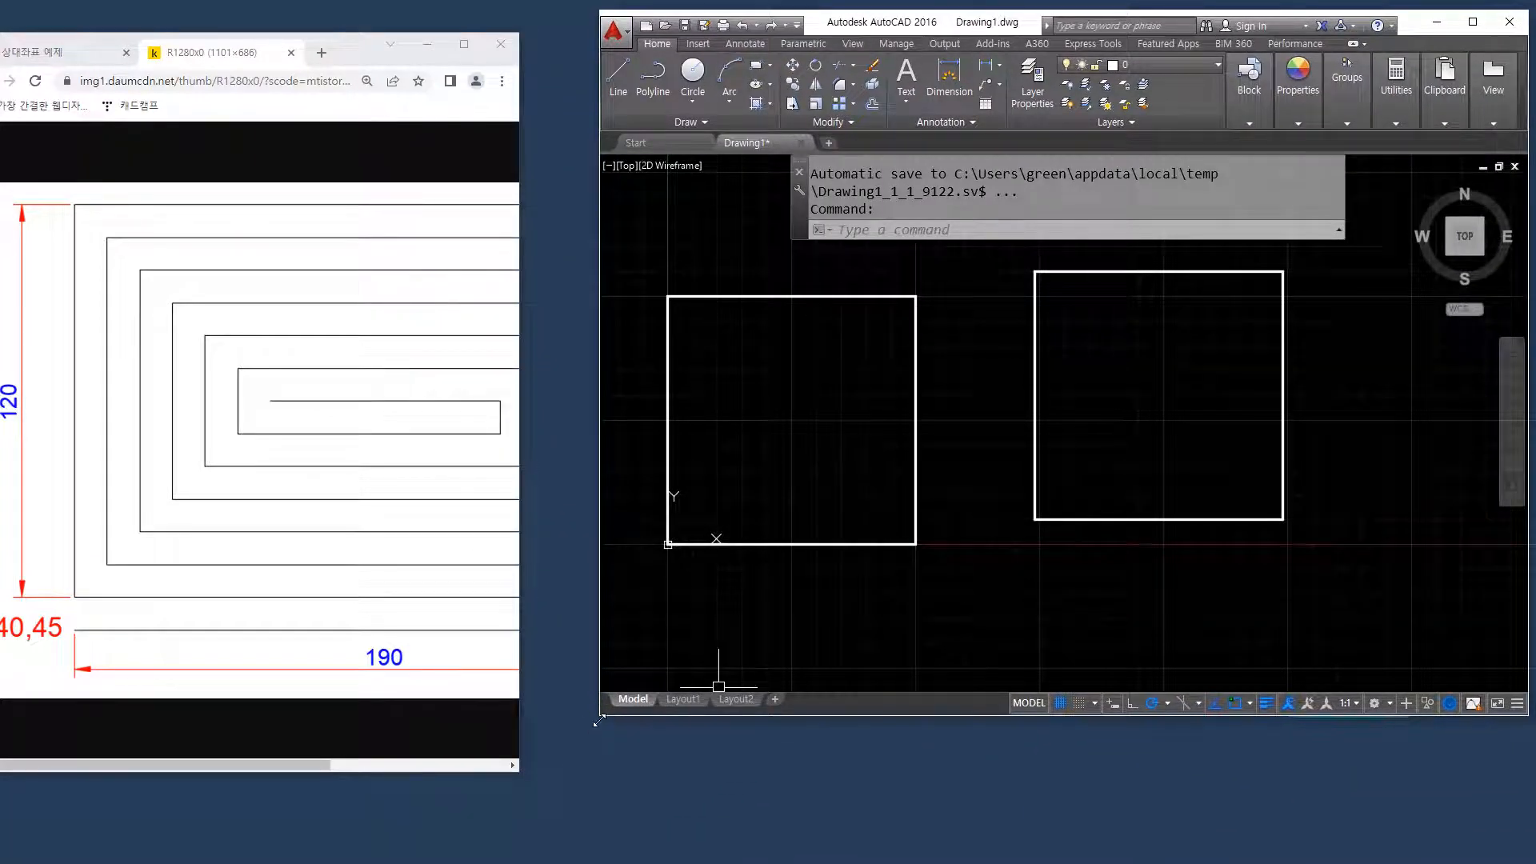
Resize the AutoCAD and browser windows so they sit side by side and fill the screen.
drag(599, 721, 712, 860)
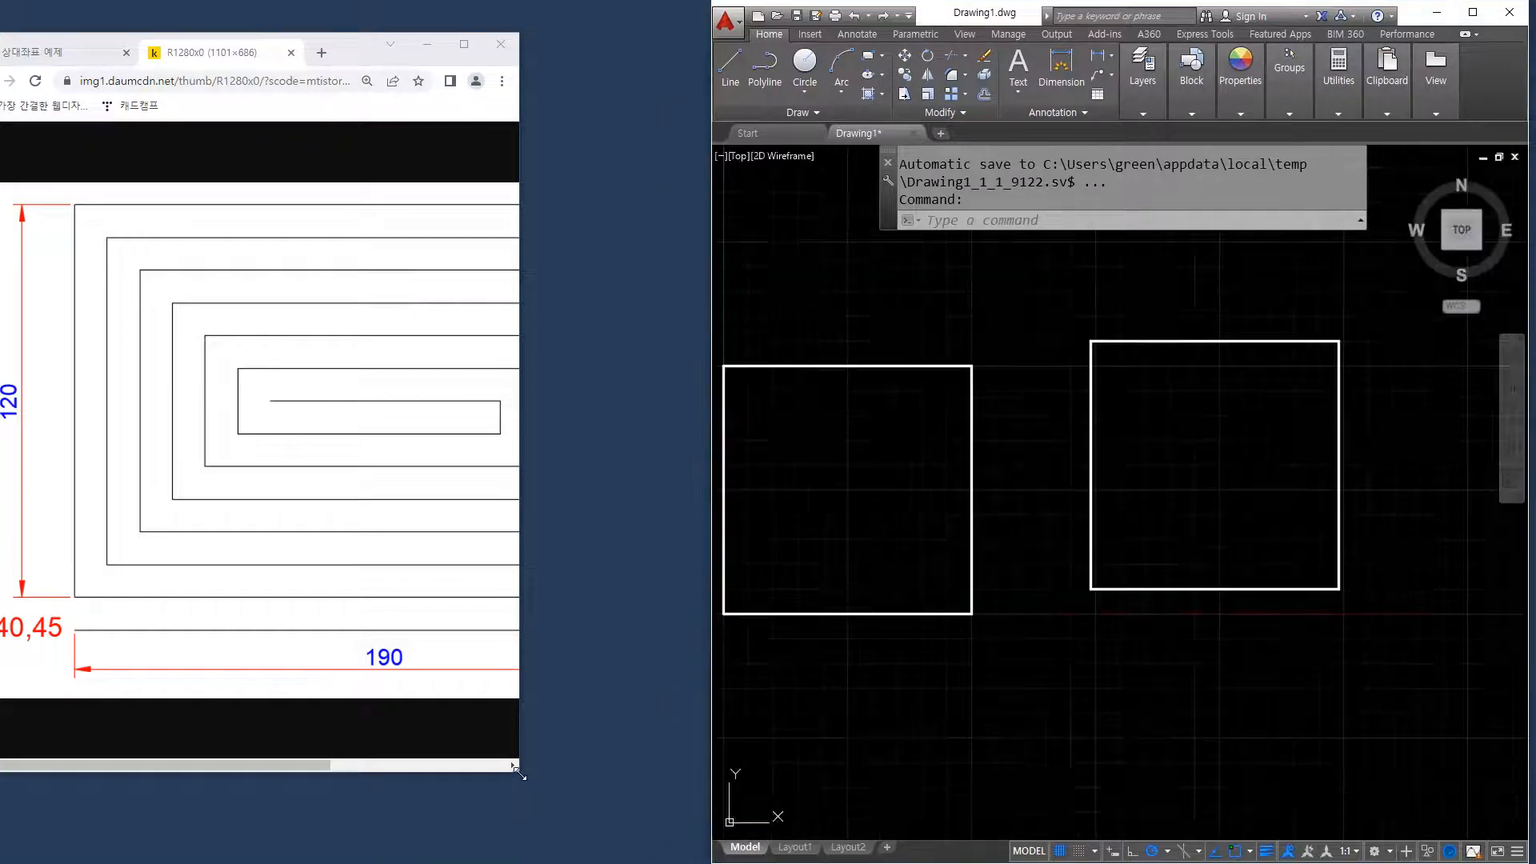
drag(516, 772, 703, 861)
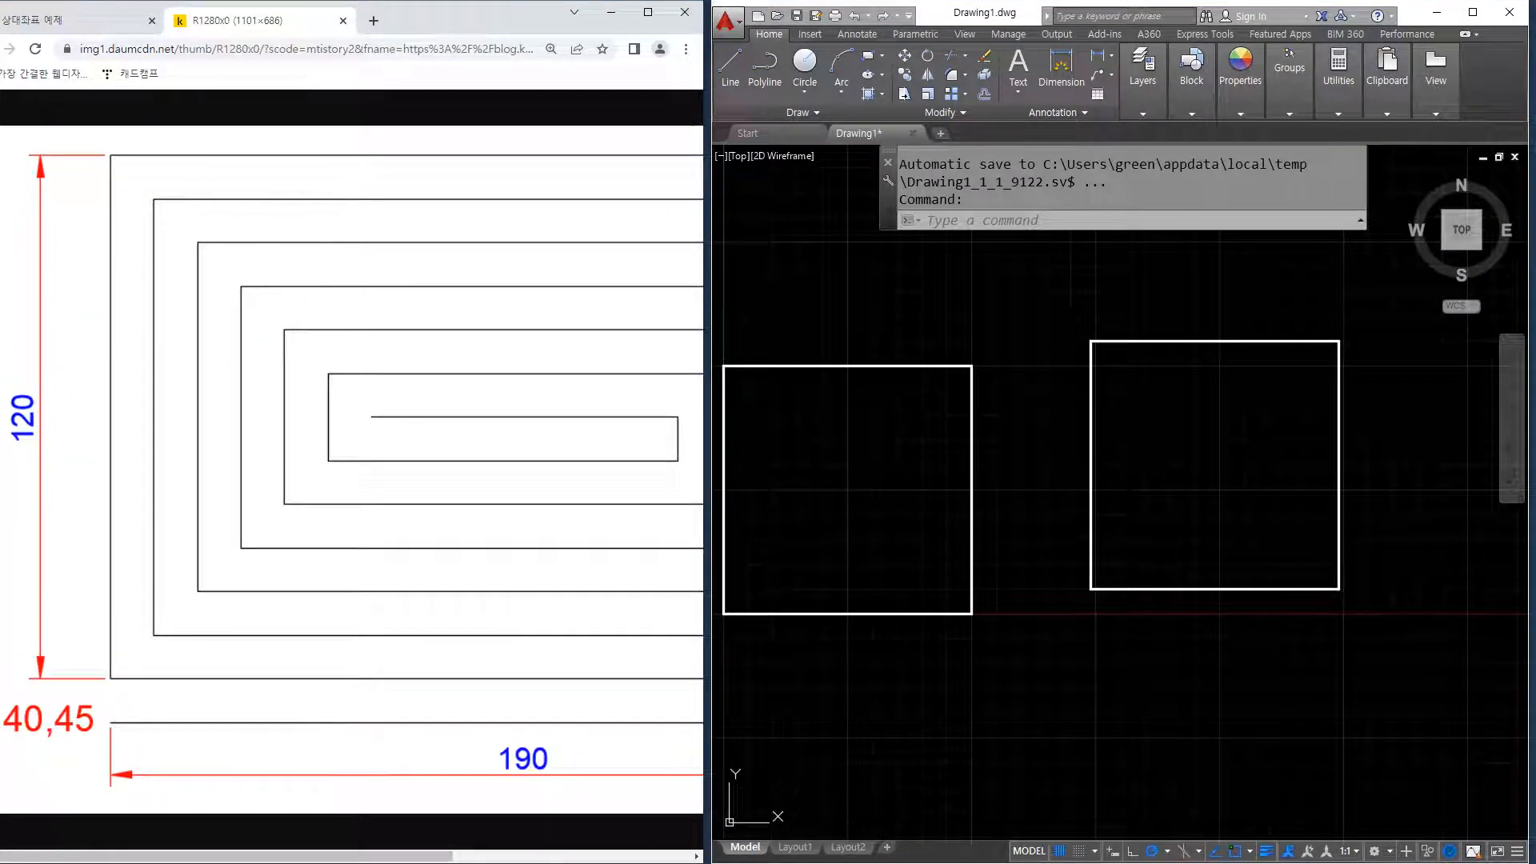
mouse_move(0, 706)
mouse_down()
mouse_move(37, 703)
mouse_move(6, 702)
mouse_up()
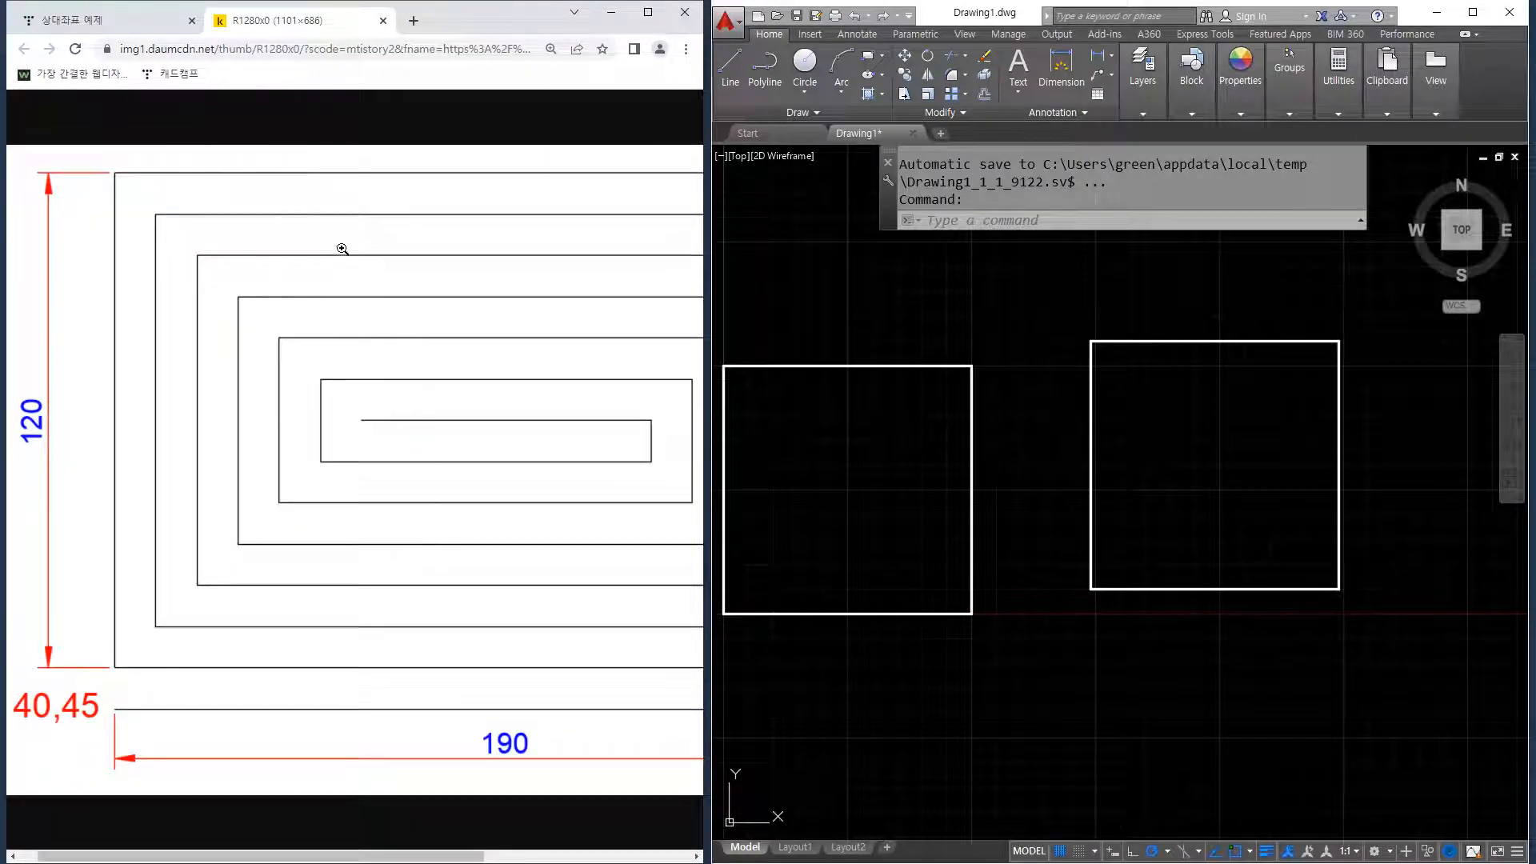
Examine the dimensioned rectangular spiral in the browser at 100% zoom, with the whole drawing in view.
ctrl+scroll(420, 367, down, 2)
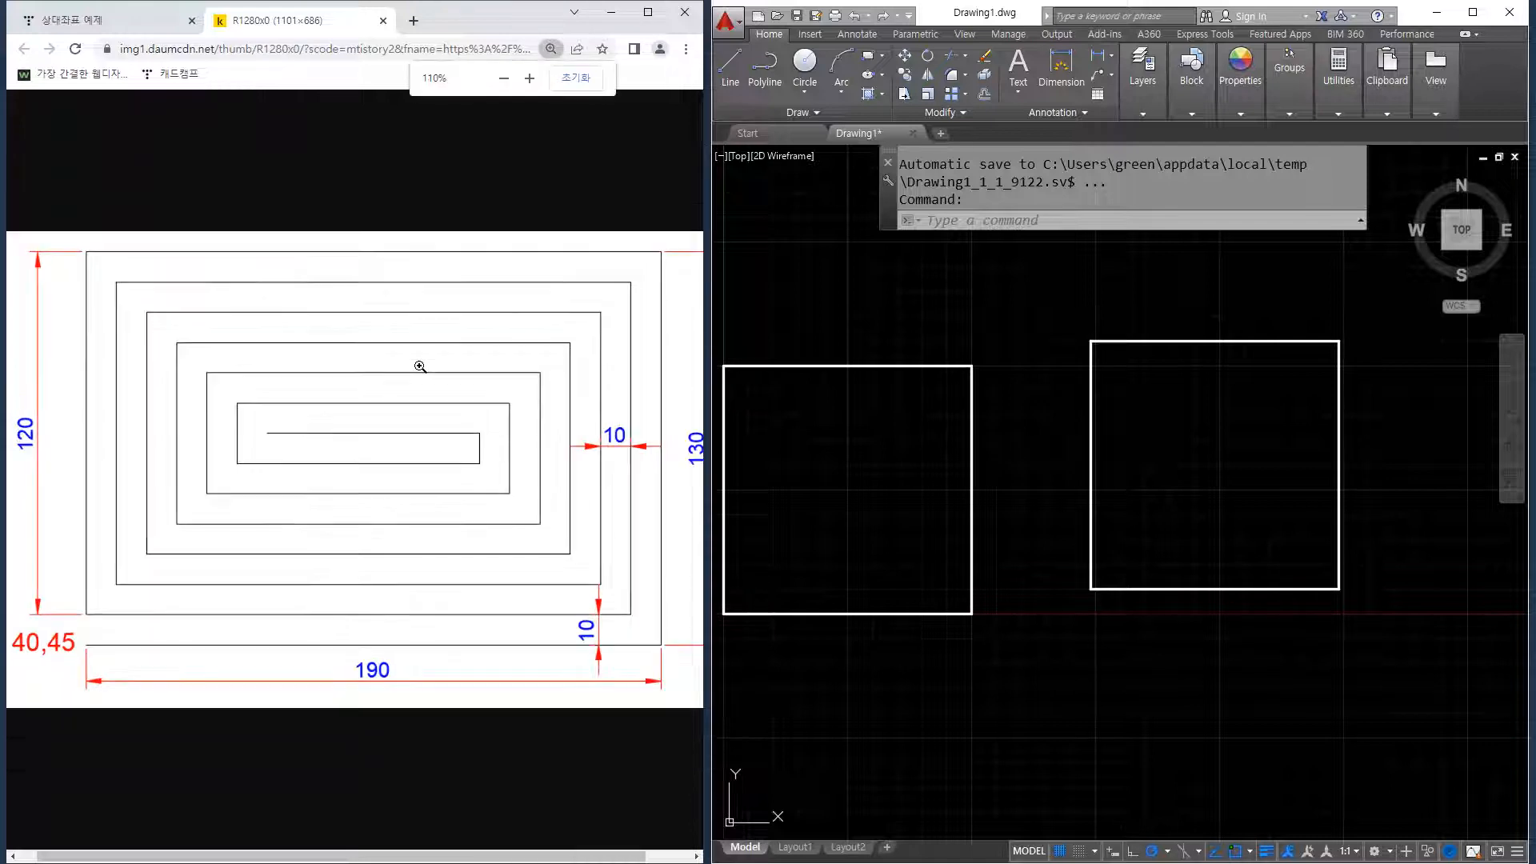
ctrl+scroll(420, 366, up, 2)
ctrl+scroll(420, 366, down, 3)
ctrl+scroll(420, 366, up, 1)
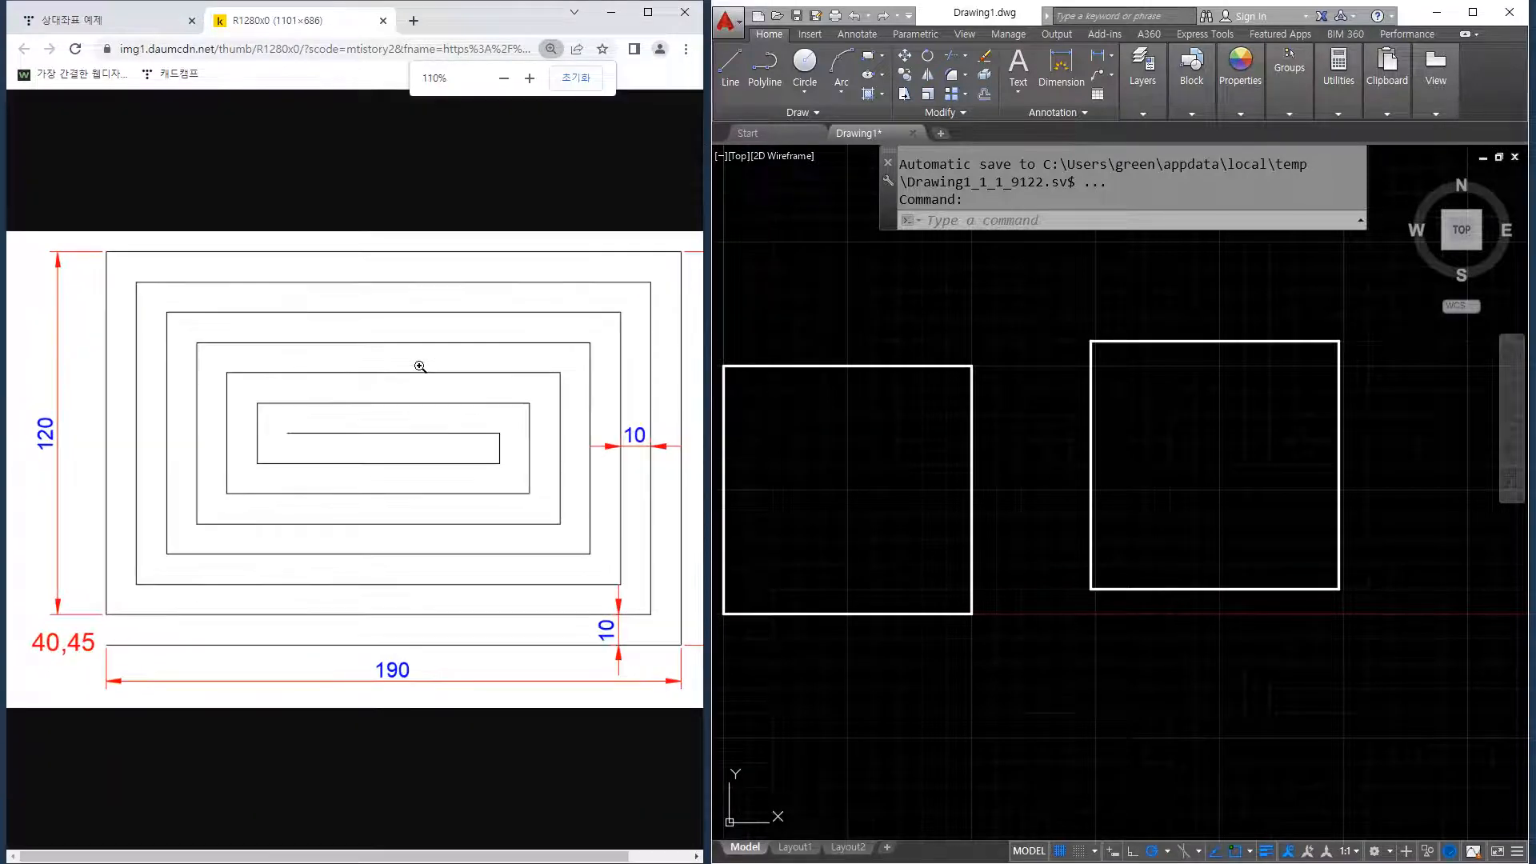
ctrl+scroll(420, 367, down, 1)
ctrl+scroll(420, 367, down, 1)
ctrl+scroll(421, 366, up, 1)
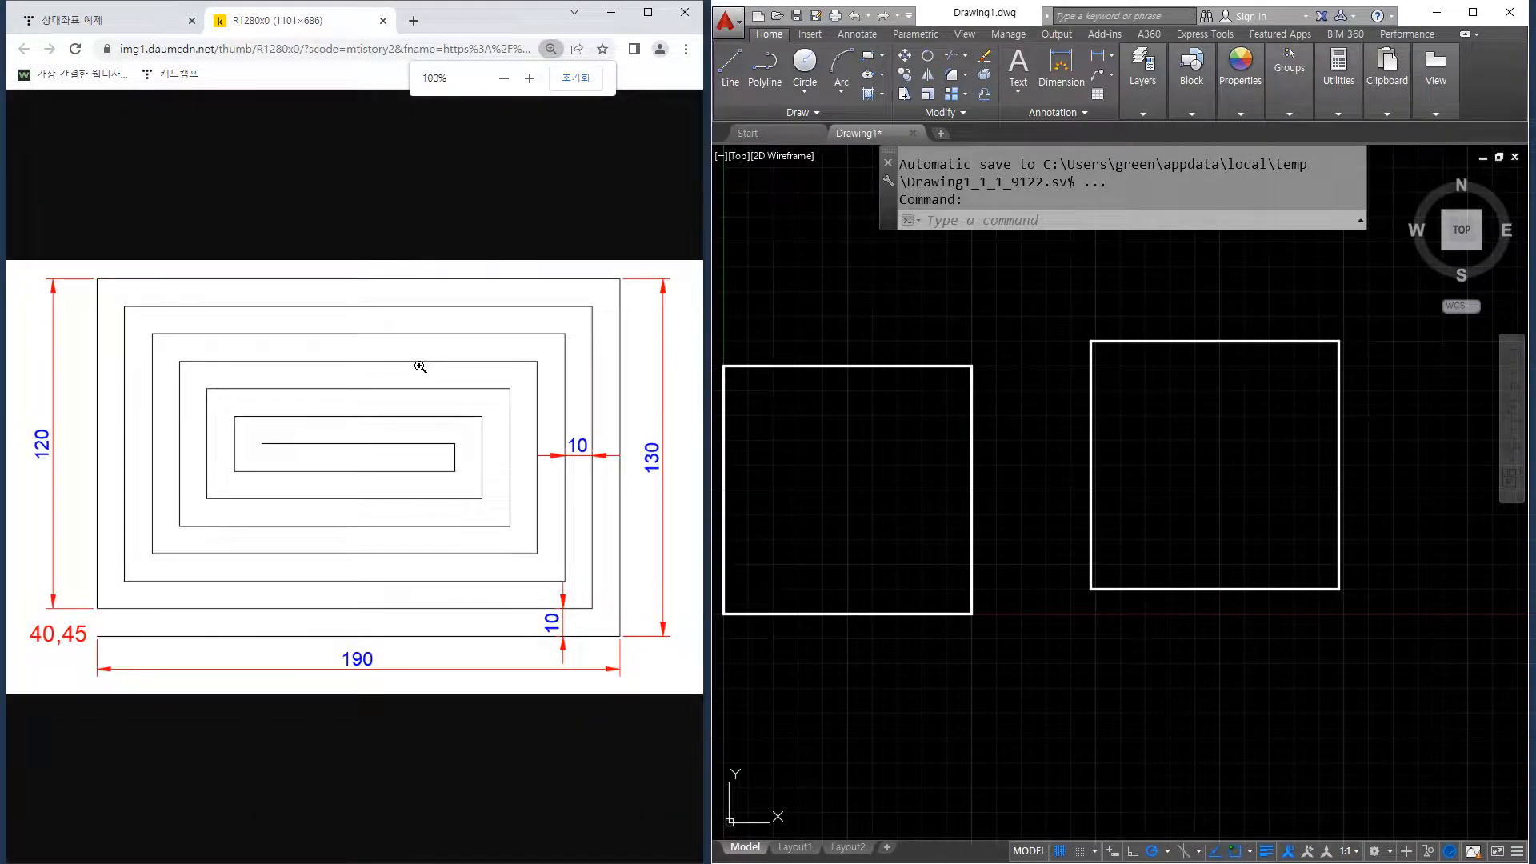
ctrl+scroll(411, 508, up, 2)
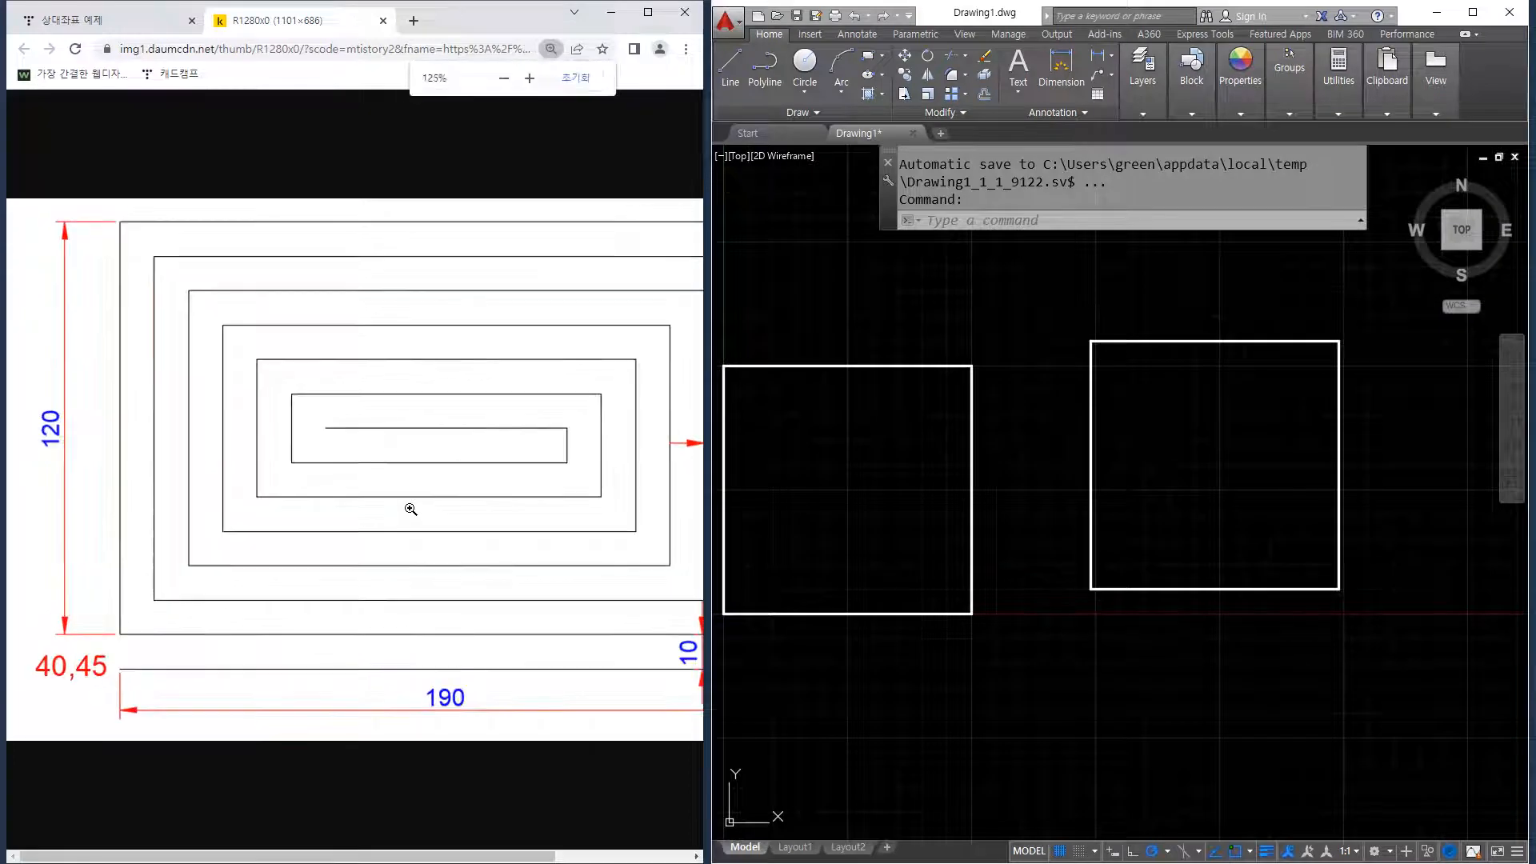
ctrl+scroll(411, 508, down, 2)
ctrl+scroll(411, 509, up, 1)
ctrl+scroll(410, 509, down, 1)
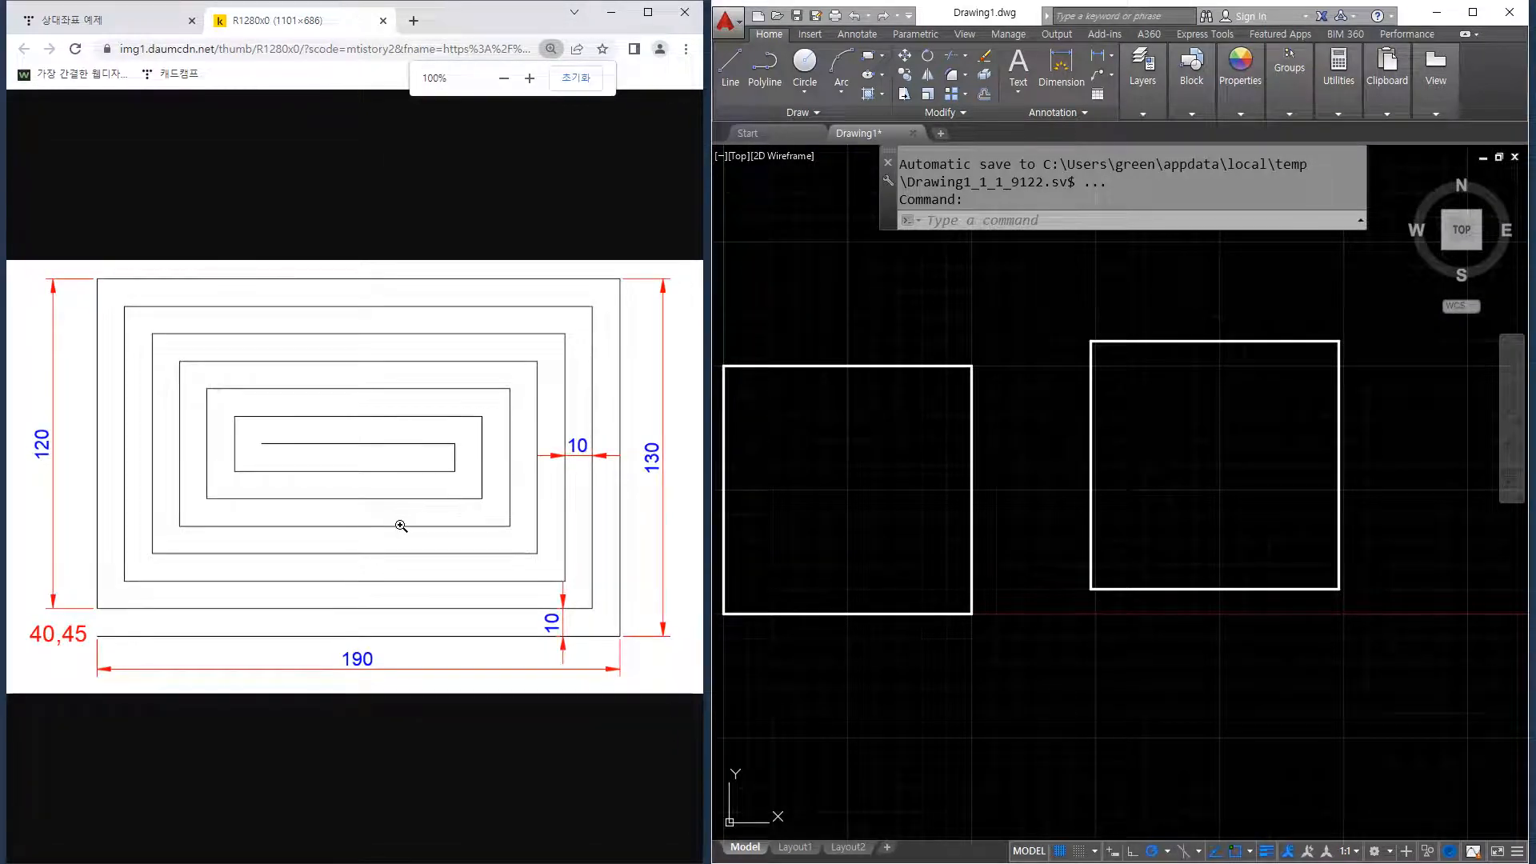
Switch to the Notepad command notes and reposition their window between the reference drawing and the CAD drawing.
click(1229, 488)
scroll(1366, 337, down, 2)
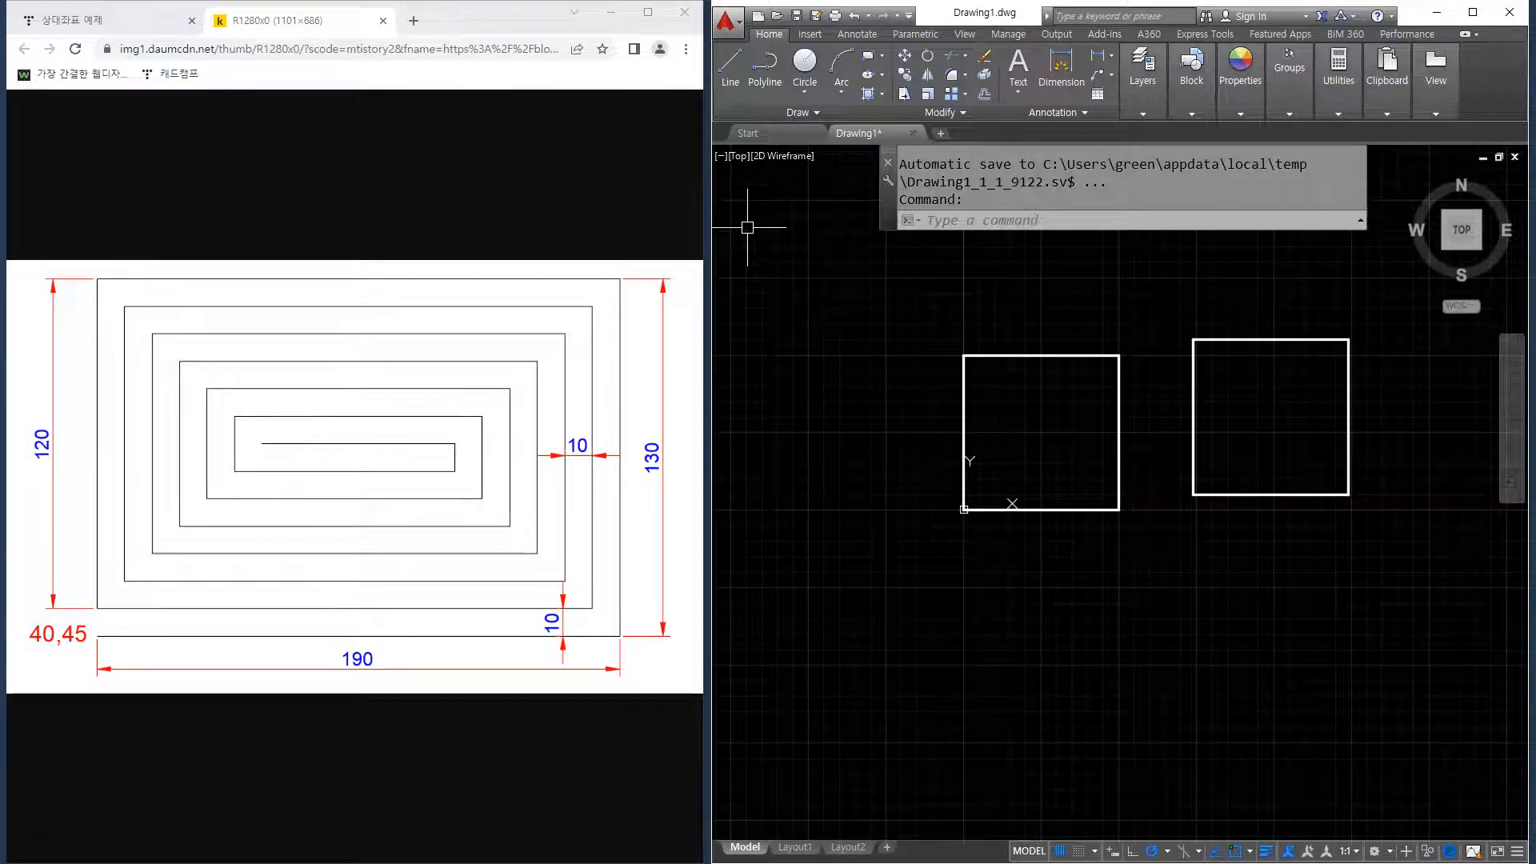
key(alt+Tab)
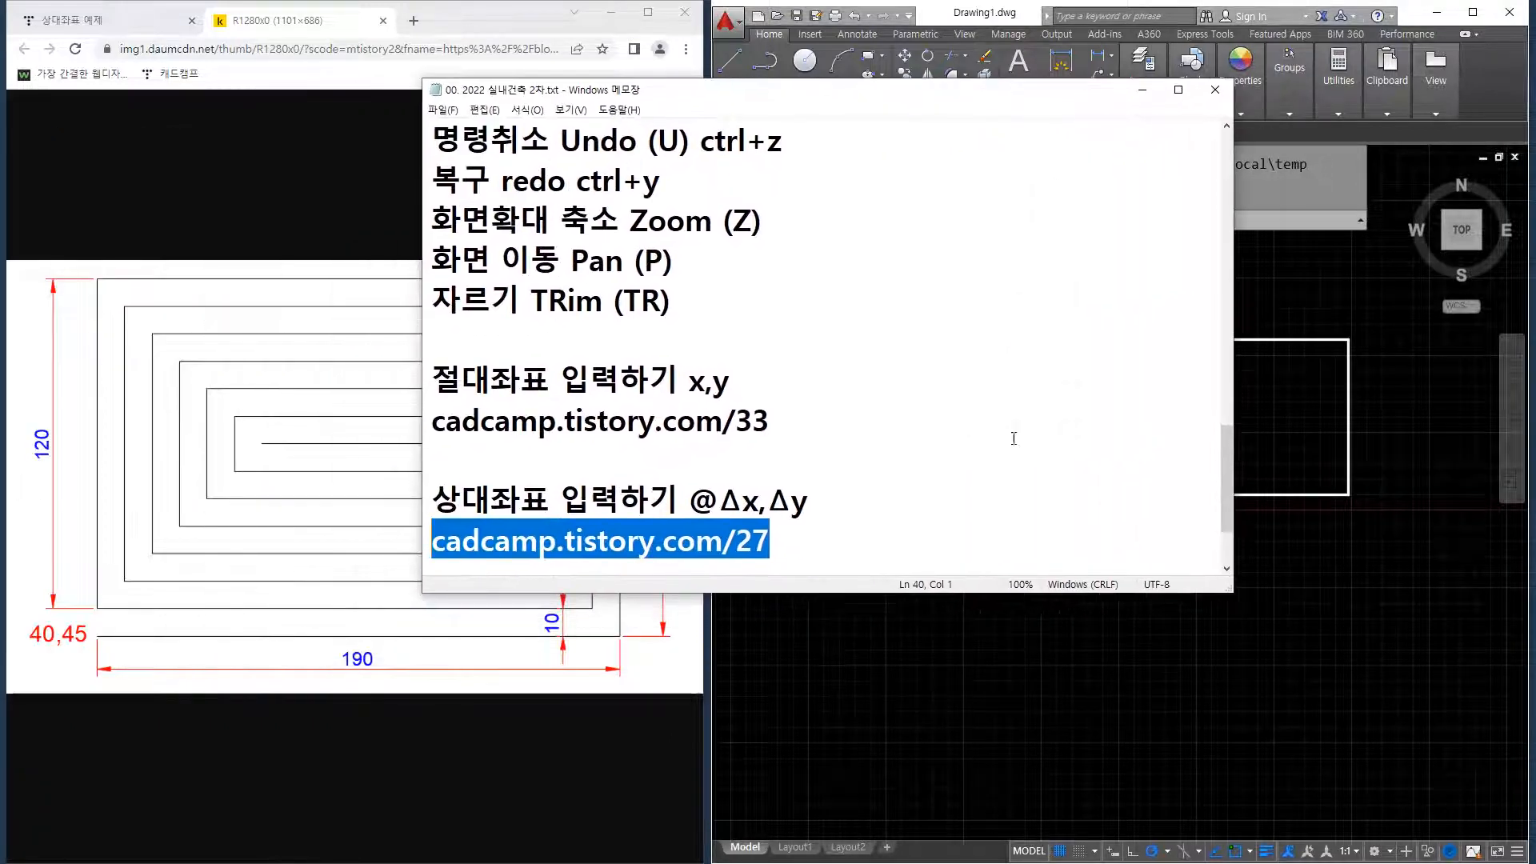
click(994, 506)
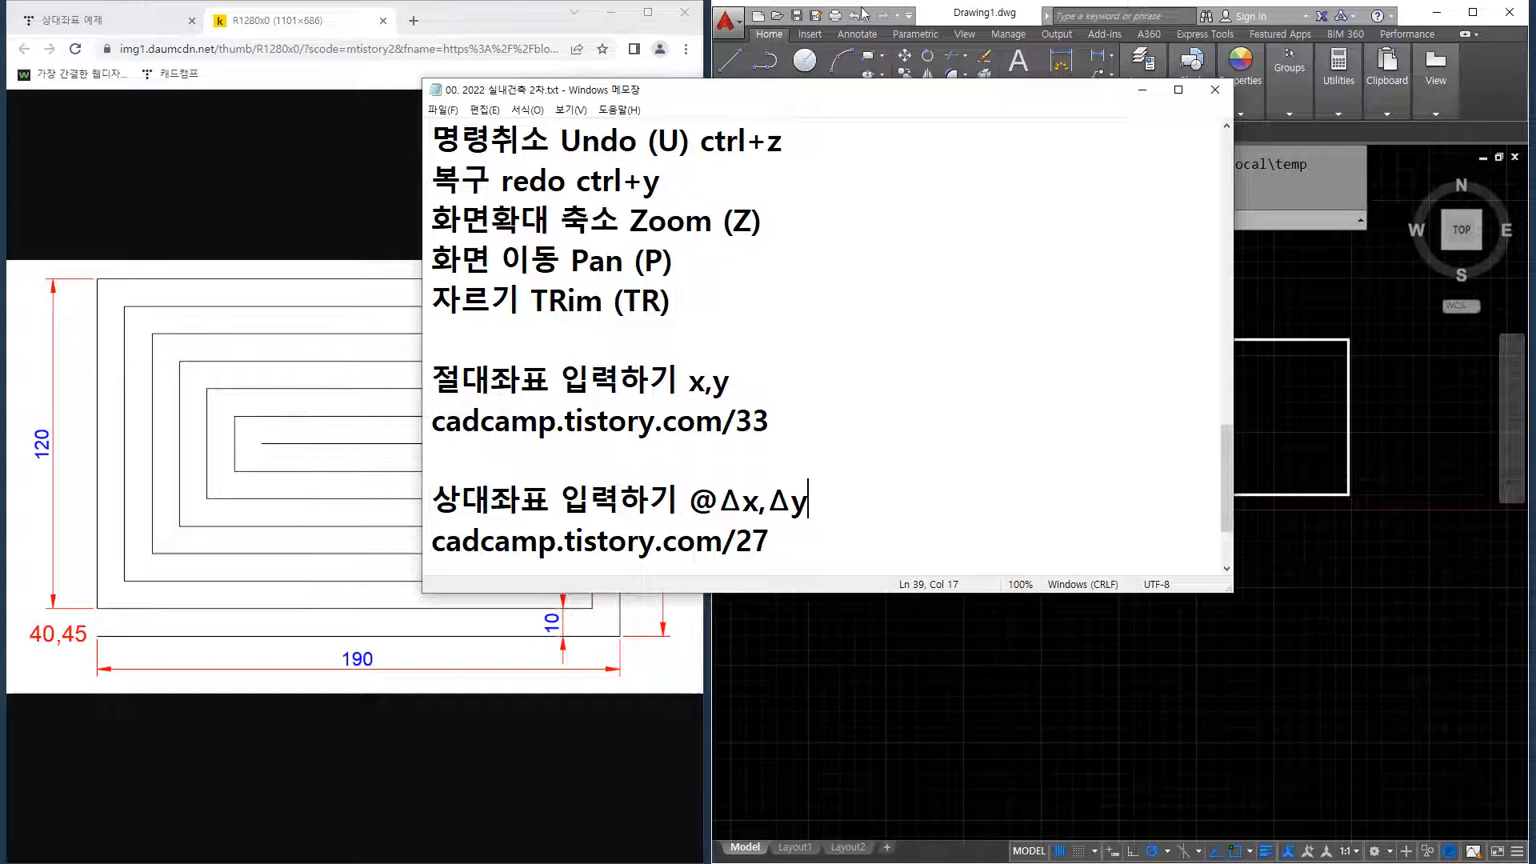
drag(887, 97, 829, 152)
scroll(902, 195, up, 1)
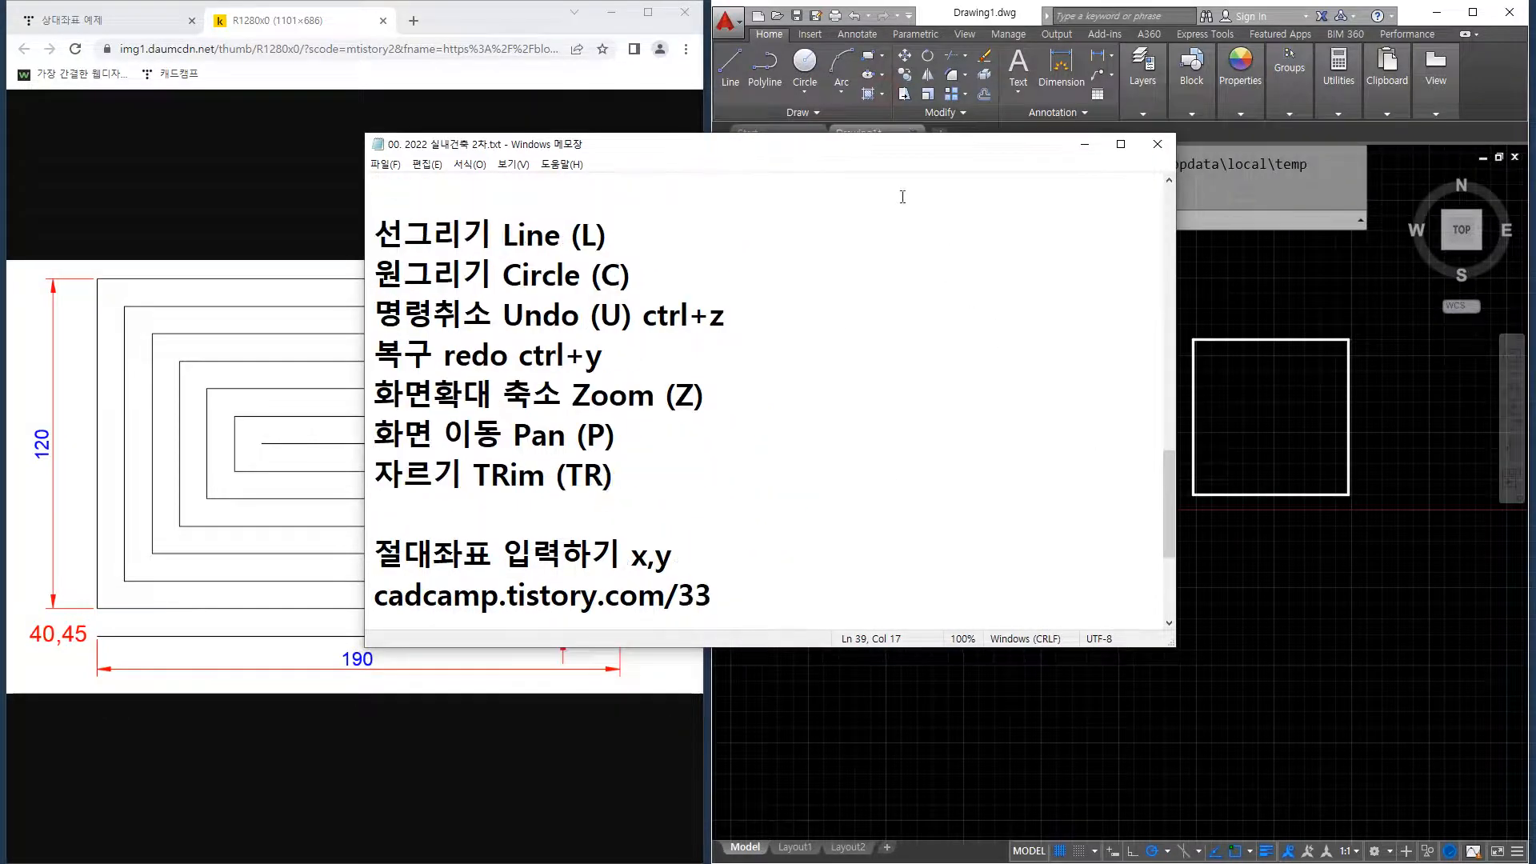
Switch to AutoCAD, select the upper edge of the first square and examine its endpoint and midpoint grips.
click(1325, 484)
scroll(1152, 411, up, 5)
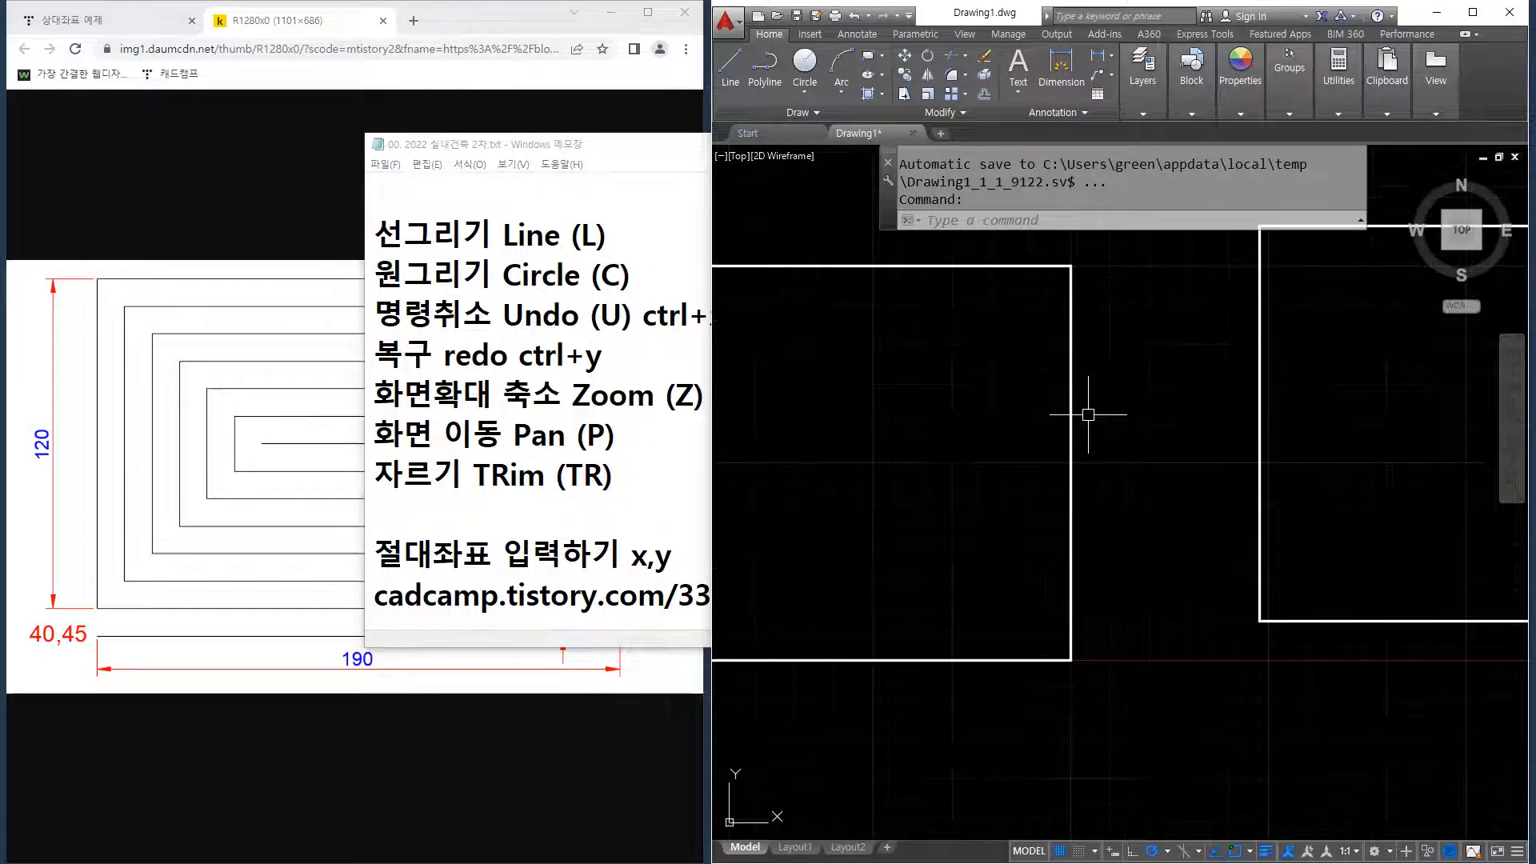
click(985, 322)
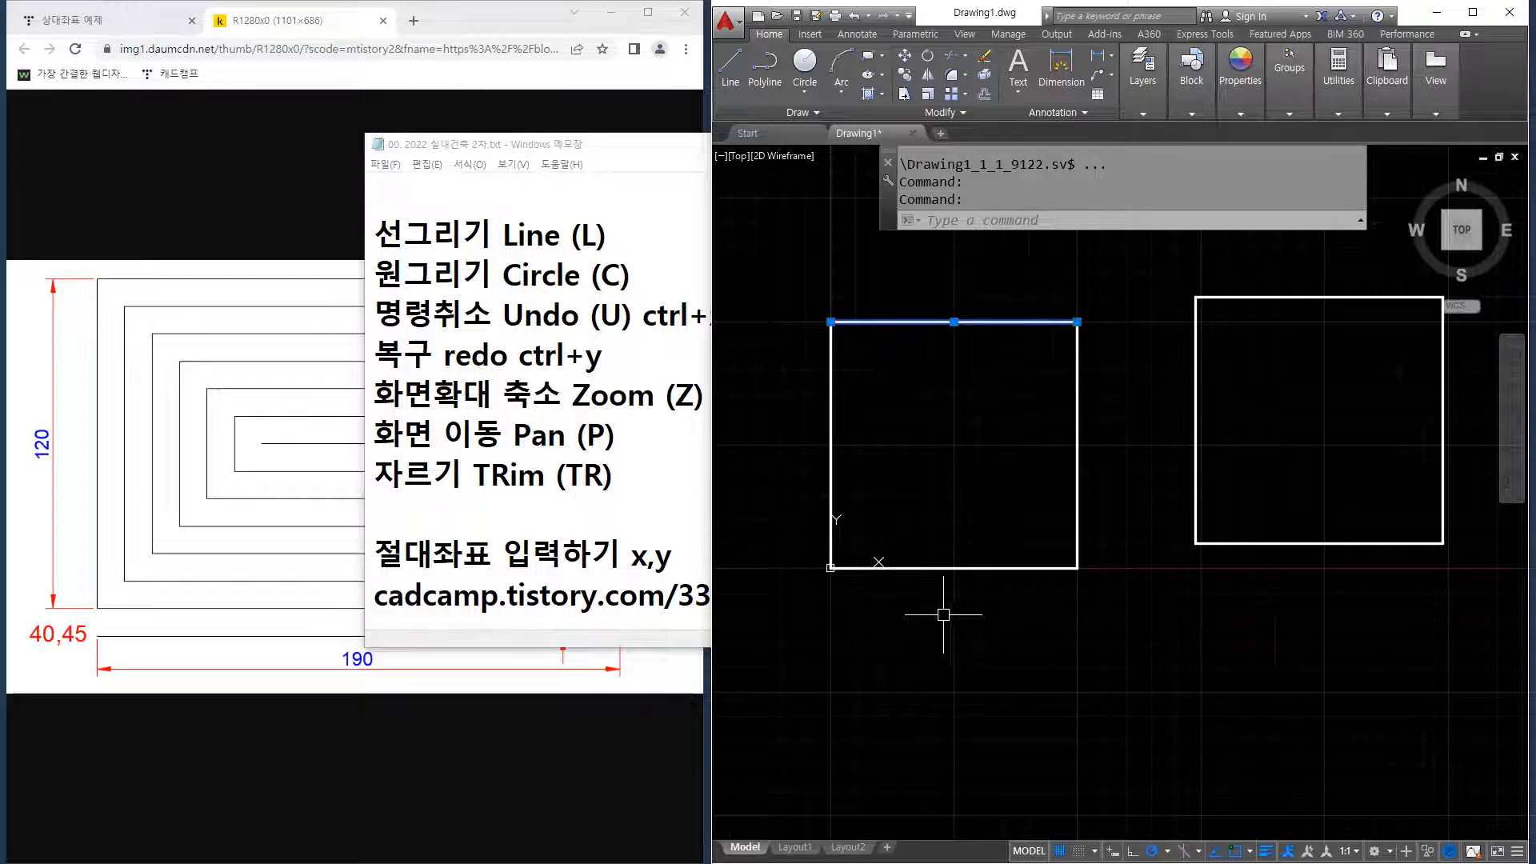
scroll(883, 345, up, 3)
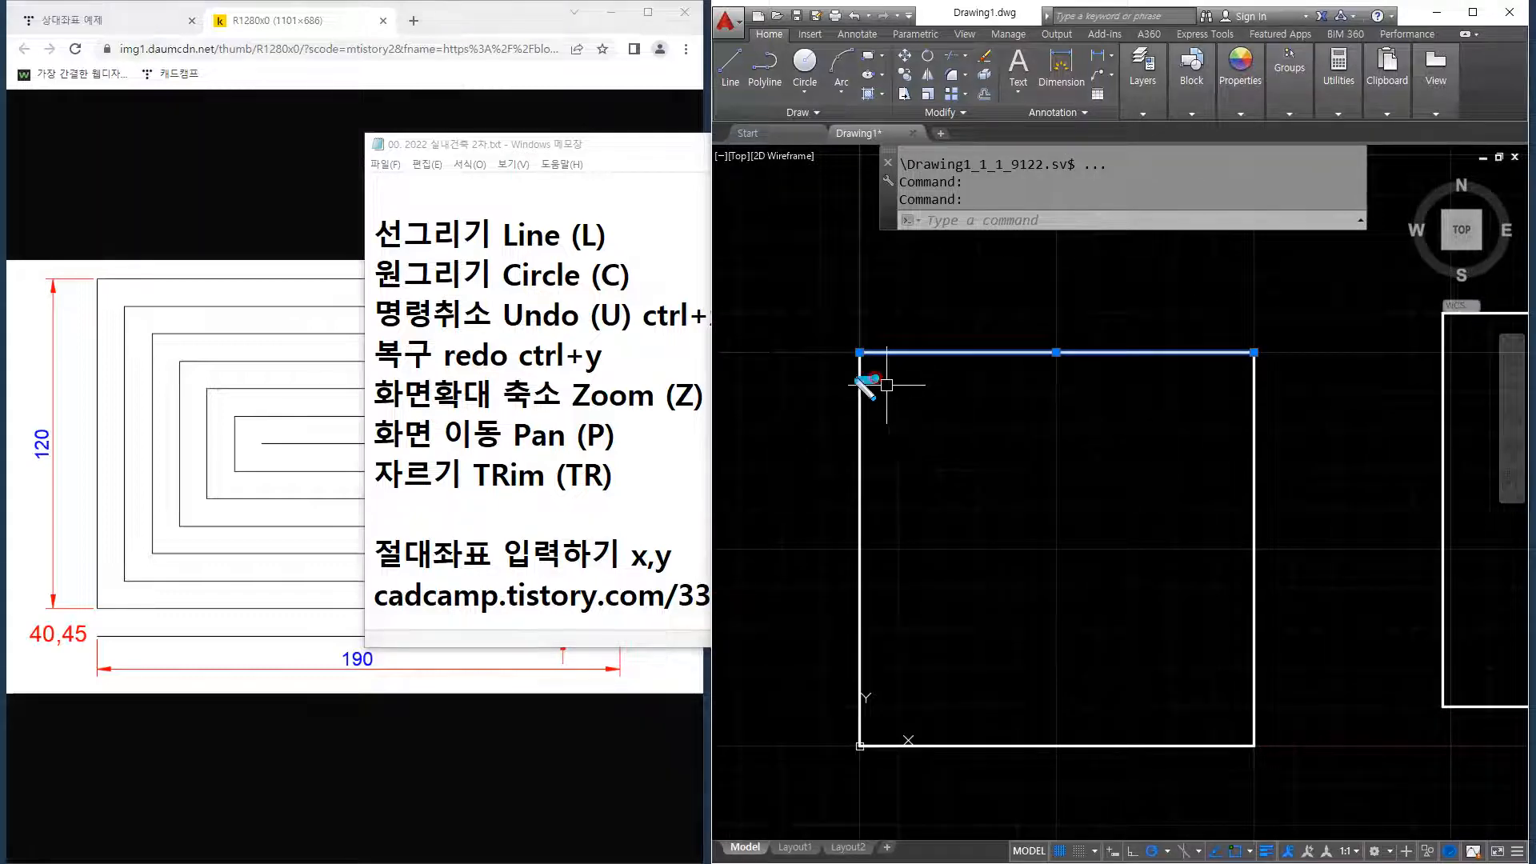
drag(870, 326, 887, 382)
mouse_move(1072, 376)
mouse_down()
mouse_move(1031, 366)
mouse_move(1079, 383)
mouse_up()
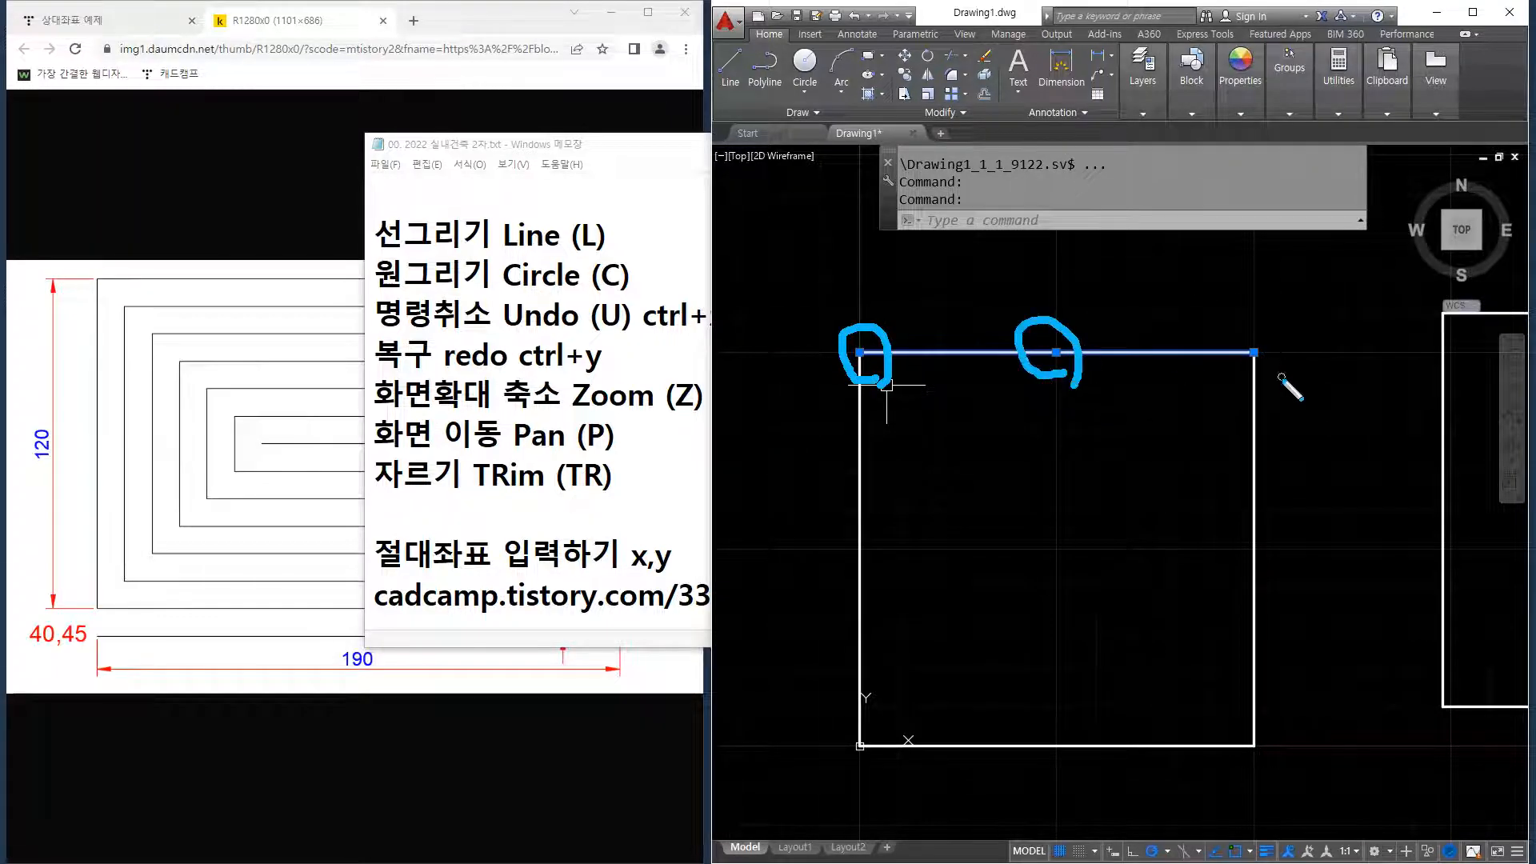
drag(1279, 370, 1277, 376)
key(Escape)
Switch to Notepad and add the line "grip(손잡이)" below the TRim entry, followed by a blank line.
click(622, 152)
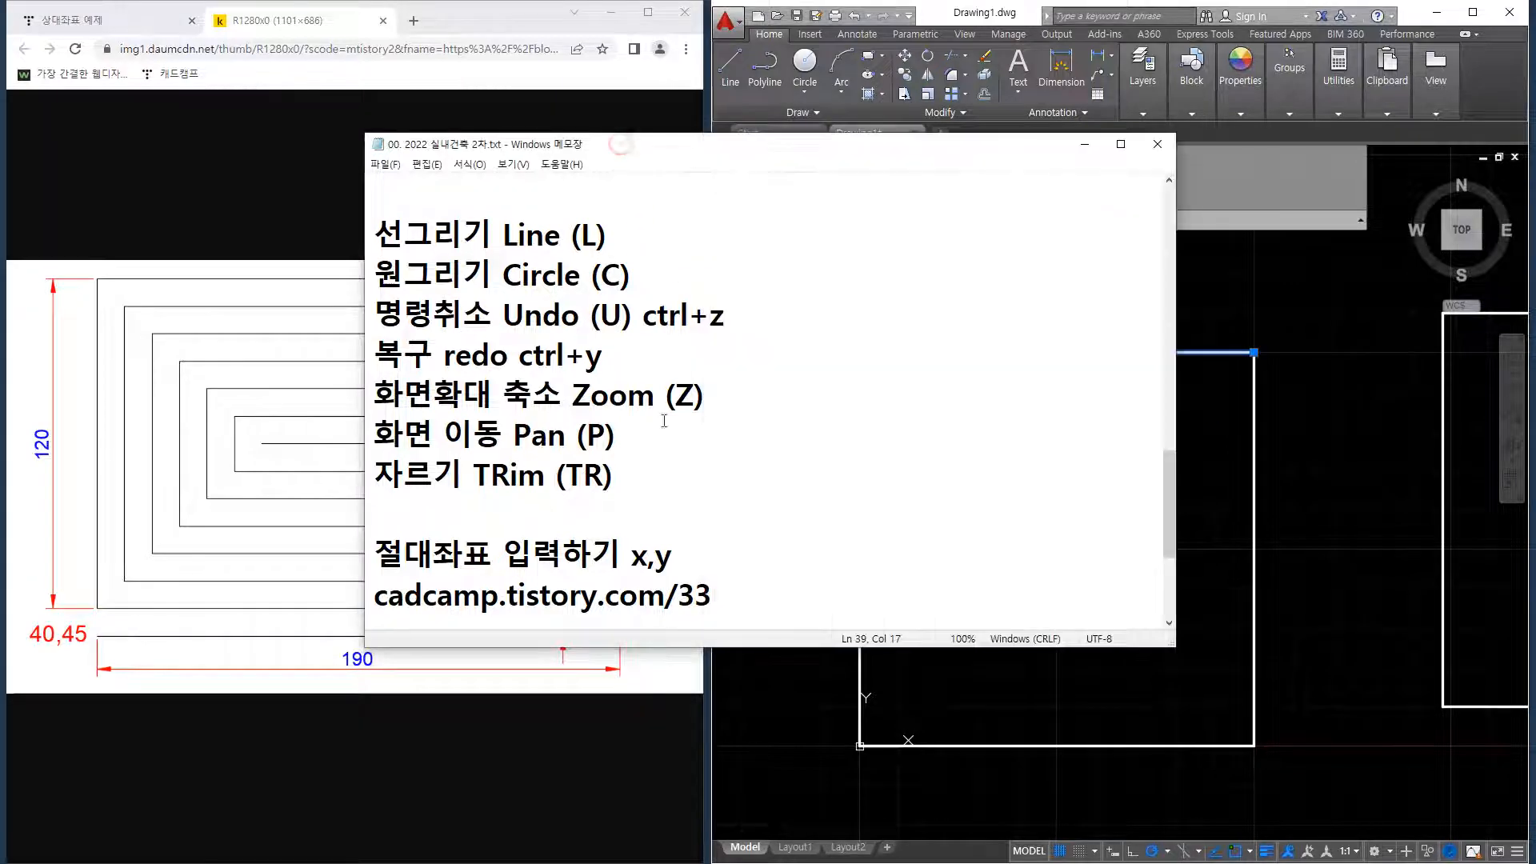
scroll(654, 272, down, 2)
click(653, 272)
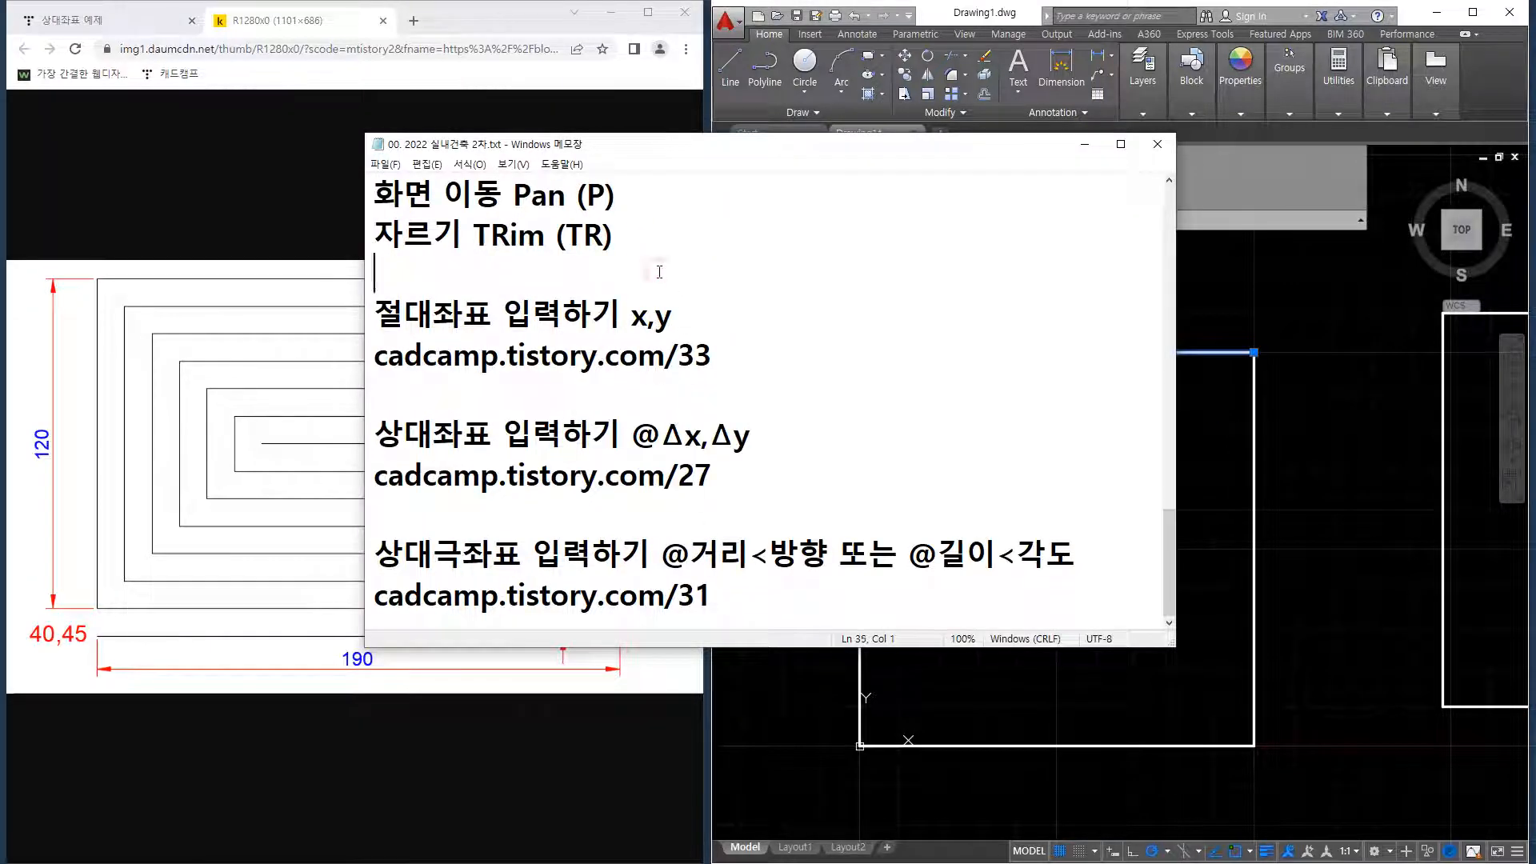
text(grip)
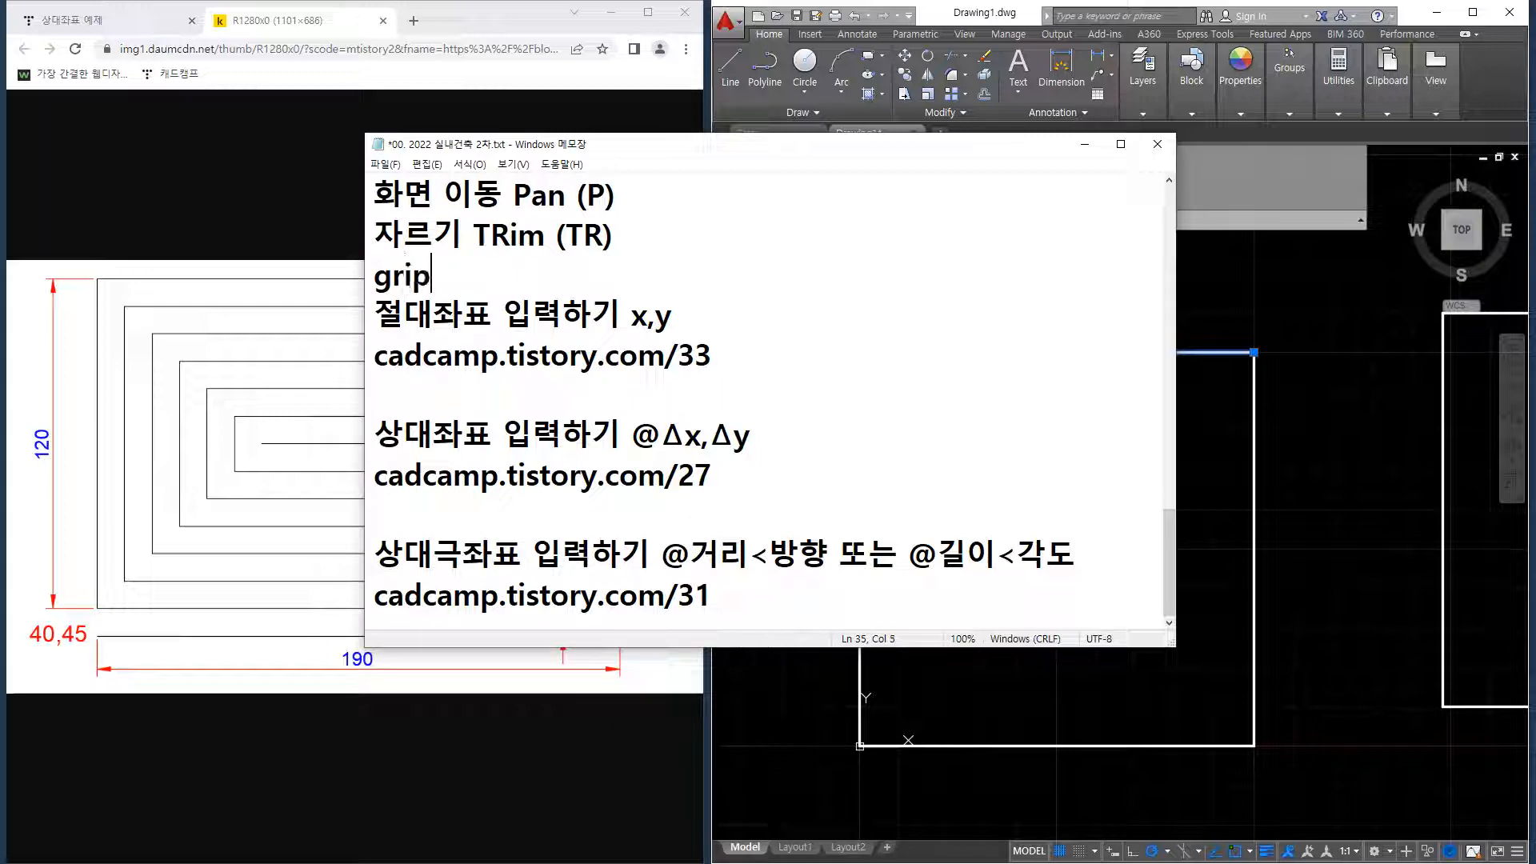
text((손잡이))
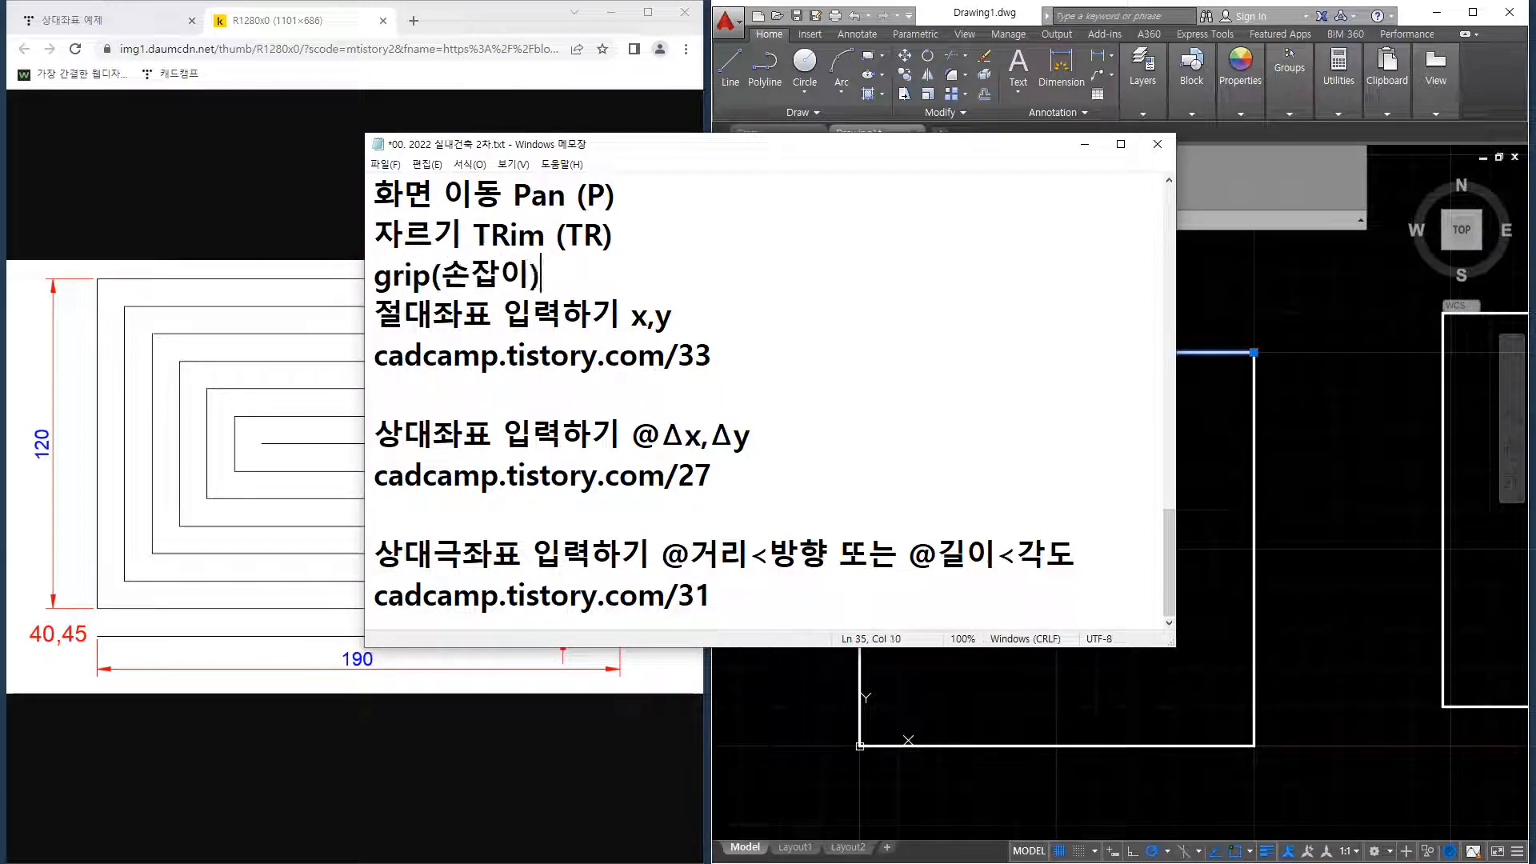
key(Return)
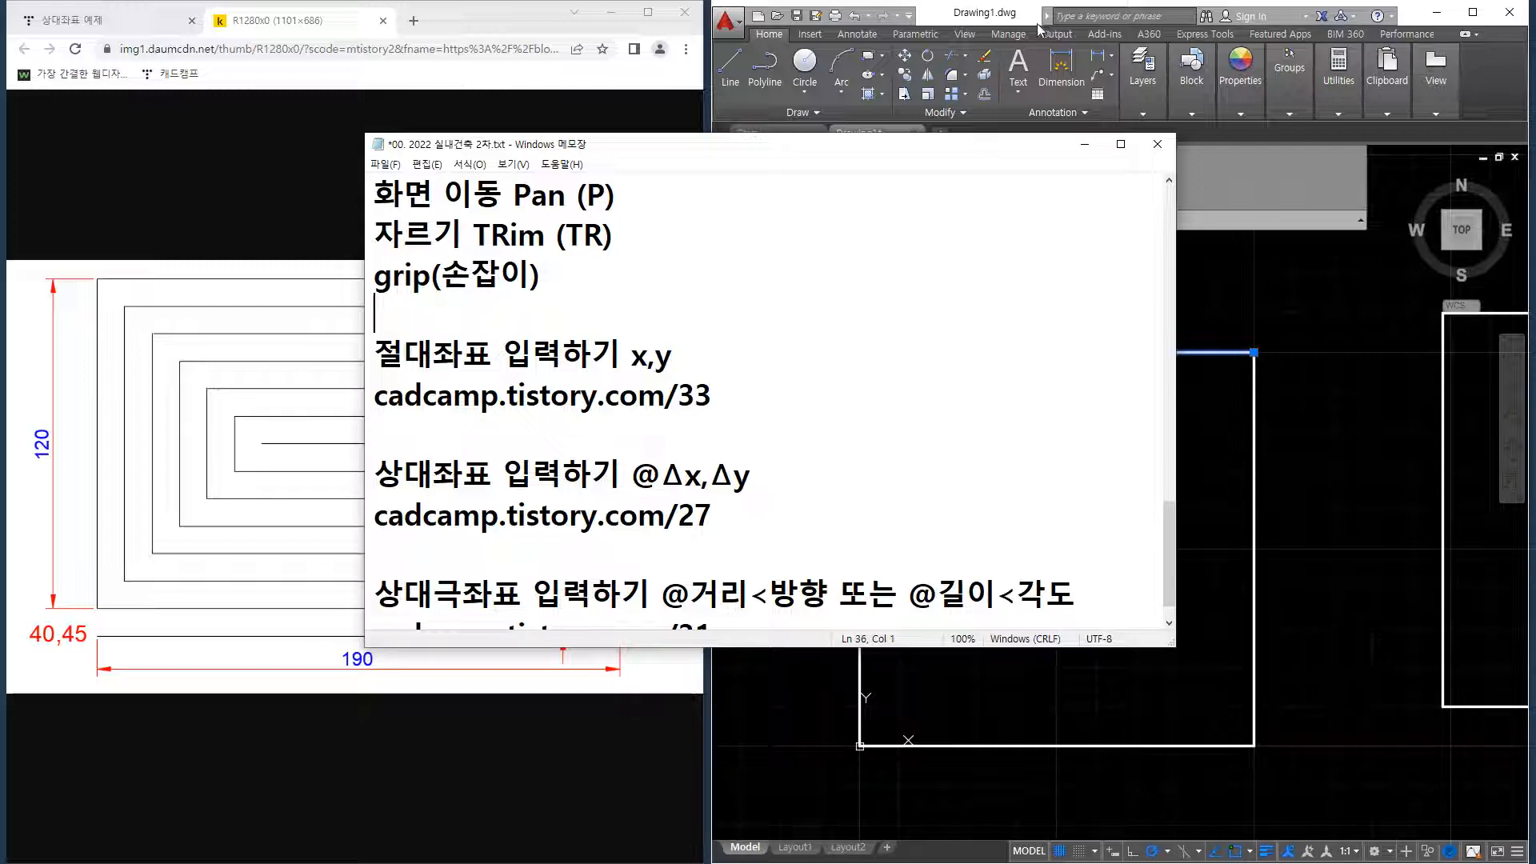
Switch to AutoCAD, deselect the first square's upper edge, select it again to show its grips, and clear the selection.
click(927, 18)
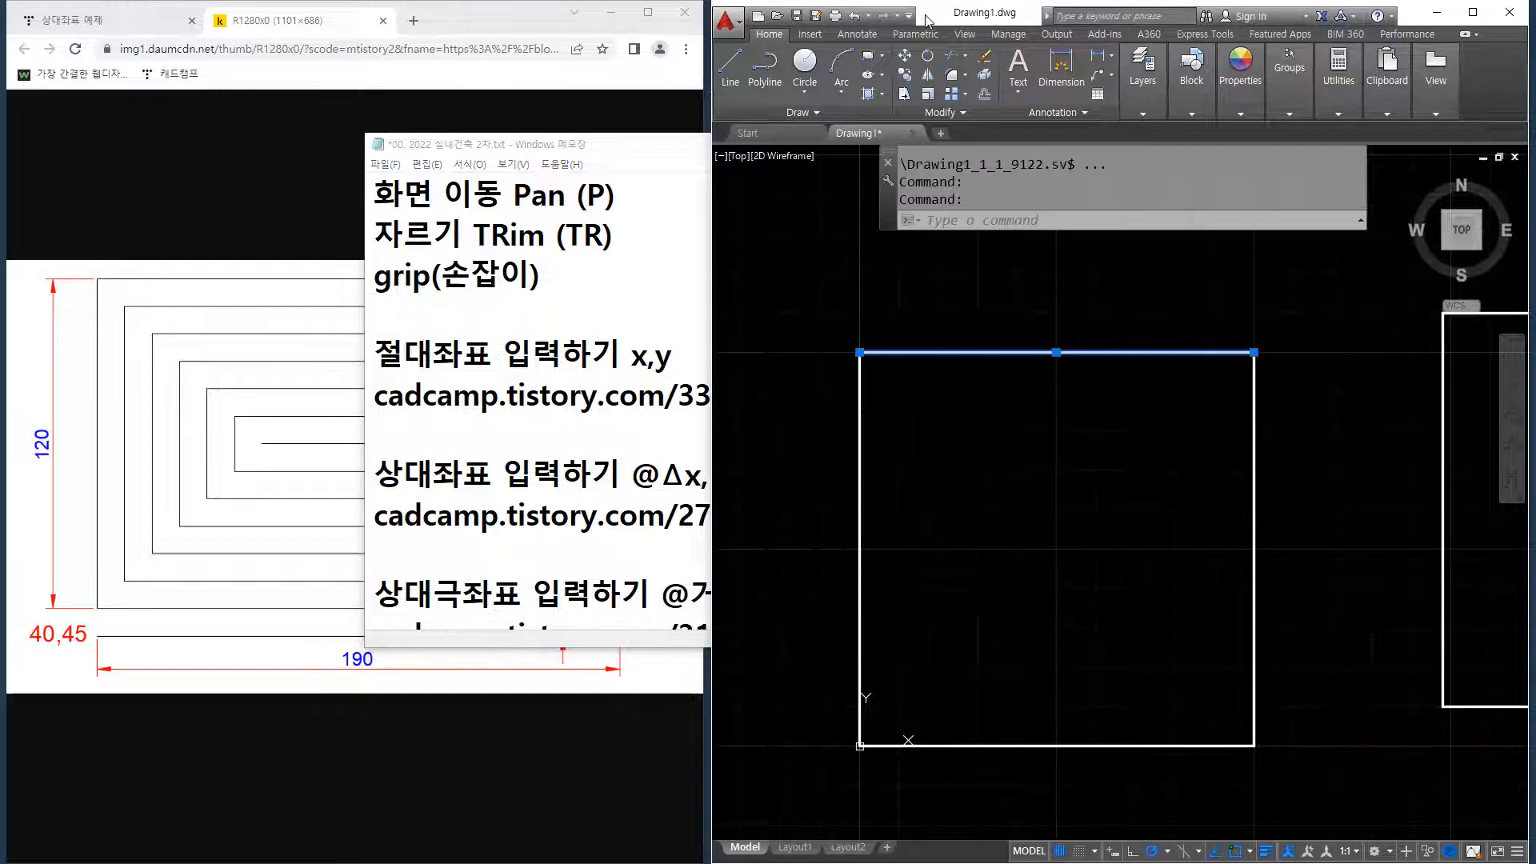
key(Escape)
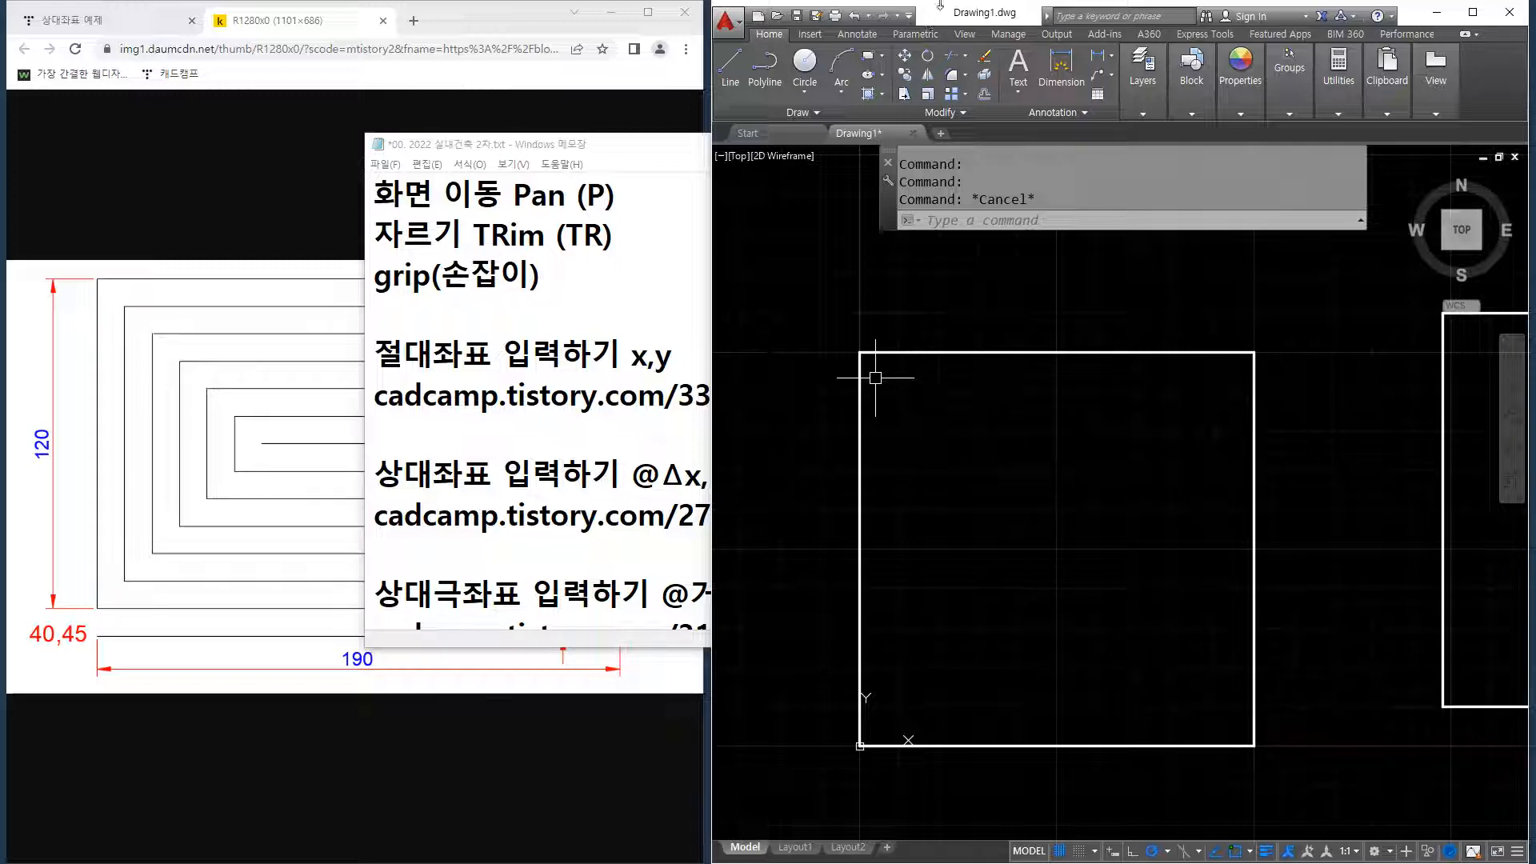
click(948, 349)
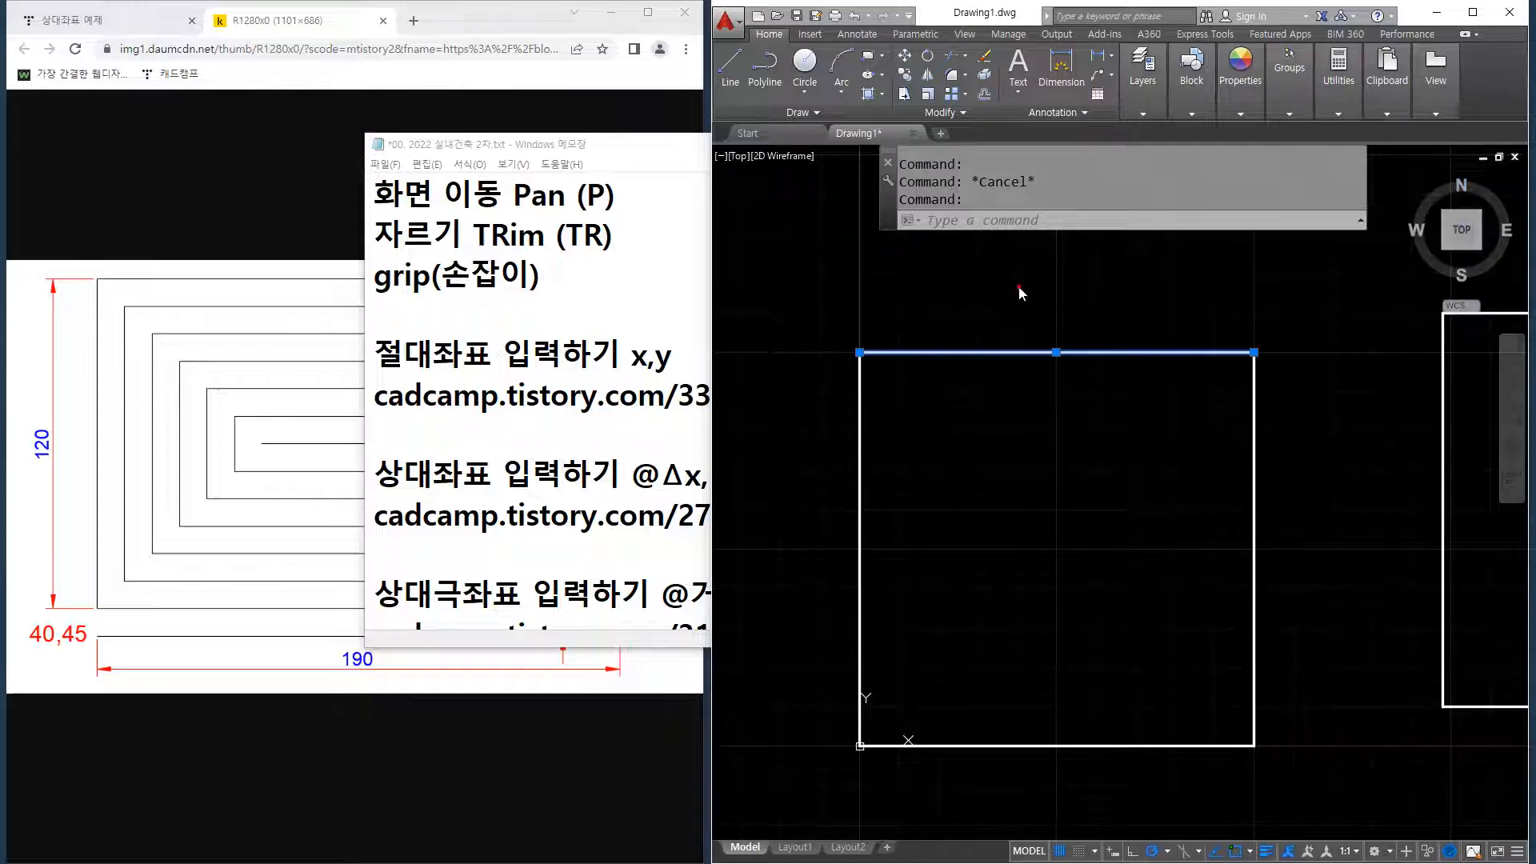
key(Escape)
scroll(1010, 305, down, 4)
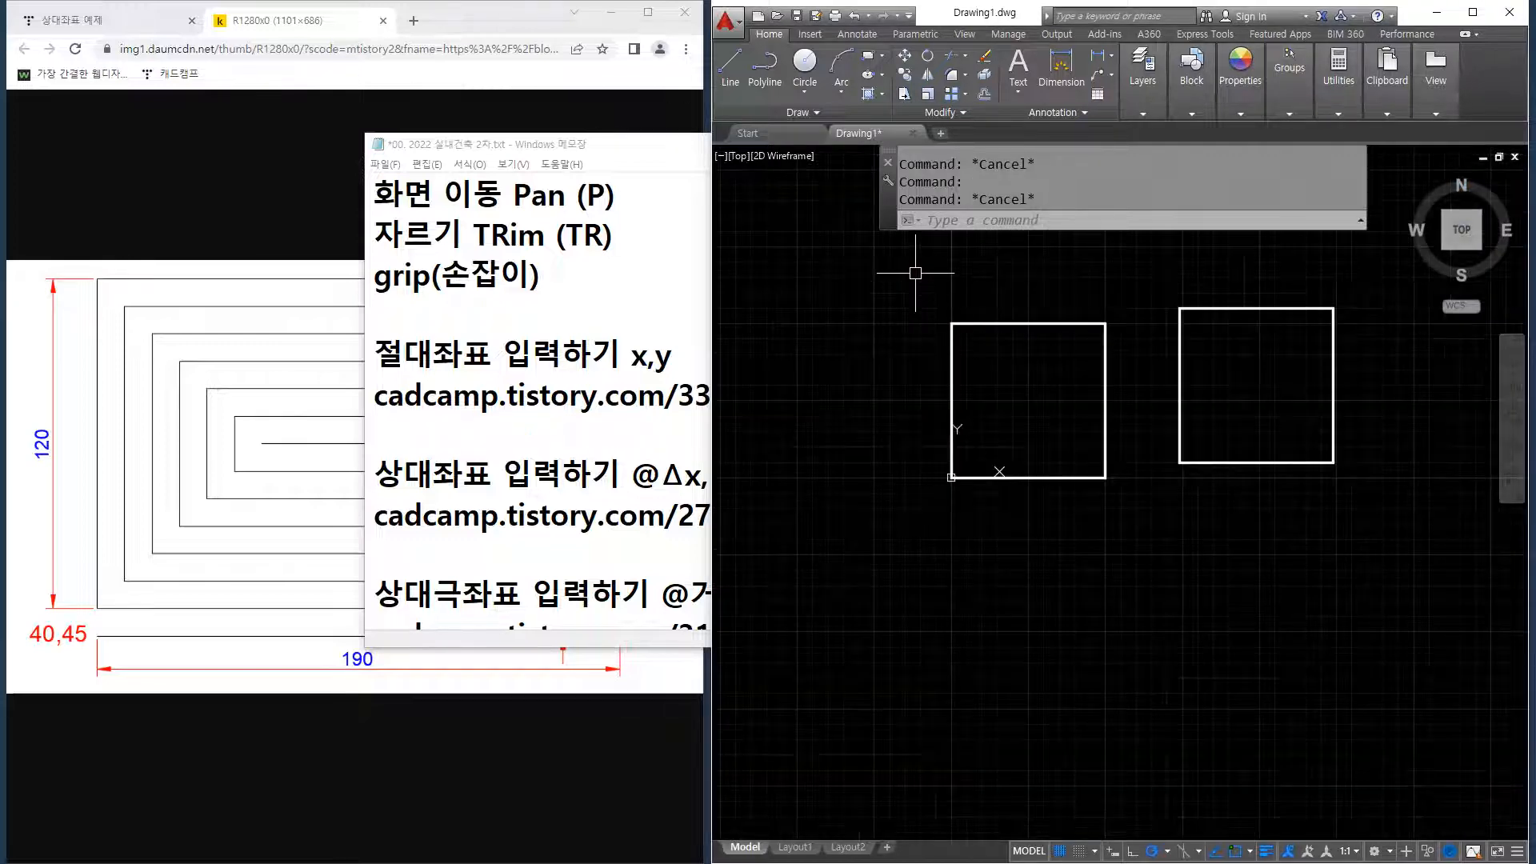
middle_drag(965, 294, 968, 316)
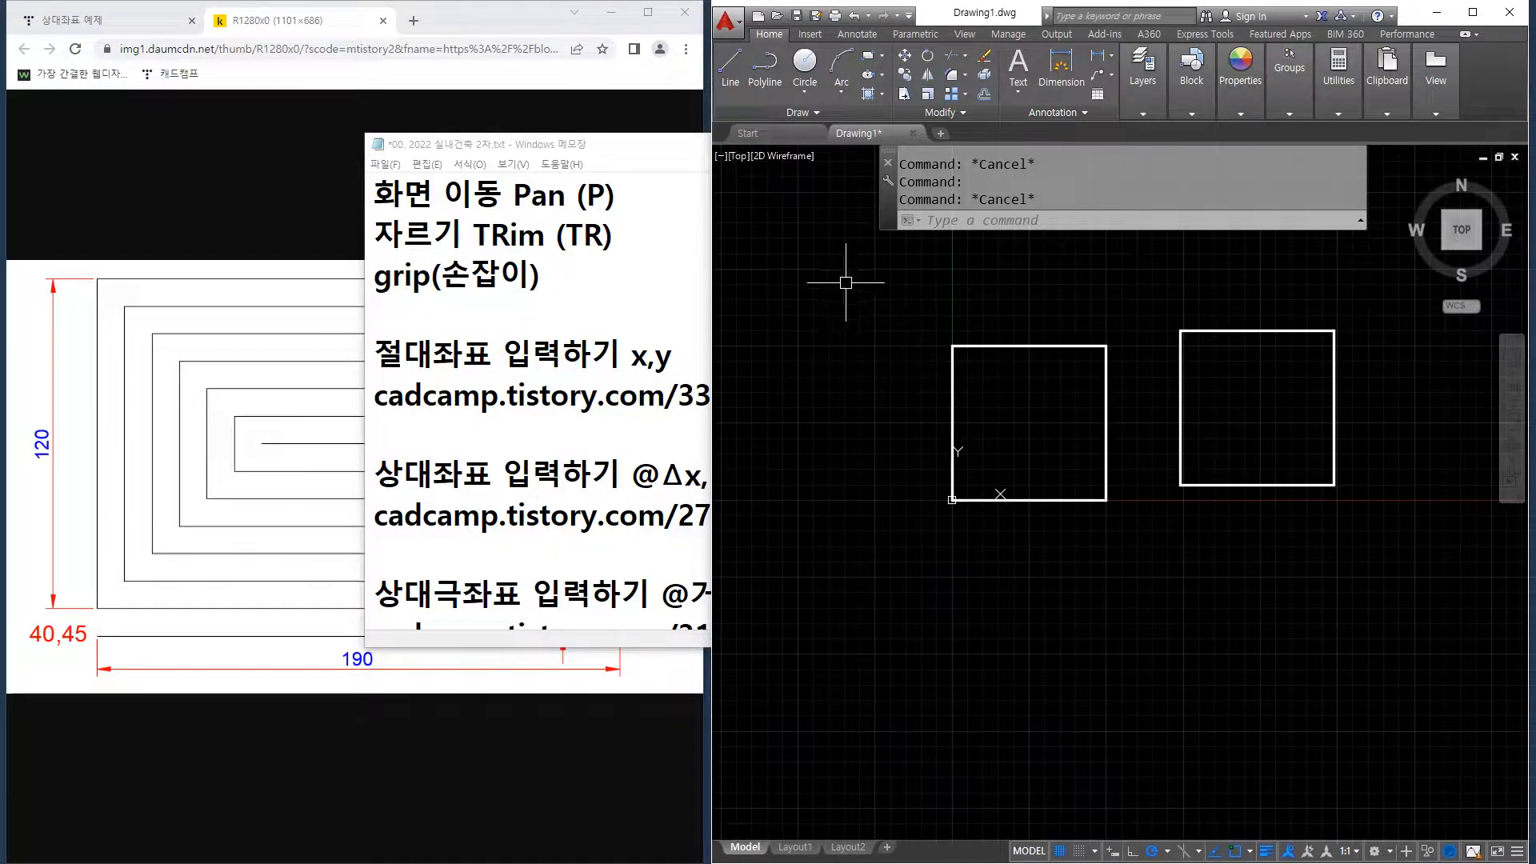
Try a rectangular crossing selection and a crossing lasso around the first square, cancelling each selection.
click(906, 262)
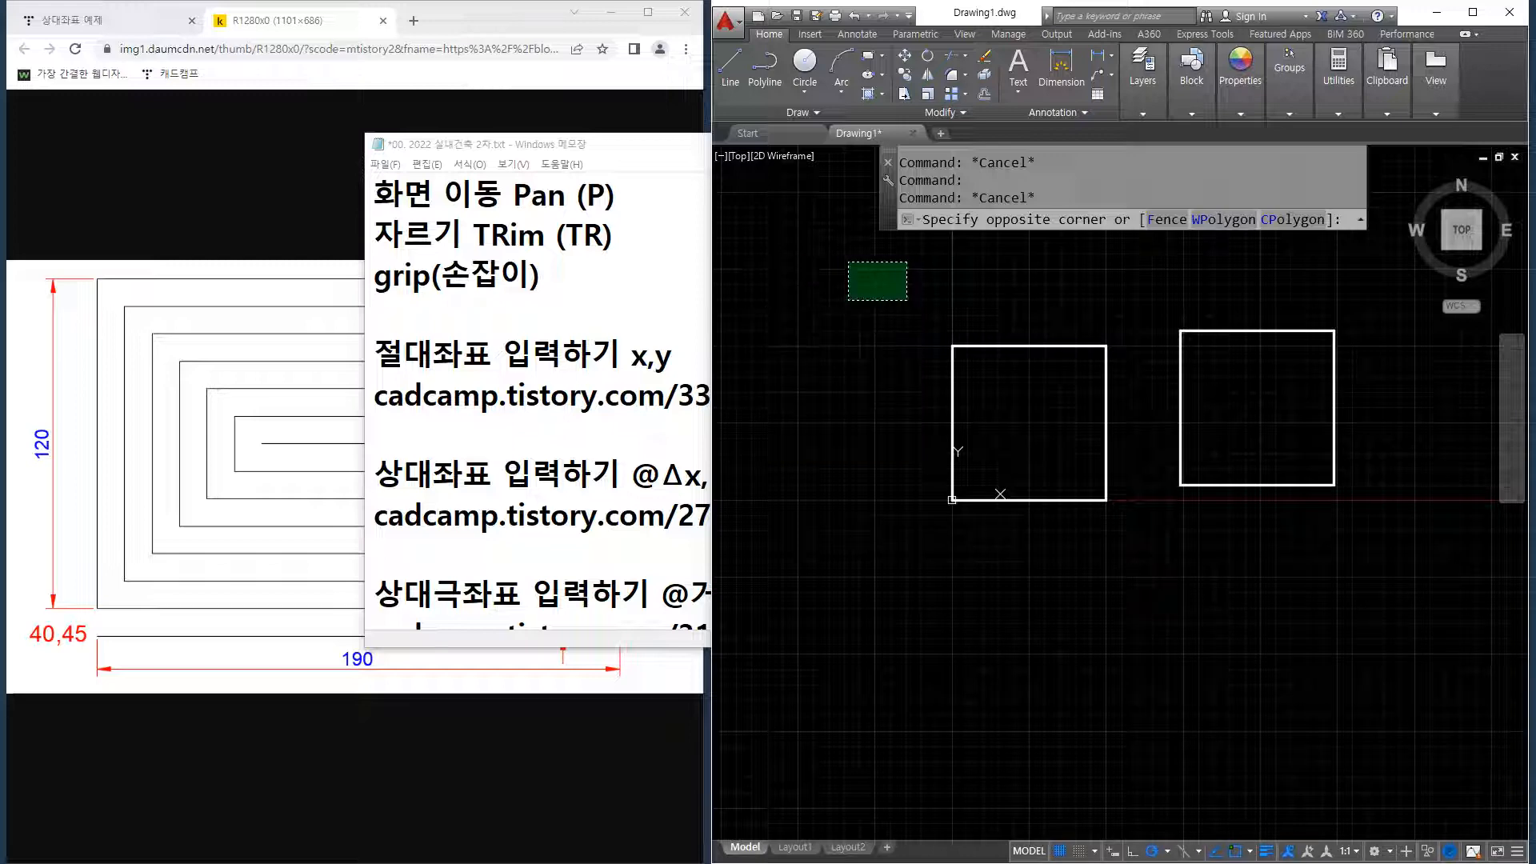
key(Escape)
mouse_move(897, 273)
mouse_down()
mouse_move(885, 345)
mouse_move(1005, 627)
mouse_move(1217, 506)
mouse_move(1132, 476)
mouse_move(1184, 344)
mouse_up()
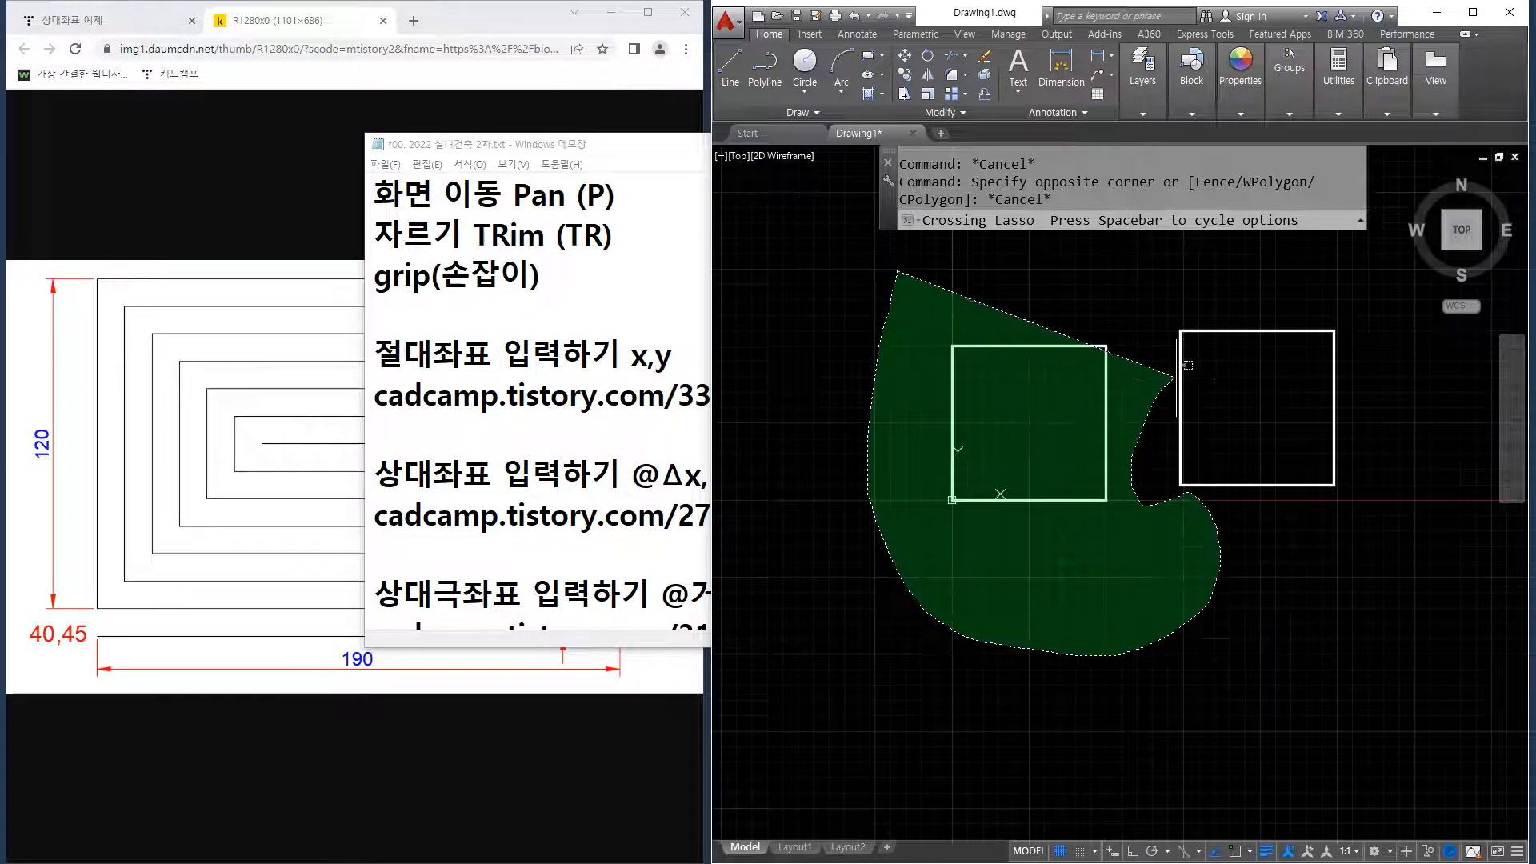
key(Escape)
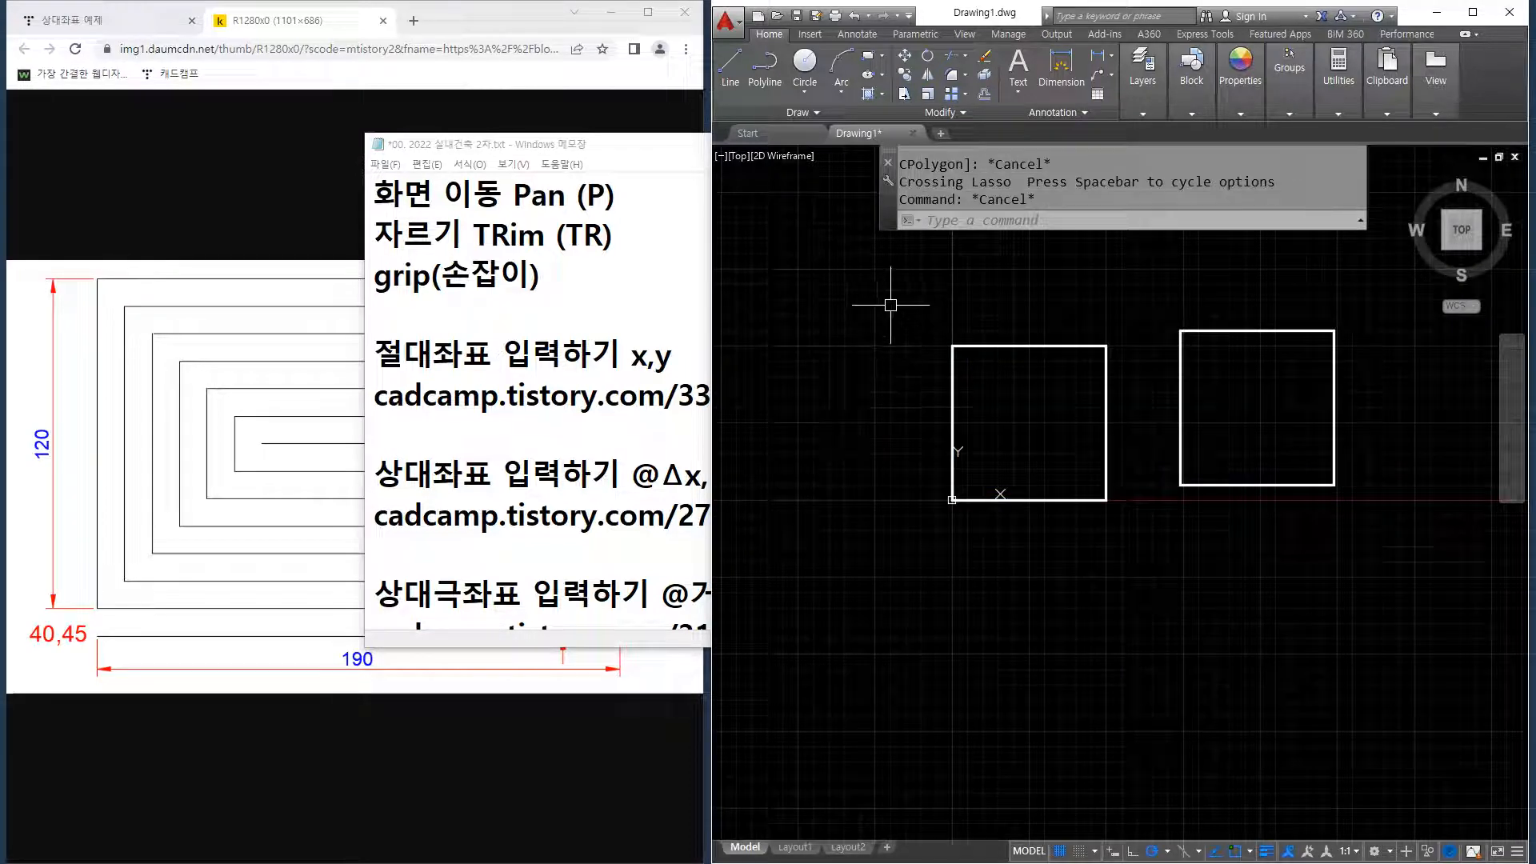
click(891, 301)
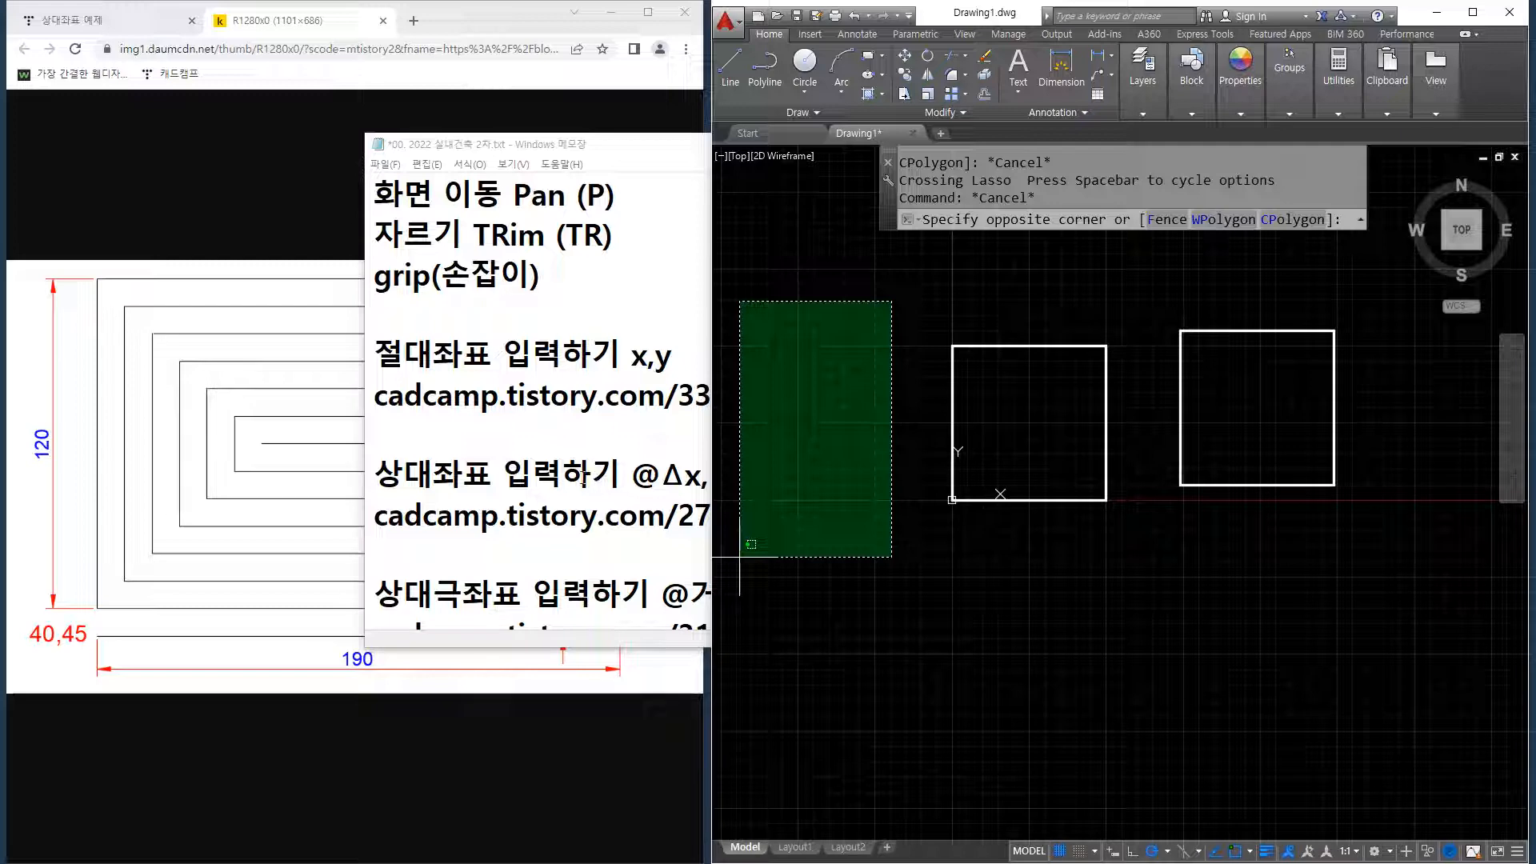
key(Escape)
Switch to Notepad and add the line "window selection 포함선택" below "grip(손잡이)".
click(640, 315)
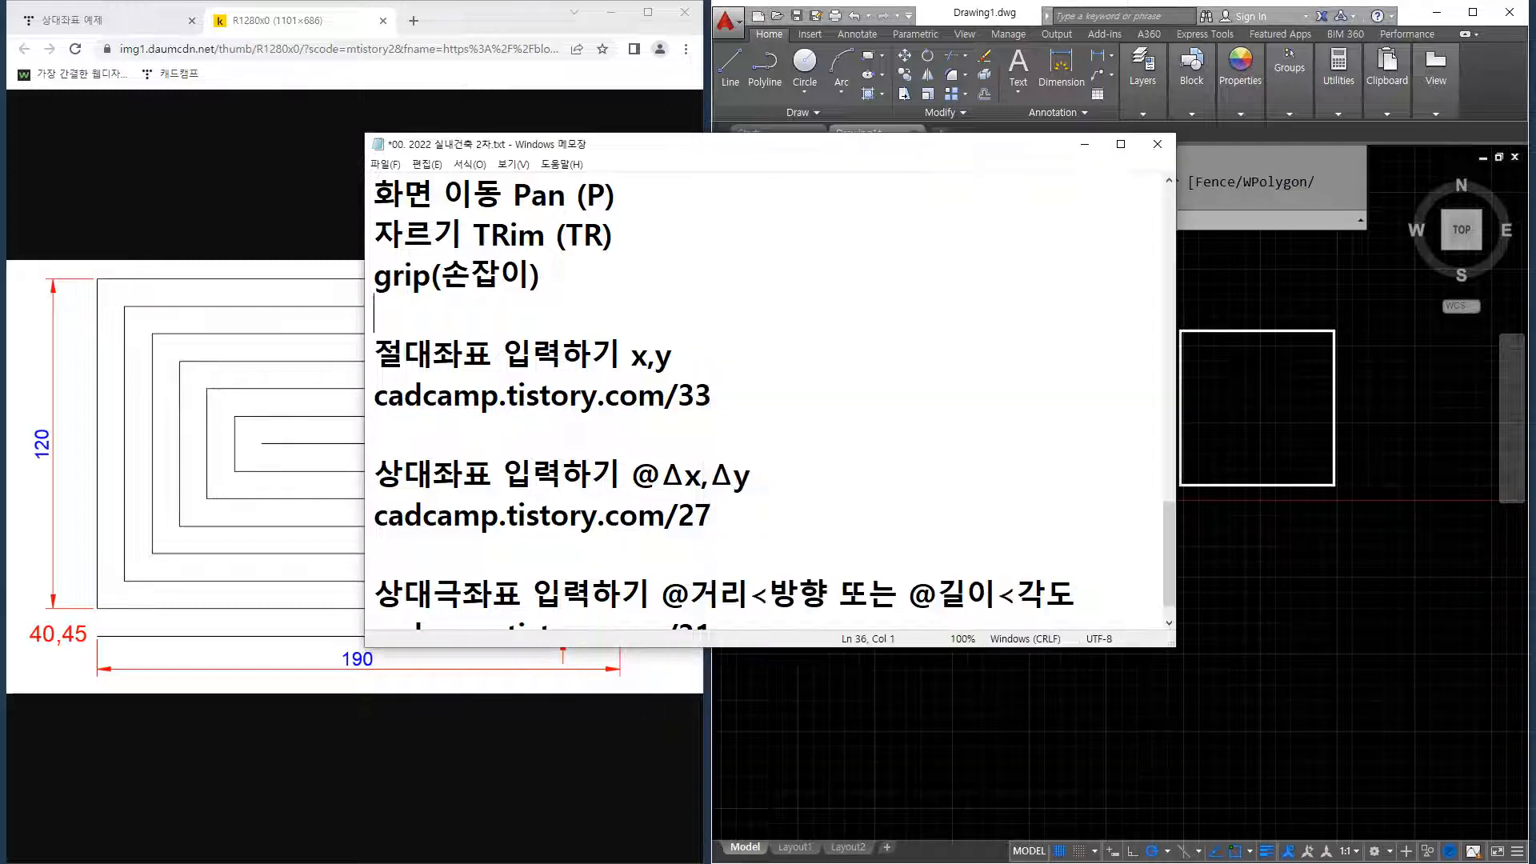
scroll(689, 402, down, 1)
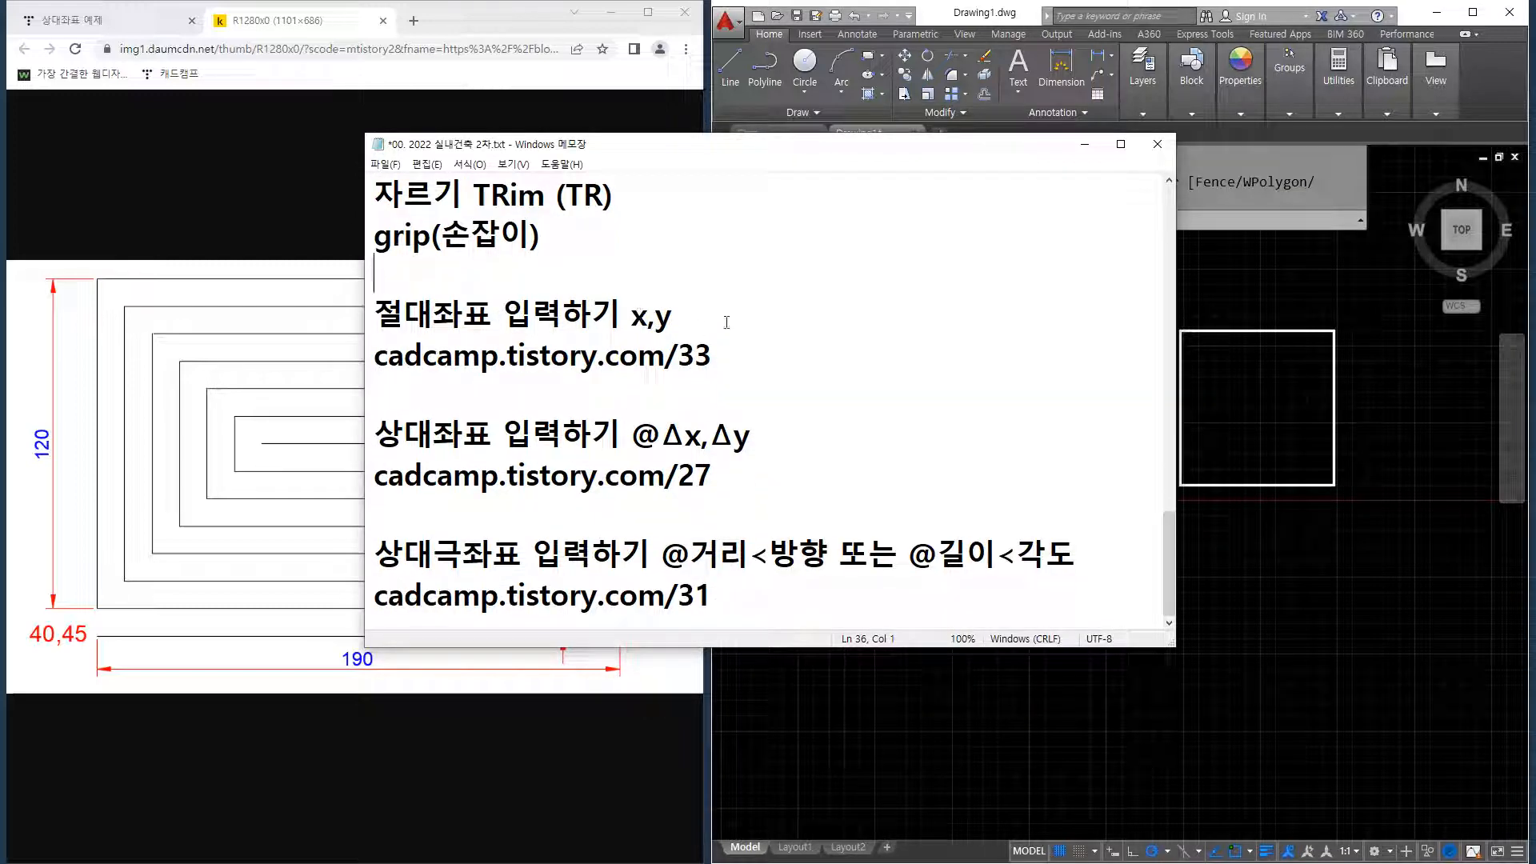
text(ㅈㅏㅇ)
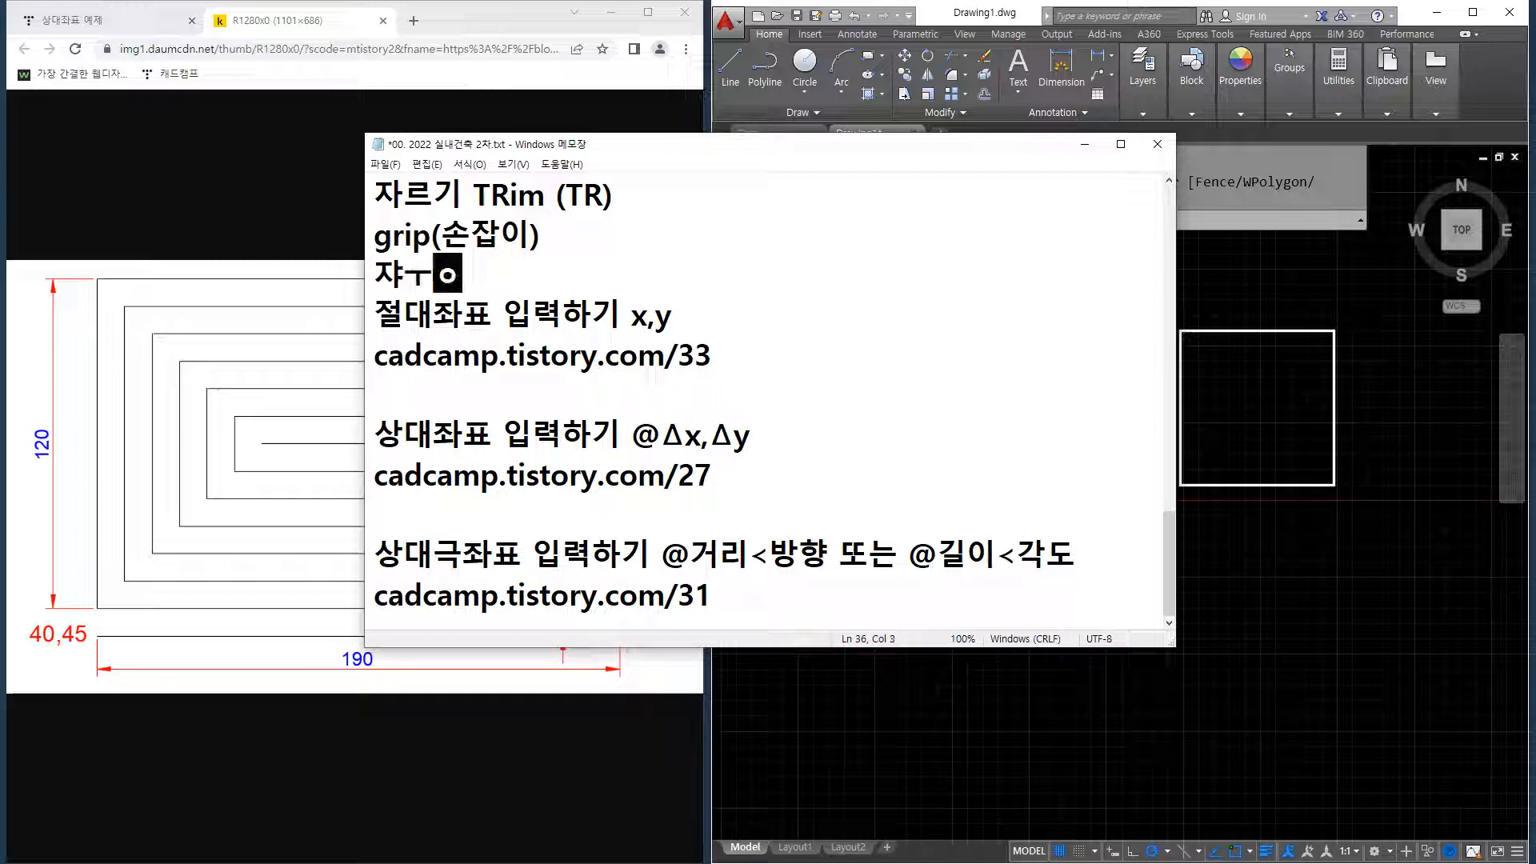
key(BackSpace)
key(BackSpace)
key(BackSpace)
text(window)
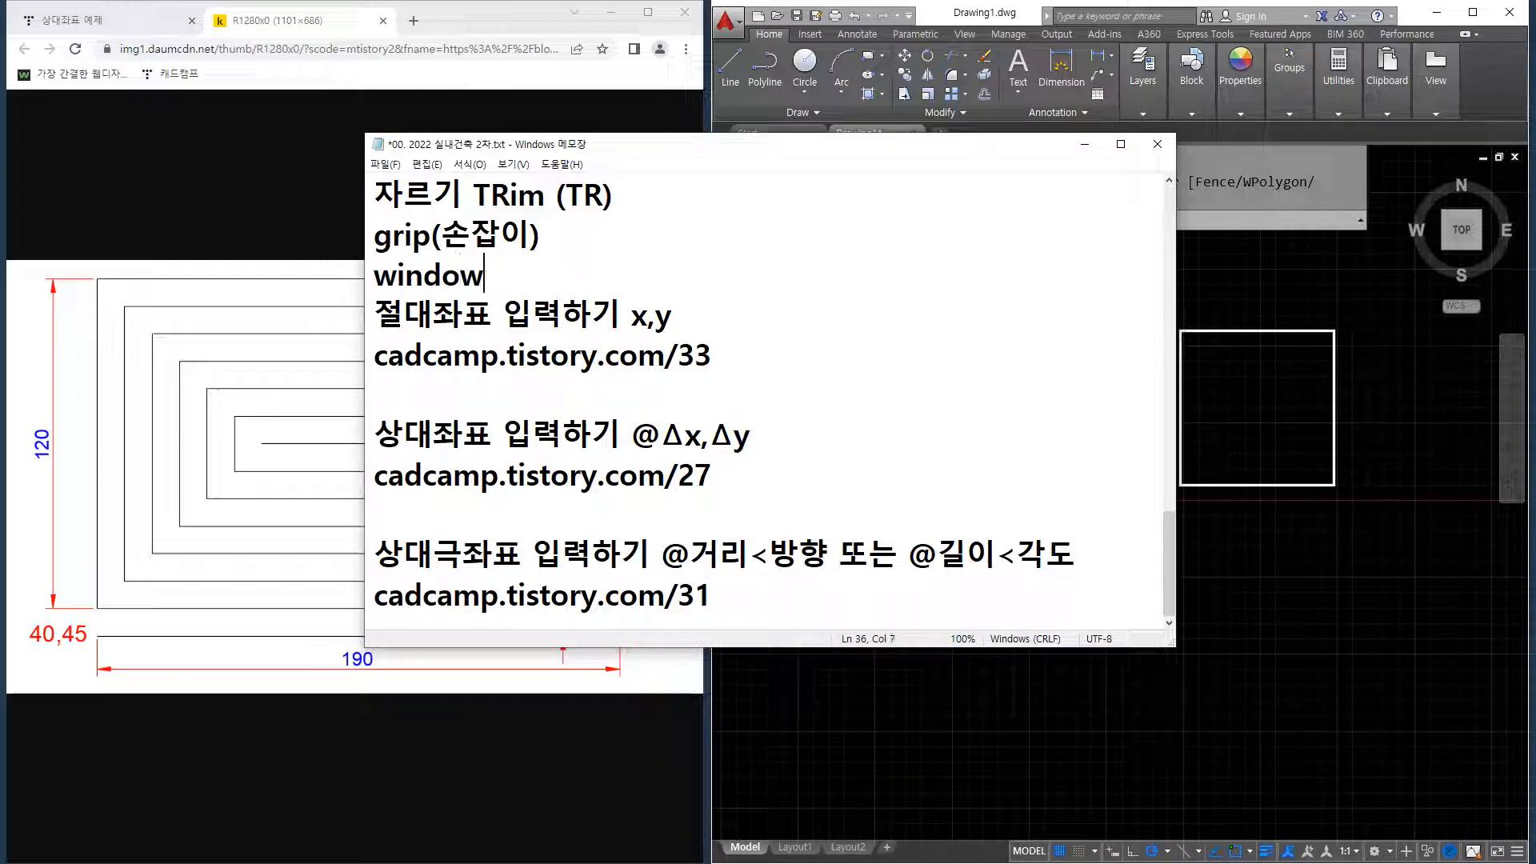
text( selectio)
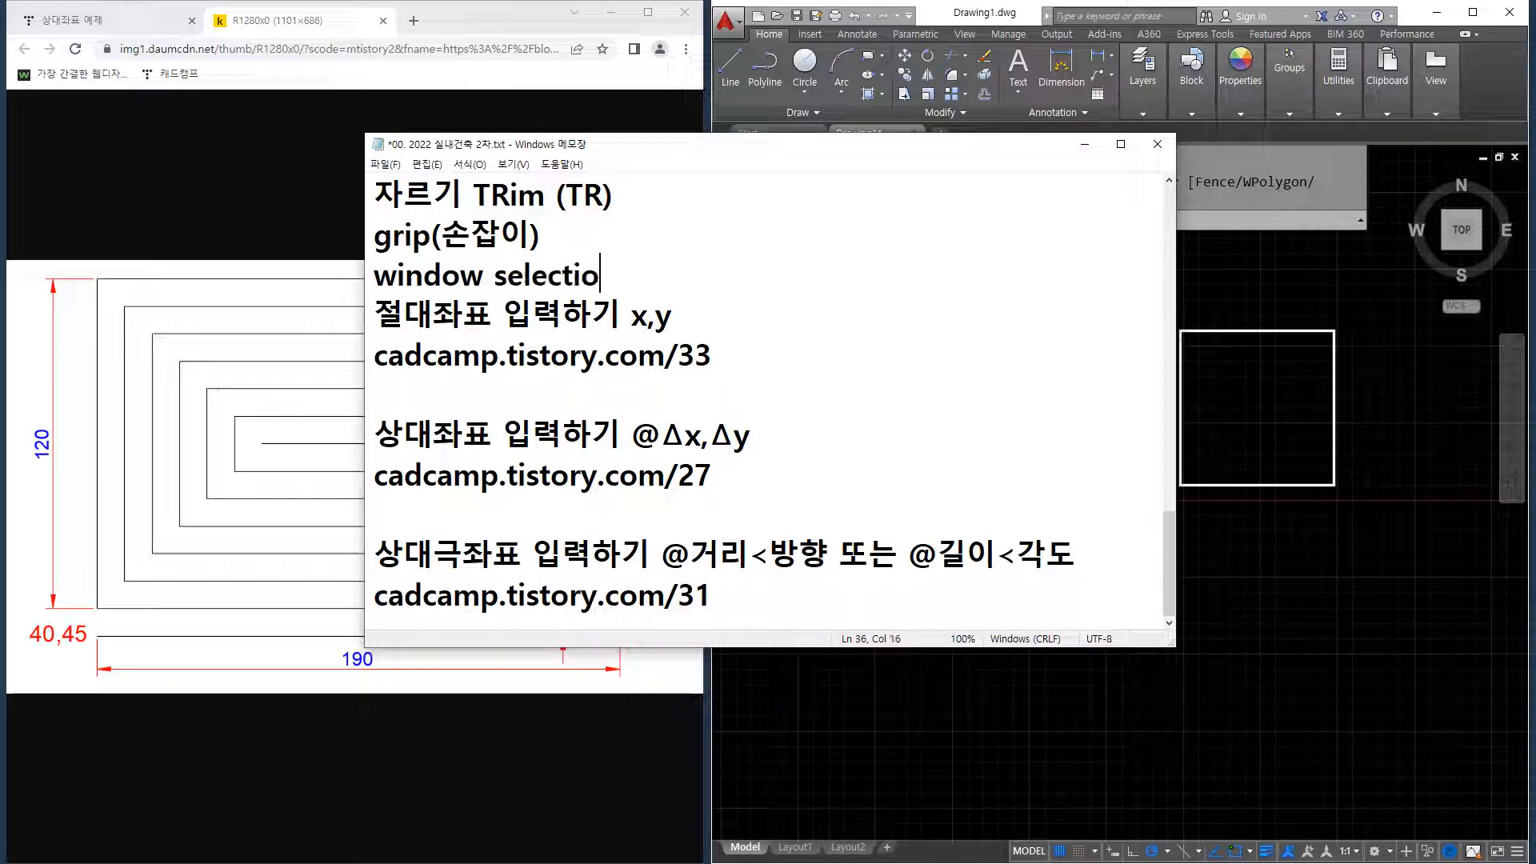
text(n 포함선택)
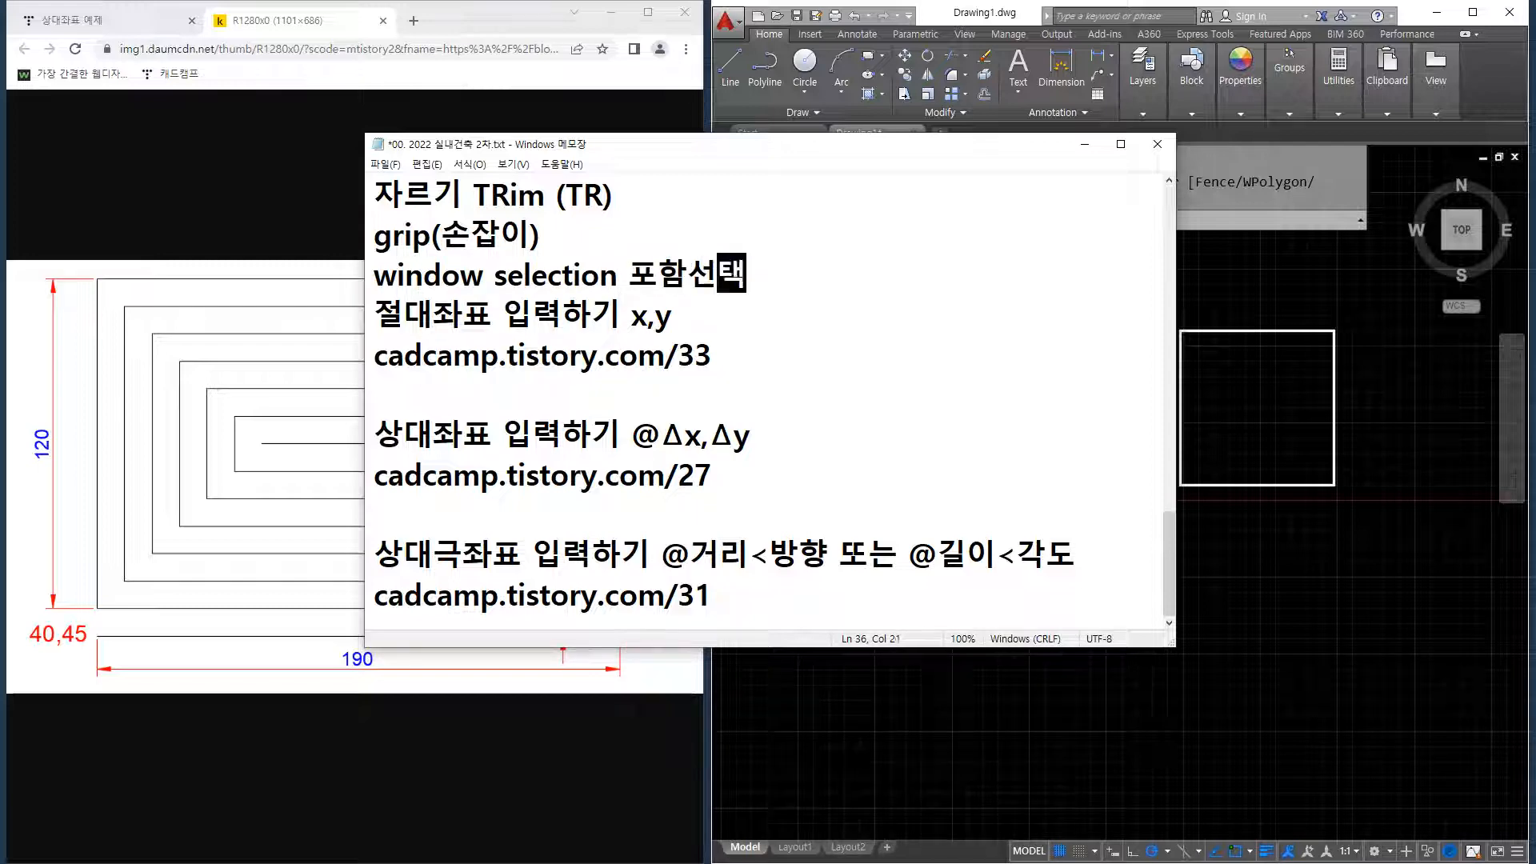
Add the line "cross selection 걸침선택" below the window selection entry, followed by a blank line.
key(Return)
text(cros)
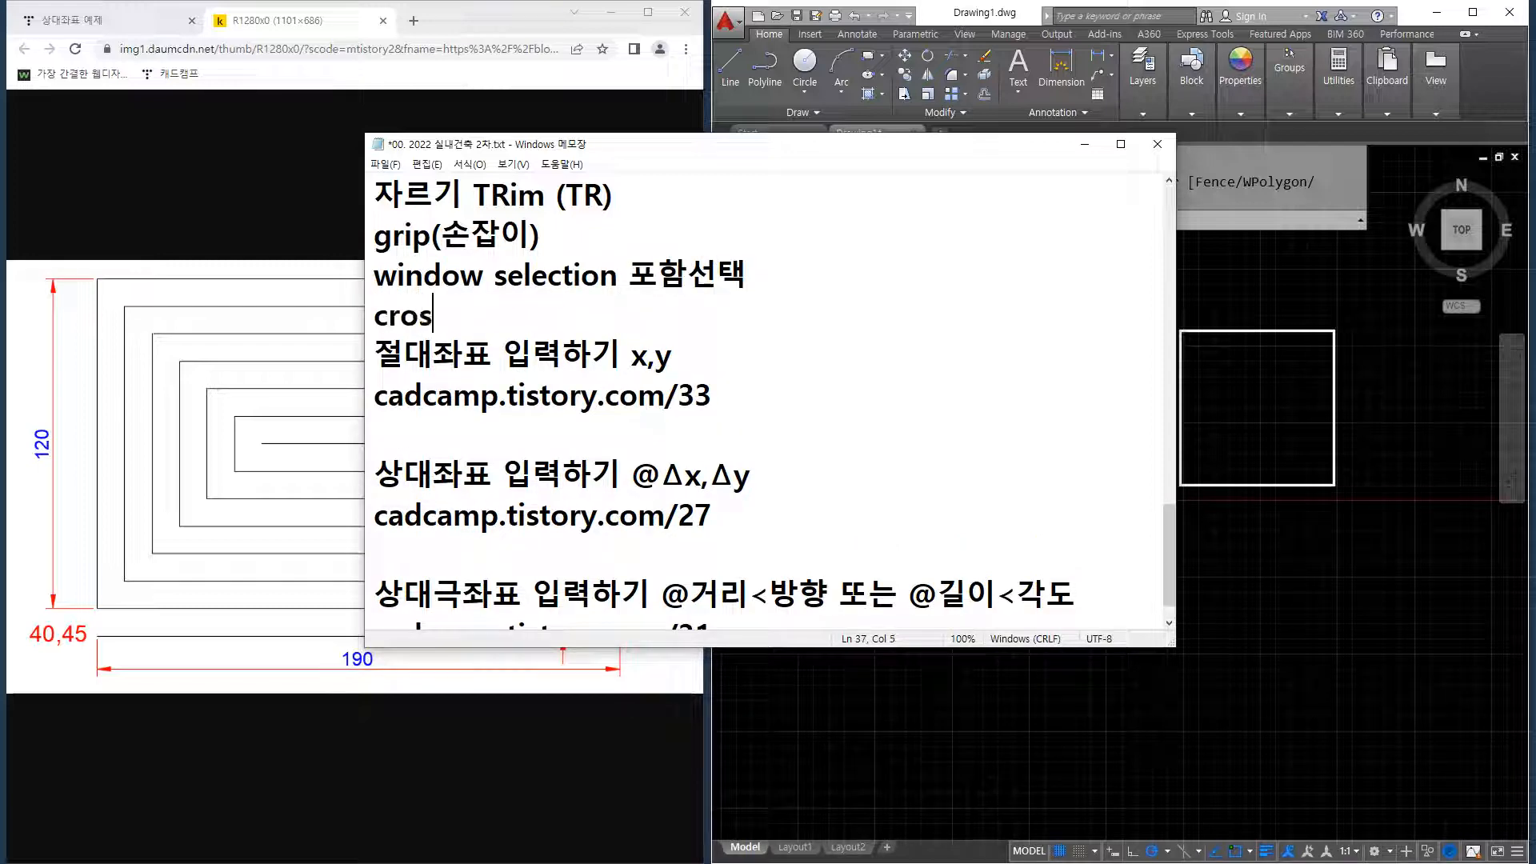
text(s selecti)
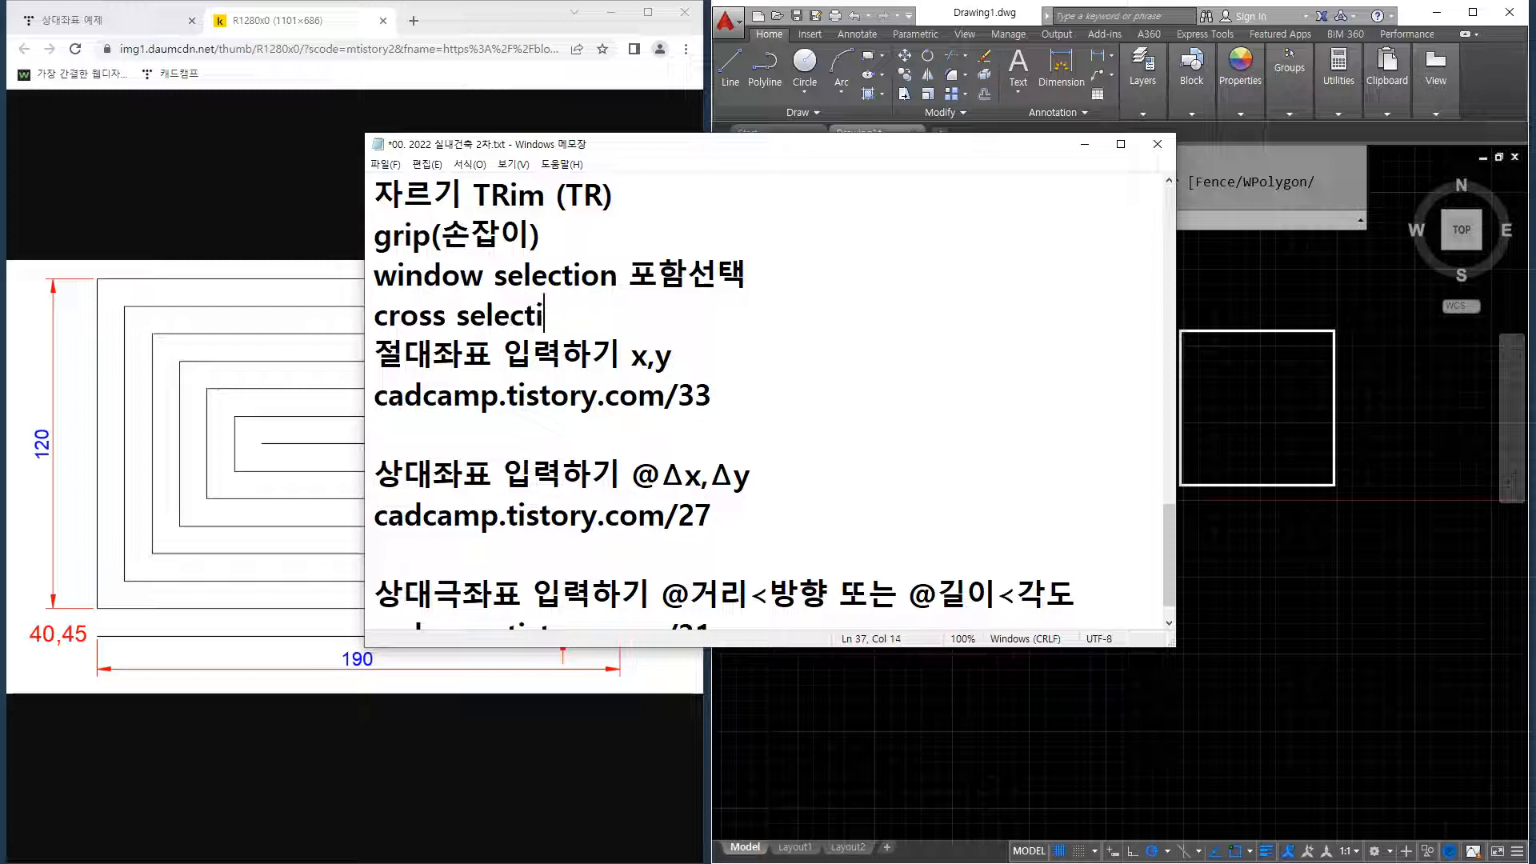
text(on 걸침선택)
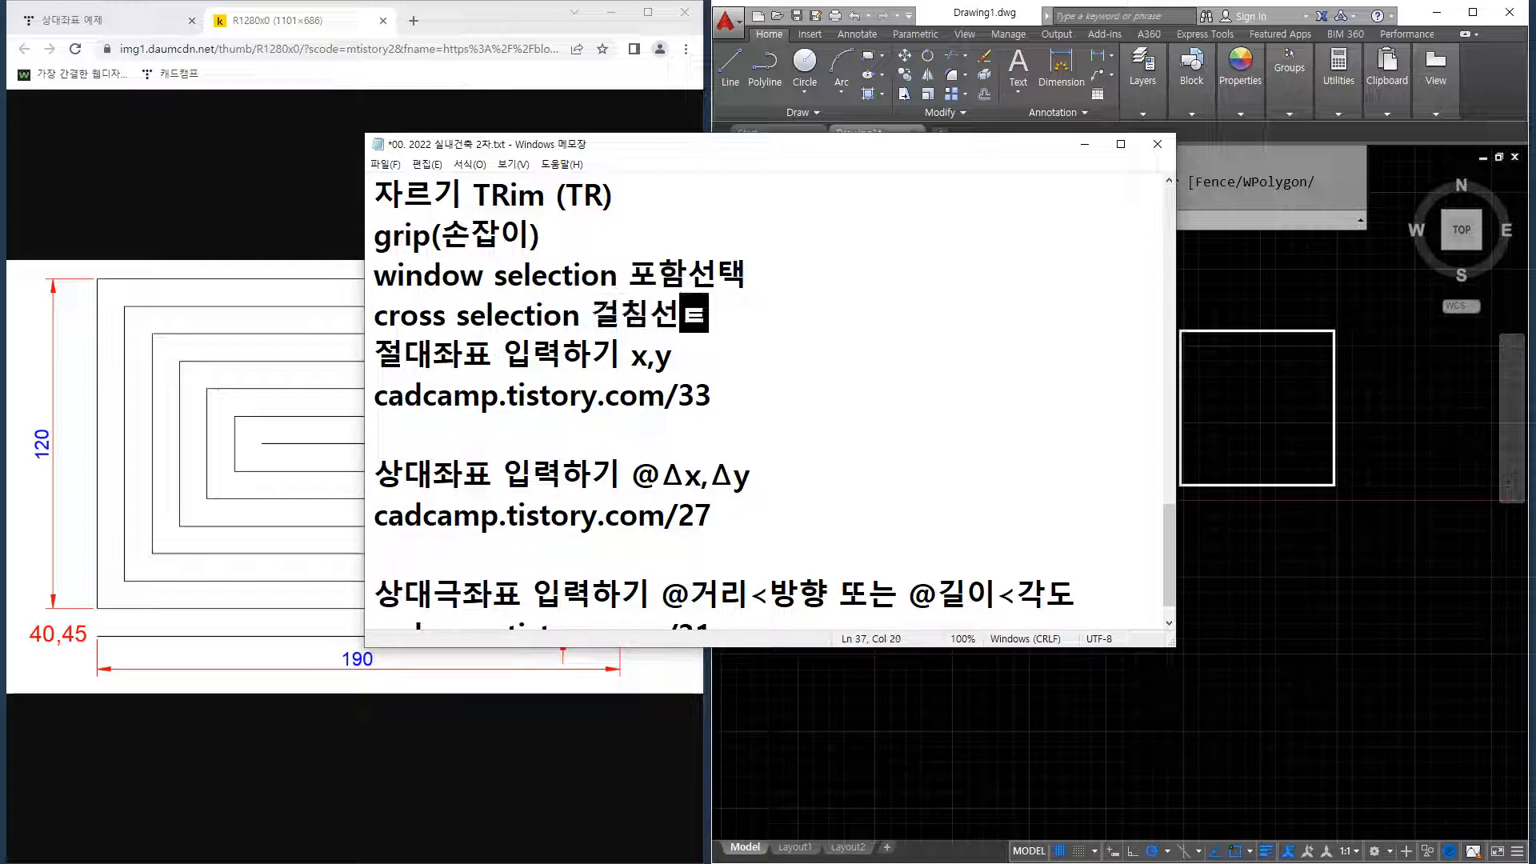
key(Return)
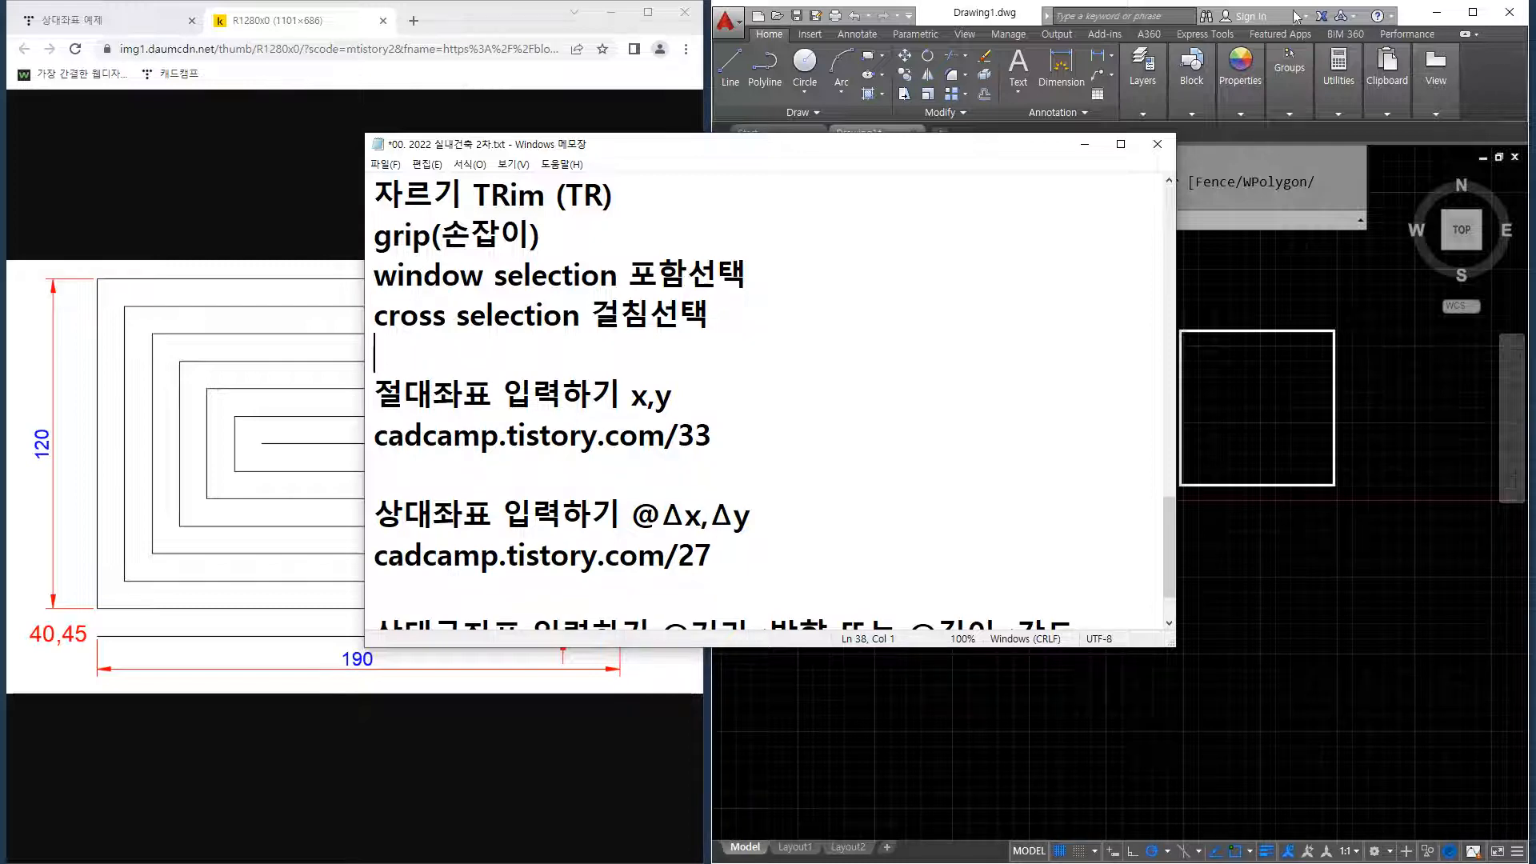
Switch to AutoCAD, try window lassos around the upper part of the second square, and clear each selection.
click(1024, 17)
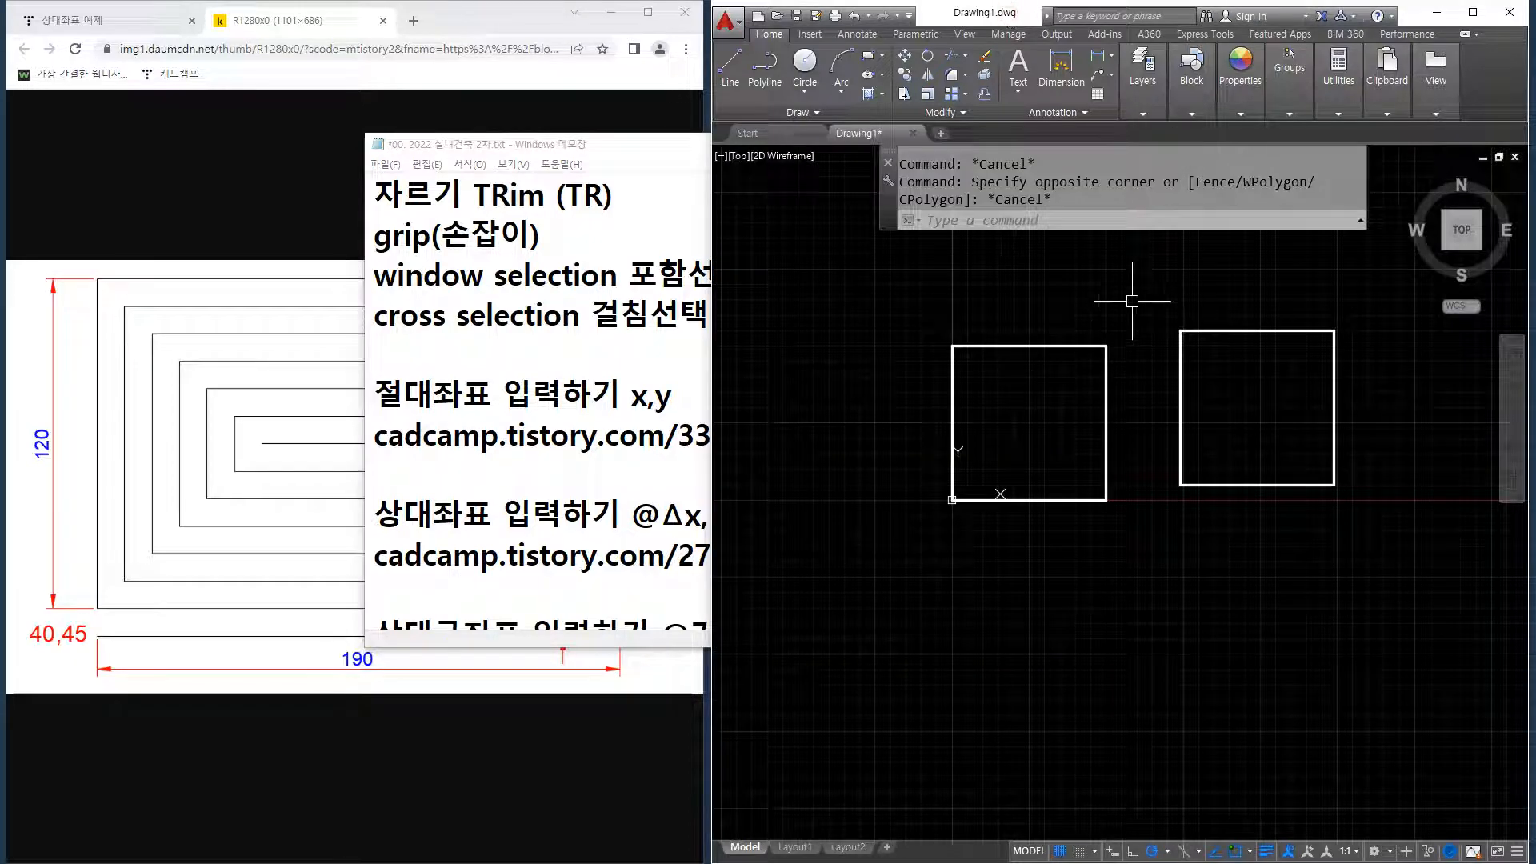
mouse_move(1132, 302)
mouse_down()
mouse_move(1135, 368)
mouse_move(1169, 448)
mouse_move(1030, 583)
mouse_move(895, 462)
mouse_move(918, 277)
mouse_move(1004, 263)
mouse_move(1136, 280)
mouse_move(1196, 420)
mouse_move(1349, 322)
mouse_move(1362, 285)
mouse_up()
key(Escape)
key(Escape)
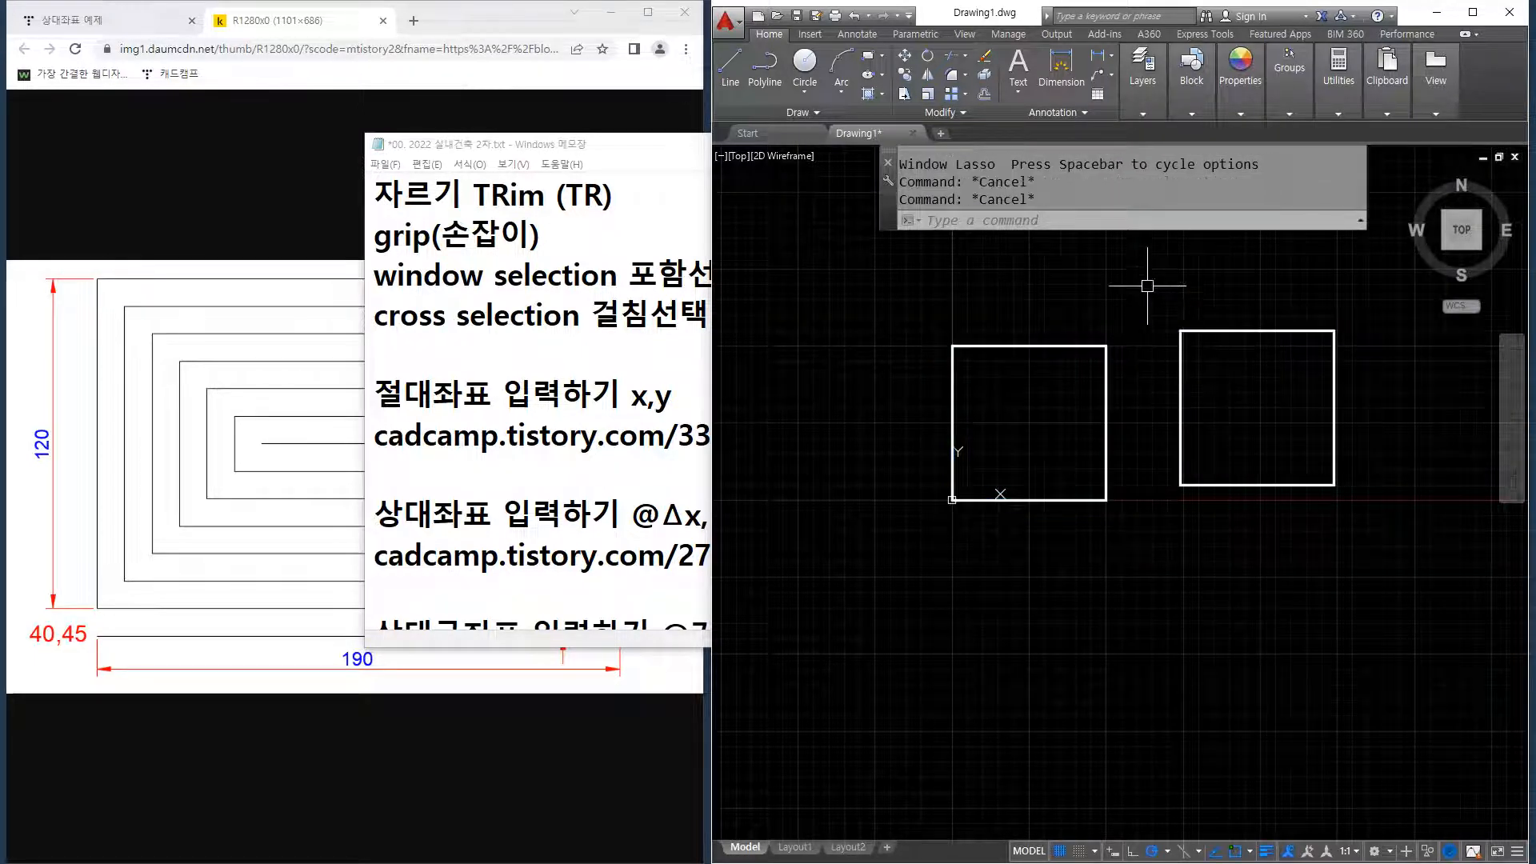
mouse_move(1147, 285)
mouse_down()
mouse_move(1170, 400)
mouse_move(1334, 439)
mouse_move(1351, 293)
mouse_up()
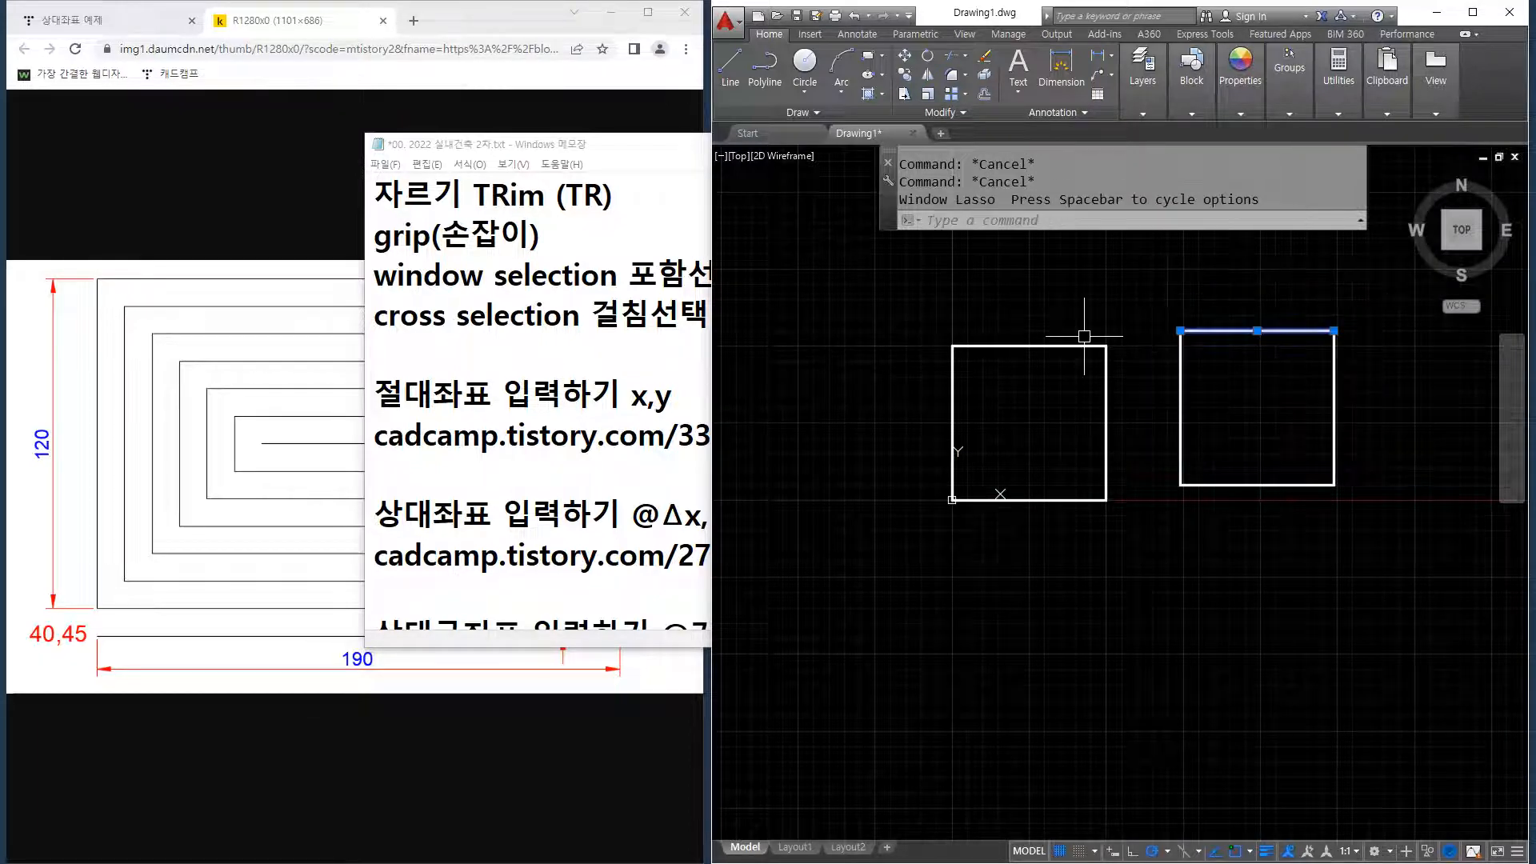
key(Escape)
Try several crossing and window lassos above and between the two squares, cancelling the selections.
mouse_move(1152, 309)
mouse_down()
mouse_move(1140, 424)
mouse_move(976, 412)
mouse_move(996, 309)
mouse_up()
mouse_move(1125, 303)
mouse_down()
mouse_move(1160, 465)
mouse_move(1025, 576)
mouse_move(1097, 344)
mouse_up()
mouse_move(1146, 296)
mouse_down()
mouse_move(1032, 463)
mouse_move(916, 438)
mouse_move(822, 345)
mouse_up()
key(Escape)
mouse_move(1083, 273)
mouse_down()
mouse_move(1217, 384)
mouse_move(1324, 299)
mouse_up()
mouse_move(1169, 294)
mouse_down()
mouse_move(899, 552)
mouse_move(833, 388)
mouse_up()
key(Escape)
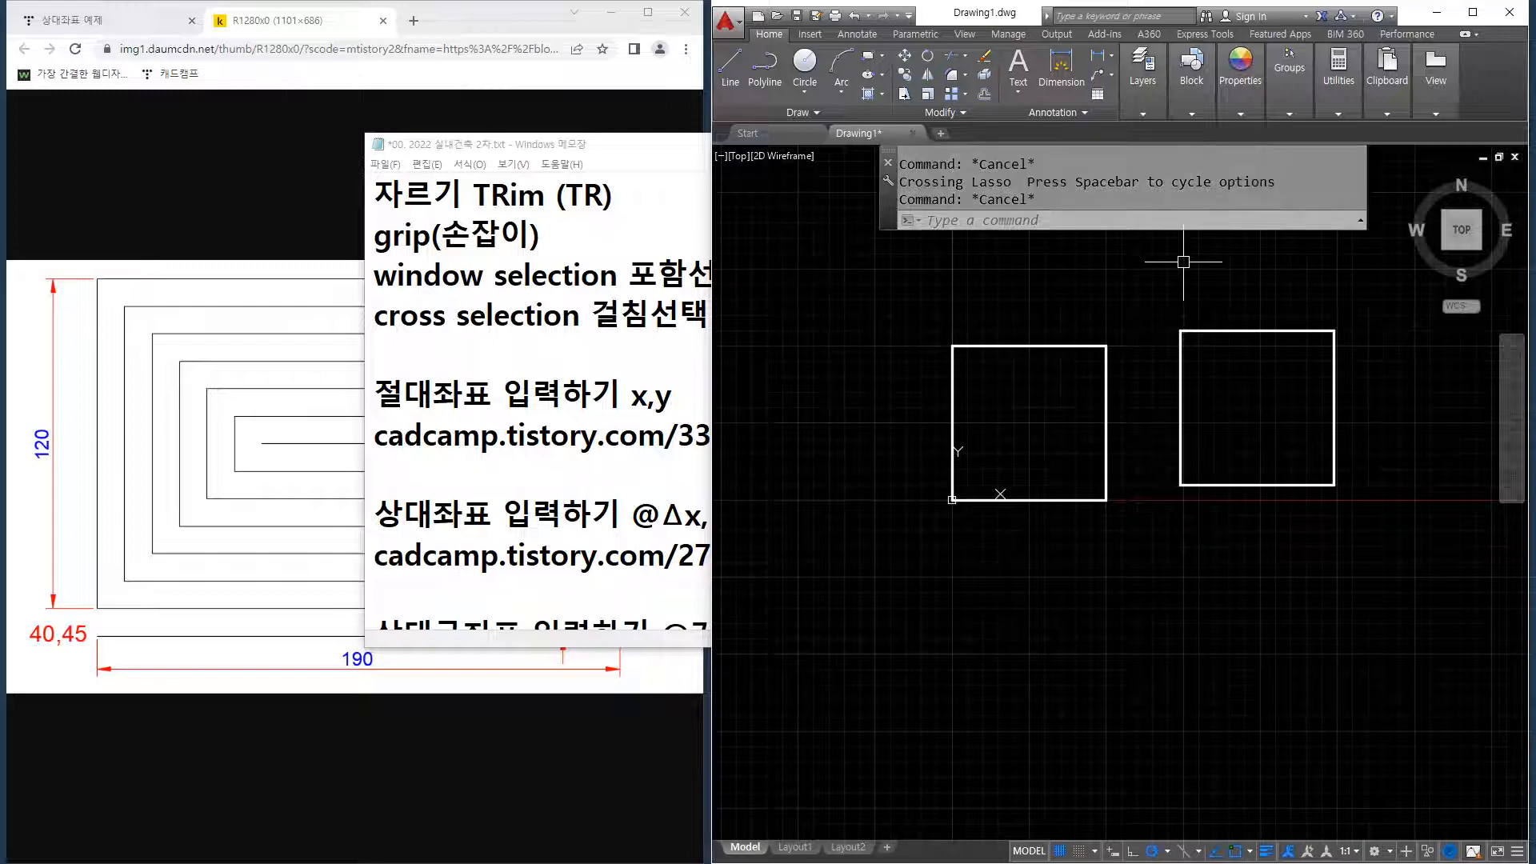
Select both squares with window lassos, clear the selection, and try a crossing lasso at the second square before cancelling it.
mouse_move(1282, 261)
mouse_down()
mouse_move(1406, 336)
mouse_move(1214, 634)
mouse_move(888, 416)
mouse_move(1167, 261)
mouse_move(812, 295)
mouse_move(1094, 257)
mouse_up()
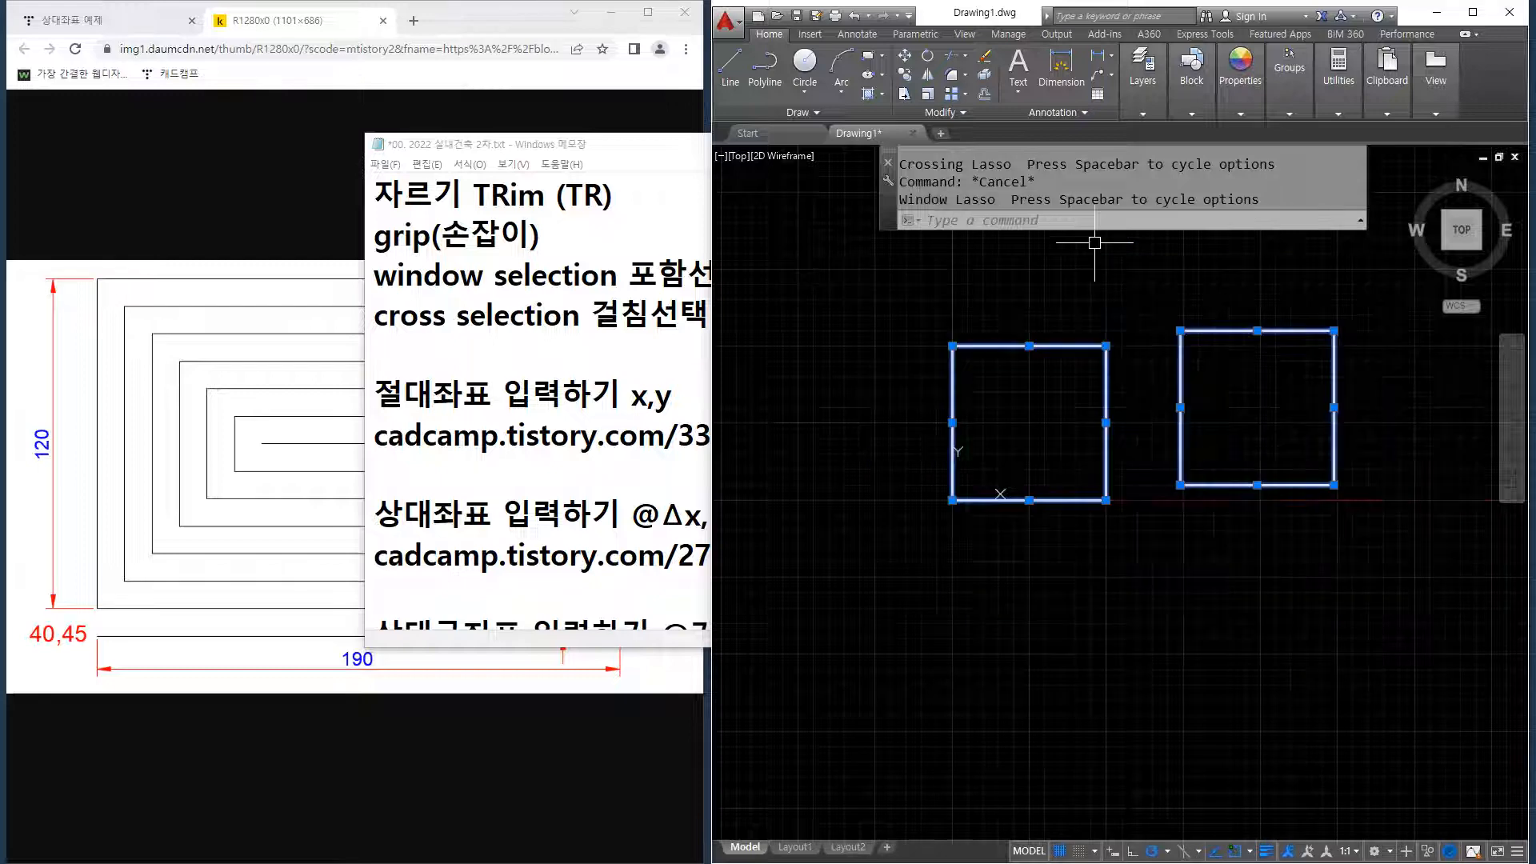
mouse_move(1214, 261)
mouse_down()
mouse_move(1522, 328)
mouse_move(1520, 472)
mouse_move(1039, 671)
mouse_move(1056, 669)
mouse_up()
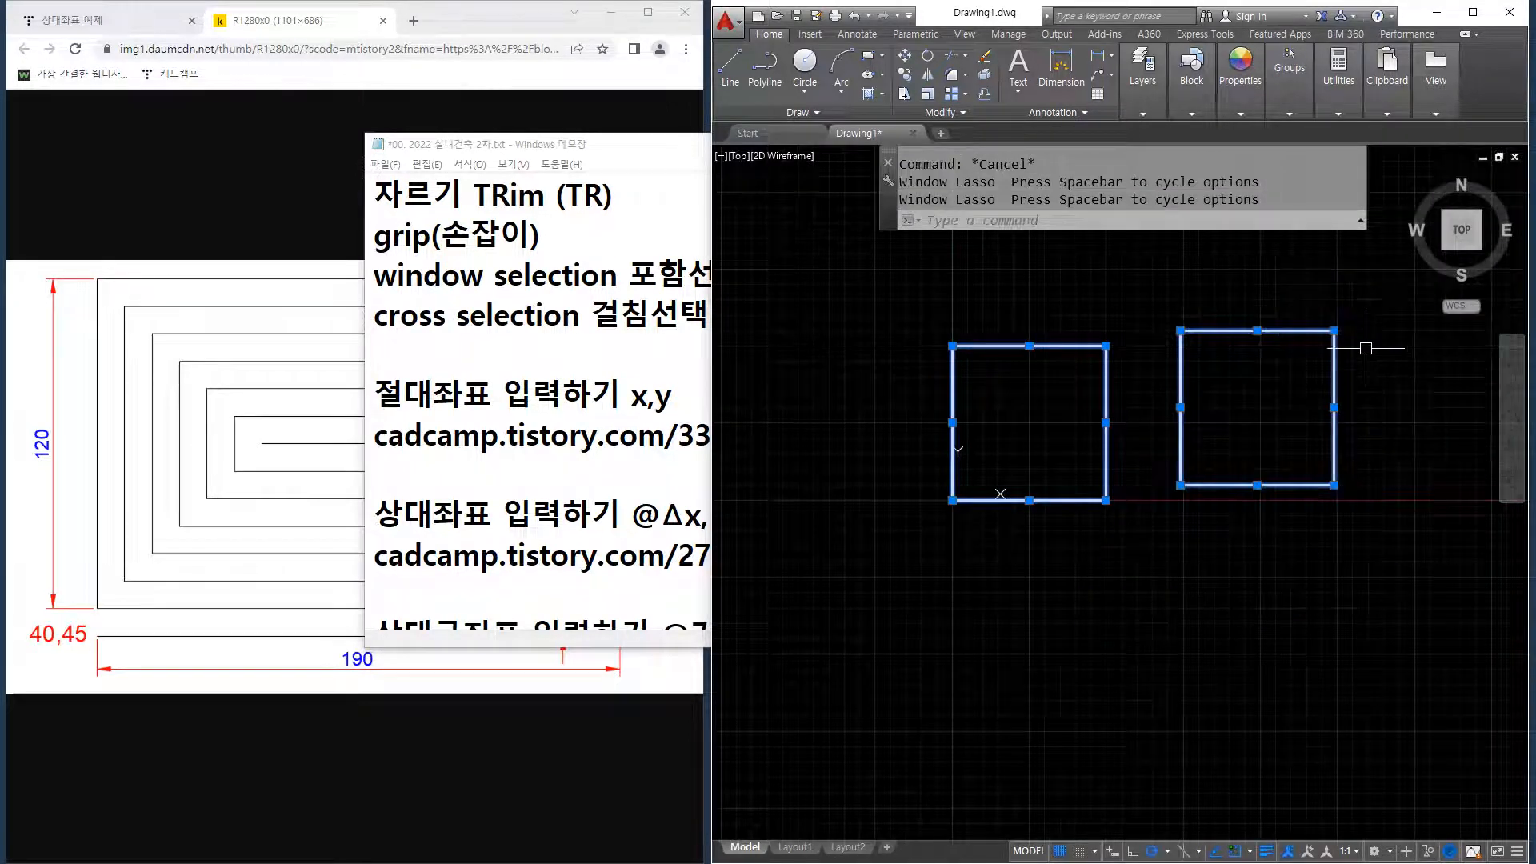
key(Escape)
mouse_move(1376, 279)
mouse_down()
mouse_move(1007, 344)
mouse_move(971, 479)
mouse_move(1004, 484)
mouse_move(1272, 392)
mouse_up()
key(Escape)
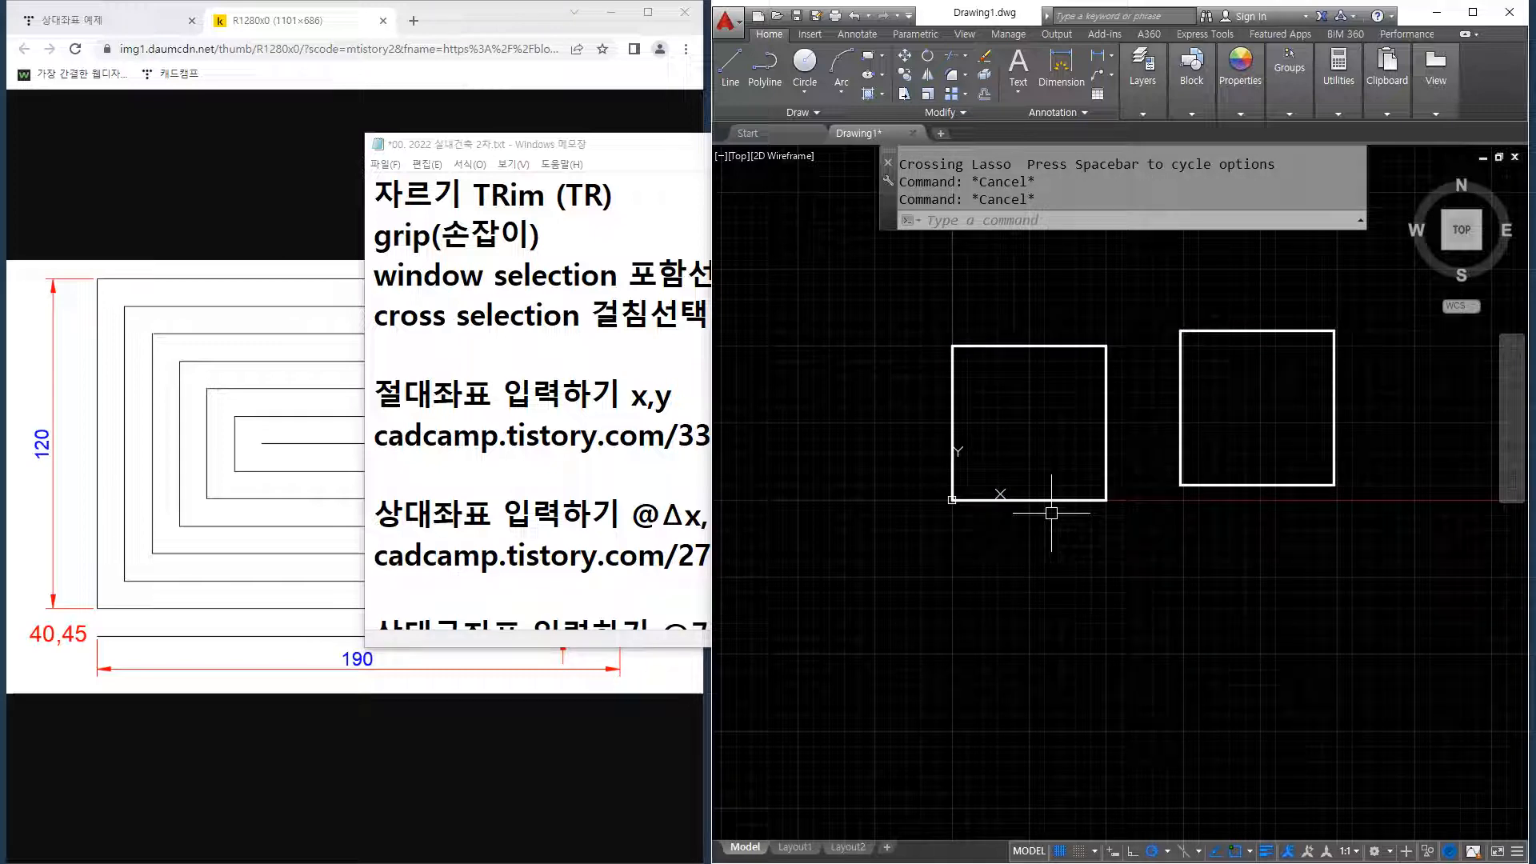
Select the first square's upper edge with a rectangular window over the square's upper part, and clear the selection.
click(936, 319)
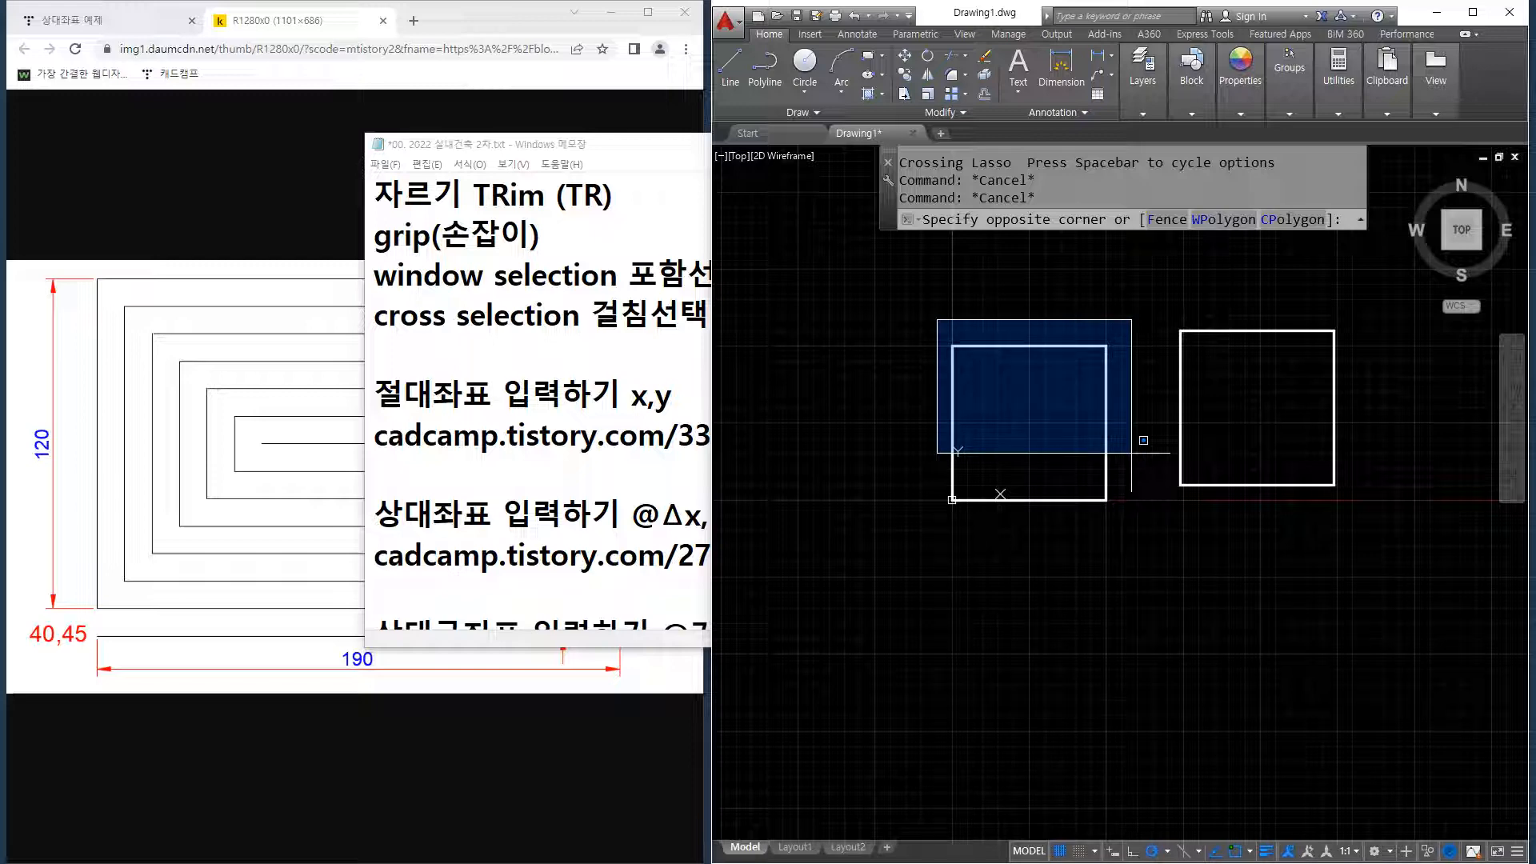
click(1131, 453)
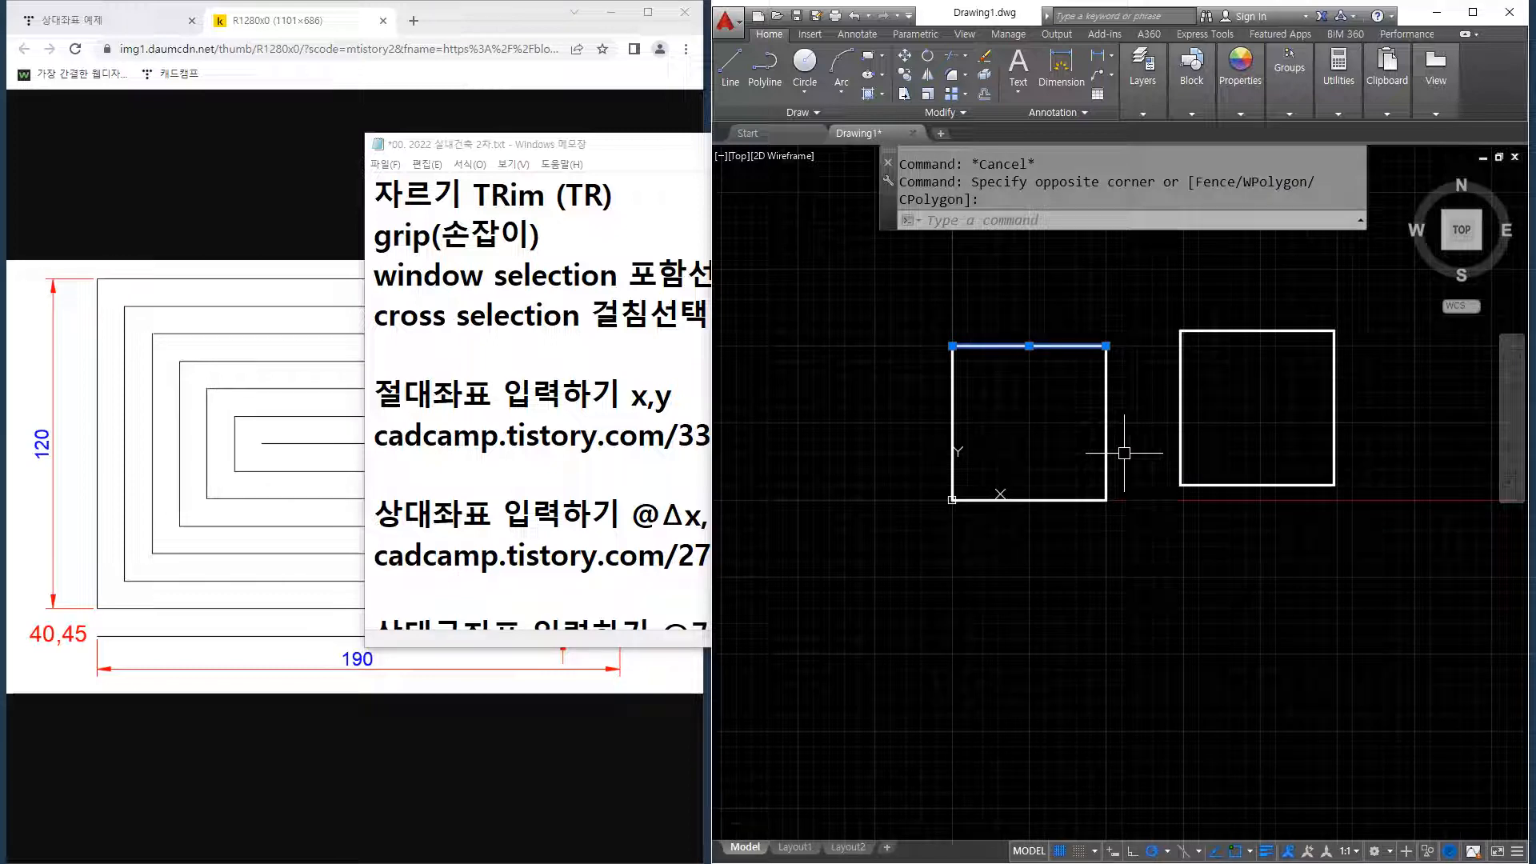
key(Escape)
Use rectangular window selections to select the whole second square and, separately, only its left edge, clearing each selection.
click(1150, 266)
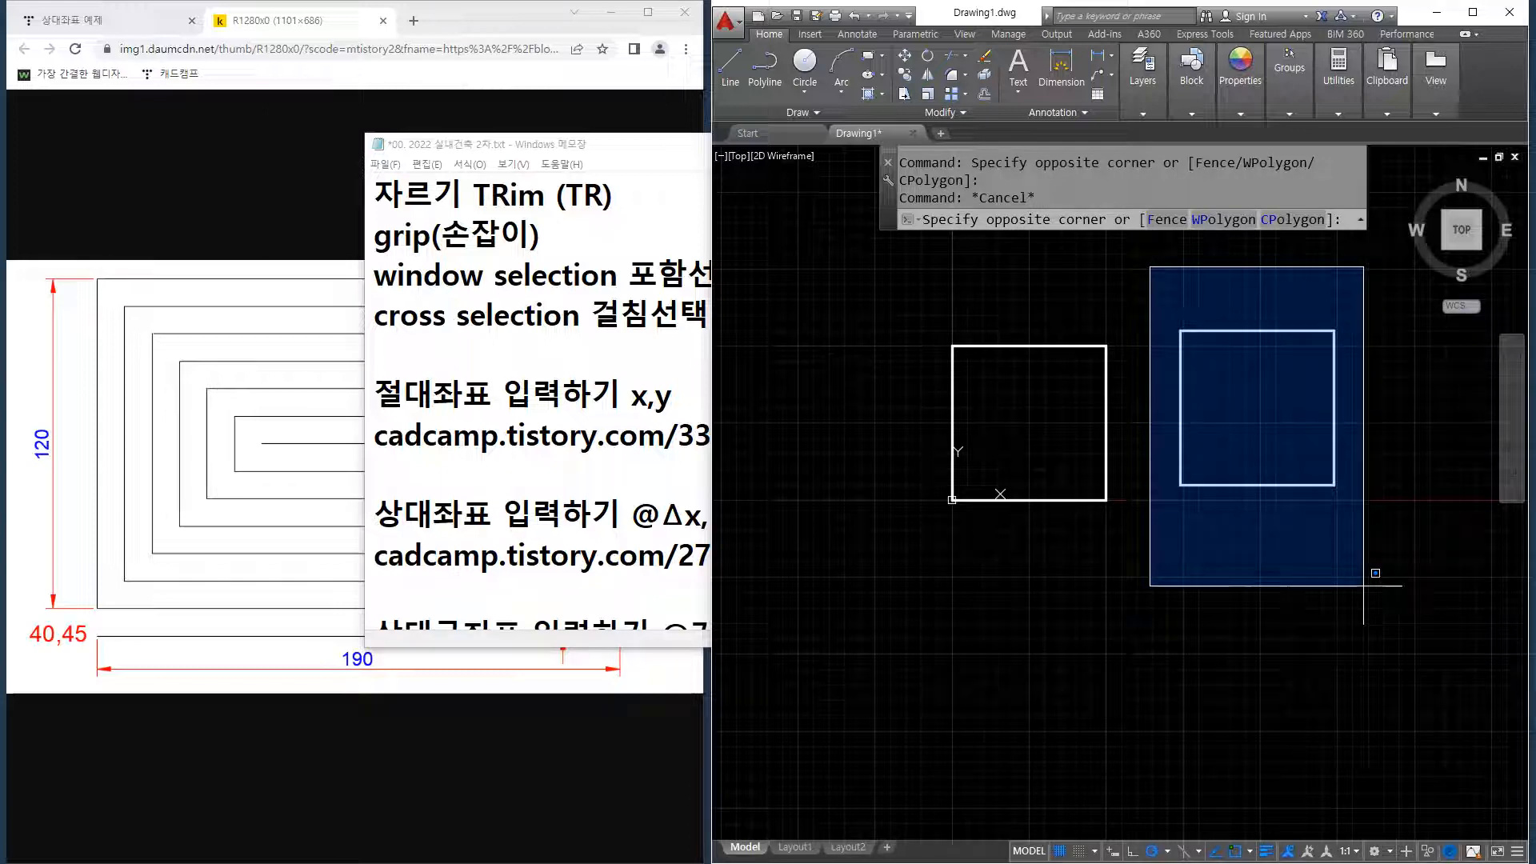
click(1364, 585)
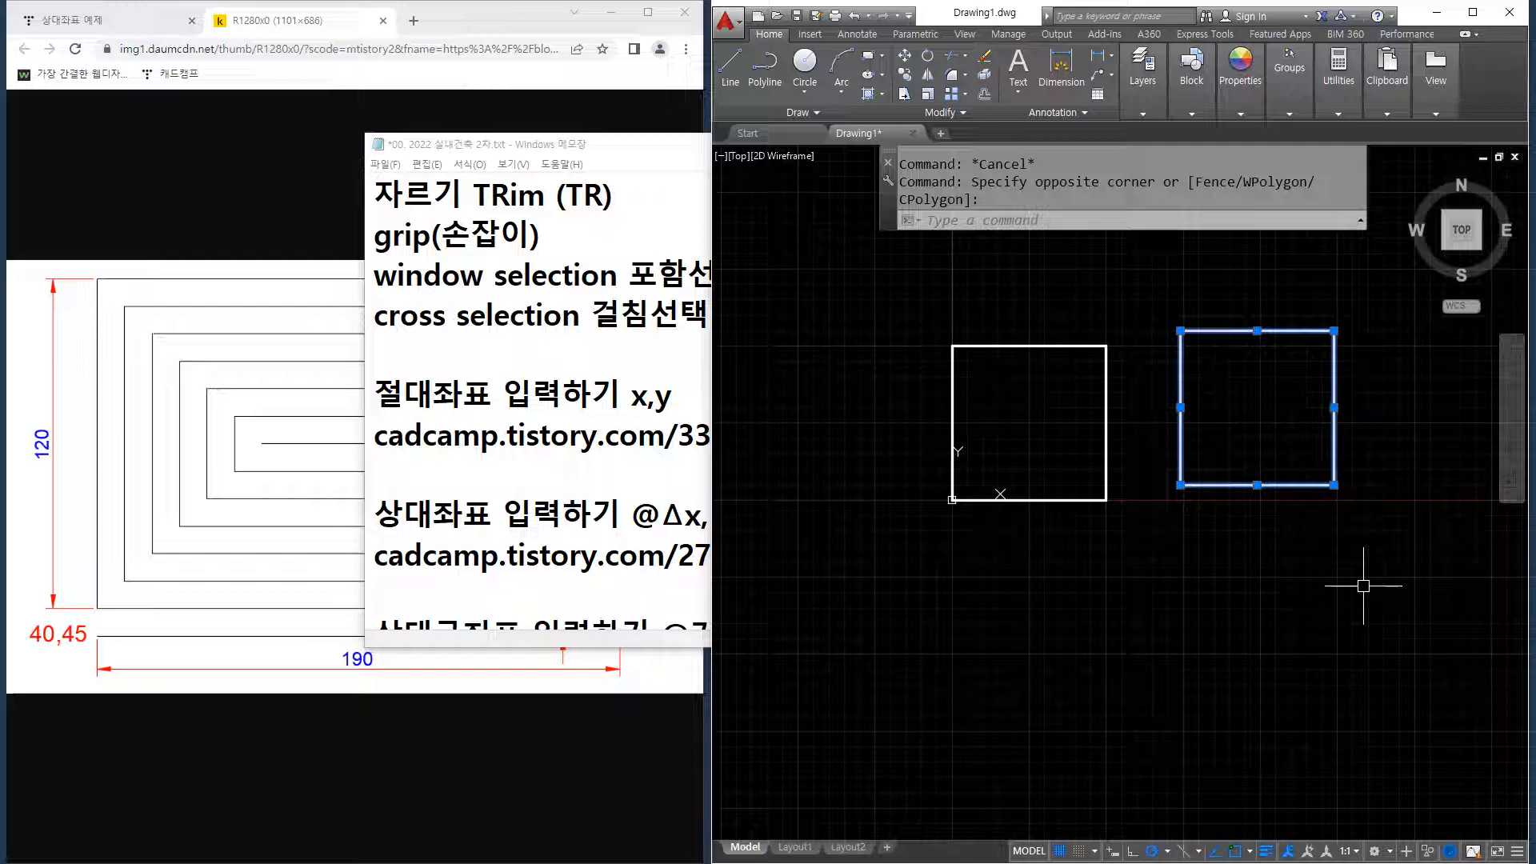
key(Escape)
click(1148, 292)
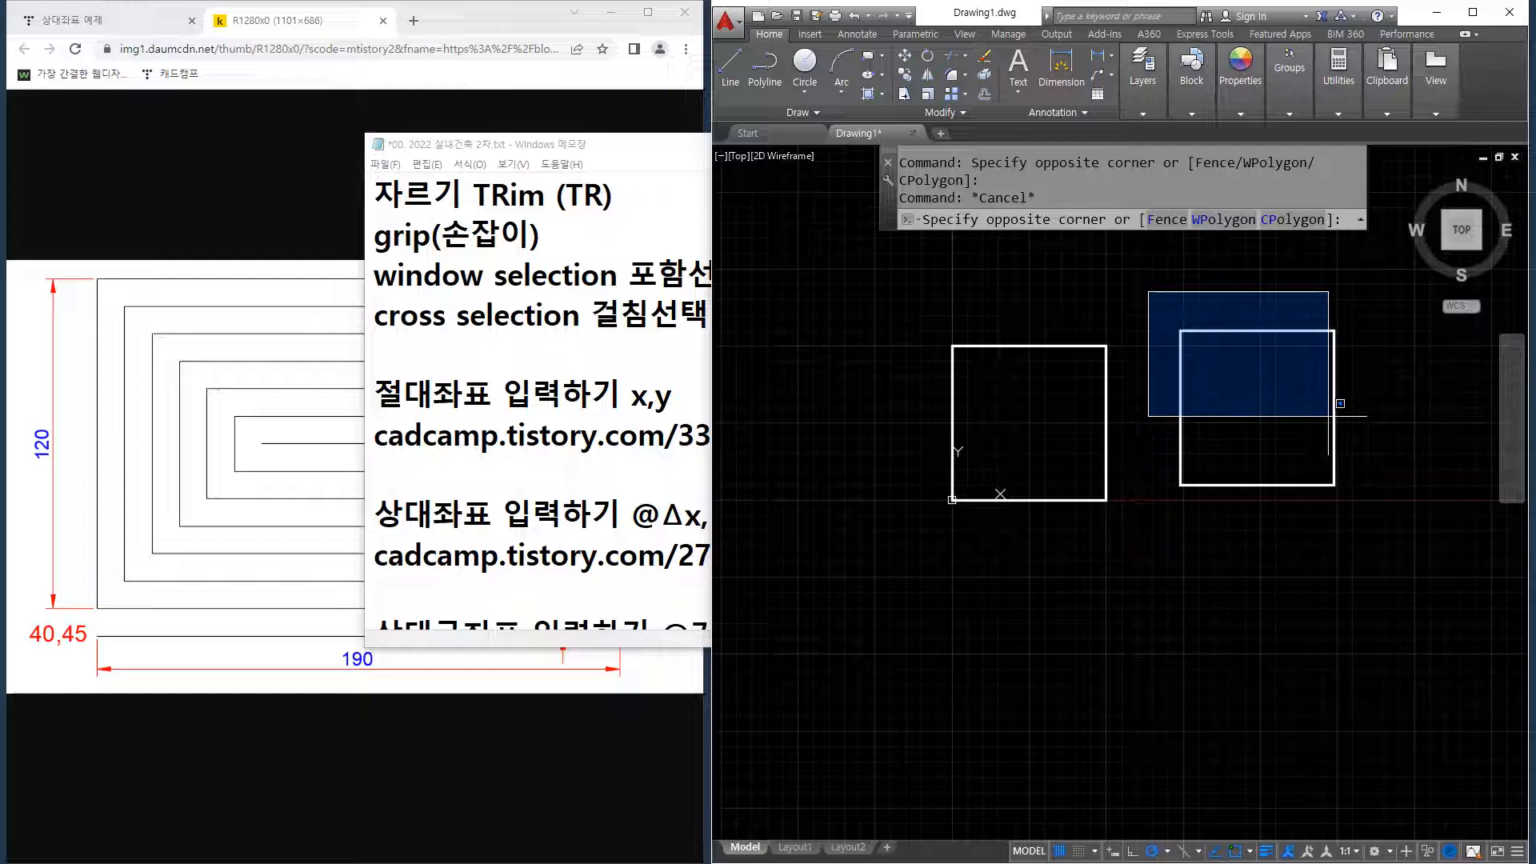
click(1259, 509)
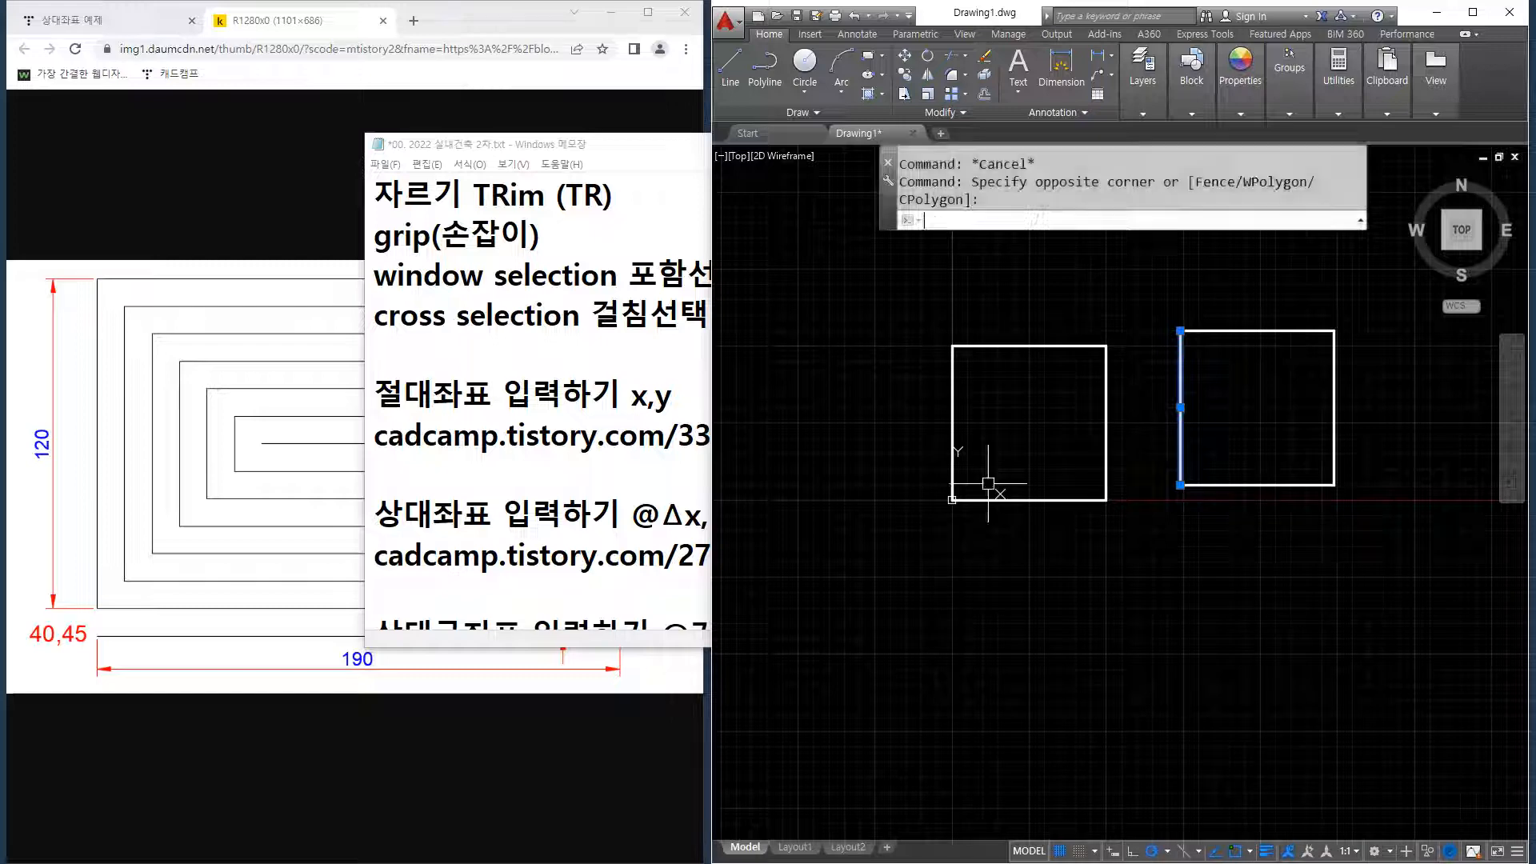
key(Escape)
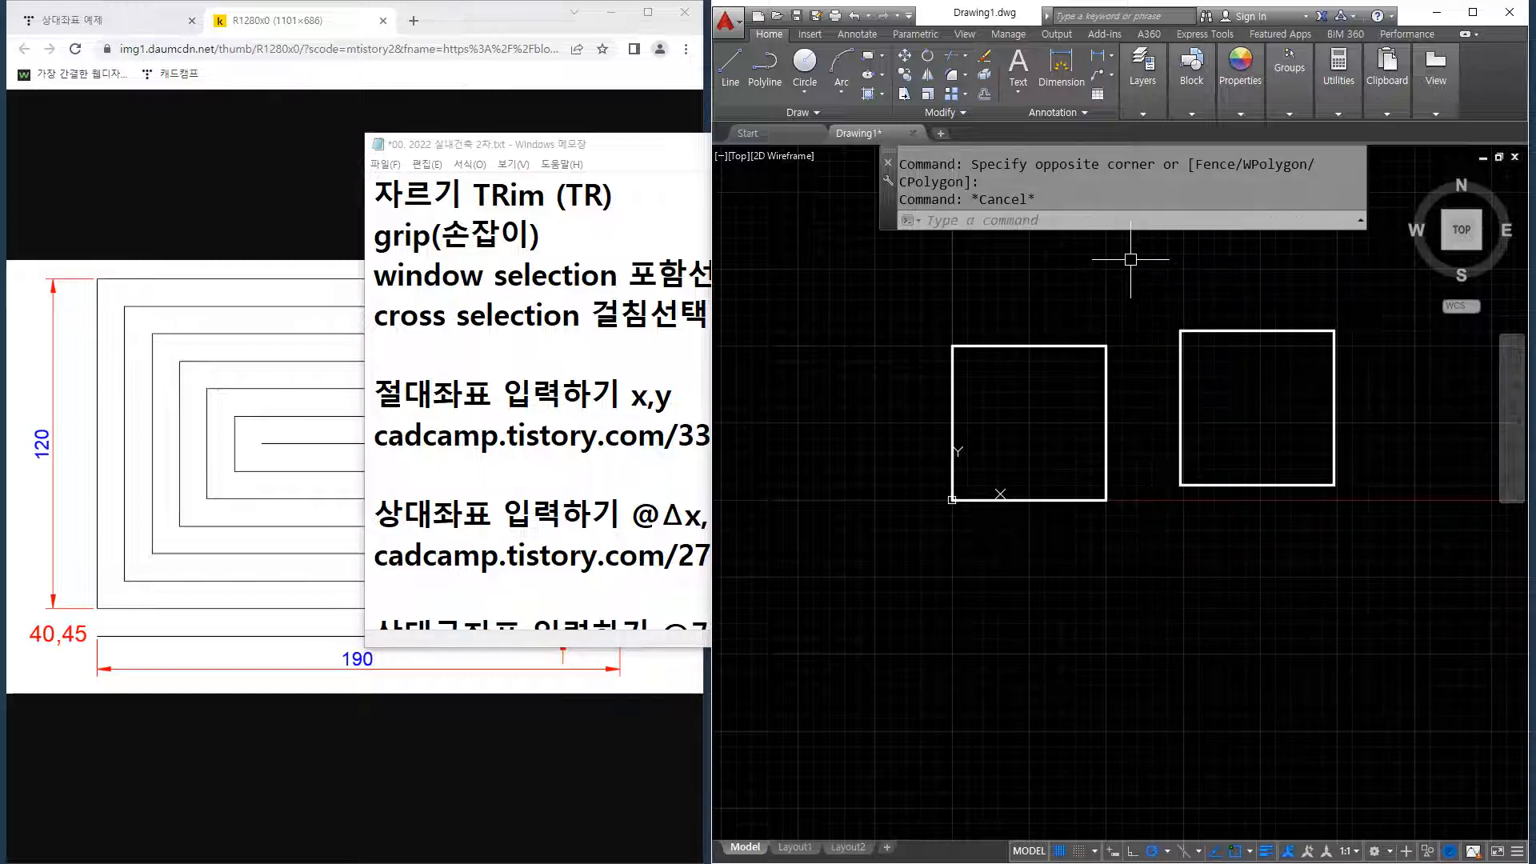
Select the upper, left and right edges of the first square with a rectangular crossing selection, and clear the selection.
click(1131, 265)
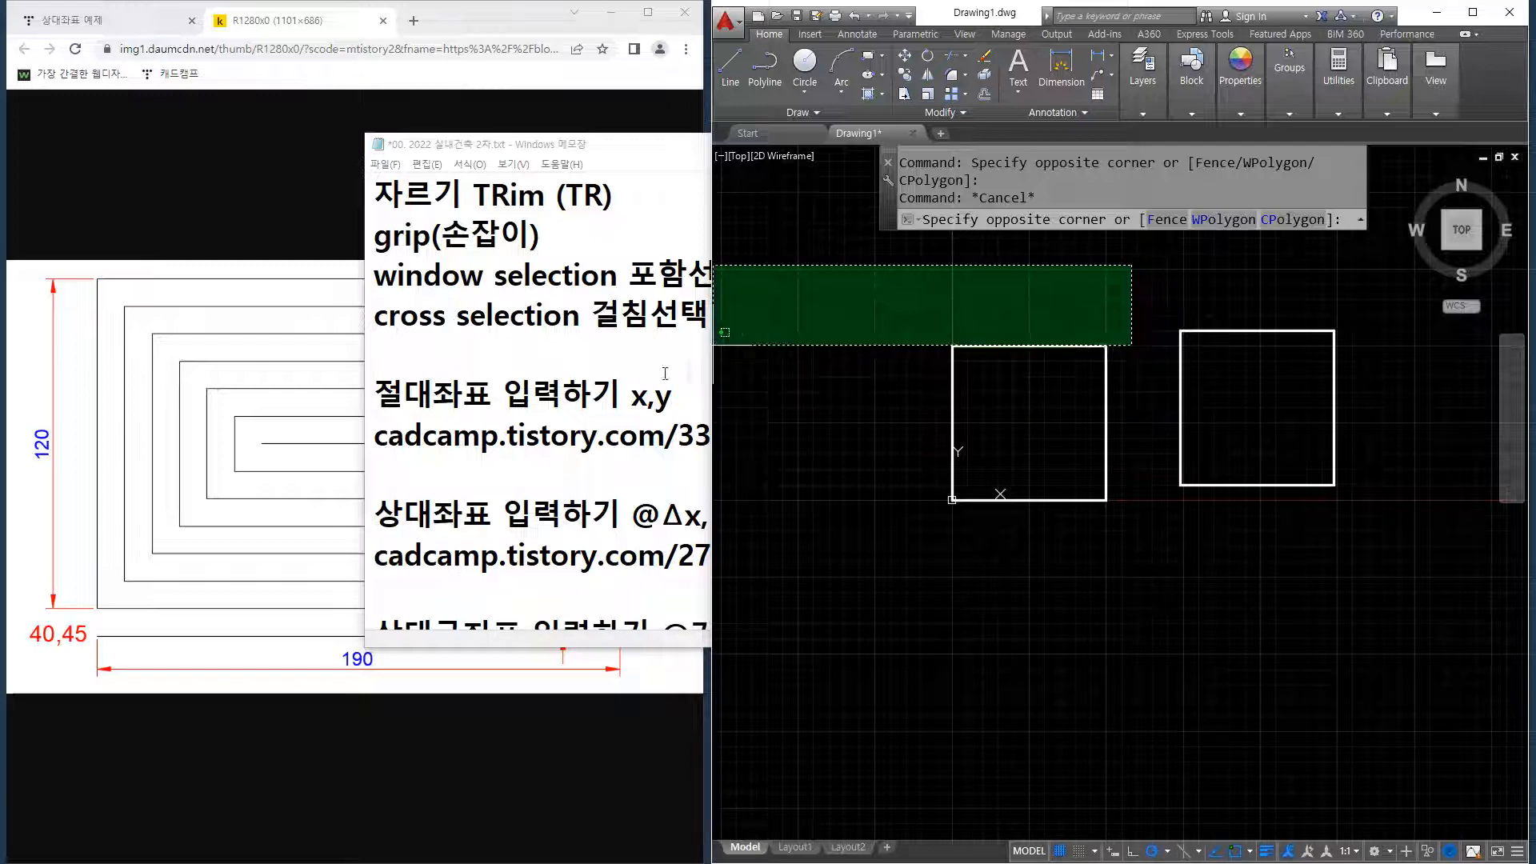
click(848, 418)
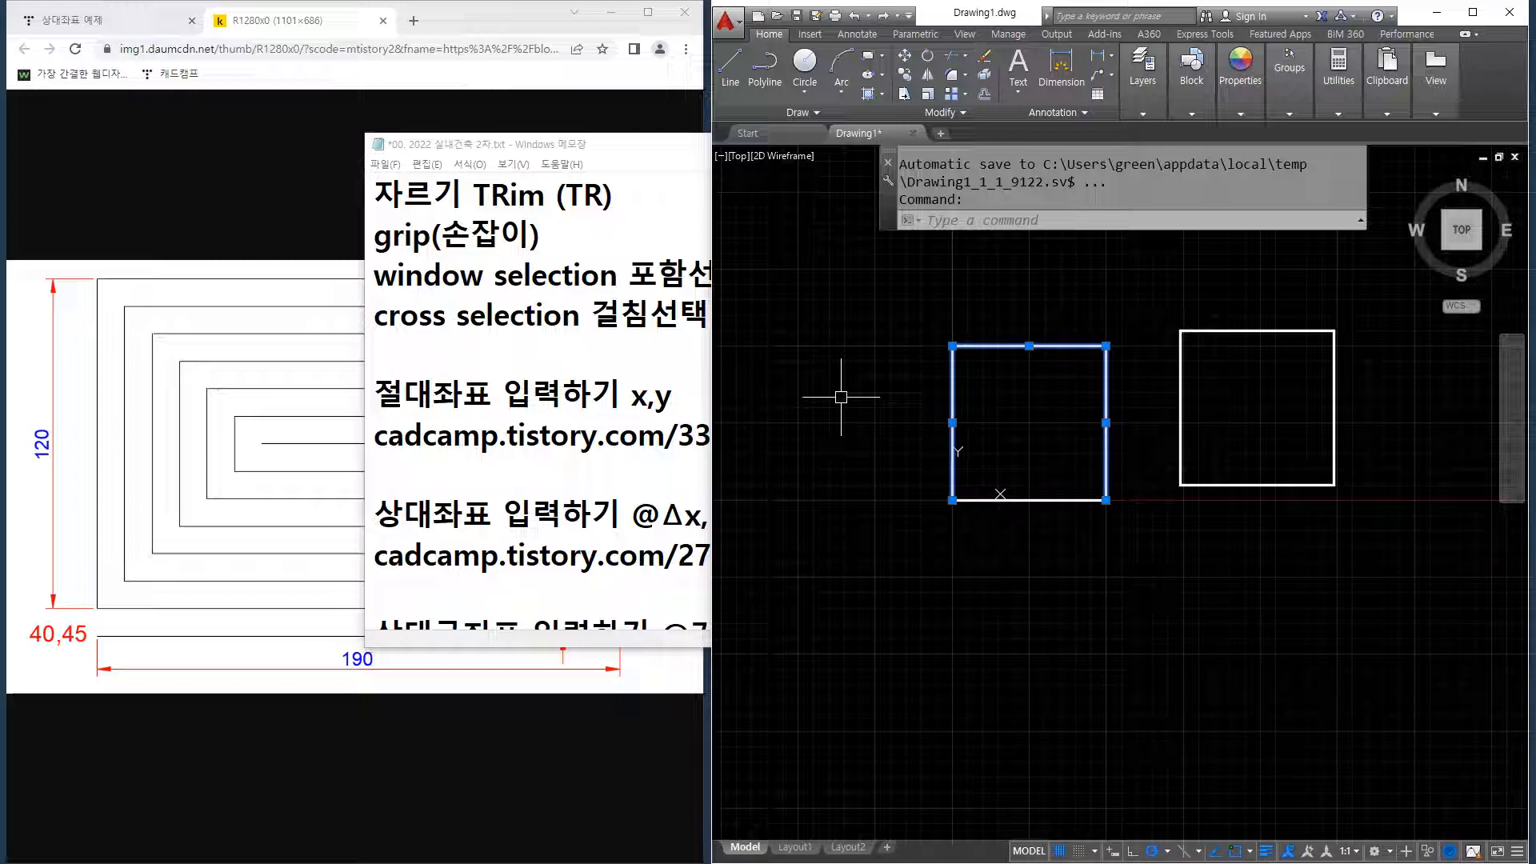
key(Escape)
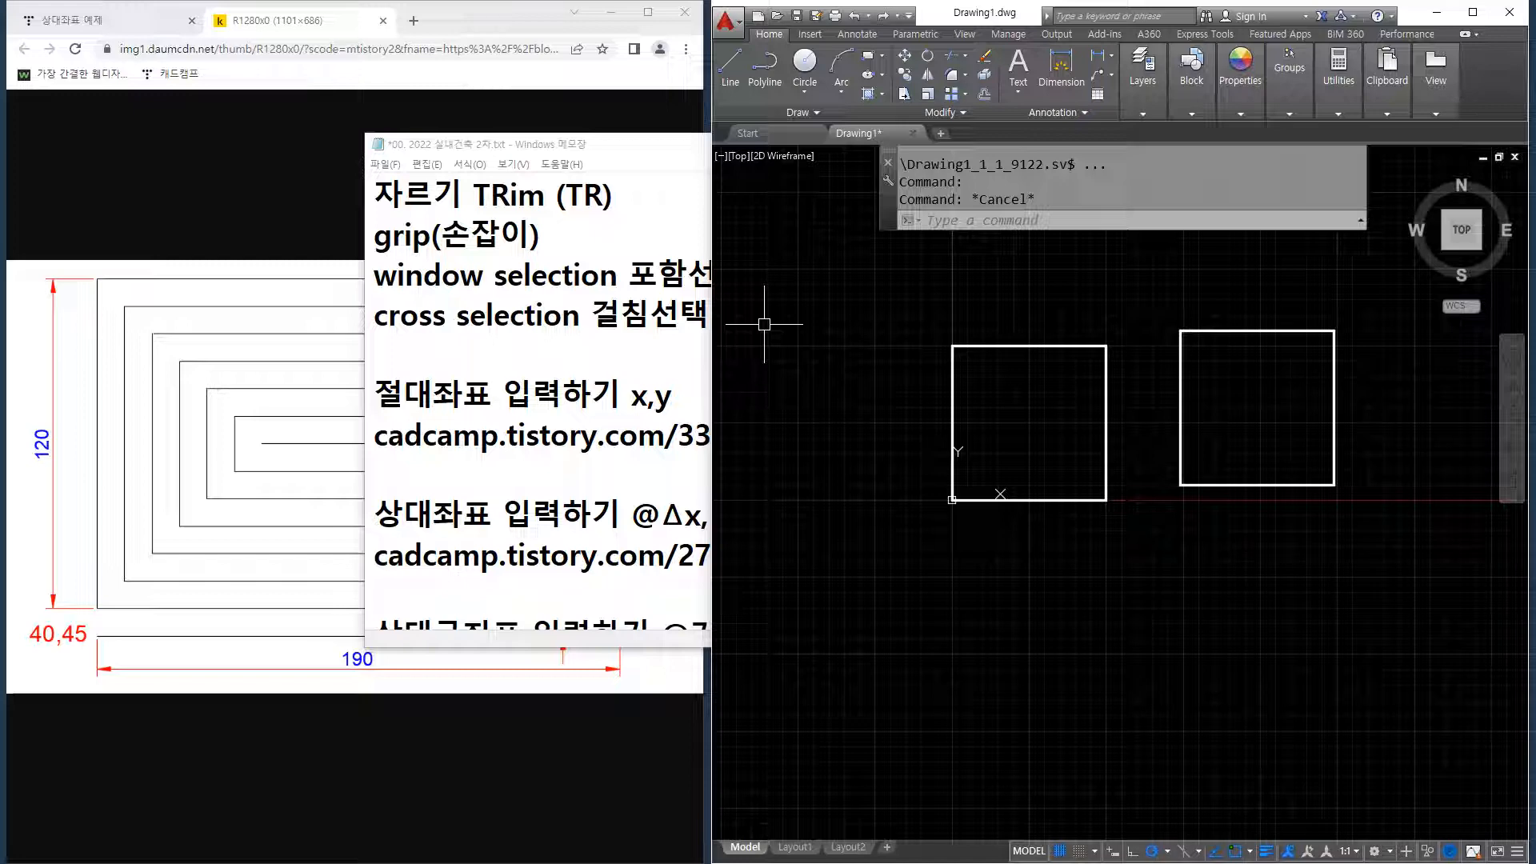
Select everything in the drawing and erase both squares.
key(ctrl+a)
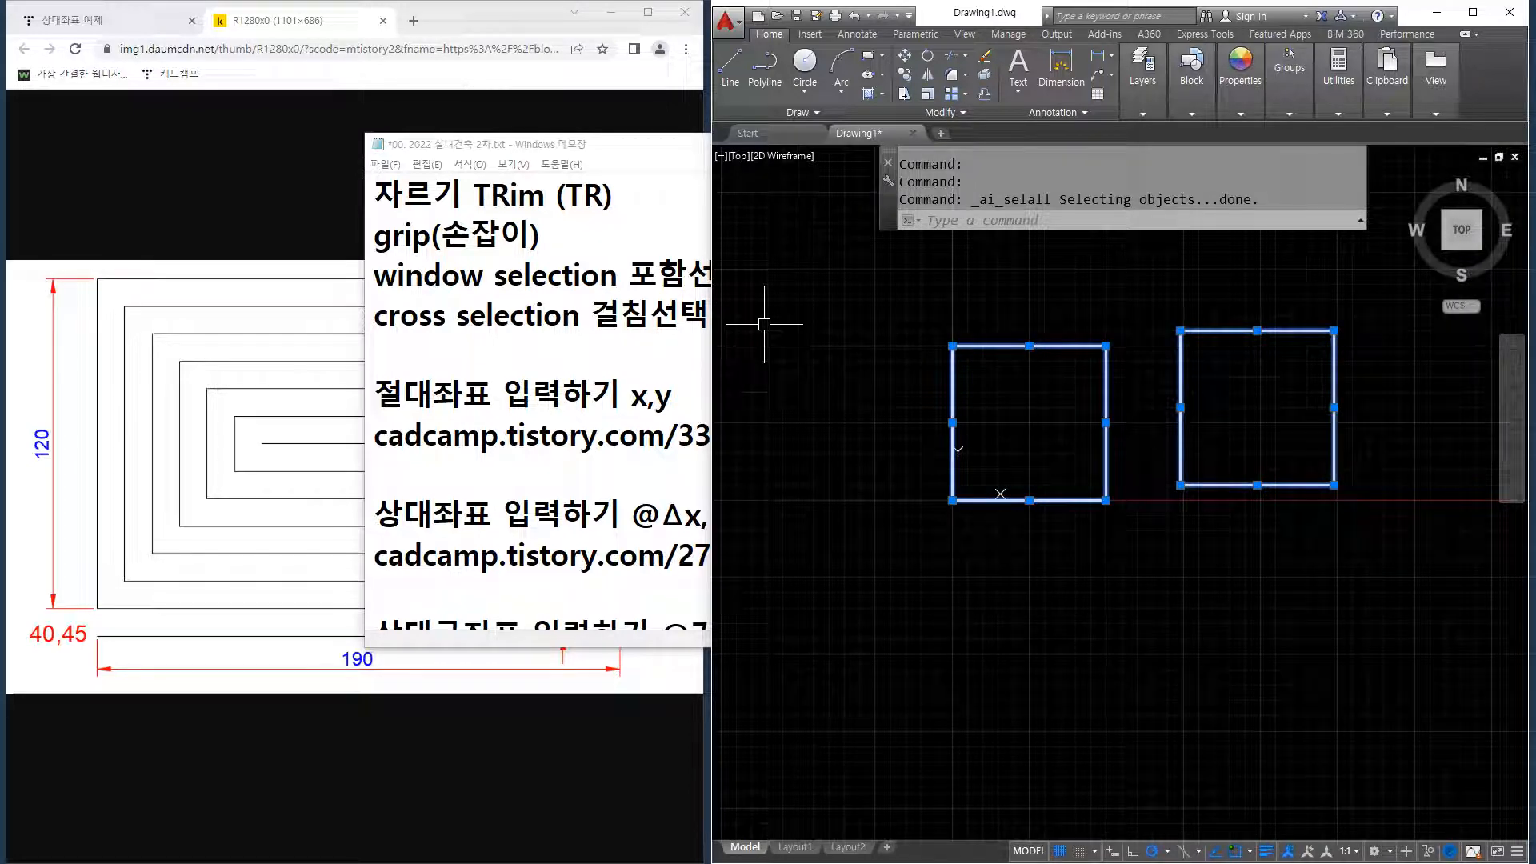
key(Delete)
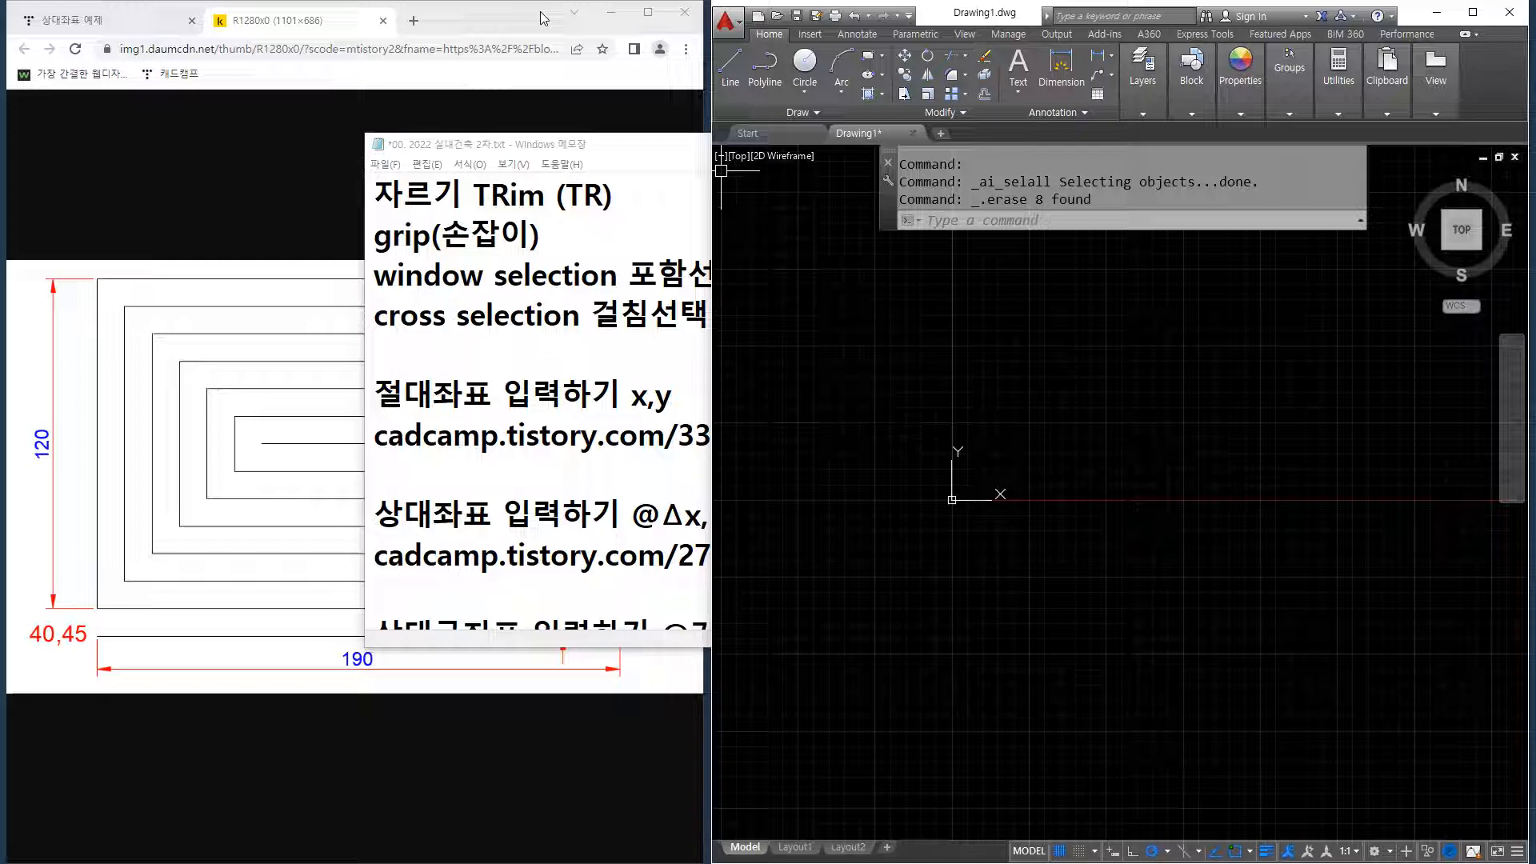
Switch to Chrome and review the spiral's 190, 130 and 120 dimensions, marking them together with its top edge and the lower edge of its second turn.
click(544, 18)
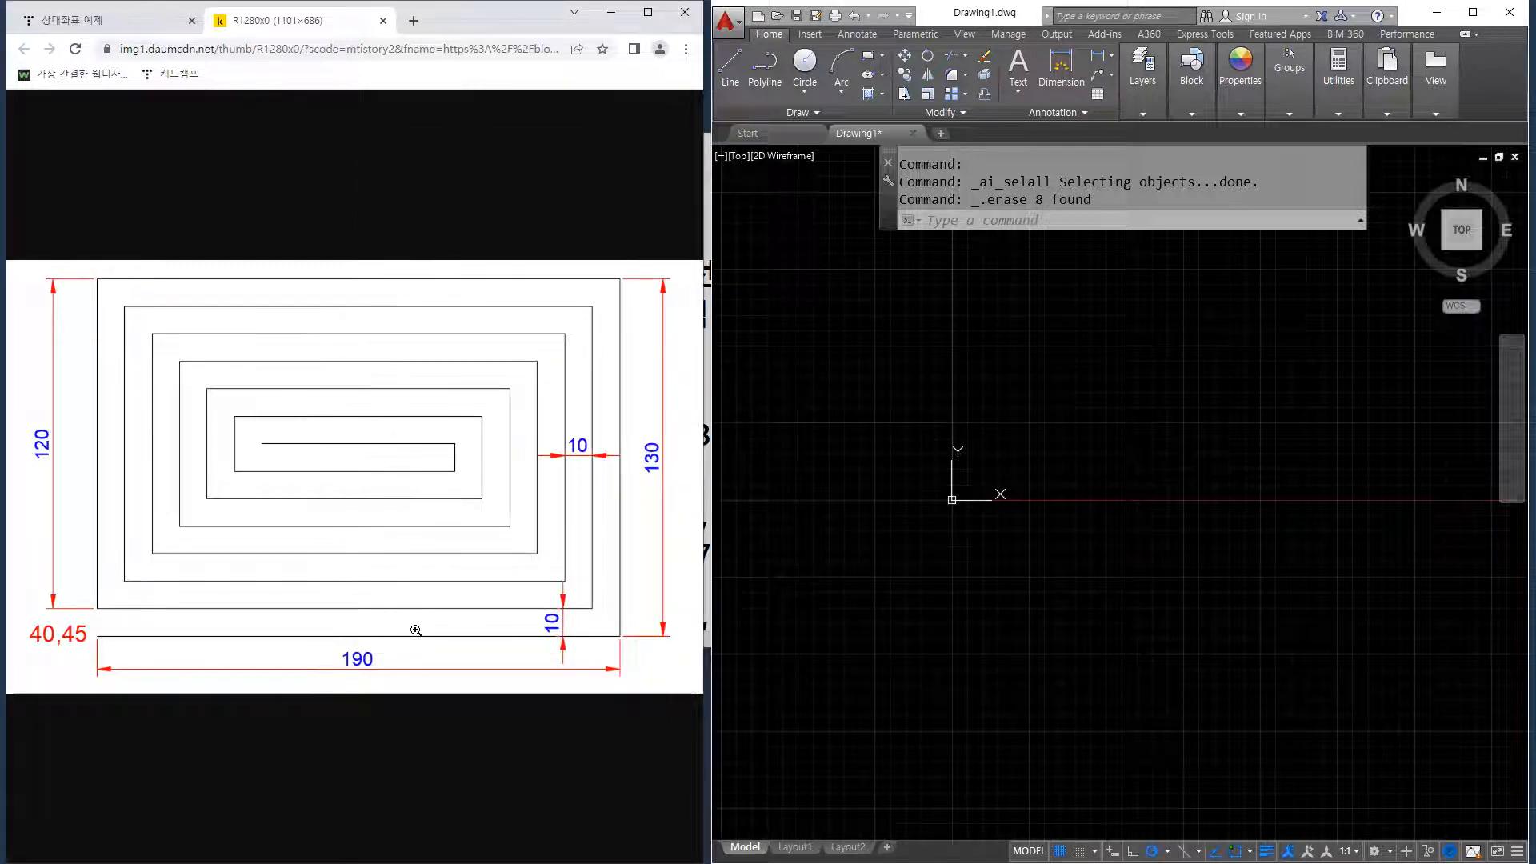
mouse_move(349, 696)
mouse_down()
mouse_move(327, 661)
mouse_move(376, 647)
mouse_move(385, 682)
mouse_move(350, 692)
mouse_up()
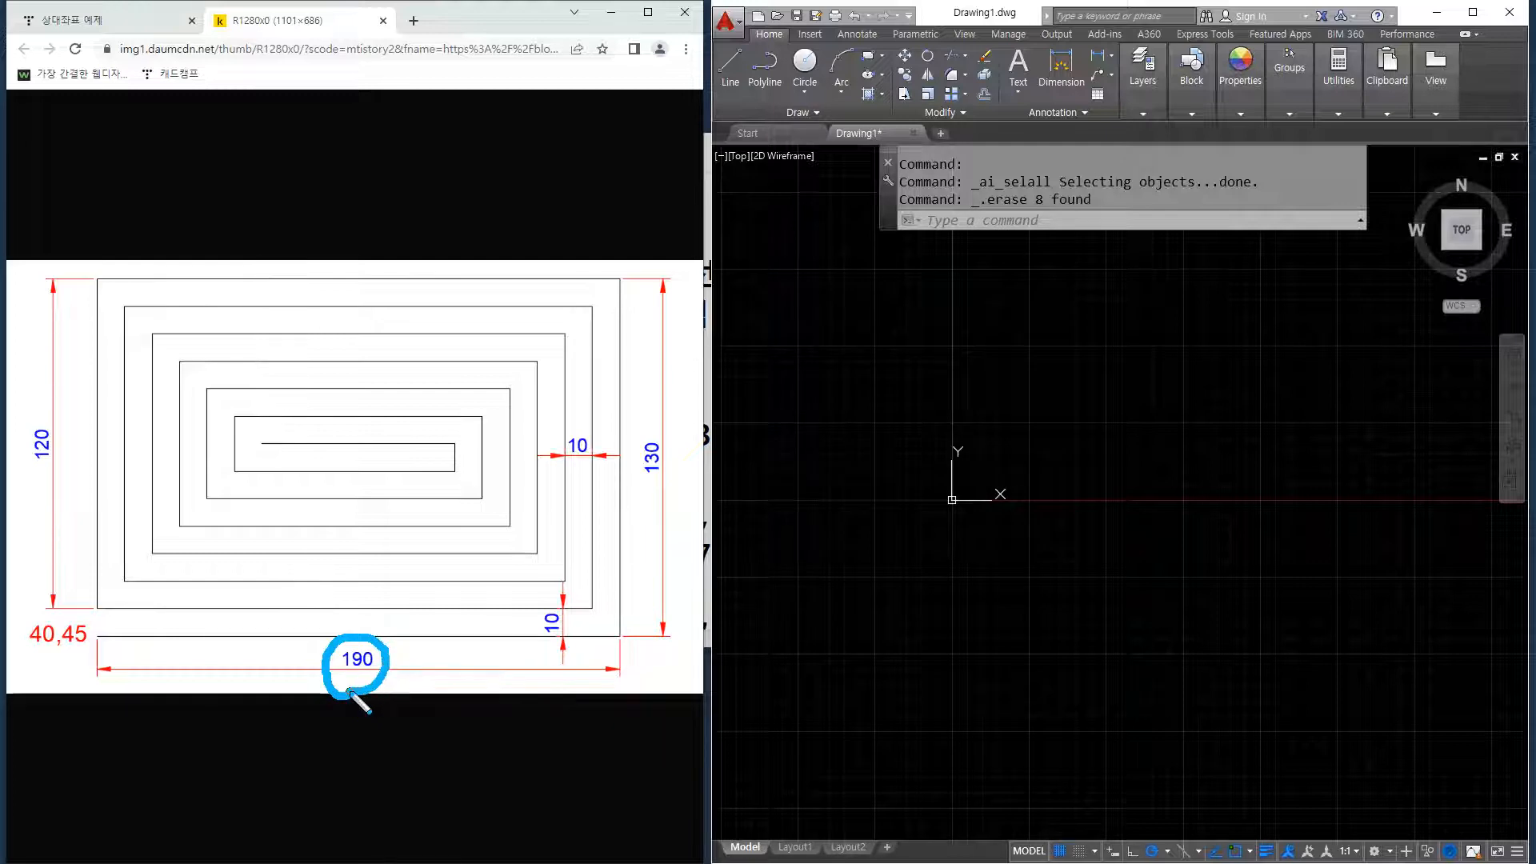
mouse_move(644, 487)
mouse_down()
mouse_move(636, 460)
mouse_move(679, 455)
mouse_move(664, 479)
mouse_up()
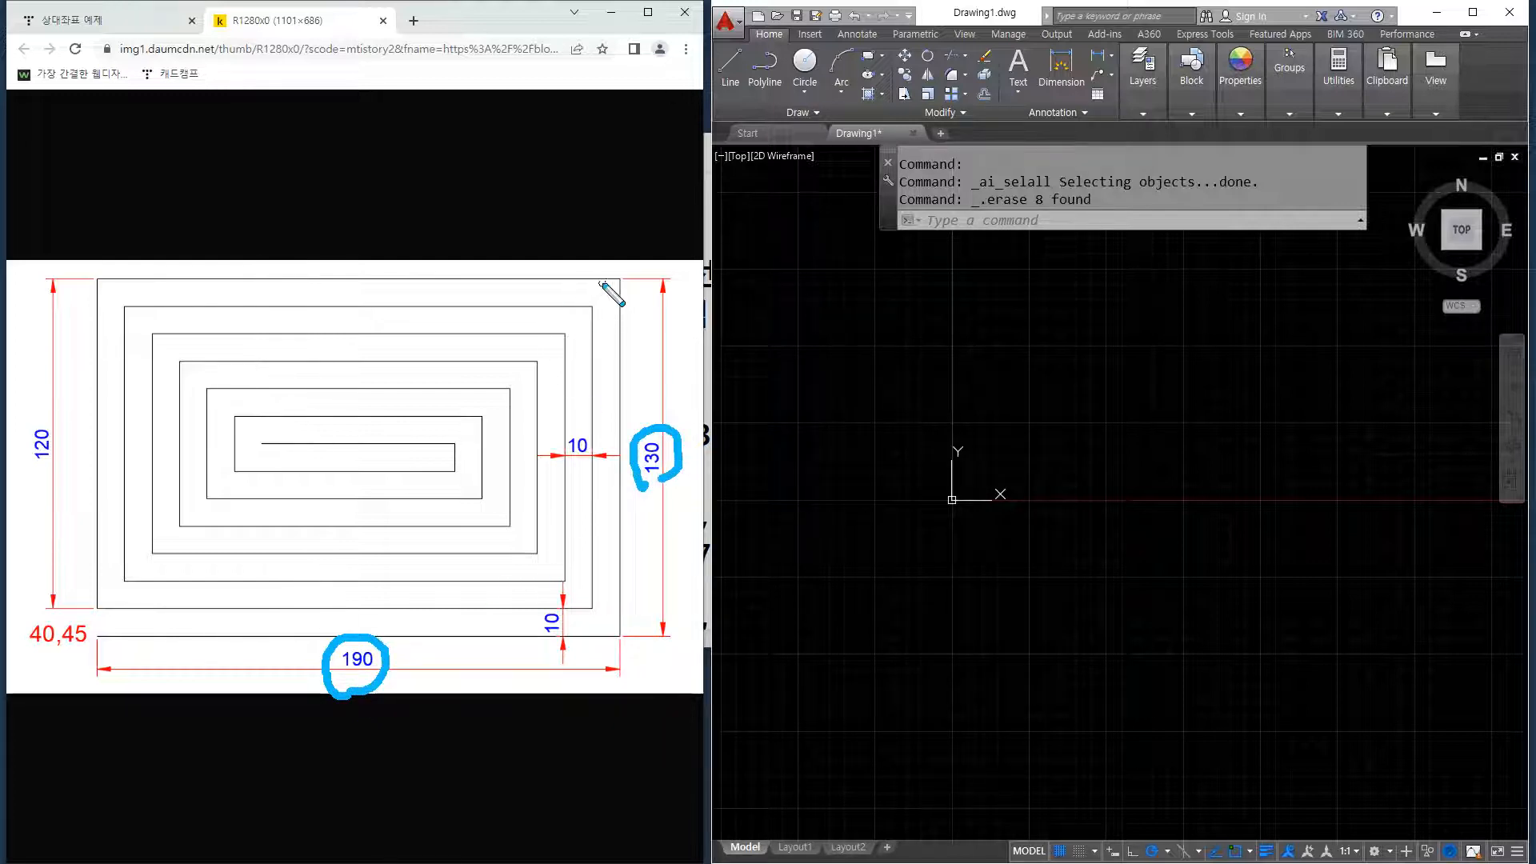
drag(615, 280, 102, 281)
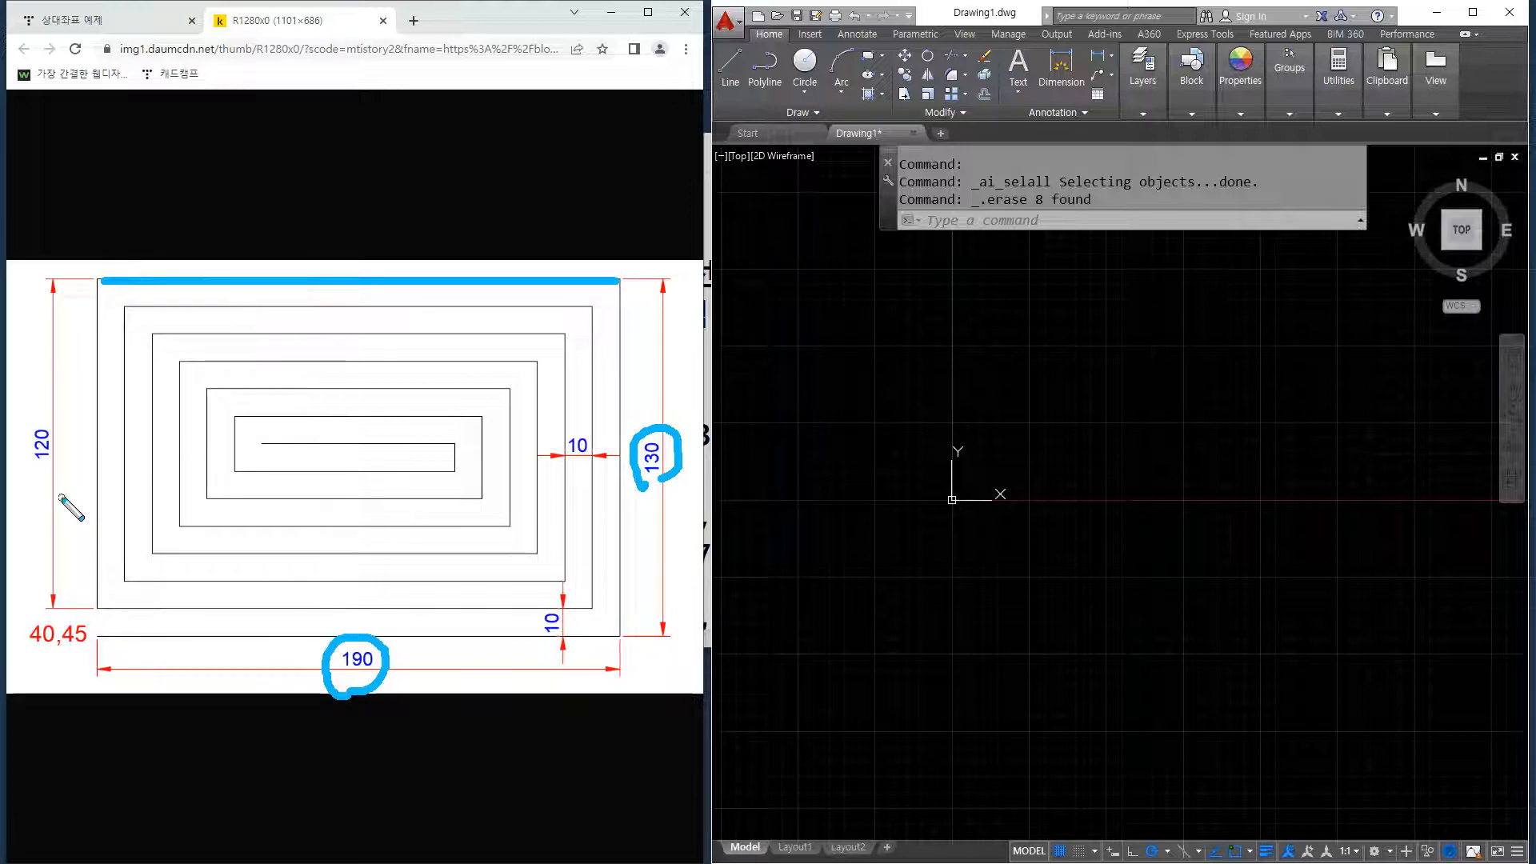
mouse_move(50, 465)
mouse_down()
mouse_move(17, 440)
mouse_move(46, 467)
mouse_up()
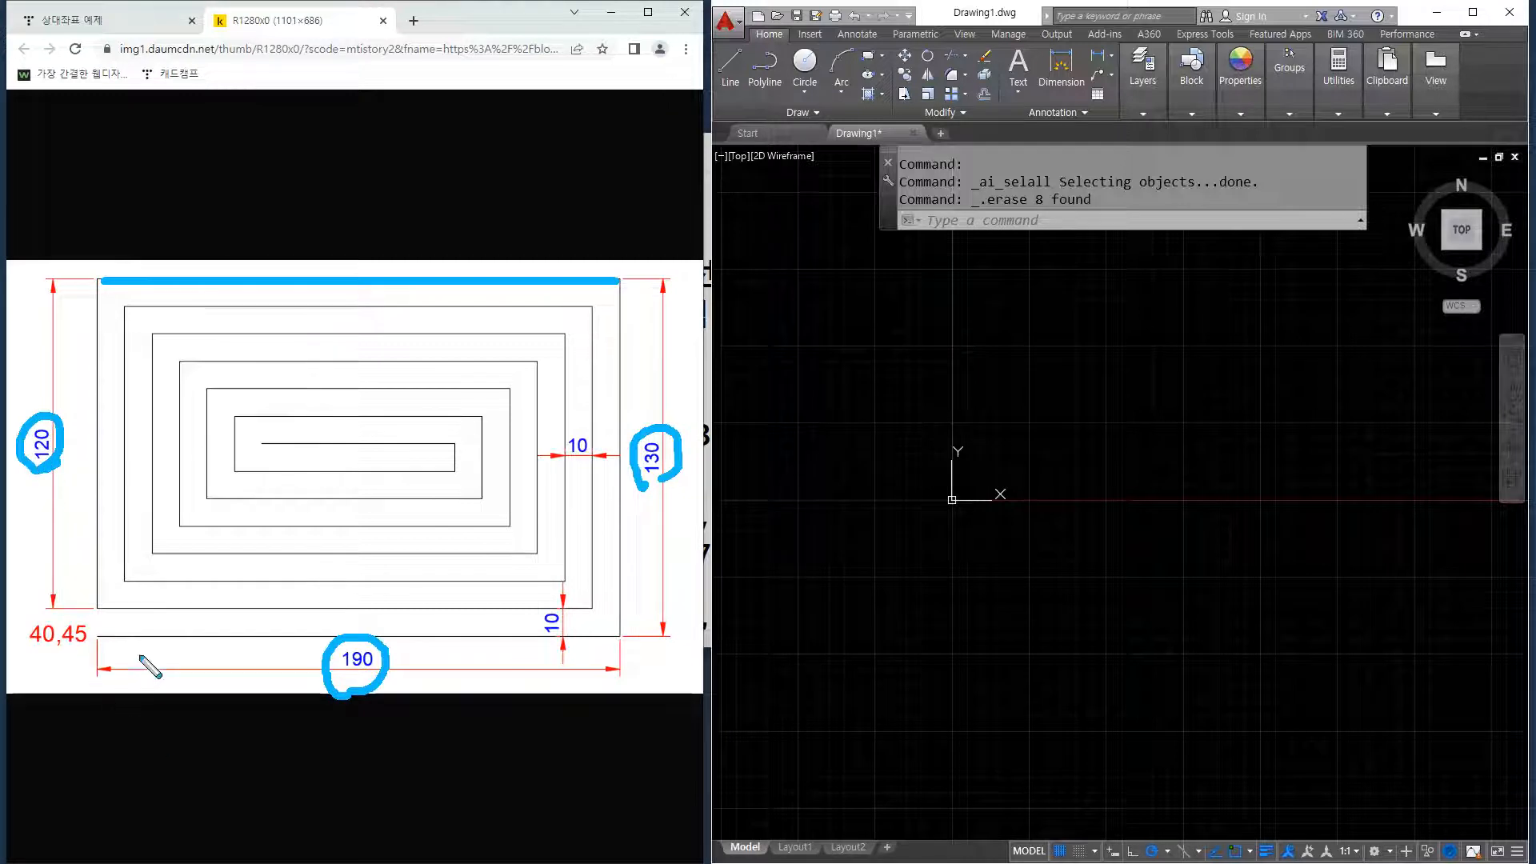
drag(93, 605, 591, 605)
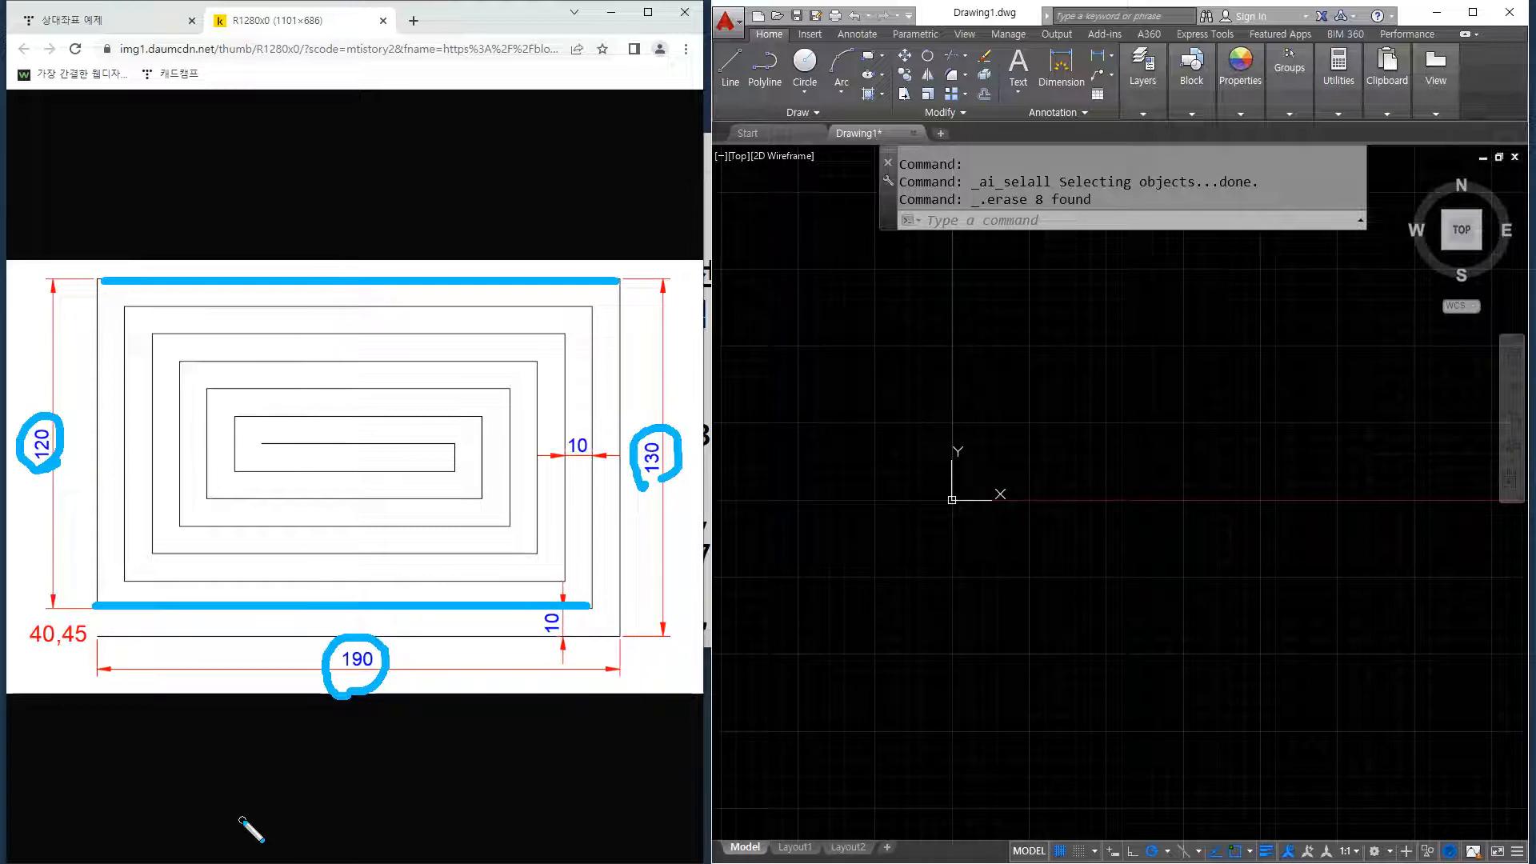
Mark the right edge of the spiral's second turn and the 40,45 start coordinate on the reference image, clearing the marks each time.
drag(592, 606, 592, 316)
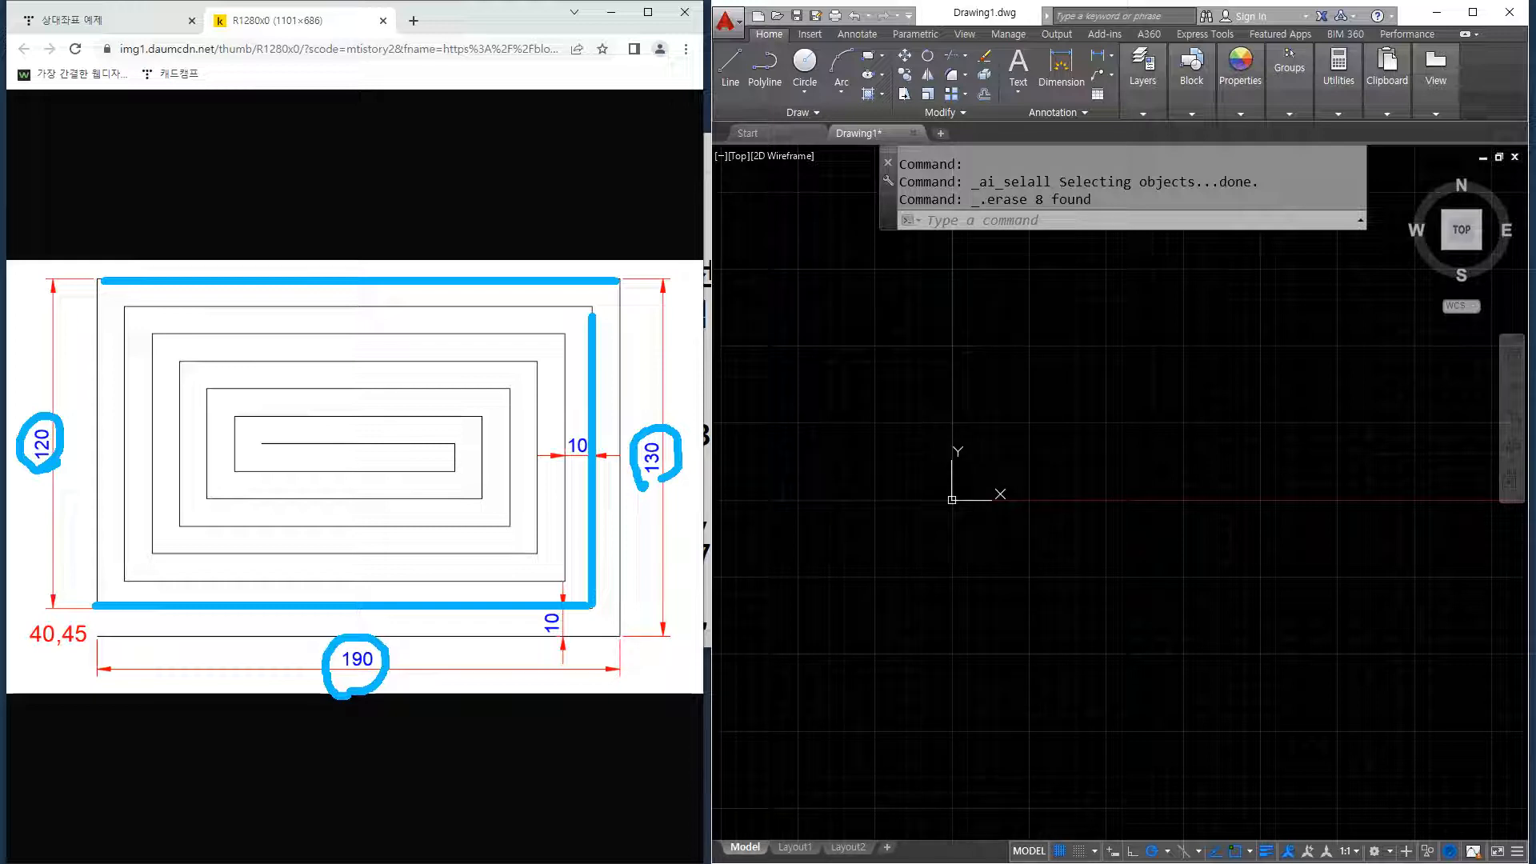
key(Escape)
scroll(813, 656, down, 2)
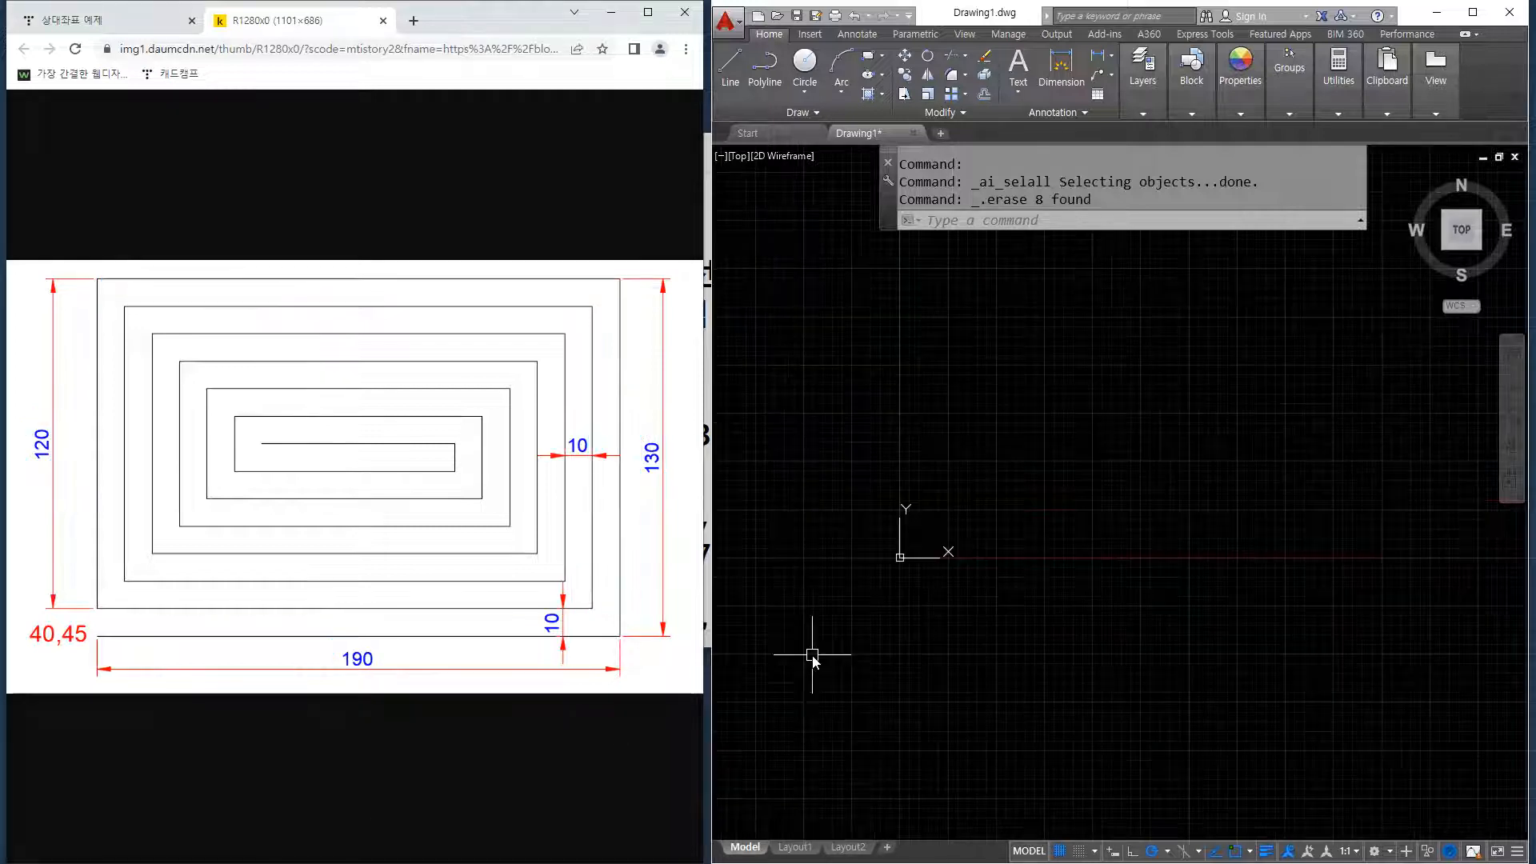
click(814, 655)
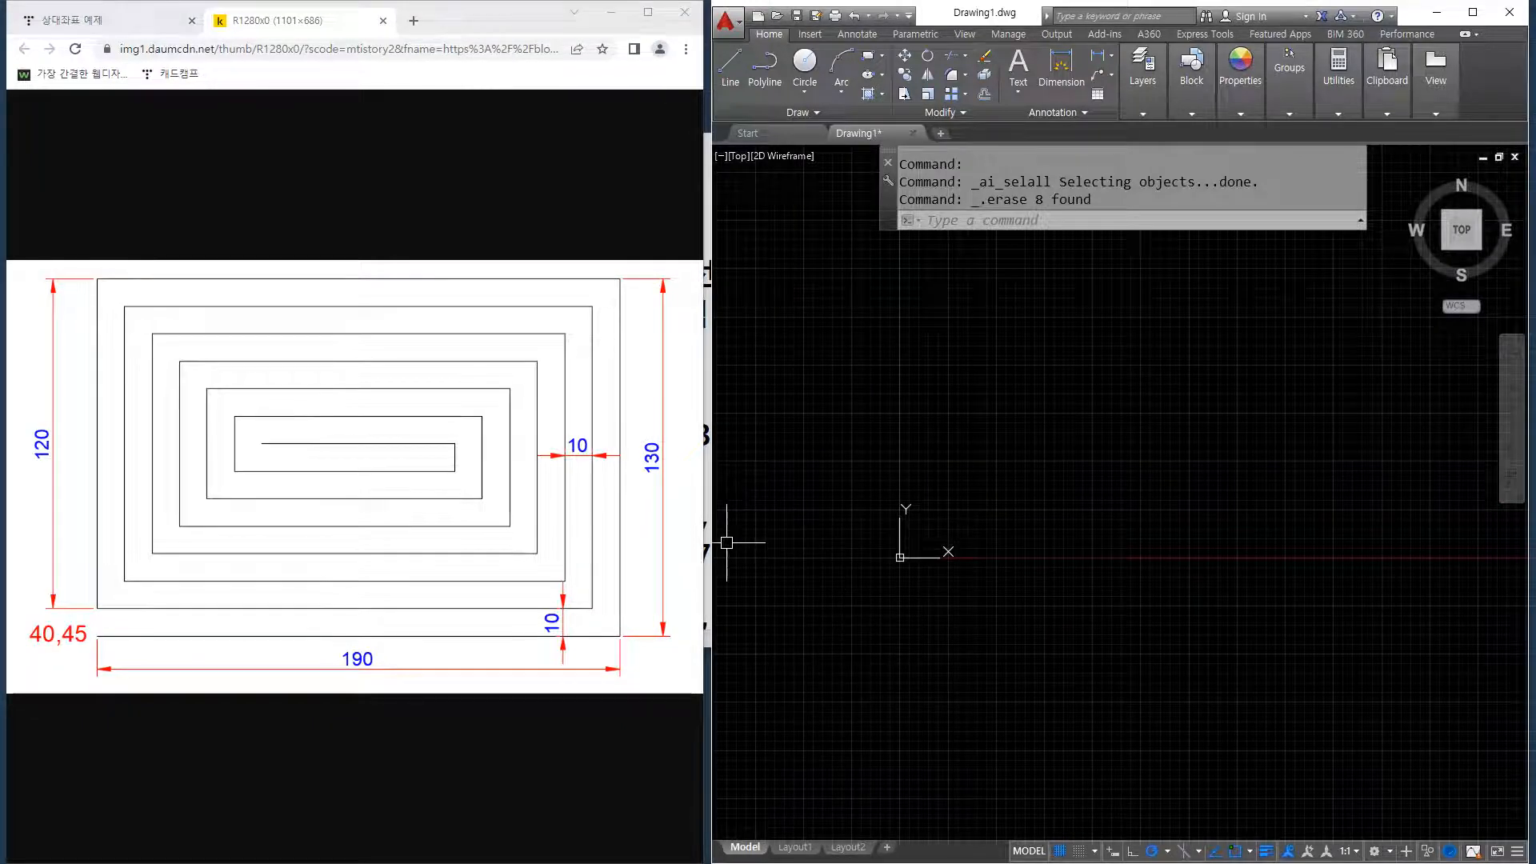
mouse_move(62, 669)
mouse_down()
mouse_move(11, 624)
mouse_move(105, 640)
mouse_move(80, 663)
mouse_move(16, 656)
mouse_move(47, 662)
mouse_up()
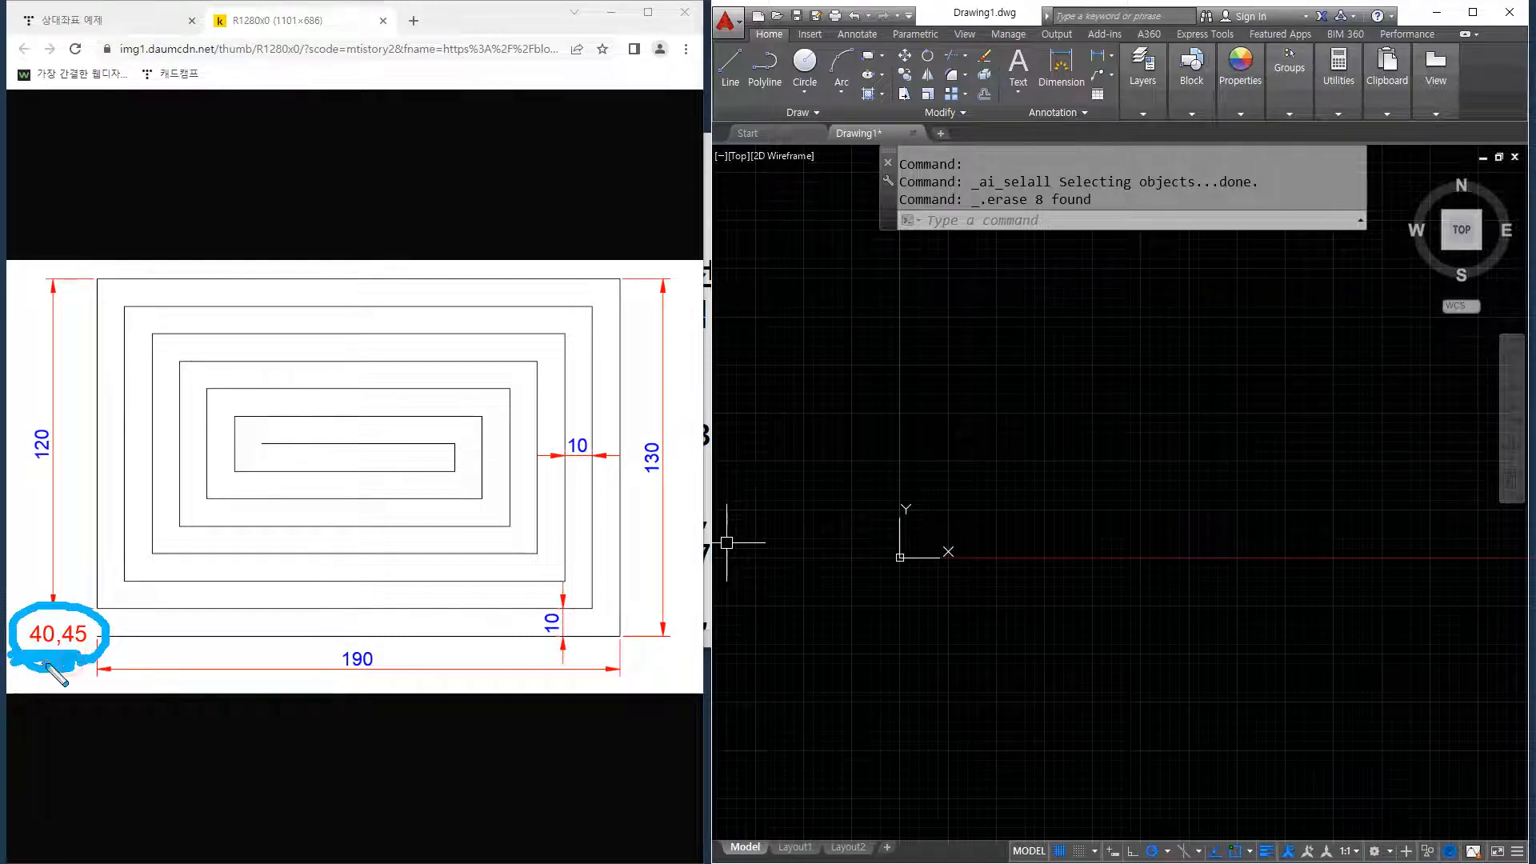
key(Escape)
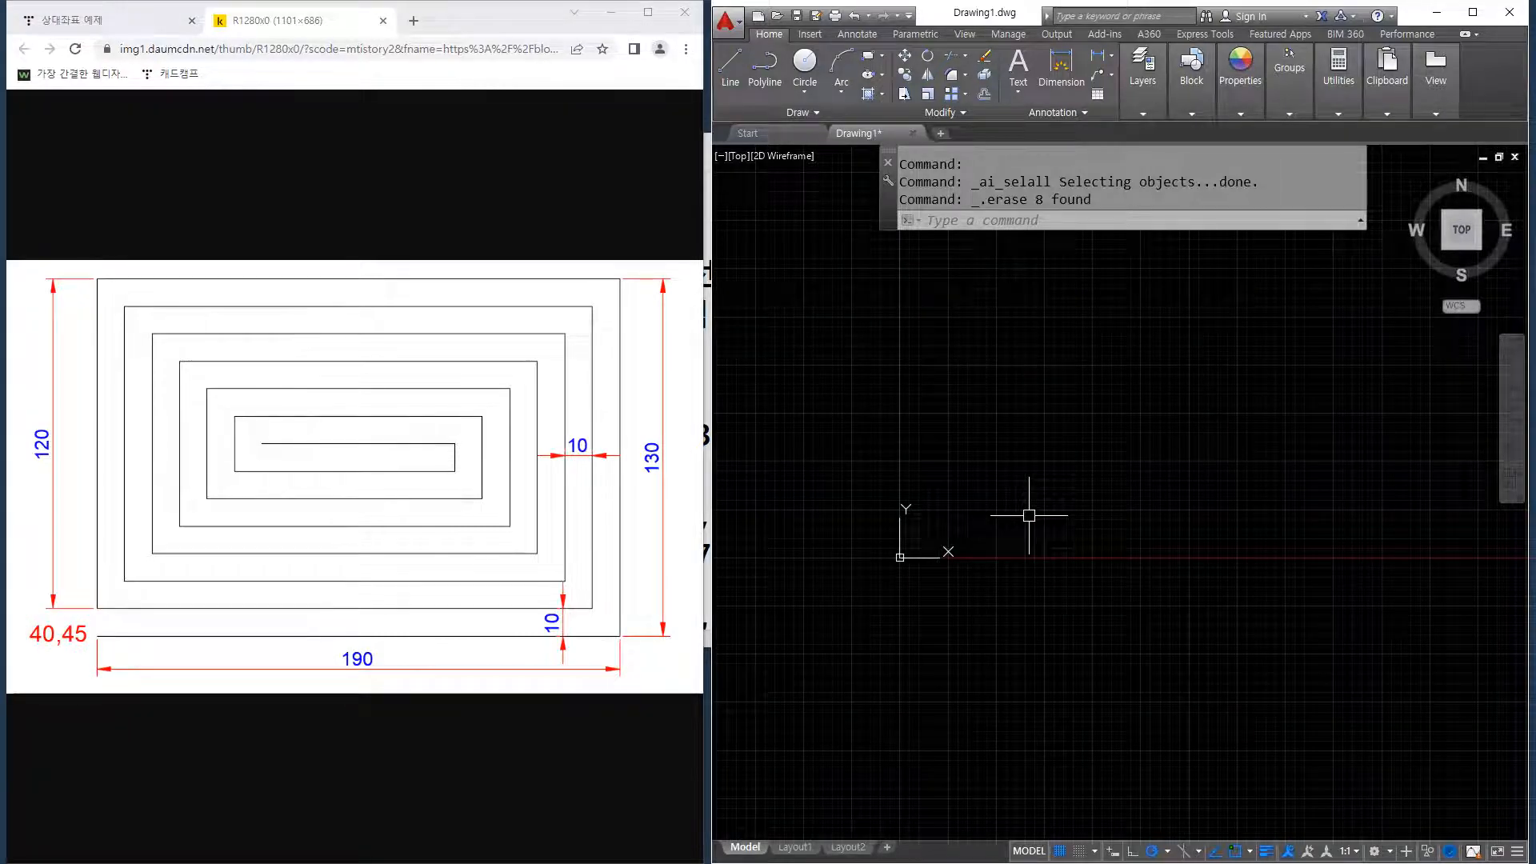
text(1)
key(Return)
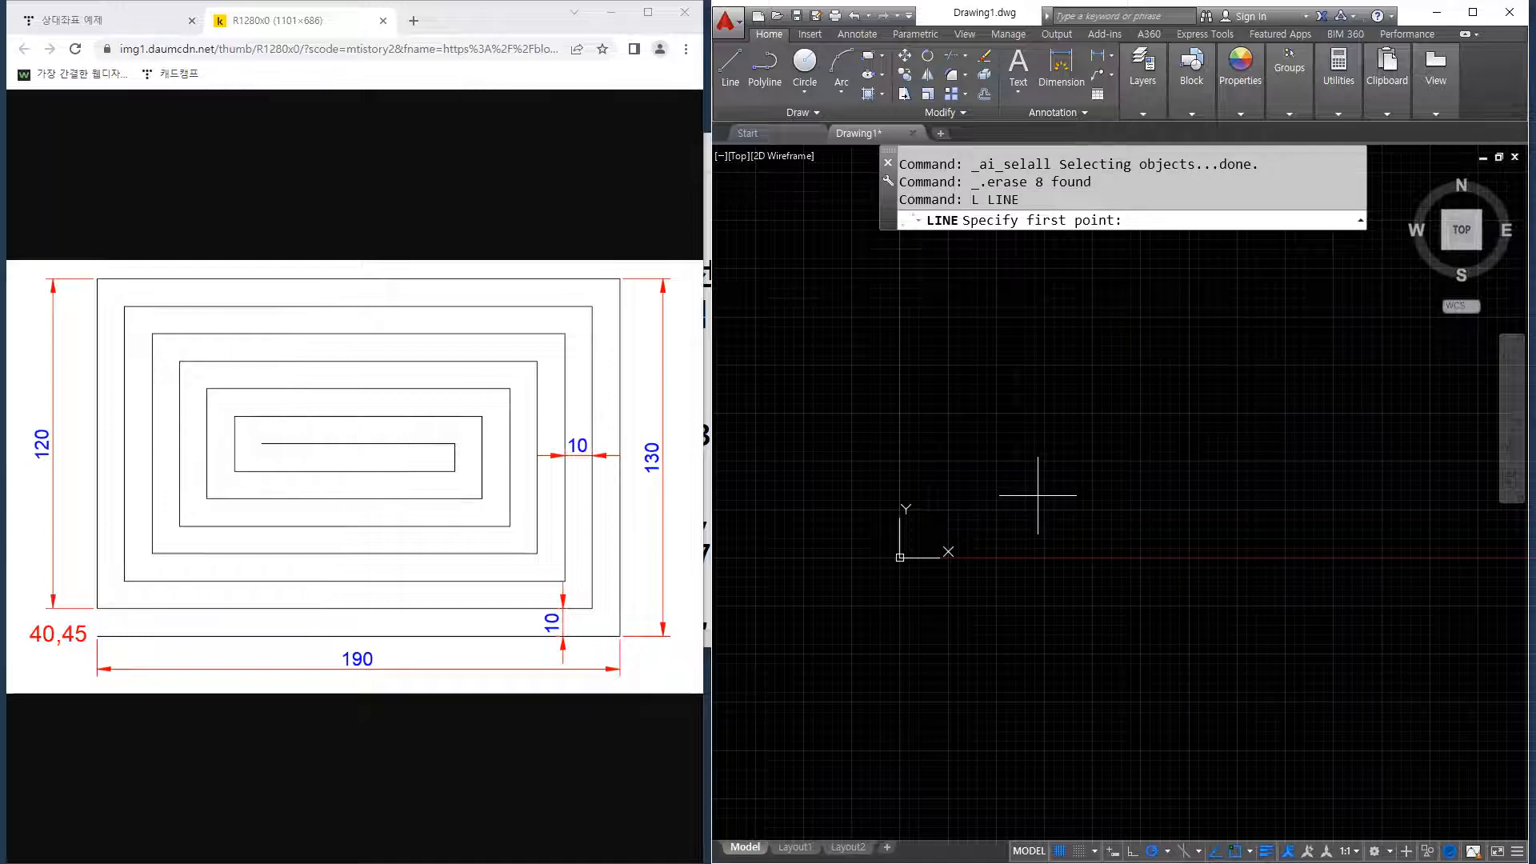
text(40,45)
key(Return)
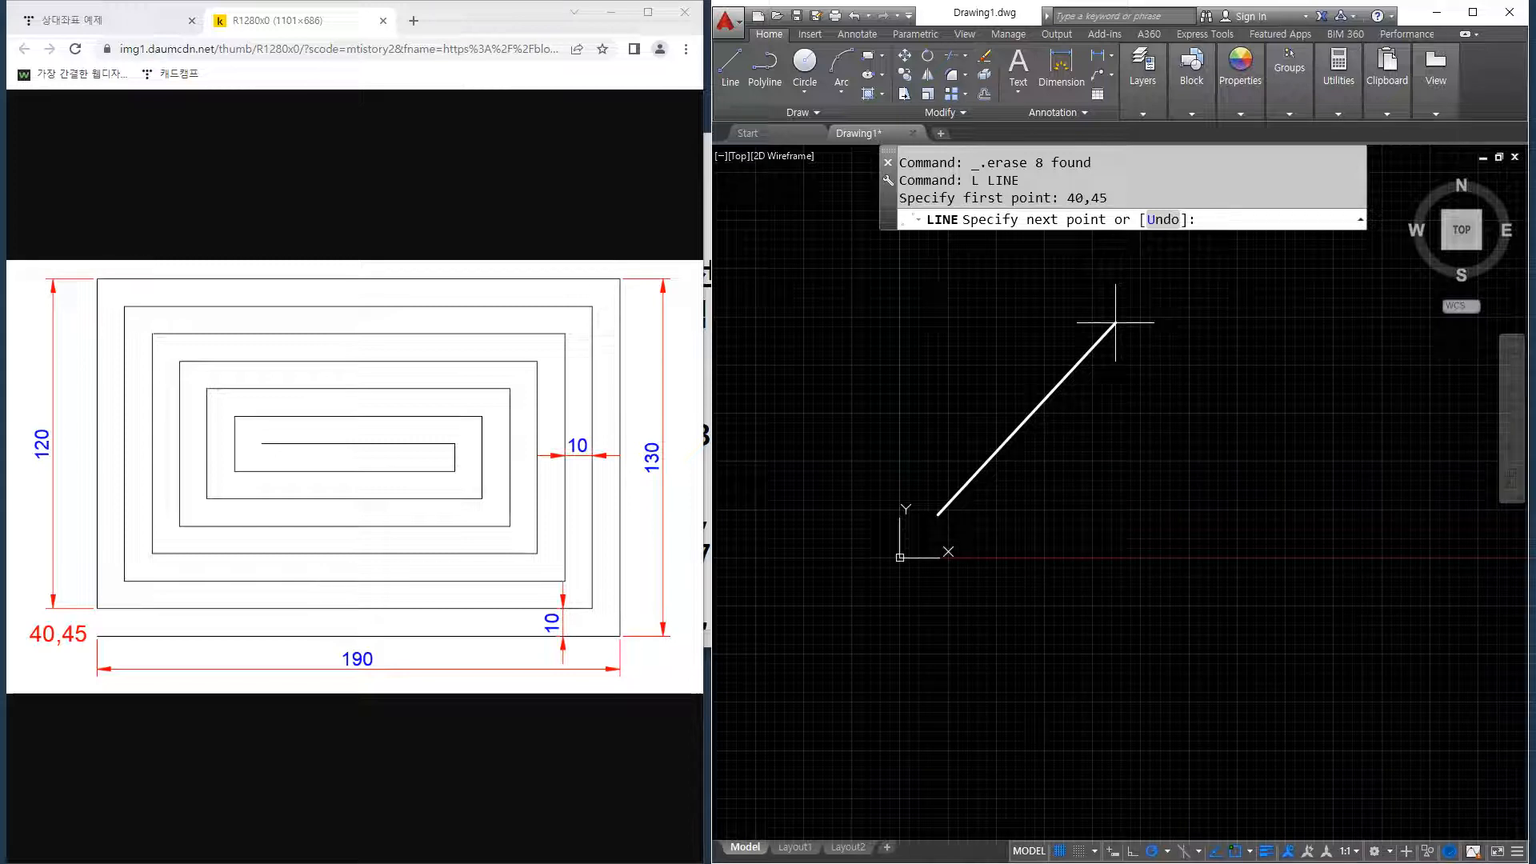
text(@190,0)
key(Return)
scroll(1020, 432, up, 4)
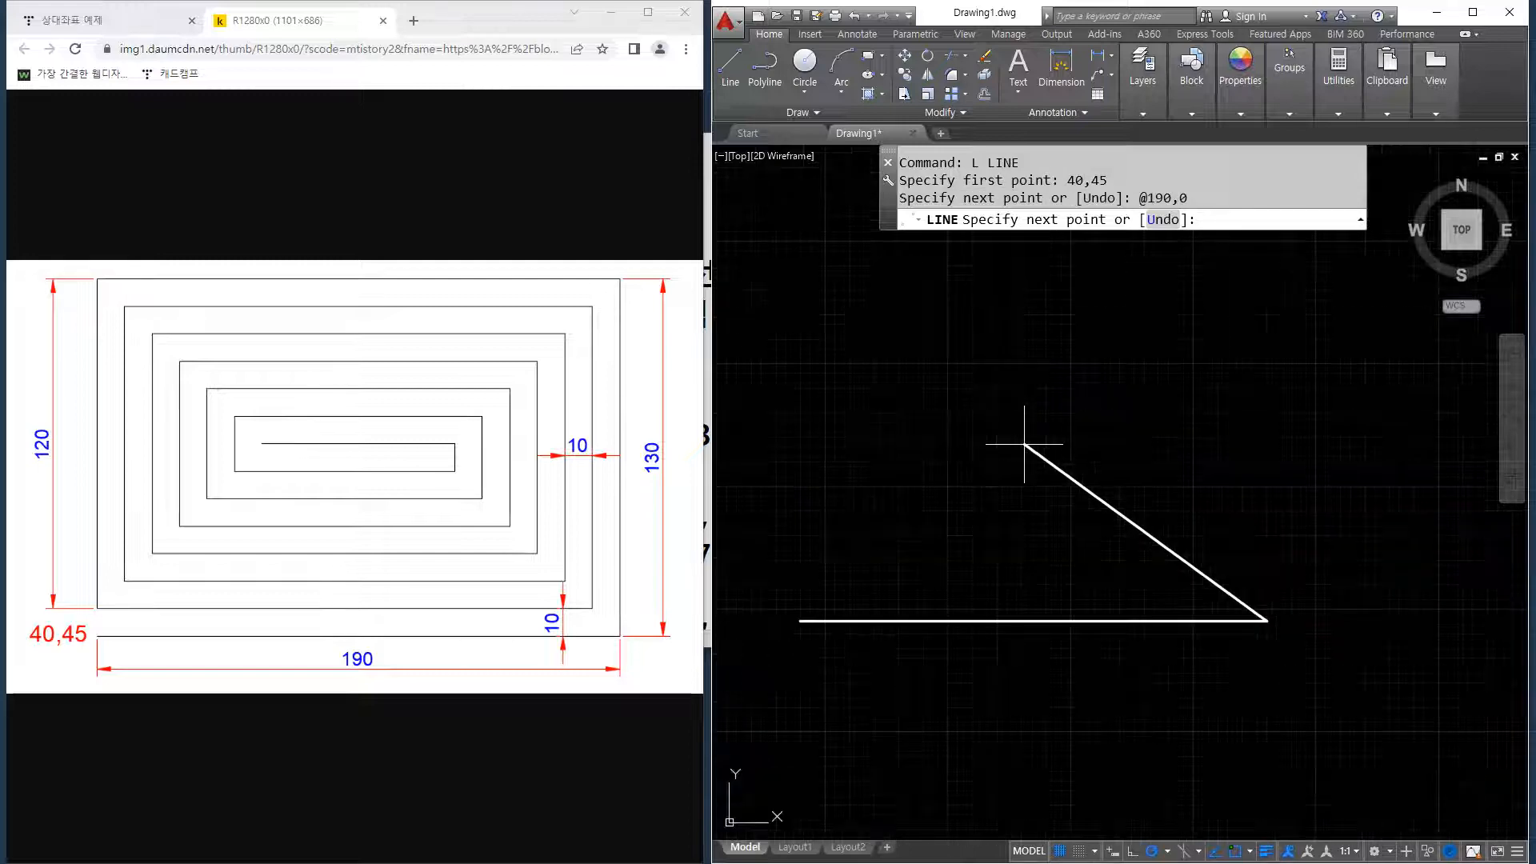
Continue the line with the outer right edge to @0,130 and the outer upper edge to @-190,0.
text(@0m)
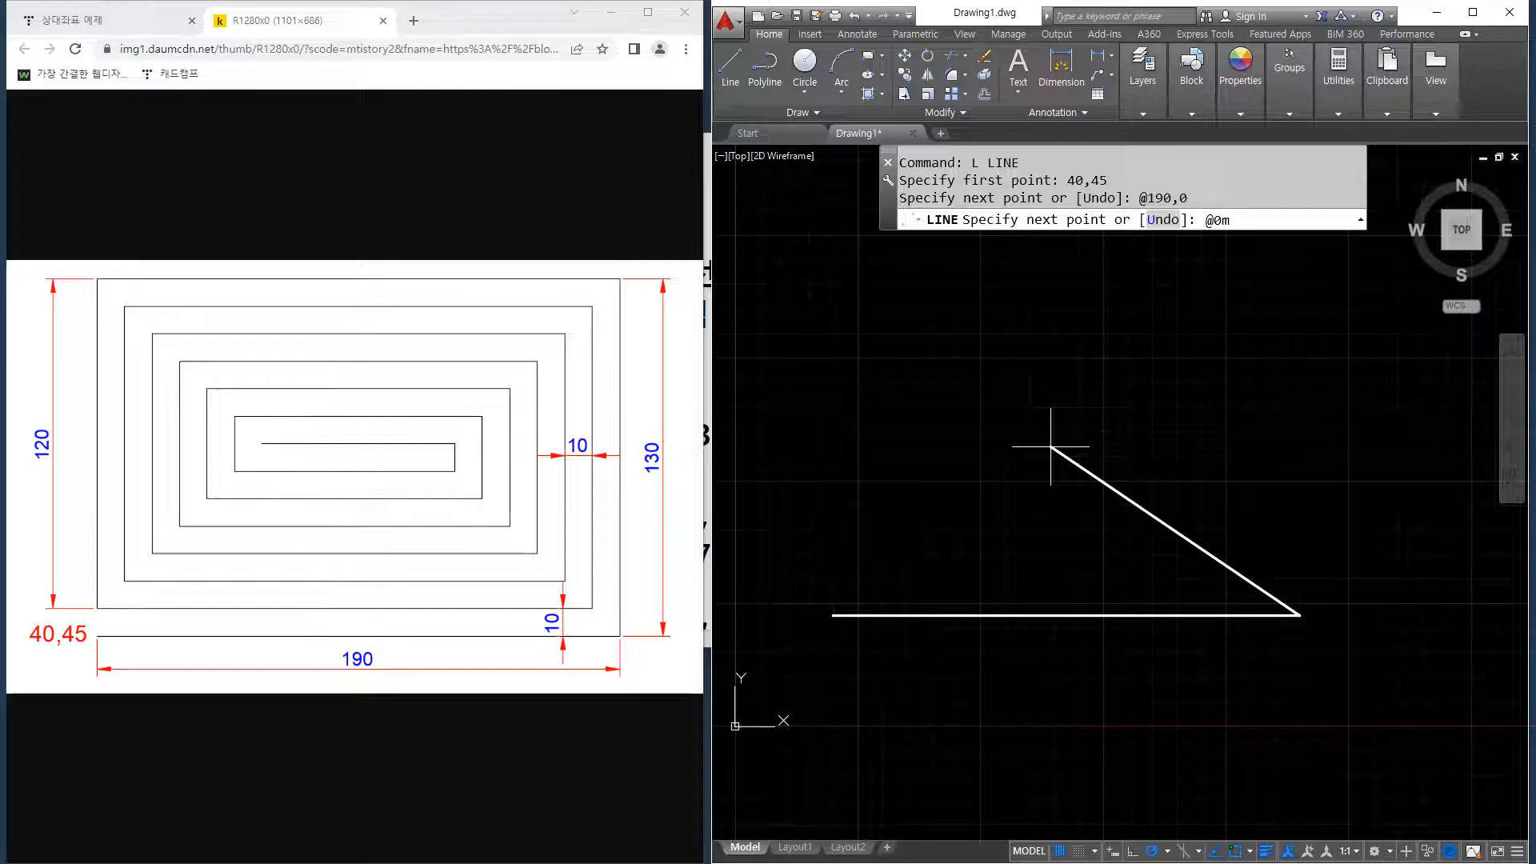
key(BackSpace)
text(,130)
key(Return)
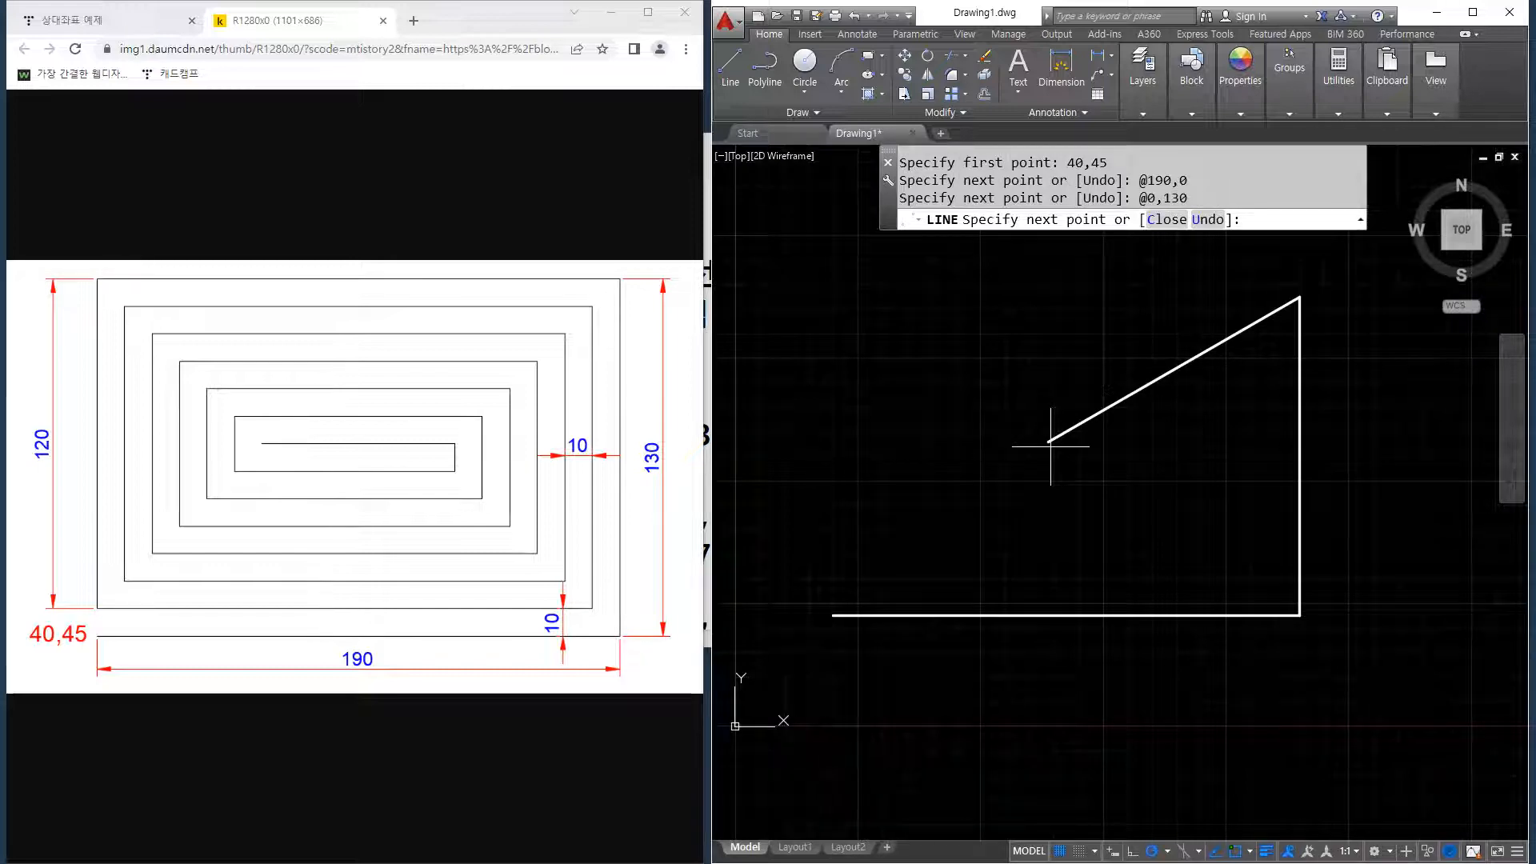
text(@-190,0)
key(Return)
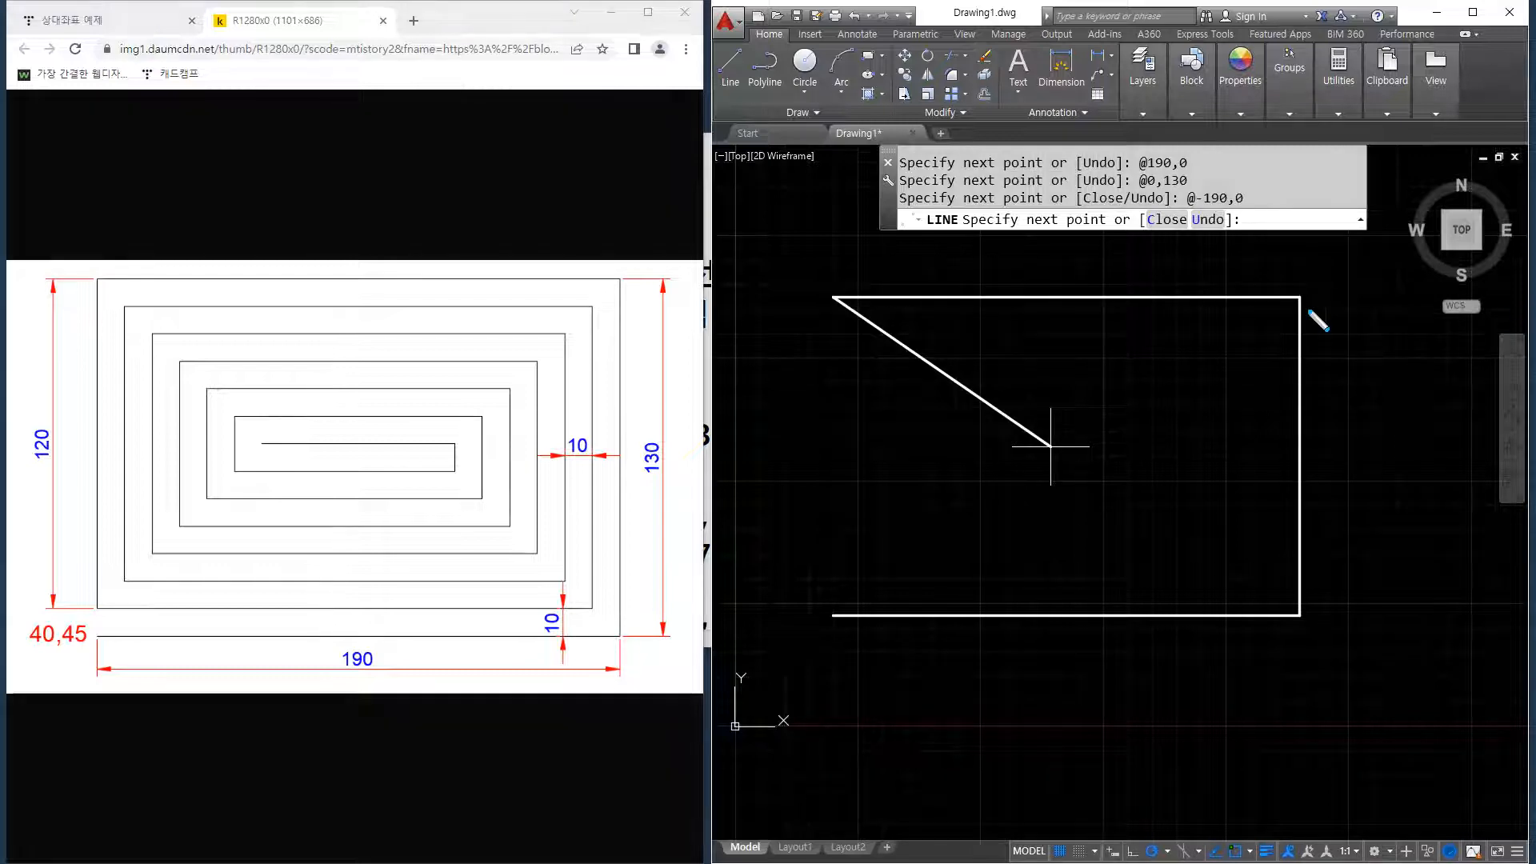
Mark the leftward direction on the upper edge and the downward direction of the left edge with arrows, and clear the marks.
mouse_move(1330, 295)
mouse_down()
mouse_move(1484, 296)
mouse_move(1480, 317)
mouse_move(1037, 304)
mouse_up()
drag(1084, 285, 1068, 320)
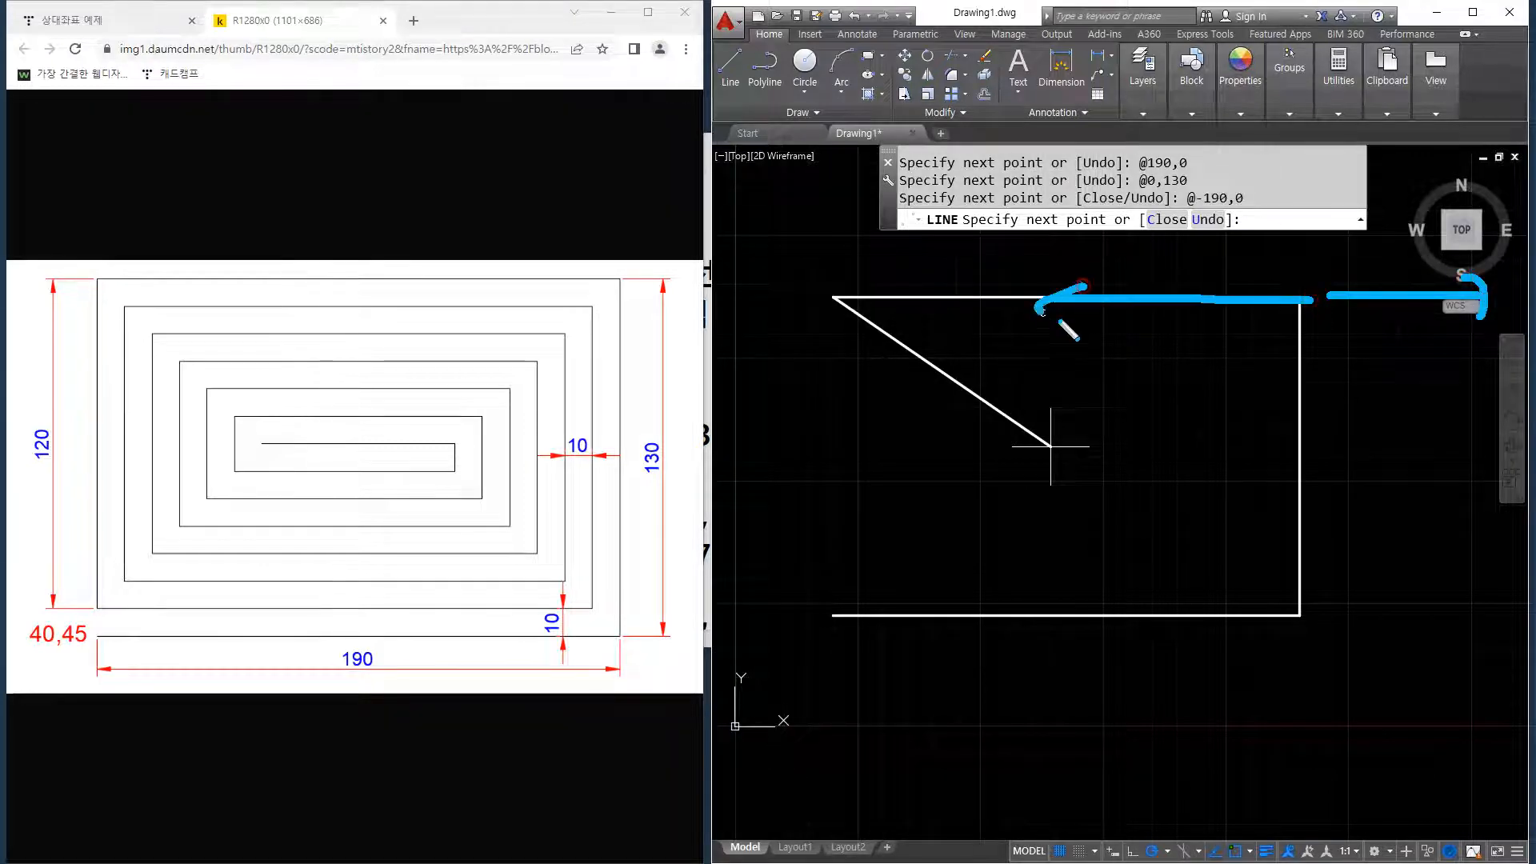
mouse_move(848, 298)
mouse_down()
mouse_move(856, 462)
mouse_move(891, 430)
mouse_up()
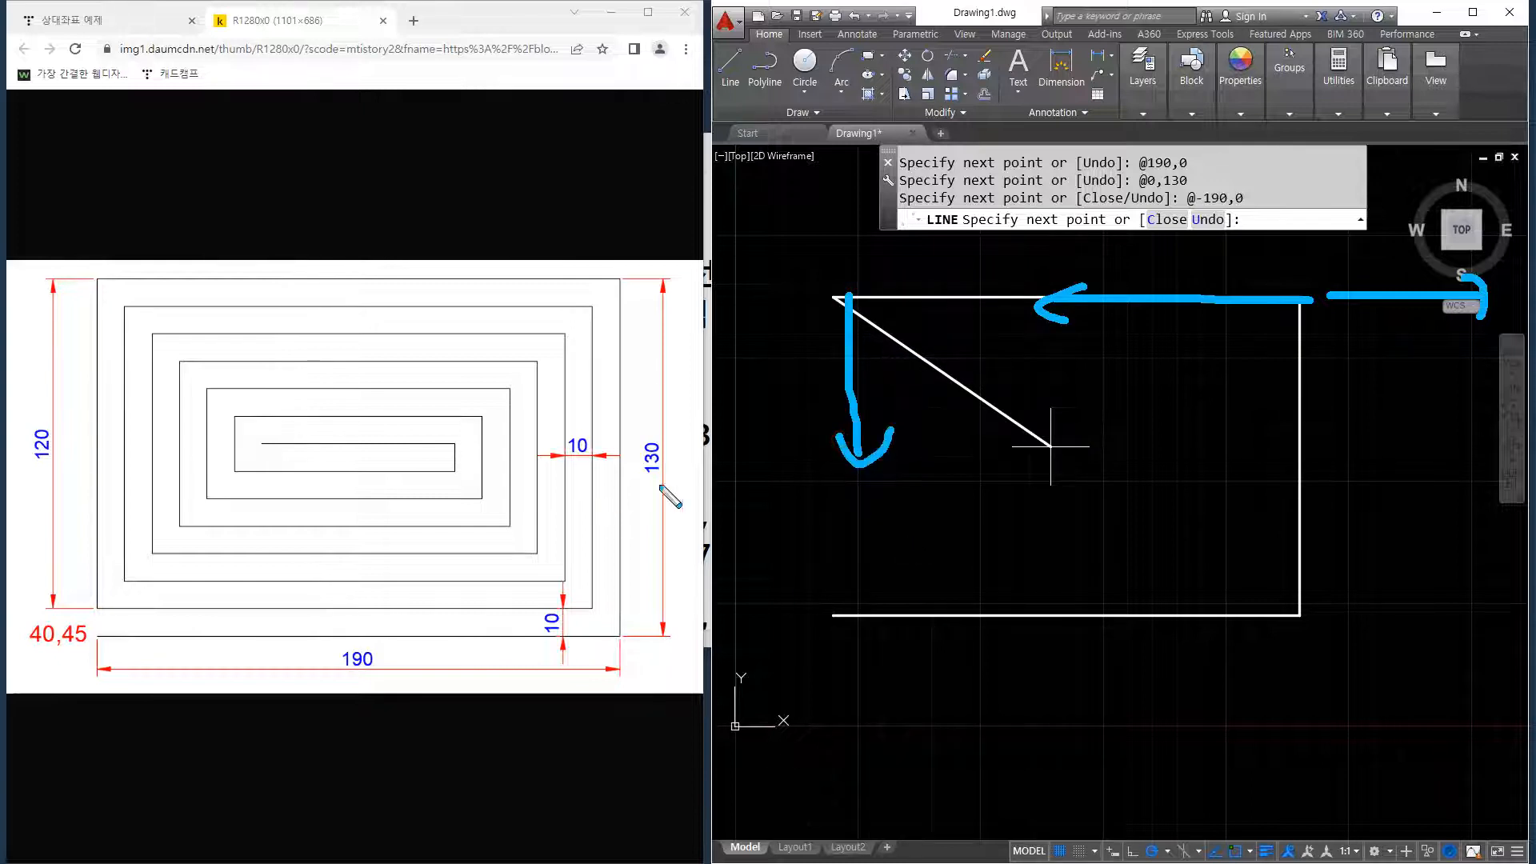
key(Escape)
text(@)
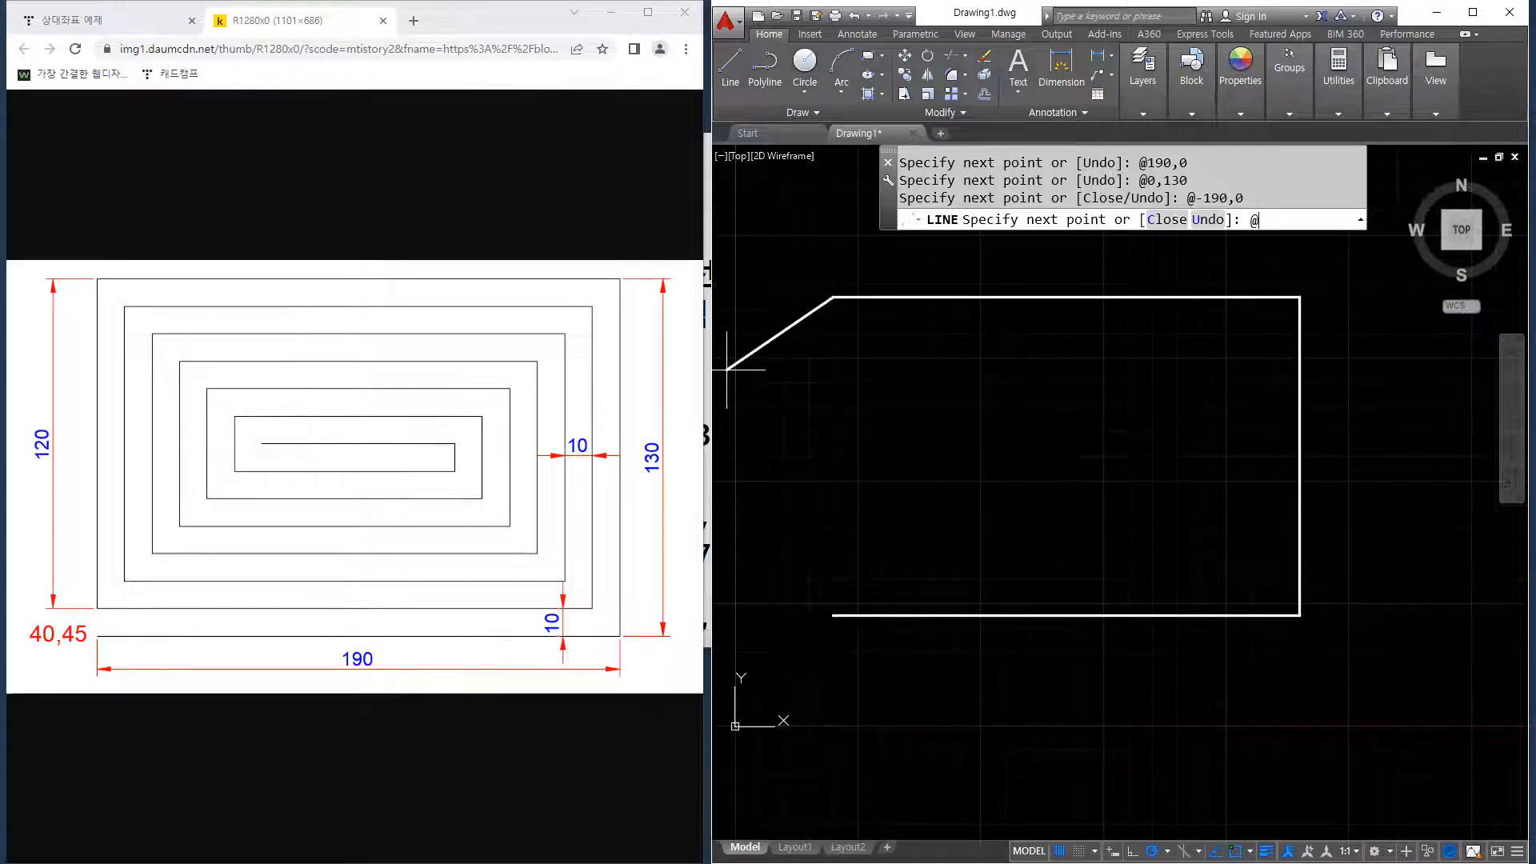
text(0,-120)
key(Return)
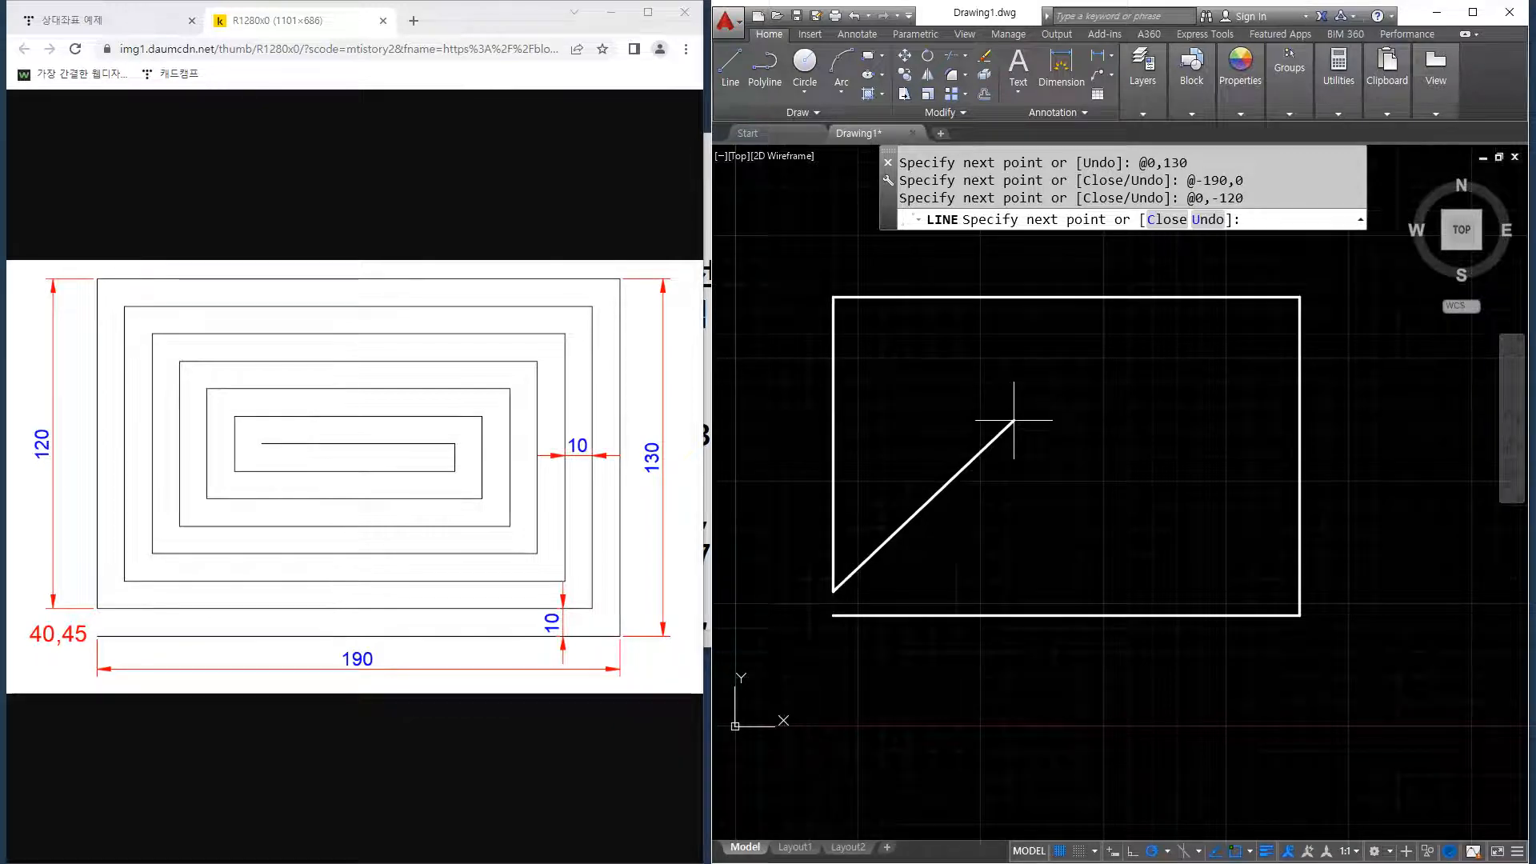
text(@180,0)
key(Return)
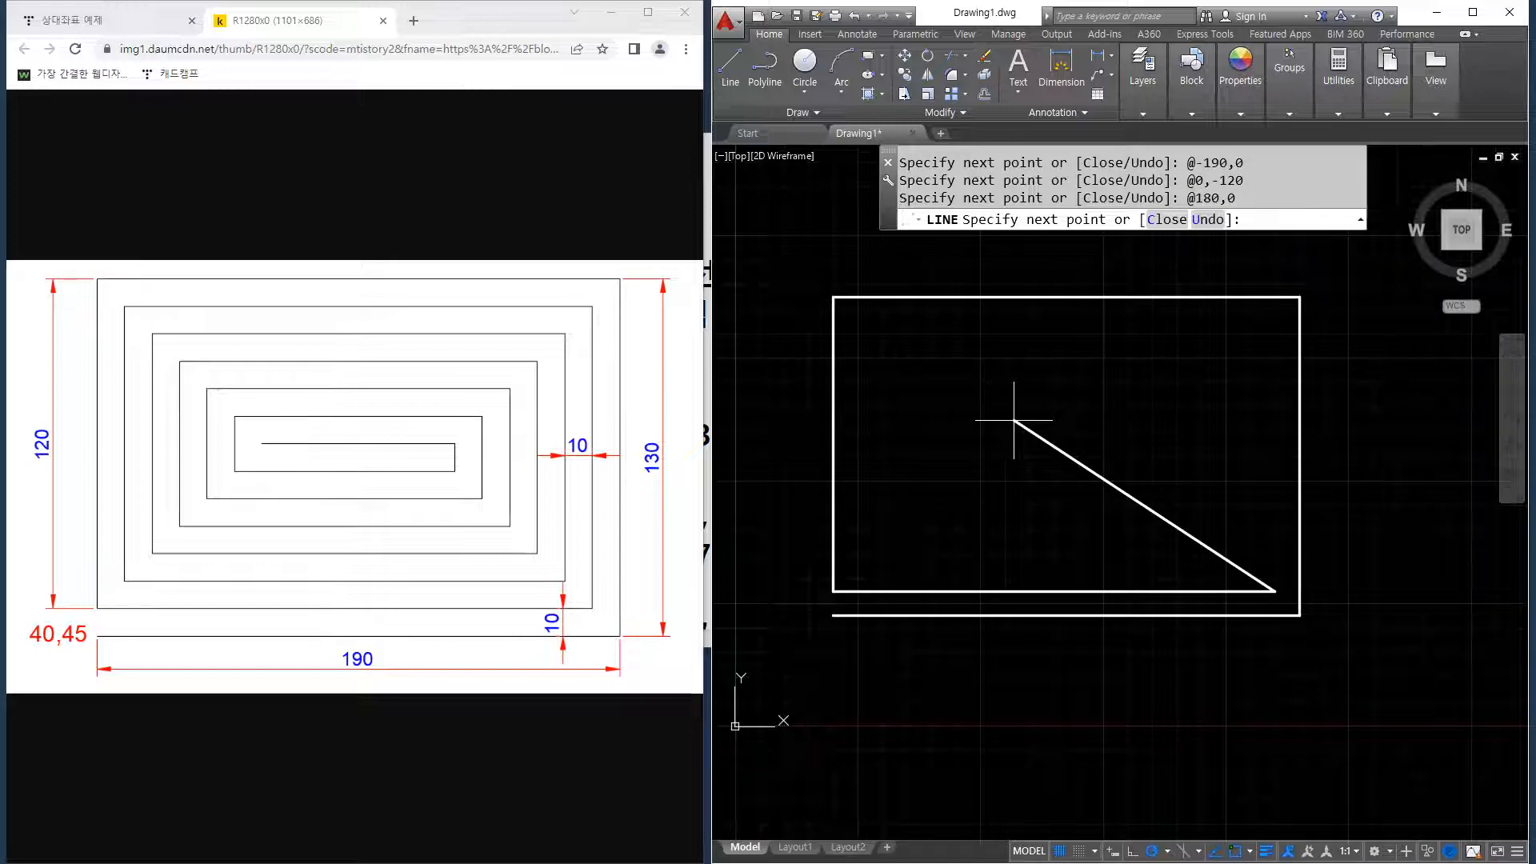
text(@0,110)
key(Return)
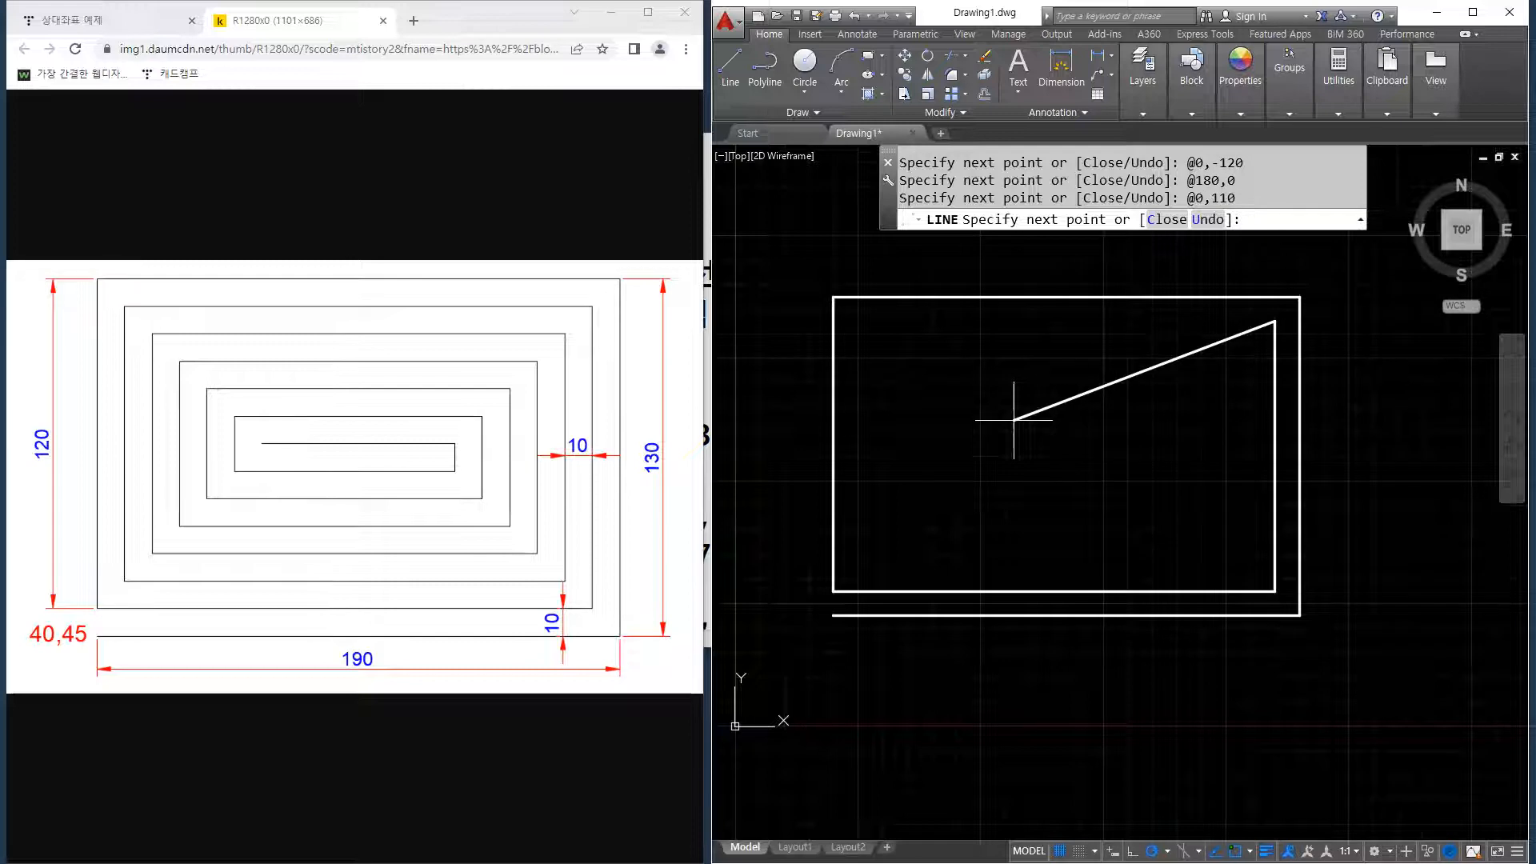
text(@-170,0)
key(Return)
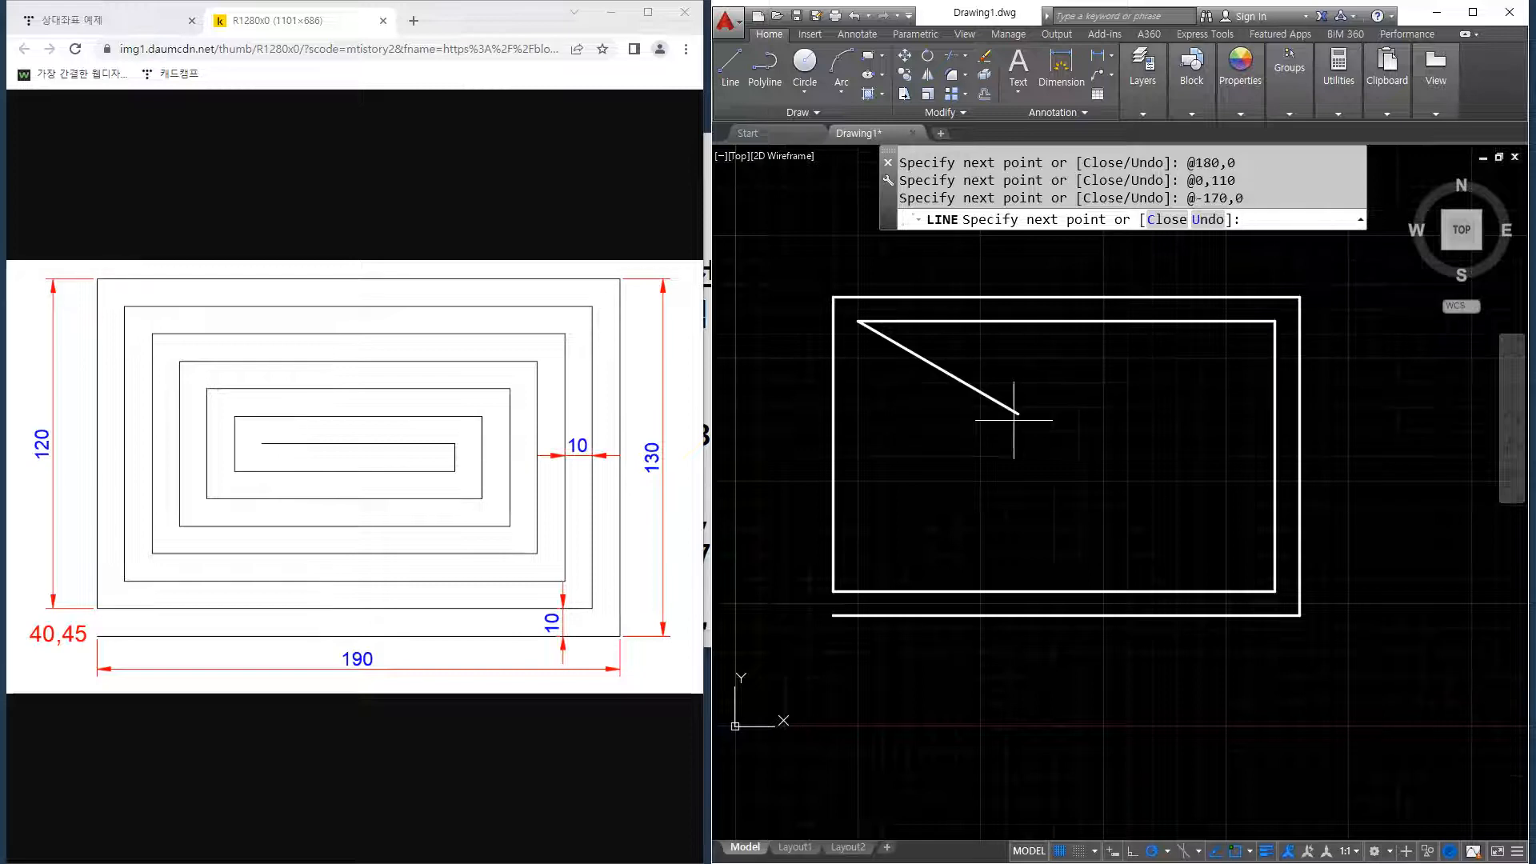
text(@0,-100)
key(Return)
text(@)
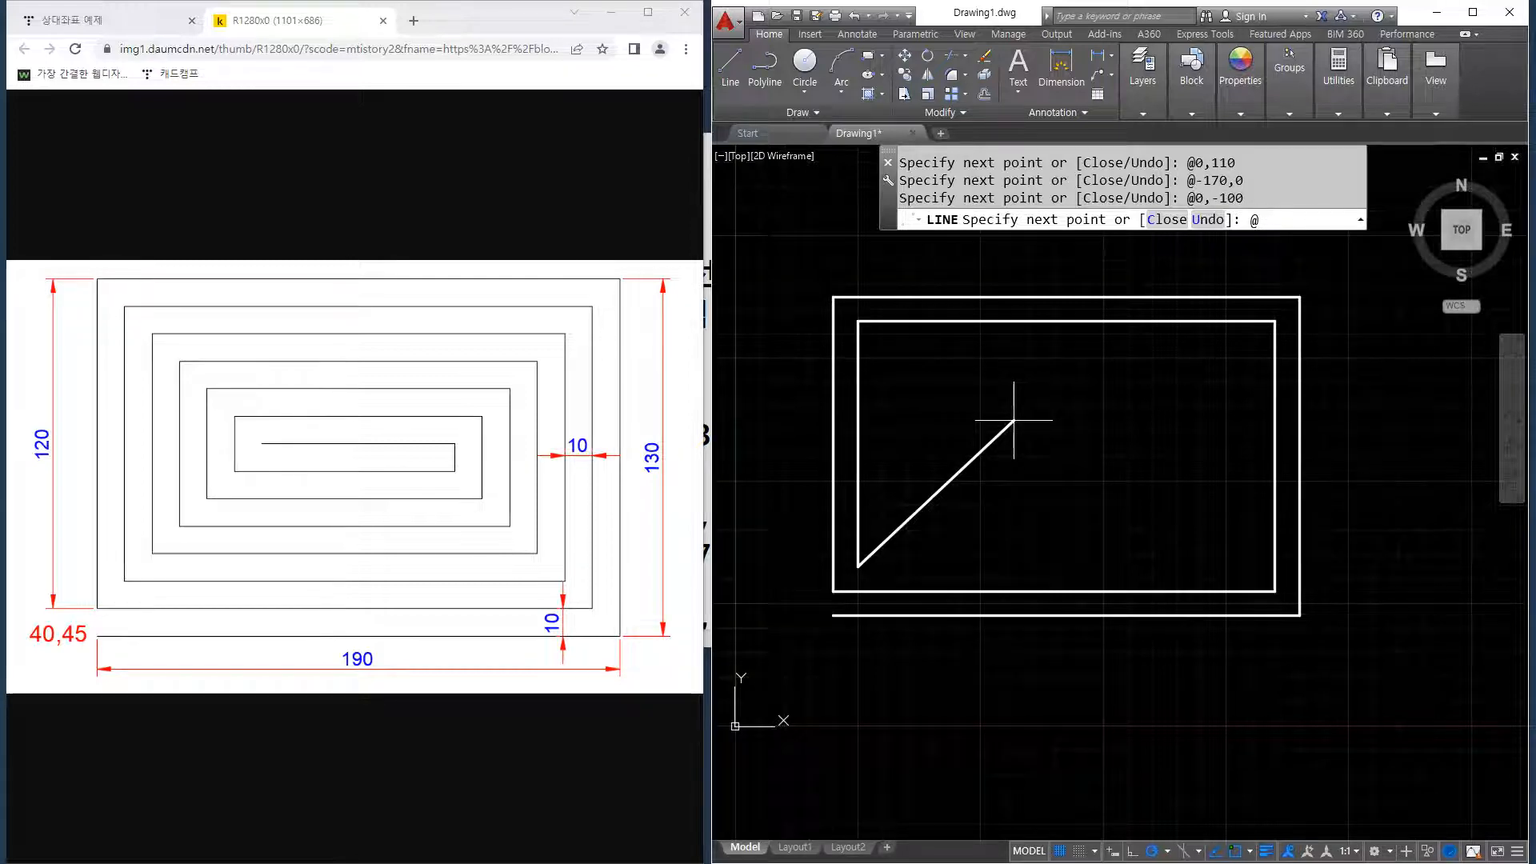
text(160,0)
key(Return)
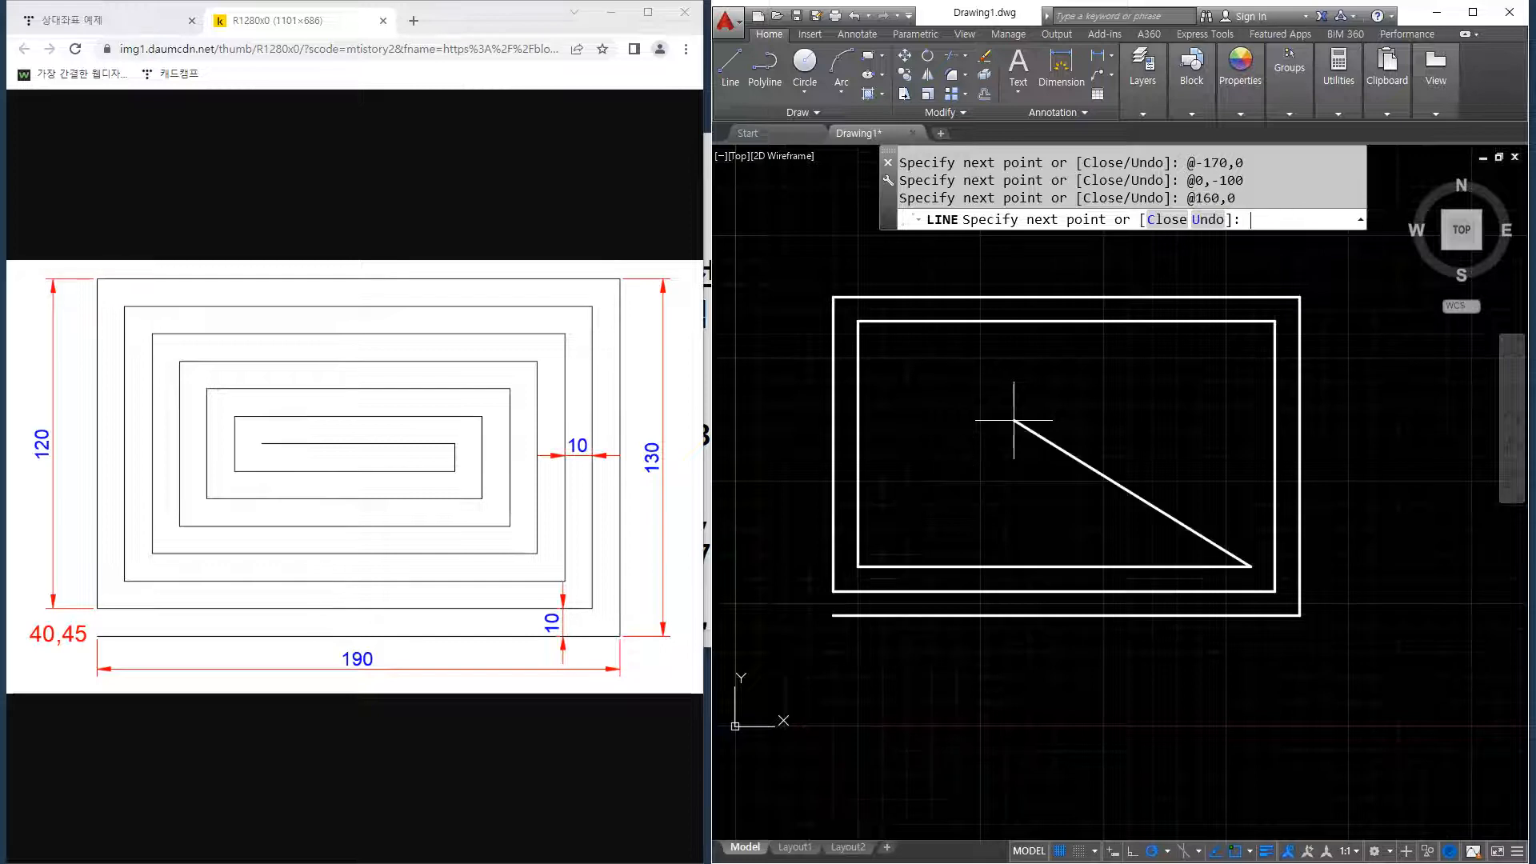
text(@0,90)
key(Return)
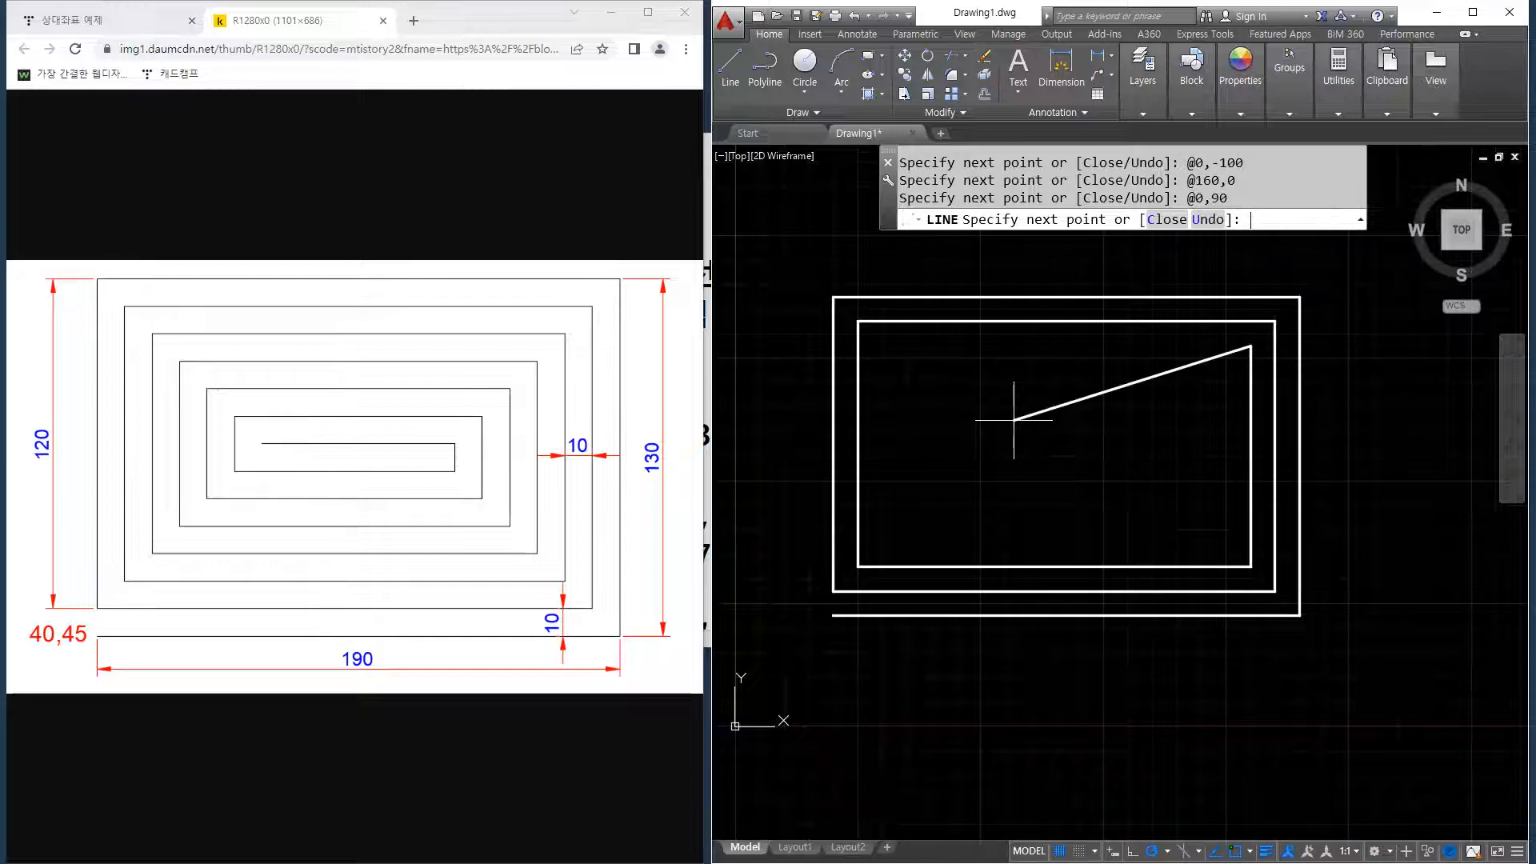
text(@)
text(-150,0)
key(Return)
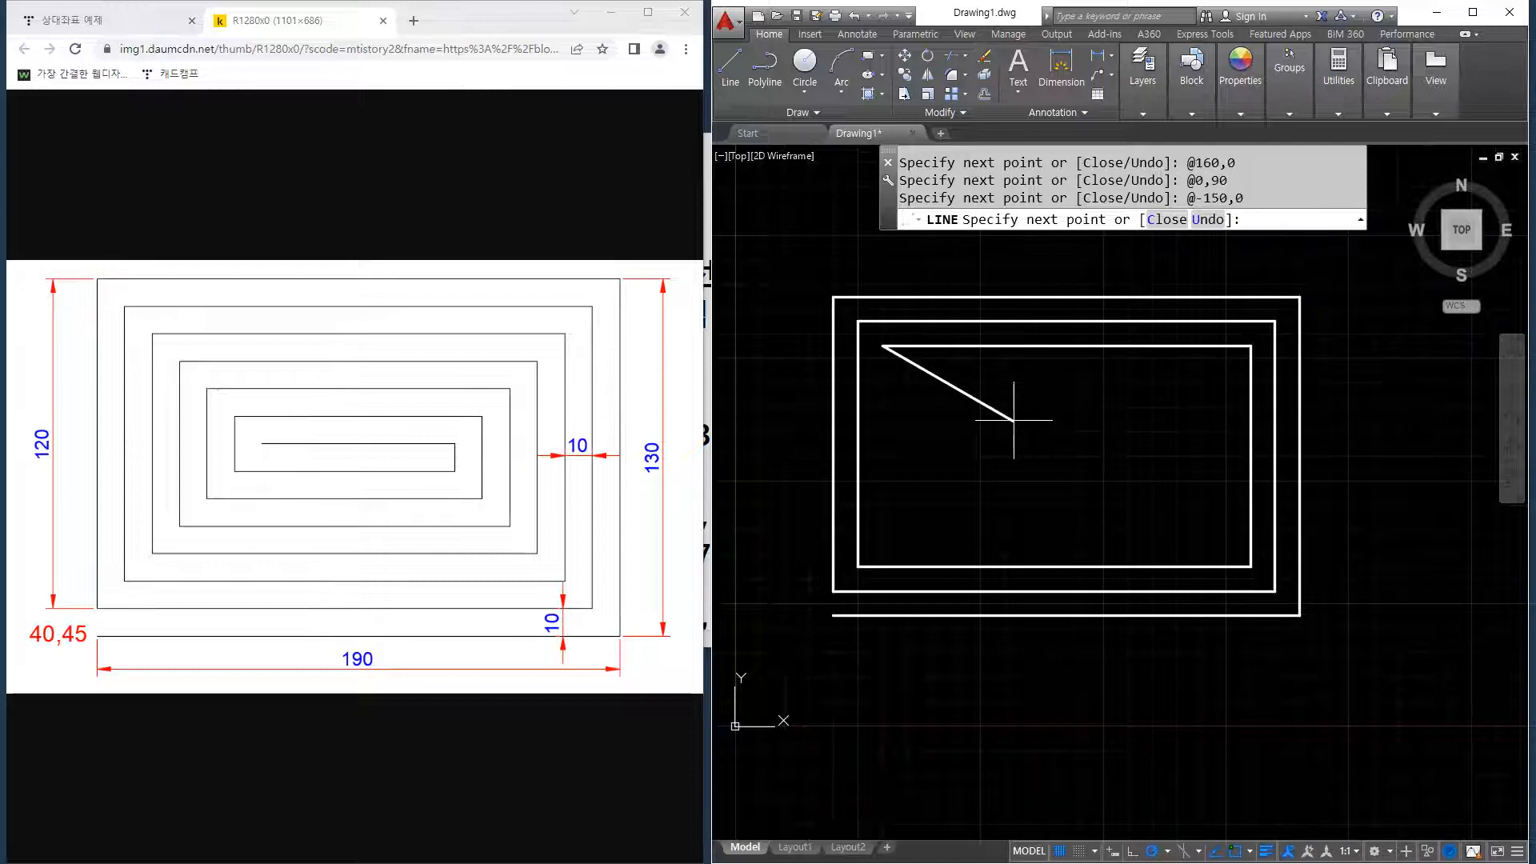
text(@0,-80)
key(Return)
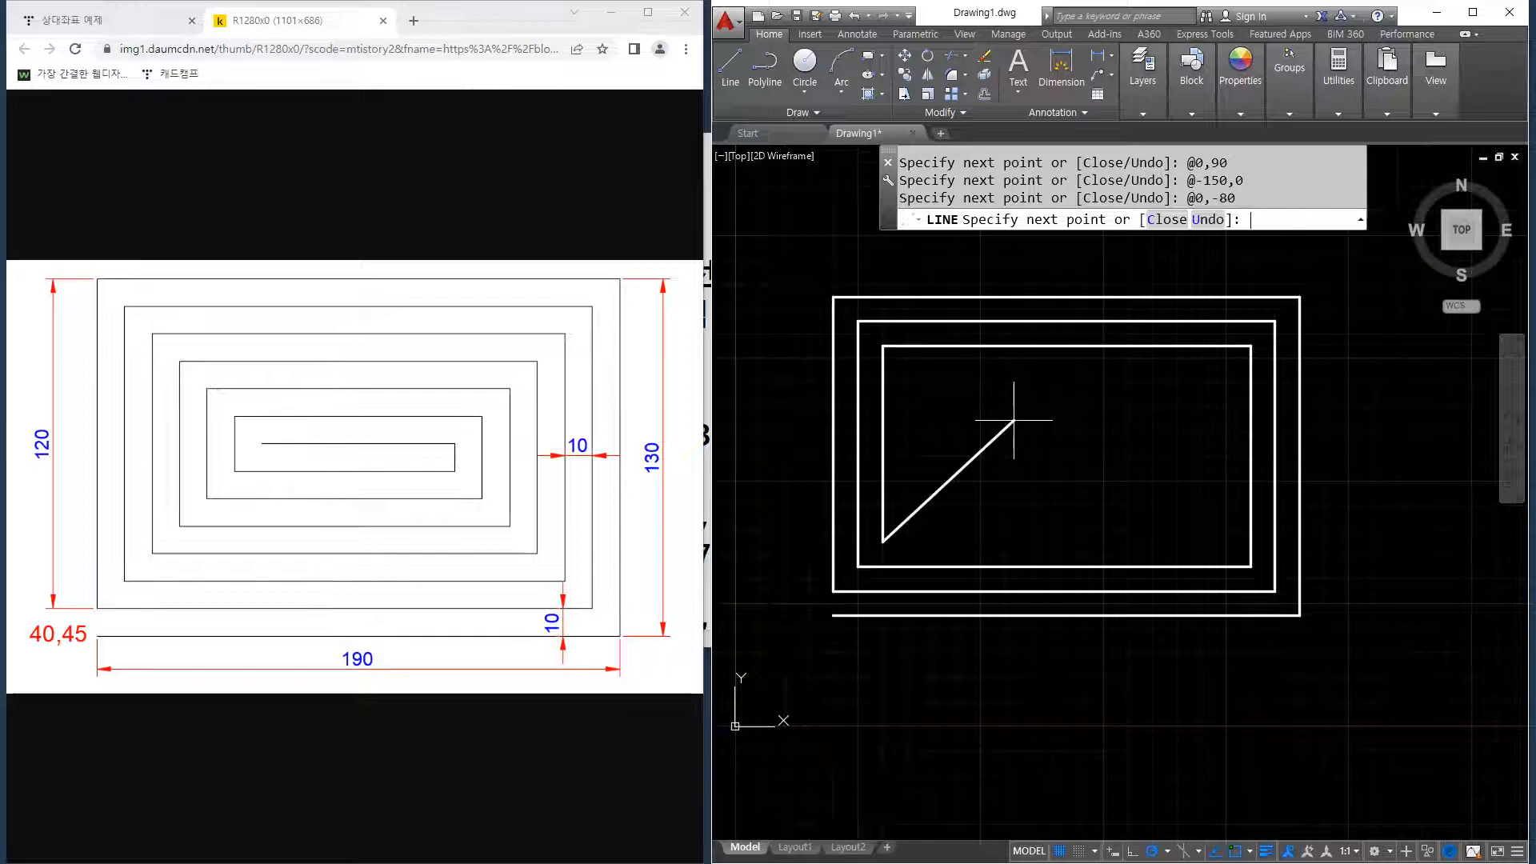
text(@140,0)
key(Return)
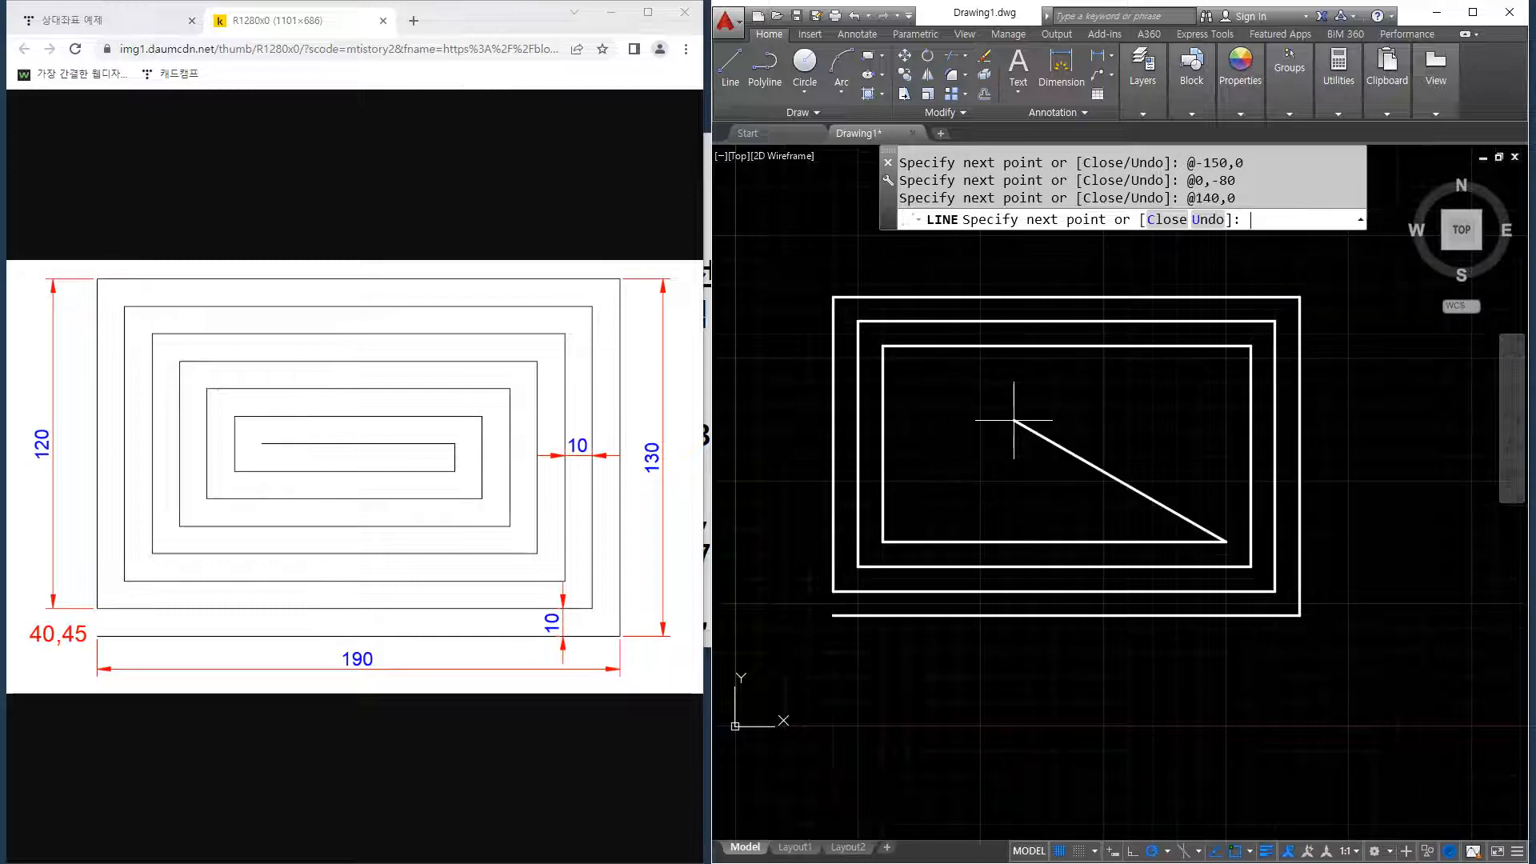
text(@0,70)
key(Return)
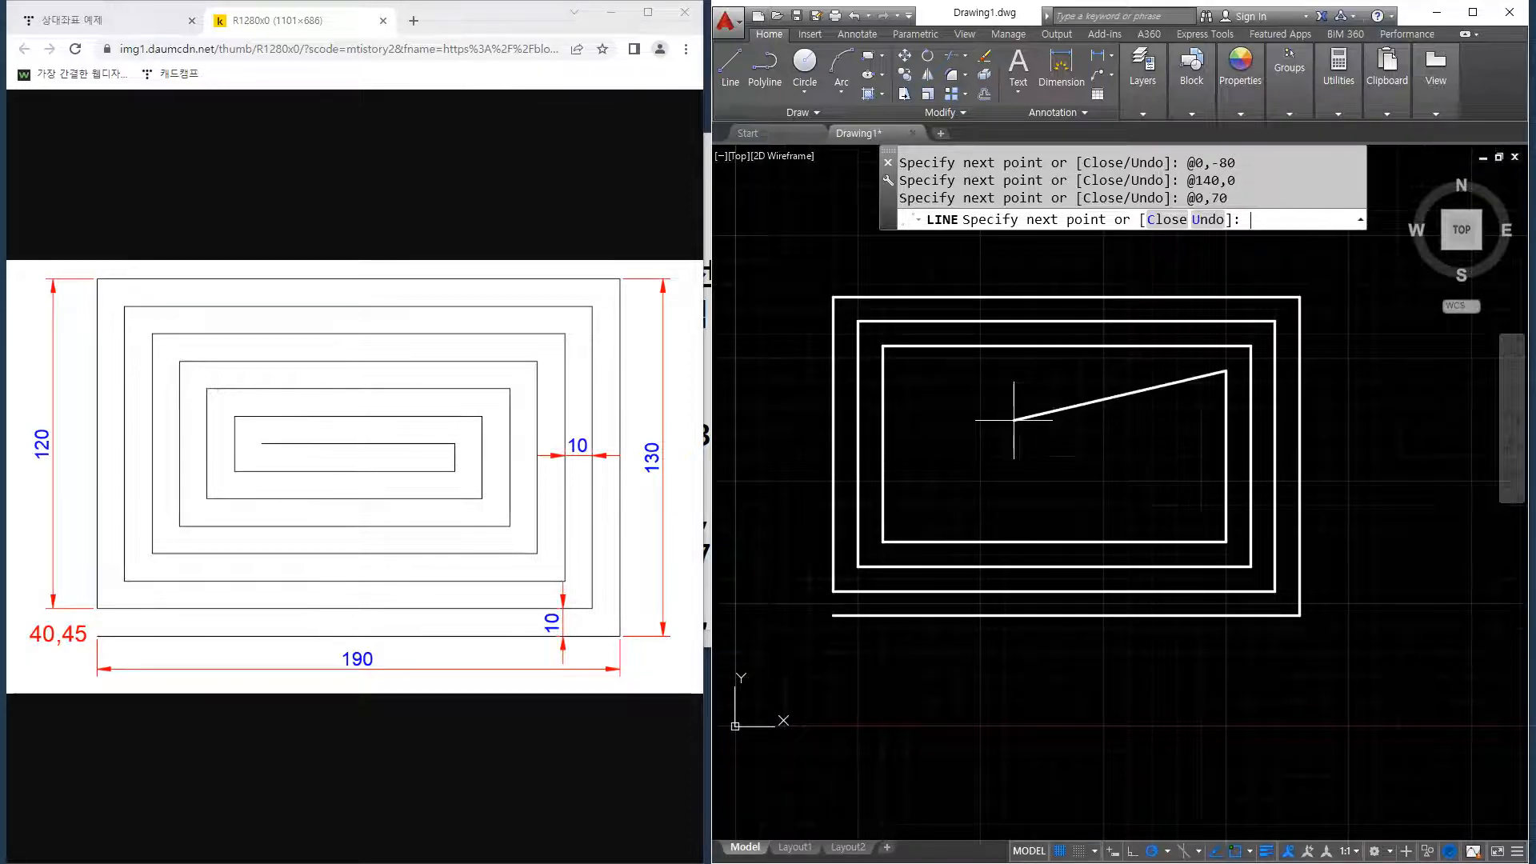
text(@-132)
key(BackSpace)
text(0,0)
key(Return)
Draw the left side of the innermost turn so far down to @0,-60.
text(@)
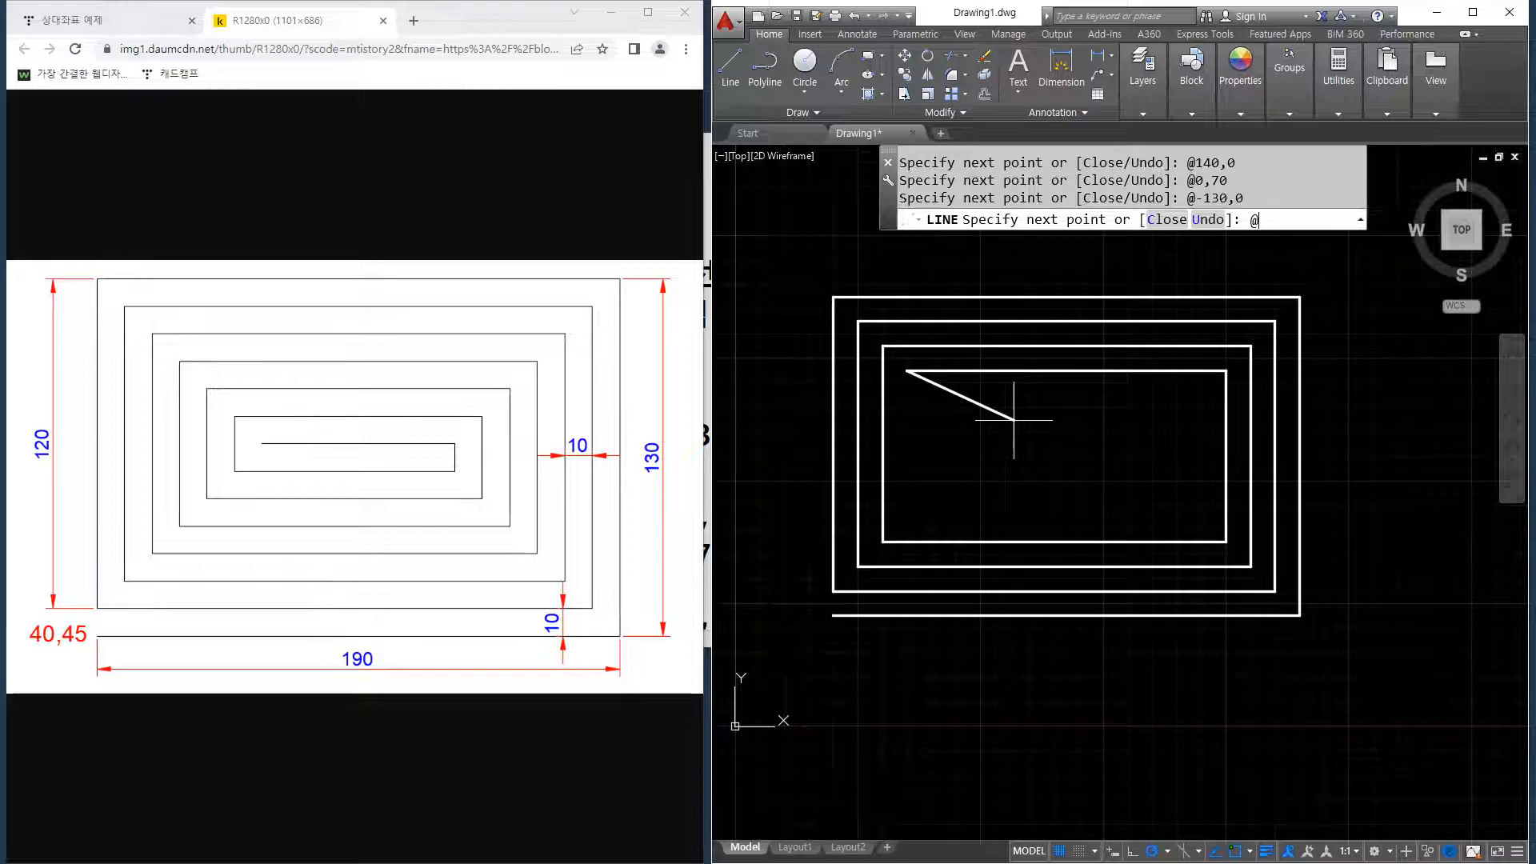
text(0,-60)
key(Return)
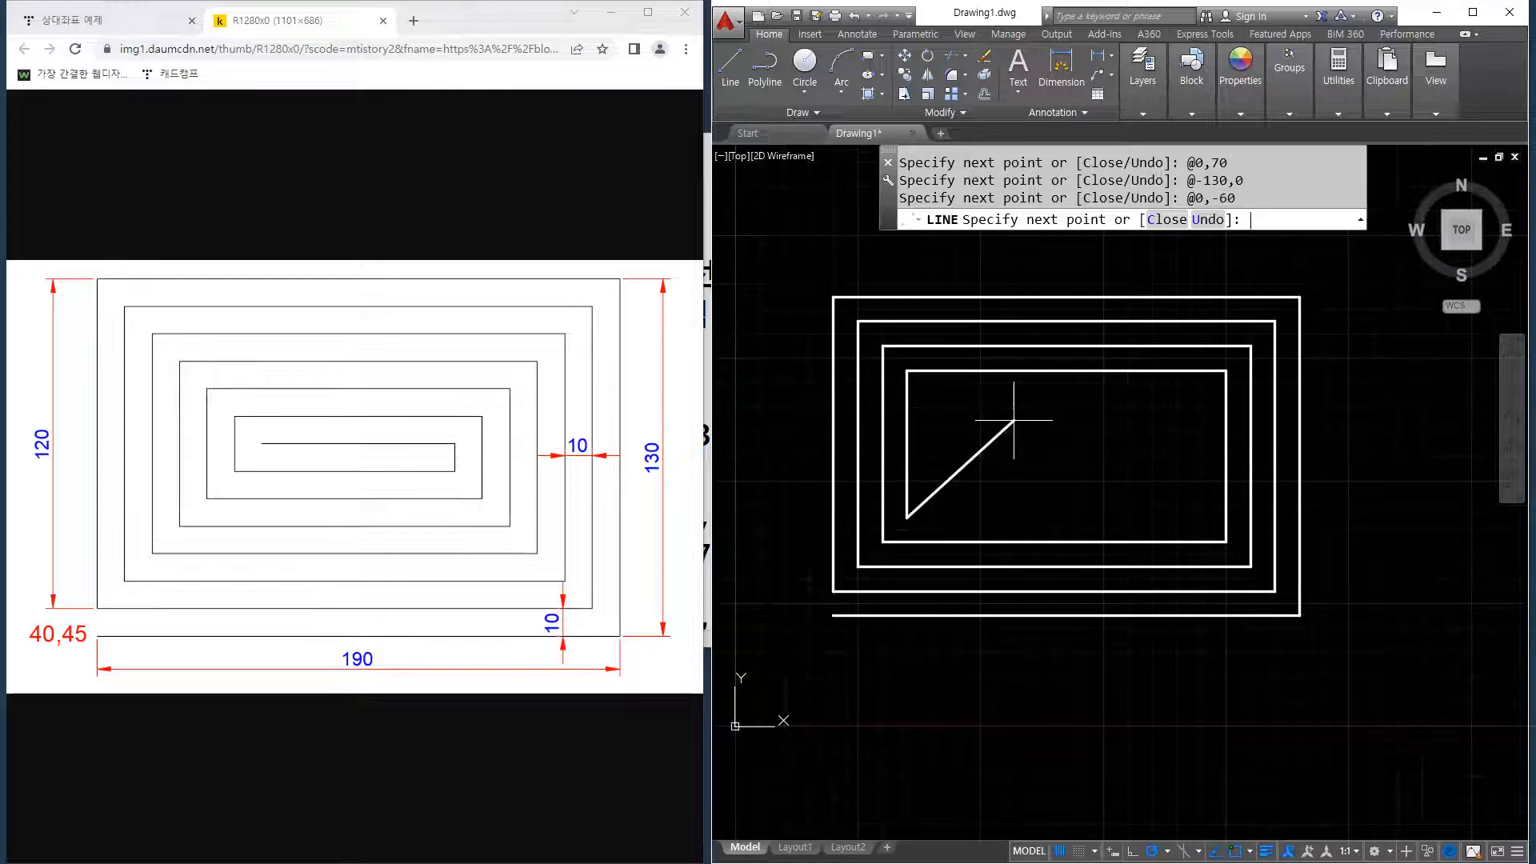
text(@120,0)
key(Return)
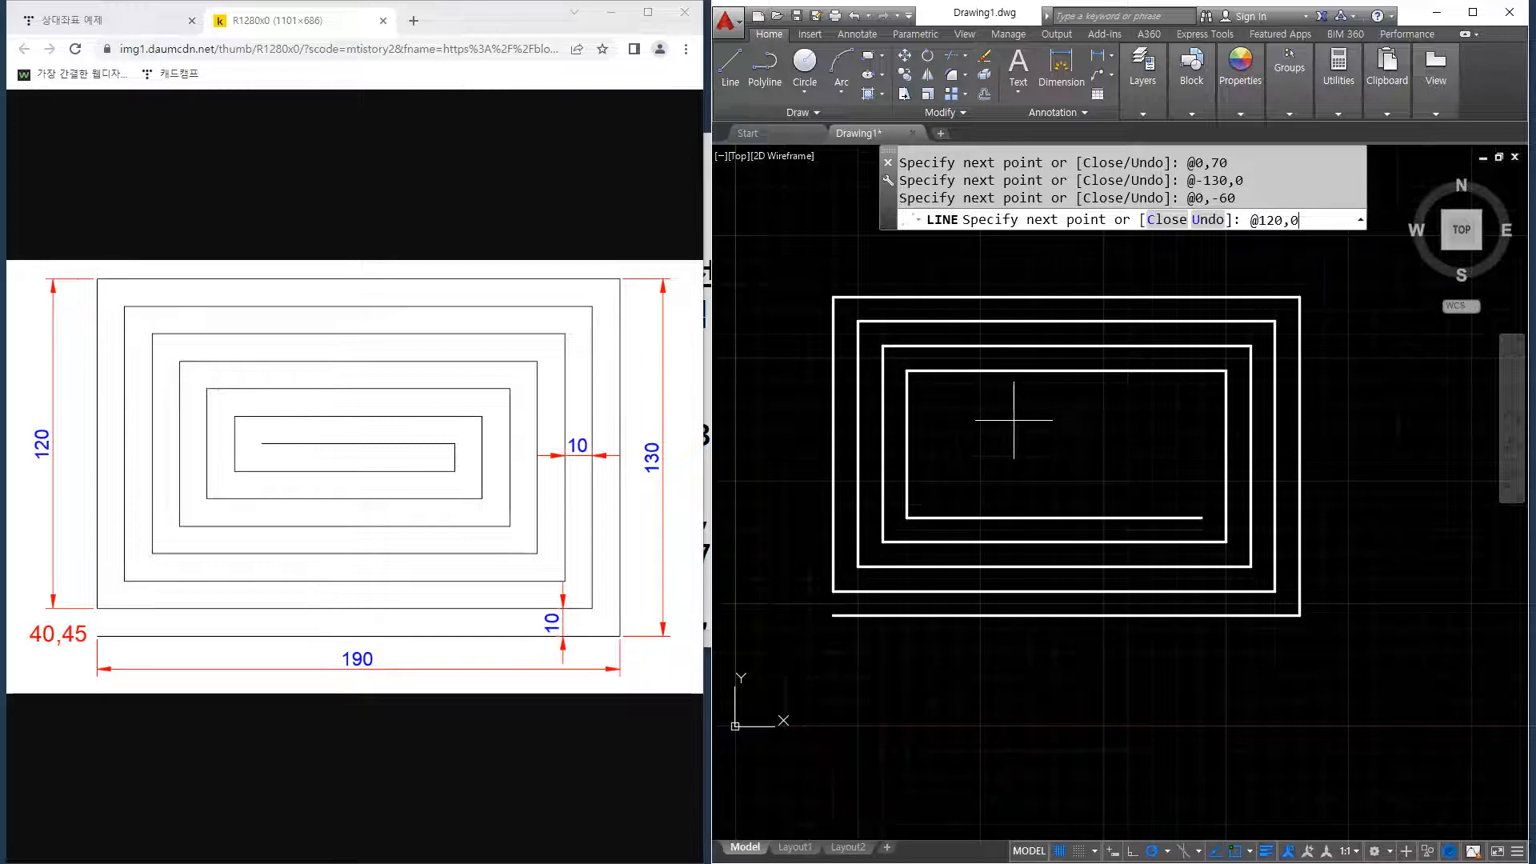
text(@)
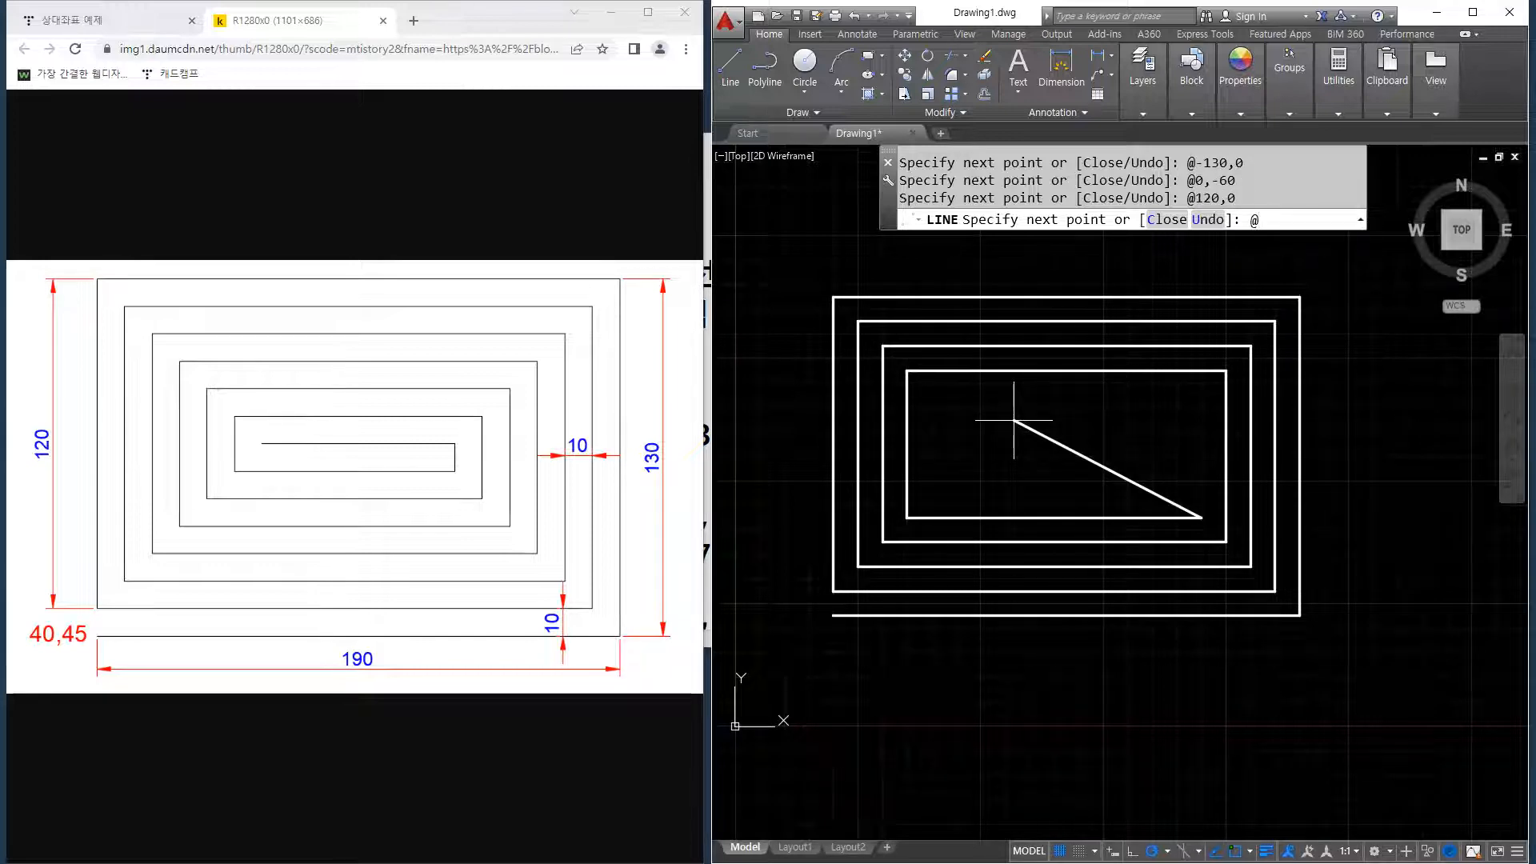
text(0.50)
key(Return)
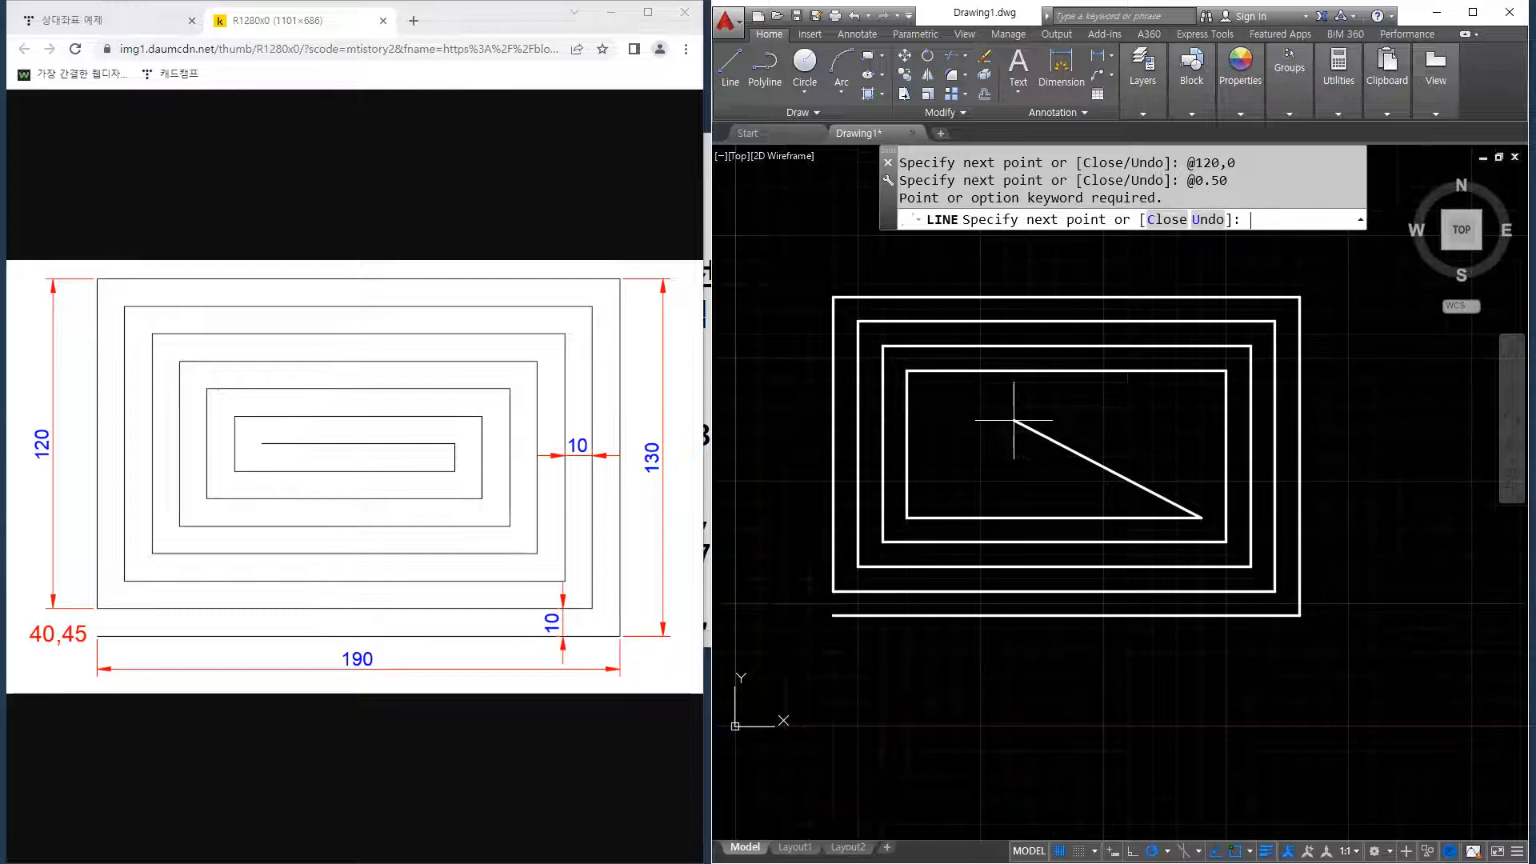
key(ctrl+z)
text(@)
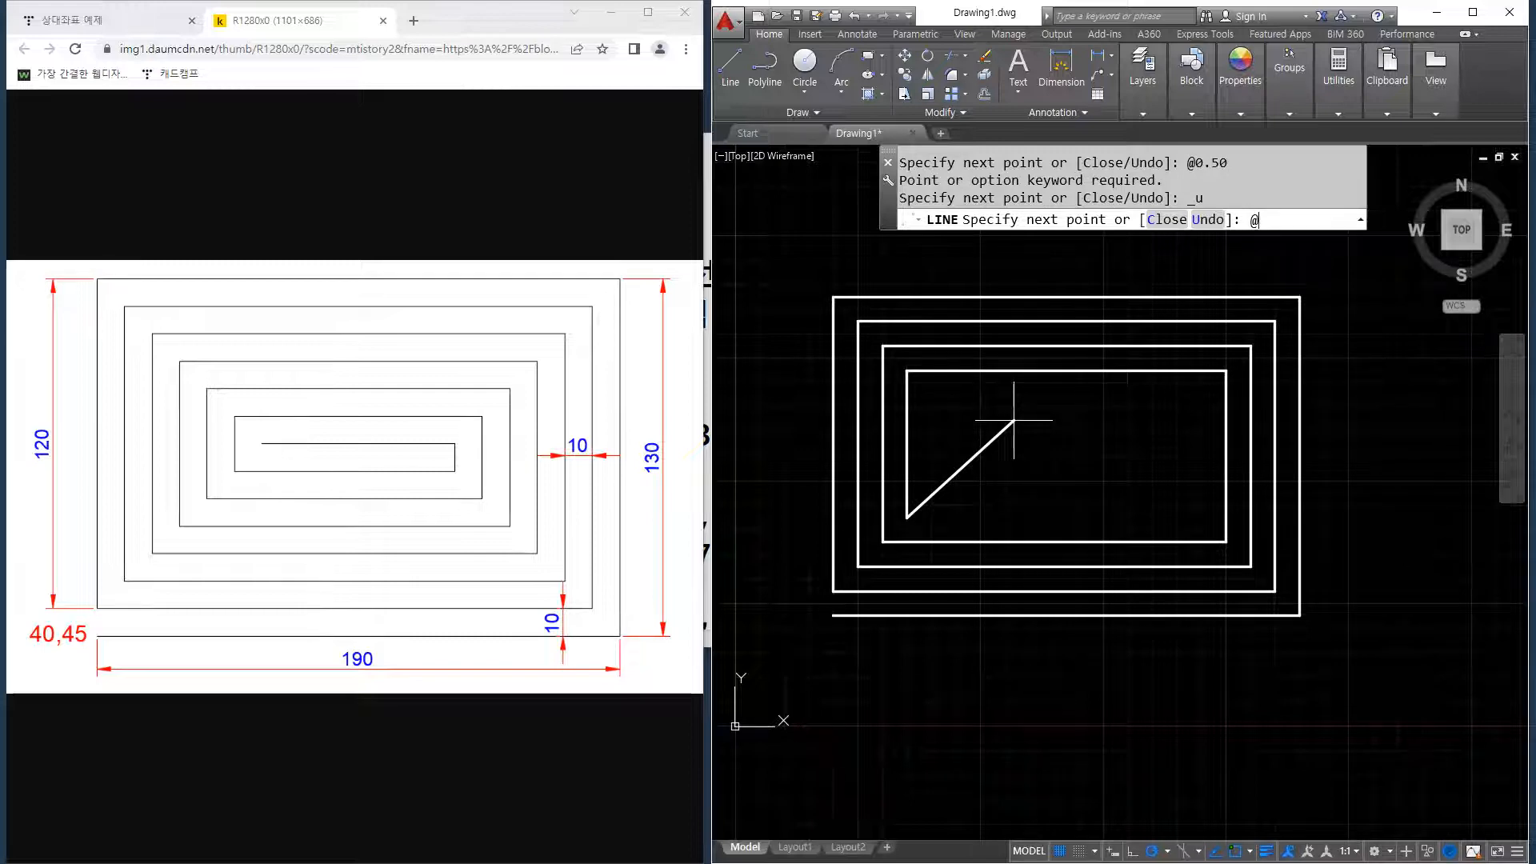
scroll(978, 192, up, 1)
middle_drag(955, 510, 954, 442)
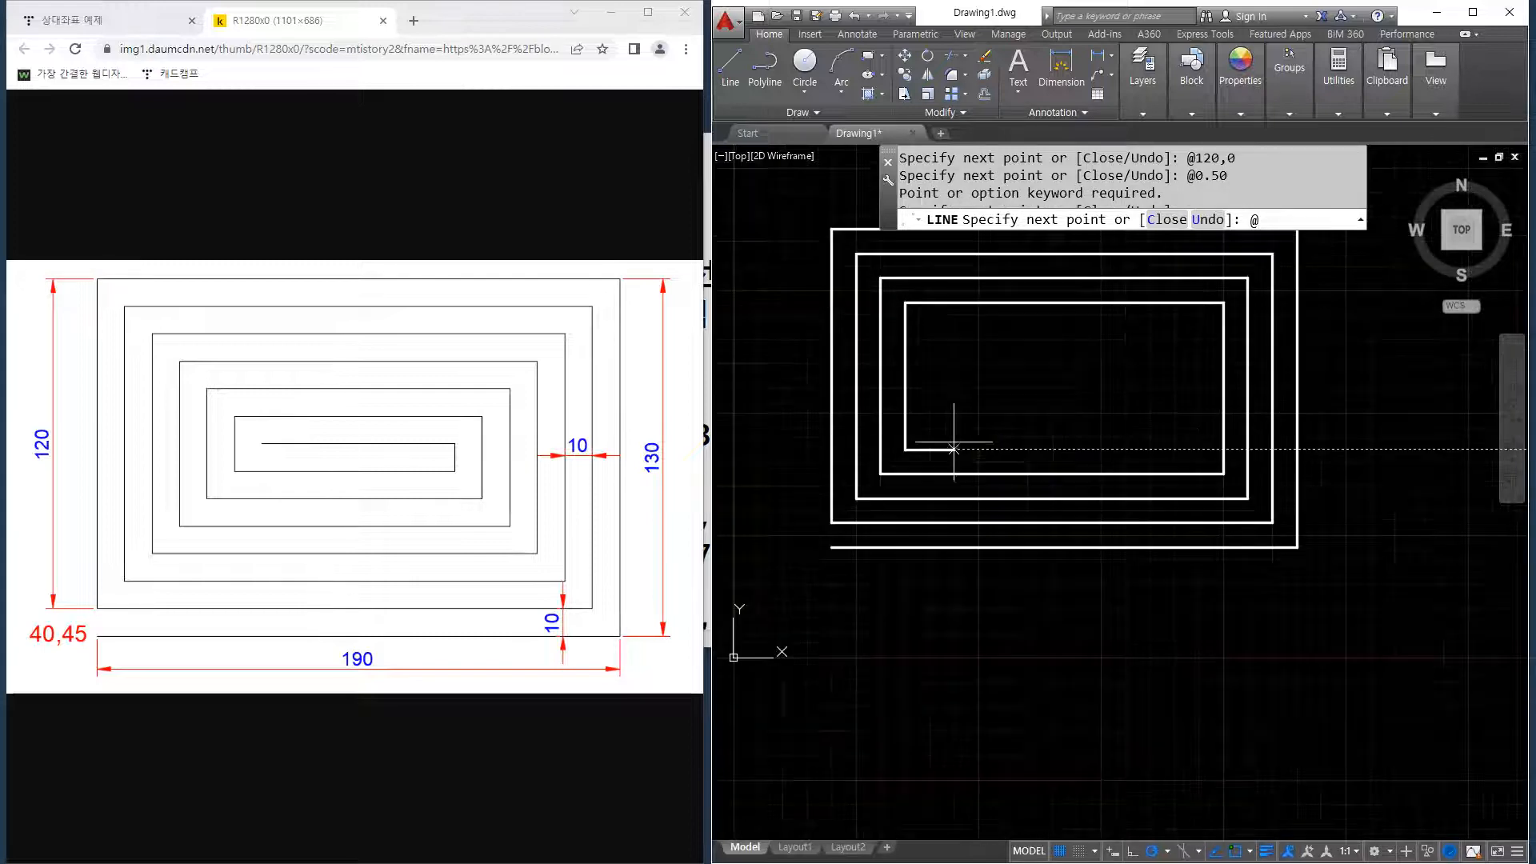
scroll(963, 447, up, 2)
text(@)
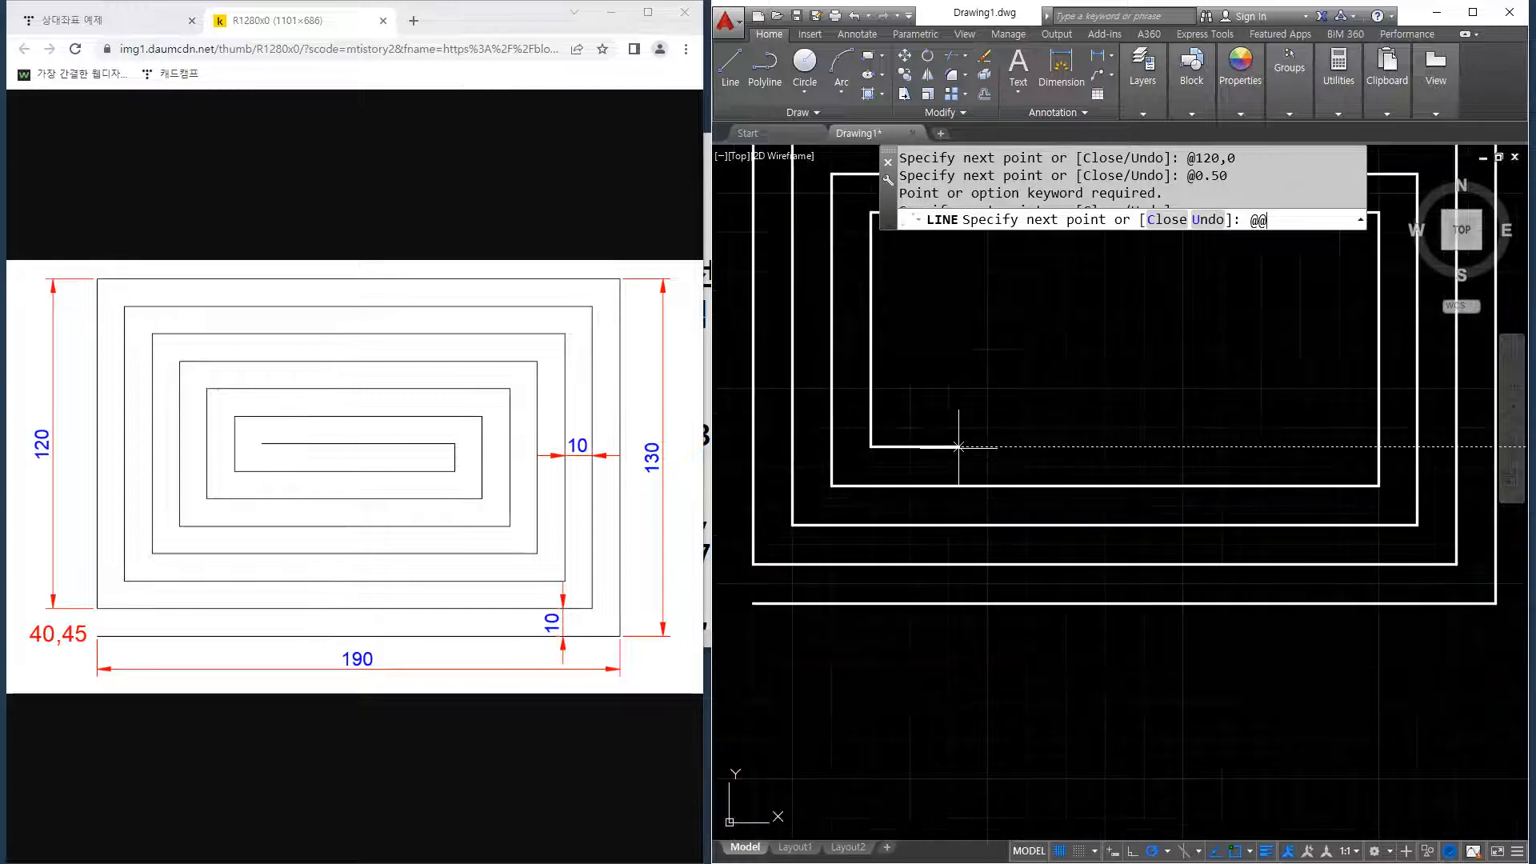
text(120,)
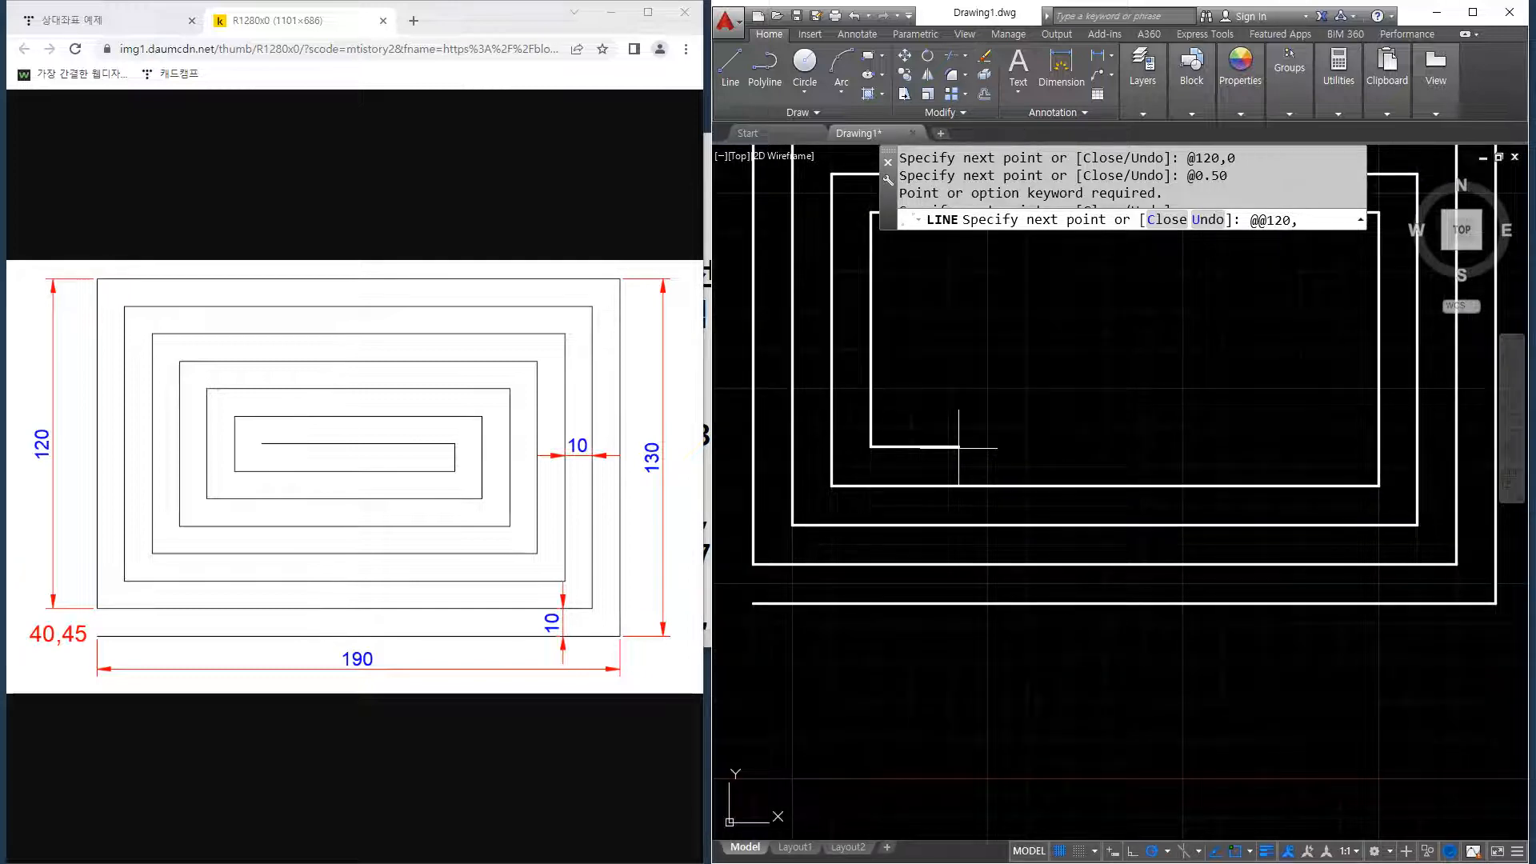
text(0)
key(Return)
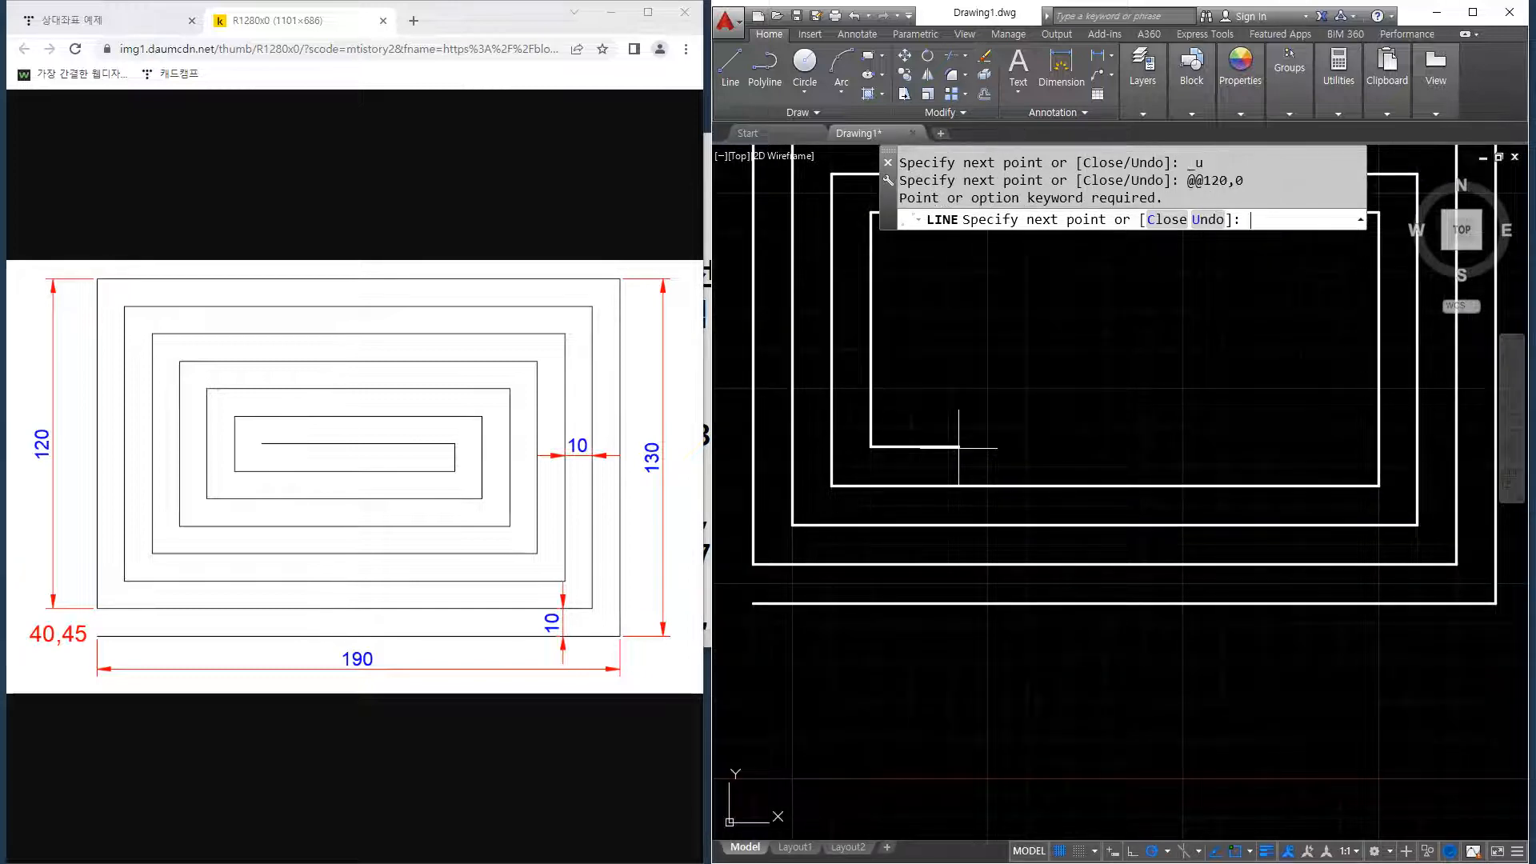
key(ctrl+z)
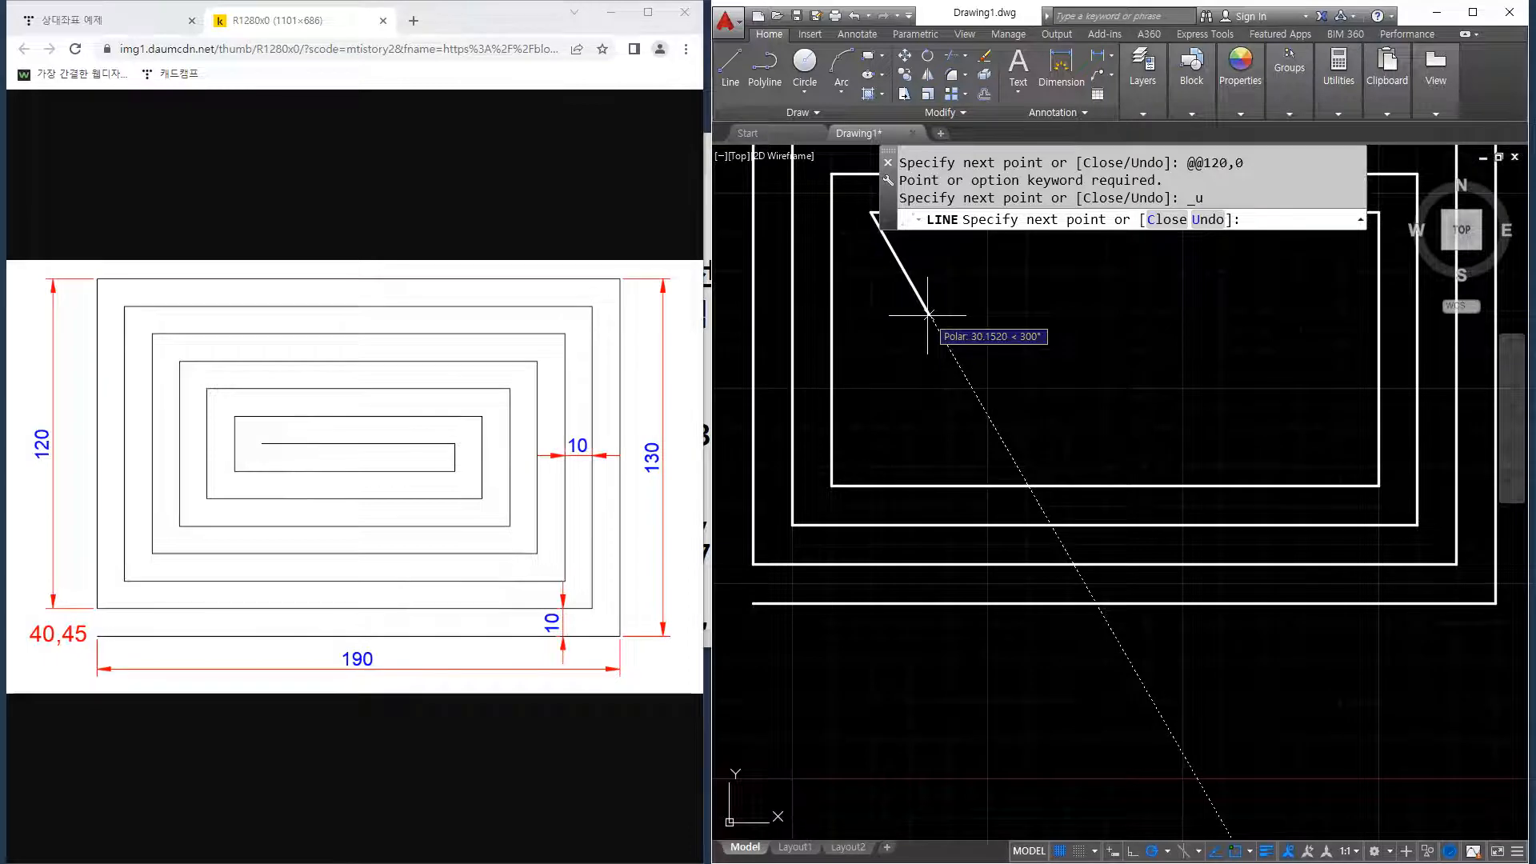
text(@0,)
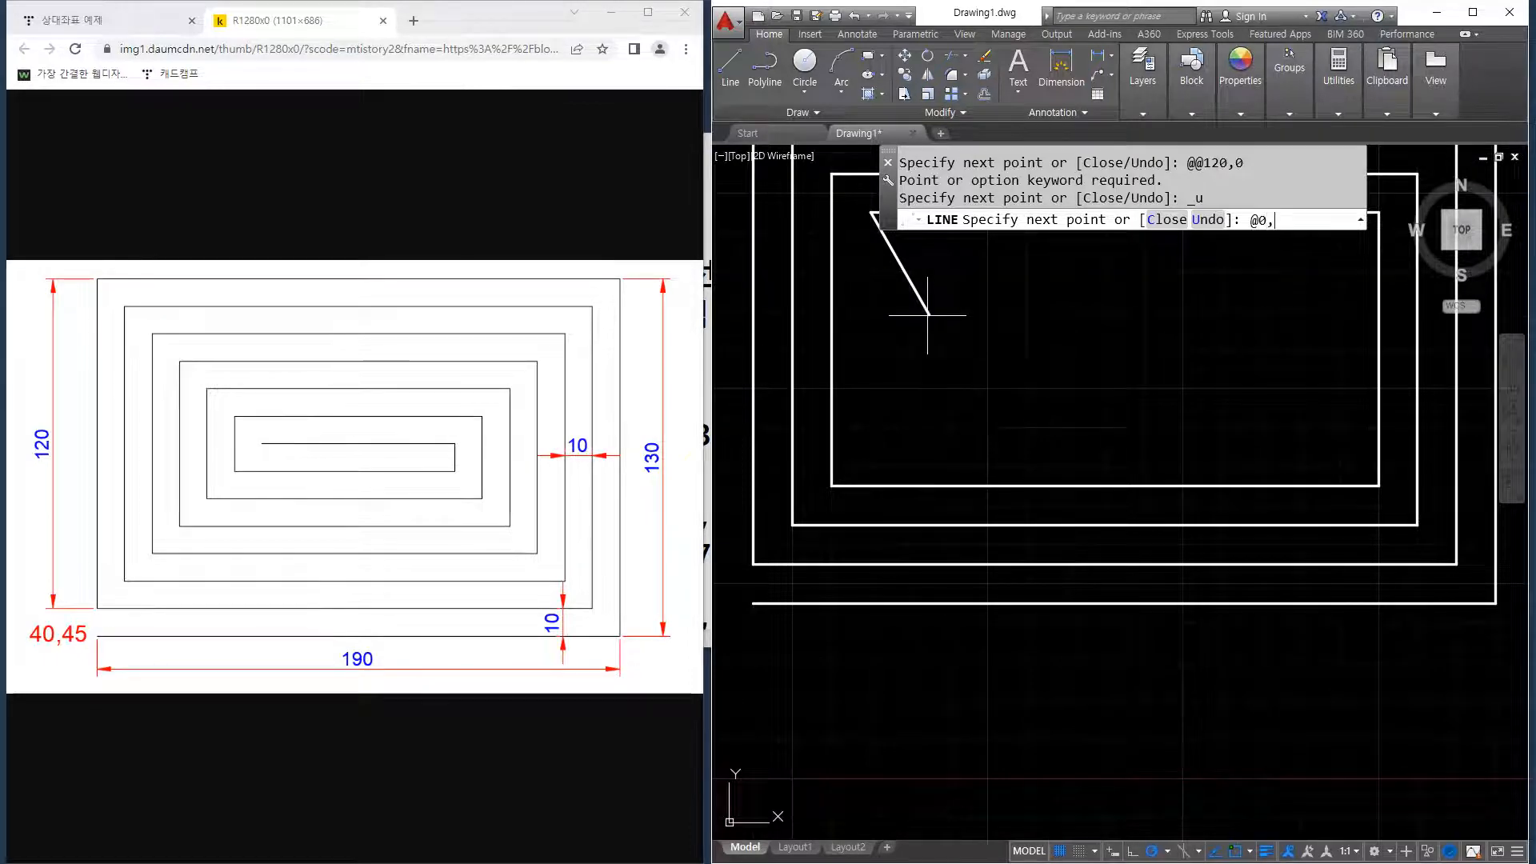
text(-60)
key(Return)
text(@)
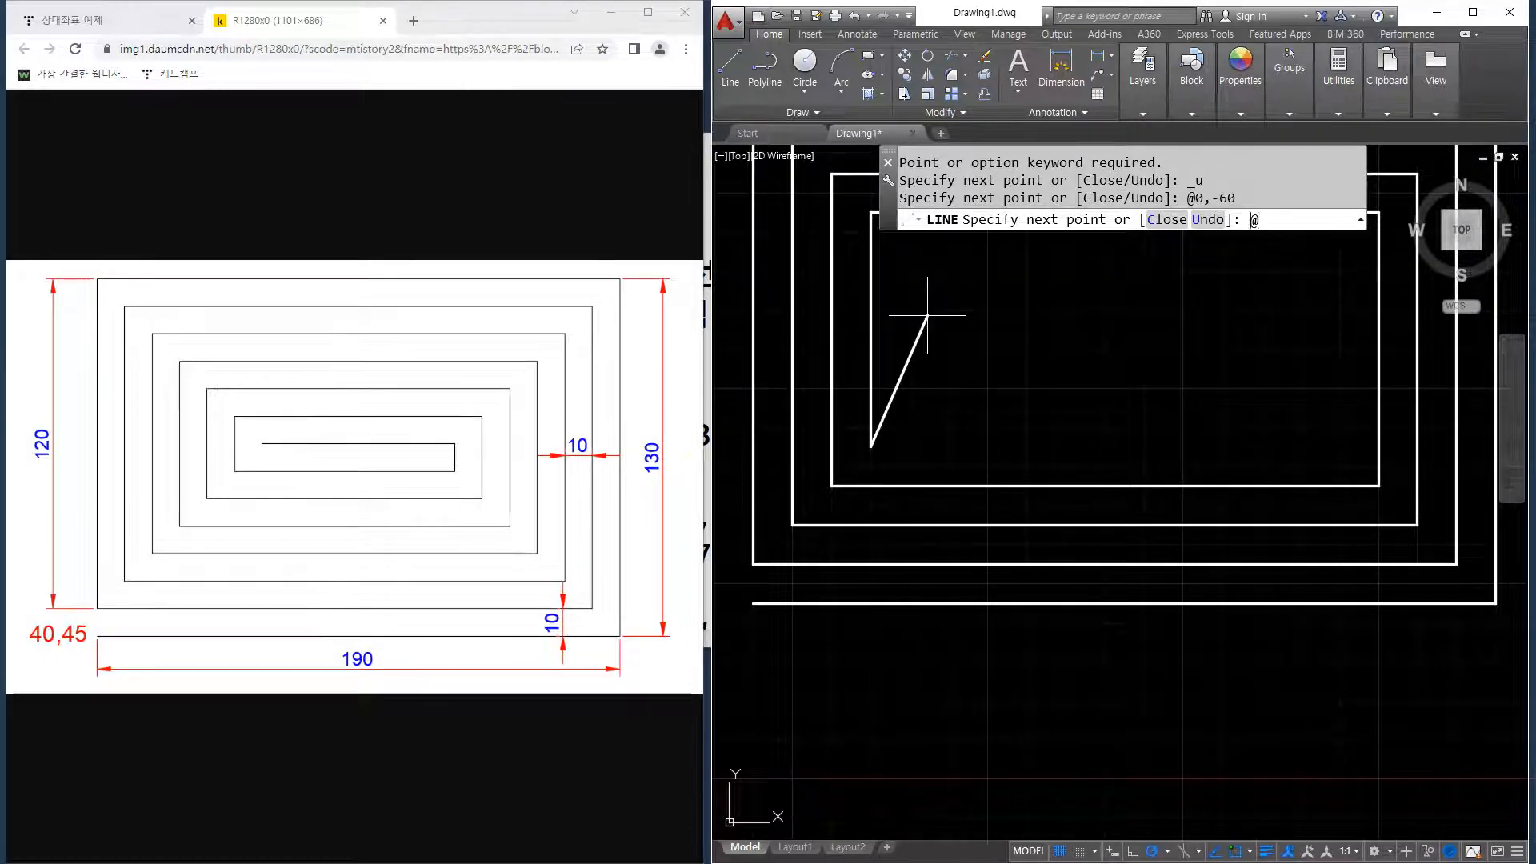
text(120,0)
key(Return)
text(@0,50)
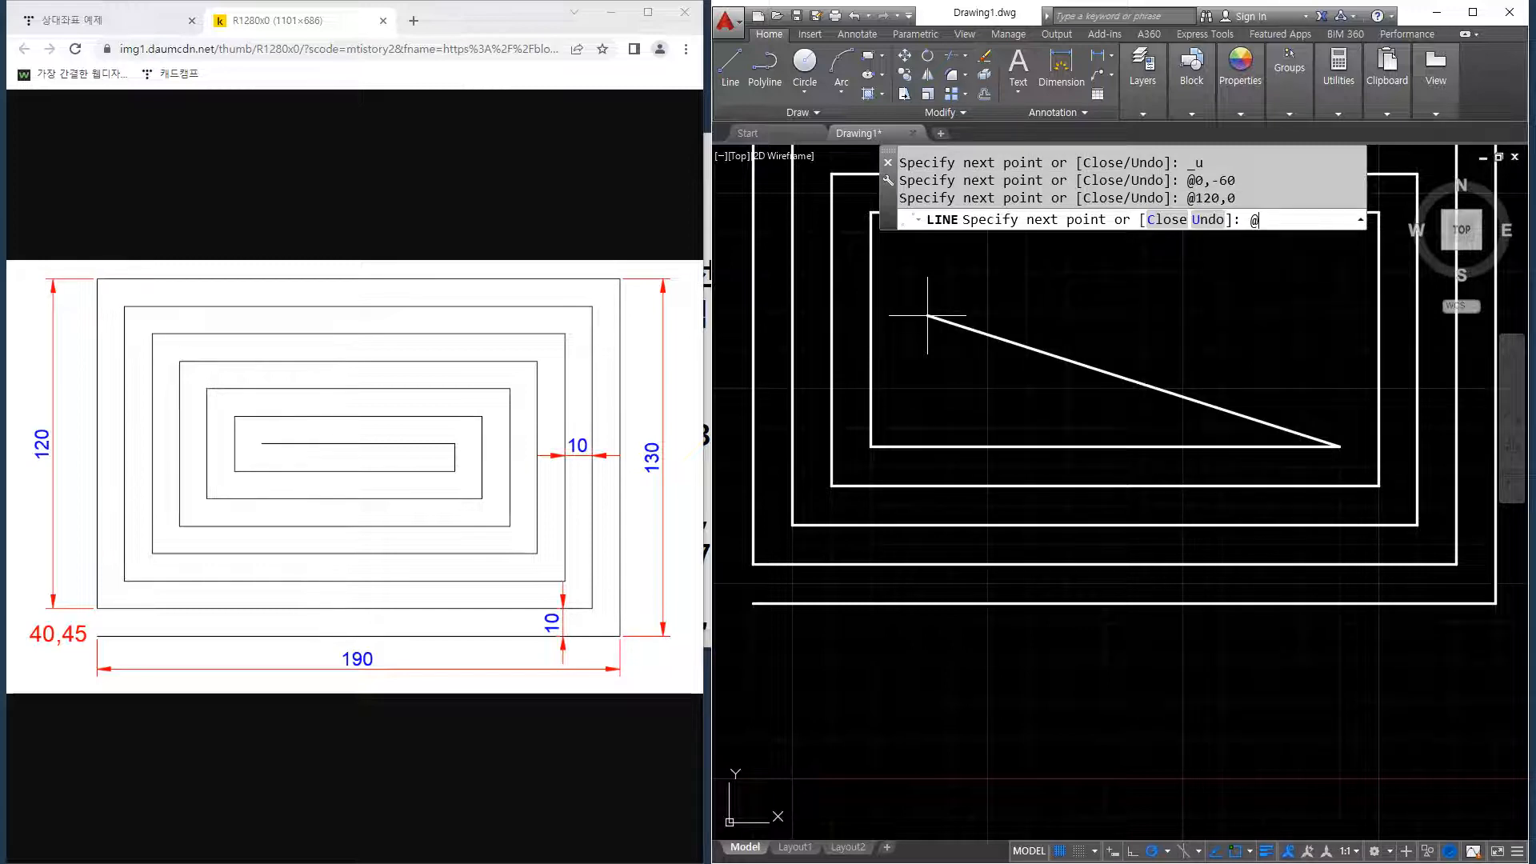
key(Return)
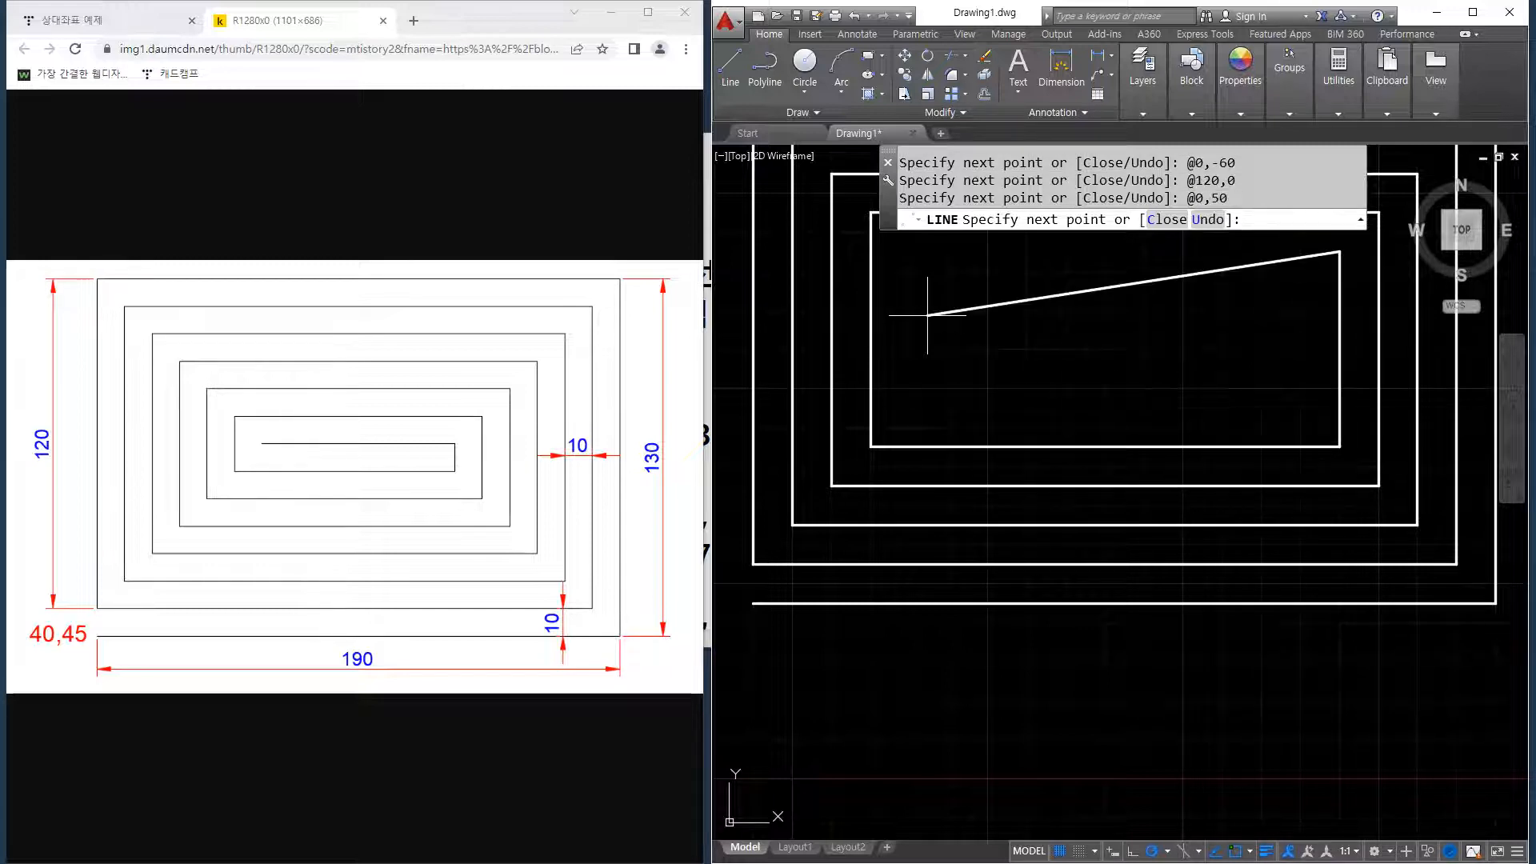
text(@-110,0)
key(Return)
text(@)
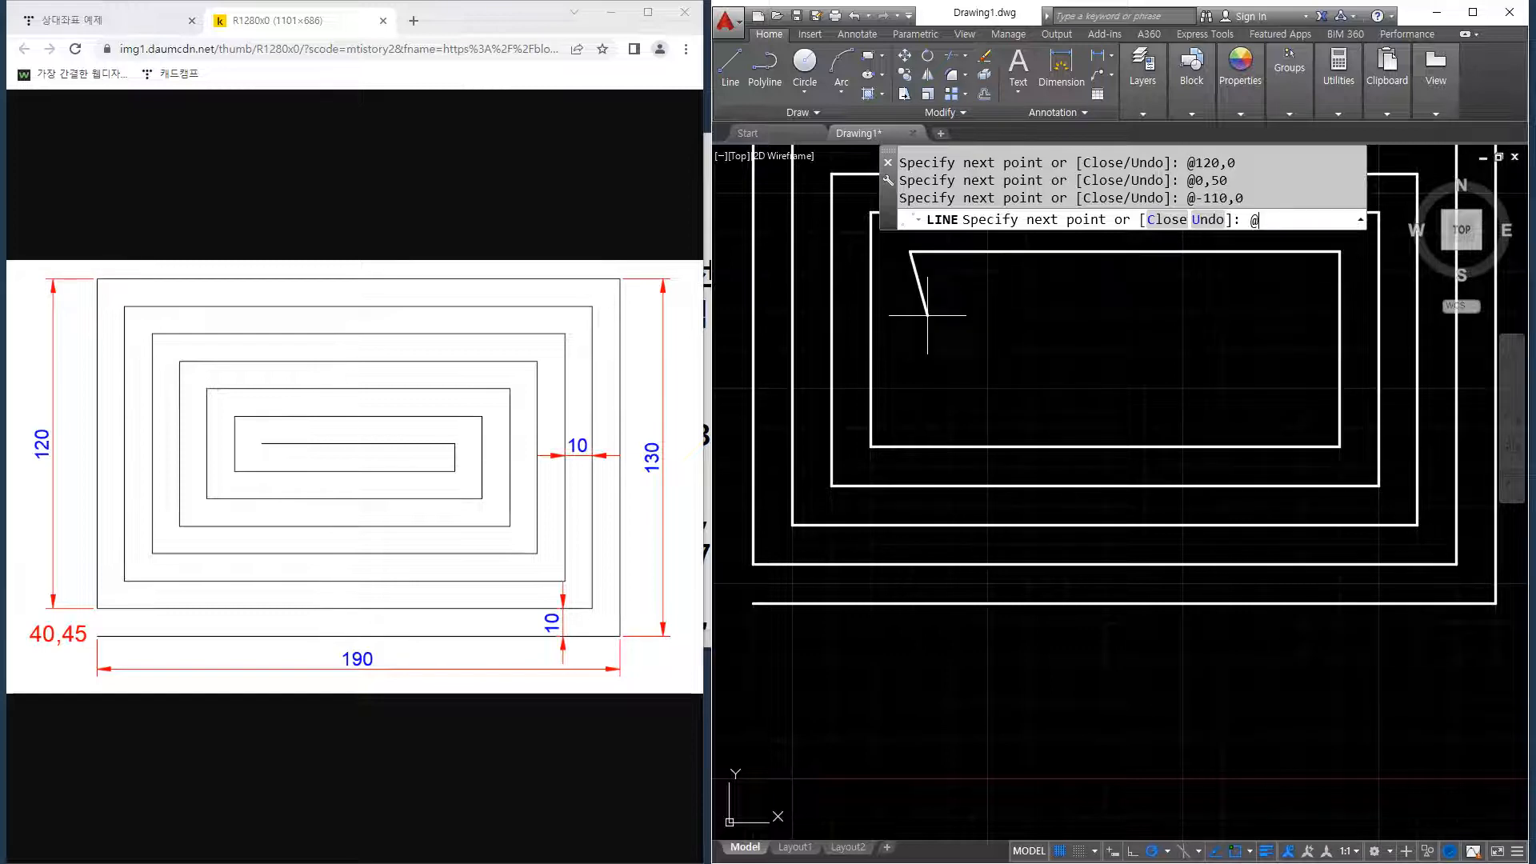
text(0,-40)
key(Return)
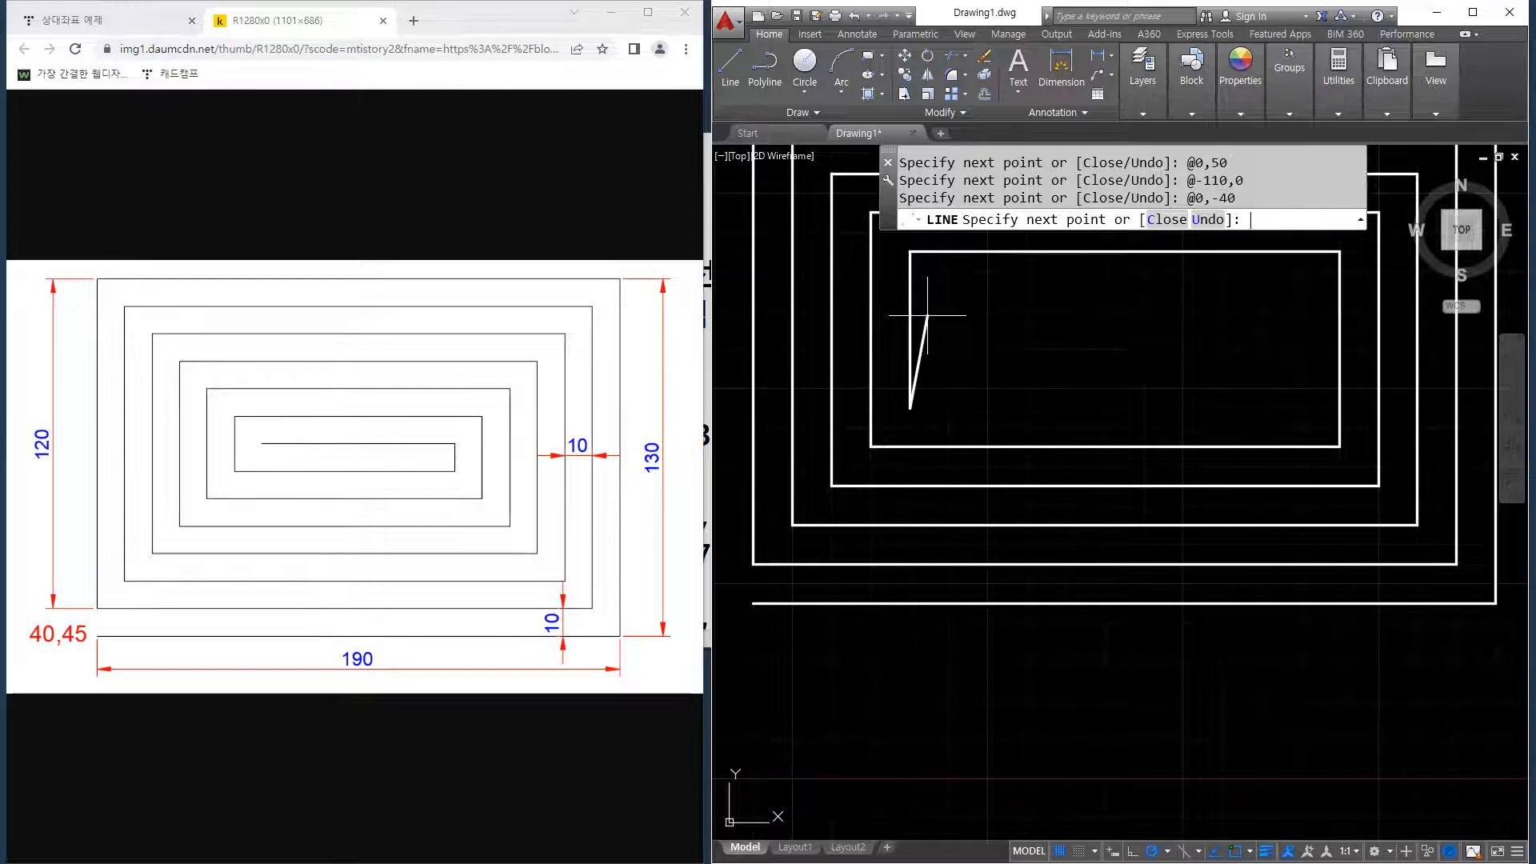
text(@100,0)
key(Return)
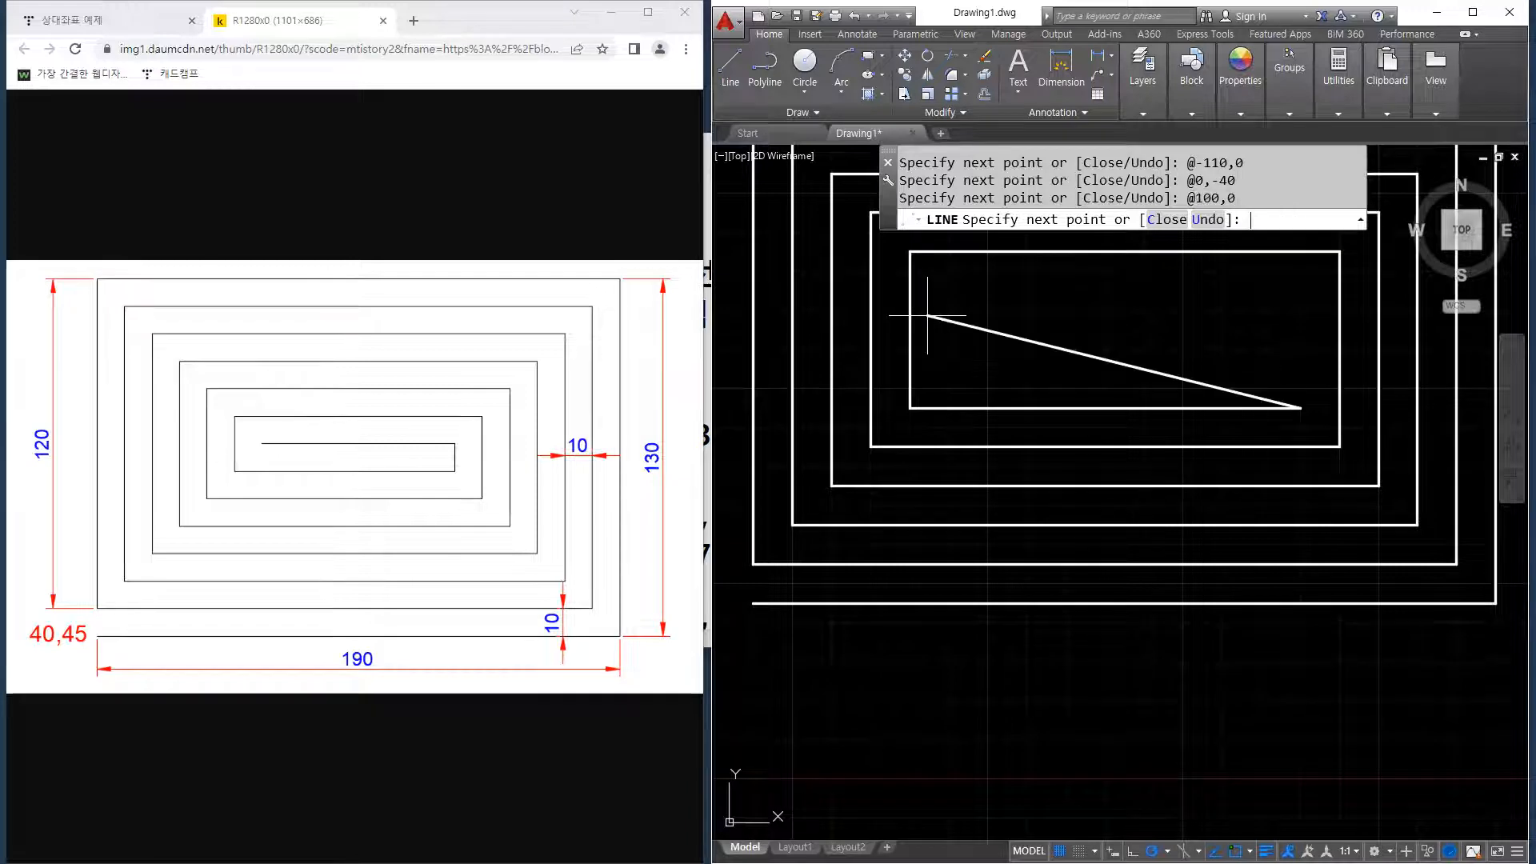
Extend the next inner turn of the spiral with segments to @0,30, @-90,0 and @0,-20.
text(@0,30)
key(Return)
text(@)
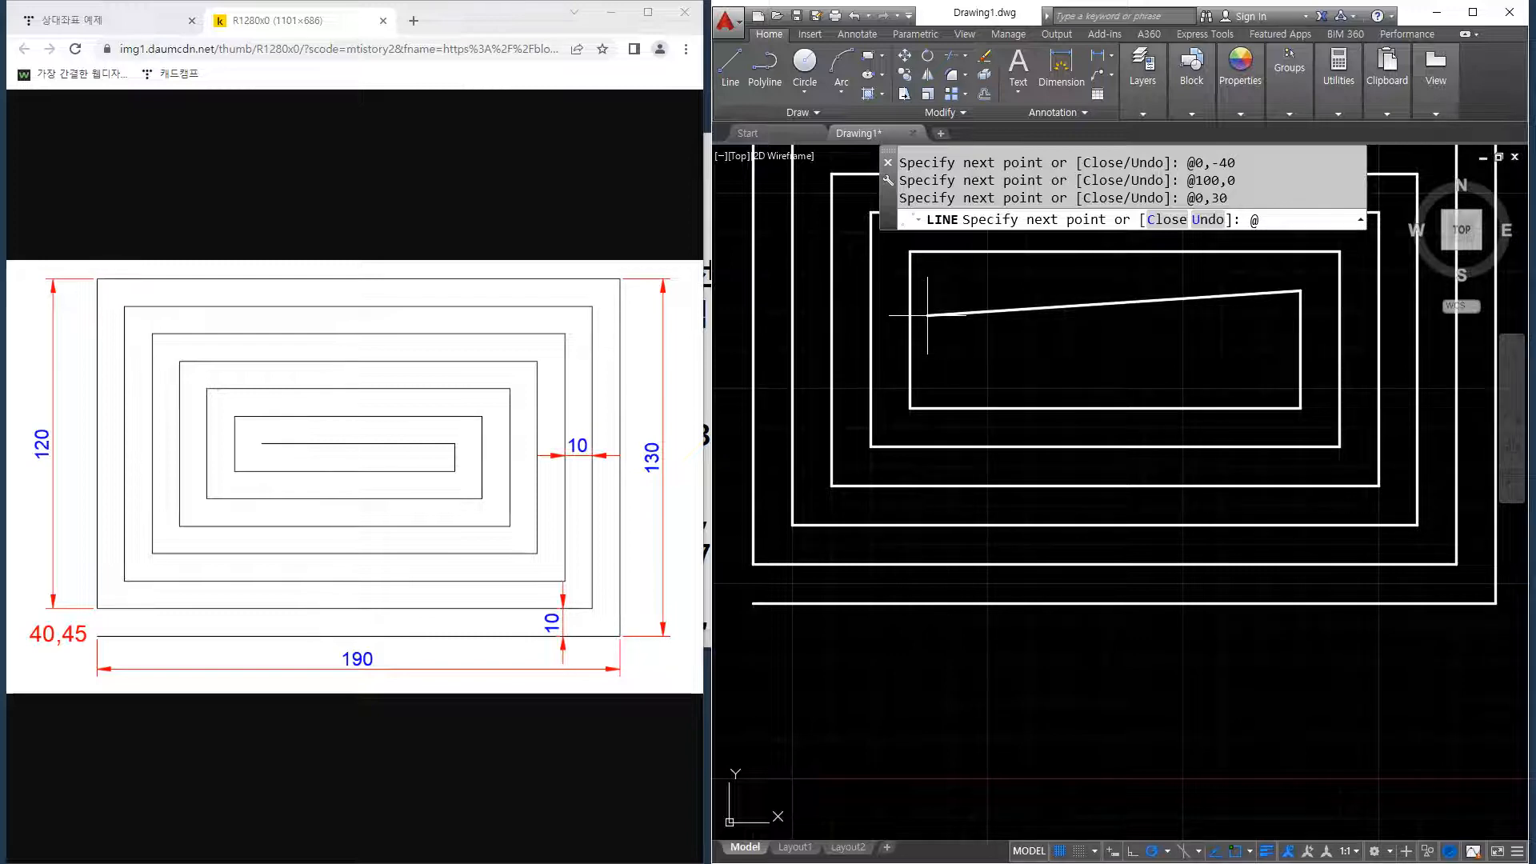
text(-90,0)
key(Return)
text(@)
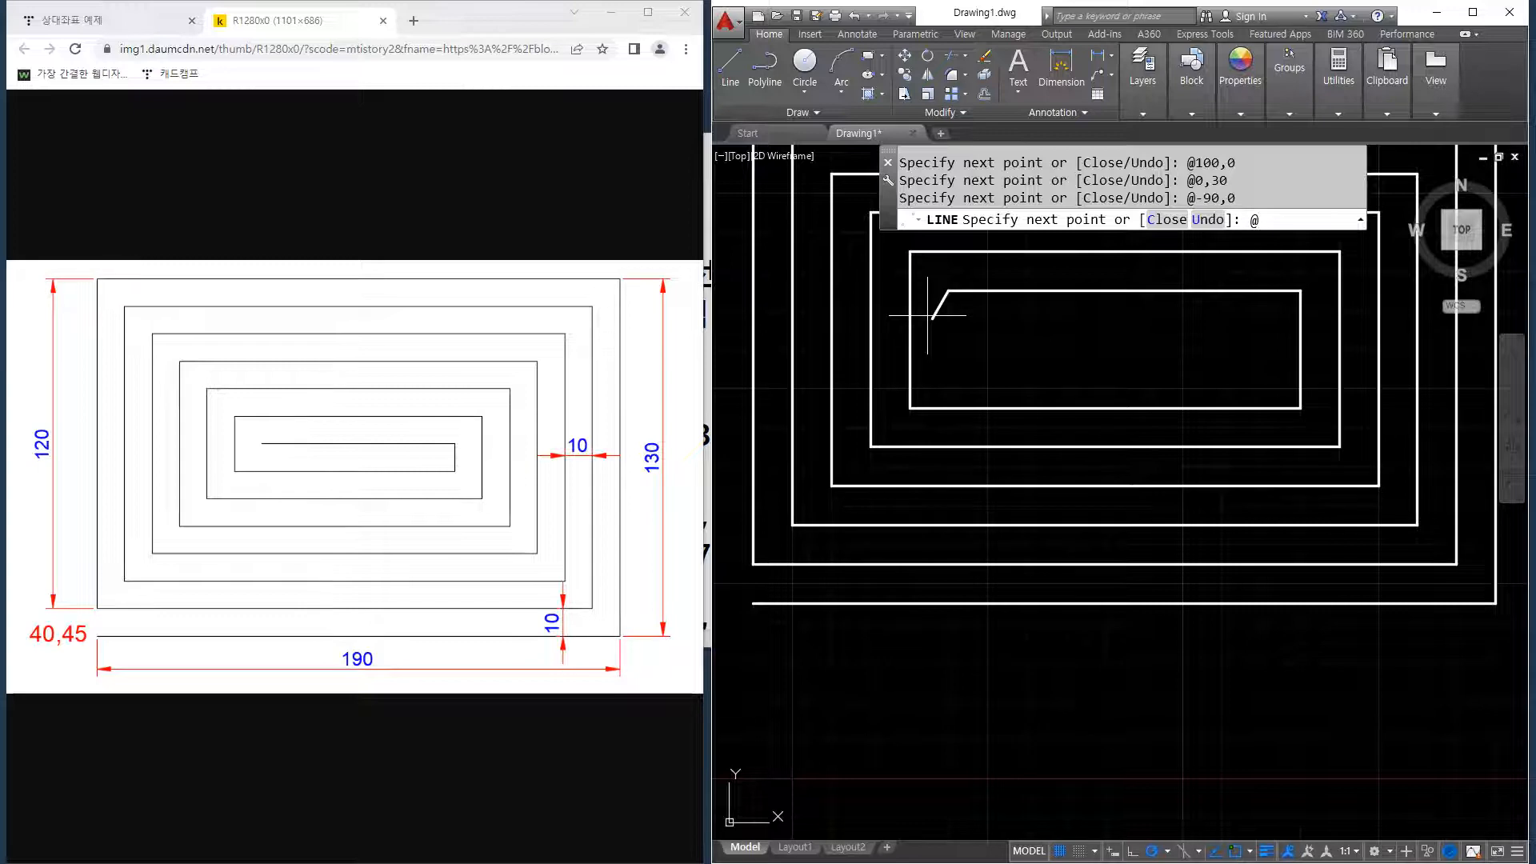
text(0,-20)
key(Return)
text(@)
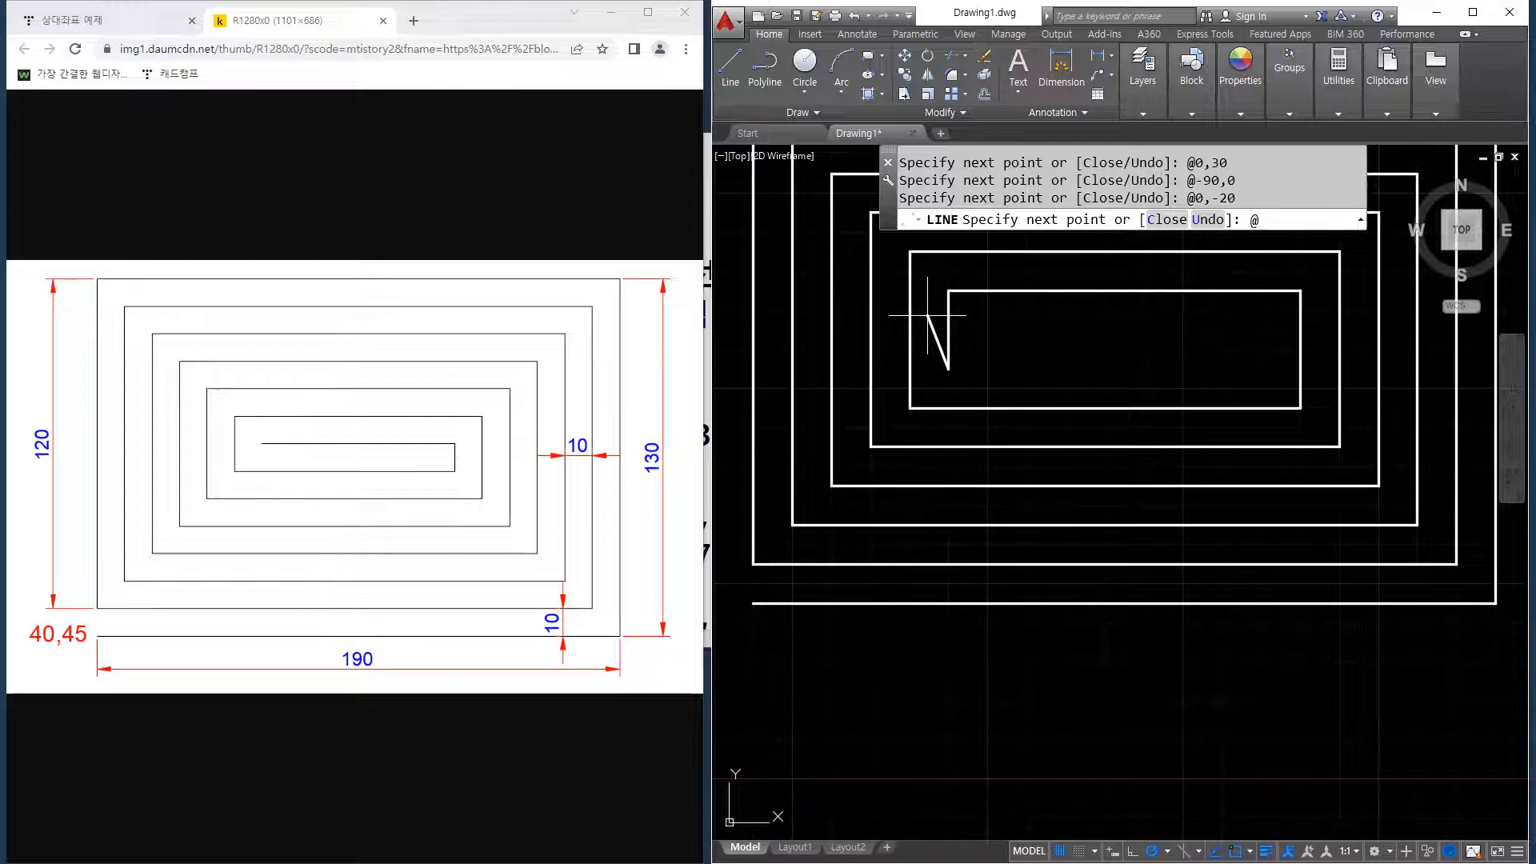
text(80,0)
key(Return)
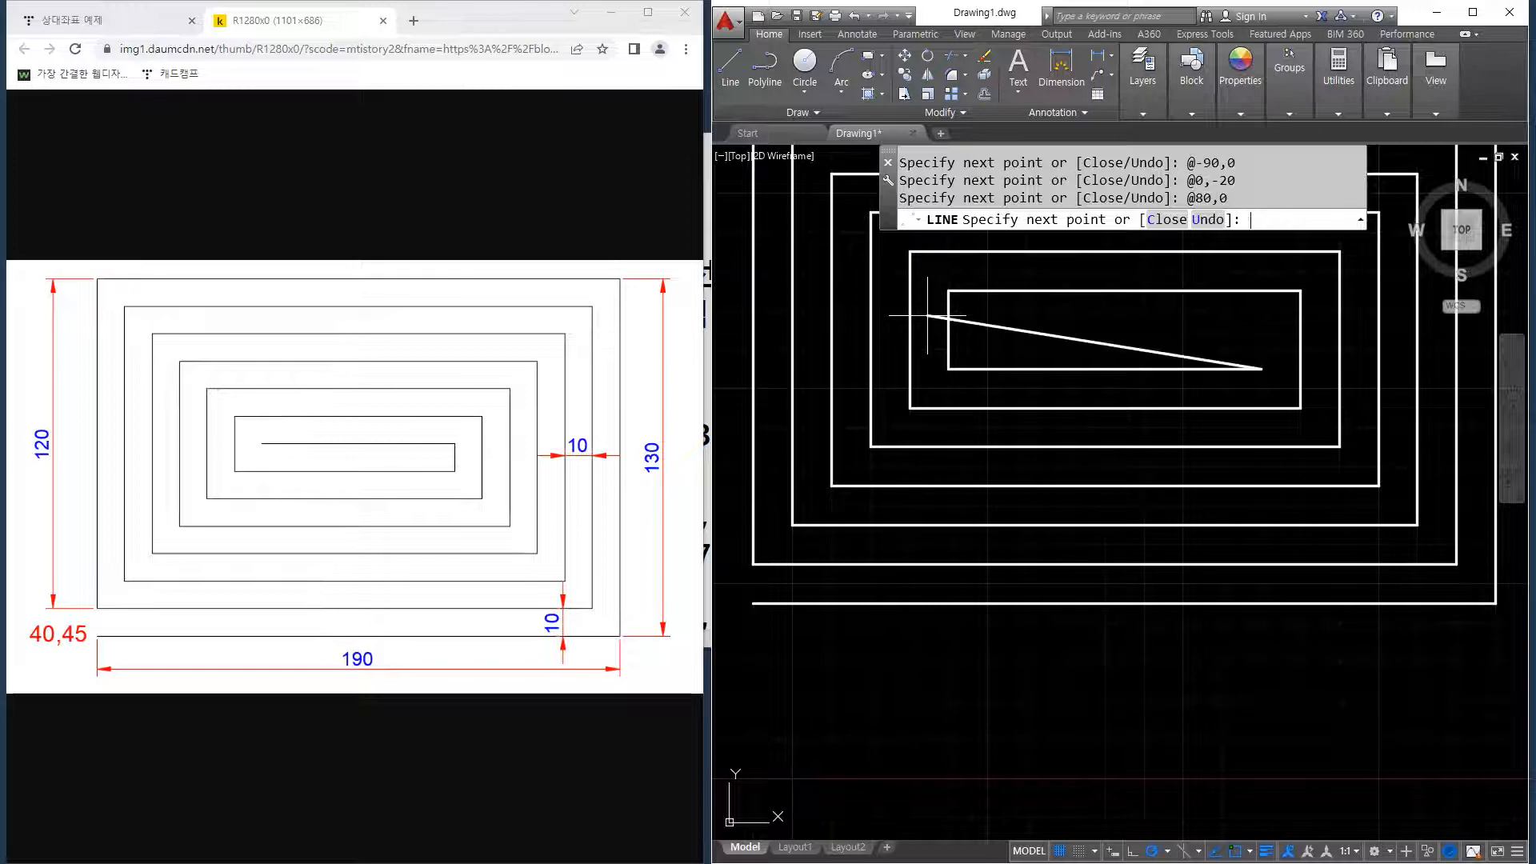
text(@0,10)
key(Return)
text(@-70,0)
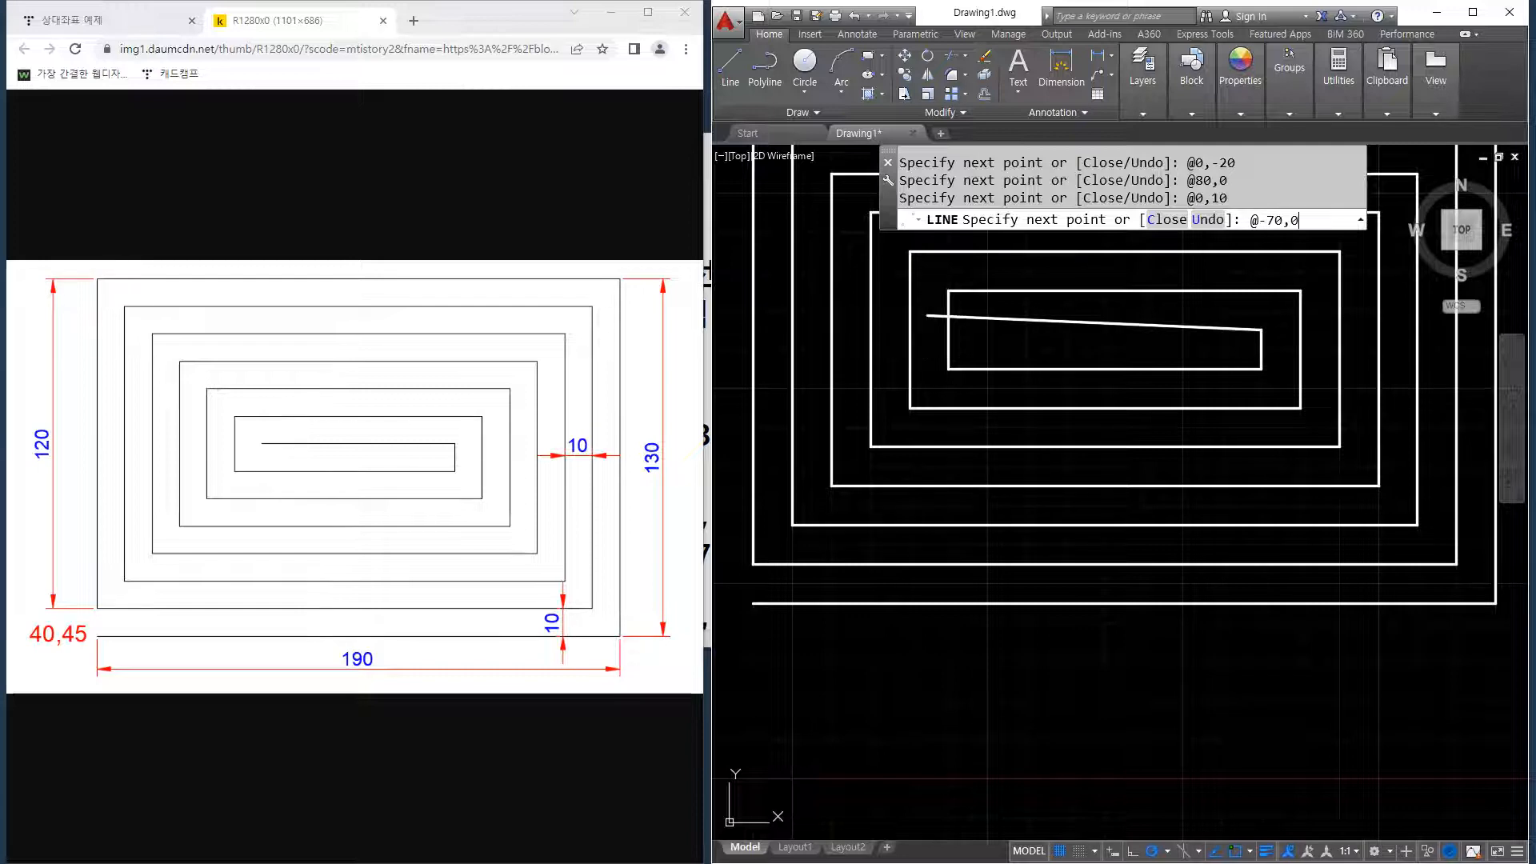
key(Return)
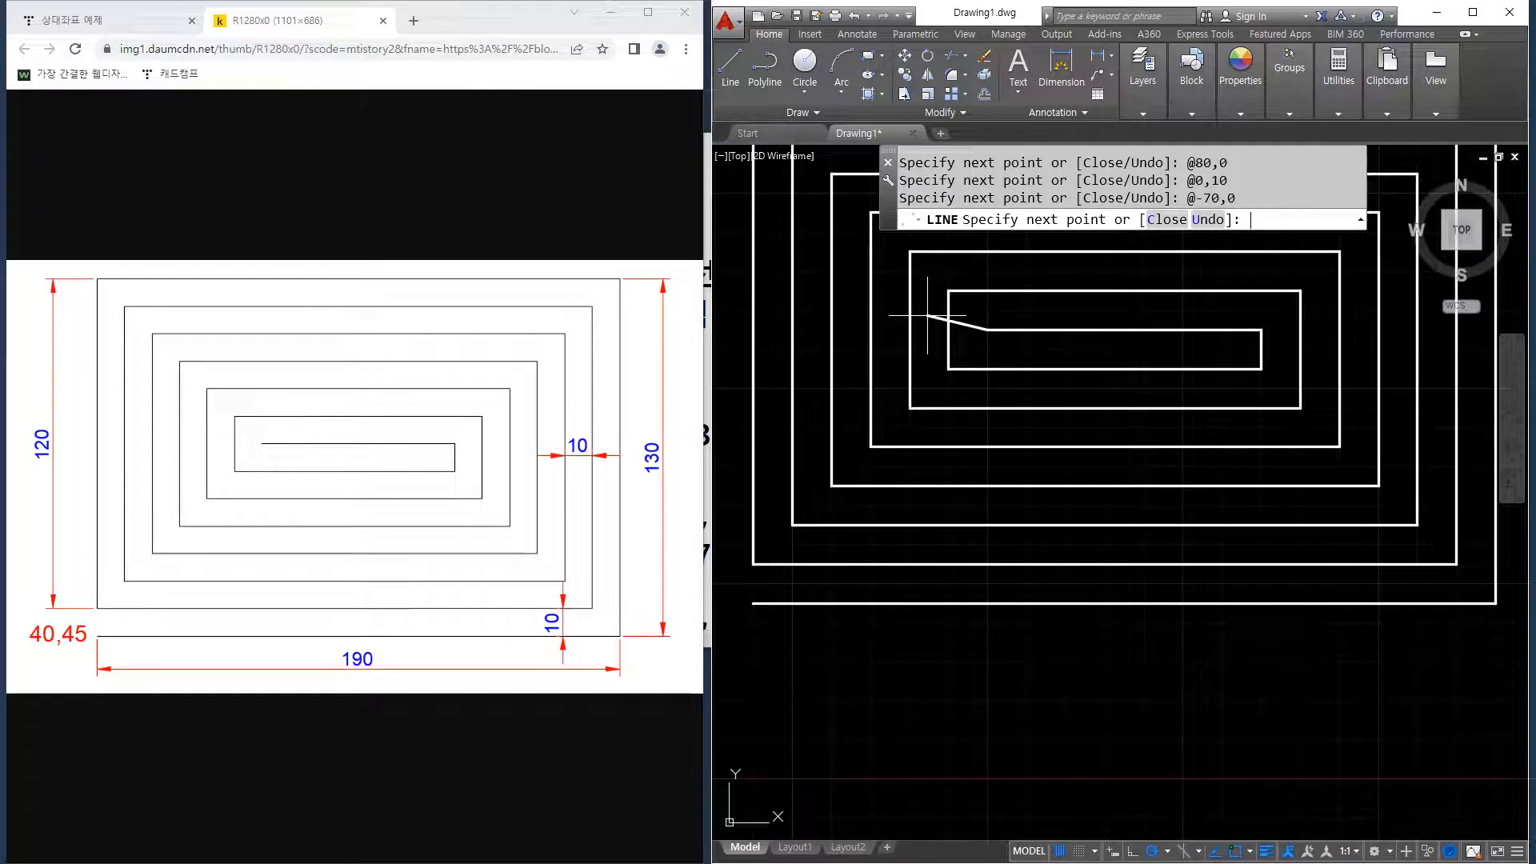
key(Return)
scroll(854, 392, down, 3)
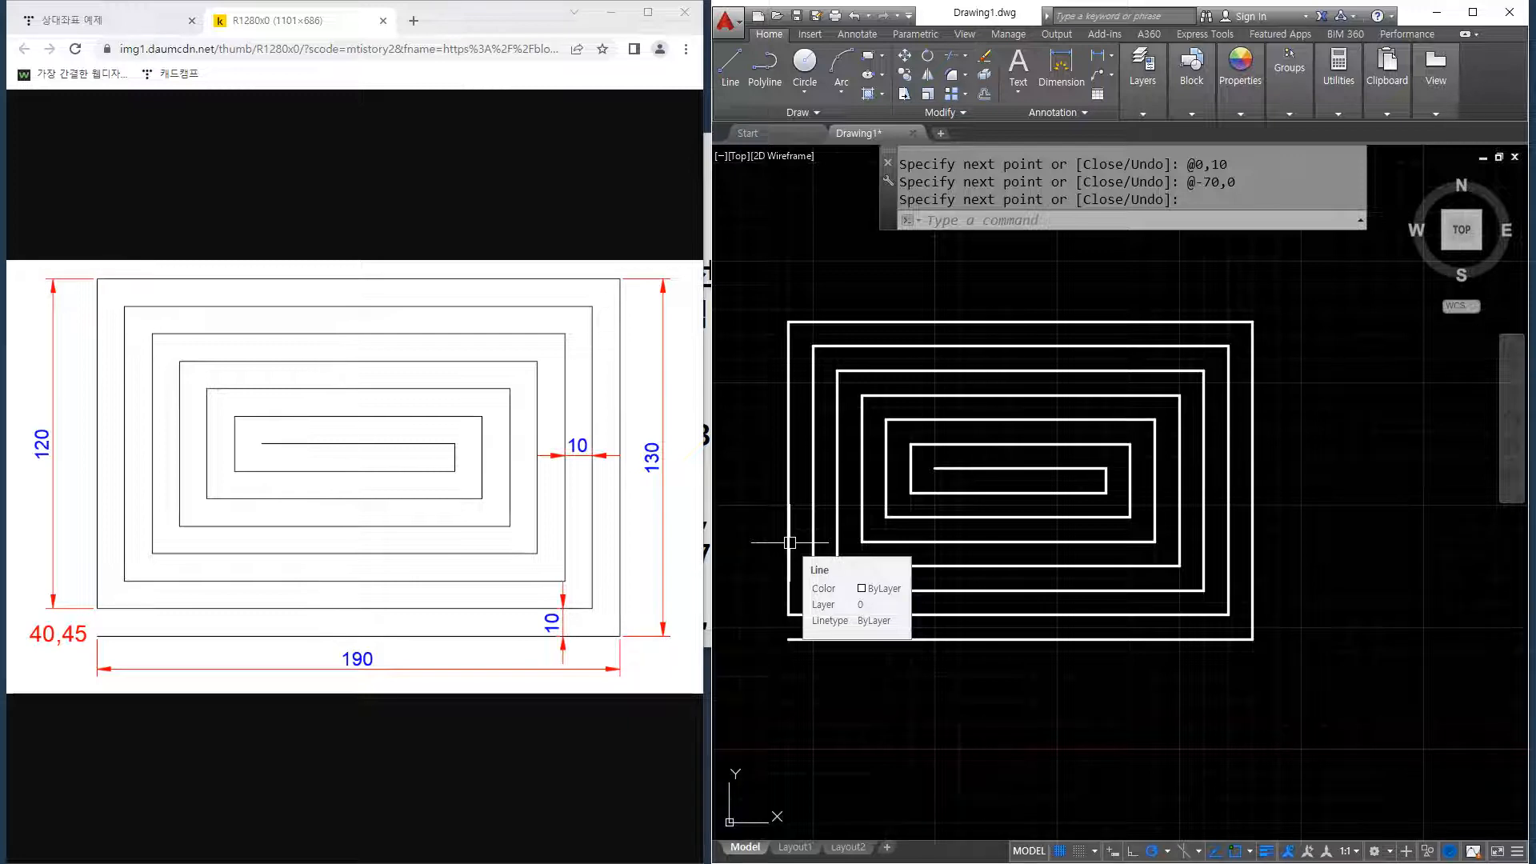
Review the relative coordinates entered for the spiral in the command history.
key(F2)
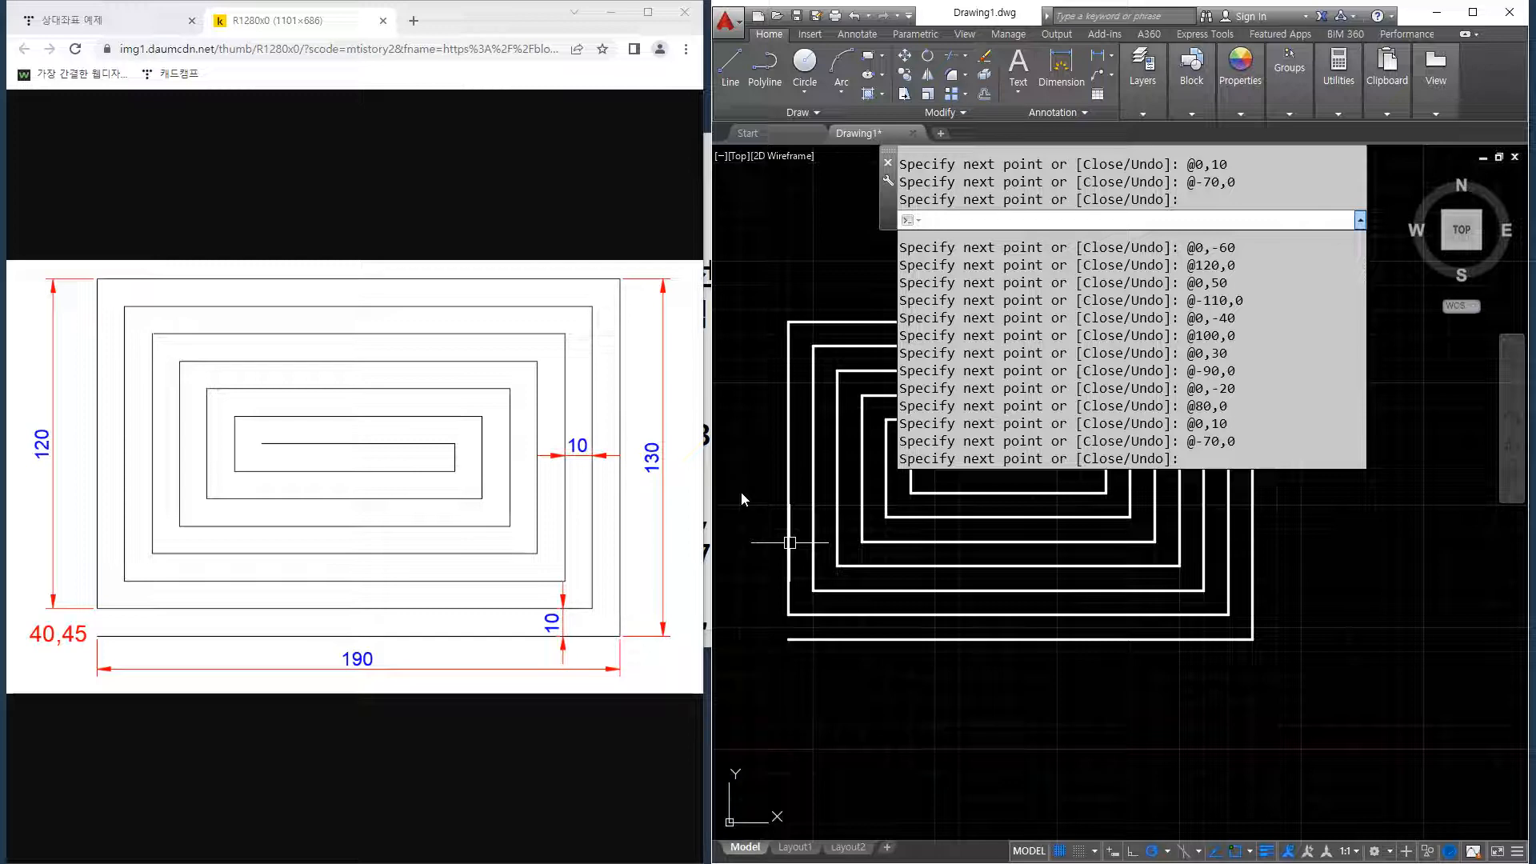
key(Escape)
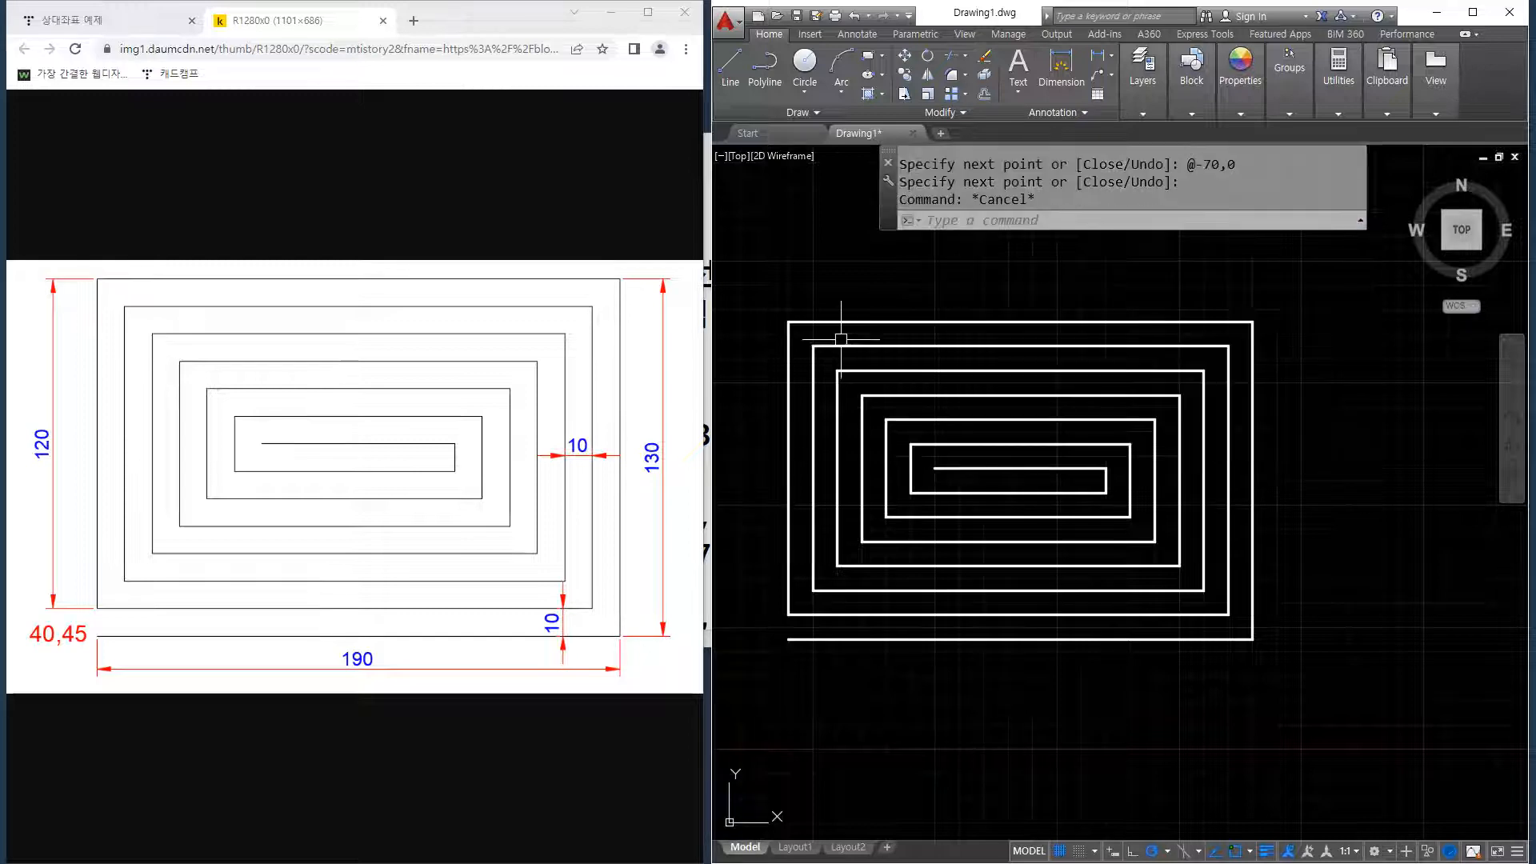
scroll(1130, 170, up, 3)
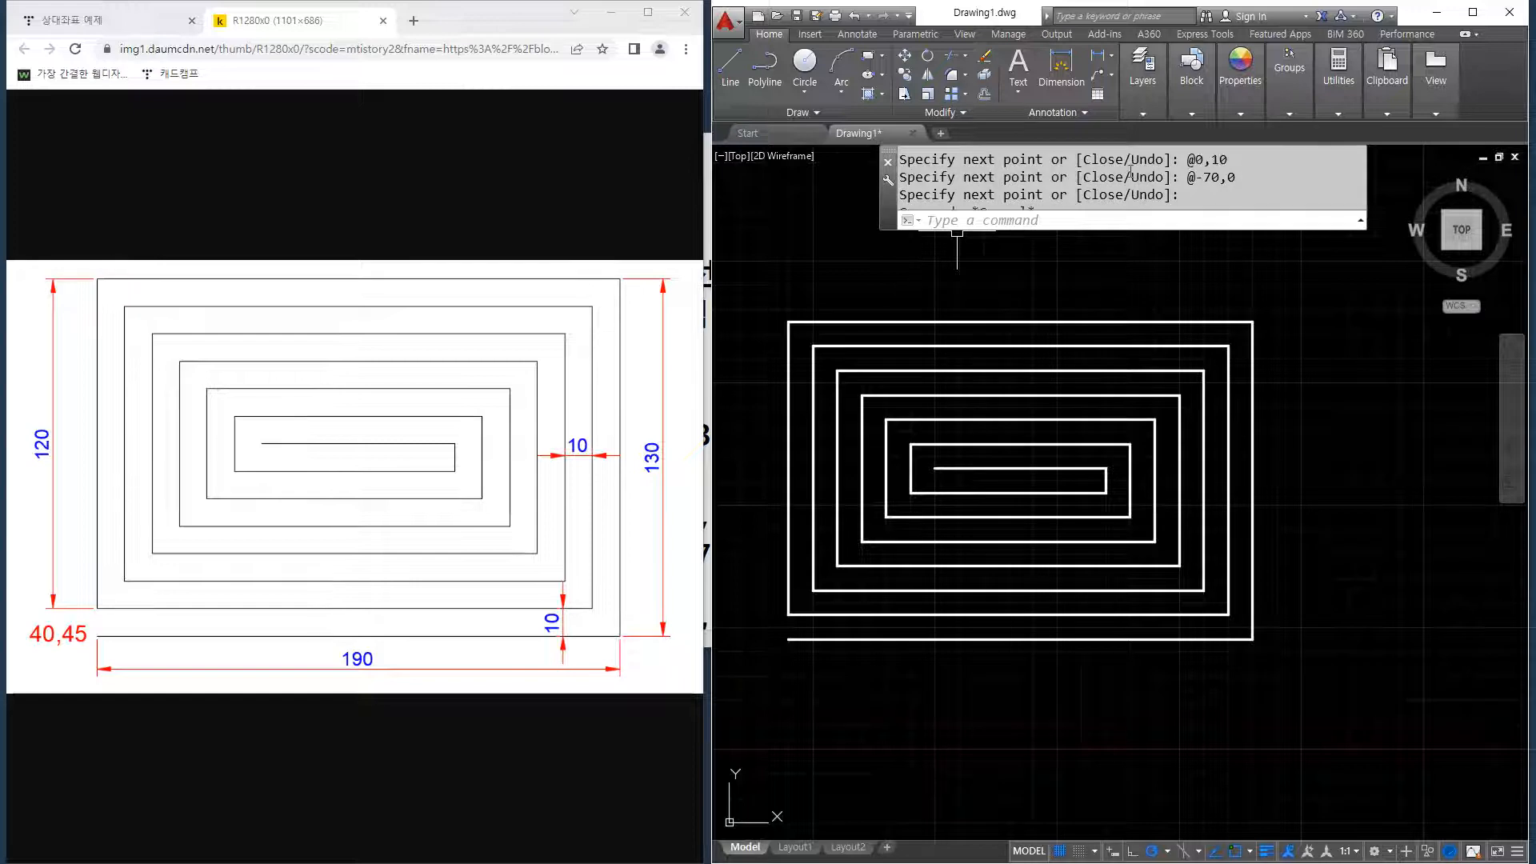
scroll(1130, 174, down, 2)
scroll(1131, 172, up, 2)
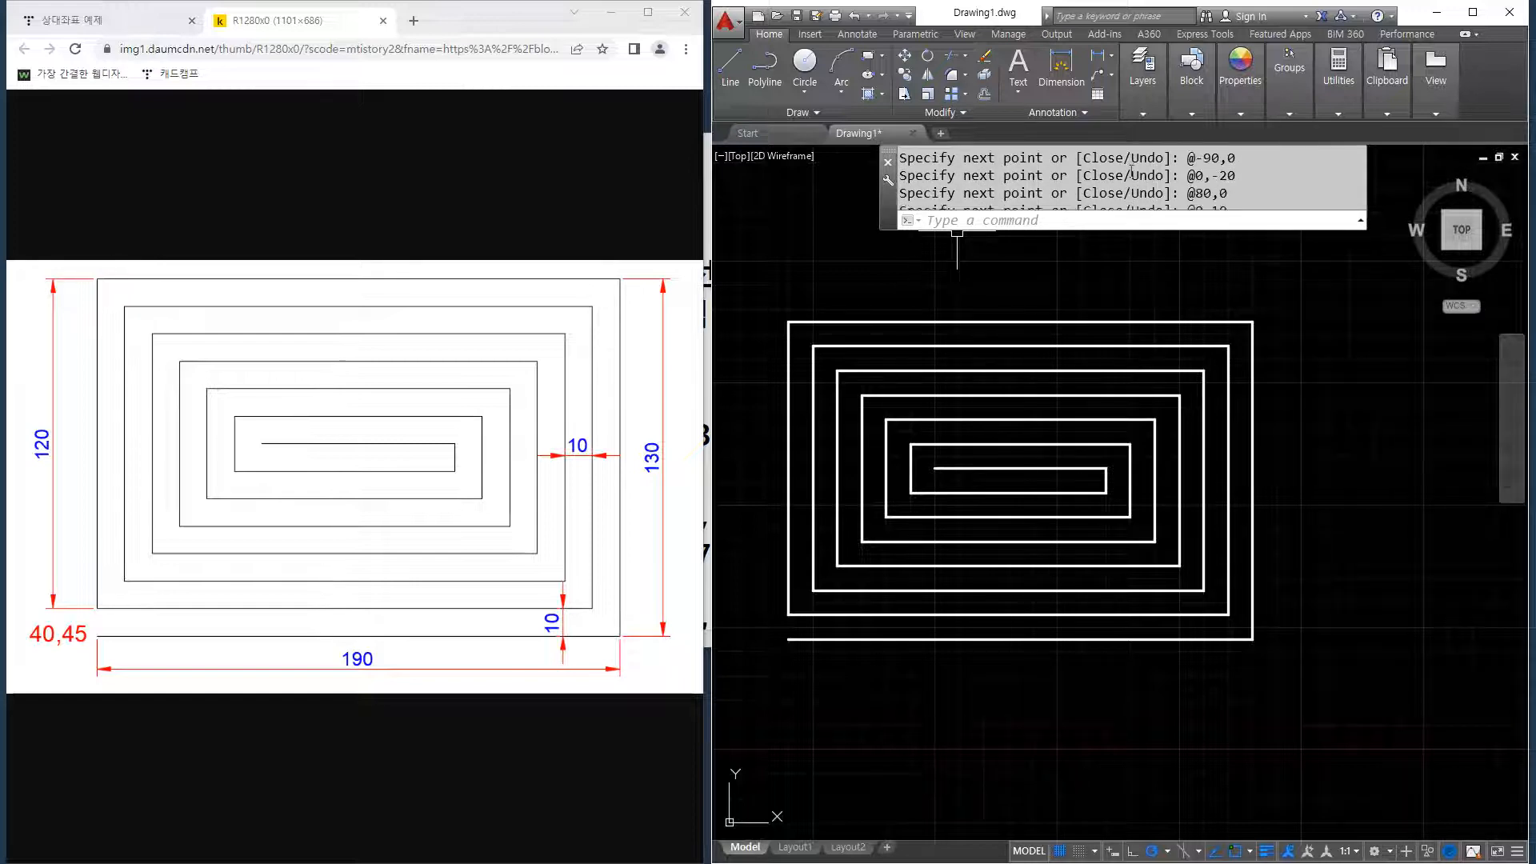
scroll(1130, 172, down, 2)
scroll(1131, 172, up, 2)
scroll(1131, 172, down, 3)
scroll(1131, 172, up, 2)
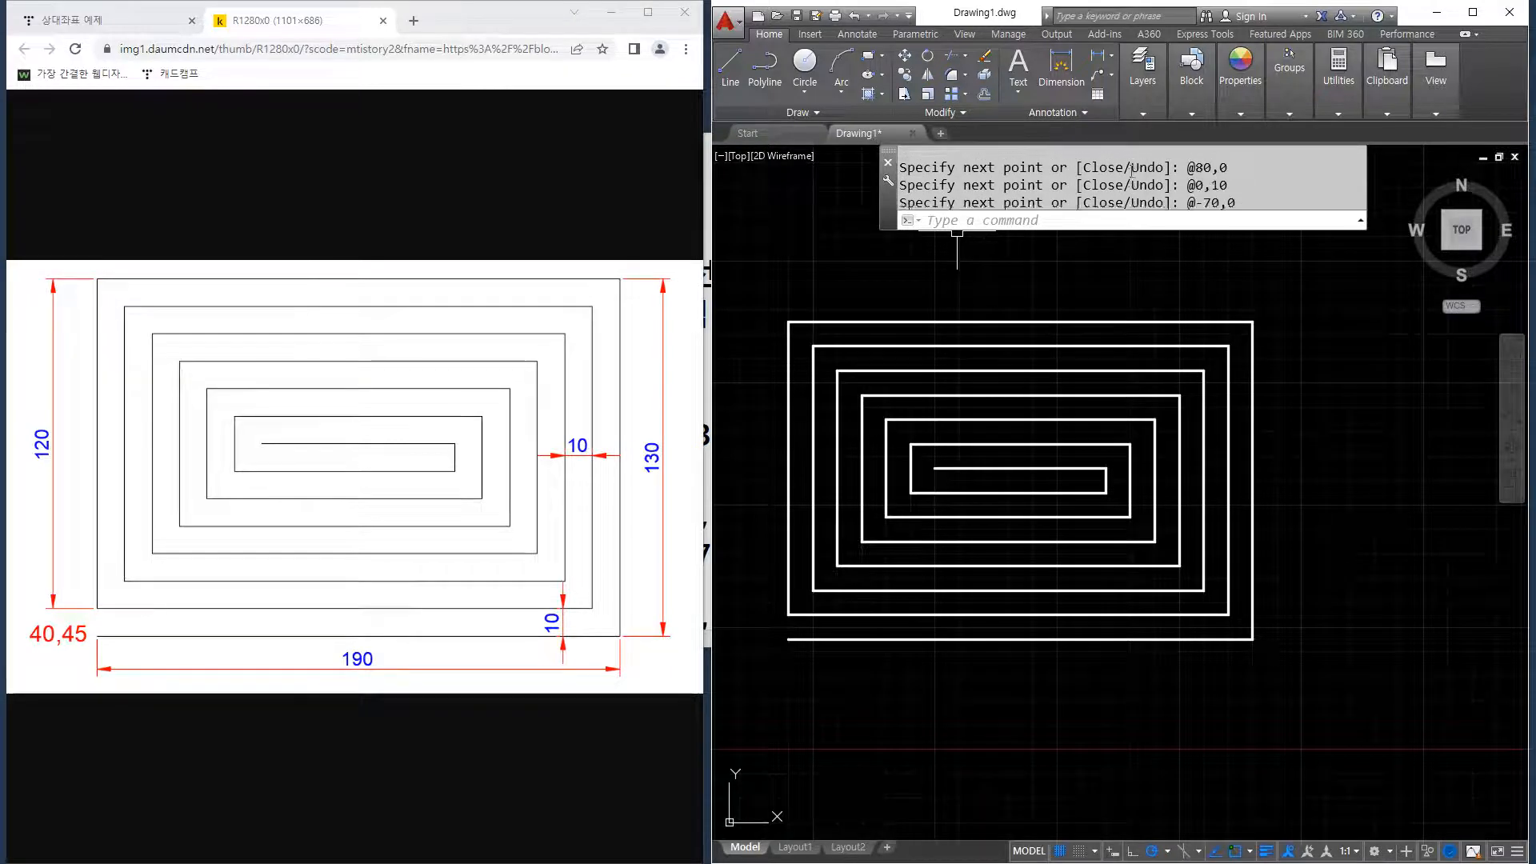
scroll(1130, 172, down, 2)
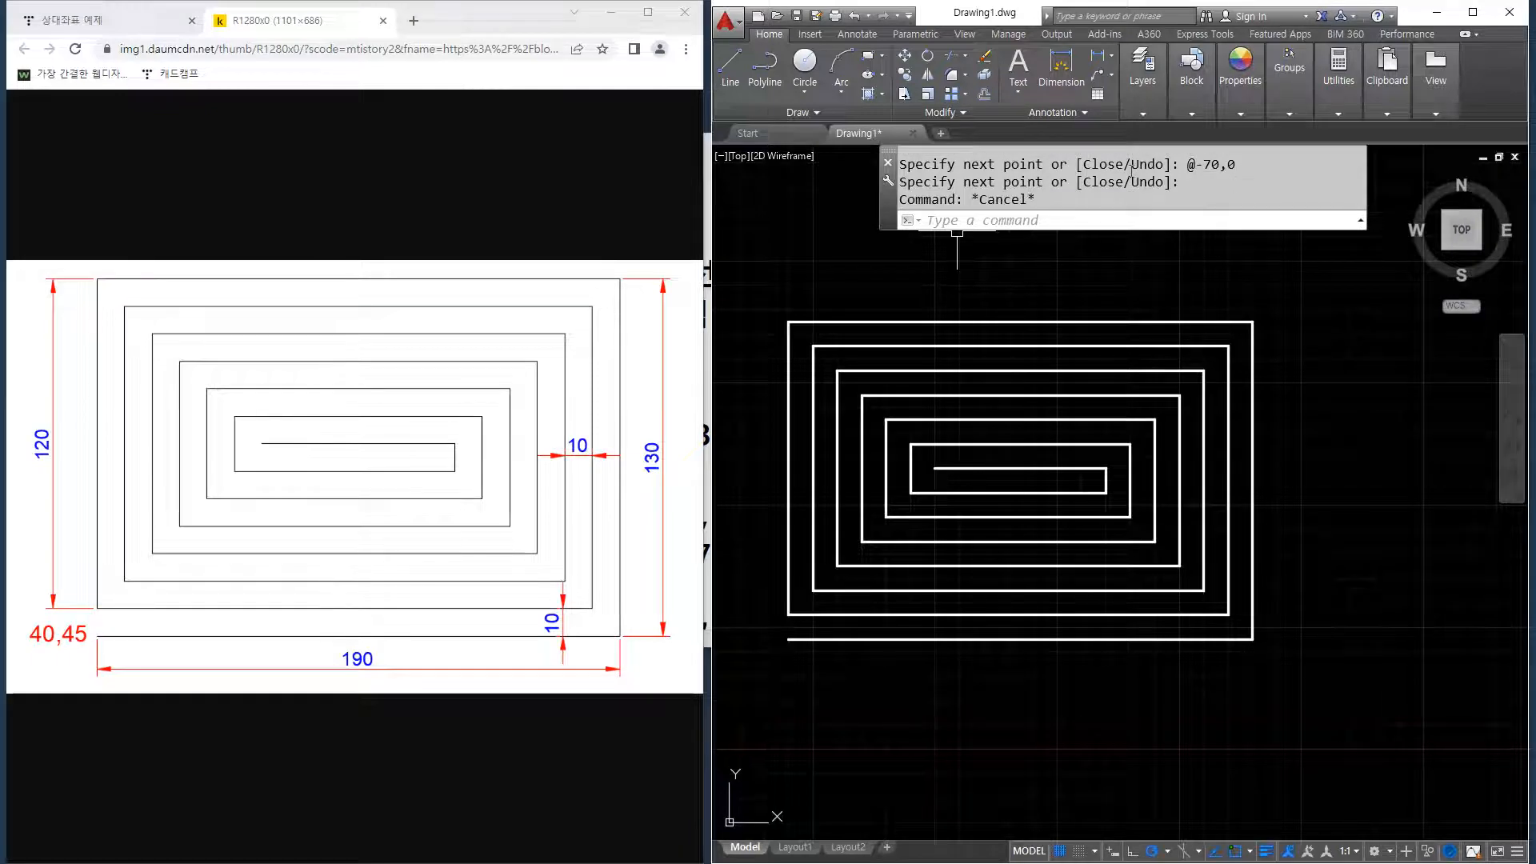
Turn object snap off and briefly expand the full command history.
key(F3)
key(F2)
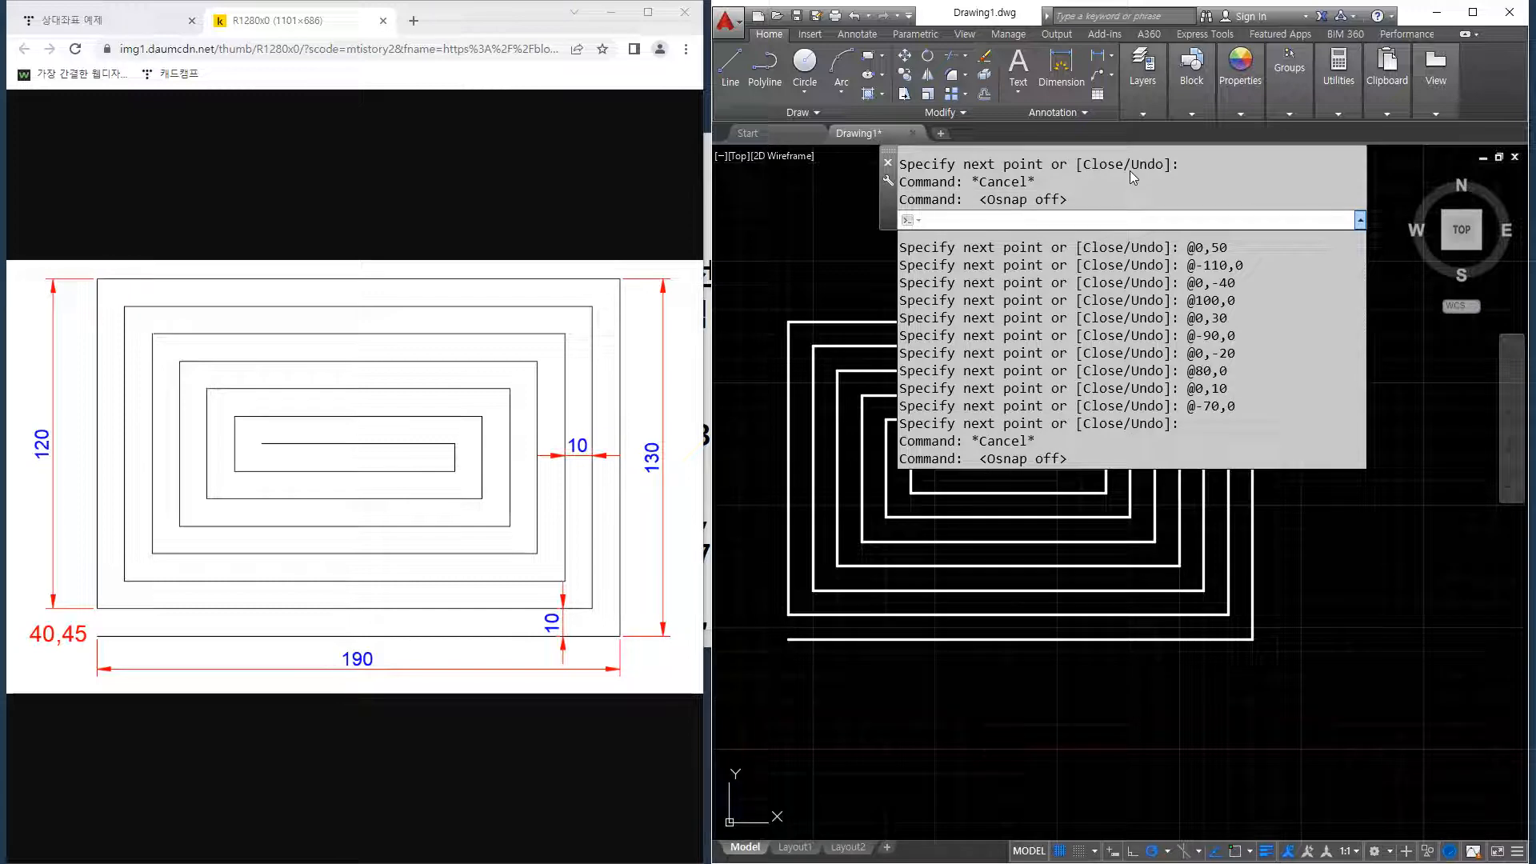
key(F2)
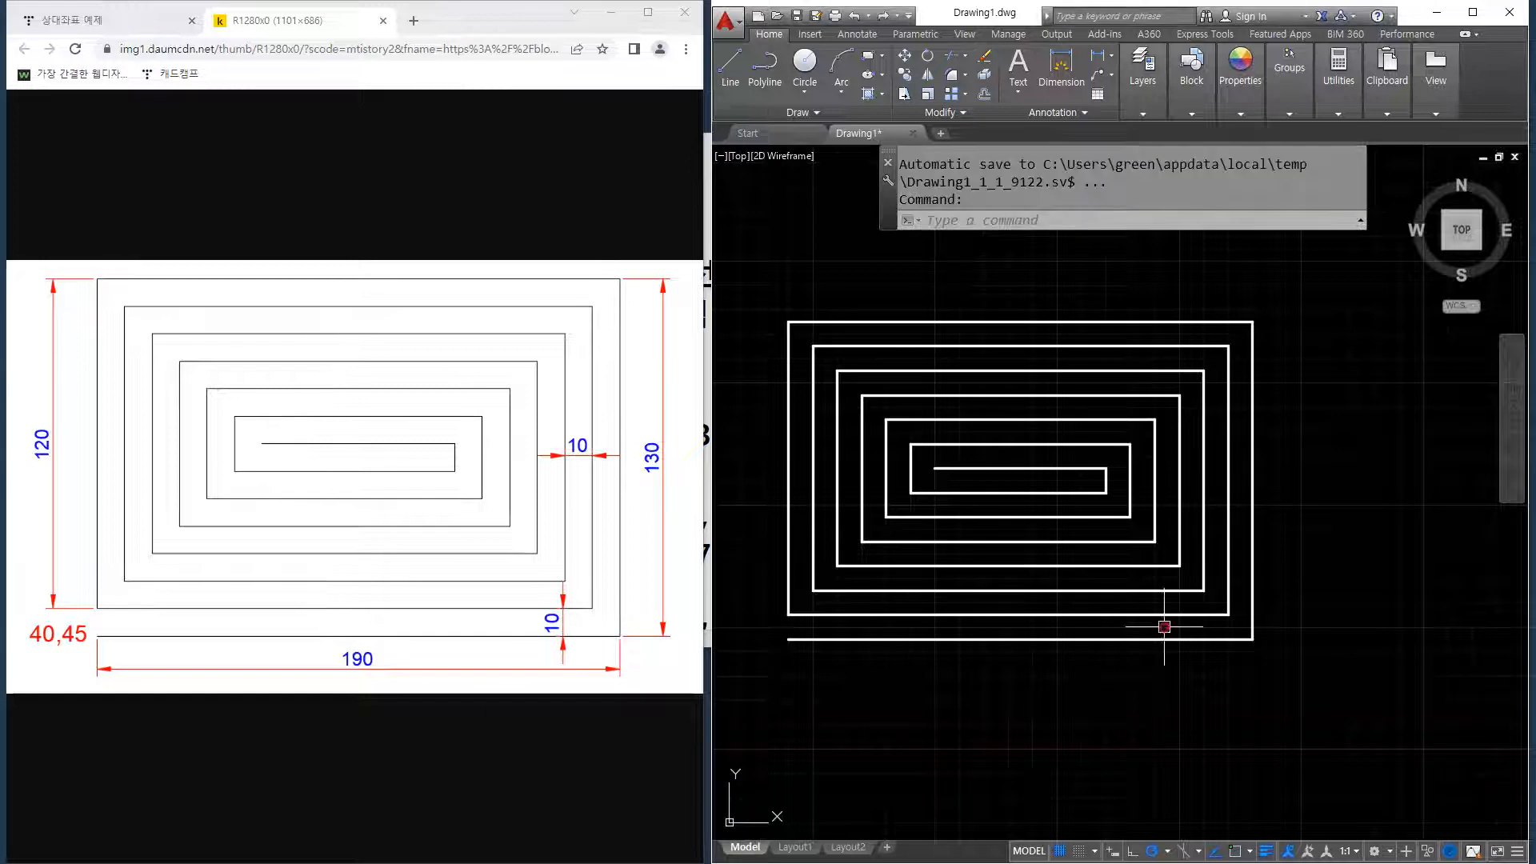
Erase all the line segments of the finished spiral.
click(1289, 674)
click(776, 309)
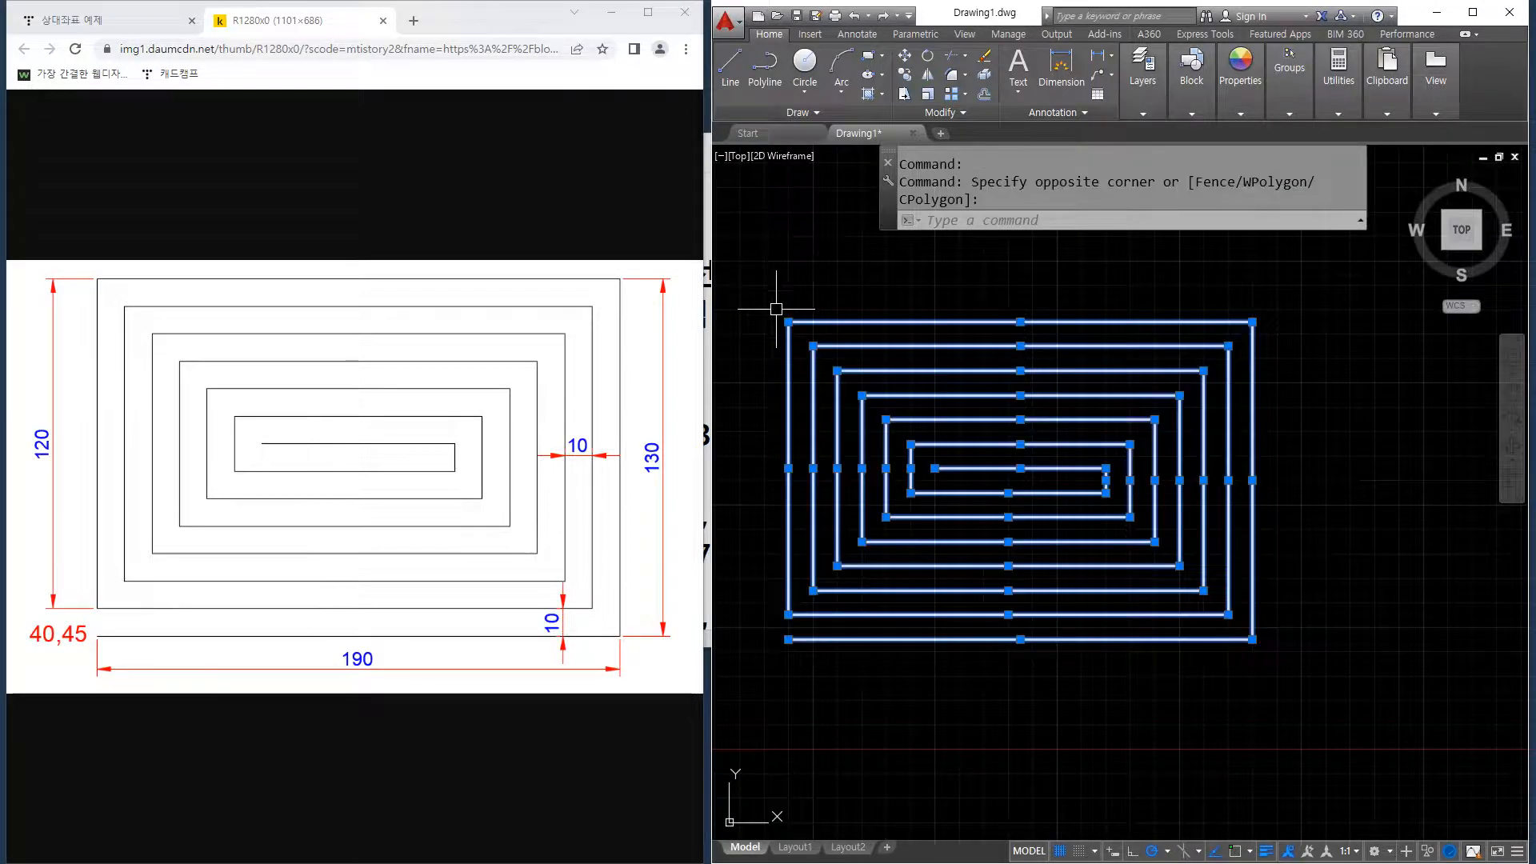
key(Delete)
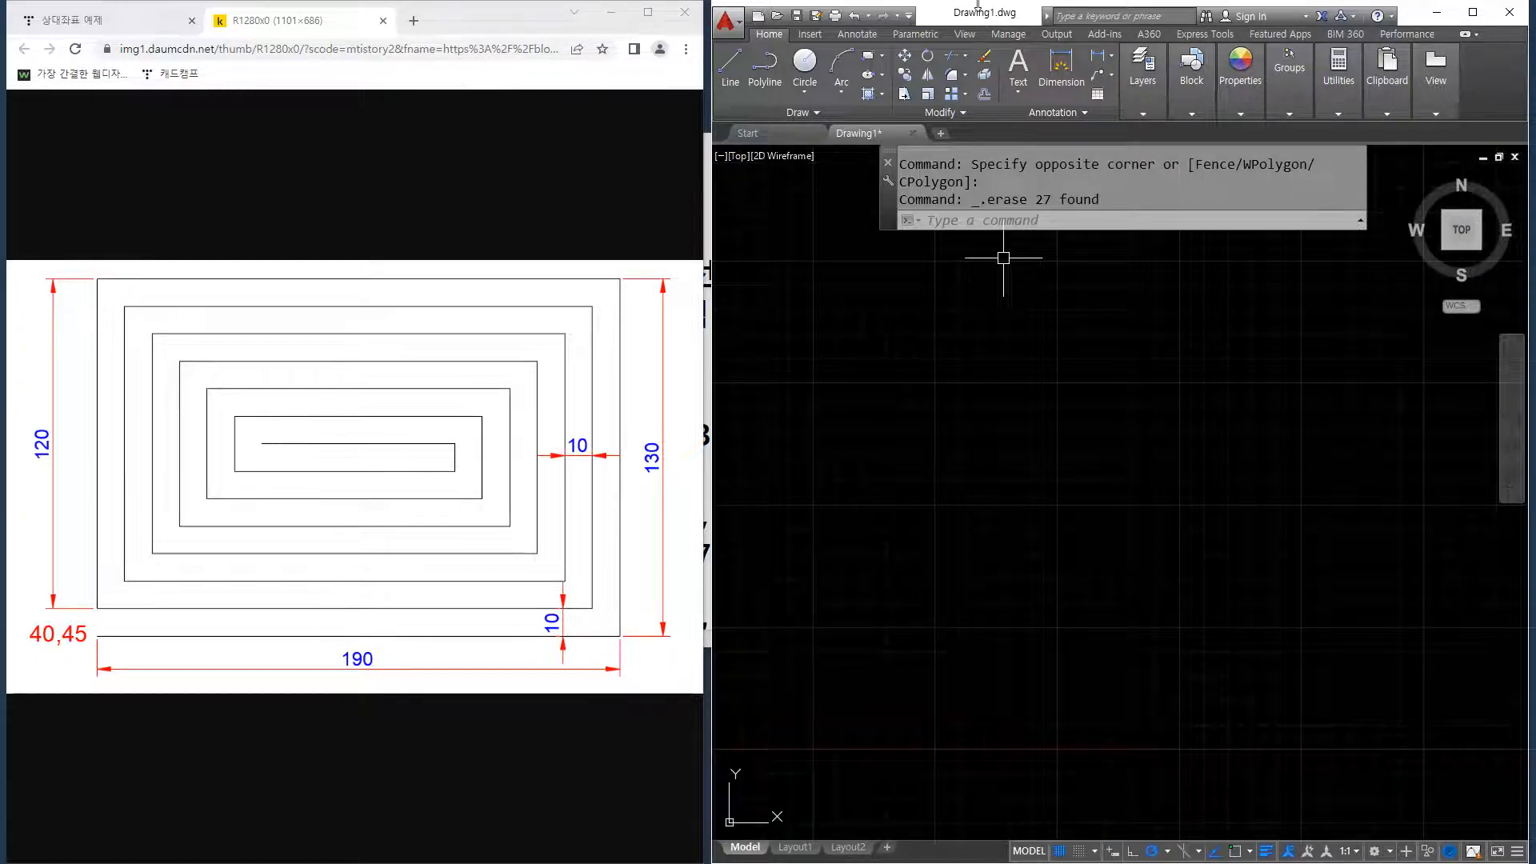
Move the CAD window slightly down and reposition the small floating black window.
drag(976, 4, 975, 40)
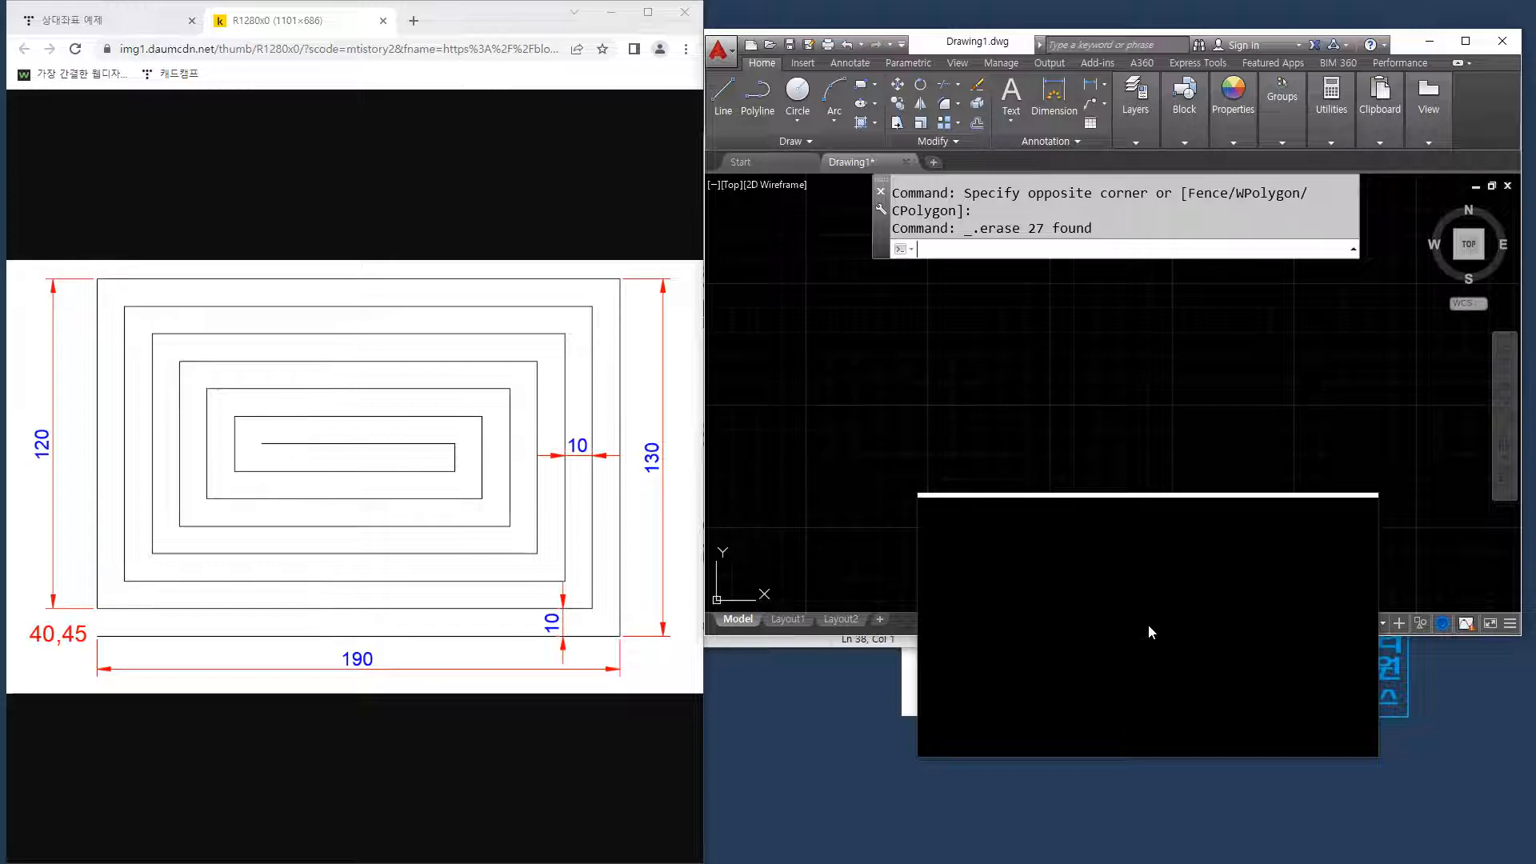
drag(1149, 625, 1155, 446)
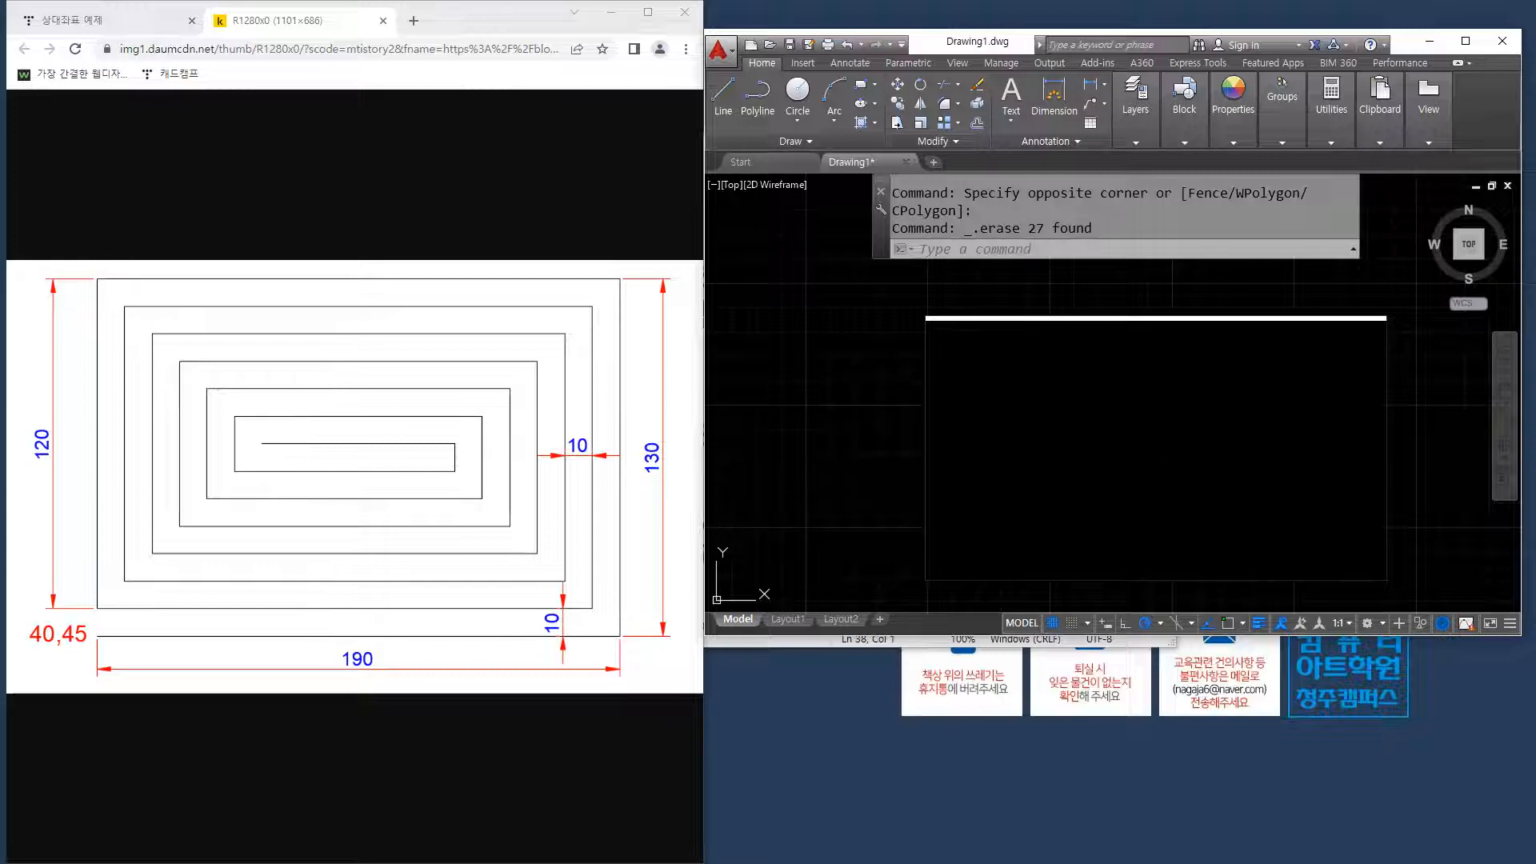
drag(1156, 319, 1291, 287)
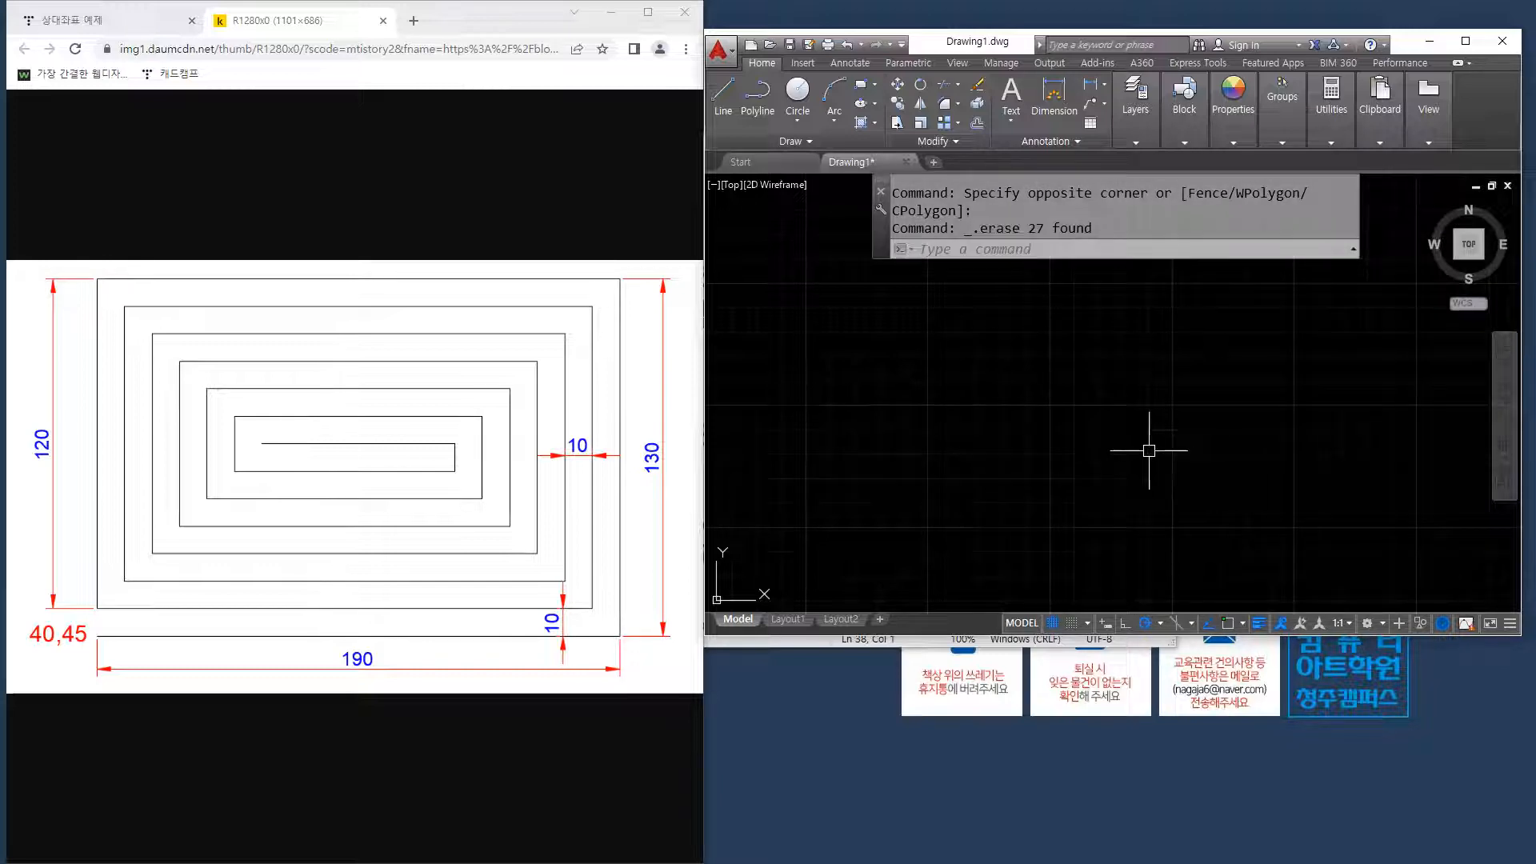
Start a line at a free point in the empty drawing and switch polar tracking off and on again.
text(l)
key(Return)
click(903, 412)
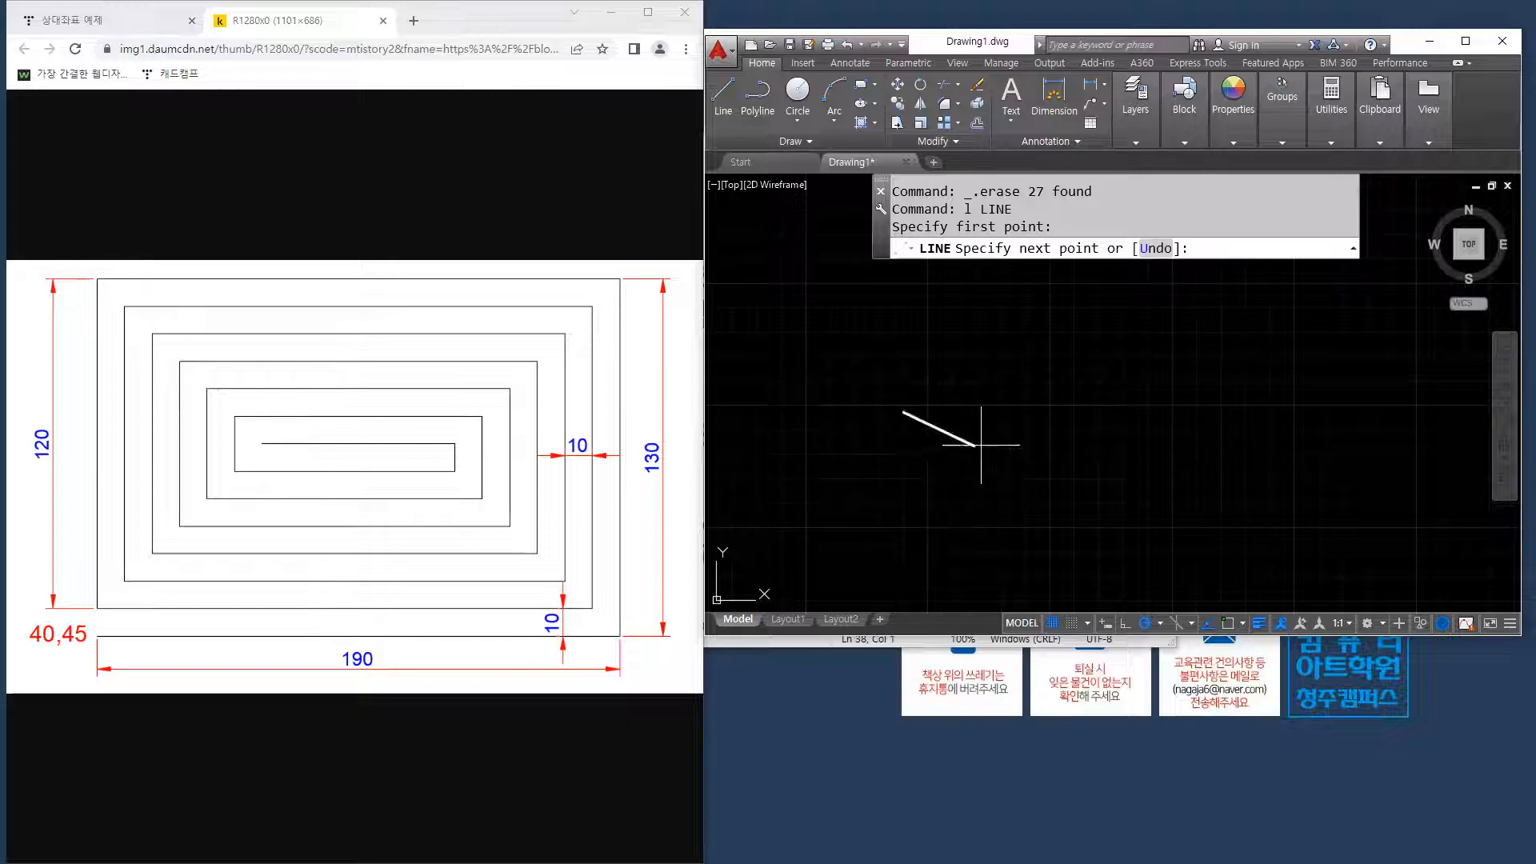
click(1145, 624)
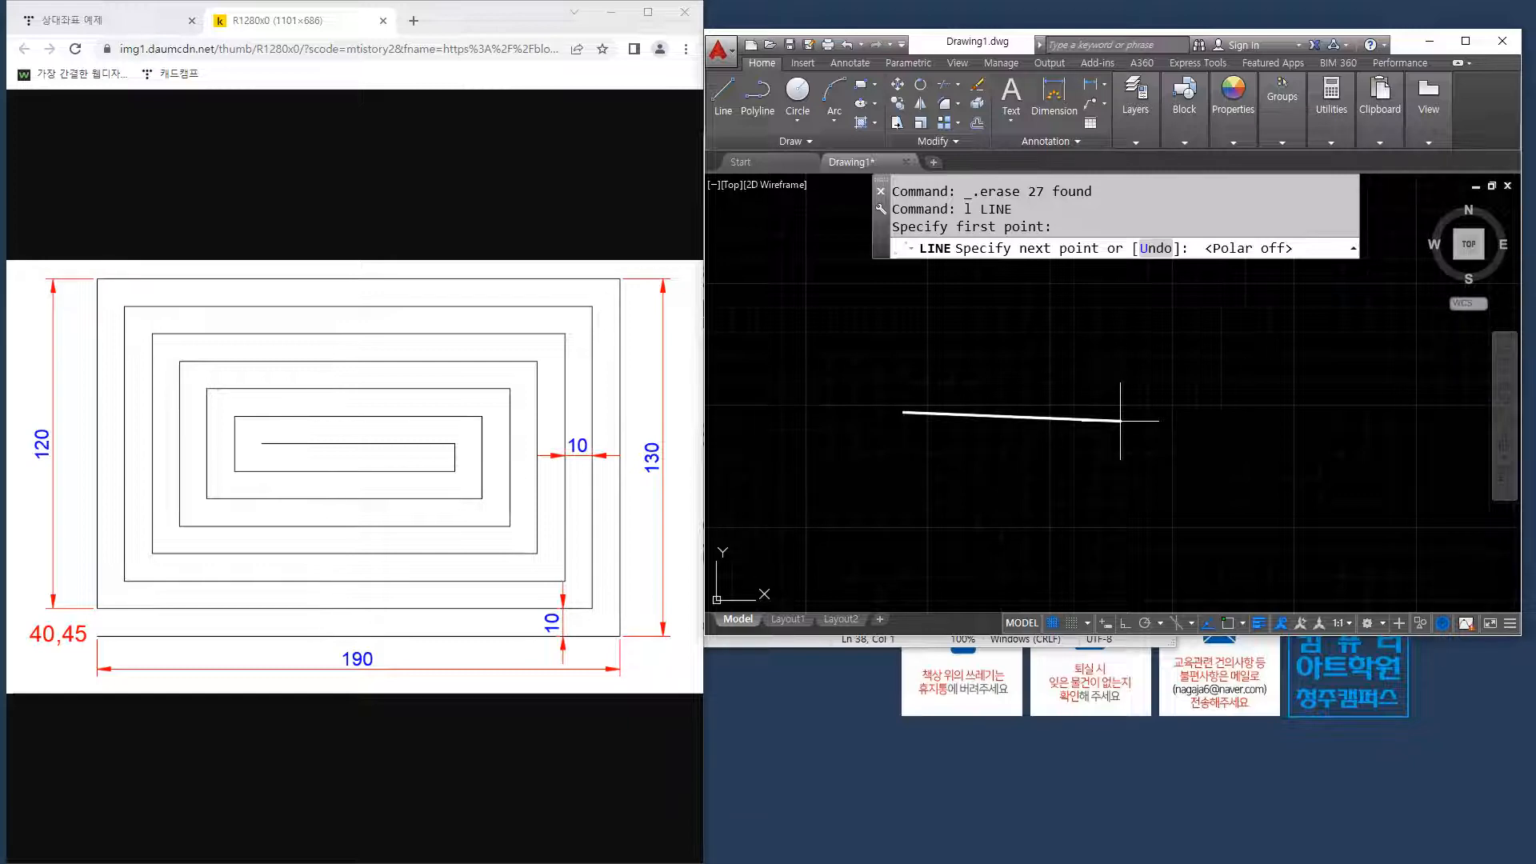
click(1145, 623)
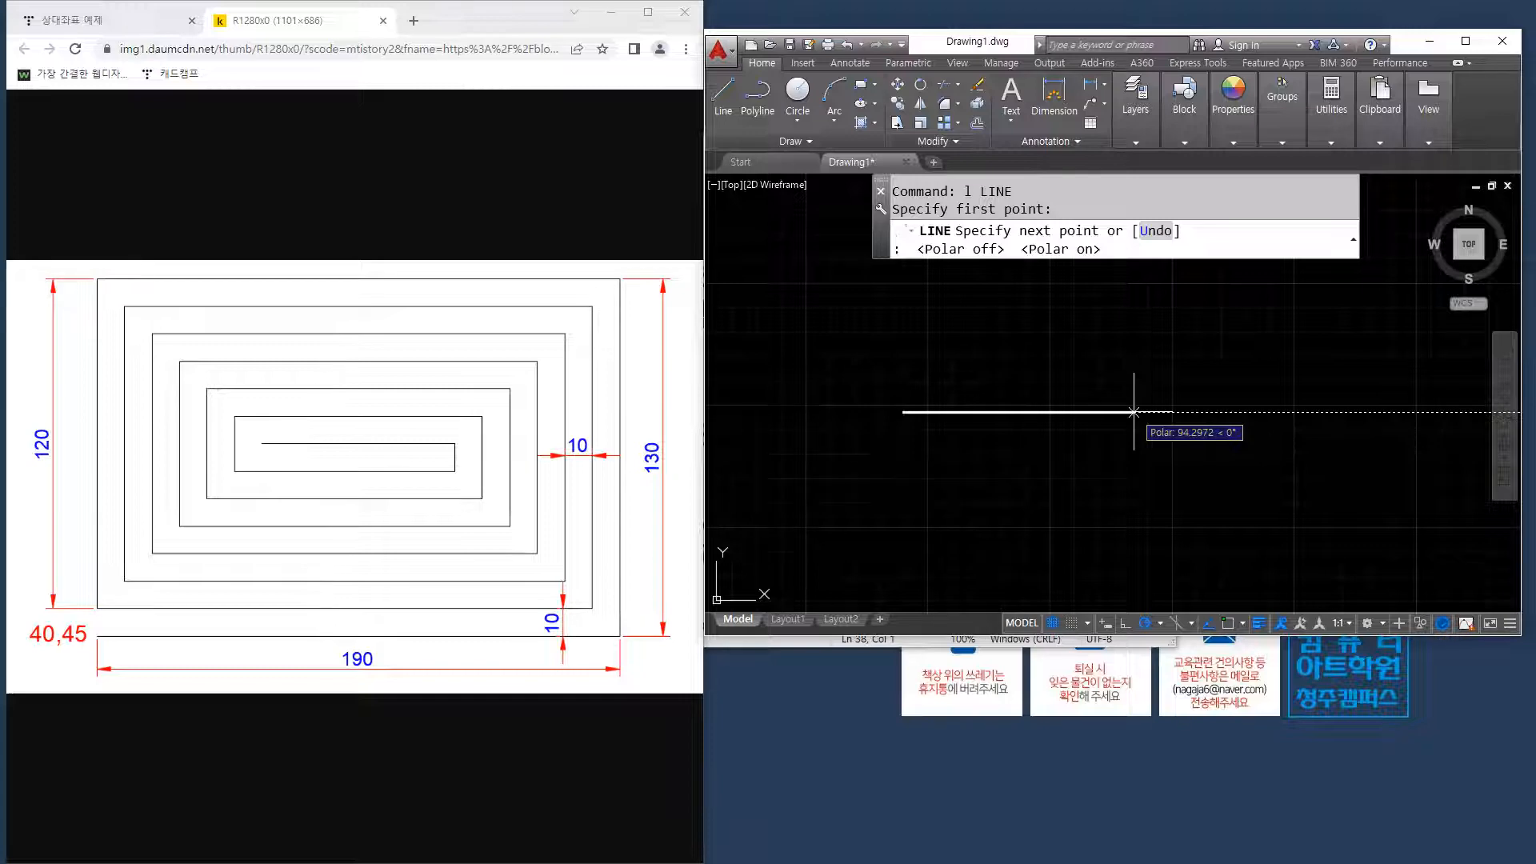
Try a 190-unit horizontal segment from the picked point along the 0° polar direction, and undo it.
text(190)
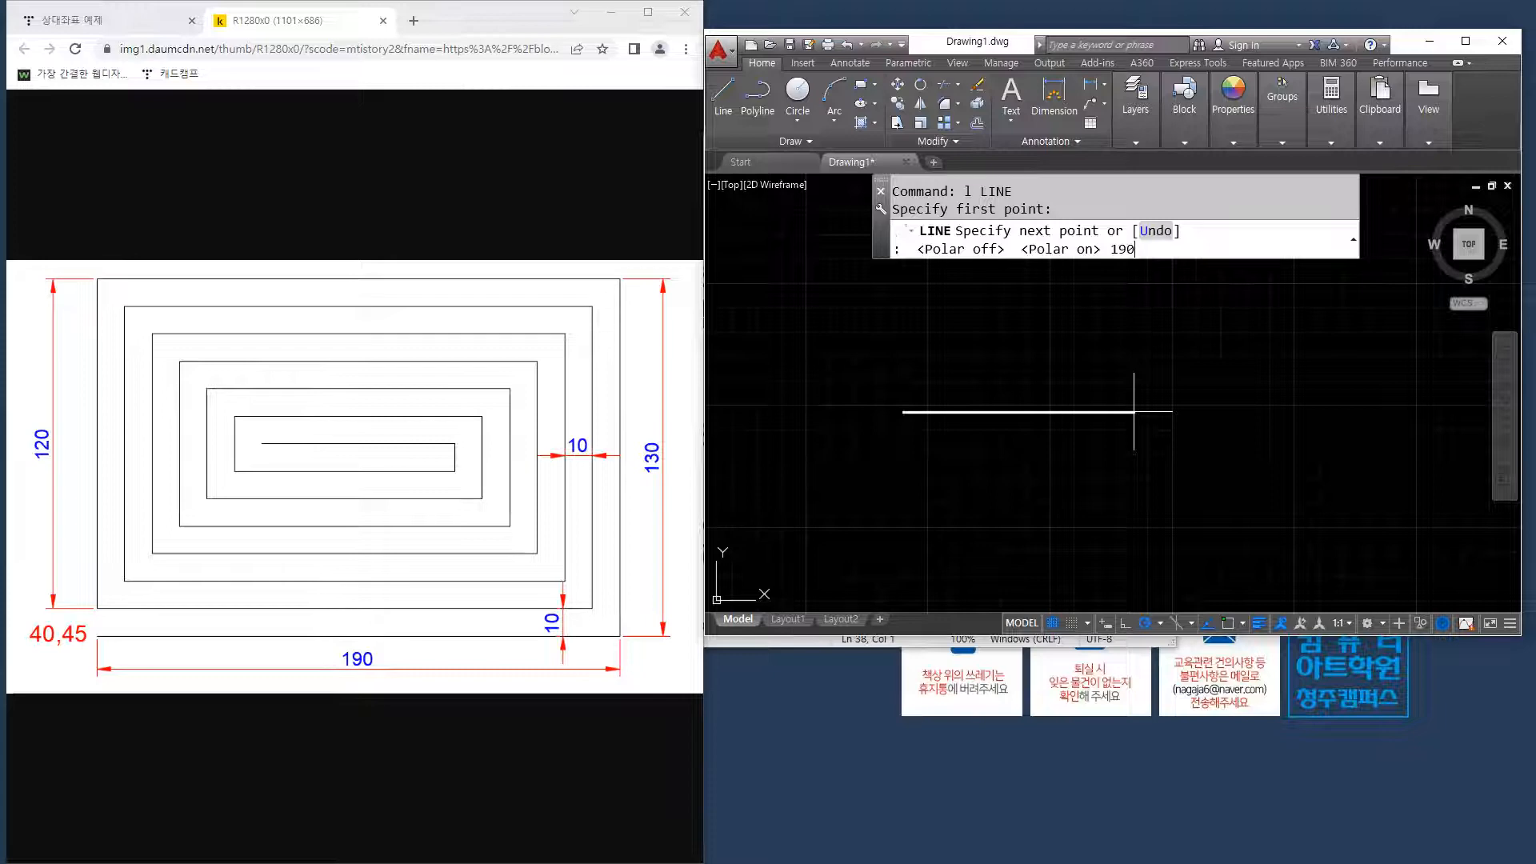
key(Return)
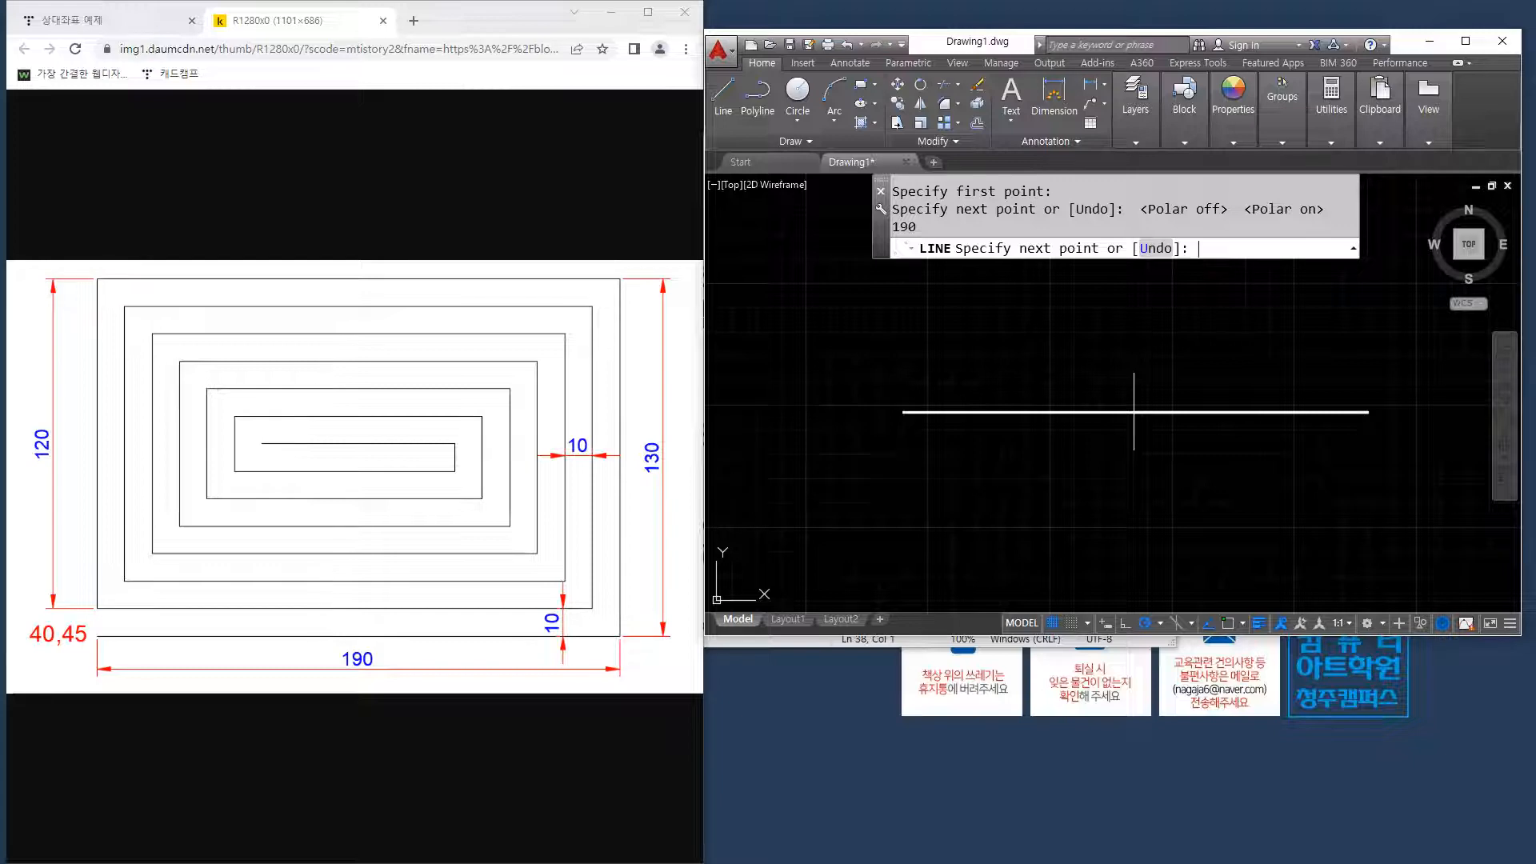
key(ctrl+z)
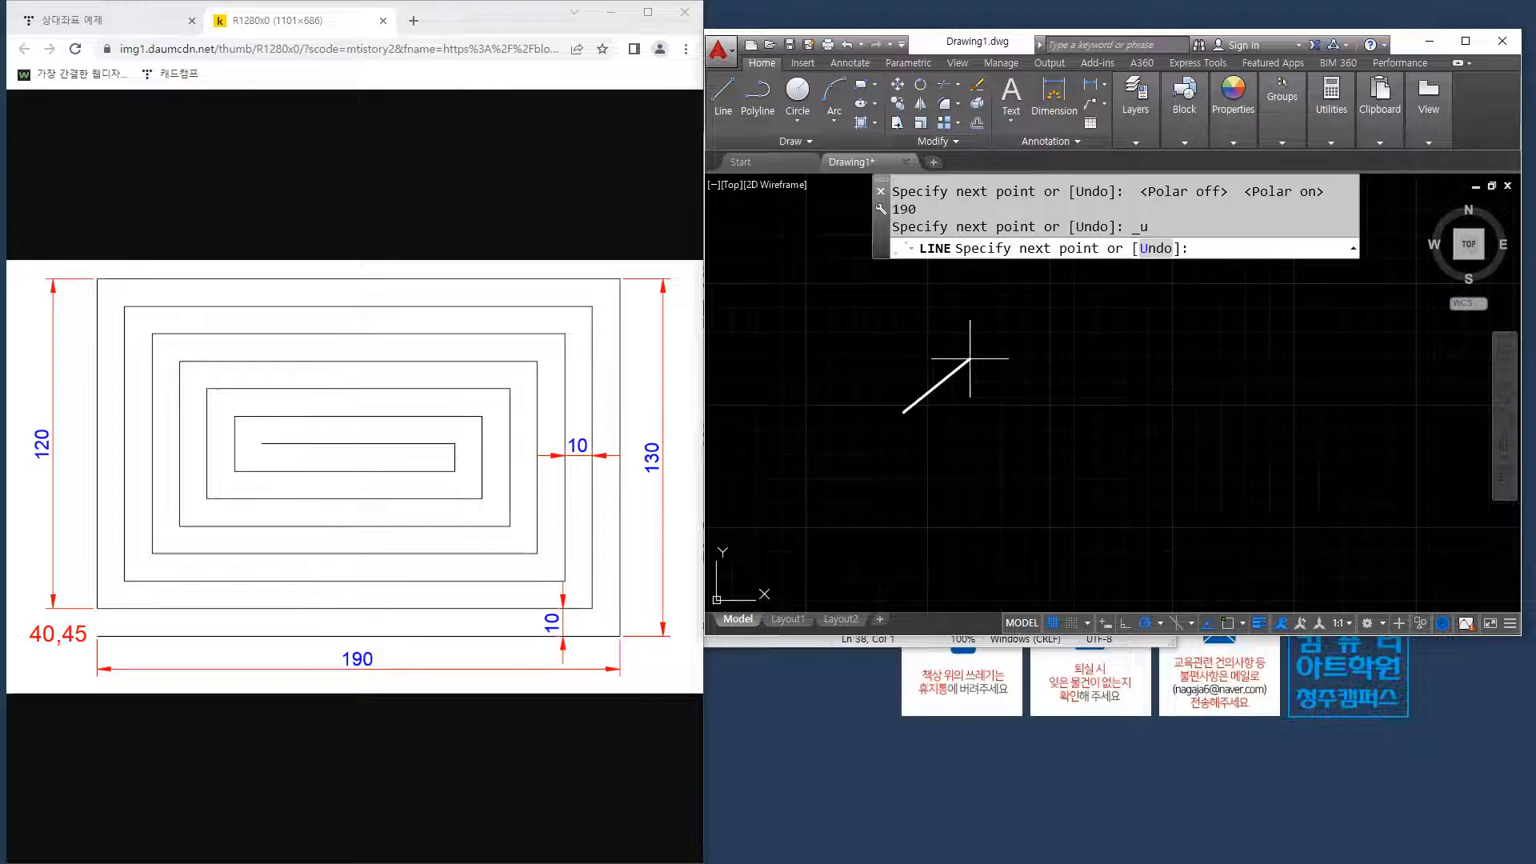
Draw a 200-unit diagonal segment up and to the right from the picked start point.
text(200)
key(Return)
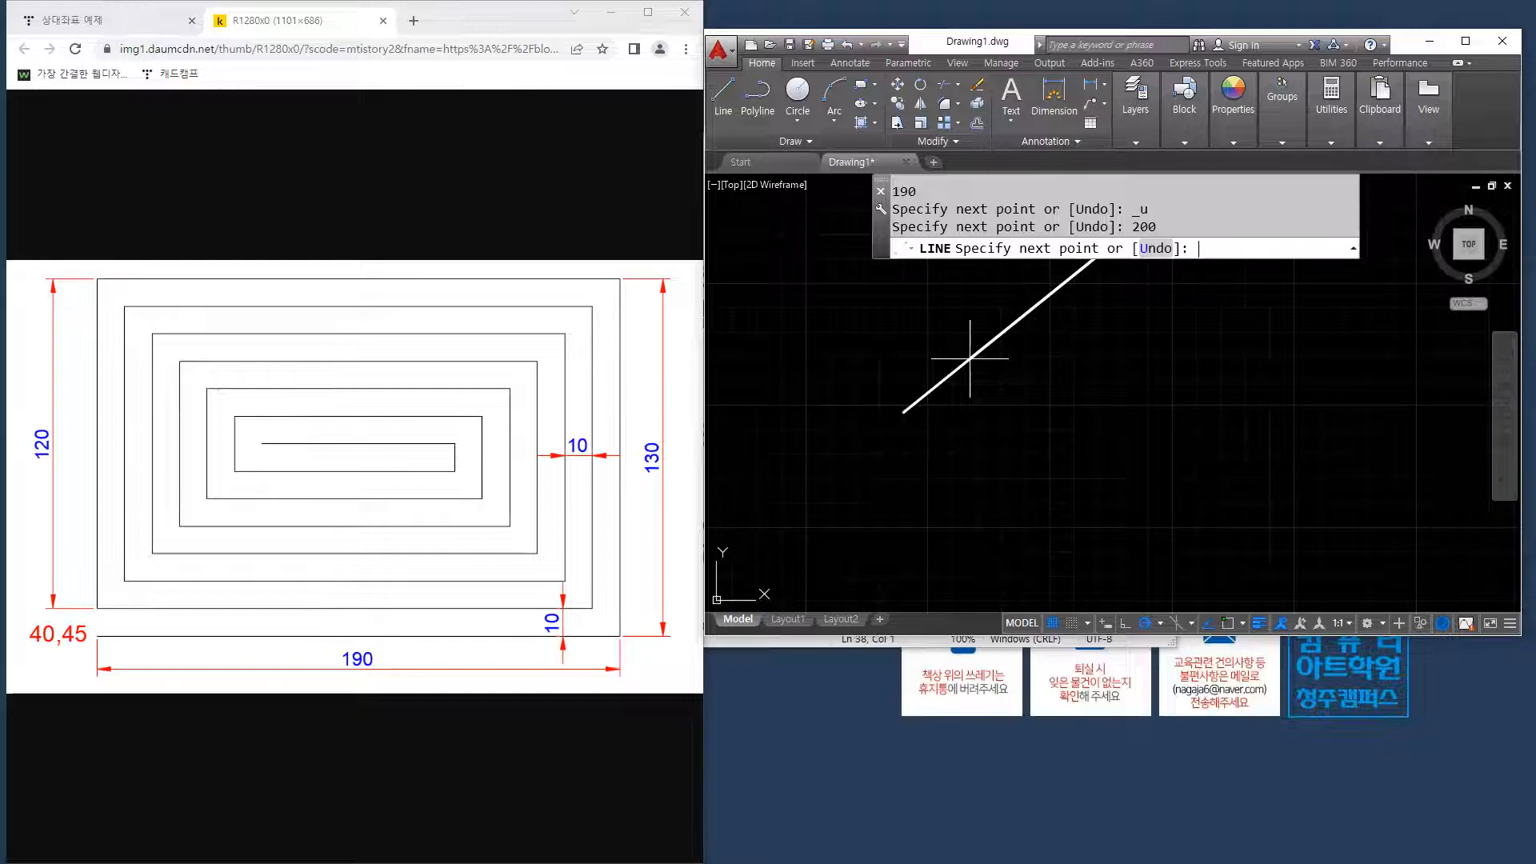
Undo the 200-unit diagonal segment, and try a 50-unit segment sloping up and to the right from the same start point.
key(ctrl+z)
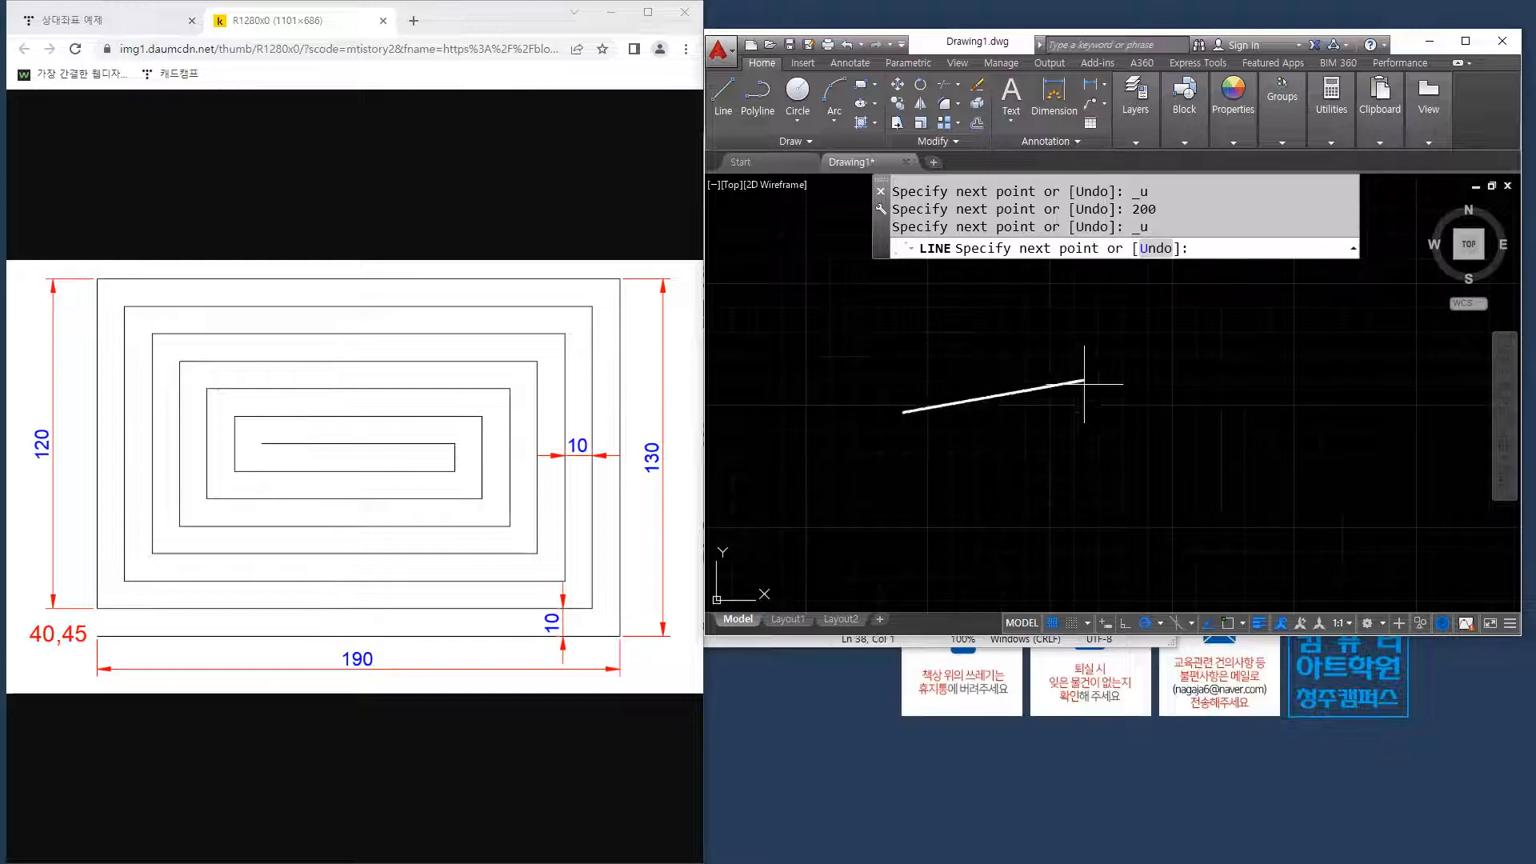
scroll(1081, 388, down, 2)
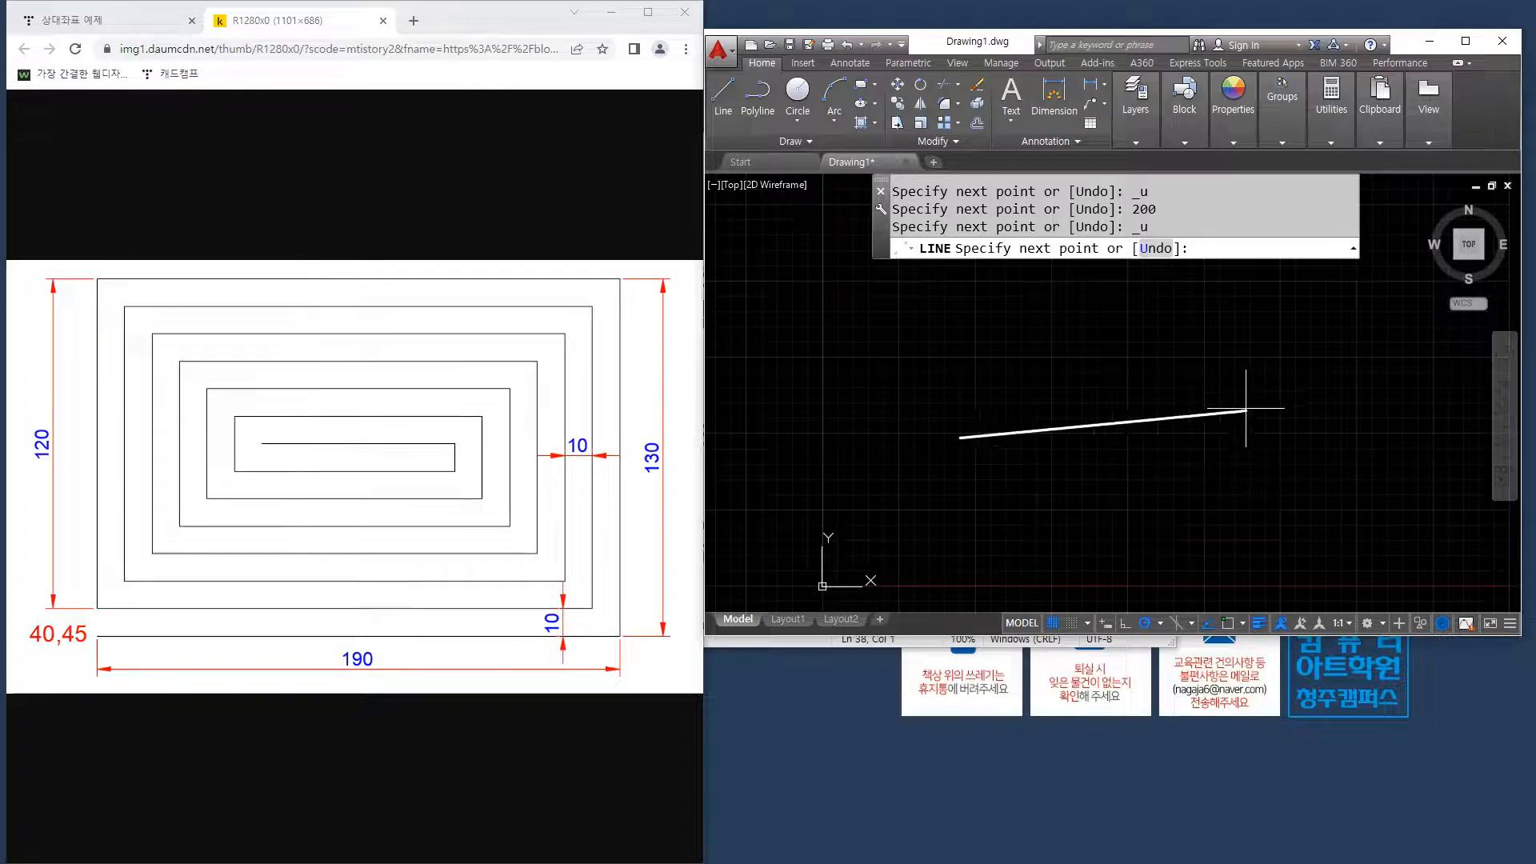
text(50)
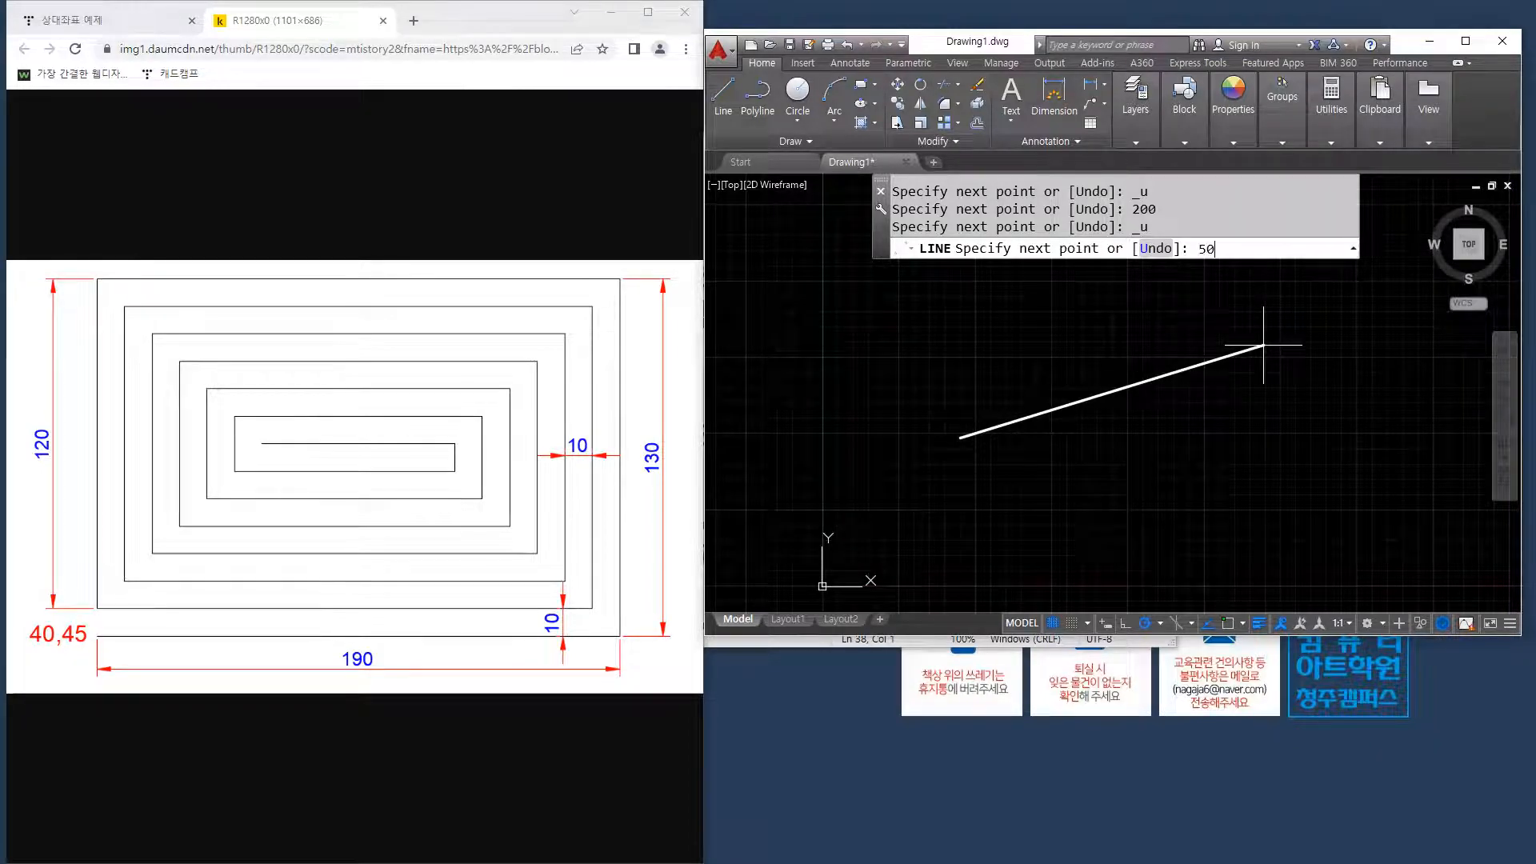
key(Return)
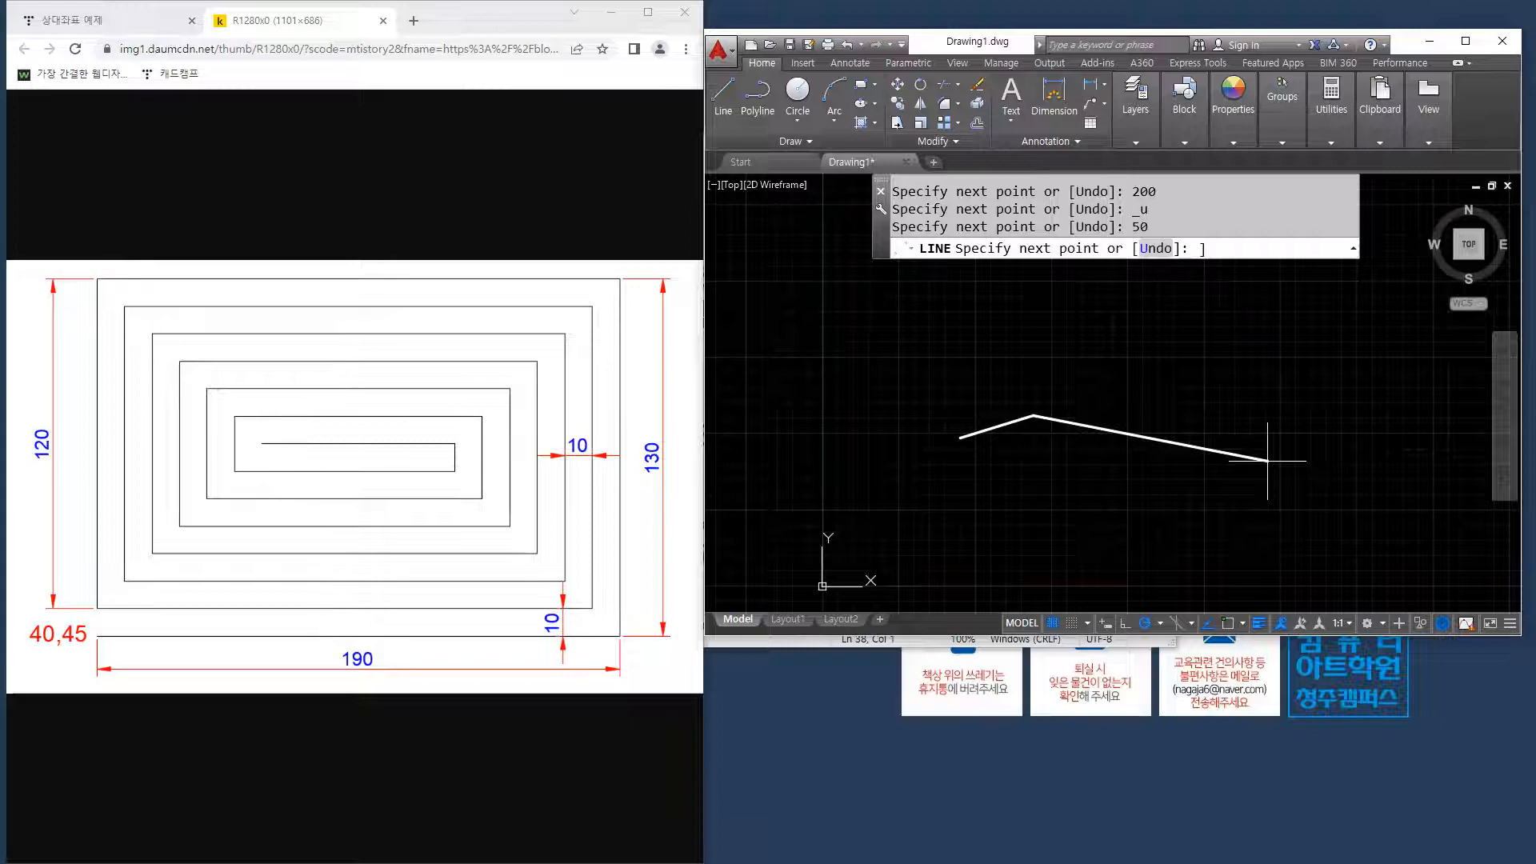
key(ctrl+z)
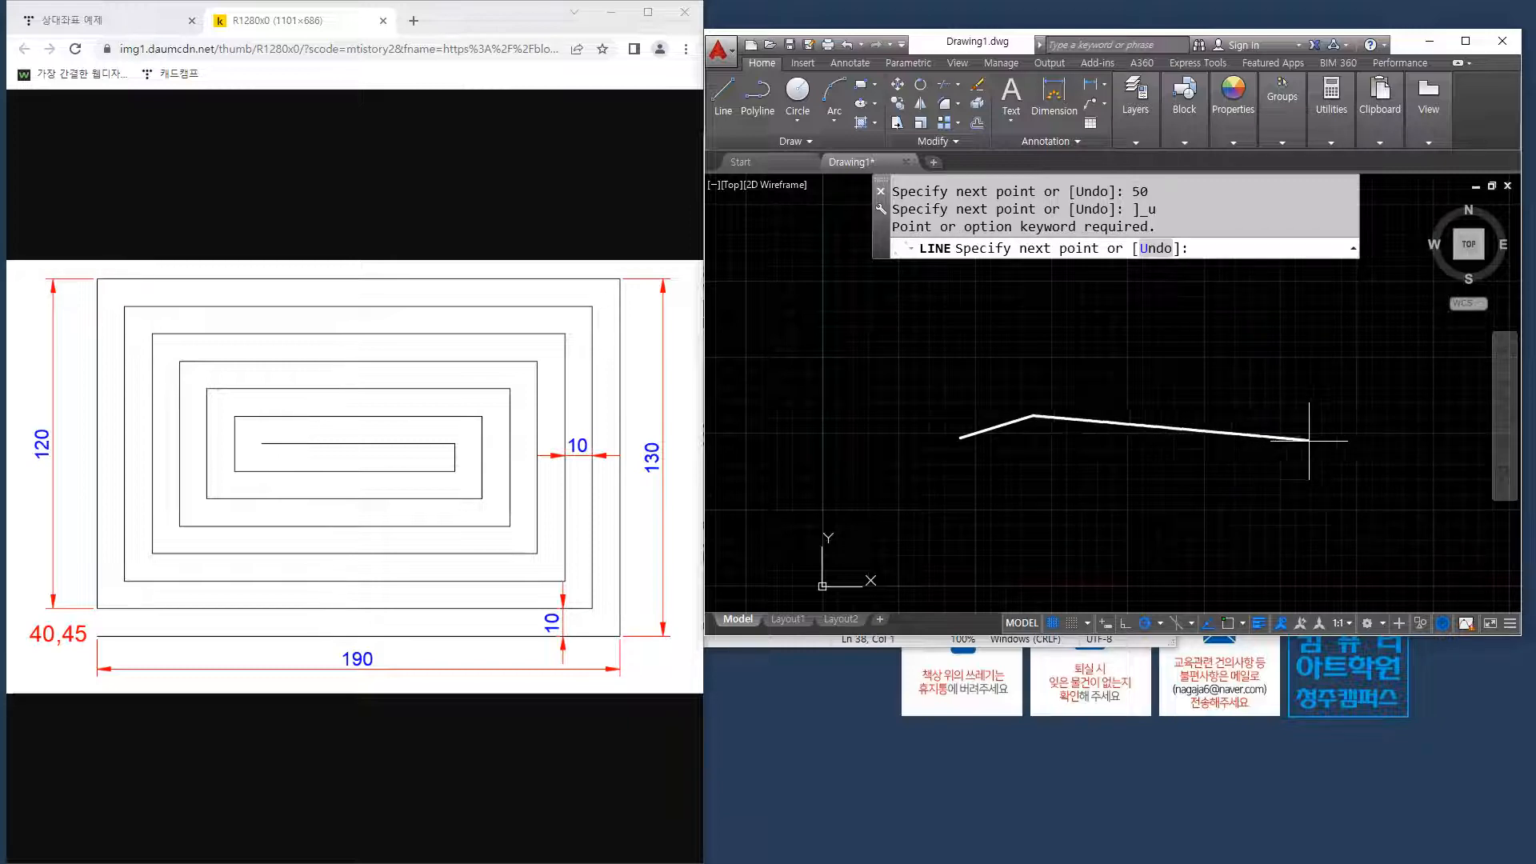
key(ctrl+z)
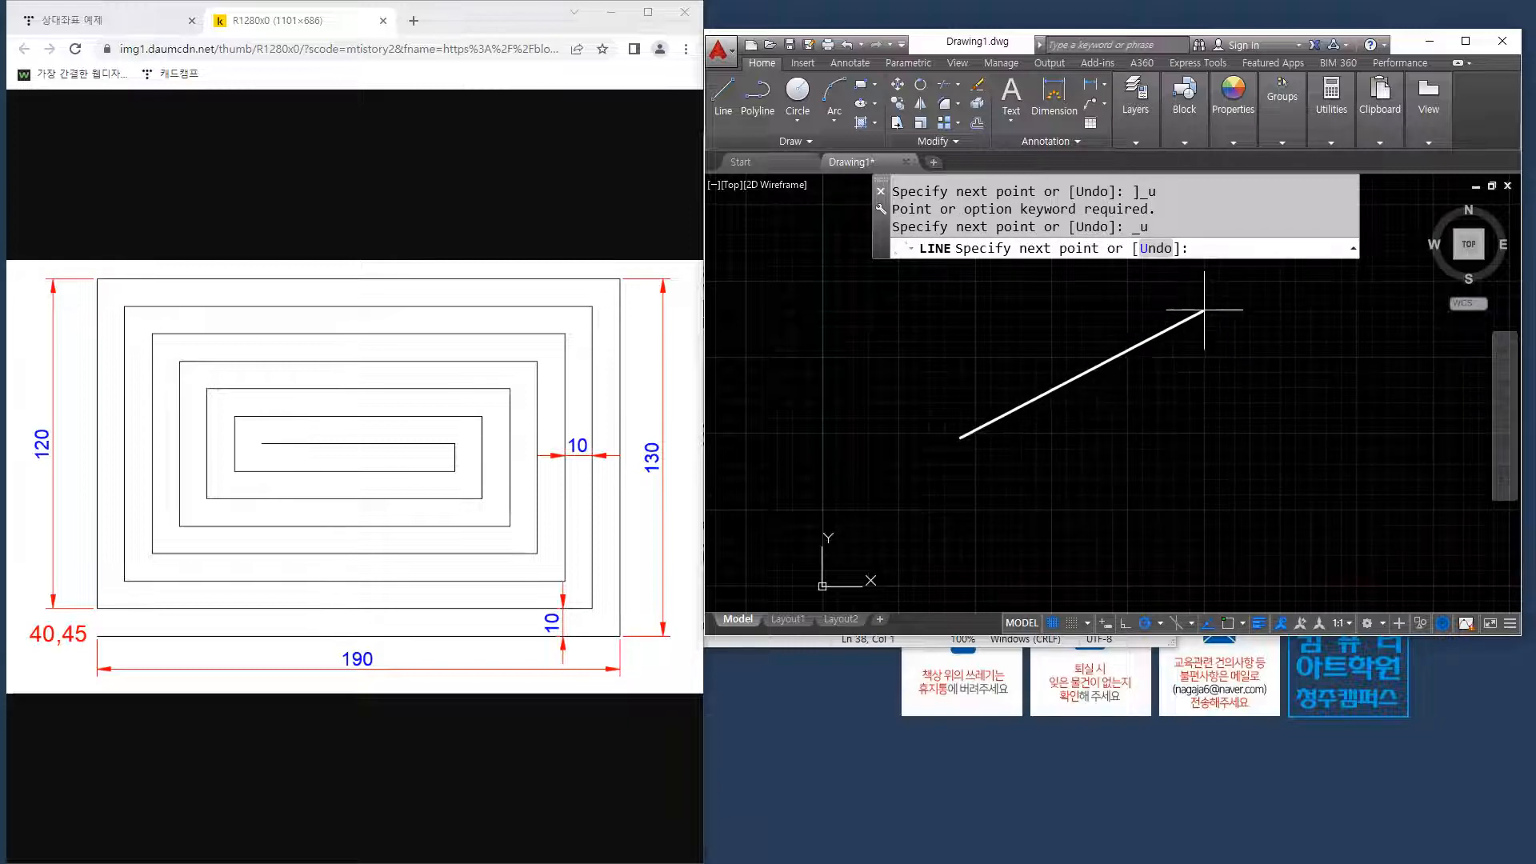
Try another 50-unit diagonal segment at a steeper angle, and undo it together with the picked start point.
mouse_move(1175, 356)
mouse_down()
mouse_move(1240, 344)
mouse_move(1209, 378)
mouse_move(1199, 364)
mouse_up()
key(Escape)
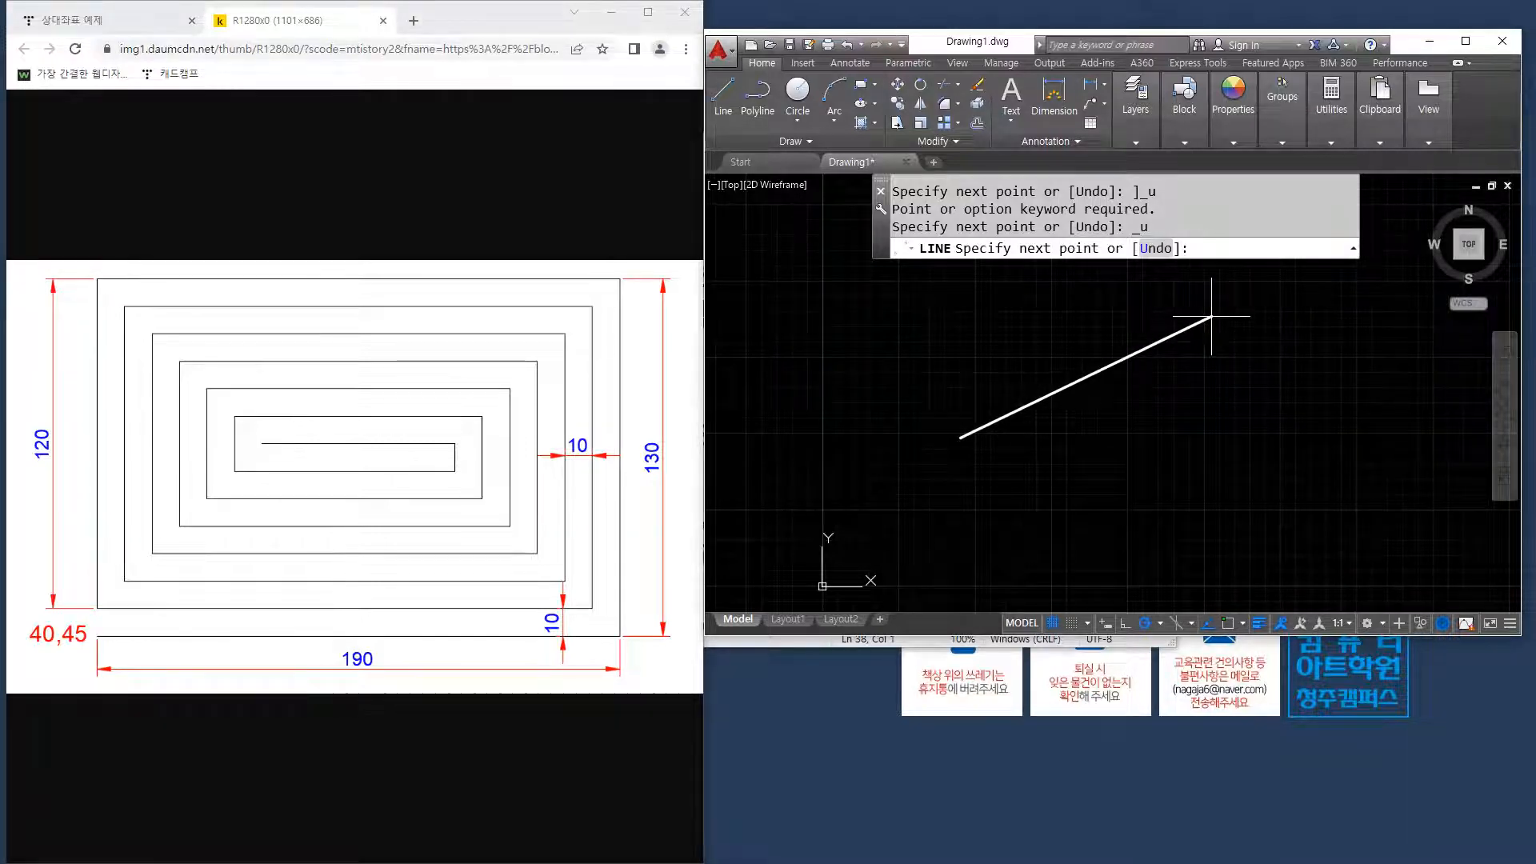
text(50)
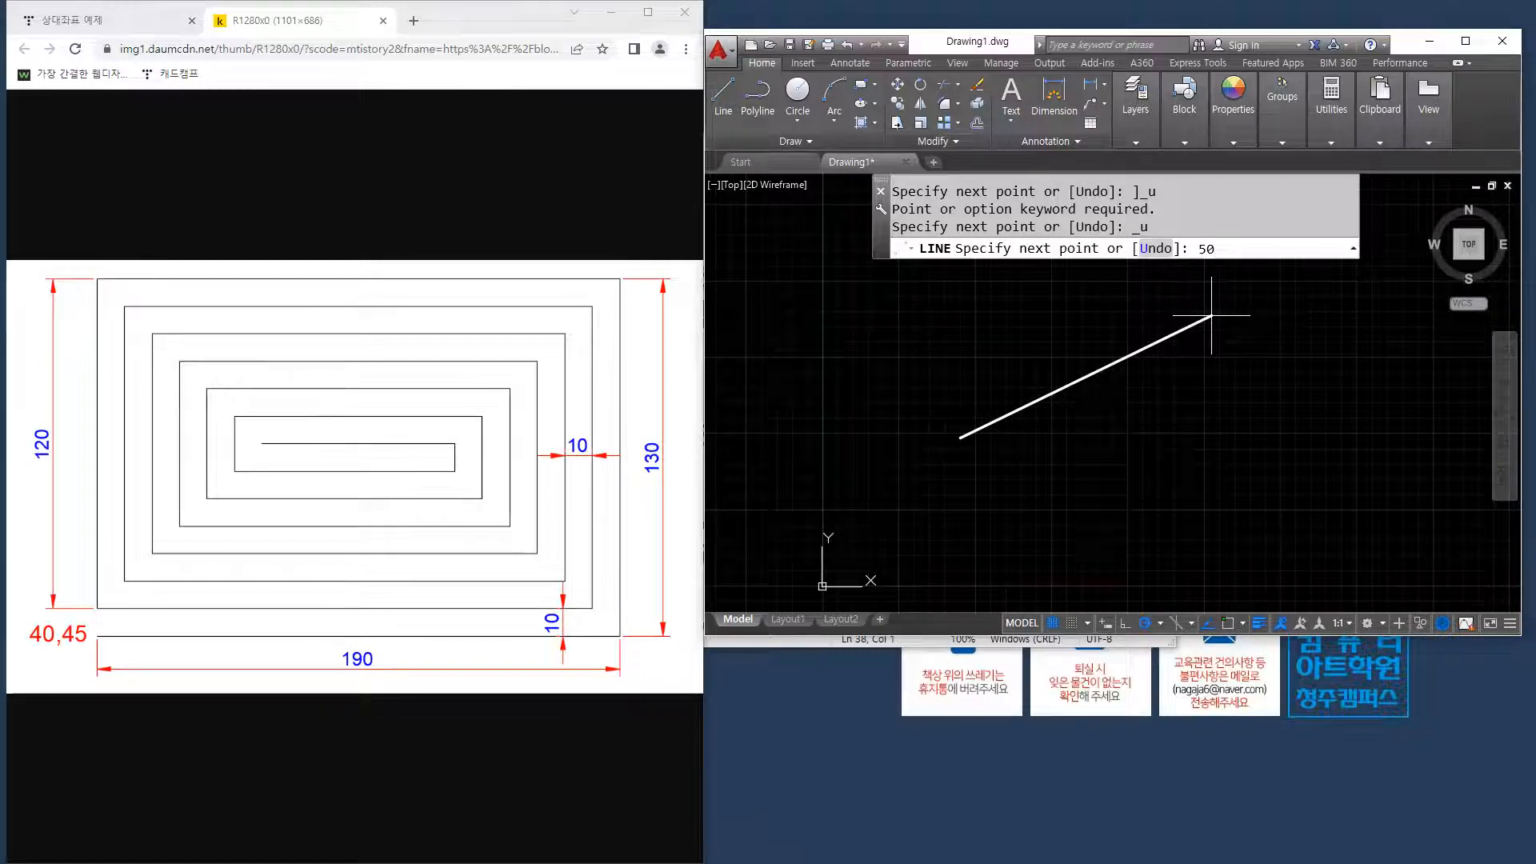
key(Return)
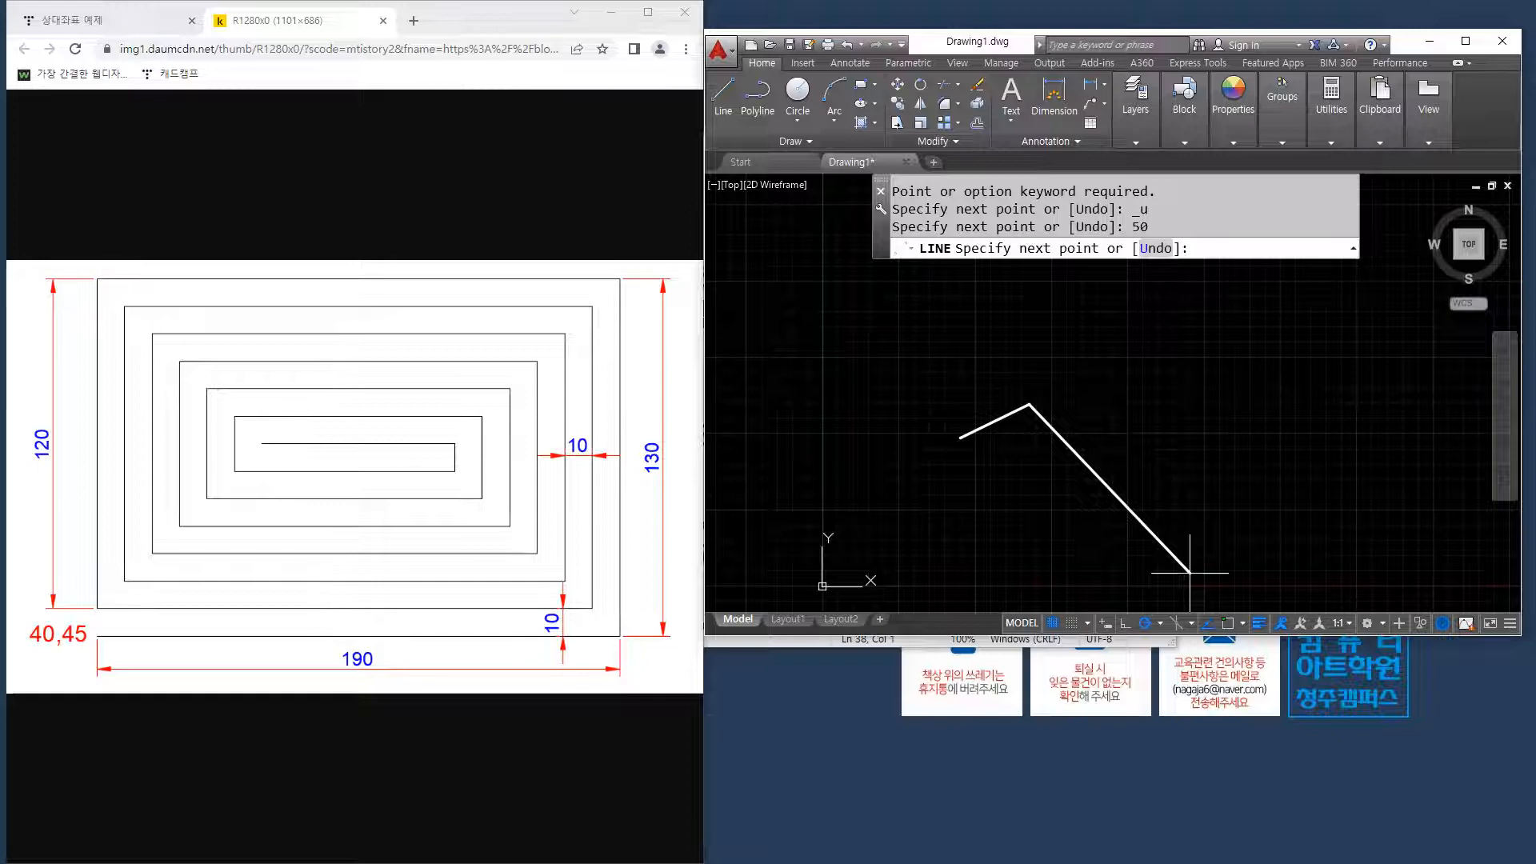
key(ctrl+z)
key(ctrl+z)
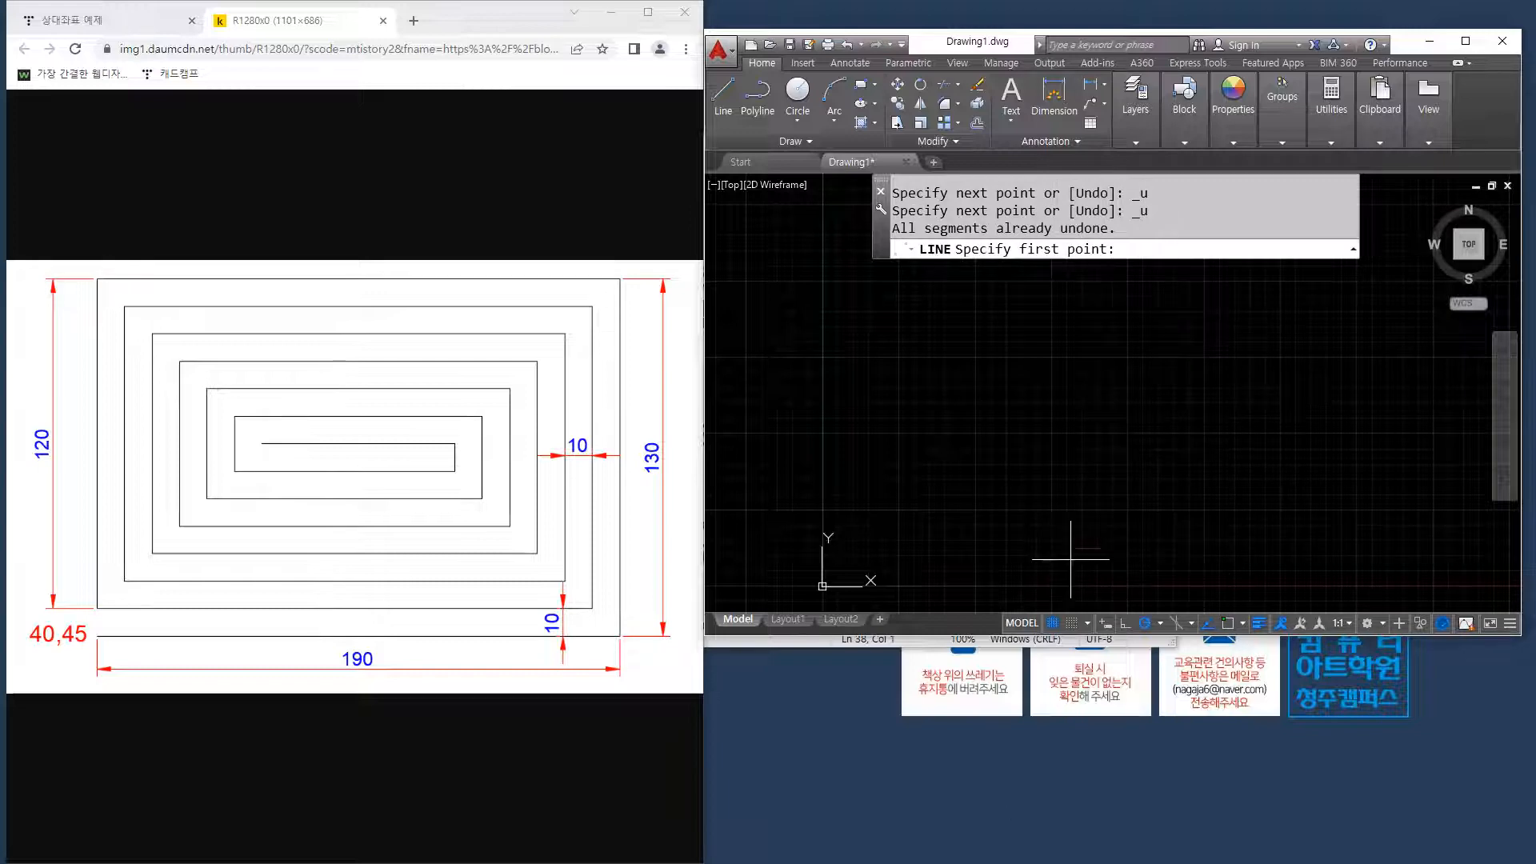
Start the line at 40,45 and draw the spiral's outer turn: 190 right, 130 up, 190 left and 120 down.
text(40)
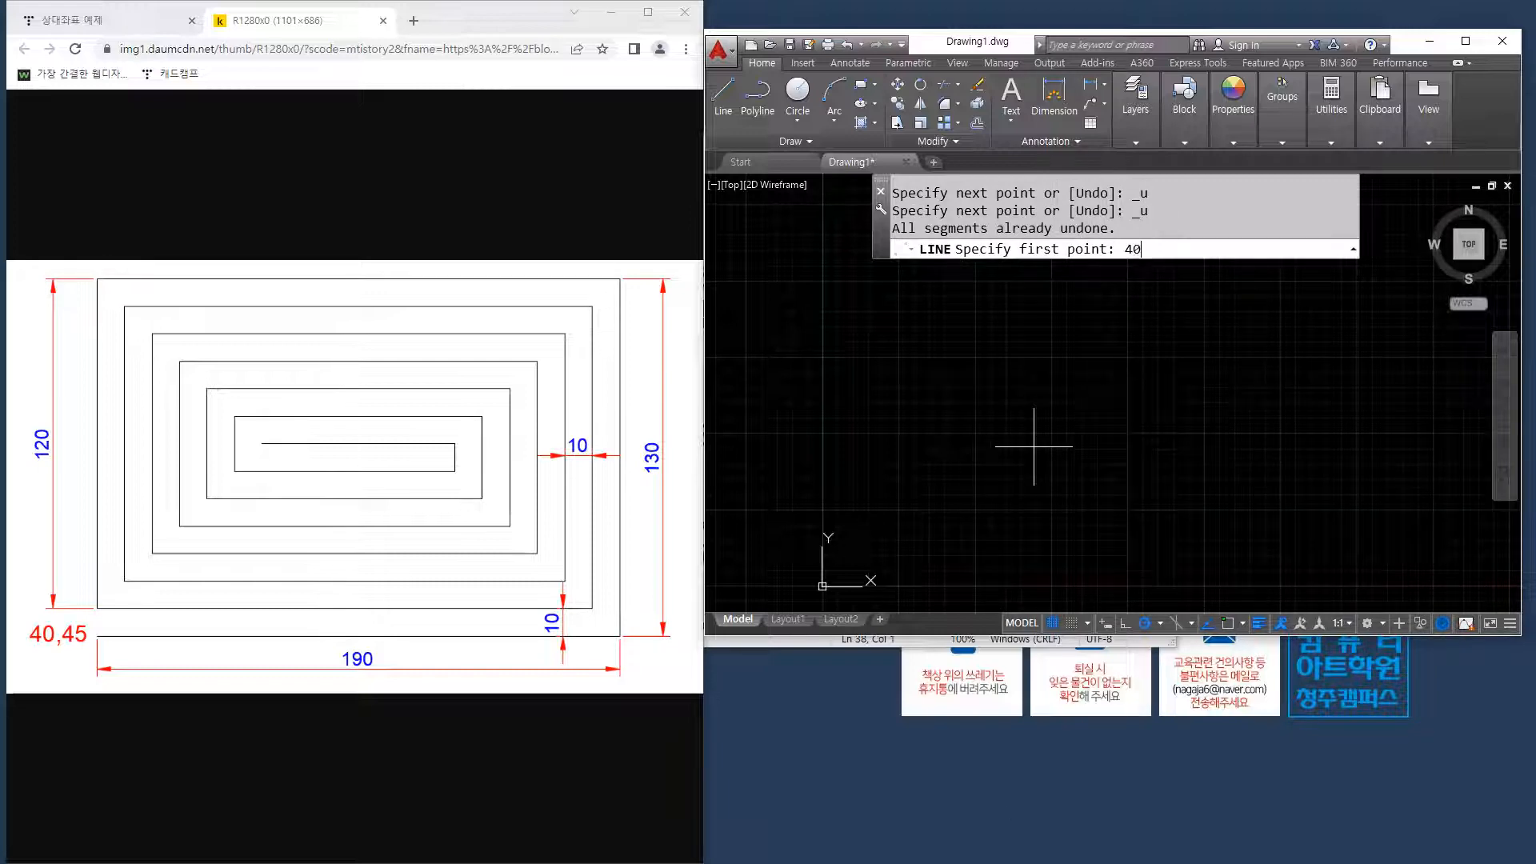
text(,45)
key(Return)
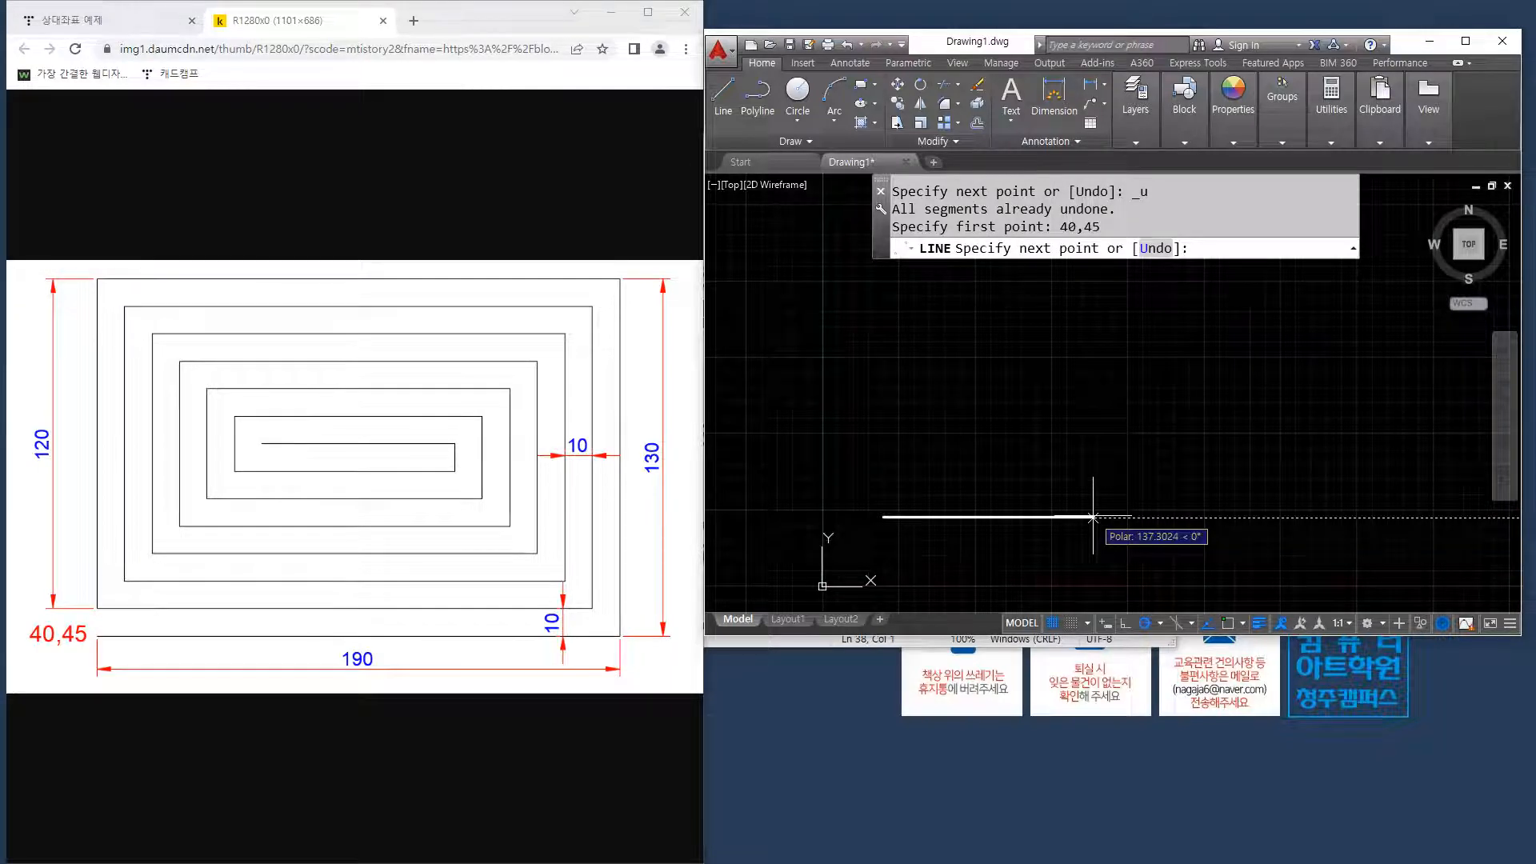
text(190)
key(Return)
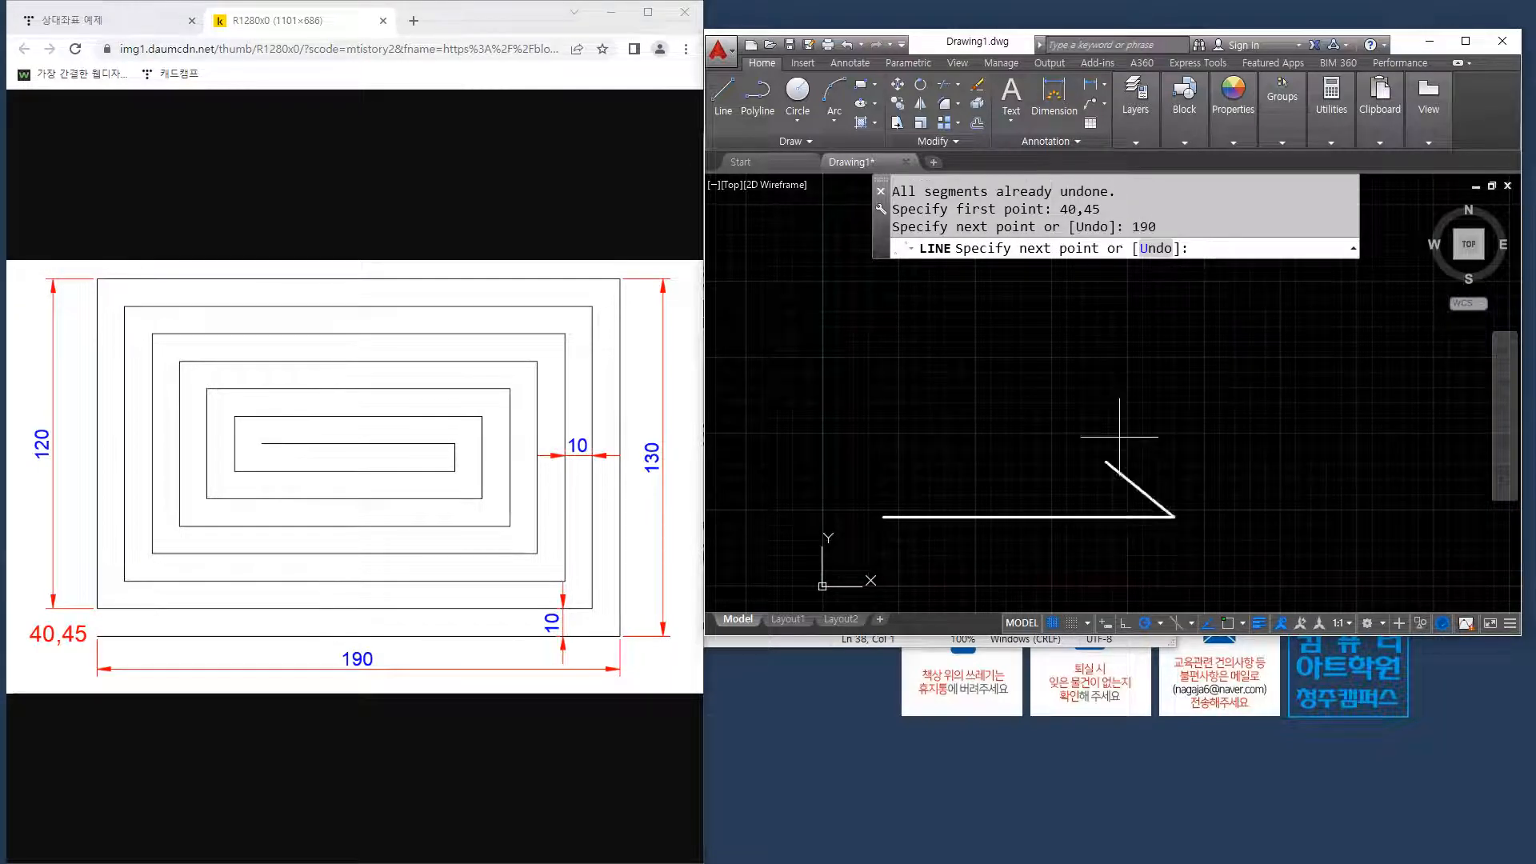
text(130)
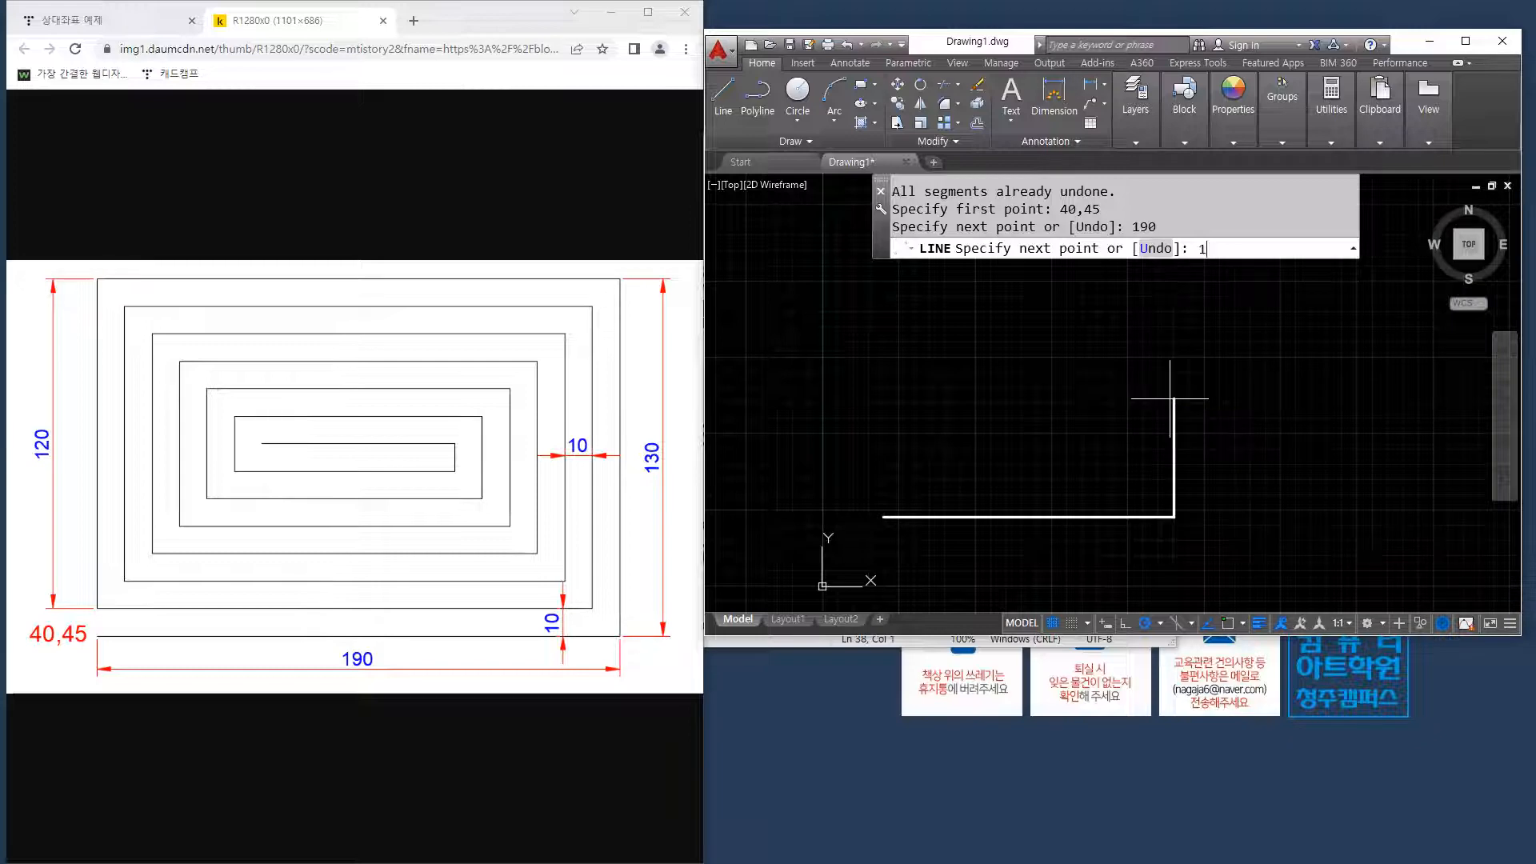
key(Return)
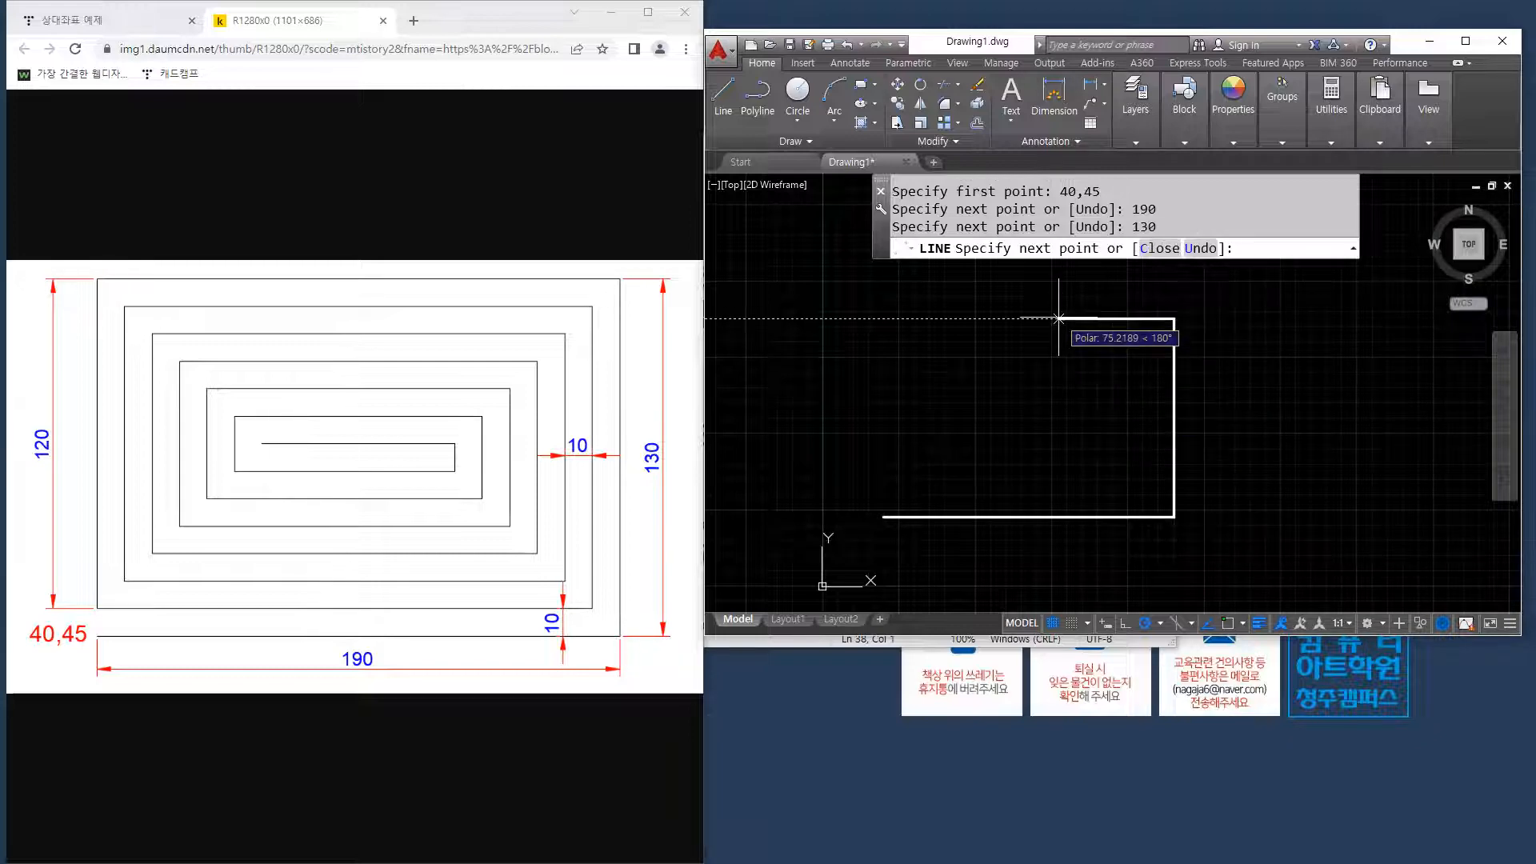
text(190)
key(Return)
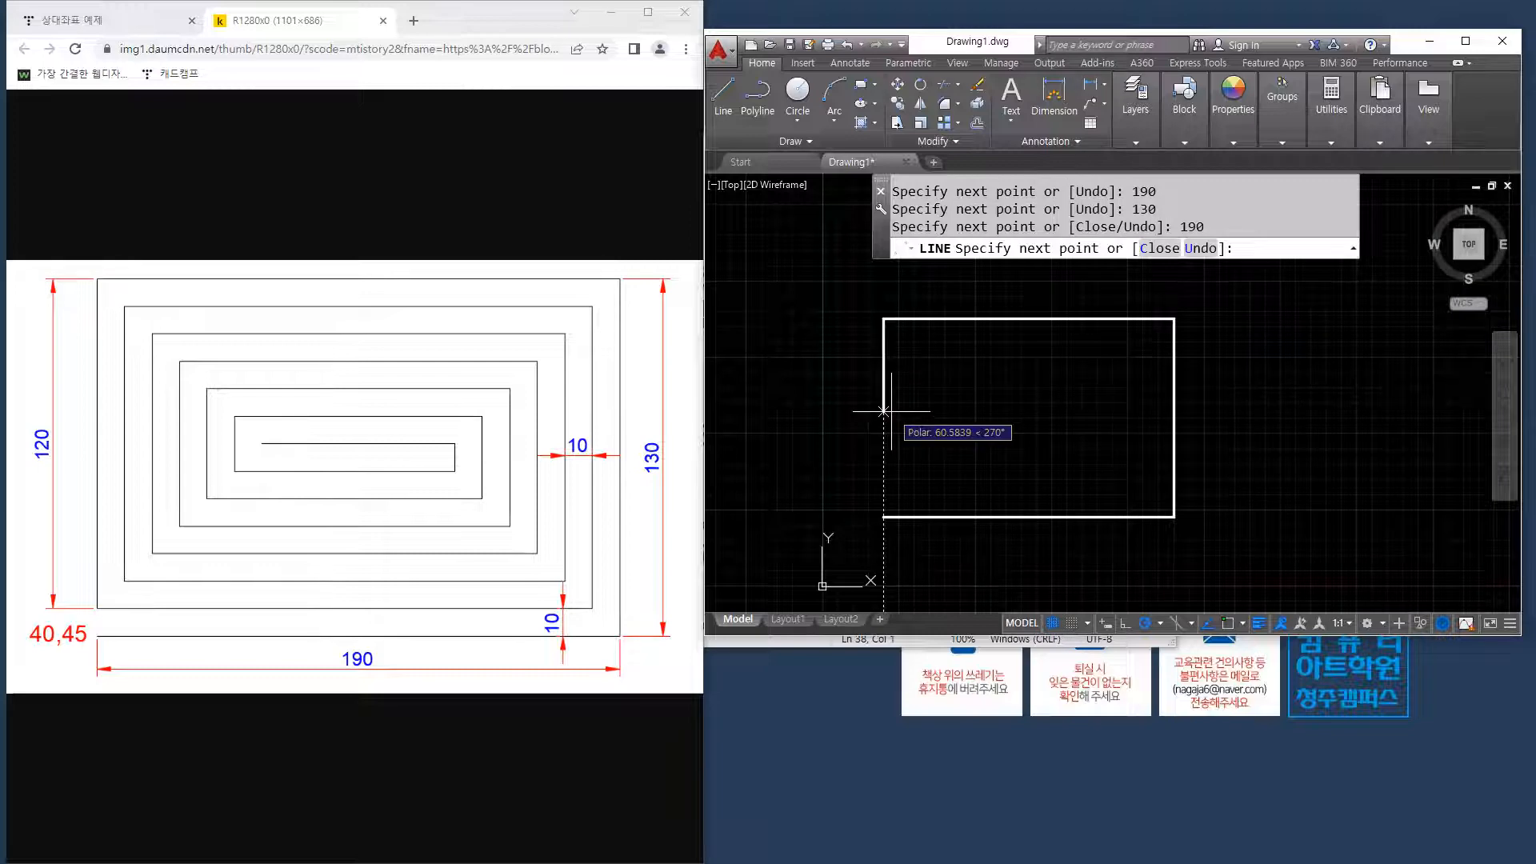
text(120)
key(Return)
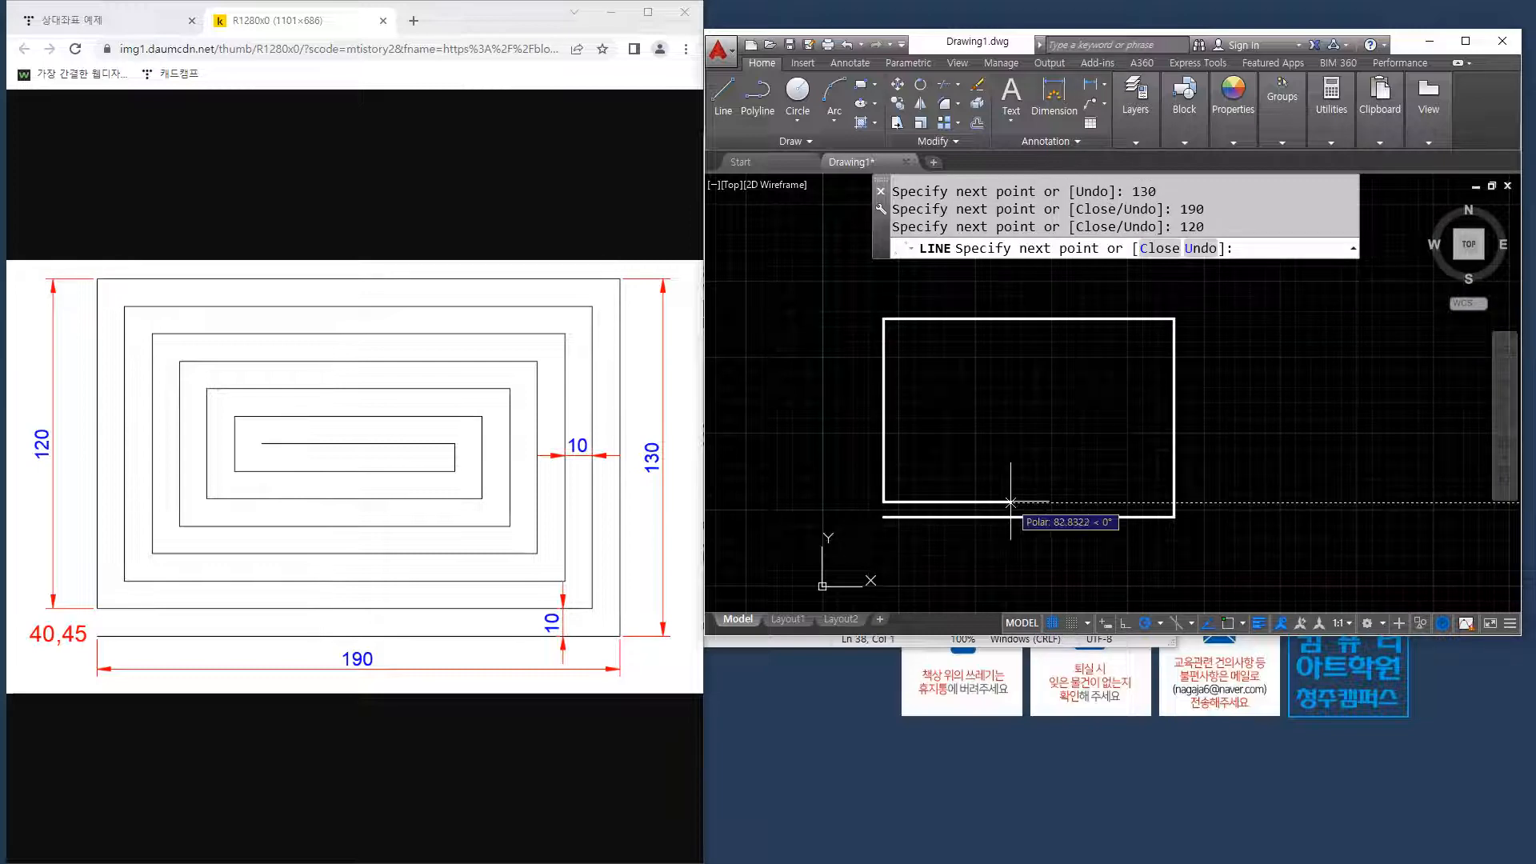
Continue the spiral's second turn with segments of 180 right, 110 up, 170 left and 100 down.
text(180)
key(Return)
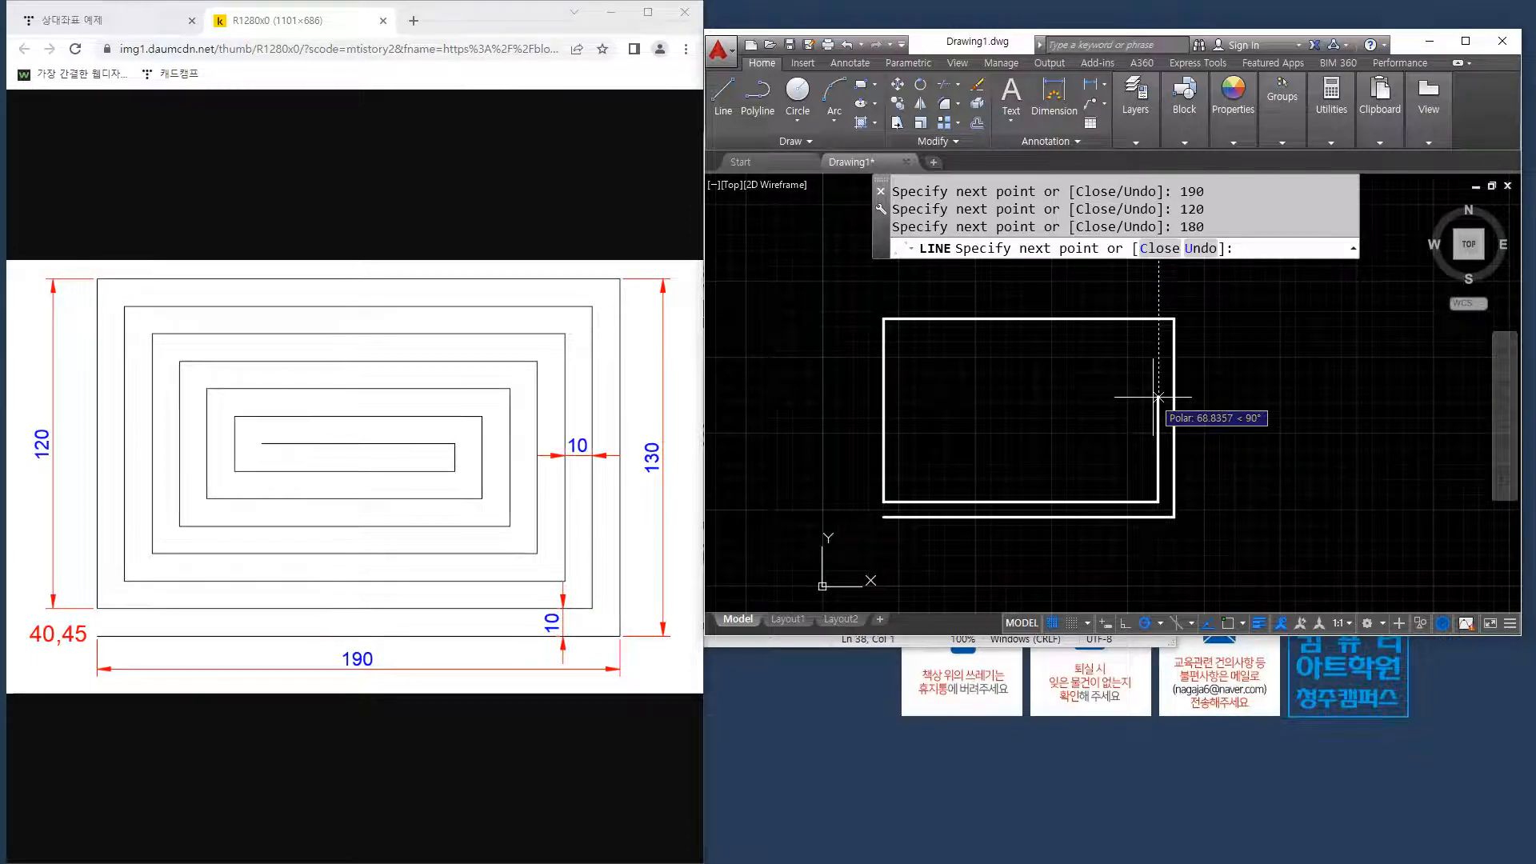
text(110)
key(Return)
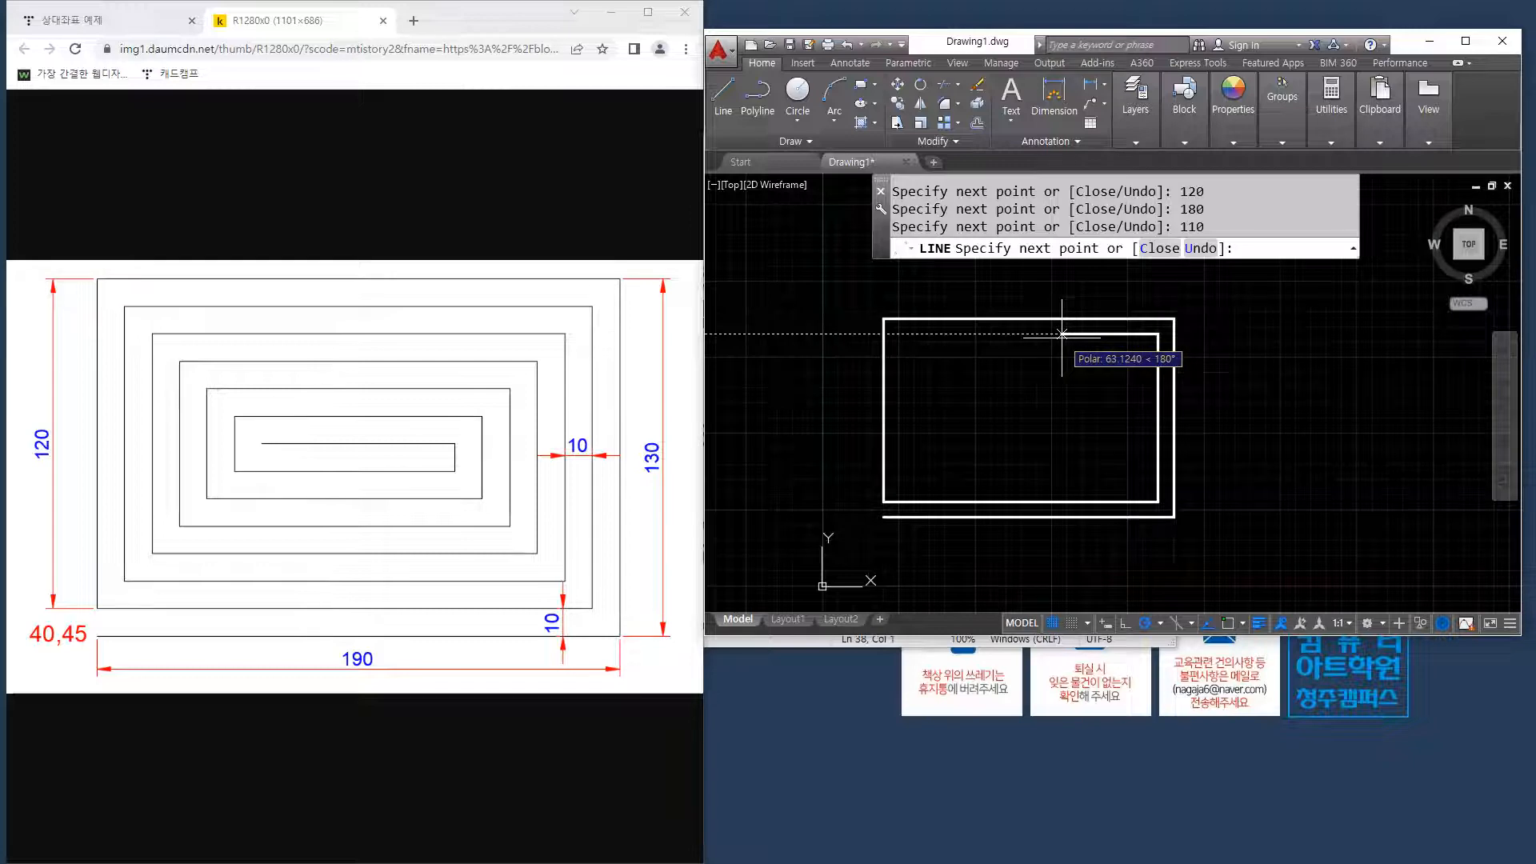
text(170)
key(Return)
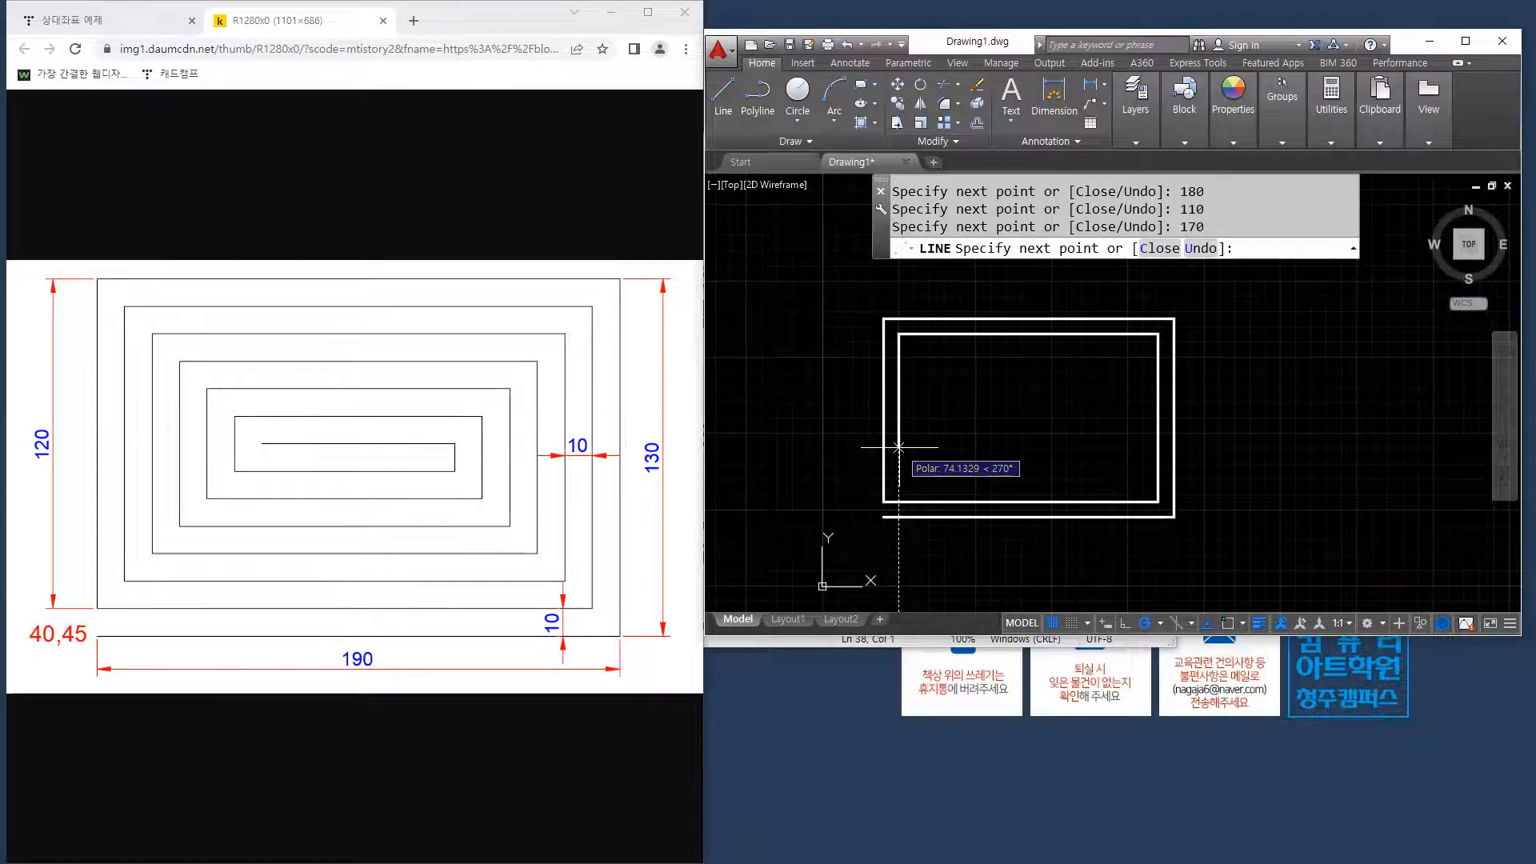
text(100)
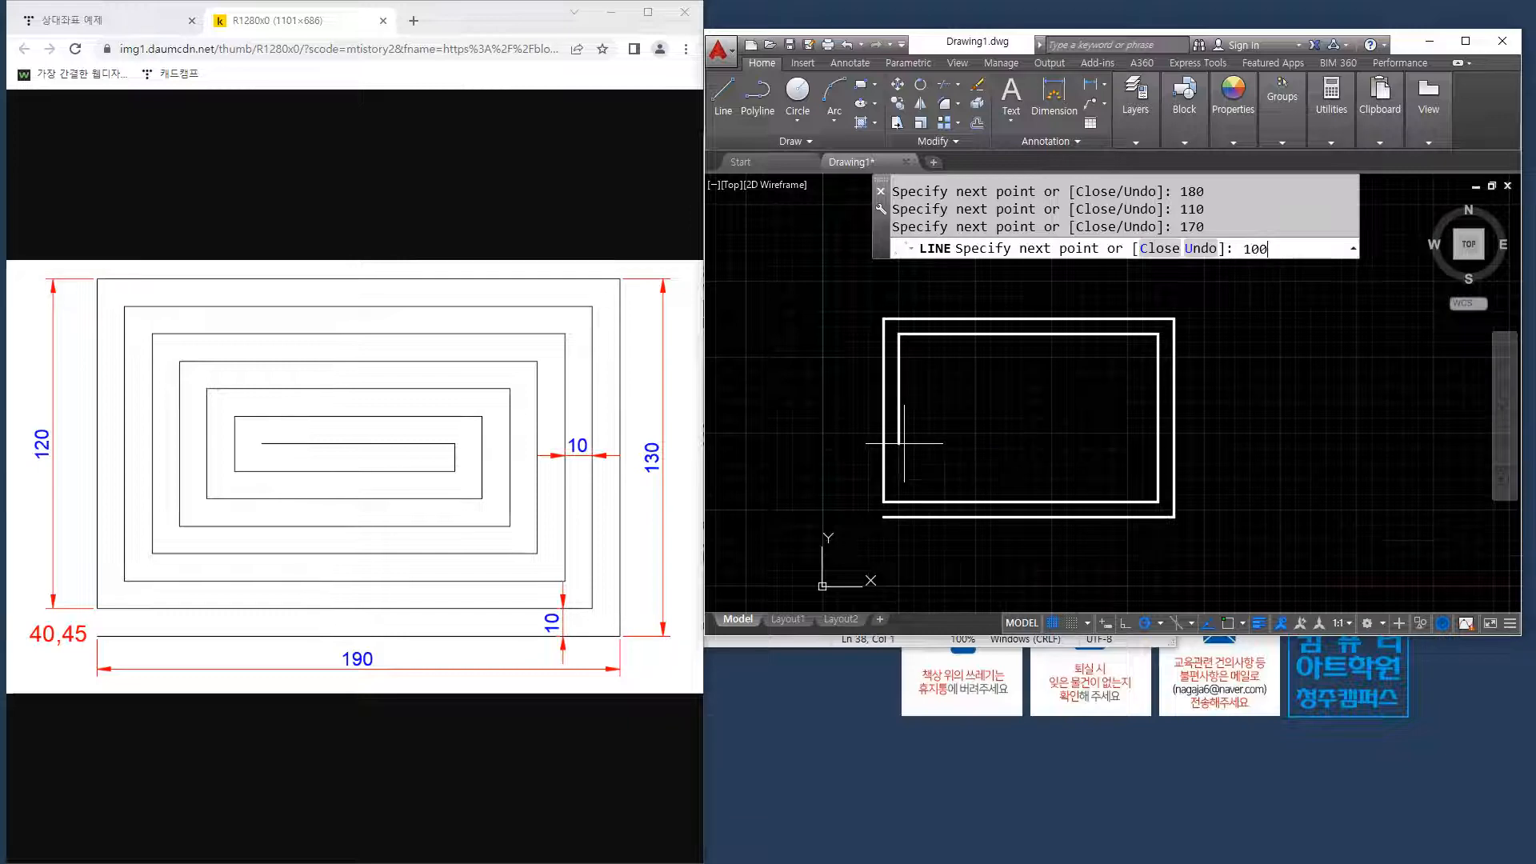
key(Return)
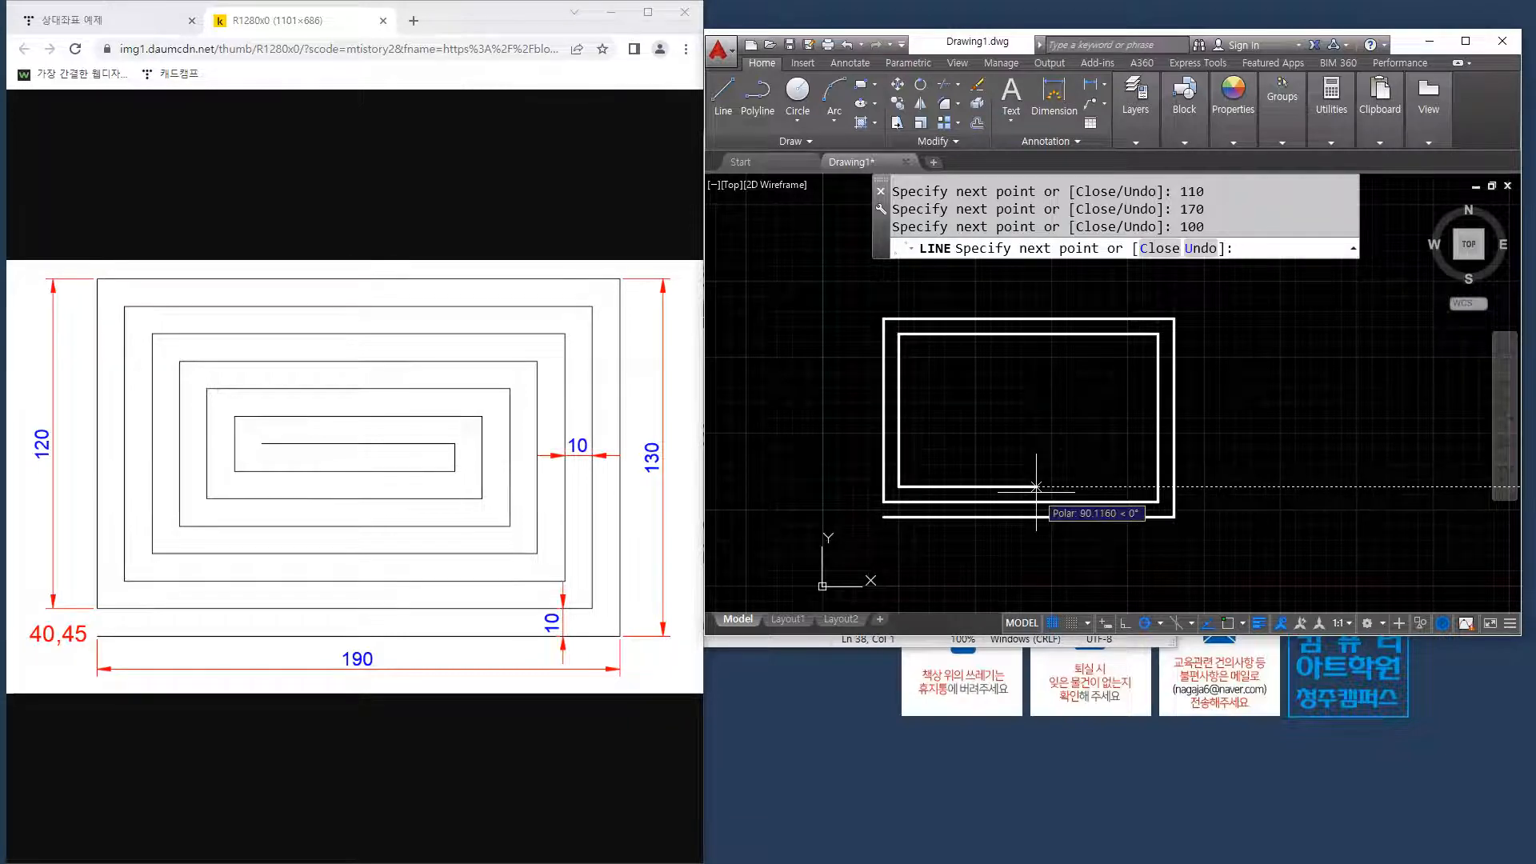
Add the spiral's third turn with segments of 160 right, 90 up, 150 left and 80 down, and end the line.
text(160)
key(Return)
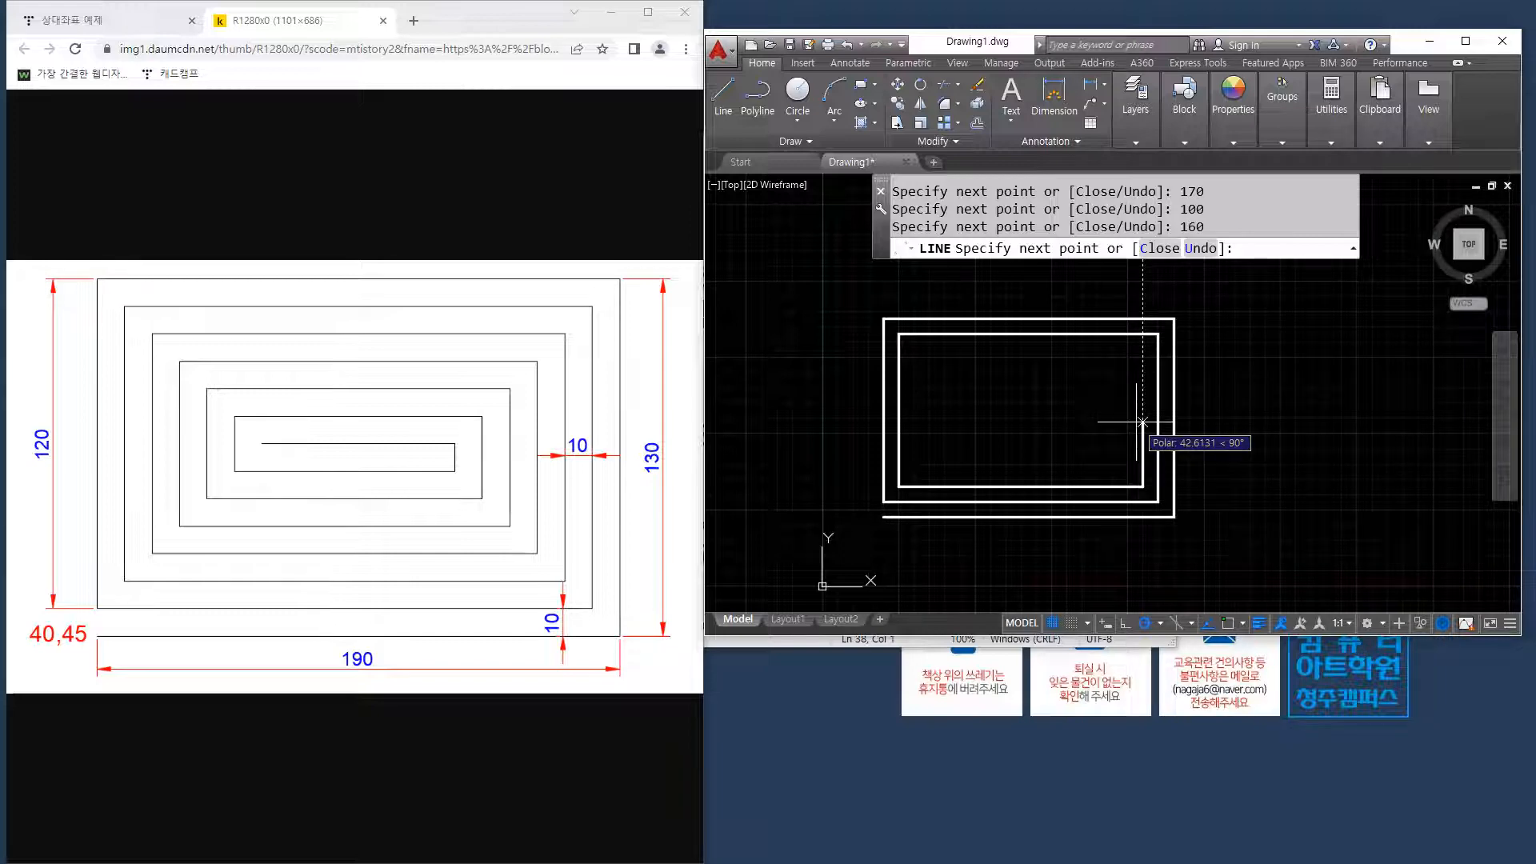
text(90)
key(Return)
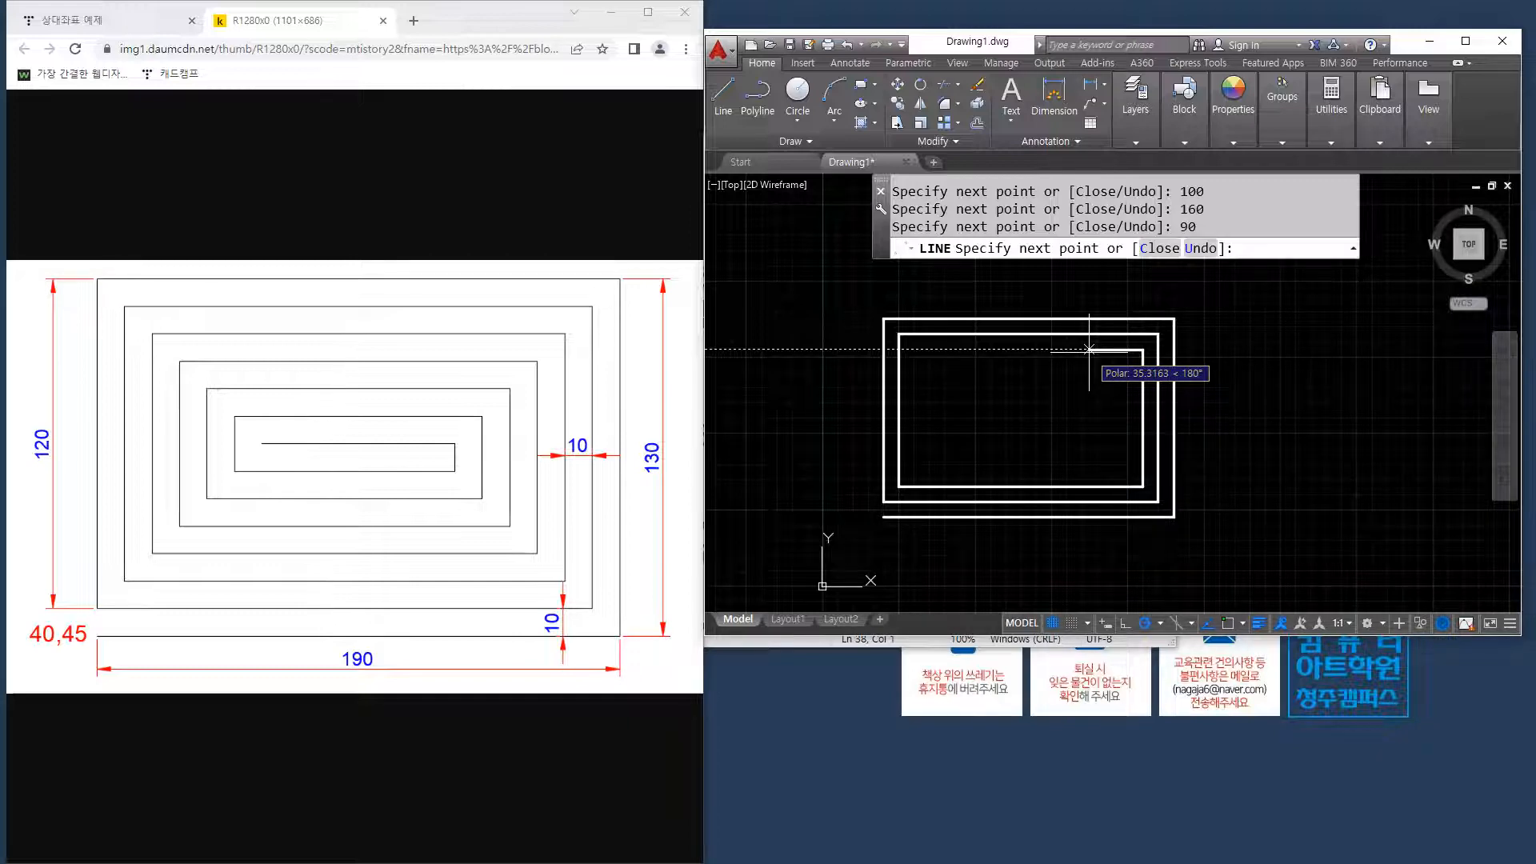
text(150)
key(Return)
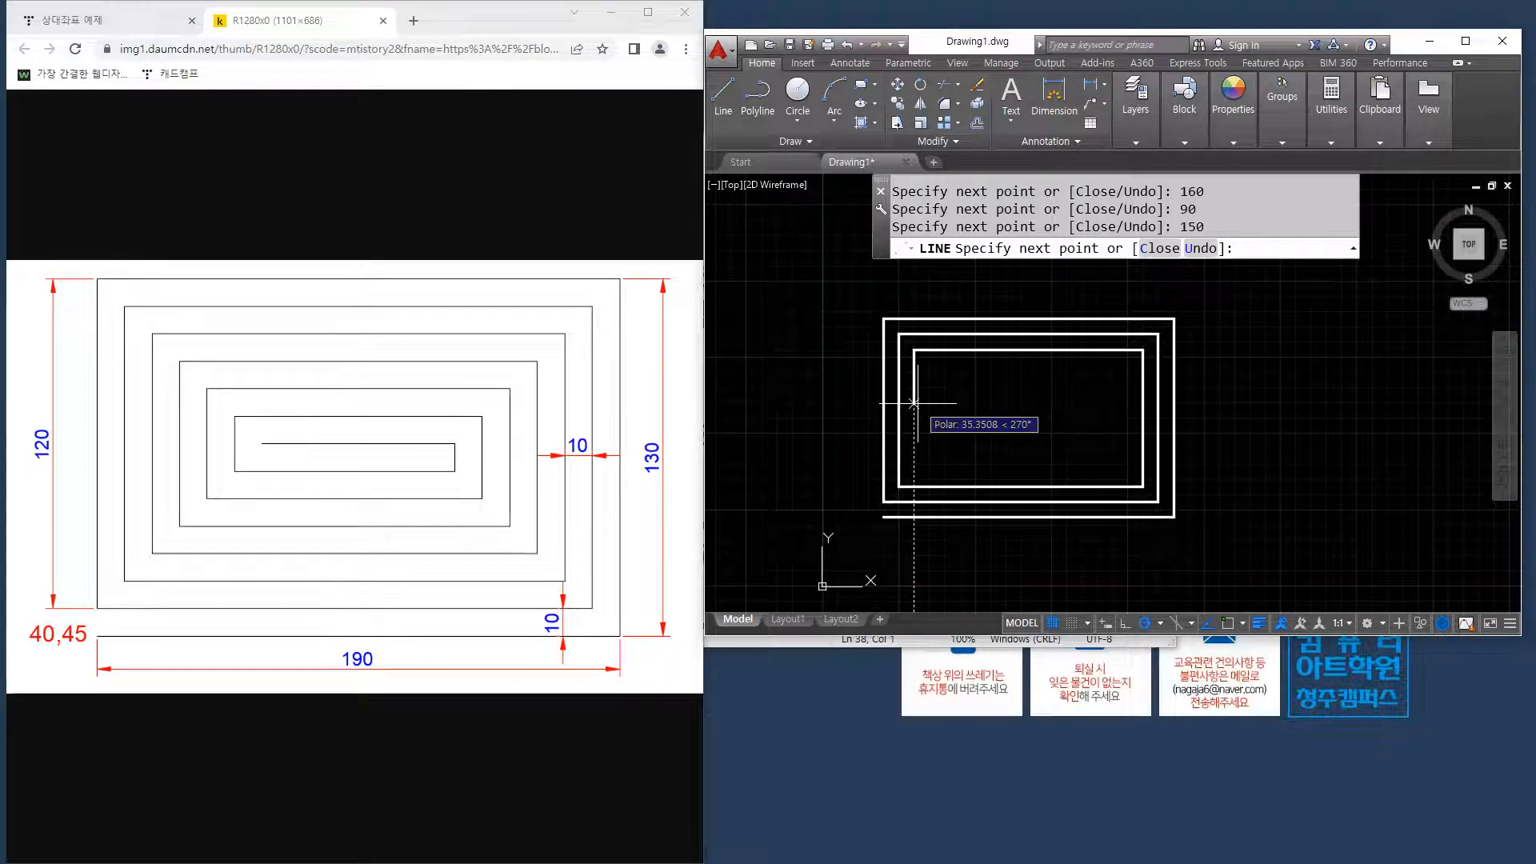
text(80)
key(Return)
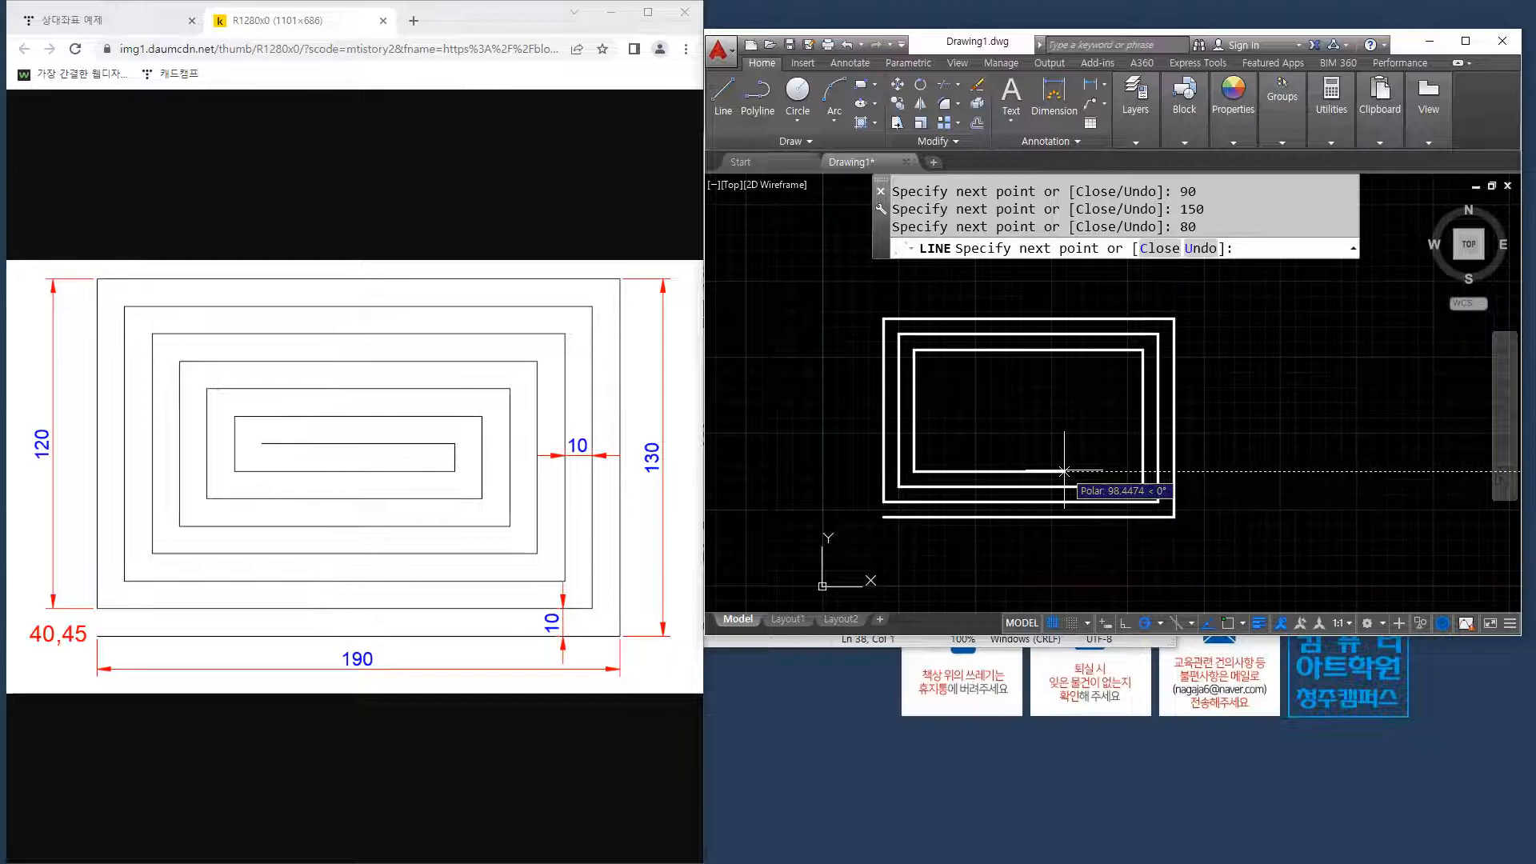
key(Escape)
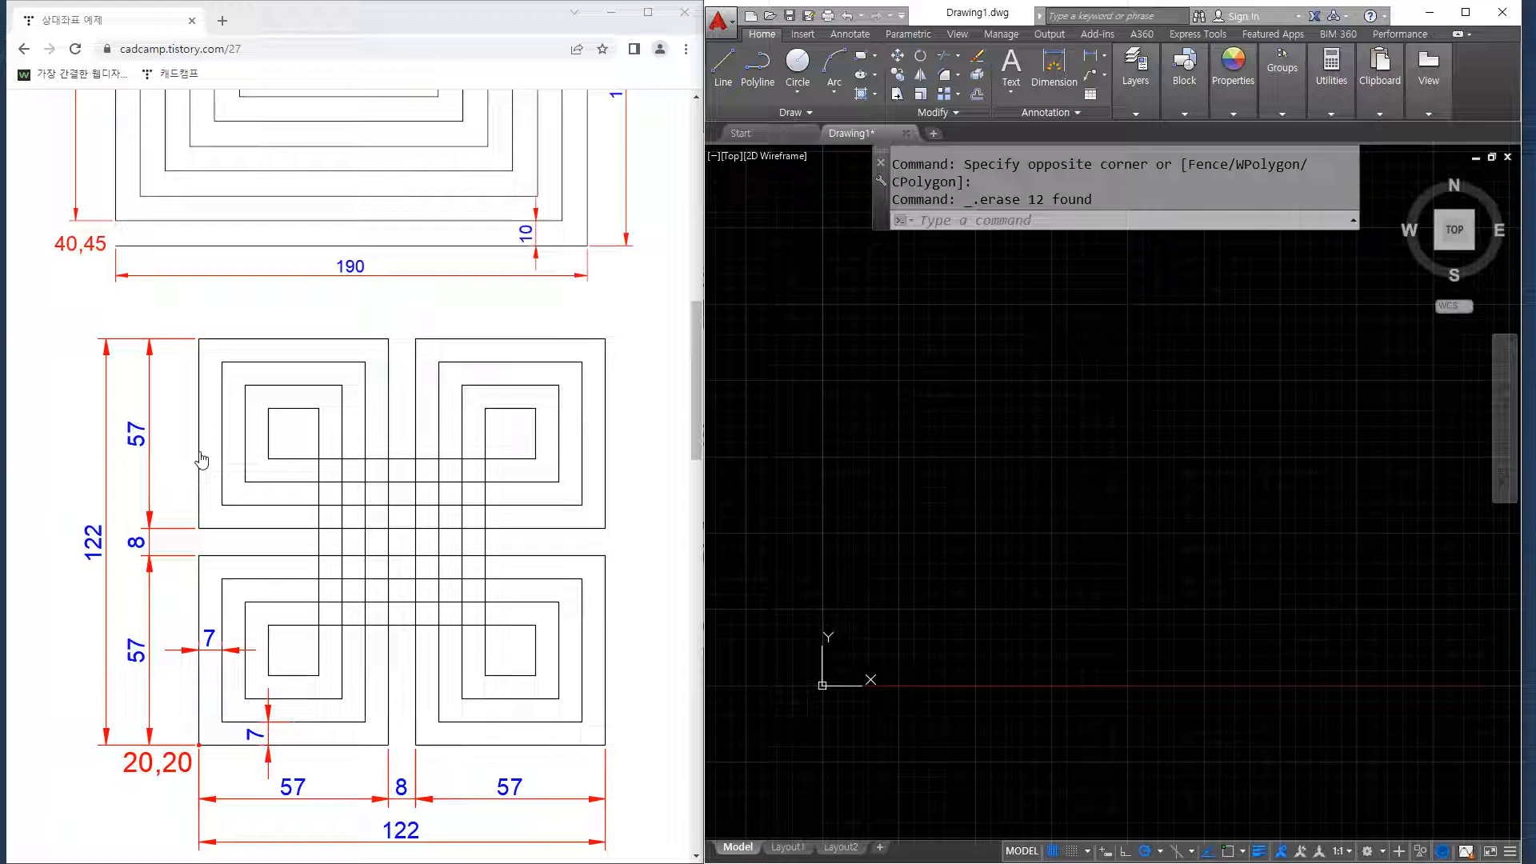
Examine the start point, side lengths, spacing and continuous outline path of the interlocking nested squares figure on the reference page.
scroll(200, 640, down, 2)
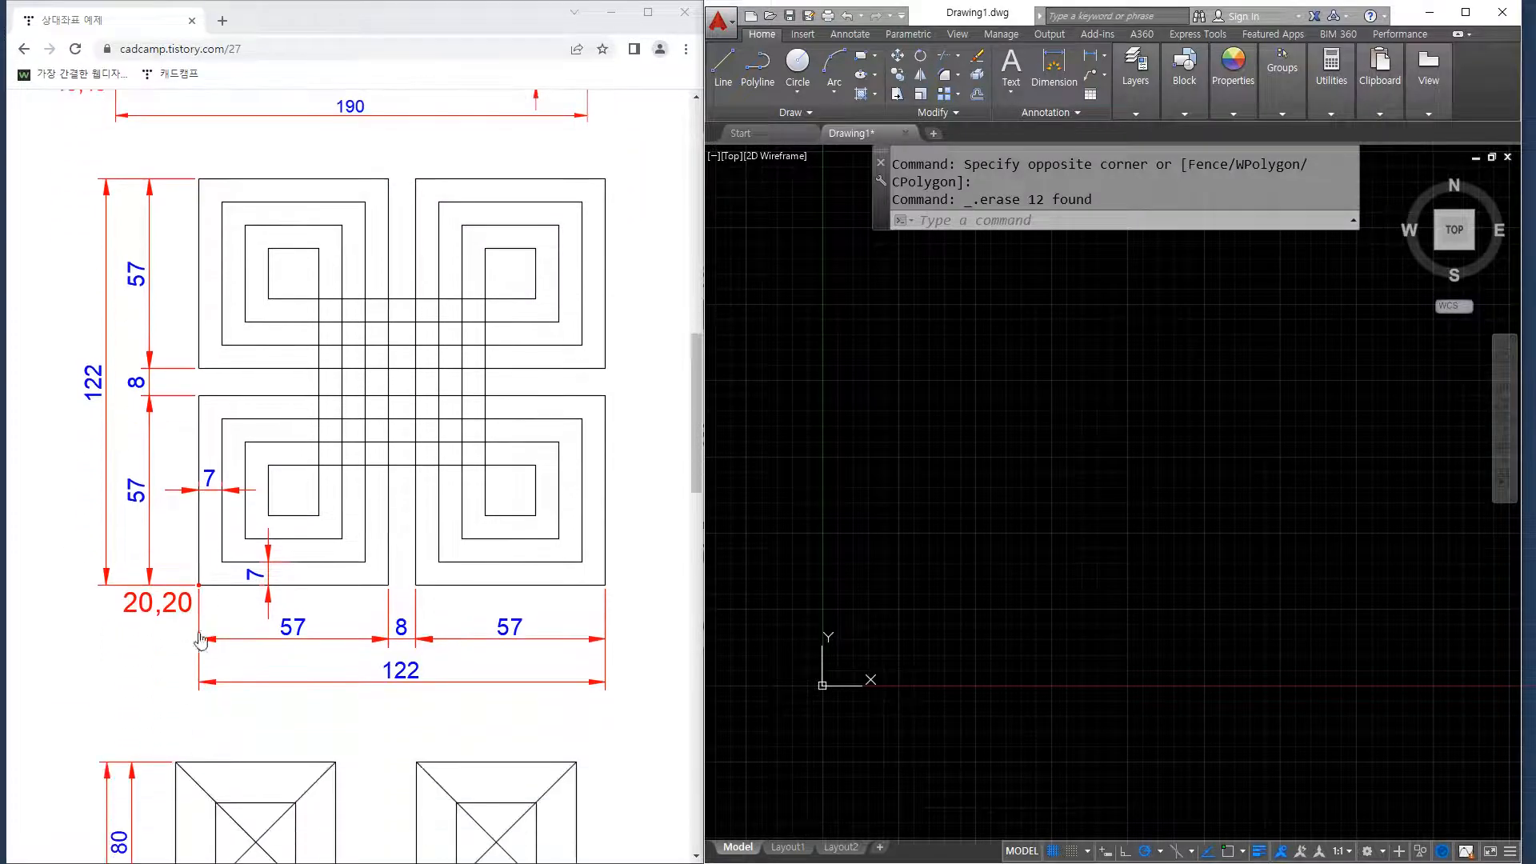
drag(190, 619, 95, 618)
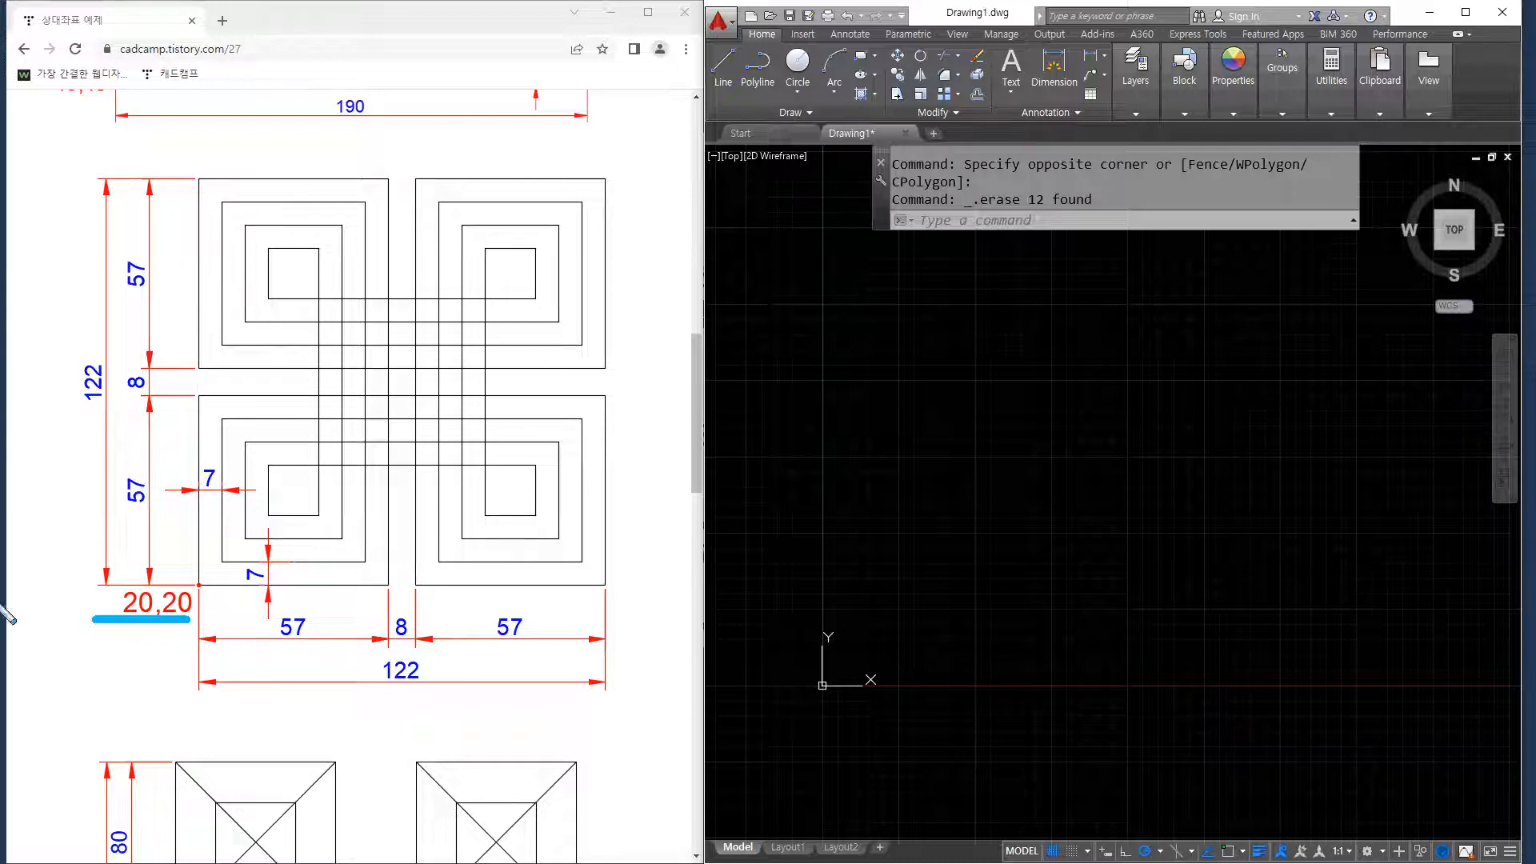
mouse_move(189, 508)
mouse_down()
mouse_move(218, 480)
mouse_move(197, 500)
mouse_up()
mouse_move(241, 571)
mouse_down()
mouse_move(270, 597)
mouse_move(270, 547)
mouse_move(277, 578)
mouse_move(213, 557)
mouse_move(237, 565)
mouse_move(225, 572)
mouse_up()
key(e)
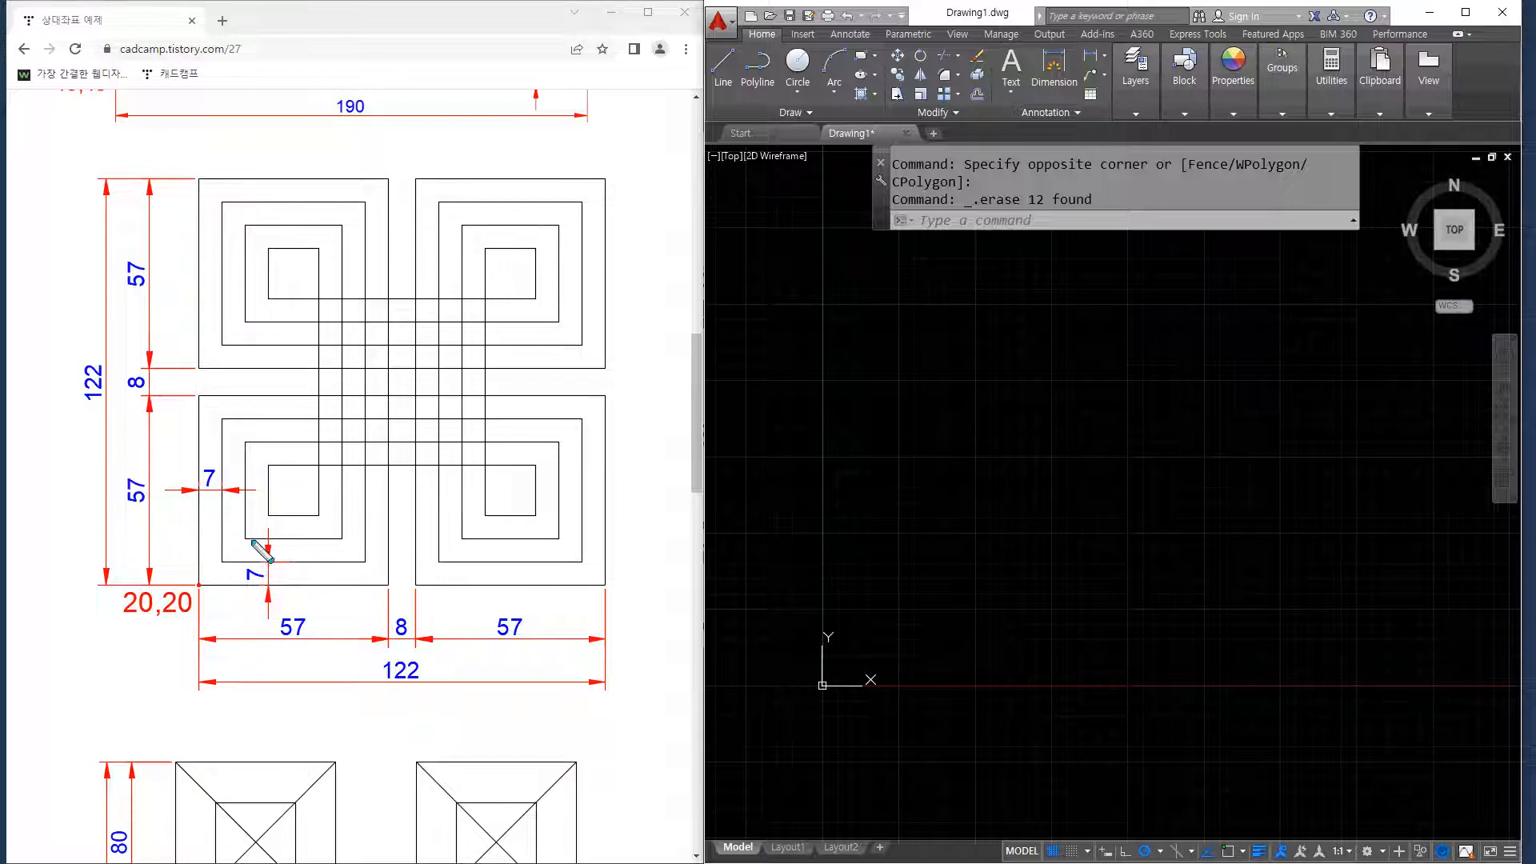
mouse_move(254, 552)
mouse_down()
mouse_move(247, 526)
mouse_move(256, 553)
mouse_up()
mouse_move(199, 585)
mouse_down()
mouse_move(403, 585)
mouse_move(390, 600)
mouse_up()
mouse_move(206, 576)
mouse_down()
mouse_move(184, 576)
mouse_move(359, 559)
mouse_up()
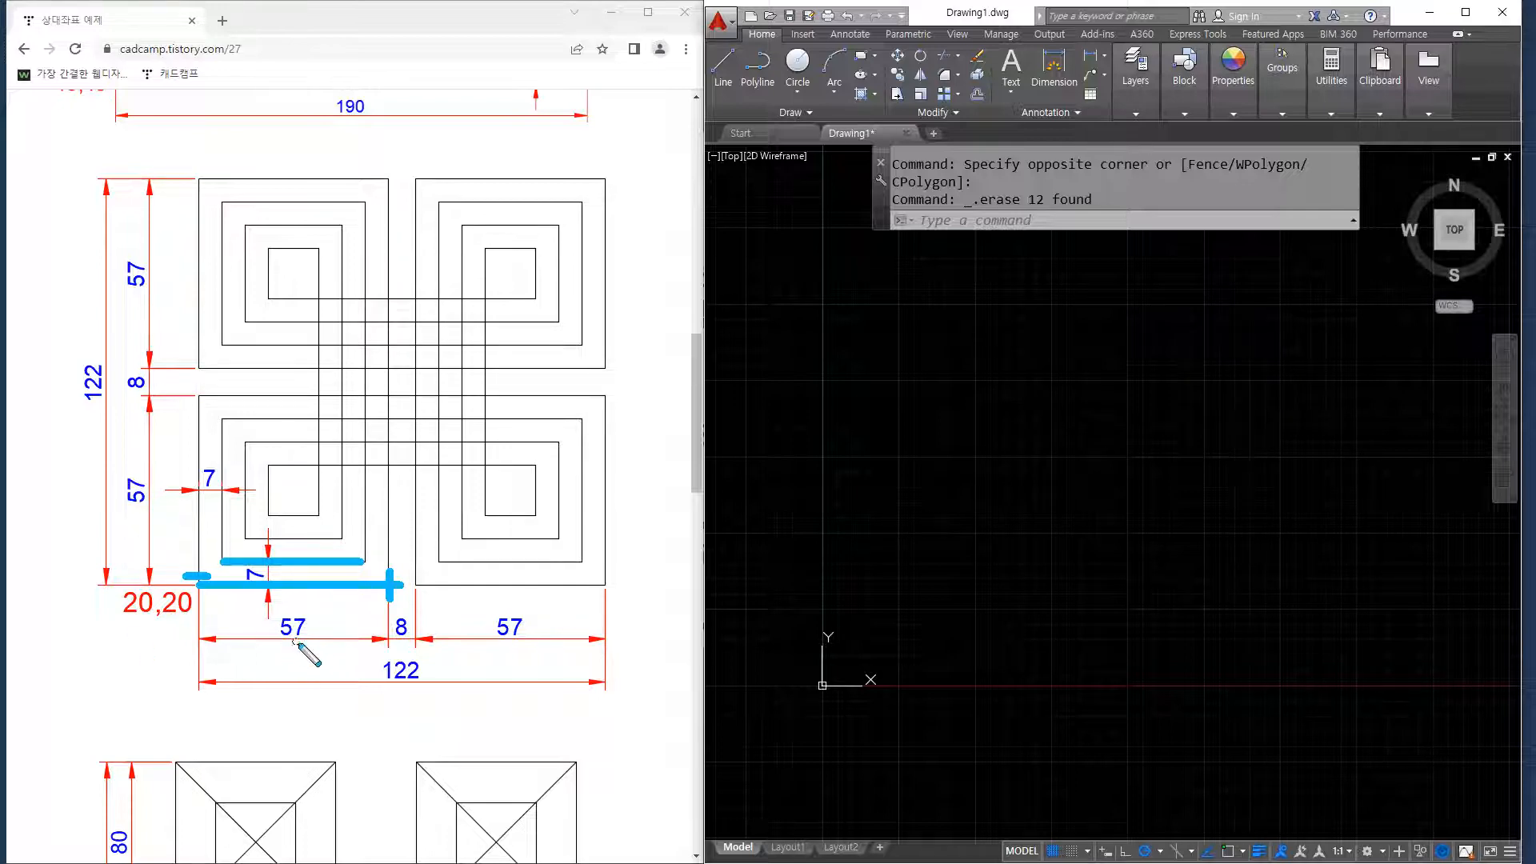
mouse_move(308, 649)
mouse_down()
mouse_move(263, 644)
mouse_move(320, 624)
mouse_move(292, 657)
mouse_up()
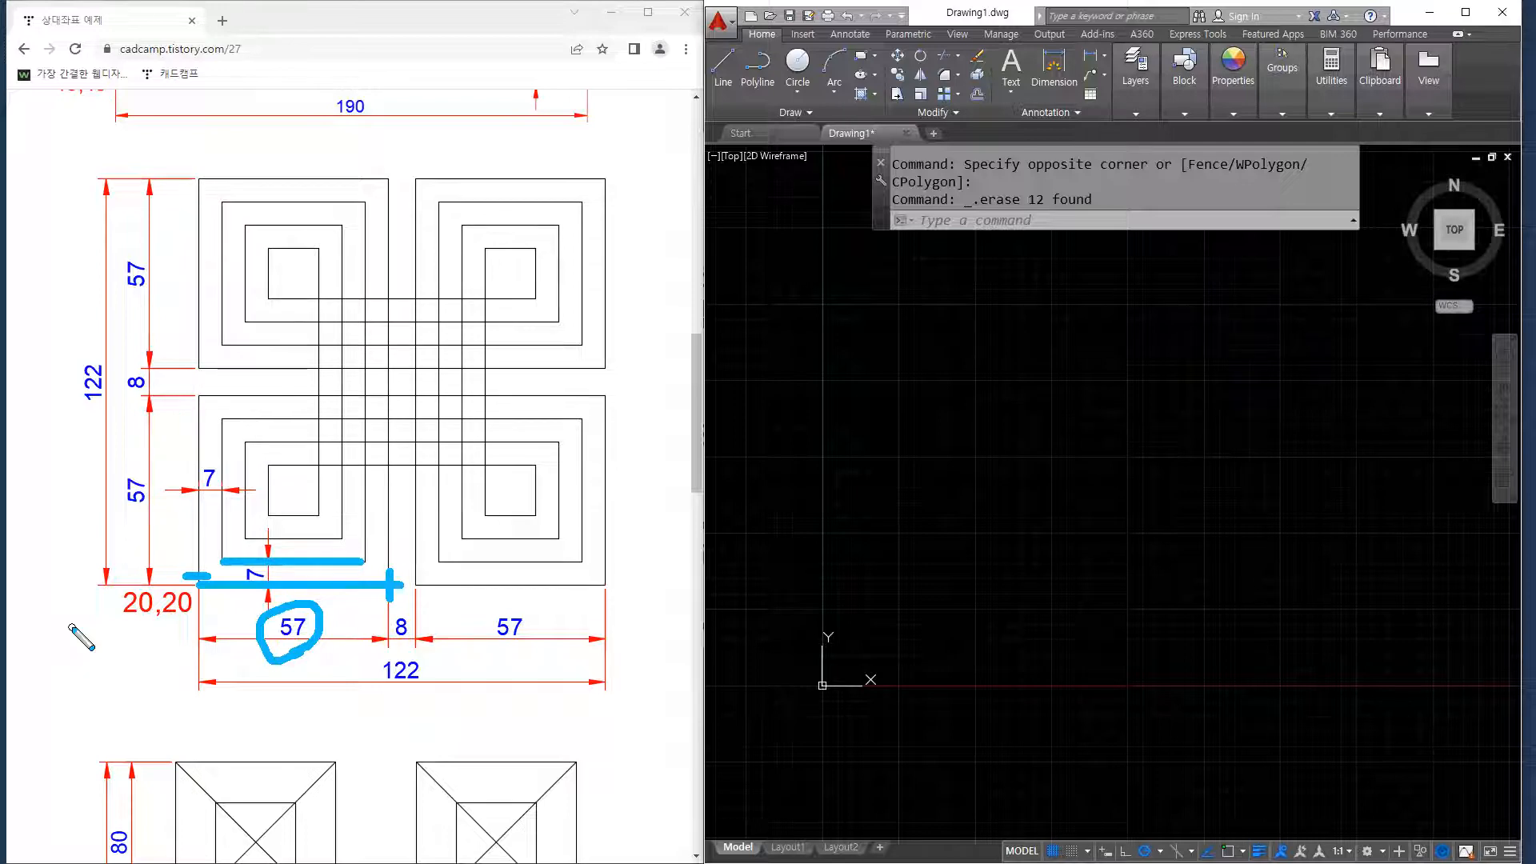
key(ctrl+shift+7)
mouse_move(200, 585)
mouse_down()
mouse_move(383, 584)
mouse_move(385, 332)
mouse_move(342, 184)
mouse_move(201, 185)
mouse_move(198, 360)
mouse_move(596, 362)
mouse_move(596, 185)
mouse_move(415, 185)
mouse_move(415, 573)
mouse_move(590, 573)
mouse_move(598, 400)
mouse_move(189, 403)
mouse_move(204, 548)
mouse_move(166, 541)
mouse_move(224, 522)
mouse_up()
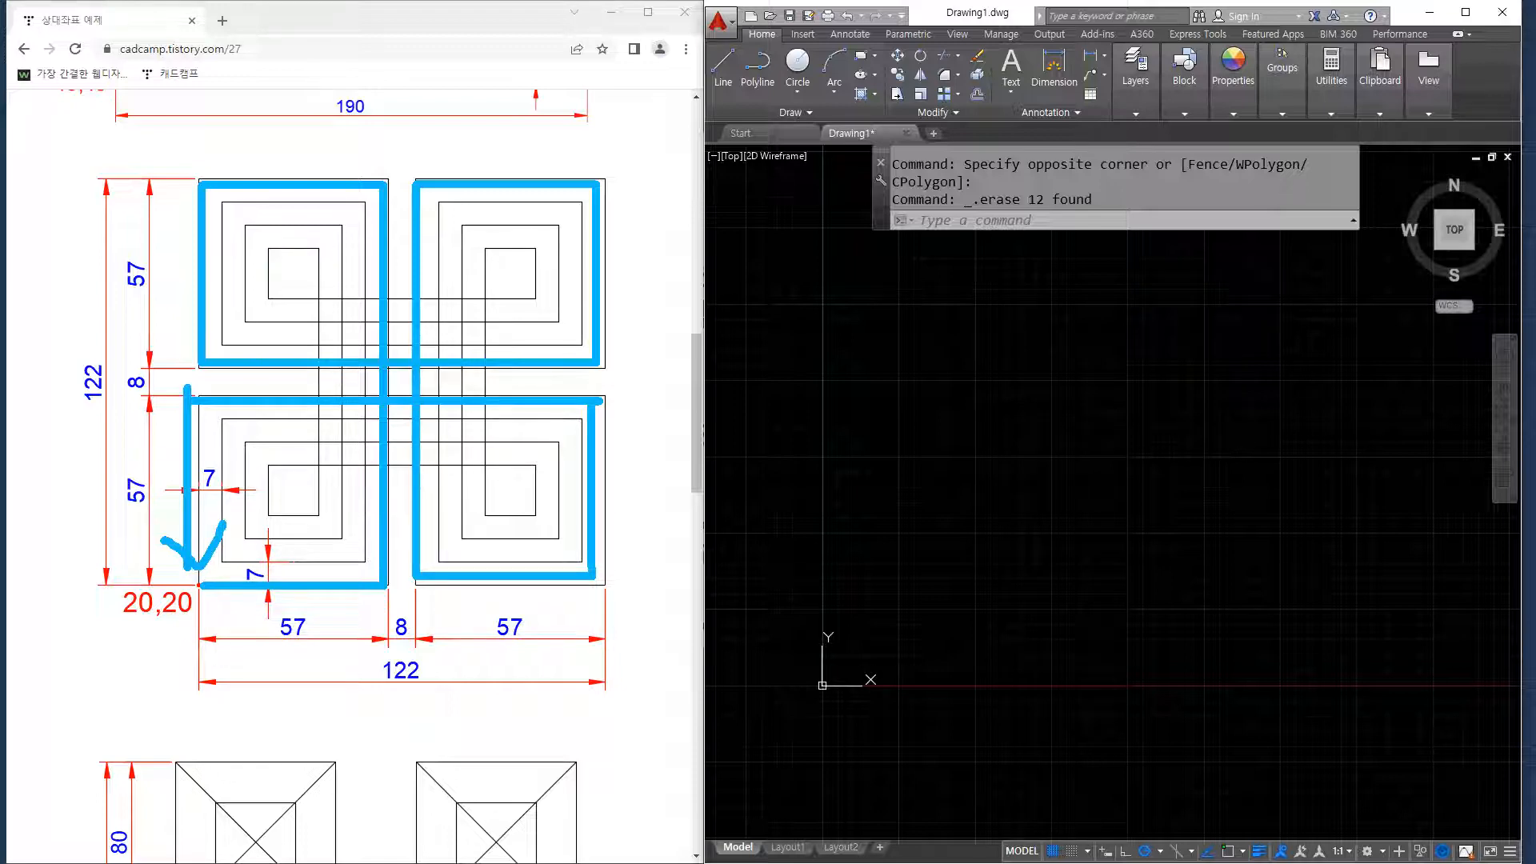
key(Escape)
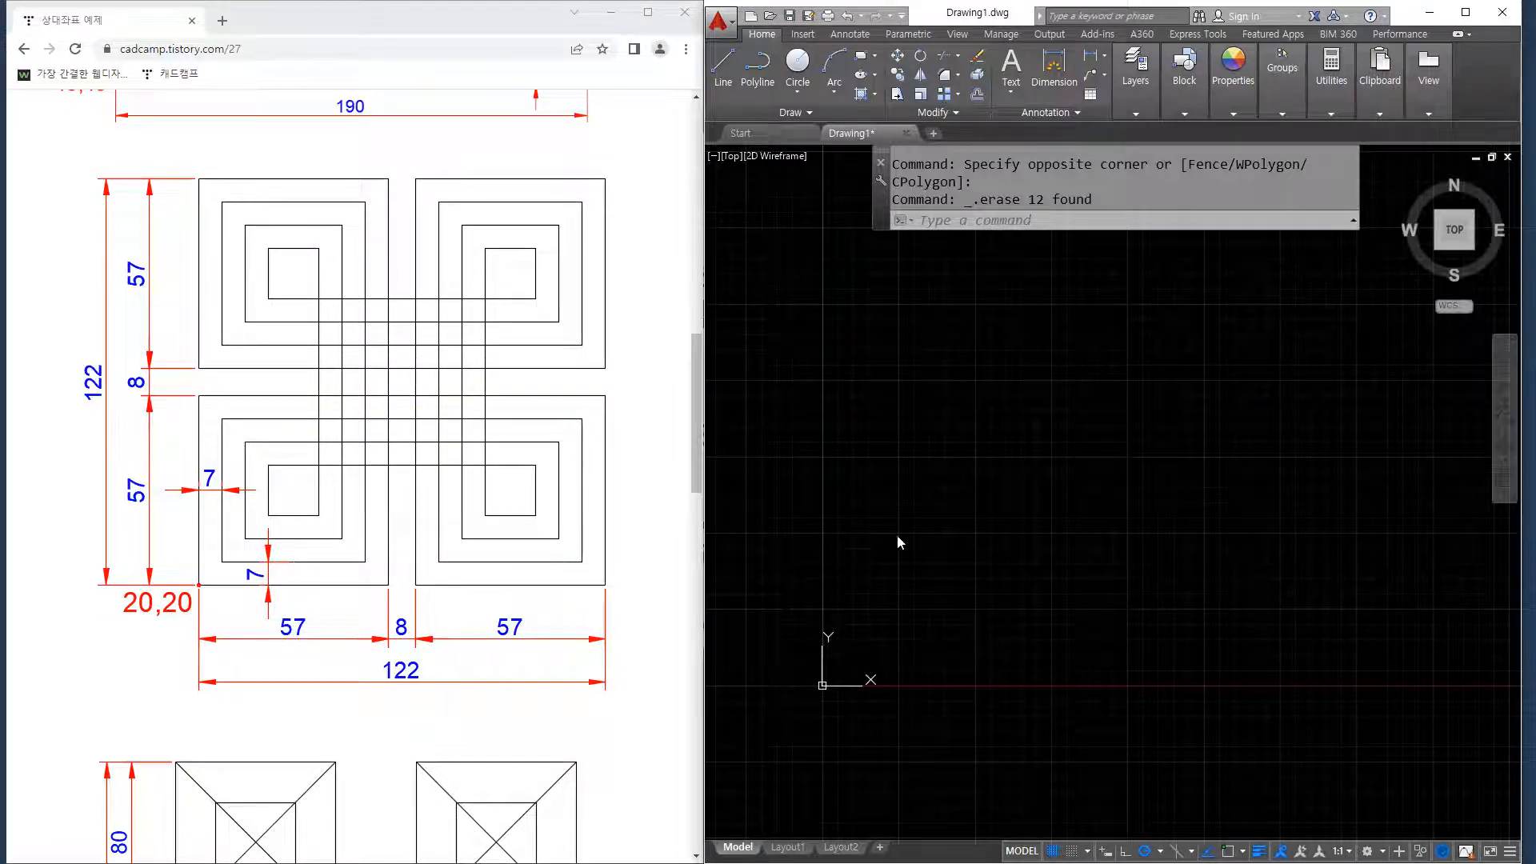
Start a line at 20,20 and draw the outer outline's first segments: 57 right, 122 up and 57 left.
text(l)
key(Return)
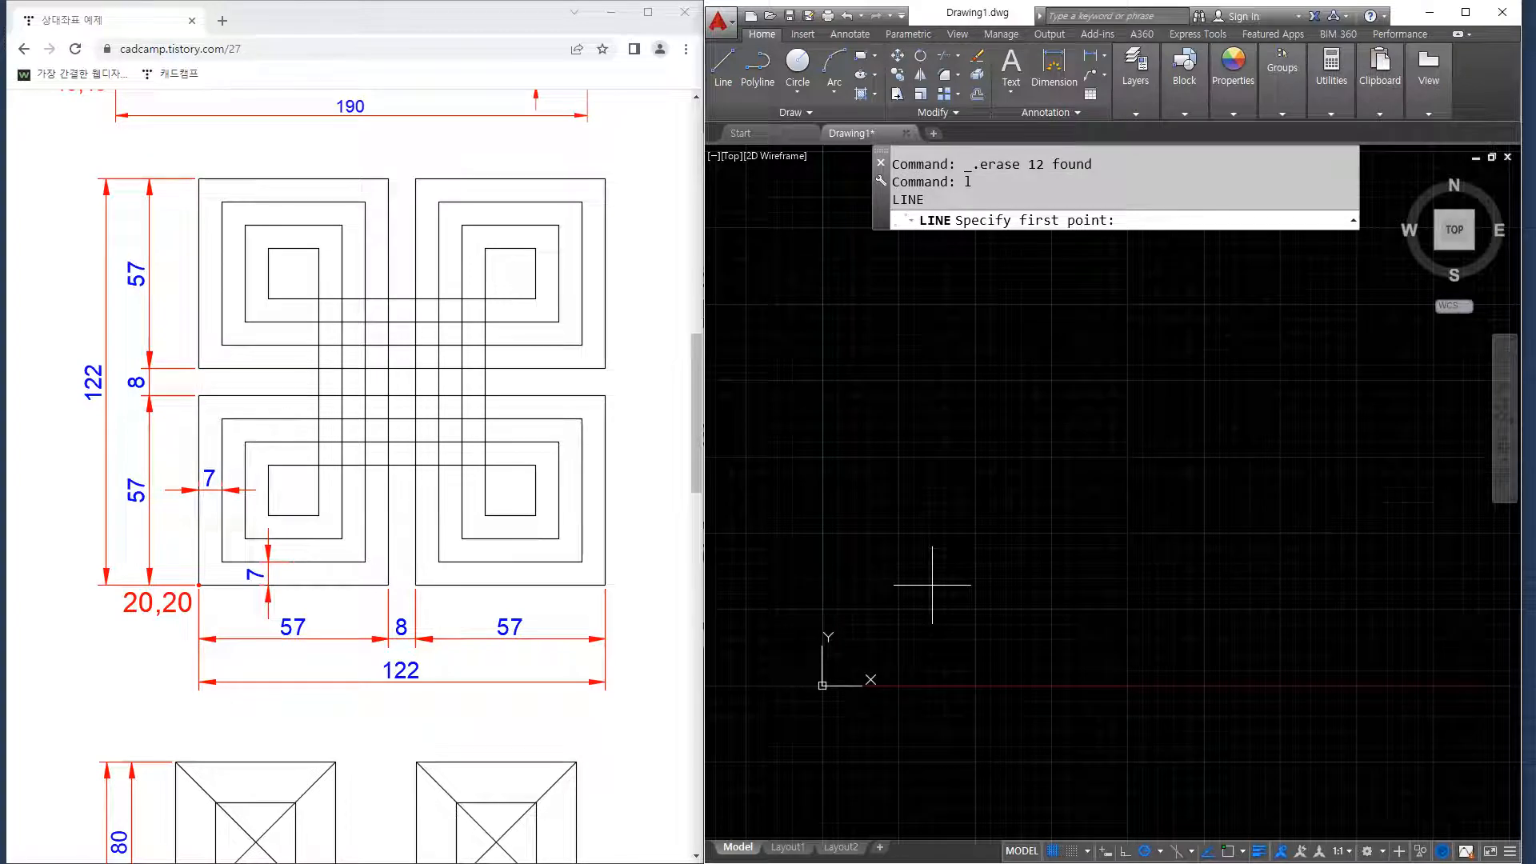
text(20,20)
key(Return)
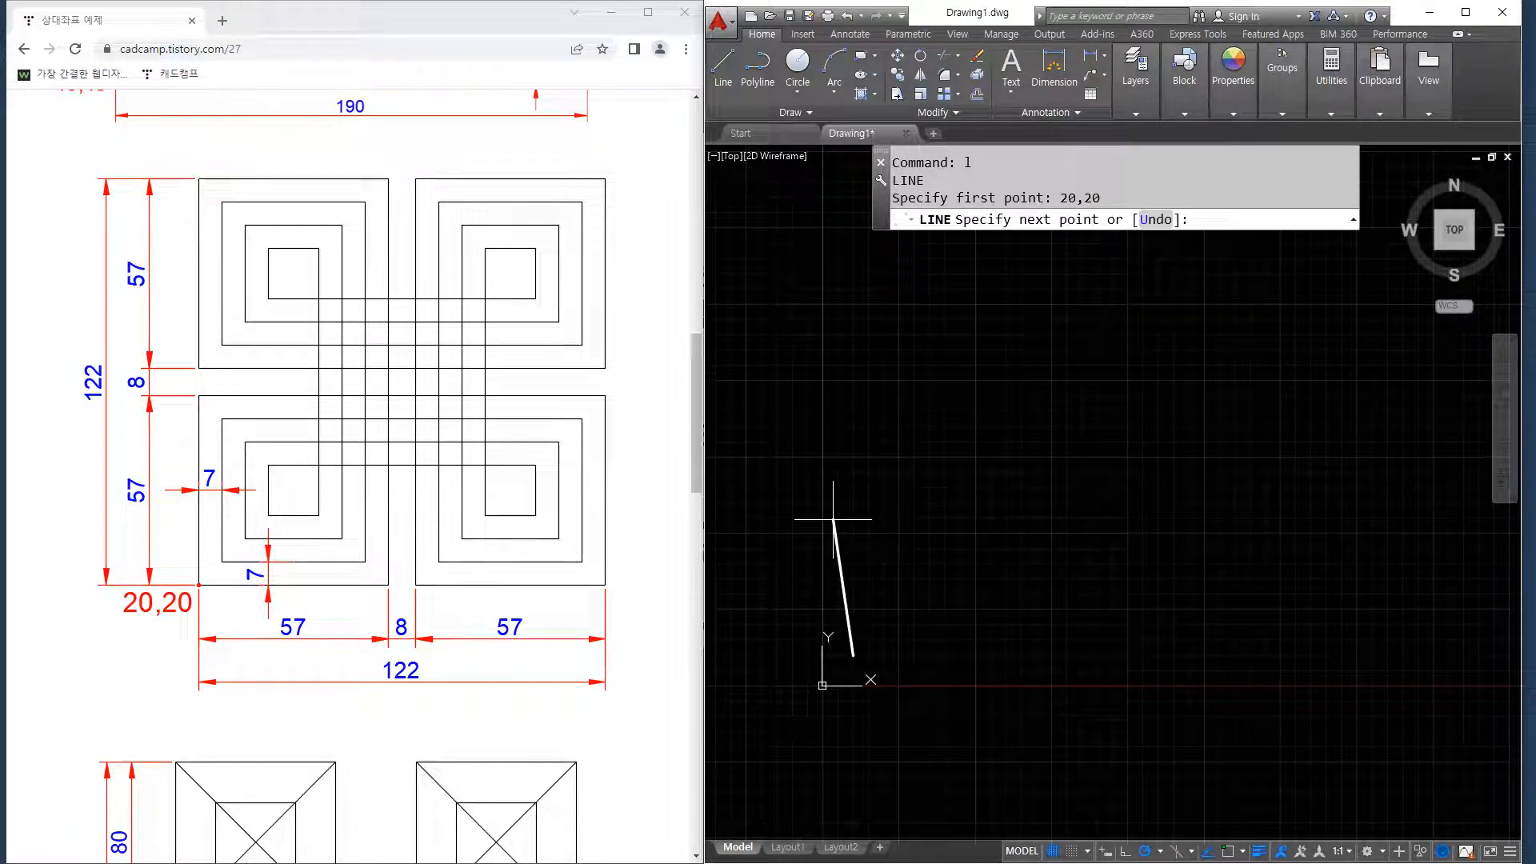
text(@57,0)
key(Return)
text(@)
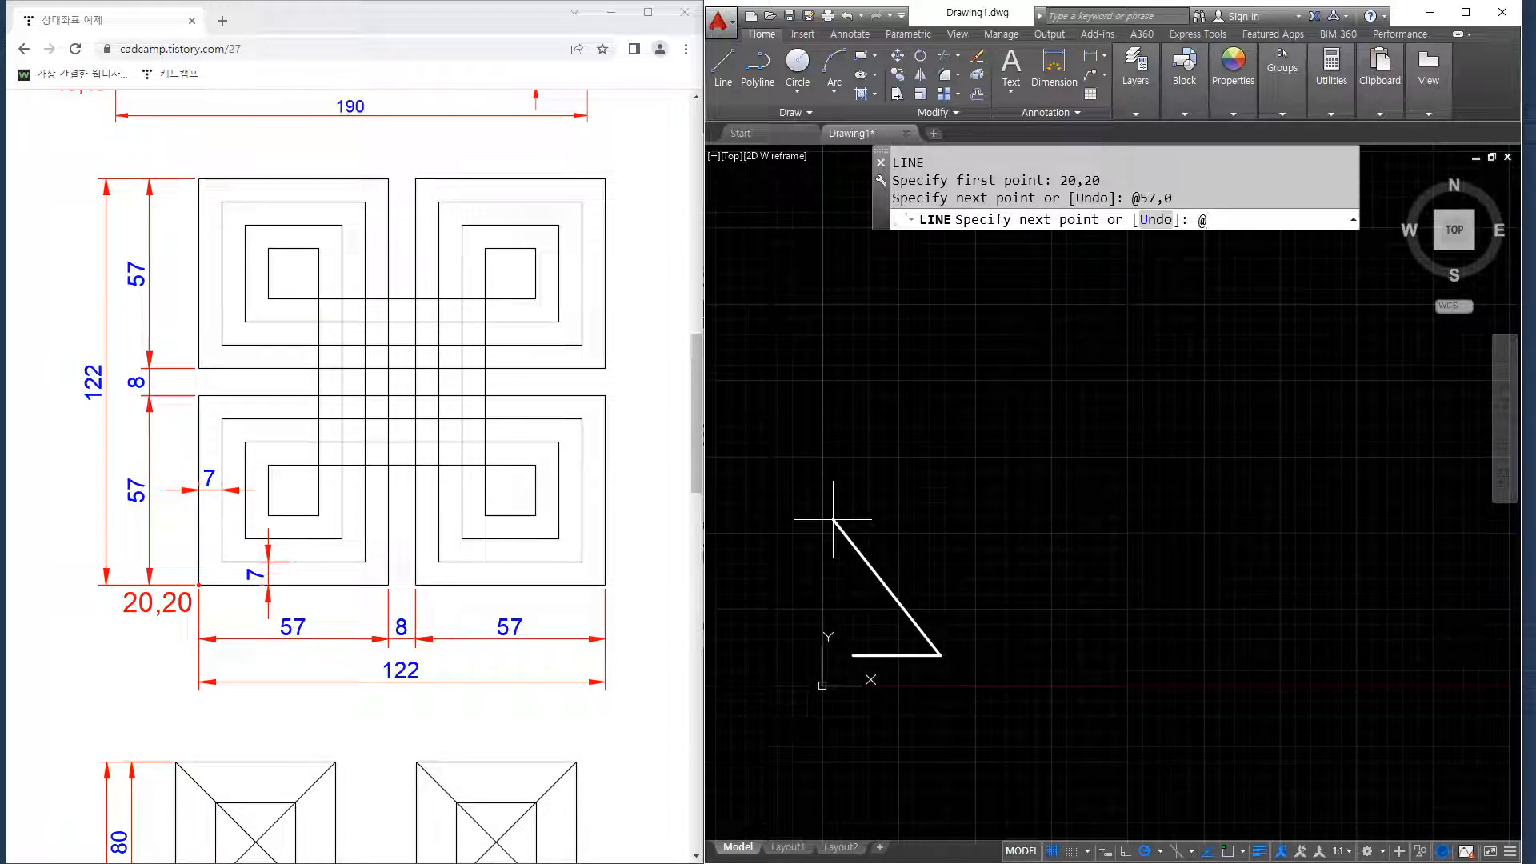
text(0,1225)
key(BackSpace)
key(Return)
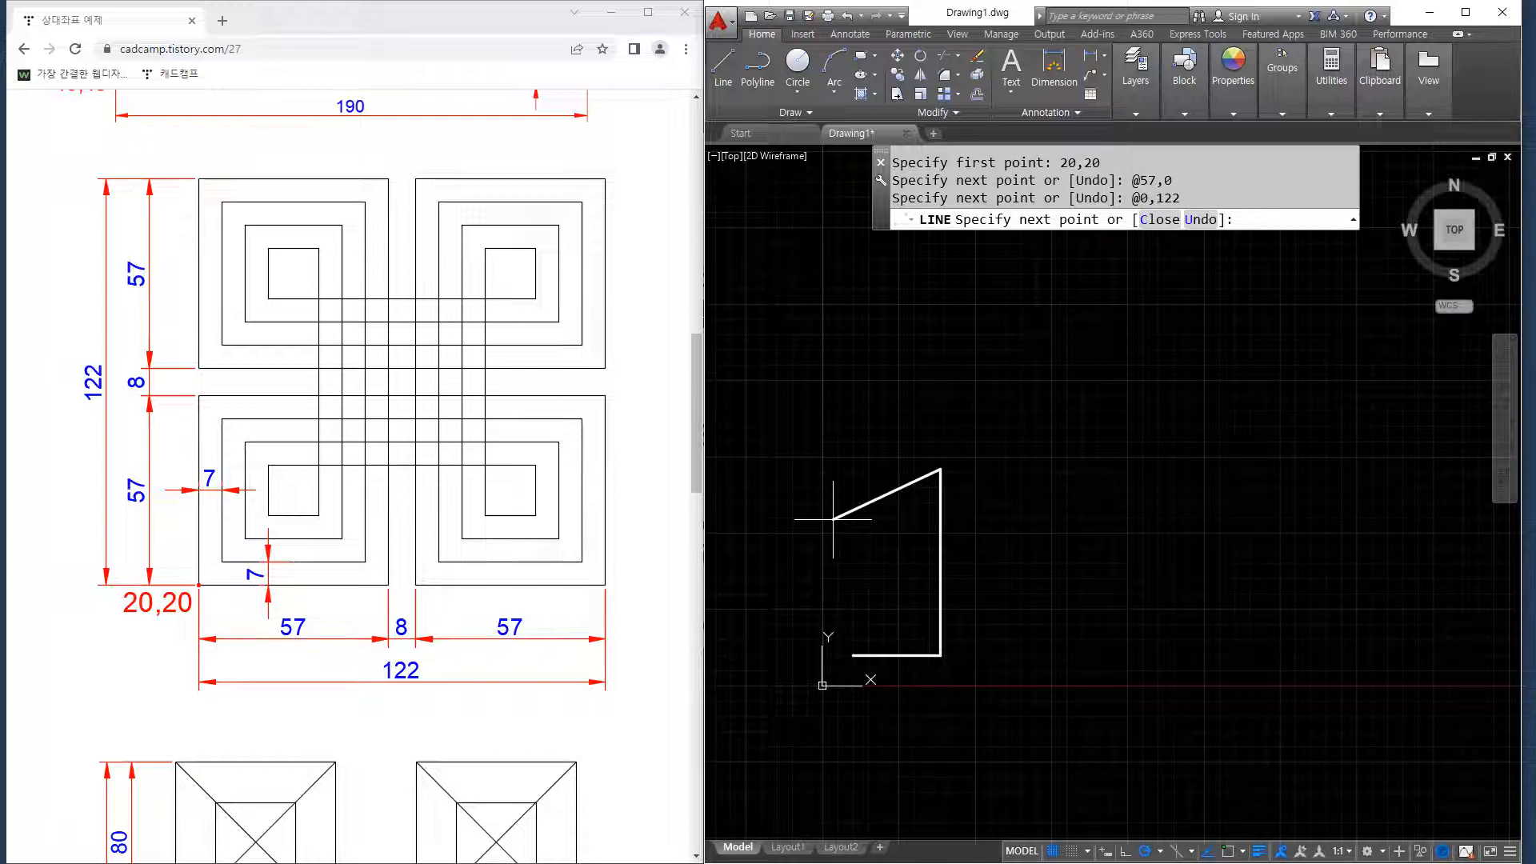
text(@-57,0)
key(Return)
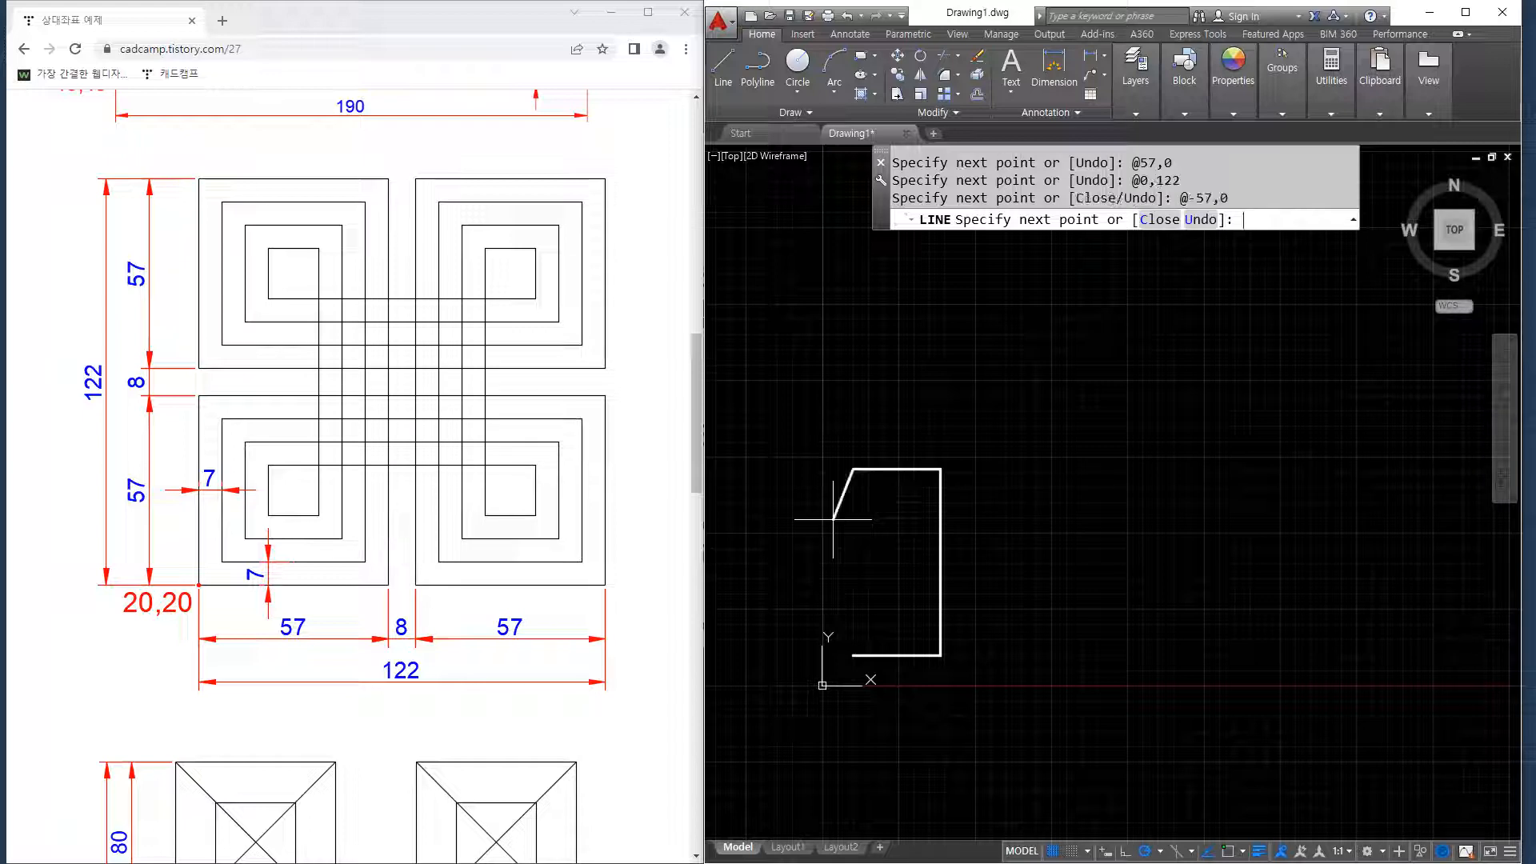
text(@0,57)
key(Return)
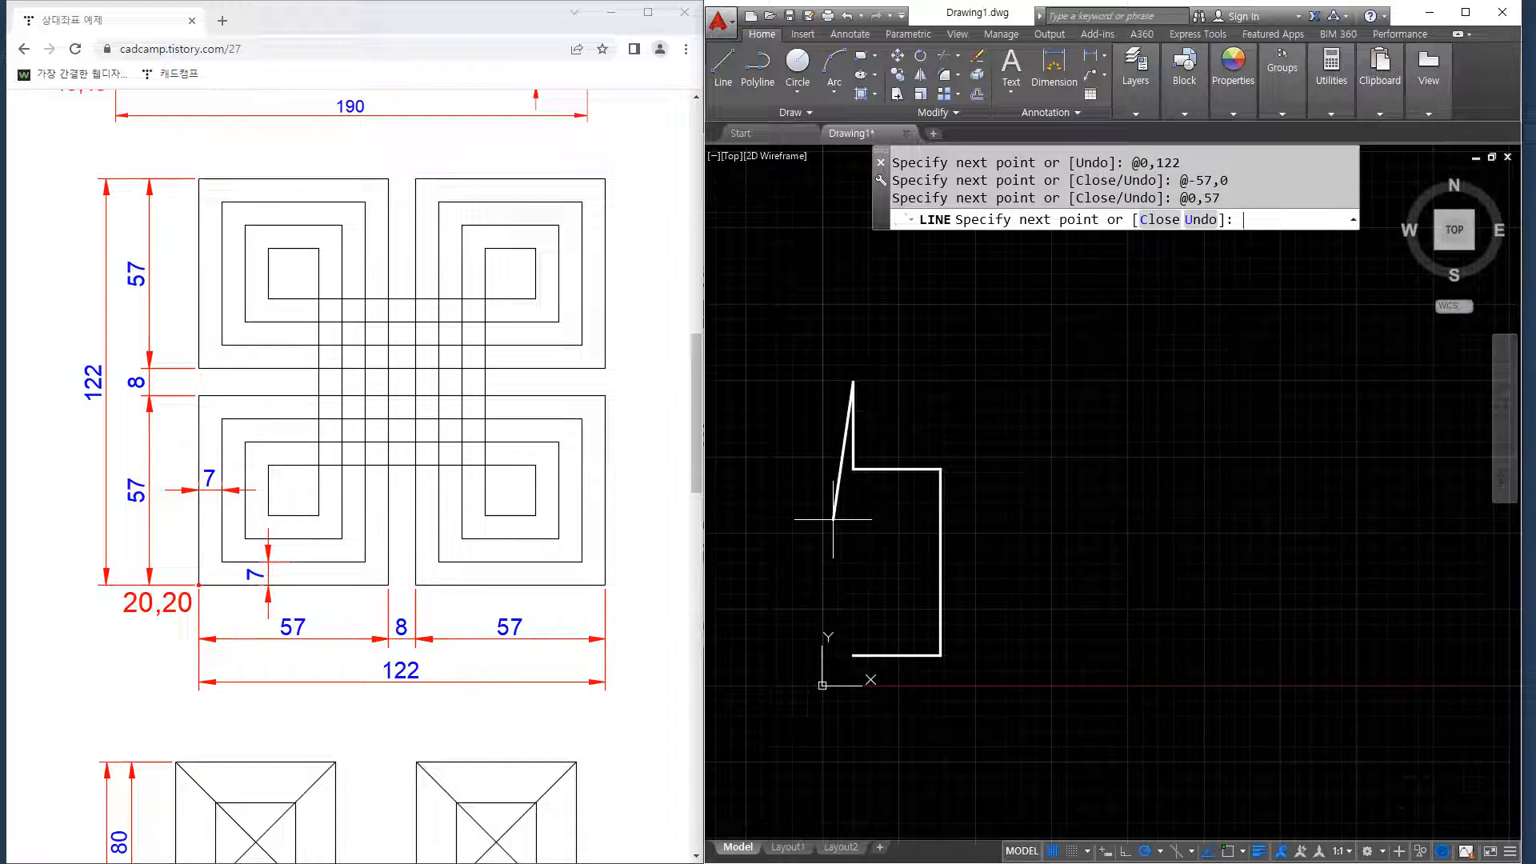
key(ctrl+z)
Continue the outer outline with segments of 57 down, 122 right, 57 up and 57 left.
text(@0,-)
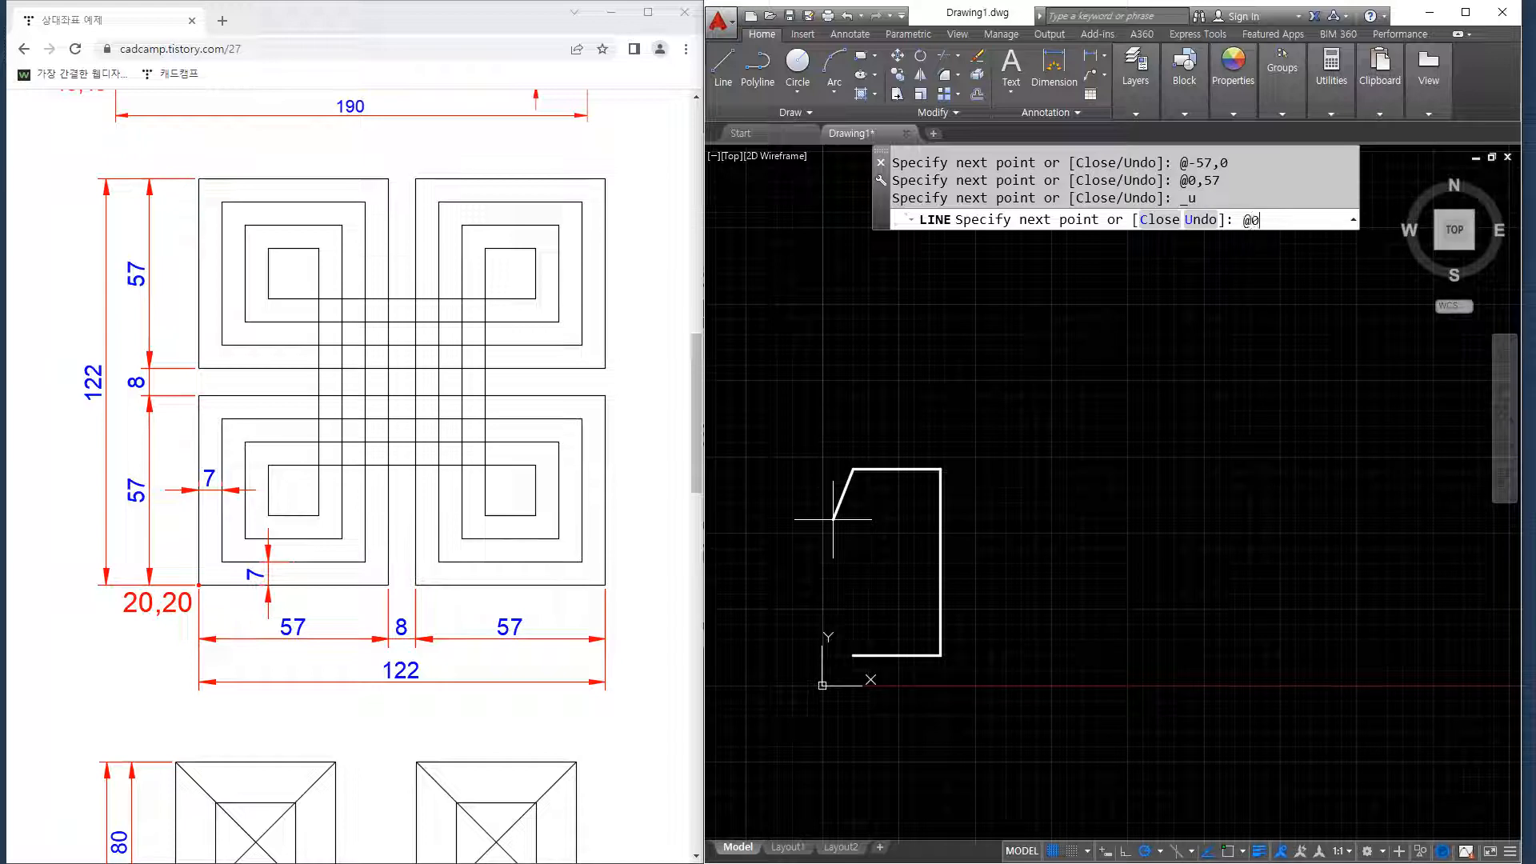
text(57)
key(Return)
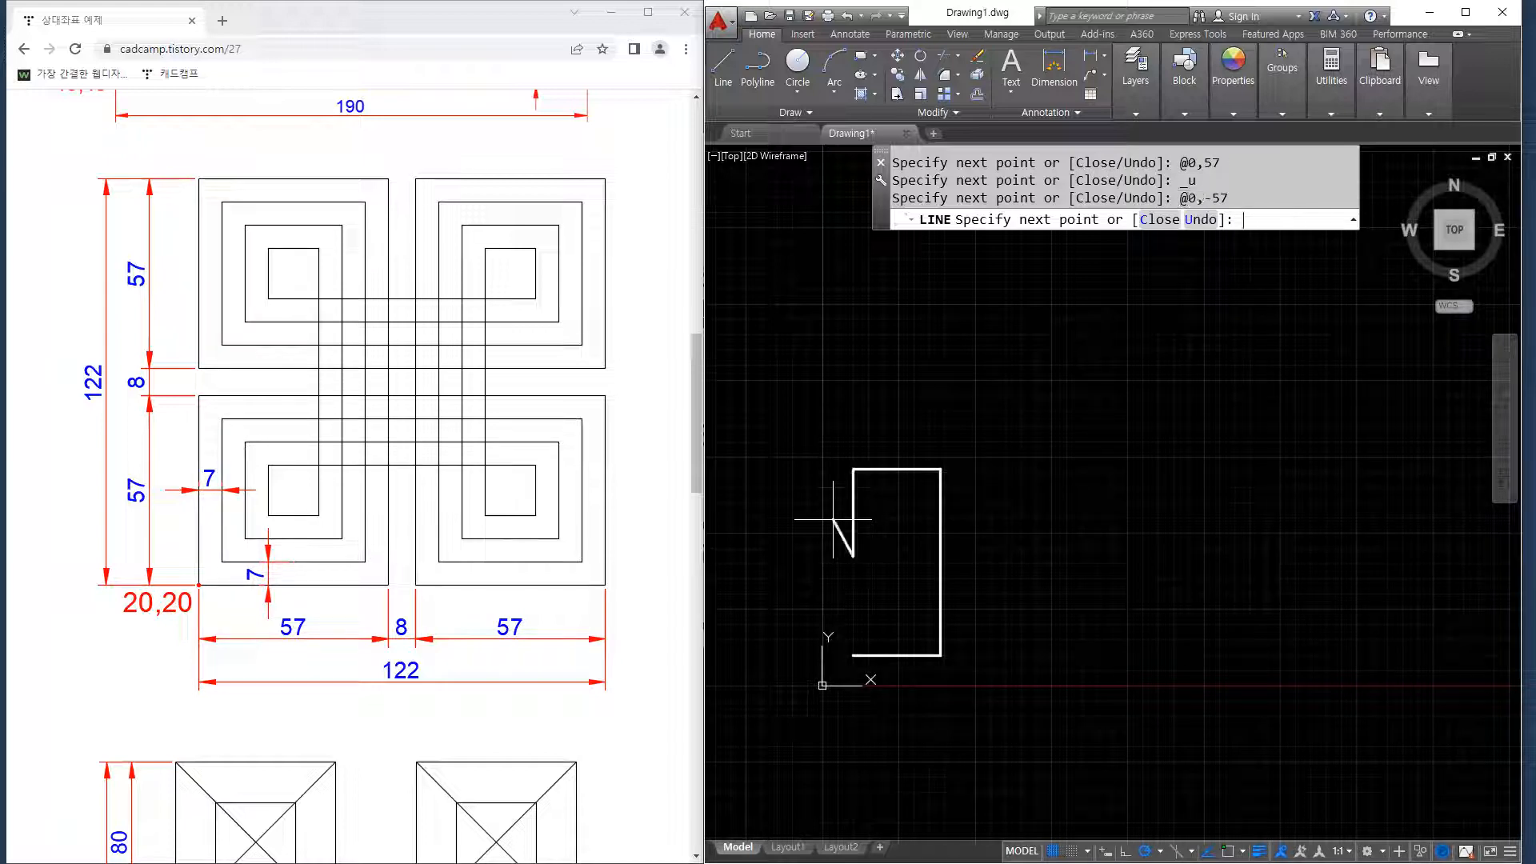
text(@122,0)
key(Return)
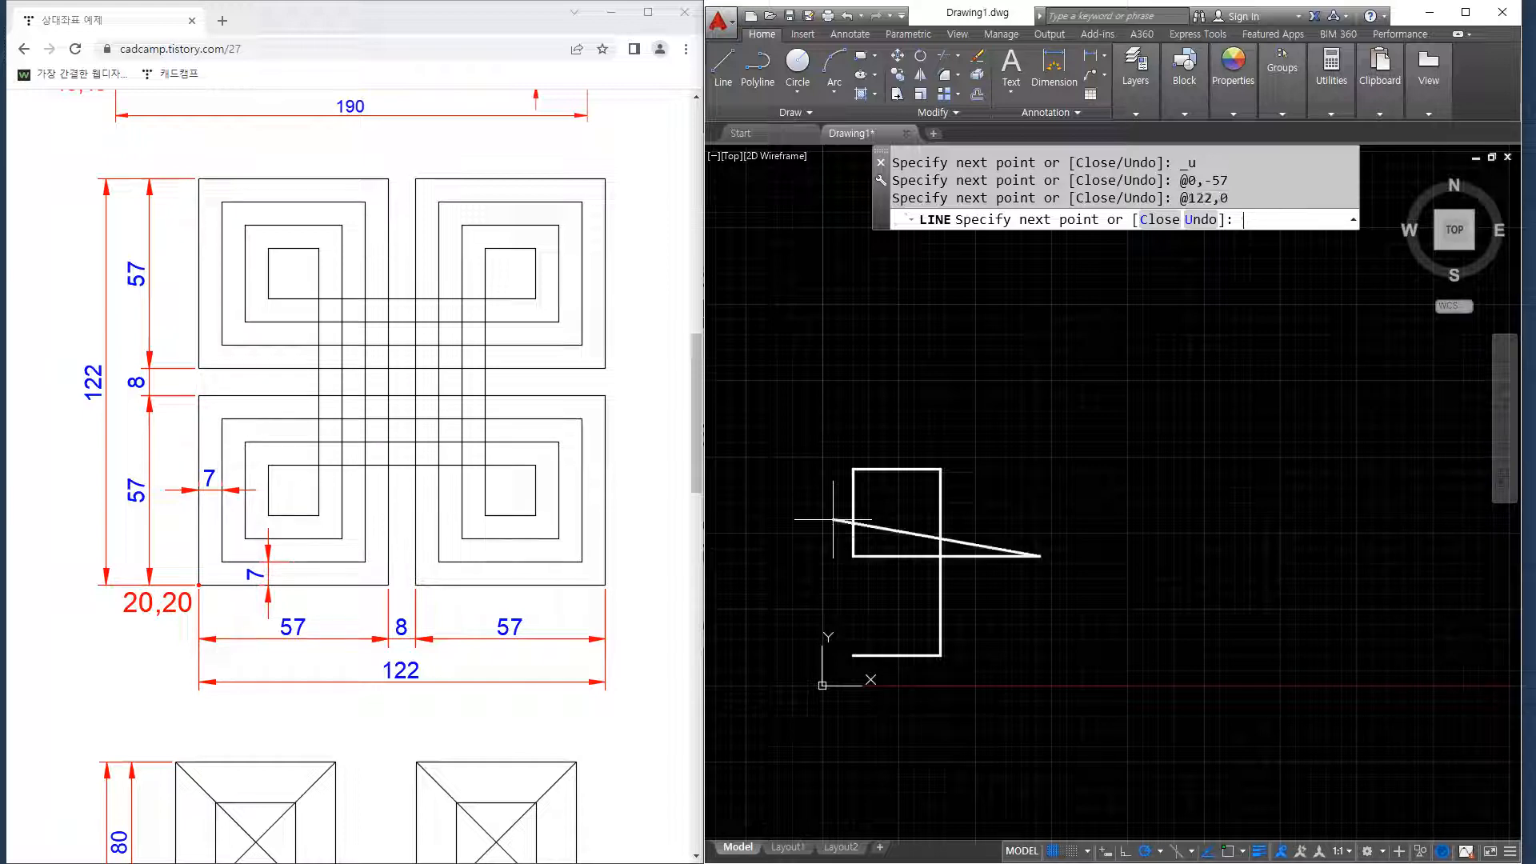
text(@0,57)
key(Return)
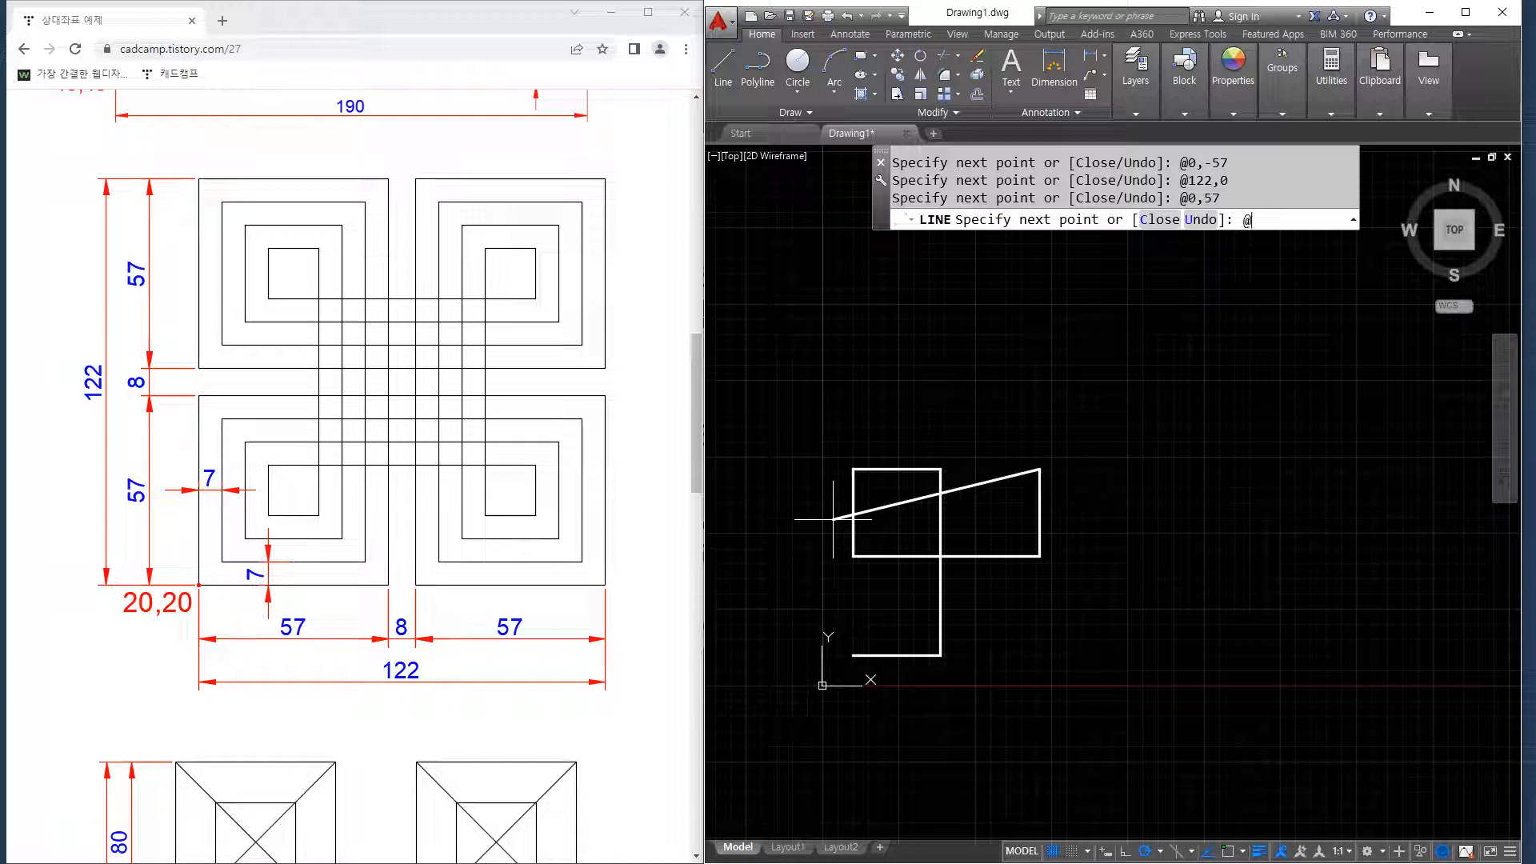
text(@-57,0)
key(Return)
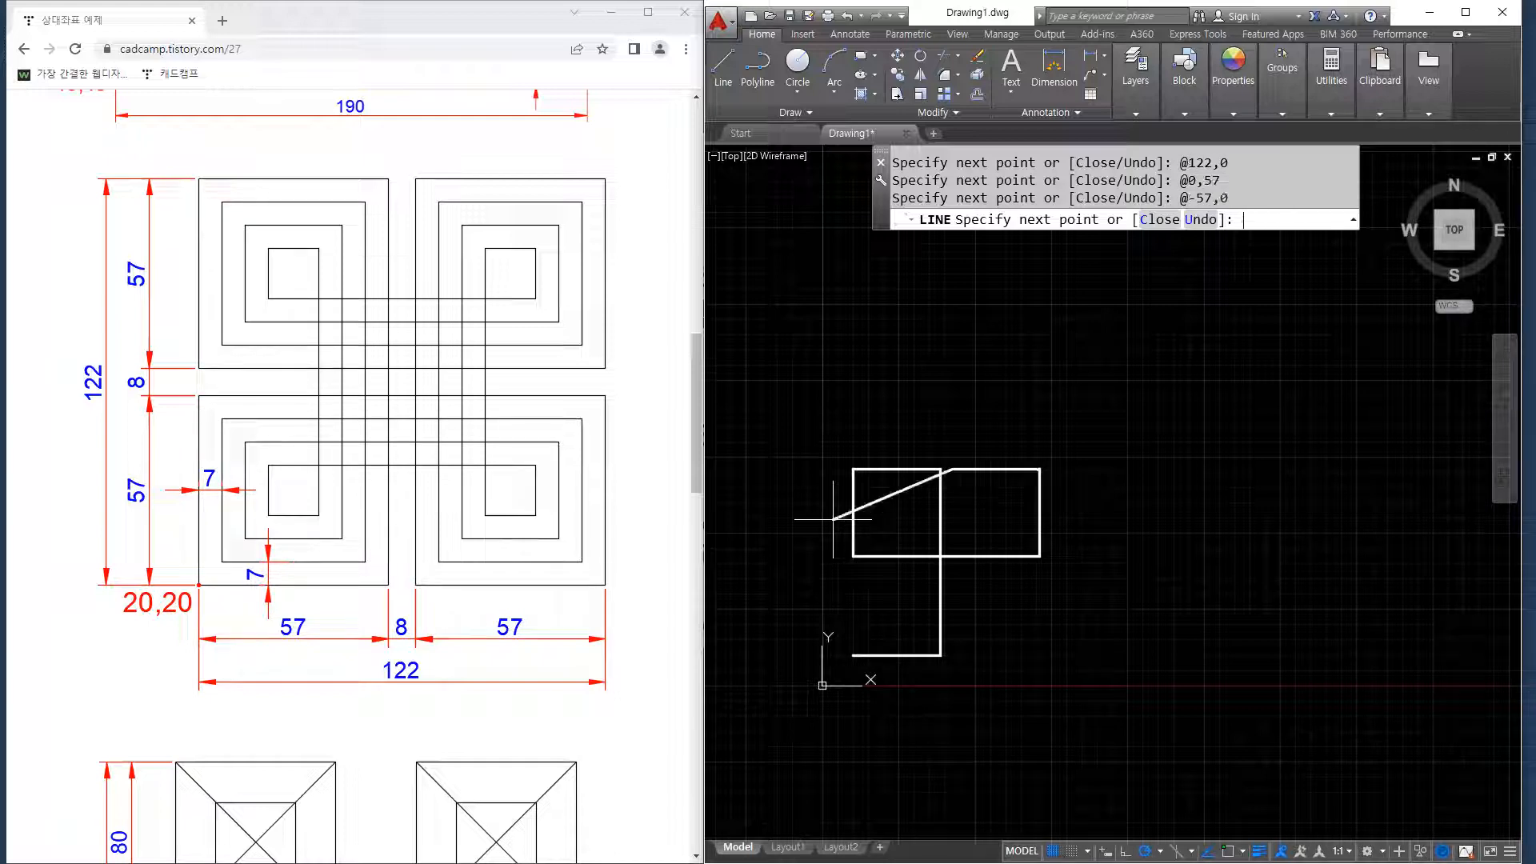
Complete the outer outline with segments of 122 down, 57 right, 57 up and 122 left, and close it.
text(@0,-122)
key(Return)
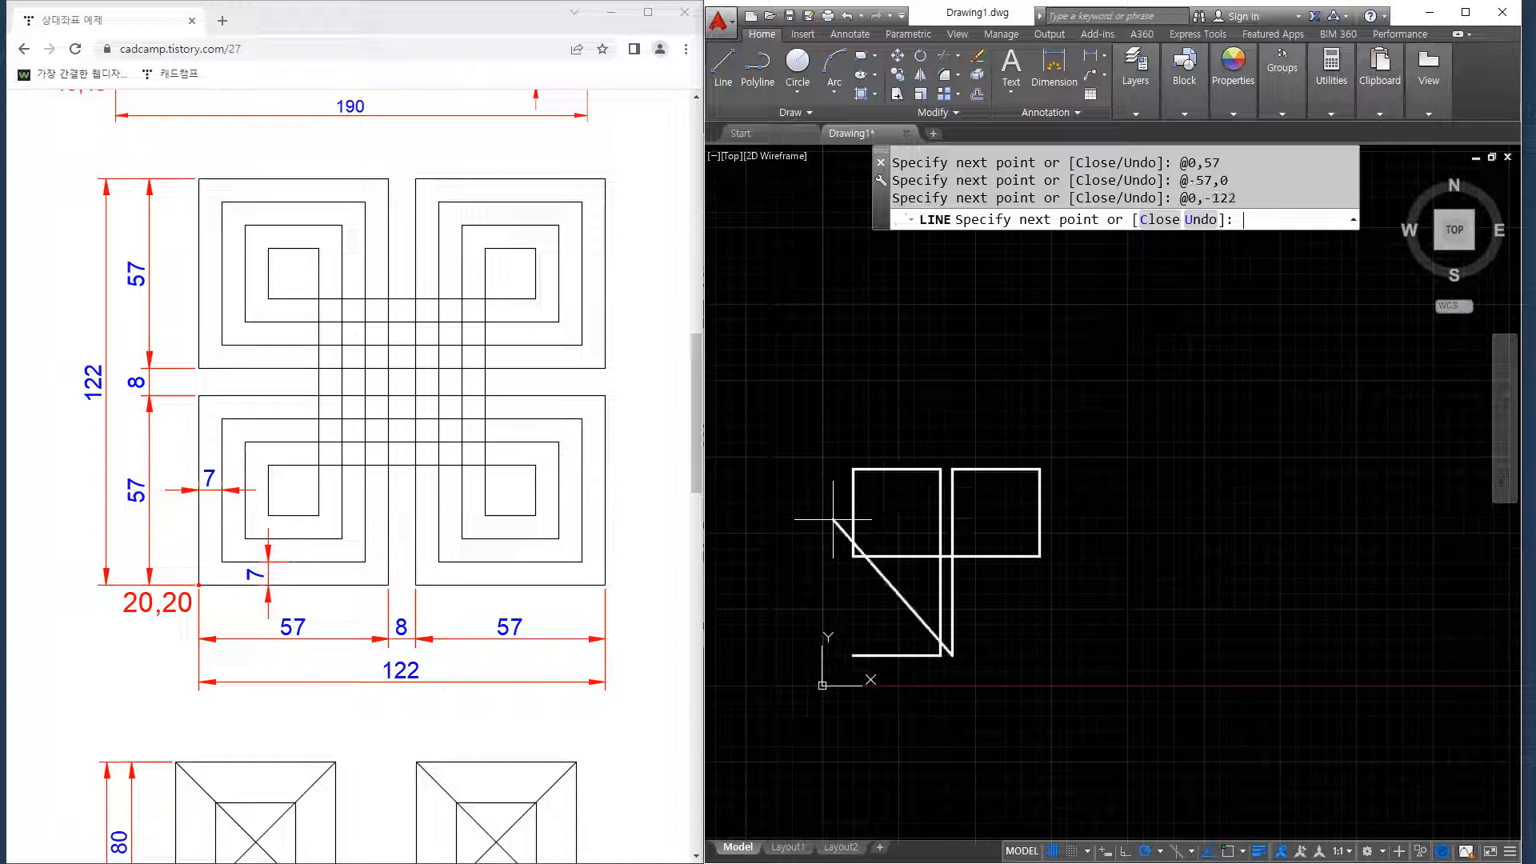
text(@57,0)
key(Return)
text(@0,57)
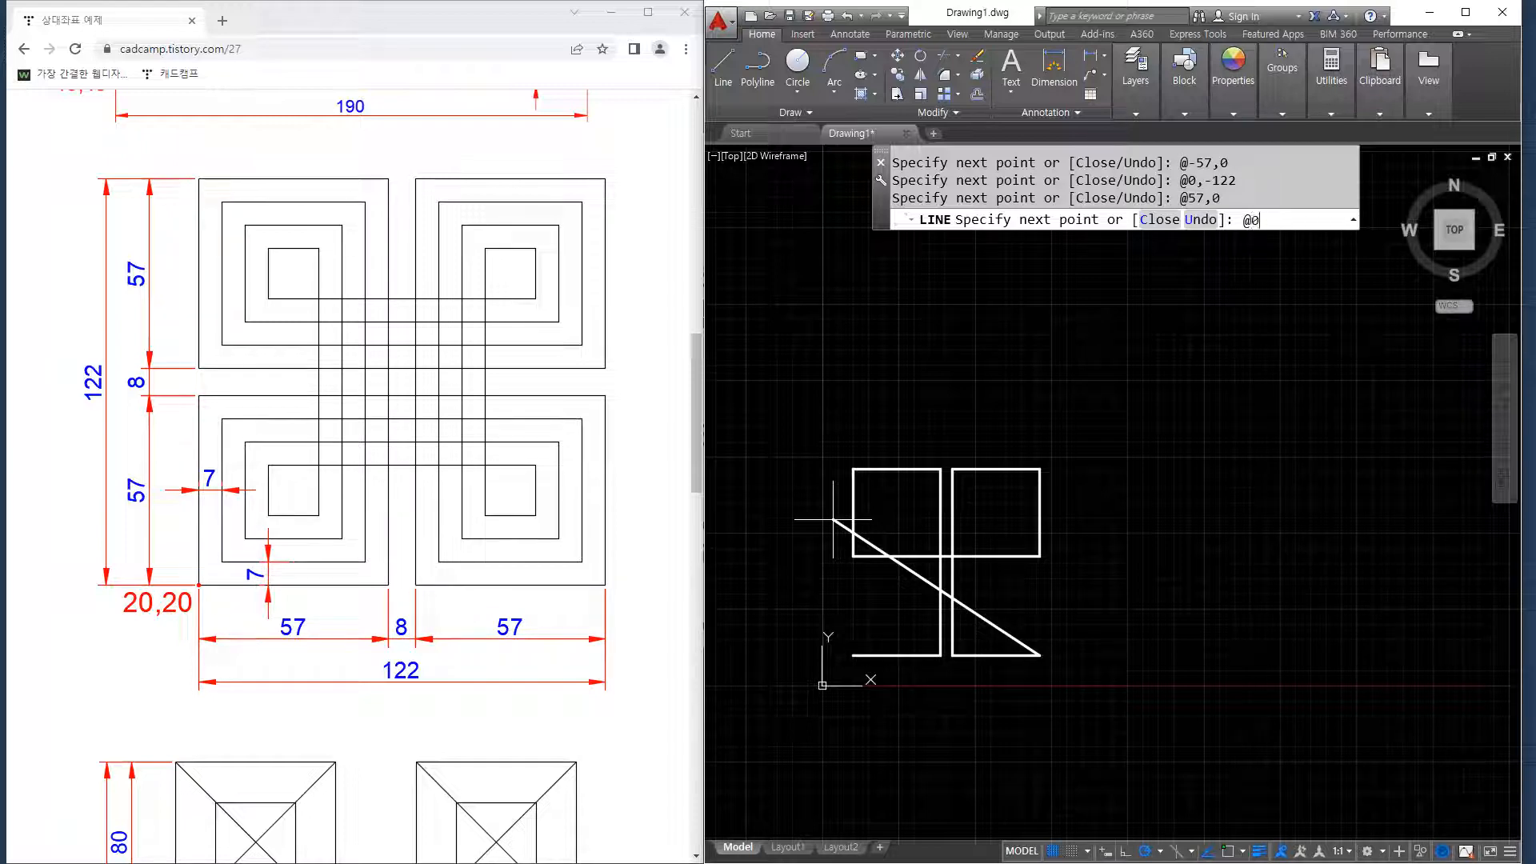
key(Return)
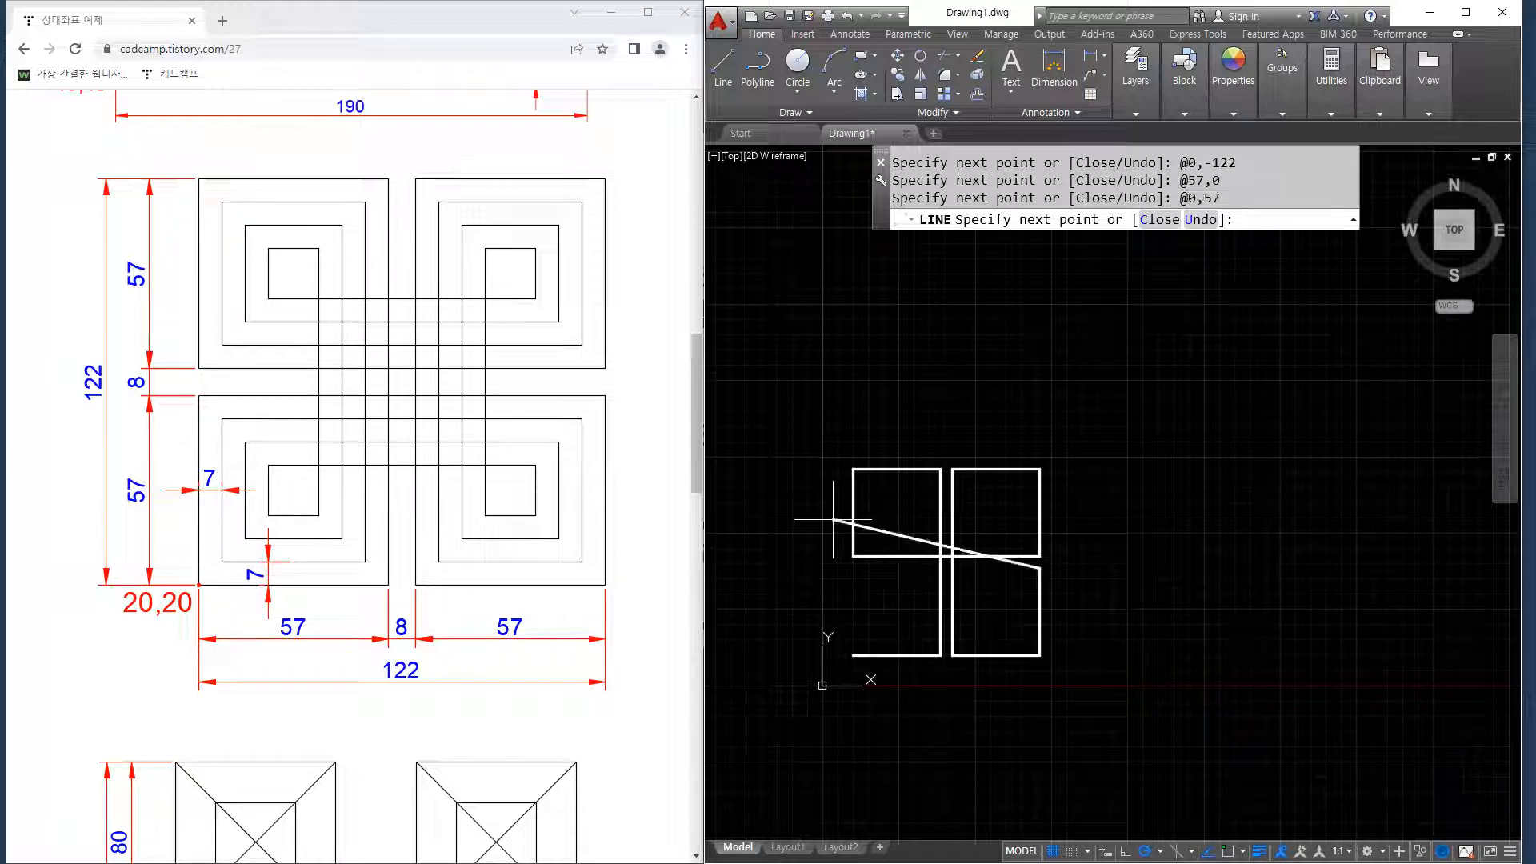
text(@-122,0)
key(Return)
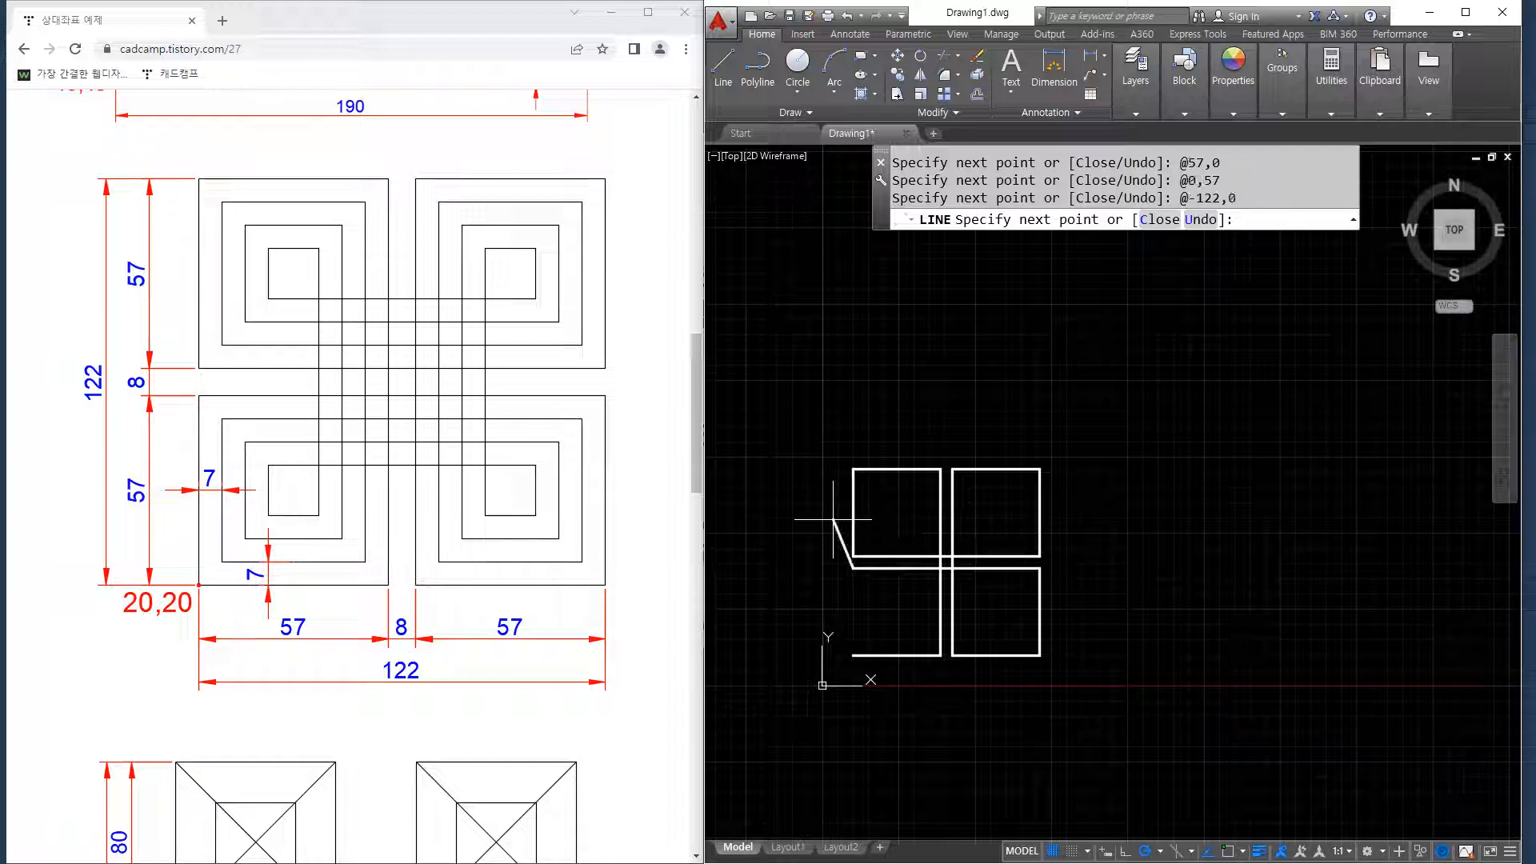
text(c)
key(Return)
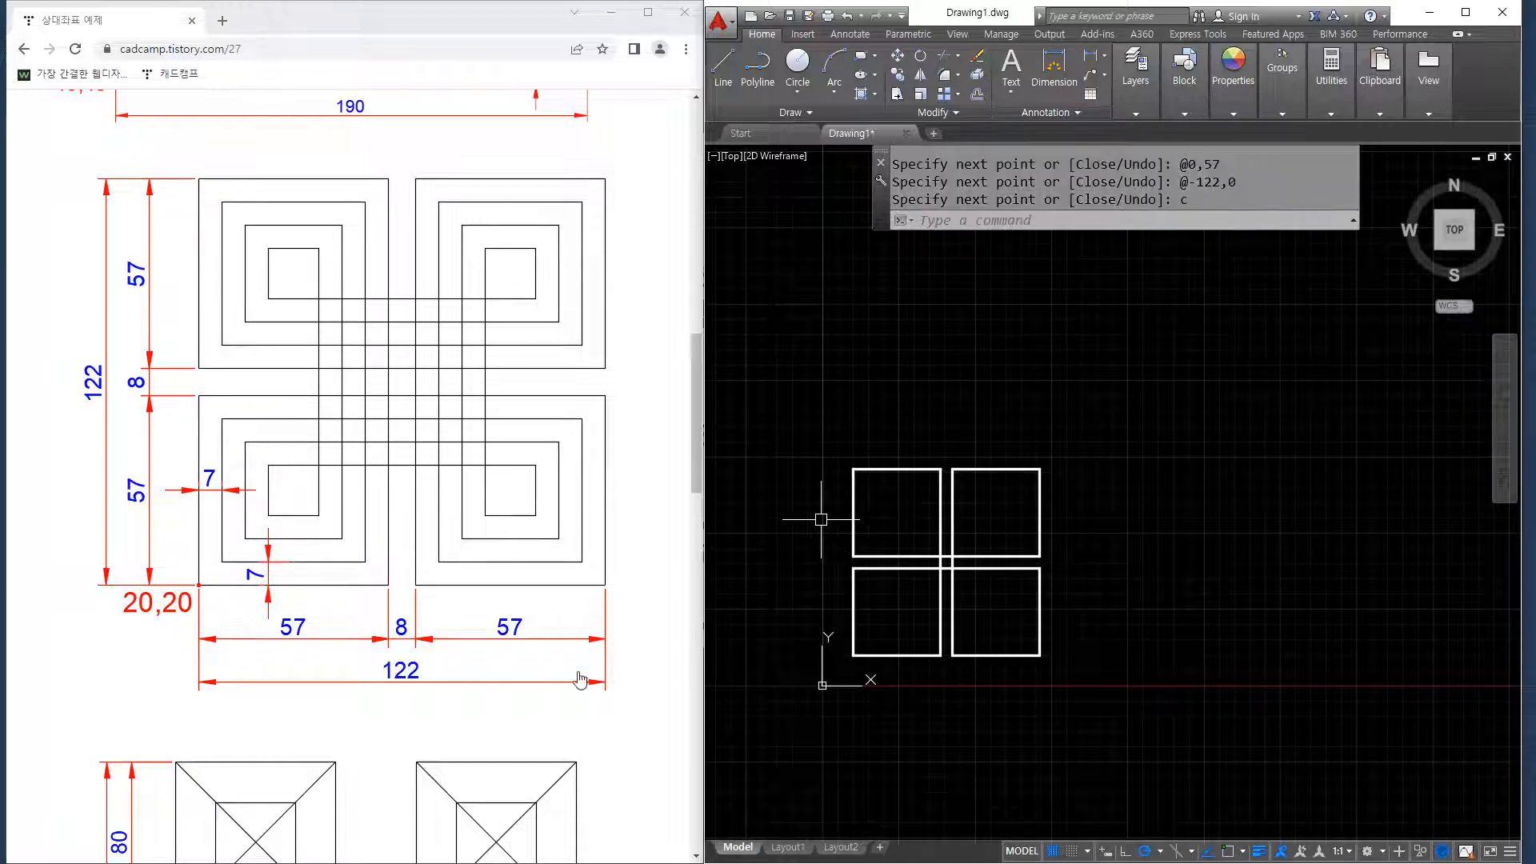
Start the second, inner outline at 27,27 with a segment 43 to the right.
scroll(920, 669, up, 4)
middle_drag(864, 549, 943, 673)
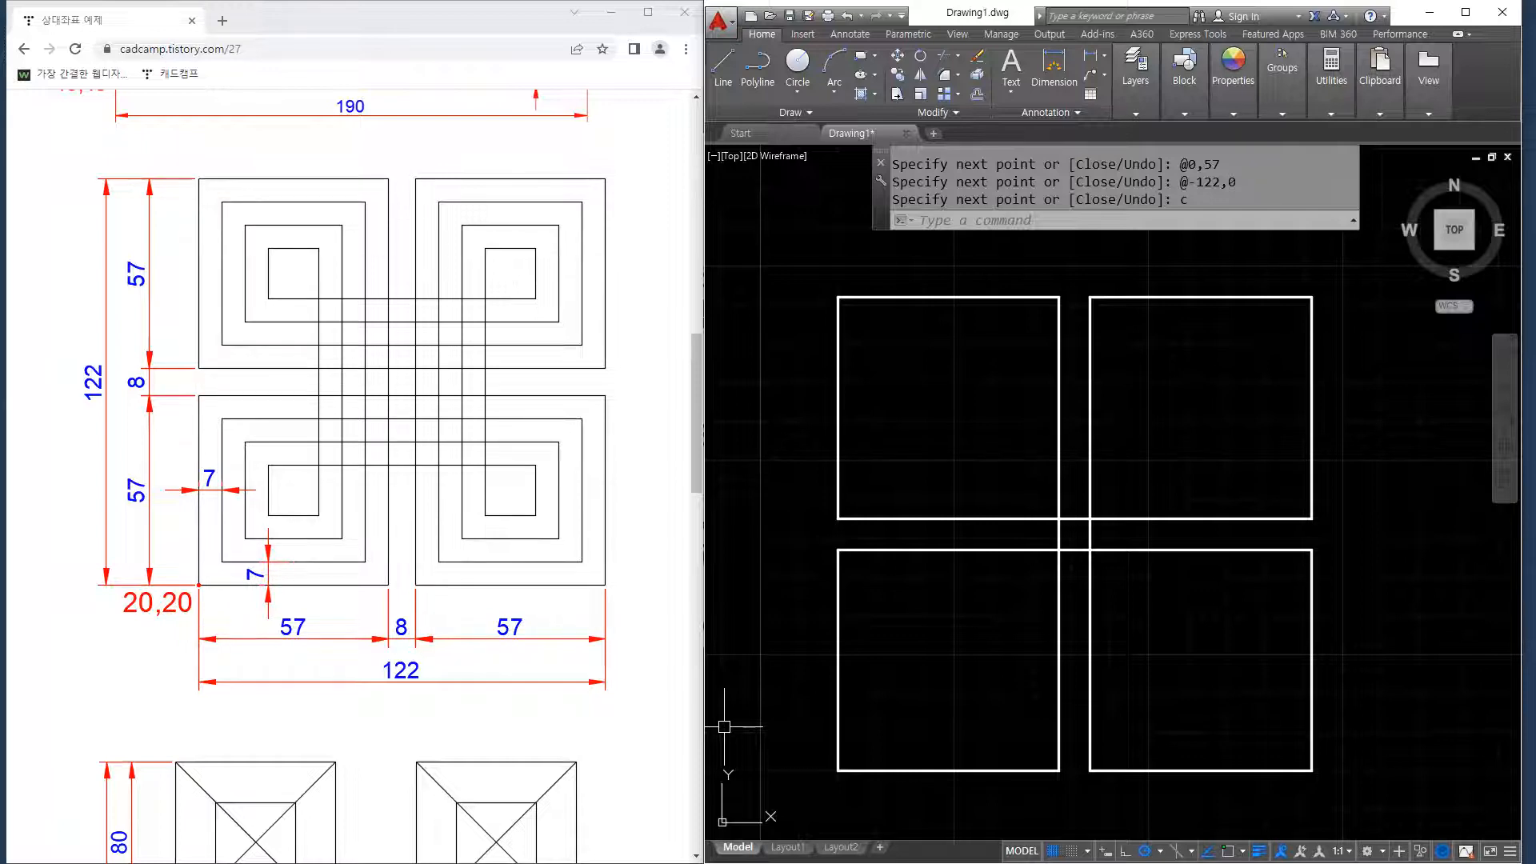
text(l)
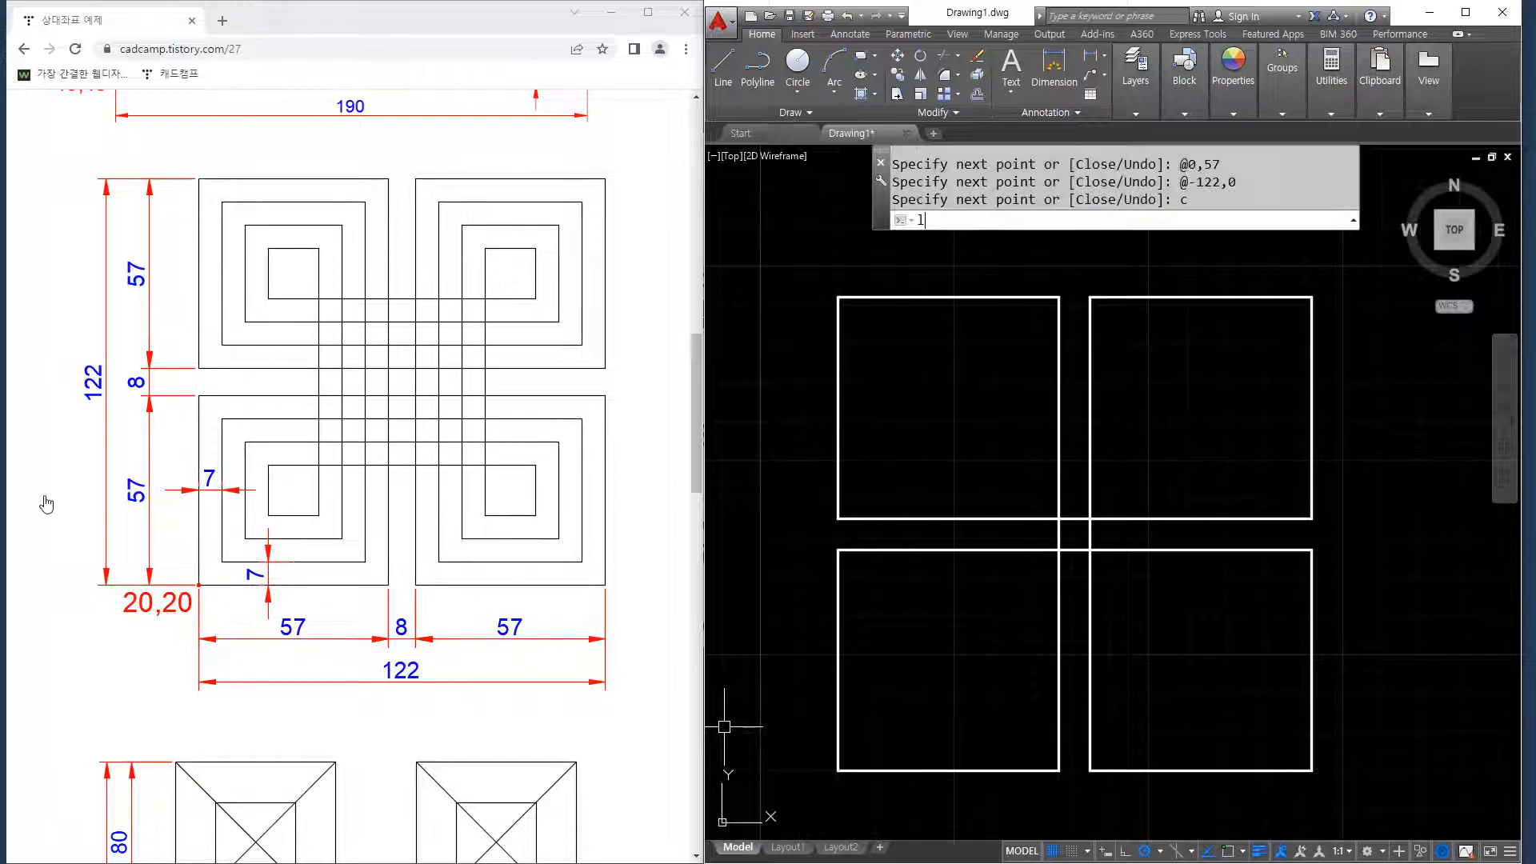
key(Return)
text(27,27)
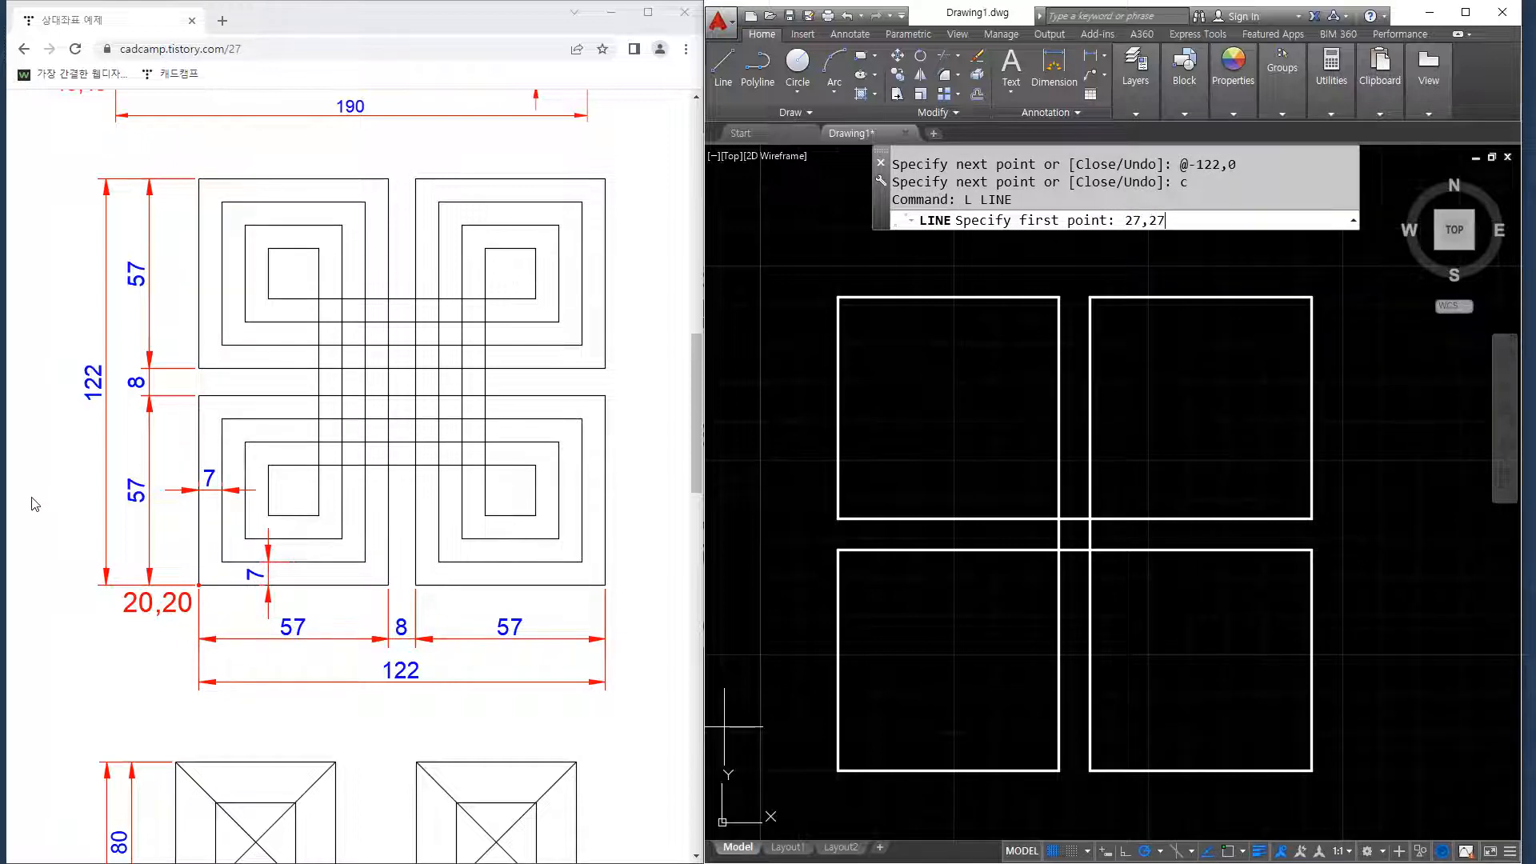
key(Return)
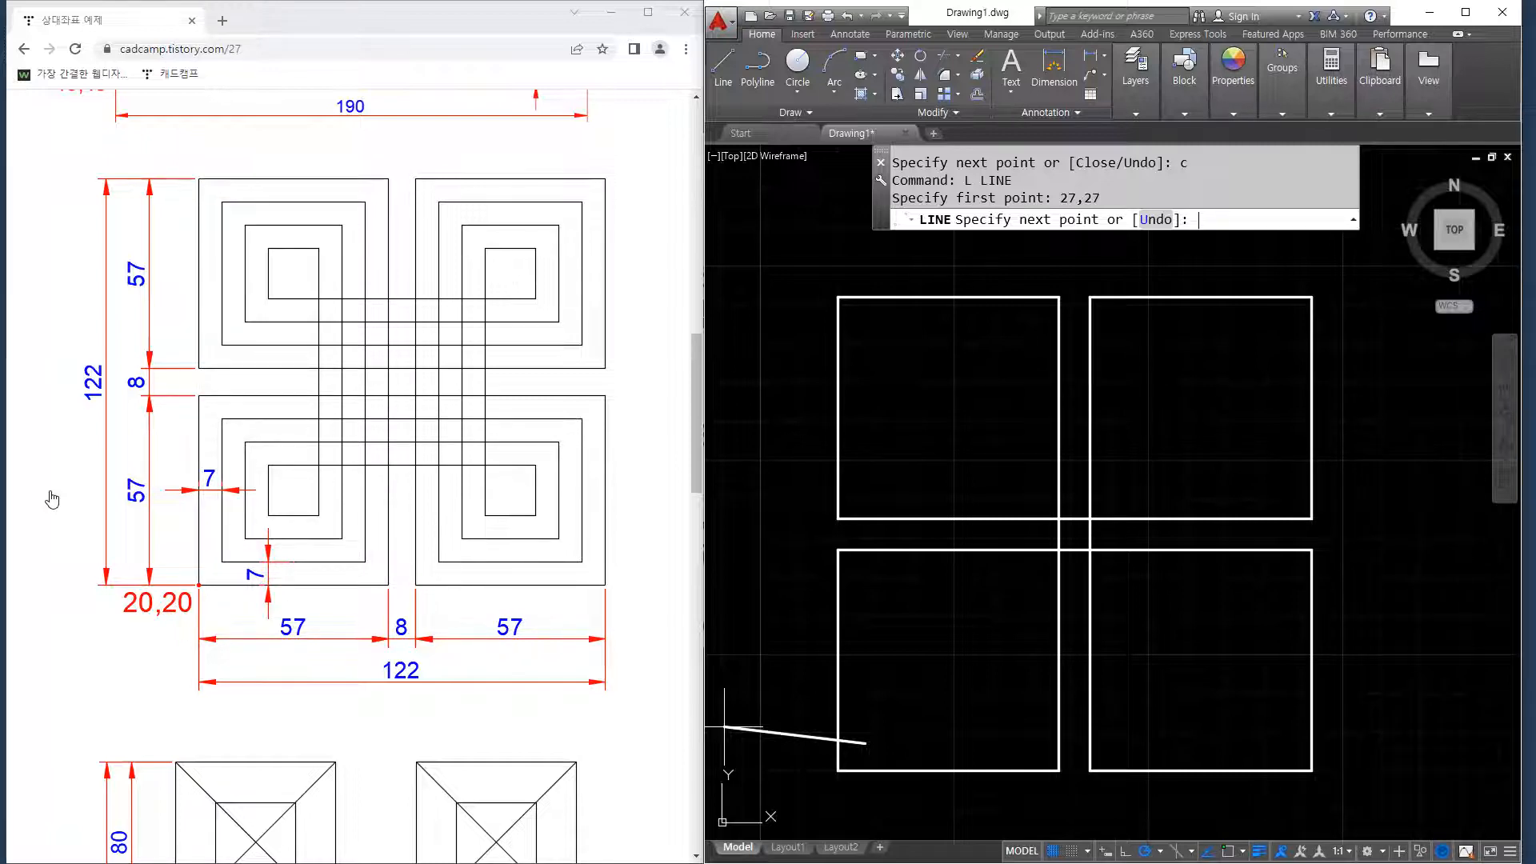
text(@43,0)
key(Return)
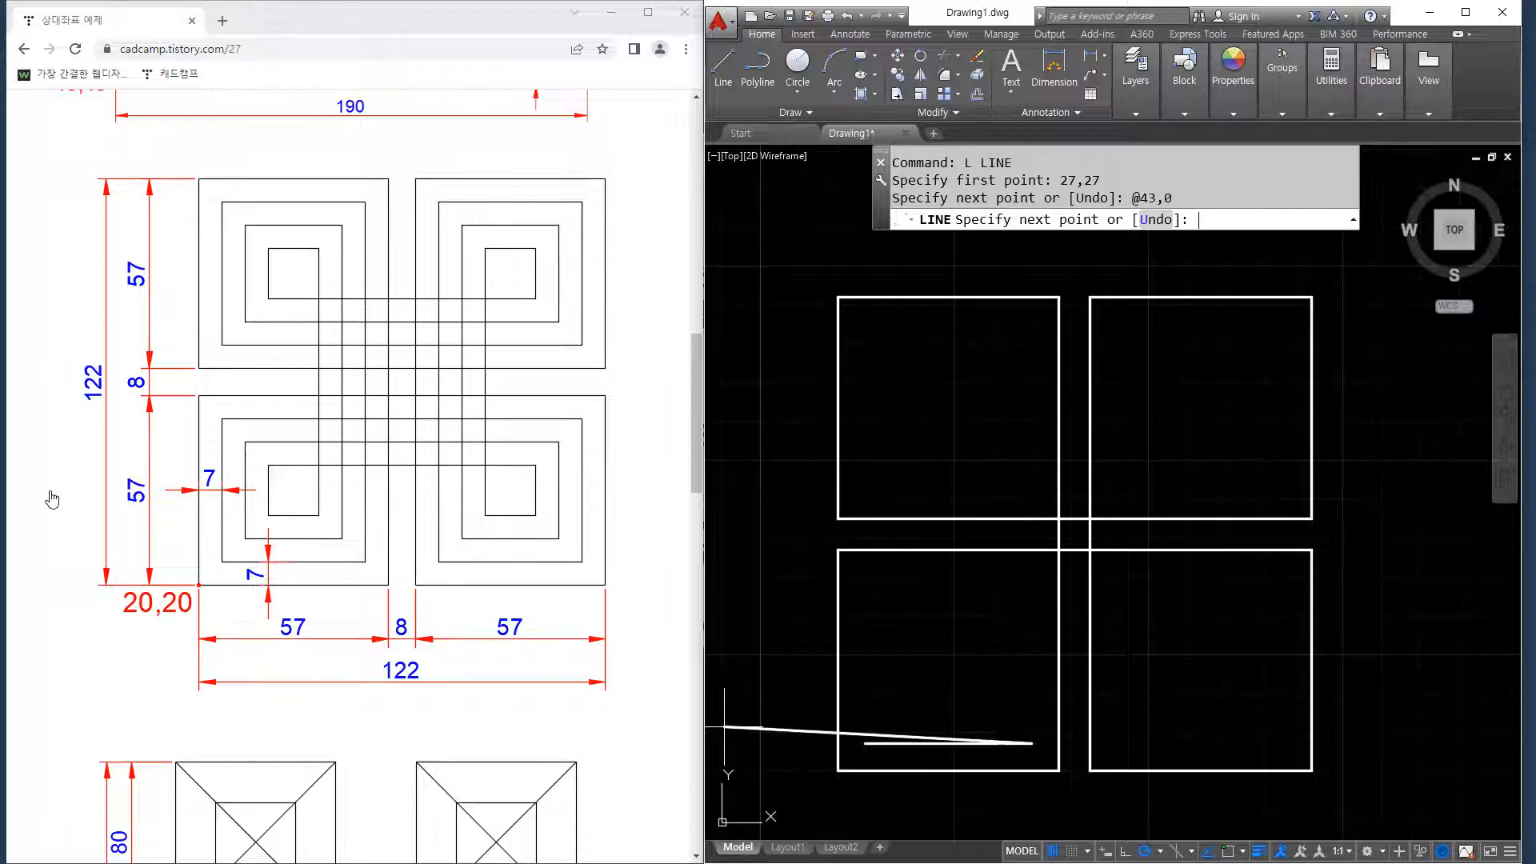
Continue the inner outline with segments of 108 up and 43 left.
text(@,0108)
key(BackSpace)
key(BackSpace)
key(BackSpace)
key(BackSpace)
key(BackSpace)
text(0,108)
key(Return)
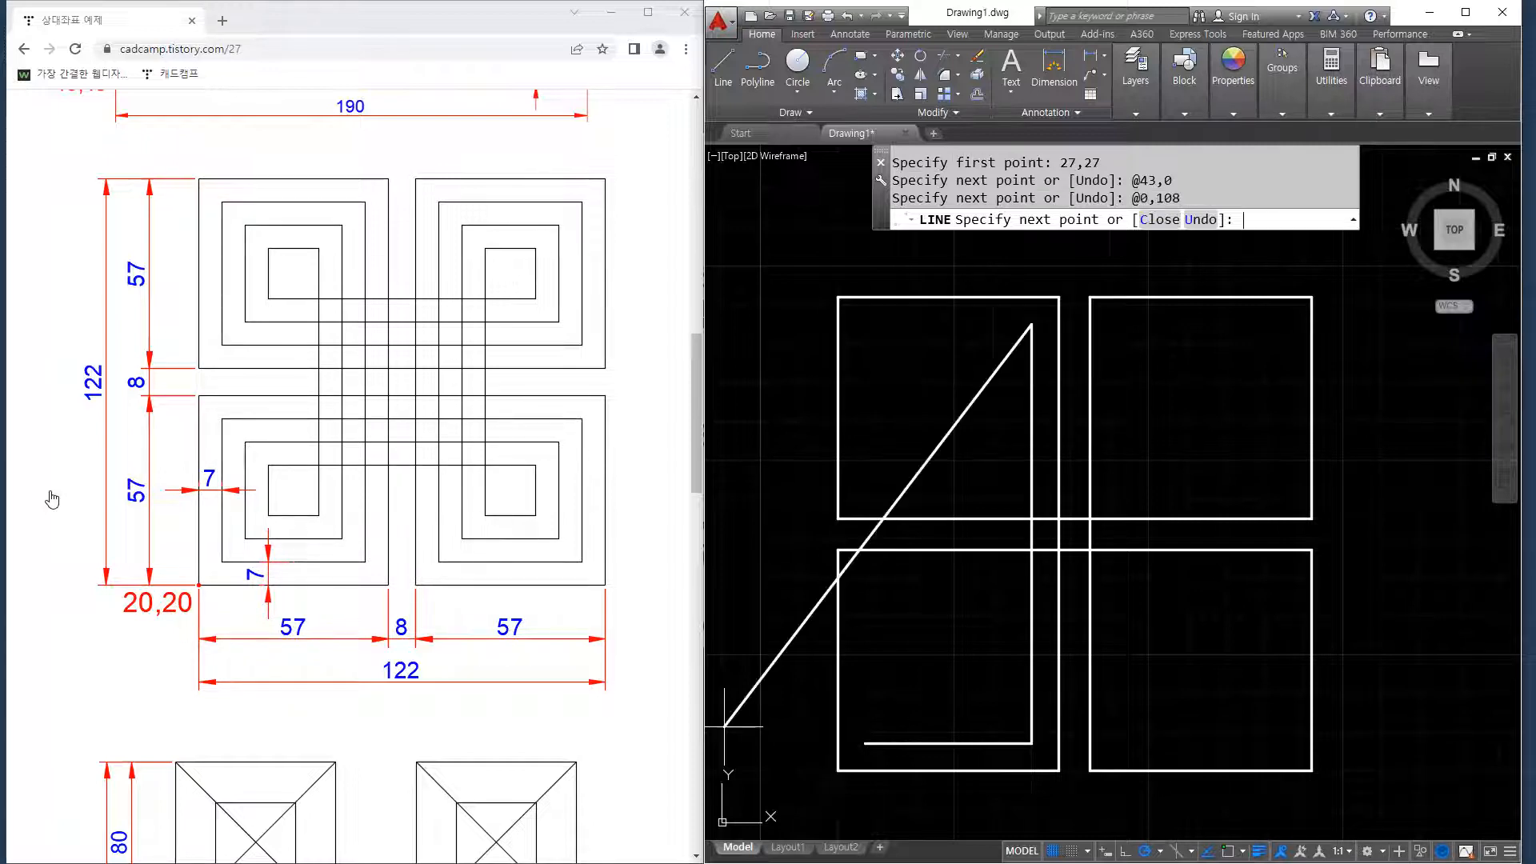
text(@-43.0)
key(Return)
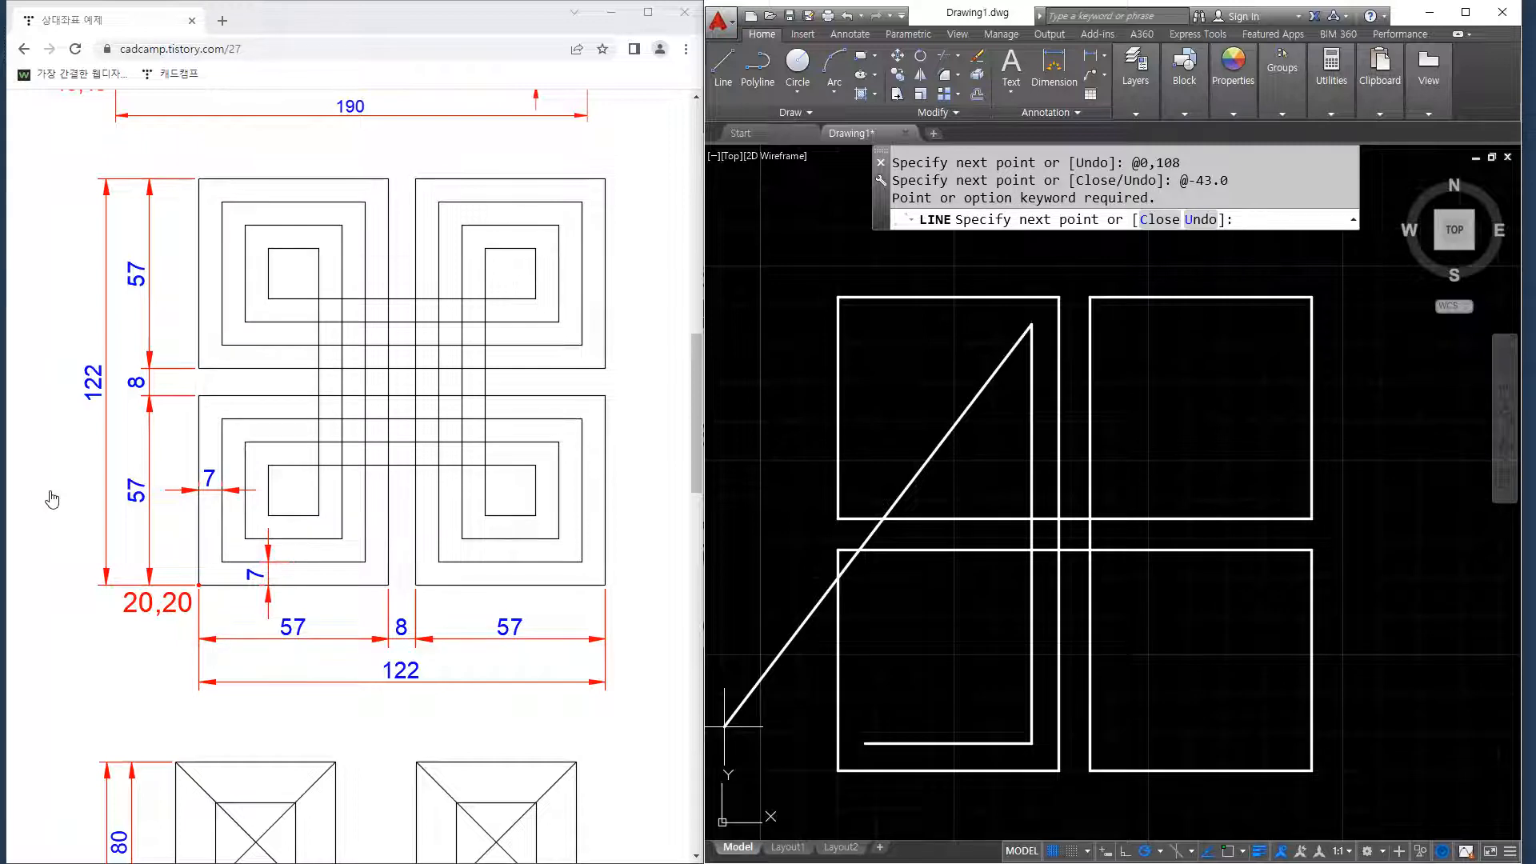
text(@-43,0)
key(Return)
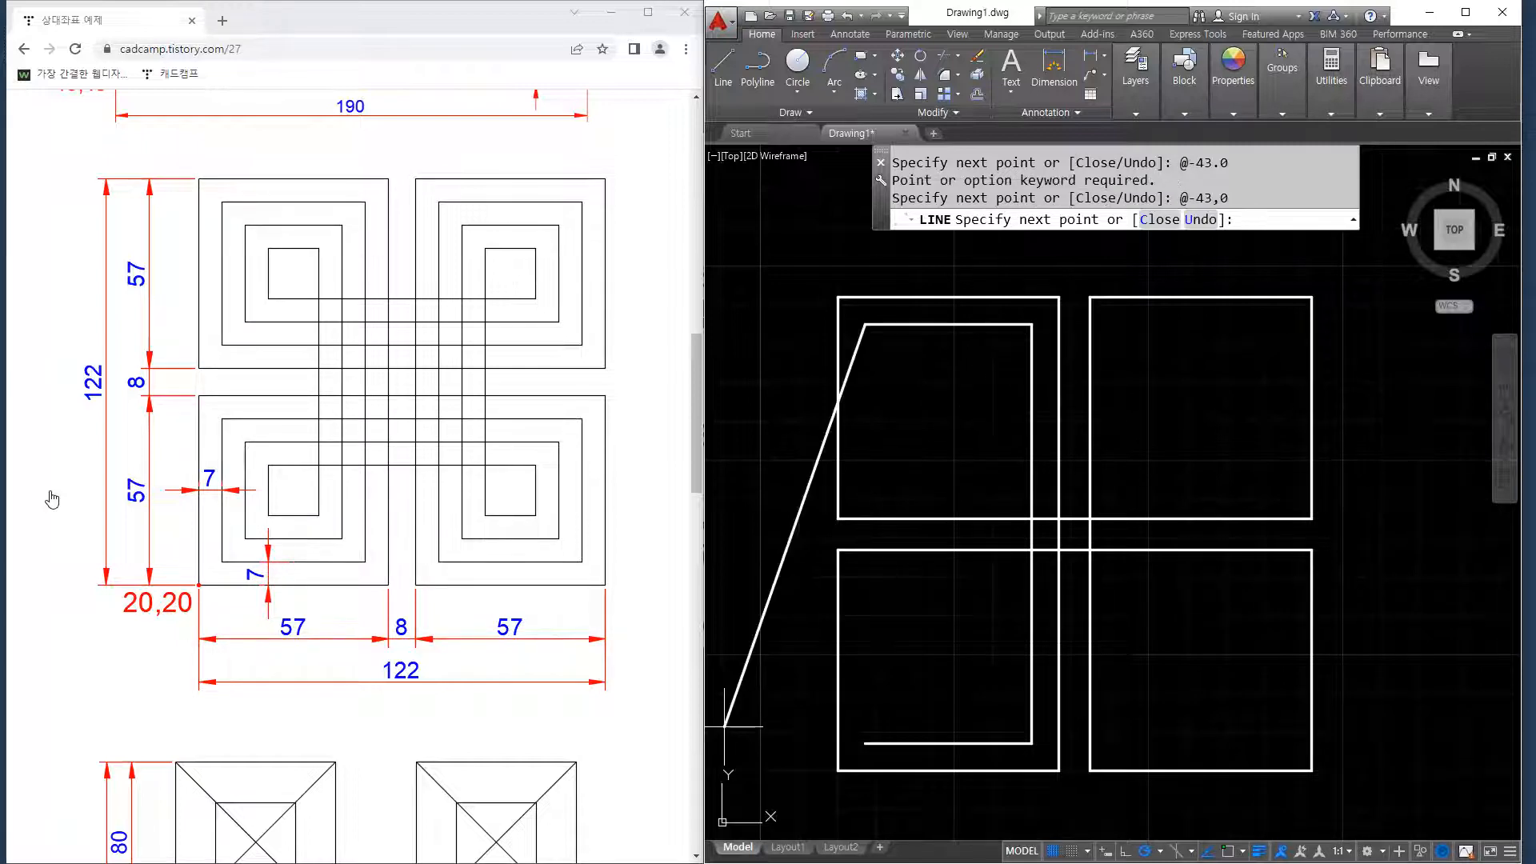
Extend the inner outline with segments of 43 down, 108 right, 43 up and 43 left.
text(@0,-43)
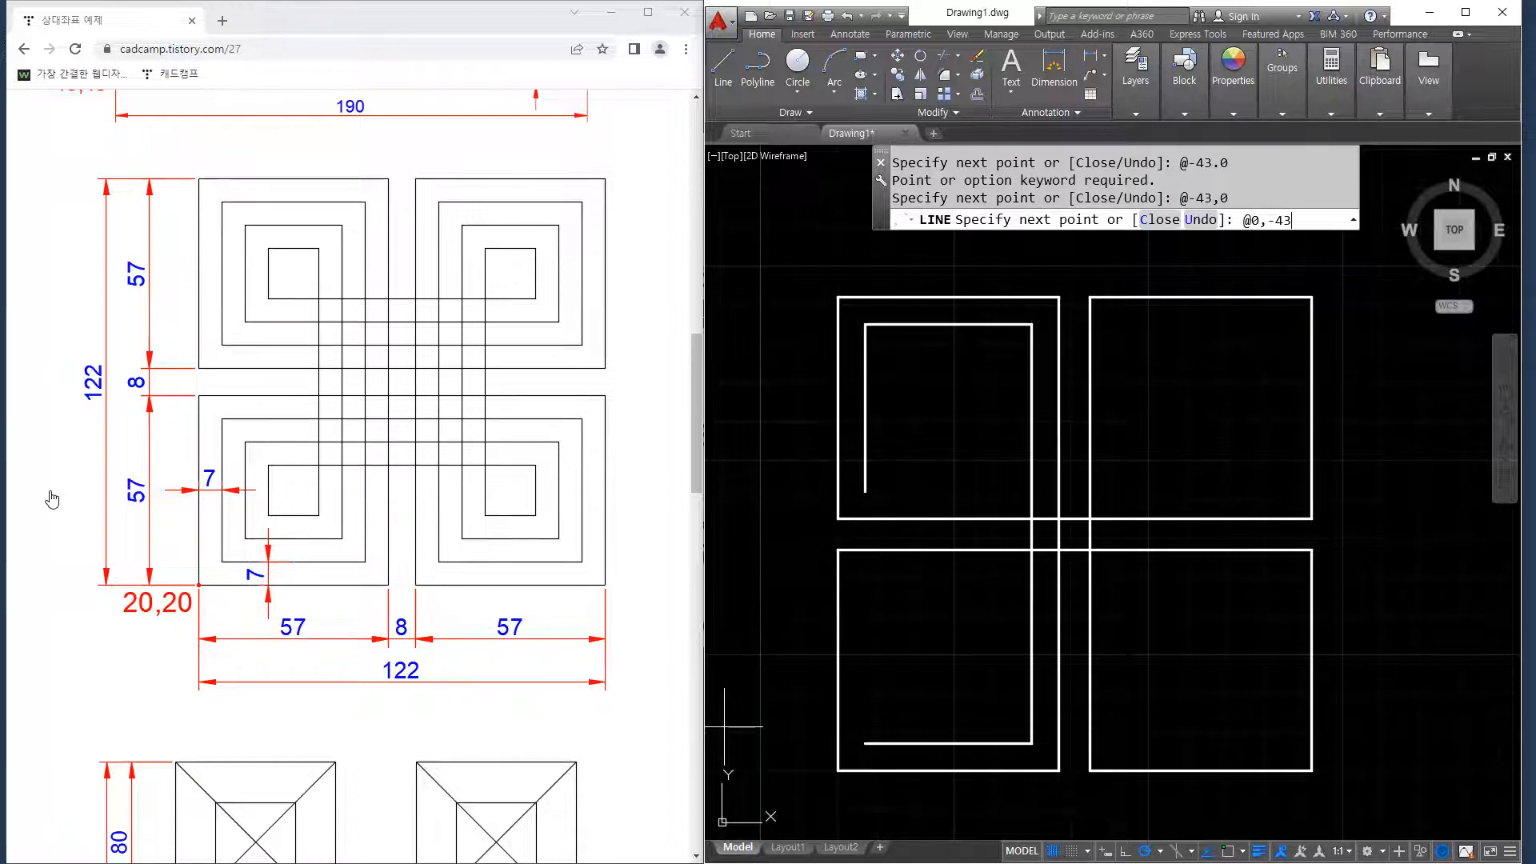
key(Return)
text(@)
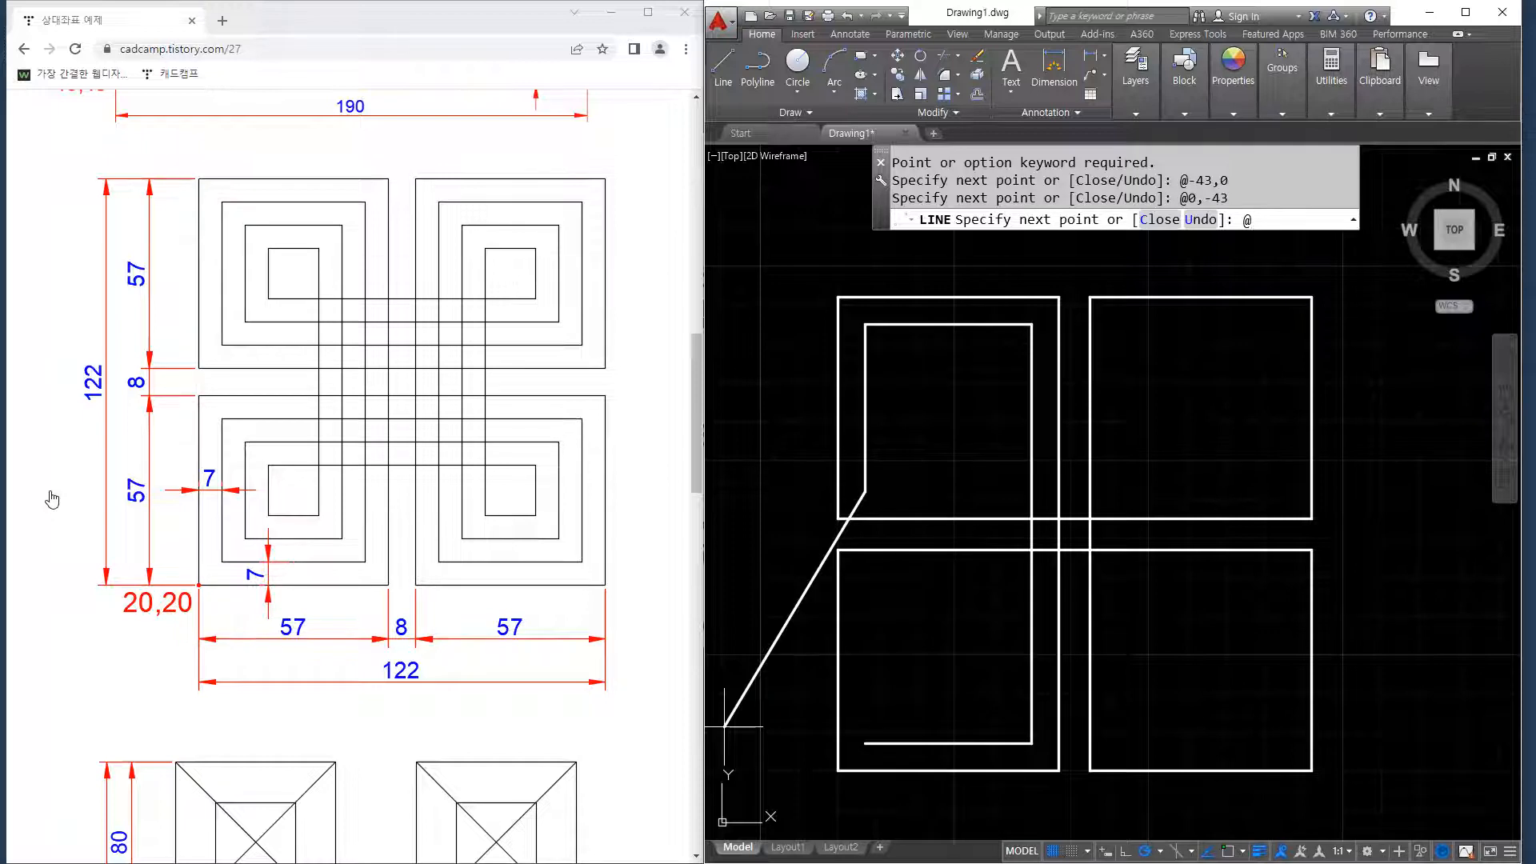
text(108,0)
key(Return)
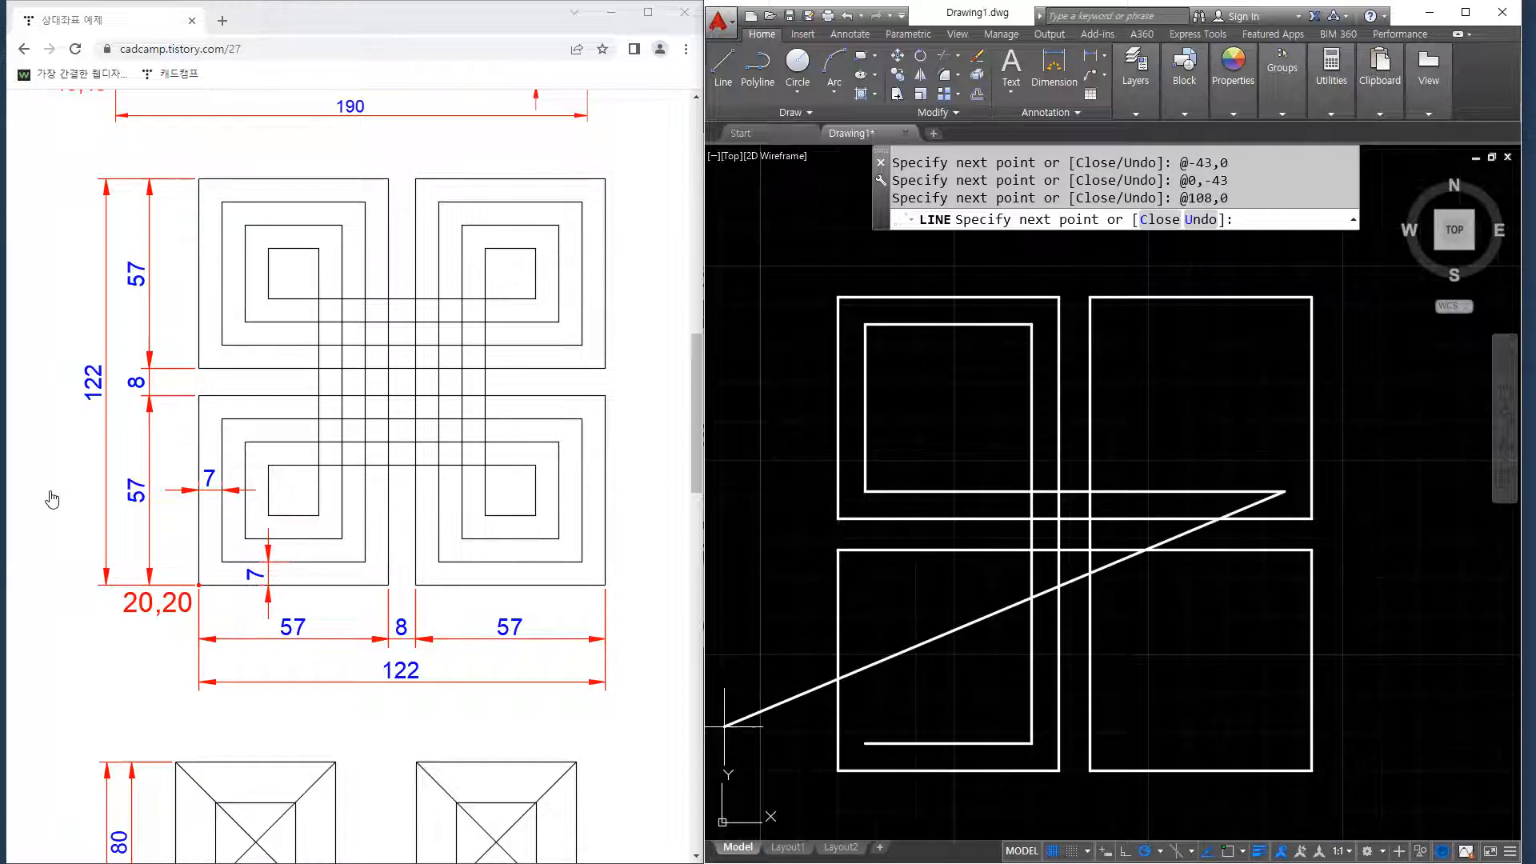
text(@0,43)
key(Return)
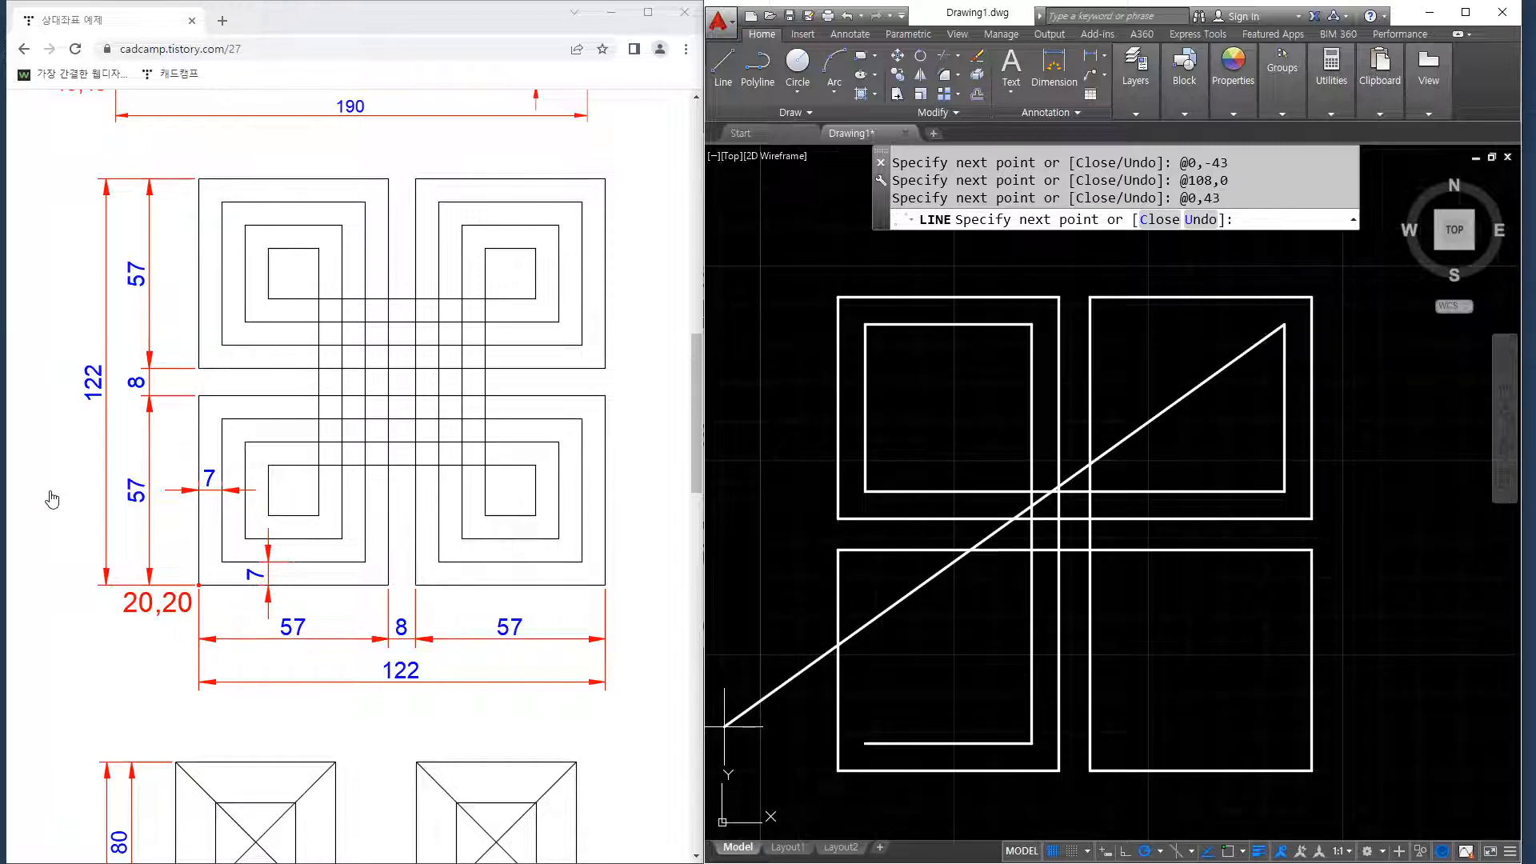
text(@-43,0)
key(Return)
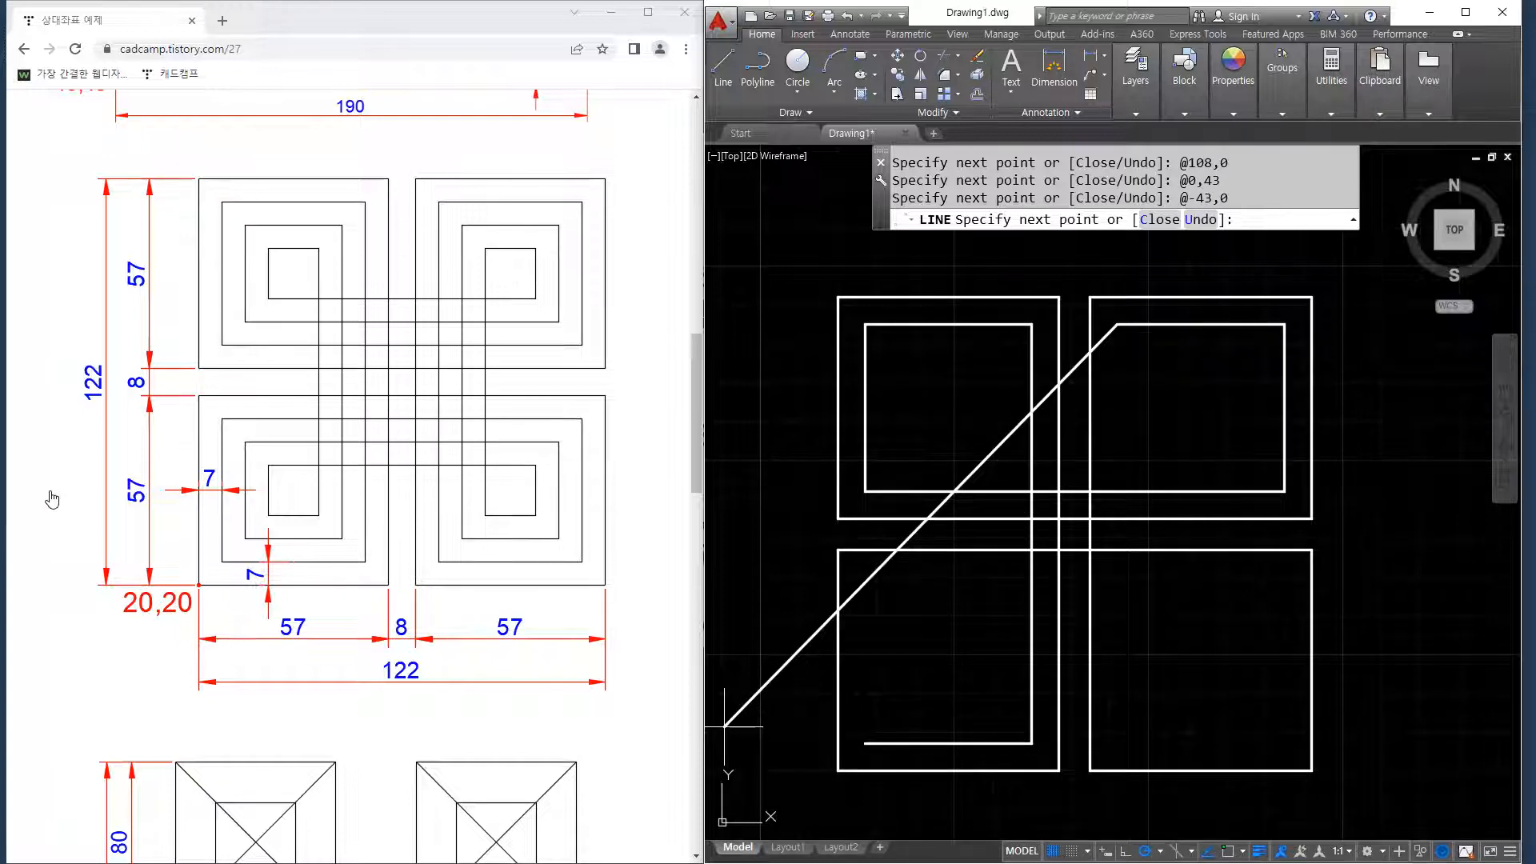
Finish the inner outline with segments of 108 down, 43 right, 43 up and 108 left, and close it.
text(@0,-108)
key(Return)
text(@)
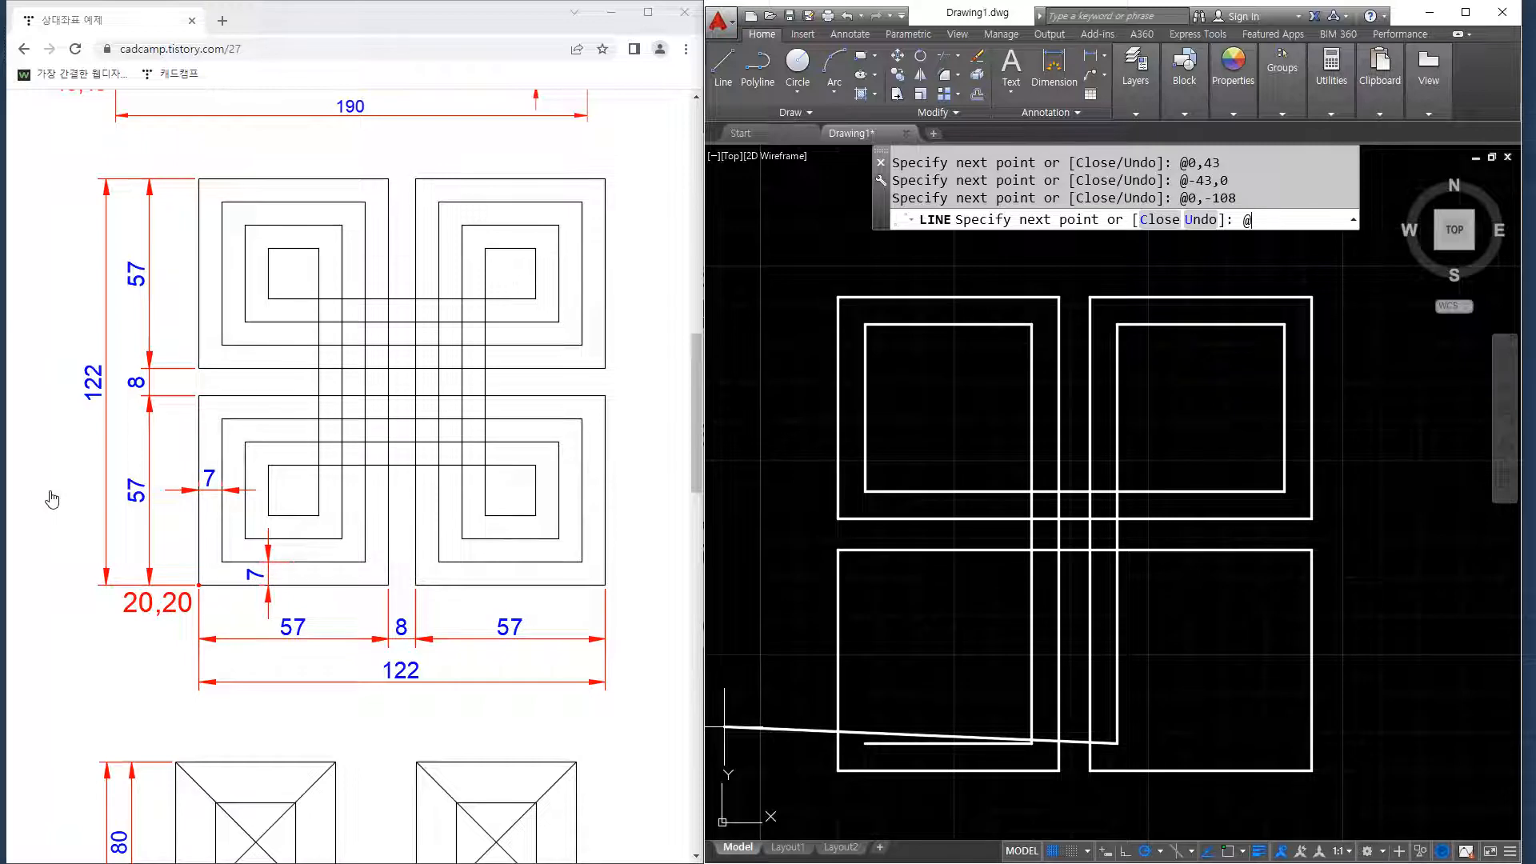
text(43,0)
key(Return)
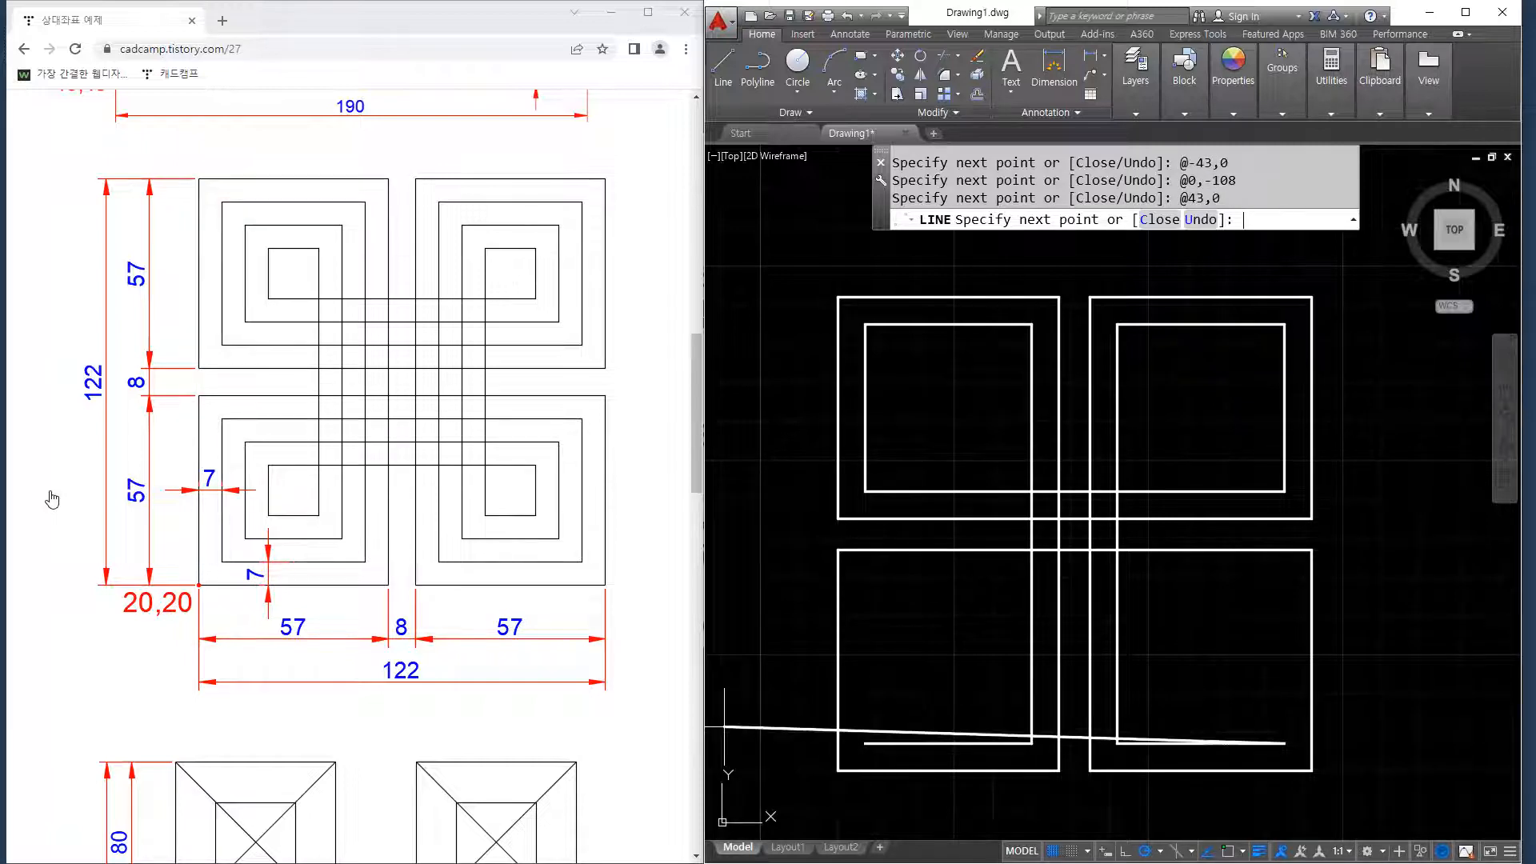
text(@0,43)
key(Return)
text(@)
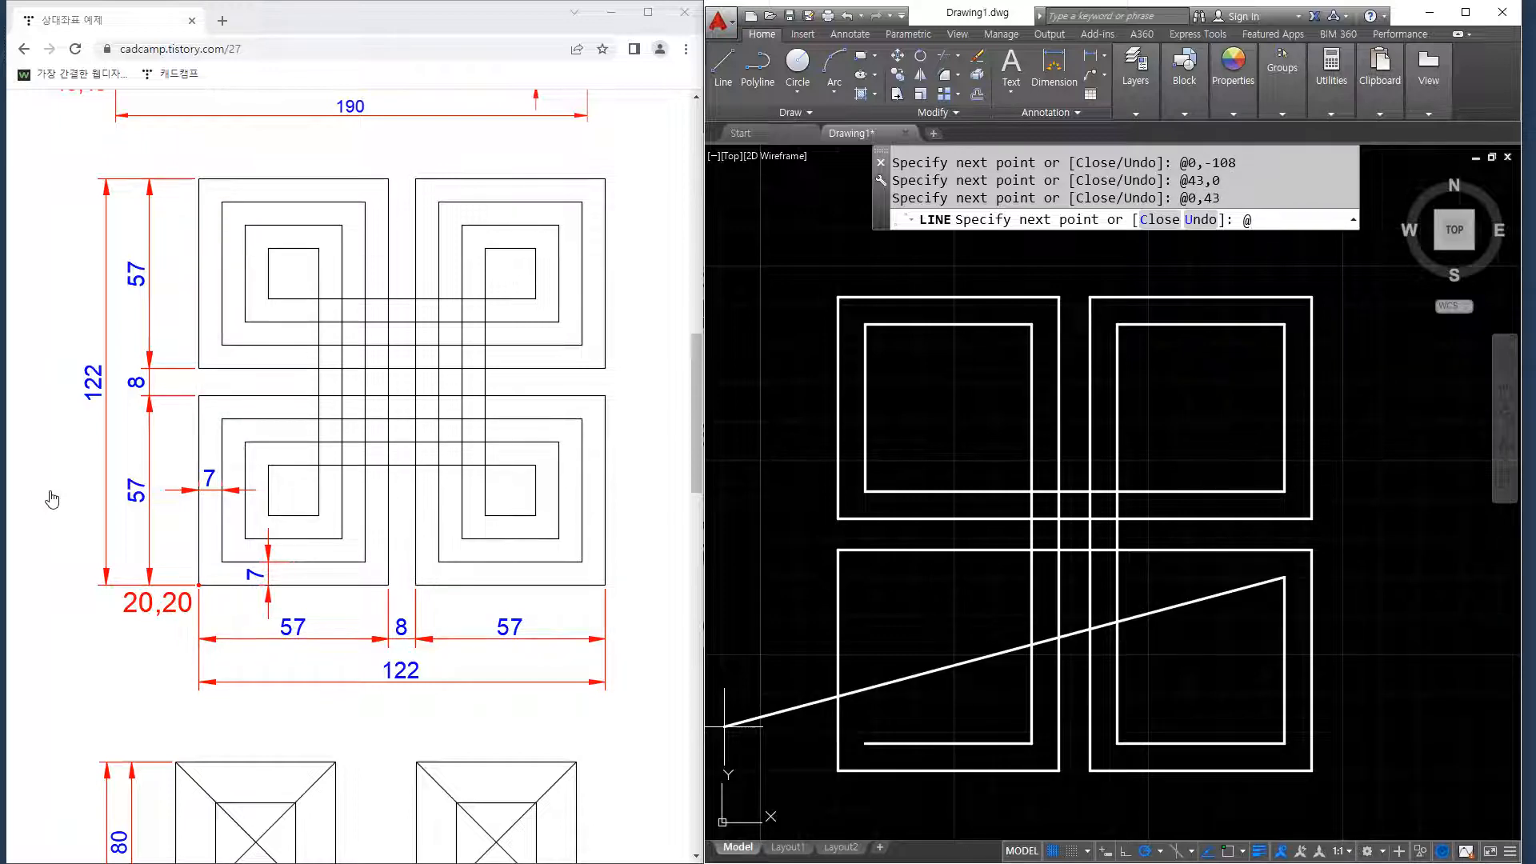
text(-108,0)
key(Return)
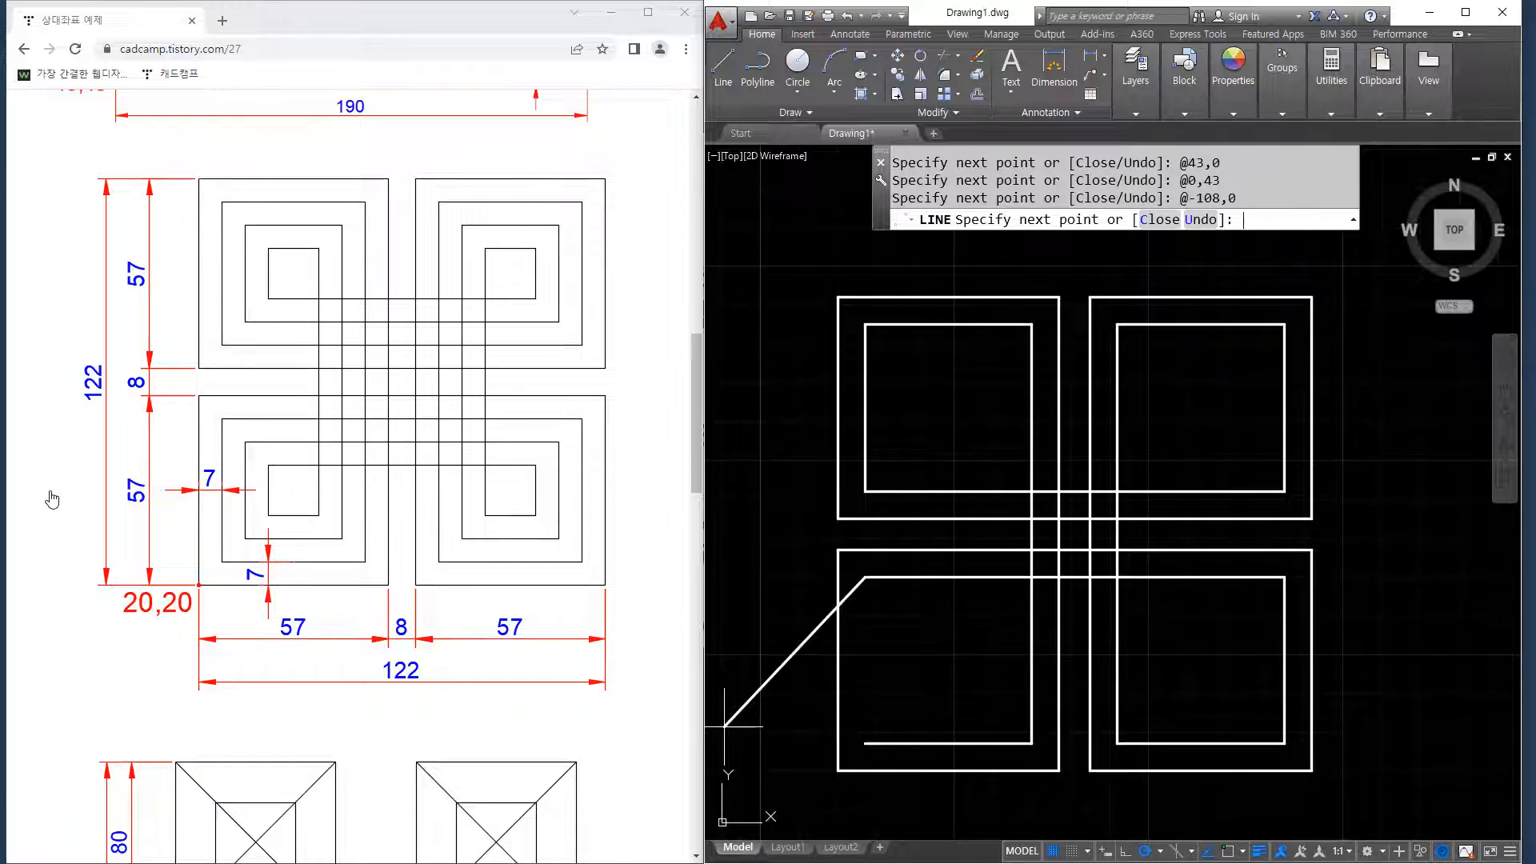
text(c)
key(Return)
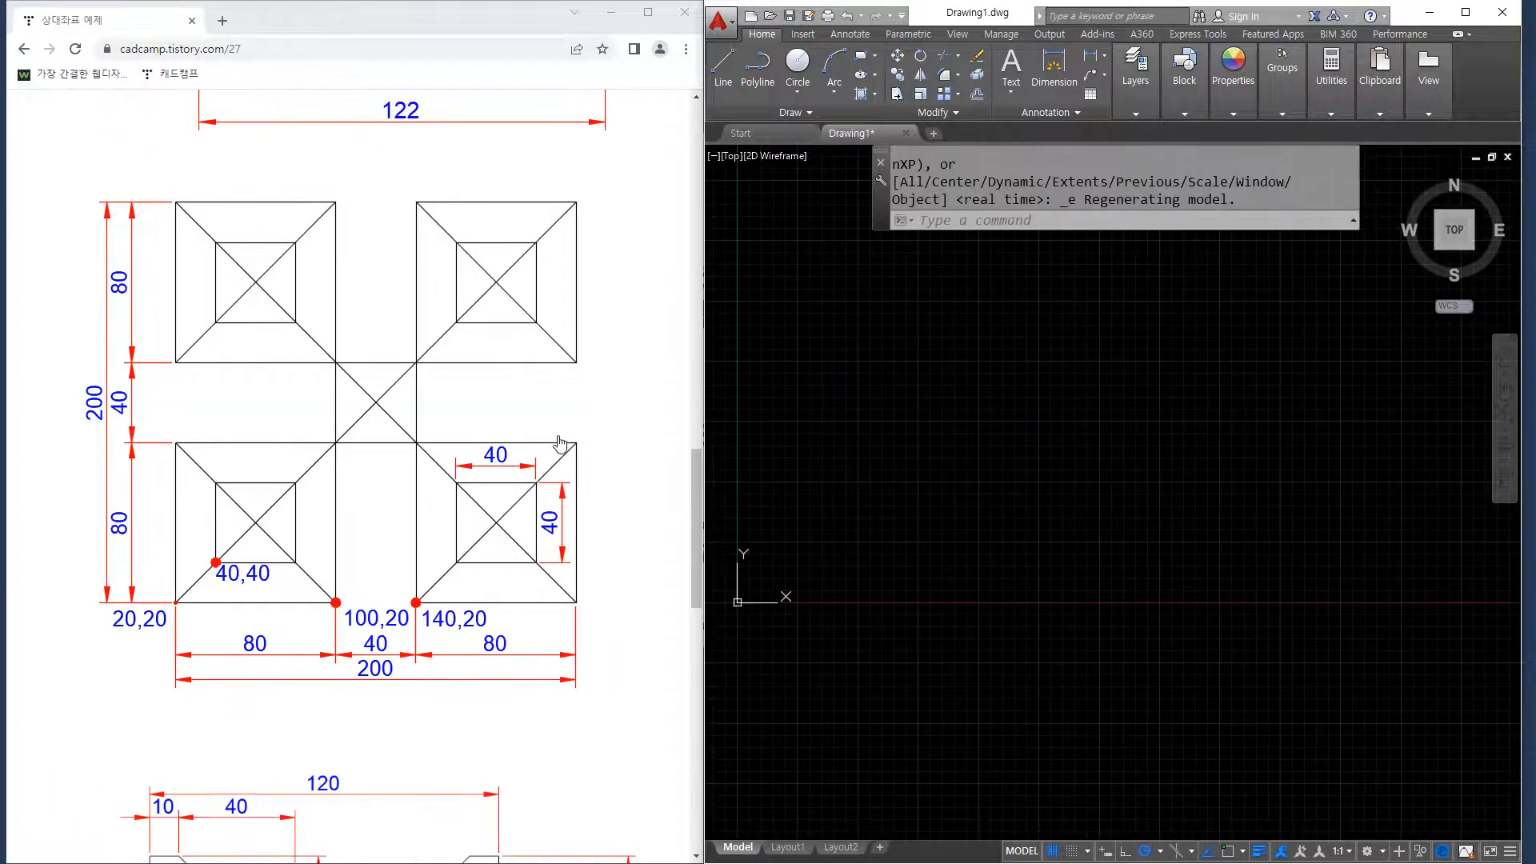
scroll(405, 445, down, 1)
mouse_move(148, 574)
mouse_down()
mouse_move(145, 527)
mouse_move(154, 554)
mouse_up()
mouse_move(254, 519)
mouse_down()
mouse_move(198, 500)
mouse_move(238, 526)
mouse_up()
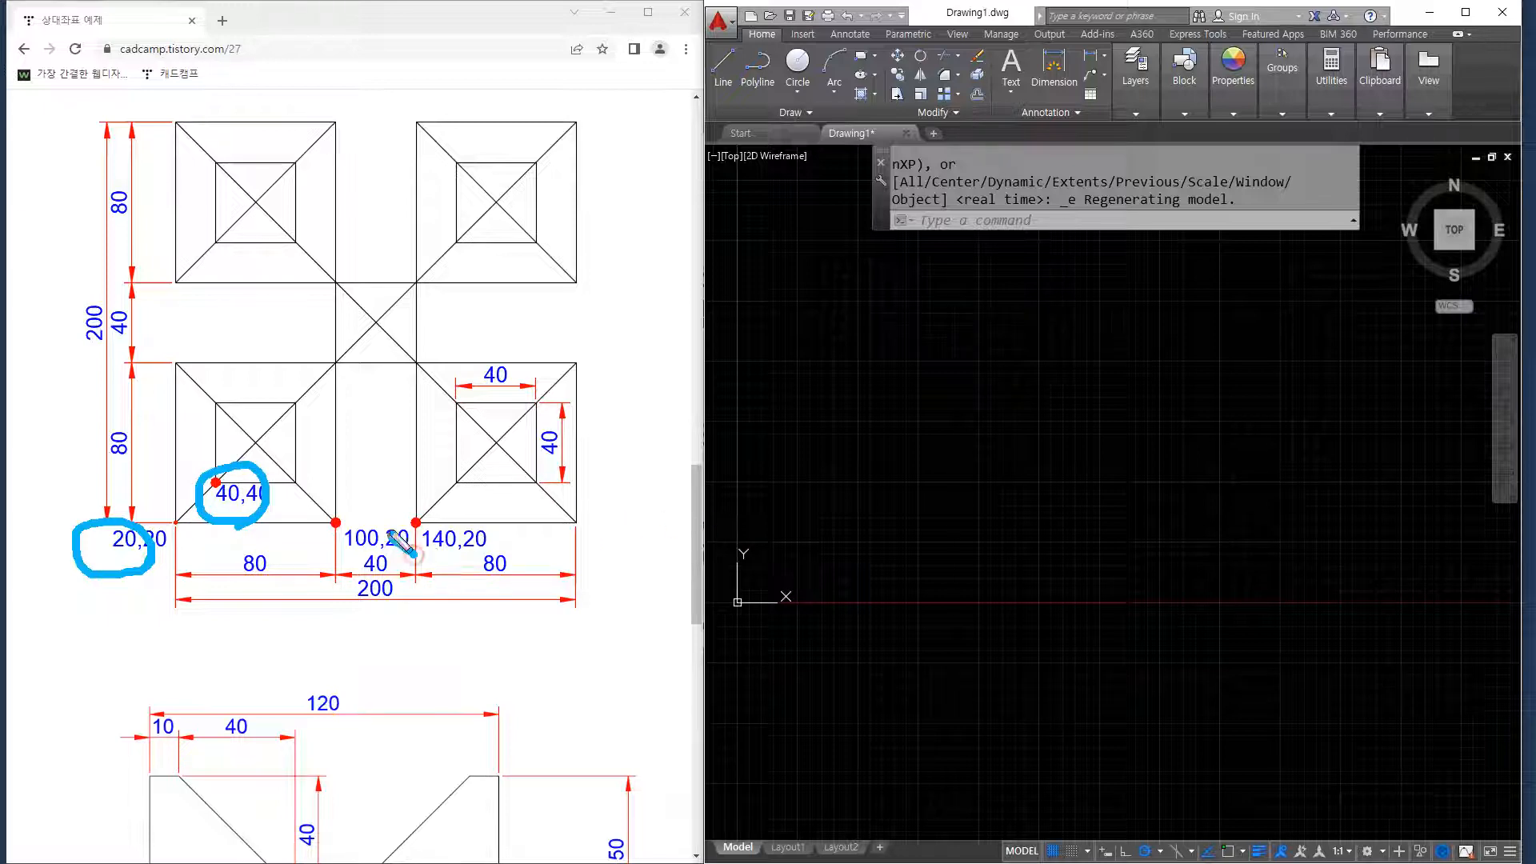
drag(390, 533, 428, 545)
key(Escape)
scroll(951, 423, down, 2)
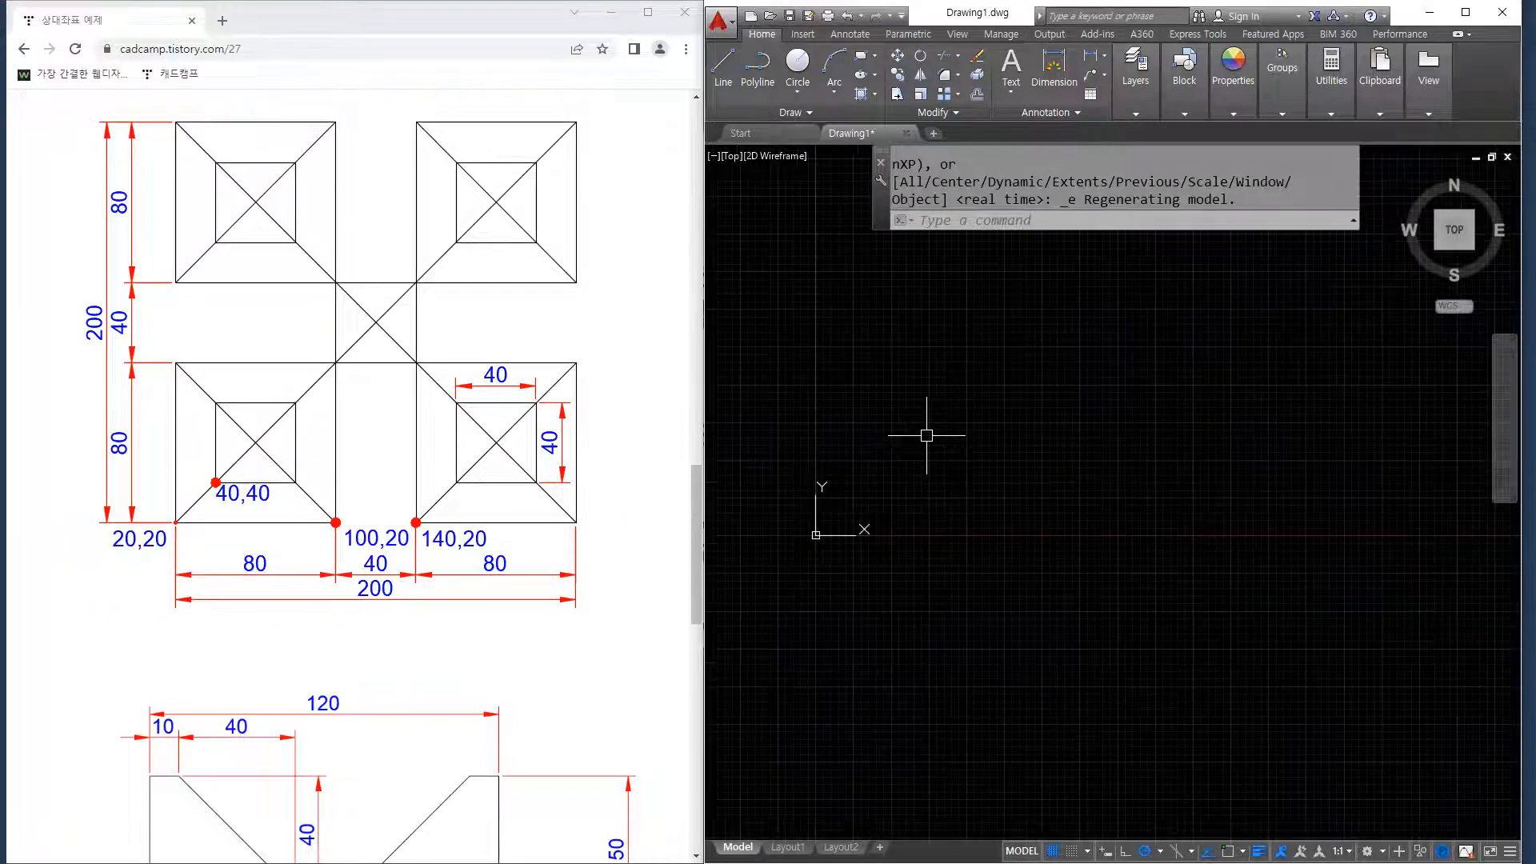
Start the four-square outline with a line from 20,20 and a segment 80 to the right.
middle_drag(927, 436, 920, 521)
text(l)
key(Return)
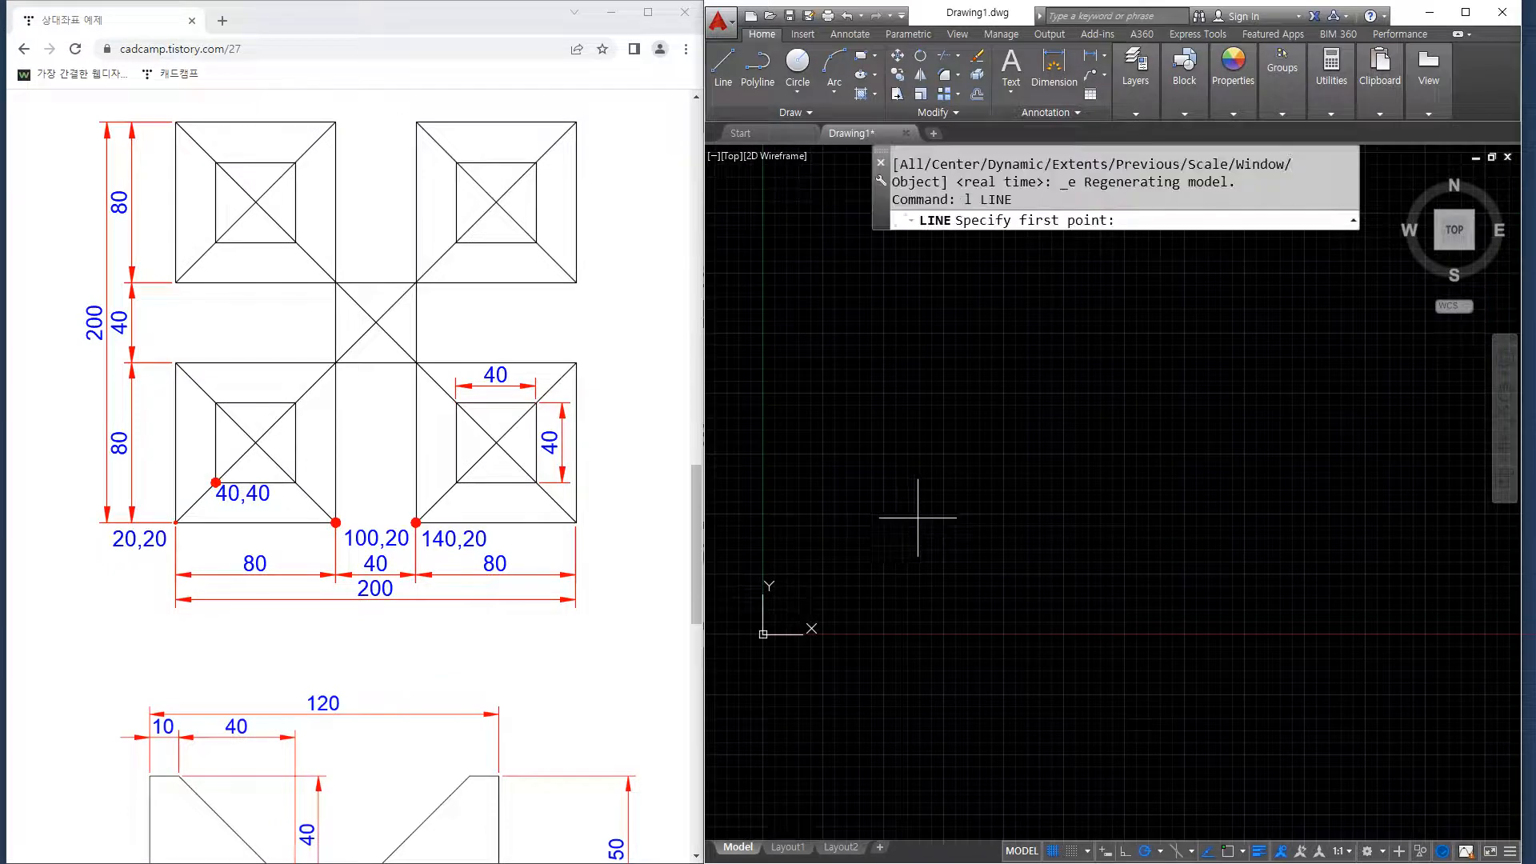
text(20,20)
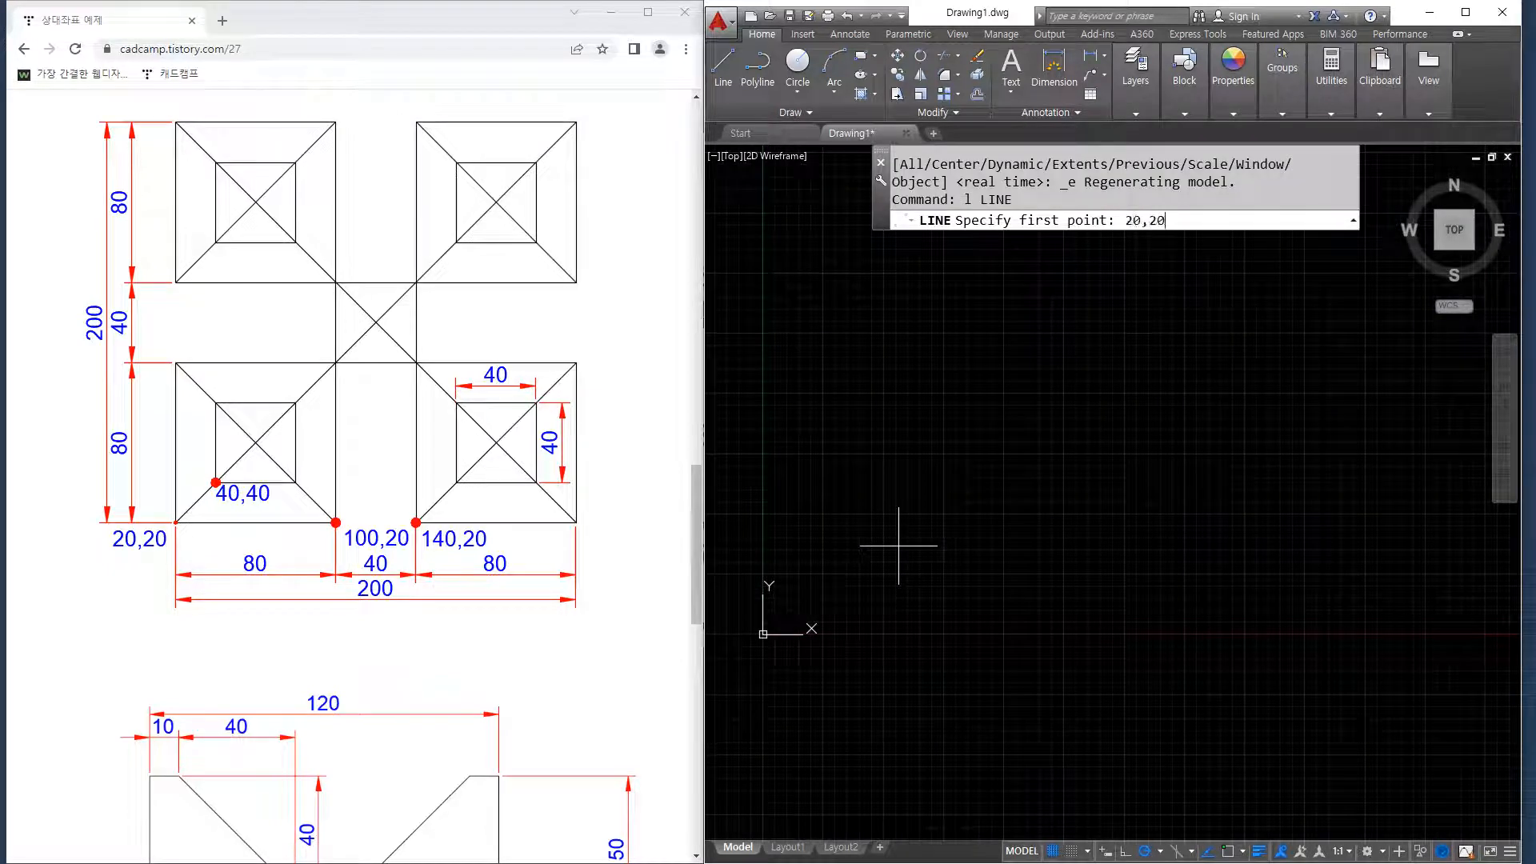
key(Return)
text(@80,0)
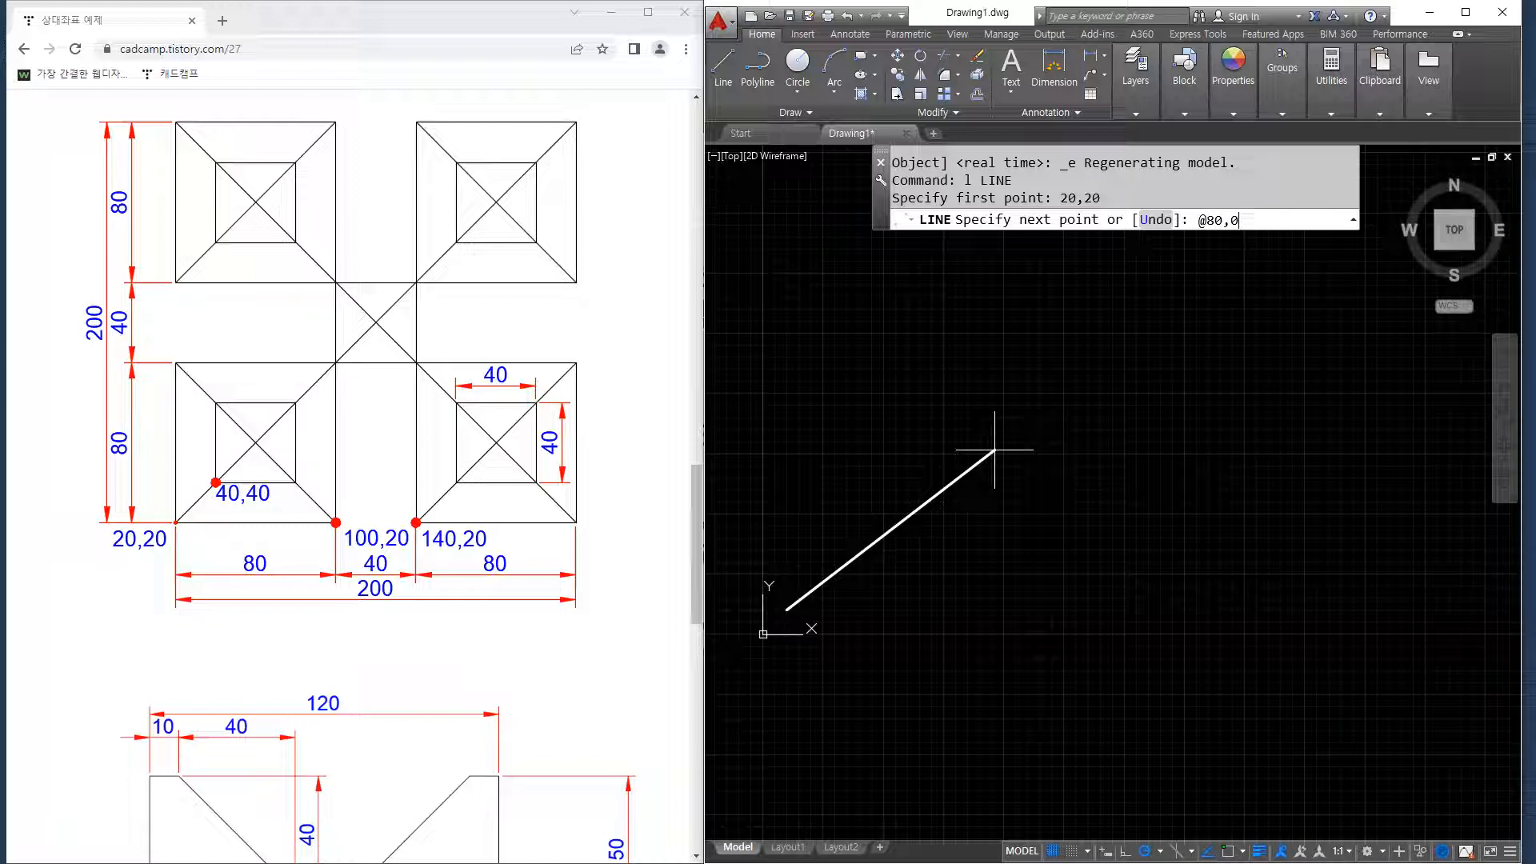
key(Return)
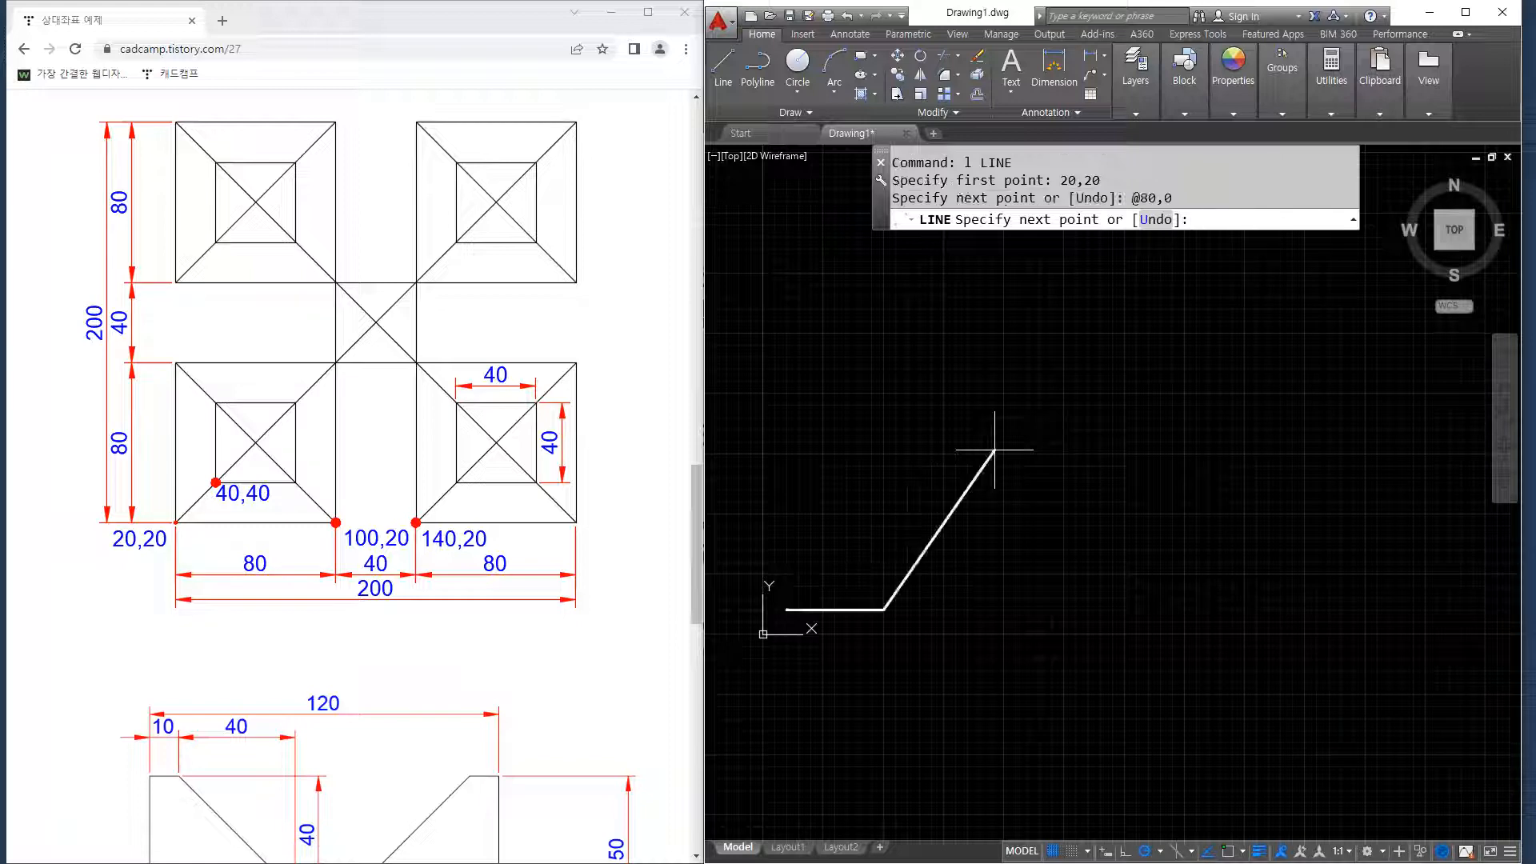
Continue the outline with relative segments of 200 up, 80 left and 80 down to form the upper-left square.
text(@0,200)
key(Return)
text(@-80,0)
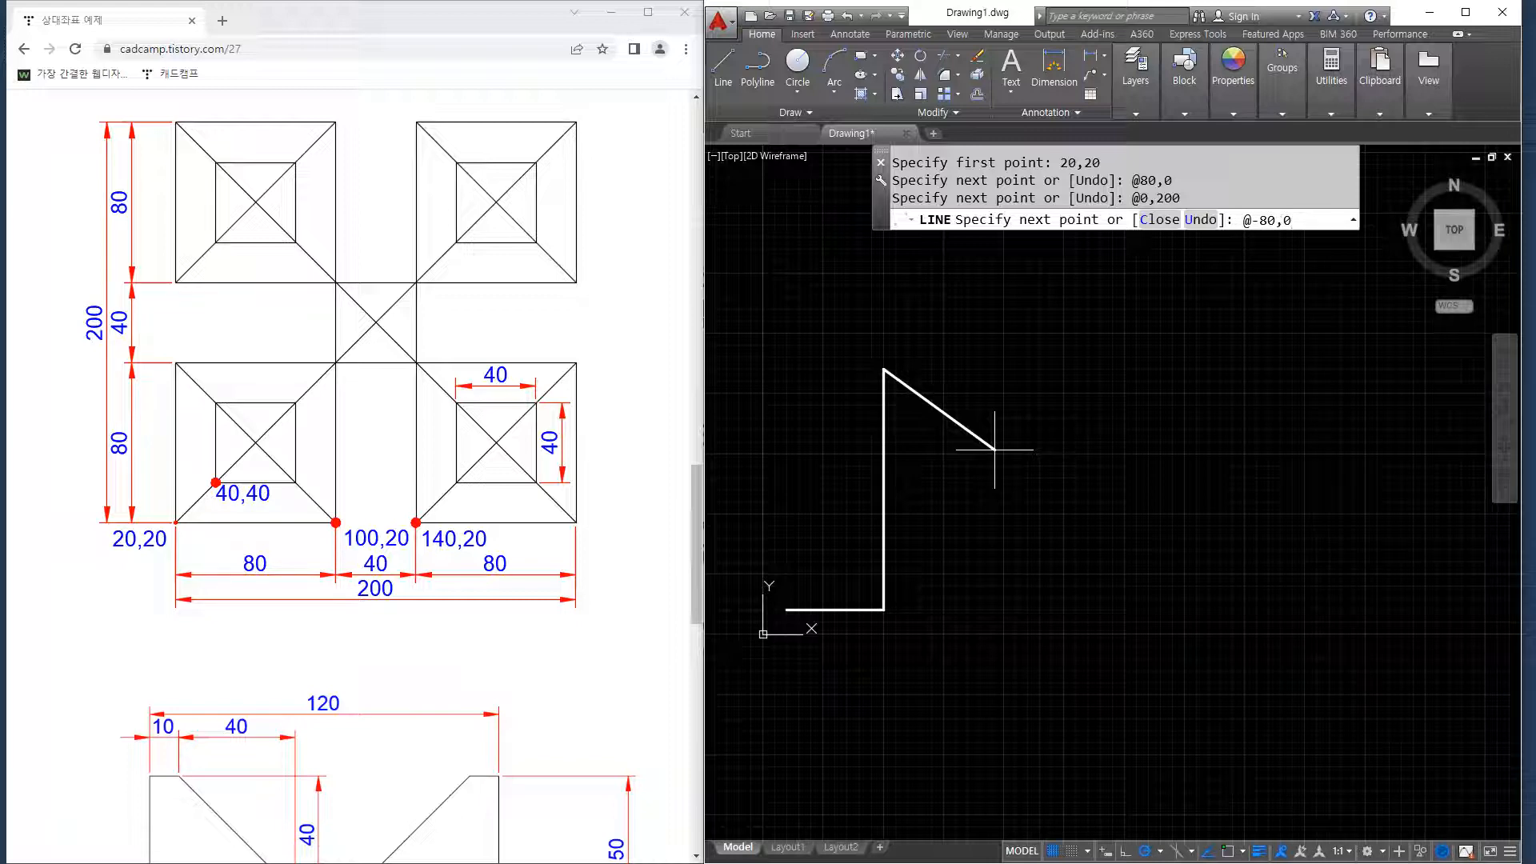
key(Return)
text(@0,-80)
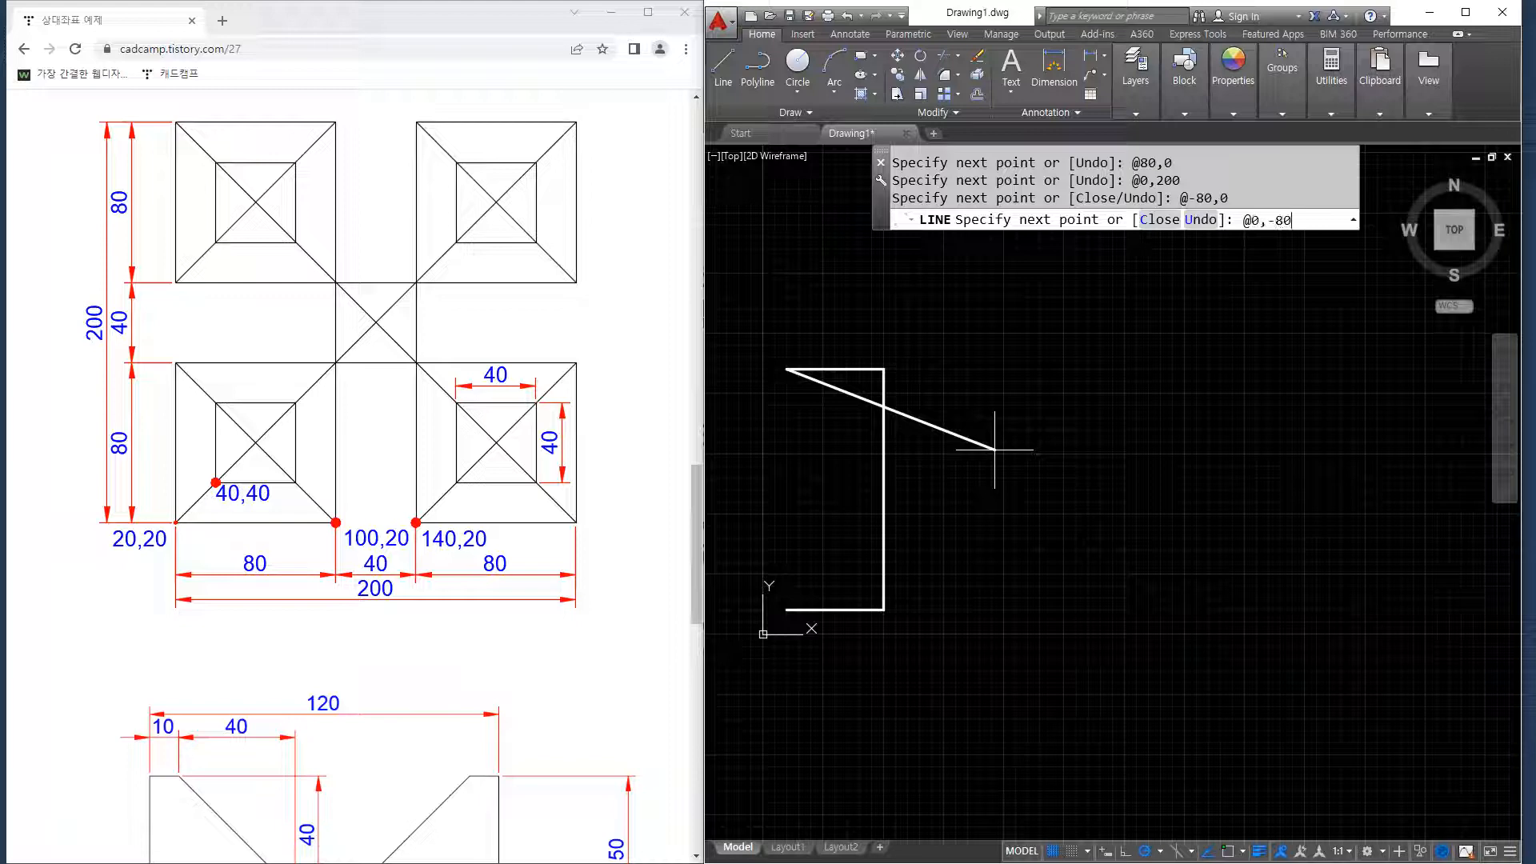
key(Return)
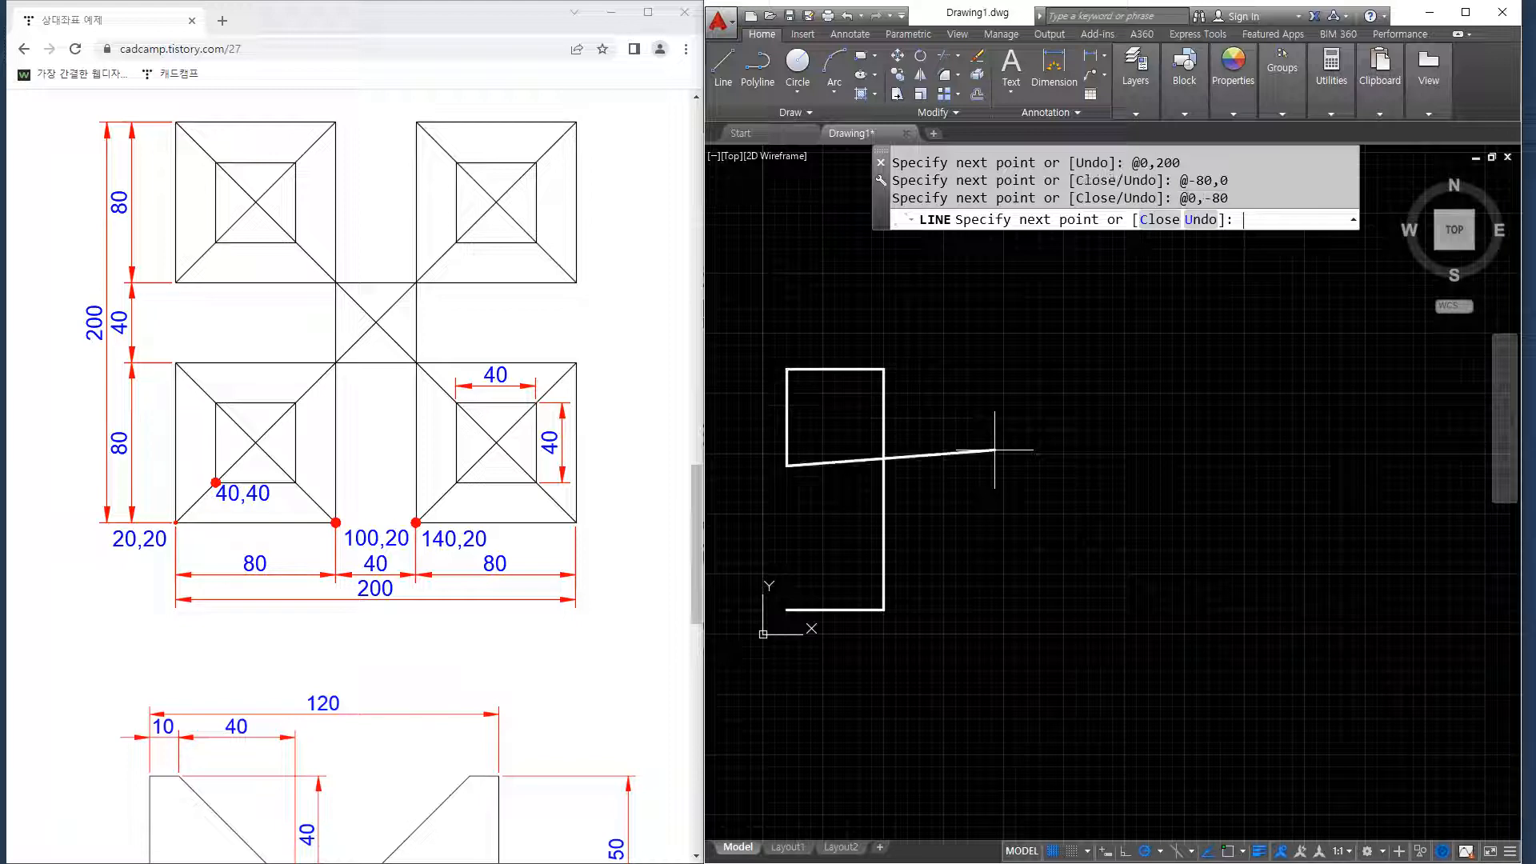
Extend the outline with relative segments of 200 right, 80 up and 80 left around the upper-right square.
text(@200,0)
key(Return)
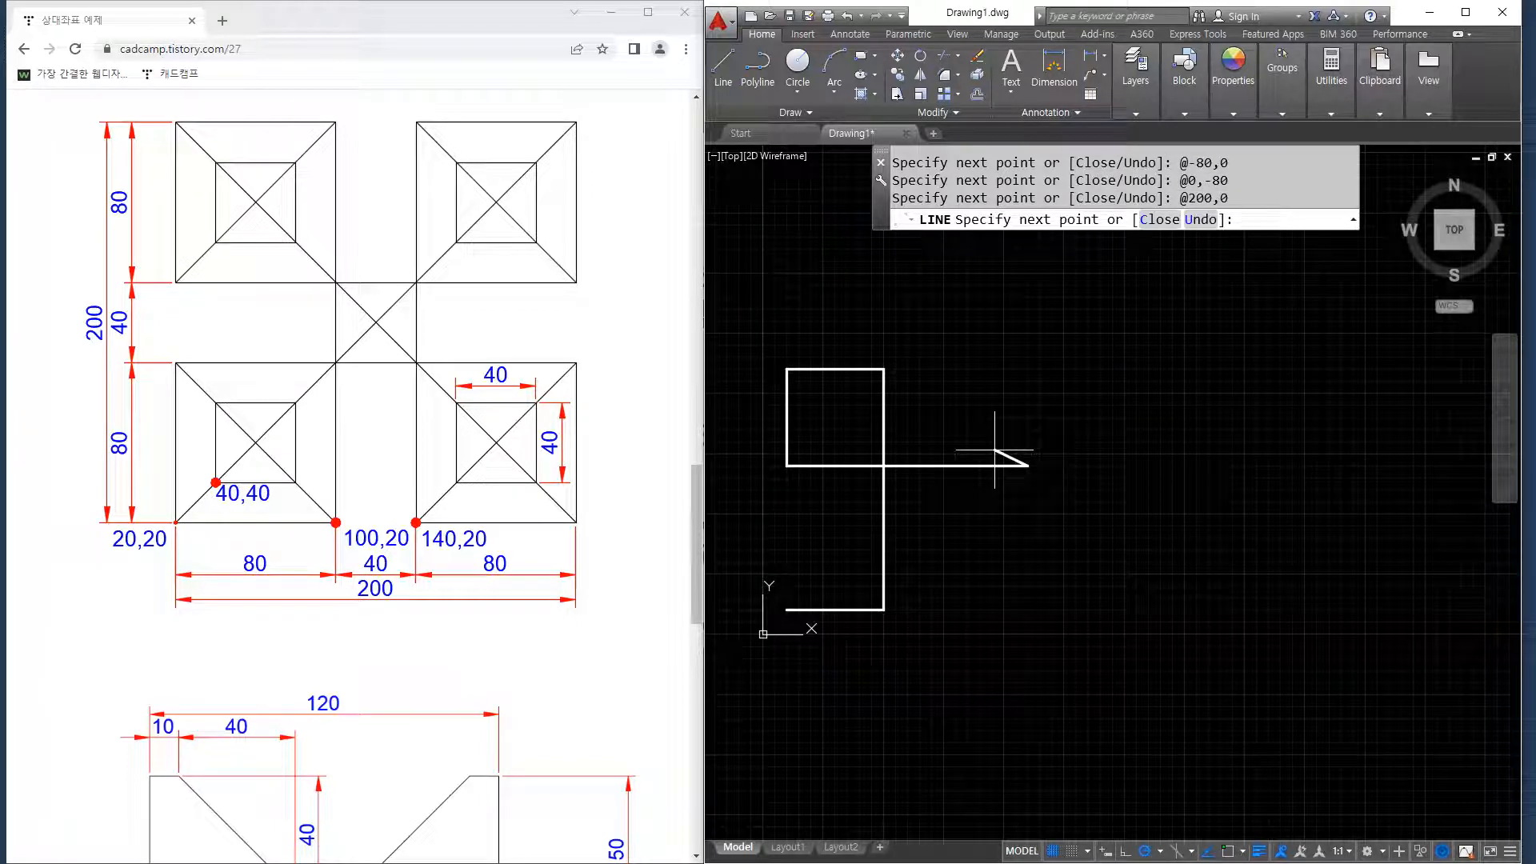
text(@0,80)
key(Return)
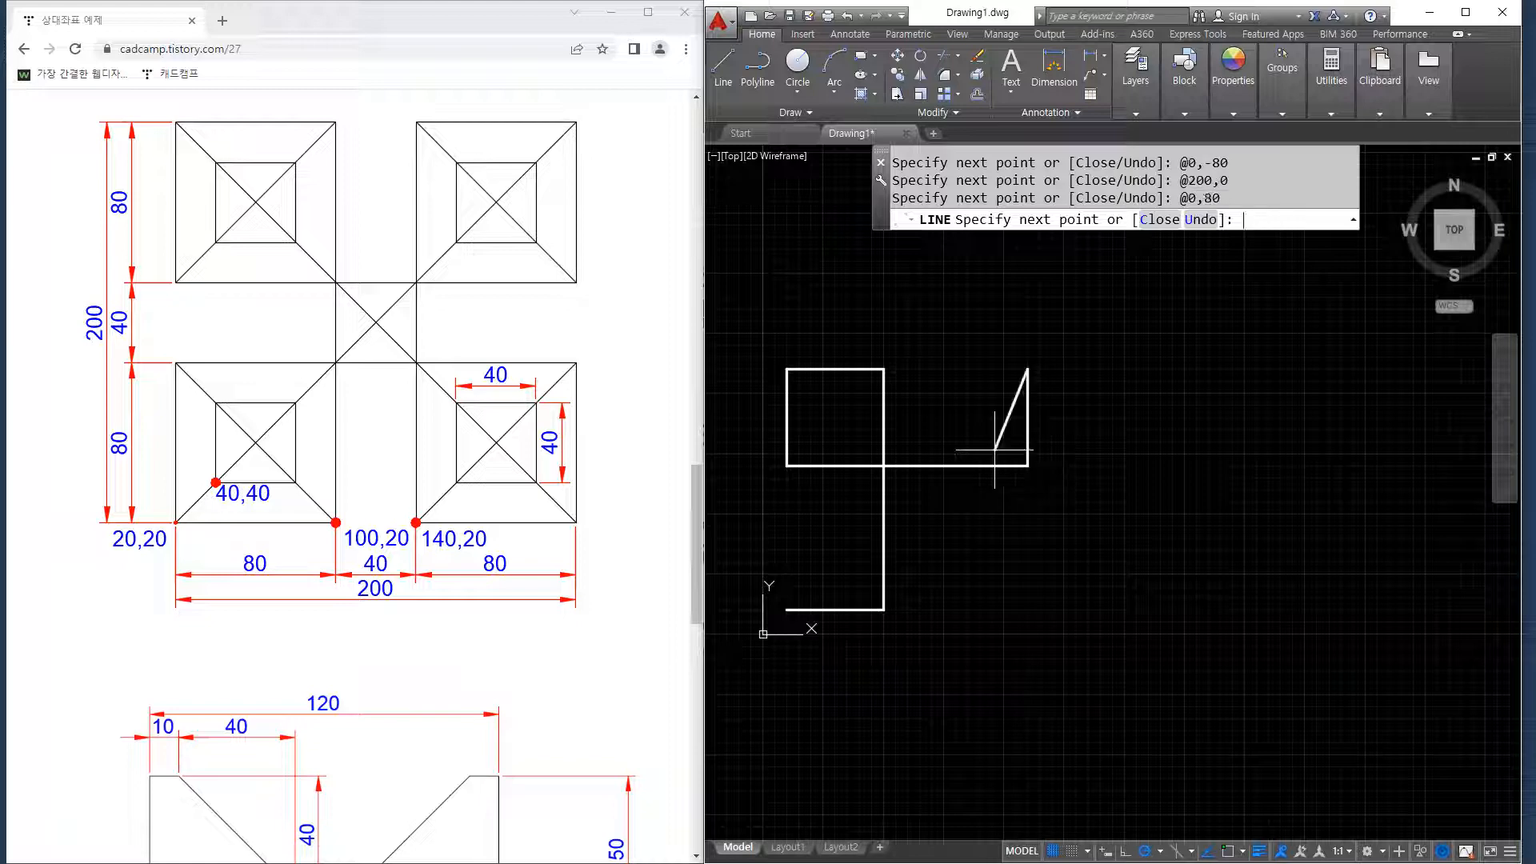
text(@)
text(-80,0)
key(Return)
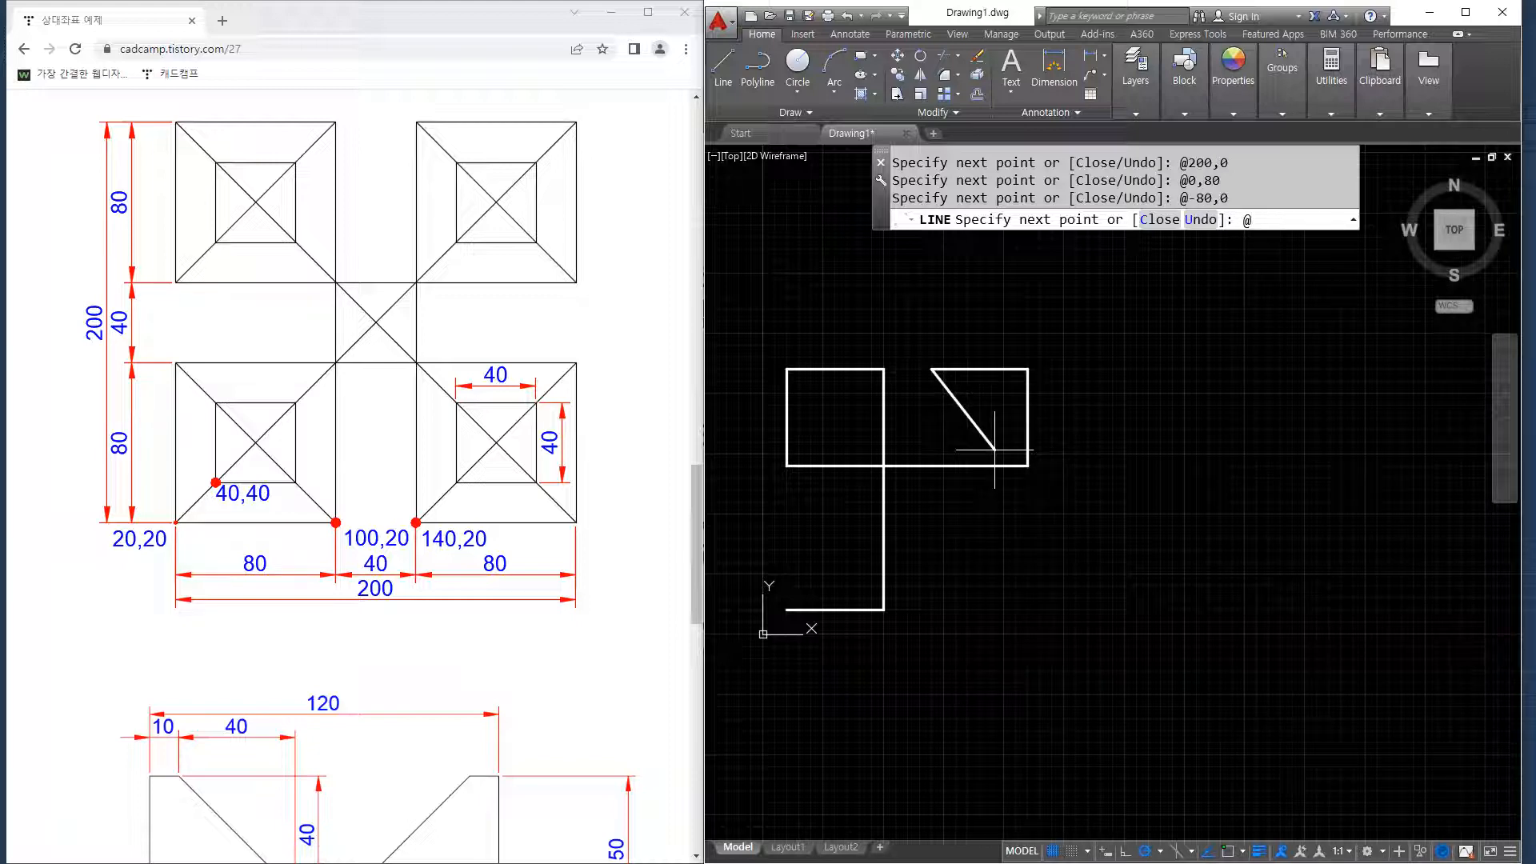
Continue the outline with relative segments of 200 down, 80 right and 80 up around the lower-right square.
text(@0,-200)
key(Return)
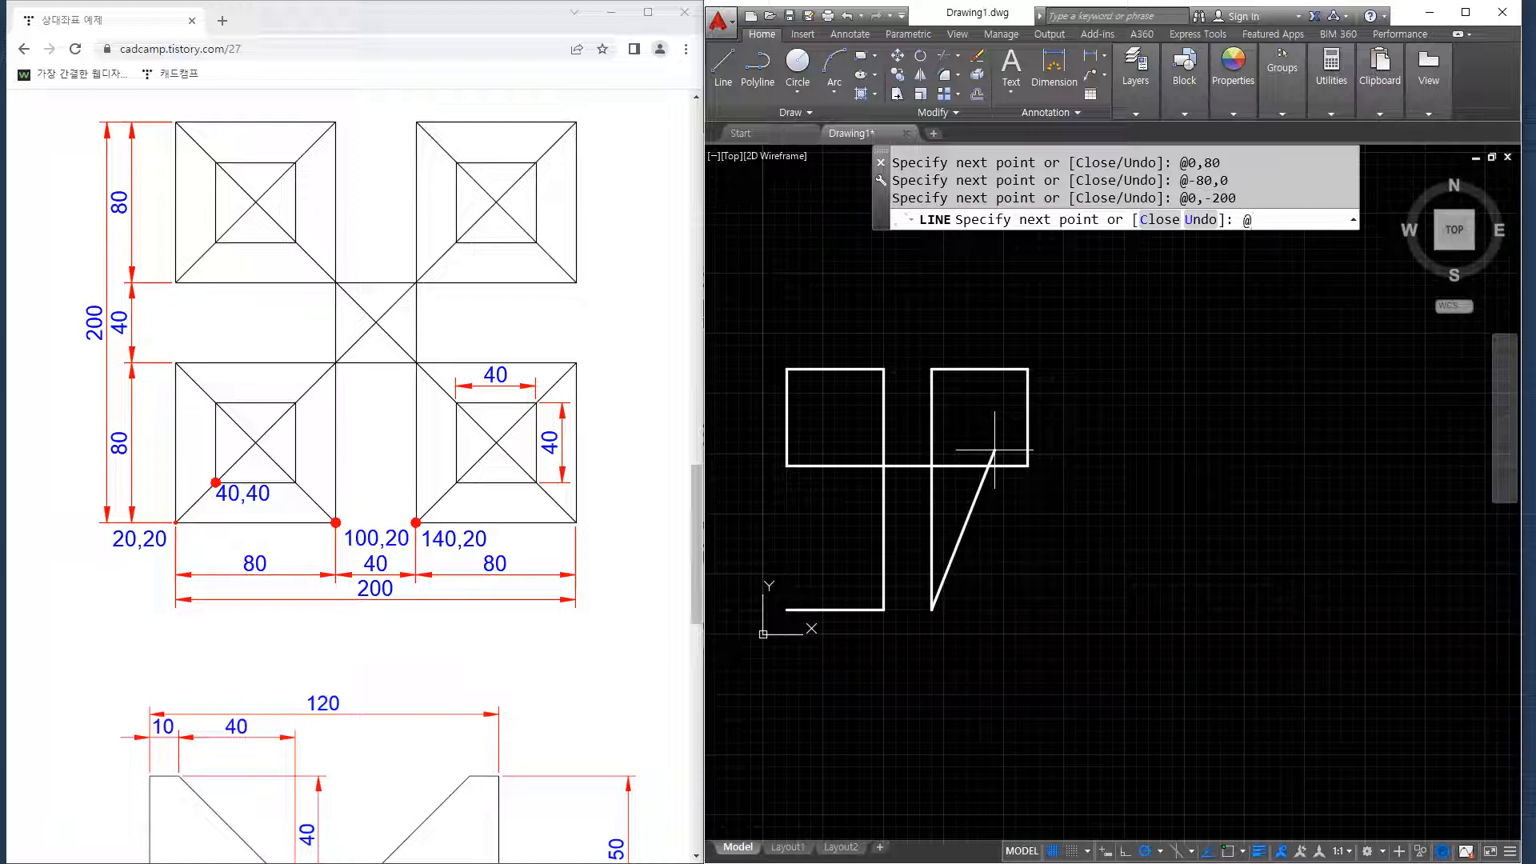
text(@80,0)
key(Return)
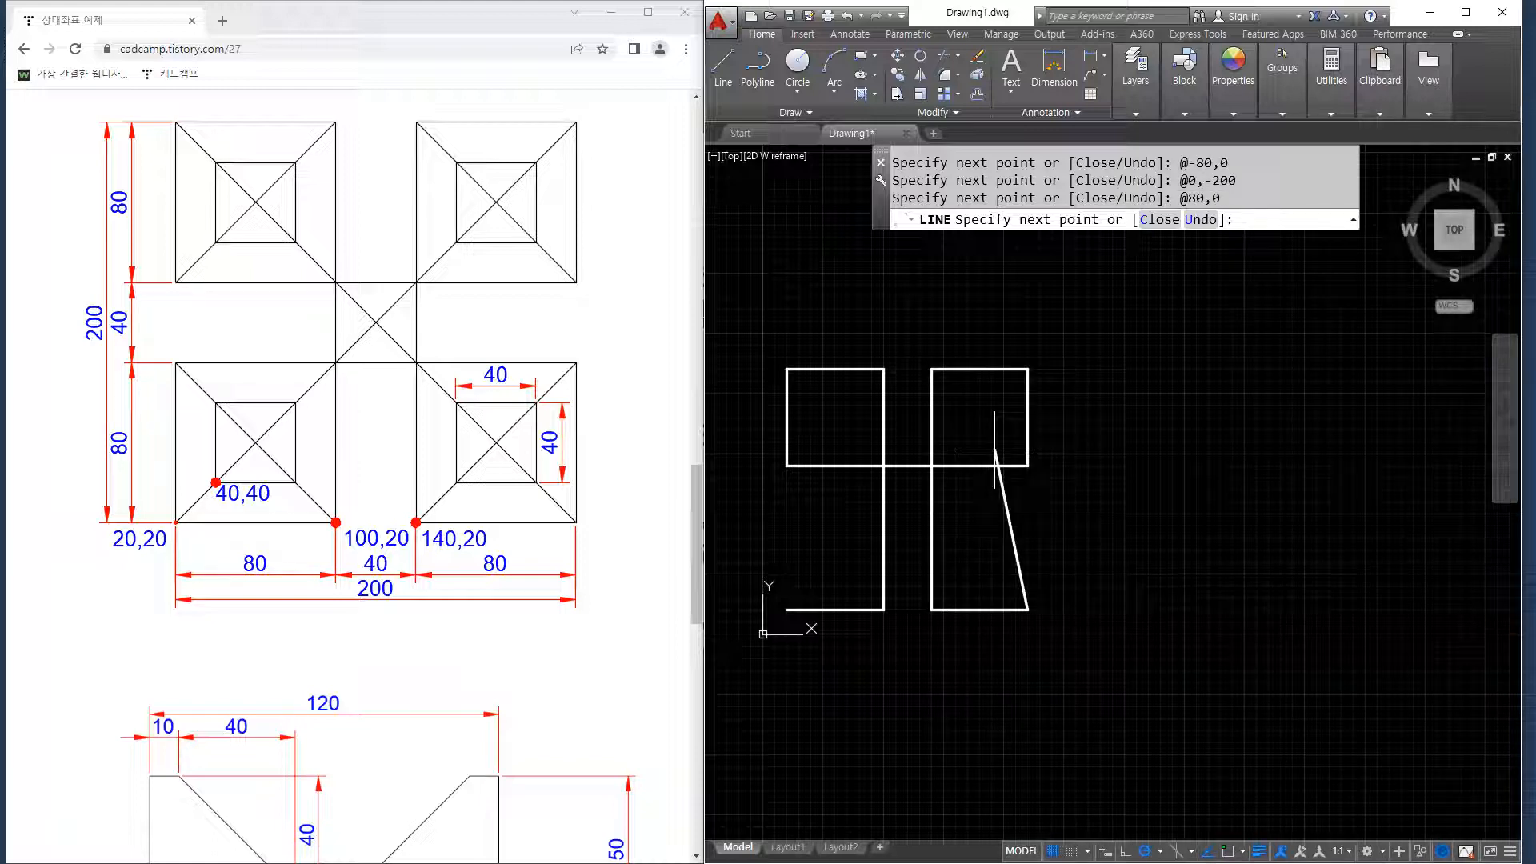
text(@0,80)
key(Return)
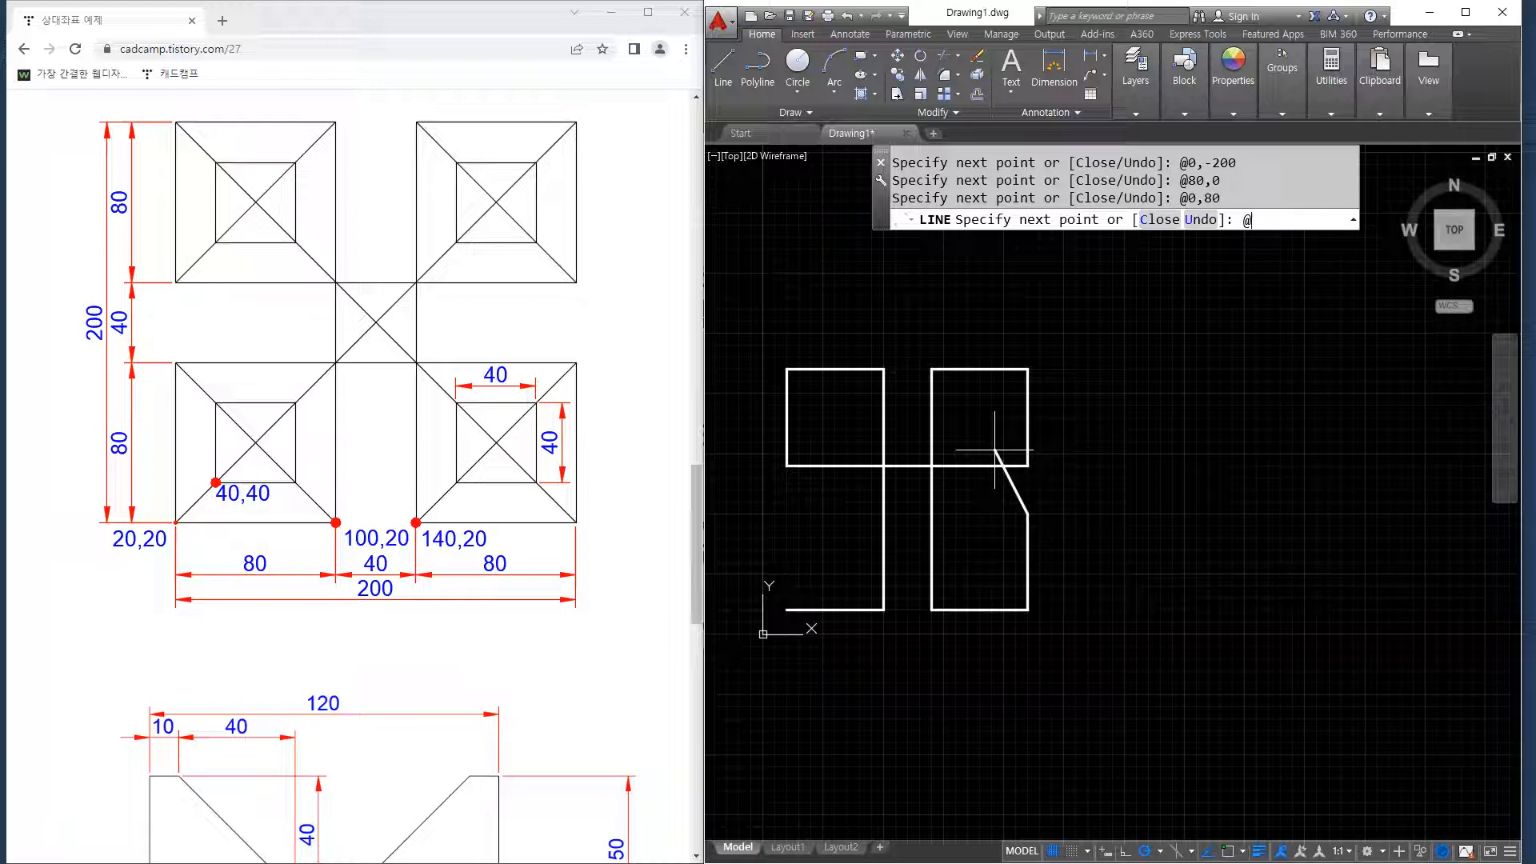
Bring the outline back to its start point with relative segments of 200 left and 80 down.
text(@-200,0)
key(Return)
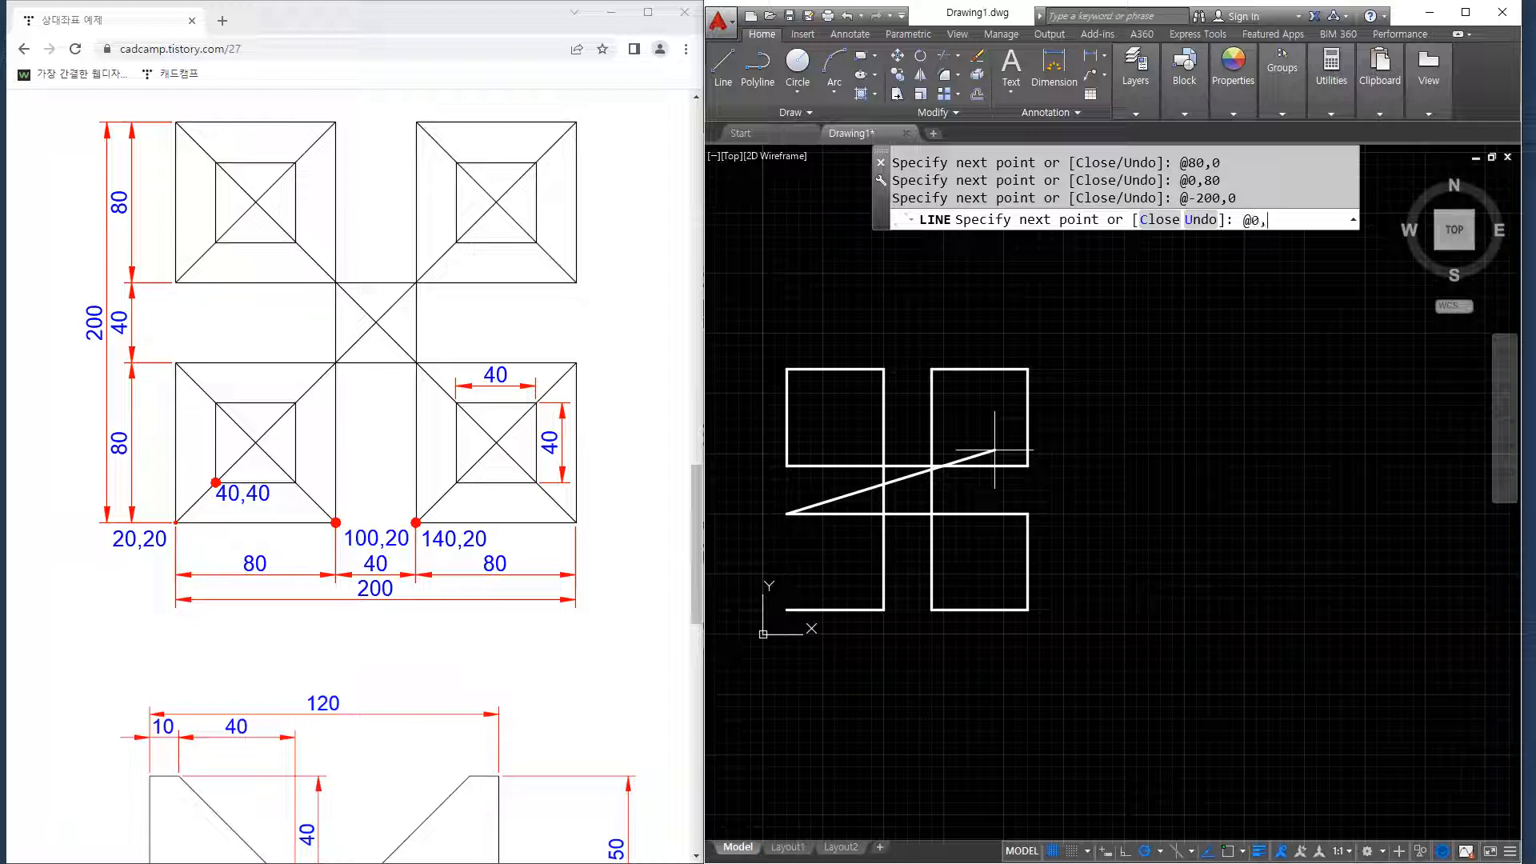
text(@0,-80)
key(Return)
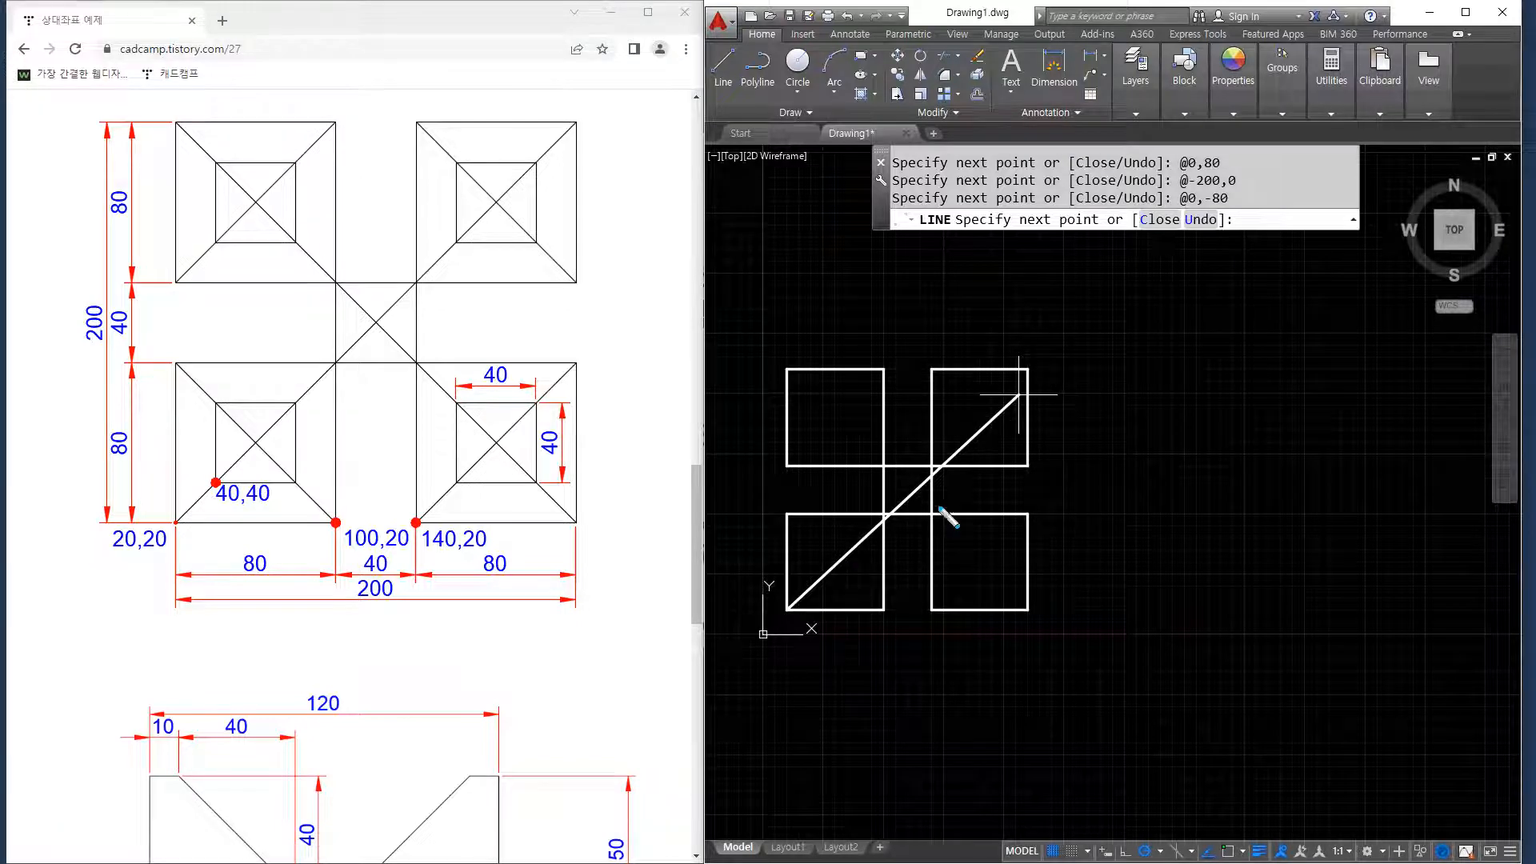
drag(1032, 380, 1029, 378)
mouse_move(795, 614)
mouse_down()
mouse_move(790, 592)
mouse_move(873, 680)
mouse_move(1027, 638)
mouse_move(1000, 642)
mouse_move(1113, 480)
mouse_move(1050, 438)
mouse_move(1117, 403)
mouse_up()
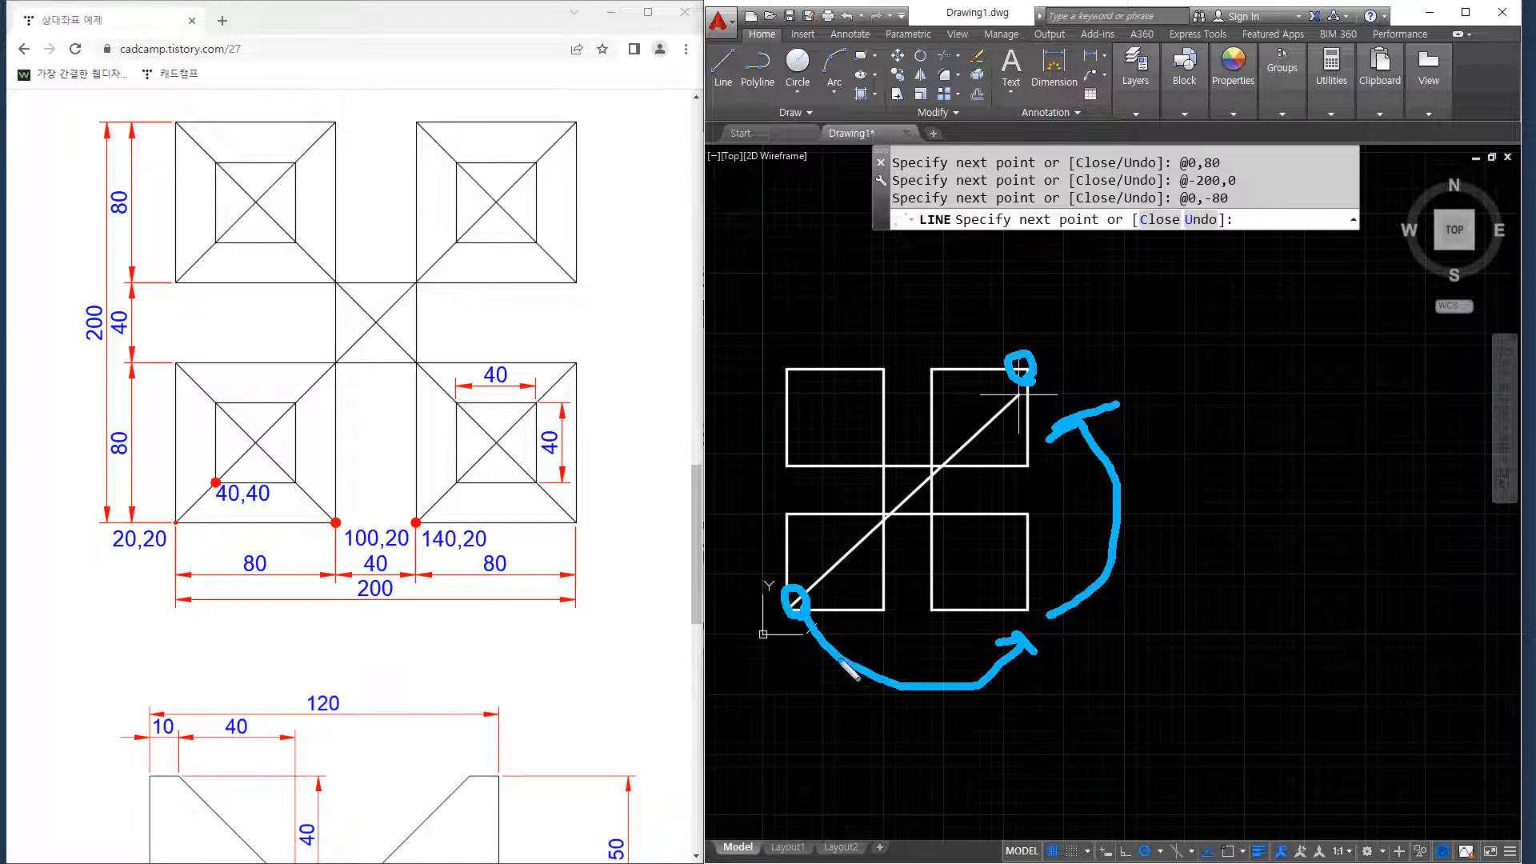
mouse_move(820, 622)
mouse_down()
mouse_move(1032, 596)
mouse_move(1029, 614)
mouse_move(1021, 408)
mouse_move(1040, 436)
mouse_up()
drag(1262, 212, 1254, 262)
key(Escape)
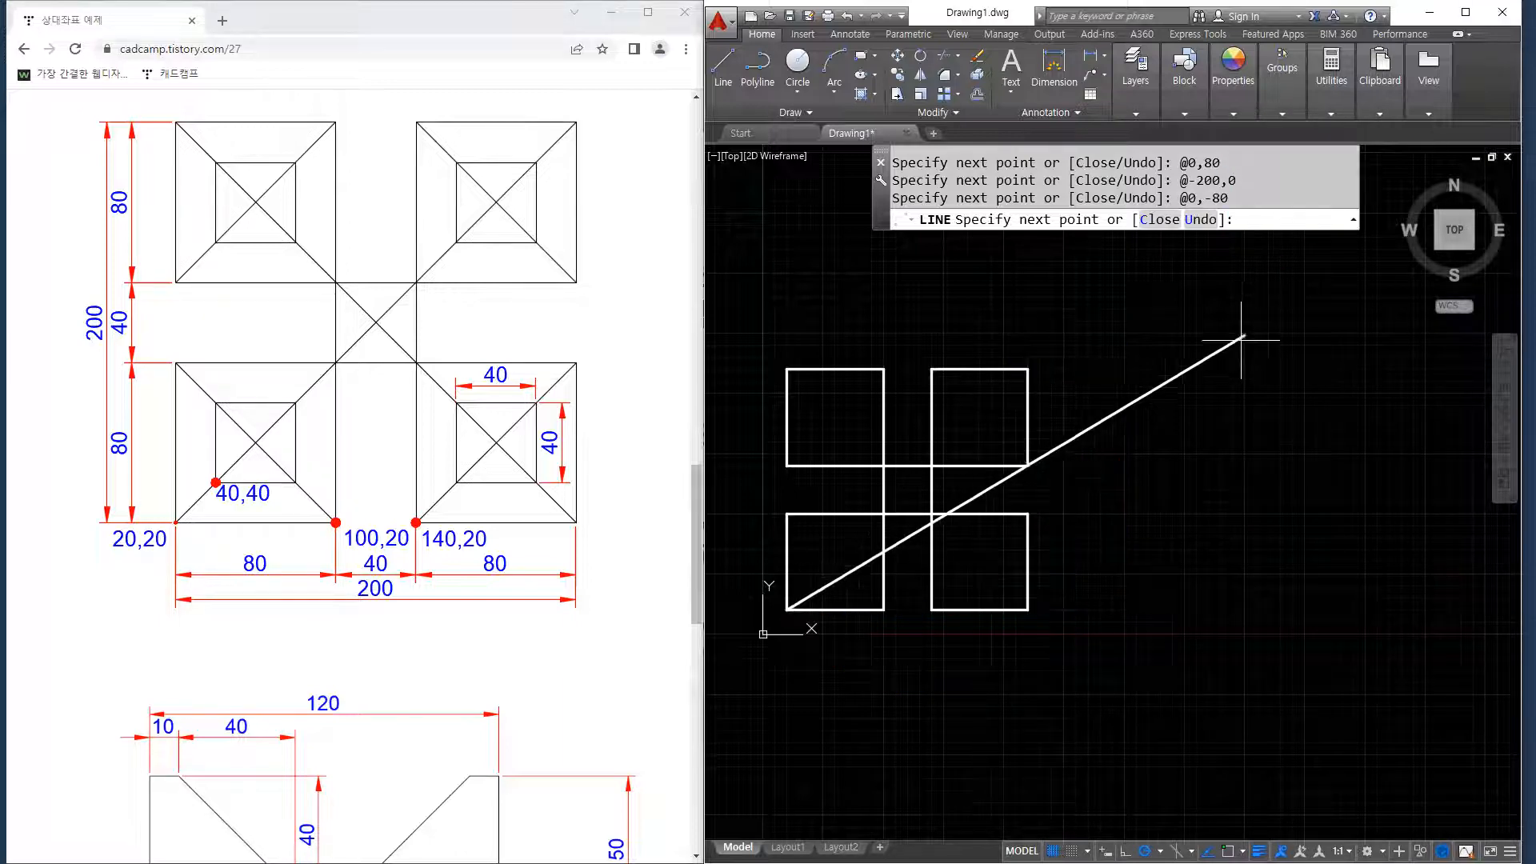
text(@200)
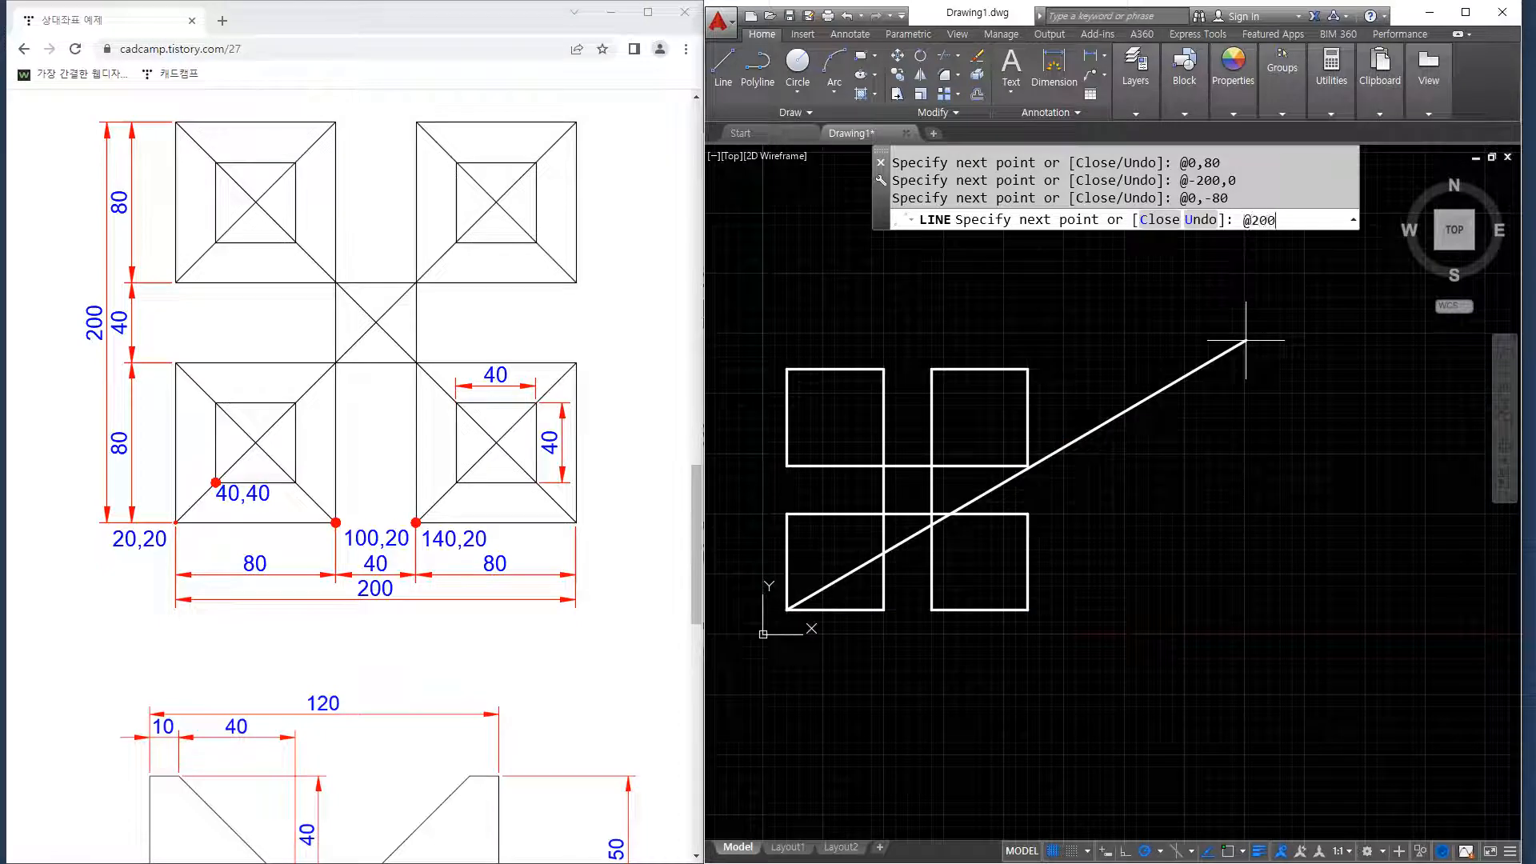
text(,20)
key(Return)
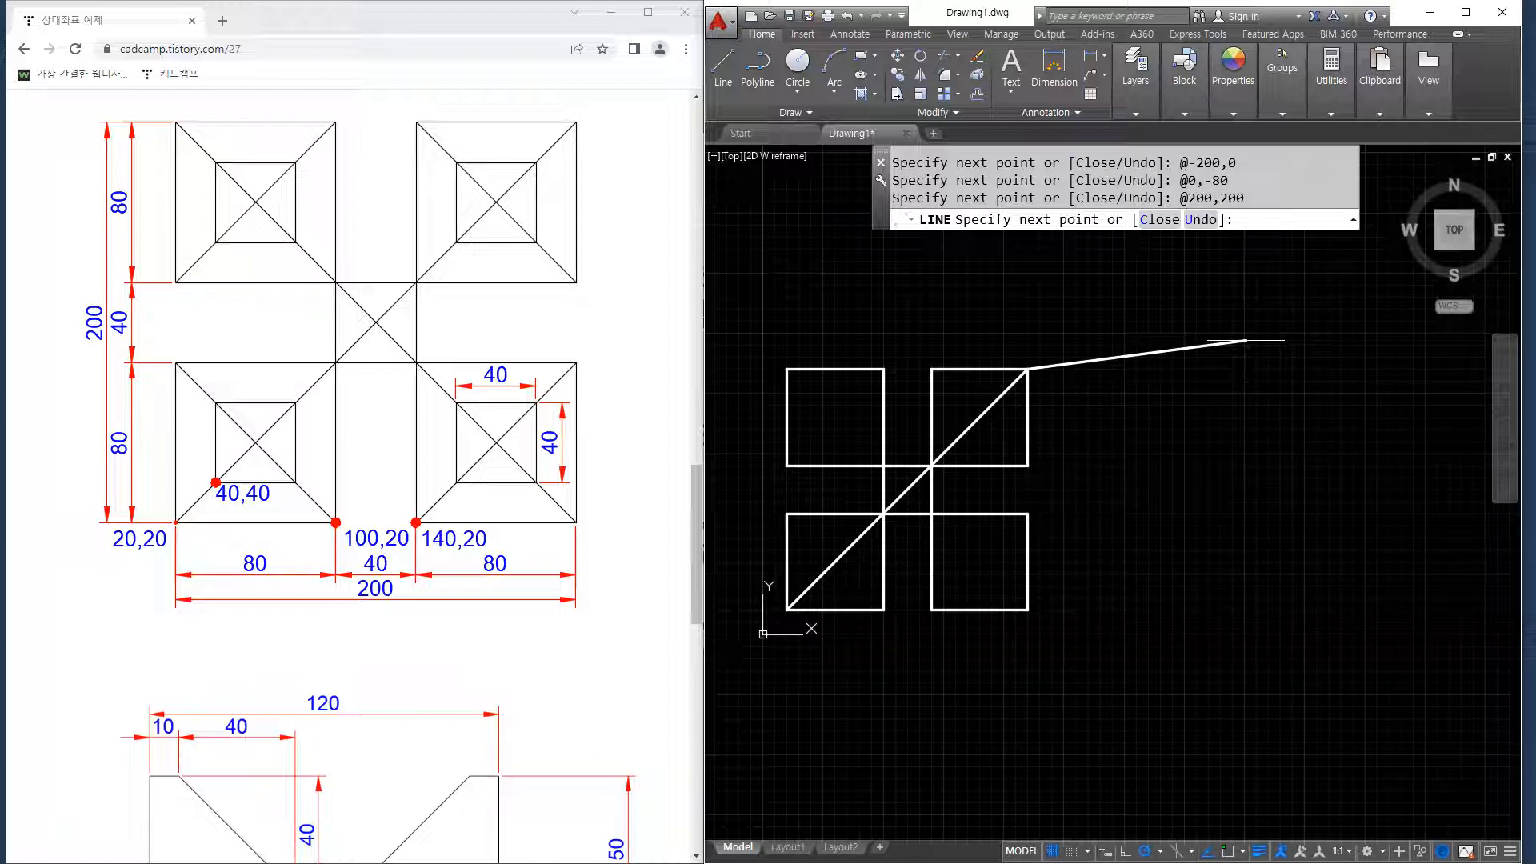
key(Return)
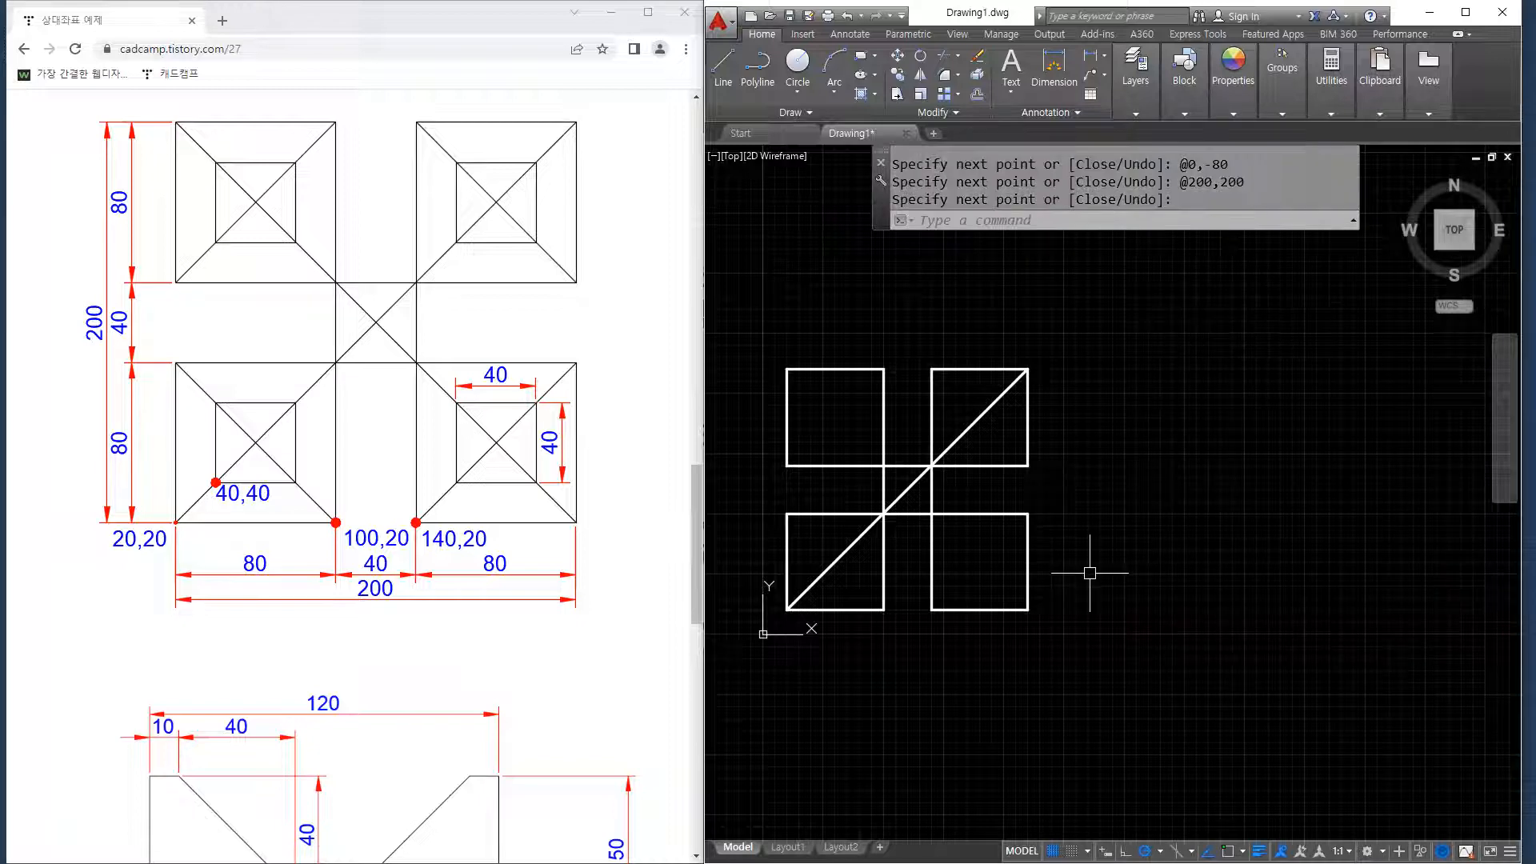
mouse_move(1031, 599)
mouse_down()
mouse_move(857, 435)
mouse_move(795, 424)
mouse_move(864, 384)
mouse_up()
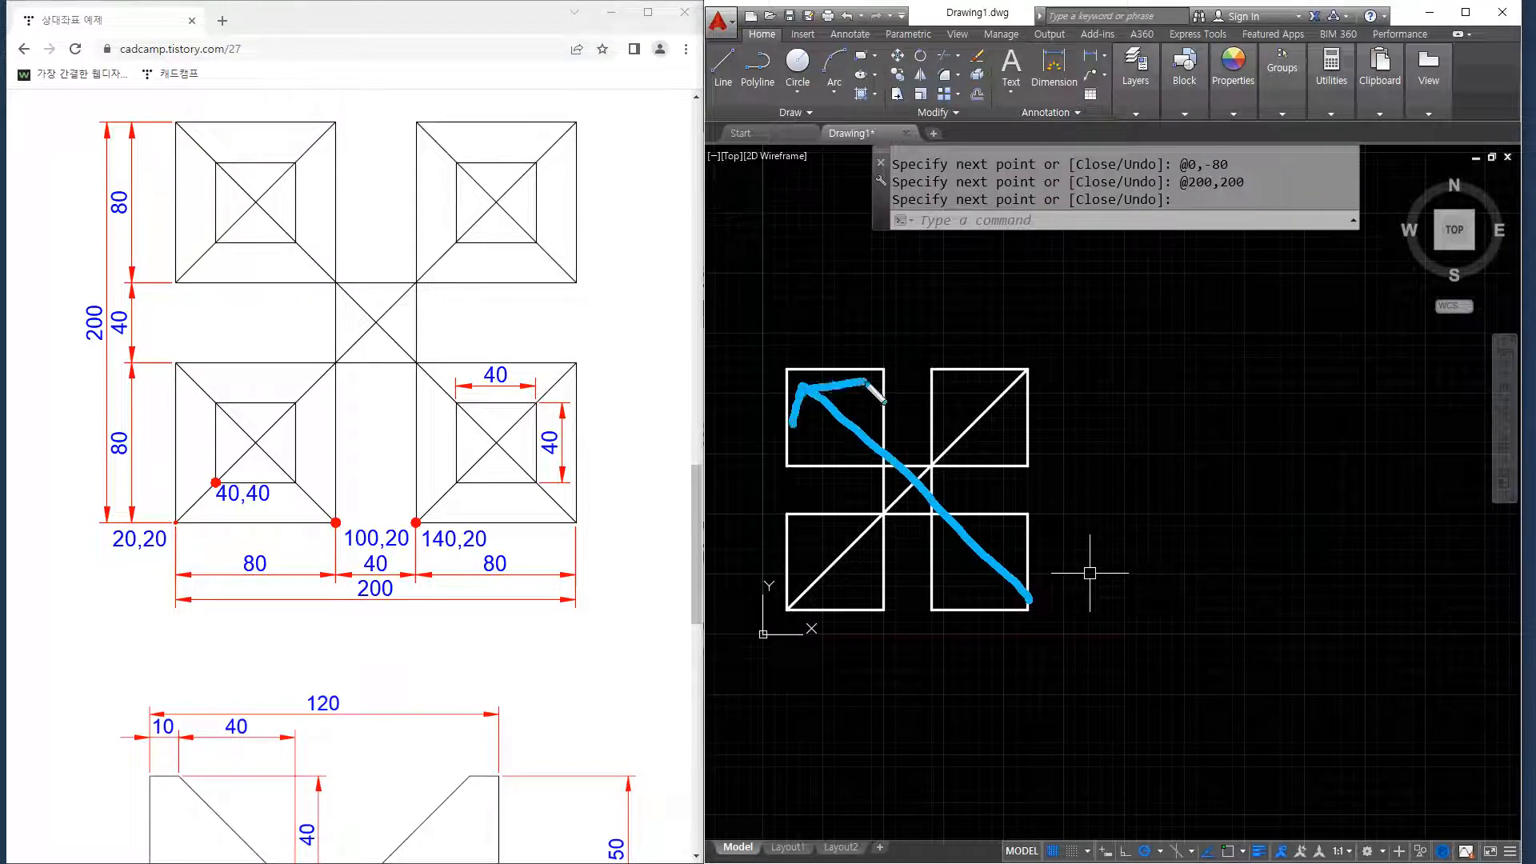
key(Escape)
scroll(805, 671, up, 2)
middle_drag(827, 653, 931, 645)
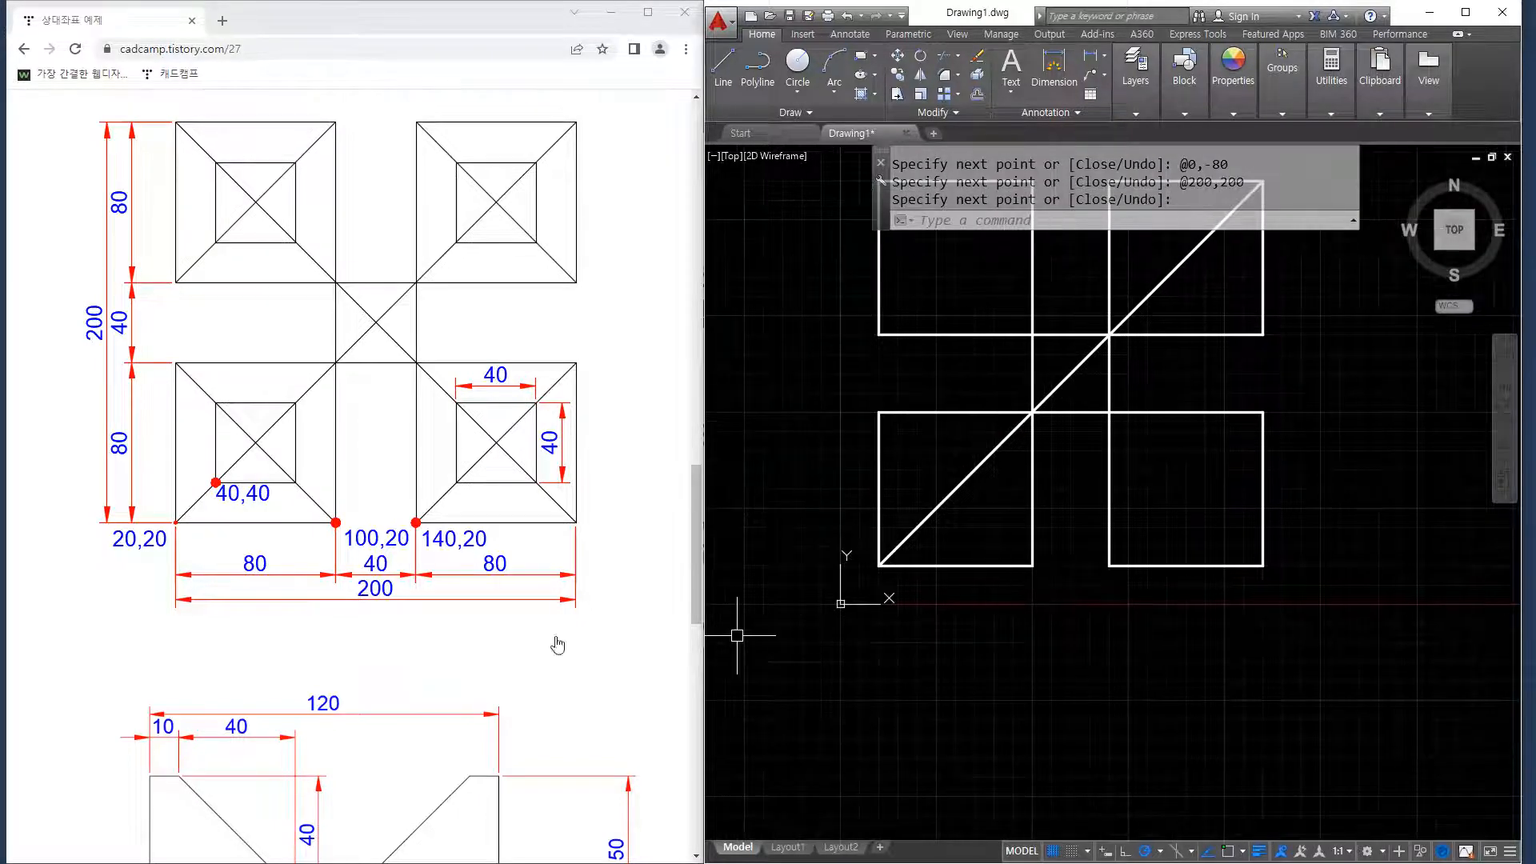
mouse_move(162, 552)
mouse_down()
mouse_move(142, 560)
mouse_move(144, 515)
mouse_move(168, 540)
mouse_move(156, 550)
mouse_up()
drag(360, 609, 383, 615)
mouse_move(578, 517)
mouse_down()
mouse_move(566, 532)
mouse_move(580, 528)
mouse_up()
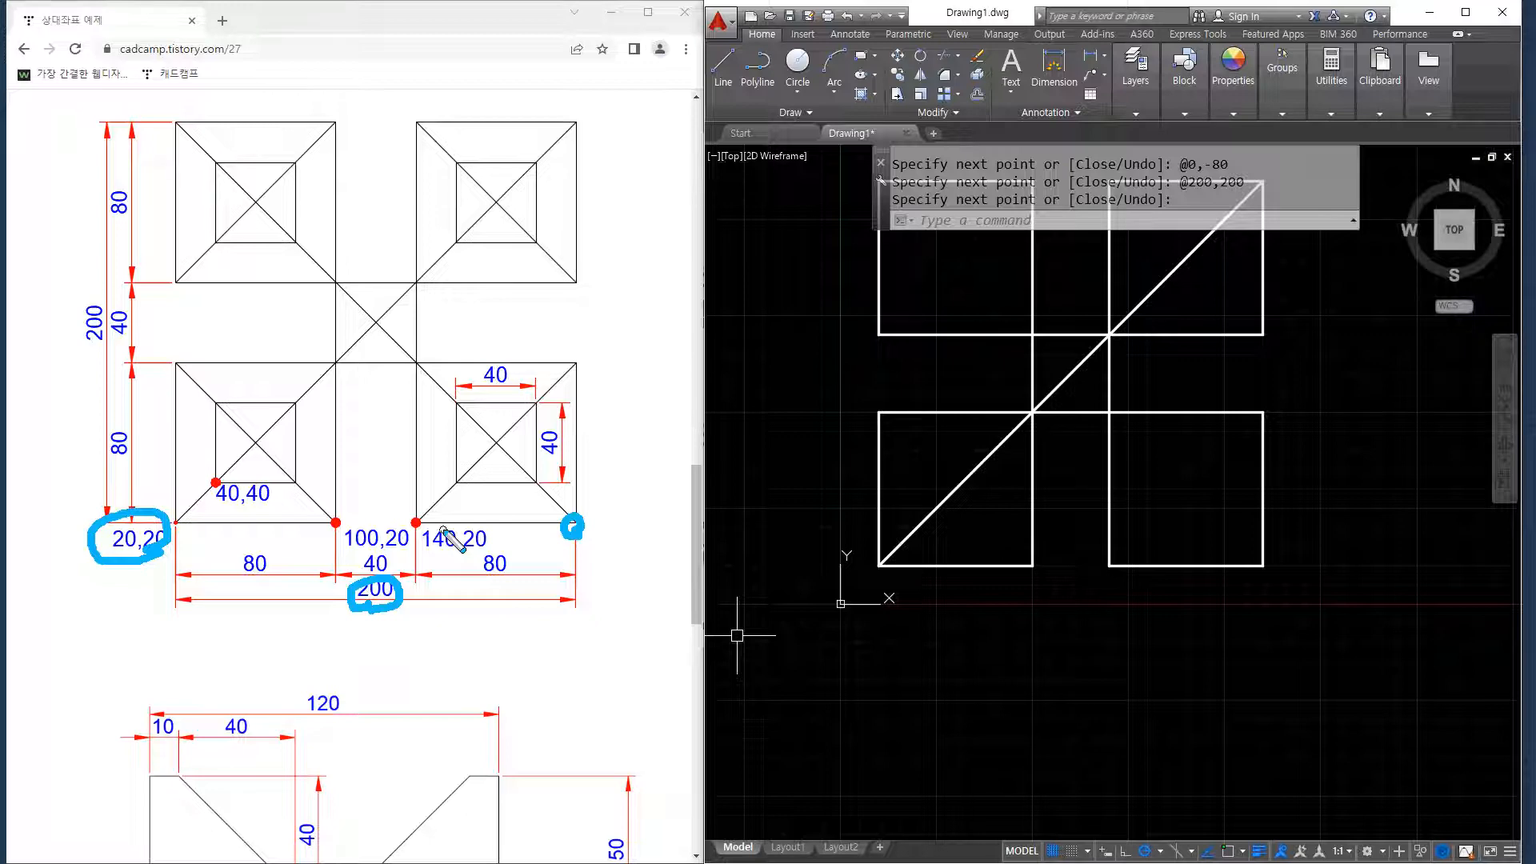
key(Escape)
Draw the opposite diagonal as a new line from 220,20 to the upper-left corner using @-200,200, and end it.
key(Return)
text(l)
key(Return)
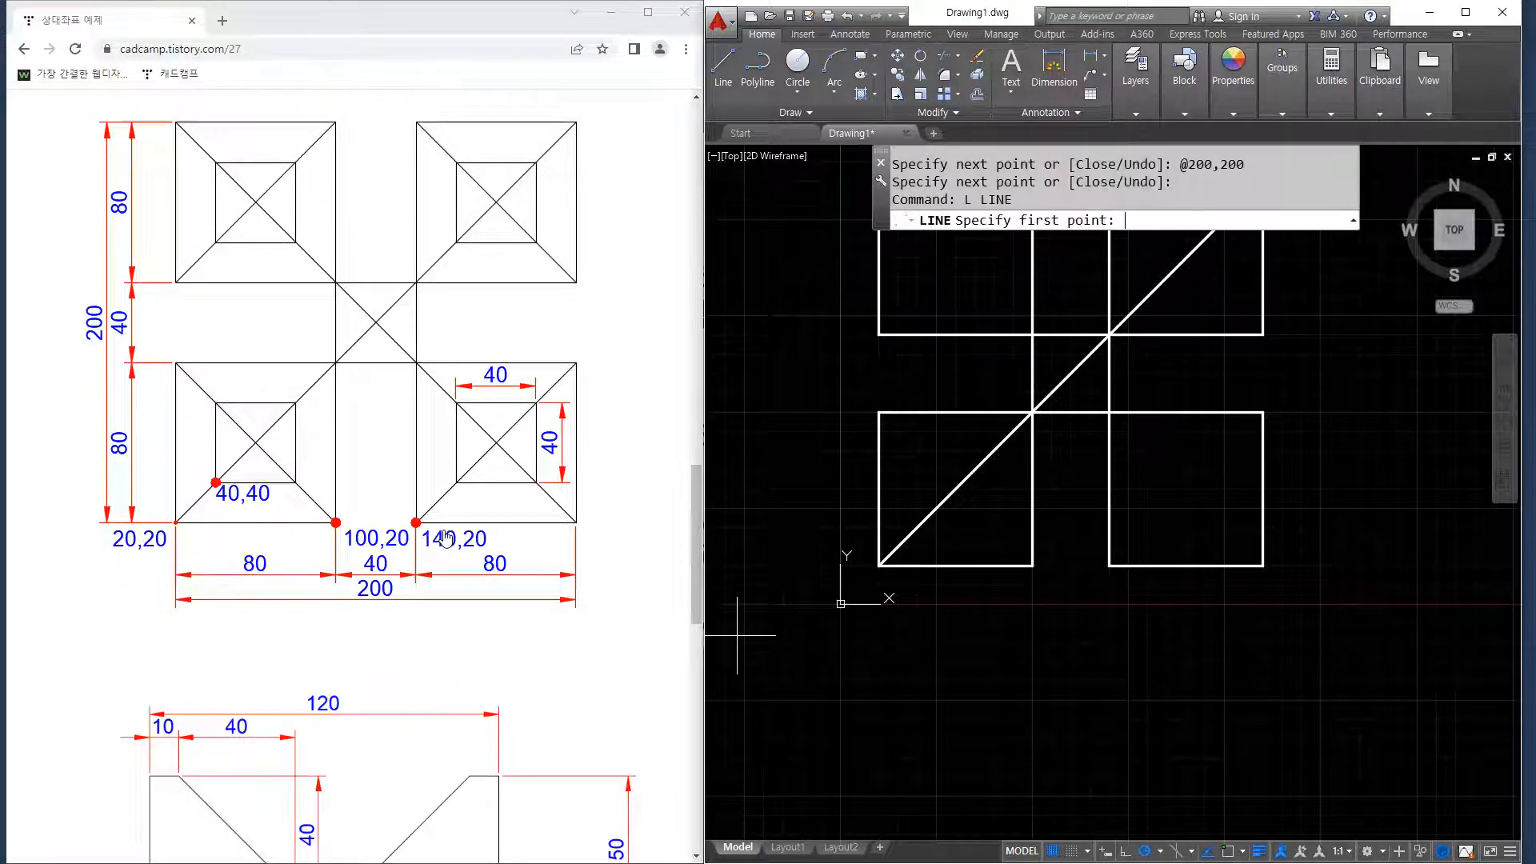
text(220,20.)
key(Return)
scroll(820, 276, down, 2)
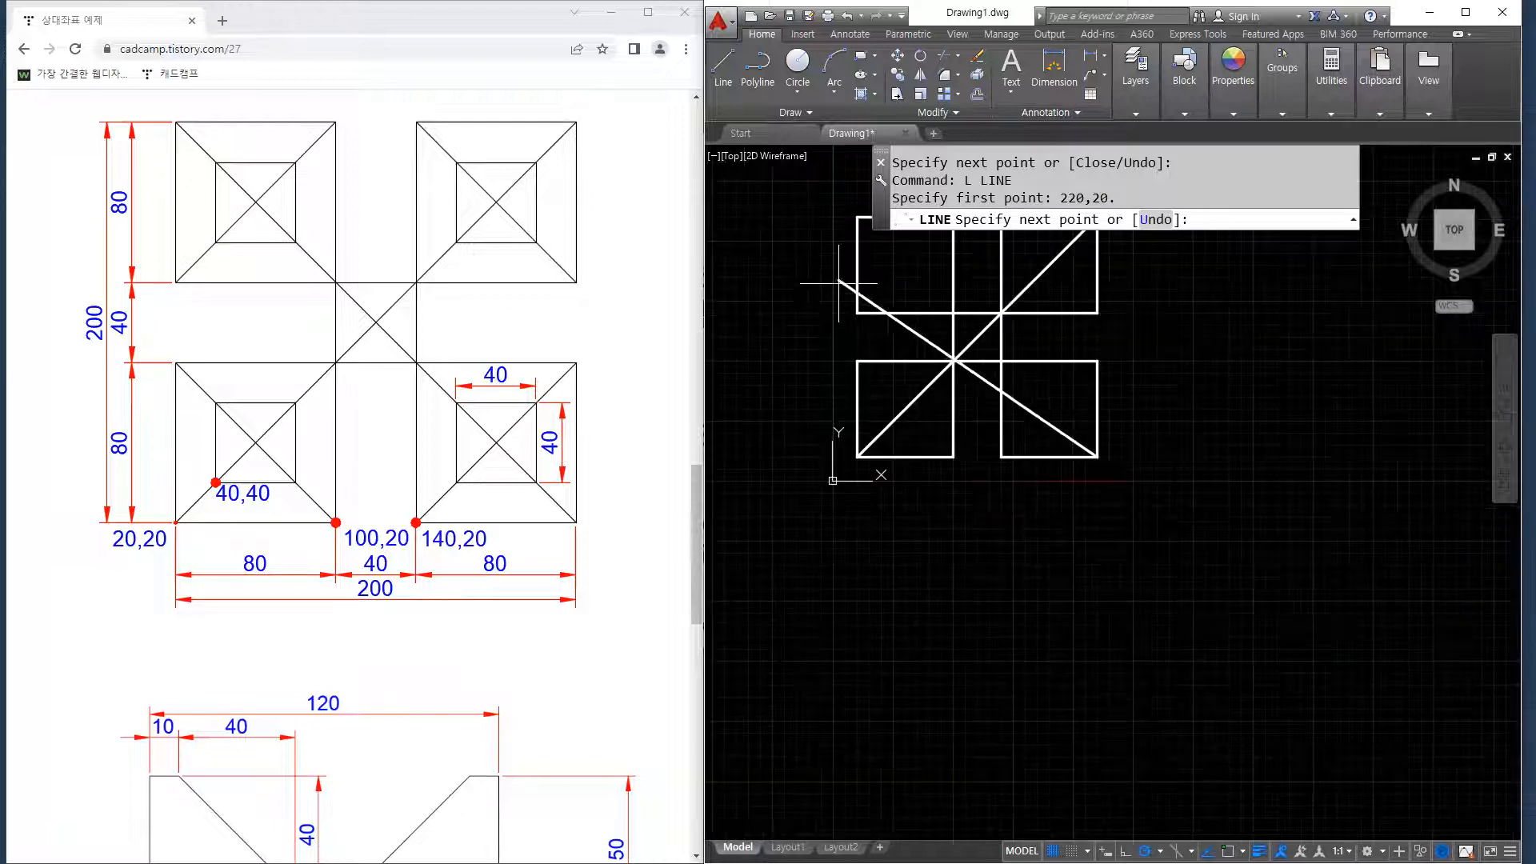
text(@)
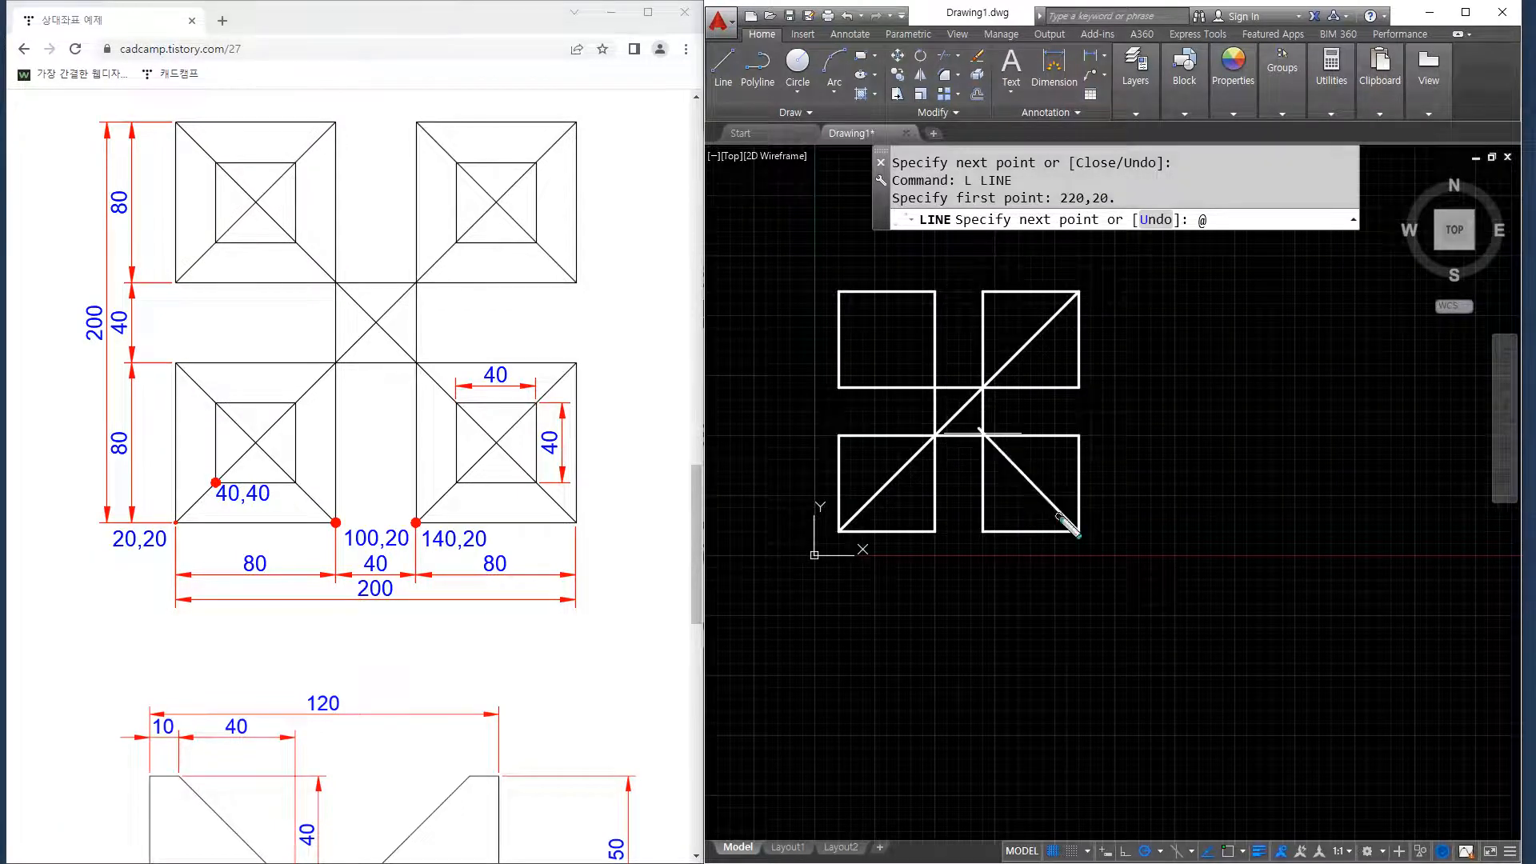
mouse_move(1062, 516)
mouse_down()
mouse_move(875, 515)
mouse_move(856, 343)
mouse_move(840, 347)
mouse_move(868, 341)
mouse_up()
key(Escape)
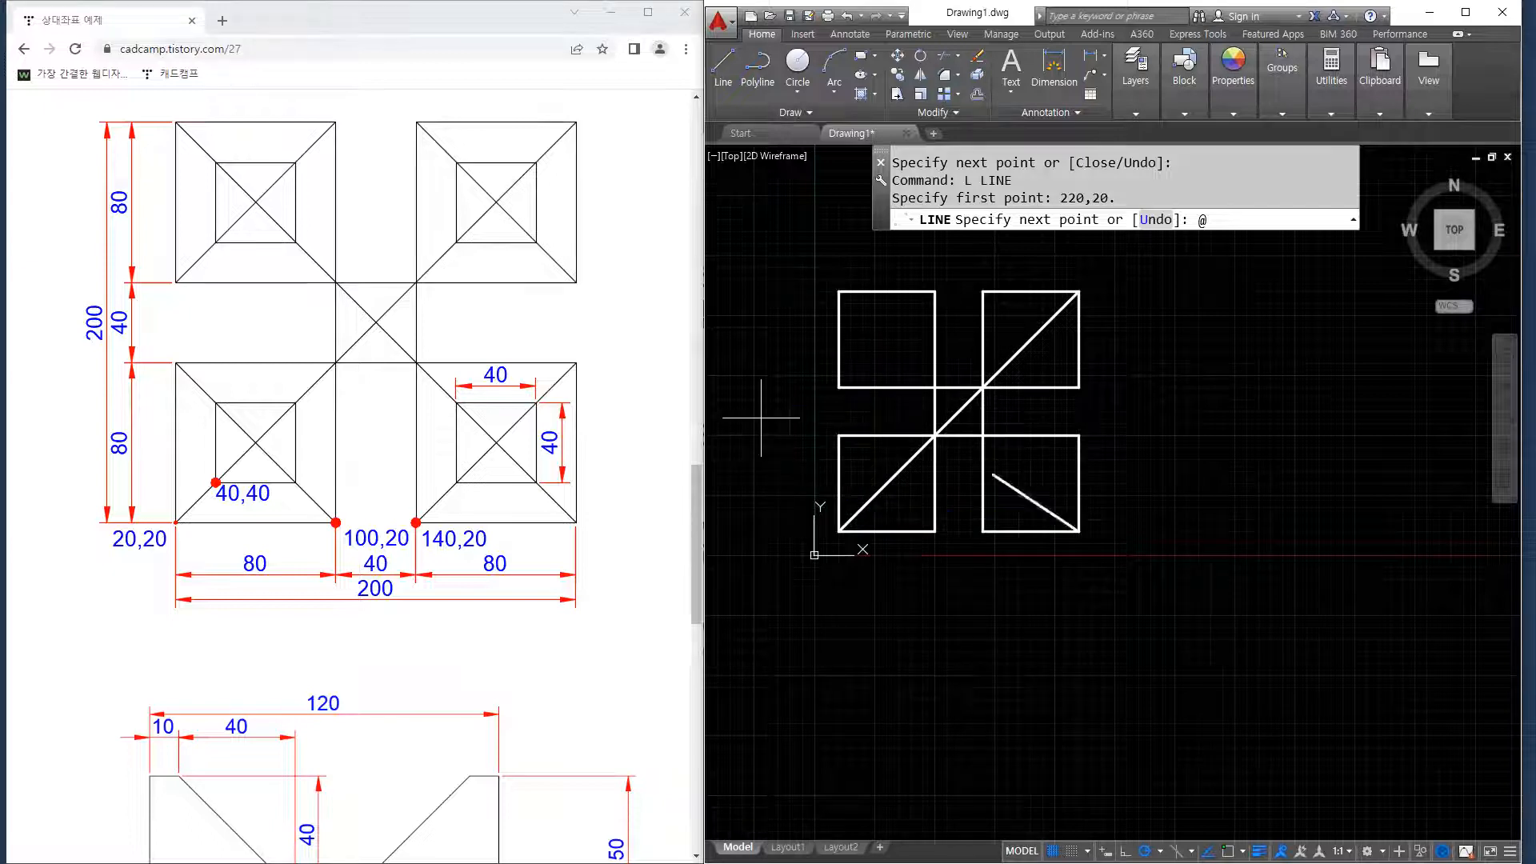
text(-200,)
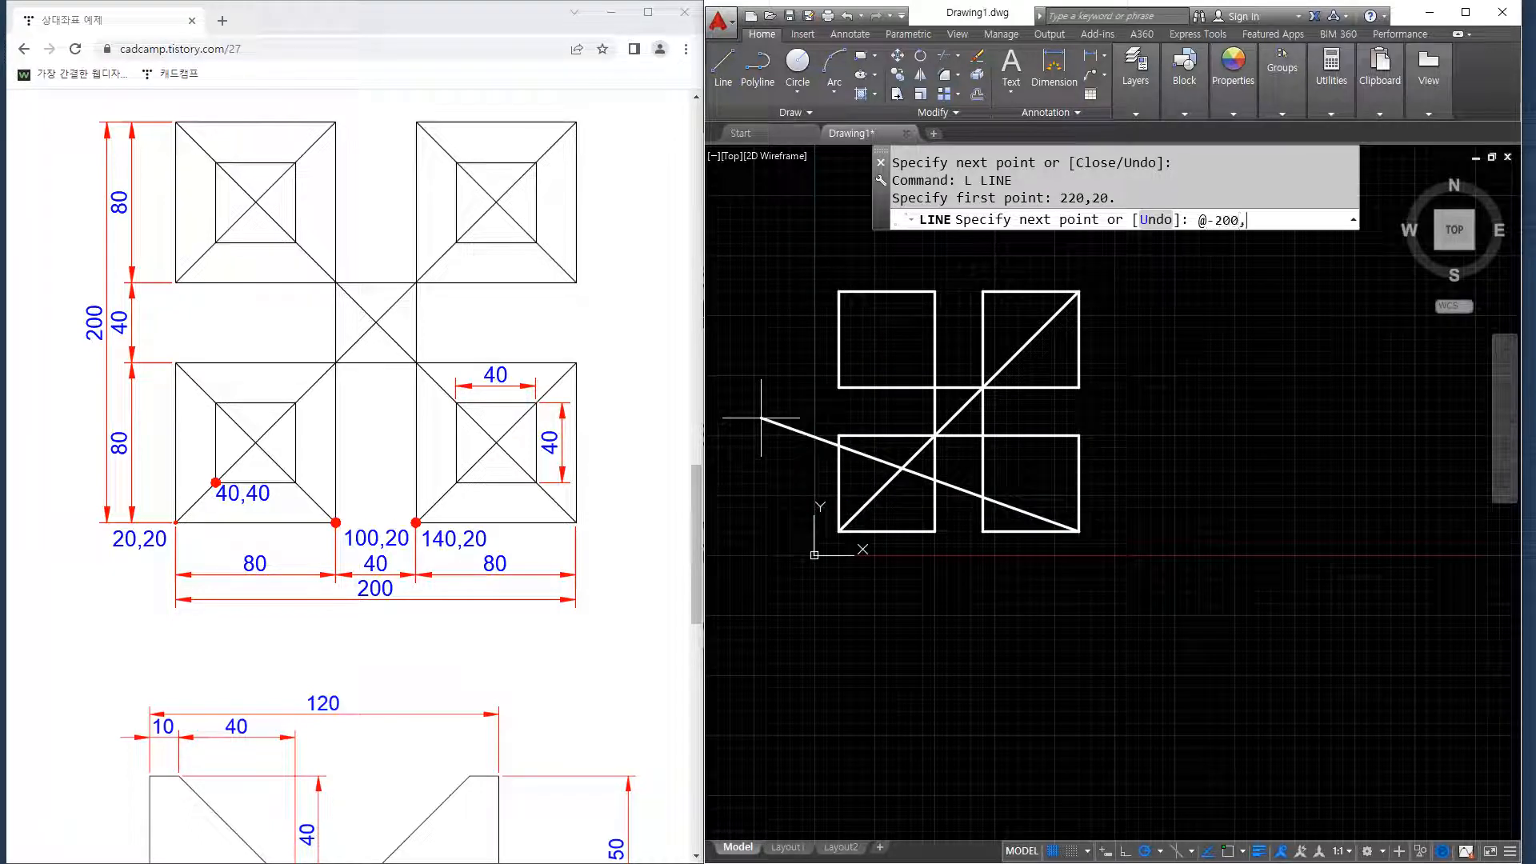
text(200)
key(Return)
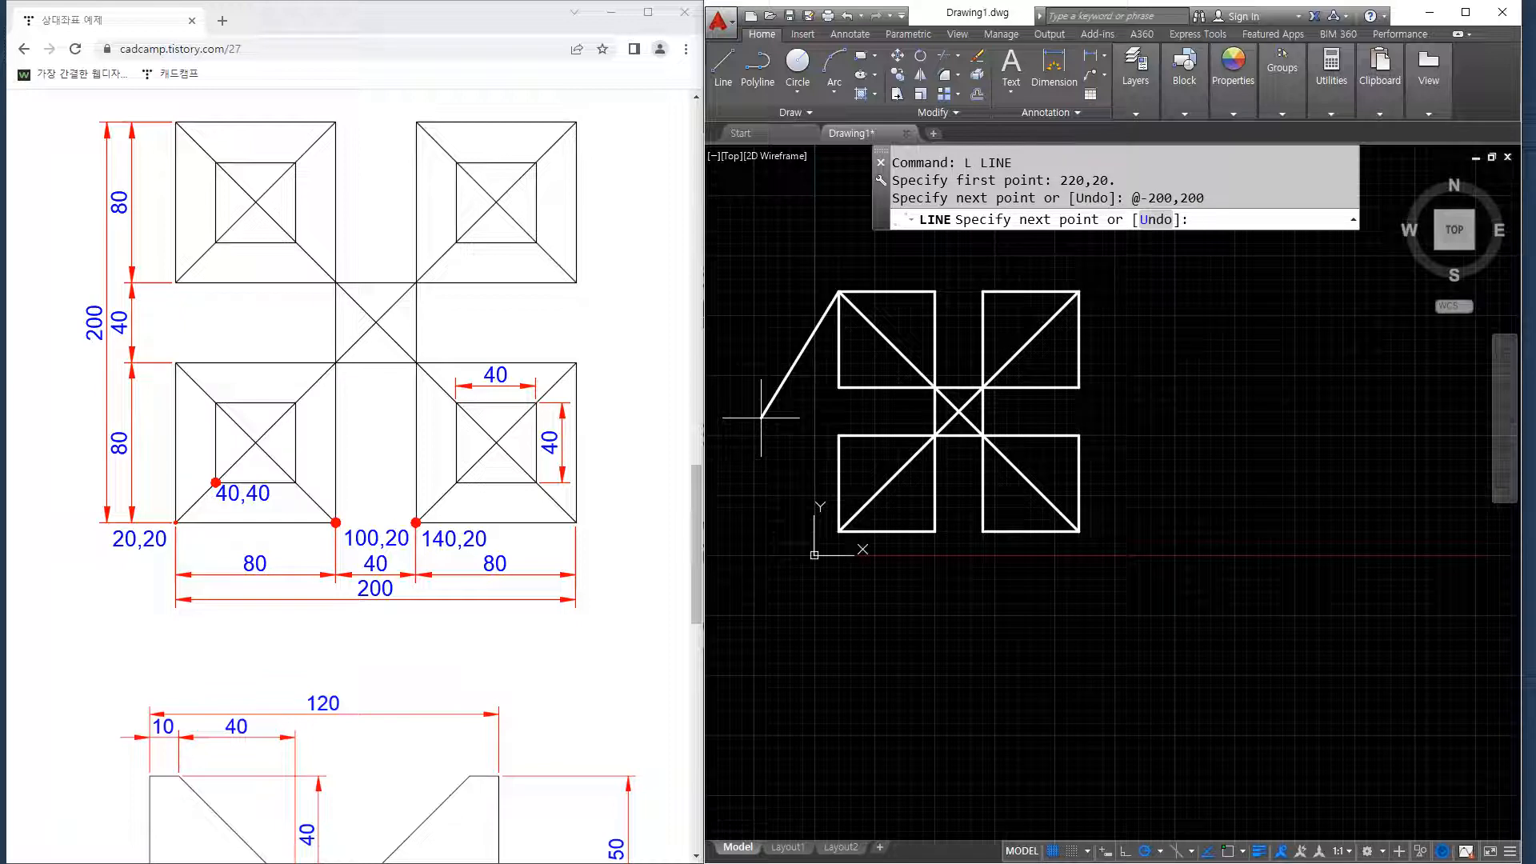
key(Escape)
scroll(891, 504, up, 2)
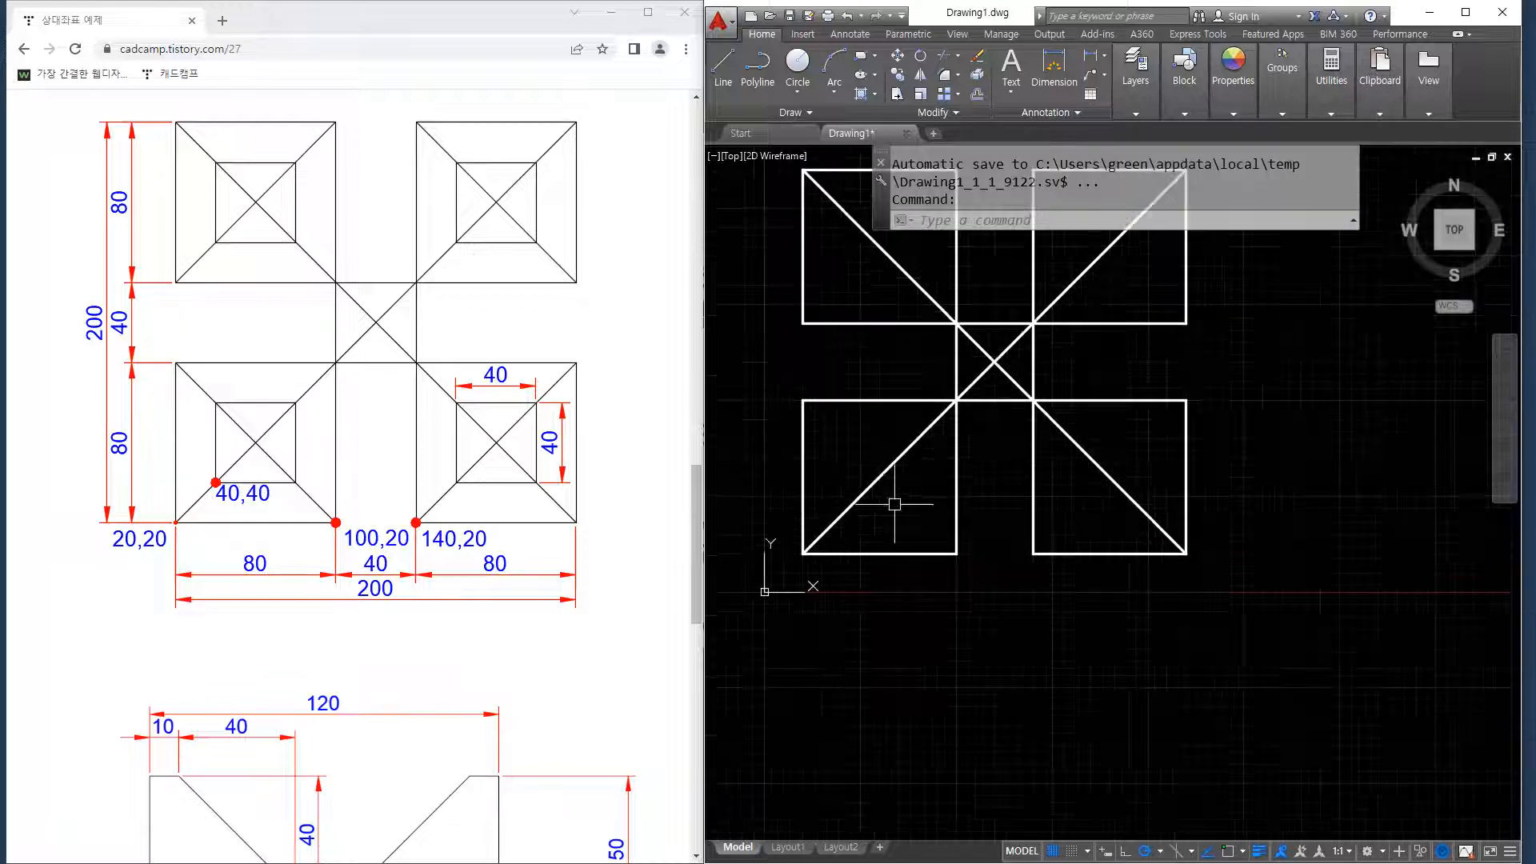
mouse_move(284, 516)
mouse_down()
mouse_move(211, 503)
mouse_move(316, 415)
mouse_move(274, 504)
mouse_up()
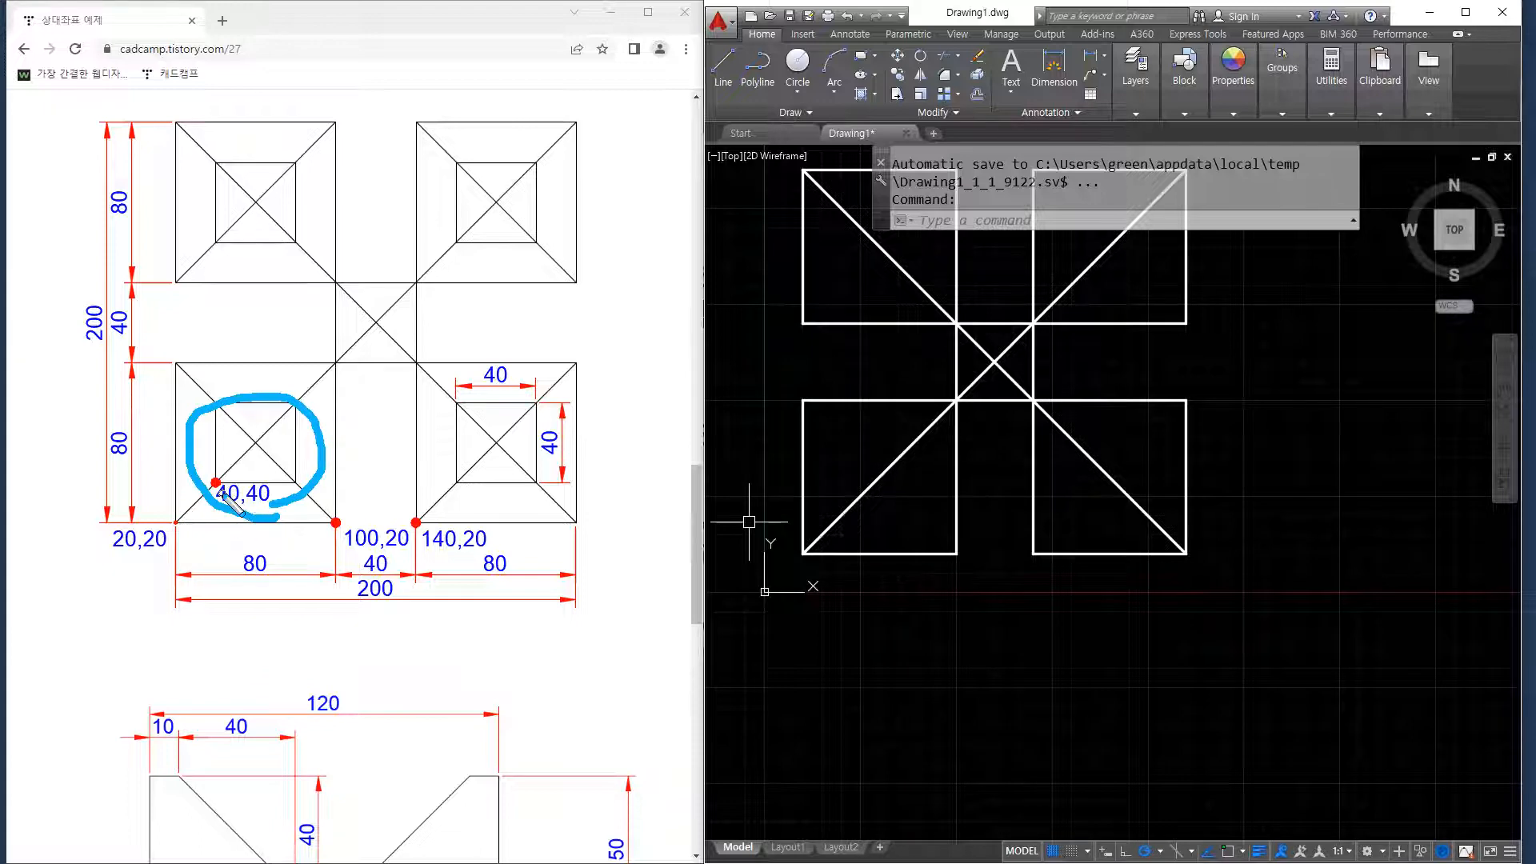
key(ctrl+z)
scroll(218, 487, up, 2)
scroll(221, 487, down, 2)
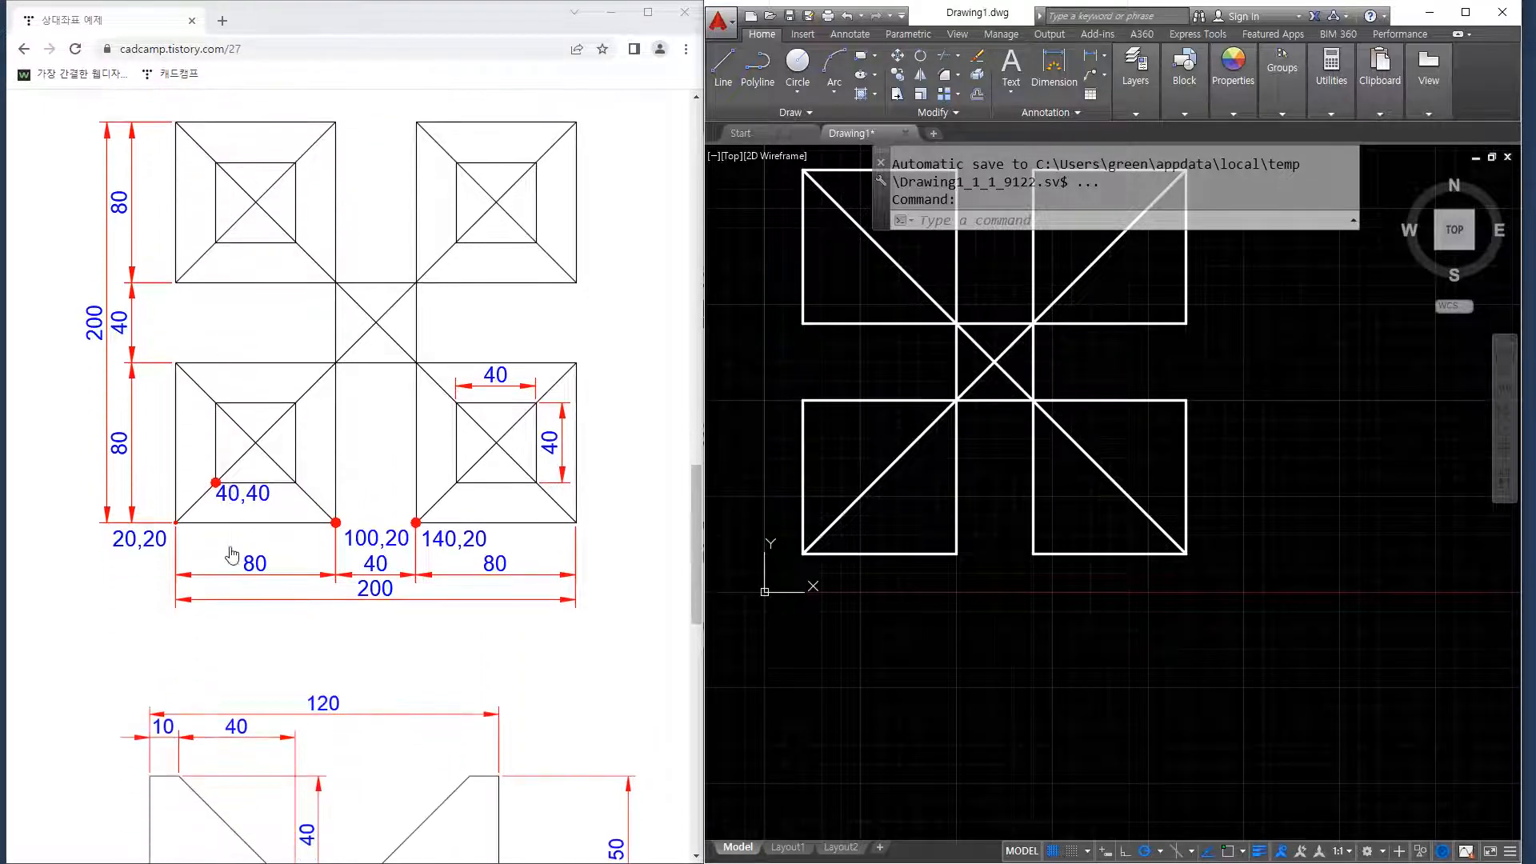
mouse_move(164, 550)
mouse_down()
mouse_move(115, 546)
mouse_move(176, 540)
mouse_up()
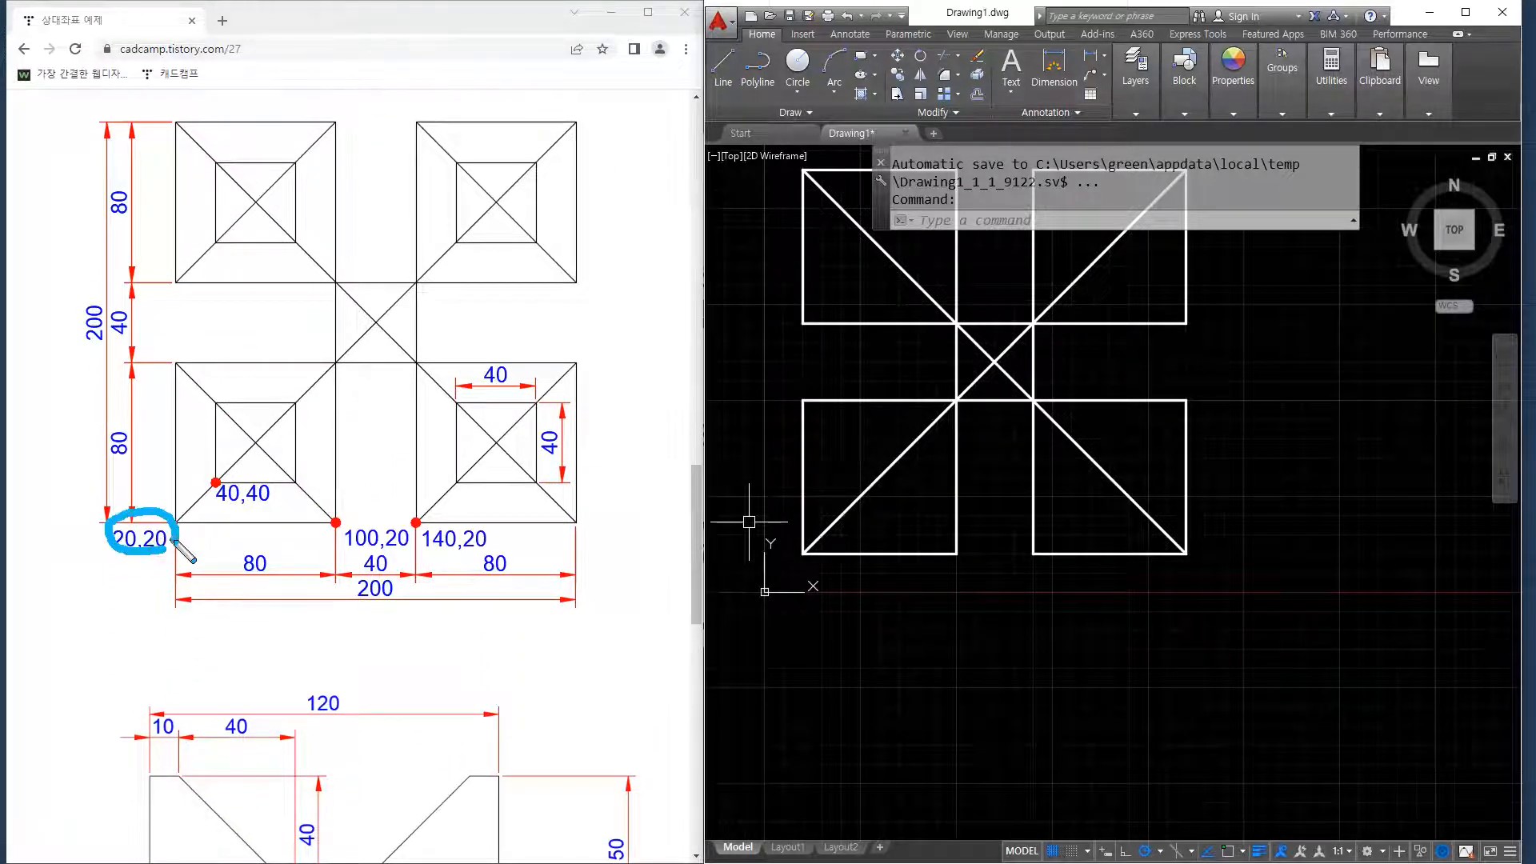
mouse_move(252, 505)
mouse_down()
mouse_move(226, 506)
mouse_move(276, 480)
mouse_move(228, 480)
mouse_move(170, 438)
mouse_move(198, 448)
mouse_up()
drag(196, 433, 168, 451)
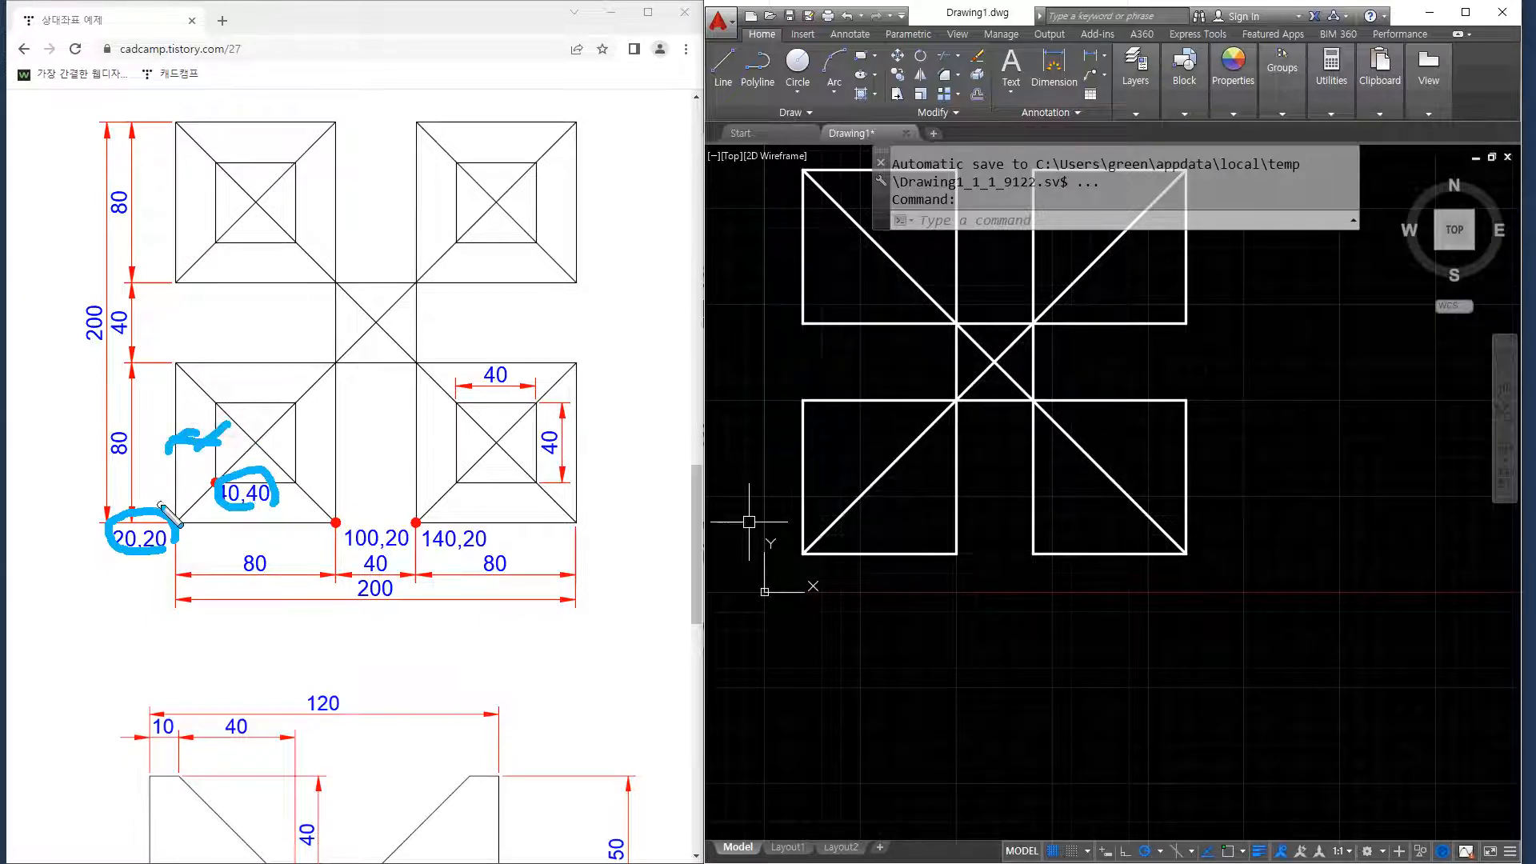
mouse_move(279, 479)
mouse_down()
mouse_move(282, 521)
mouse_move(297, 496)
mouse_up()
mouse_move(284, 597)
mouse_down()
mouse_move(240, 592)
mouse_move(272, 543)
mouse_move(280, 599)
mouse_up()
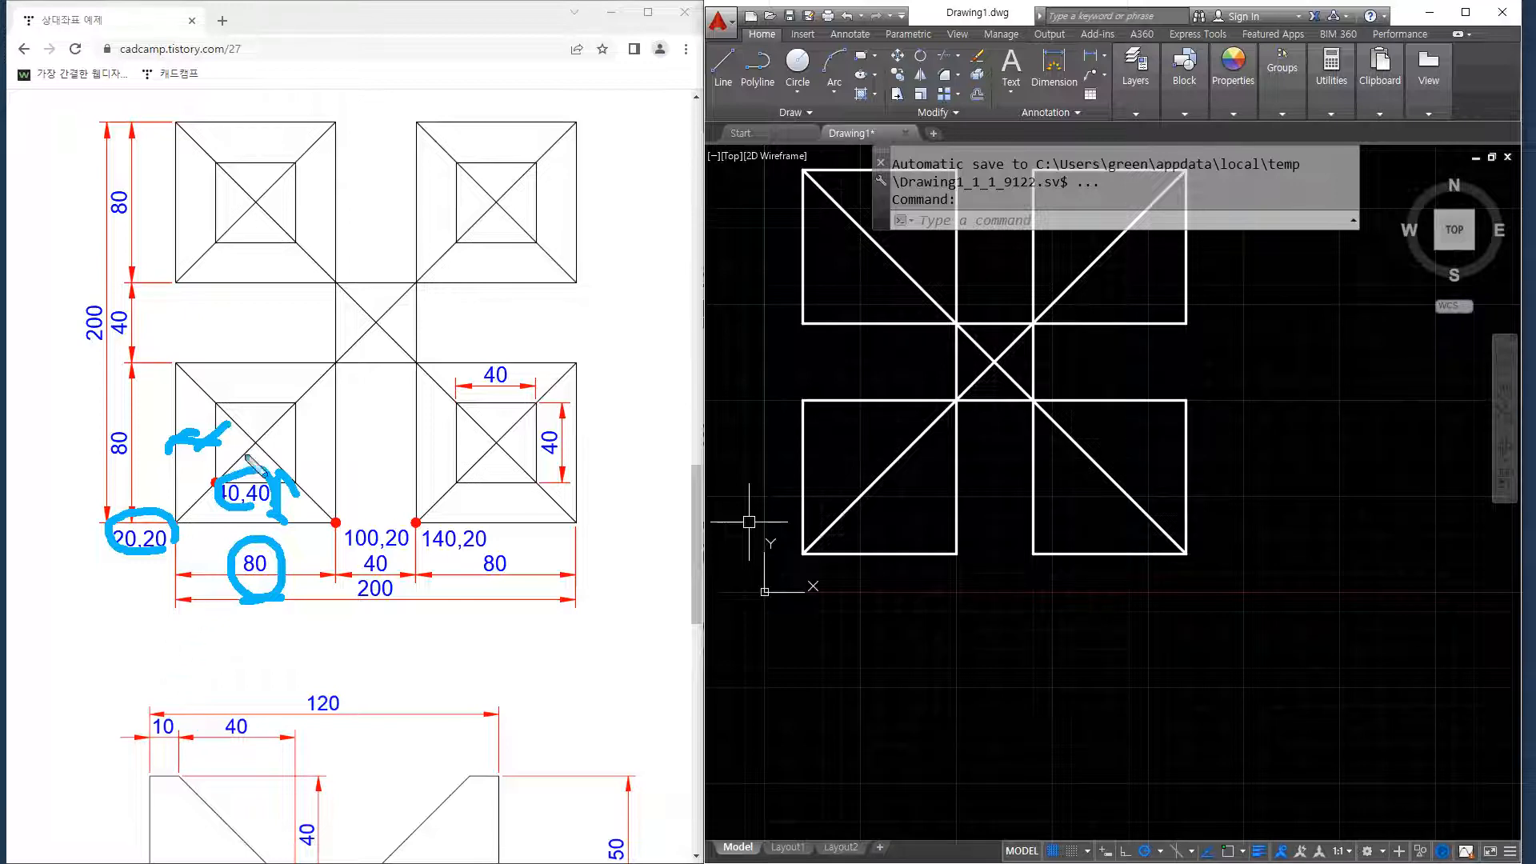
key(e)
mouse_move(216, 480)
mouse_down()
mouse_move(296, 490)
mouse_move(299, 408)
mouse_move(227, 401)
mouse_move(216, 480)
mouse_up()
key(Escape)
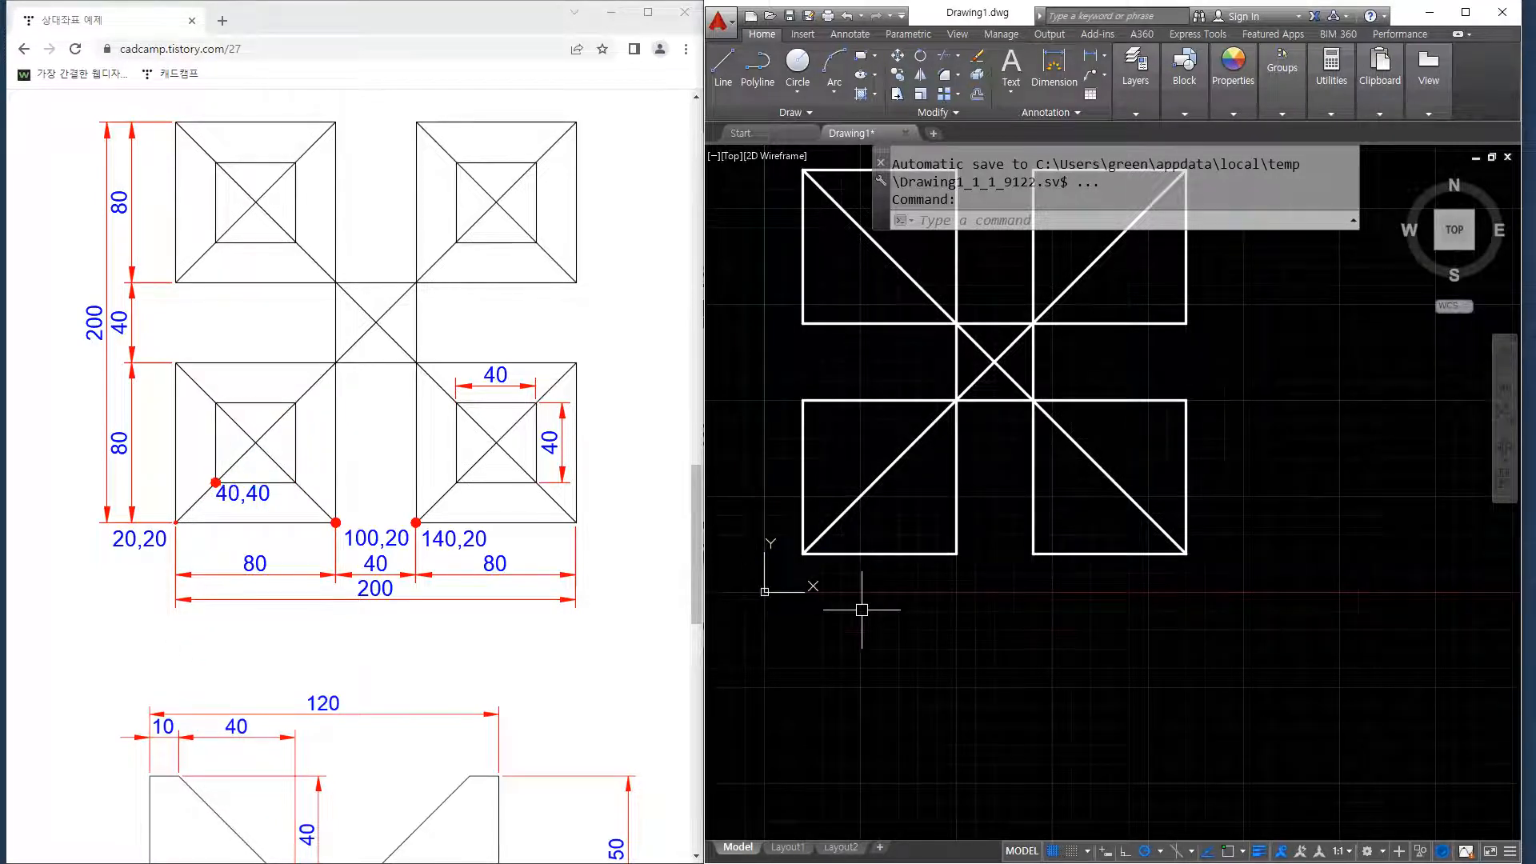
click(891, 617)
click(877, 666)
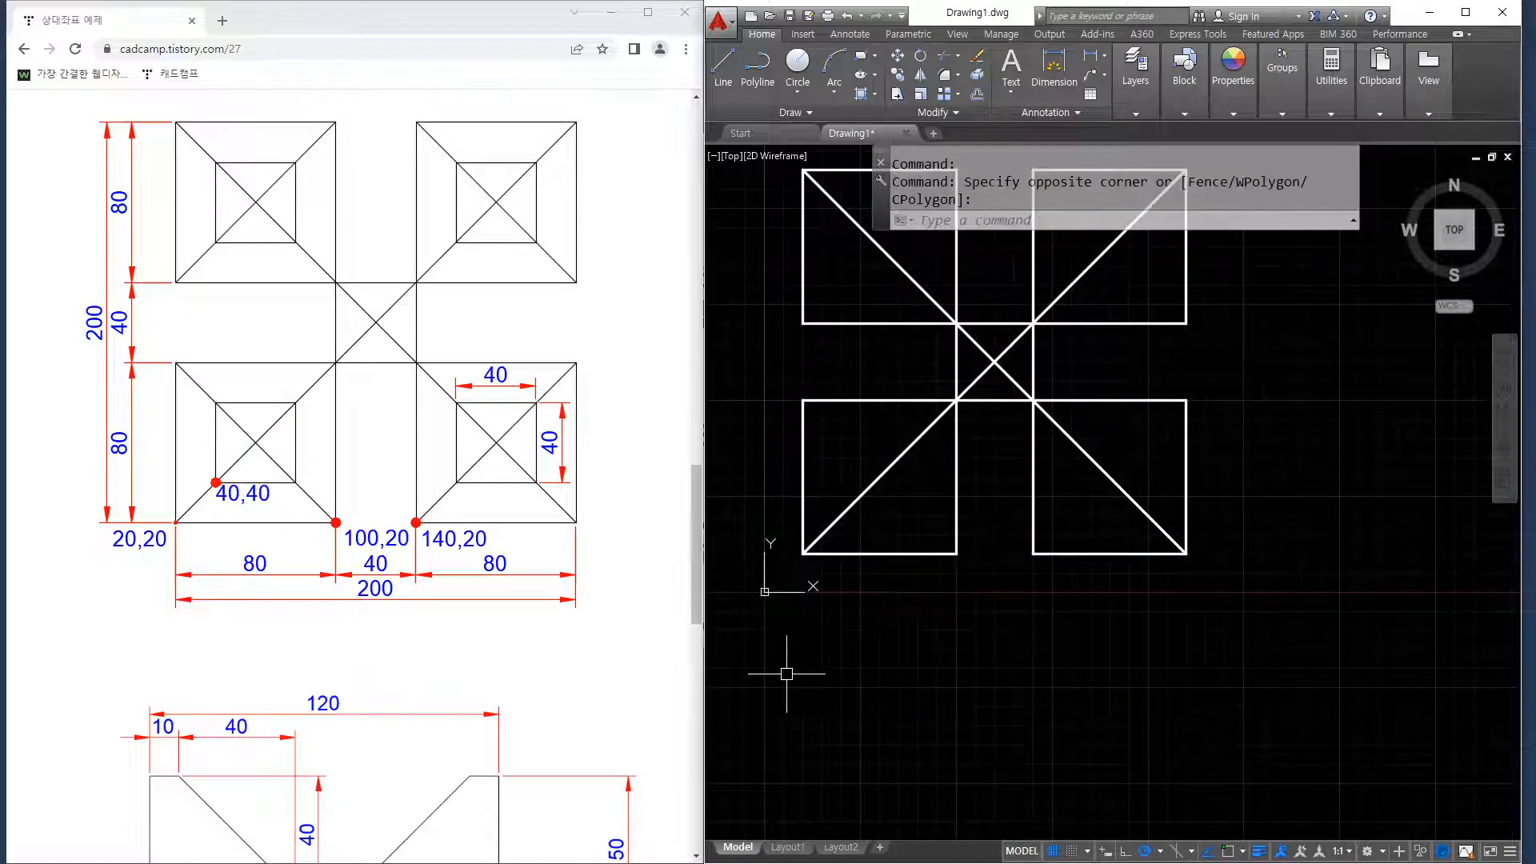
text(l)
key(Return)
text(40,40)
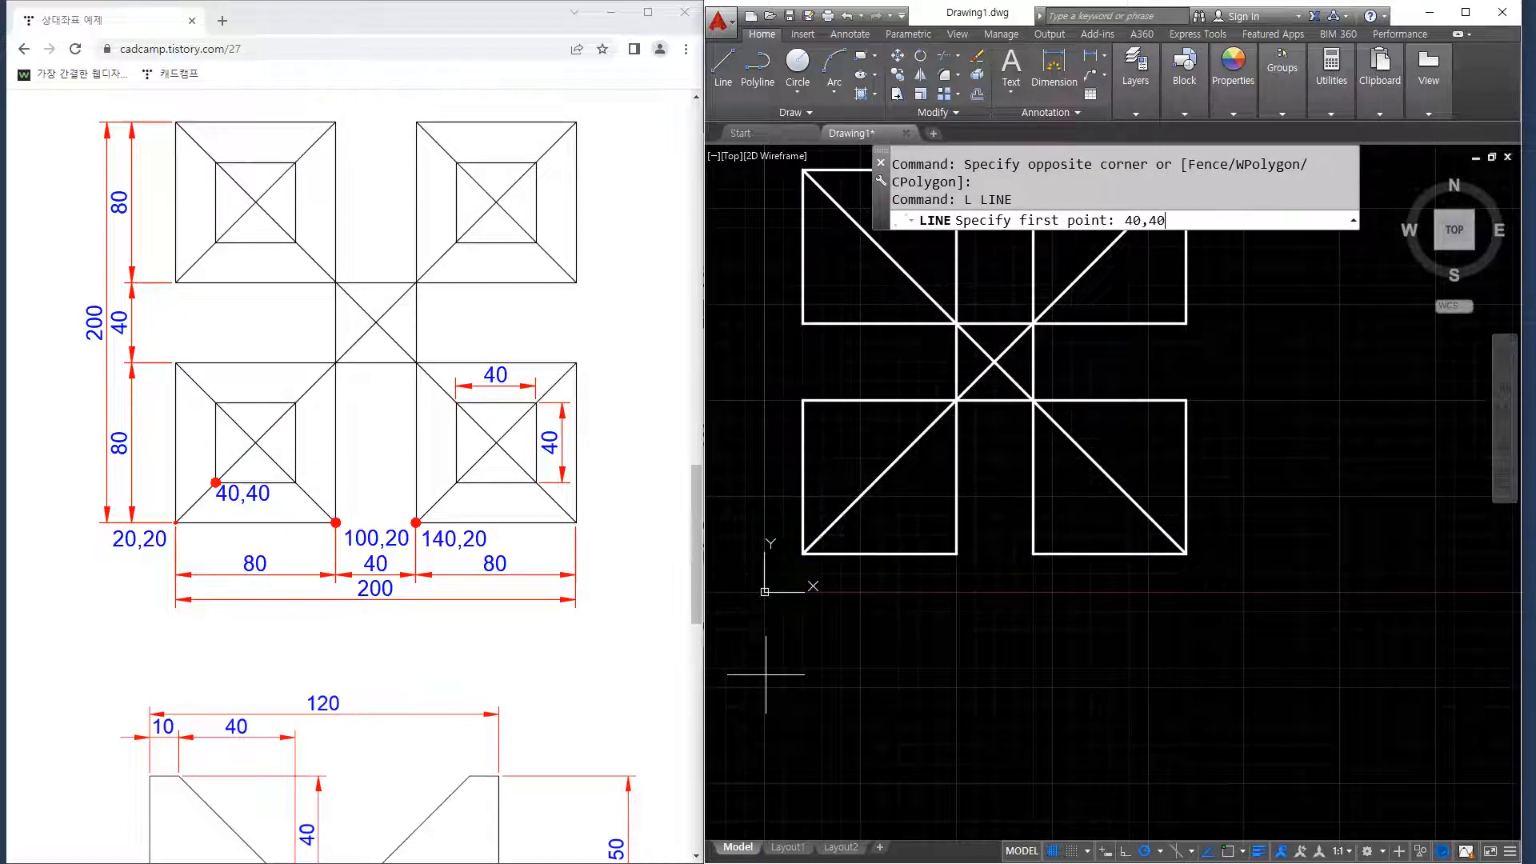
key(Return)
text(@40)
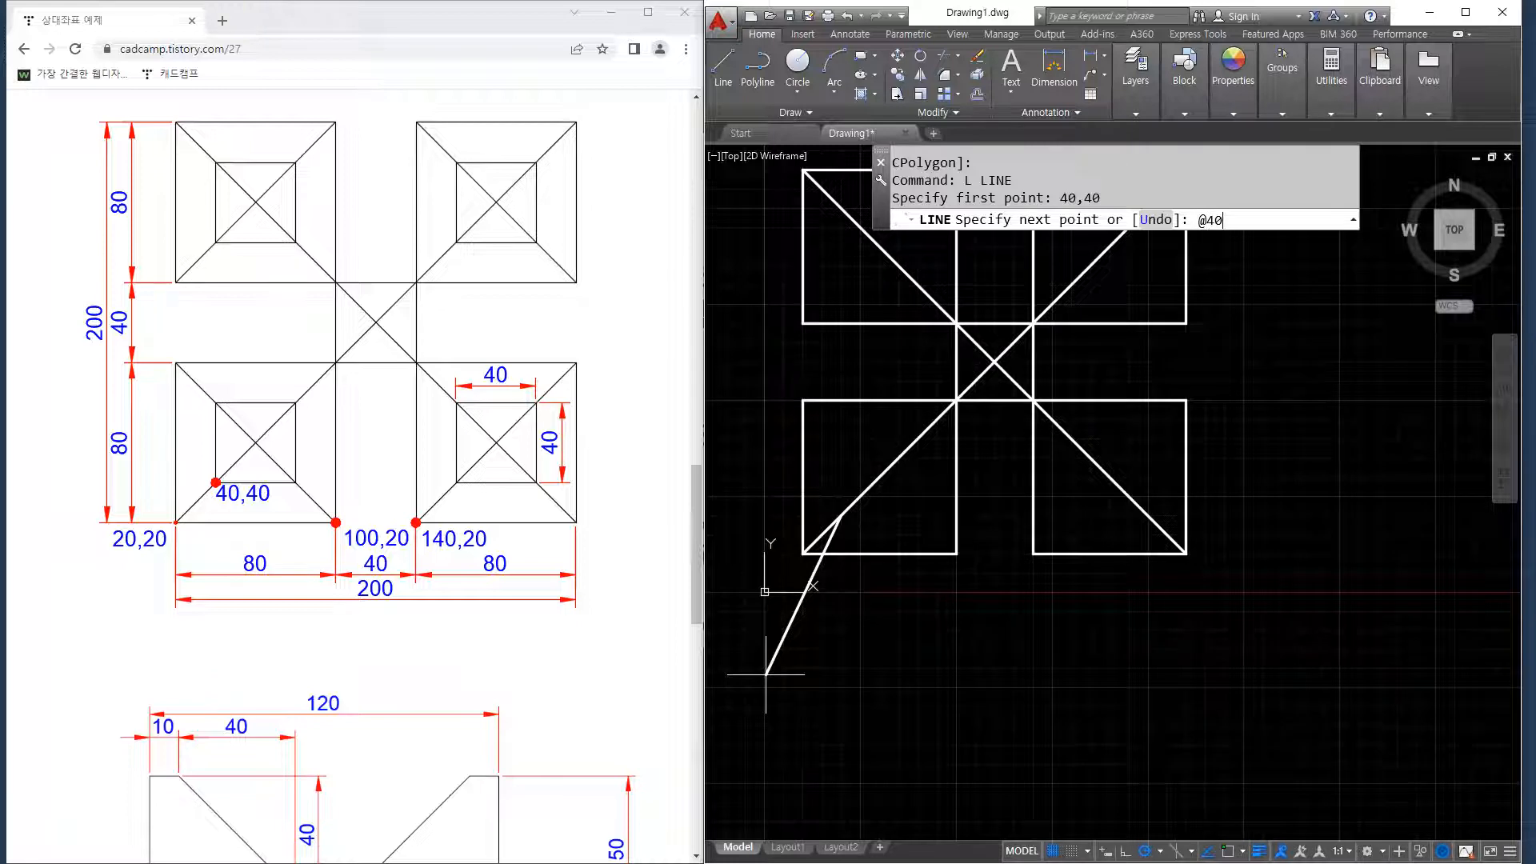
text(,0)
key(Return)
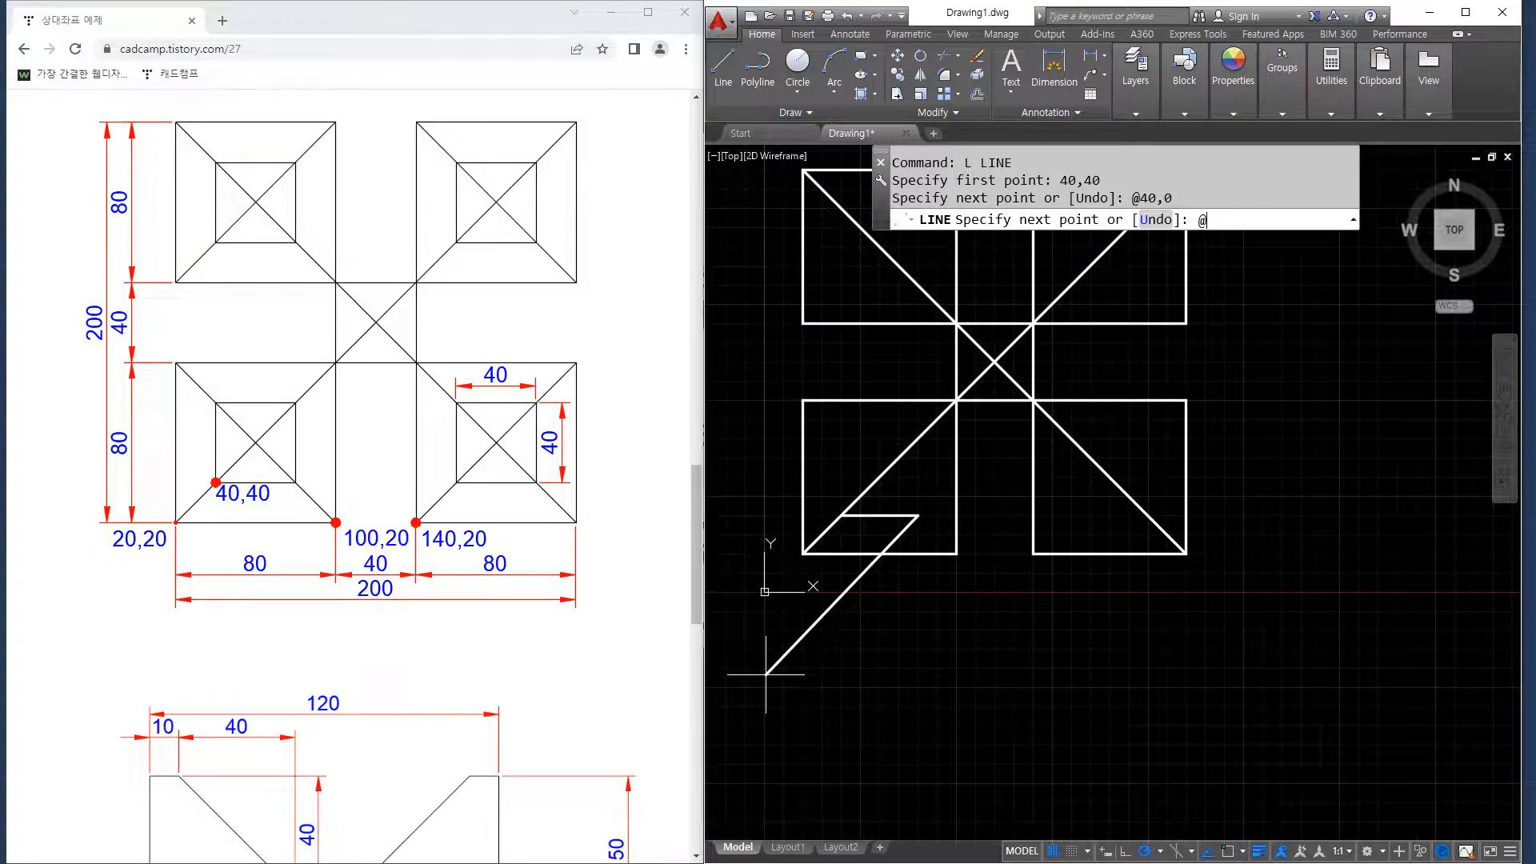
Complete the lower-left inner square with relative segments @0,40 and @-40,0, and close it.
text(@0,40)
key(Return)
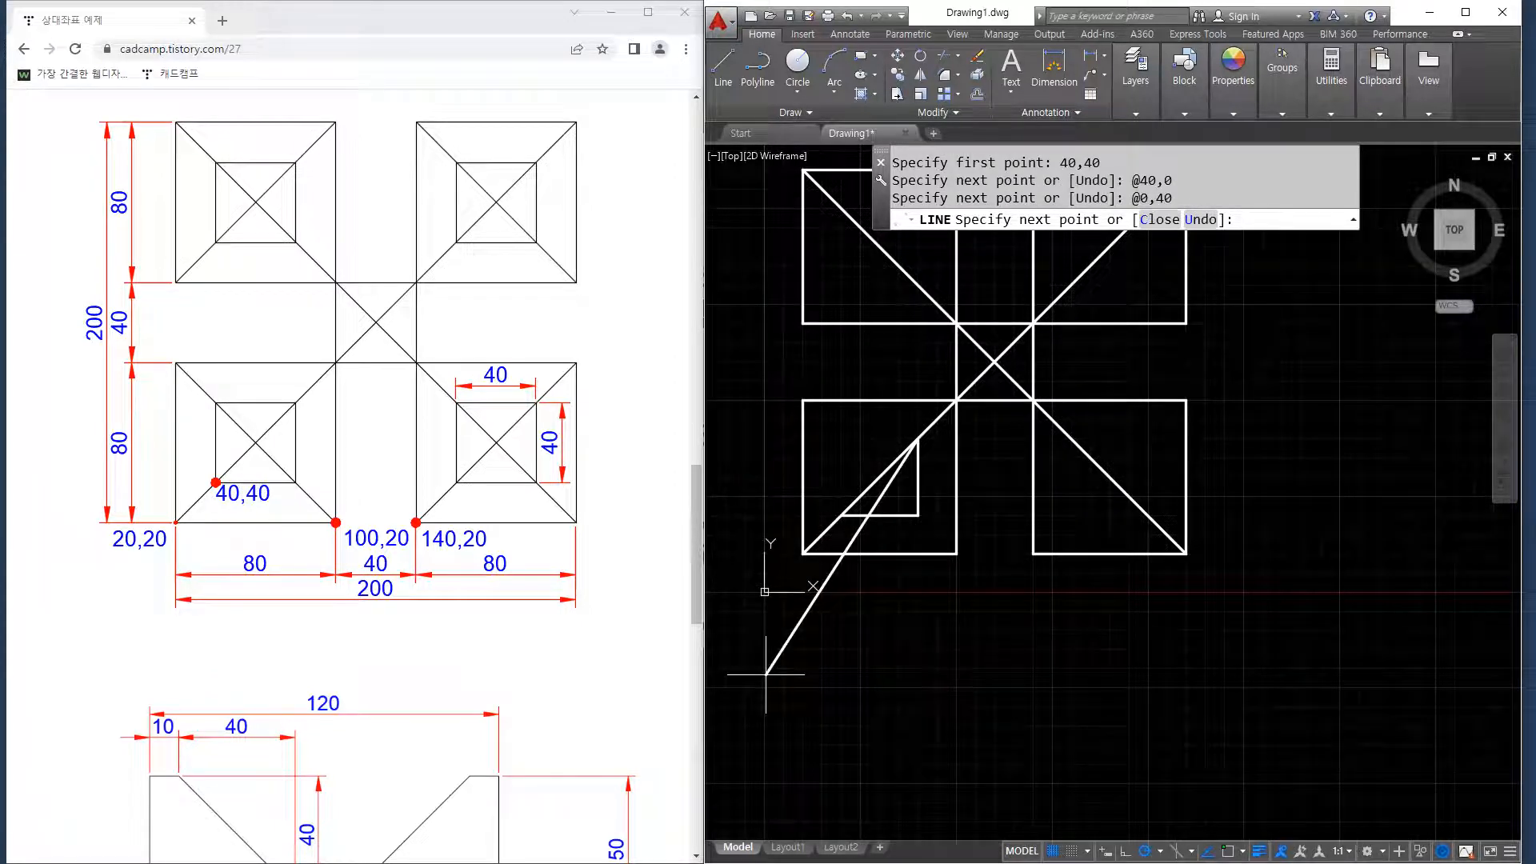
text(@-40,0)
key(Return)
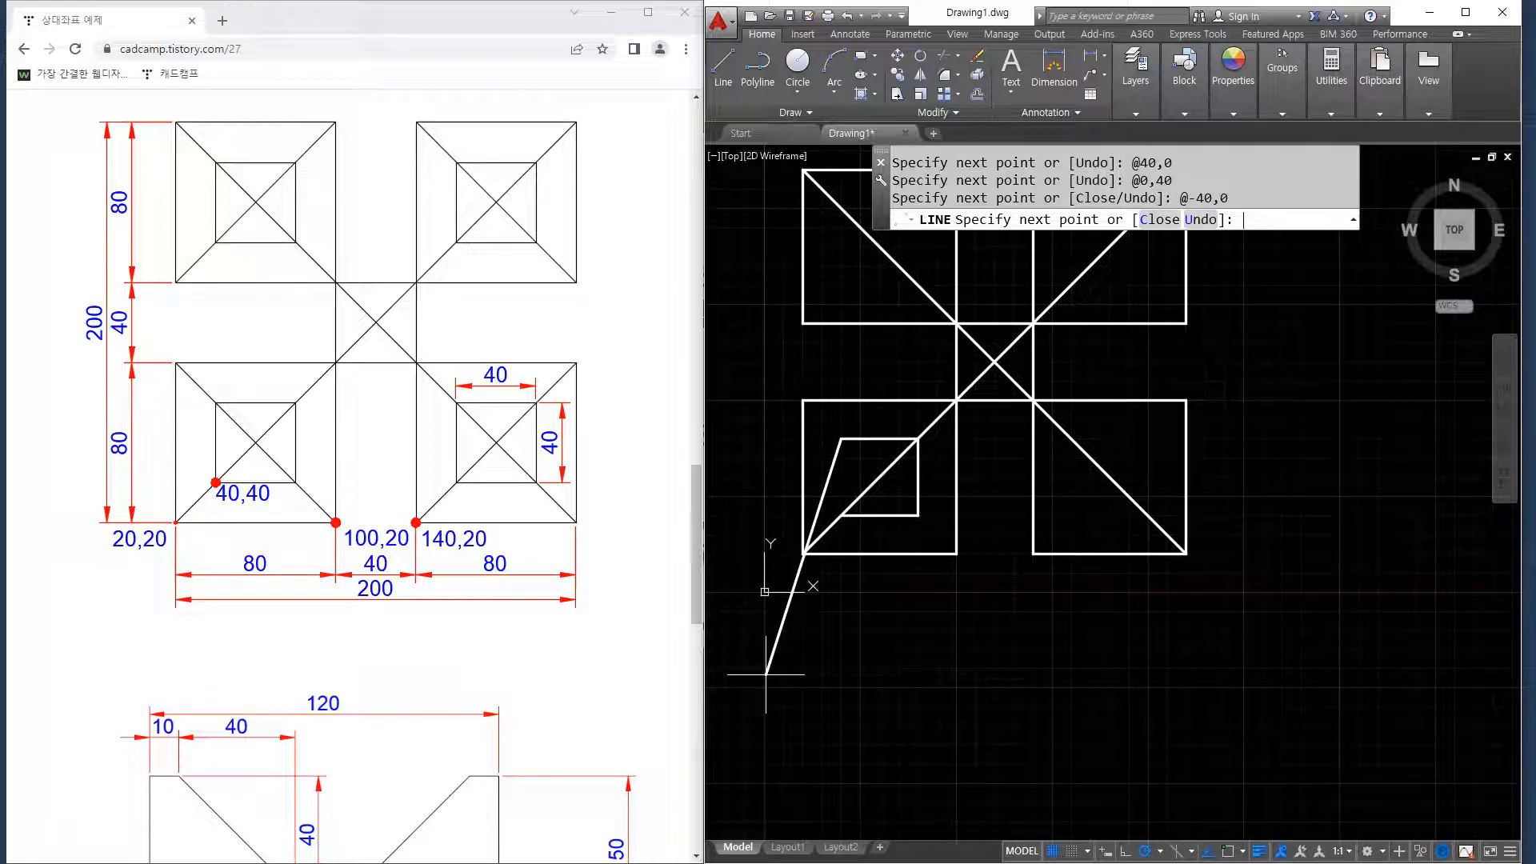
text(c)
key(Return)
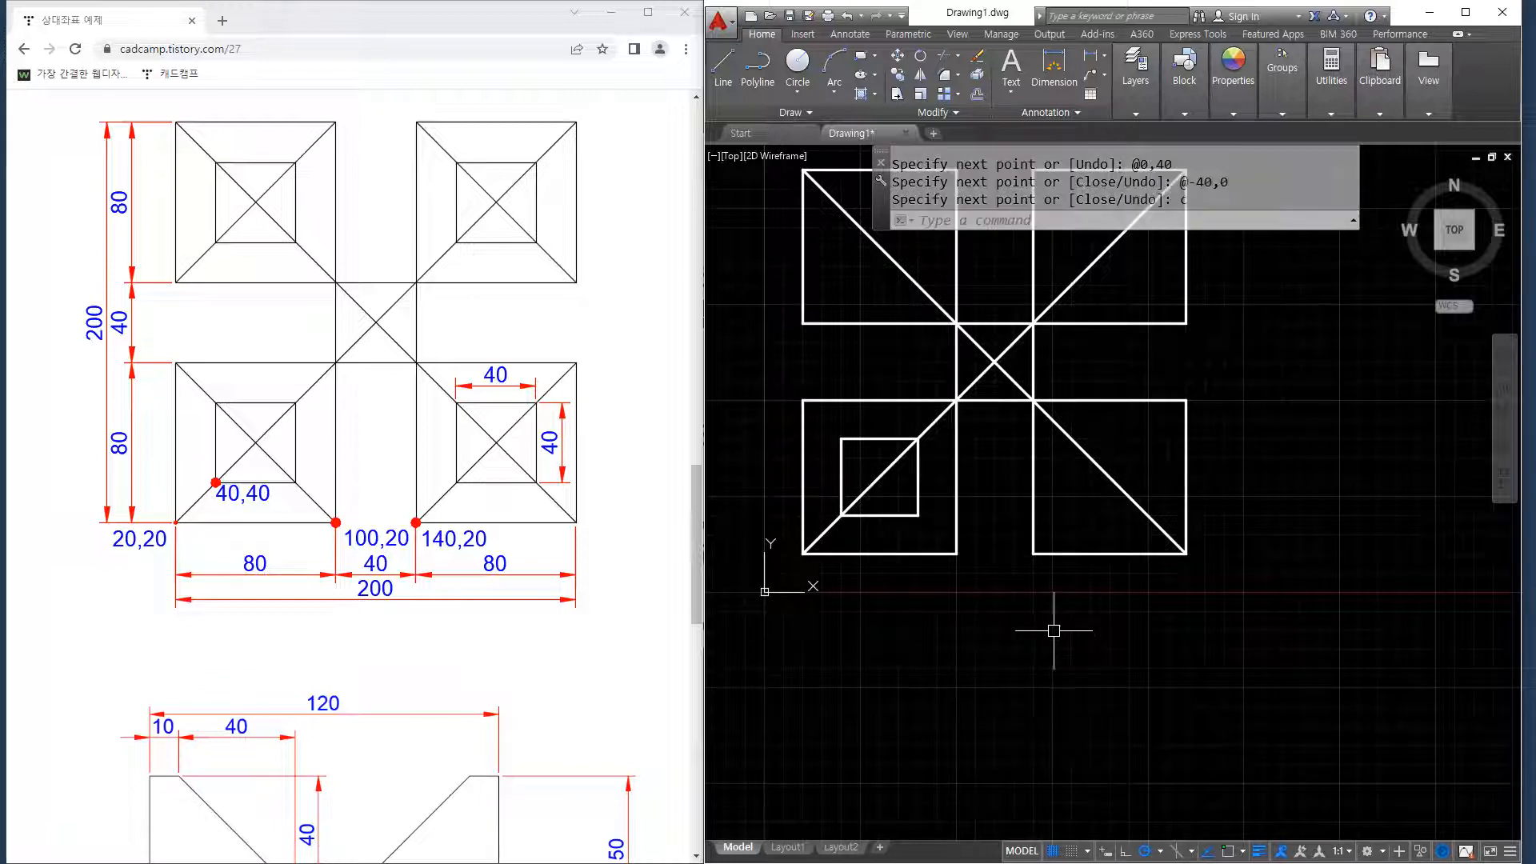
middle_drag(1089, 528, 1036, 539)
key(ctrl+shift+3)
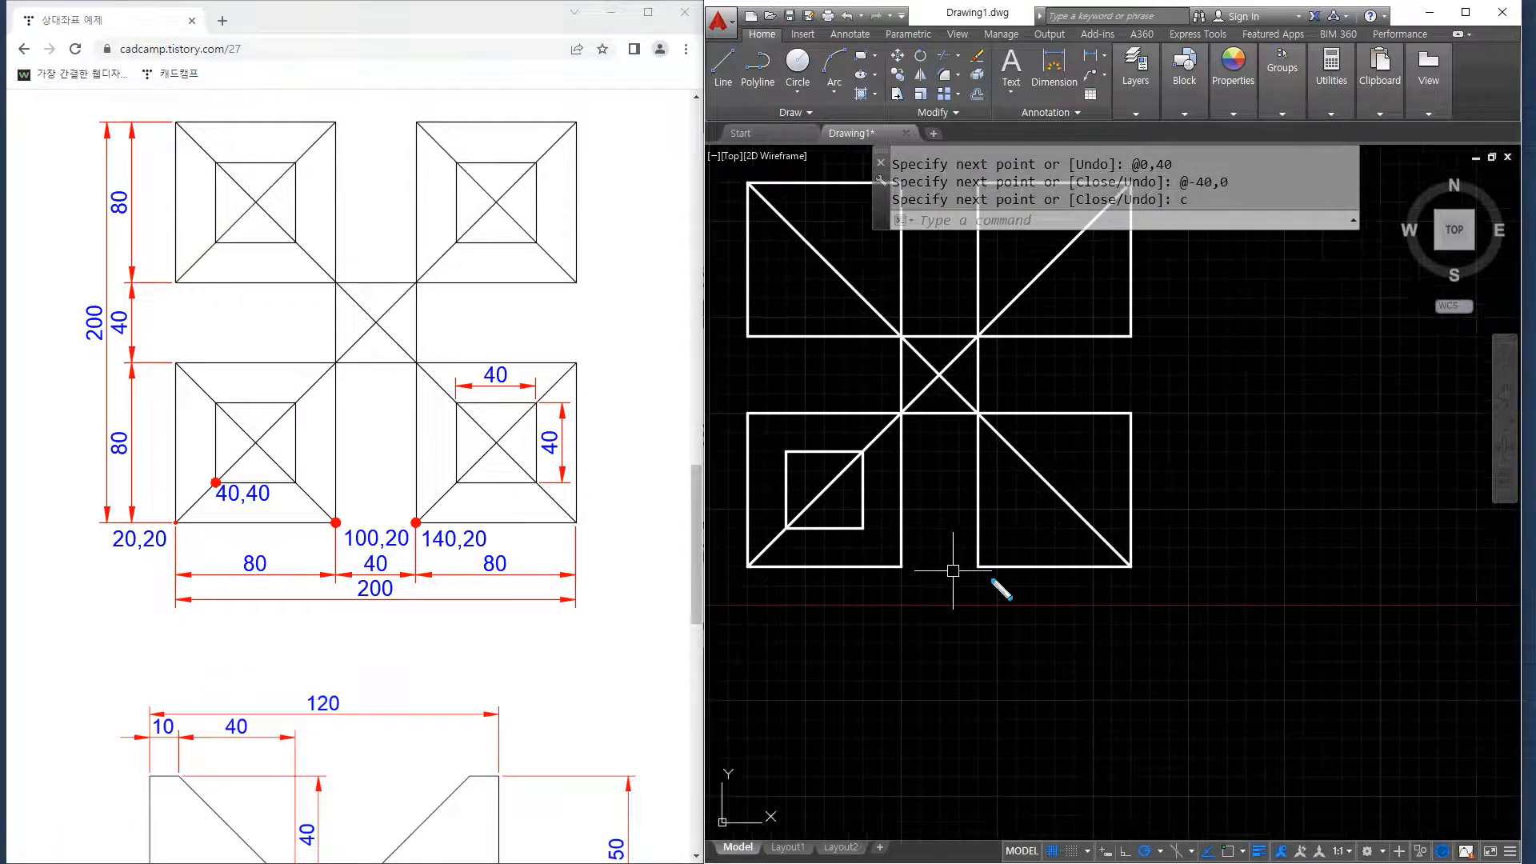
mouse_move(986, 578)
mouse_down()
mouse_move(965, 552)
mouse_move(983, 566)
mouse_up()
drag(484, 555, 425, 559)
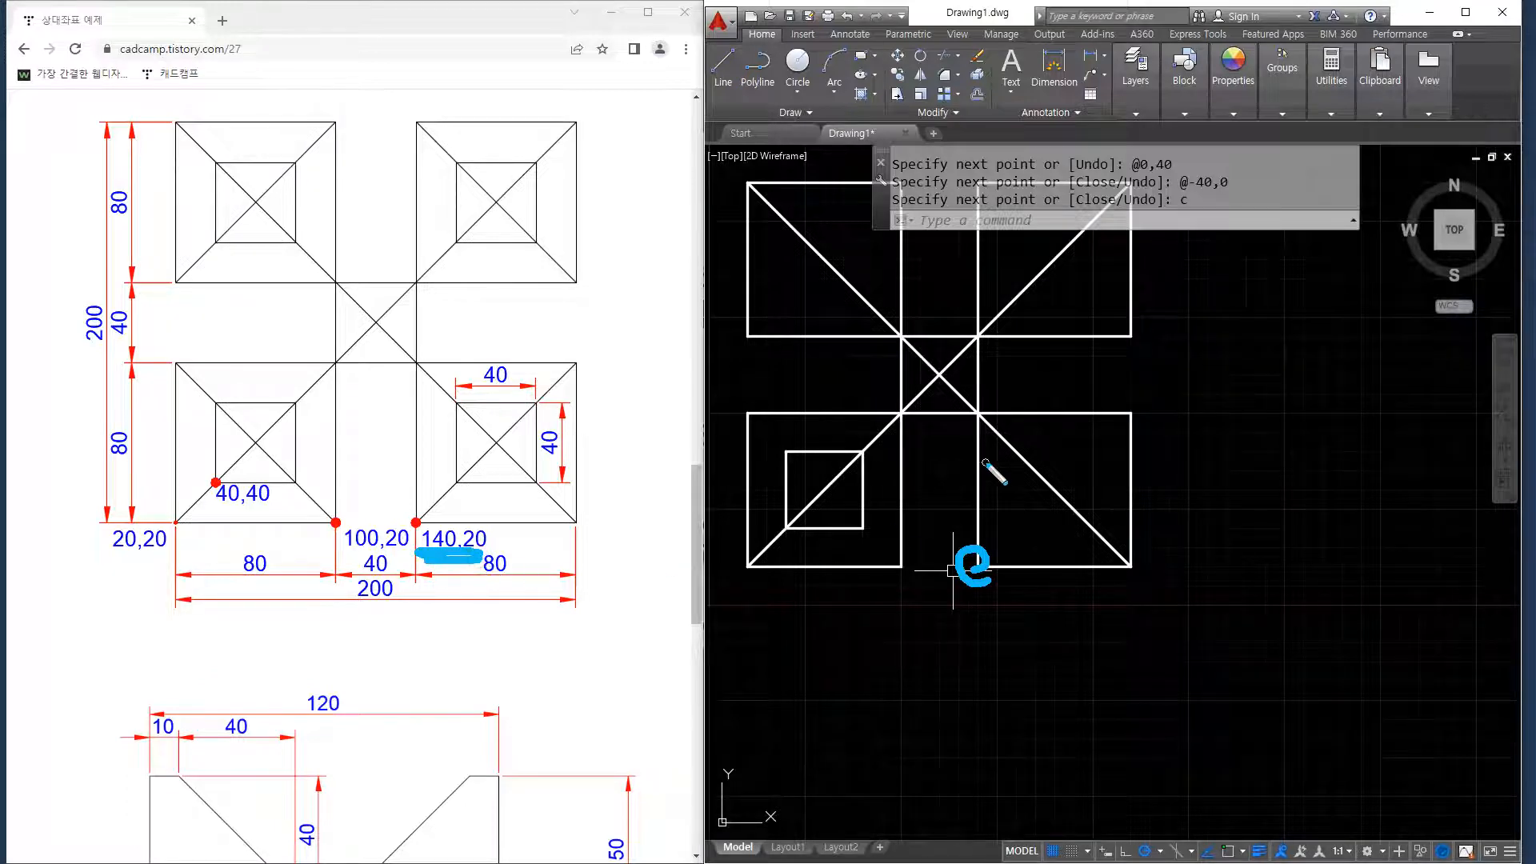
mouse_move(1024, 516)
mouse_down()
mouse_move(992, 510)
mouse_move(1028, 501)
mouse_move(1016, 526)
mouse_up()
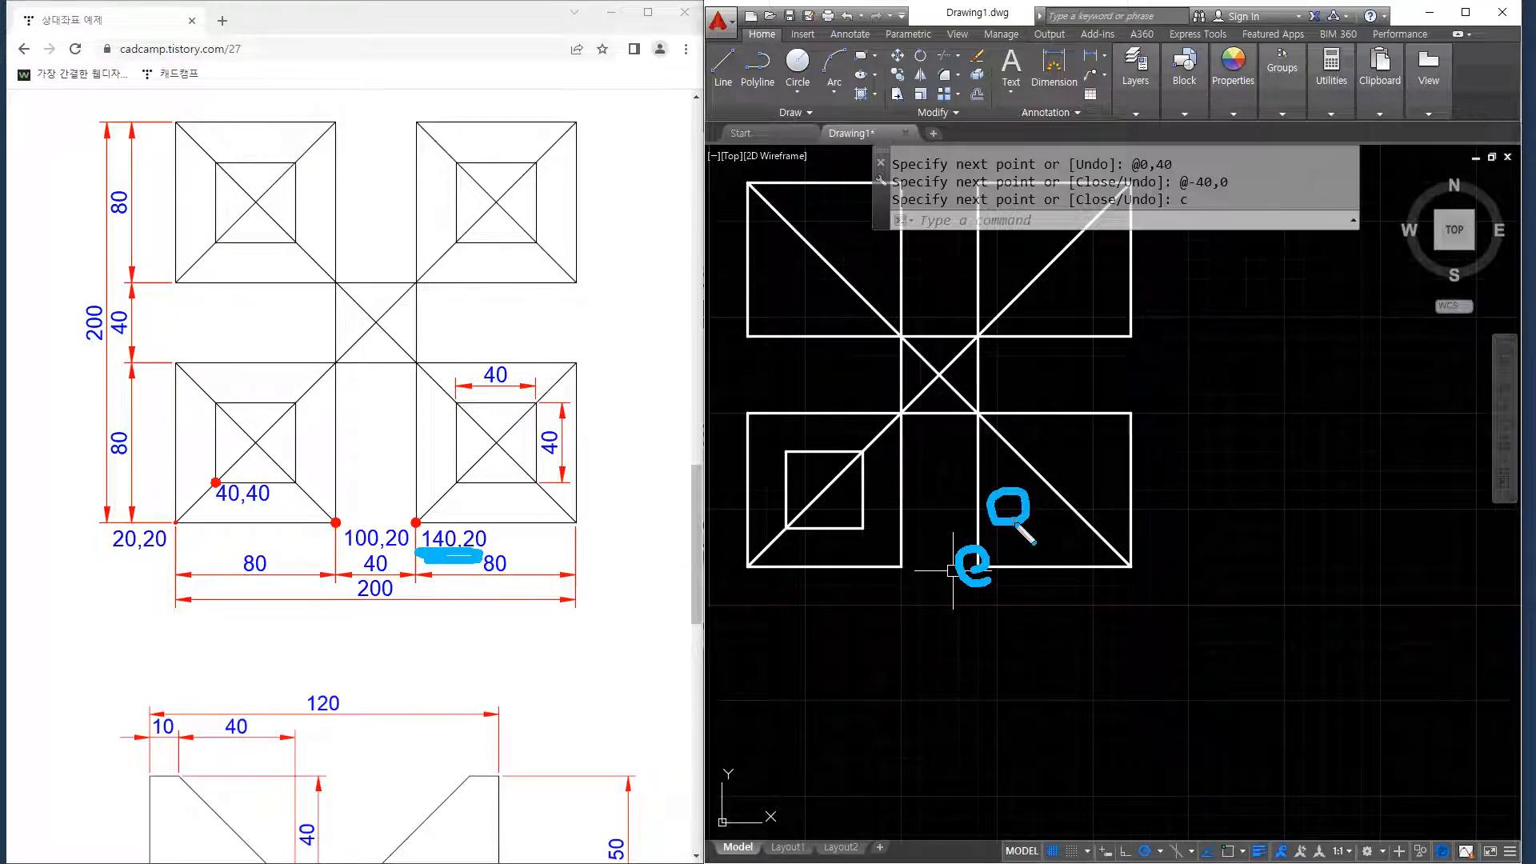
key(Escape)
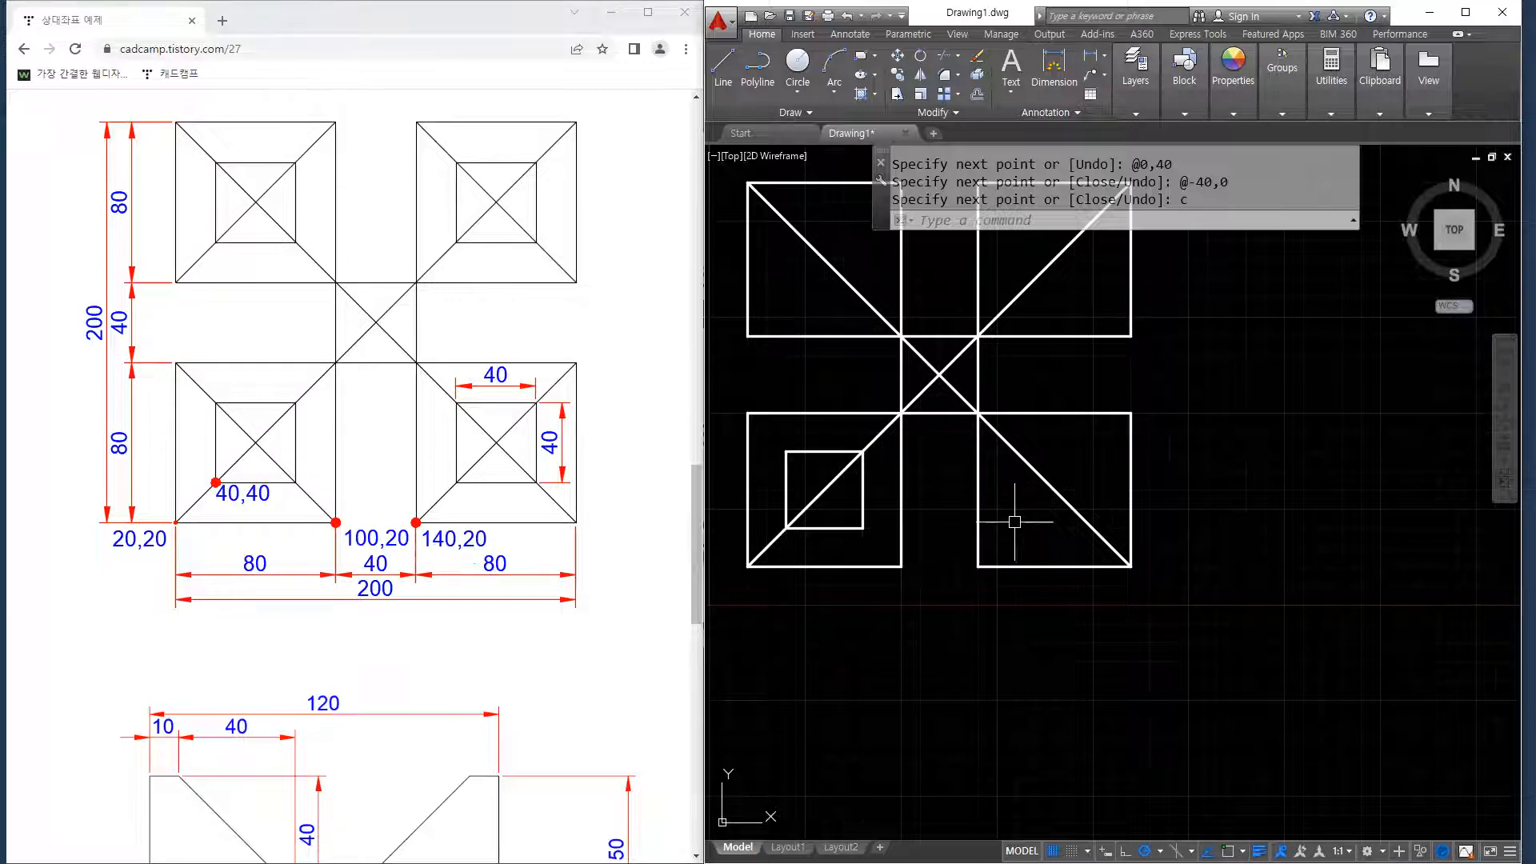
text(l)
key(Return)
text(160,)
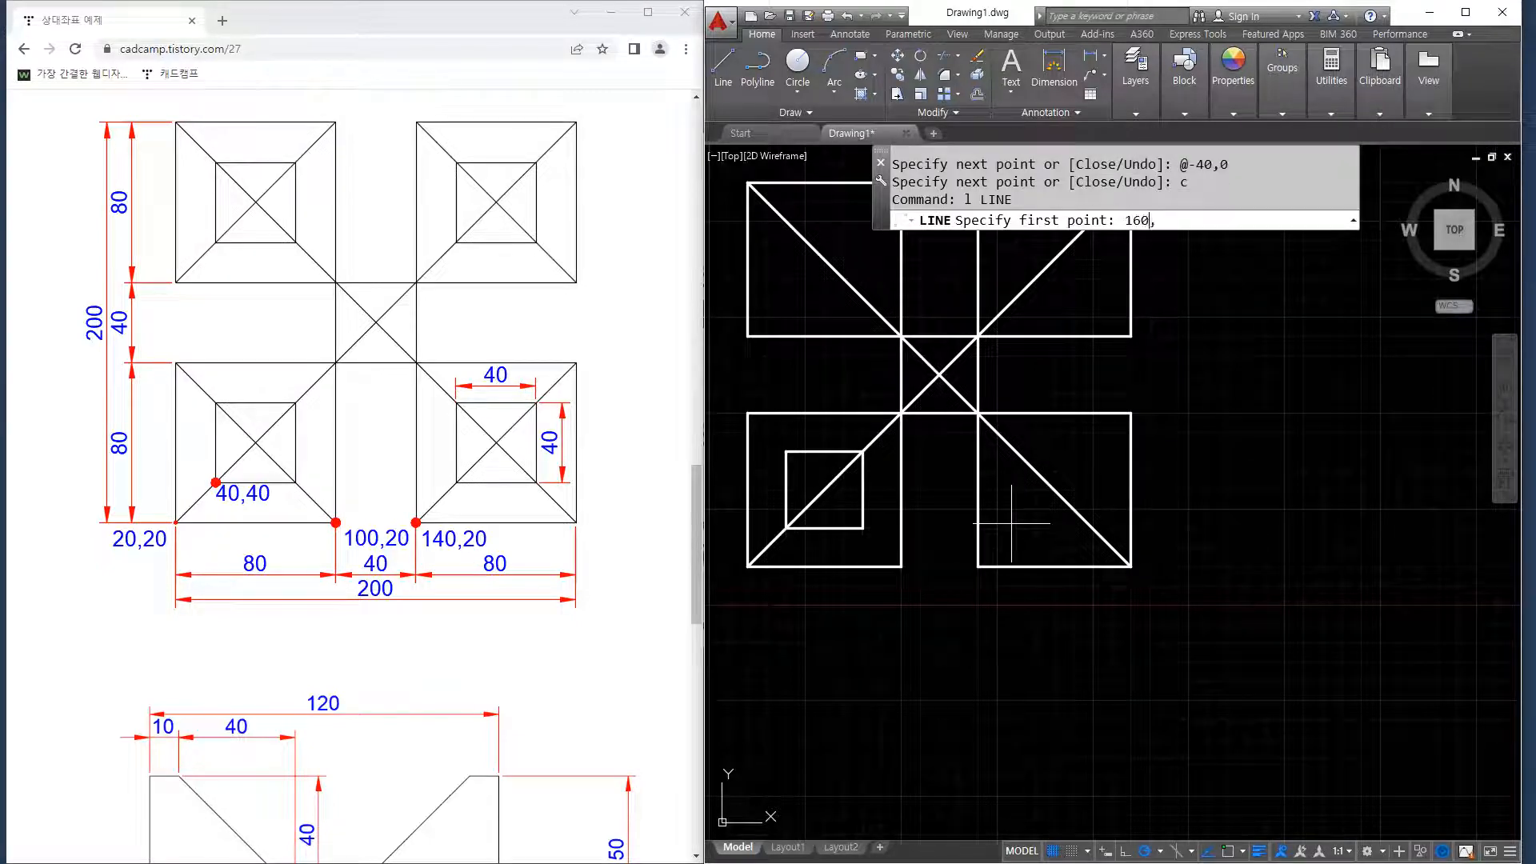
text(20)
key(Return)
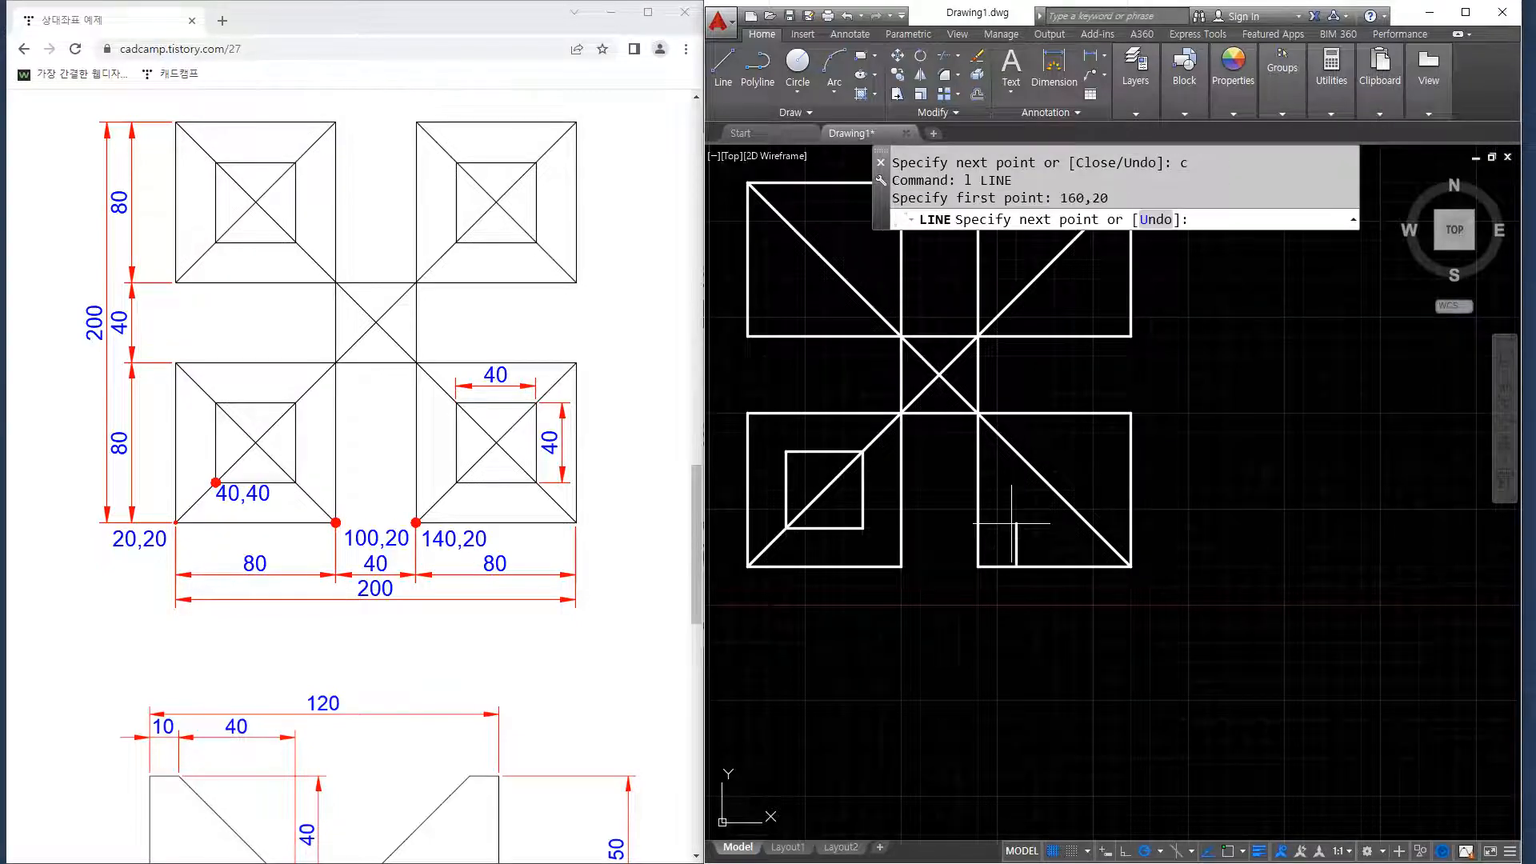
key(Escape)
text(l)
key(Return)
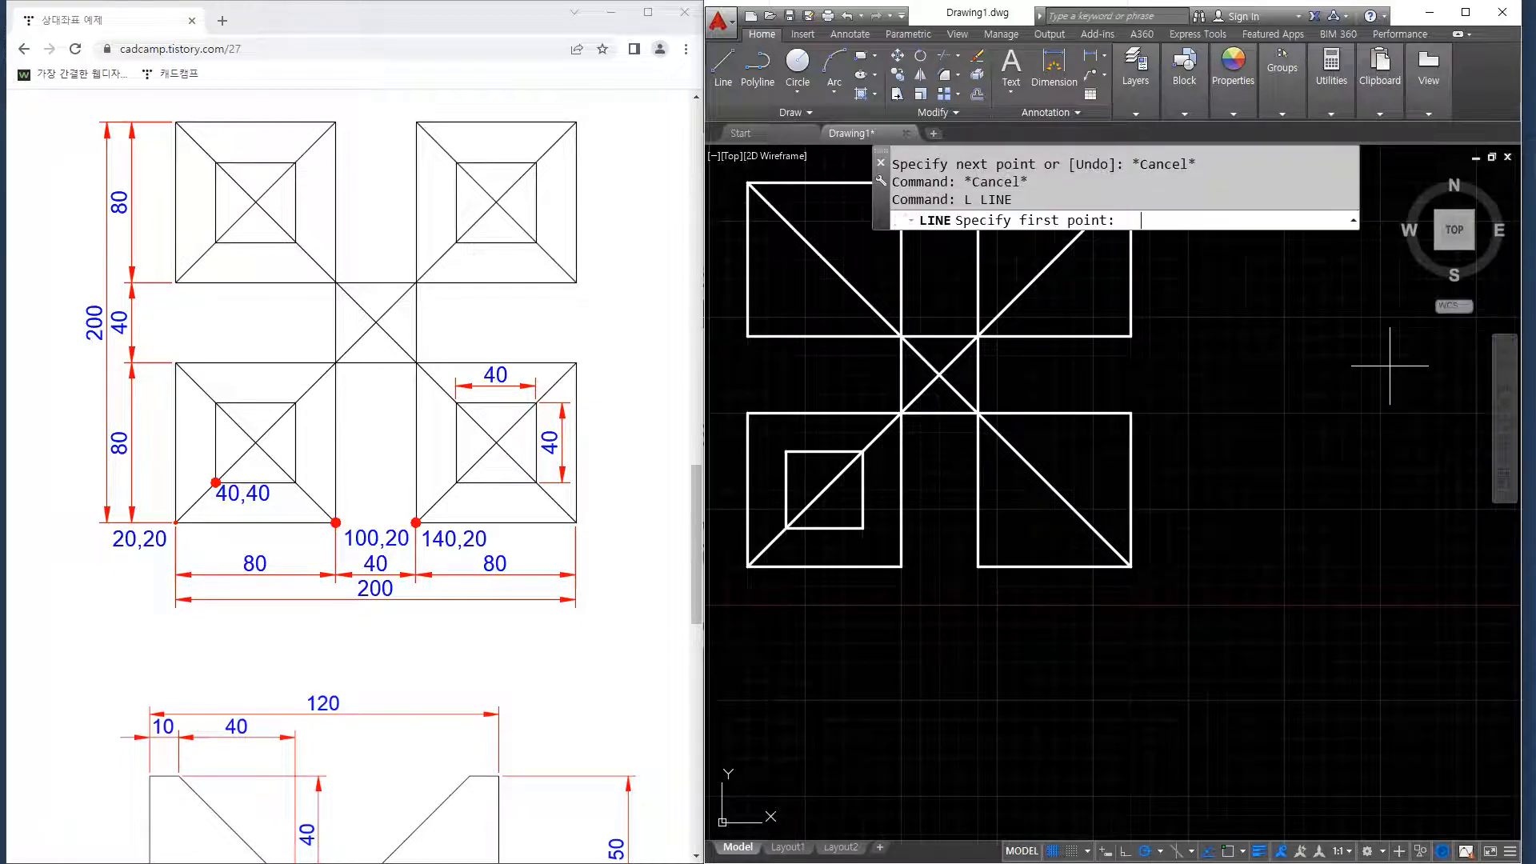
text(160,40)
key(Return)
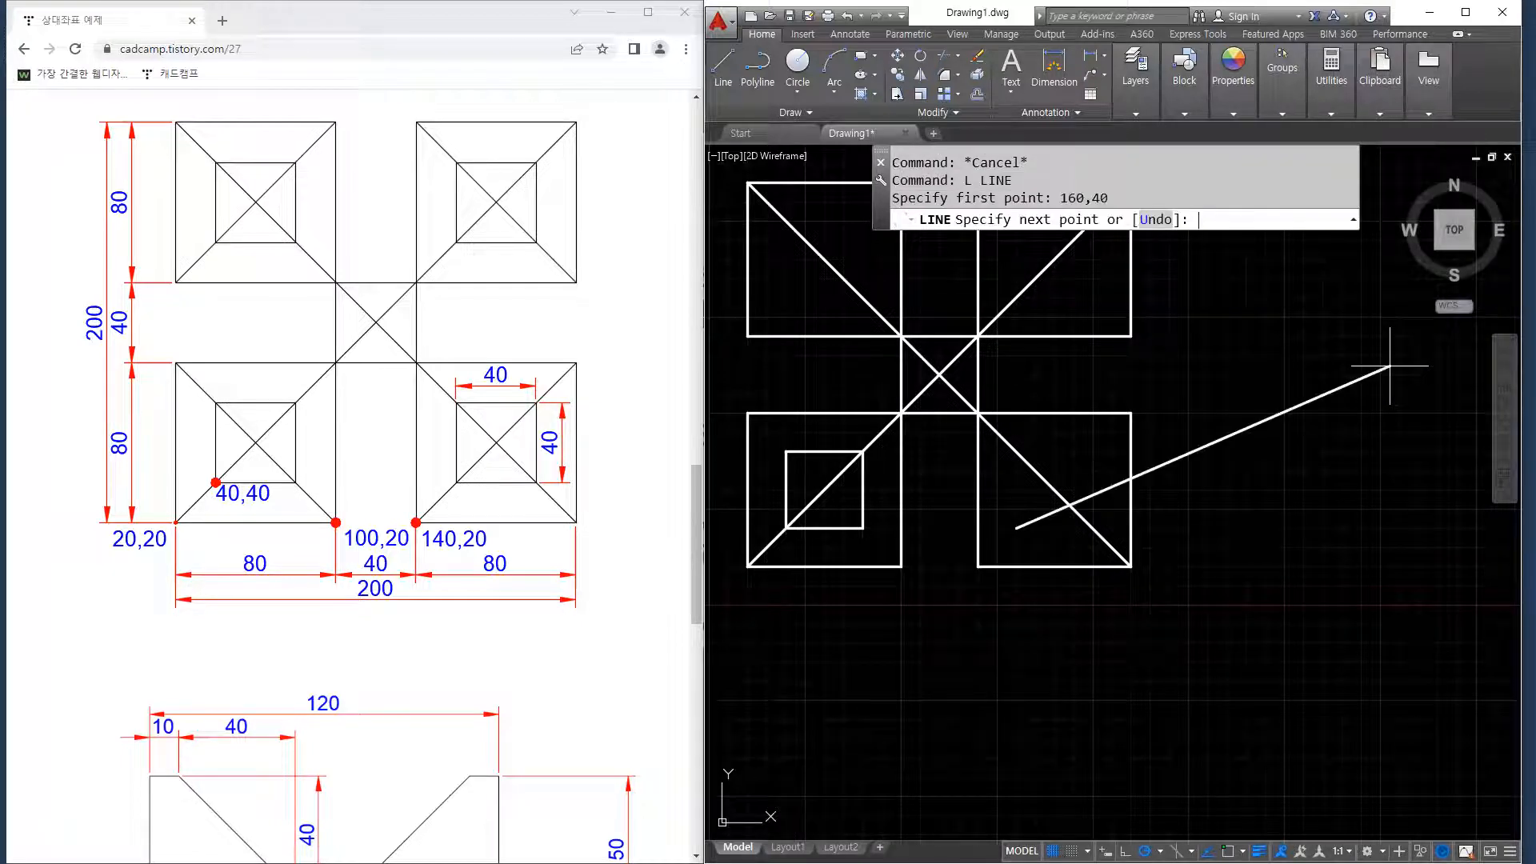
text(@40,0)
key(Return)
Complete the lower-right inner square with relative segments @0,40 and @-40,0, and close it.
text(@)
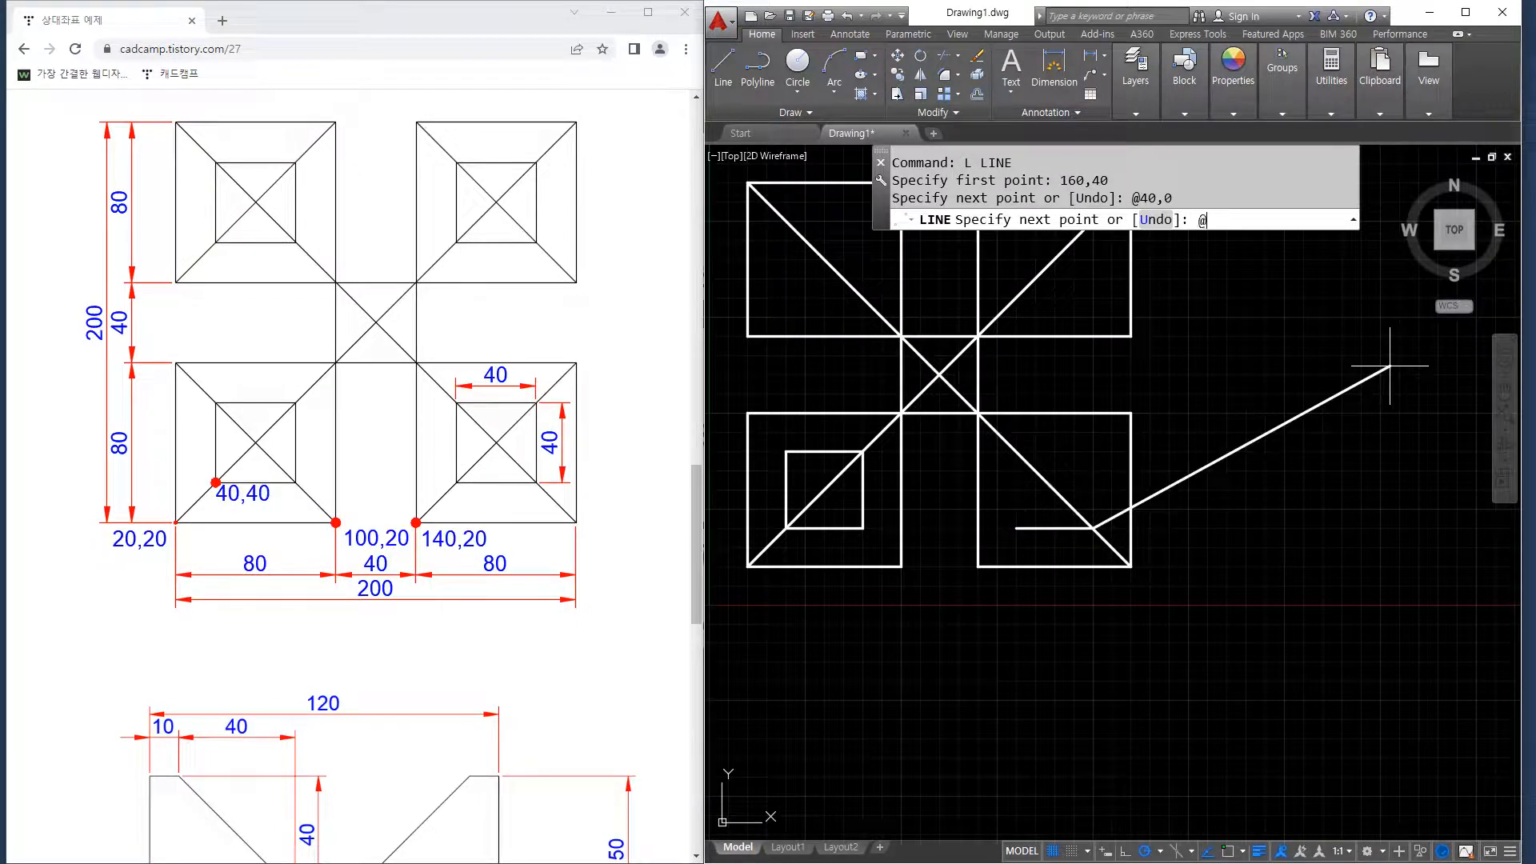
text(040)
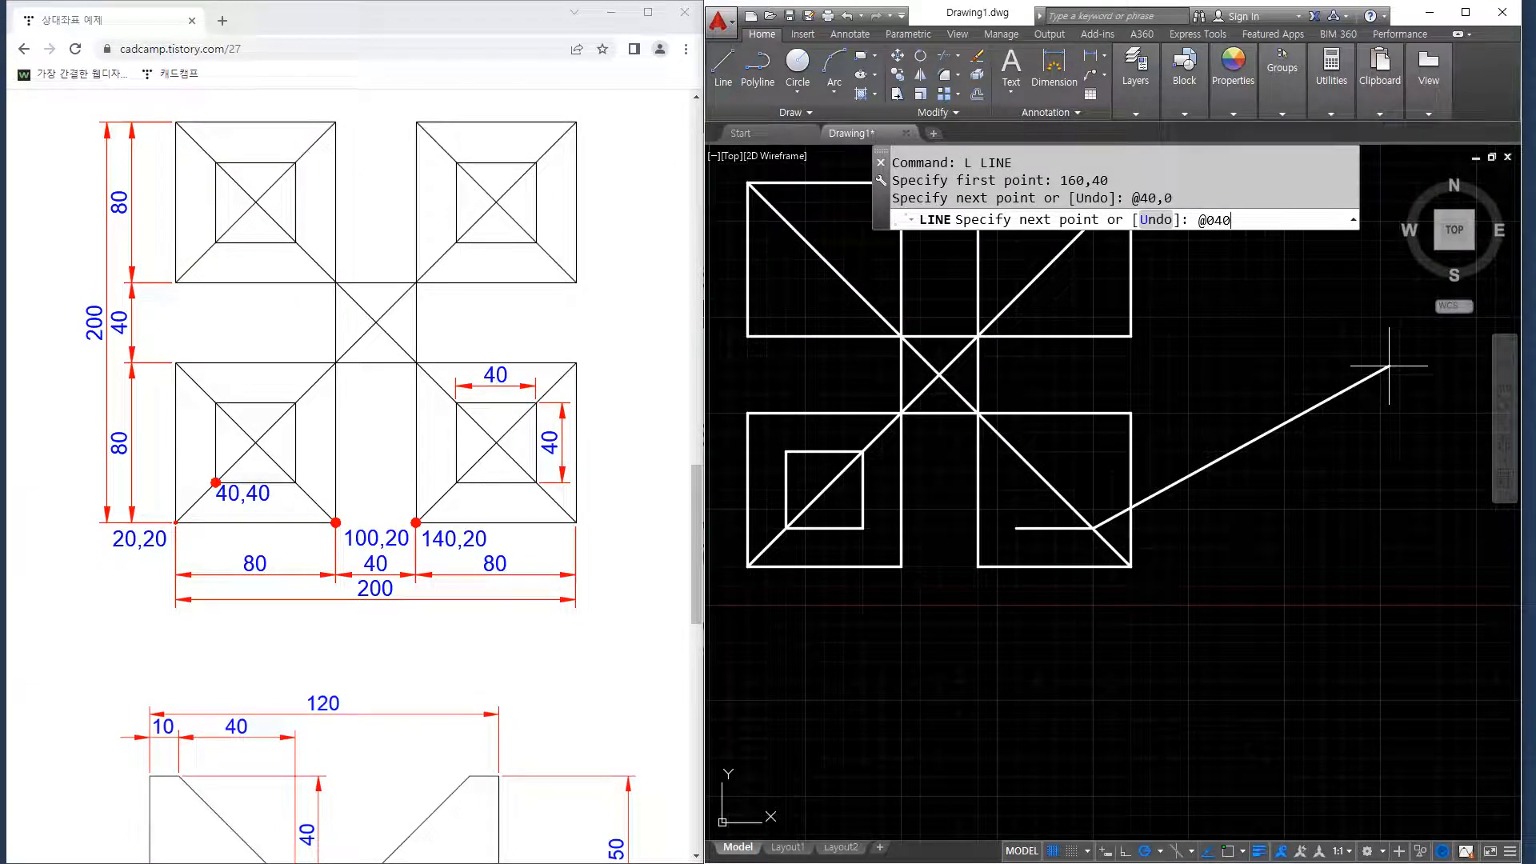
key(BackSpace)
text(40)
key(Return)
text(@-)
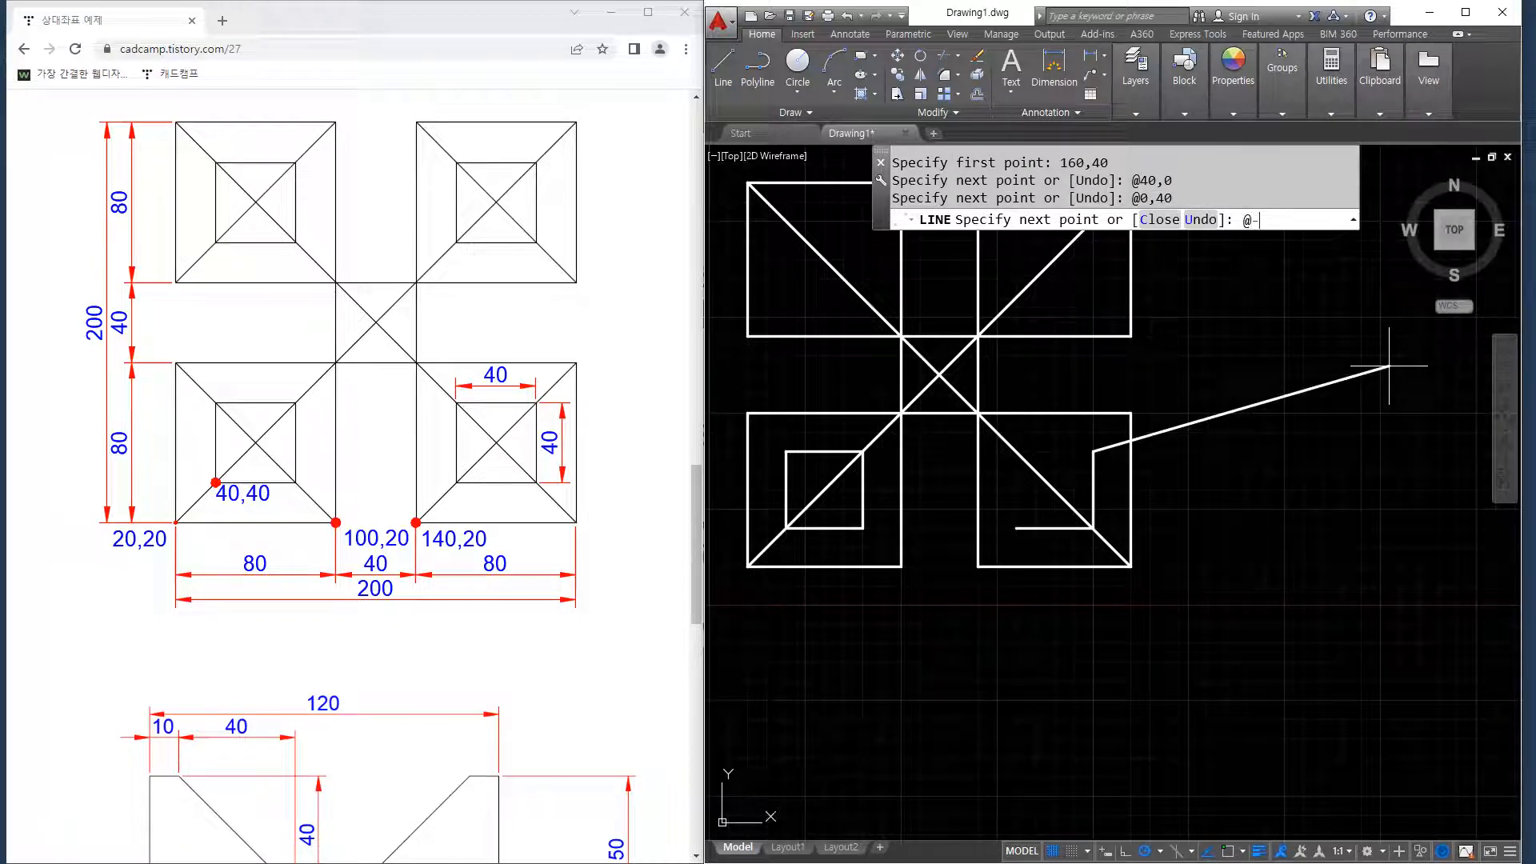
text(40,0)
key(Return)
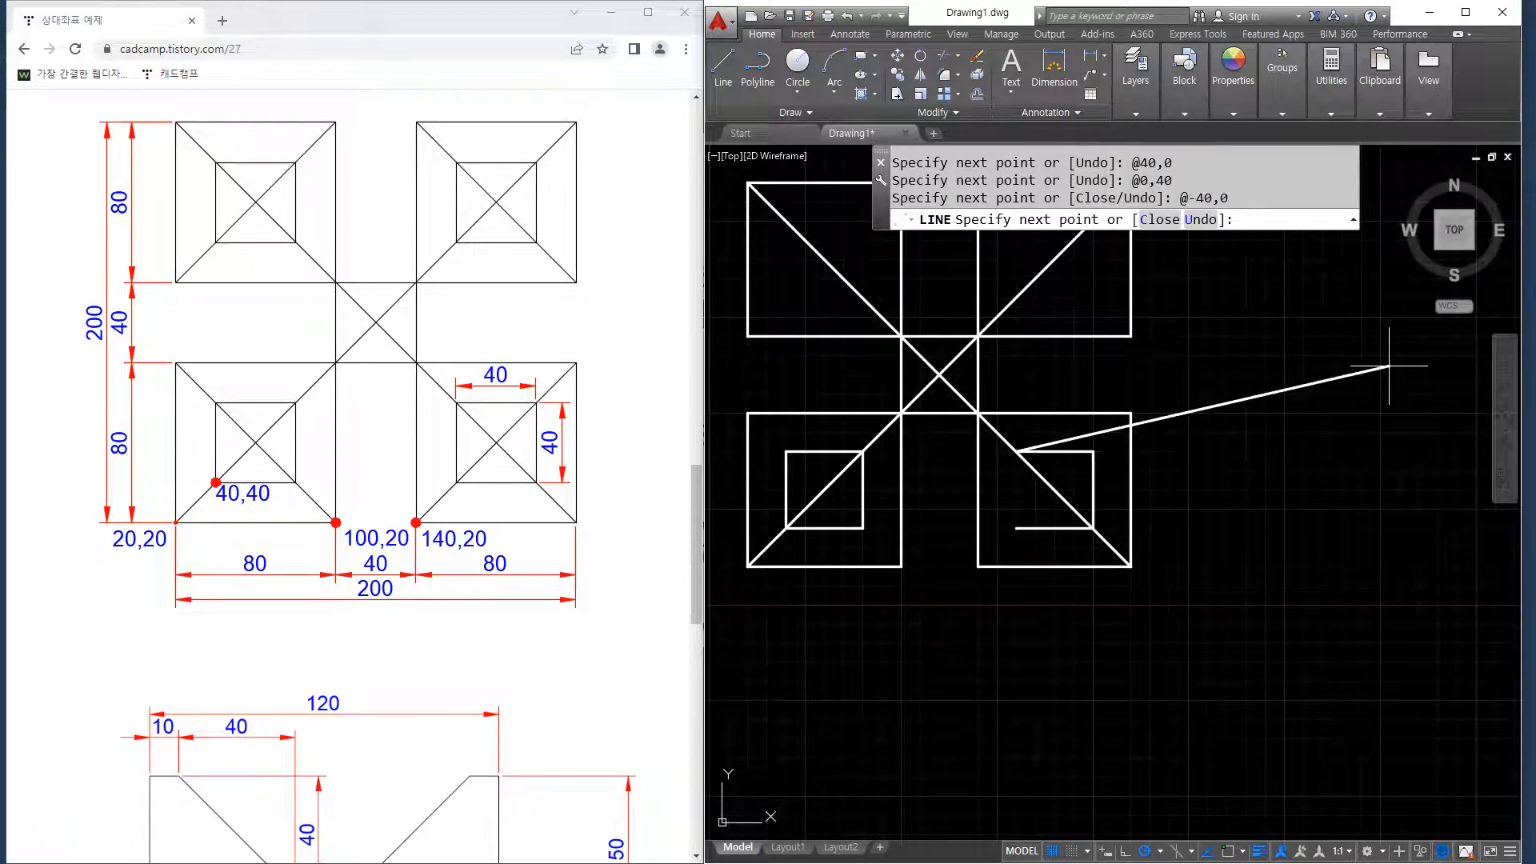
text(c)
key(Return)
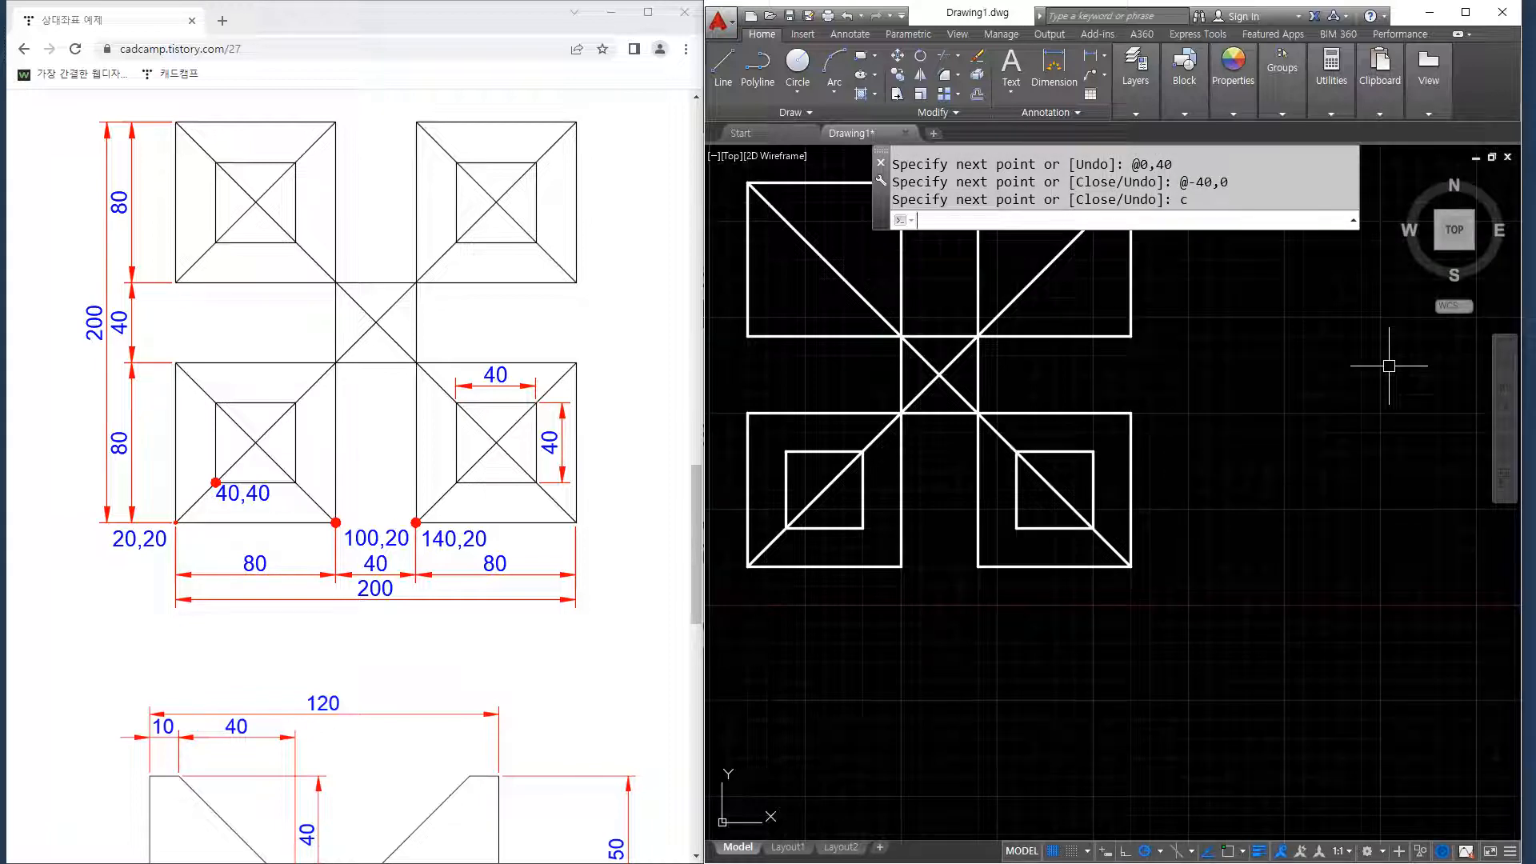
middle_drag(923, 358, 963, 492)
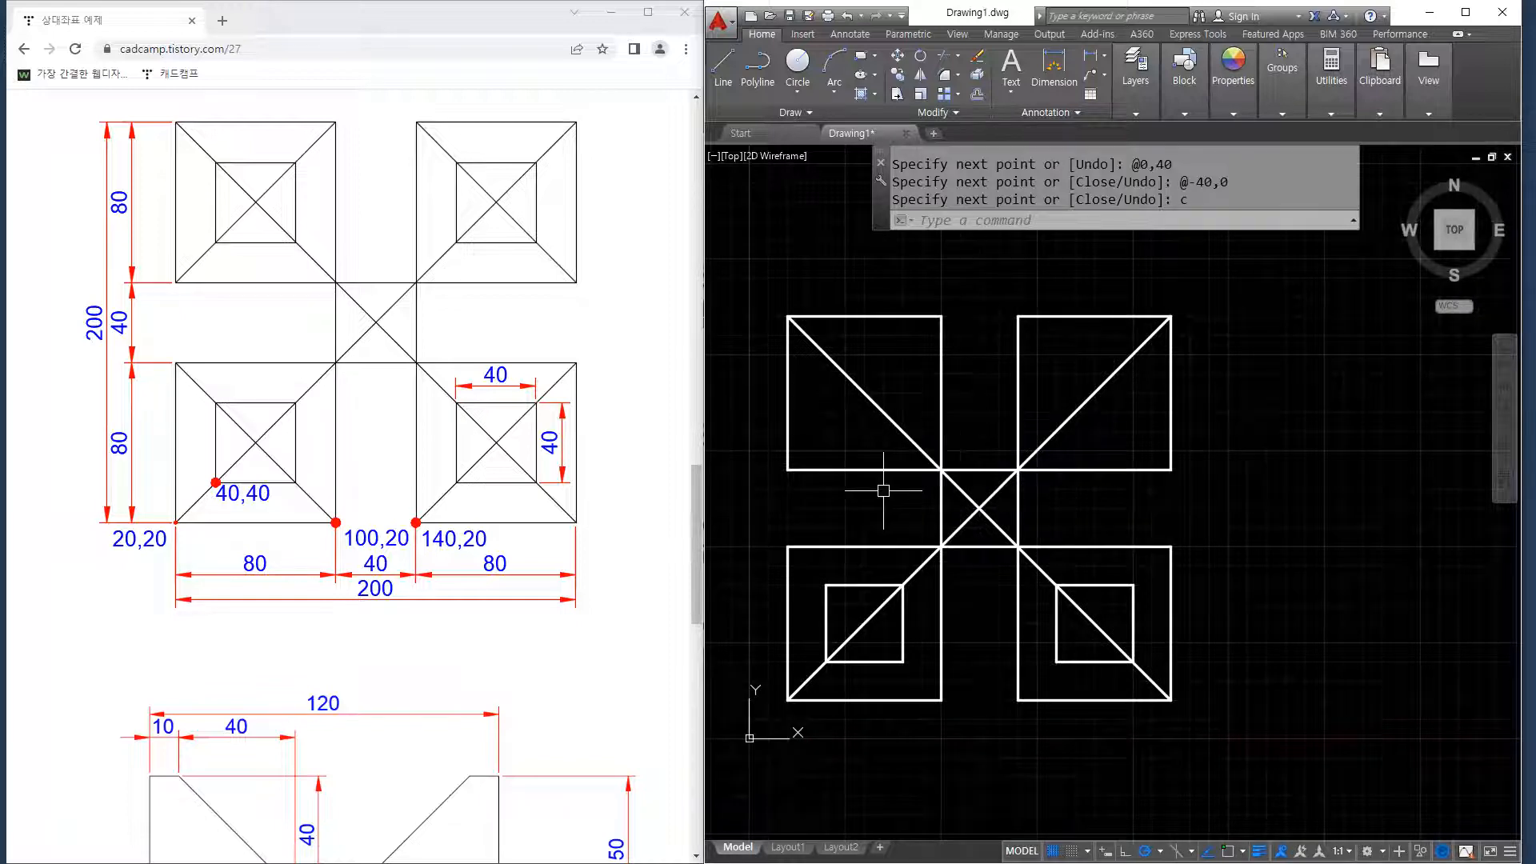
mouse_move(108, 480)
mouse_down()
mouse_move(172, 336)
mouse_move(140, 466)
mouse_up()
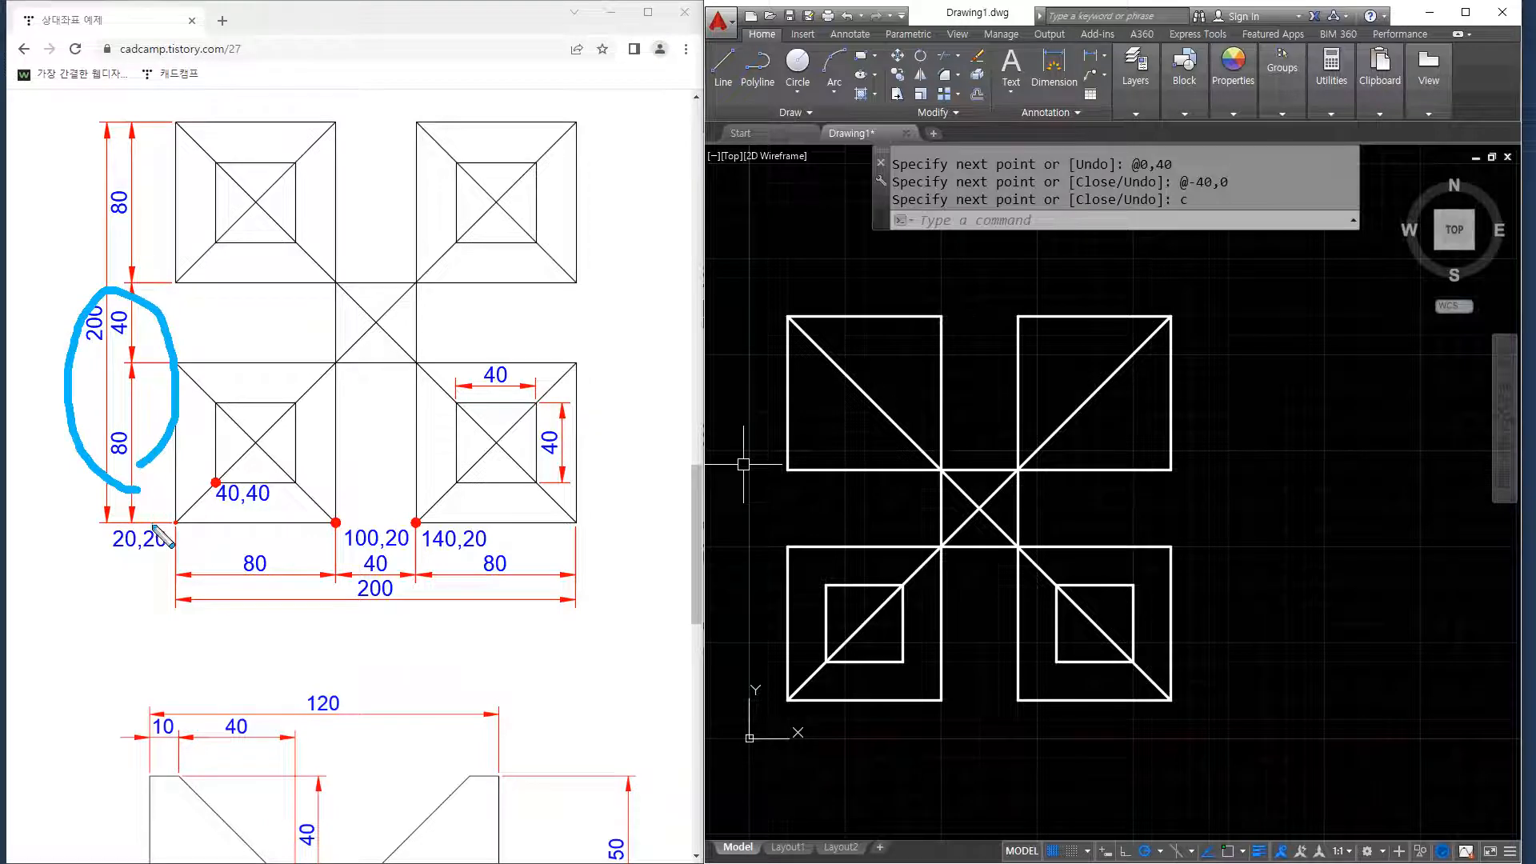
mouse_move(164, 552)
mouse_down()
mouse_move(144, 553)
mouse_move(156, 524)
mouse_move(160, 552)
mouse_up()
drag(220, 245, 221, 264)
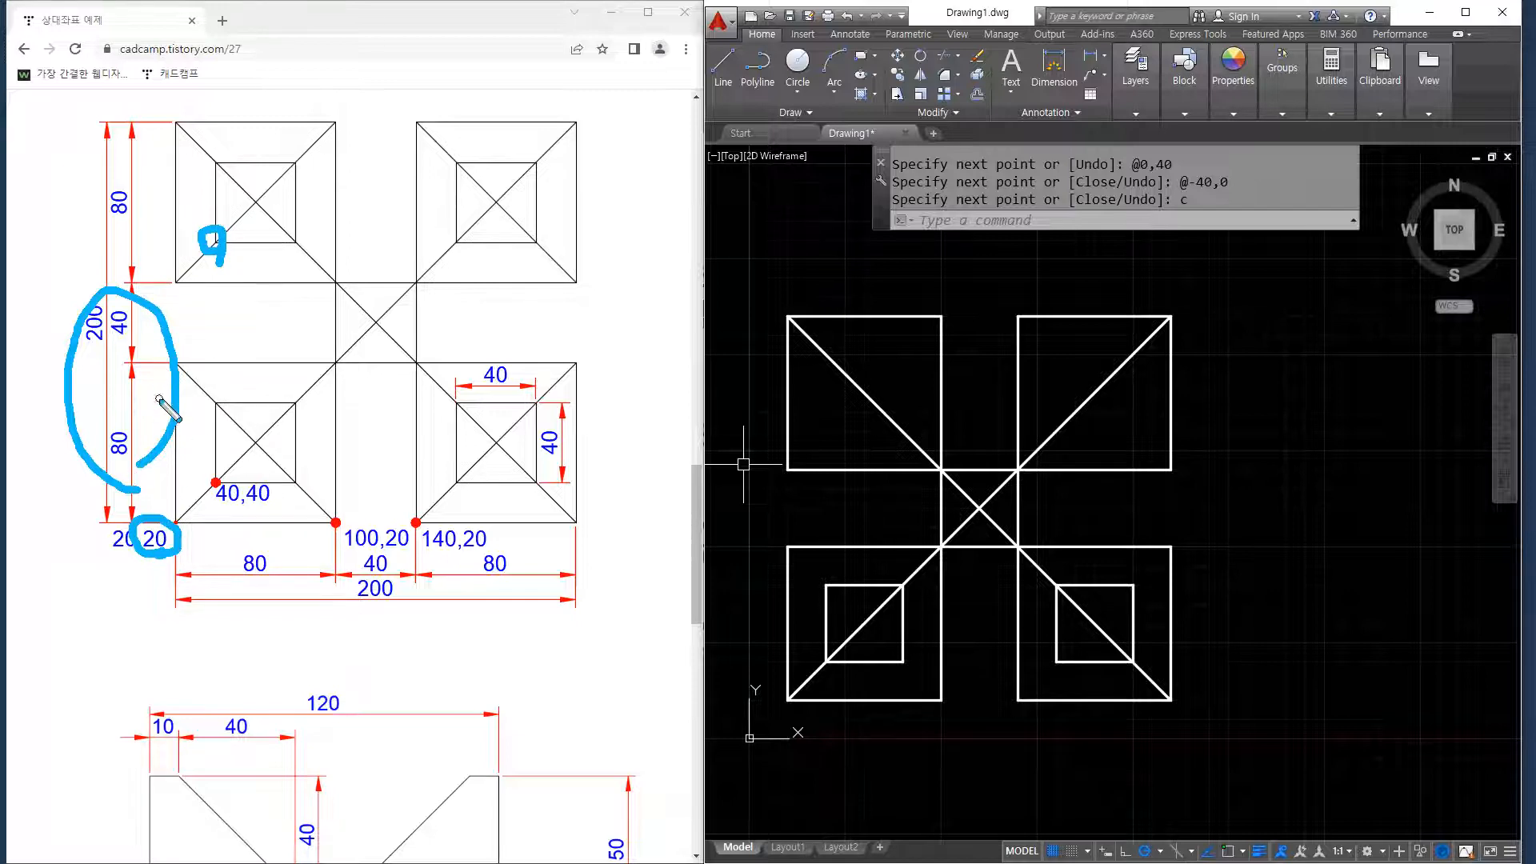
mouse_move(238, 324)
mouse_down()
mouse_move(238, 351)
mouse_move(365, 317)
mouse_up()
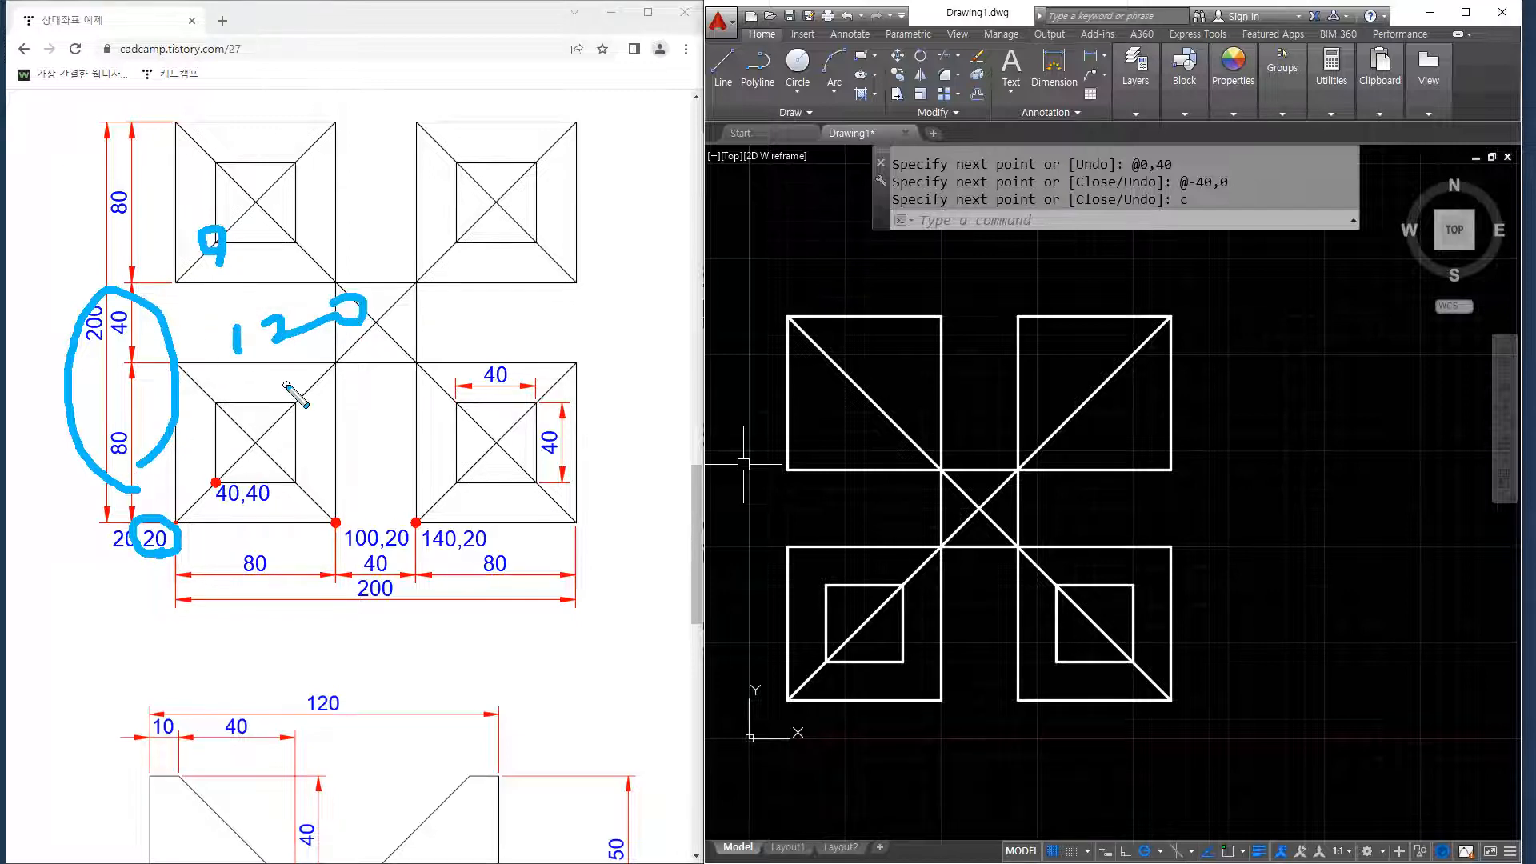
key(Escape)
text(l)
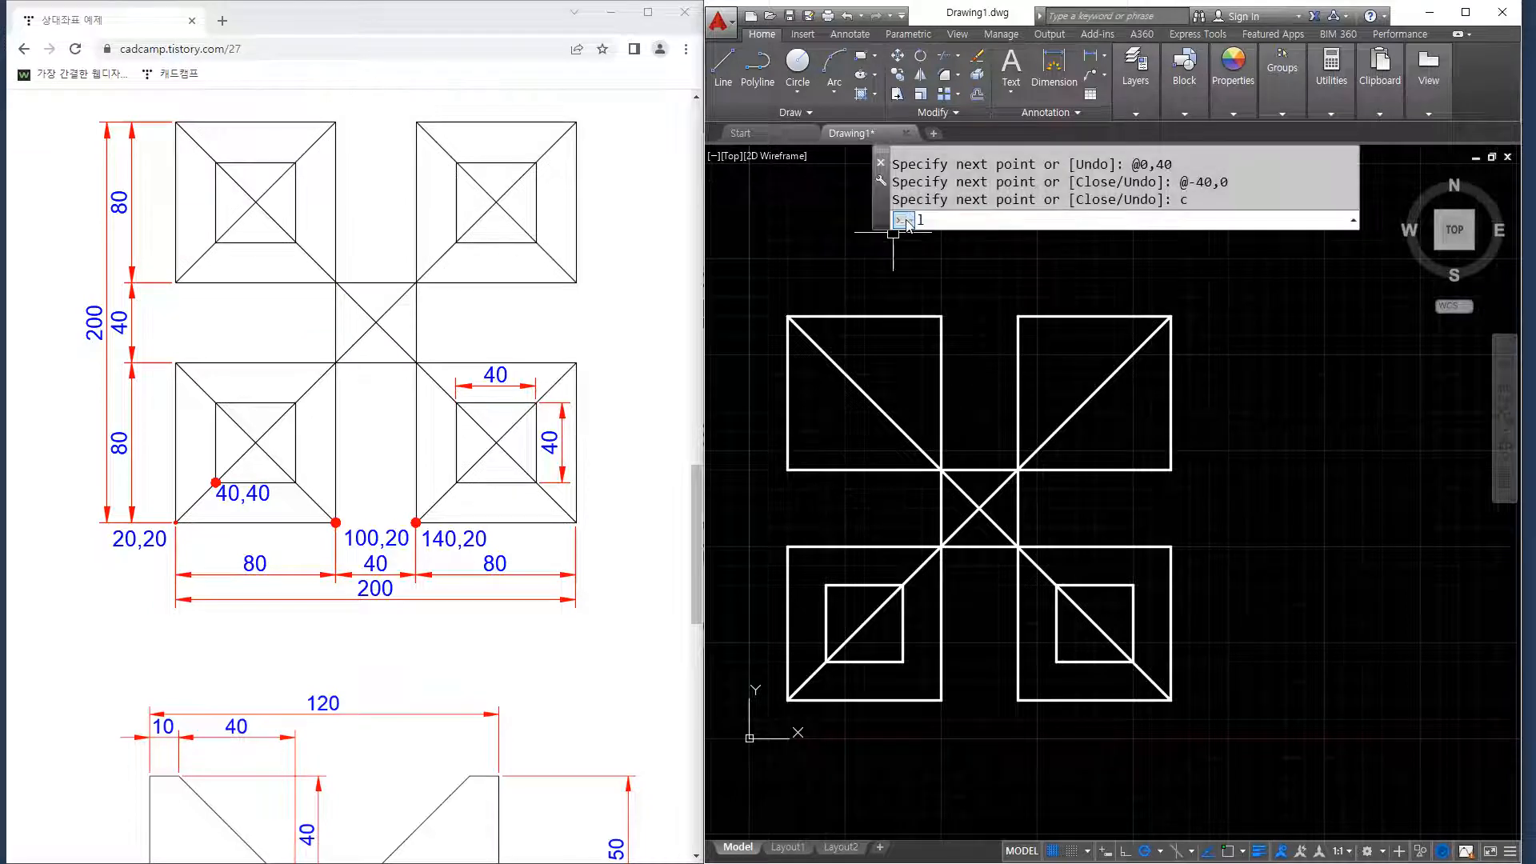
key(Return)
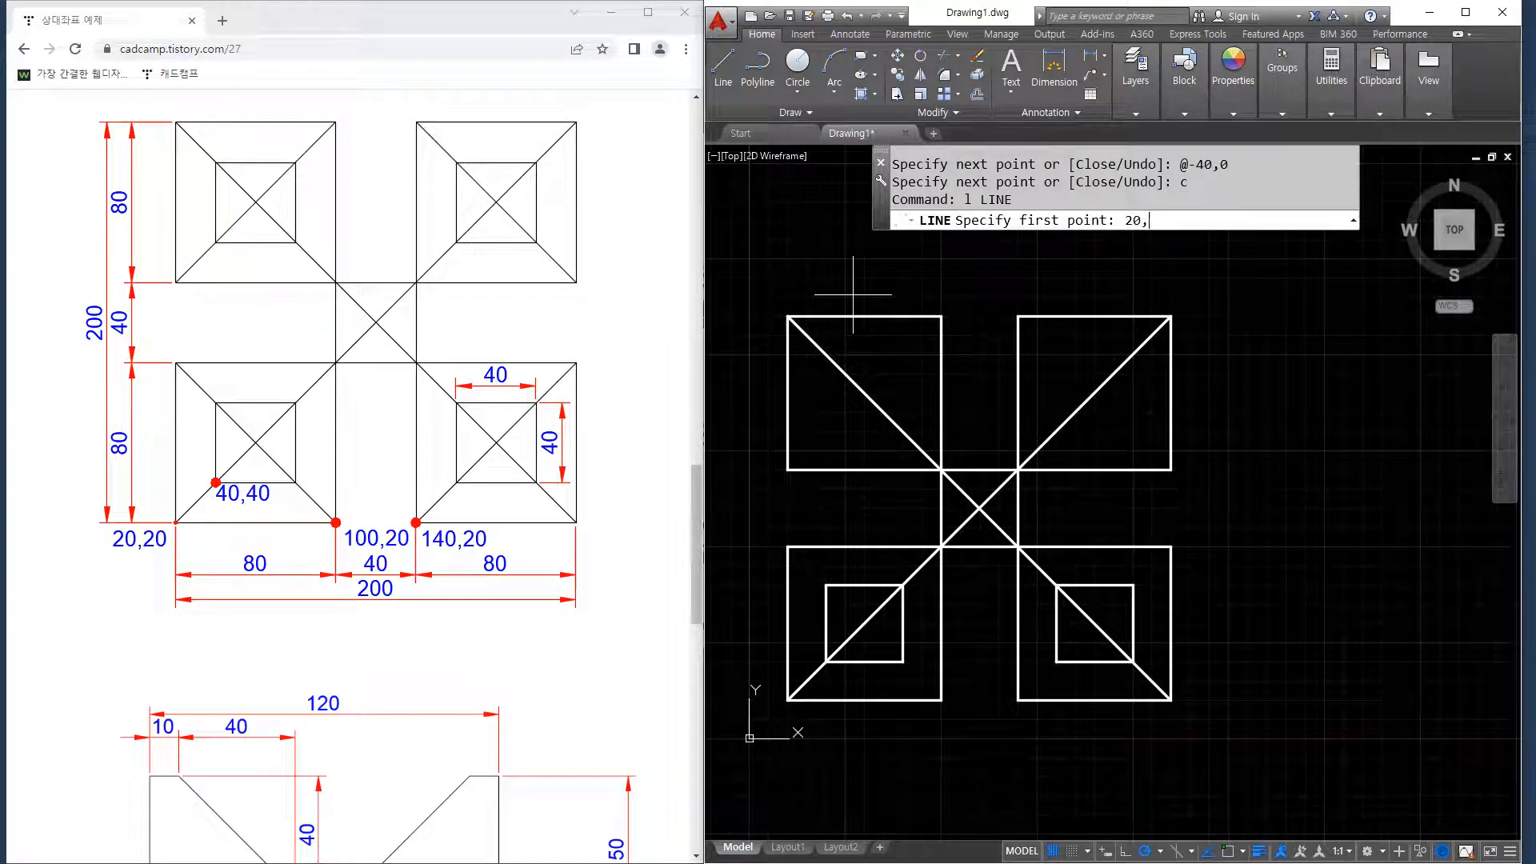
text(20,160)
key(Return)
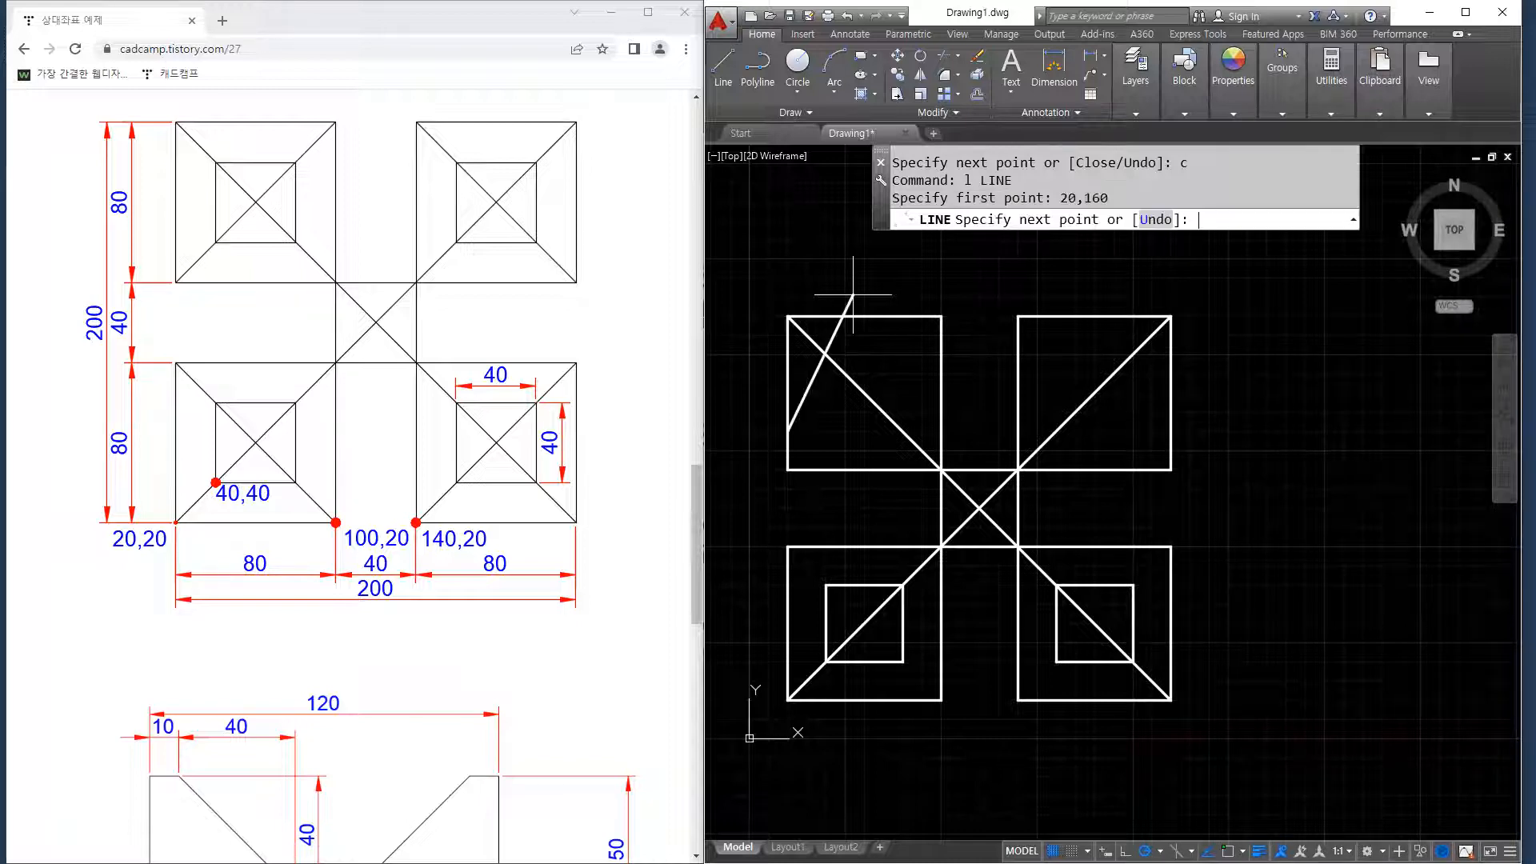
key(Escape)
key(Escape)
key(Return)
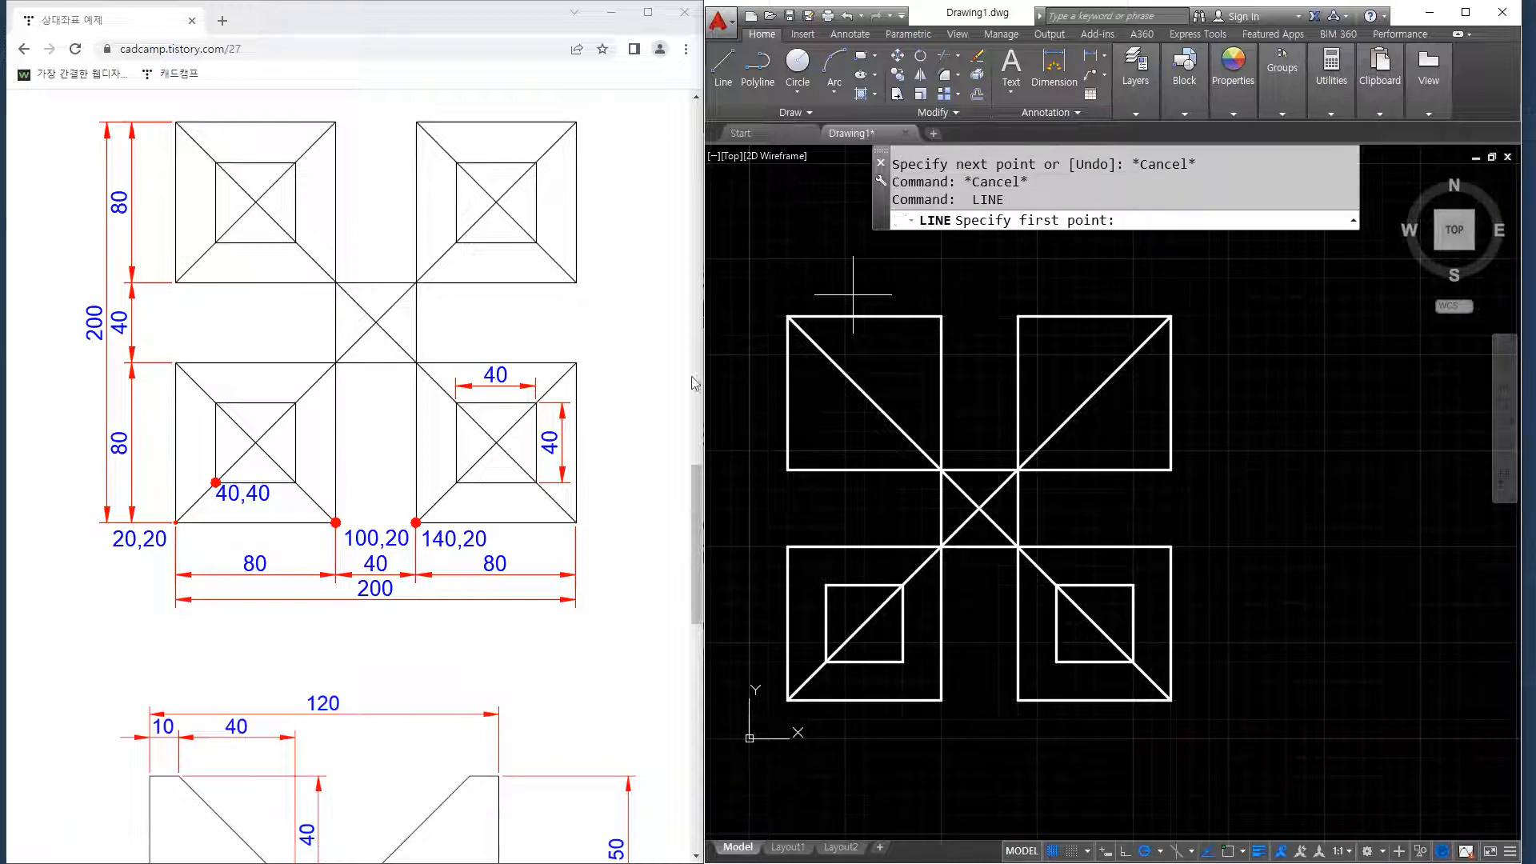
text(40)
text(160)
key(Return)
text(@40,0)
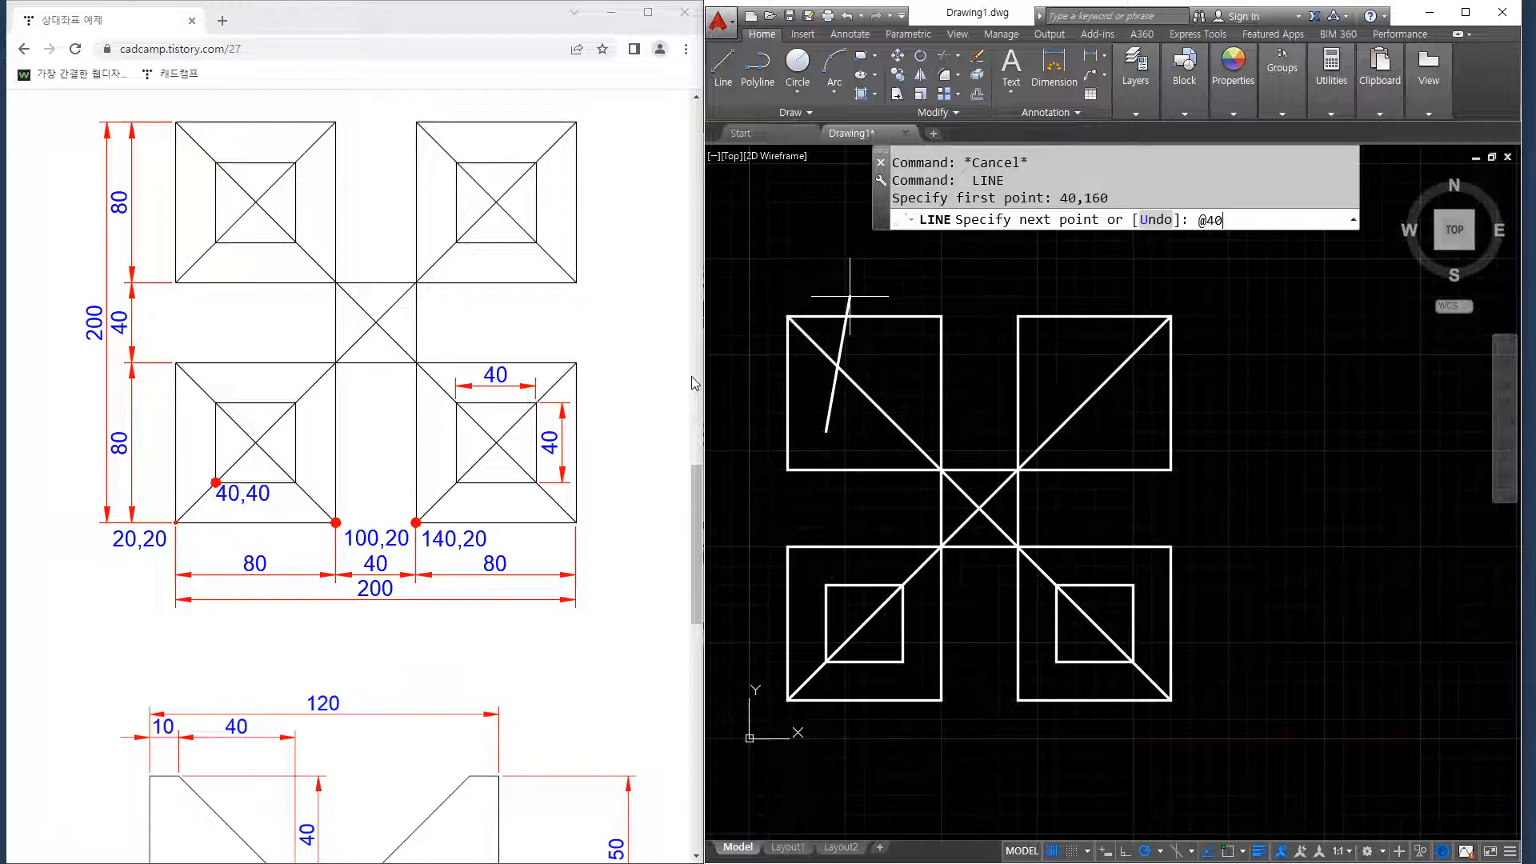
key(Return)
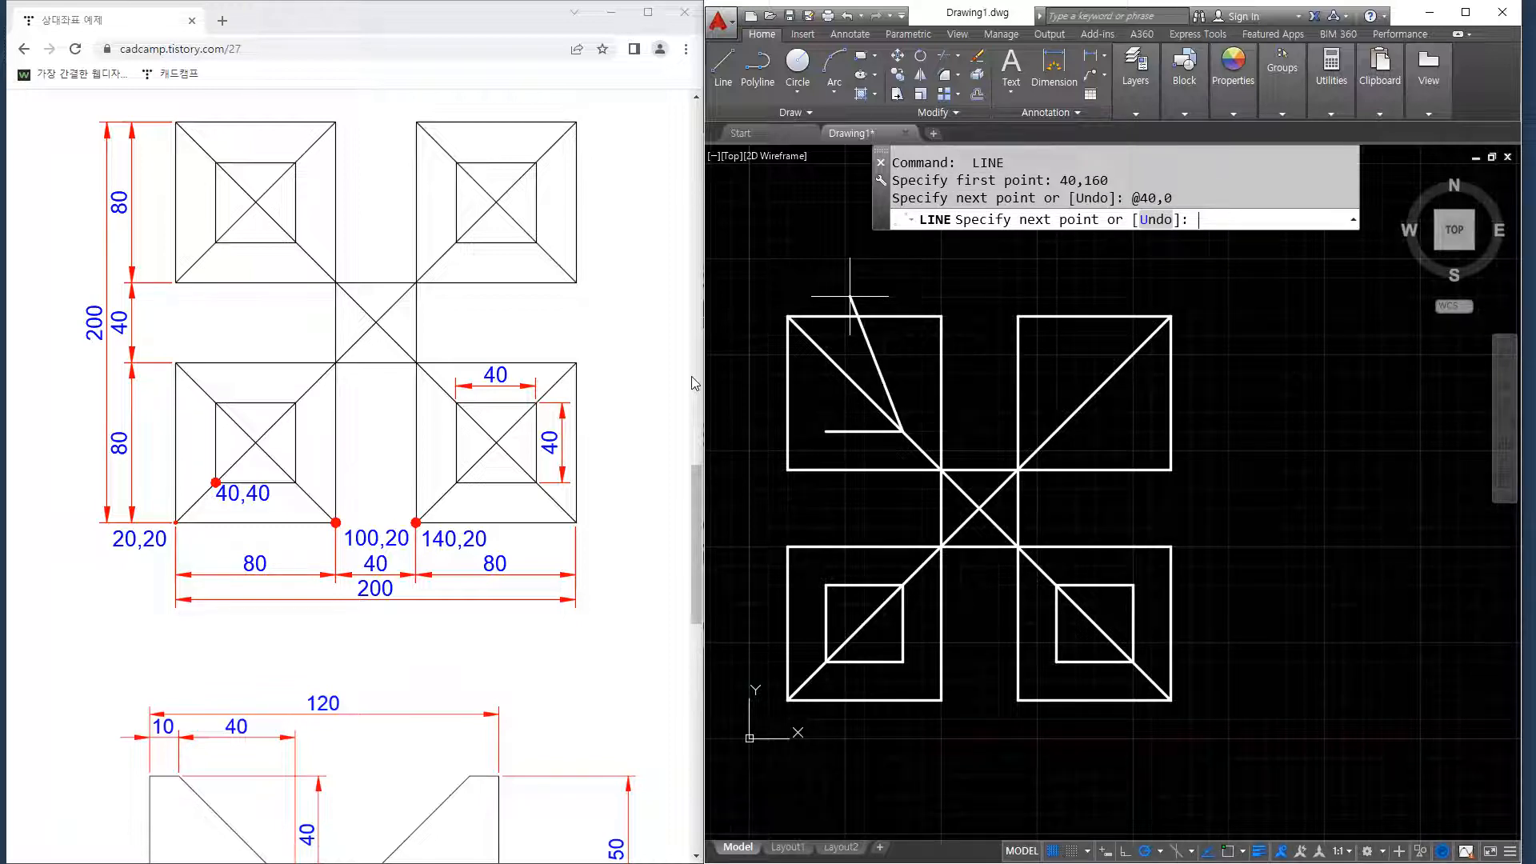
Complete the upper-left inner square with relative segments @0,40 and @-40,0, and close it.
text(@0,40)
key(Return)
text(@-)
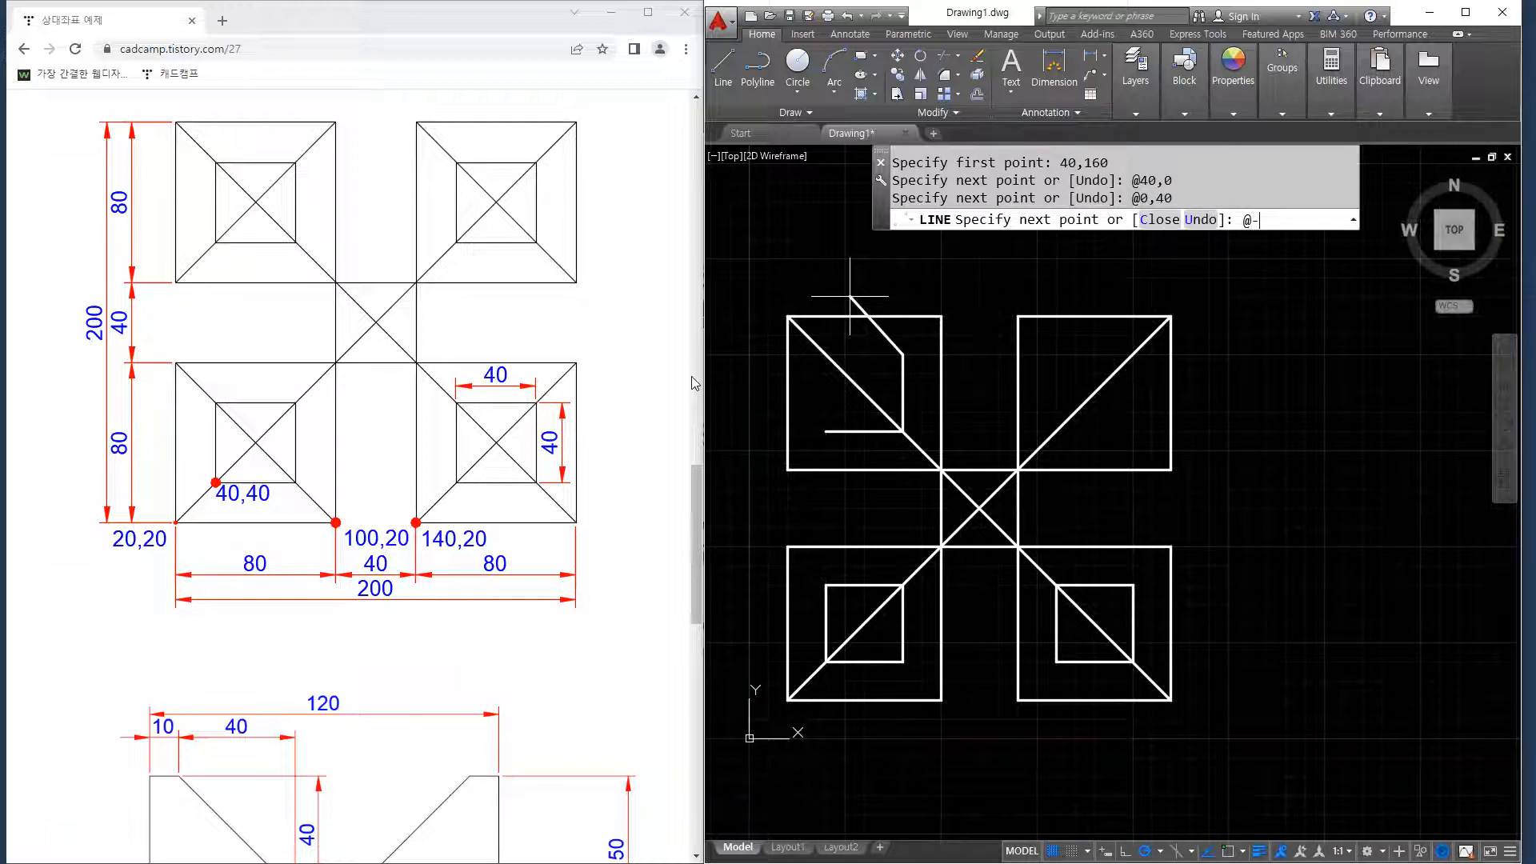
text(40,0)
key(Return)
text(c)
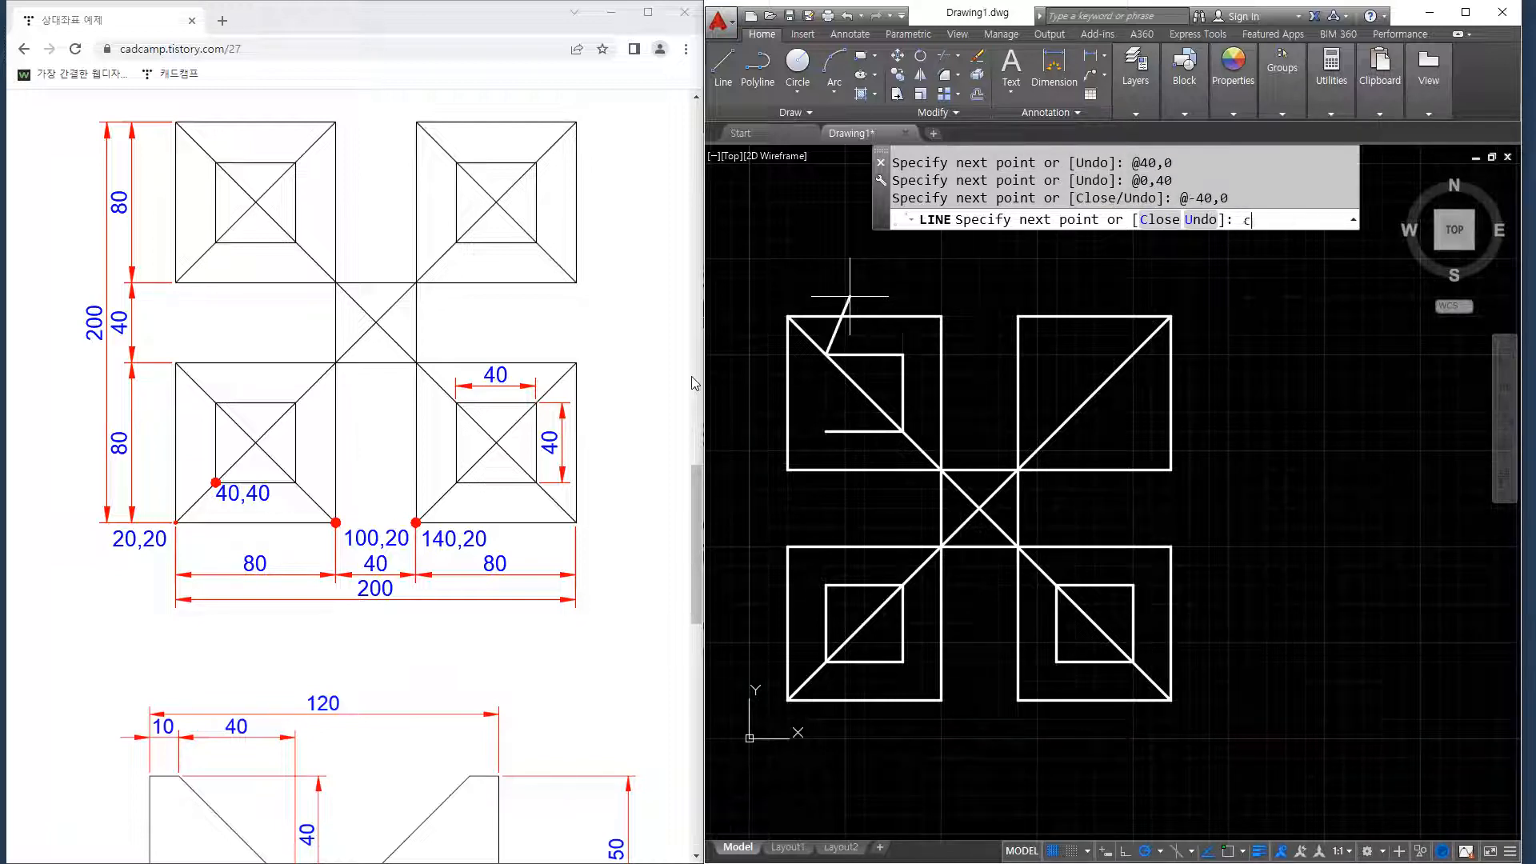
key(Return)
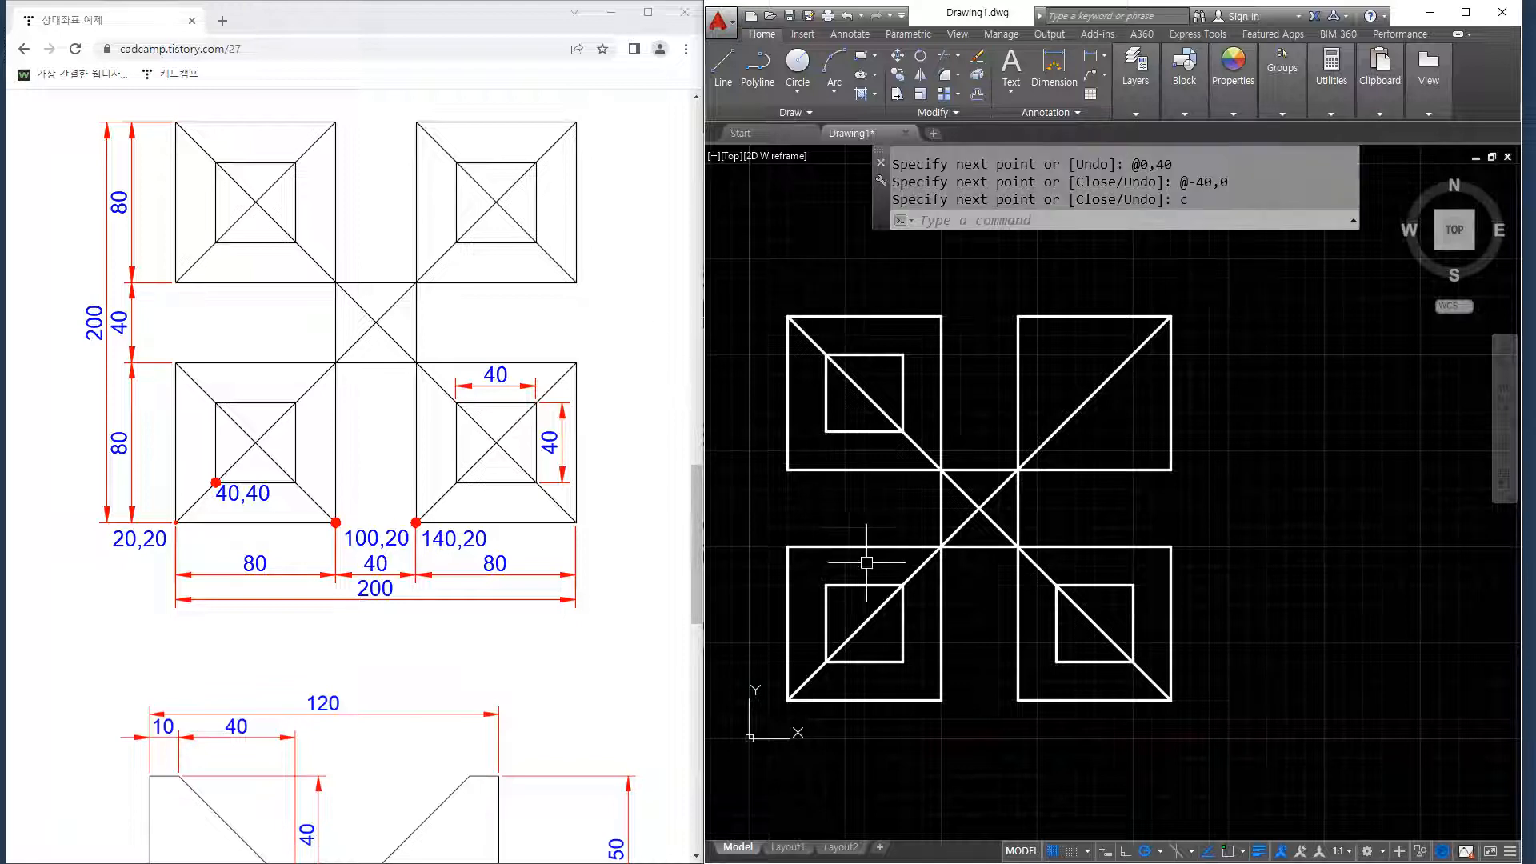
Bring up the stepped V-notch profile on the reference page and erase the whole four-square figure from the drawing.
scroll(876, 598, down, 2)
scroll(446, 418, down, 7)
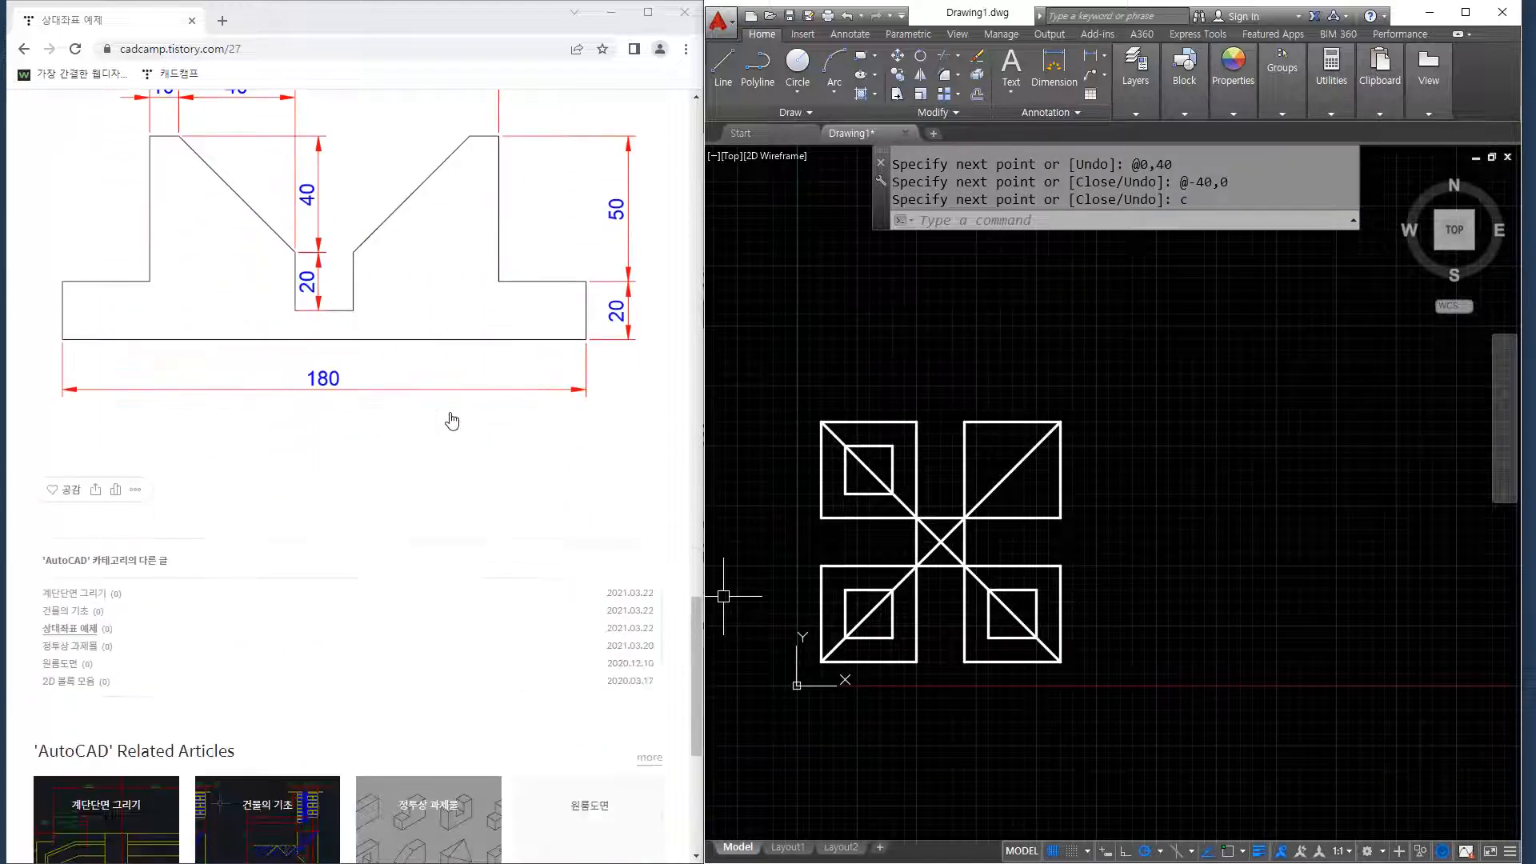
scroll(452, 420, up, 1)
click(1077, 649)
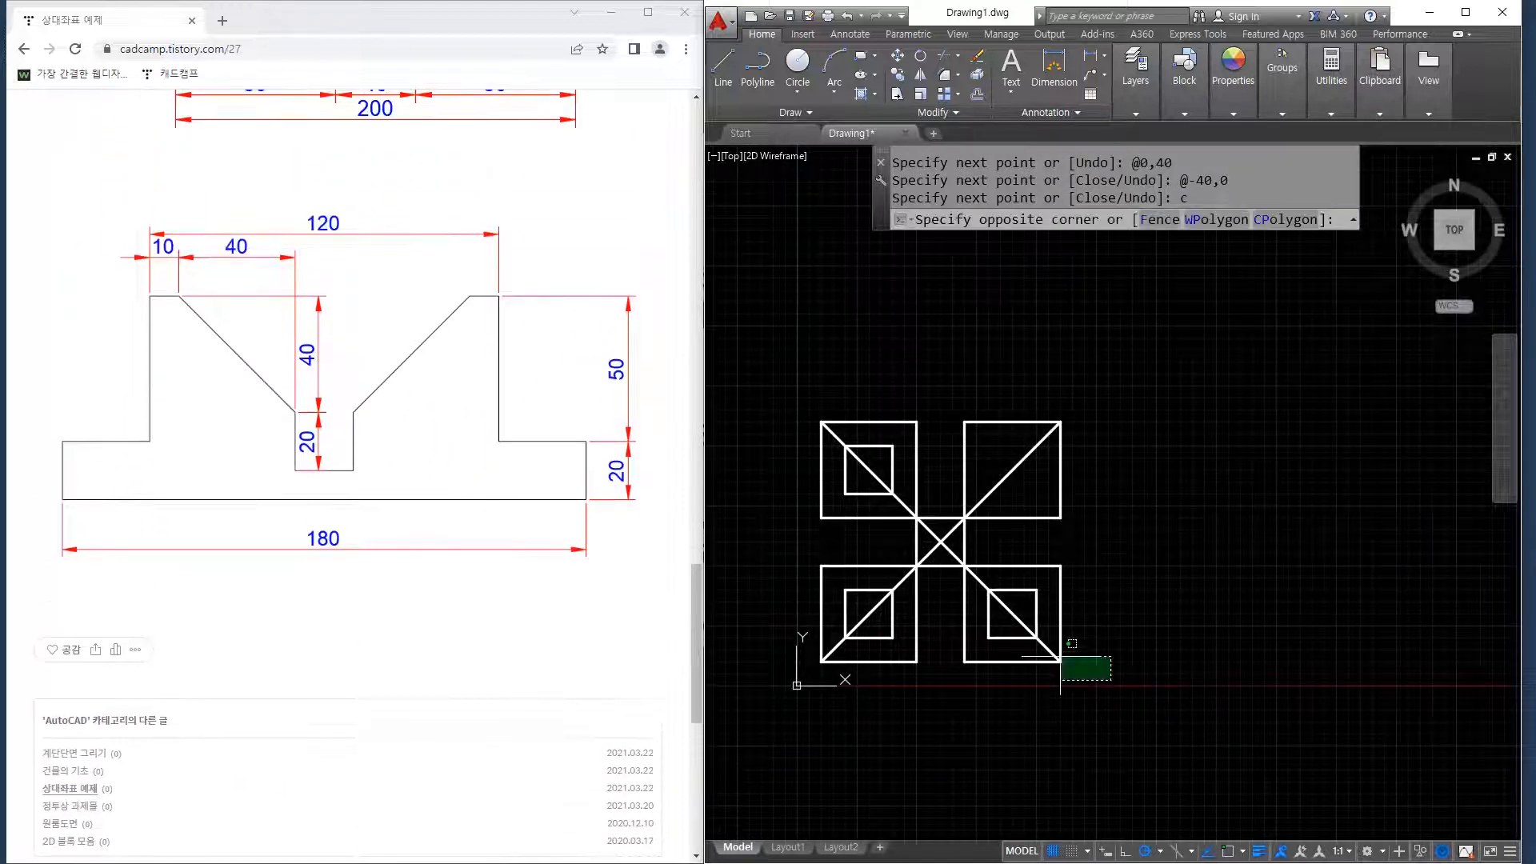
click(781, 379)
key(Delete)
text(l)
key(Return)
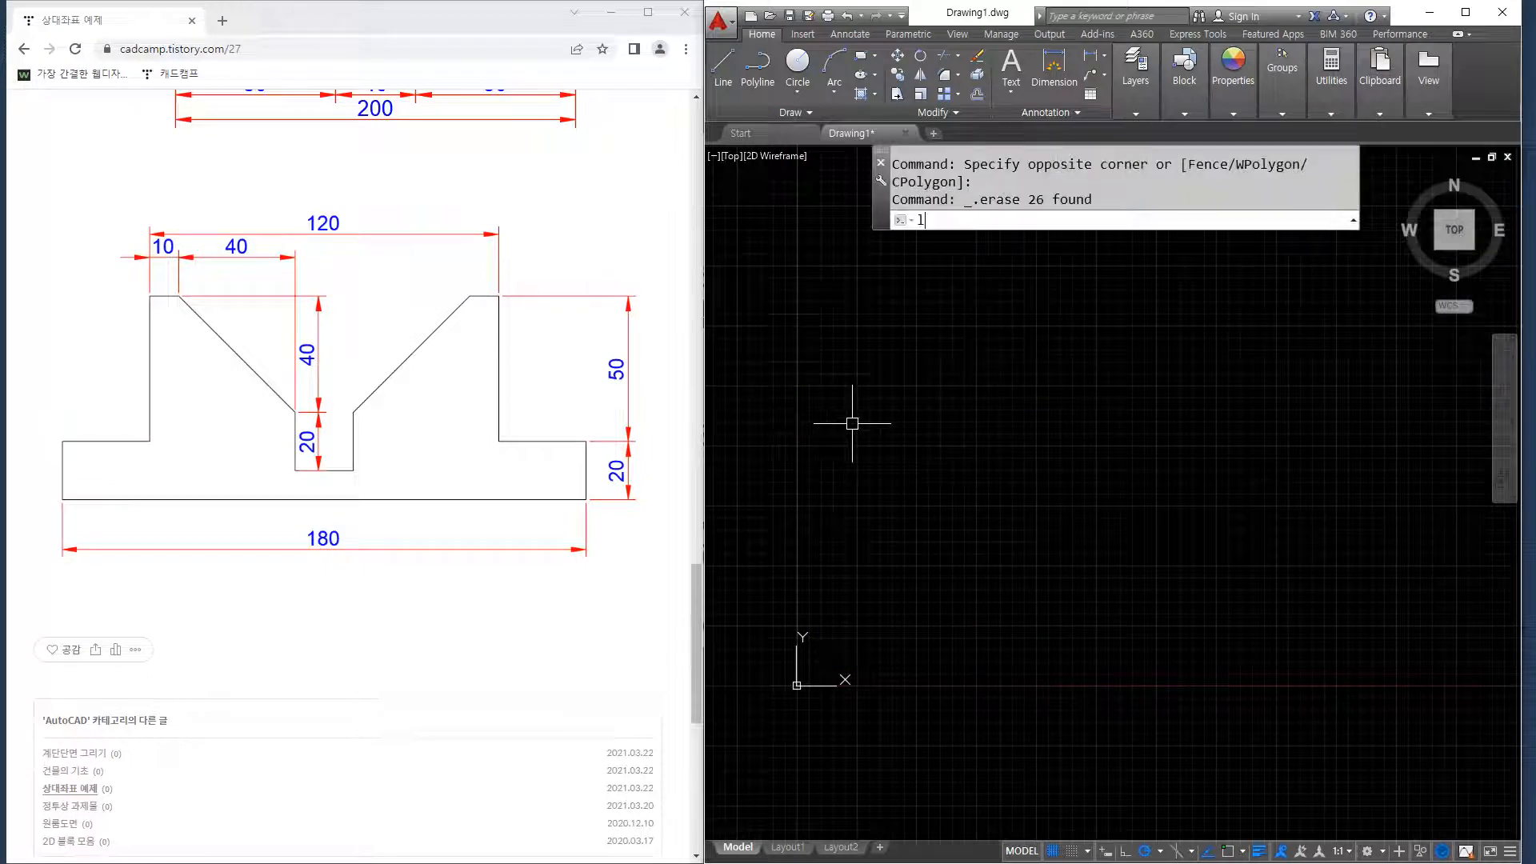
mouse_move(319, 582)
mouse_down()
mouse_move(50, 494)
mouse_move(463, 200)
mouse_move(334, 588)
mouse_up()
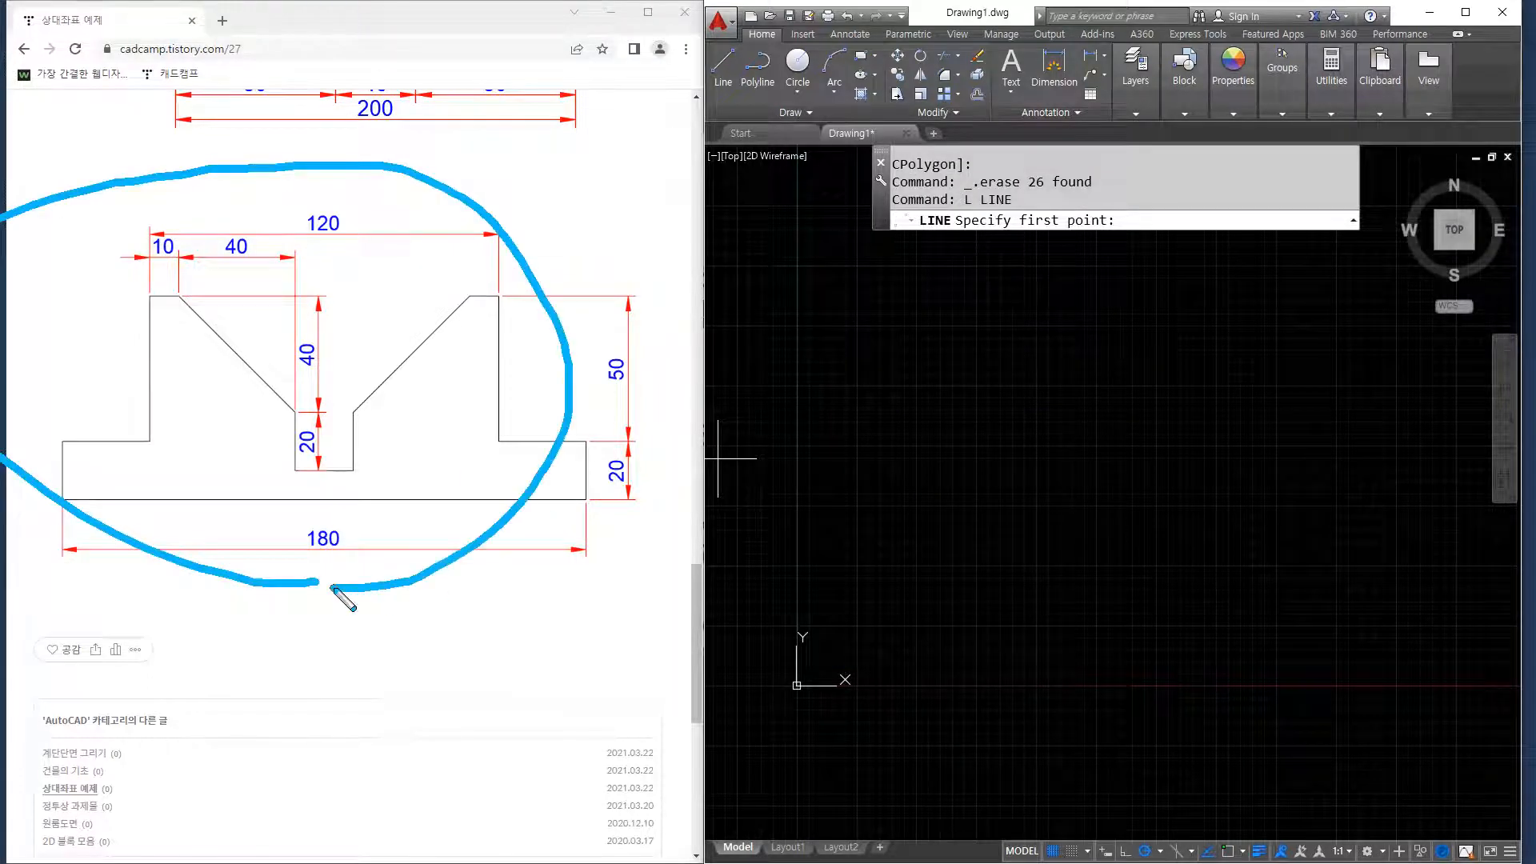
click(960, 516)
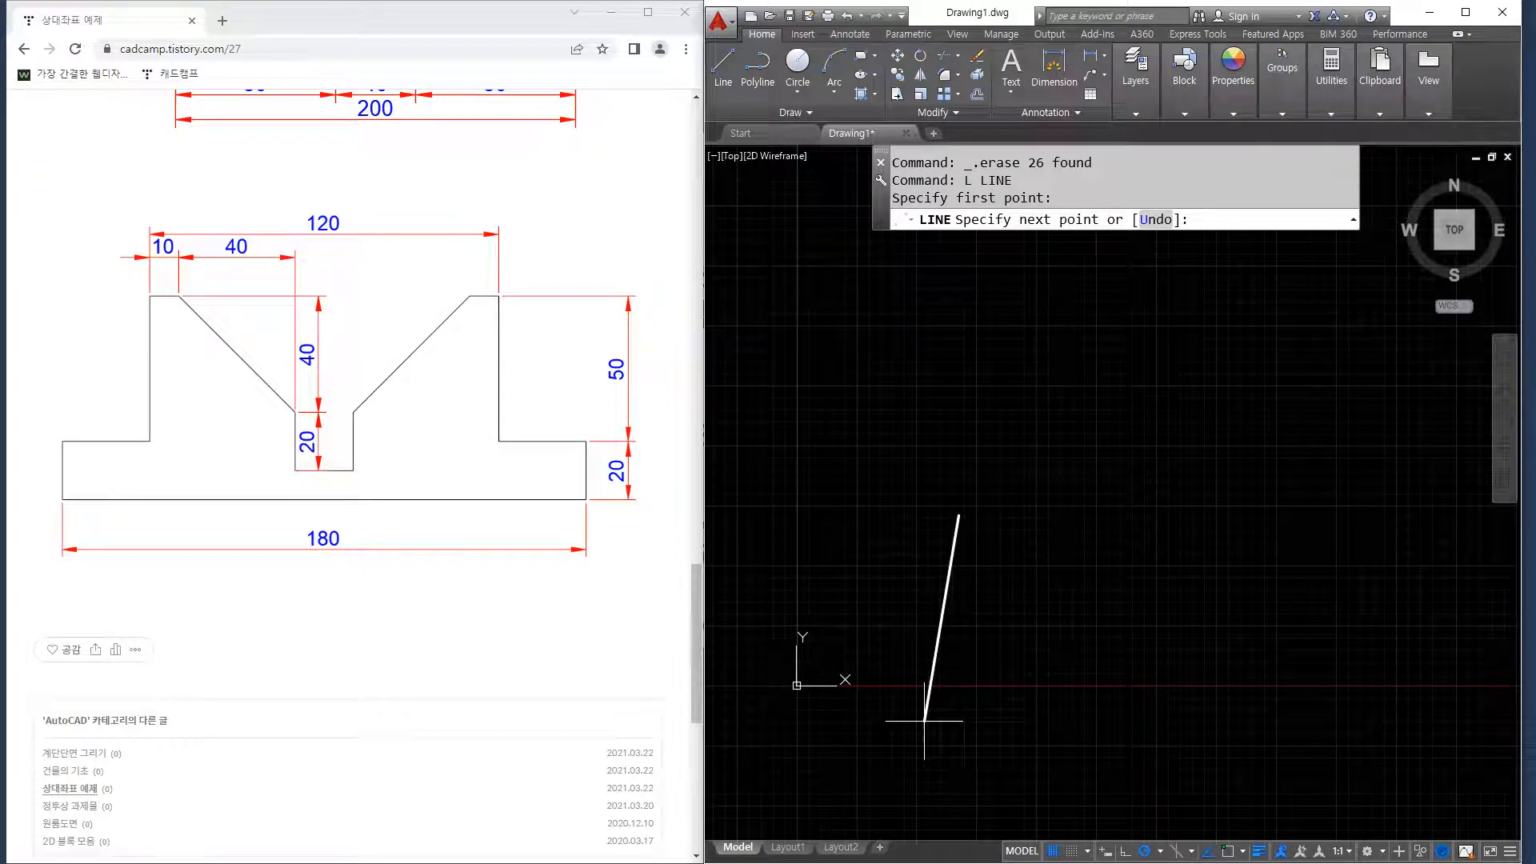
text(@180,0)
key(Return)
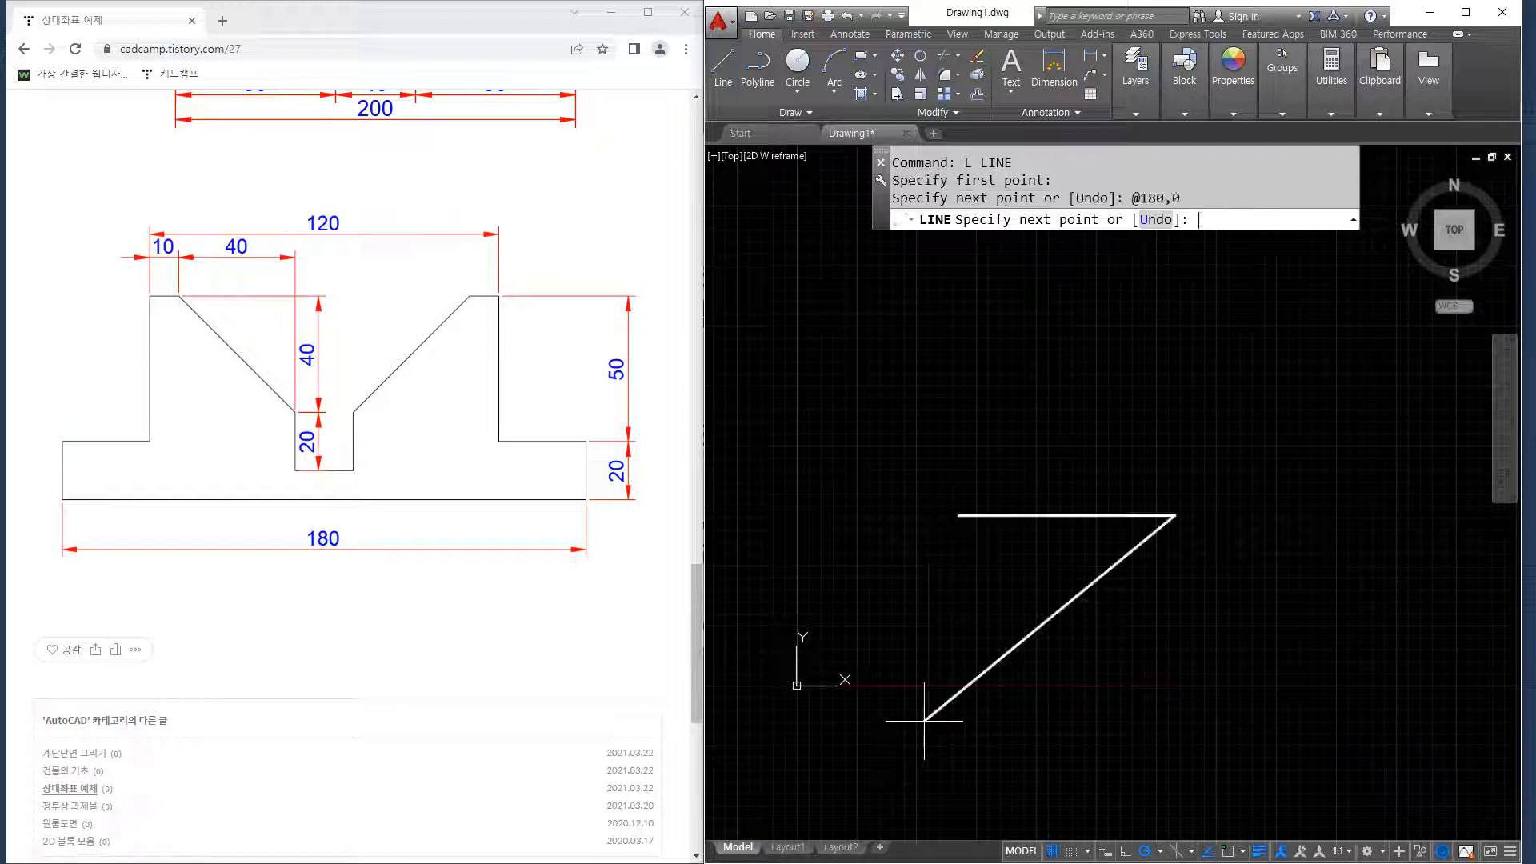
text(@0,20)
key(Return)
text(@)
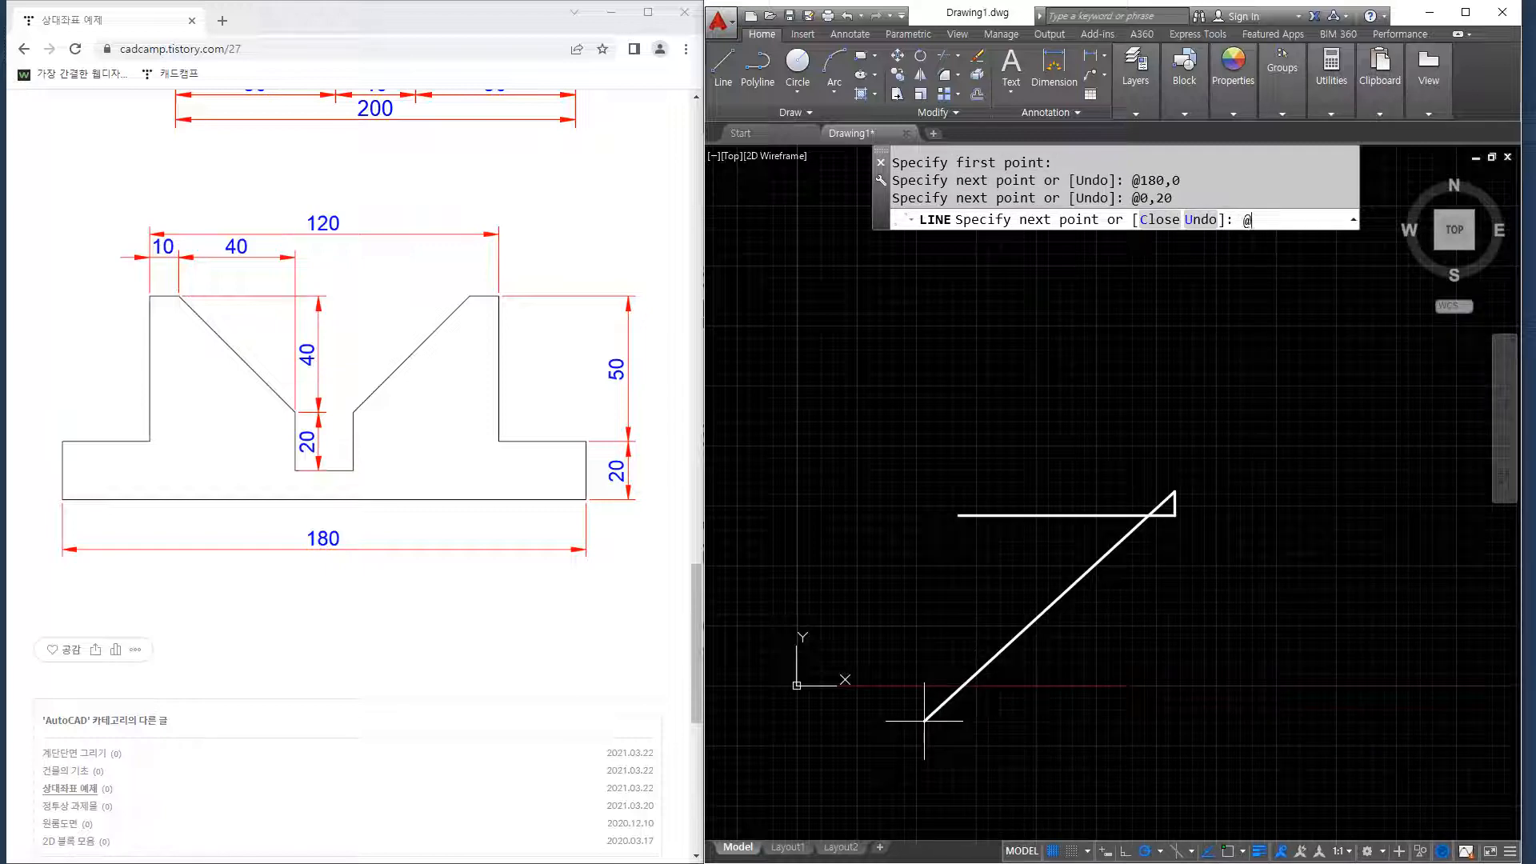
mouse_move(502, 453)
mouse_down()
mouse_move(597, 479)
mouse_move(548, 469)
mouse_up()
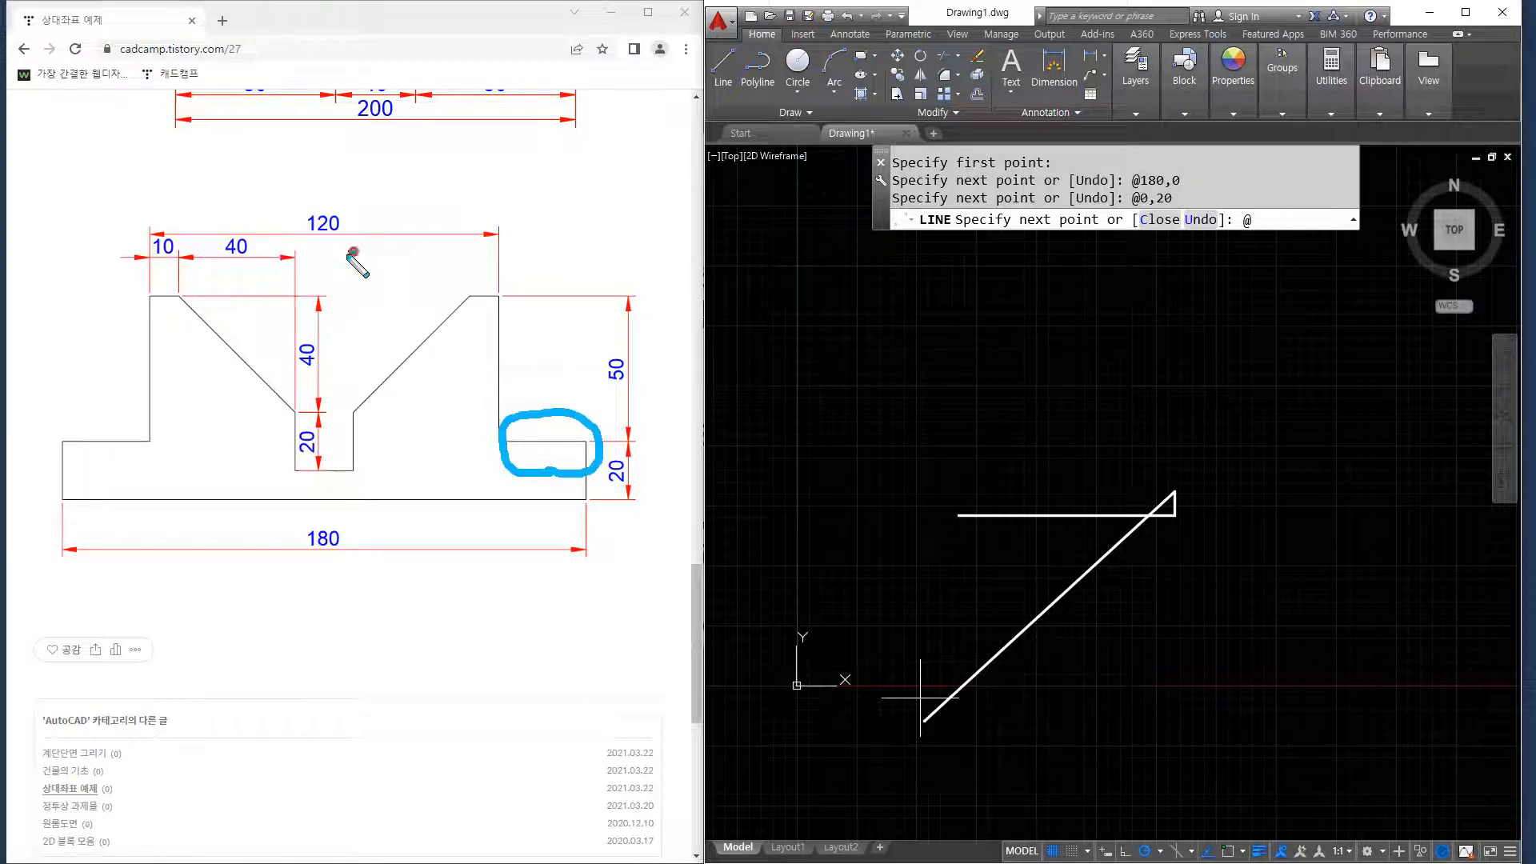
mouse_move(348, 247)
mouse_down()
mouse_move(360, 228)
mouse_move(322, 276)
mouse_up()
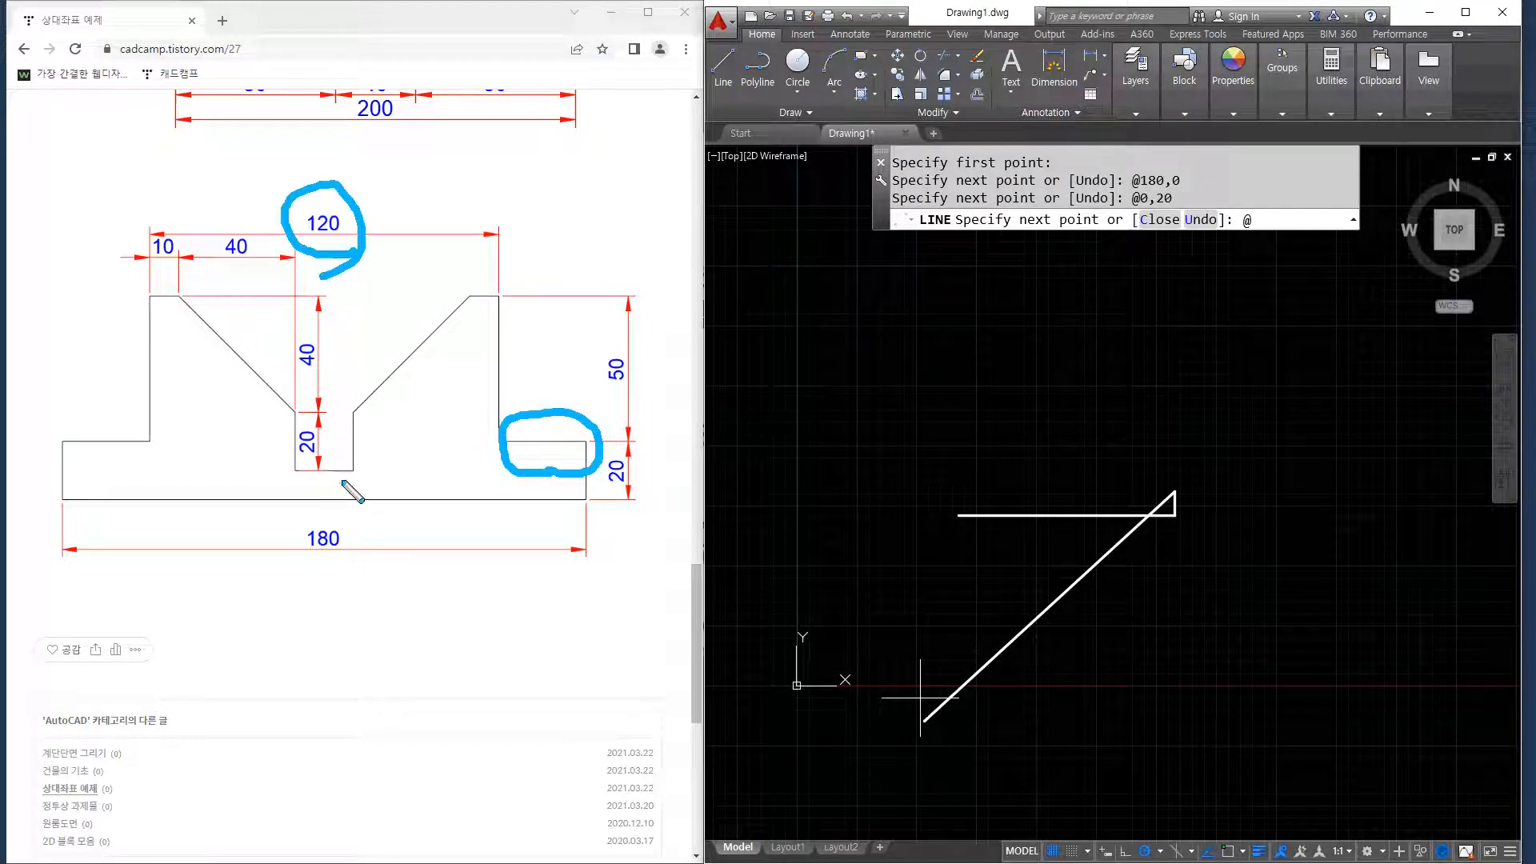
drag(326, 563, 354, 536)
drag(315, 212, 337, 239)
mouse_move(516, 147)
mouse_down()
mouse_move(492, 228)
mouse_move(462, 188)
mouse_move(514, 202)
mouse_up()
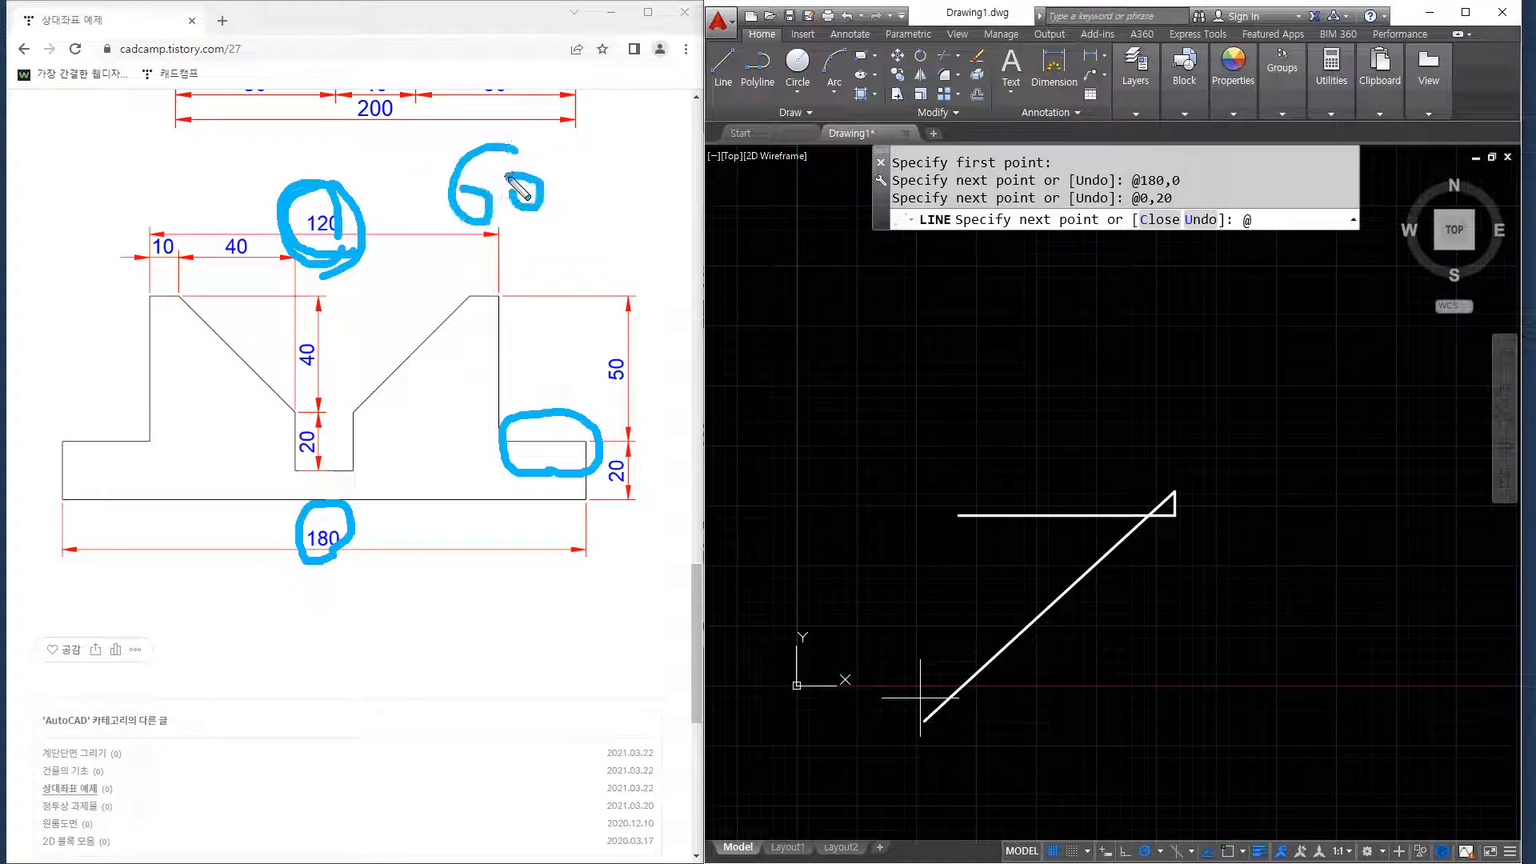
mouse_move(526, 367)
mouse_down()
mouse_move(549, 367)
mouse_move(558, 390)
mouse_up()
drag(562, 343, 582, 350)
mouse_move(68, 383)
mouse_down()
mouse_move(106, 400)
mouse_move(138, 363)
mouse_up()
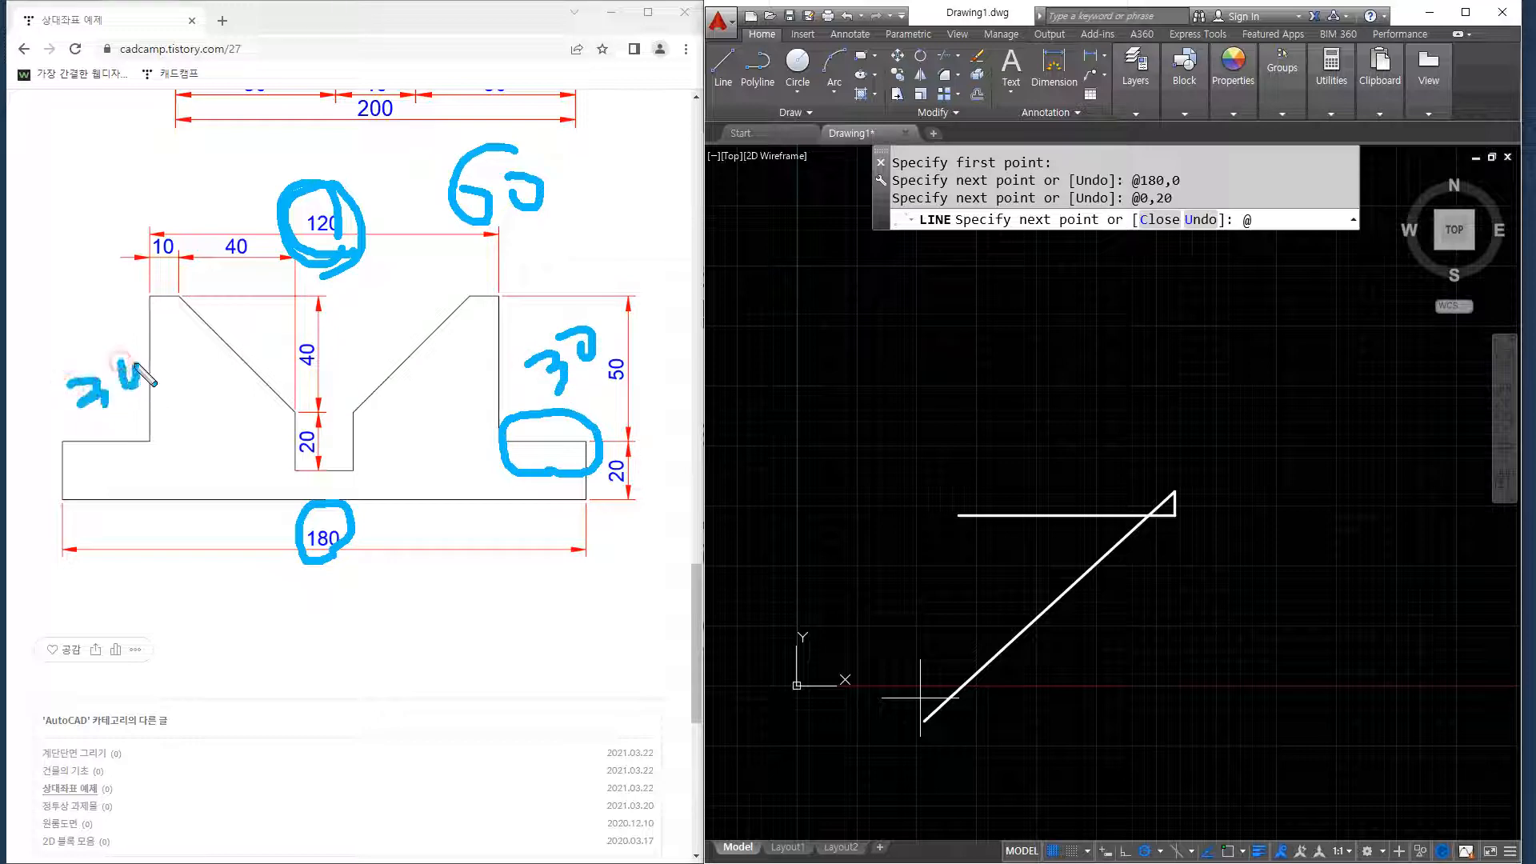
key(Escape)
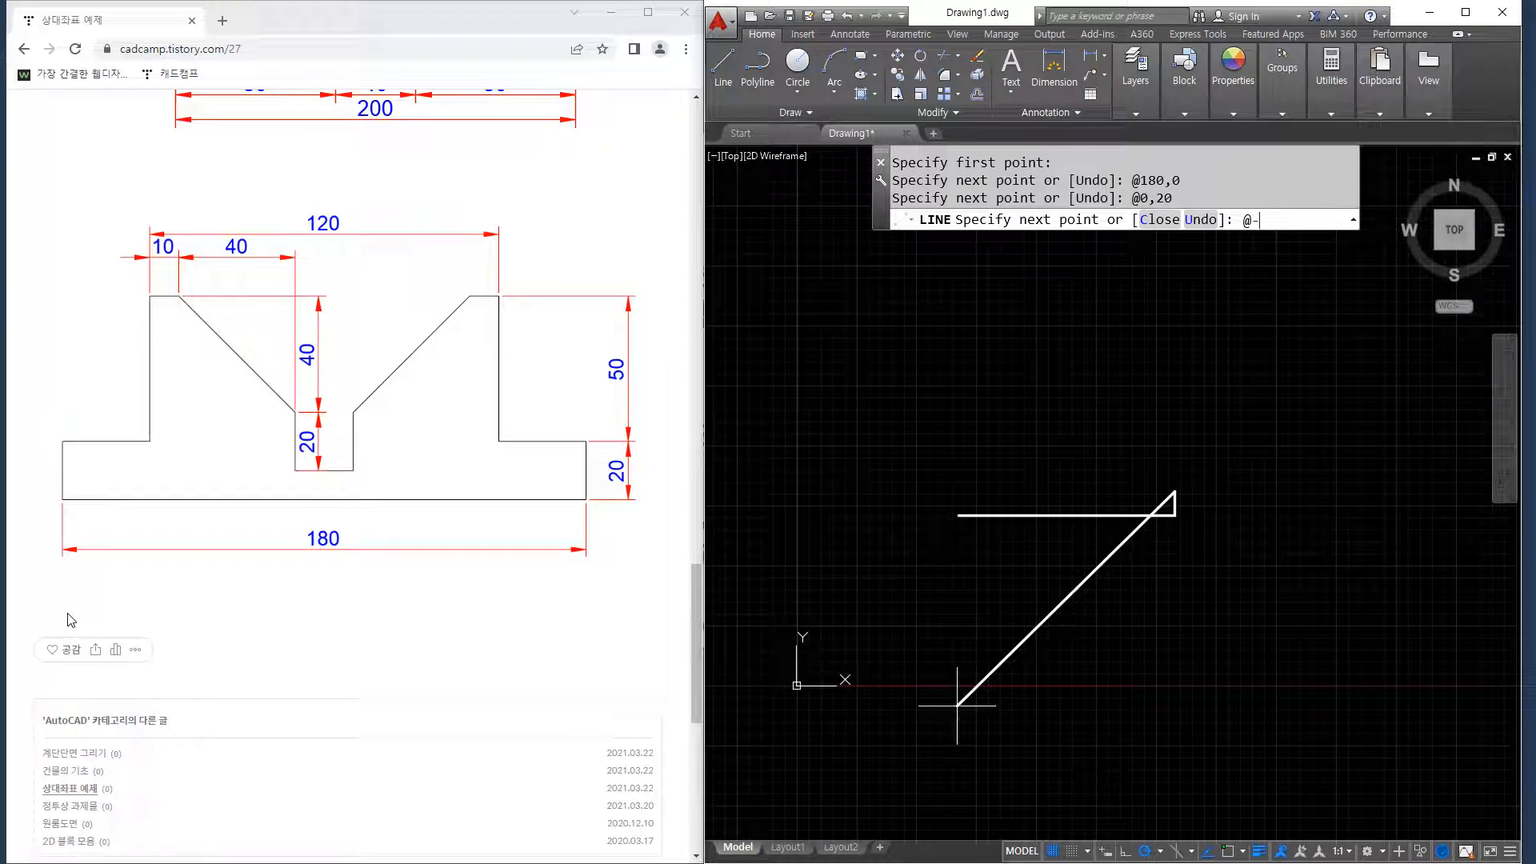
Continue the profile with the right ledge @-30,0, the vertical side @0,50 and the top edge @-10,0.
text(-30,0)
key(Return)
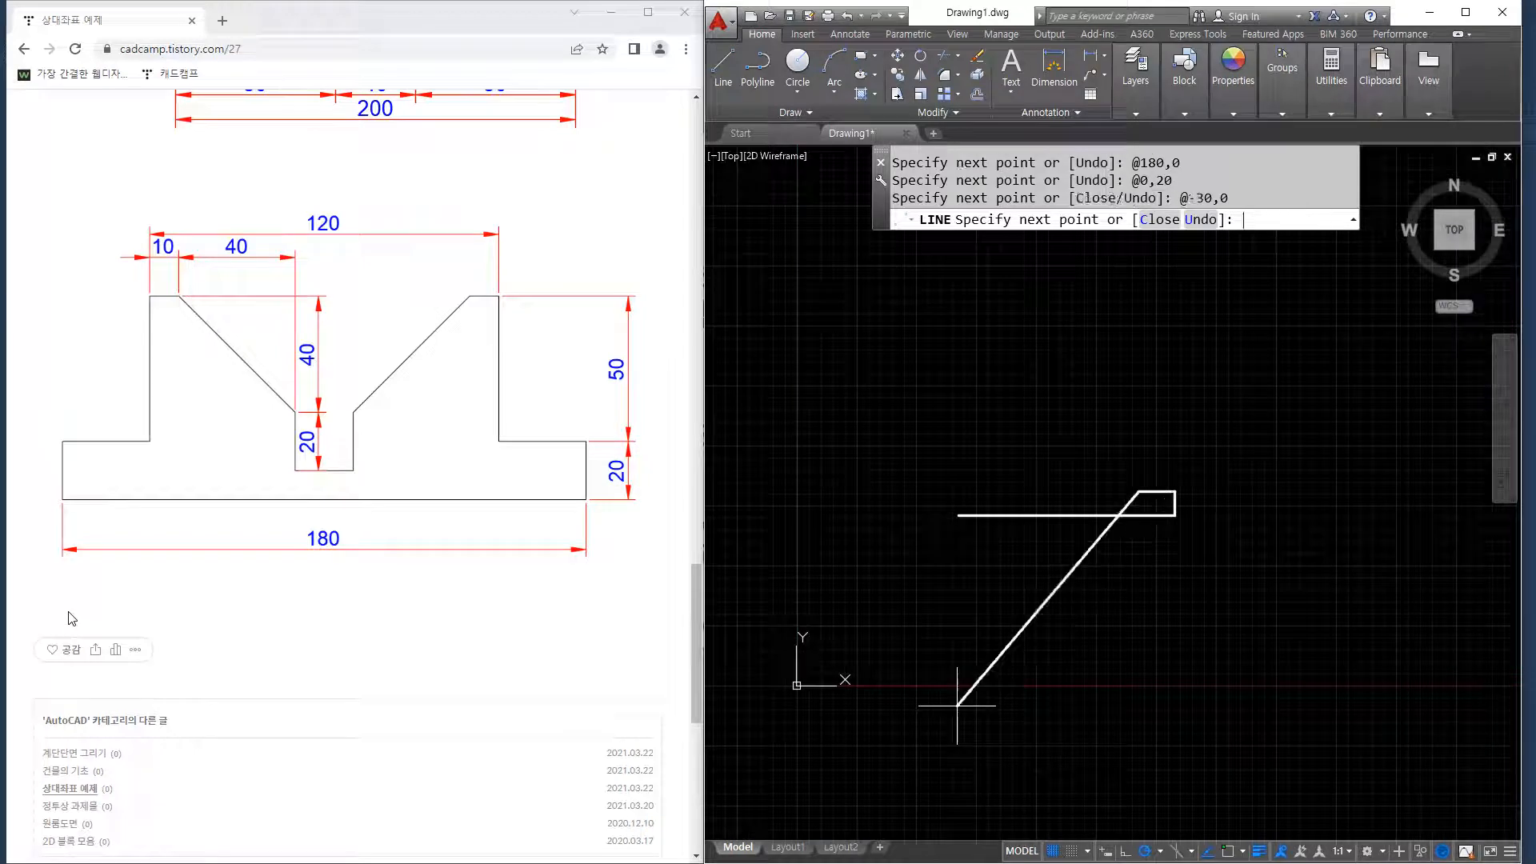
text(@0,50)
key(Return)
text(@-10,0)
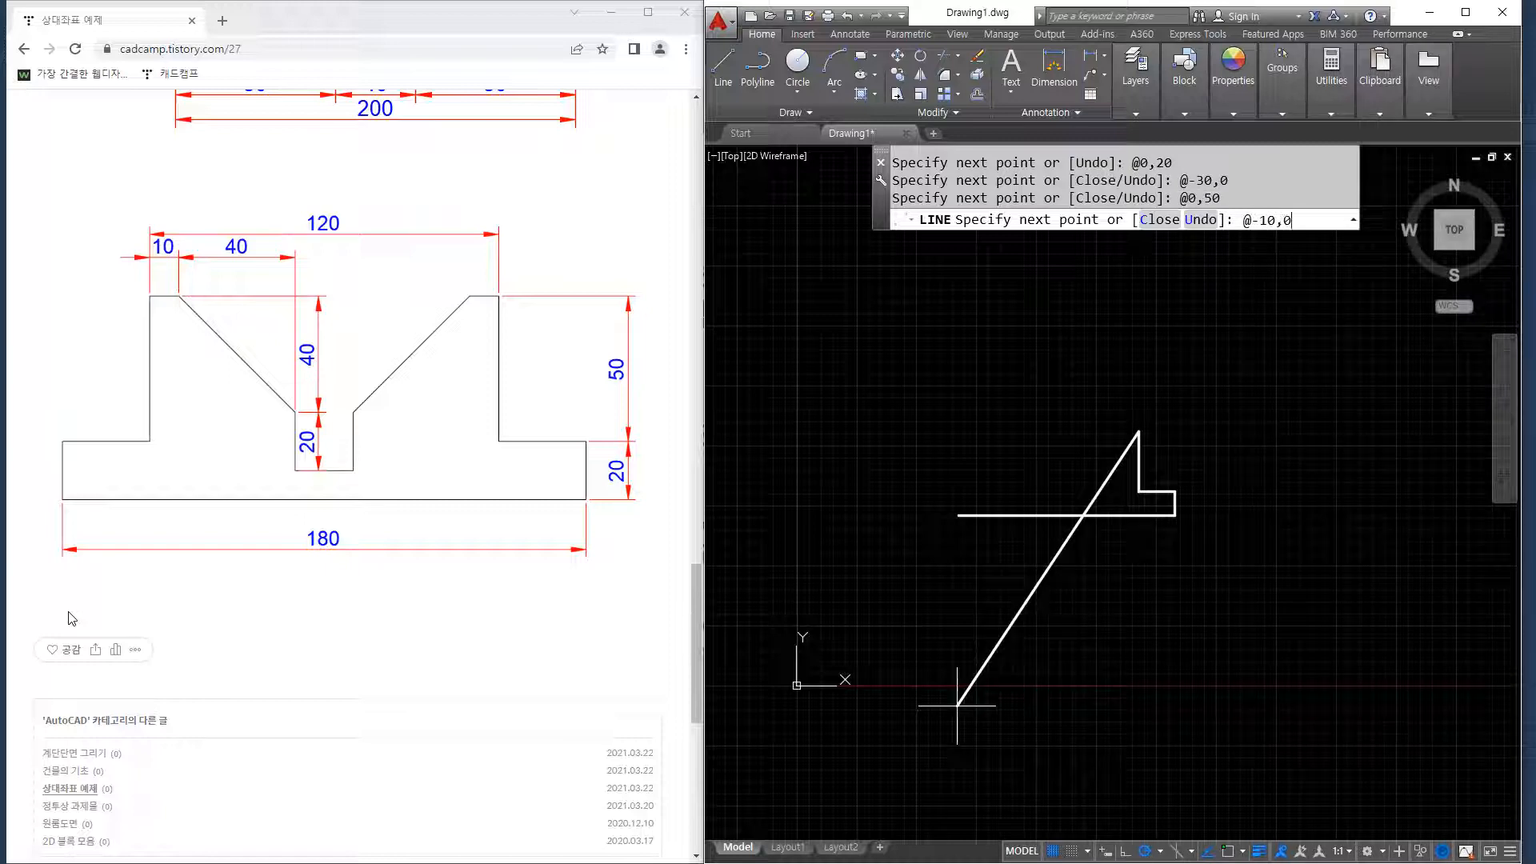
key(Return)
Draw the right slope of the V-notch down to the slot with @-40,-40.
text(@)
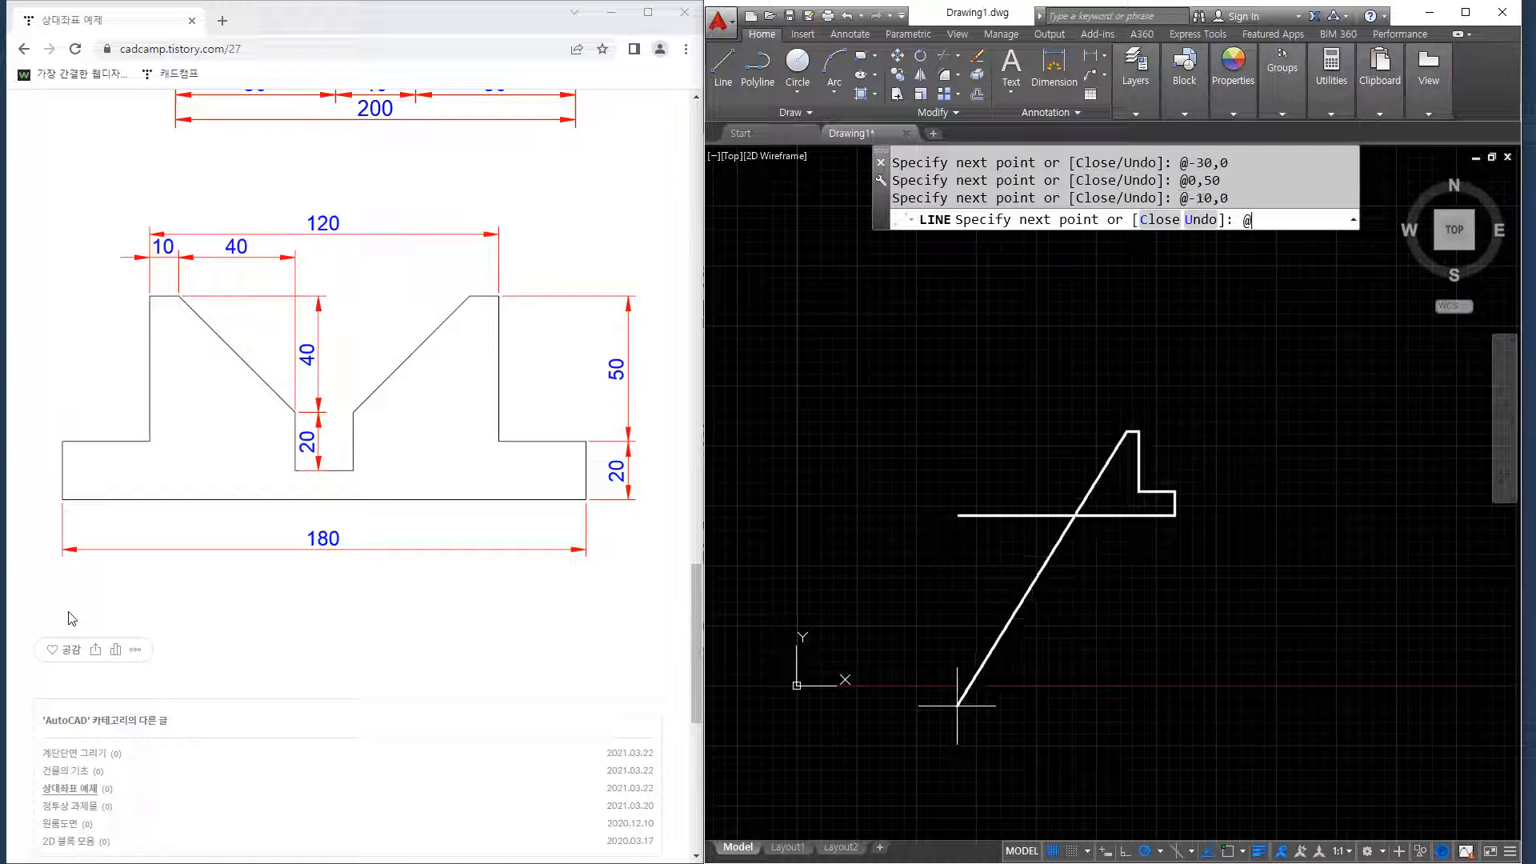
scroll(70, 618, up, 1)
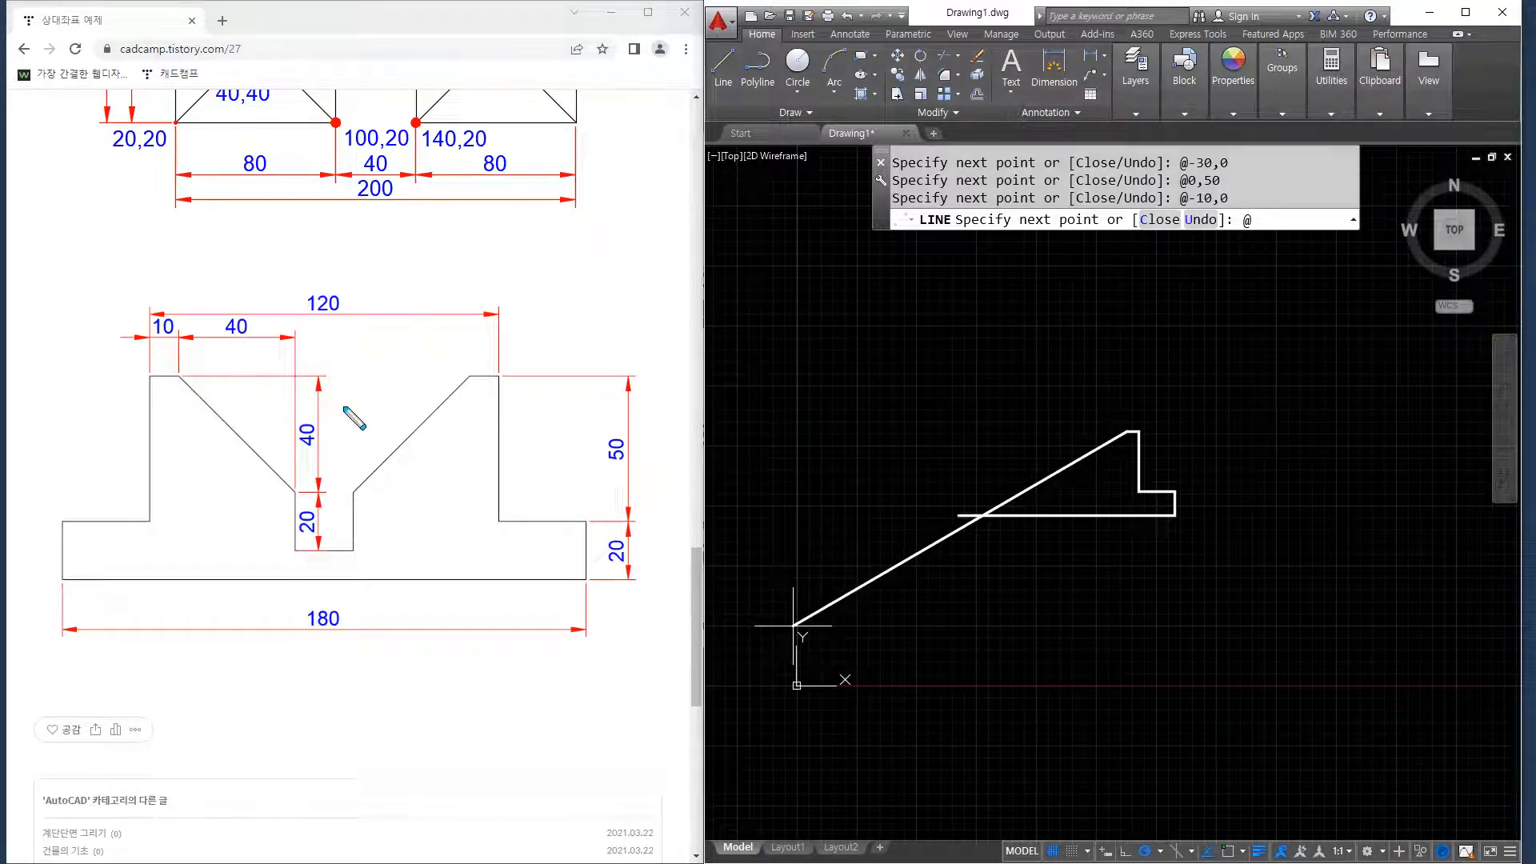
mouse_move(472, 376)
mouse_down()
mouse_move(353, 376)
mouse_move(370, 400)
mouse_move(346, 474)
mouse_up()
key(Escape)
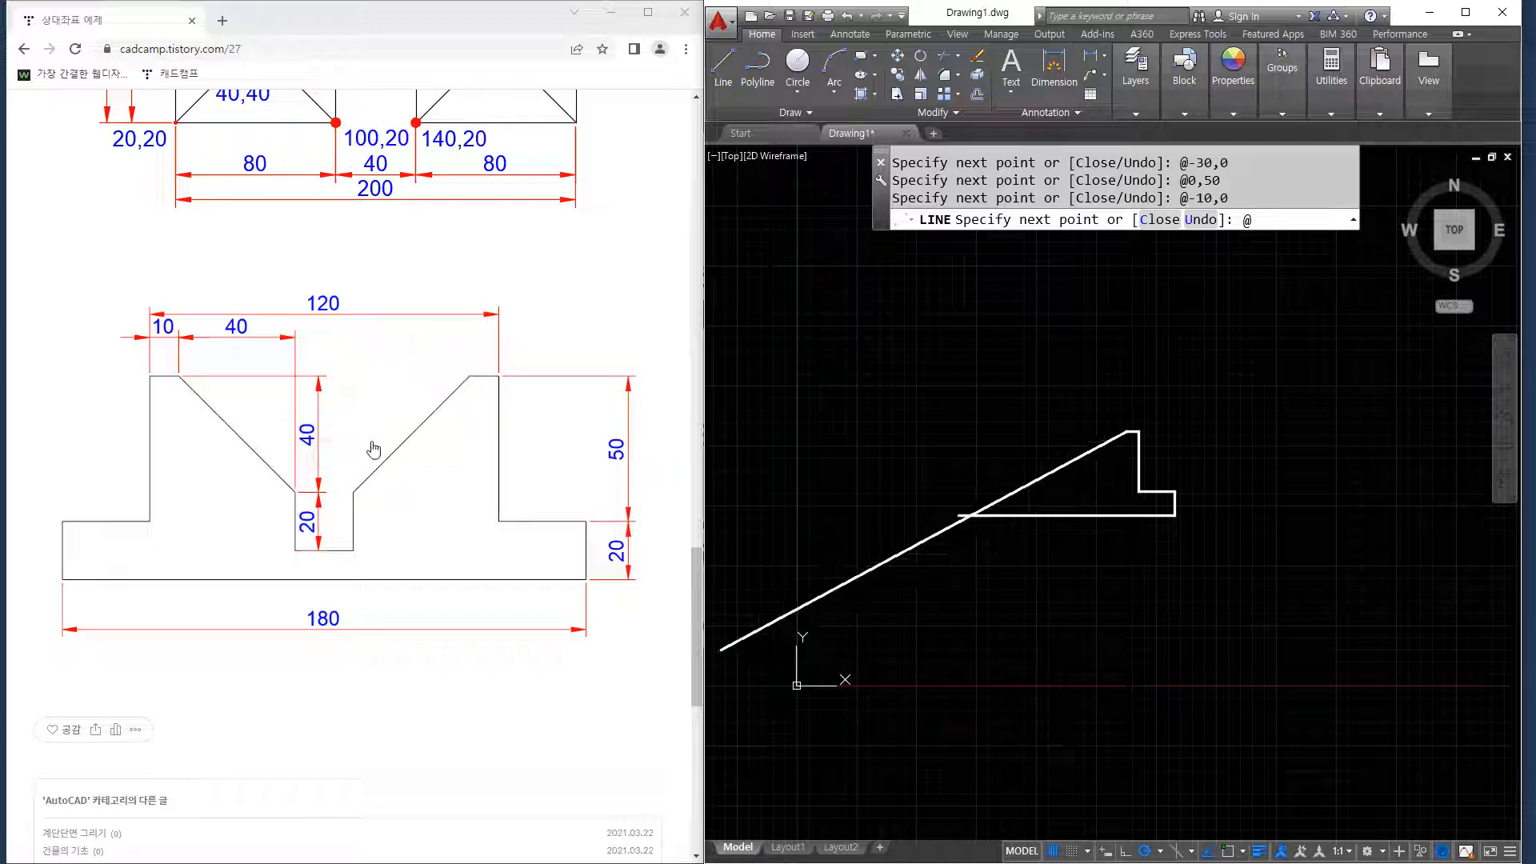
text(-40)
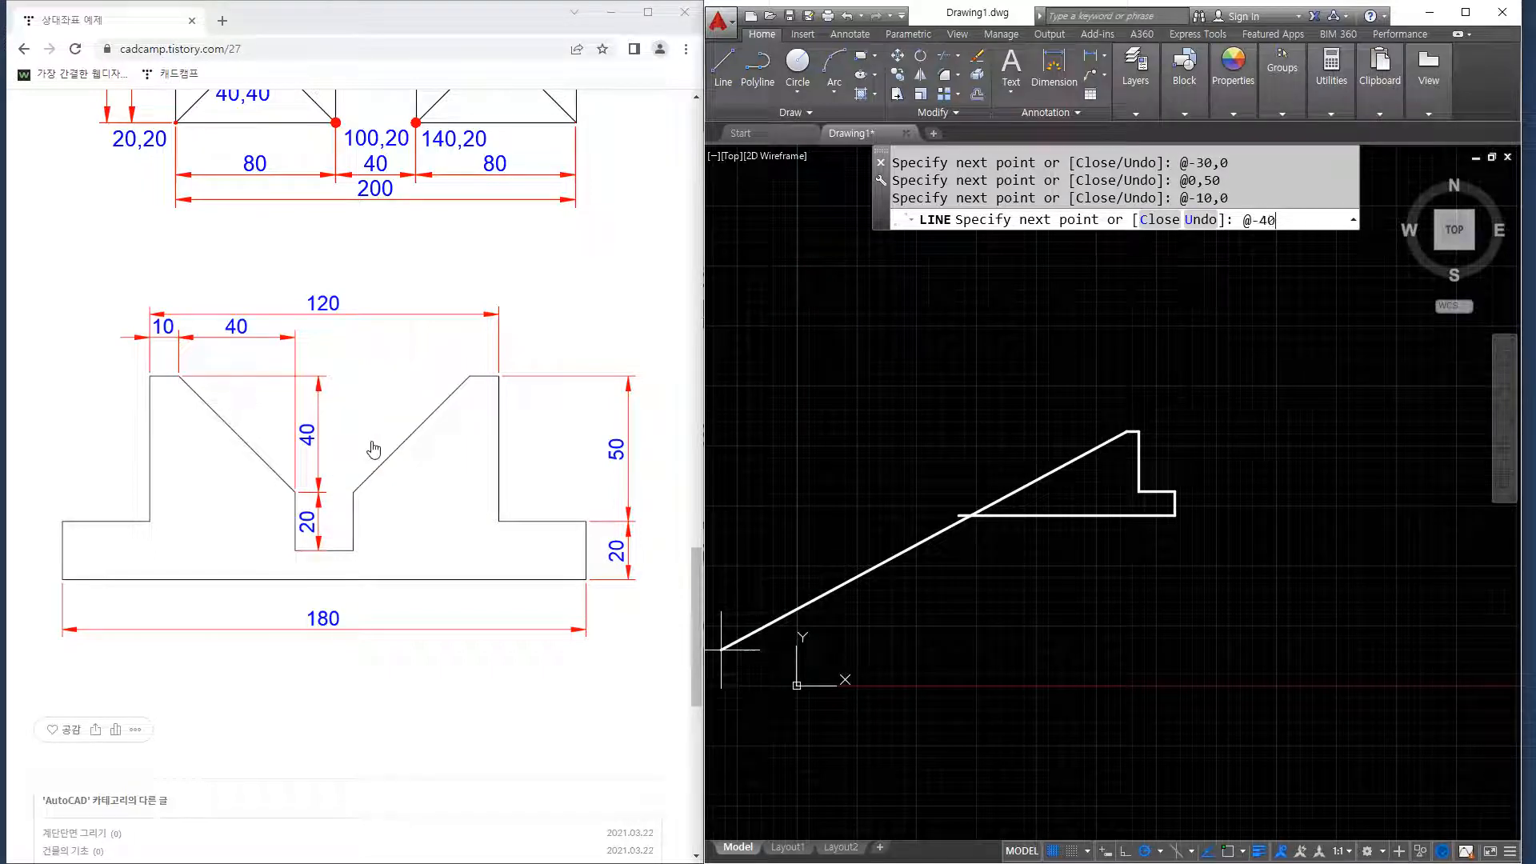
text(,-40)
key(Return)
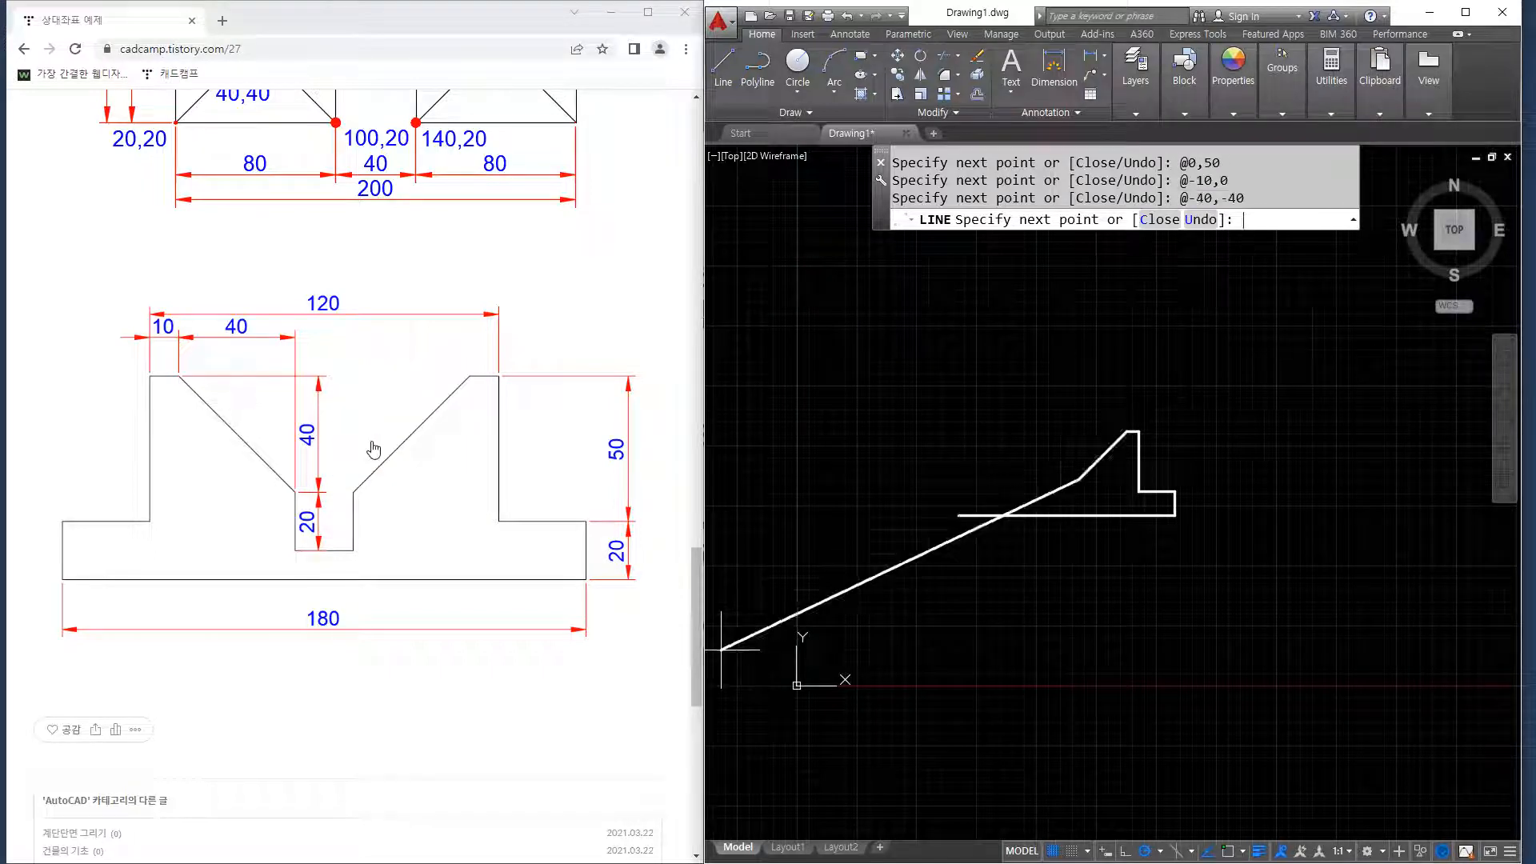
Draw the central slot below the V-notch with relative segments @0,-20, @-20,0 and @0,20.
text(@)
scroll(1032, 492, up, 3)
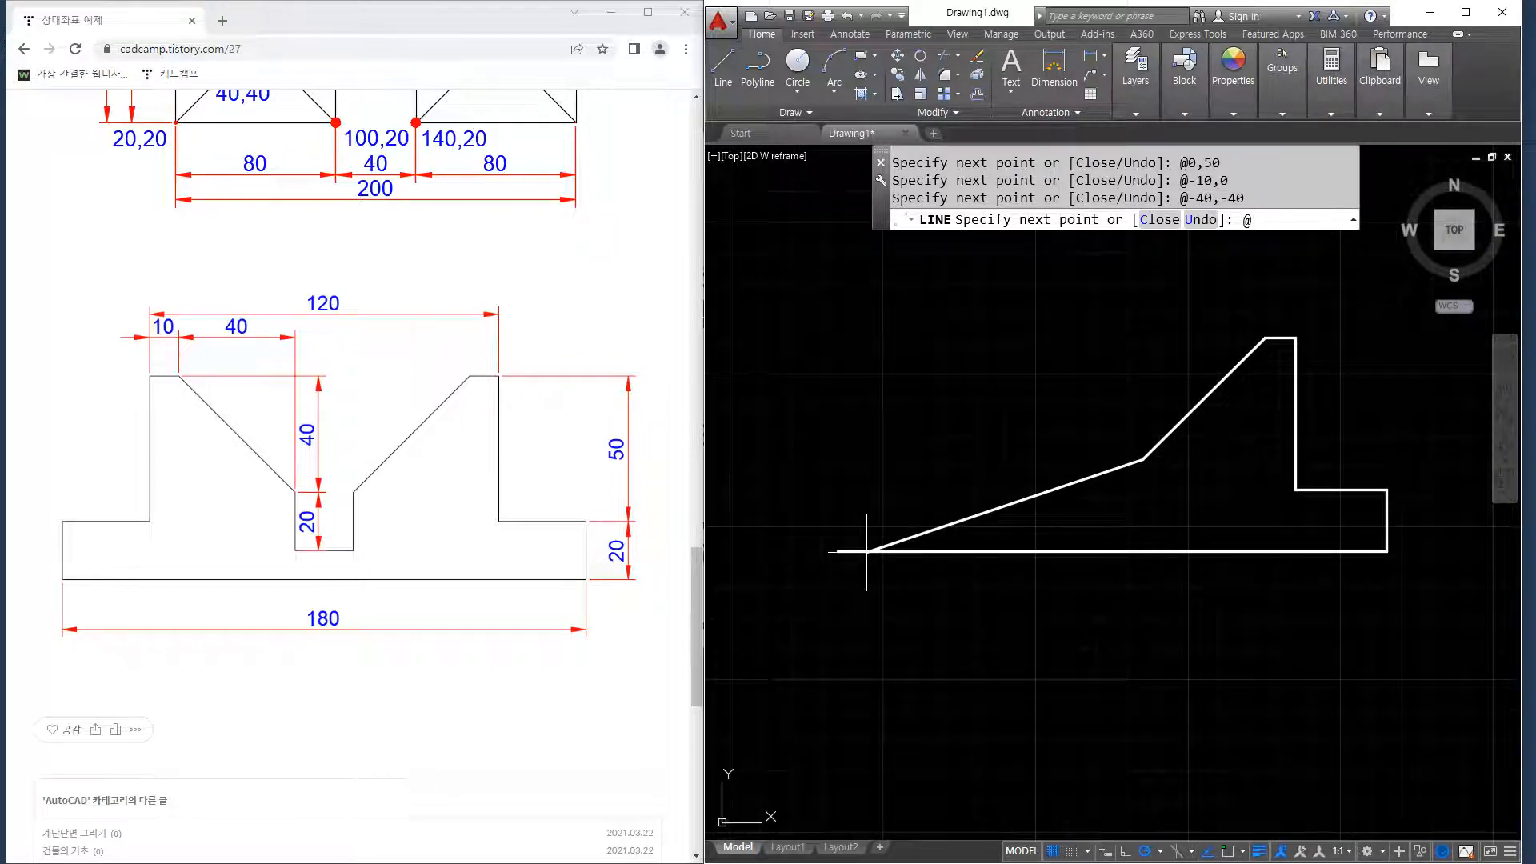
text(0,-20)
key(Return)
text(@)
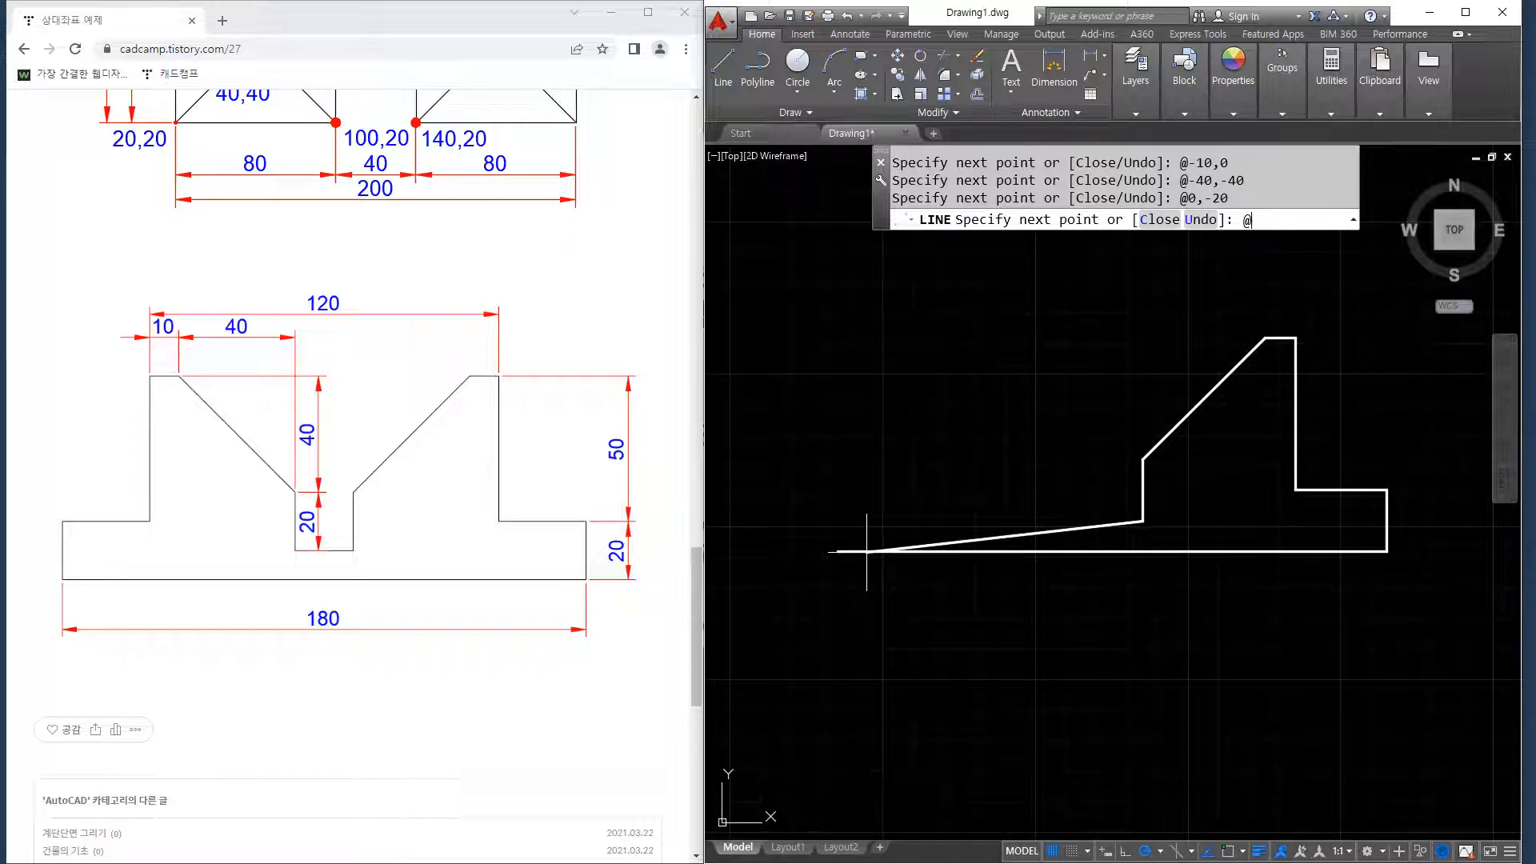
text(-20,0)
key(Return)
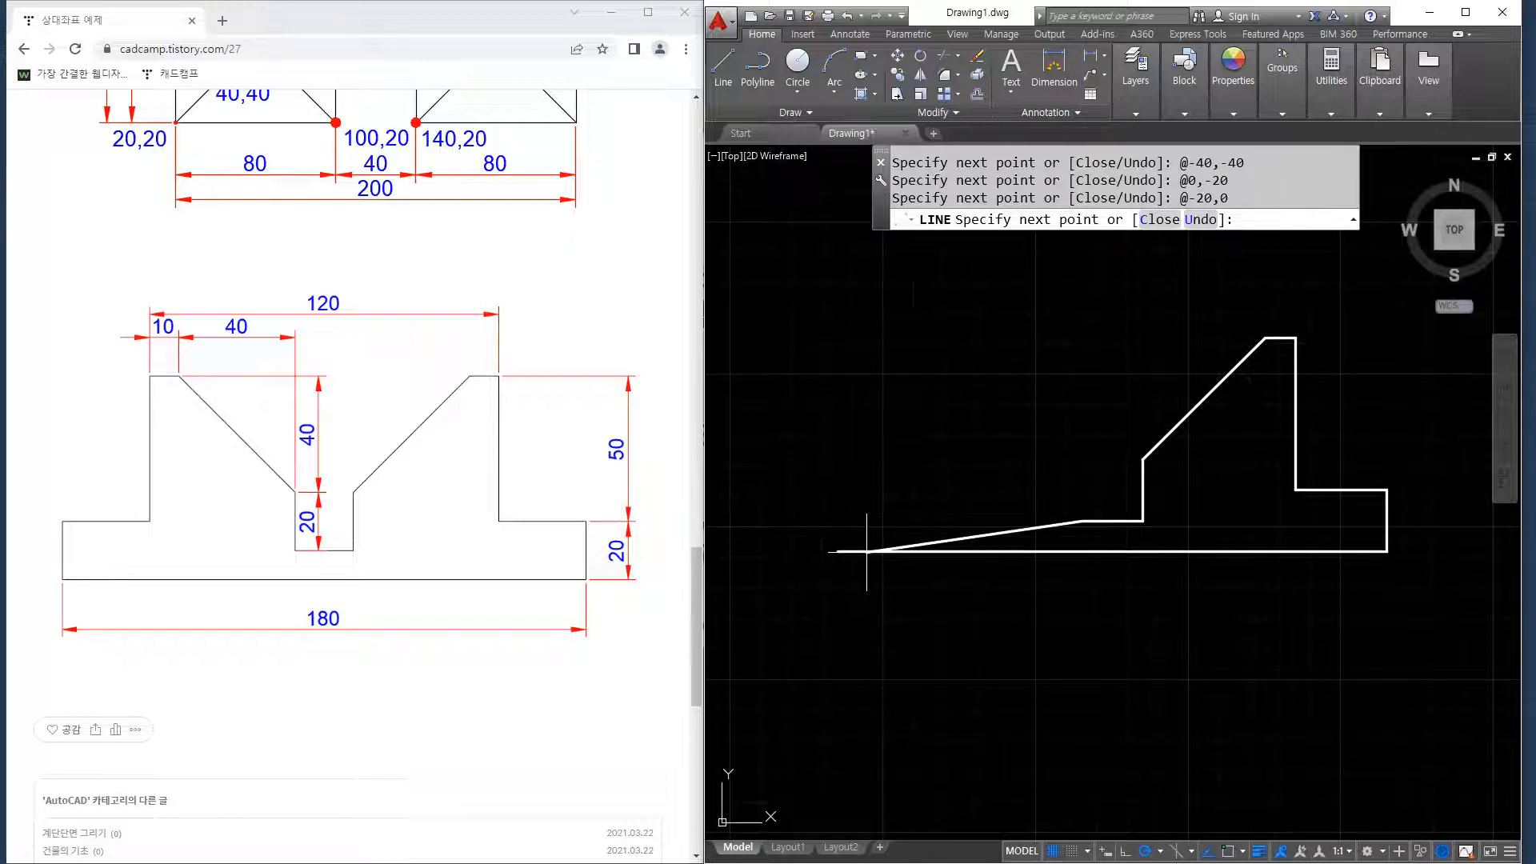
text(@0,20)
key(Return)
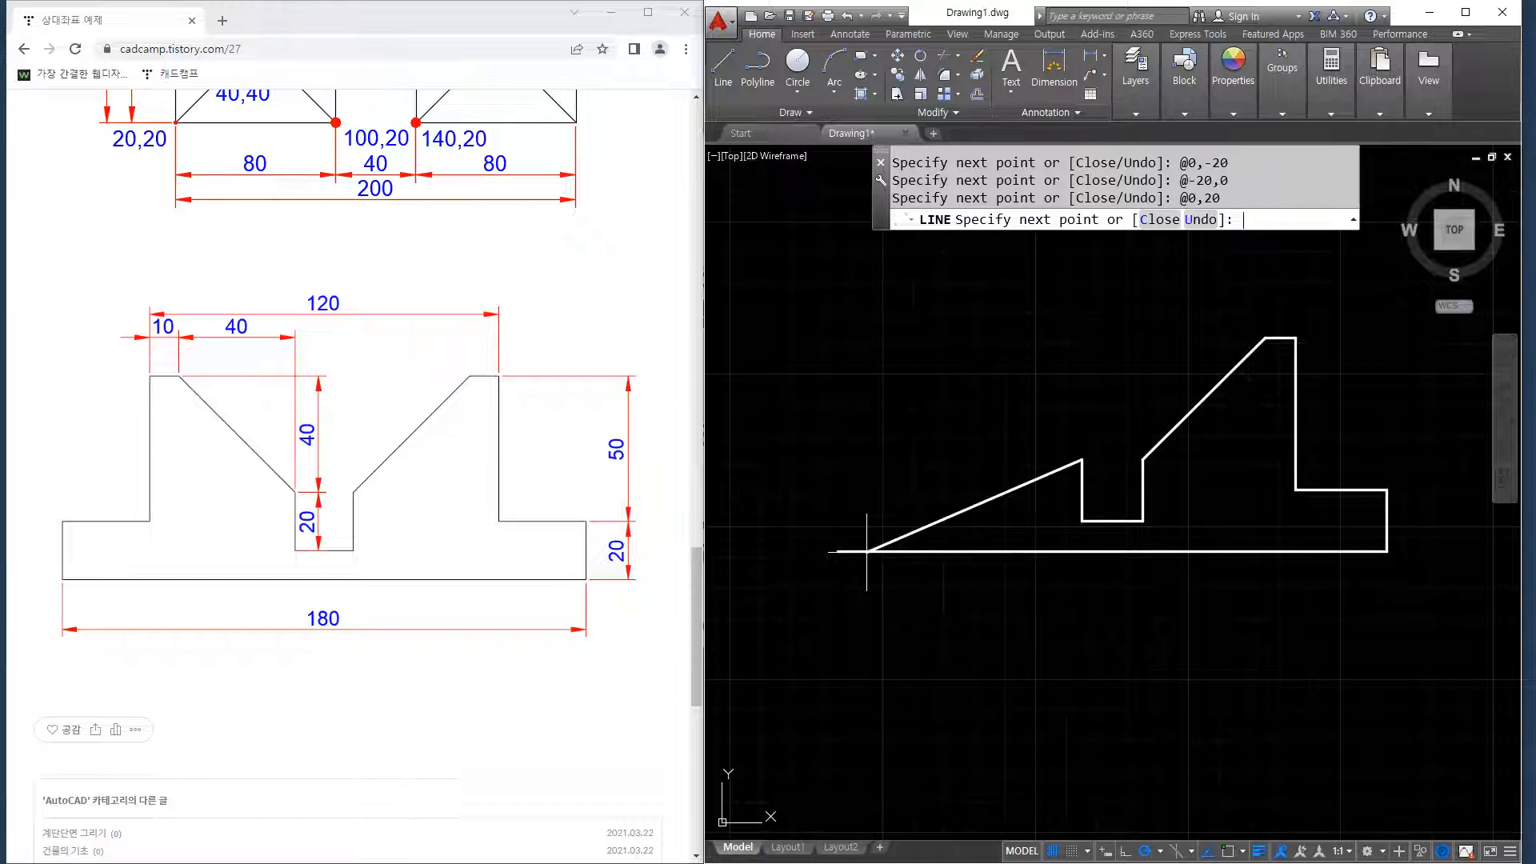
Draw the left slope of the V-notch up from the slot with @-40,40.
text(@)
drag(1071, 466, 937, 467)
mouse_move(929, 456)
mouse_down()
mouse_move(948, 449)
mouse_move(938, 484)
mouse_up()
drag(915, 460, 896, 330)
drag(866, 341, 927, 338)
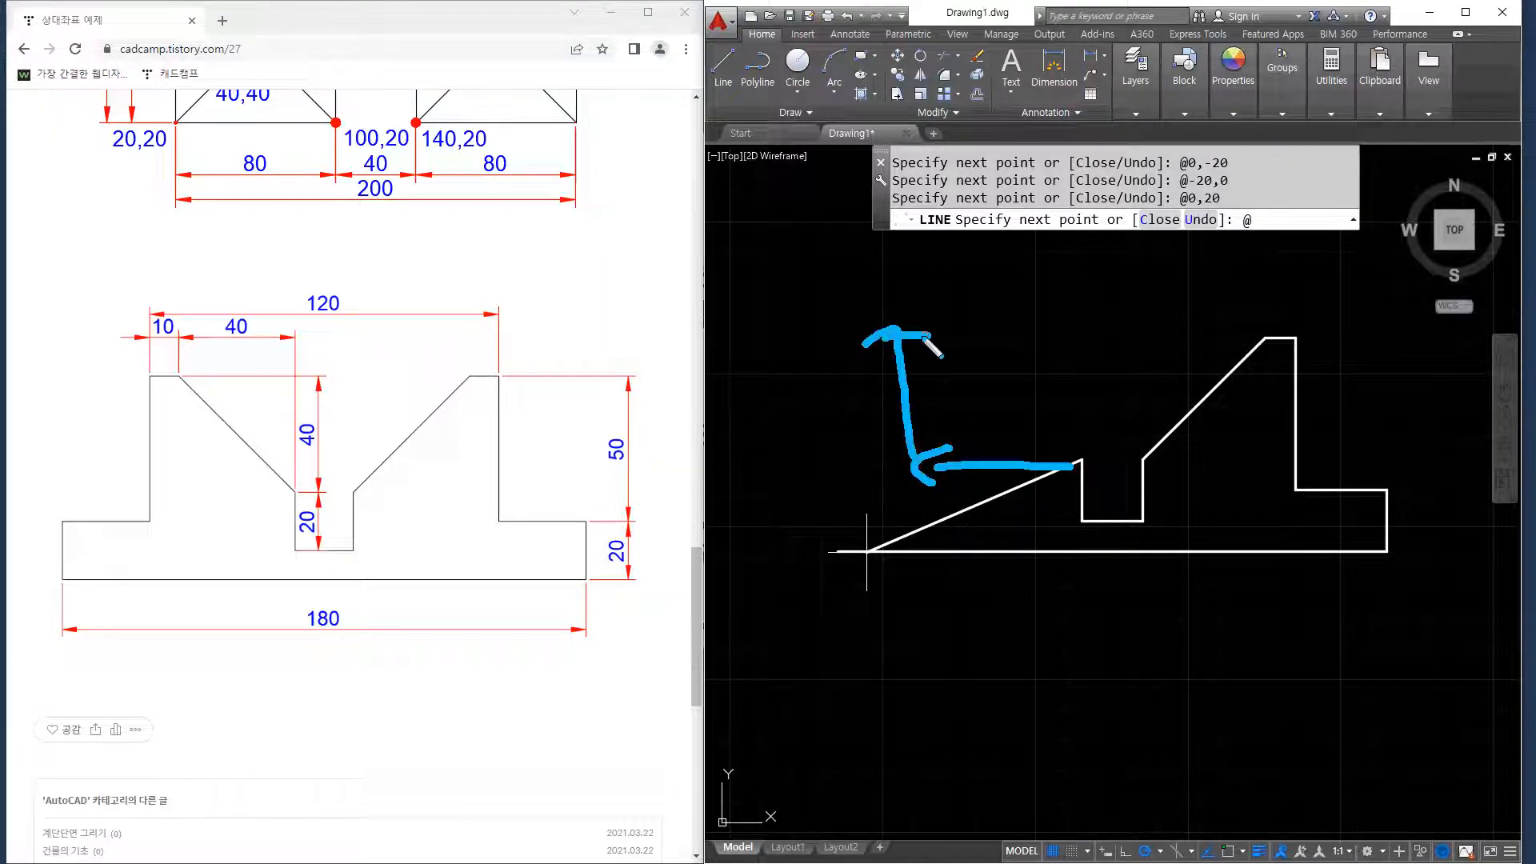
key(Escape)
text(-40,40)
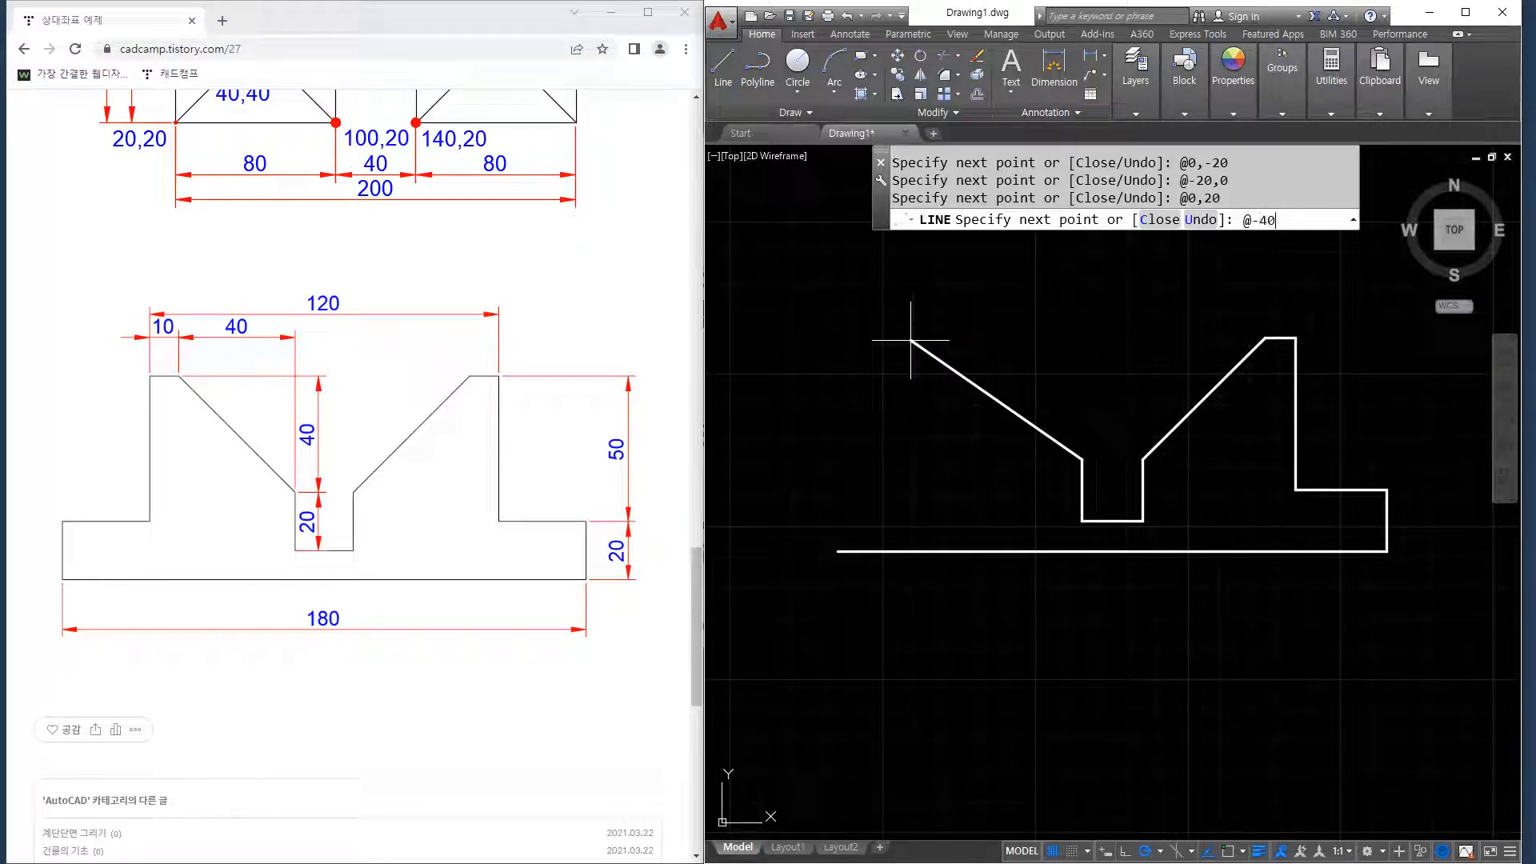
key(Return)
Finish the profile's left side with relative segments @-10,0, @0,-50 and @-30,0, and close the outline.
text(@)
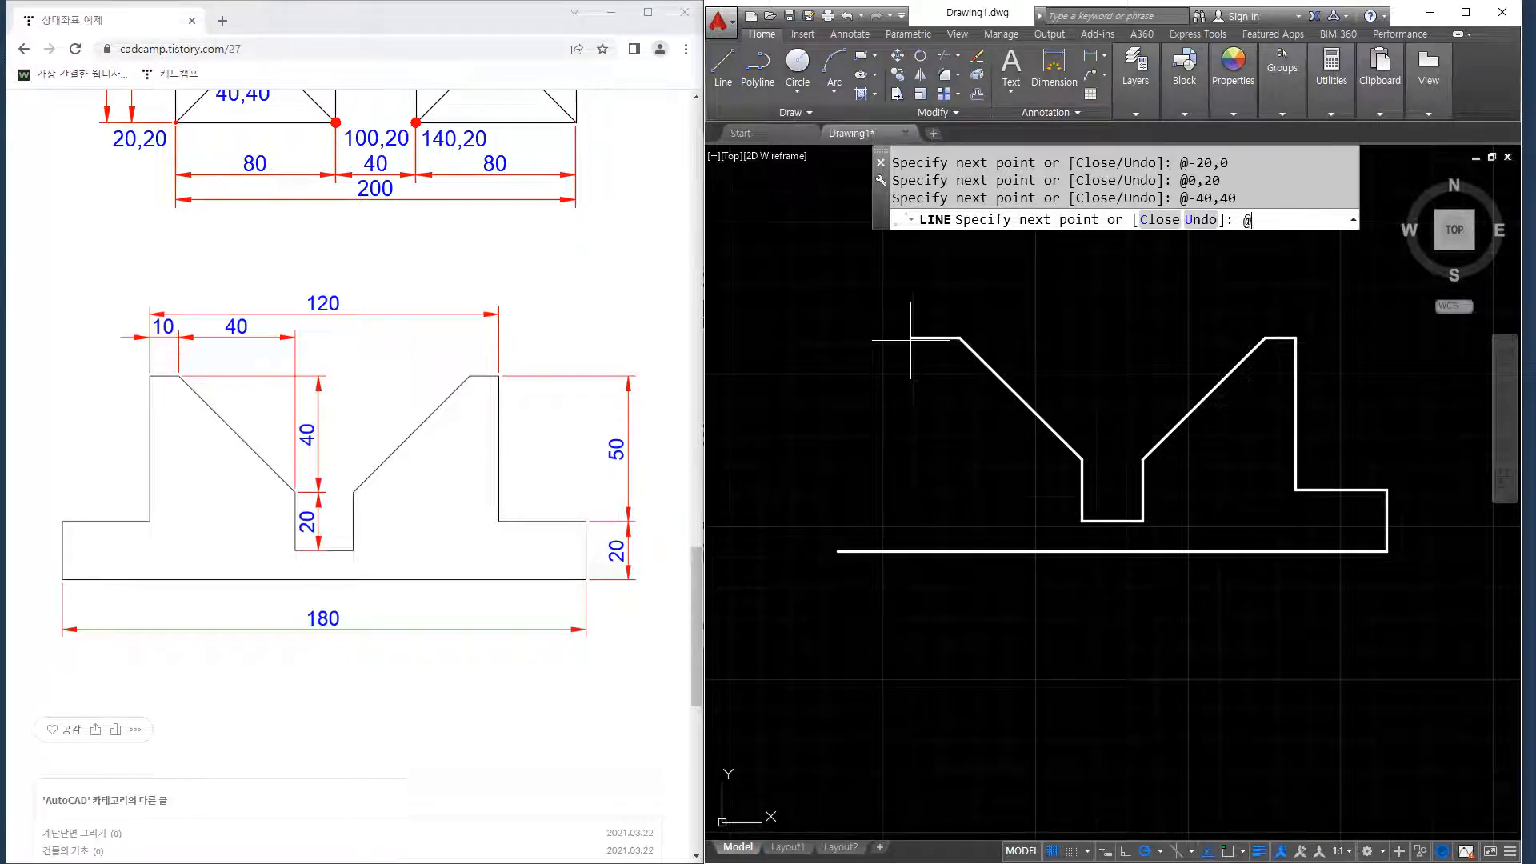
text(-10,0)
key(Return)
text(@0,-50)
key(Return)
text(@-30,0)
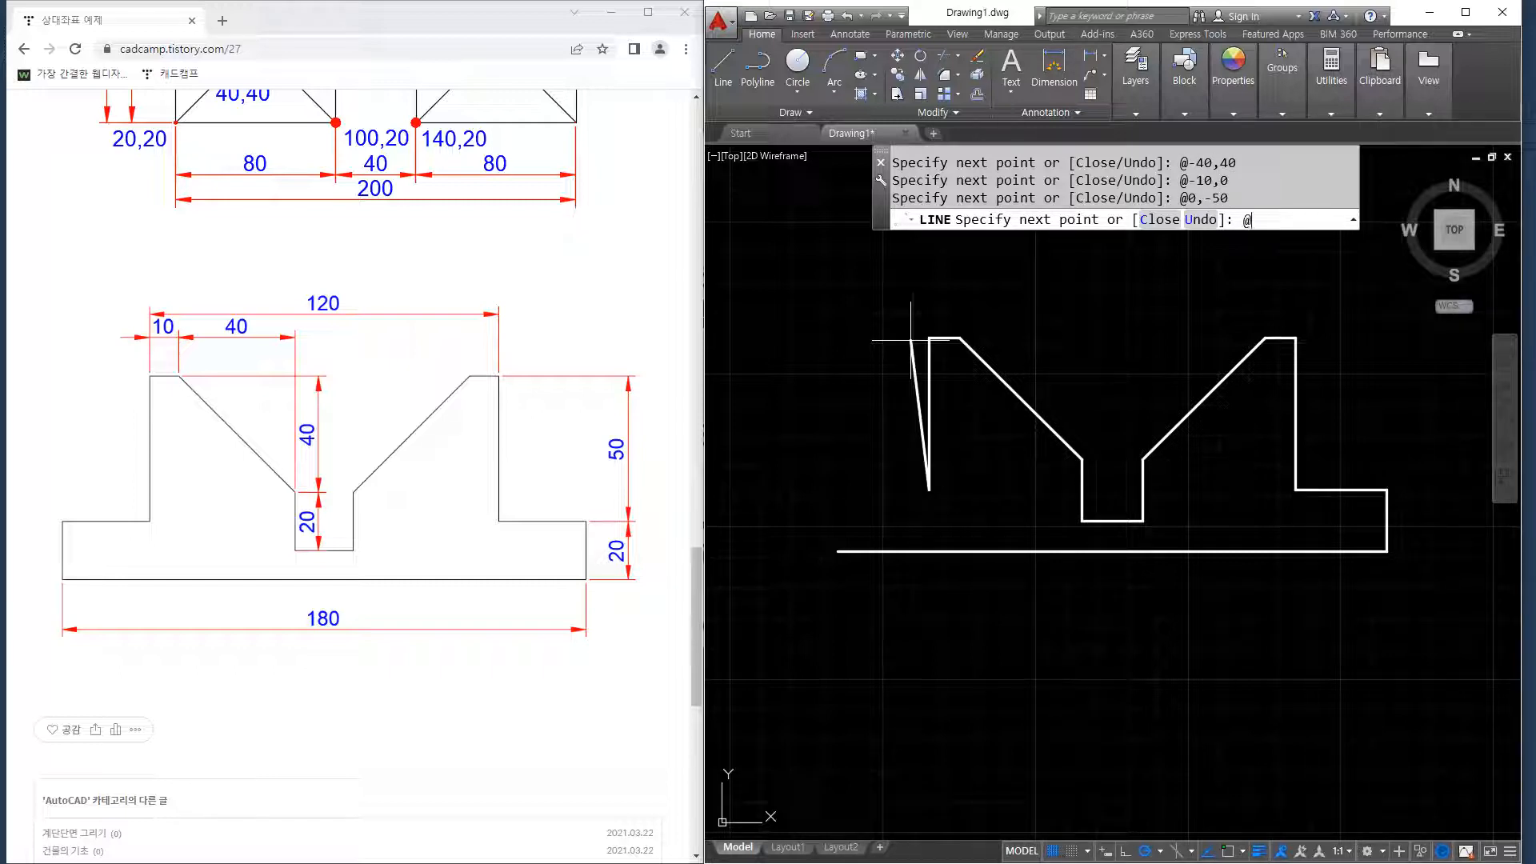
key(Return)
text(c)
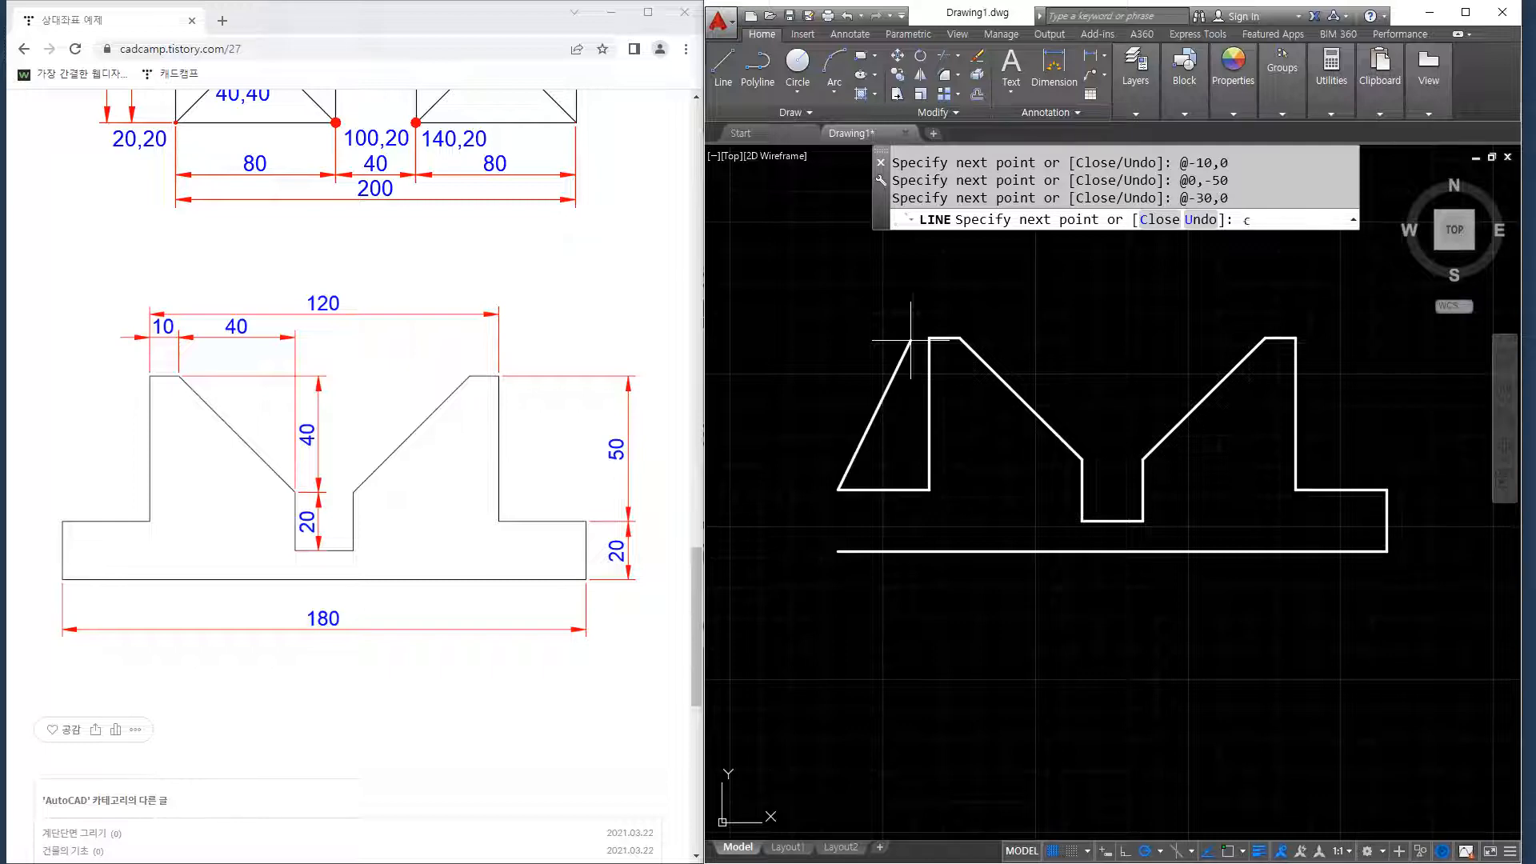
key(Return)
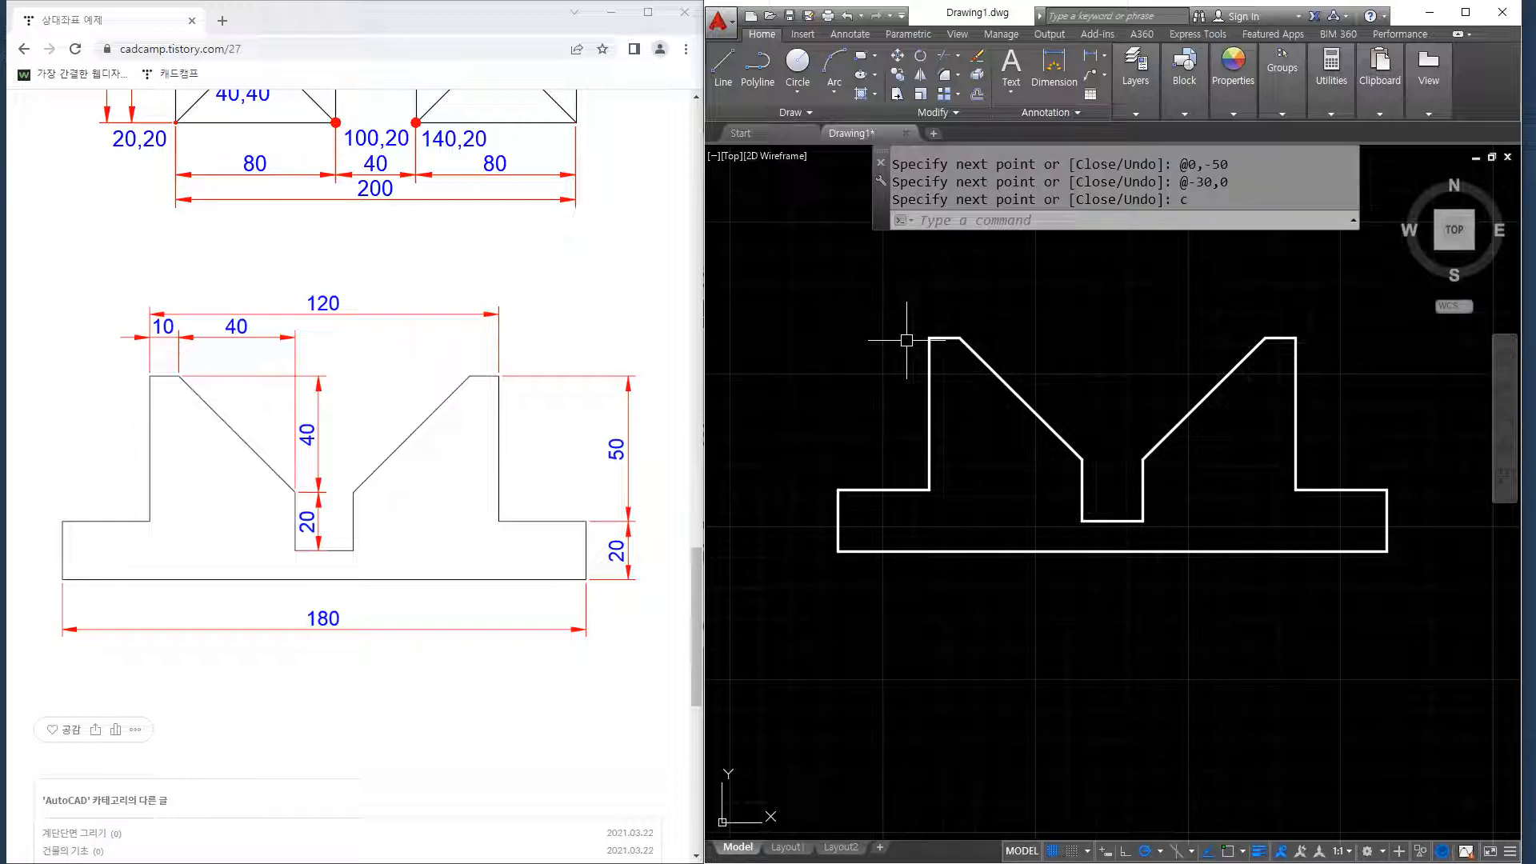
Switch to the Notepad notes and review the section on relative polar coordinate input.
key(alt+Tab)
scroll(729, 552, down, 1)
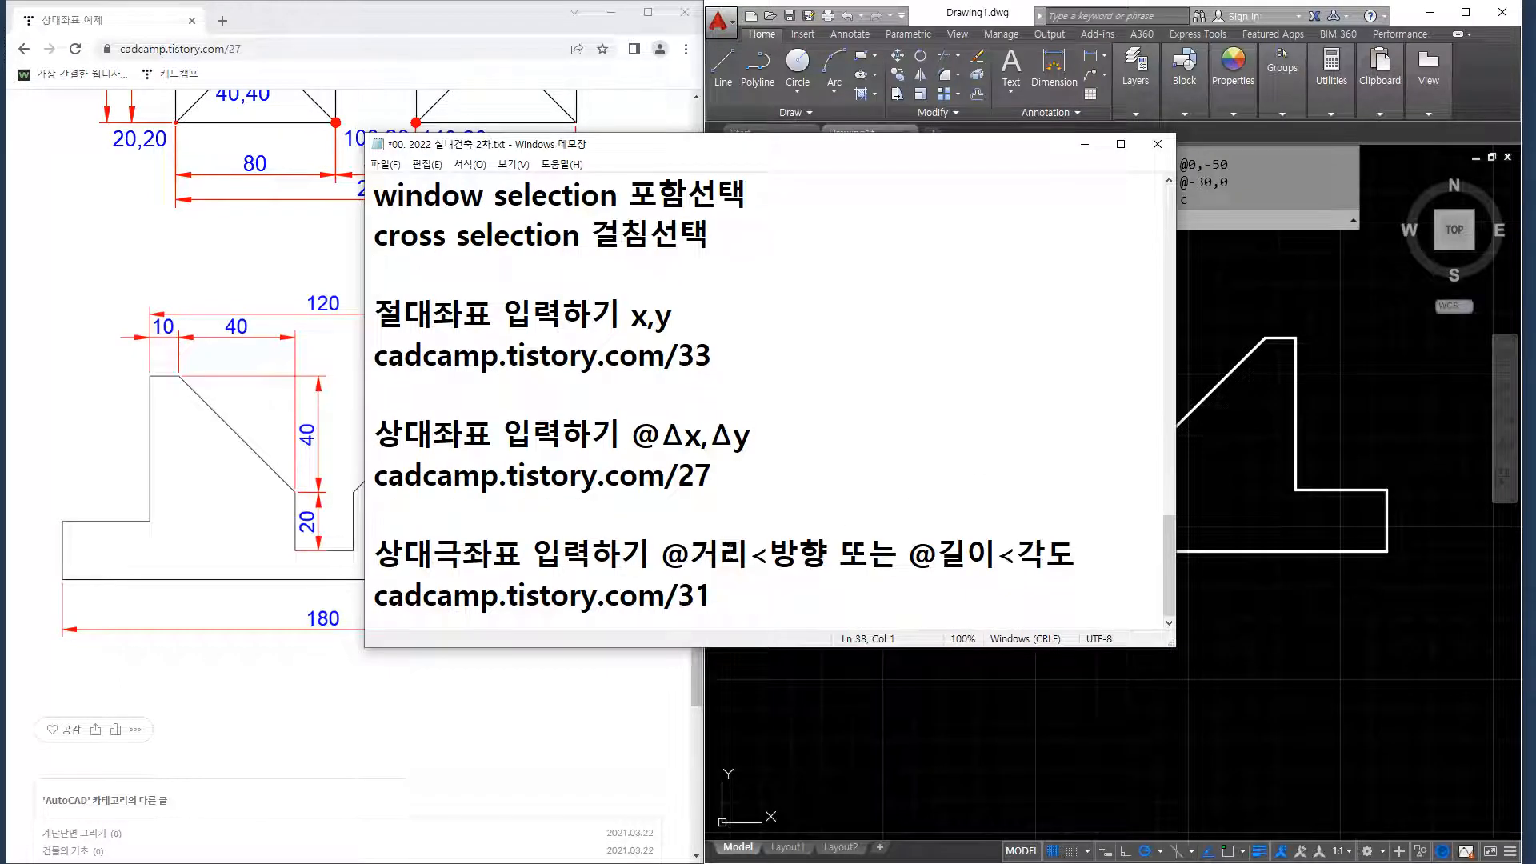
mouse_move(596, 602)
mouse_down()
mouse_move(476, 596)
mouse_move(696, 488)
mouse_move(575, 605)
mouse_up()
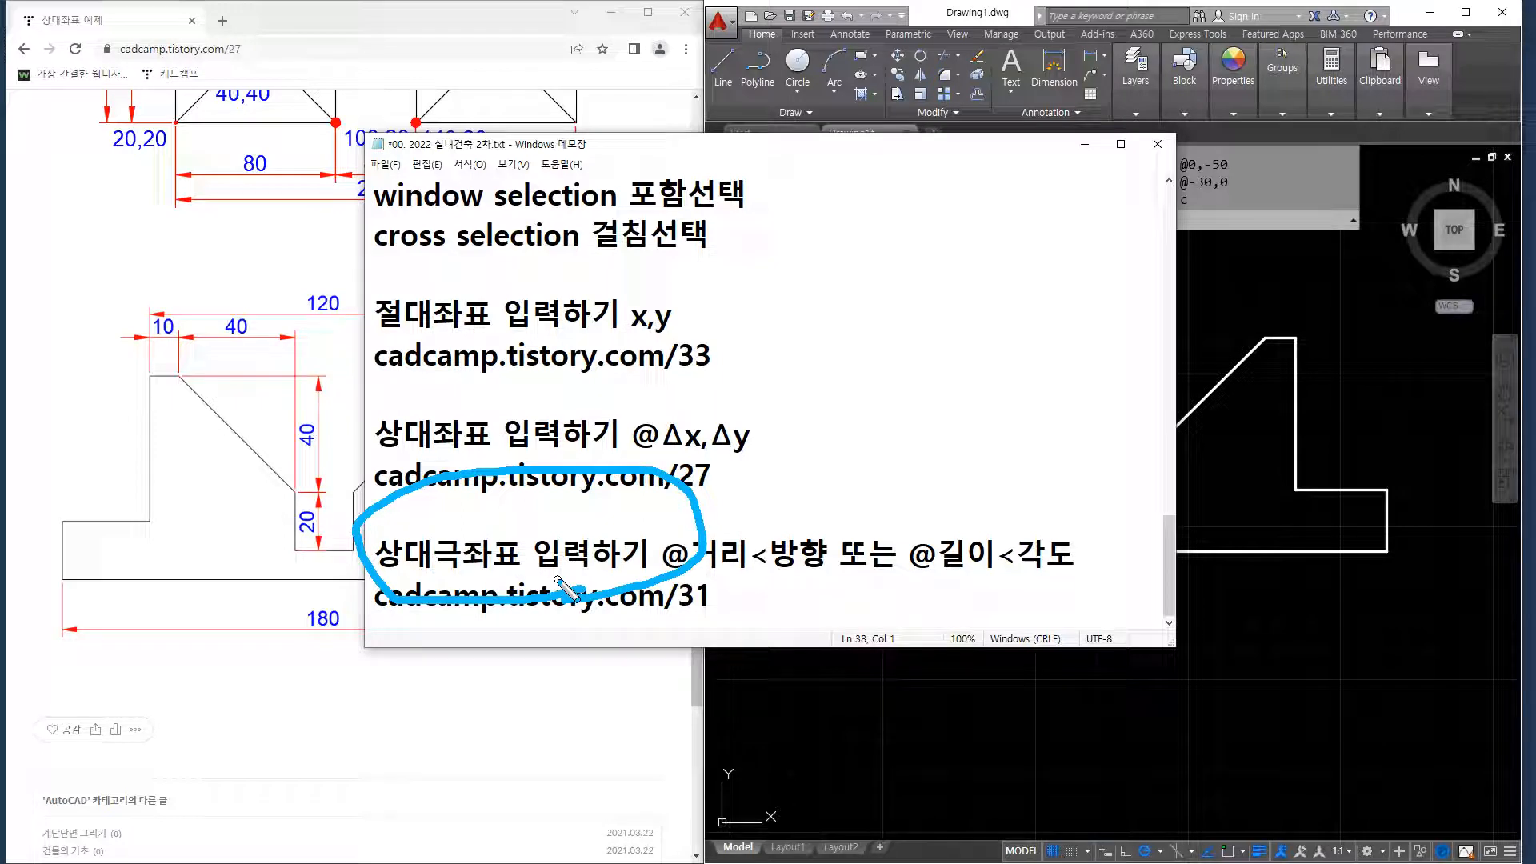
key(Delete)
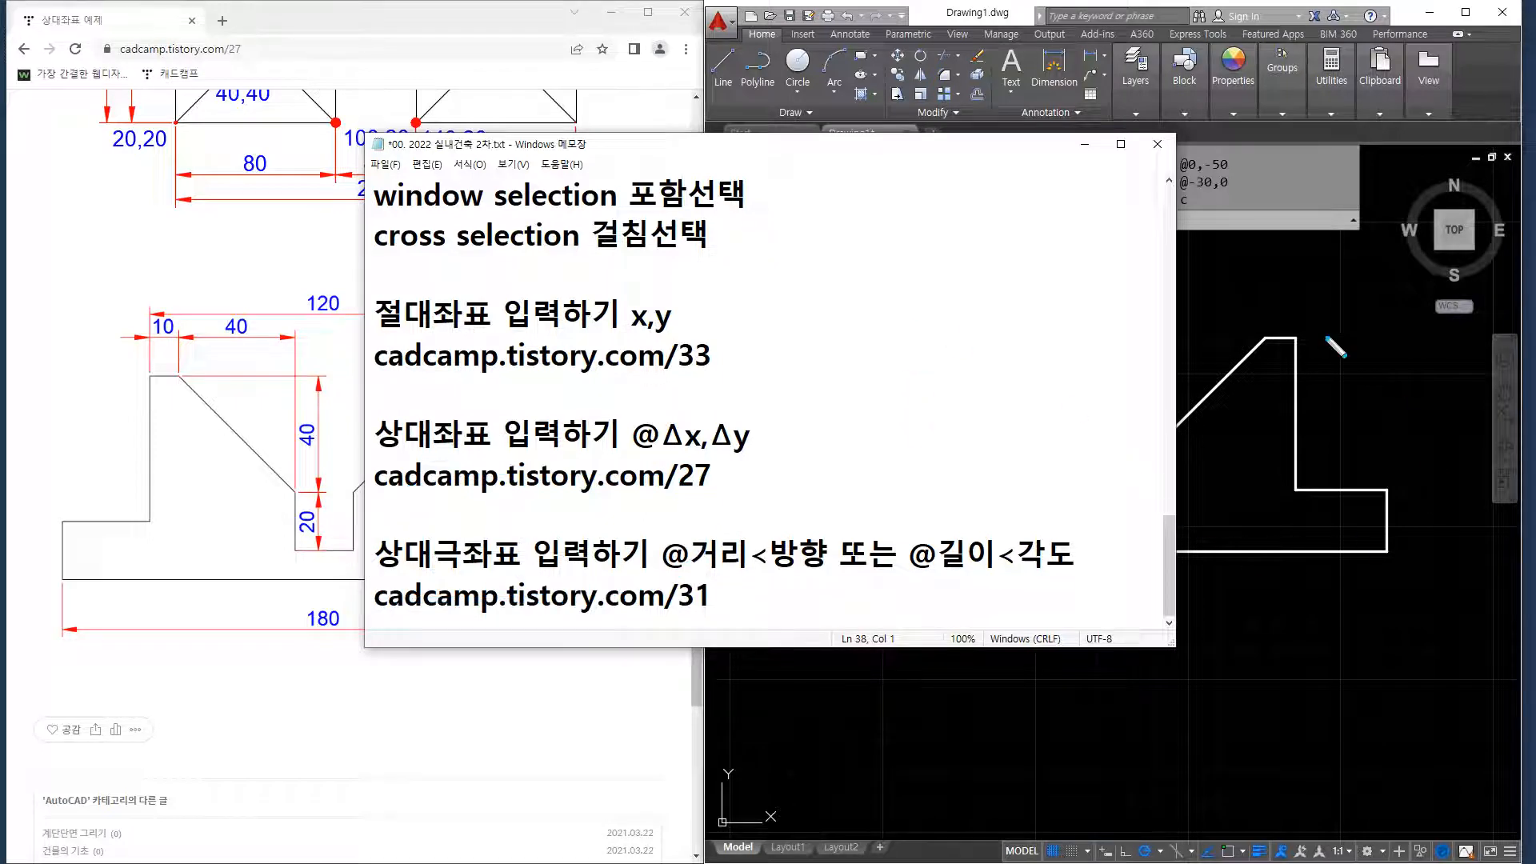
drag(671, 574, 824, 574)
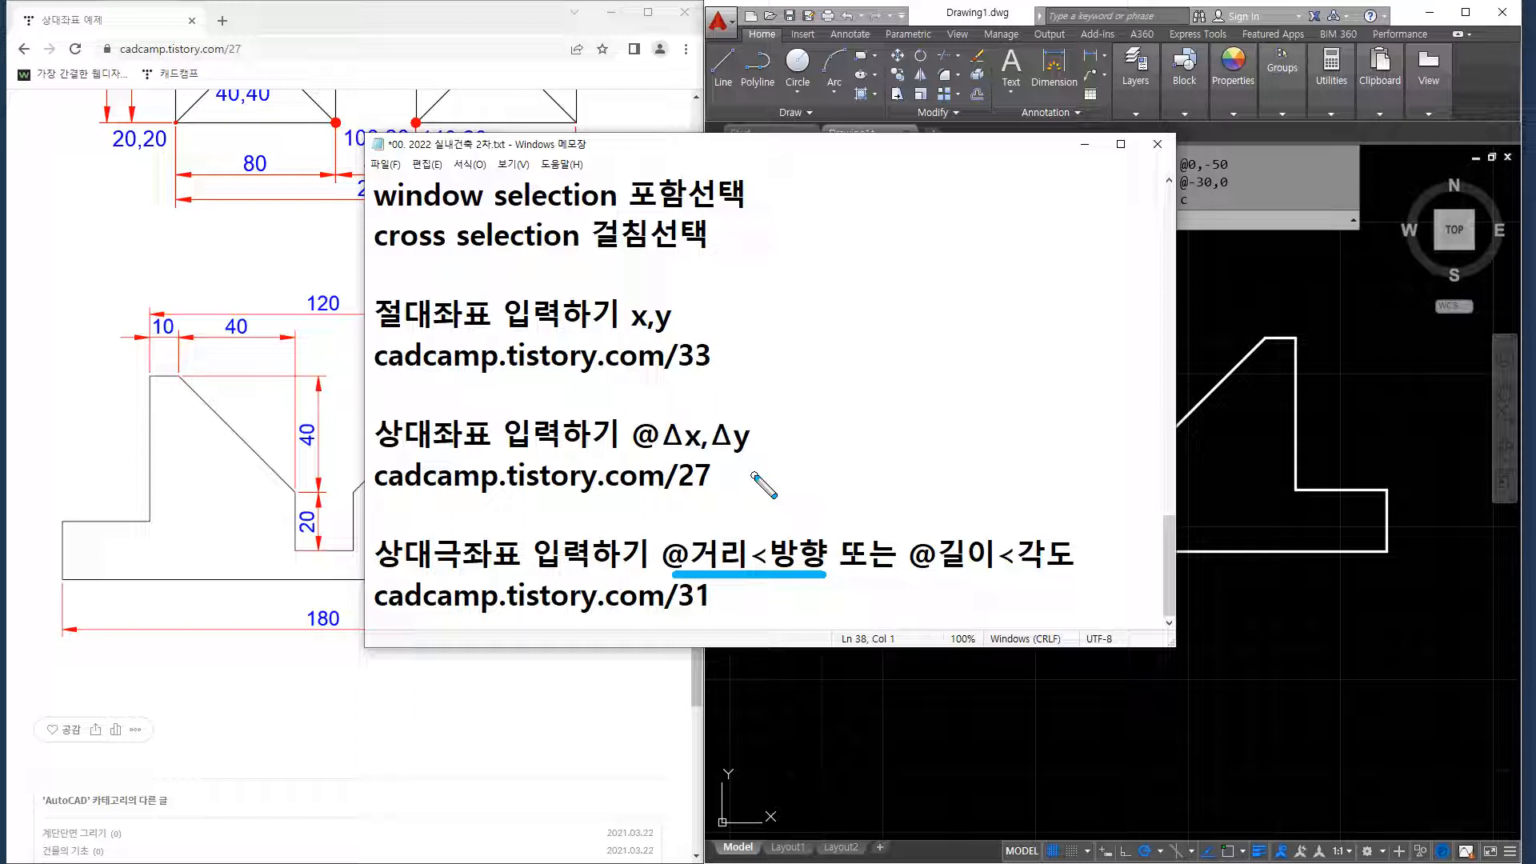
key(Escape)
click(1097, 552)
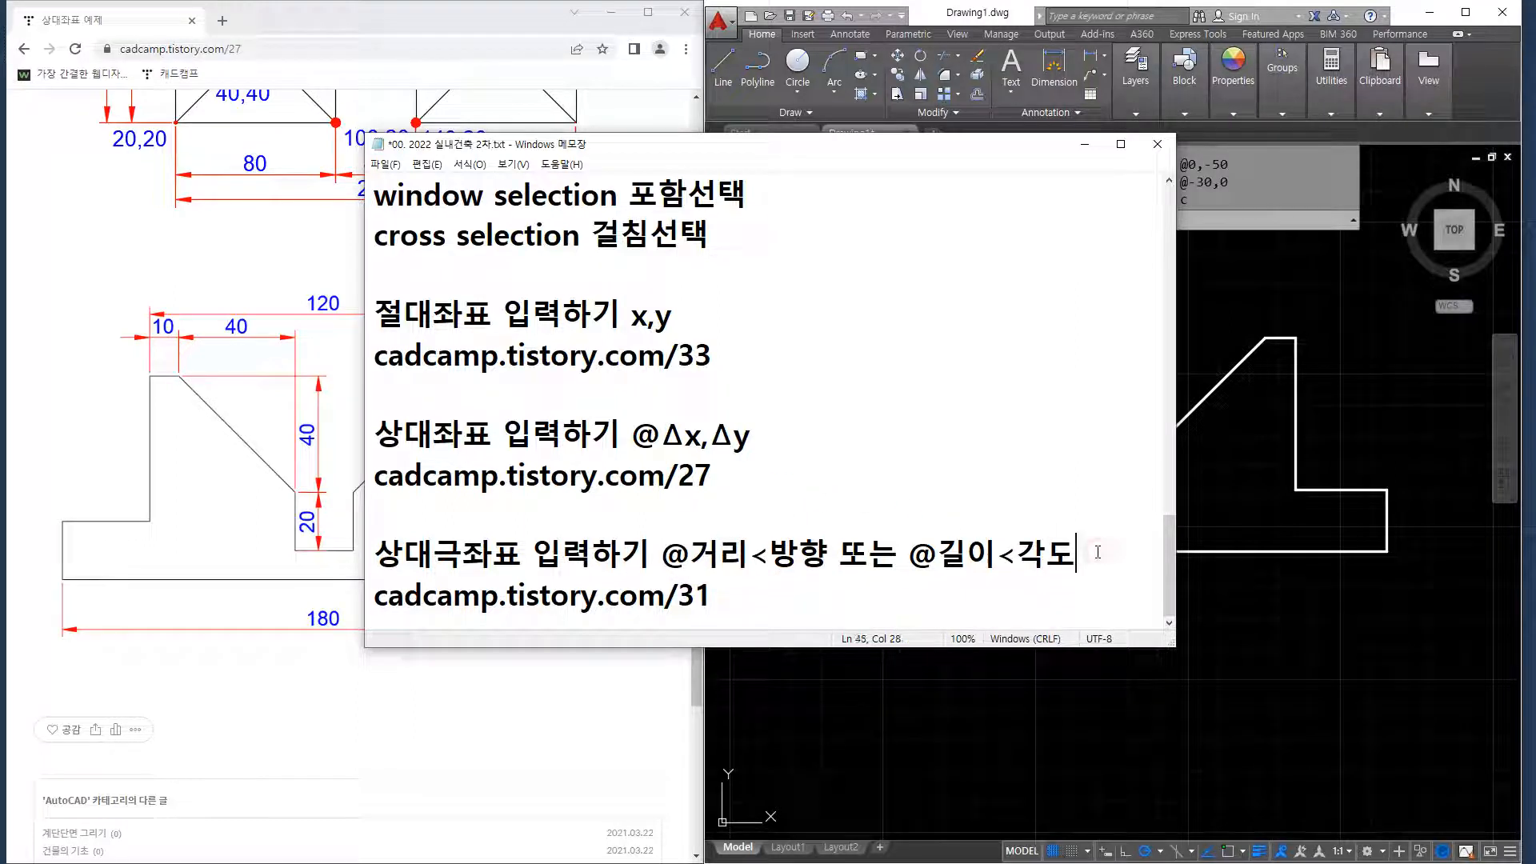
key(Return)
text(@)
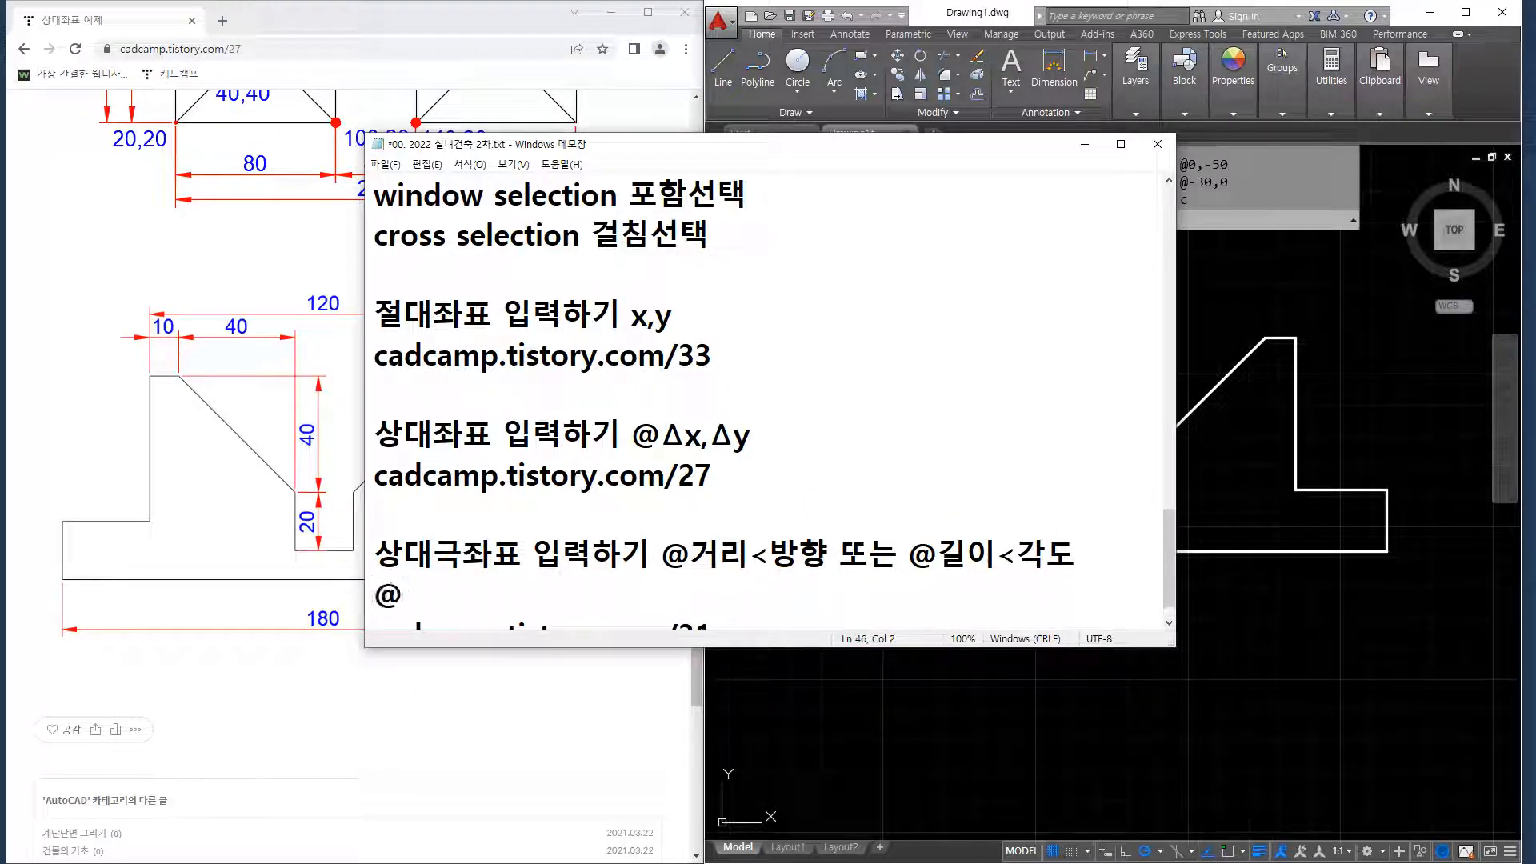
text(qkd)
key(BackSpace)
key(BackSpace)
key(BackSpace)
key(Hangul)
text(ㅂ방향)
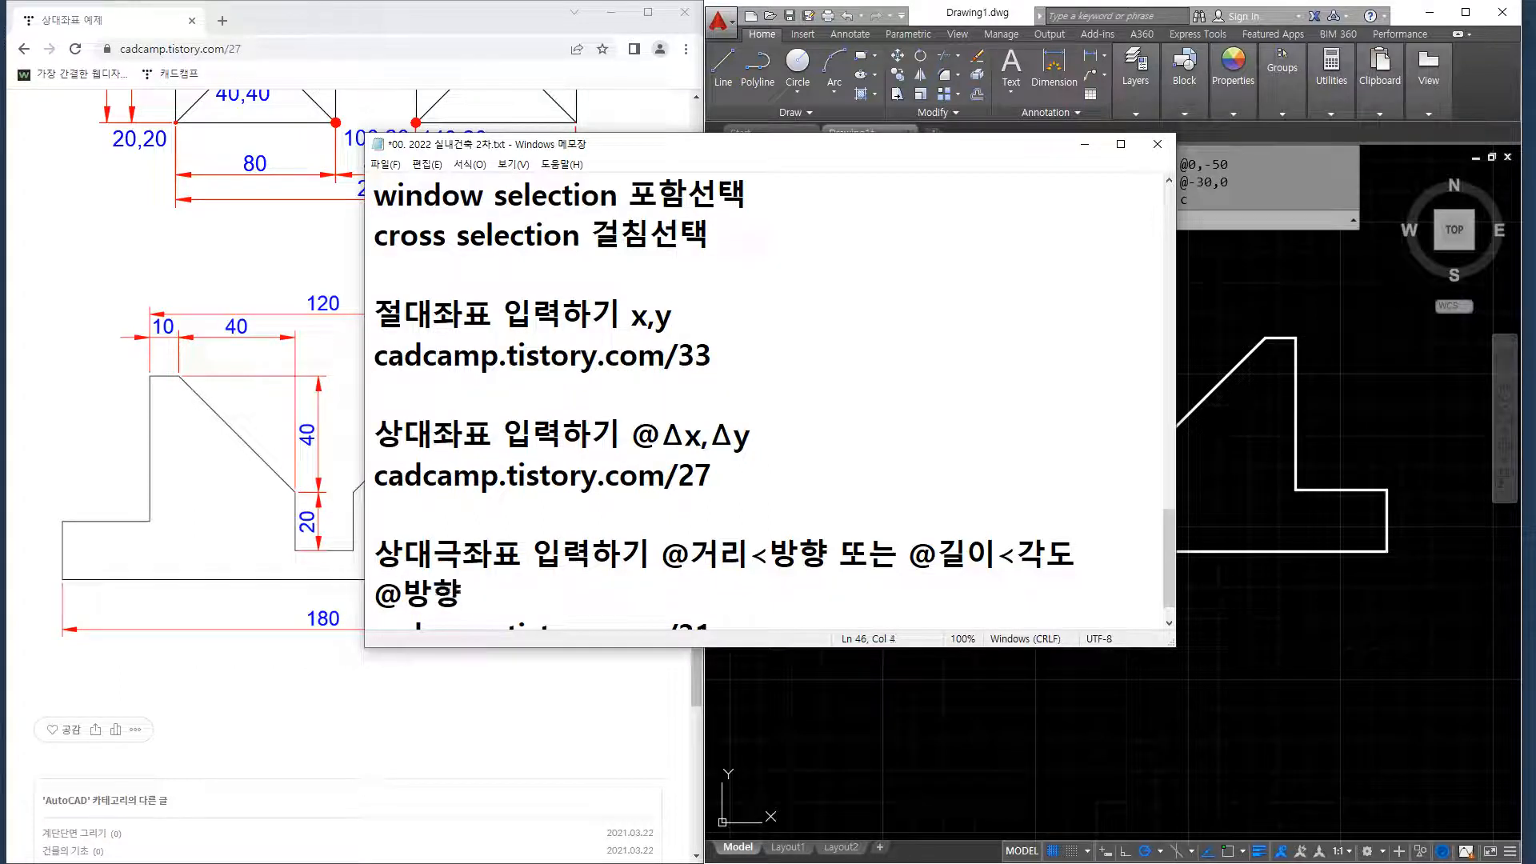
text(>거리)
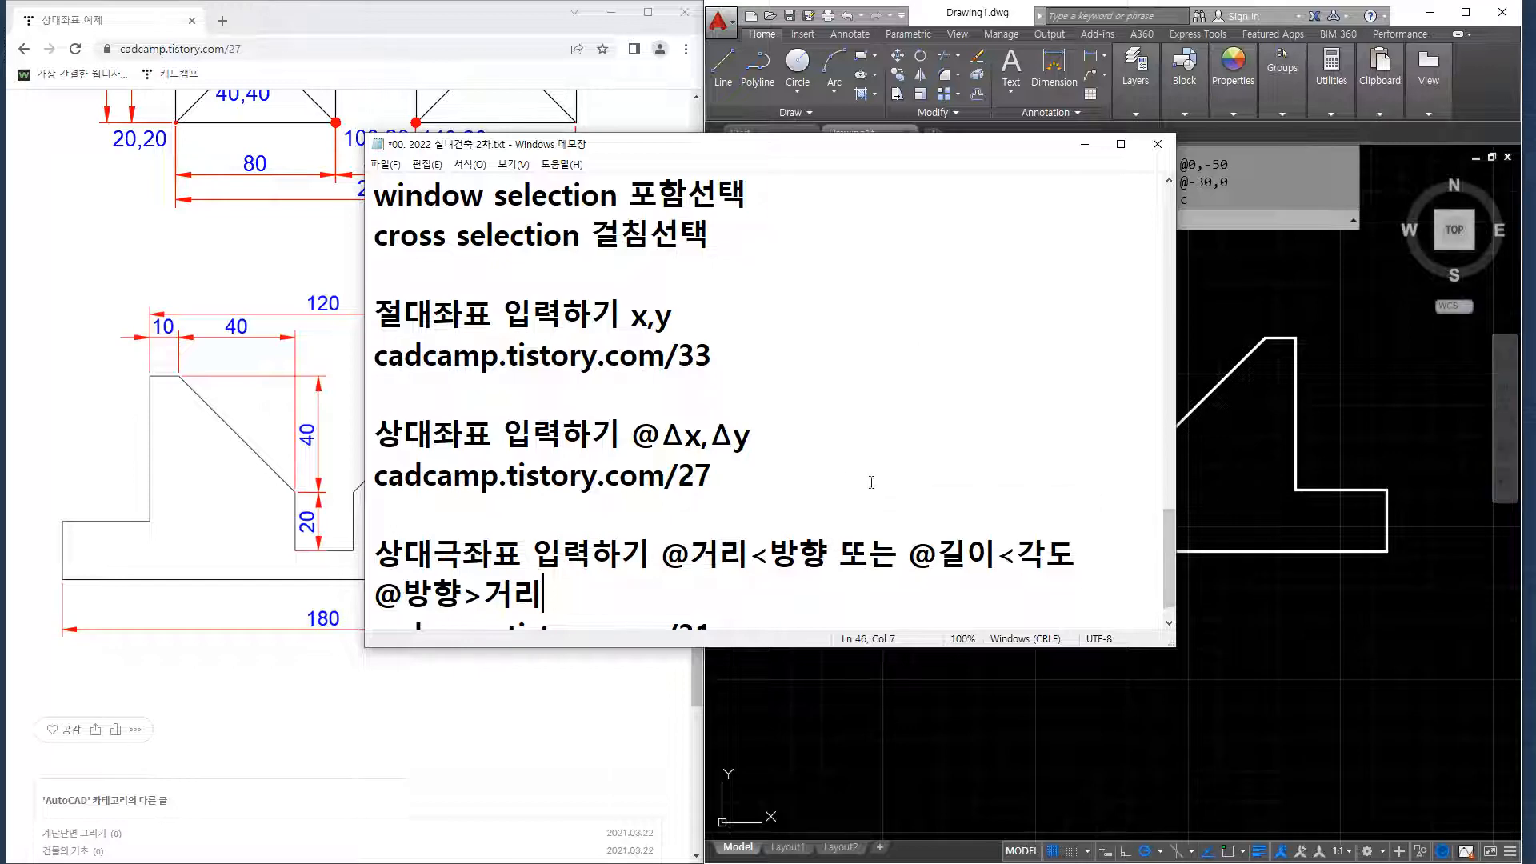
Circle the < sign on screen and sketch a half-circle angle diagram labelled 0, 90 and 180, then clear the markup.
key(ctrl+2)
mouse_move(775, 578)
mouse_down()
mouse_move(769, 532)
mouse_move(774, 578)
mouse_up()
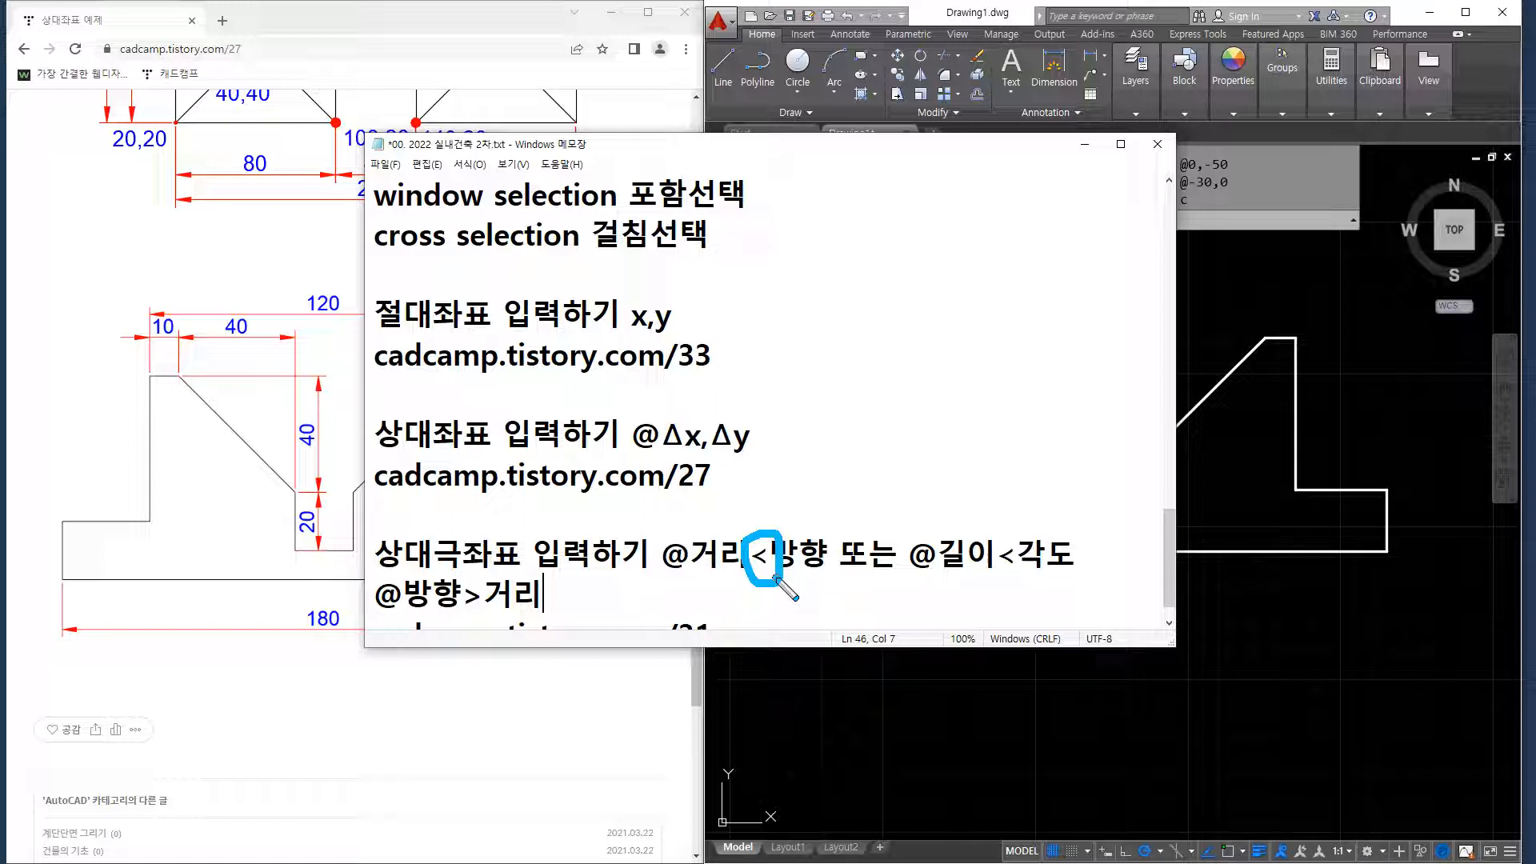
mouse_move(801, 417)
mouse_down()
mouse_move(828, 284)
mouse_move(1016, 367)
mouse_move(1027, 421)
mouse_move(804, 443)
mouse_up()
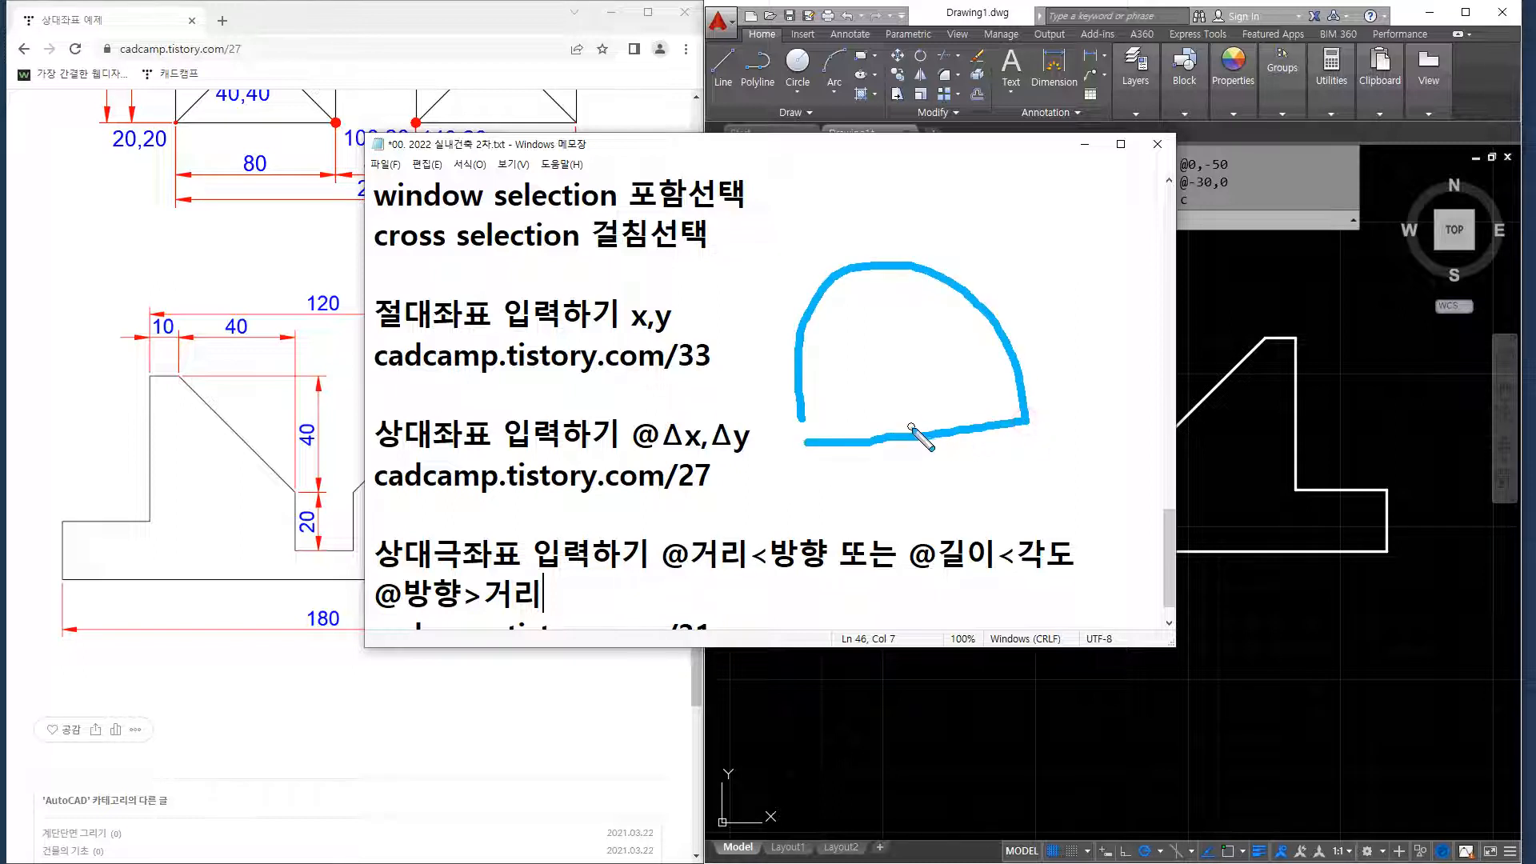
drag(910, 426, 933, 432)
drag(1051, 409, 1064, 412)
drag(889, 258, 889, 264)
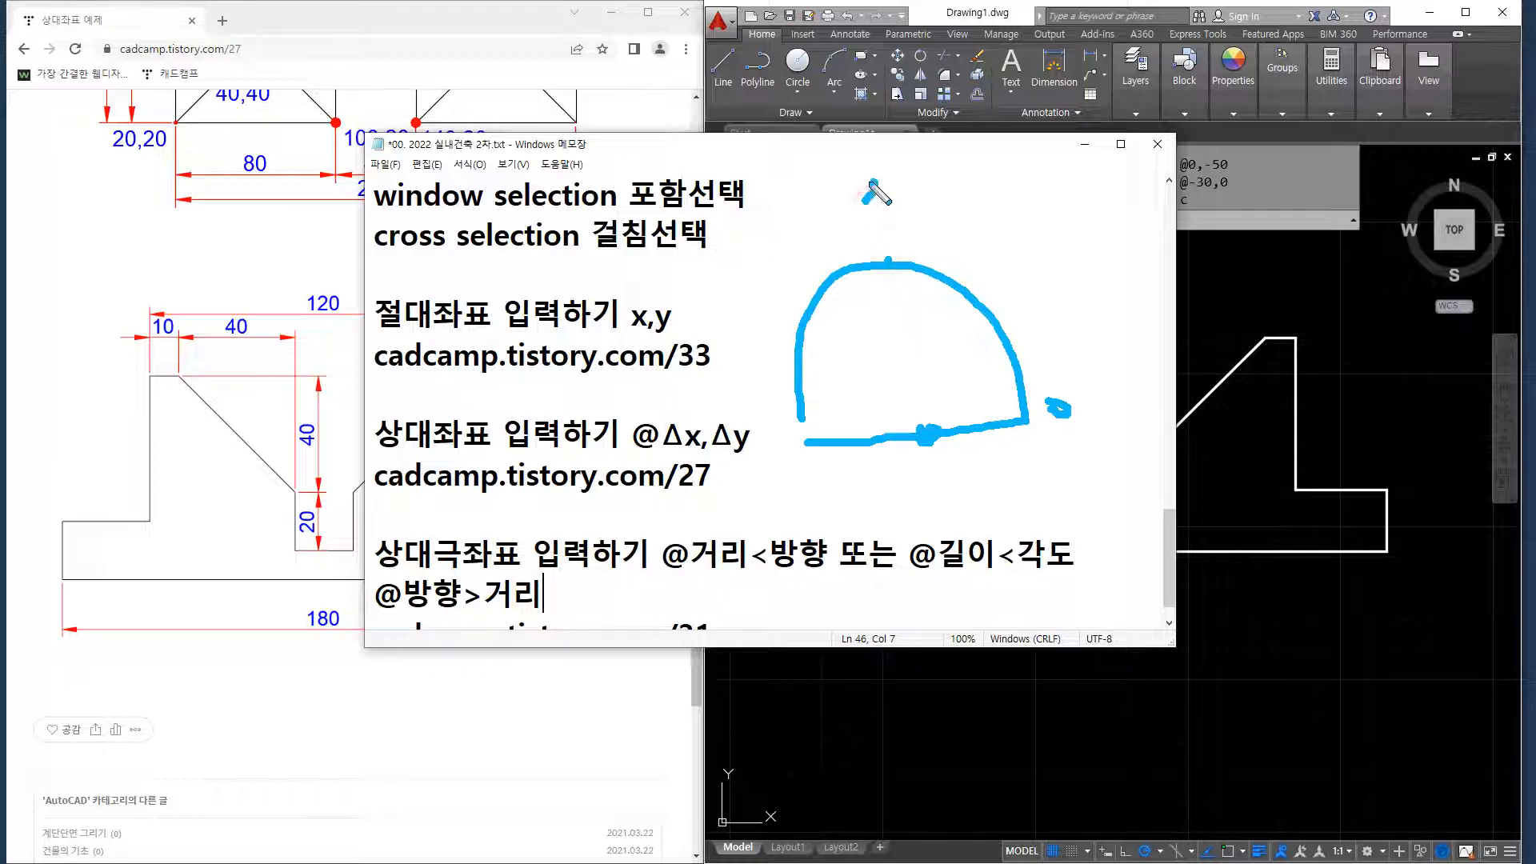
mouse_move(864, 200)
mouse_down()
mouse_move(868, 215)
mouse_move(903, 198)
mouse_up()
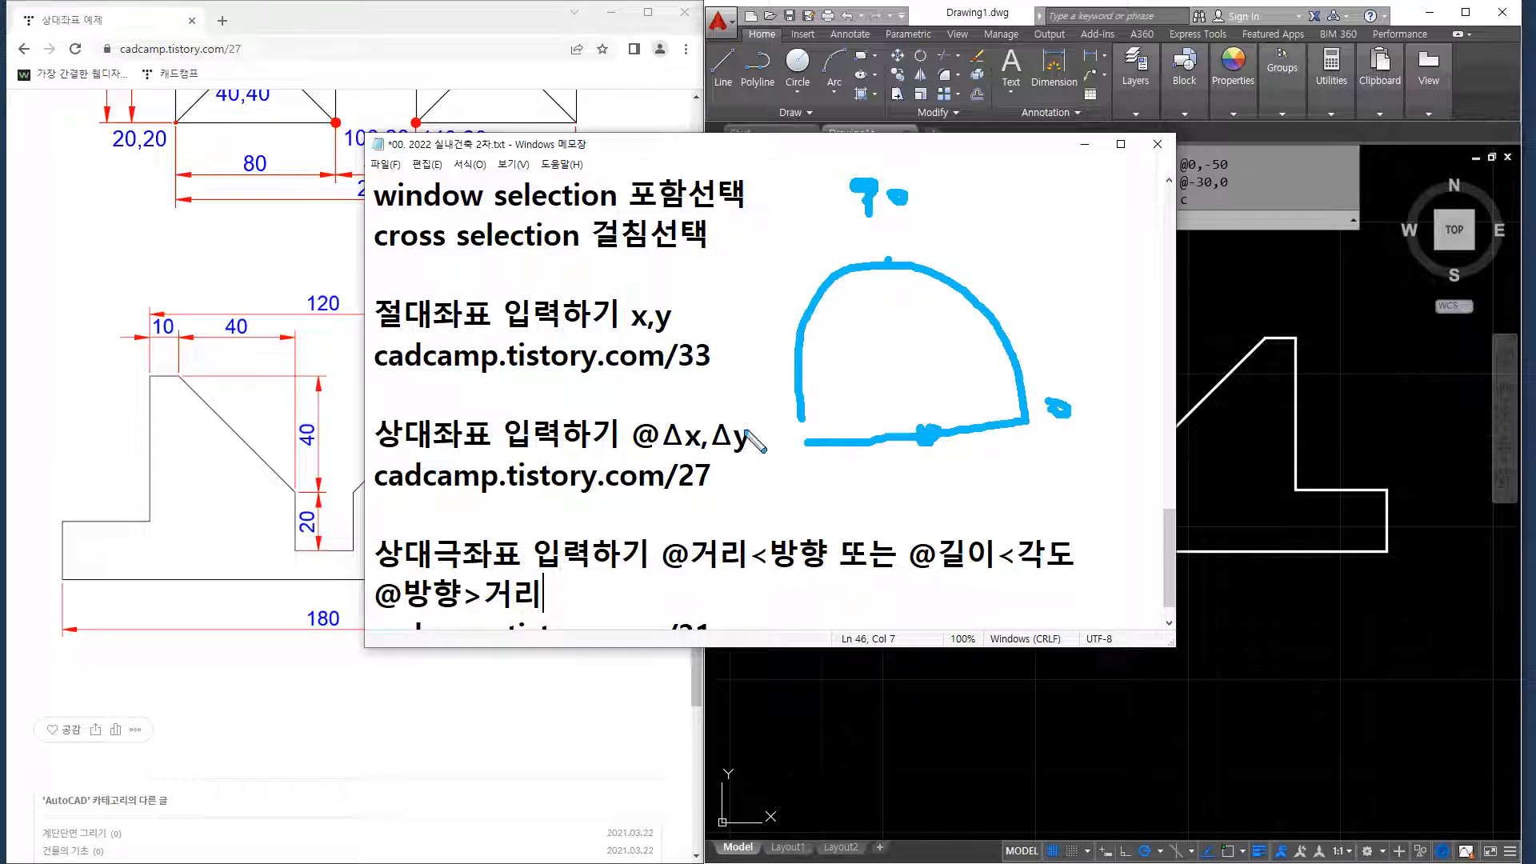
mouse_move(734, 413)
mouse_down()
mouse_move(737, 436)
mouse_move(759, 436)
mouse_move(779, 409)
mouse_up()
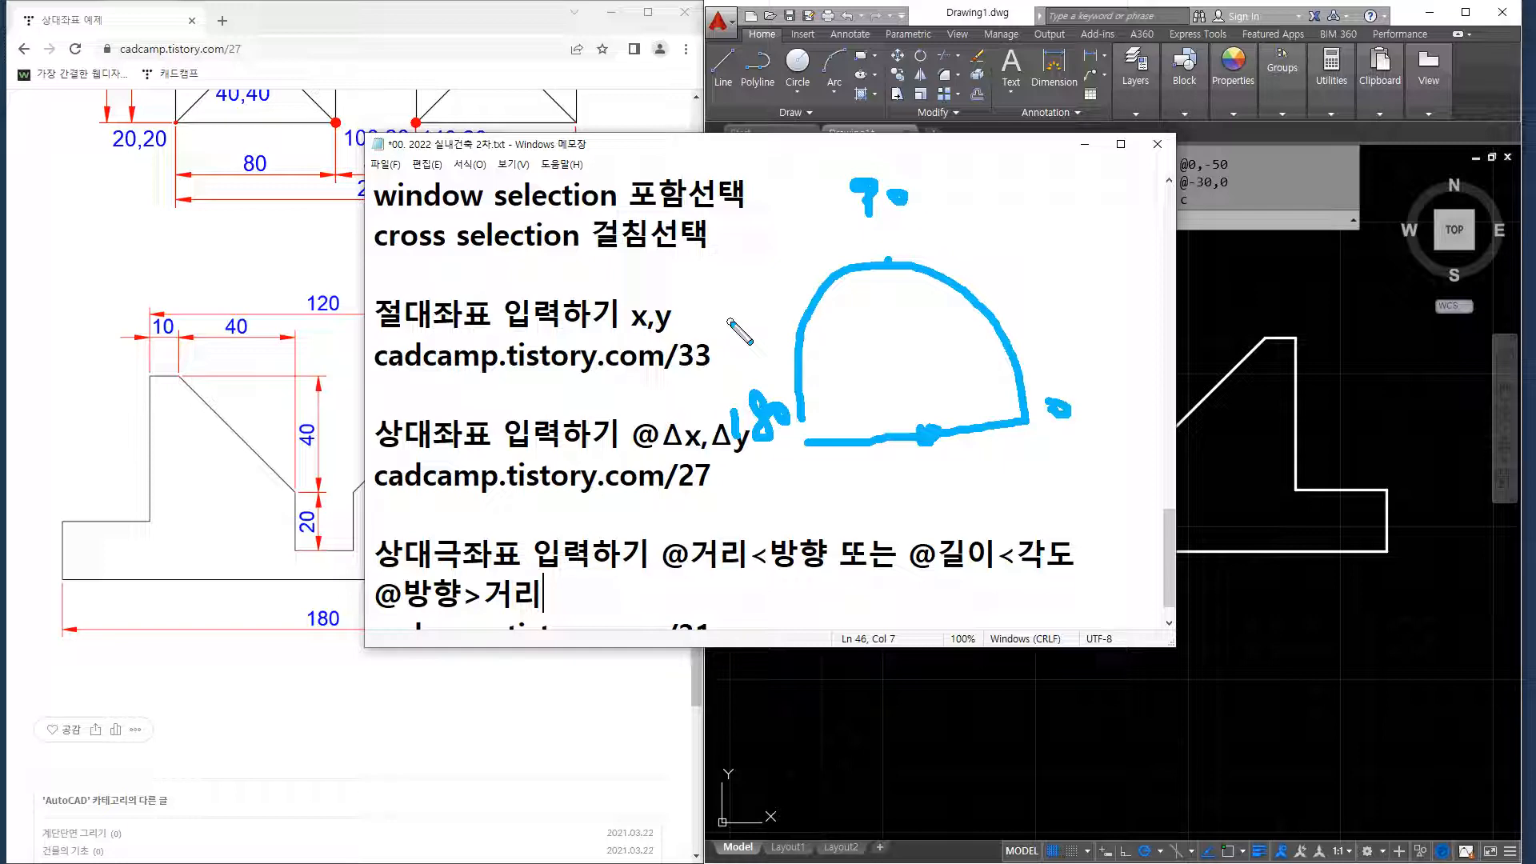
key(e)
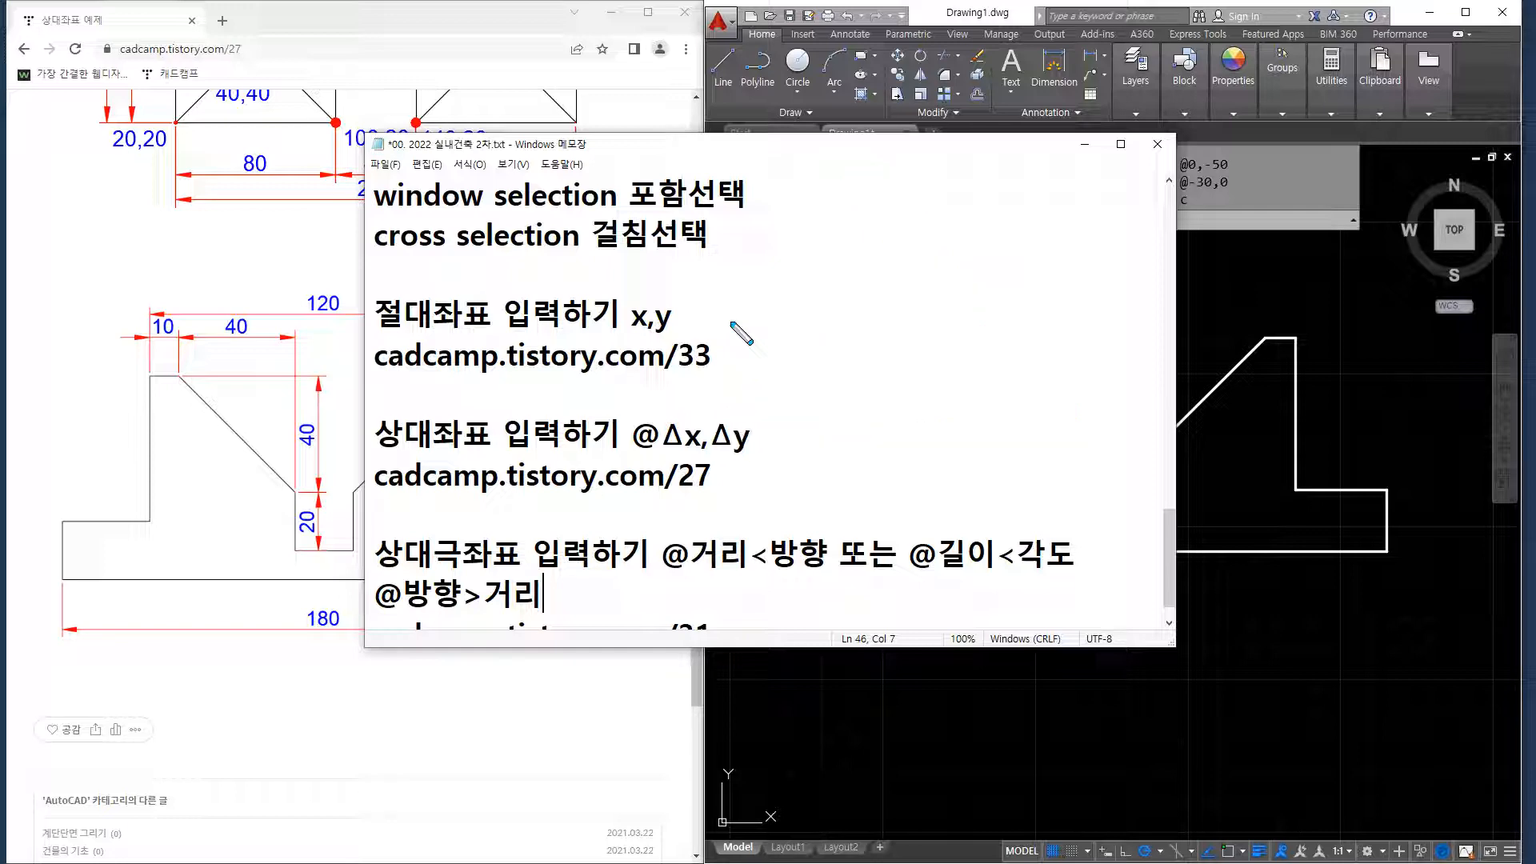
Sketch crossed direction axes over the notes, labelled 0, 90, 180, 270 and 360, then clear the markup.
shift+drag(789, 340, 1090, 339)
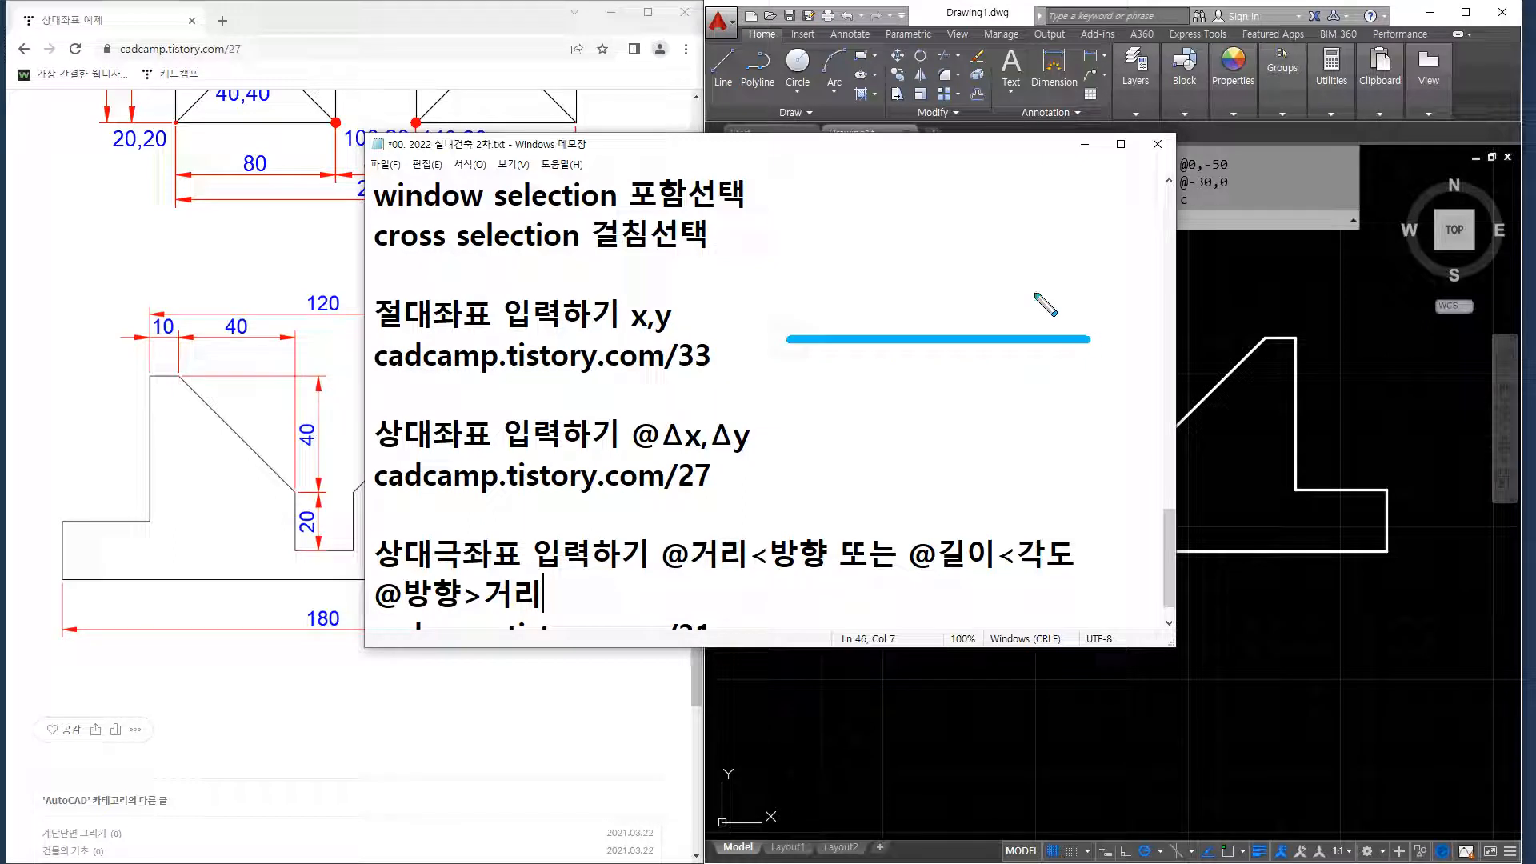
shift+drag(918, 160, 919, 628)
mouse_move(1053, 303)
mouse_down()
mouse_move(1098, 340)
mouse_move(1066, 382)
mouse_up()
mouse_move(1113, 332)
mouse_down()
mouse_move(1123, 353)
mouse_move(1139, 346)
mouse_move(1118, 343)
mouse_up()
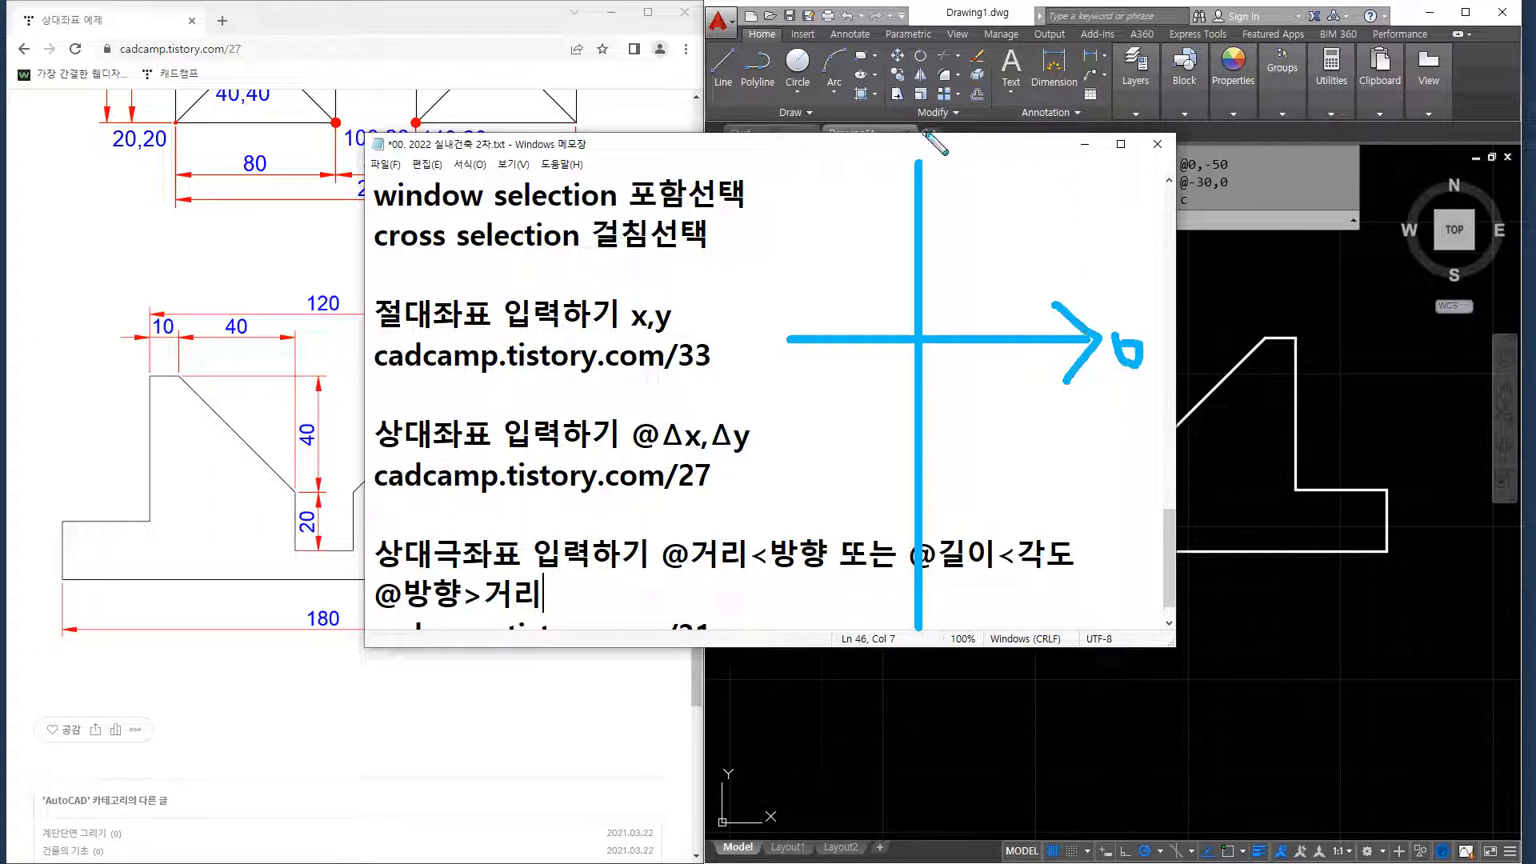
mouse_move(928, 132)
mouse_down()
mouse_move(894, 118)
mouse_move(935, 164)
mouse_move(970, 141)
mouse_up()
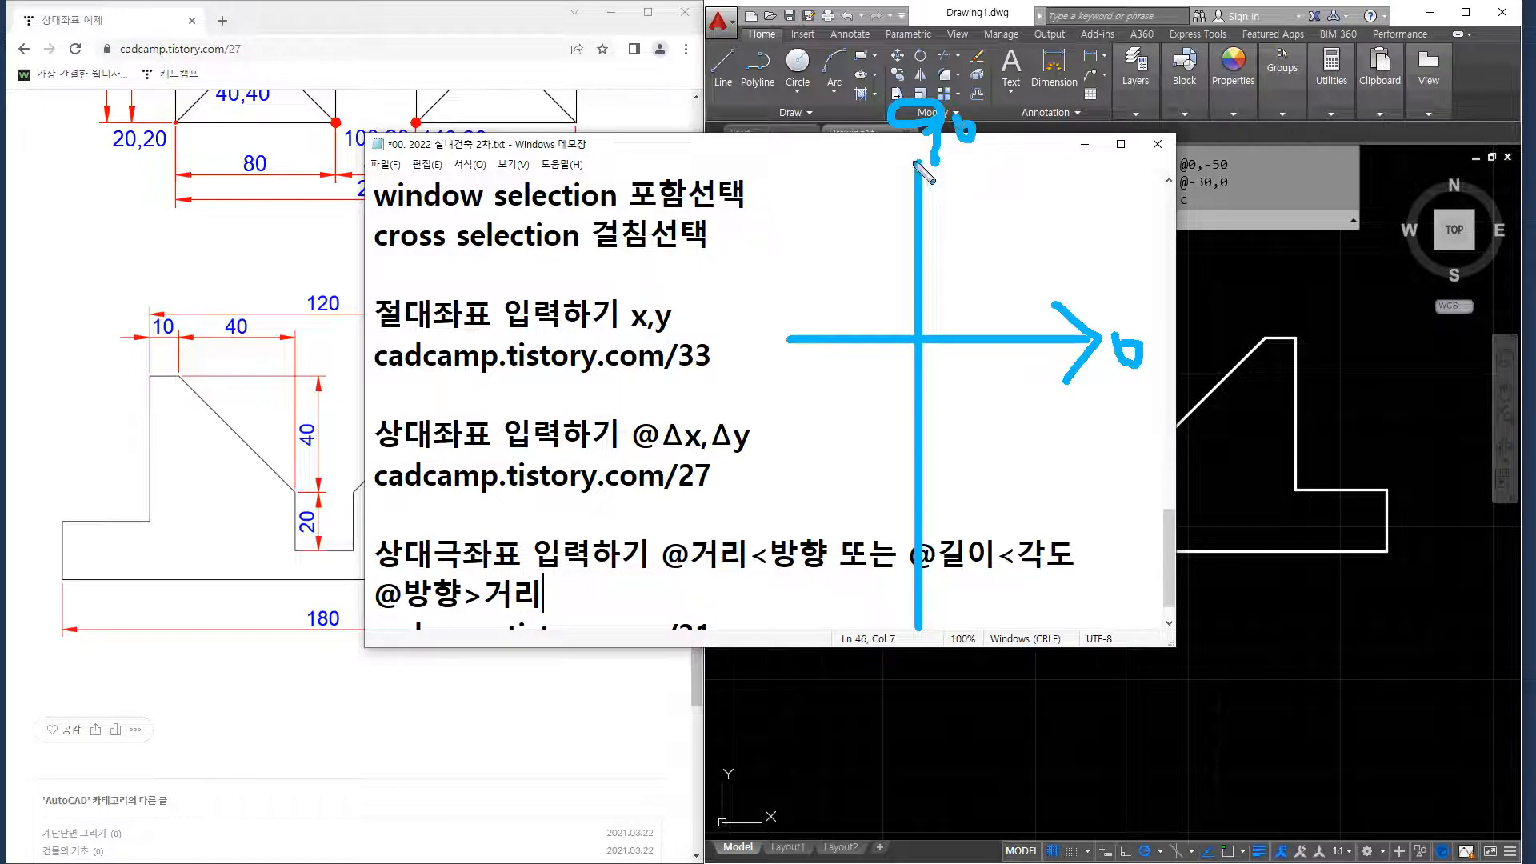
drag(801, 315, 803, 358)
mouse_move(675, 248)
mouse_down()
mouse_move(680, 302)
mouse_move(701, 263)
mouse_move(717, 292)
mouse_move(757, 276)
mouse_up()
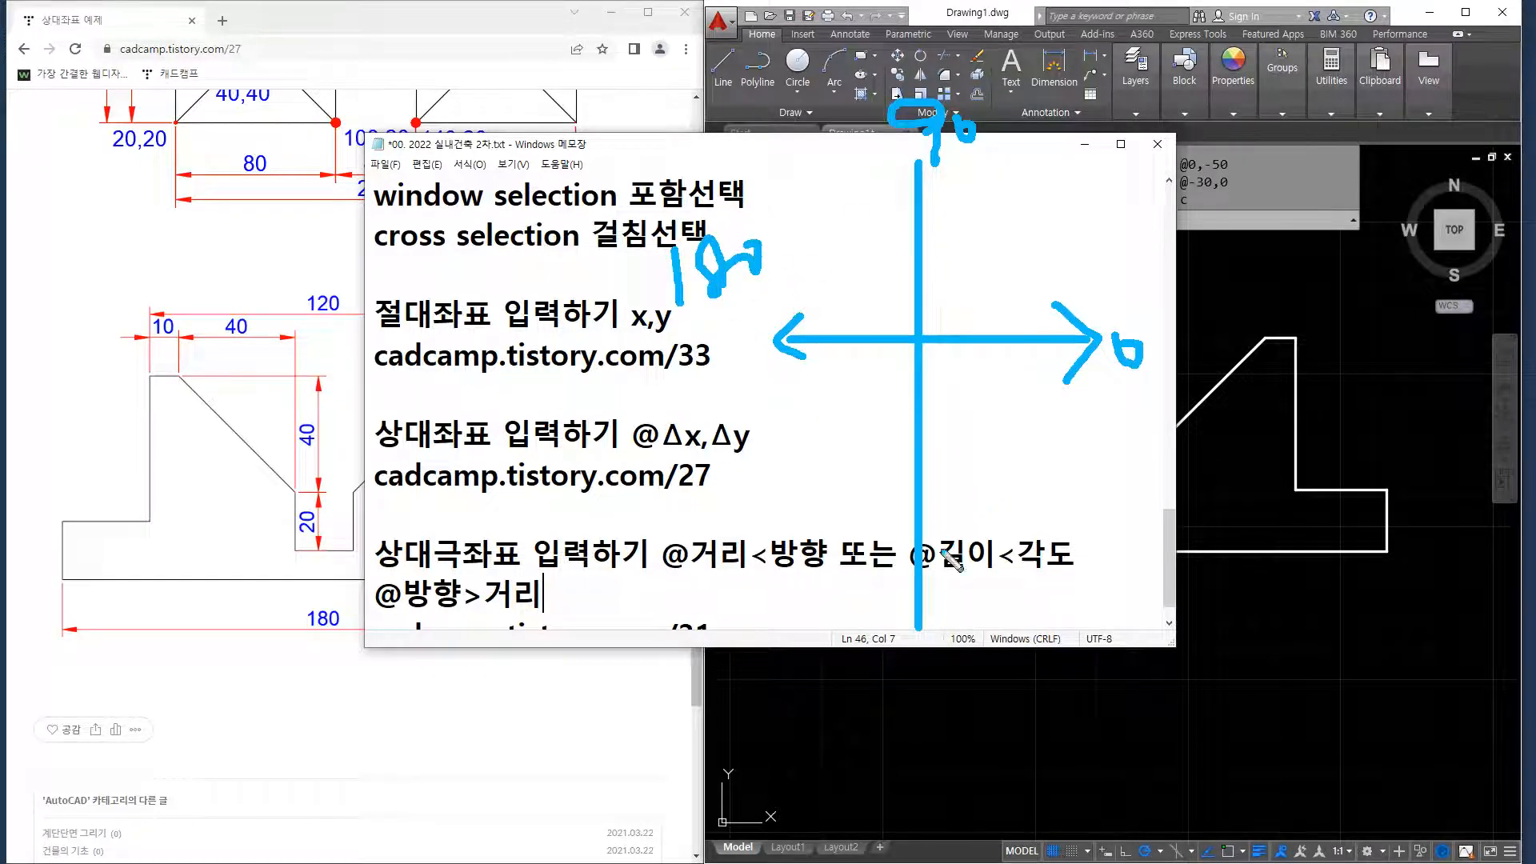
mouse_move(904, 552)
mouse_down()
mouse_move(945, 530)
mouse_move(989, 593)
mouse_move(1032, 556)
mouse_move(1027, 634)
mouse_up()
mouse_move(1076, 560)
mouse_down()
mouse_move(1058, 578)
mouse_move(1076, 558)
mouse_up()
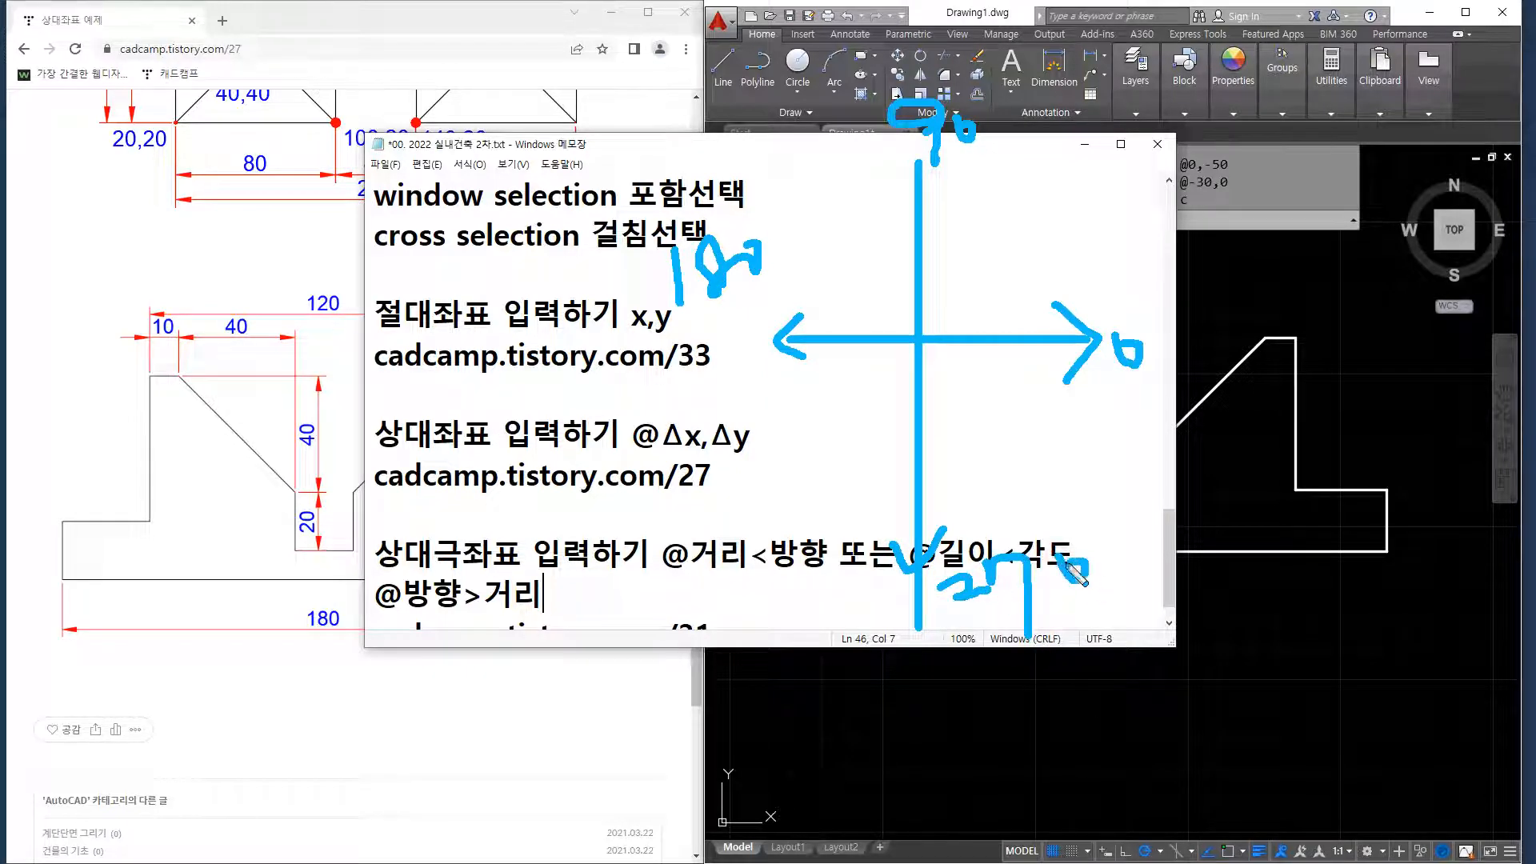
mouse_move(1104, 386)
mouse_down()
mouse_move(1132, 412)
mouse_move(1114, 443)
mouse_up()
mouse_move(1152, 369)
mouse_down()
mouse_move(1134, 432)
mouse_move(1160, 404)
mouse_move(1184, 411)
mouse_up()
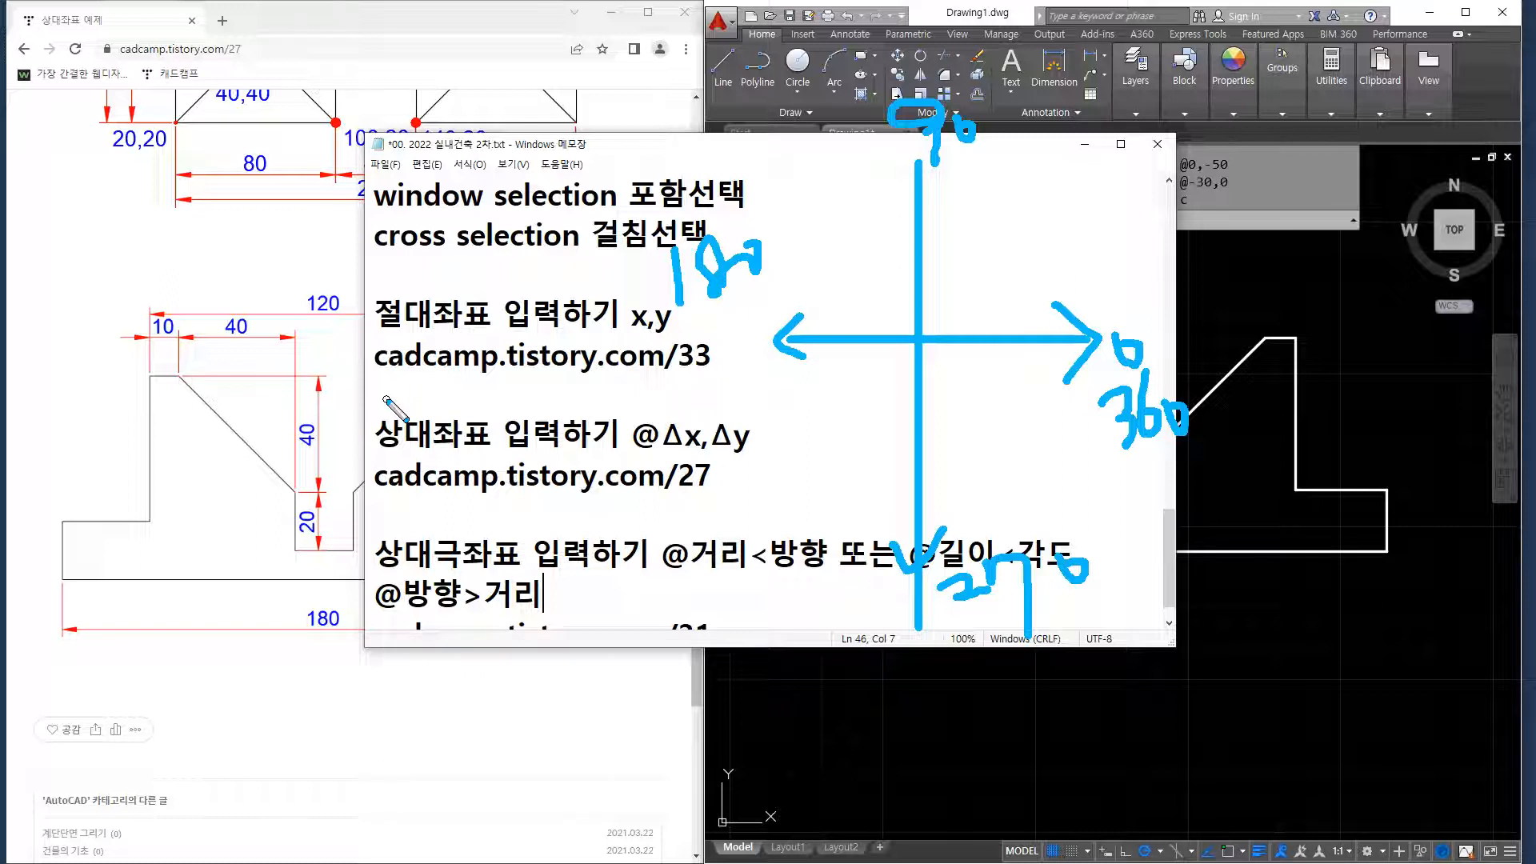
key(Delete)
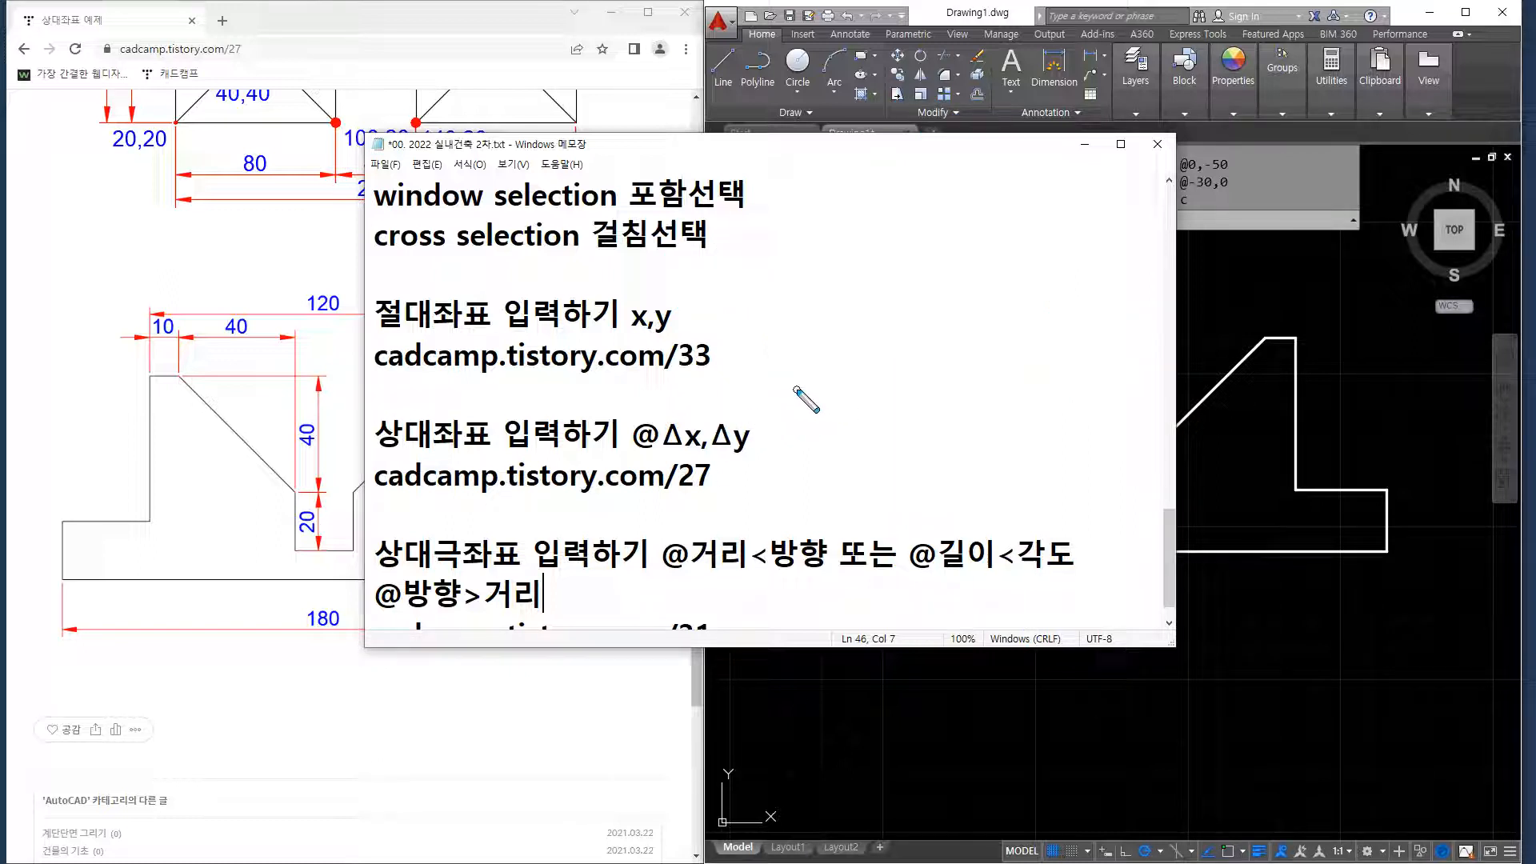
Sketch a square over the notes with a marked lower-left start point and arrowheads running counter-clockwise along its sides.
mouse_move(794, 388)
mouse_down()
mouse_move(989, 390)
mouse_move(989, 229)
mouse_move(777, 228)
mouse_move(789, 419)
mouse_move(789, 391)
mouse_move(986, 393)
mouse_move(952, 438)
mouse_up()
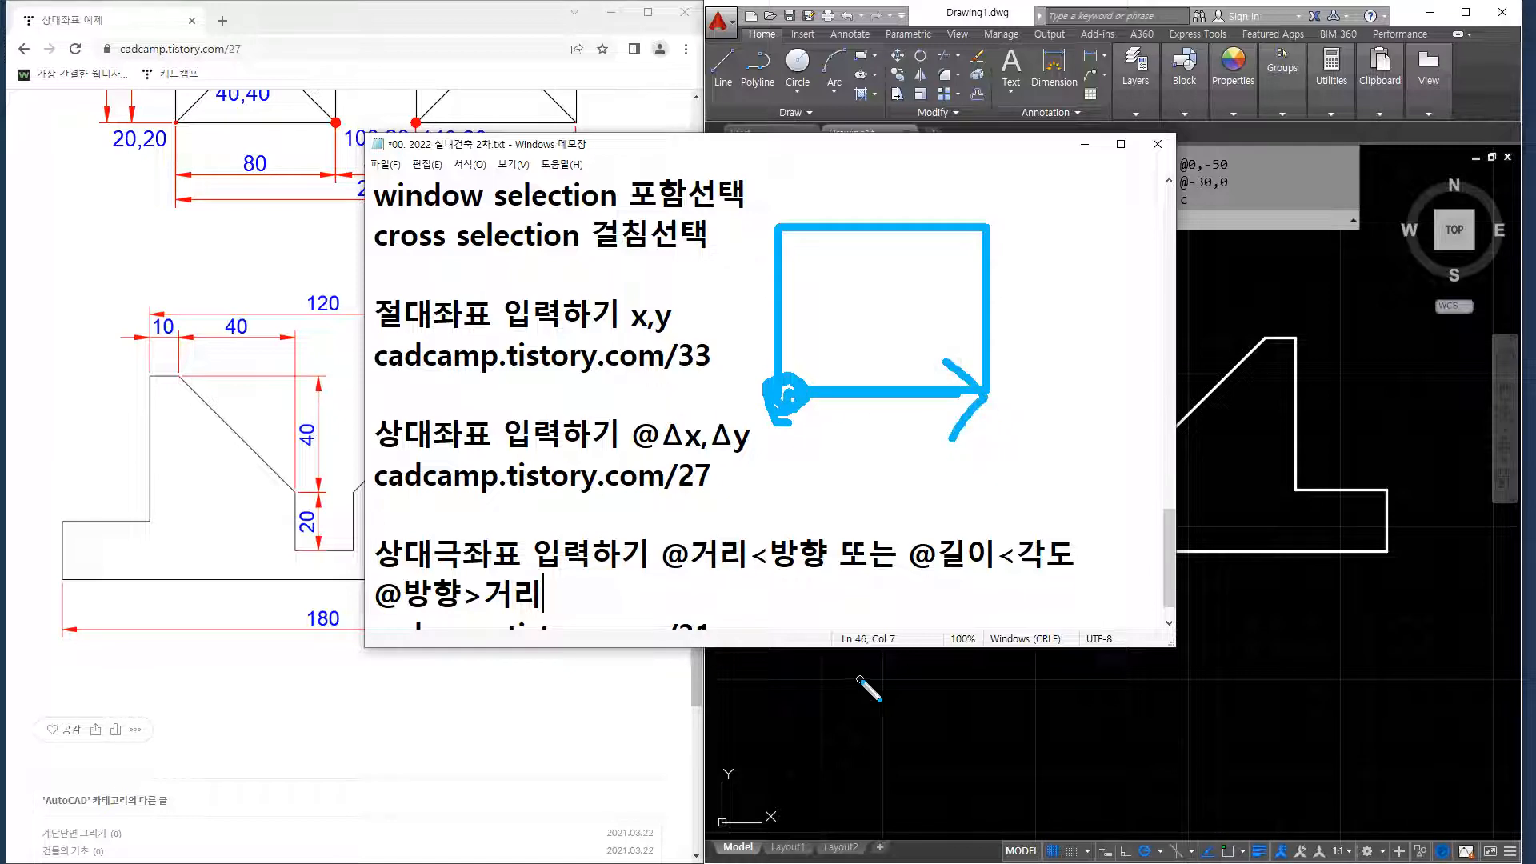
mouse_move(992, 238)
mouse_down()
mouse_move(992, 280)
mouse_move(934, 278)
mouse_up()
drag(991, 244, 1030, 285)
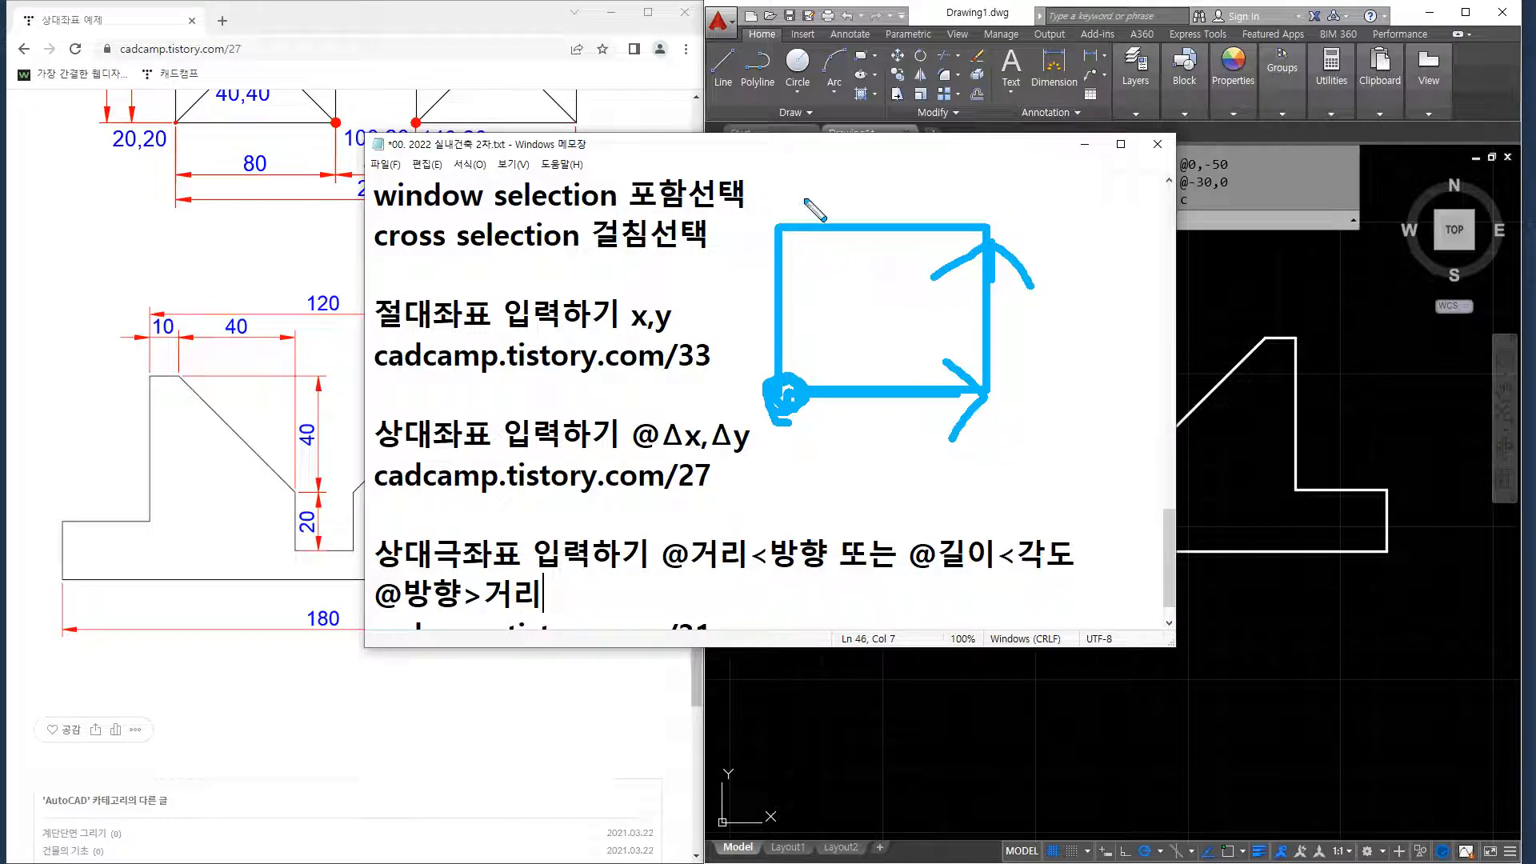
mouse_move(829, 196)
mouse_down()
mouse_move(792, 229)
mouse_move(850, 272)
mouse_up()
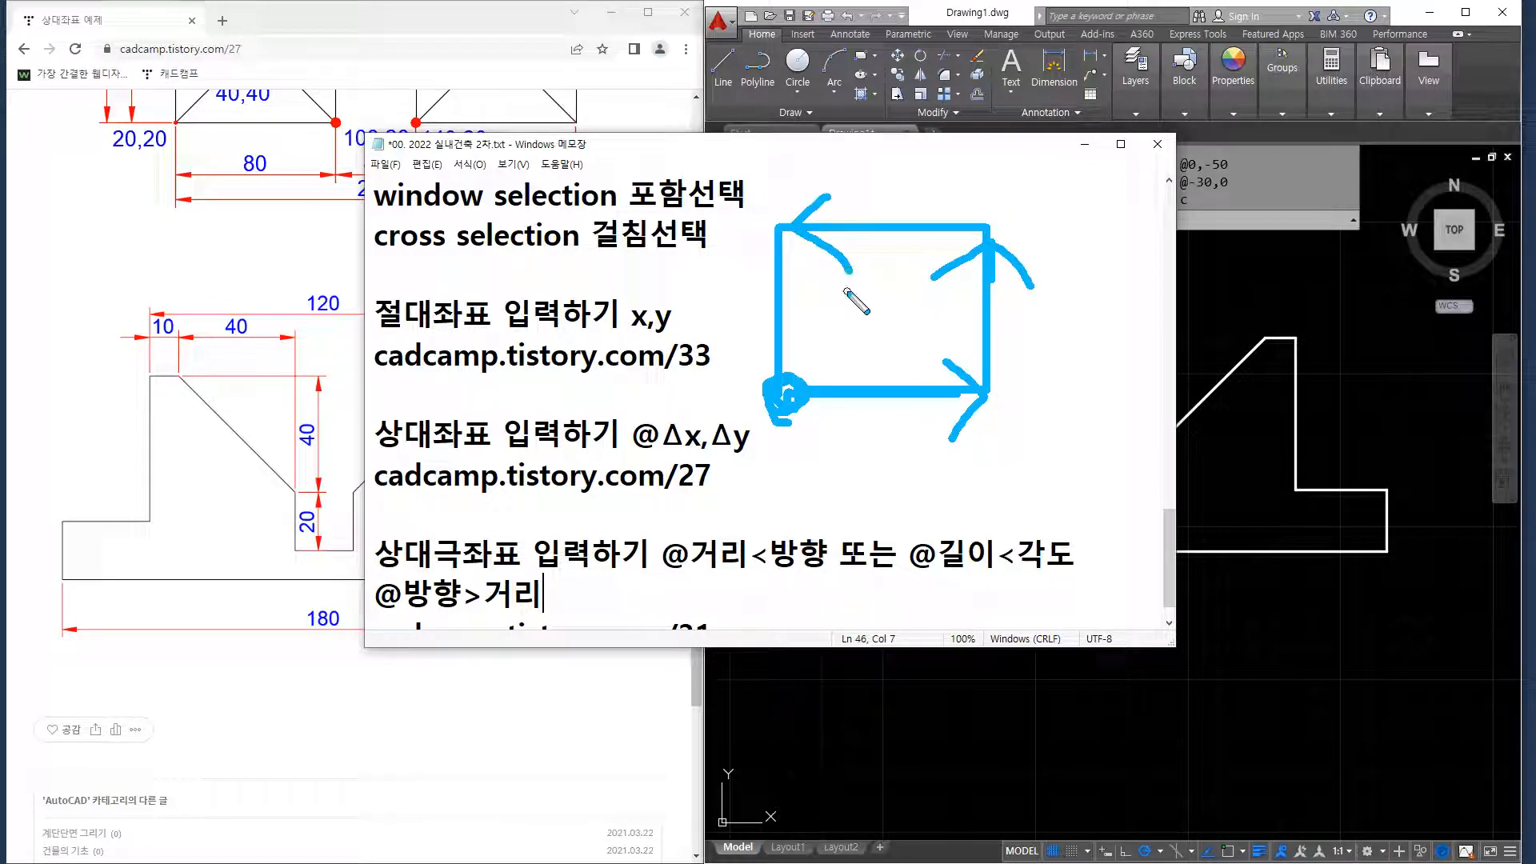
mouse_move(756, 337)
mouse_down()
mouse_move(787, 376)
mouse_move(818, 334)
mouse_up()
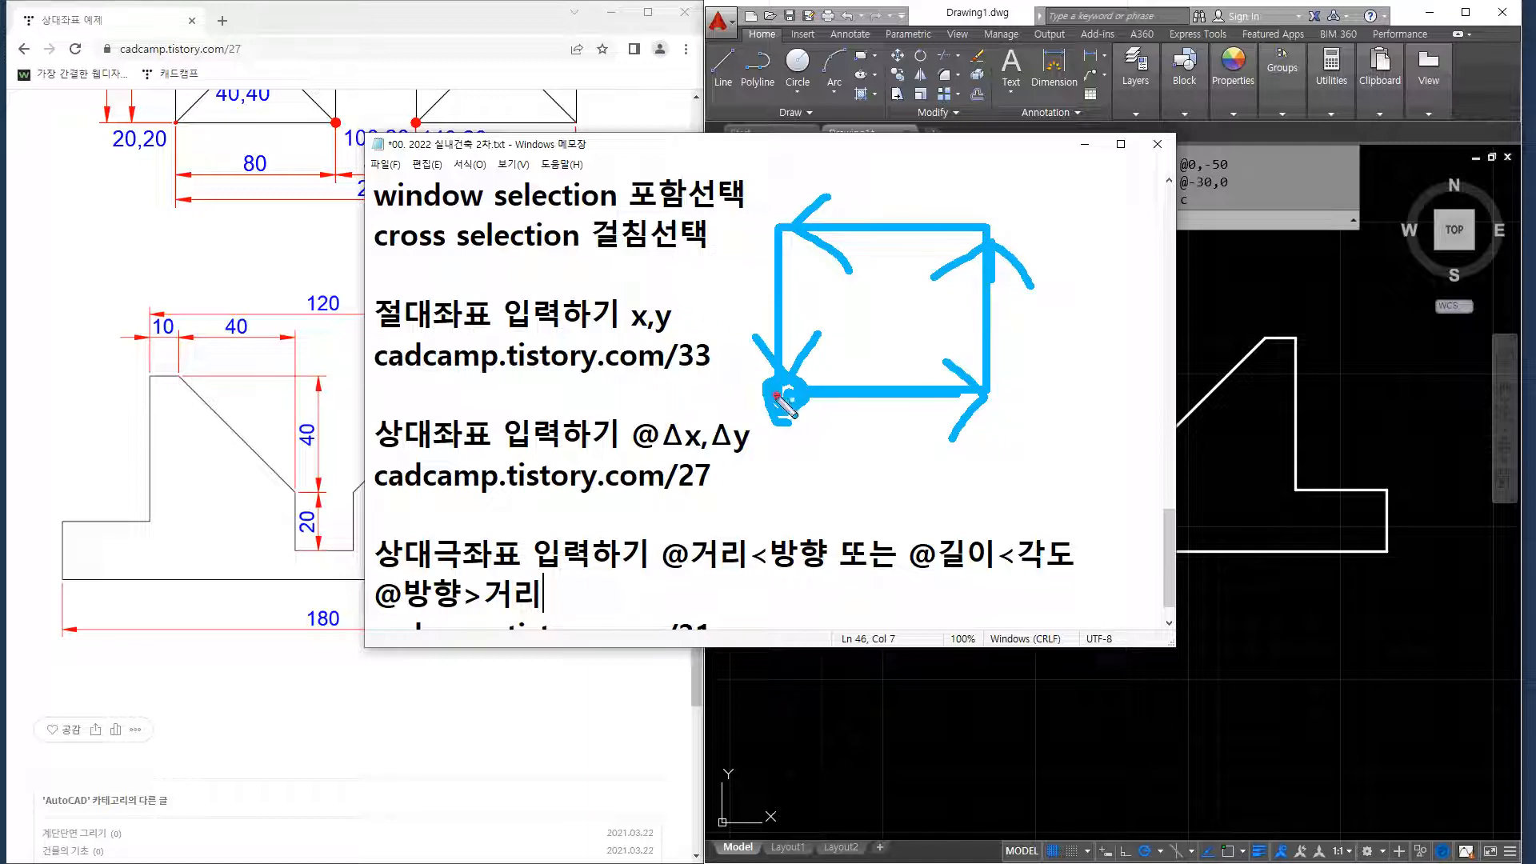
Mark crossed axes and direction arrows at the sketched square's corners, label the 0 directions, and clear the markup.
drag(785, 406, 700, 390)
drag(785, 297, 782, 547)
mouse_move(860, 365)
mouse_down()
mouse_move(897, 390)
mouse_move(880, 422)
mouse_up()
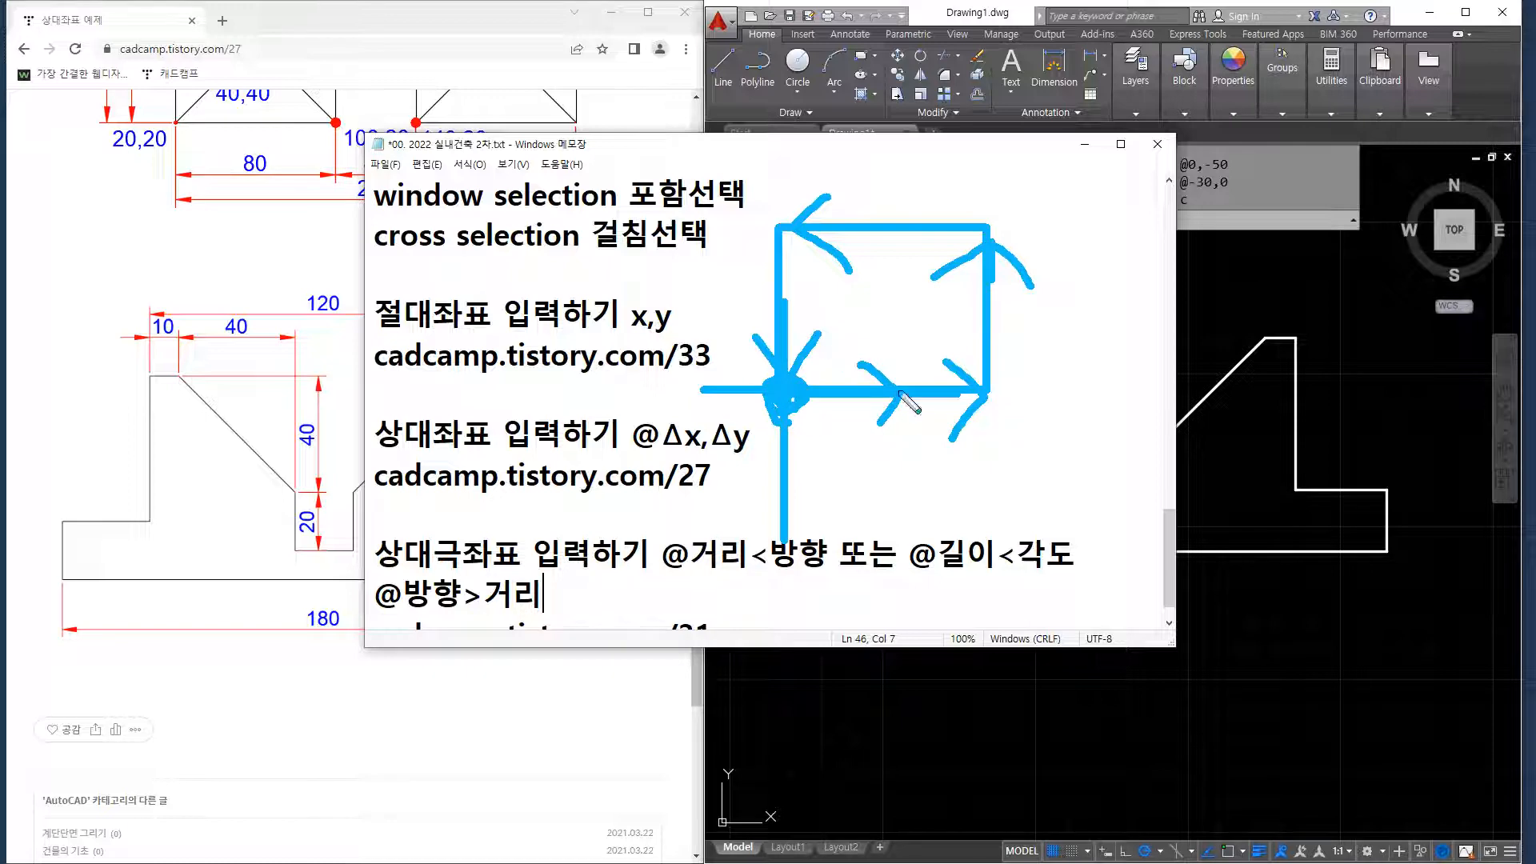
drag(928, 386, 1053, 382)
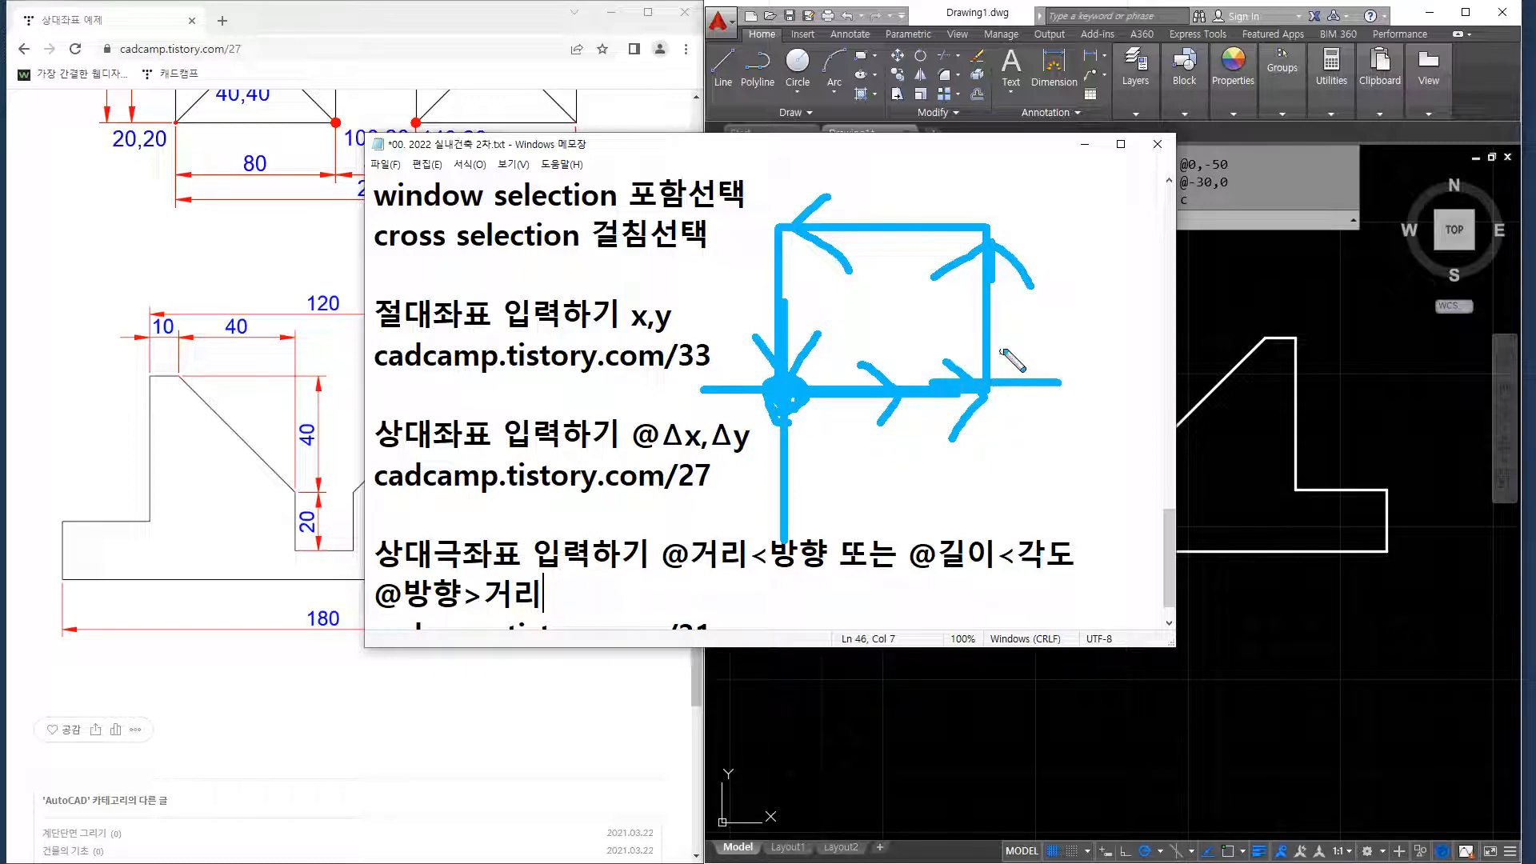
drag(993, 334, 991, 443)
mouse_move(1045, 366)
mouse_down()
mouse_move(1069, 384)
mouse_move(1052, 427)
mouse_move(1134, 395)
mouse_up()
mouse_move(961, 346)
mouse_down()
mouse_move(991, 326)
mouse_move(1025, 342)
mouse_up()
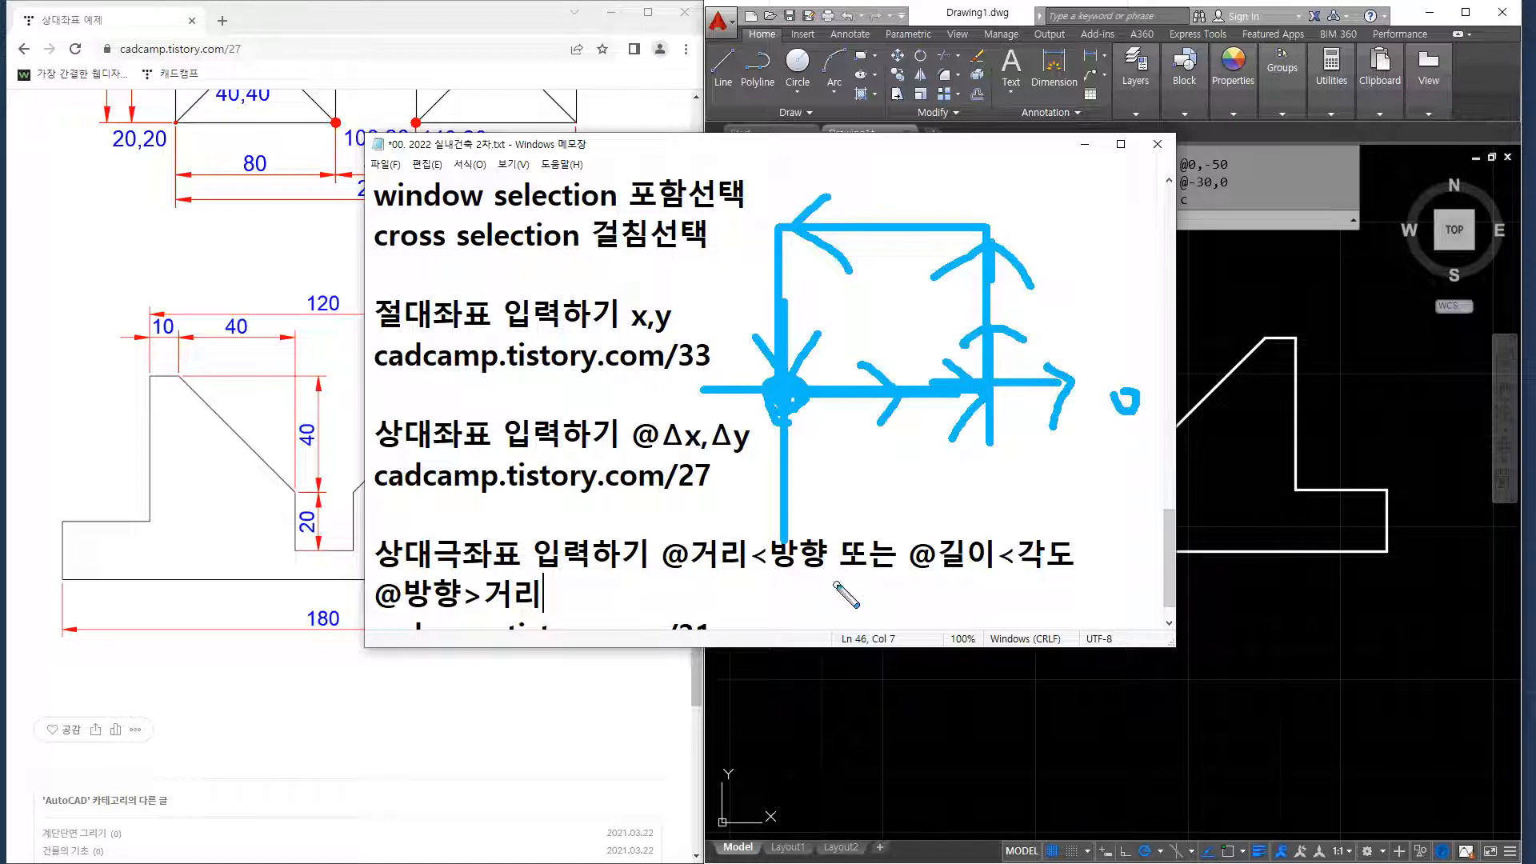
drag(989, 230, 1058, 229)
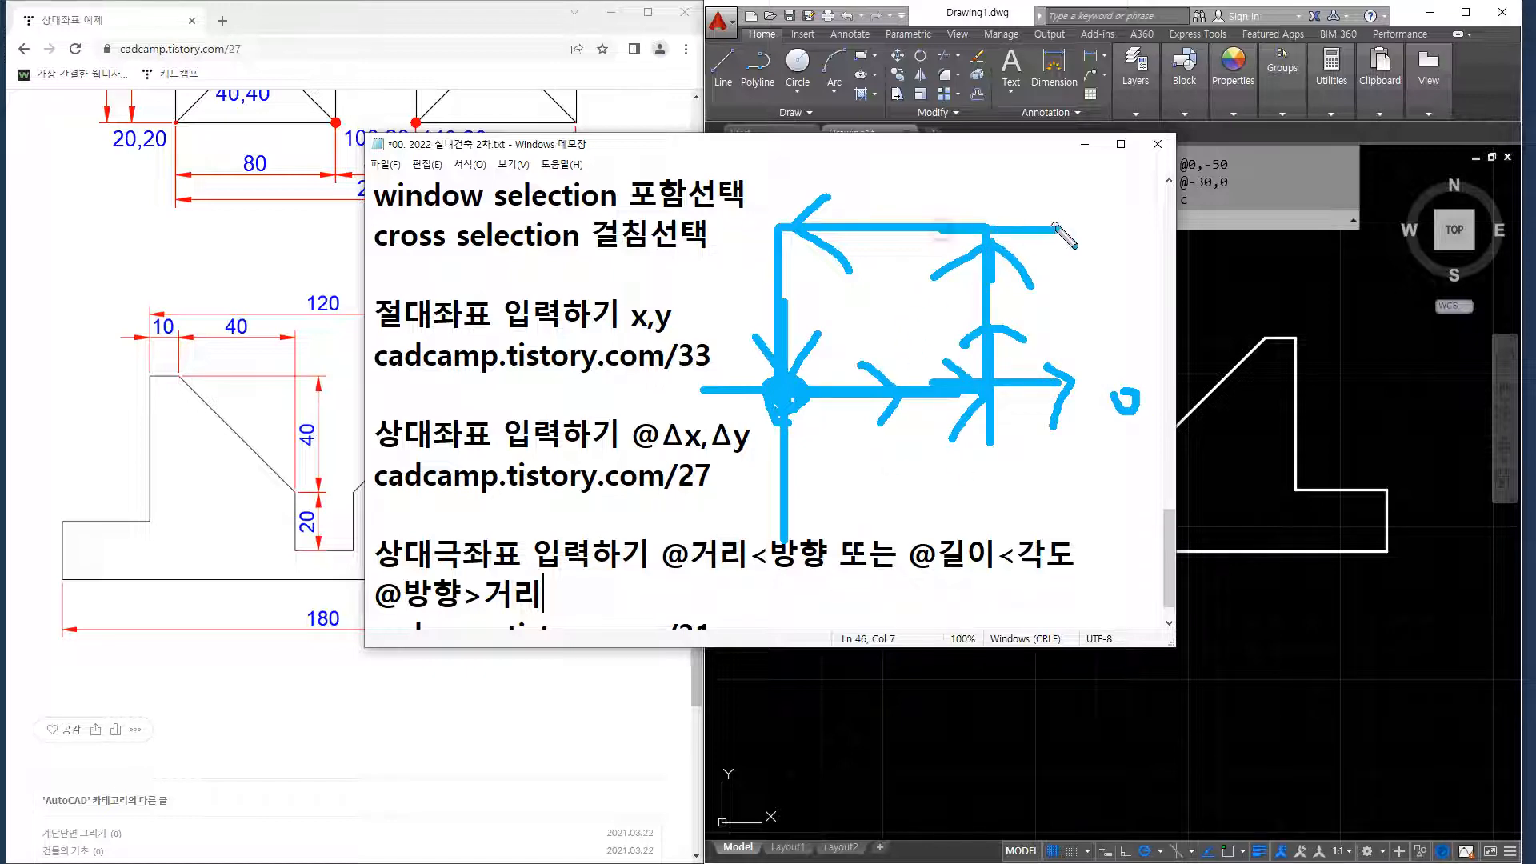
drag(996, 183, 995, 350)
mouse_move(1115, 222)
mouse_down()
mouse_move(1124, 242)
mouse_move(1127, 226)
mouse_up()
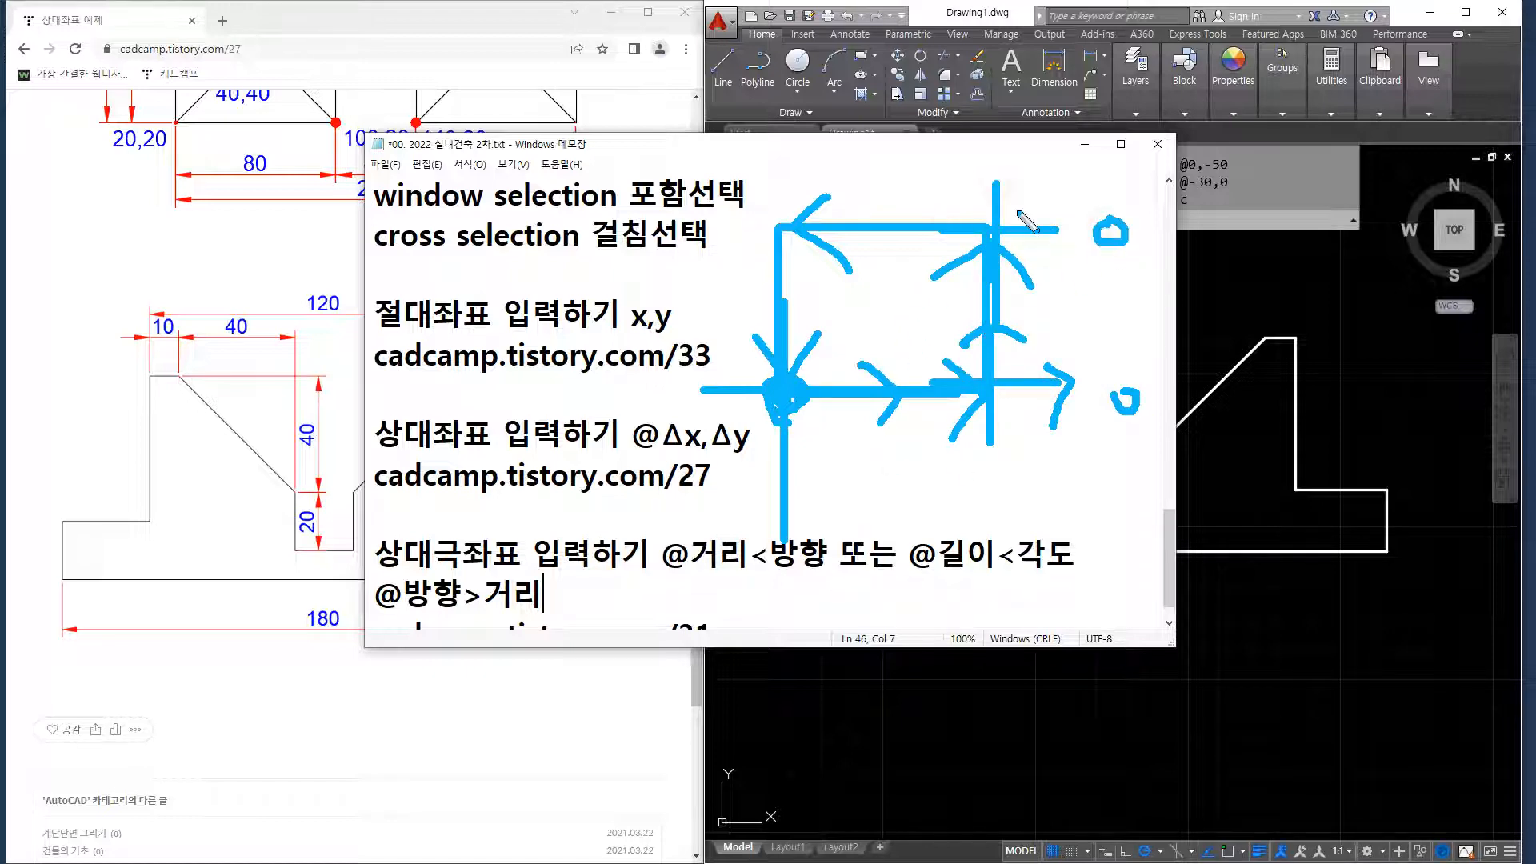
mouse_move(977, 182)
mouse_down()
mouse_move(998, 166)
mouse_move(1022, 182)
mouse_up()
mouse_move(934, 204)
mouse_down()
mouse_move(920, 234)
mouse_move(940, 259)
mouse_up()
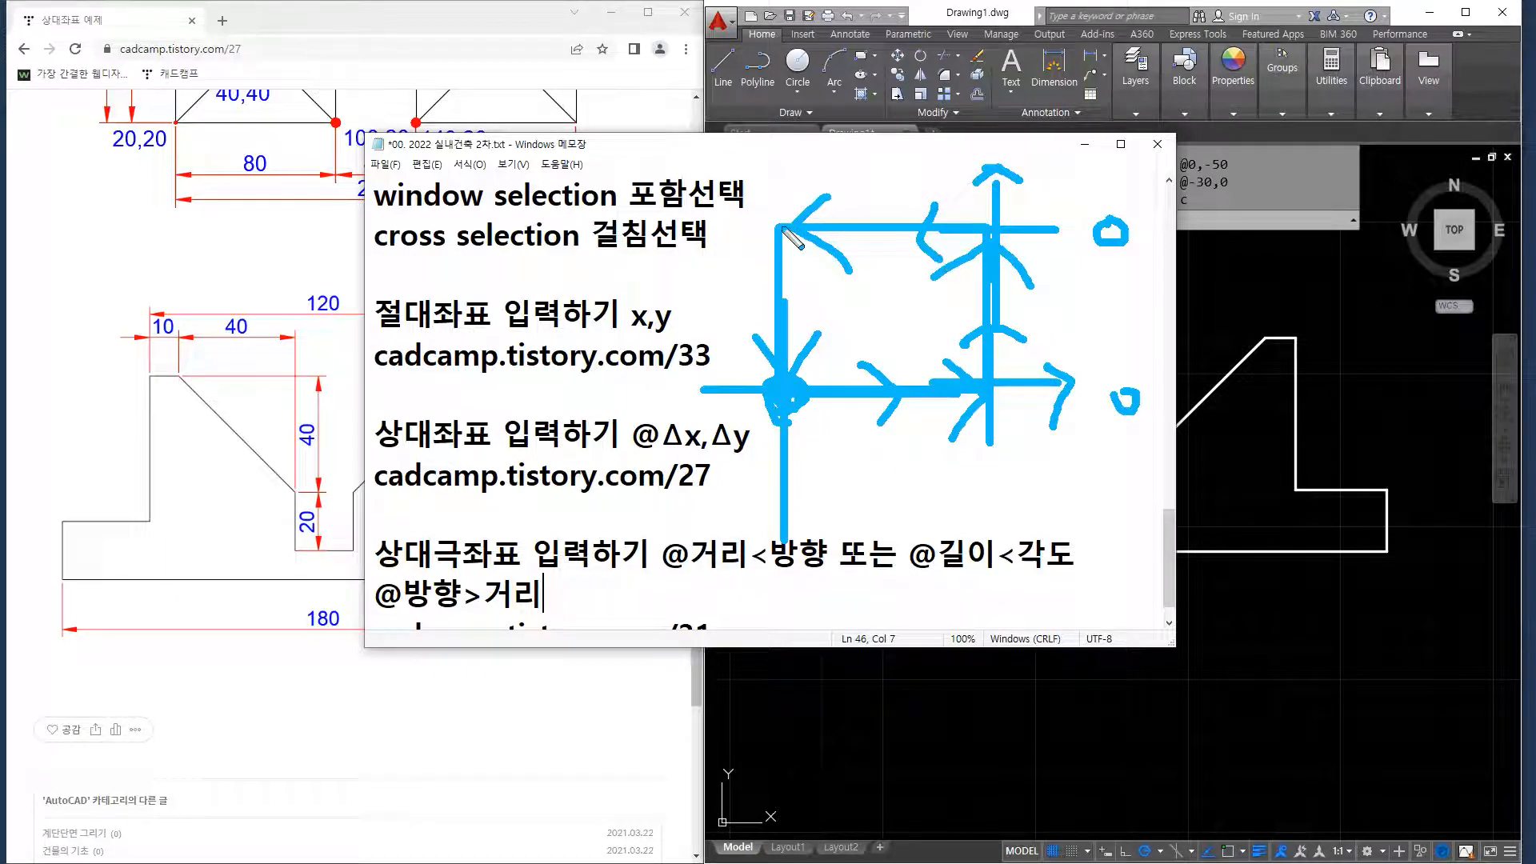
drag(780, 230, 708, 230)
drag(776, 170, 776, 270)
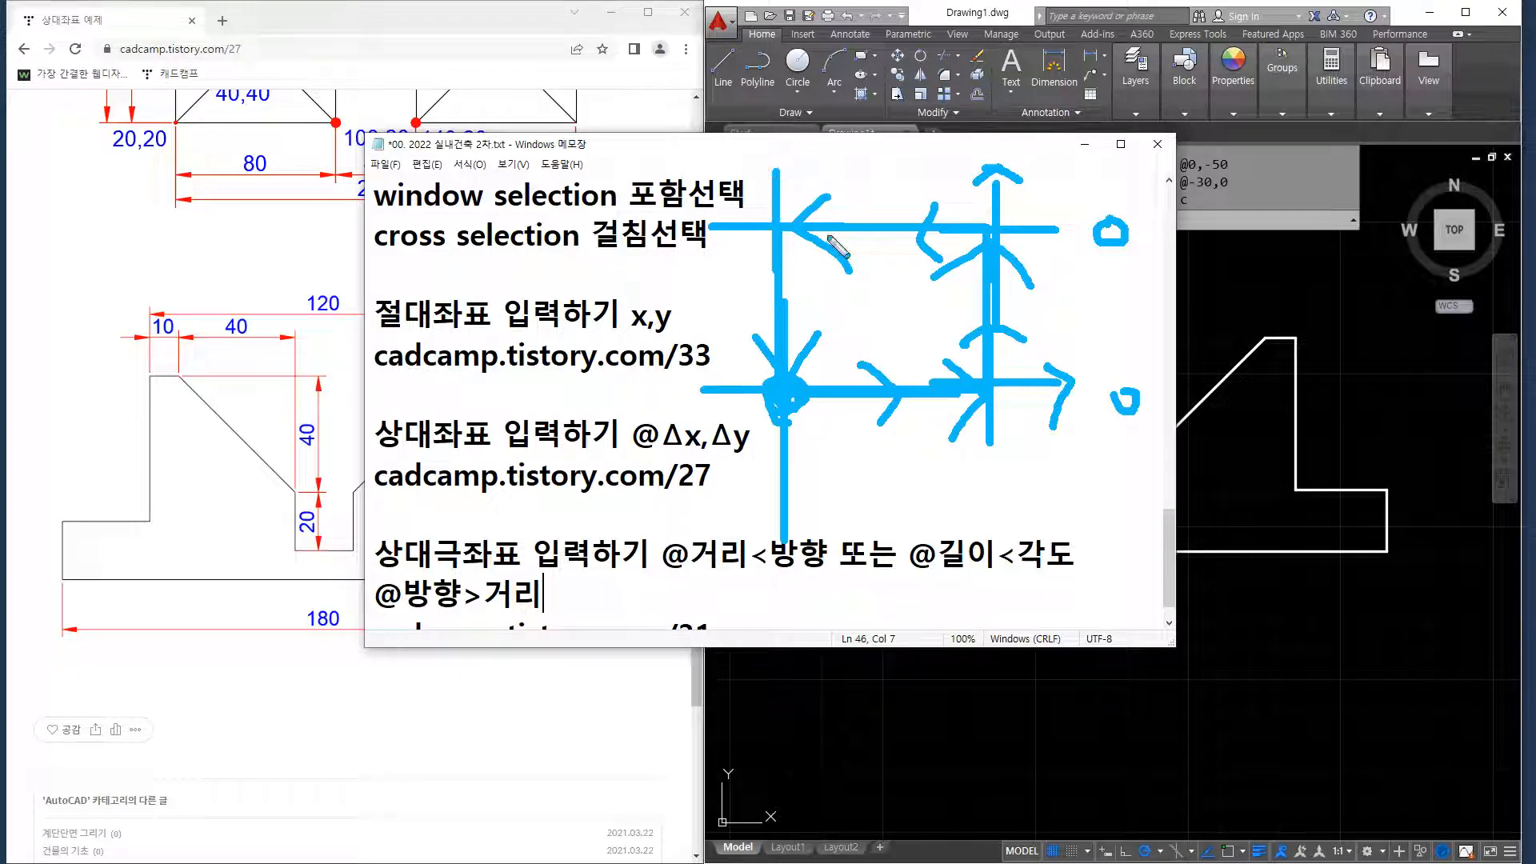
mouse_move(837, 210)
mouse_down()
mouse_move(859, 233)
mouse_move(837, 252)
mouse_up()
mouse_move(776, 169)
mouse_down()
mouse_move(755, 181)
mouse_move(804, 182)
mouse_move(708, 230)
mouse_up()
mouse_move(708, 229)
mouse_down()
mouse_move(752, 255)
mouse_move(816, 256)
mouse_up()
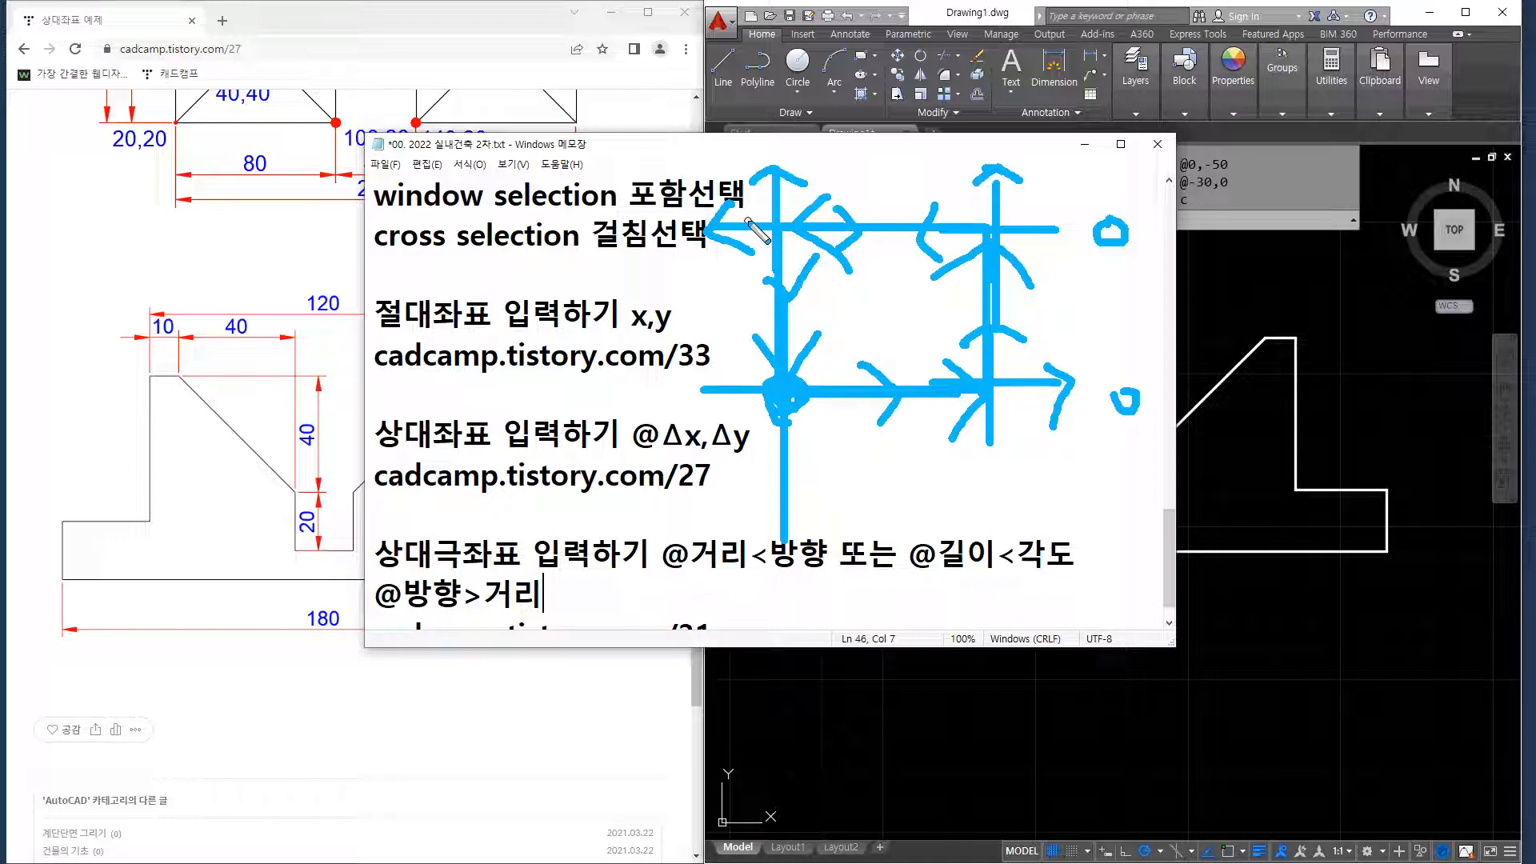
key(Escape)
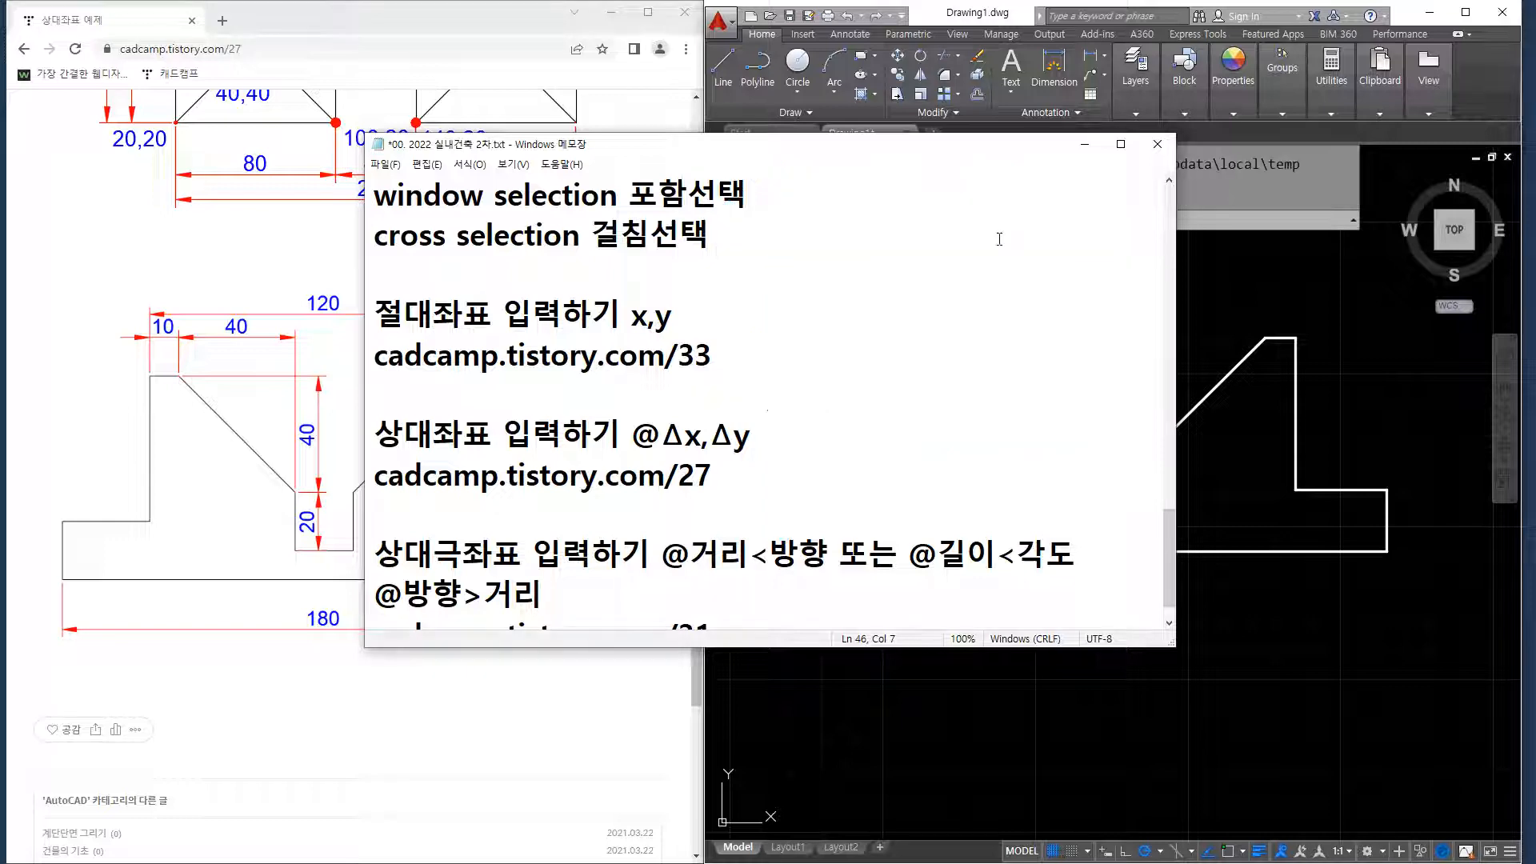
Switch to AutoCAD and erase the whole stepped V-notch profile with a crossing selection.
click(1326, 464)
click(1441, 627)
click(1043, 419)
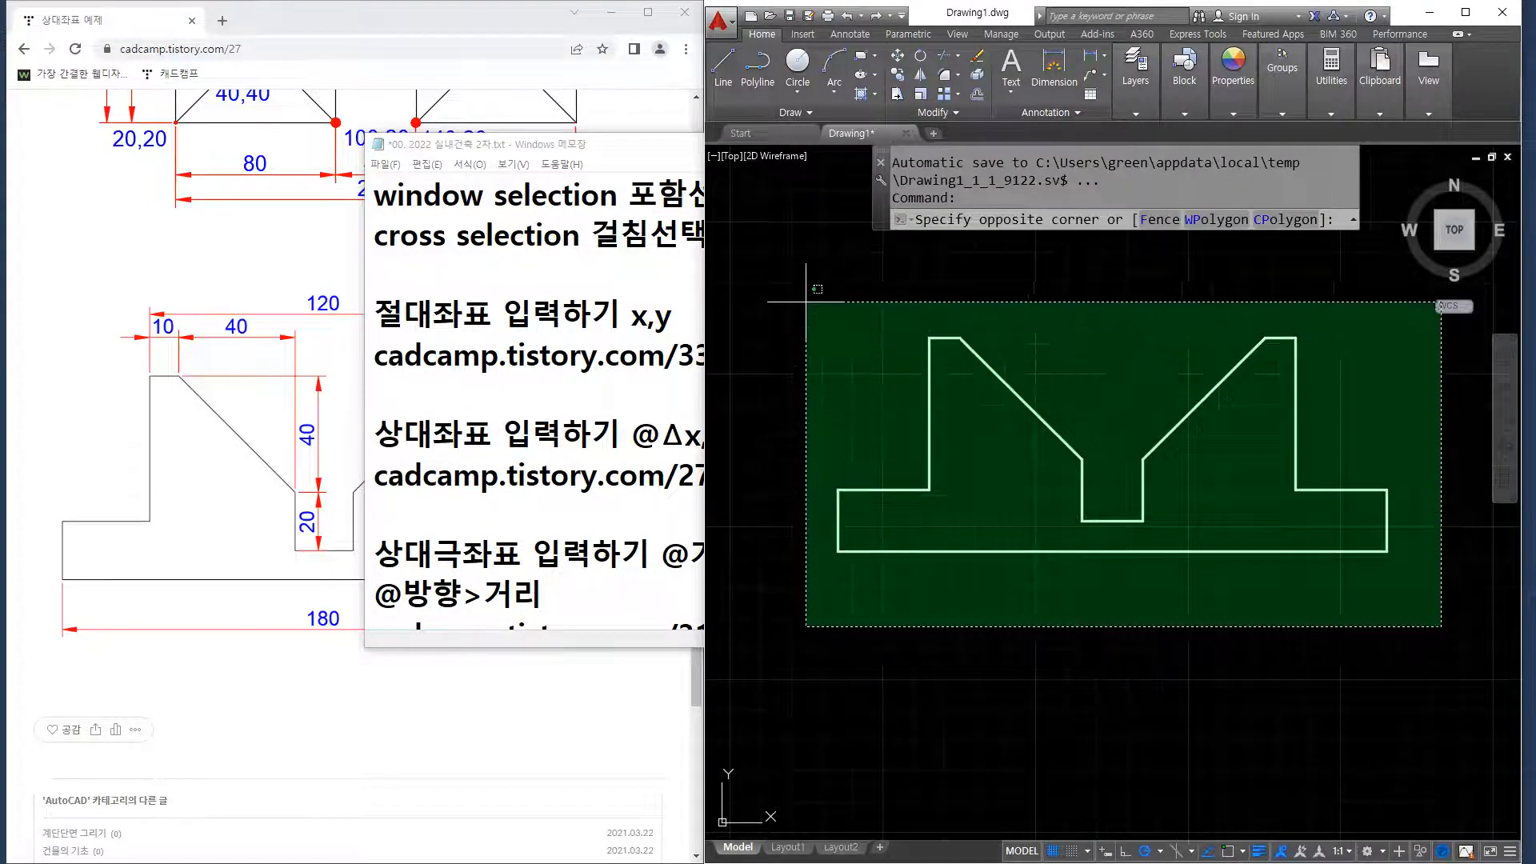
key(Delete)
Start a line from a free point near the middle of the empty drawing area.
text(l)
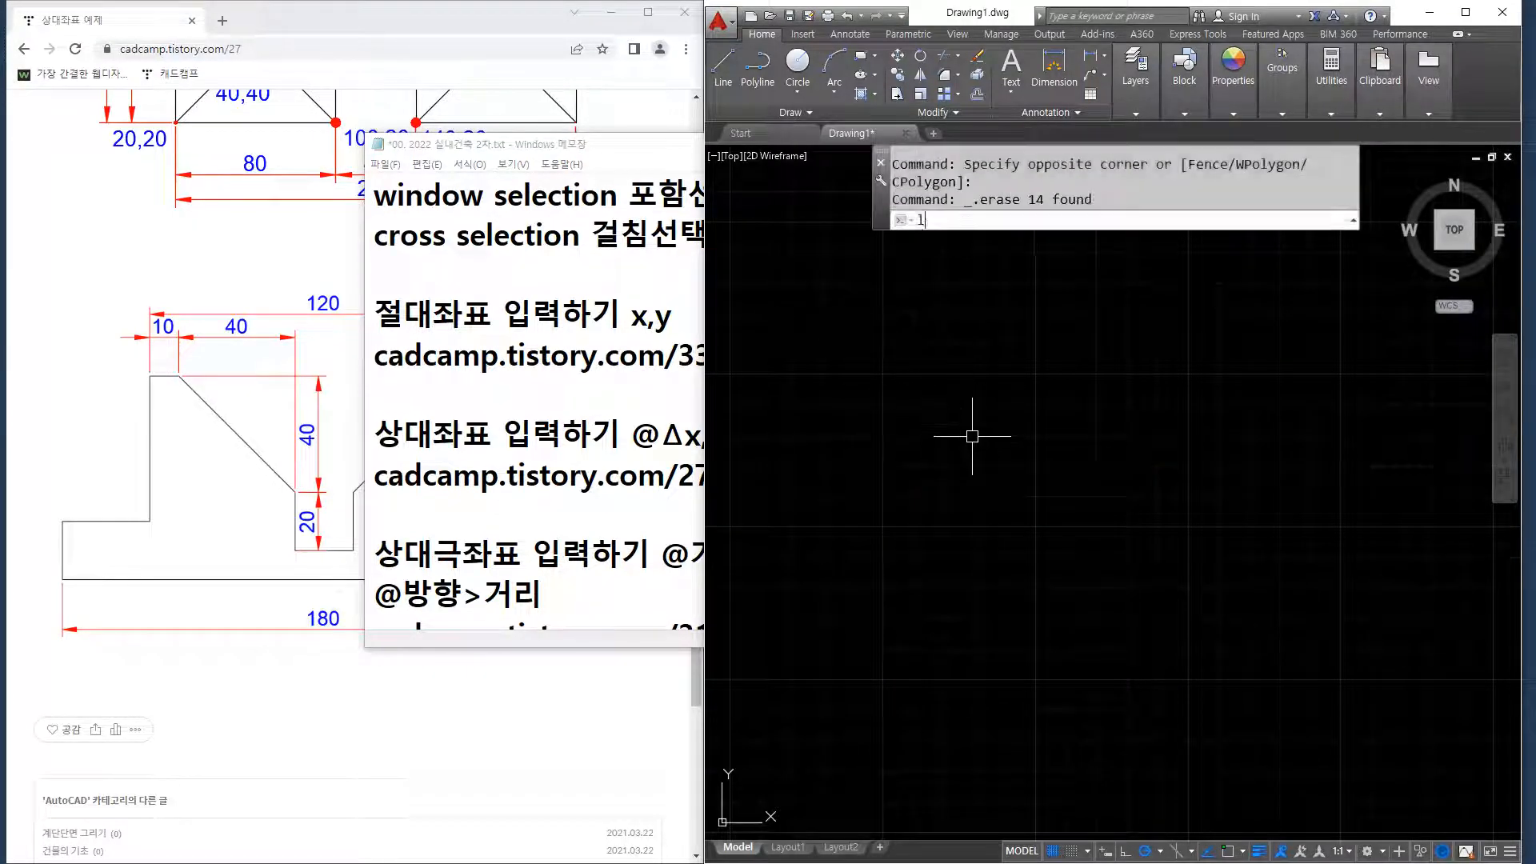
key(Return)
click(948, 532)
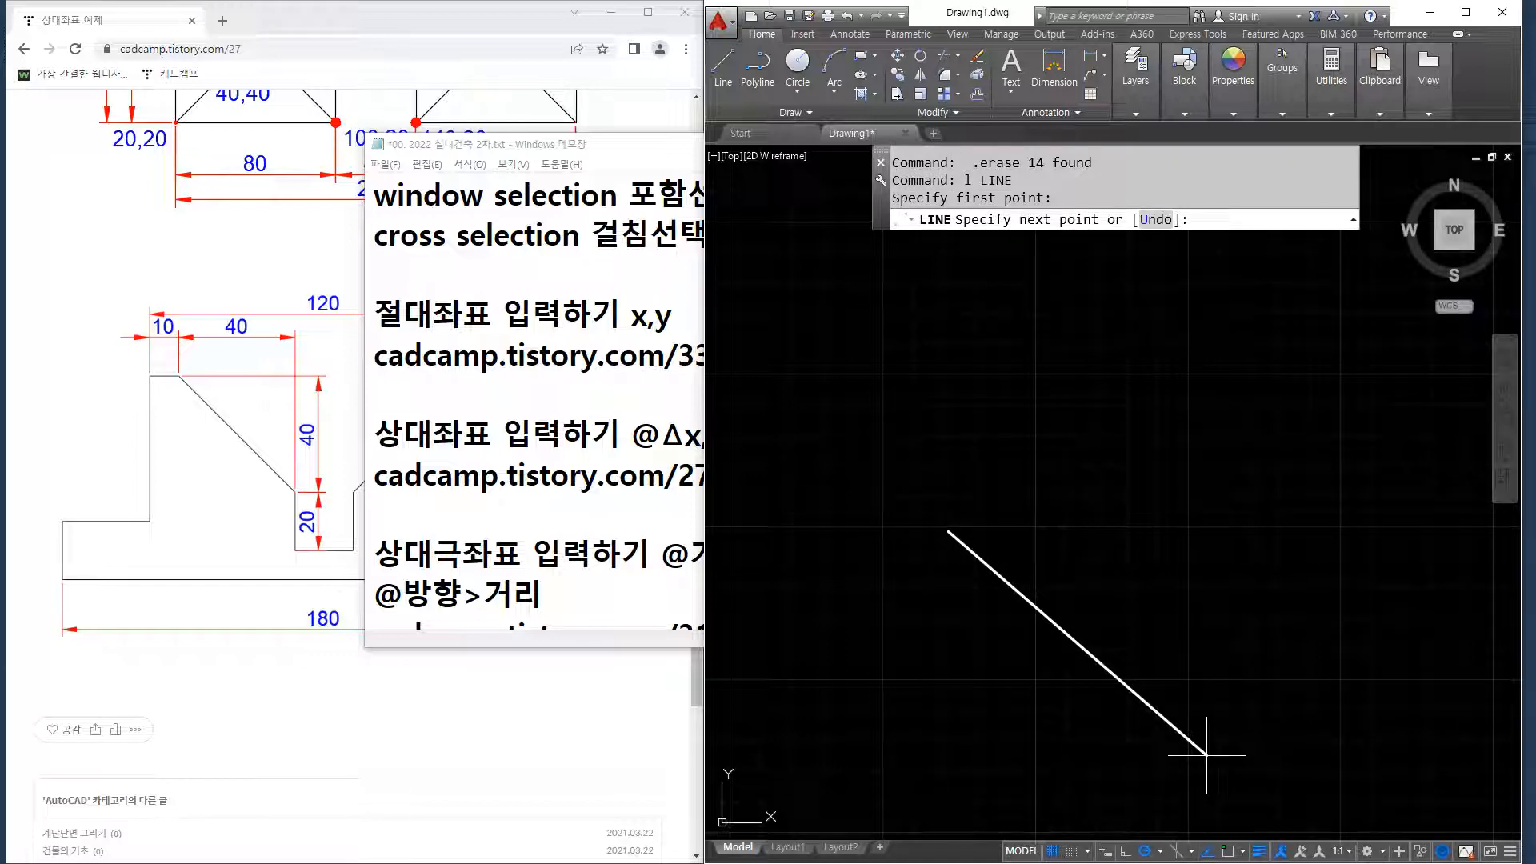
text(@100<0)
key(Return)
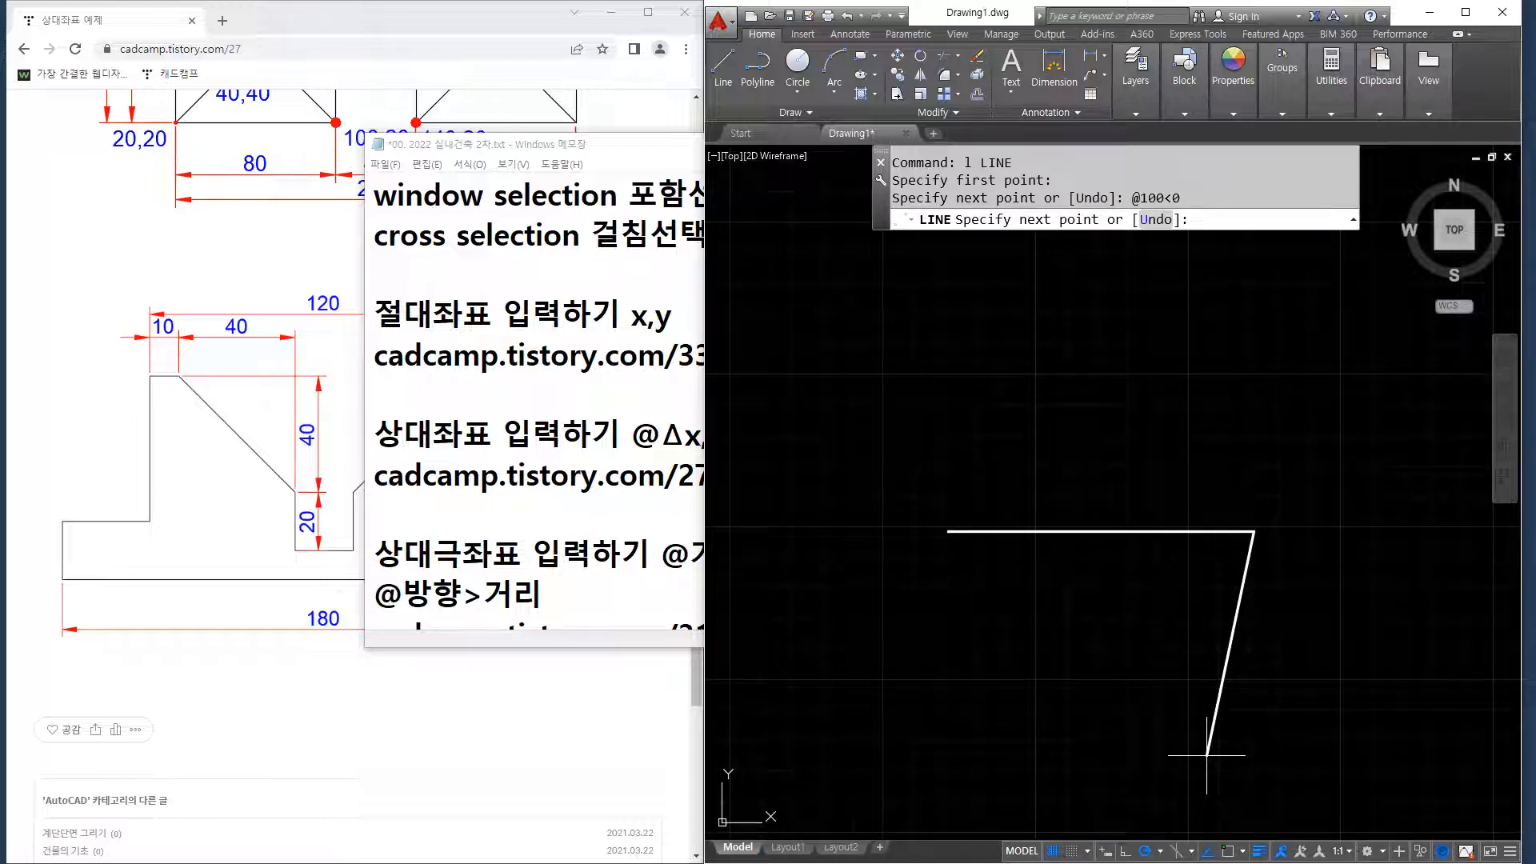
text(@)
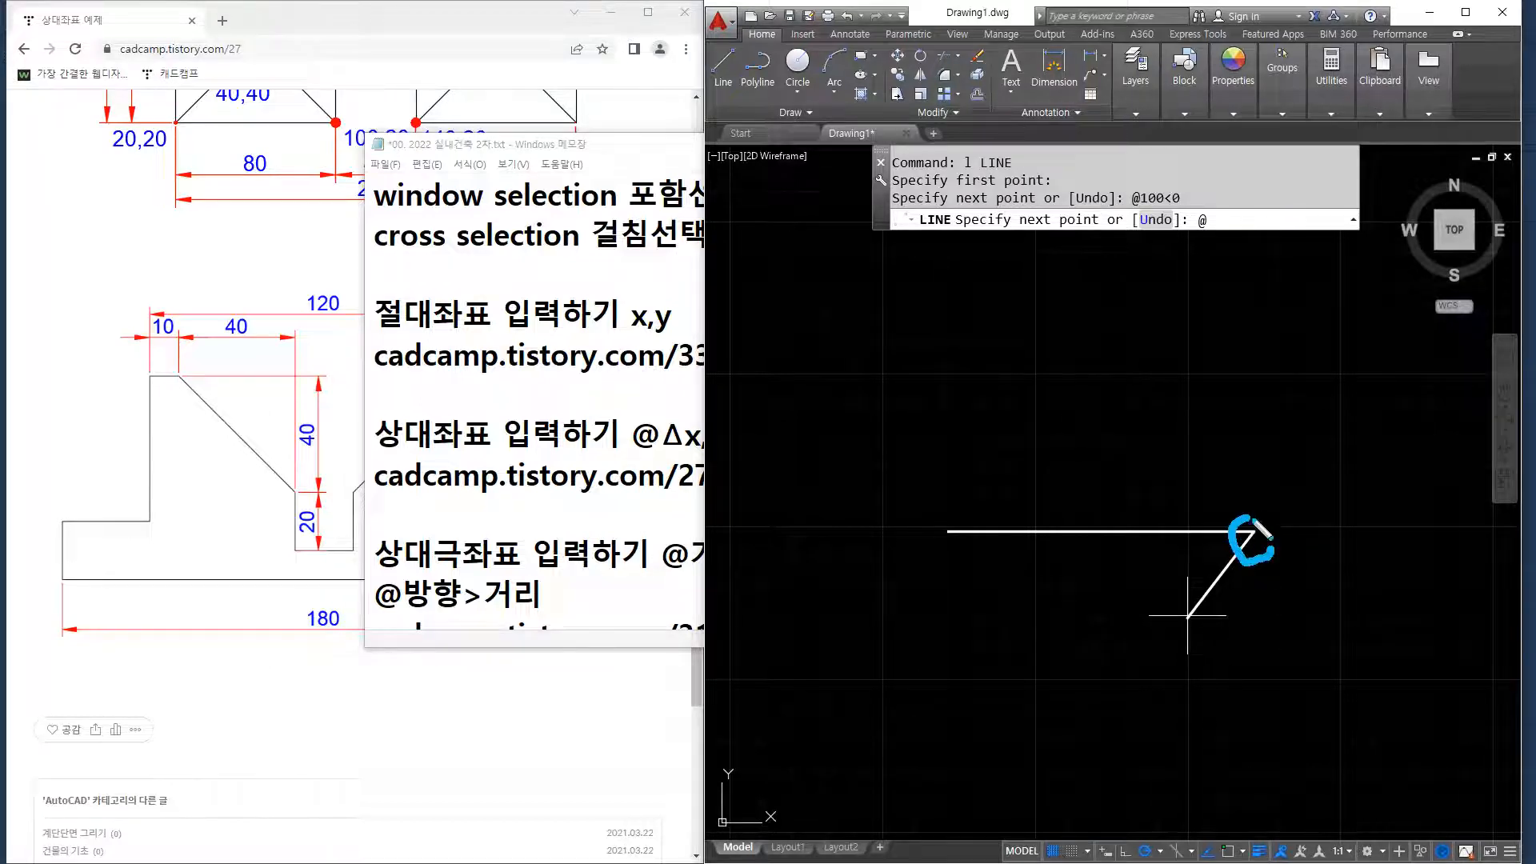
mouse_move(1250, 532)
mouse_down()
mouse_move(1456, 533)
mouse_move(1440, 564)
mouse_move(1490, 589)
mouse_up()
mouse_move(1257, 528)
mouse_down()
mouse_move(1257, 348)
mouse_move(1211, 376)
mouse_move(1317, 398)
mouse_up()
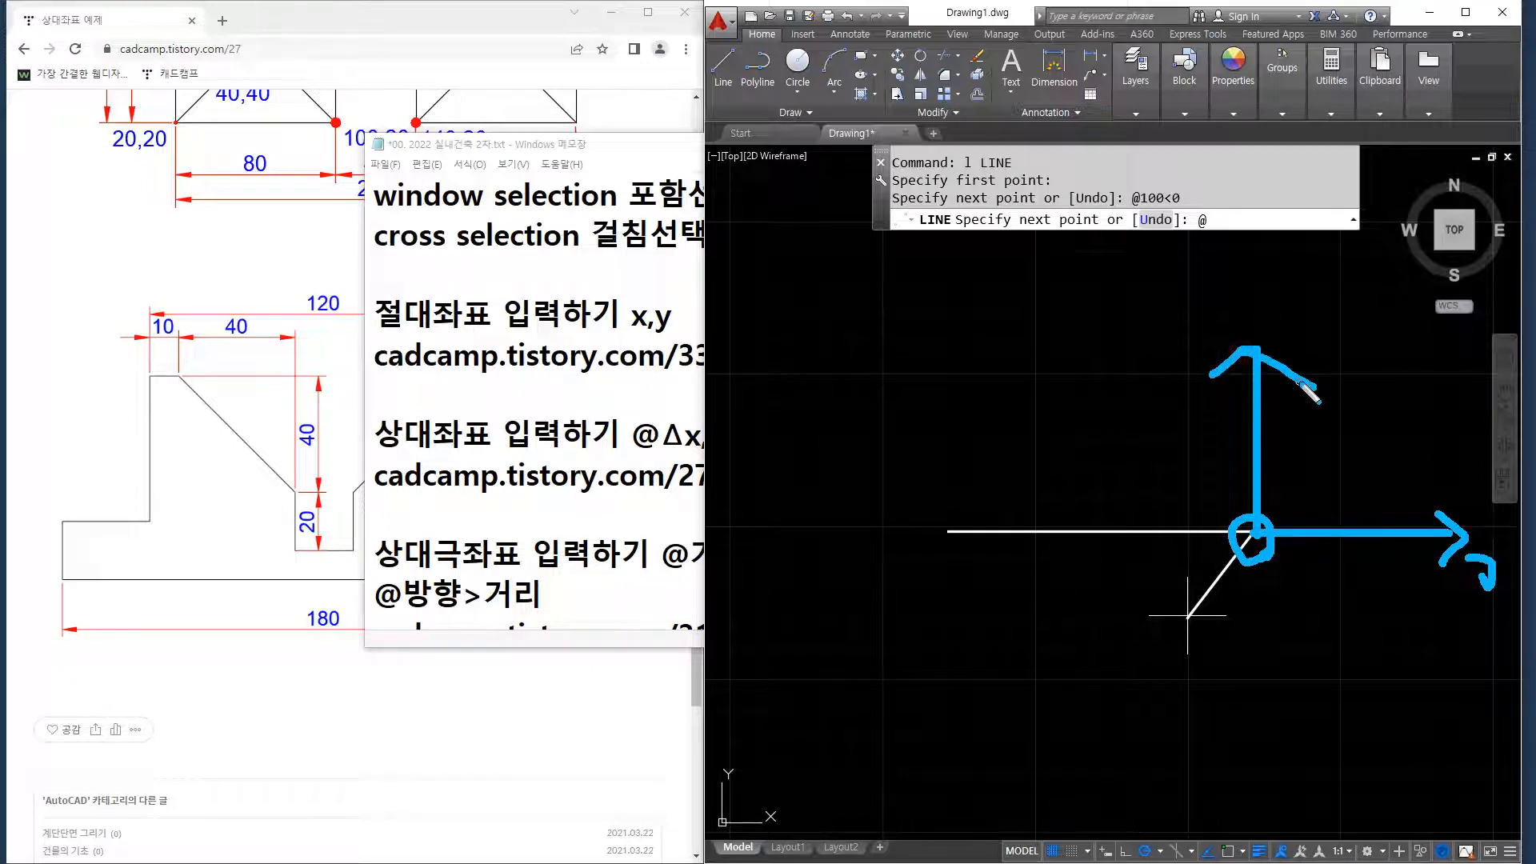
key(Escape)
text(100<)
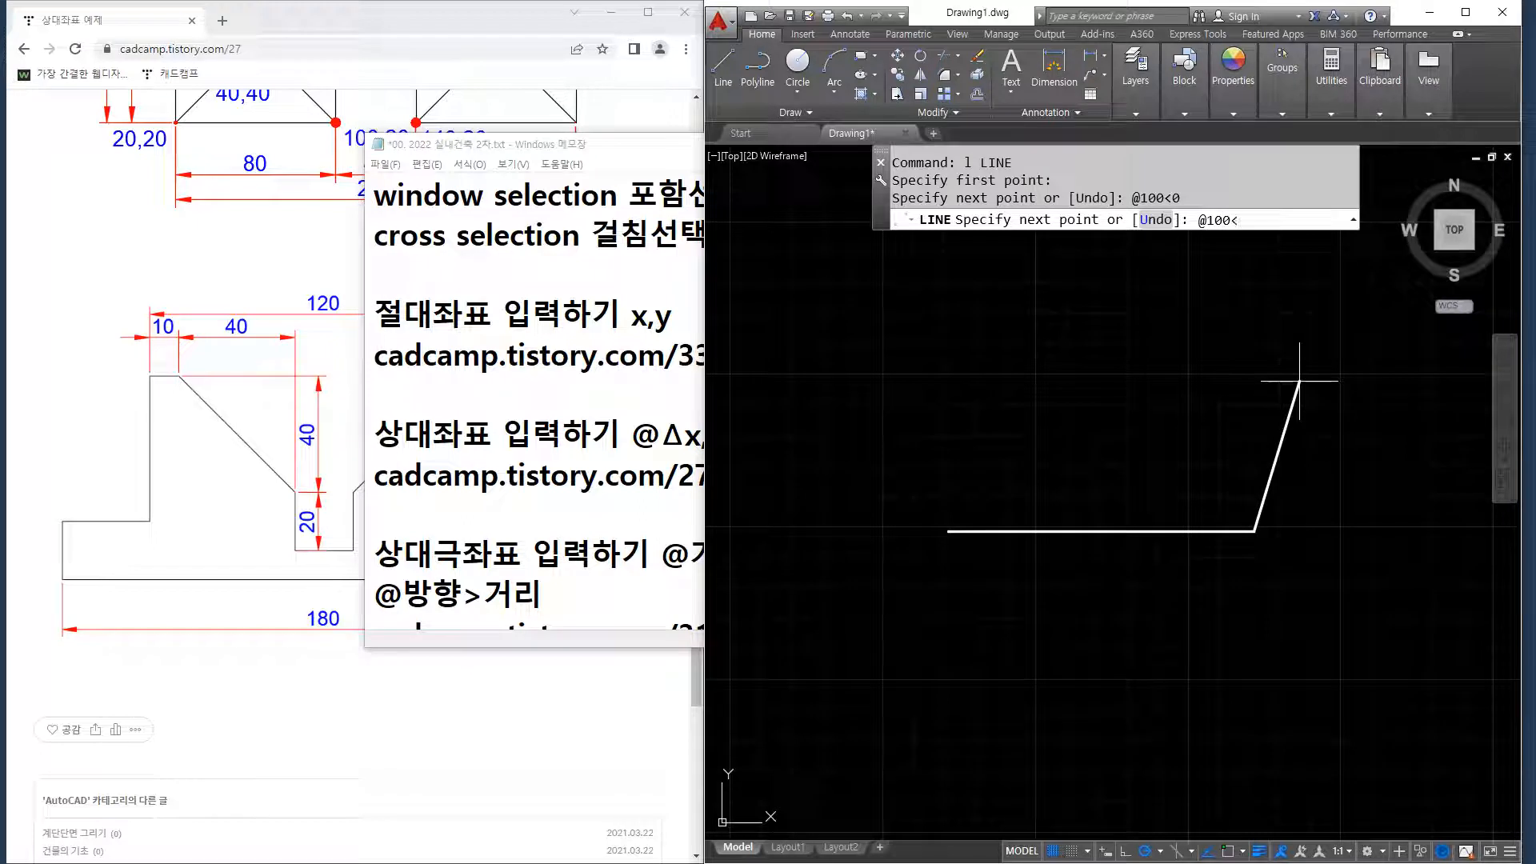
text(90)
key(Return)
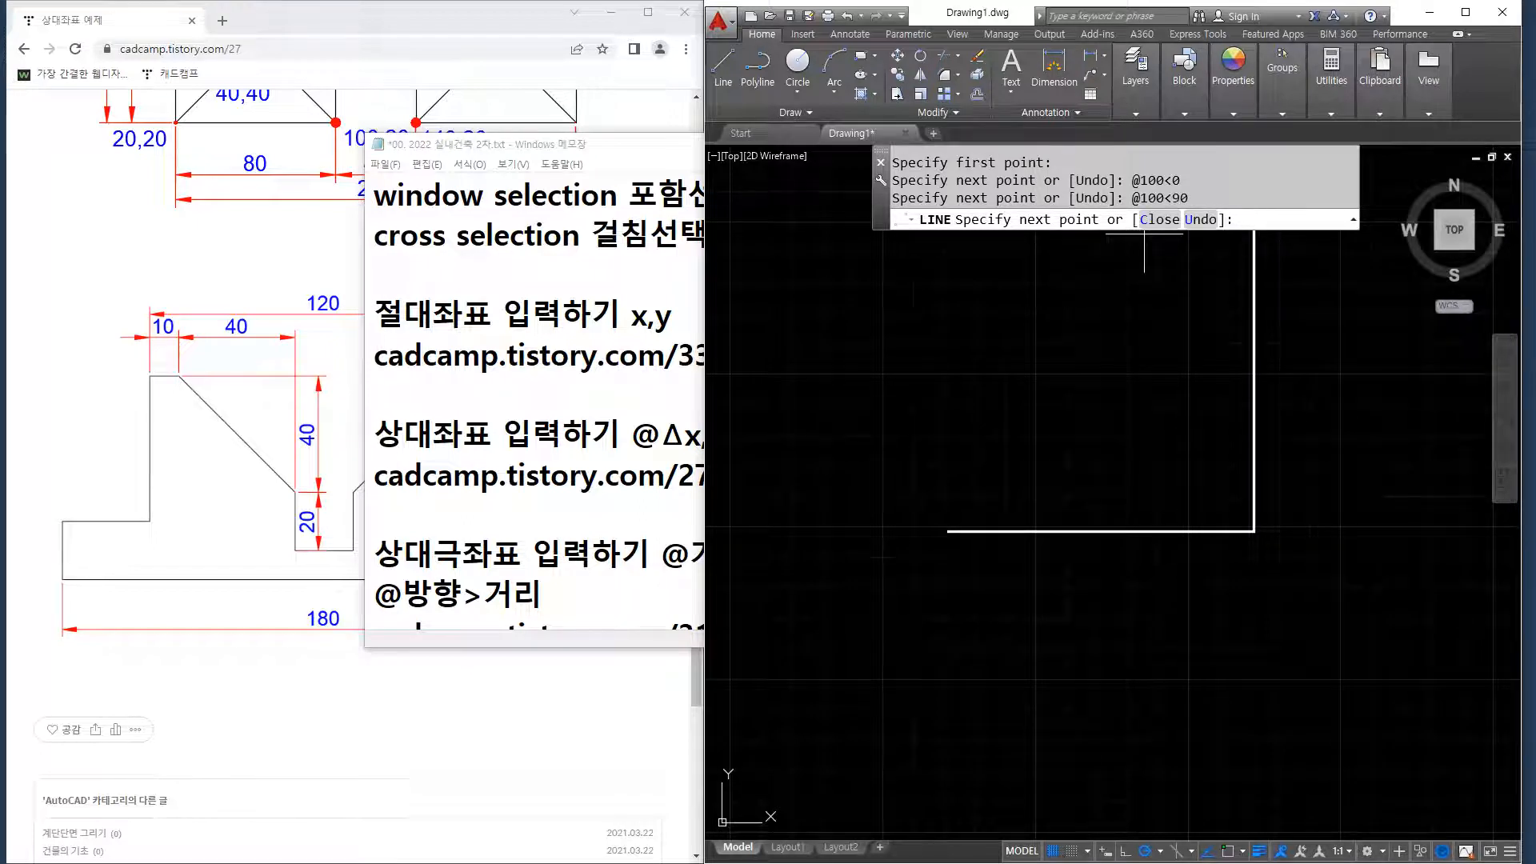
middle_drag(1274, 332, 1257, 410)
key(ctrl+2)
mouse_move(1244, 308)
shift+mouse_down()
mouse_move(1377, 293)
mouse_move(1372, 340)
shift+mouse_up()
mouse_move(1237, 312)
mouse_down()
mouse_move(1122, 311)
mouse_move(1141, 327)
mouse_up()
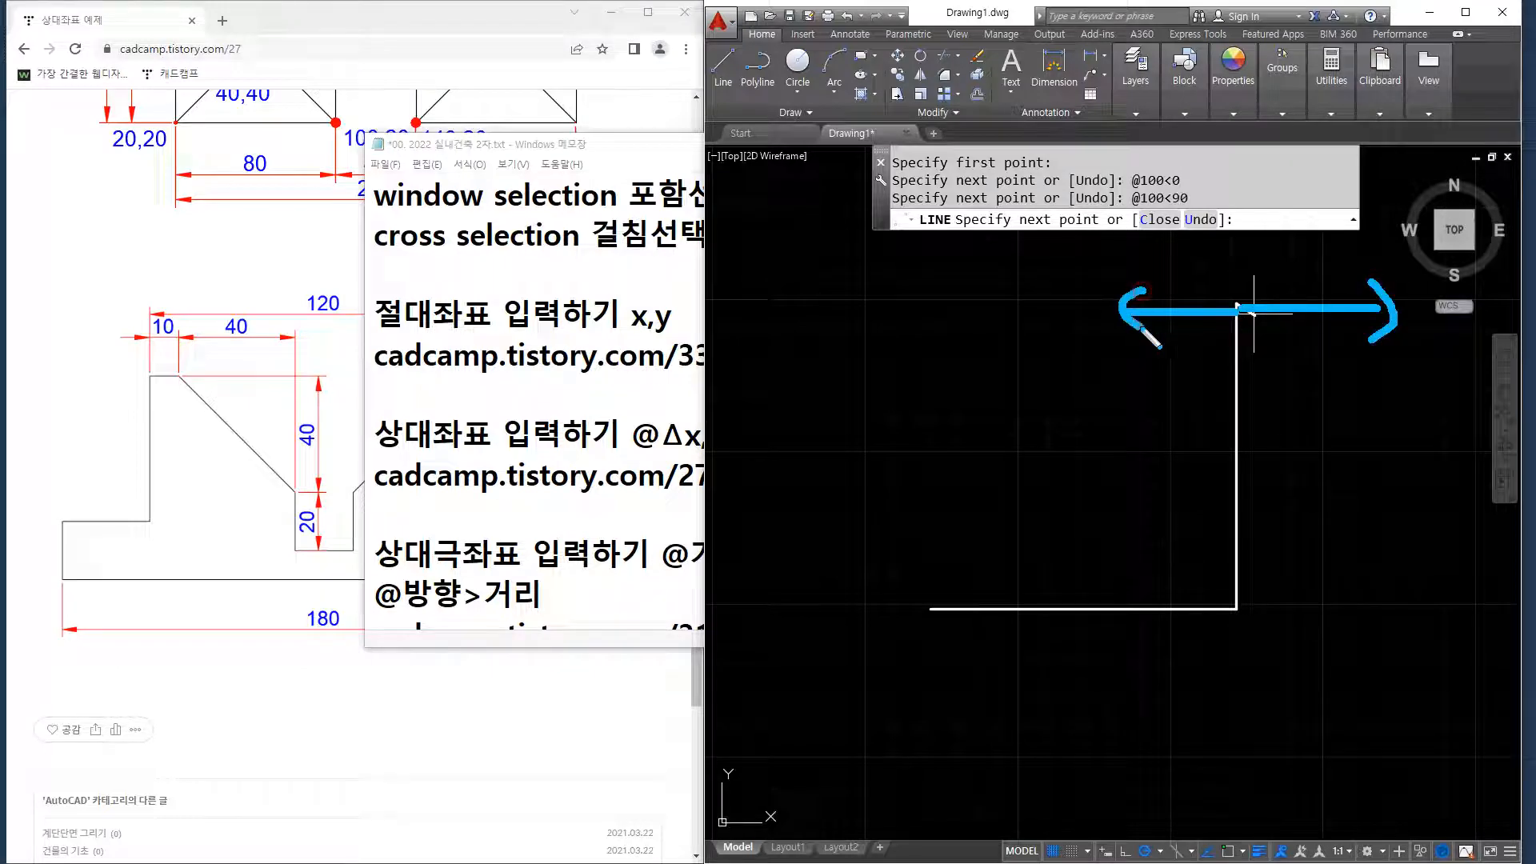
key(Escape)
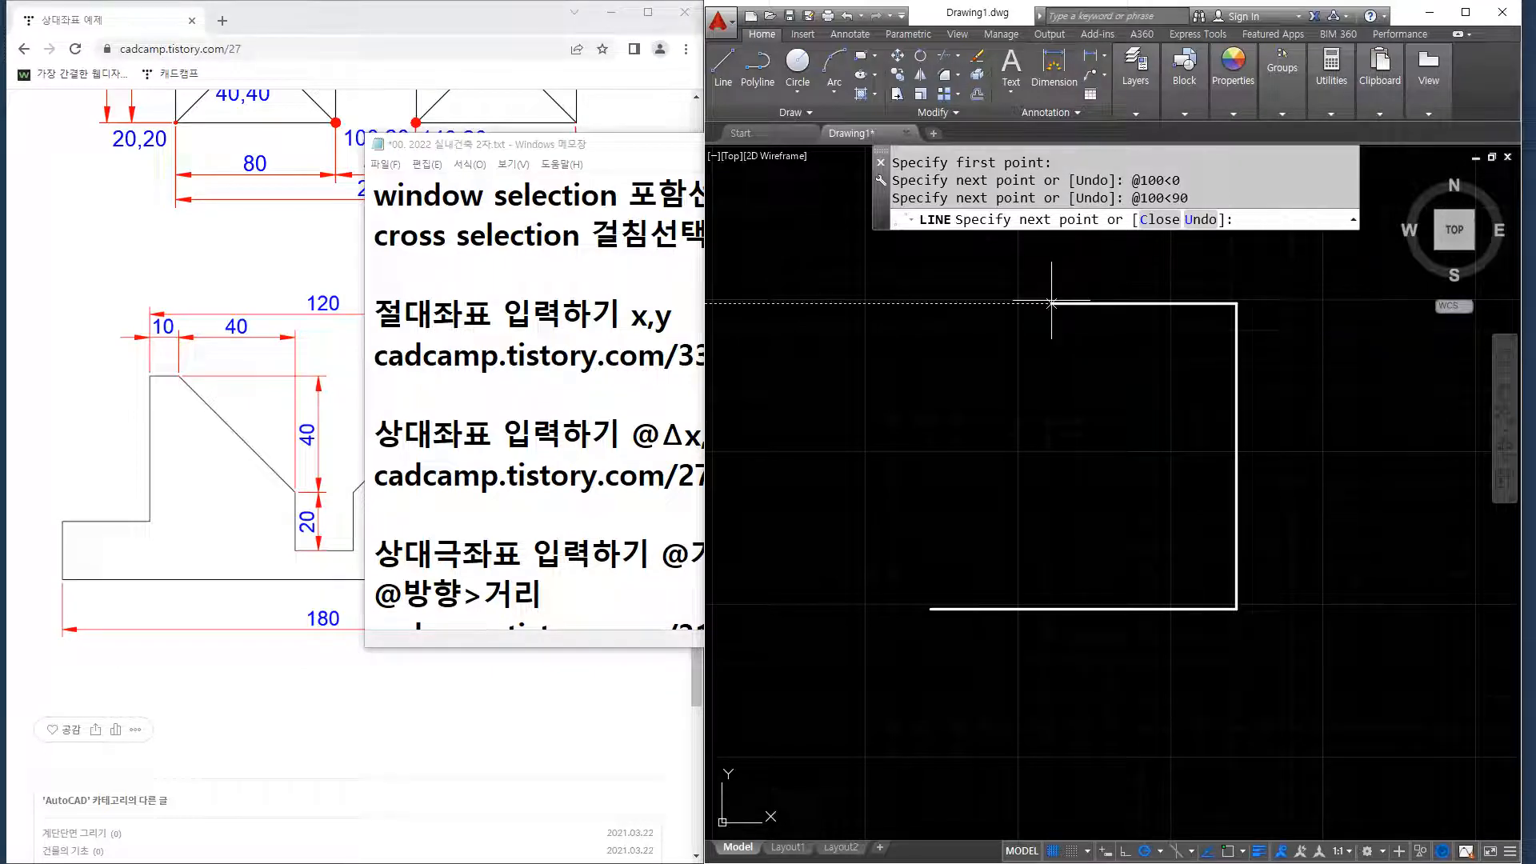
text(@100)
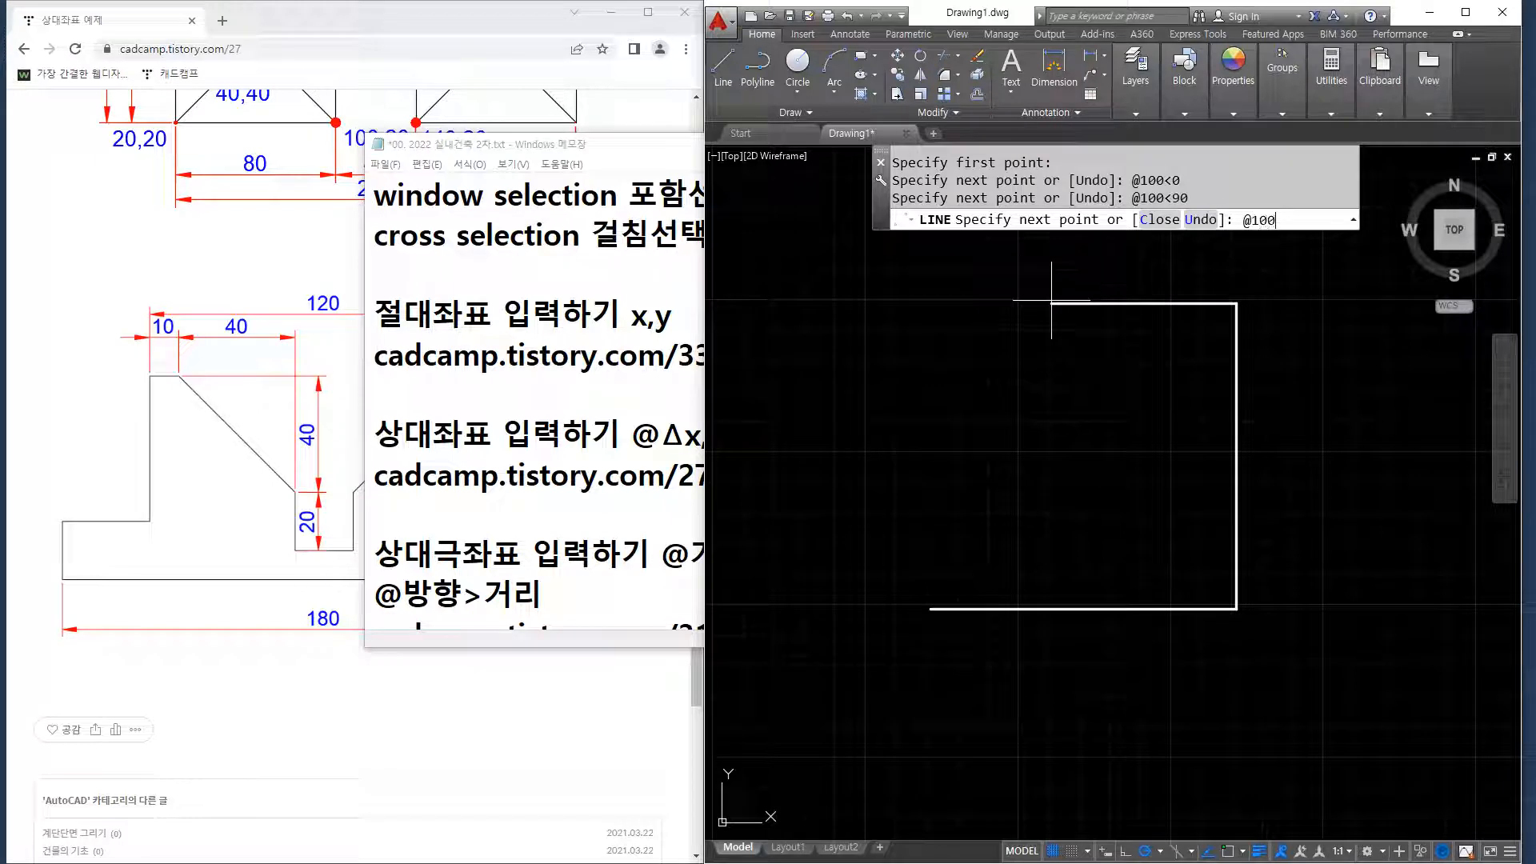
text(<180)
key(Return)
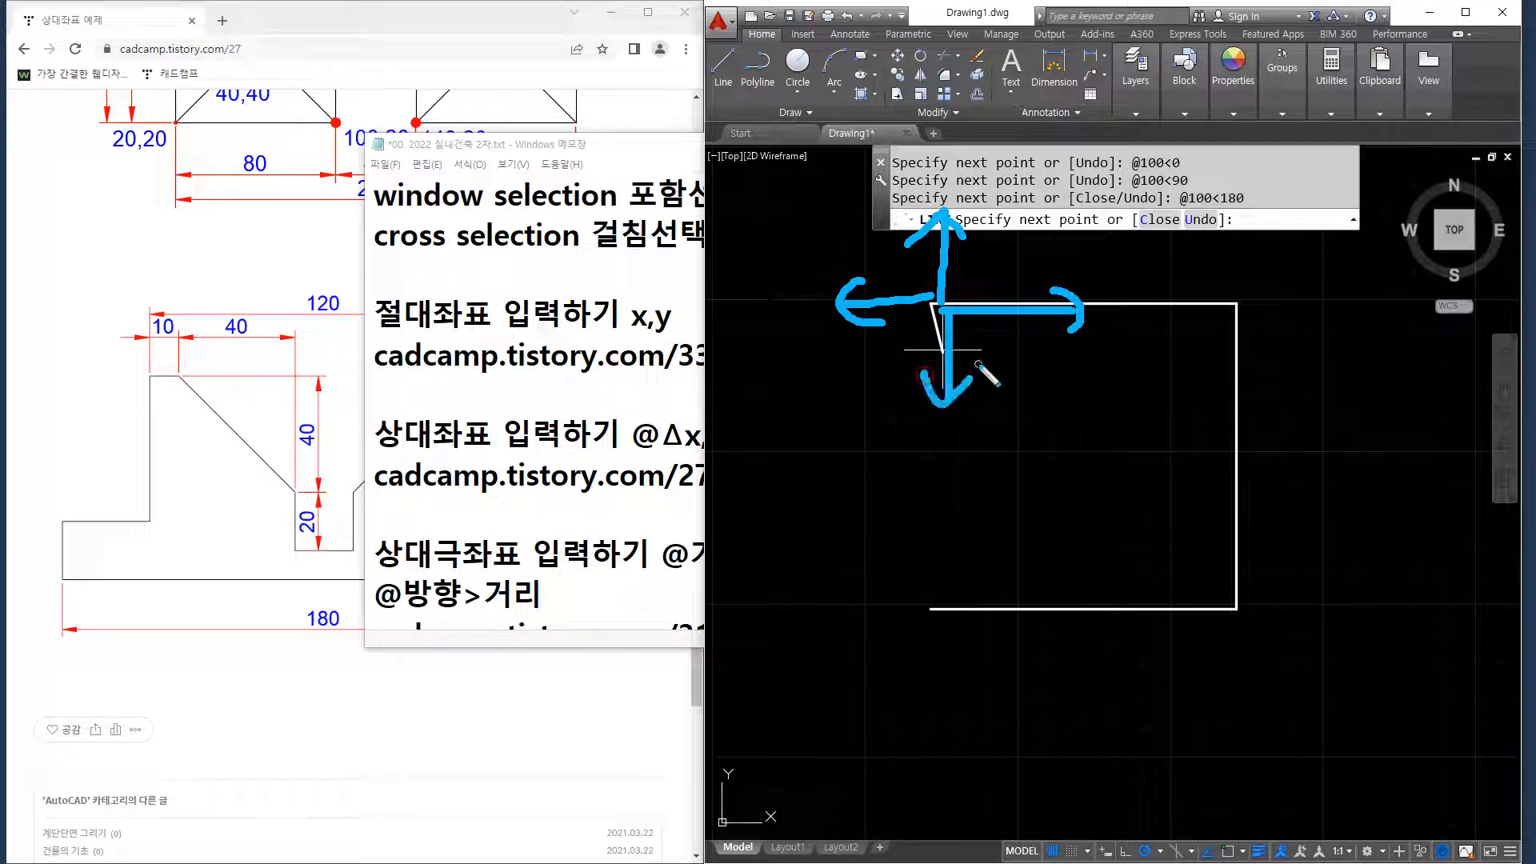
text(@100<)
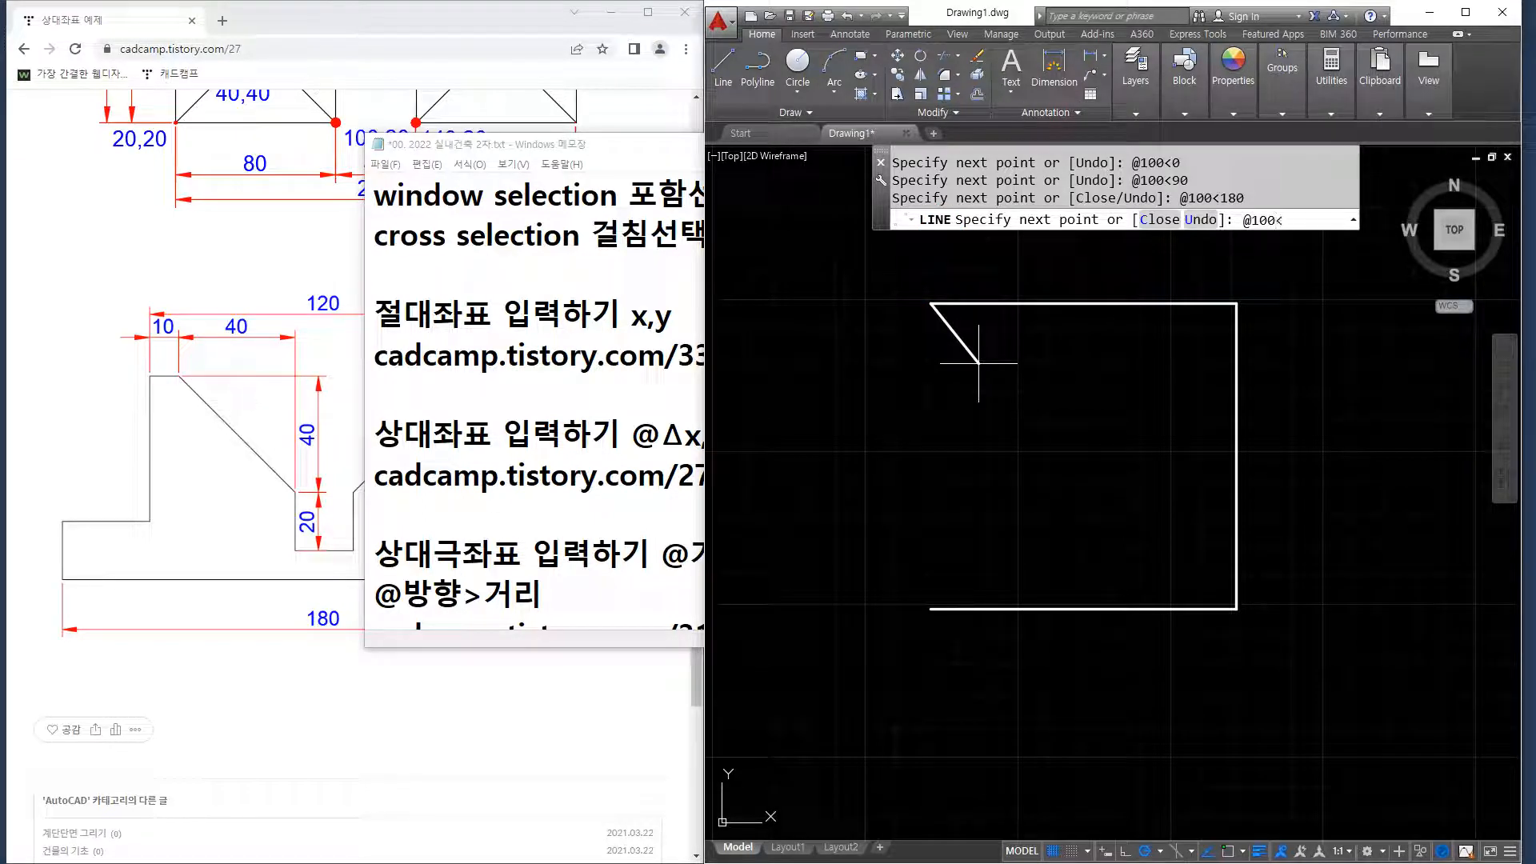
text(270)
key(Return)
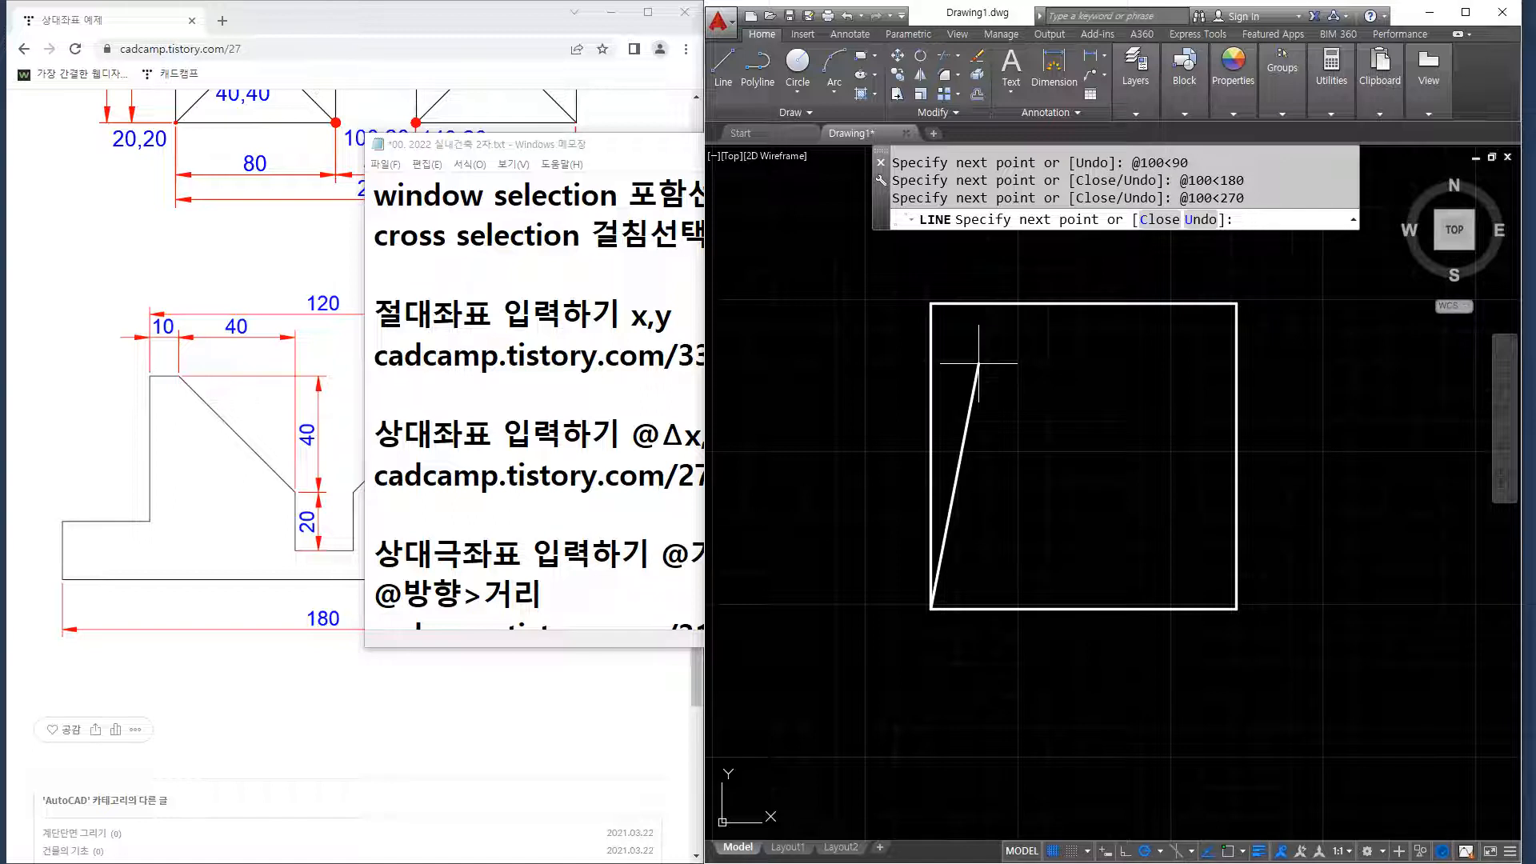
key(Return)
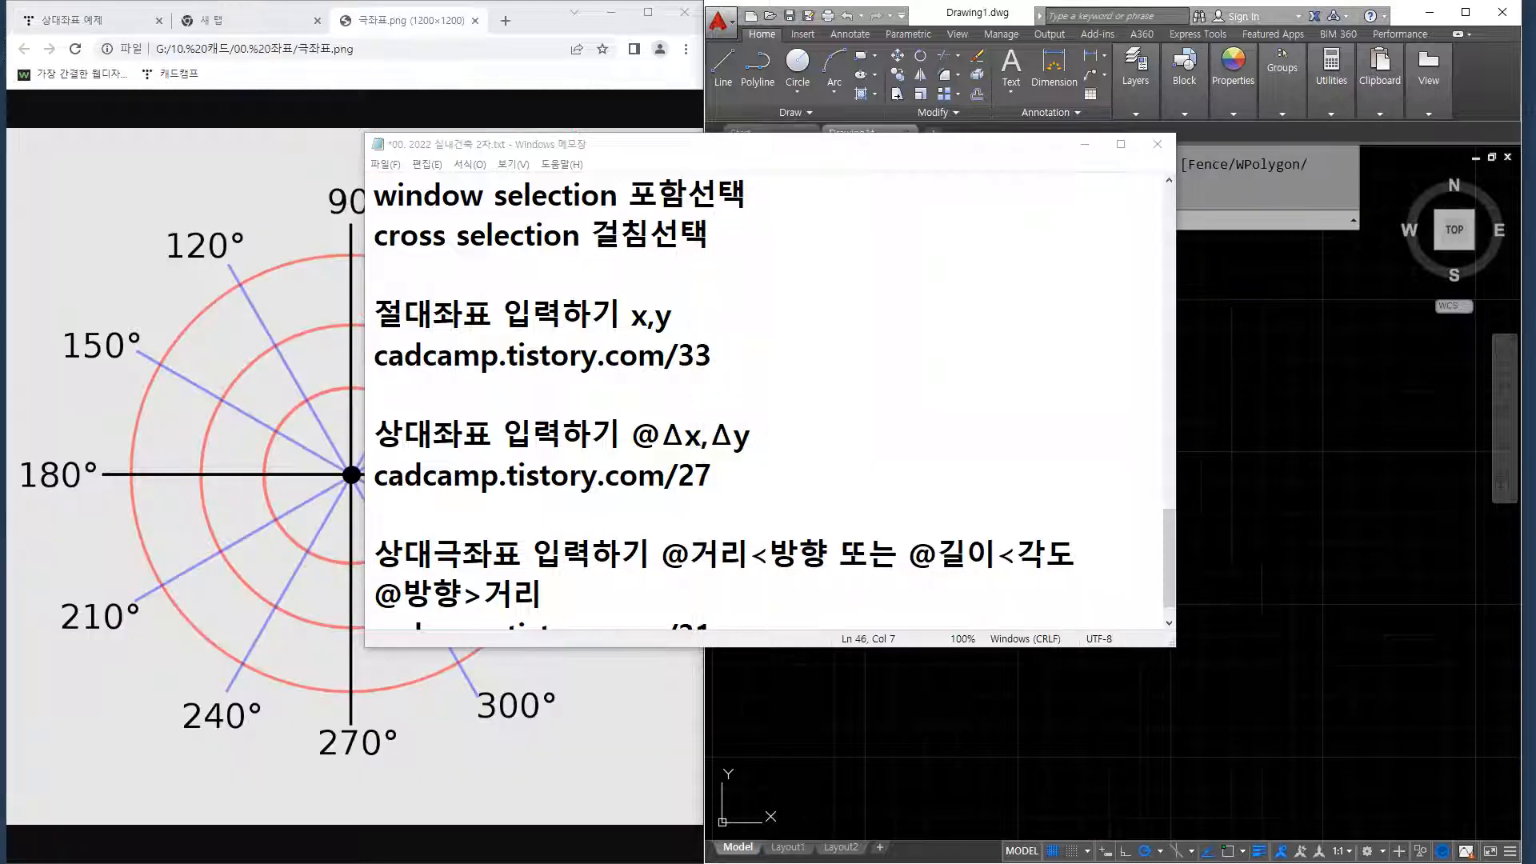
Move the notes window off the polar angle diagram and point out its directions from 0° to 180°.
drag(633, 164, 1017, 230)
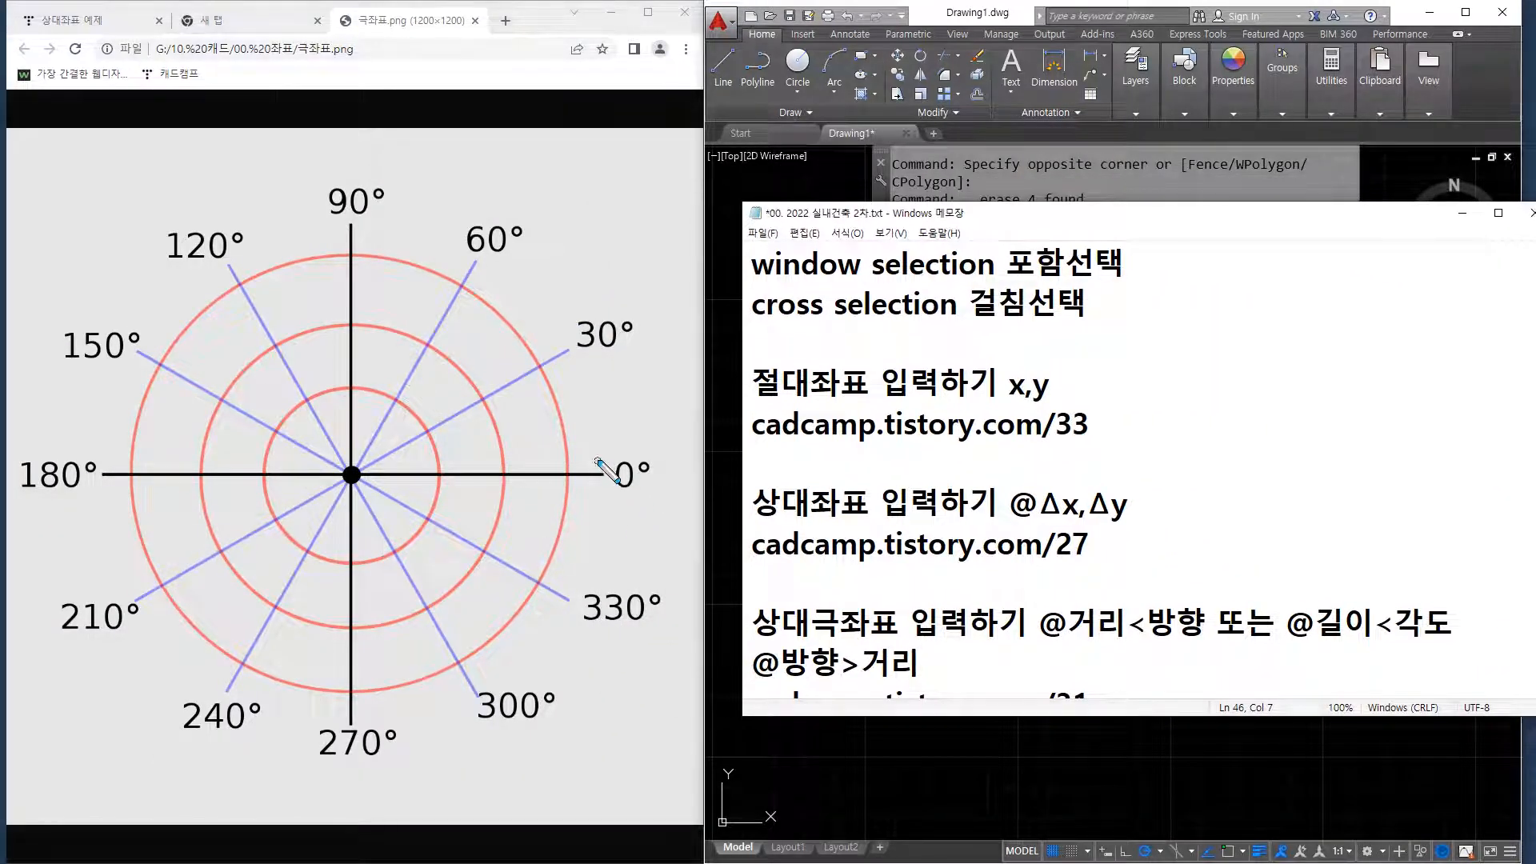
mouse_move(596, 460)
mouse_down()
mouse_move(616, 477)
mouse_move(596, 503)
mouse_up()
mouse_move(555, 346)
mouse_down()
mouse_move(582, 348)
mouse_move(570, 370)
mouse_up()
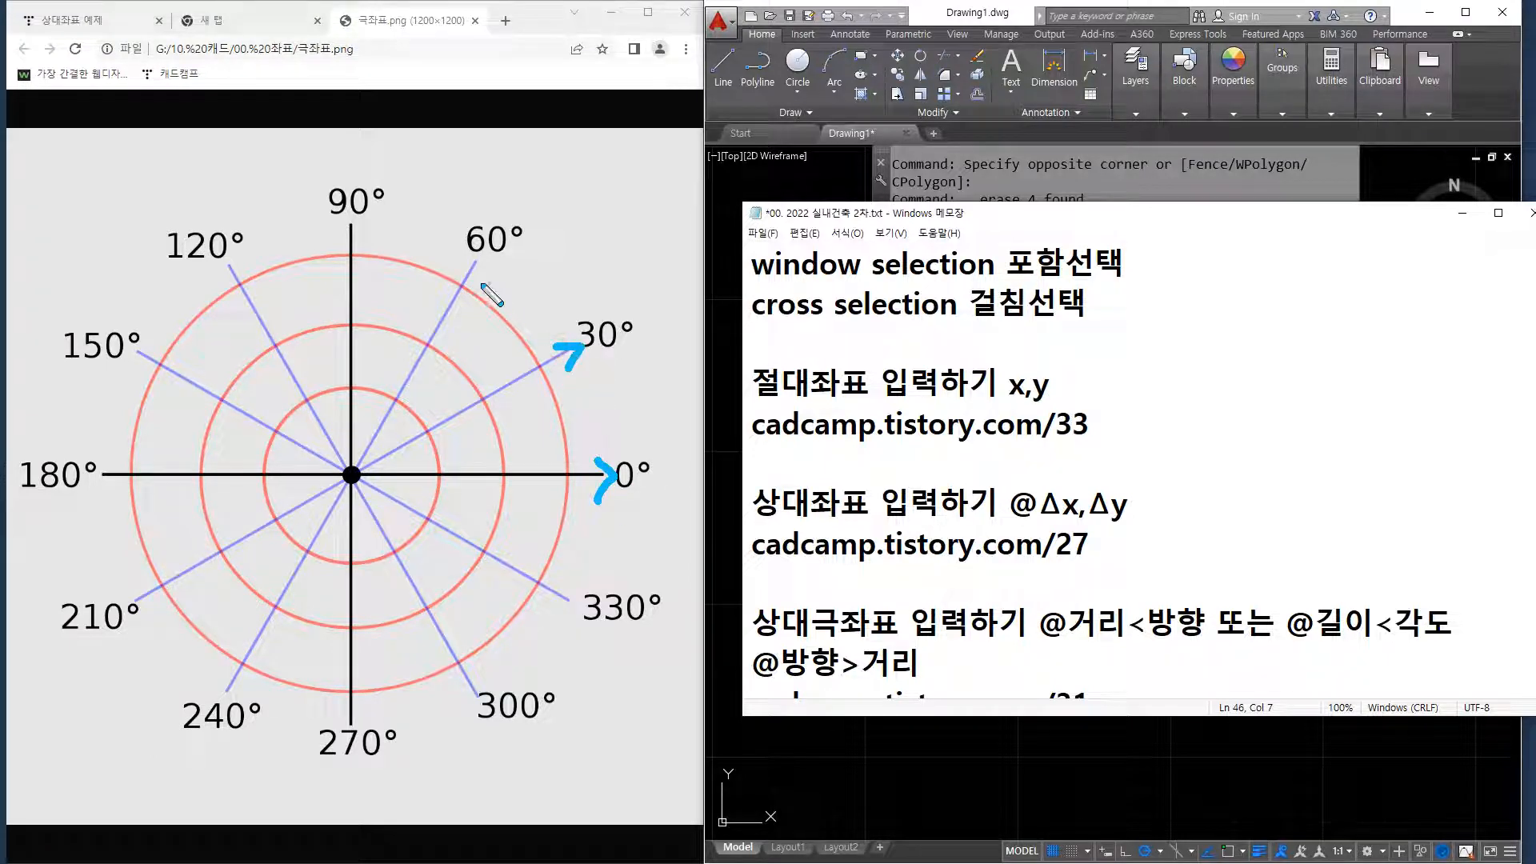
mouse_move(455, 266)
mouse_down()
mouse_move(489, 252)
mouse_move(484, 275)
mouse_up()
mouse_move(350, 227)
mouse_down()
mouse_move(320, 239)
mouse_move(366, 240)
mouse_up()
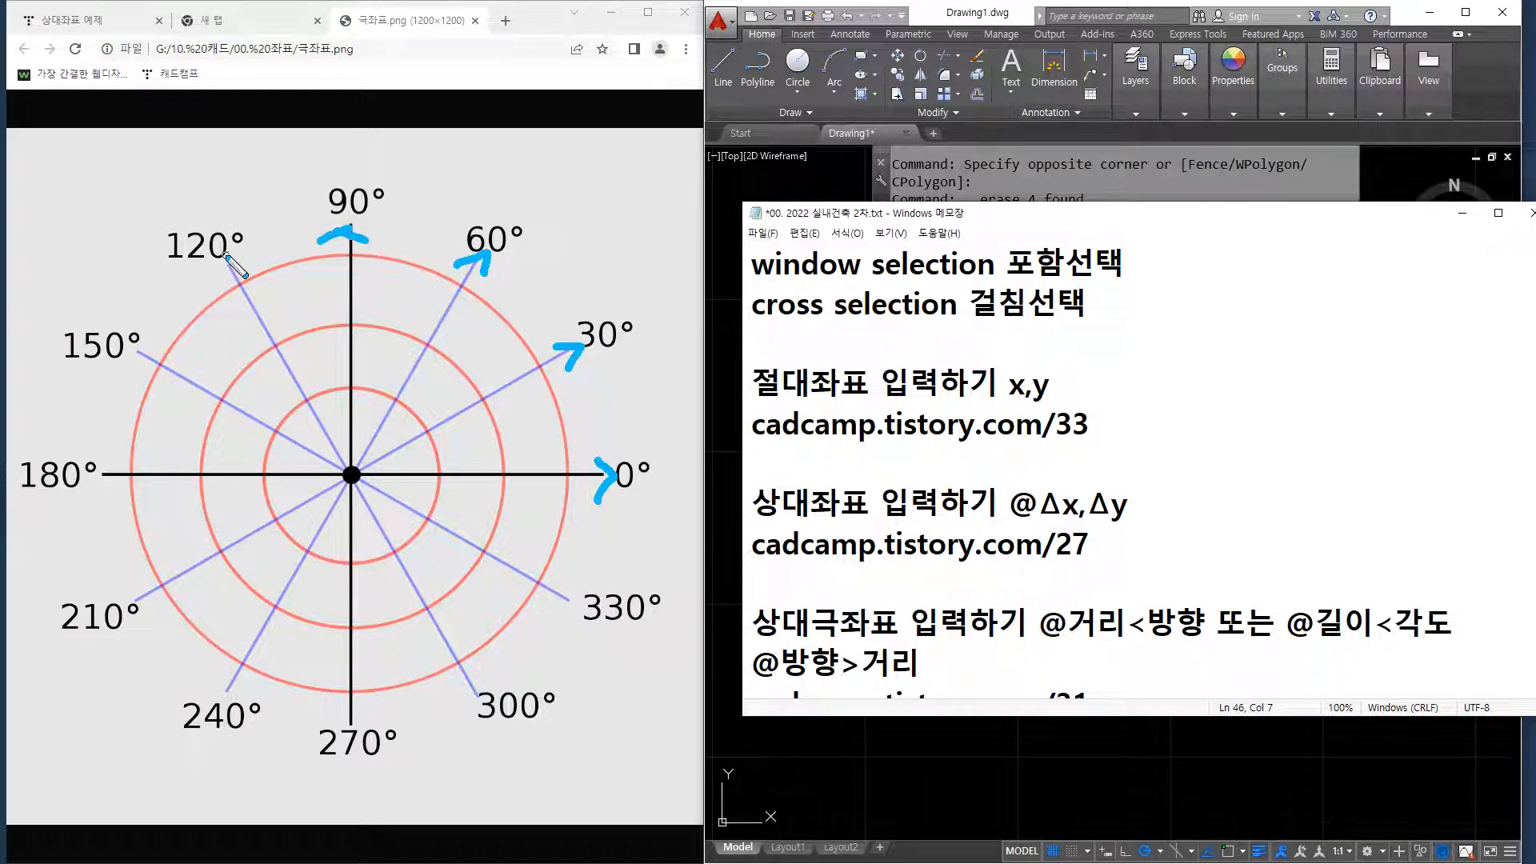
mouse_move(234, 260)
mouse_down()
mouse_move(230, 280)
mouse_move(255, 264)
mouse_up()
mouse_move(186, 352)
mouse_down()
mouse_move(132, 352)
mouse_move(134, 384)
mouse_up()
drag(136, 462, 120, 492)
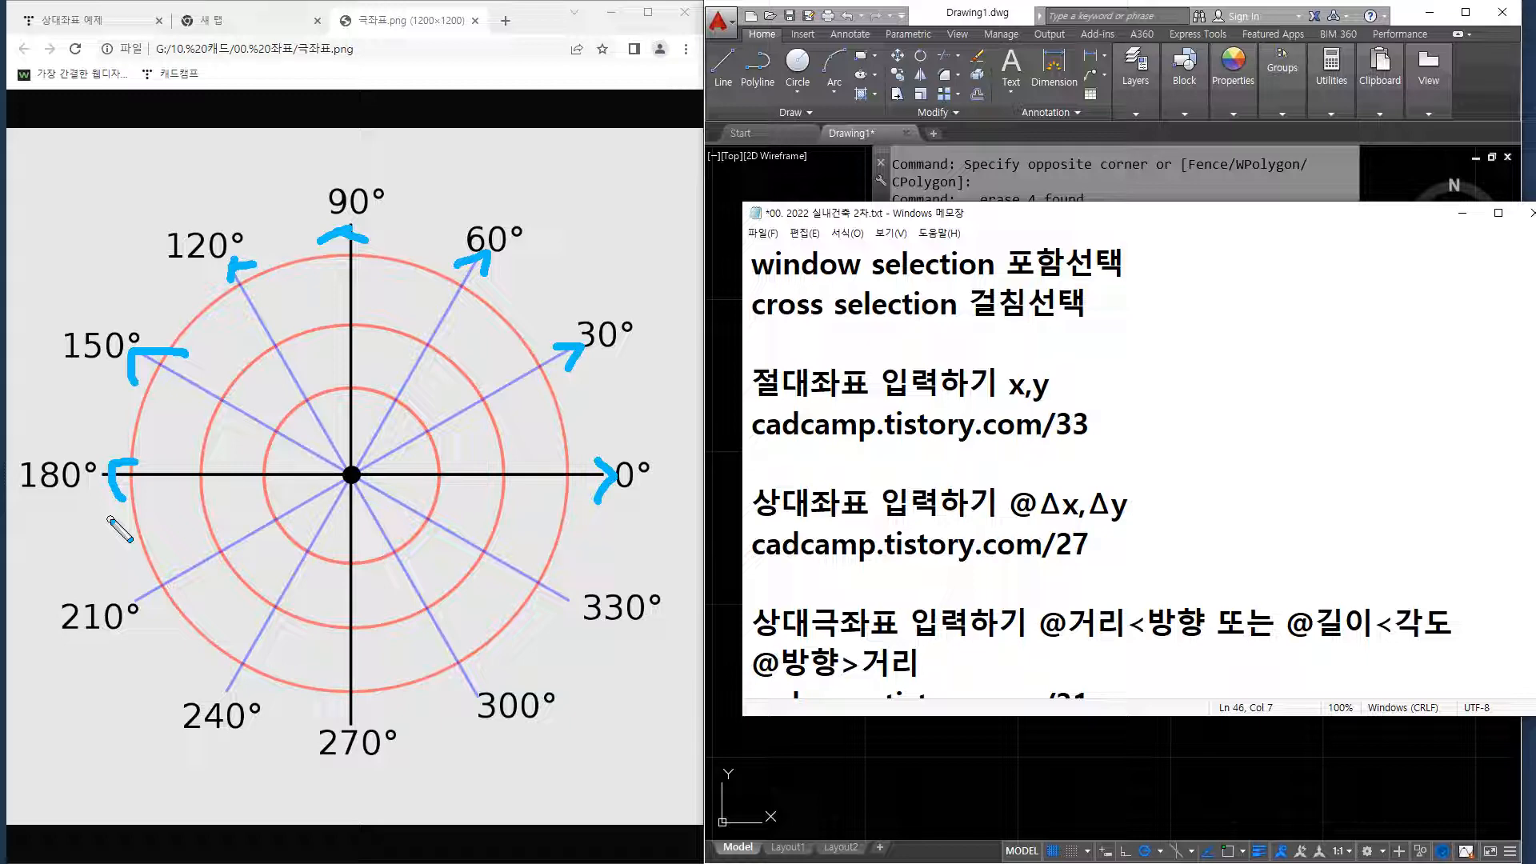
Add the lines "ccw +" and "cw -" to the notes below cadcamp.tistory.com/27.
click(884, 578)
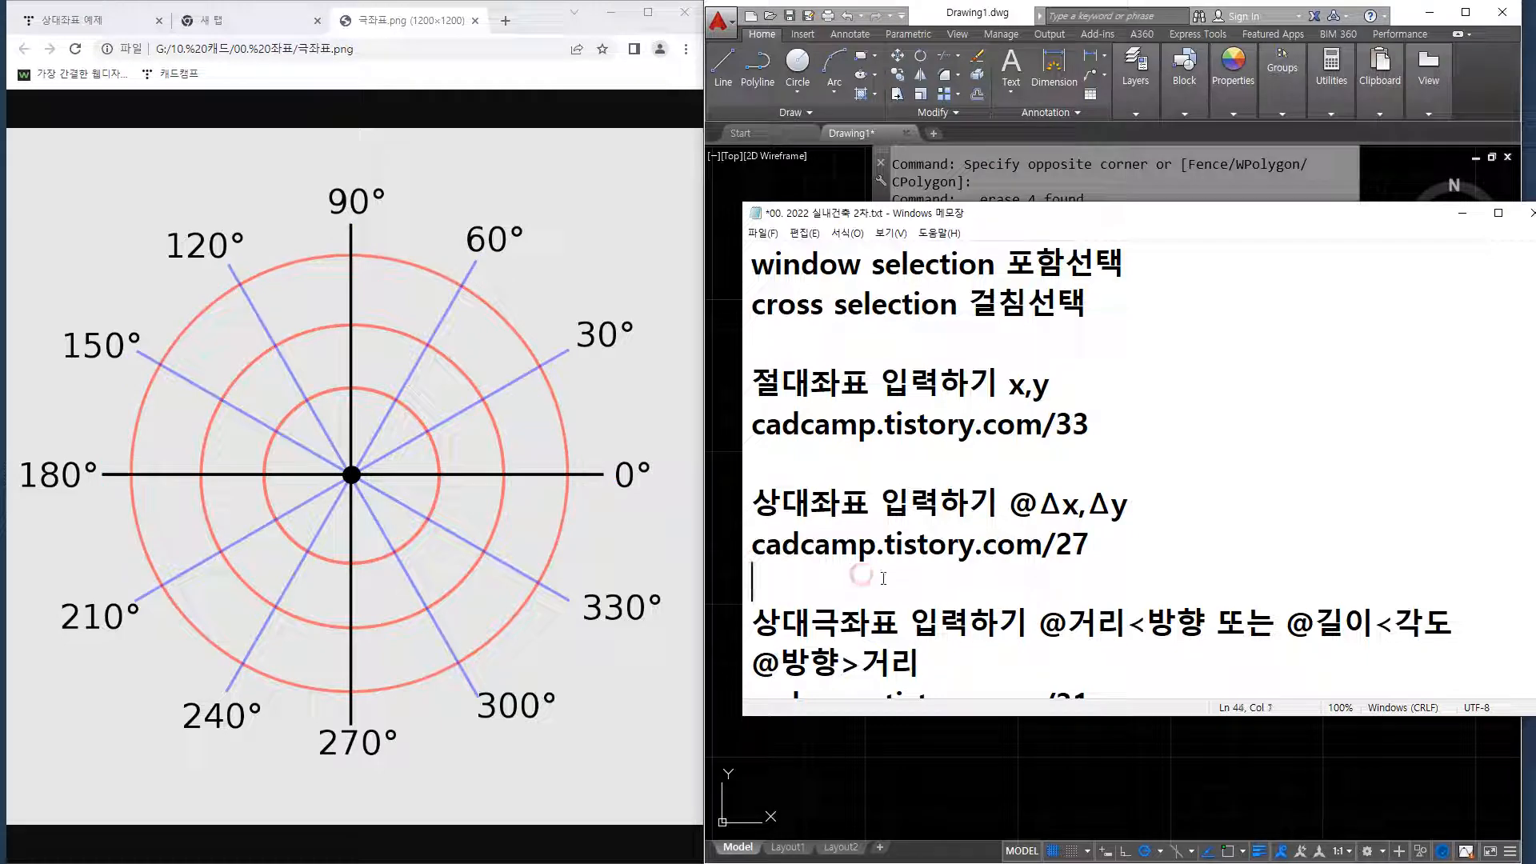
text(ccw)
key(Return)
text(cw)
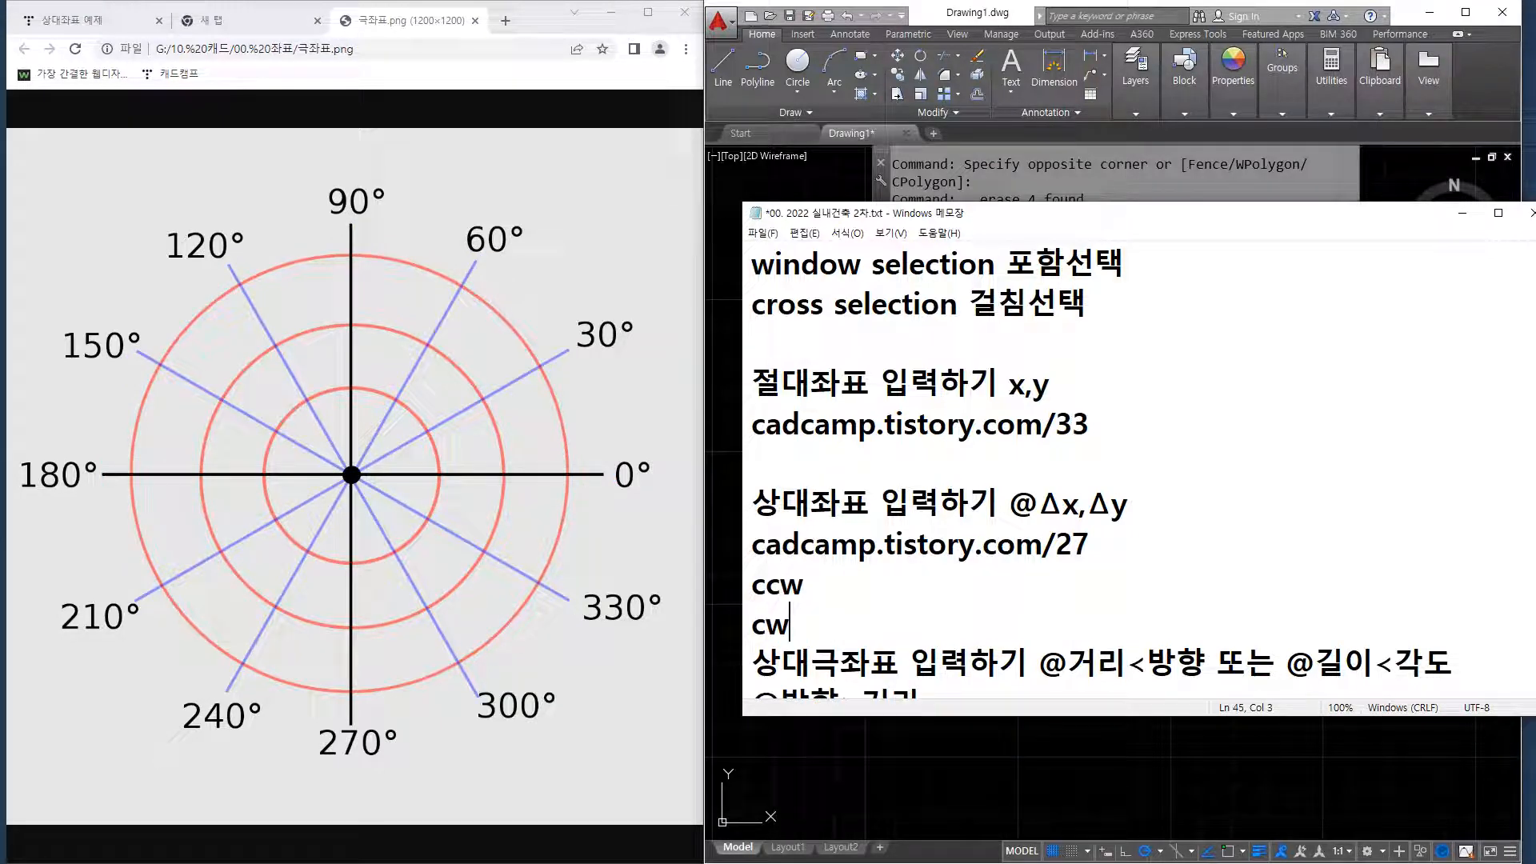
key(Return)
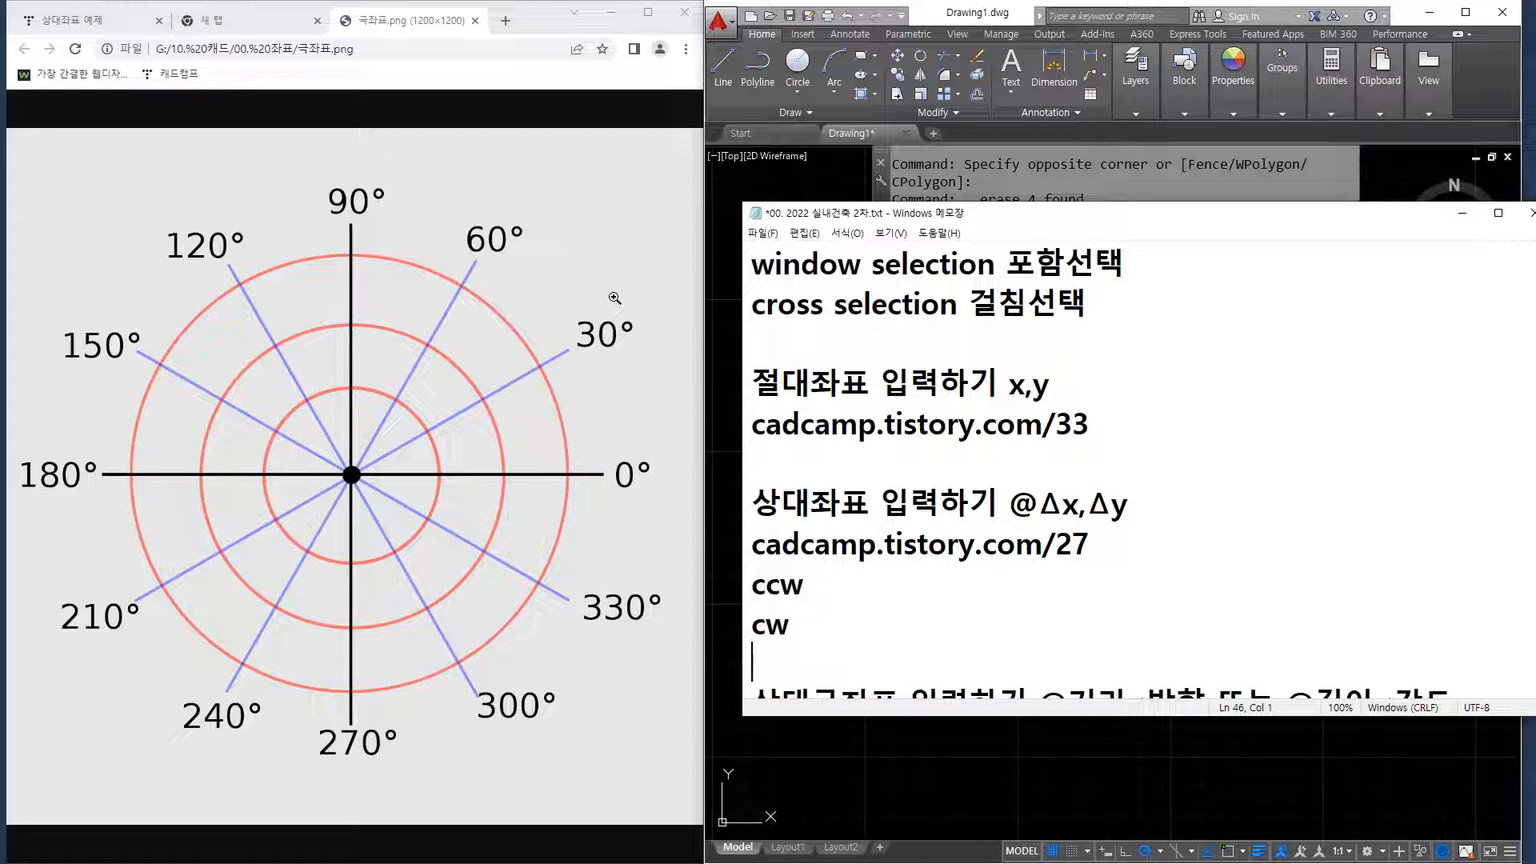
key(Up)
key(Up)
key(End)
text(+)
key(Down)
text(-)
Mark 330°, 300° and 270° on the polar angle diagram with the equivalents -30, -60 and -90, and clear the markings.
click(624, 616)
drag(602, 600, 671, 598)
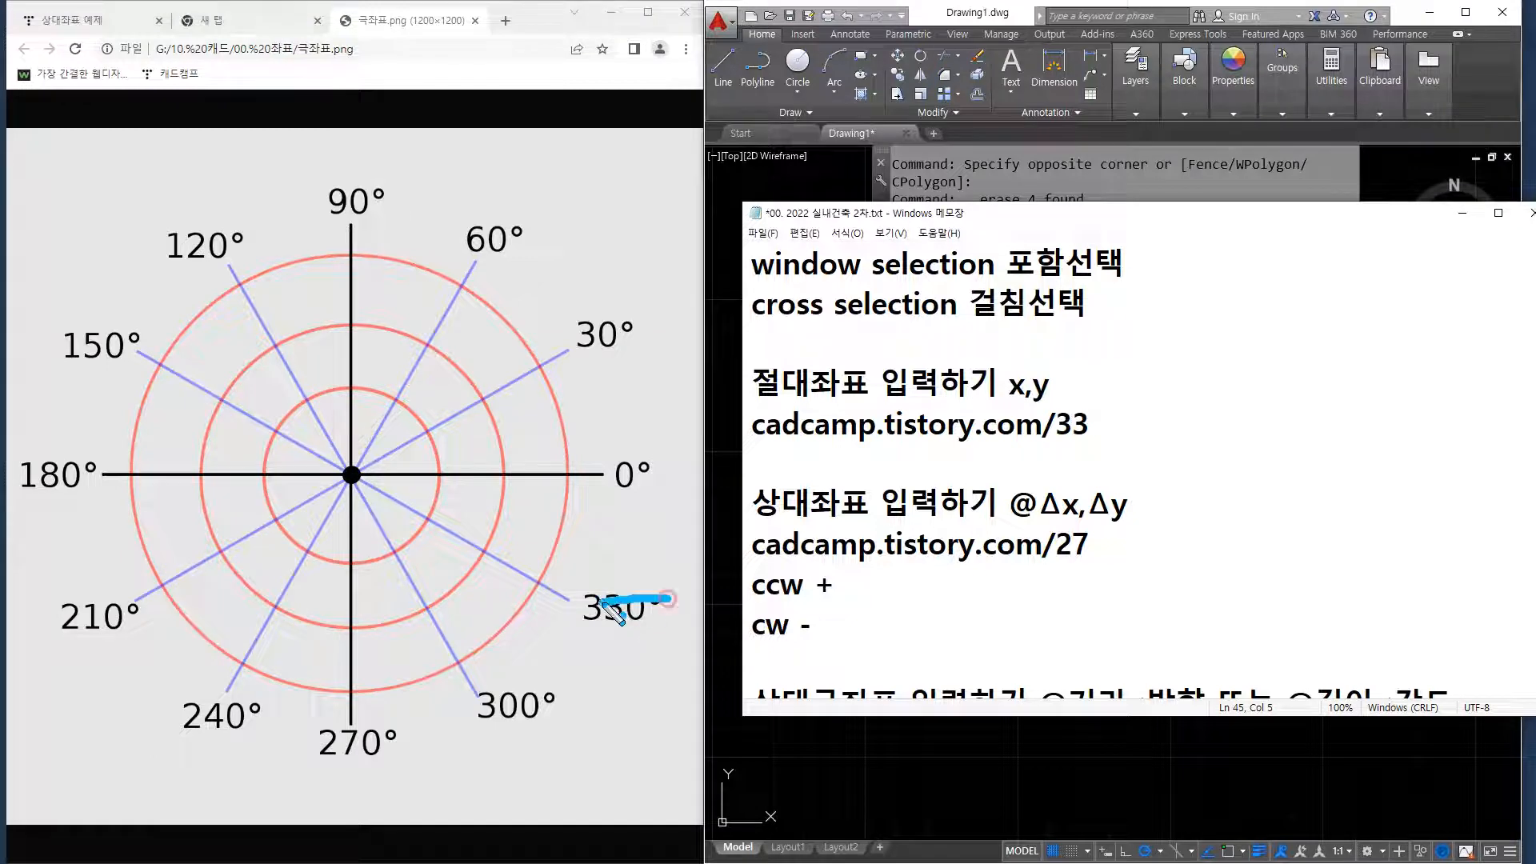
mouse_move(549, 647)
mouse_down()
mouse_move(582, 646)
mouse_move(628, 679)
mouse_move(673, 646)
mouse_up()
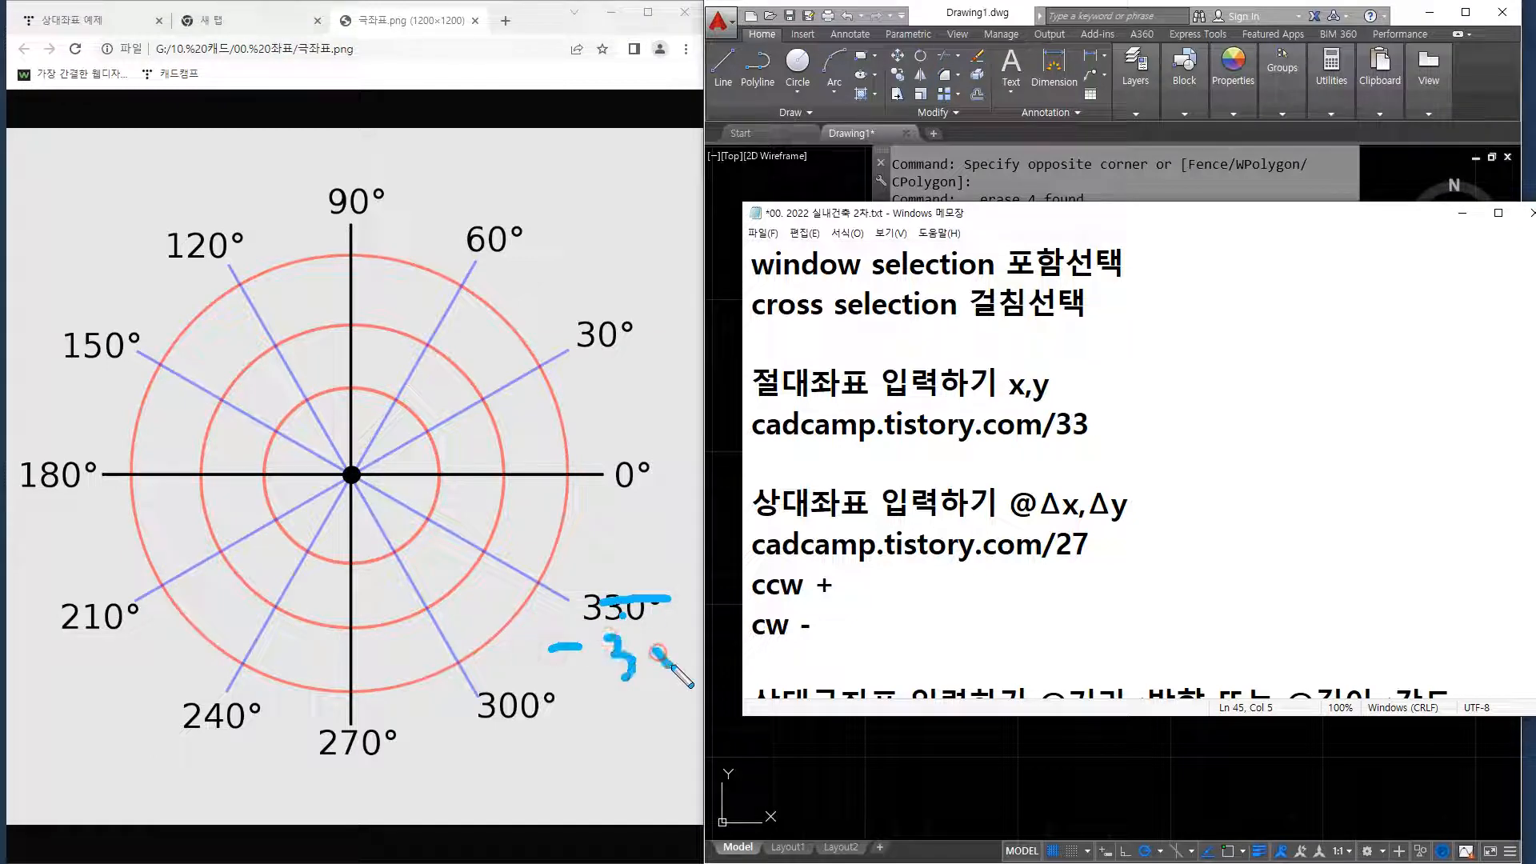
mouse_move(569, 704)
mouse_down()
mouse_move(490, 706)
mouse_move(522, 744)
mouse_up()
mouse_move(561, 727)
mouse_down()
mouse_move(544, 734)
mouse_move(554, 758)
mouse_move(598, 749)
mouse_up()
mouse_move(371, 736)
mouse_down()
mouse_move(330, 737)
mouse_move(376, 800)
mouse_move(407, 756)
mouse_move(405, 778)
mouse_up()
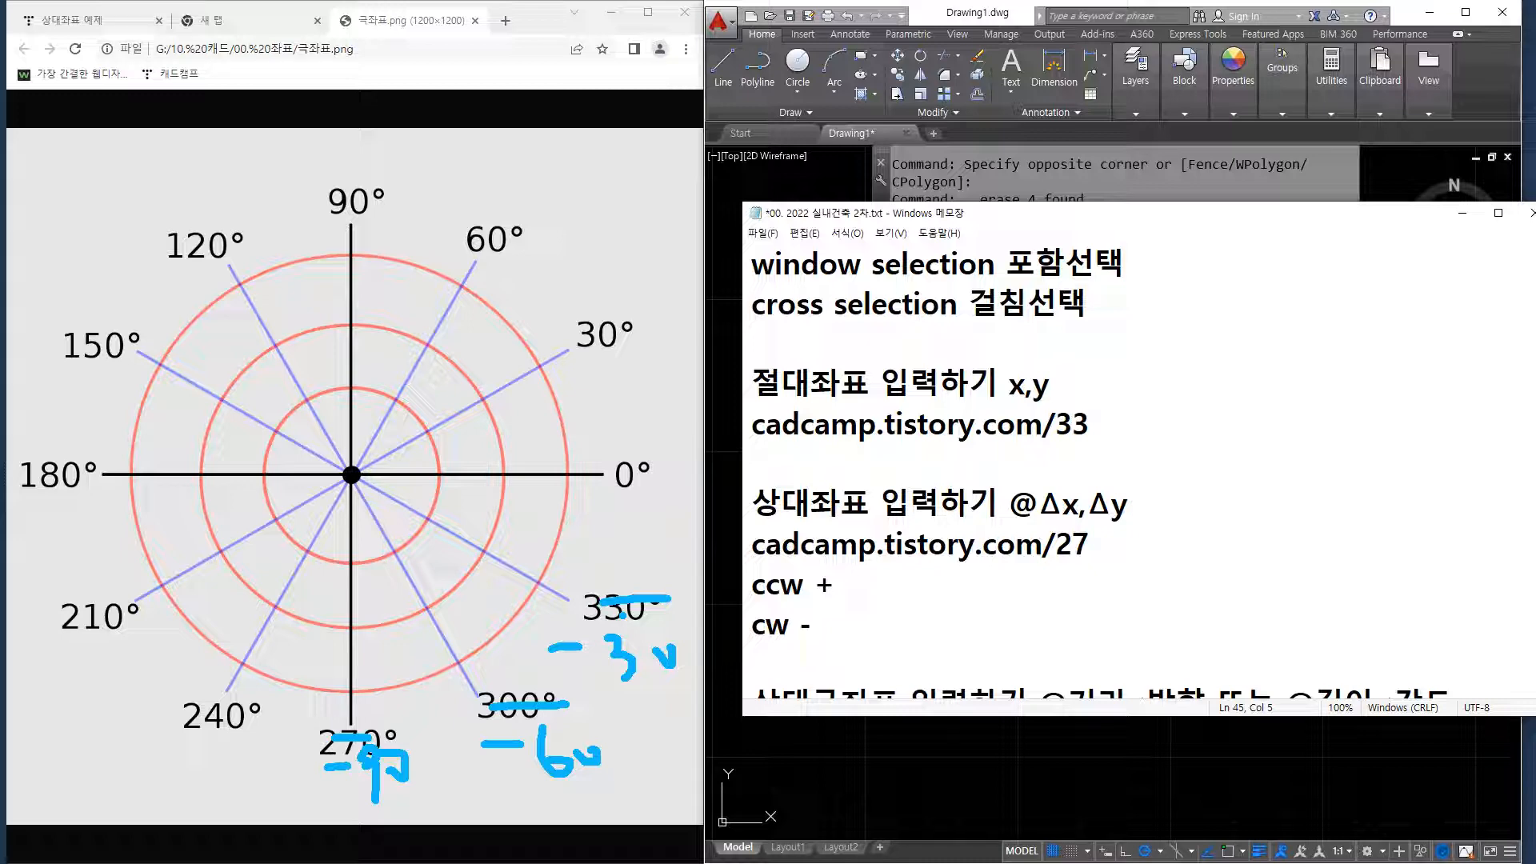
key(Escape)
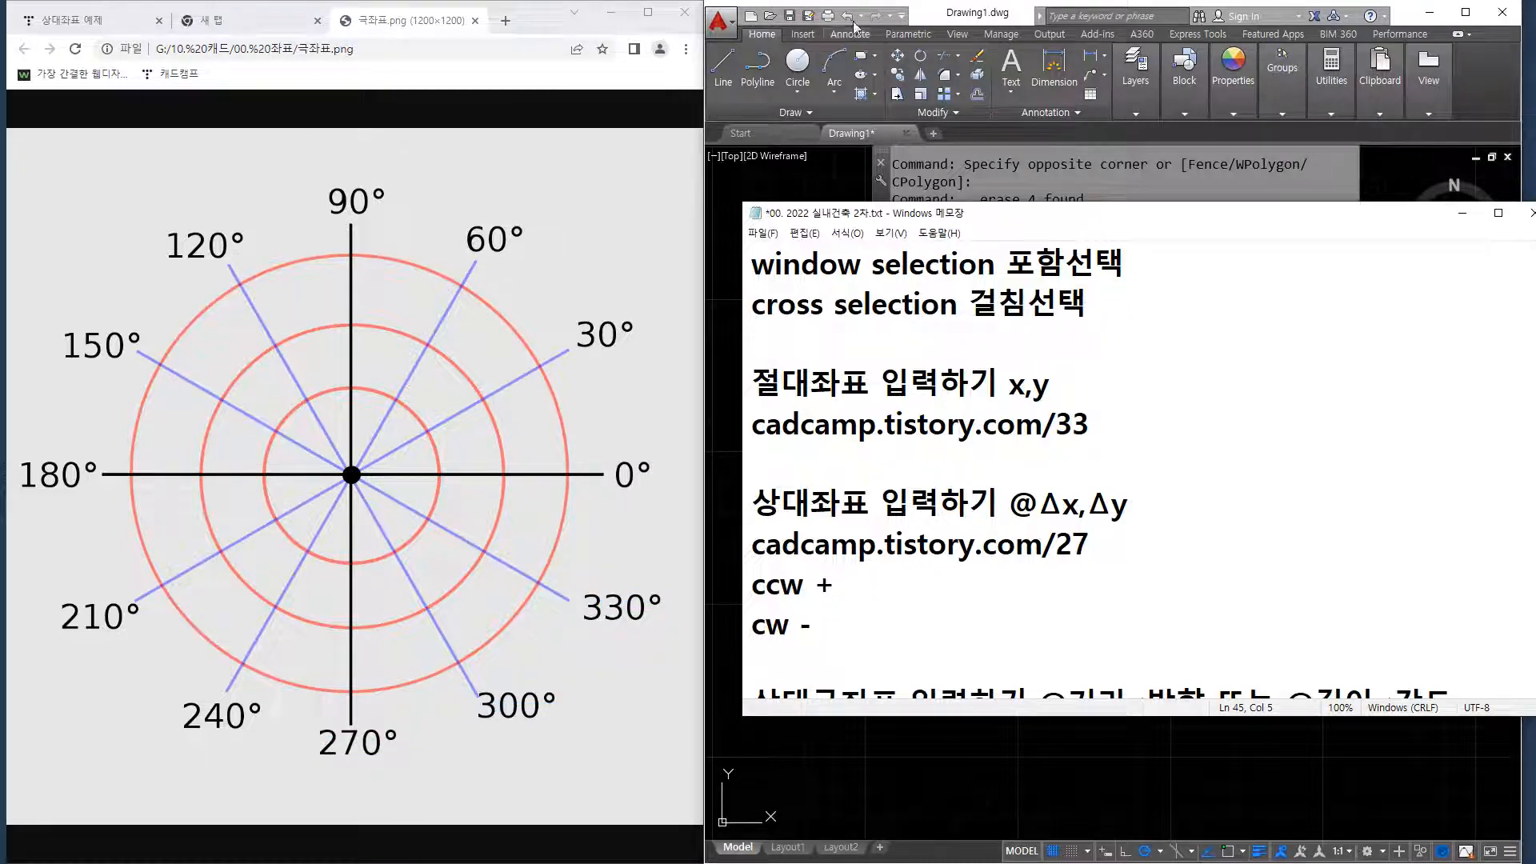
click(938, 16)
click(995, 480)
click(1005, 571)
text(l)
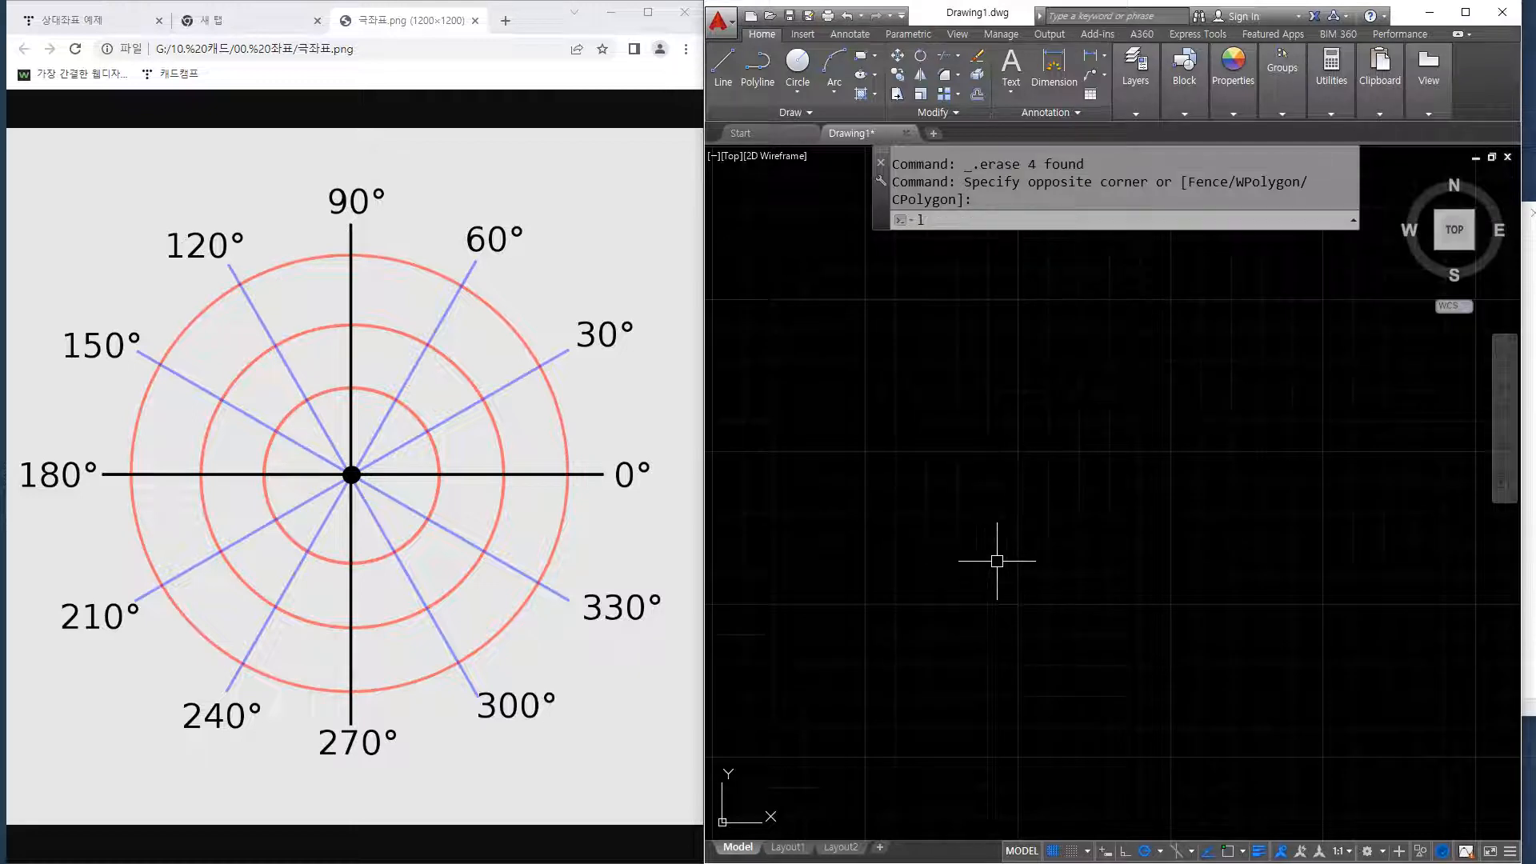
key(space)
click(943, 532)
text(@100<0)
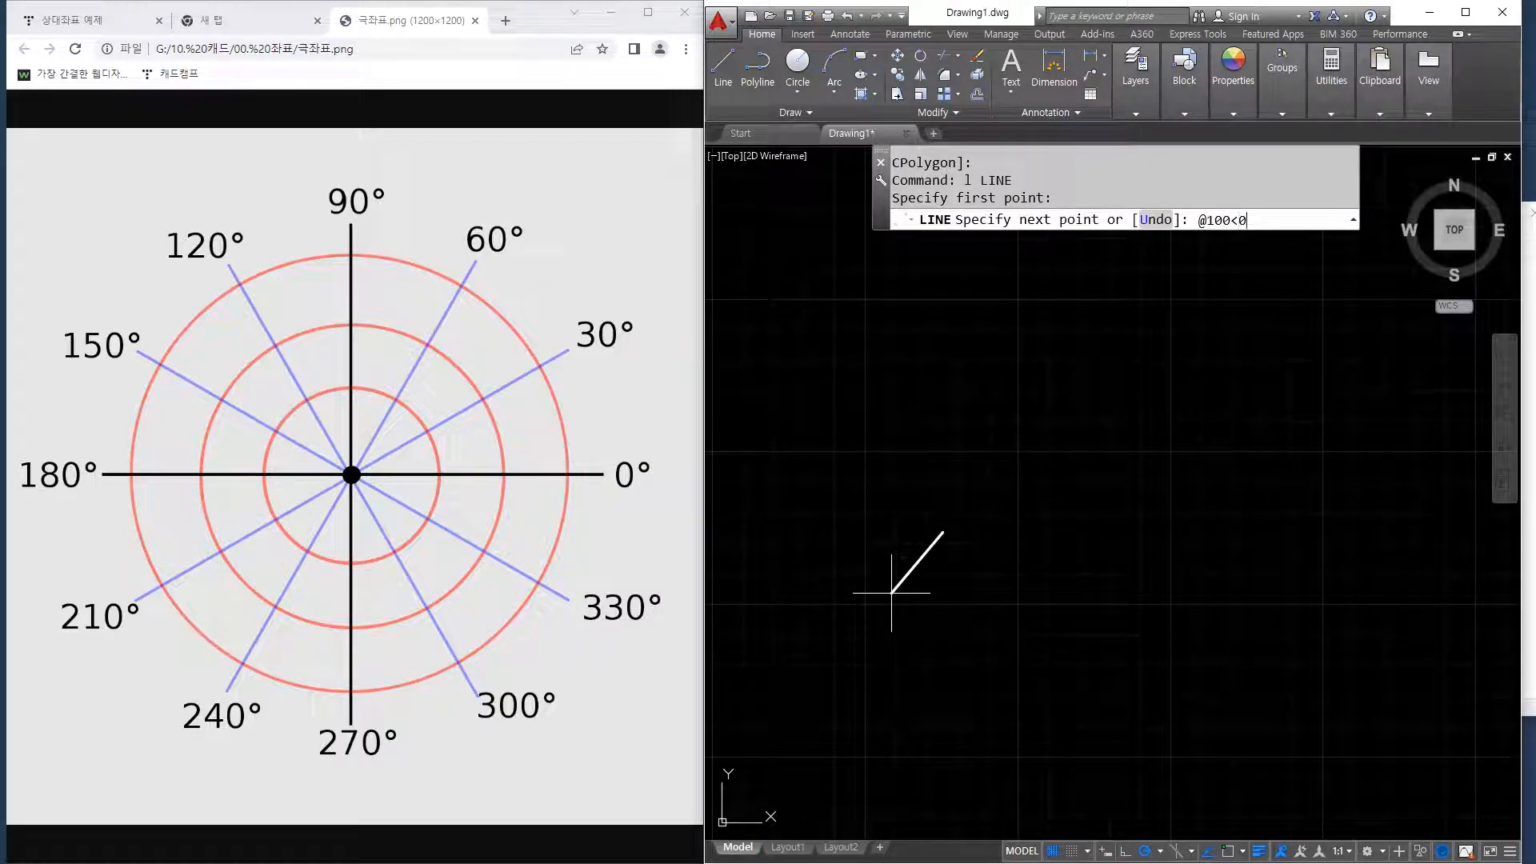
key(Return)
text(@100<90)
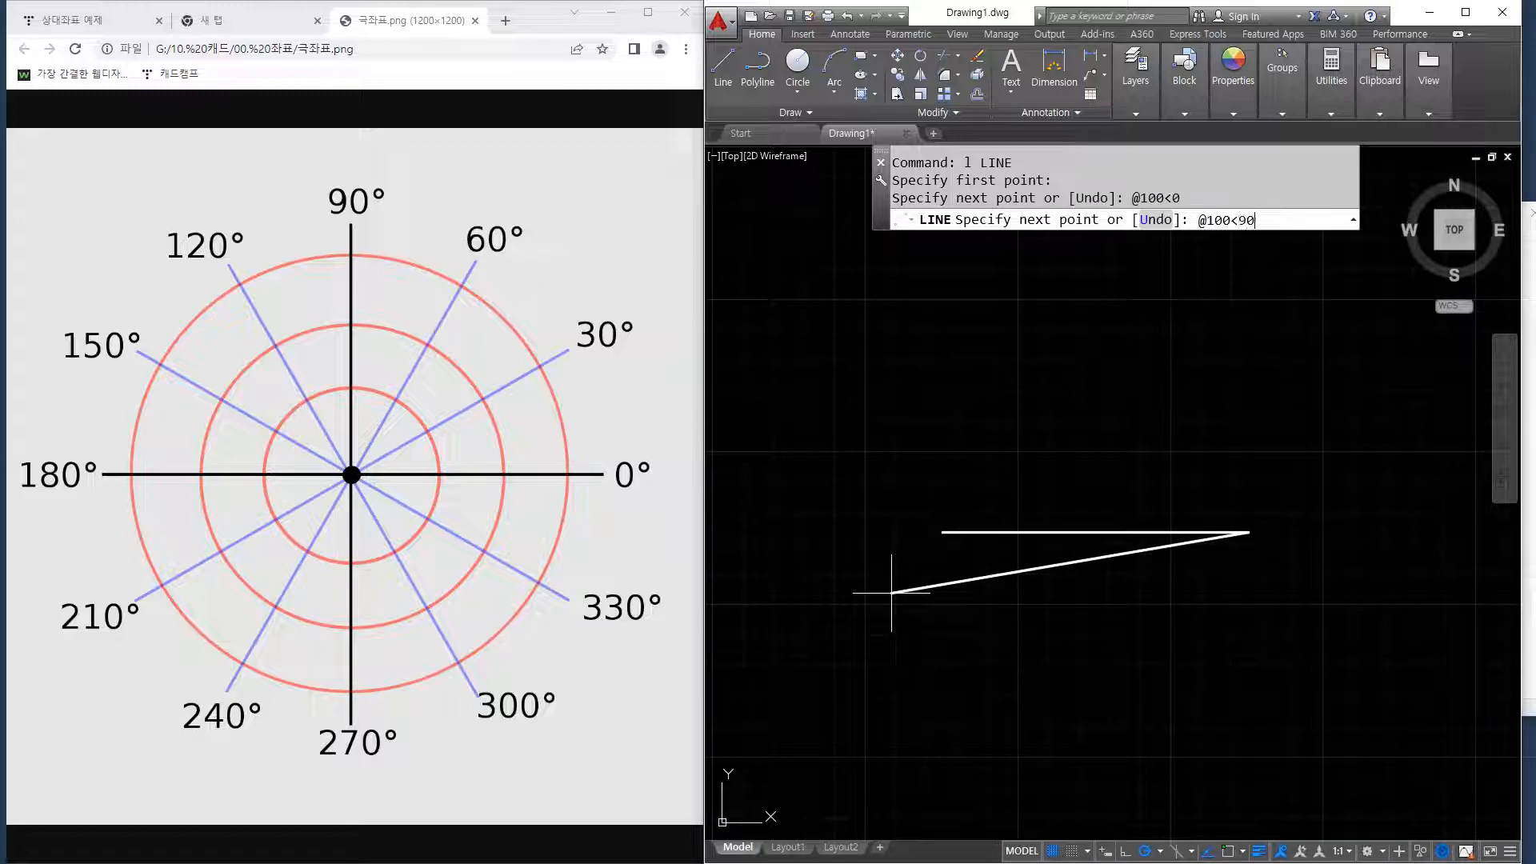
key(Return)
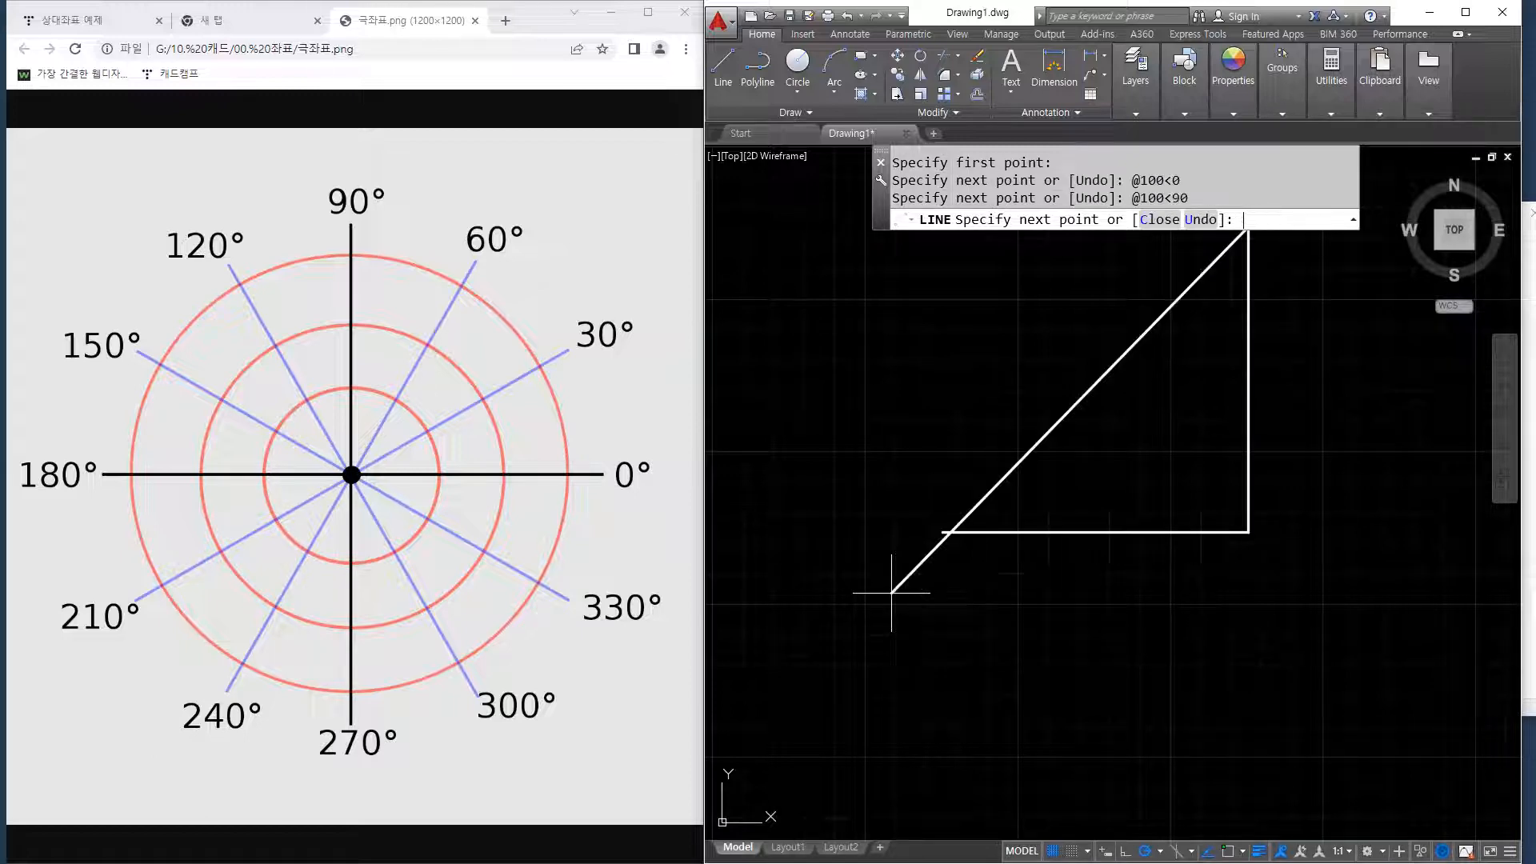
text(@100<180)
key(Return)
text(@1)
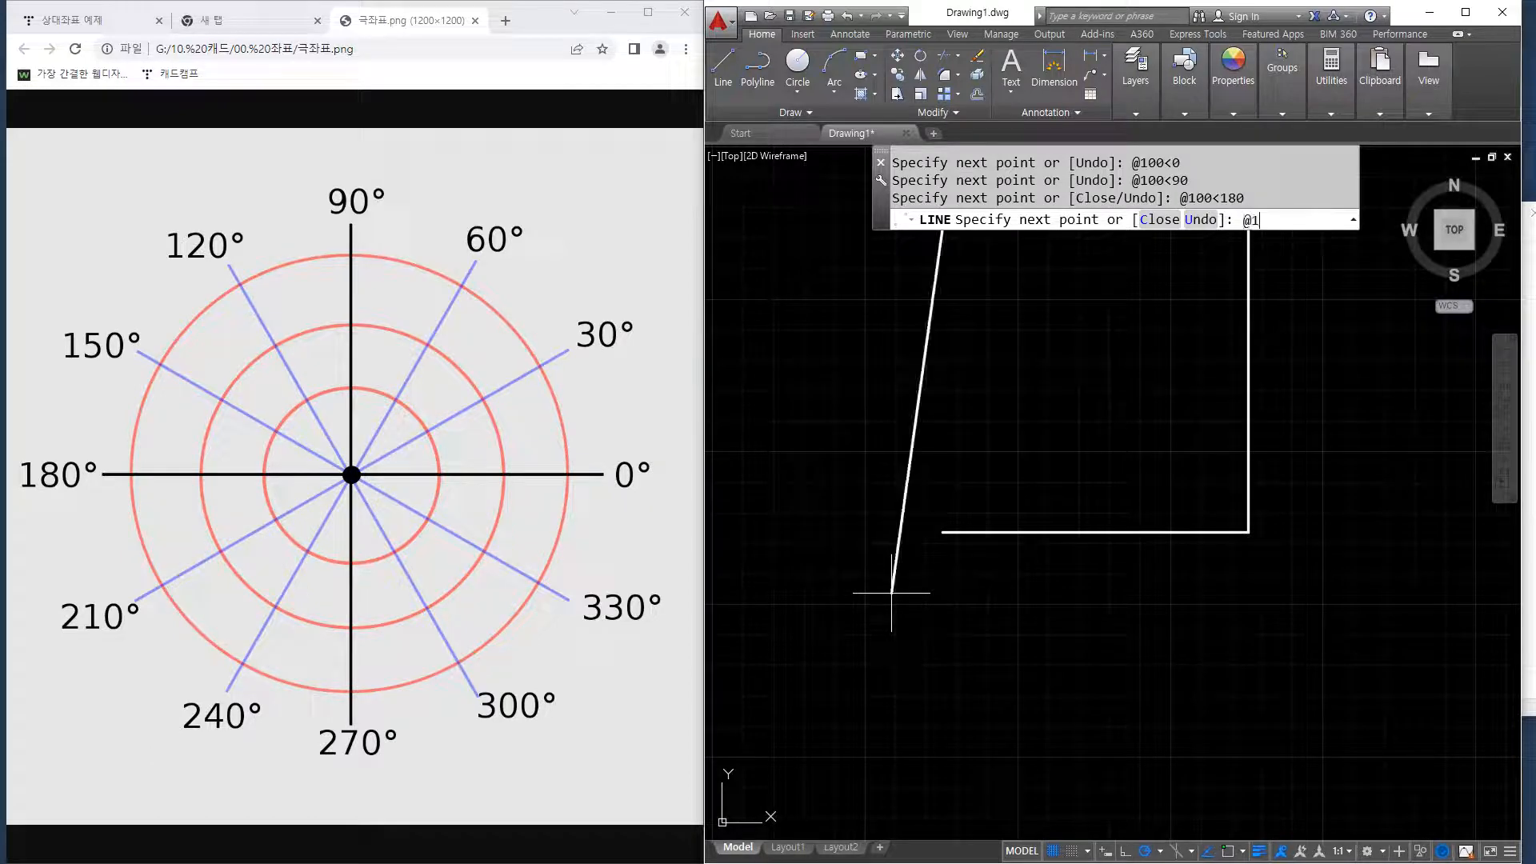
text(00<-90)
middle_drag(972, 478, 905, 585)
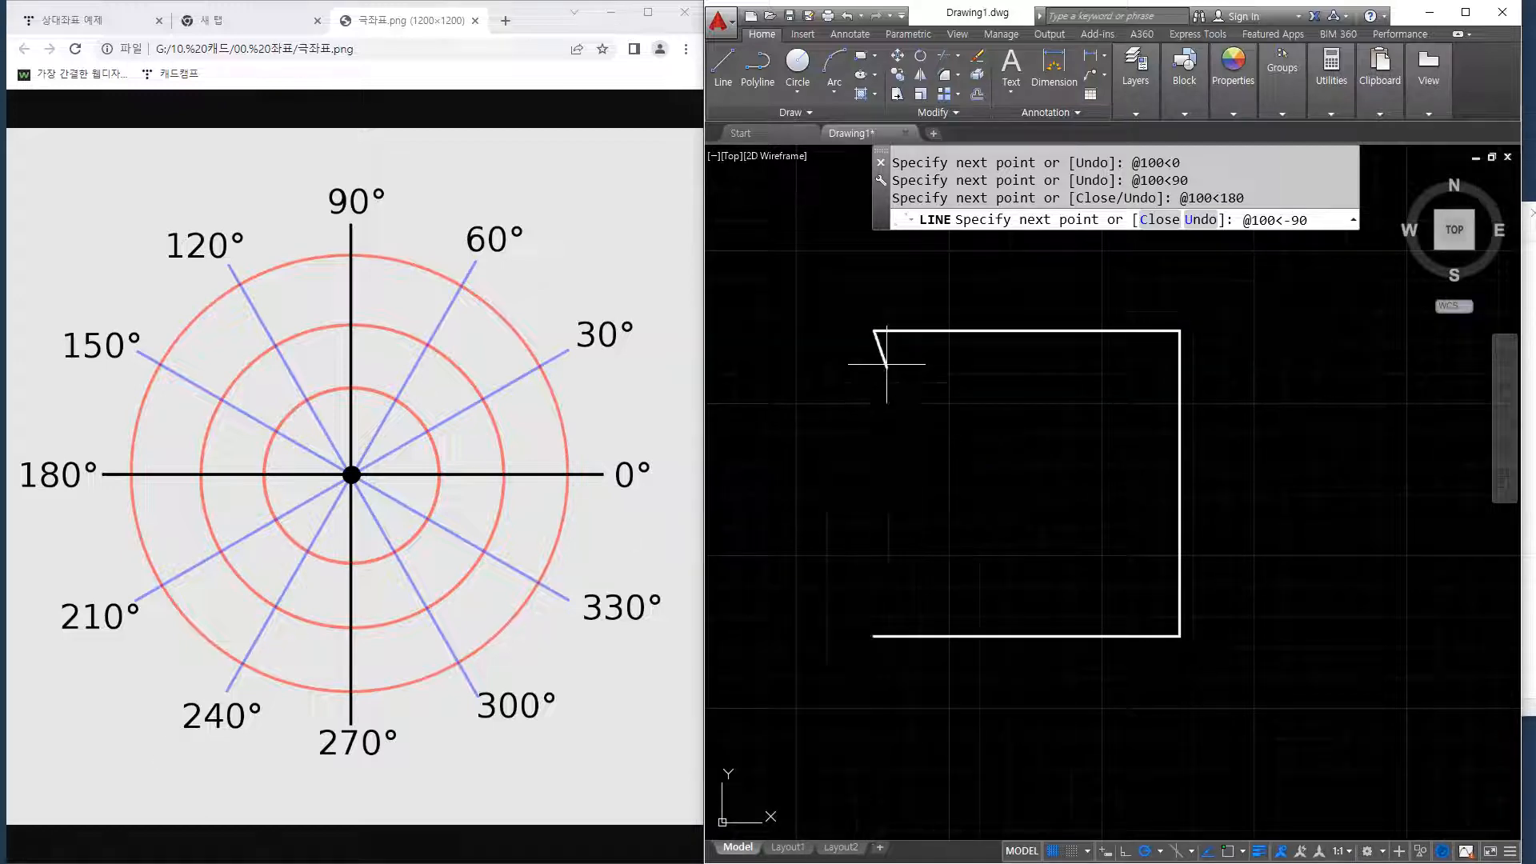
mouse_move(874, 334)
mouse_down()
mouse_move(869, 512)
mouse_move(880, 486)
mouse_up()
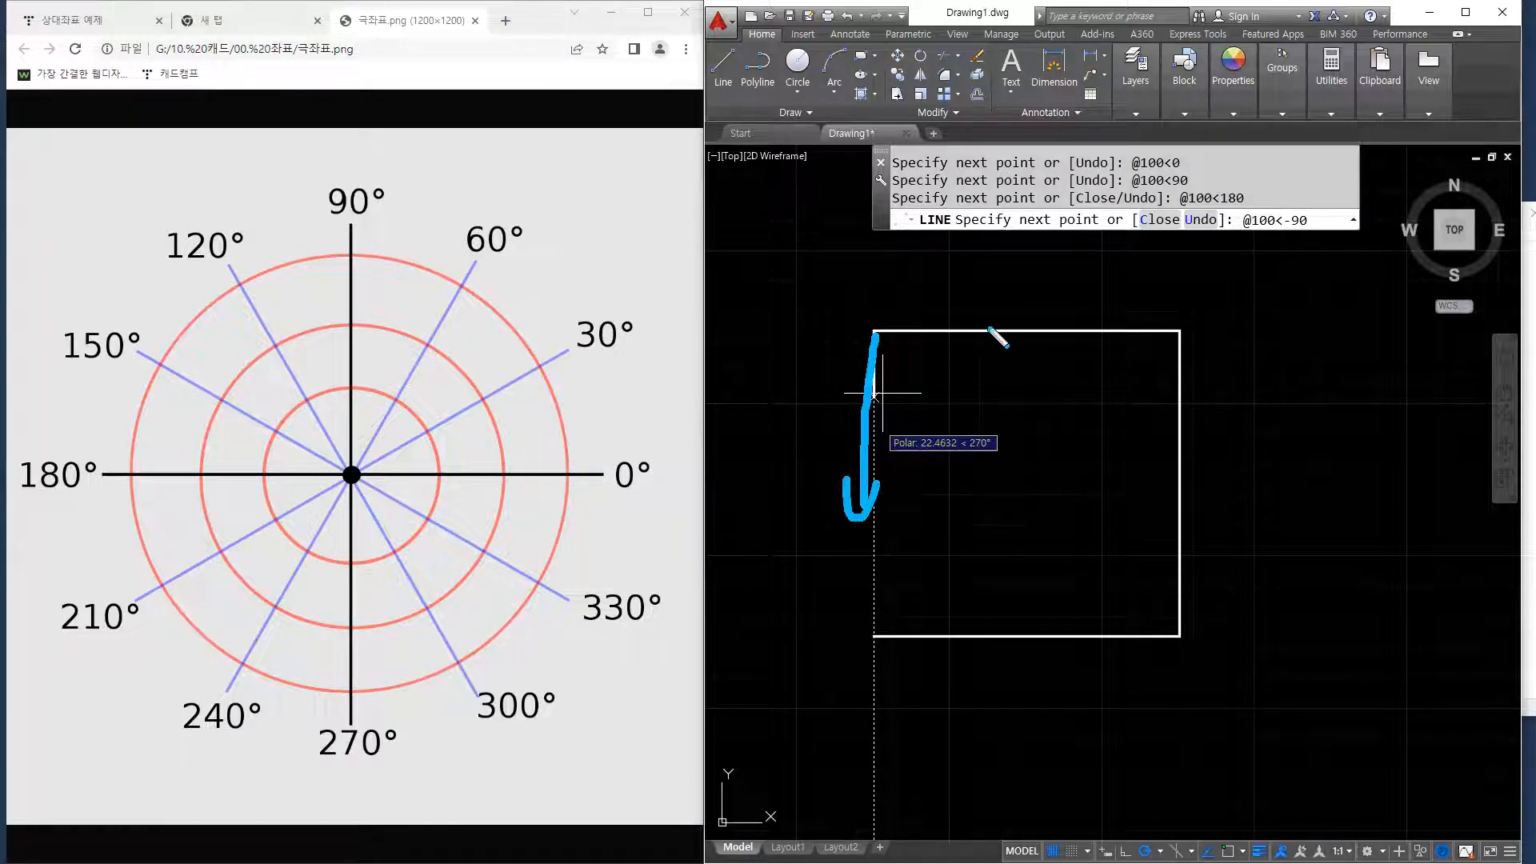
mouse_move(983, 319)
mouse_down()
mouse_move(1029, 329)
mouse_move(1010, 352)
mouse_up()
mouse_move(984, 310)
mouse_down()
mouse_move(801, 319)
mouse_move(814, 334)
mouse_up()
mouse_move(833, 303)
mouse_down()
mouse_move(836, 346)
mouse_move(789, 352)
mouse_up()
drag(765, 220, 802, 218)
drag(776, 203, 775, 244)
mouse_move(952, 357)
mouse_down()
mouse_move(922, 416)
mouse_move(914, 398)
mouse_up()
drag(947, 464, 997, 463)
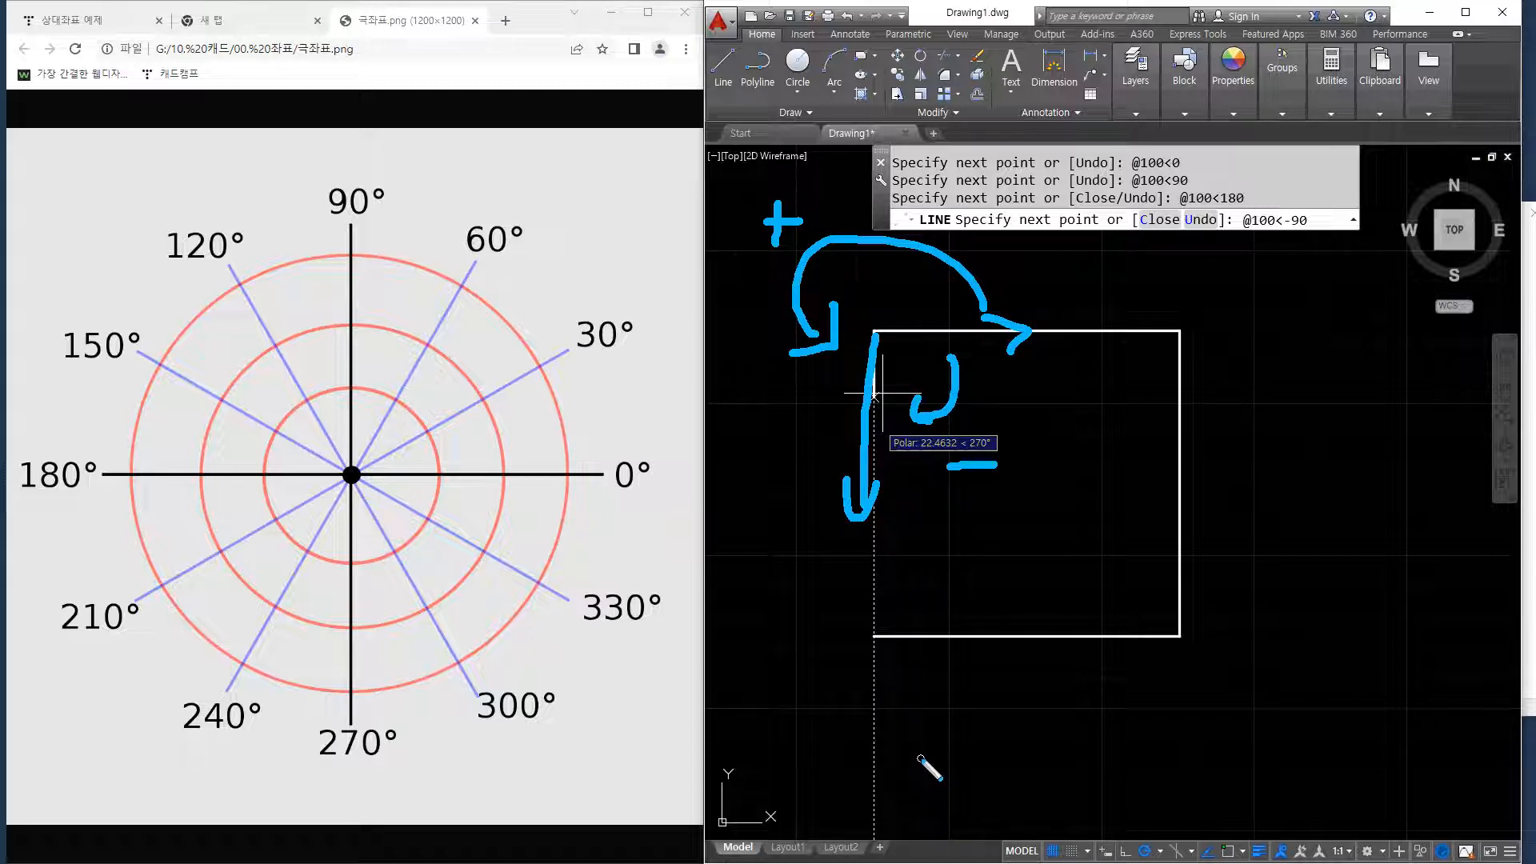
key(Escape)
key(Return)
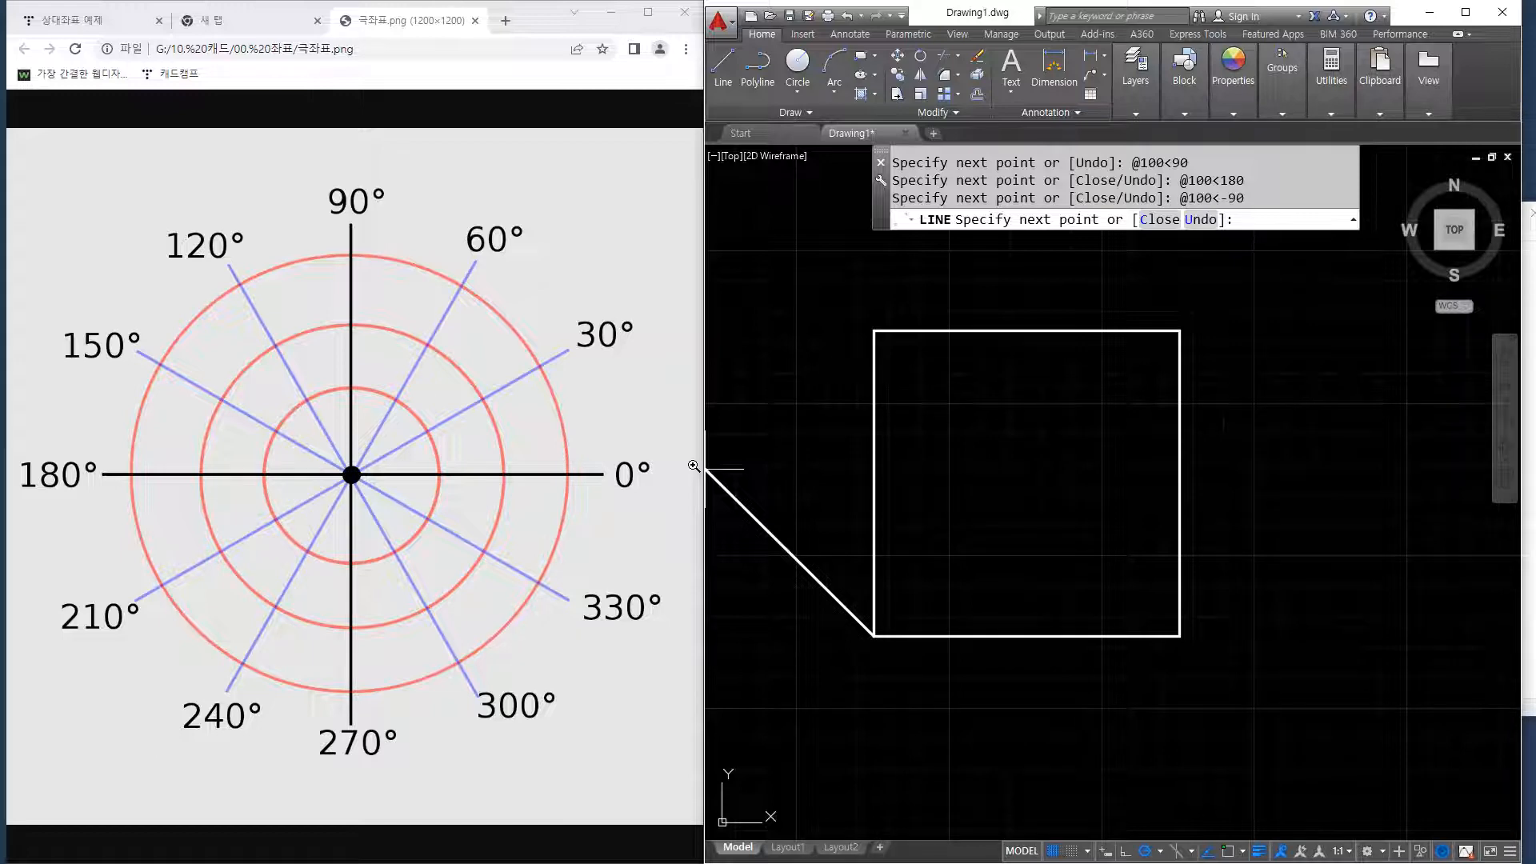
key(Escape)
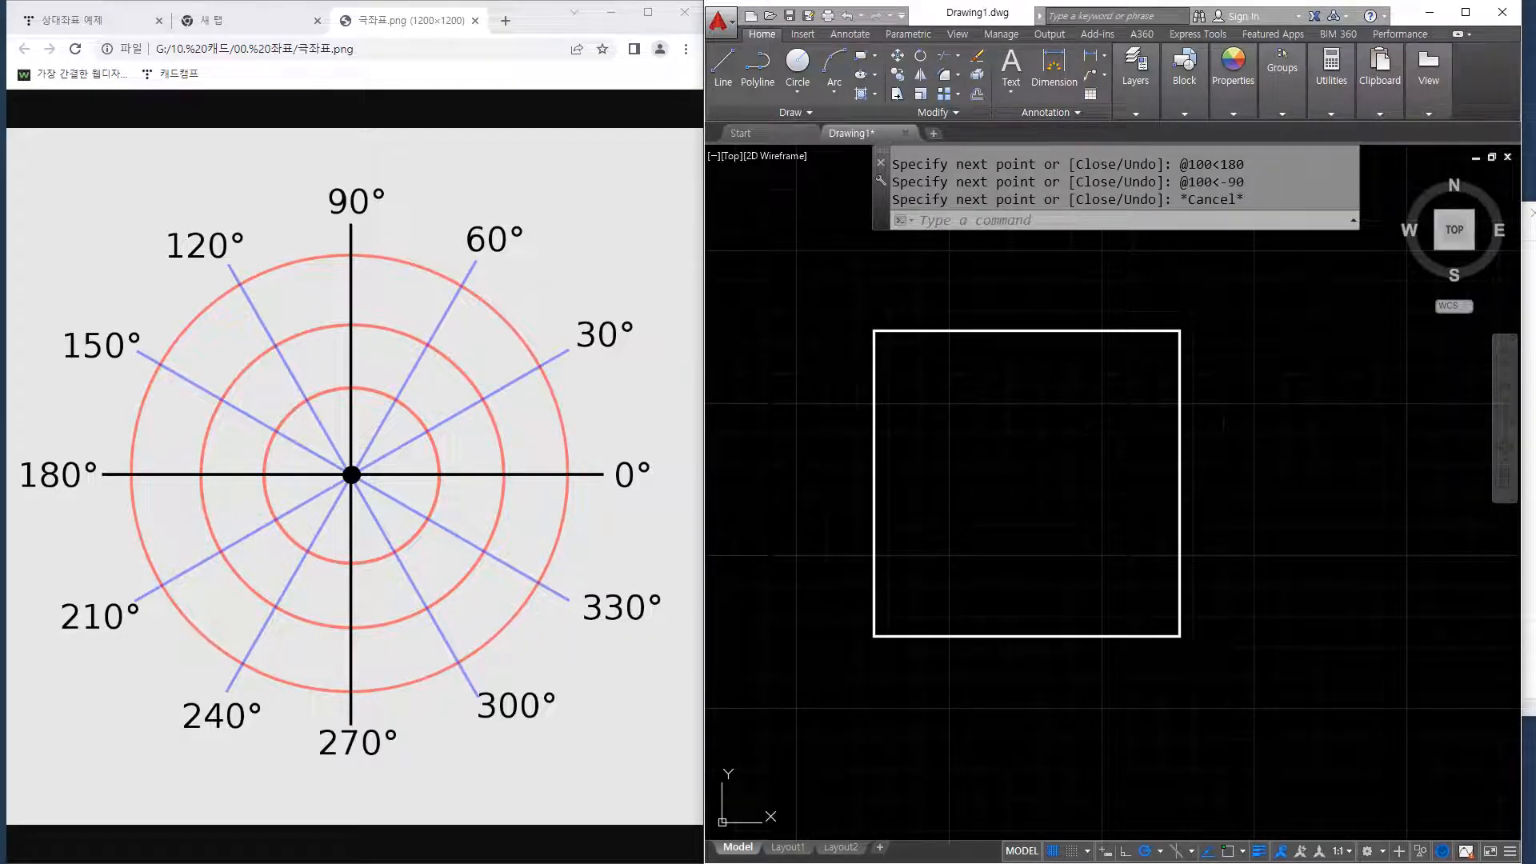
Maximize the image 엇각 설명.jpg and enlarge it to examine the parallel-line and angle sketches.
drag(0, 160, 812, 84)
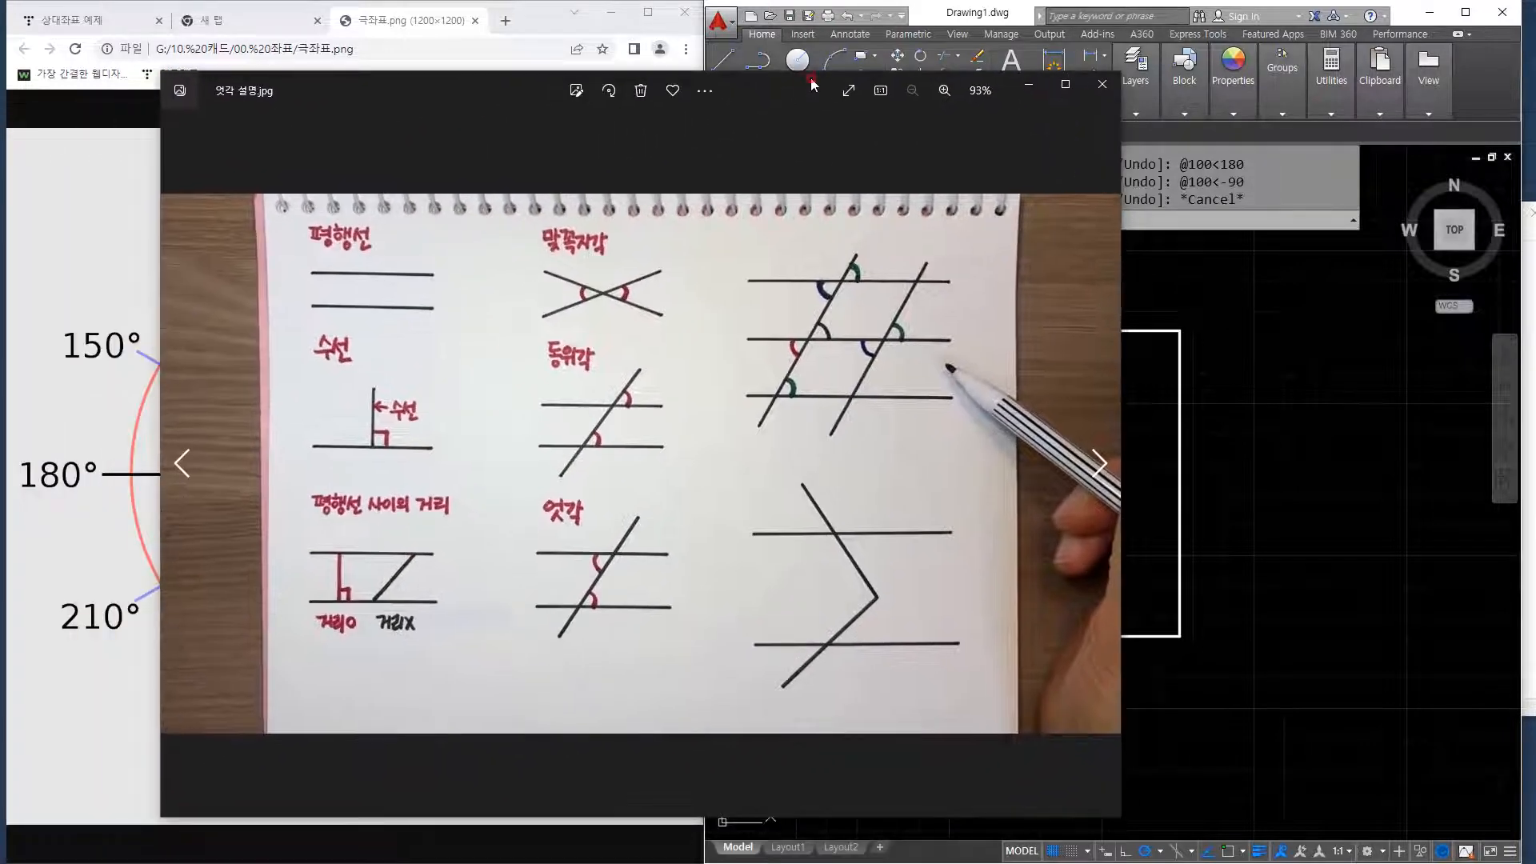
click(1065, 84)
scroll(416, 180, up, 5)
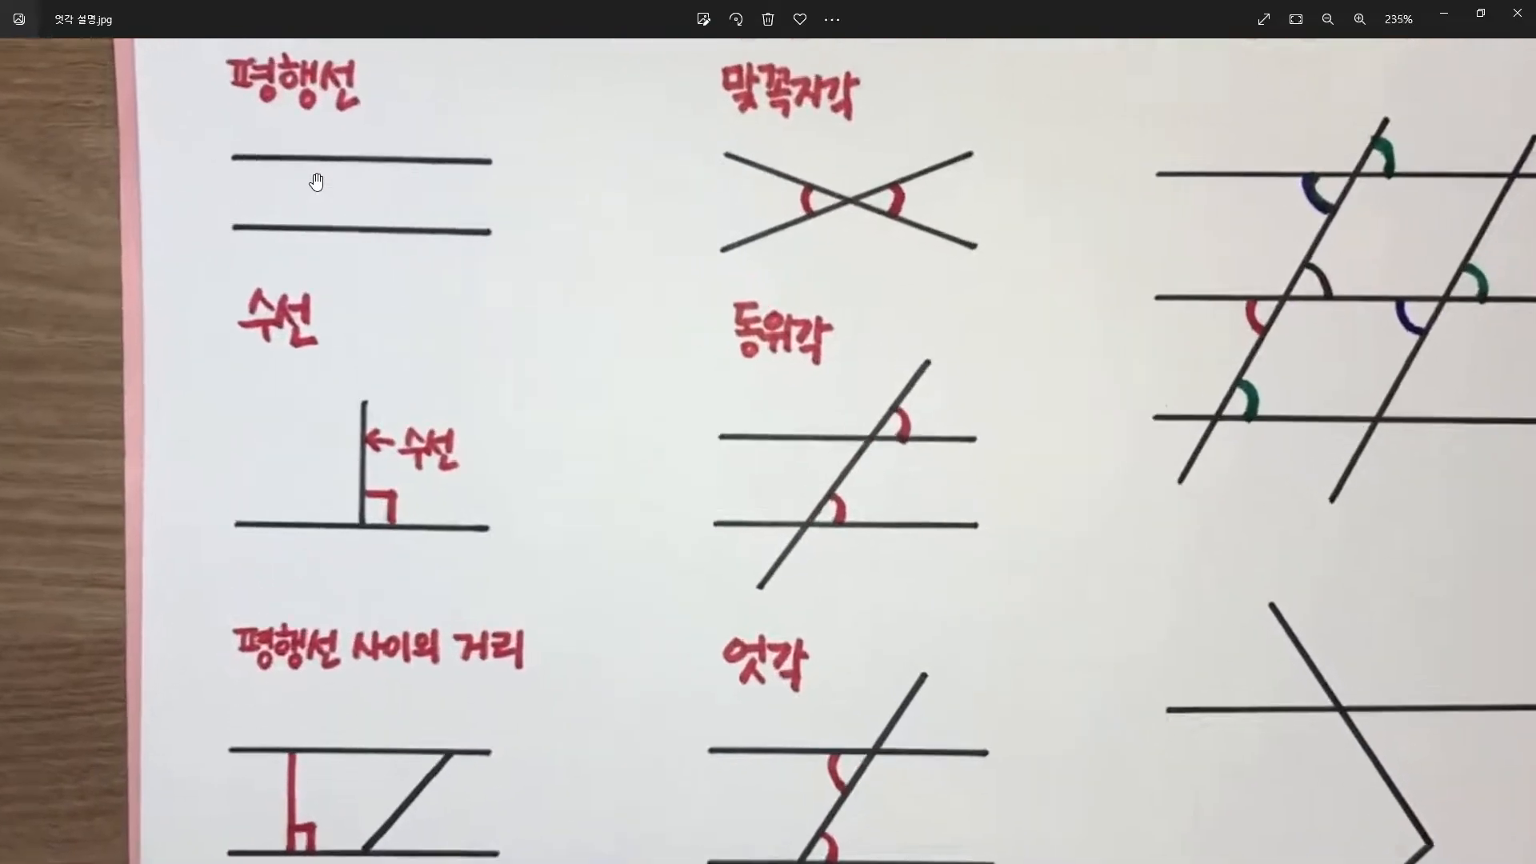
Trace the two crossing lines under 맞꼭지각, mark their opposite angles with matching arcs and circles, and clear the markings.
scroll(318, 181, up, 1)
drag(275, 120, 386, 297)
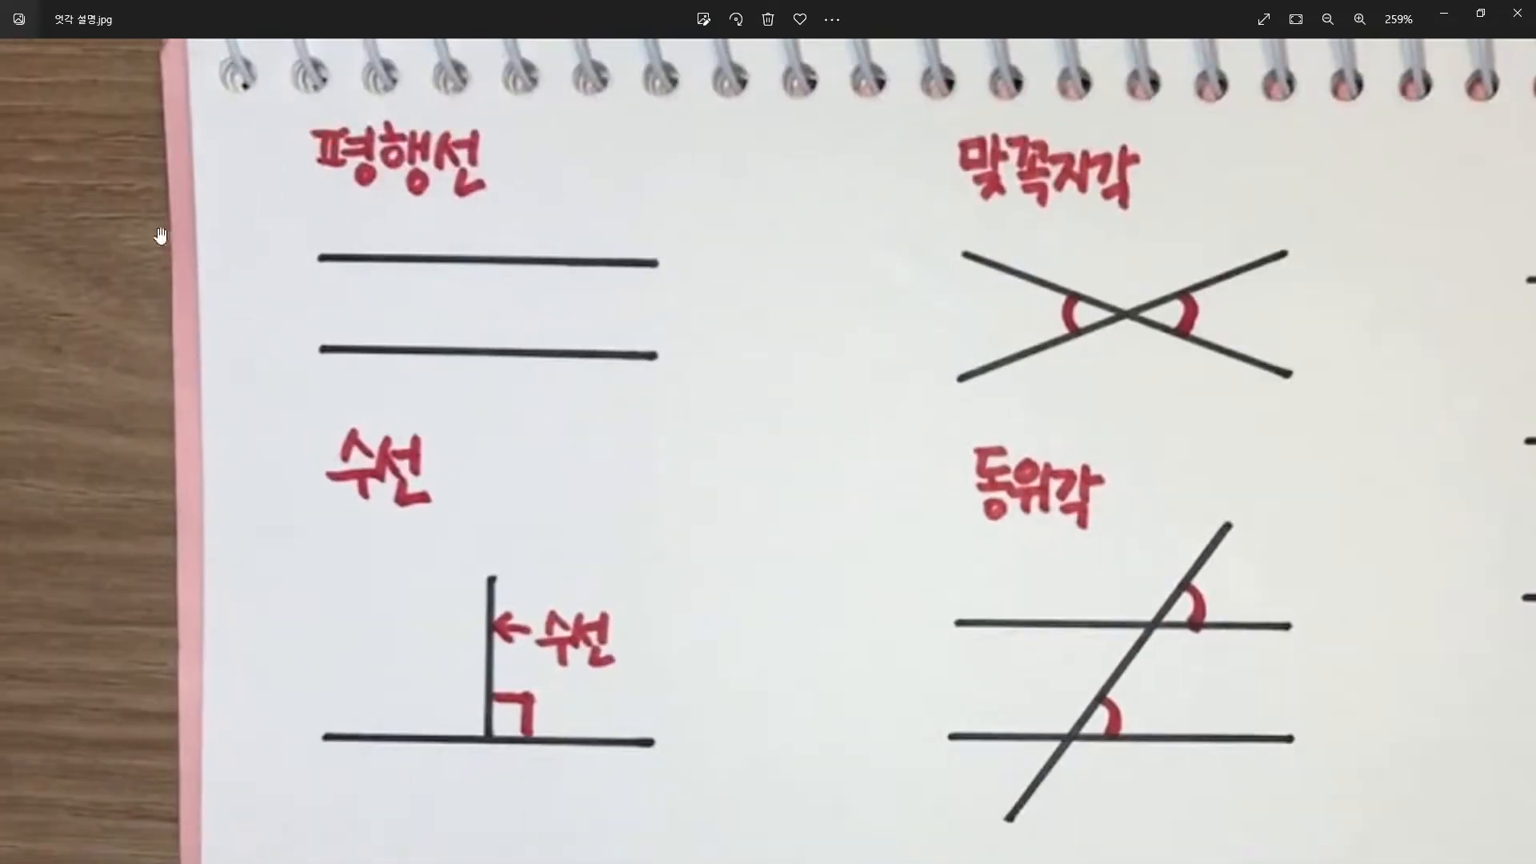
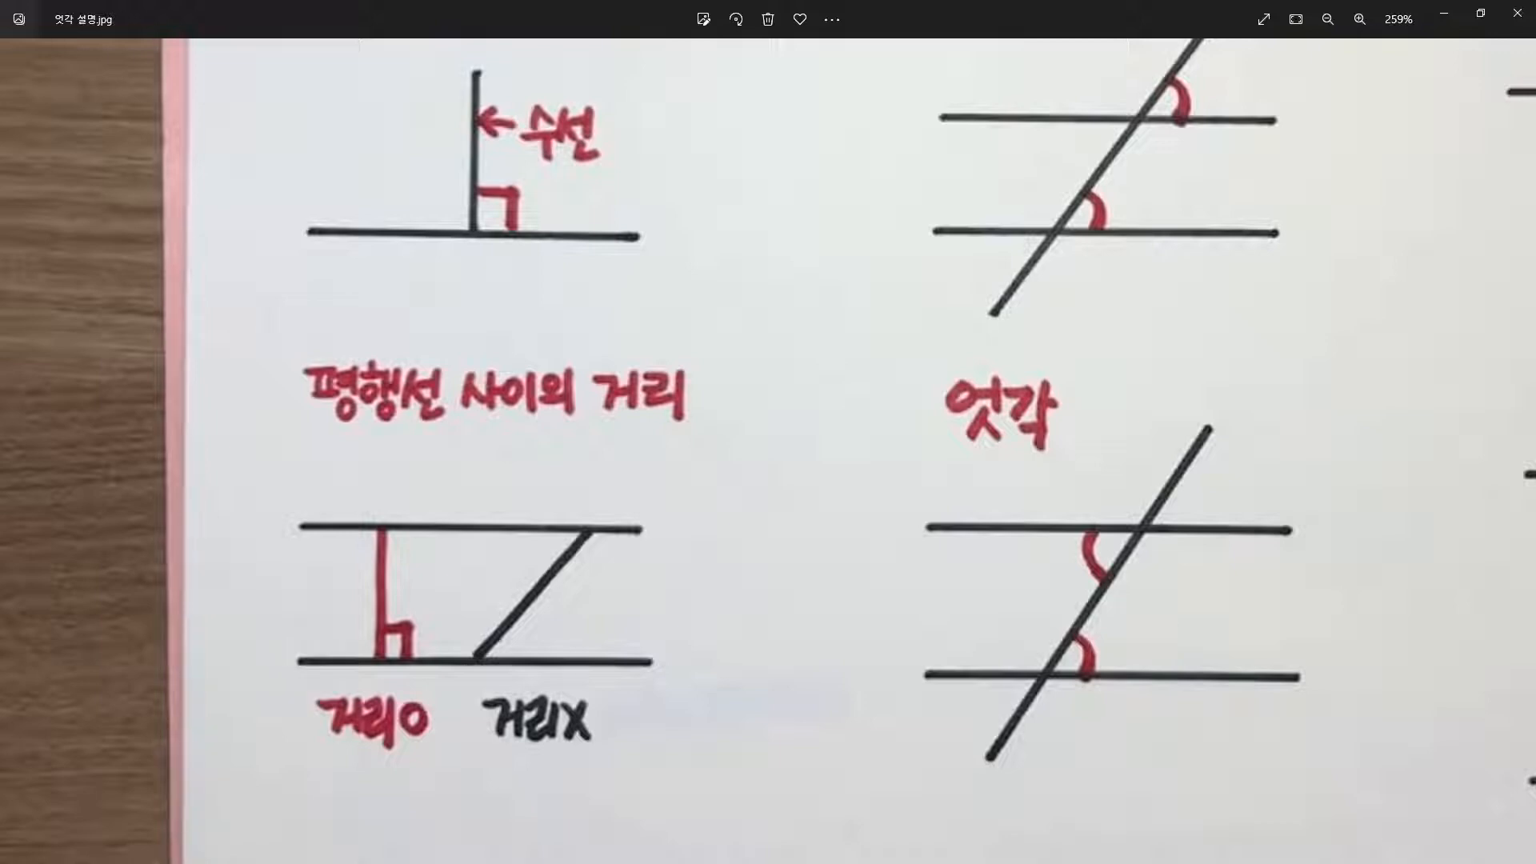
drag(846, 223, 589, 590)
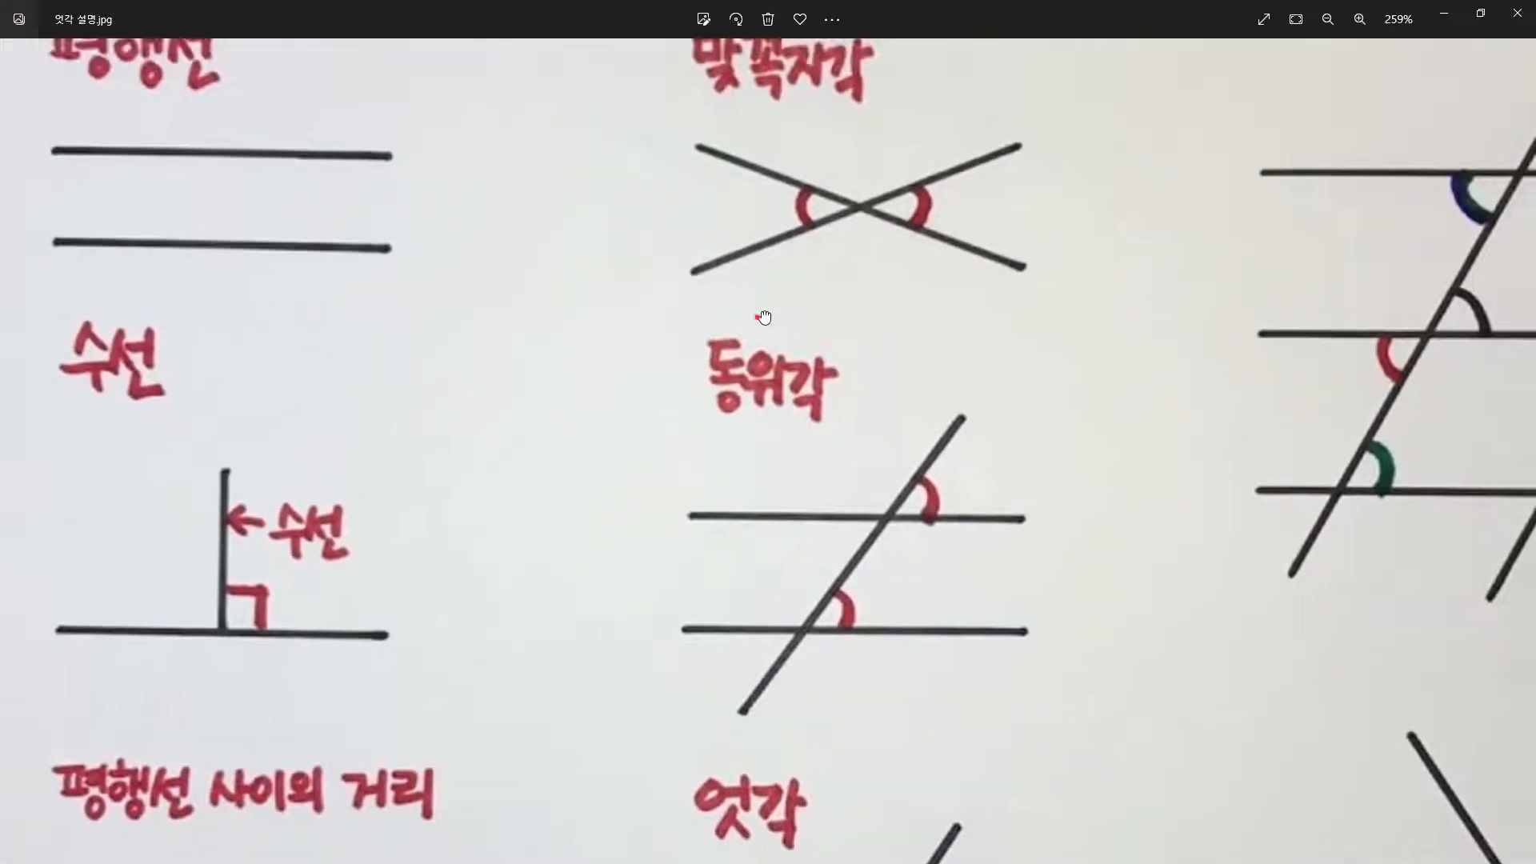
drag(764, 317, 643, 554)
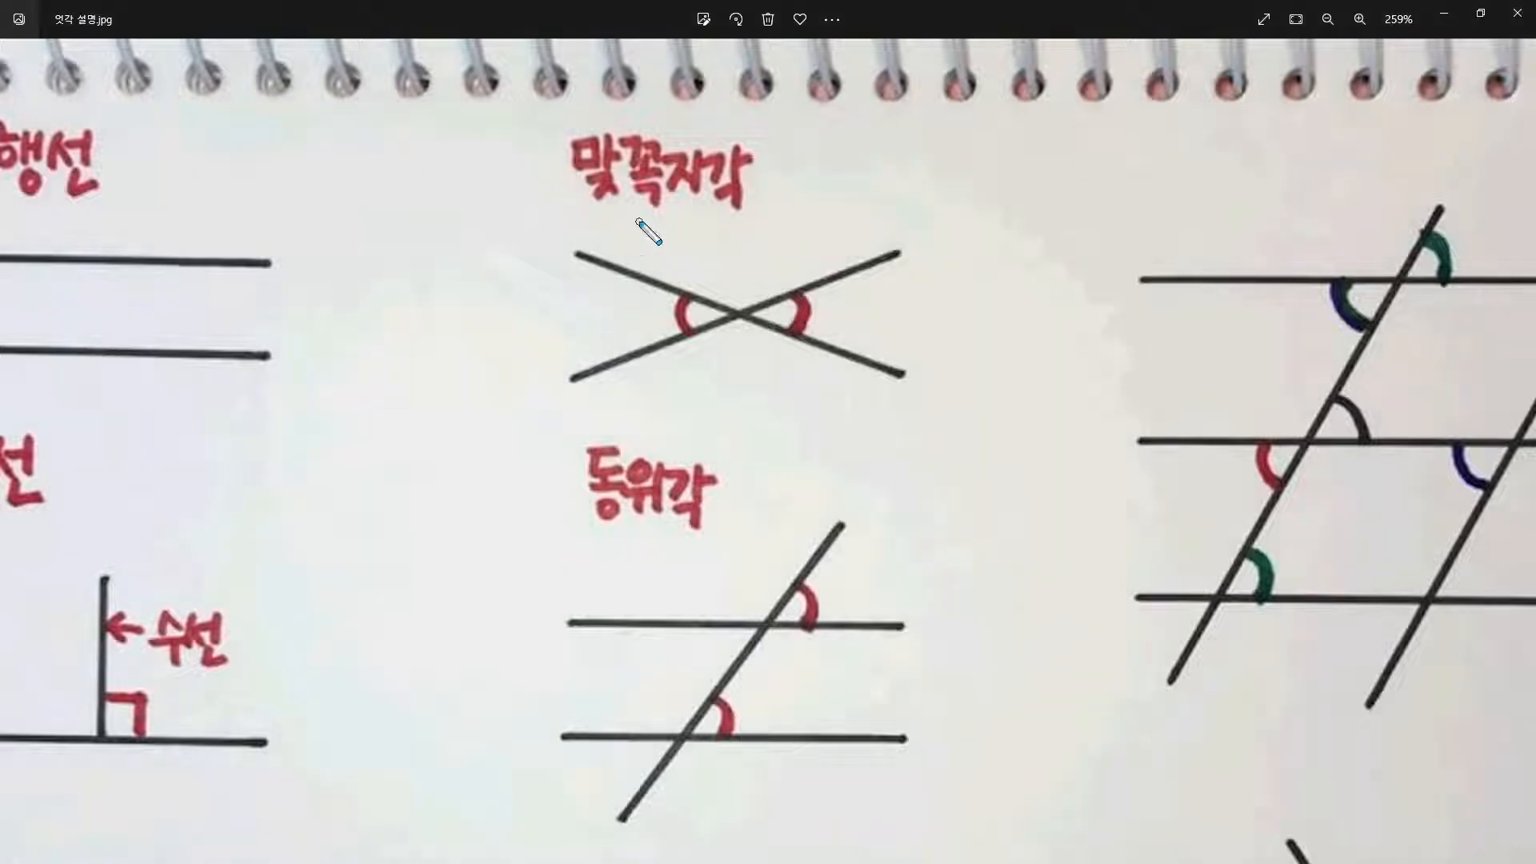
drag(903, 247, 601, 408)
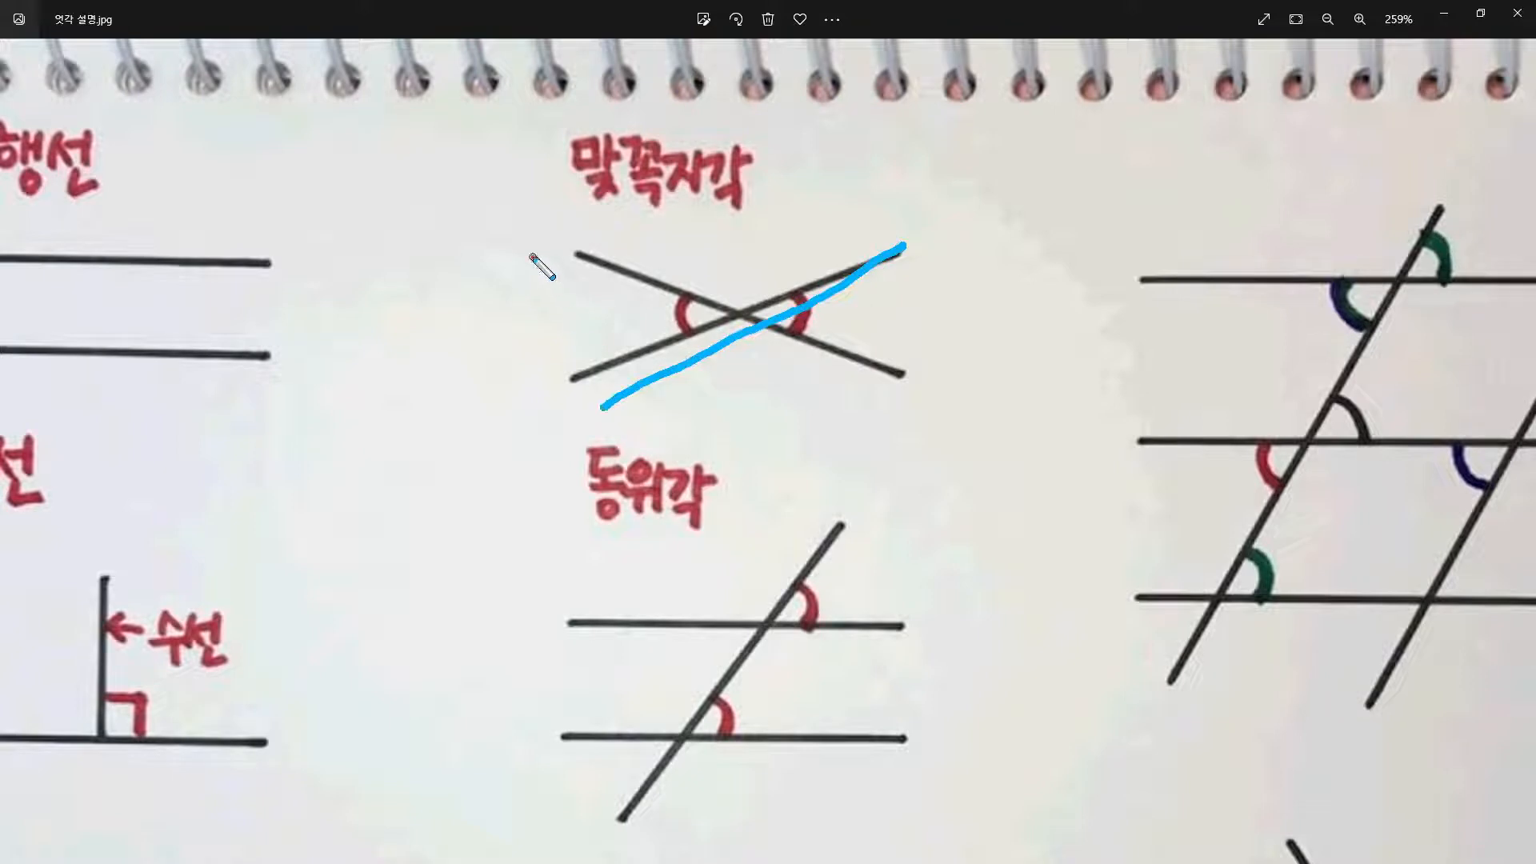
drag(532, 256, 912, 392)
mouse_move(648, 279)
mouse_down()
mouse_move(644, 312)
mouse_move(668, 340)
mouse_up()
drag(816, 292, 828, 344)
mouse_move(854, 314)
mouse_down()
mouse_move(865, 333)
mouse_move(873, 318)
mouse_up()
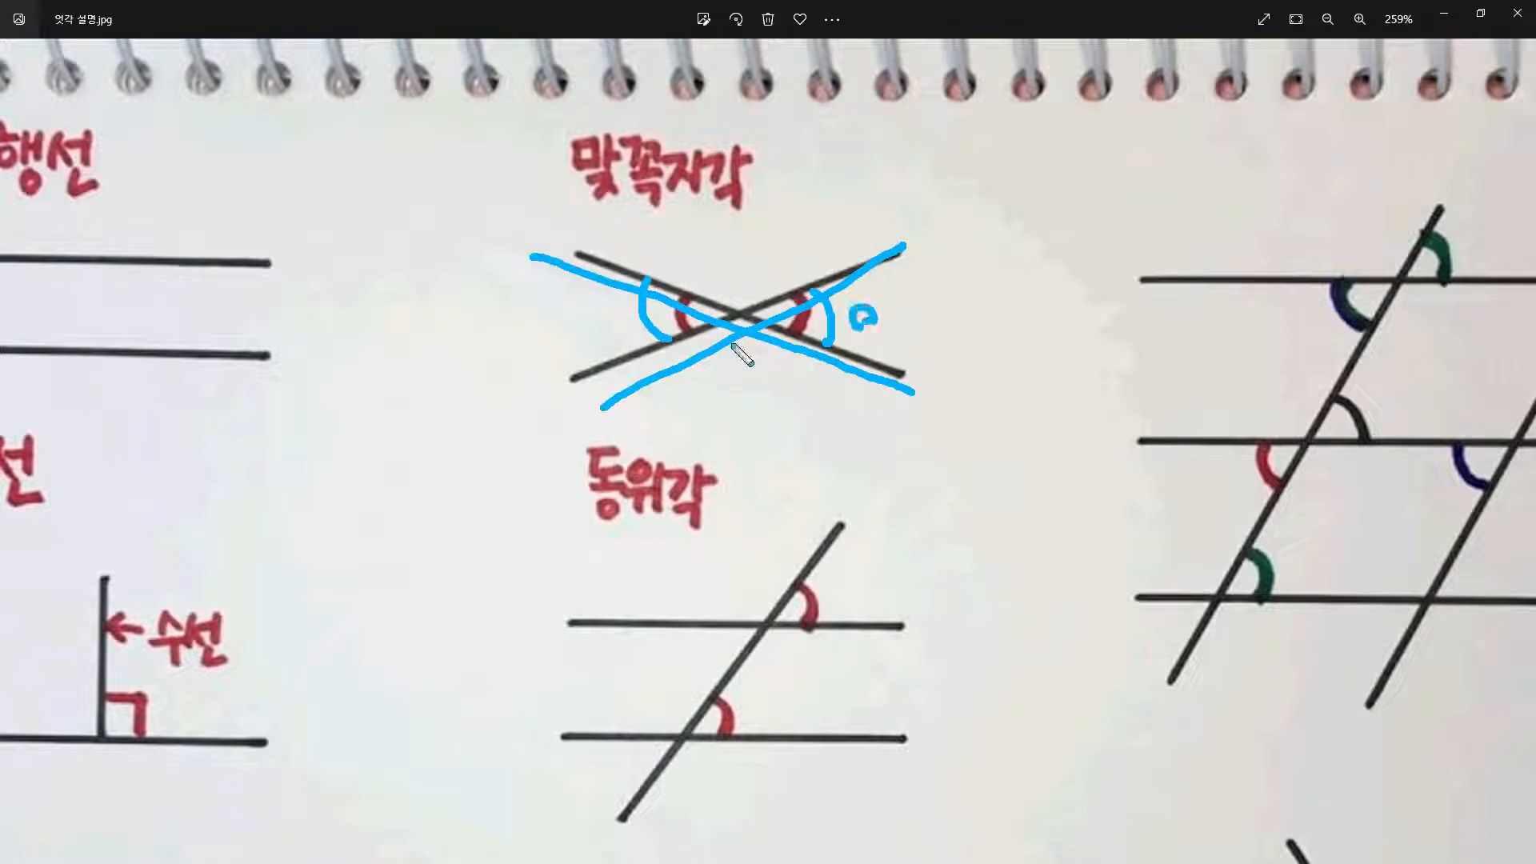
drag(598, 311, 614, 323)
key(Escape)
Trace the two parallel lines and the transversal of the 동위각 sketch, underline its title, and clear the markings.
drag(596, 516, 558, 288)
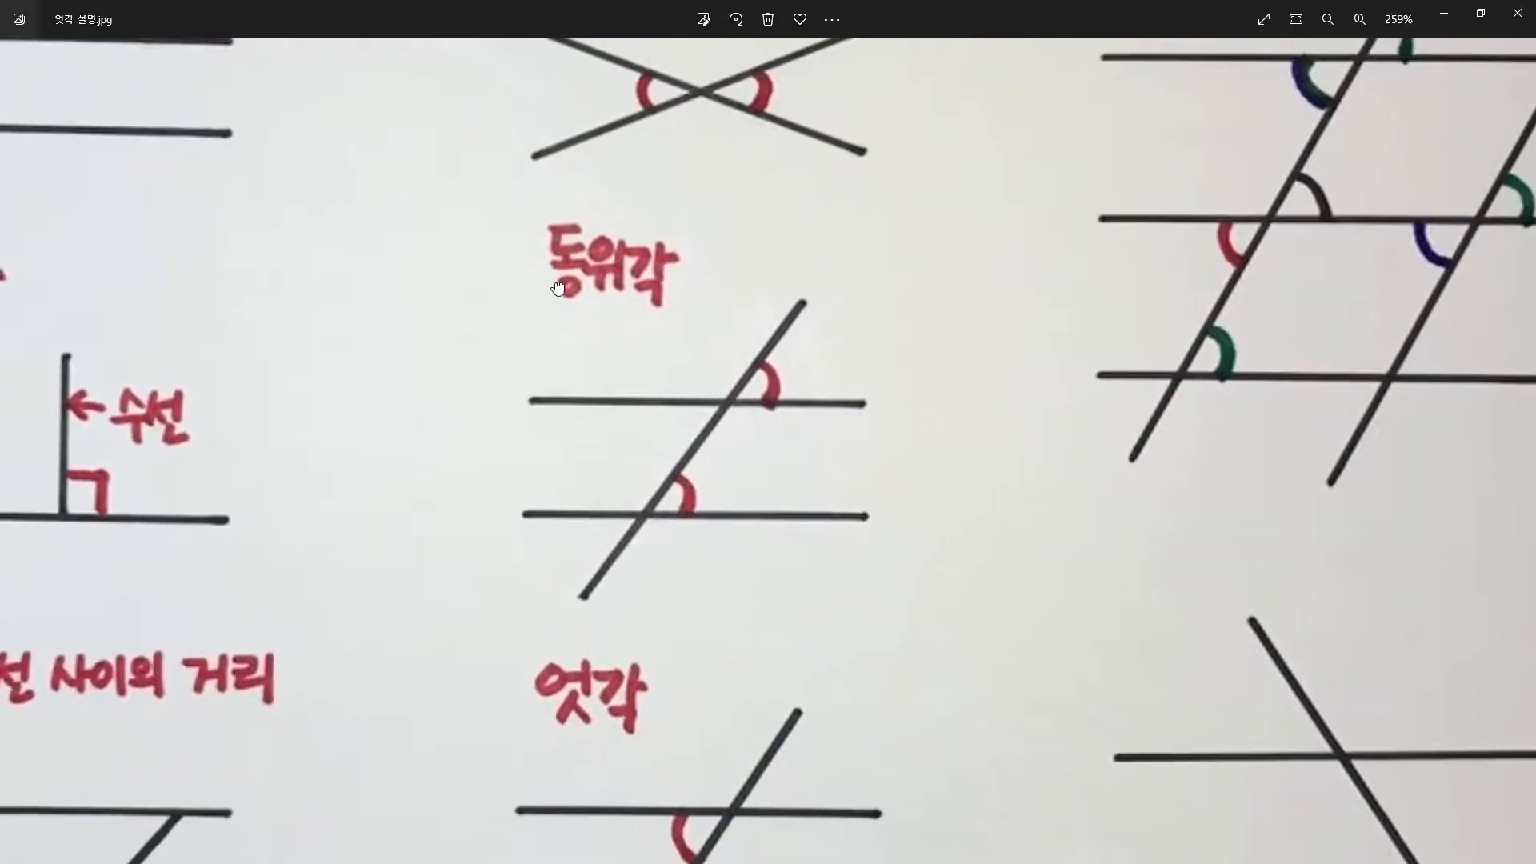
scroll(536, 326, up, 1)
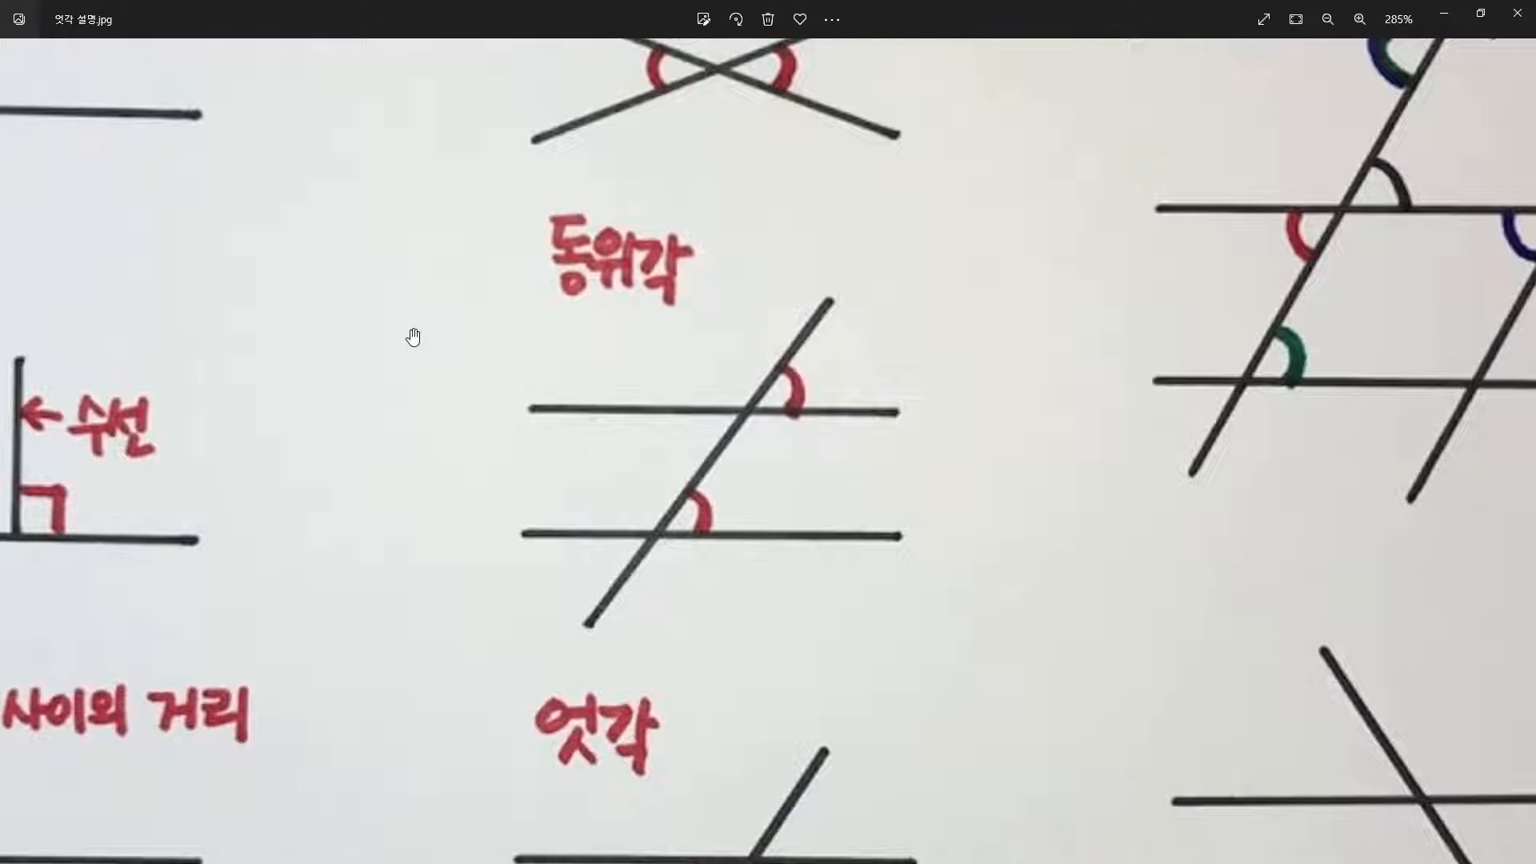
key(ctrl+shift+3)
drag(891, 412, 573, 412)
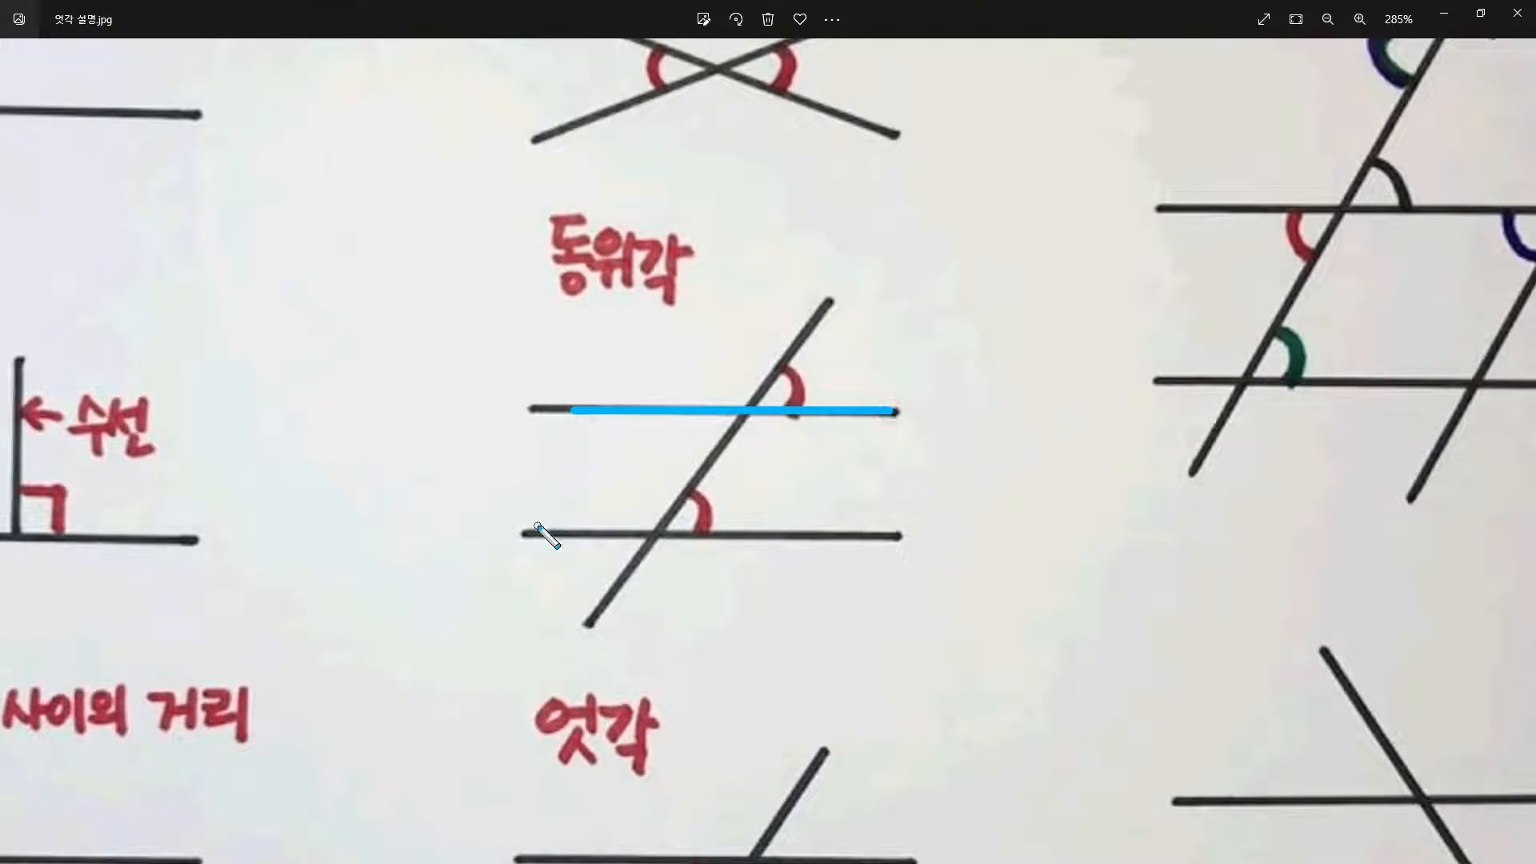
drag(532, 531, 953, 531)
drag(835, 302, 590, 663)
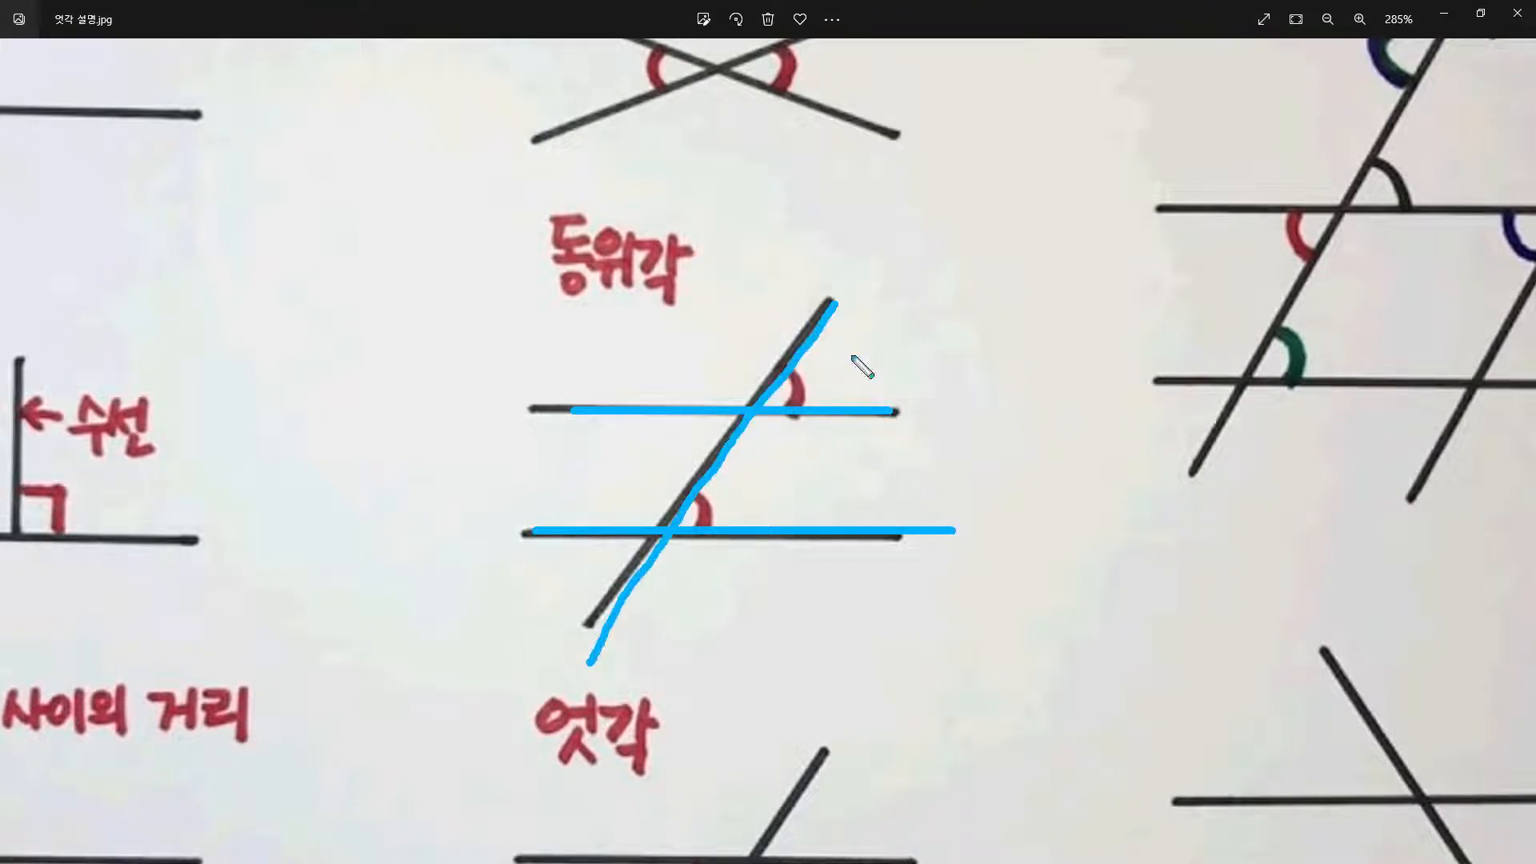
drag(715, 329, 540, 322)
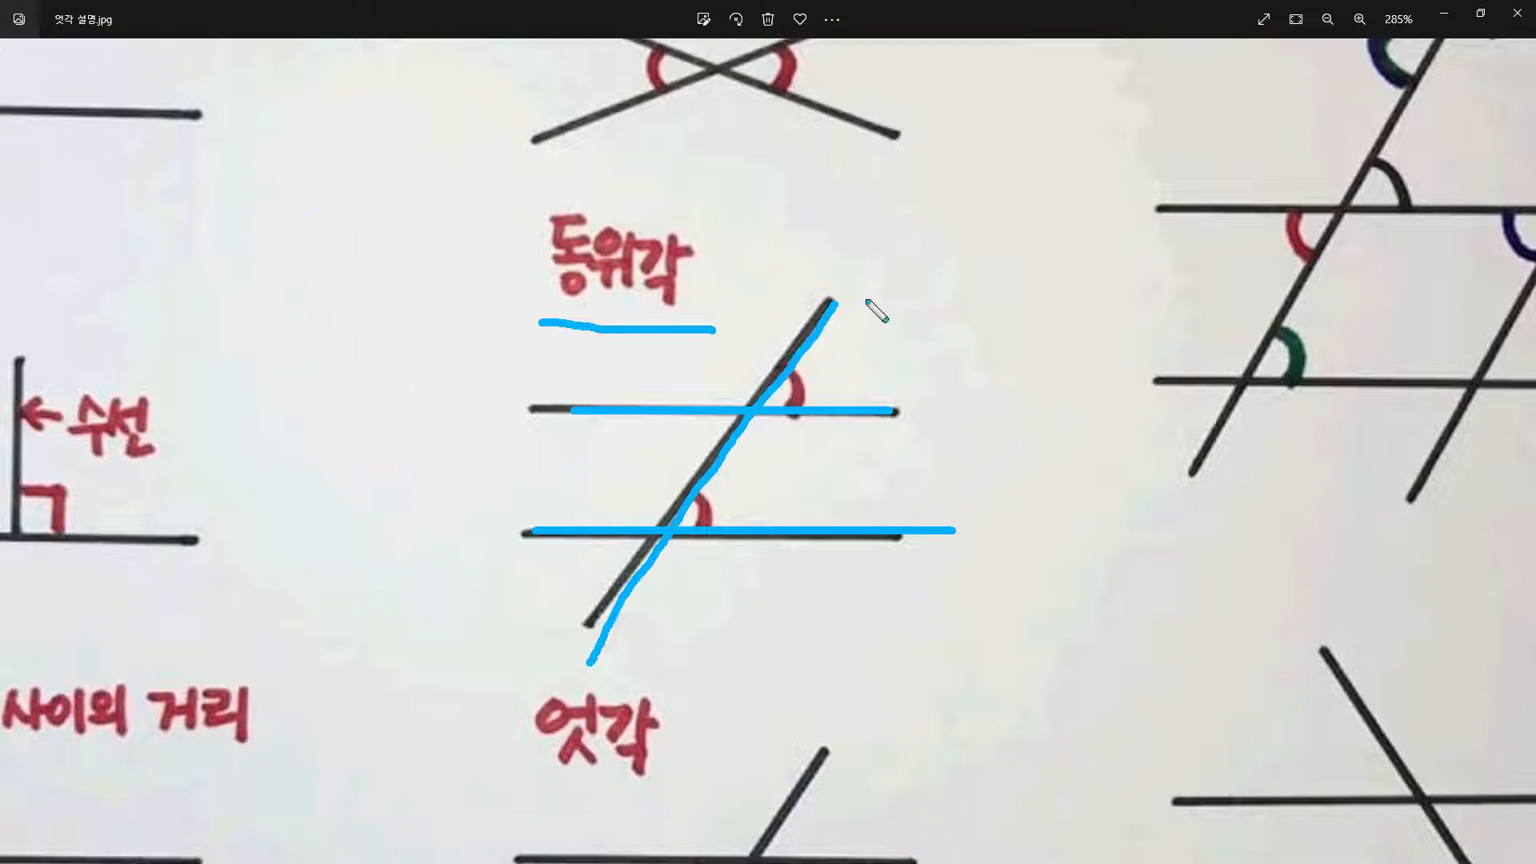
key(ctrl+shift+6)
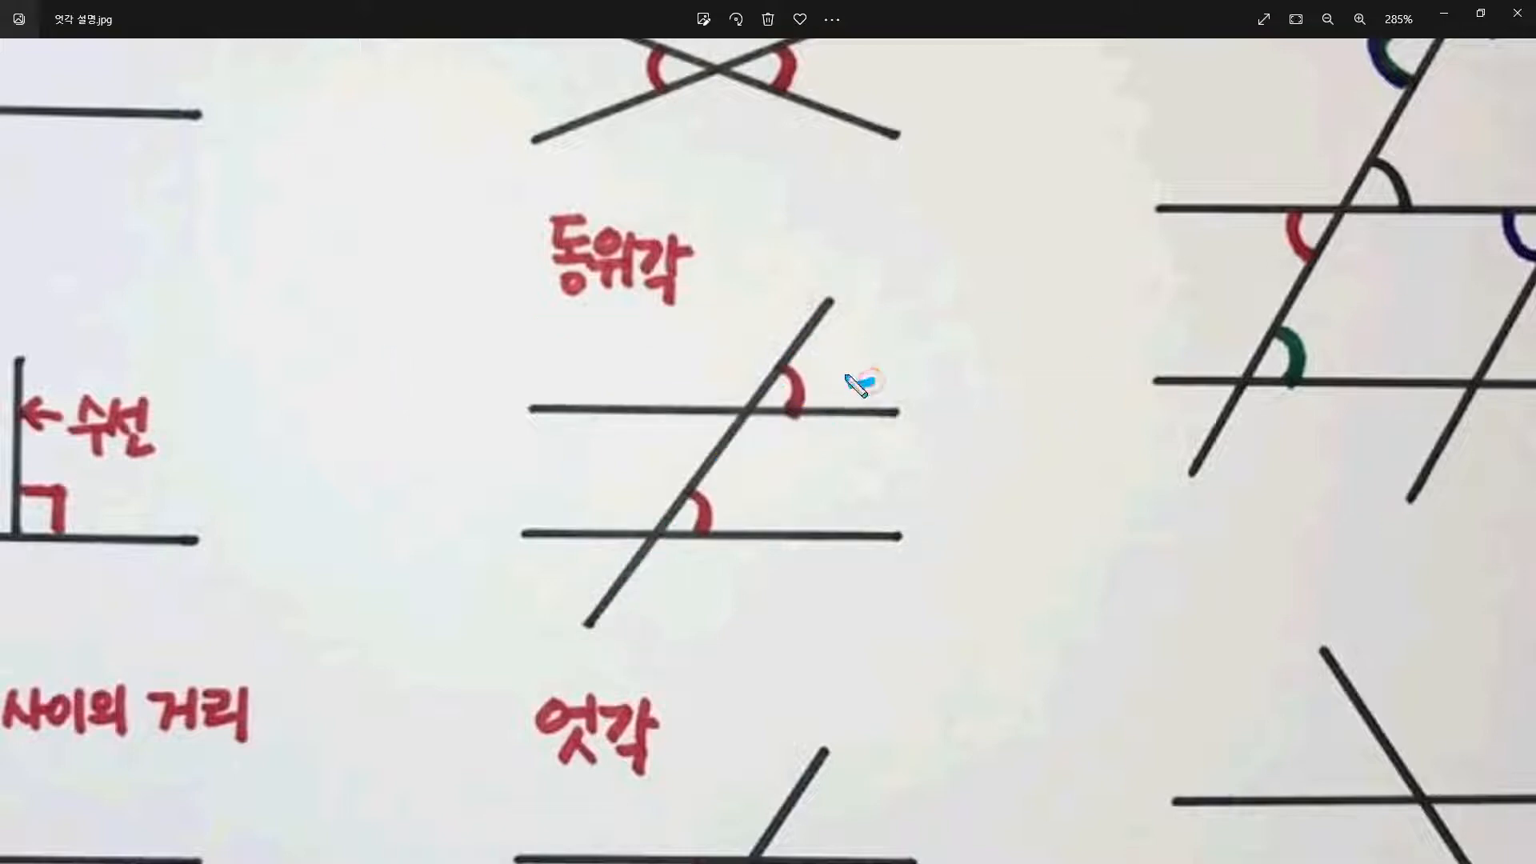
Label both corresponding angles of the 동위각 sketch with matching circles and clear the markings.
drag(861, 382, 870, 380)
mouse_move(752, 514)
mouse_down()
mouse_move(727, 497)
mouse_move(752, 513)
mouse_up()
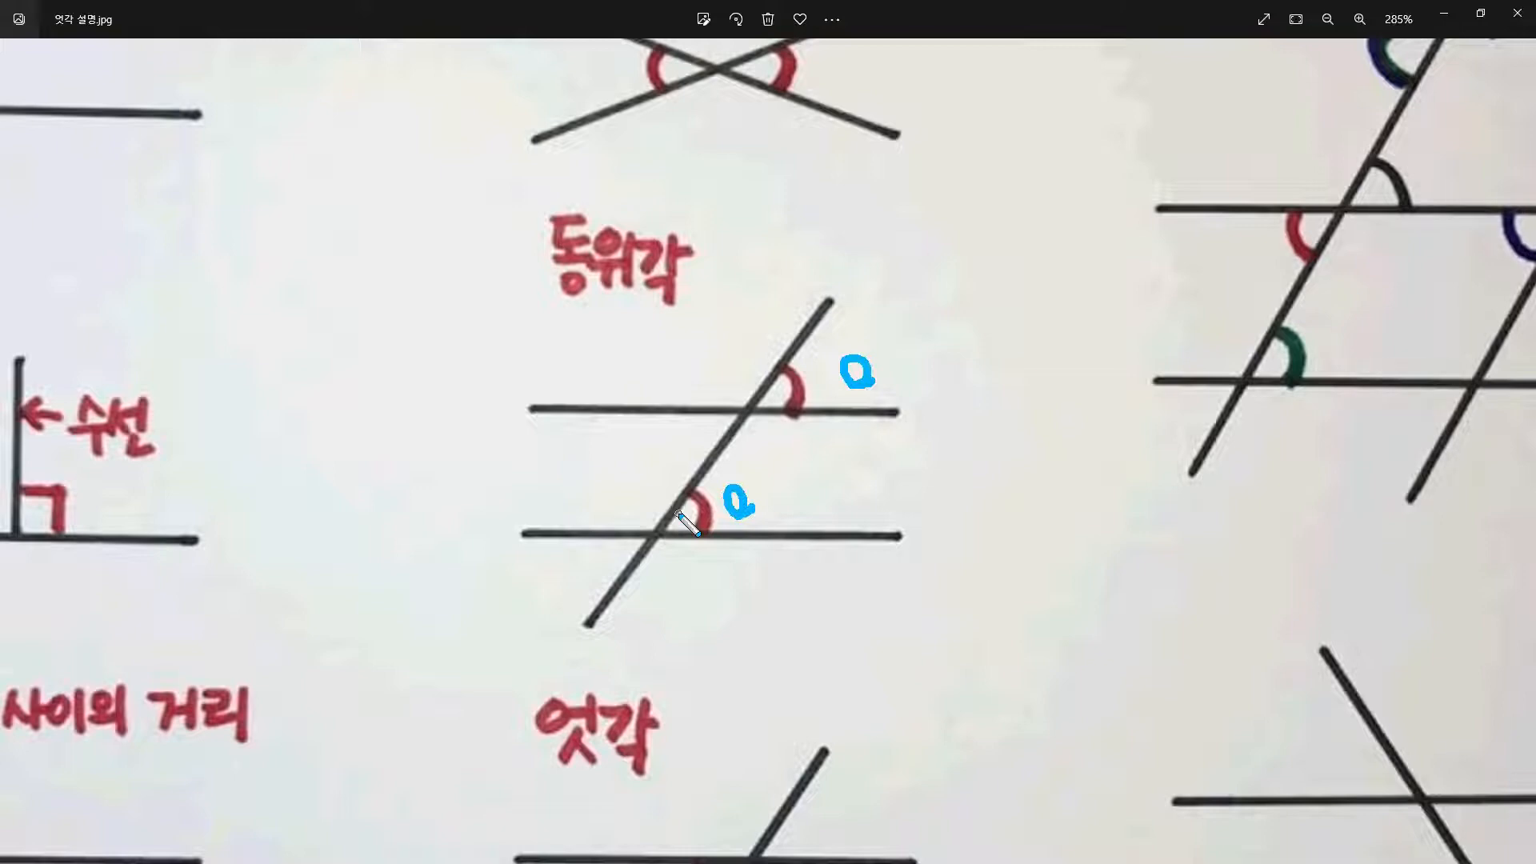
key(Escape)
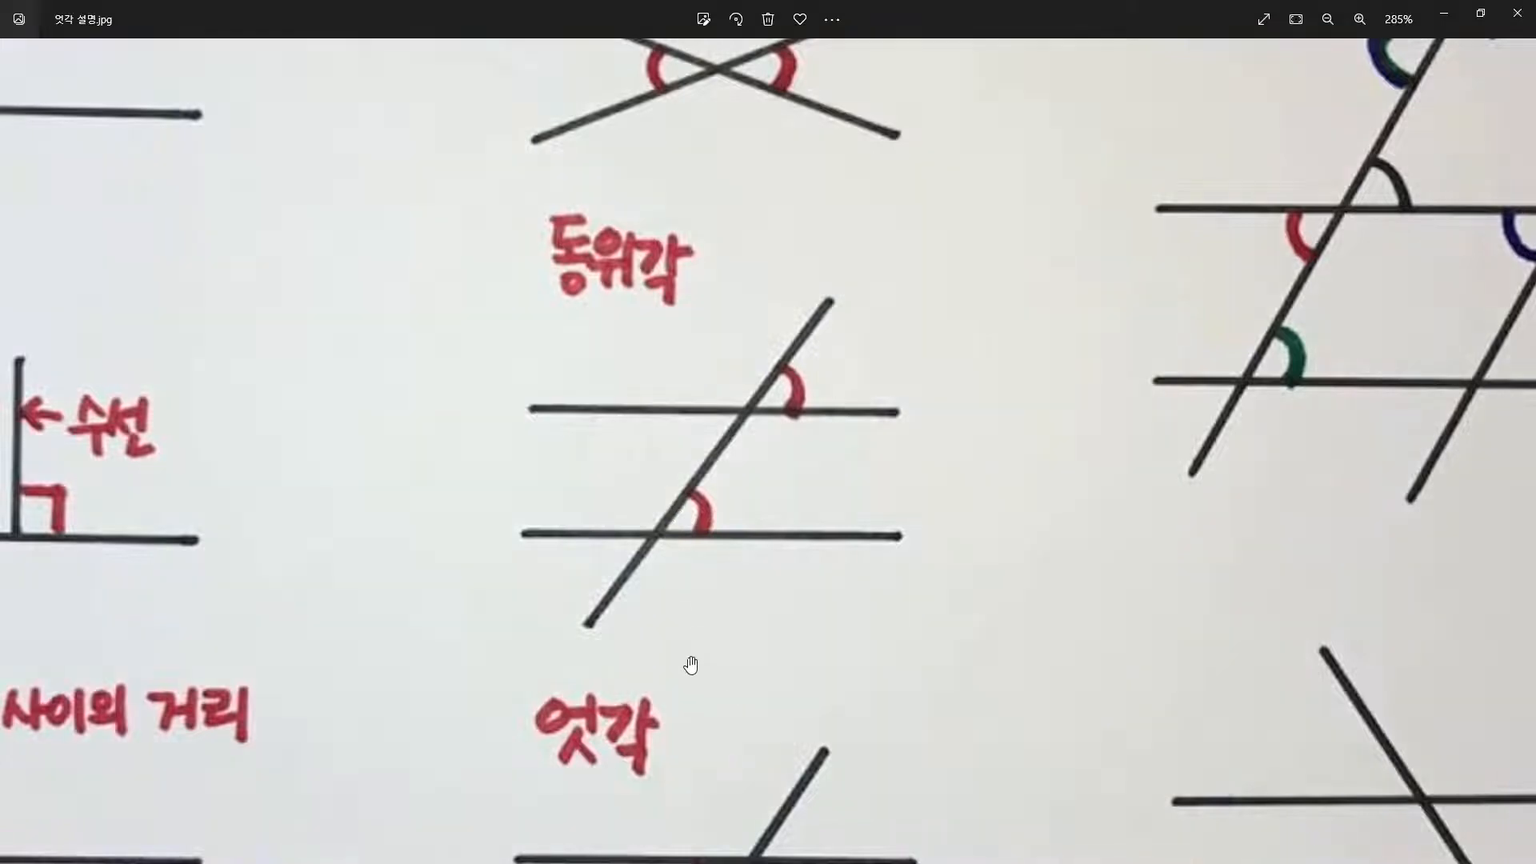
Trace the Z shape in the 엇각 sketch, circle-label its two alternate angles, and clear the markings.
drag(690, 664, 708, 342)
drag(688, 528, 684, 427)
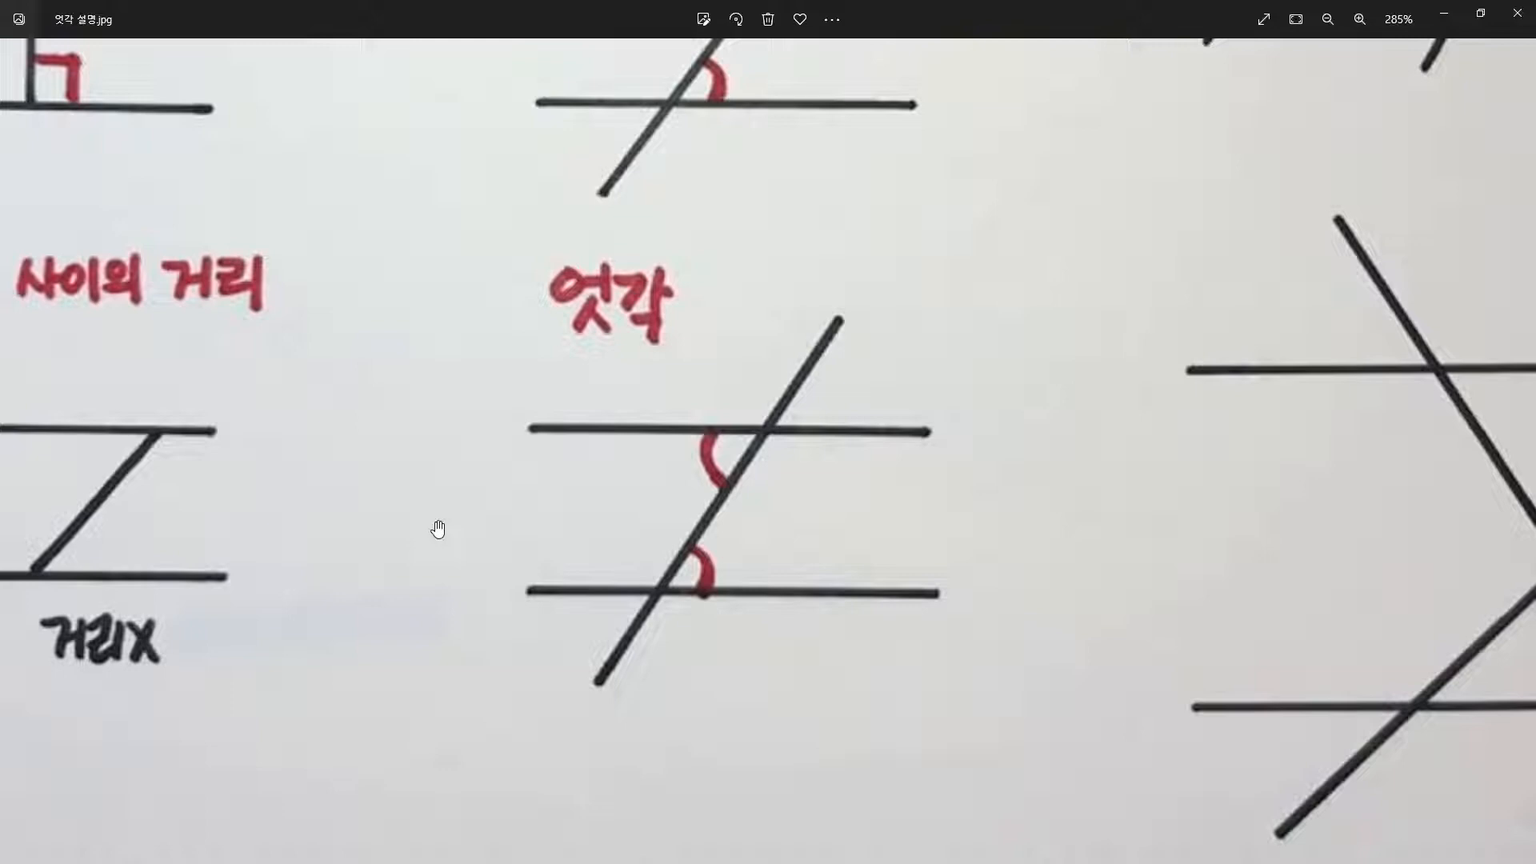
key(ctrl+shift+3)
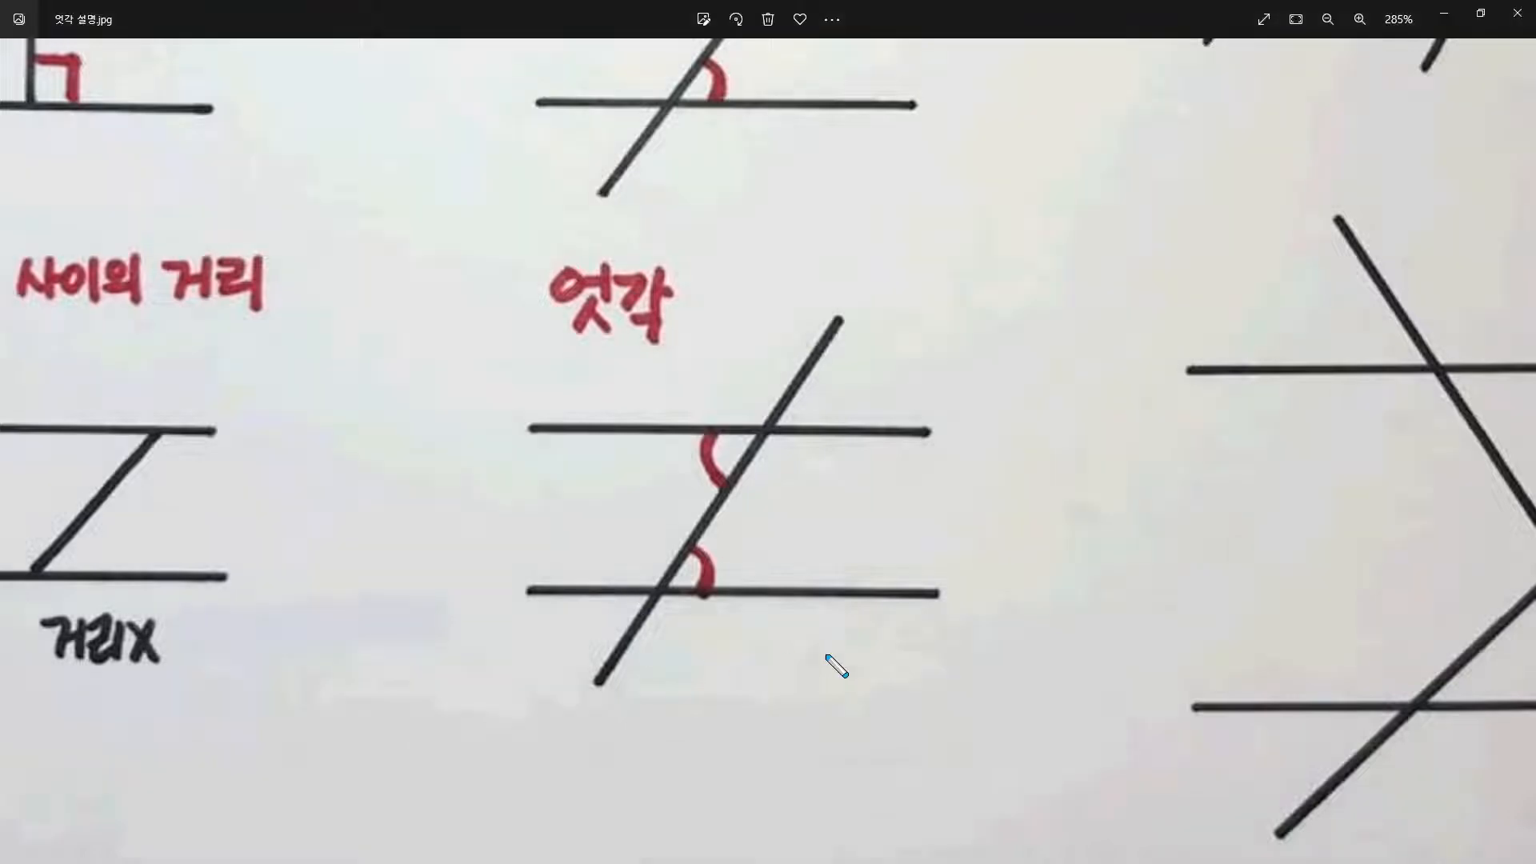
mouse_move(669, 438)
mouse_down()
mouse_move(714, 438)
mouse_move(744, 476)
mouse_move(658, 592)
mouse_move(834, 594)
mouse_up()
drag(664, 495, 664, 500)
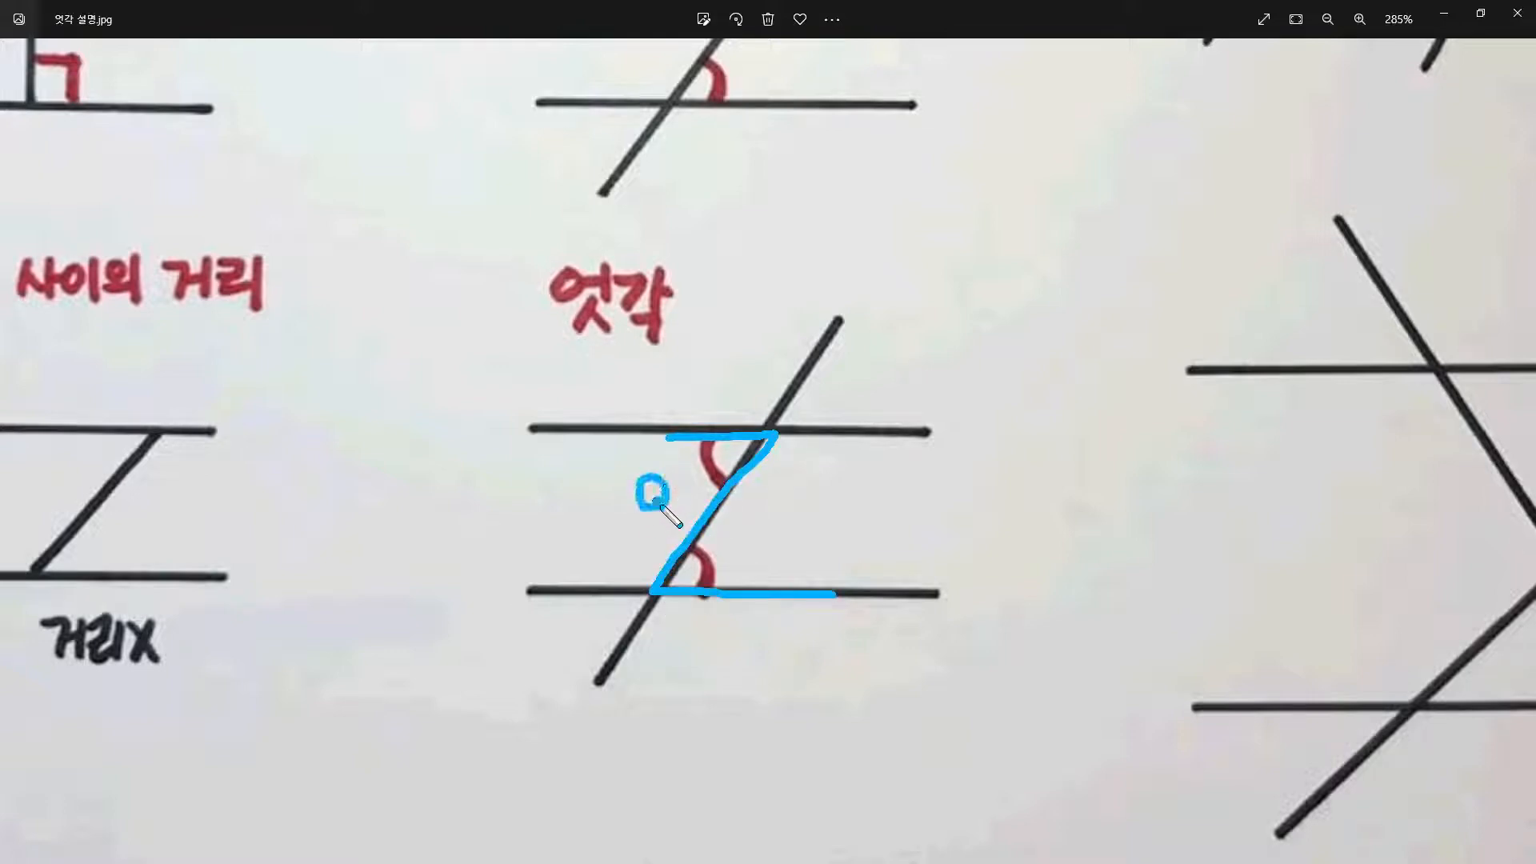
drag(748, 550, 744, 553)
key(Escape)
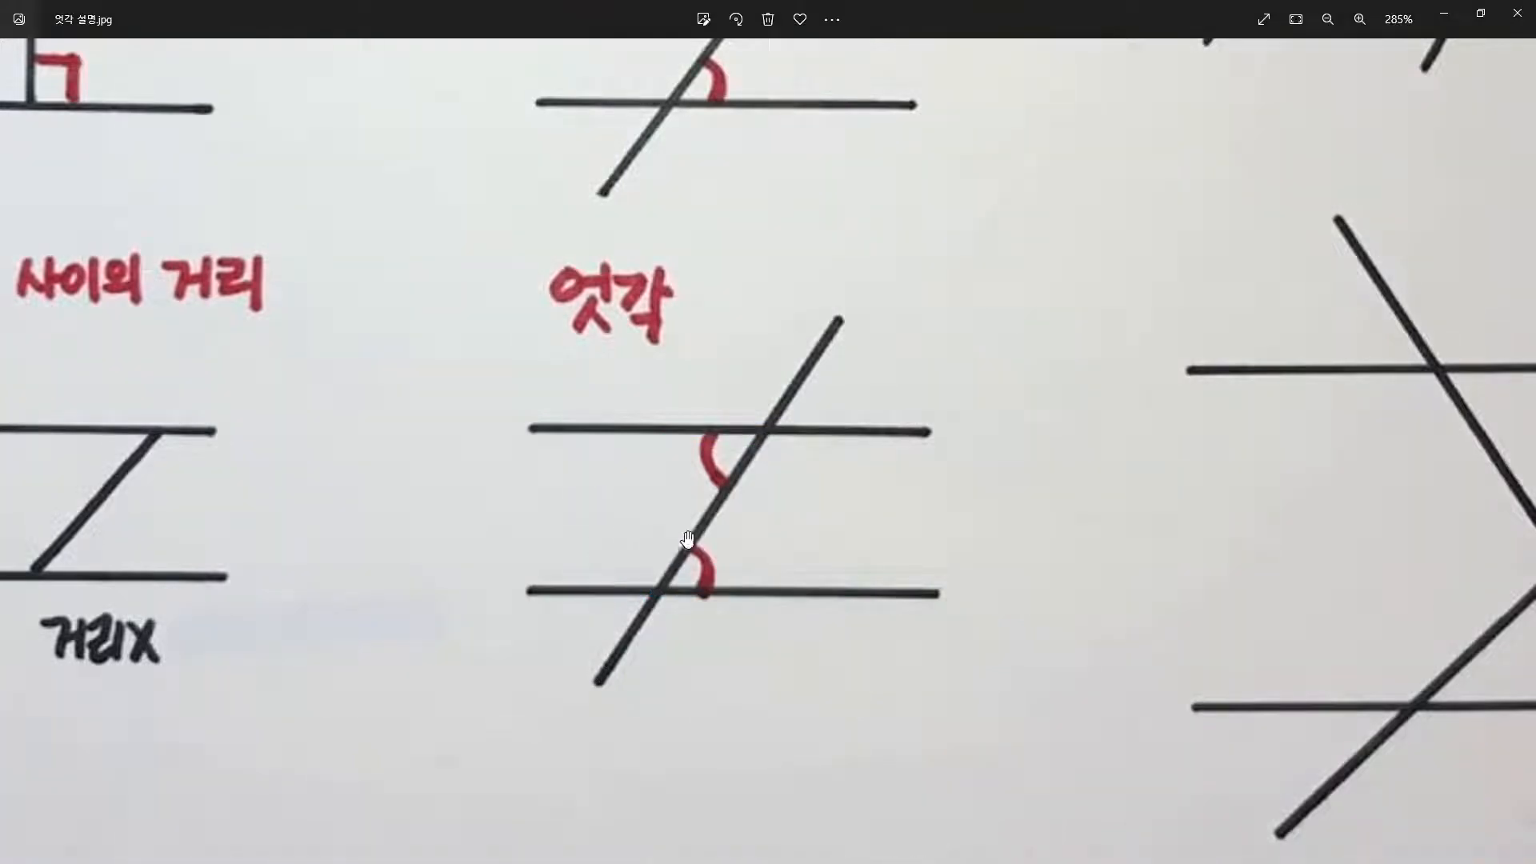
Mark four angles of the 엇각 sketch with arcs, label them as an x pair and an o pair, and clear the markings.
scroll(772, 488, up, 2)
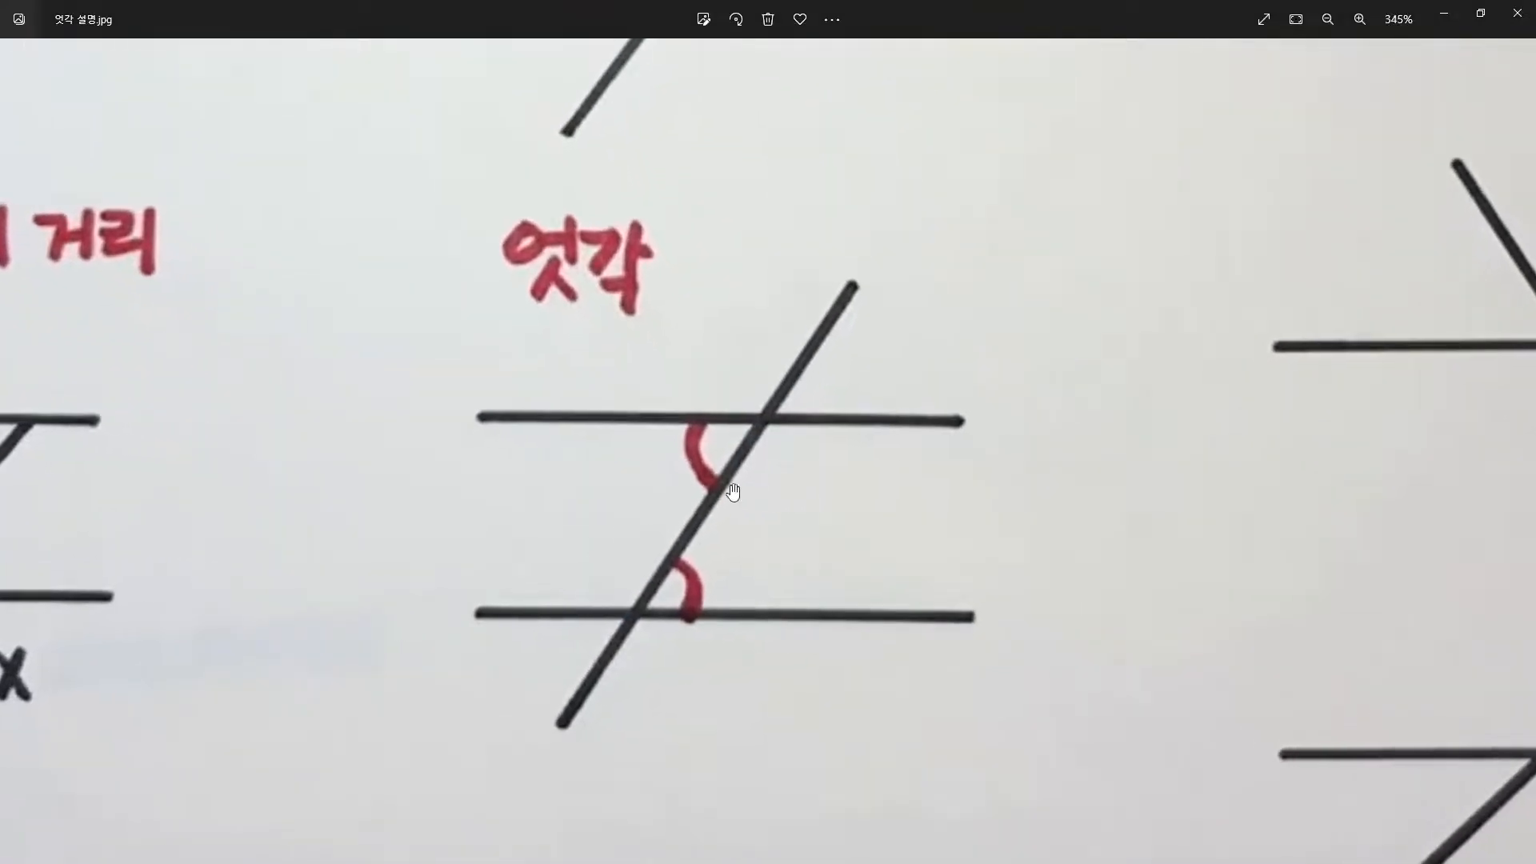
drag(711, 424, 728, 477)
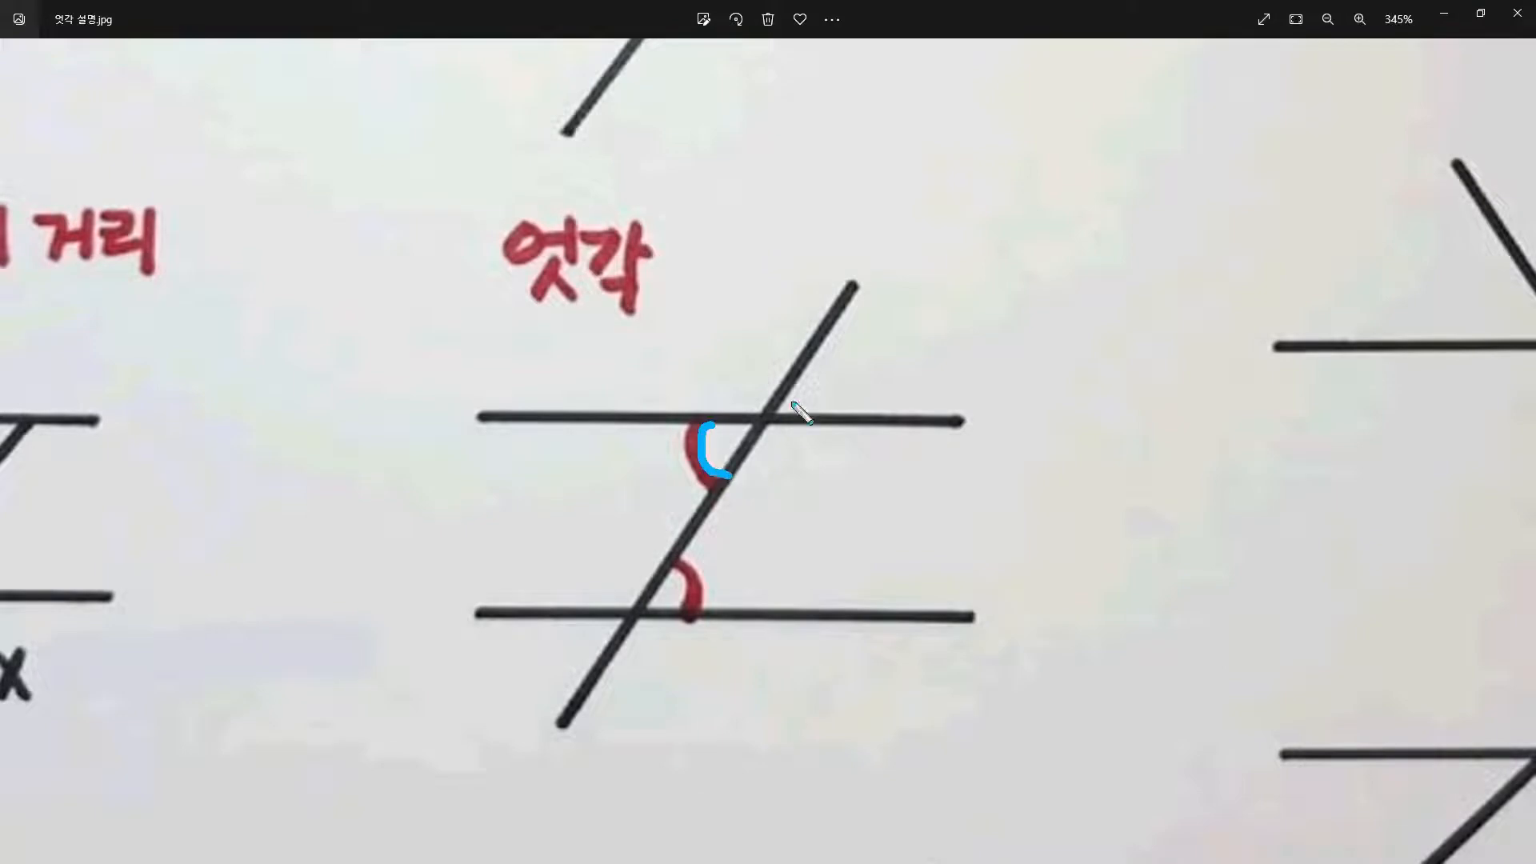
drag(802, 364, 822, 418)
drag(570, 617, 589, 671)
drag(671, 560, 698, 601)
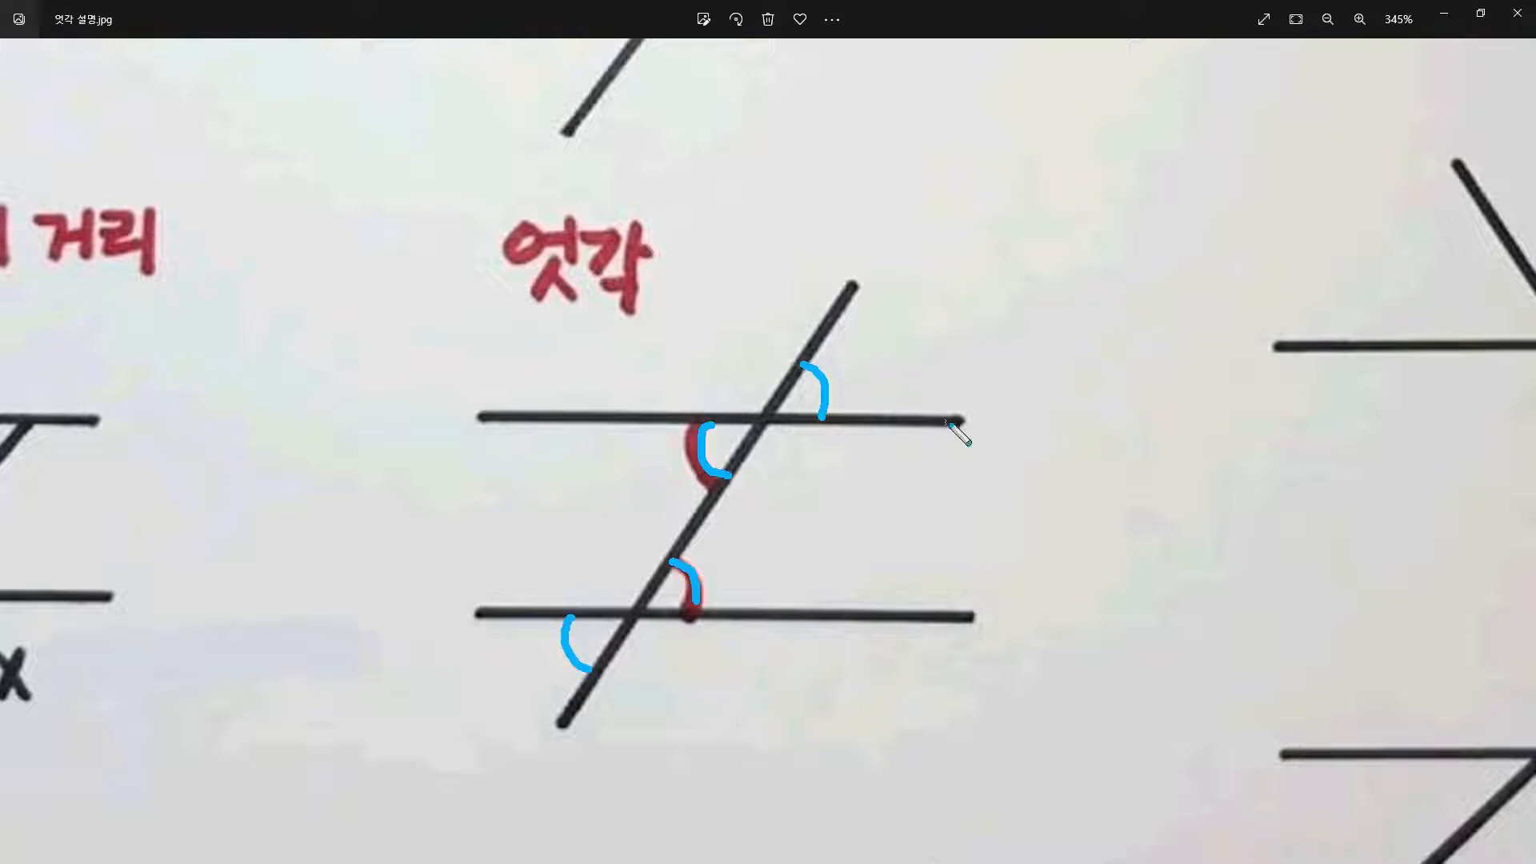
mouse_move(829, 394)
mouse_down()
mouse_move(863, 364)
mouse_move(866, 390)
mouse_up()
mouse_move(721, 560)
mouse_down()
mouse_move(735, 579)
mouse_move(740, 565)
mouse_up()
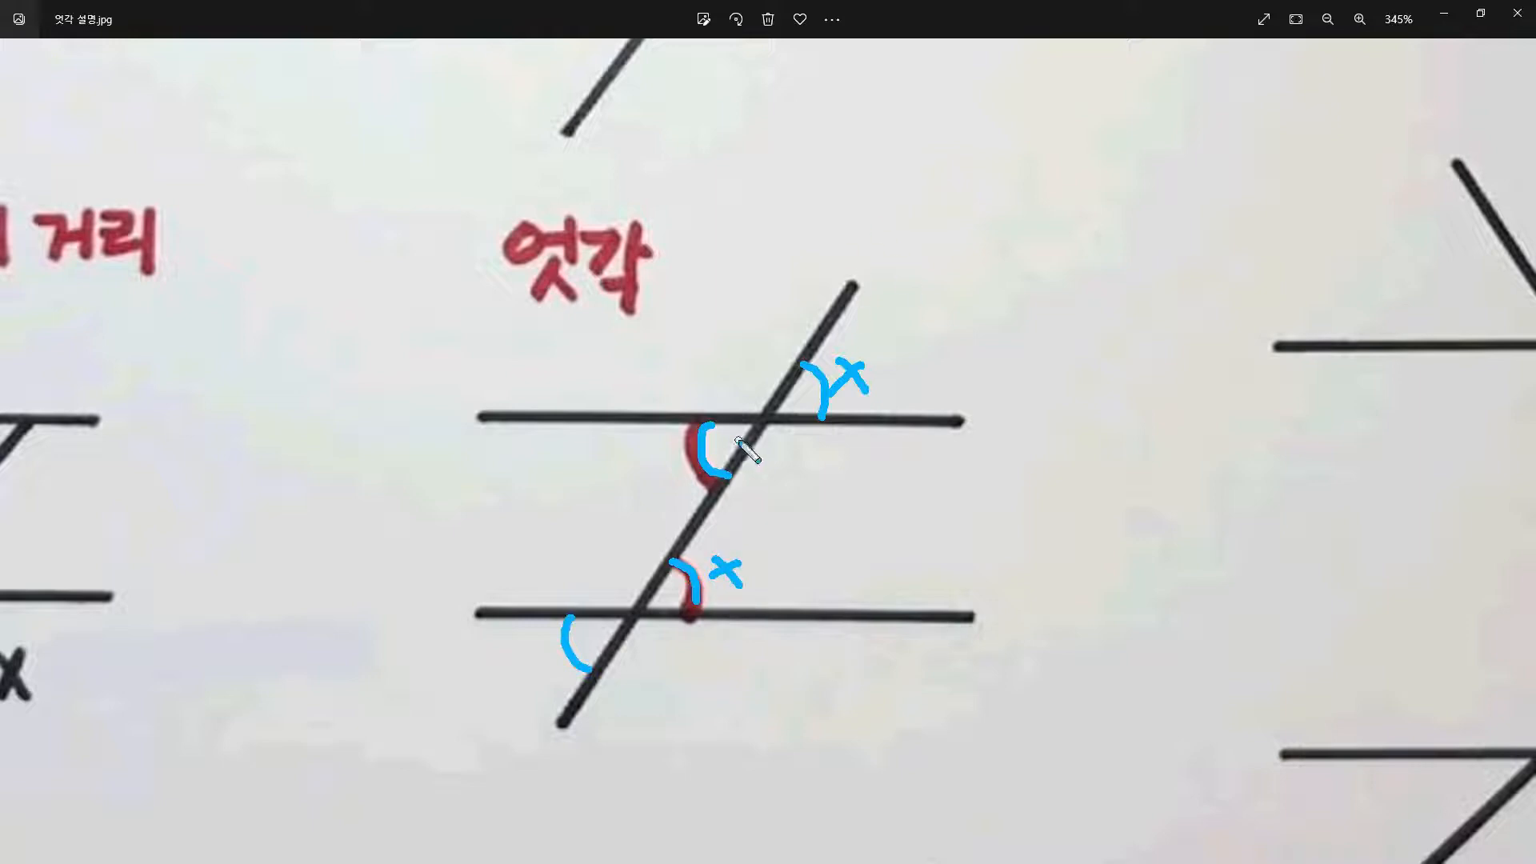
mouse_move(657, 467)
mouse_down()
mouse_move(636, 483)
mouse_move(650, 463)
mouse_up()
drag(538, 661, 544, 660)
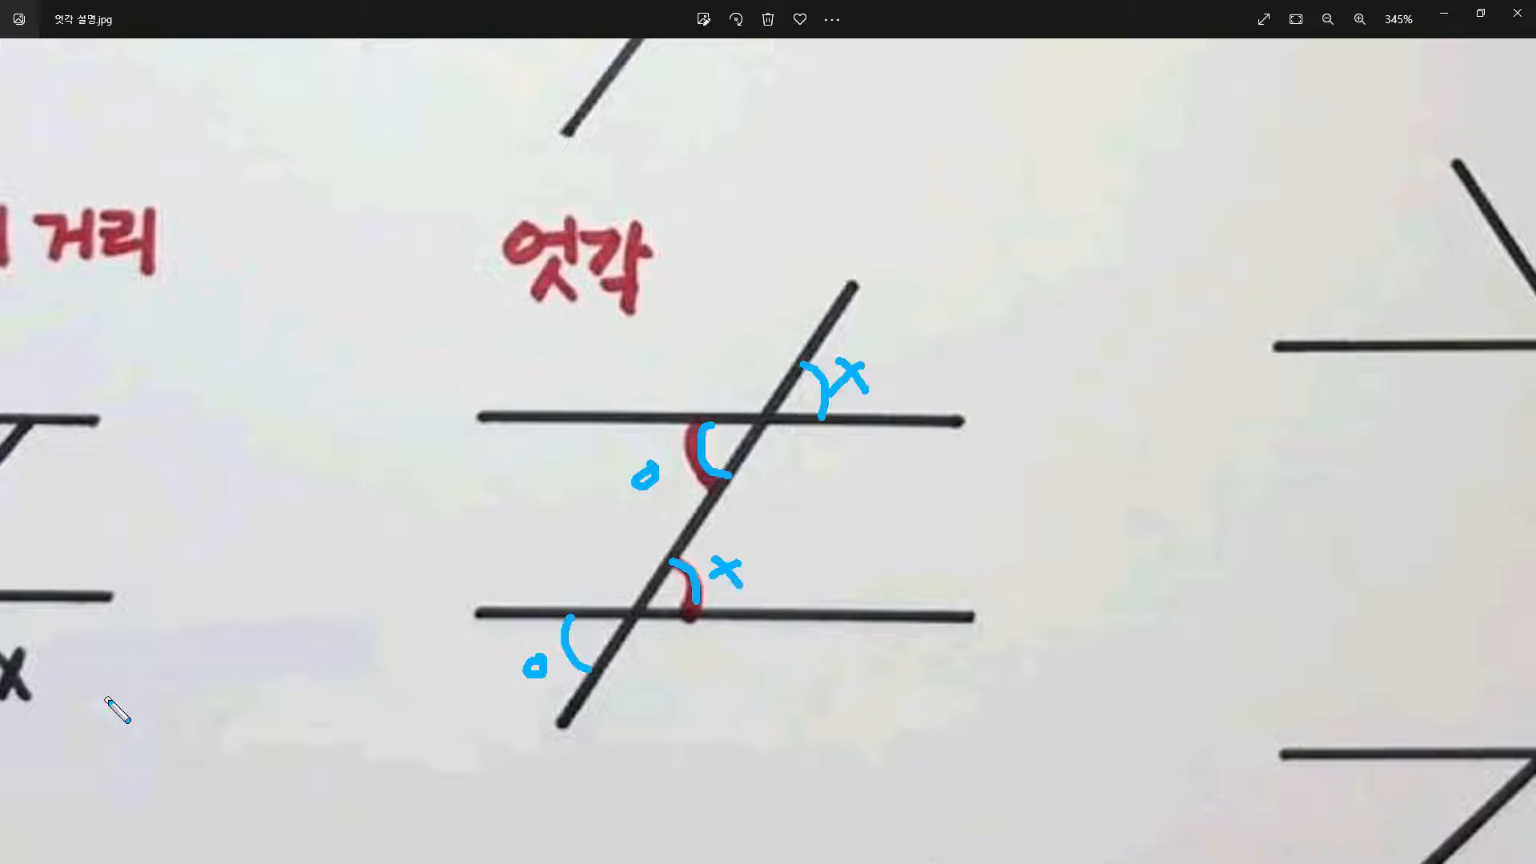
key(Escape)
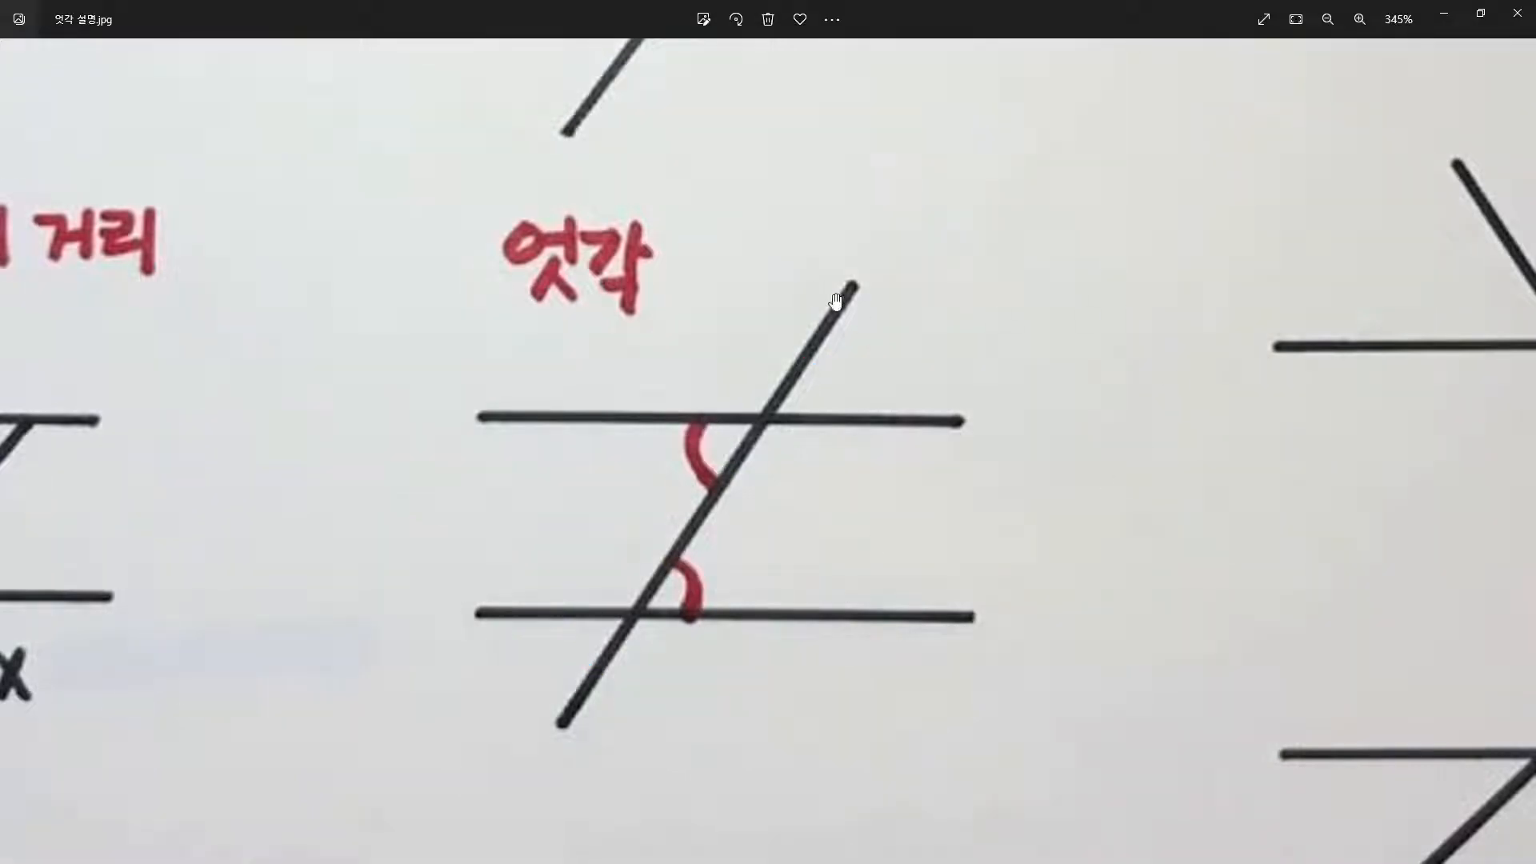
drag(1178, 20, 0, 432)
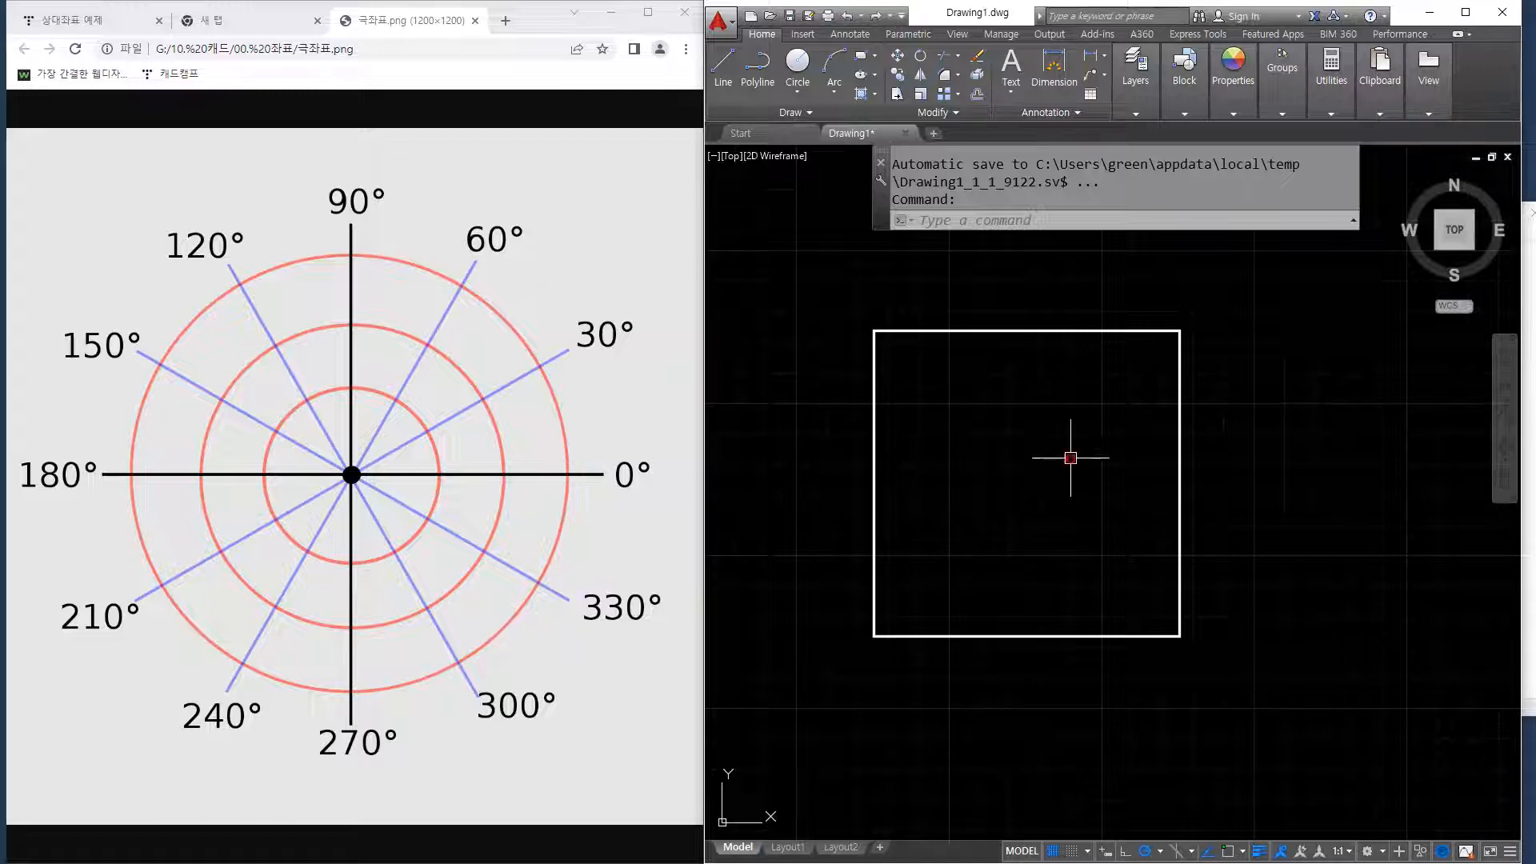
scroll(1083, 493, down, 2)
middle_drag(1084, 494, 907, 495)
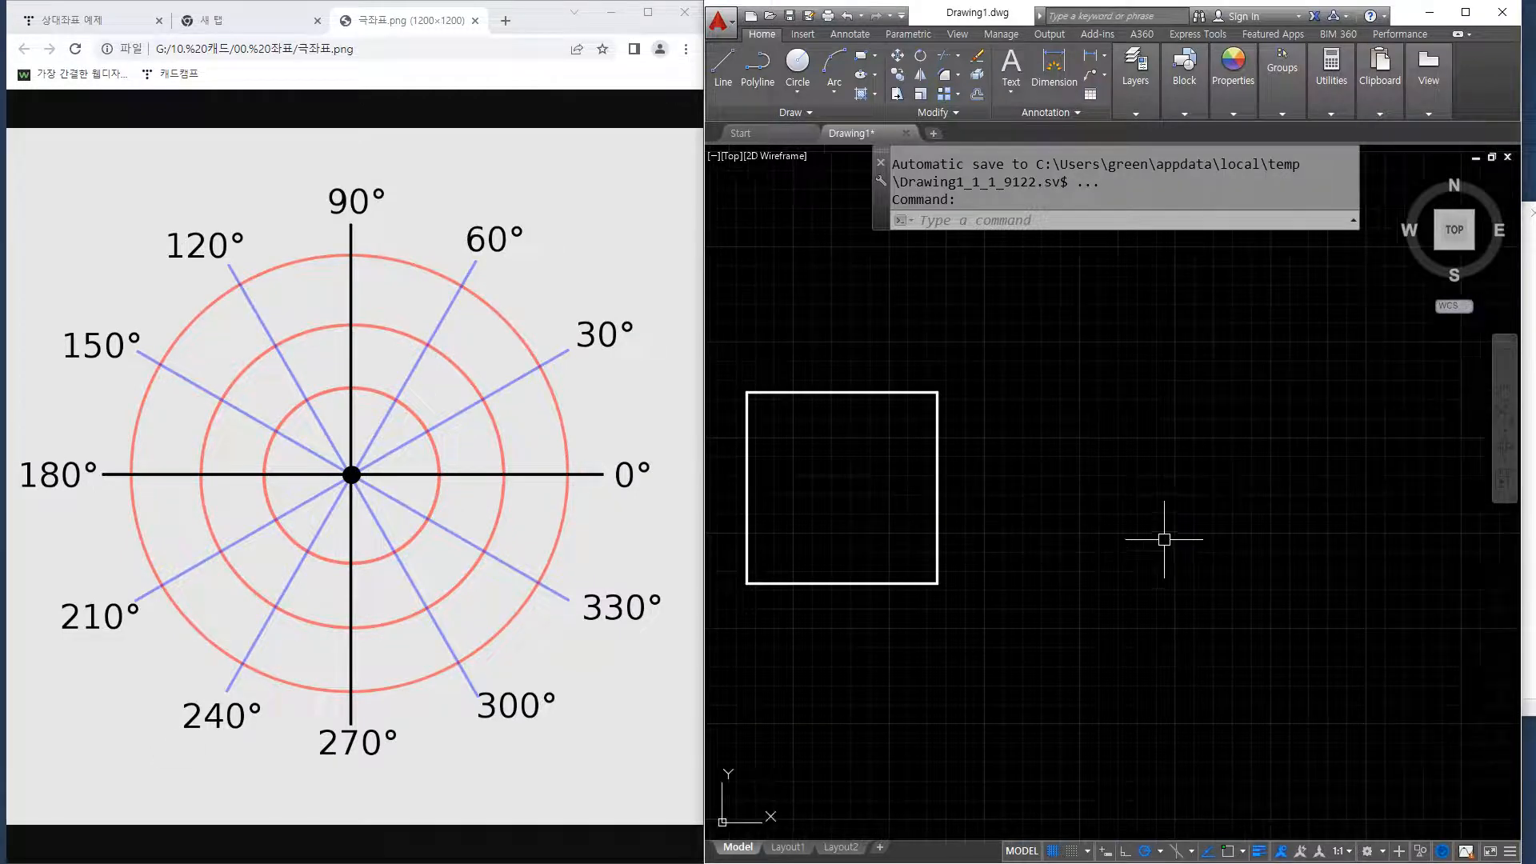
mouse_move(1023, 585)
mouse_down()
mouse_move(1220, 584)
mouse_move(1092, 417)
mouse_move(1013, 584)
mouse_up()
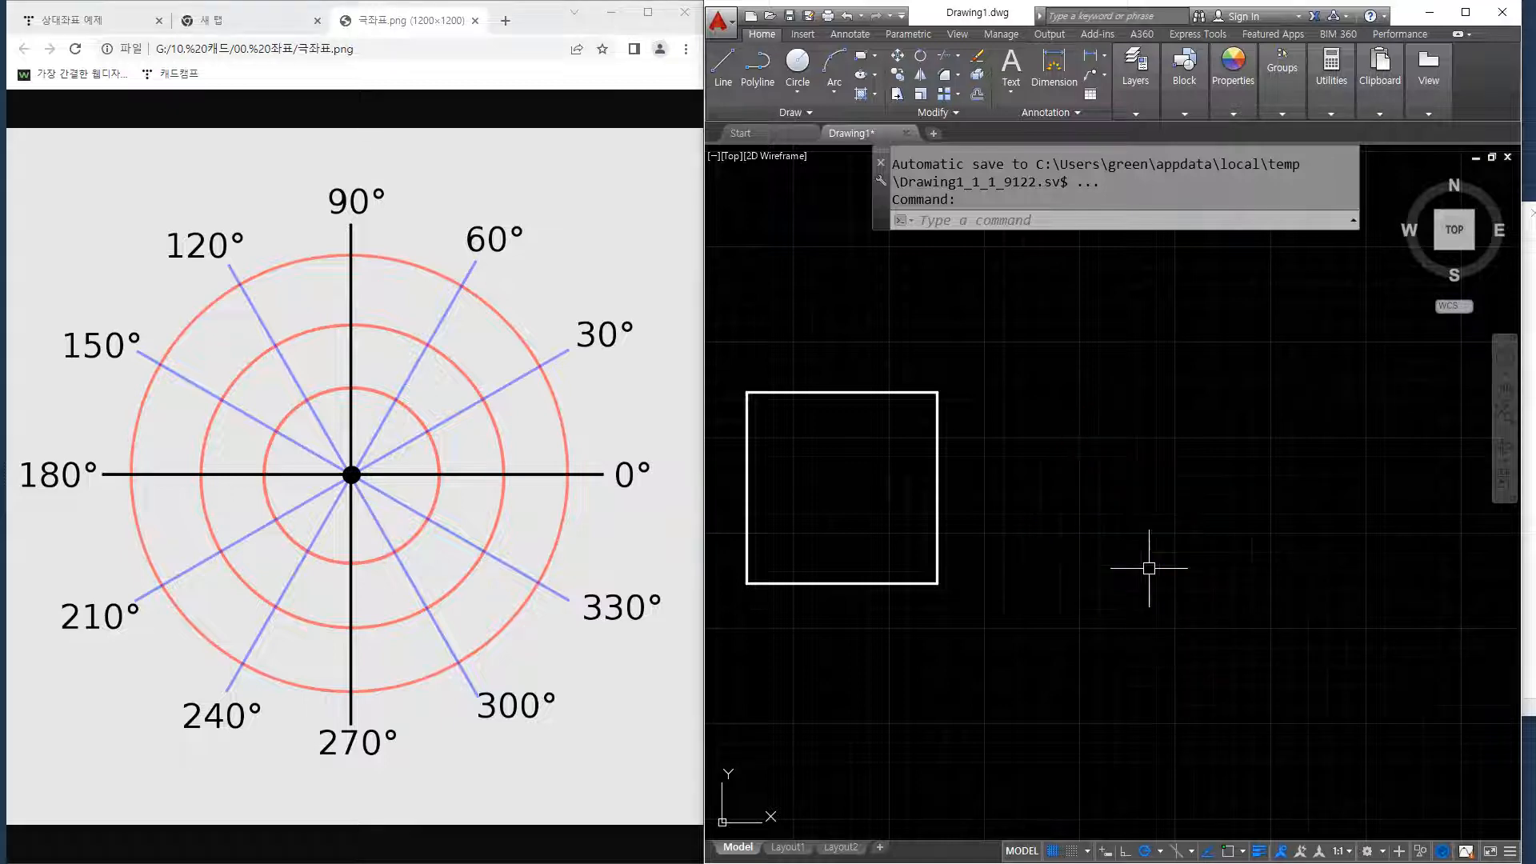
key(Escape)
text(l)
key(Return)
click(1082, 592)
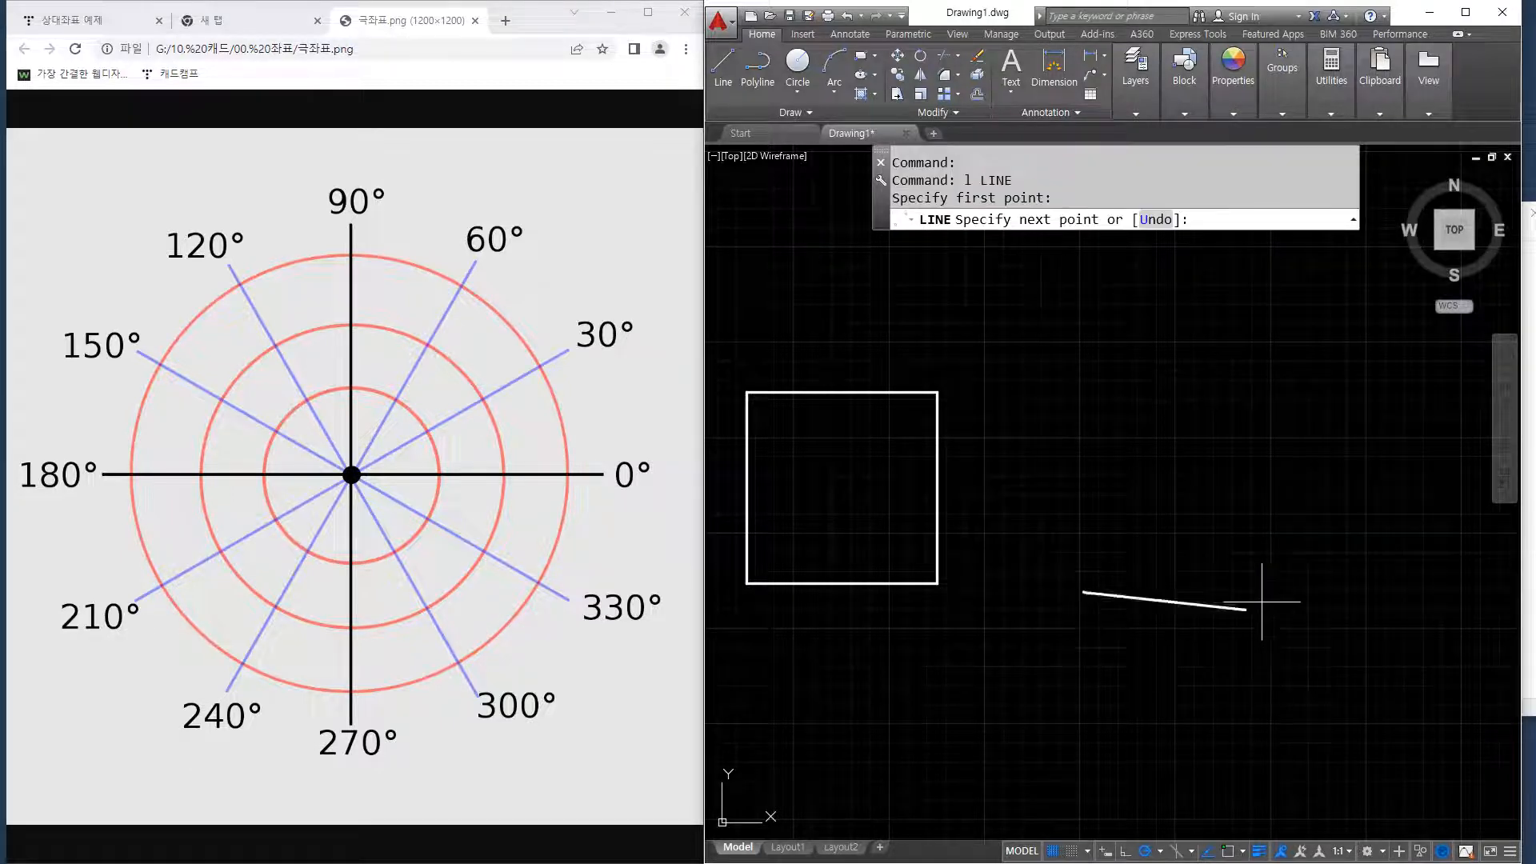
text(@10)
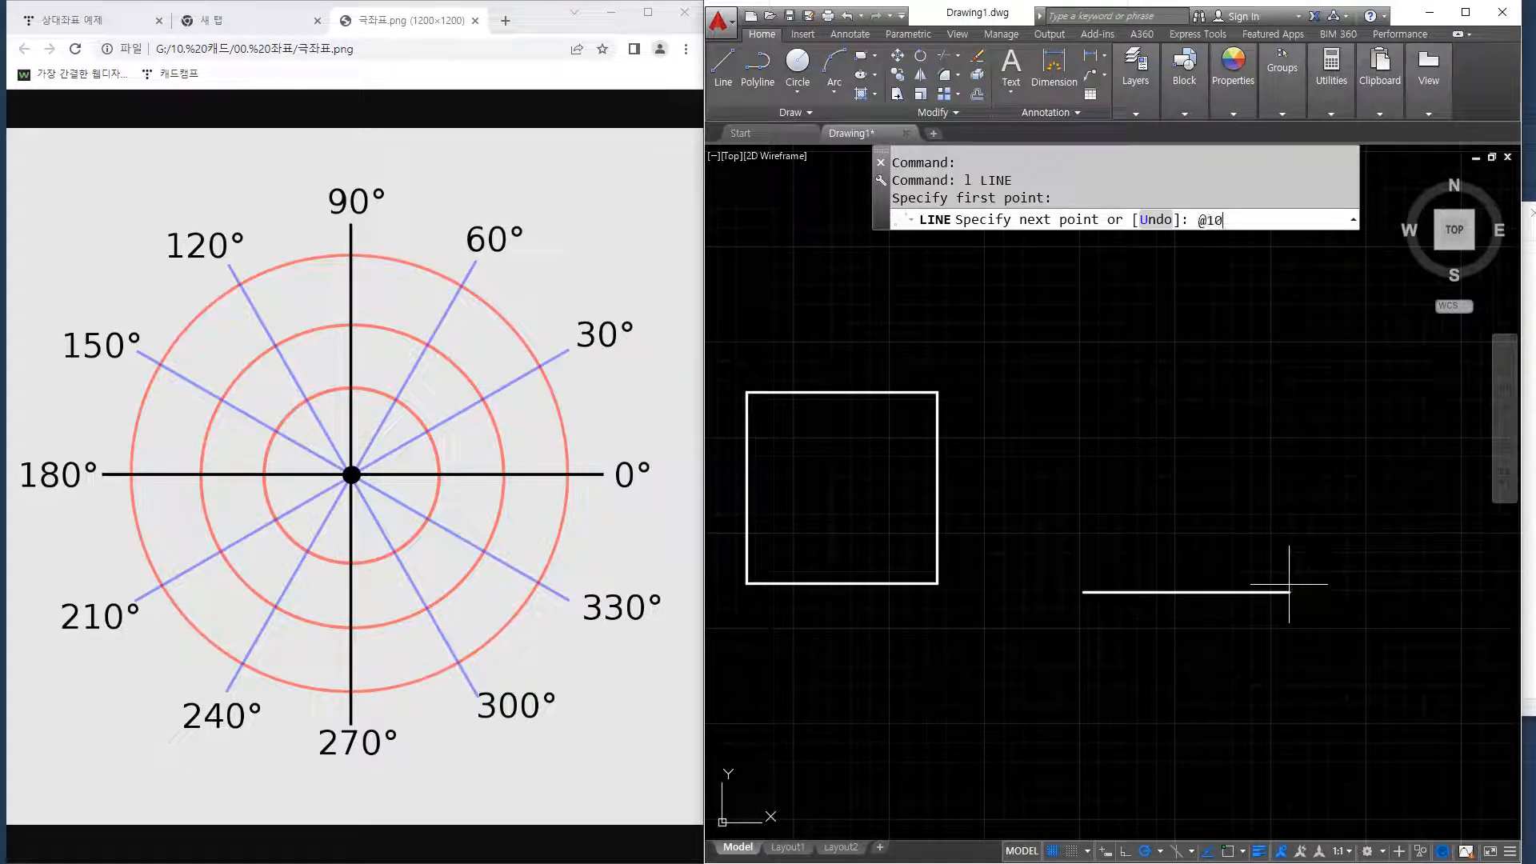
text(0<0)
key(Return)
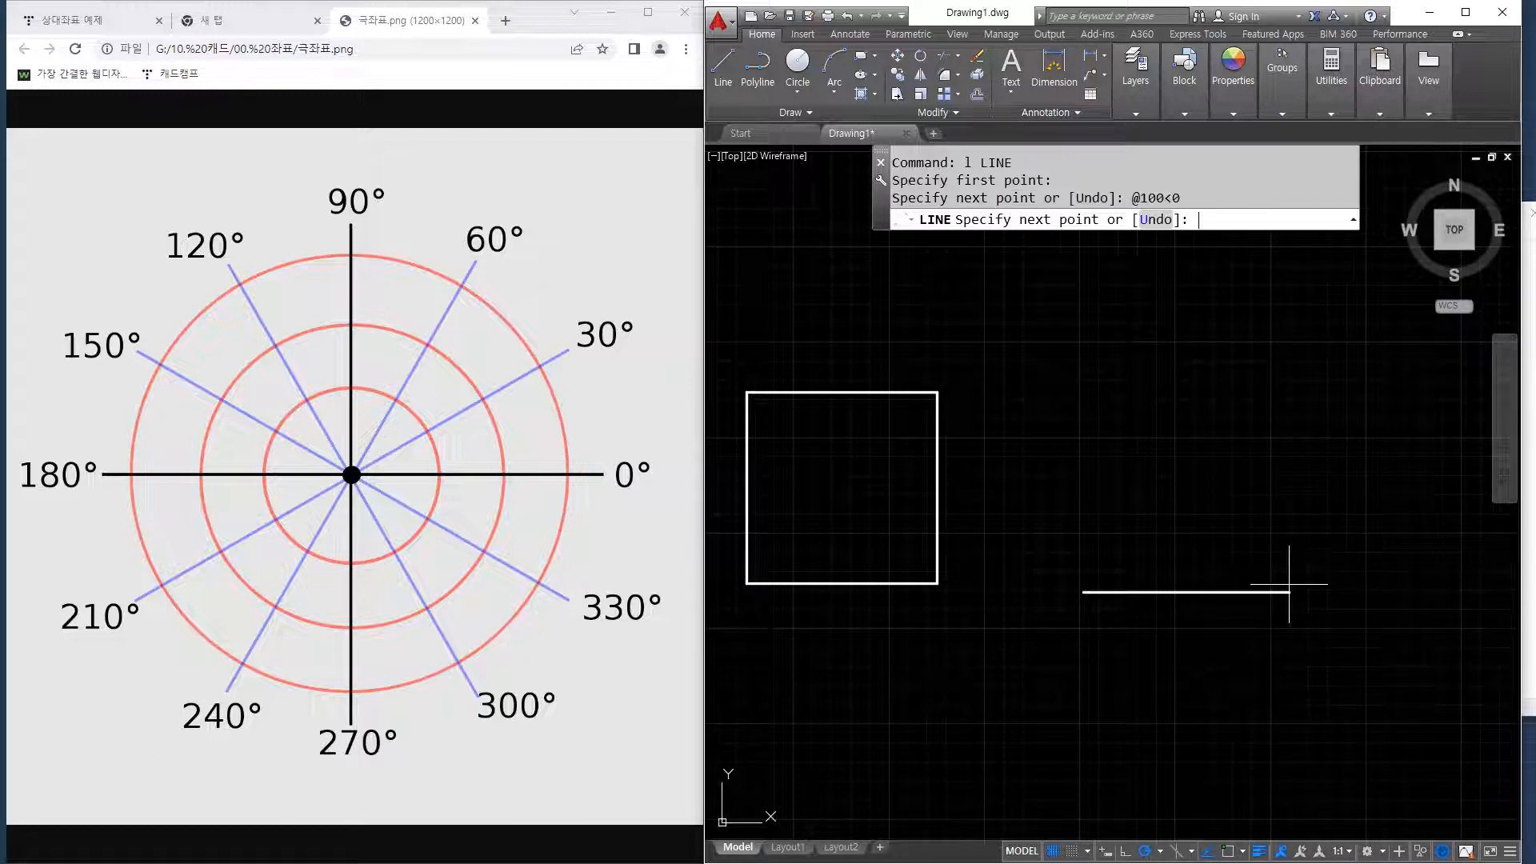
Annotate the base line's right end with an arrow toward 0 and a double-headed arc up to the slanted preview line.
scroll(1286, 501, up, 2)
scroll(1285, 501, up, 2)
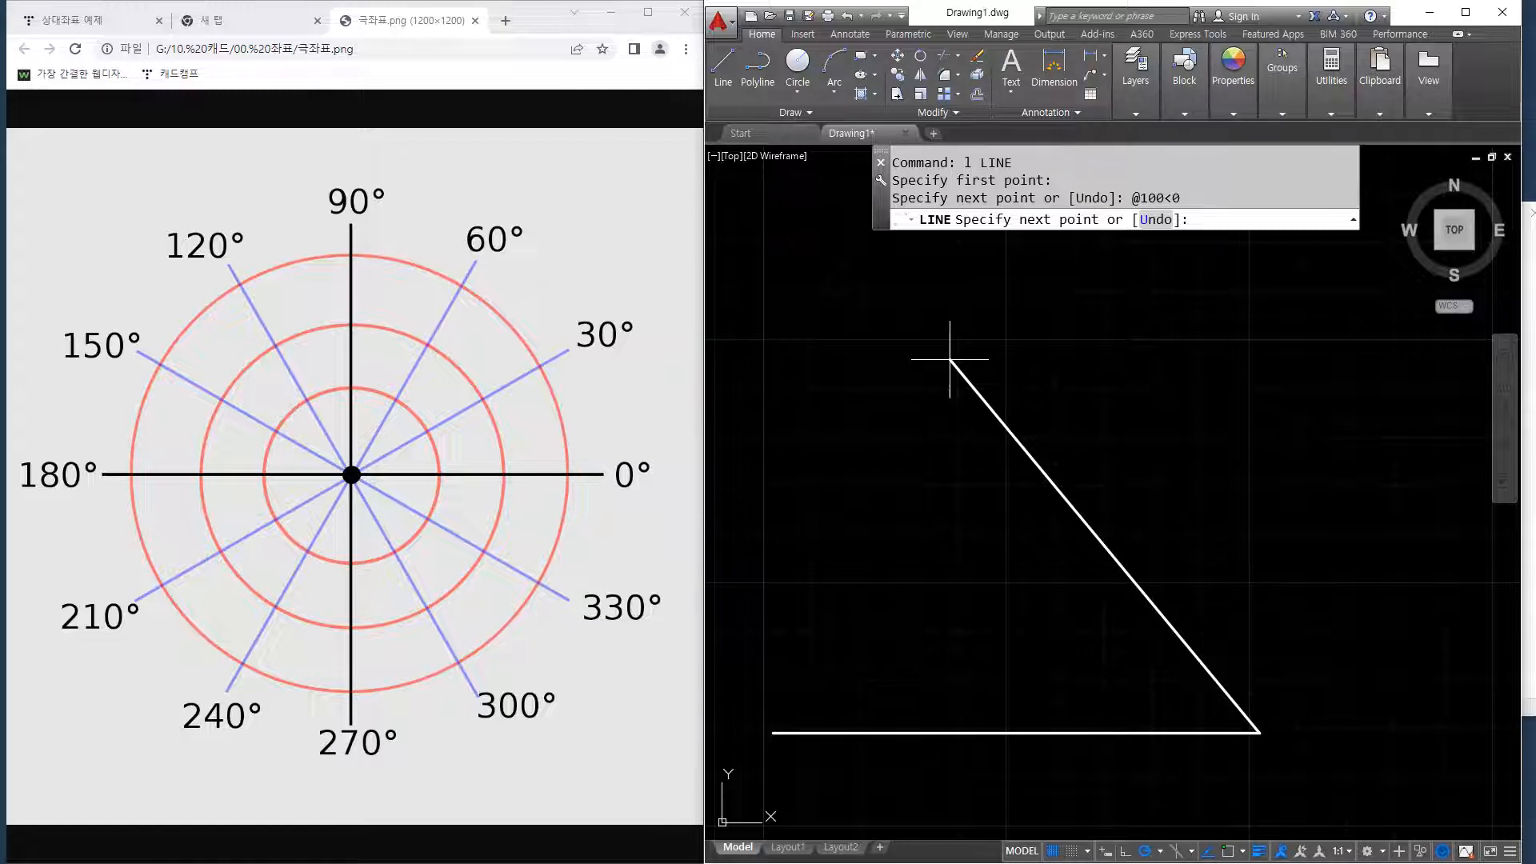
mouse_move(1265, 732)
mouse_down()
mouse_move(1084, 730)
mouse_move(1384, 730)
mouse_move(1370, 711)
mouse_move(1380, 745)
mouse_move(1452, 729)
mouse_up()
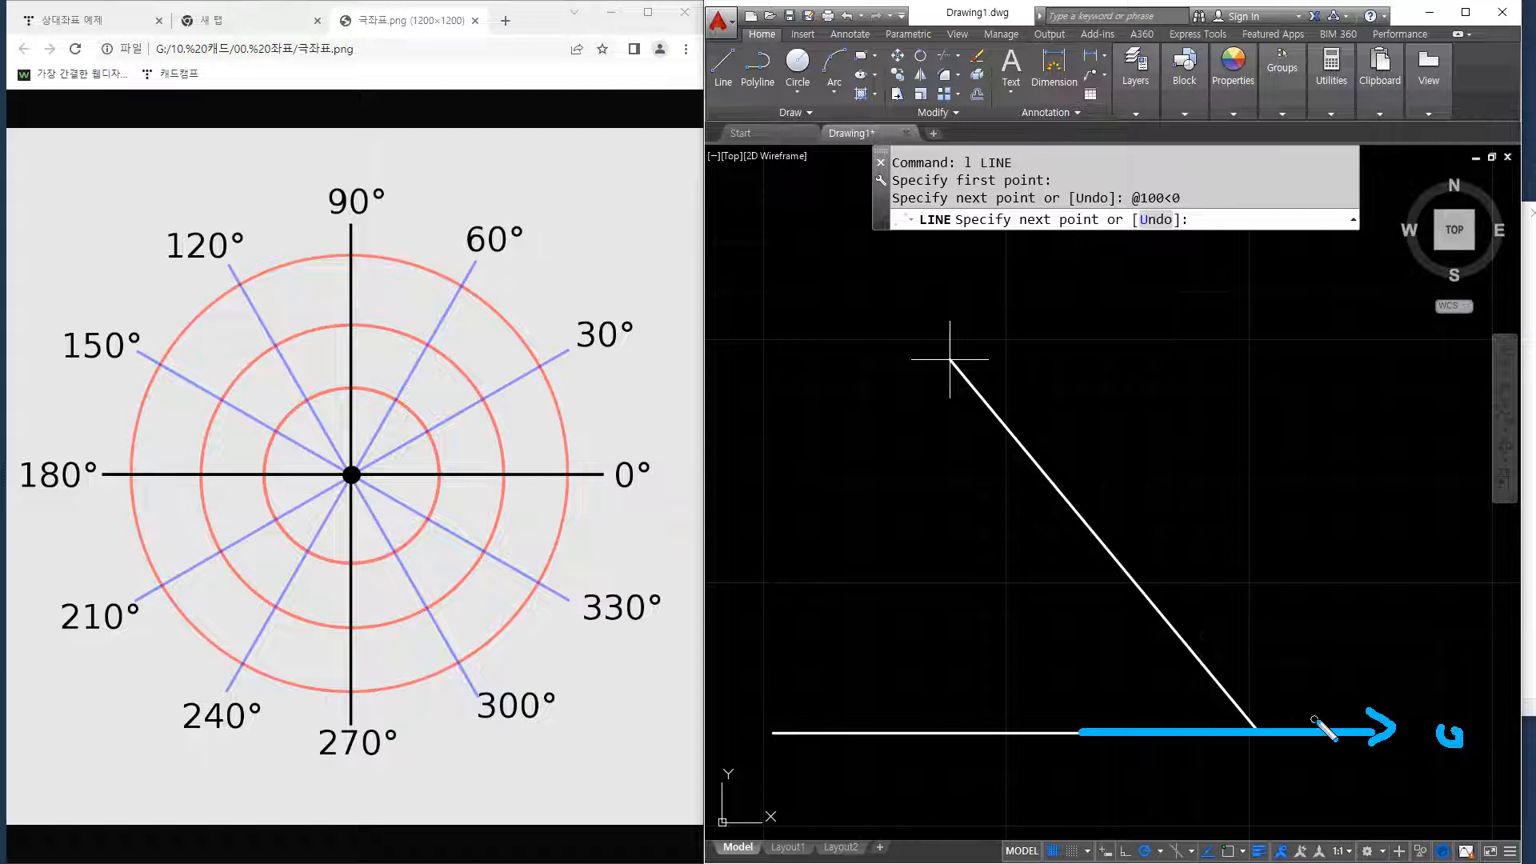
mouse_move(1328, 716)
mouse_down()
mouse_move(1264, 648)
mouse_move(1215, 633)
mouse_move(1222, 664)
mouse_up()
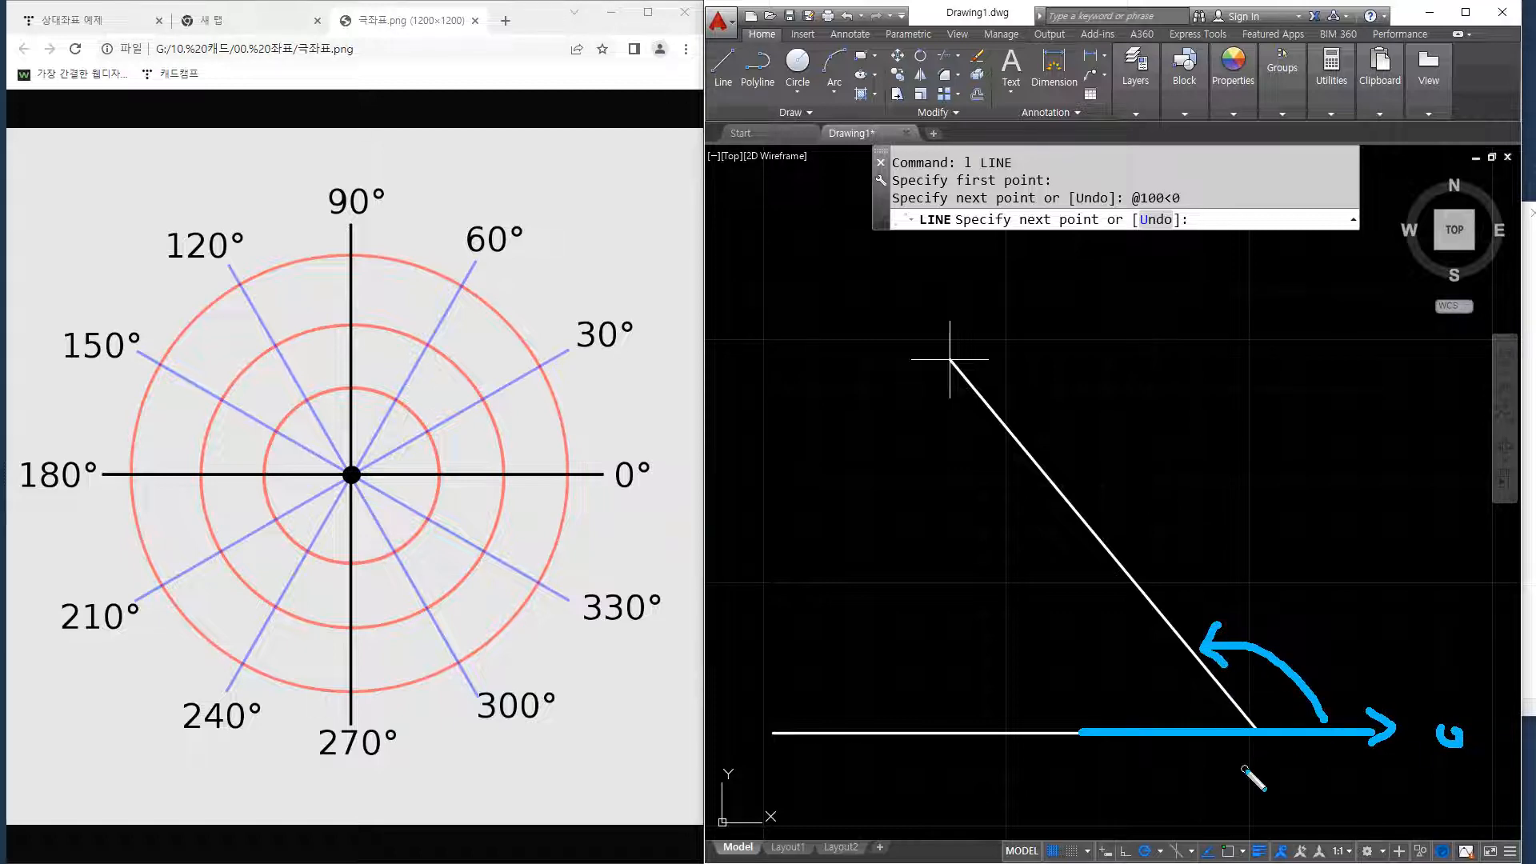
drag(1338, 704, 1296, 728)
Mark the interior angle between the base line and the slanted preview line with a double-headed arc labelled 60.
drag(1173, 630, 1133, 728)
drag(1133, 727, 1159, 711)
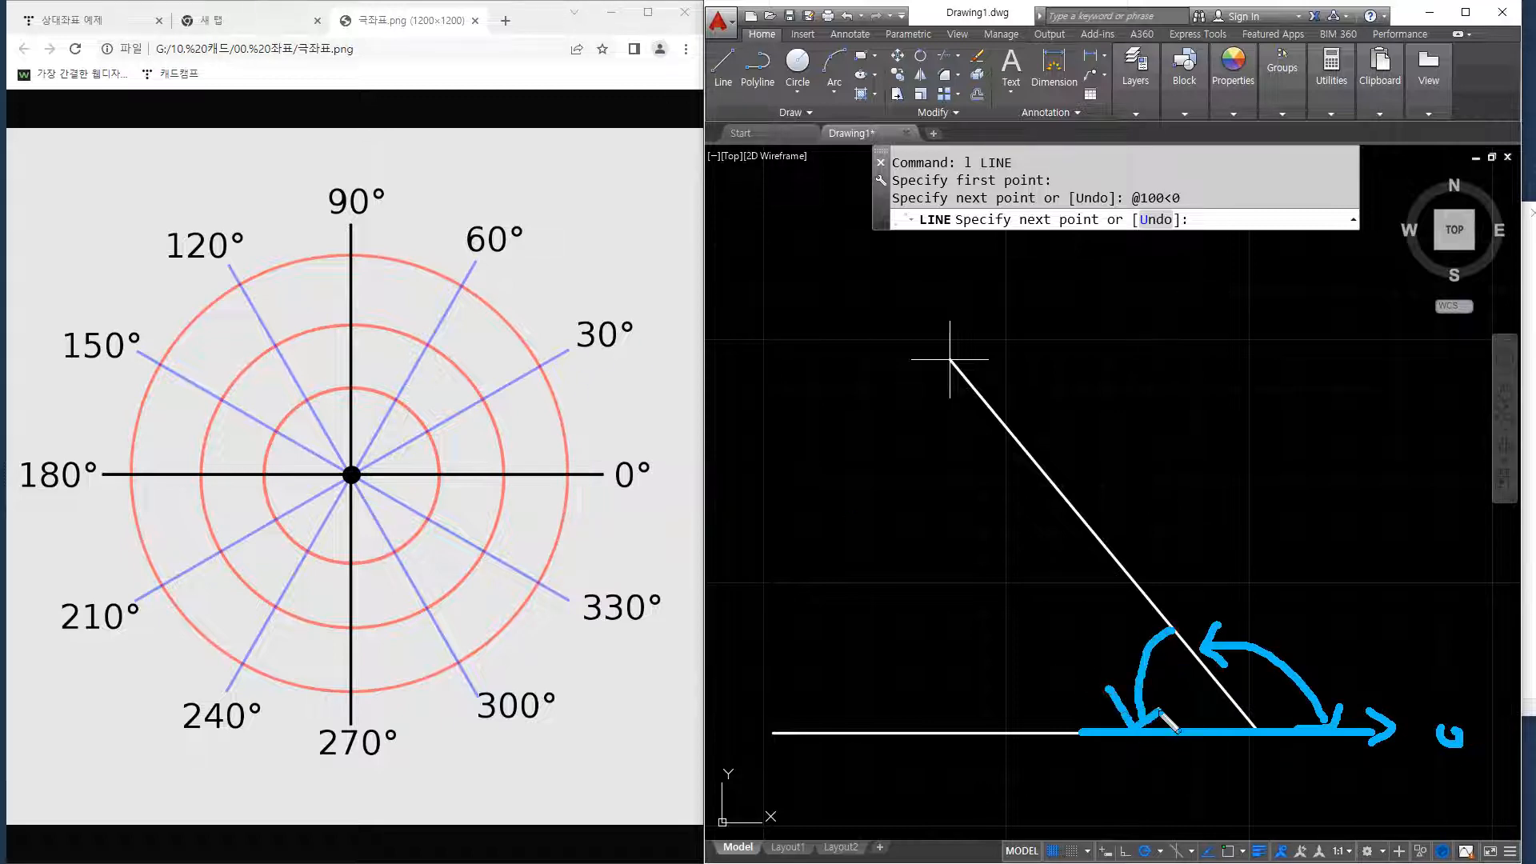
mouse_move(1162, 633)
mouse_down()
mouse_move(1107, 624)
mouse_move(1154, 672)
mouse_up()
mouse_move(1044, 590)
mouse_down()
mouse_move(1031, 637)
mouse_move(1015, 615)
mouse_move(1065, 632)
mouse_move(1073, 608)
mouse_up()
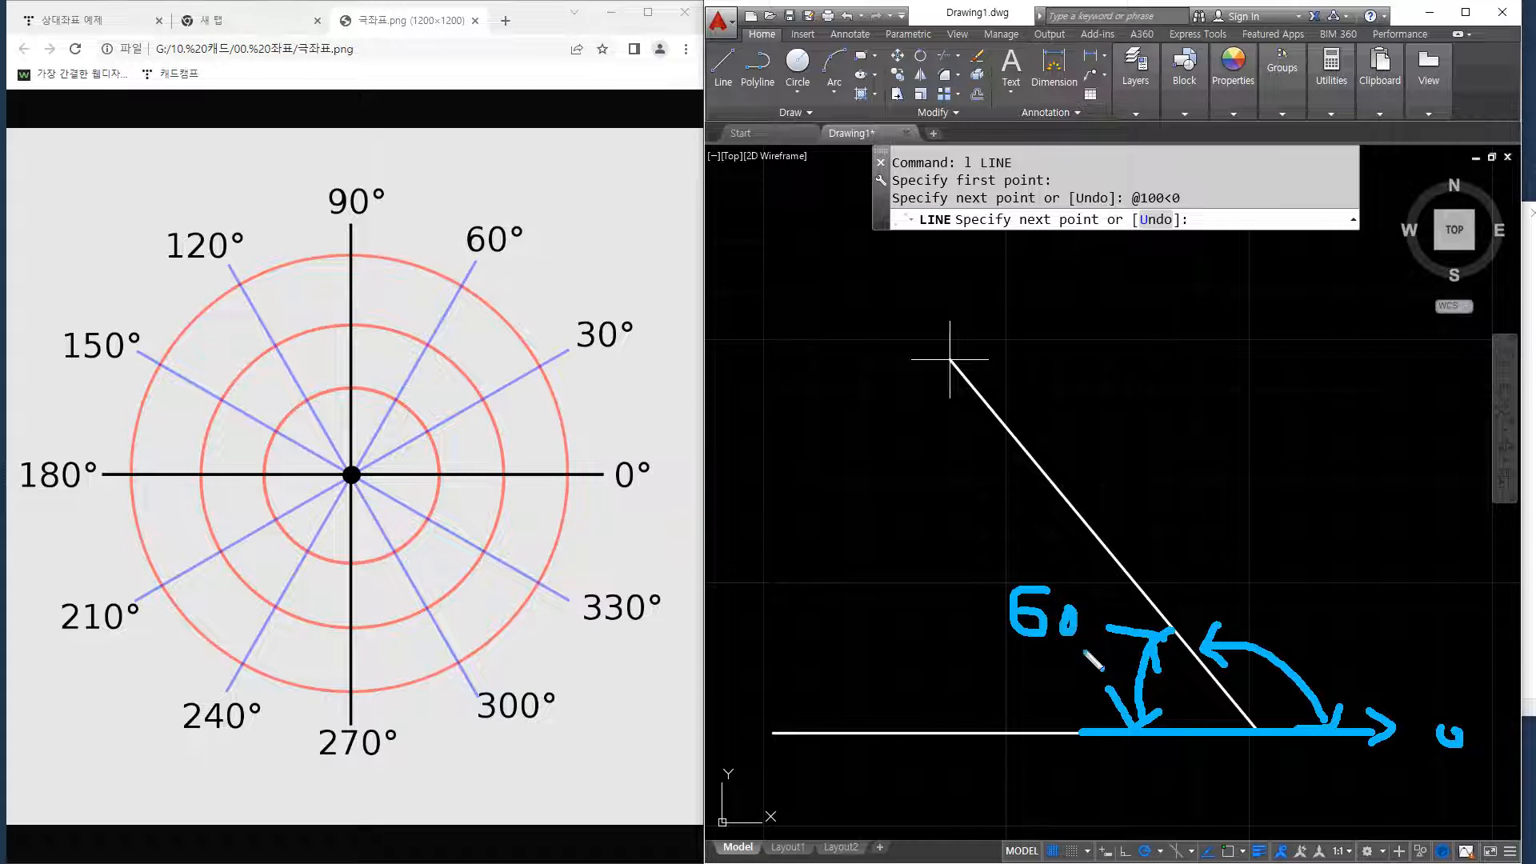
mouse_move(1284, 636)
mouse_down()
mouse_move(1319, 588)
mouse_move(1305, 640)
mouse_up()
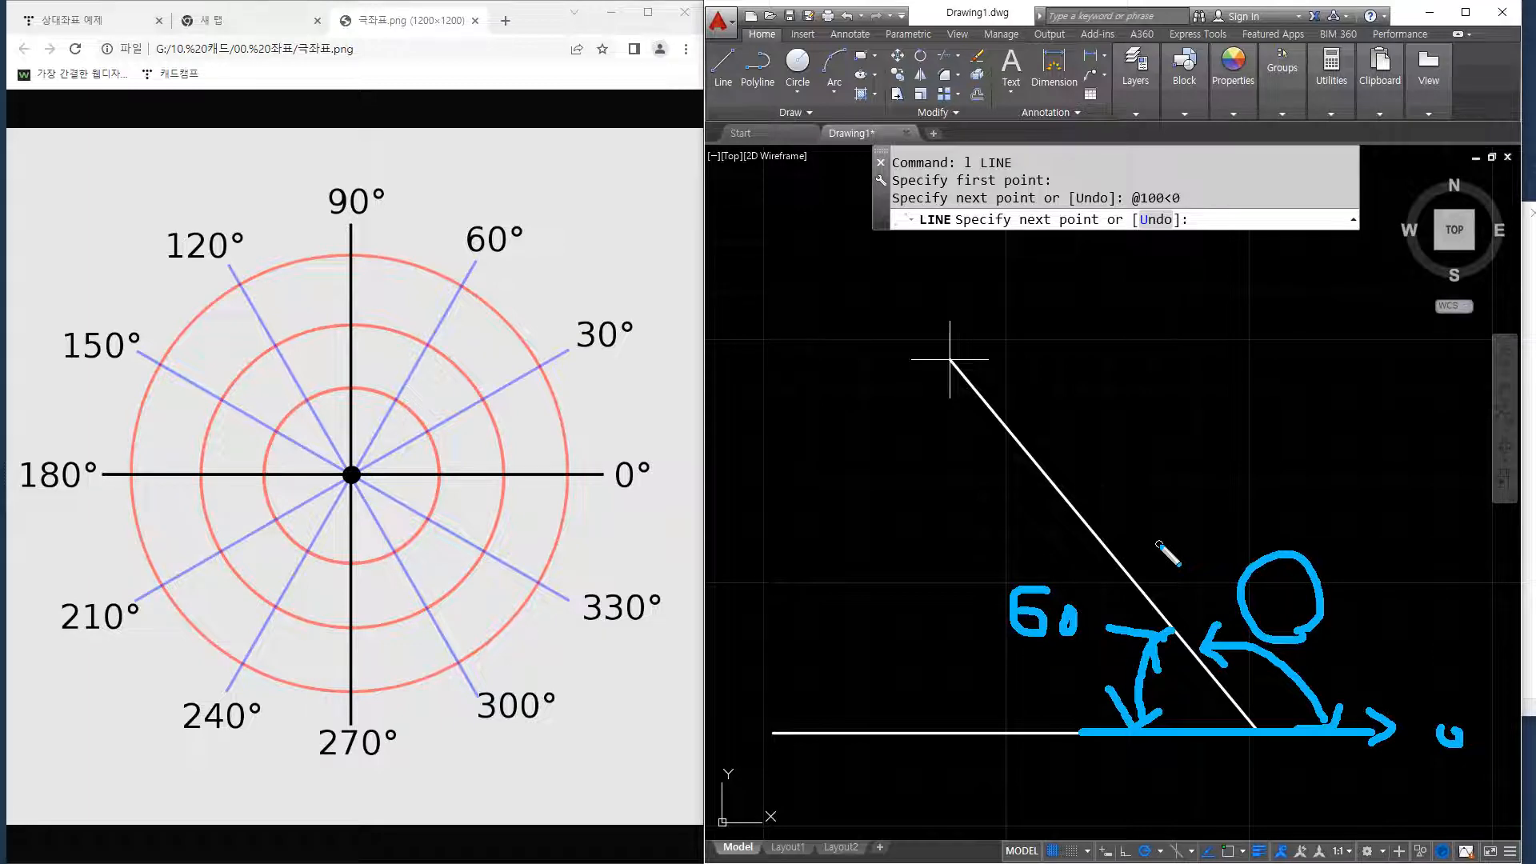
click(1209, 162)
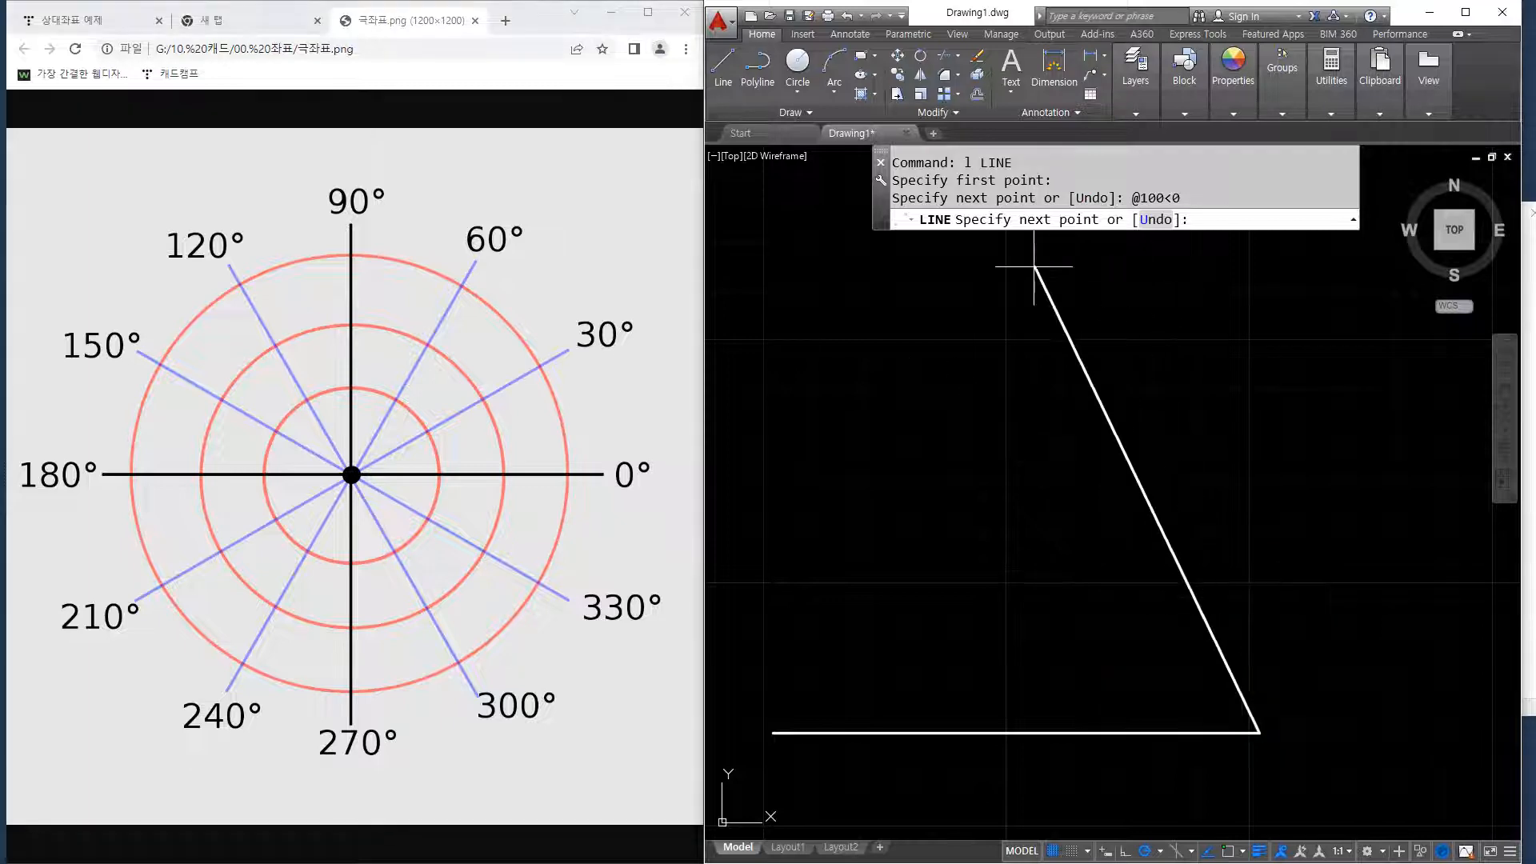
text(@100)
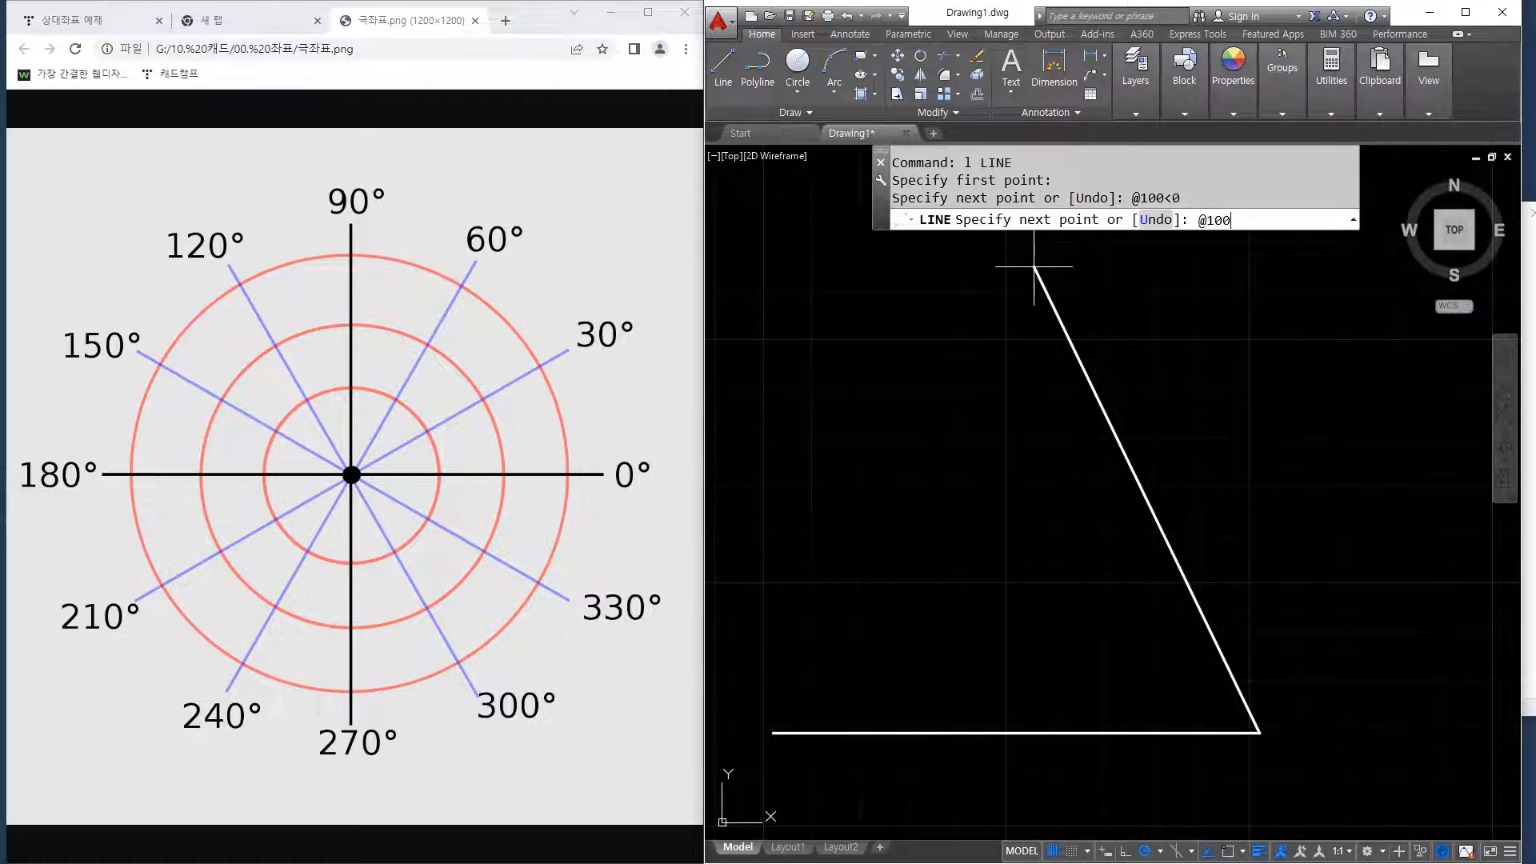
text(<120)
key(Return)
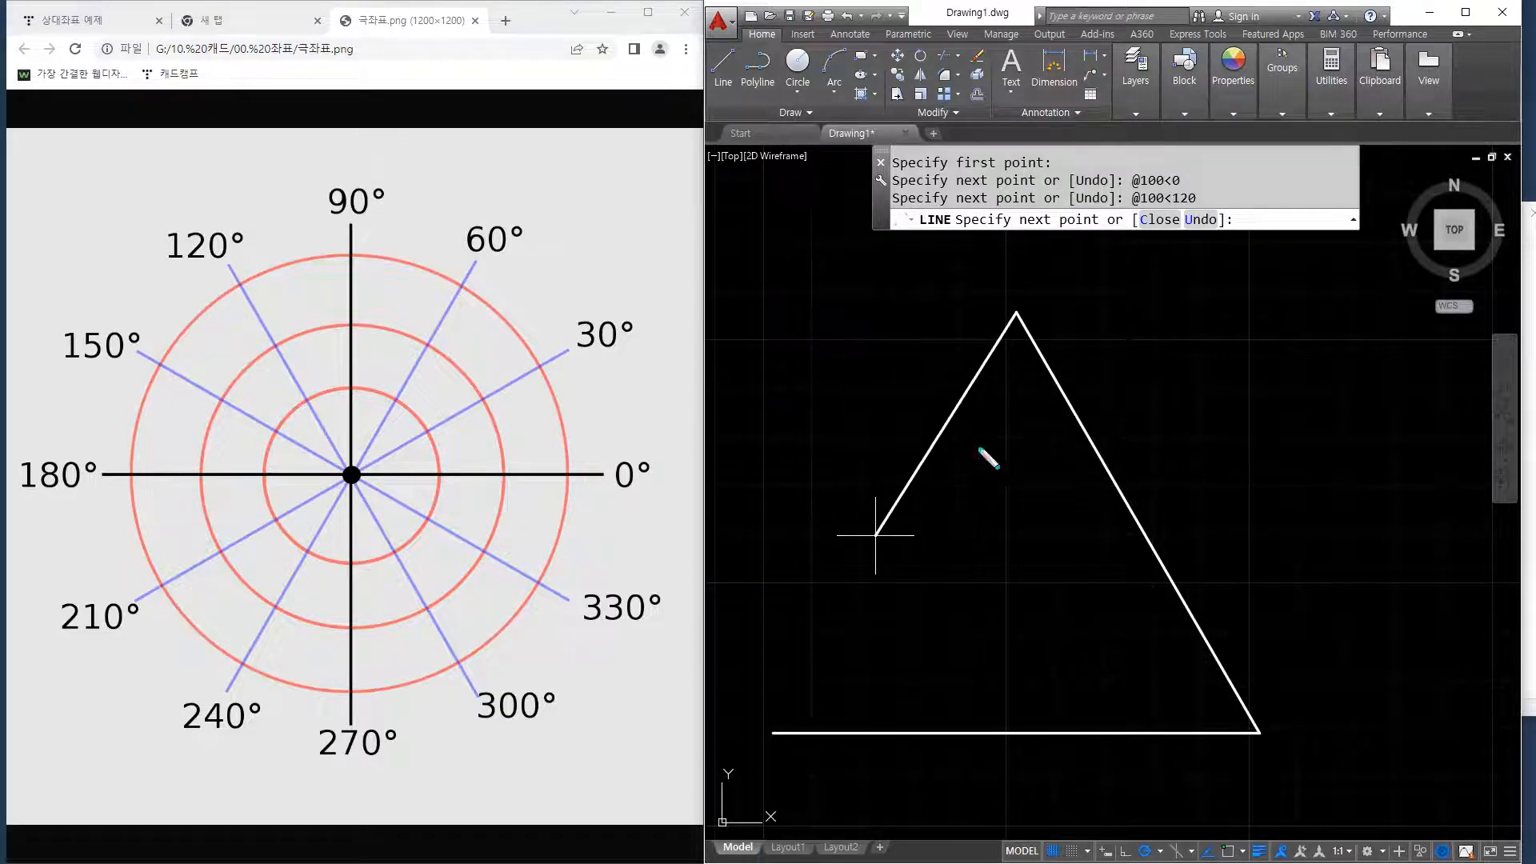
Annotate the triangle's apex with a horizontal arrow toward 0 and a counterclockwise arc arrow to the slanted preview line.
mouse_move(1020, 329)
mouse_down()
mouse_move(908, 512)
mouse_move(936, 516)
mouse_move(906, 520)
mouse_up()
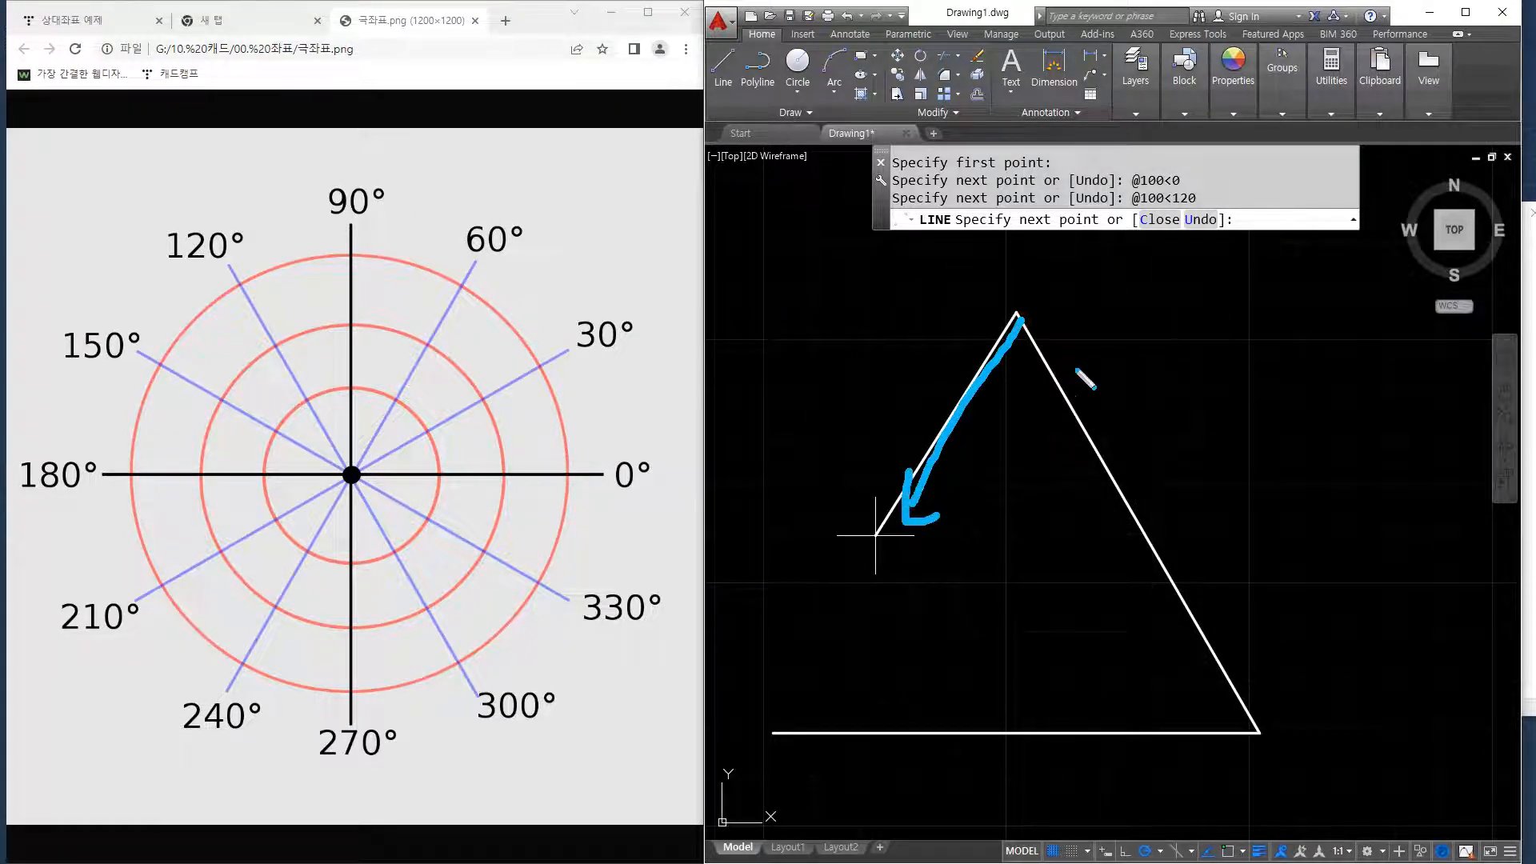
mouse_move(1019, 316)
mouse_down()
mouse_move(1248, 316)
mouse_move(1240, 346)
mouse_move(1316, 341)
mouse_move(1326, 310)
mouse_up()
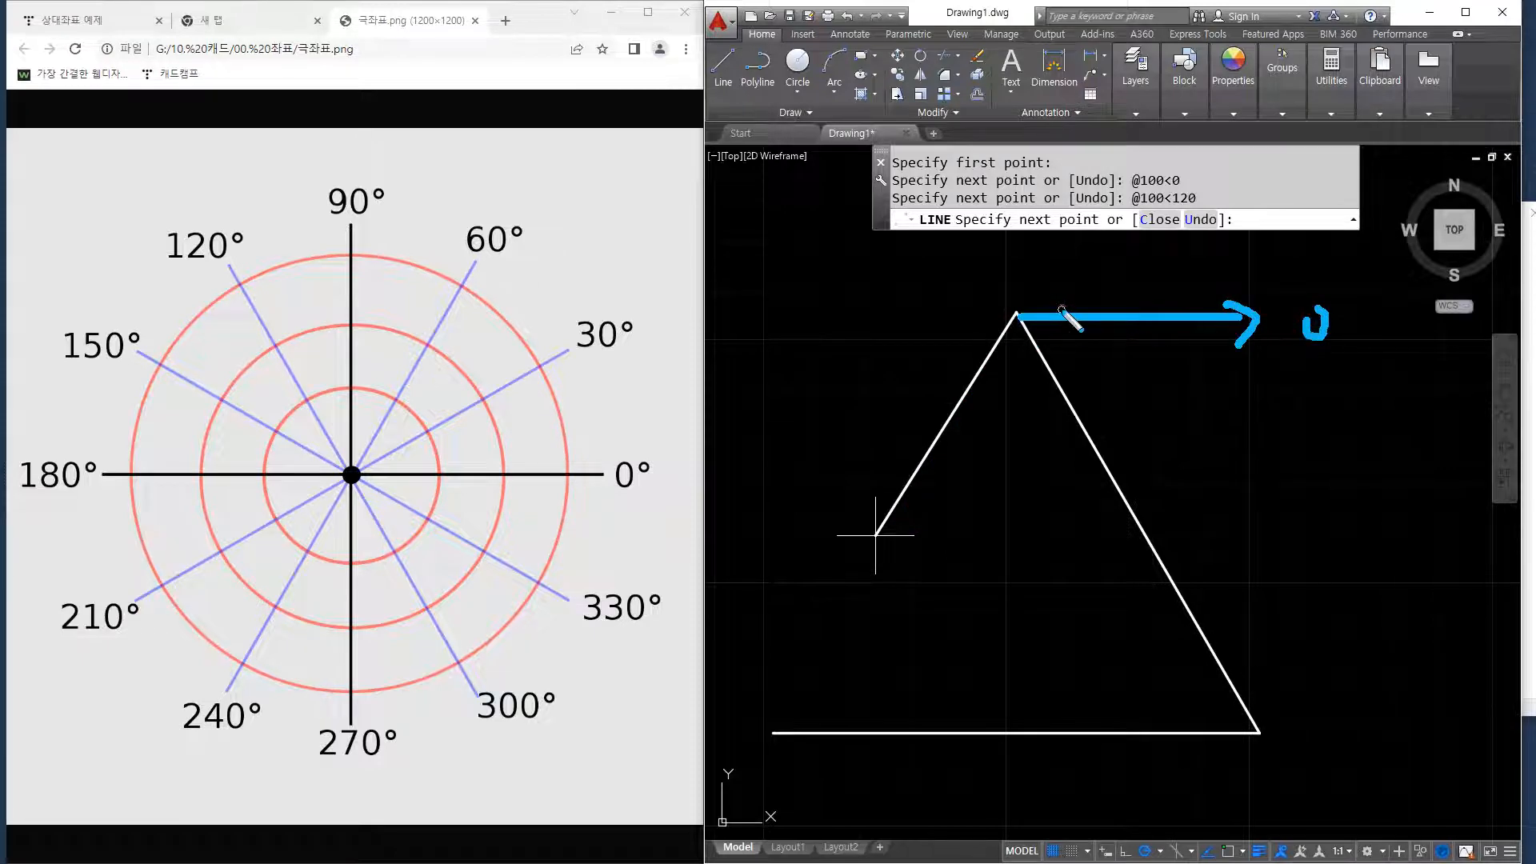
mouse_move(1064, 312)
mouse_down()
mouse_move(949, 278)
mouse_move(976, 349)
mouse_move(920, 349)
mouse_up()
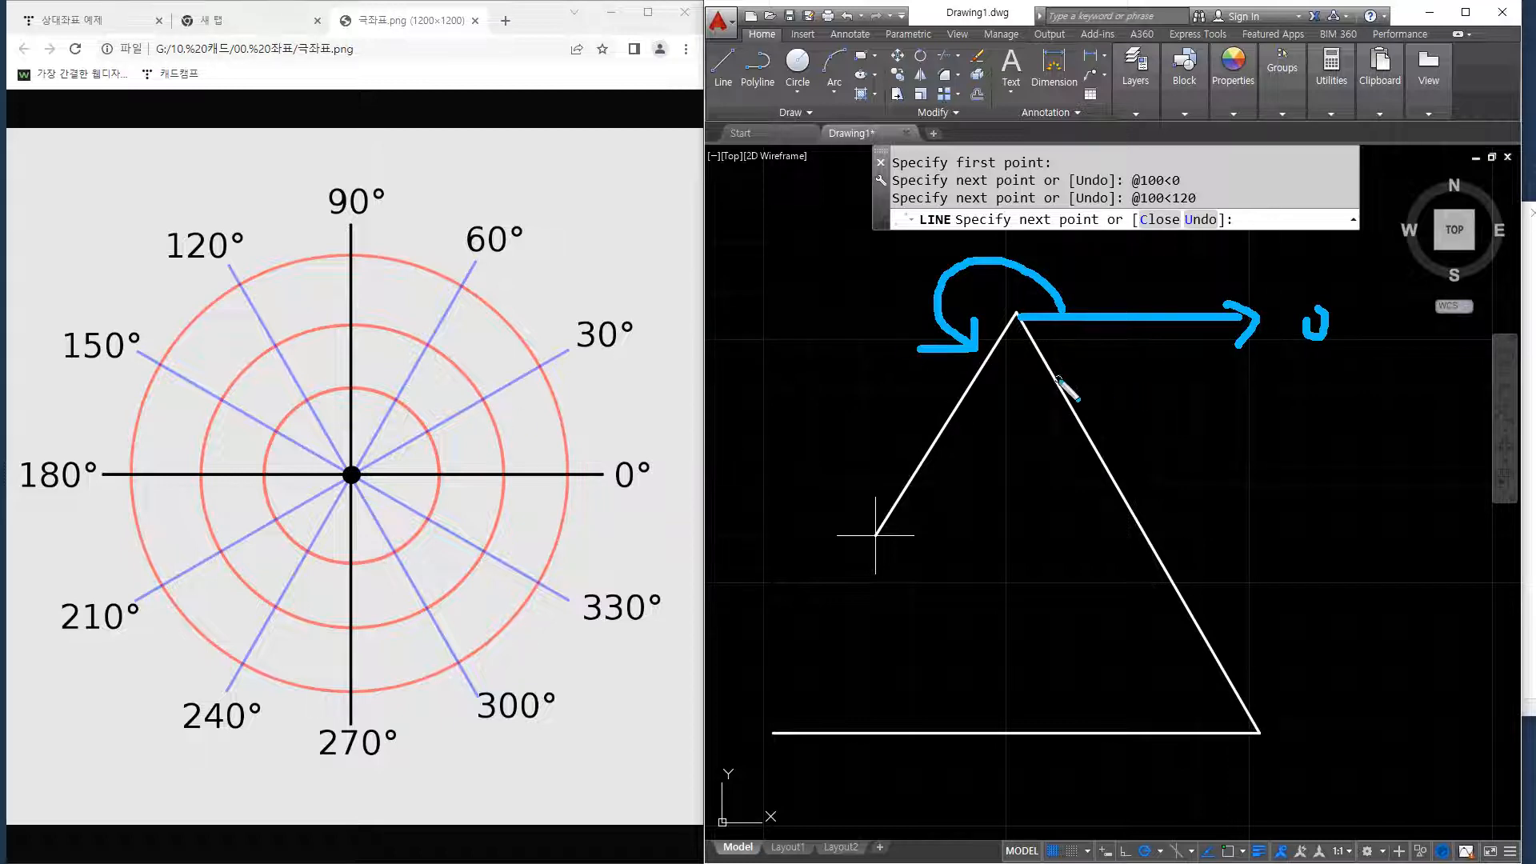
Mark the apex's interior and adjacent angles and the base's right interior angle with arcs labelled 60, and clear all markings.
mouse_move(1058, 378)
mouse_down()
mouse_move(996, 395)
mouse_move(975, 373)
mouse_up()
mouse_move(1012, 435)
mouse_down()
mouse_move(977, 478)
mouse_move(990, 460)
mouse_up()
mouse_move(1030, 449)
mouse_down()
mouse_move(1040, 480)
mouse_move(1015, 455)
mouse_up()
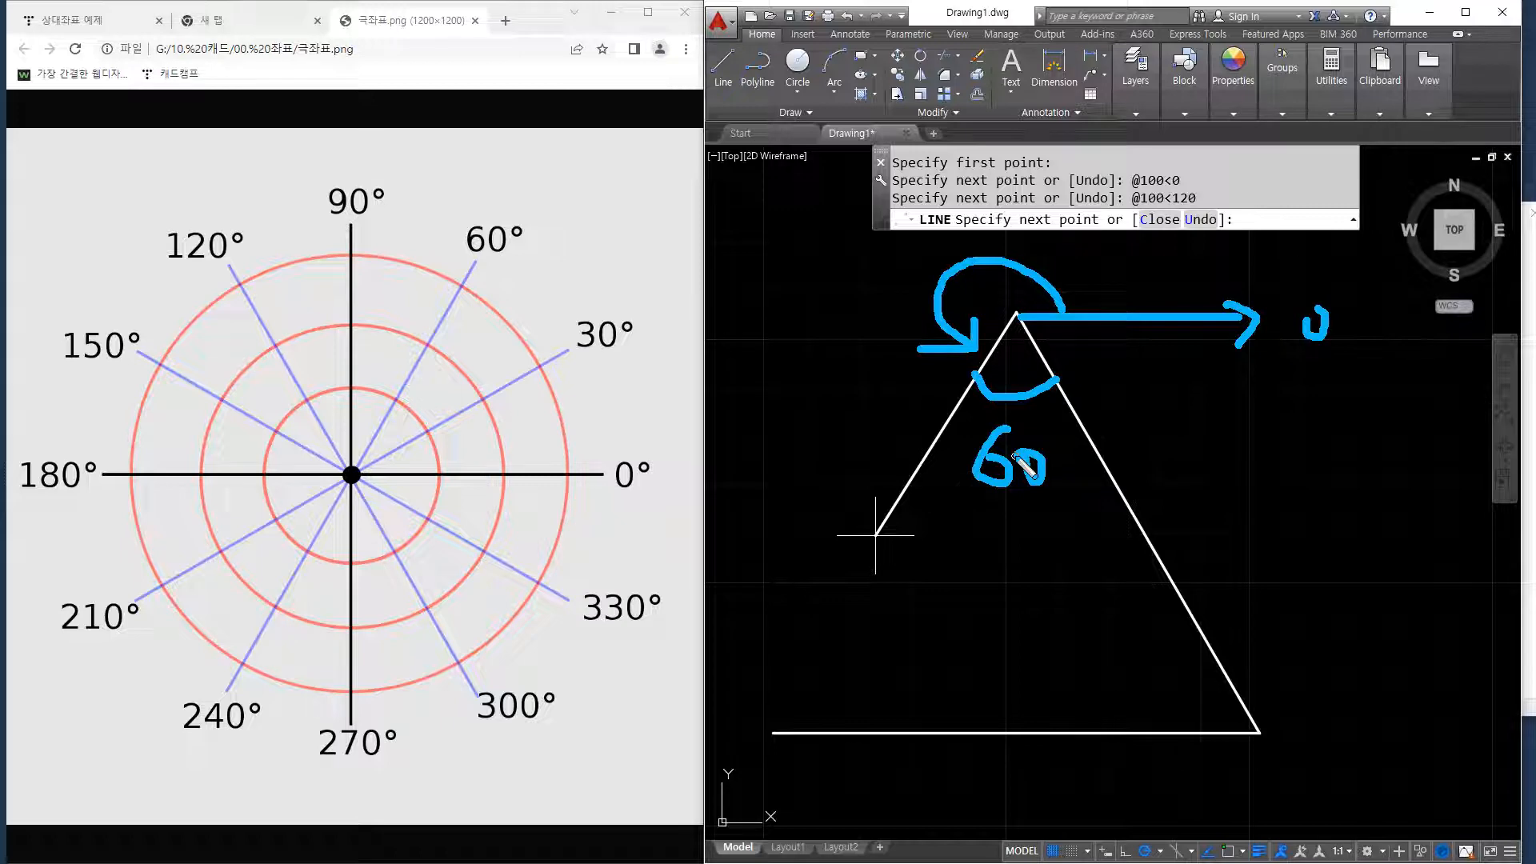
mouse_move(1068, 316)
mouse_down()
mouse_move(1088, 353)
mouse_move(1060, 374)
mouse_up()
mouse_move(1152, 360)
mouse_down()
mouse_move(1122, 386)
mouse_move(1187, 397)
mouse_move(1163, 373)
mouse_up()
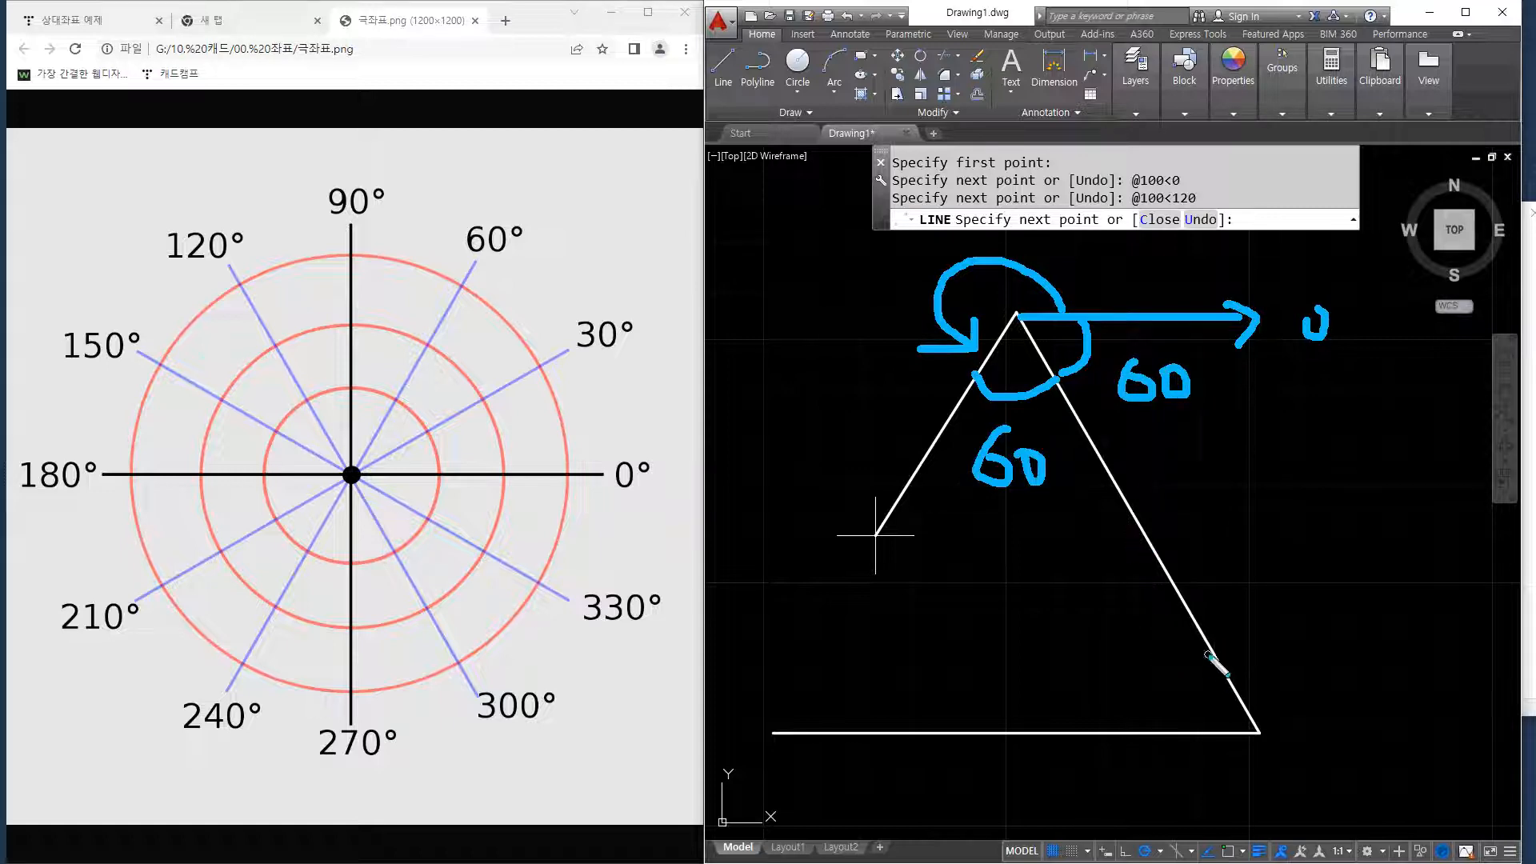
drag(1212, 653, 1198, 729)
mouse_move(1091, 613)
mouse_down()
mouse_move(1102, 652)
mouse_move(1114, 640)
mouse_up()
mouse_move(1135, 628)
mouse_down()
mouse_move(1130, 656)
mouse_move(1140, 628)
mouse_up()
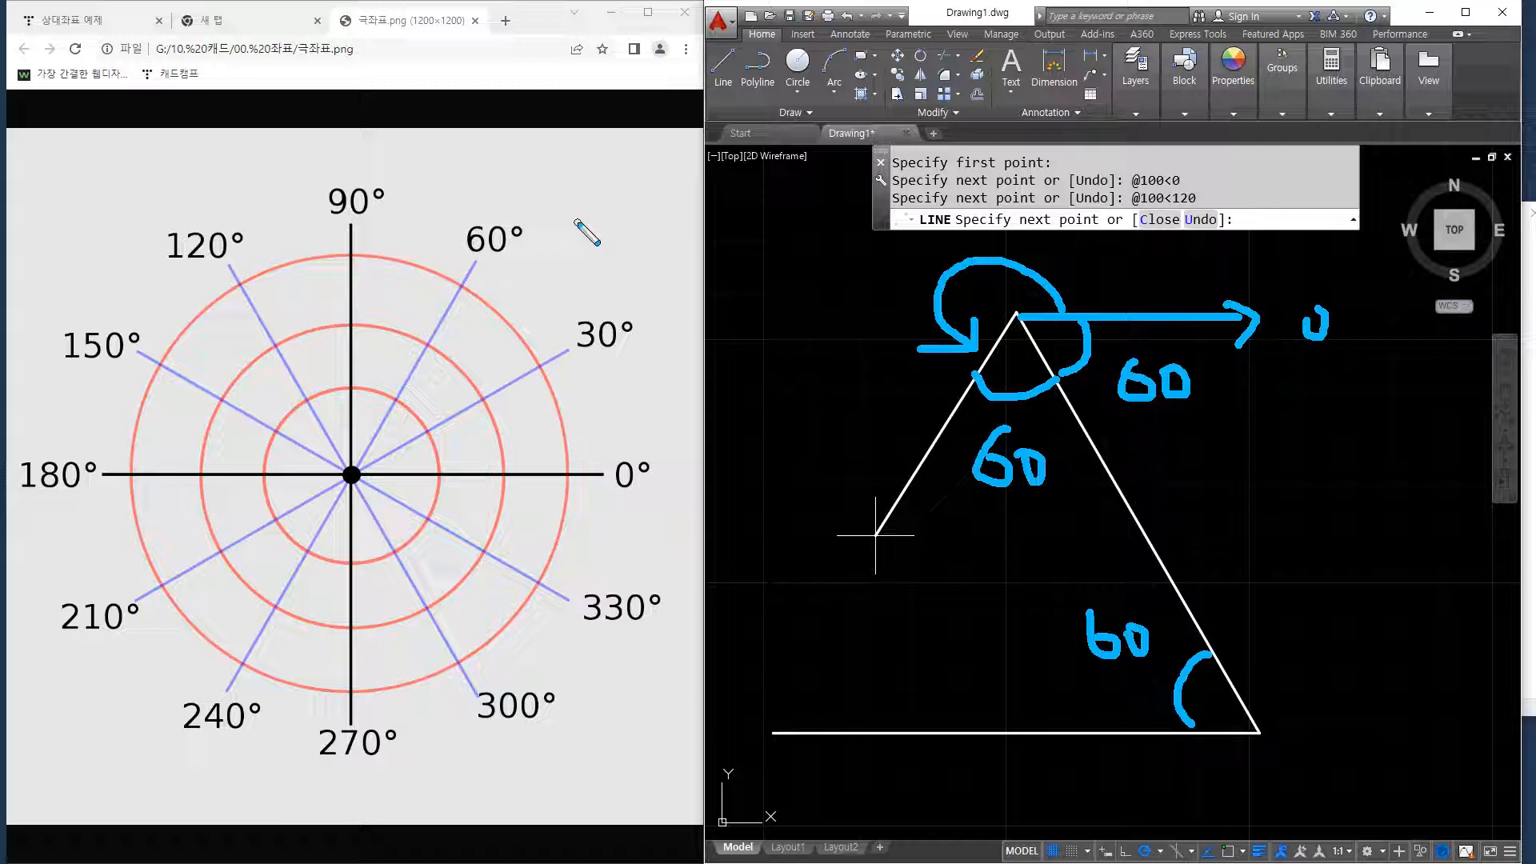
key(Escape)
text(@)
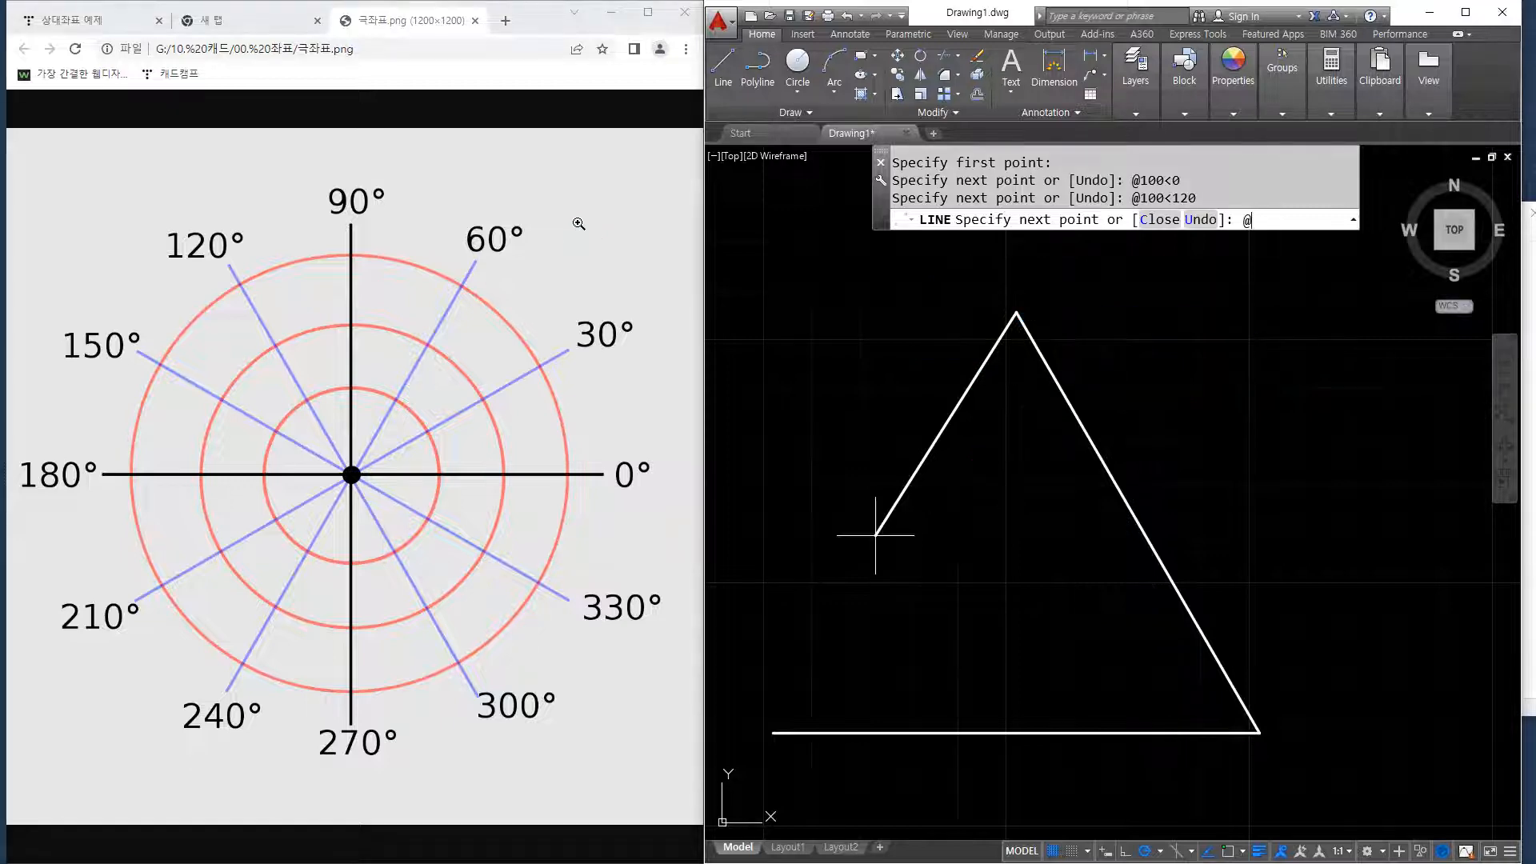
text(100<240)
key(Return)
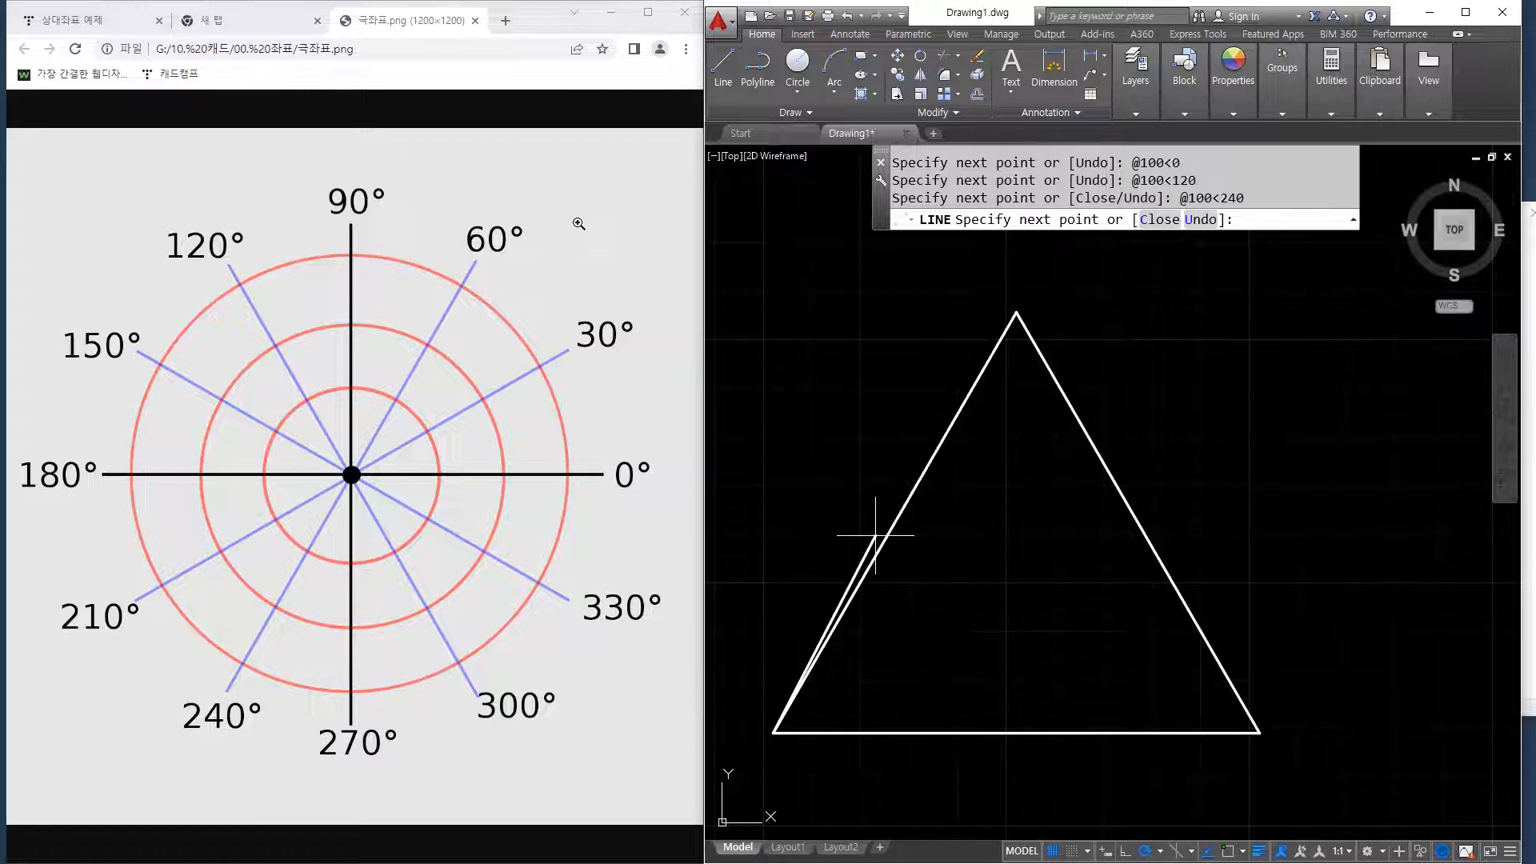
key(ctrl+z)
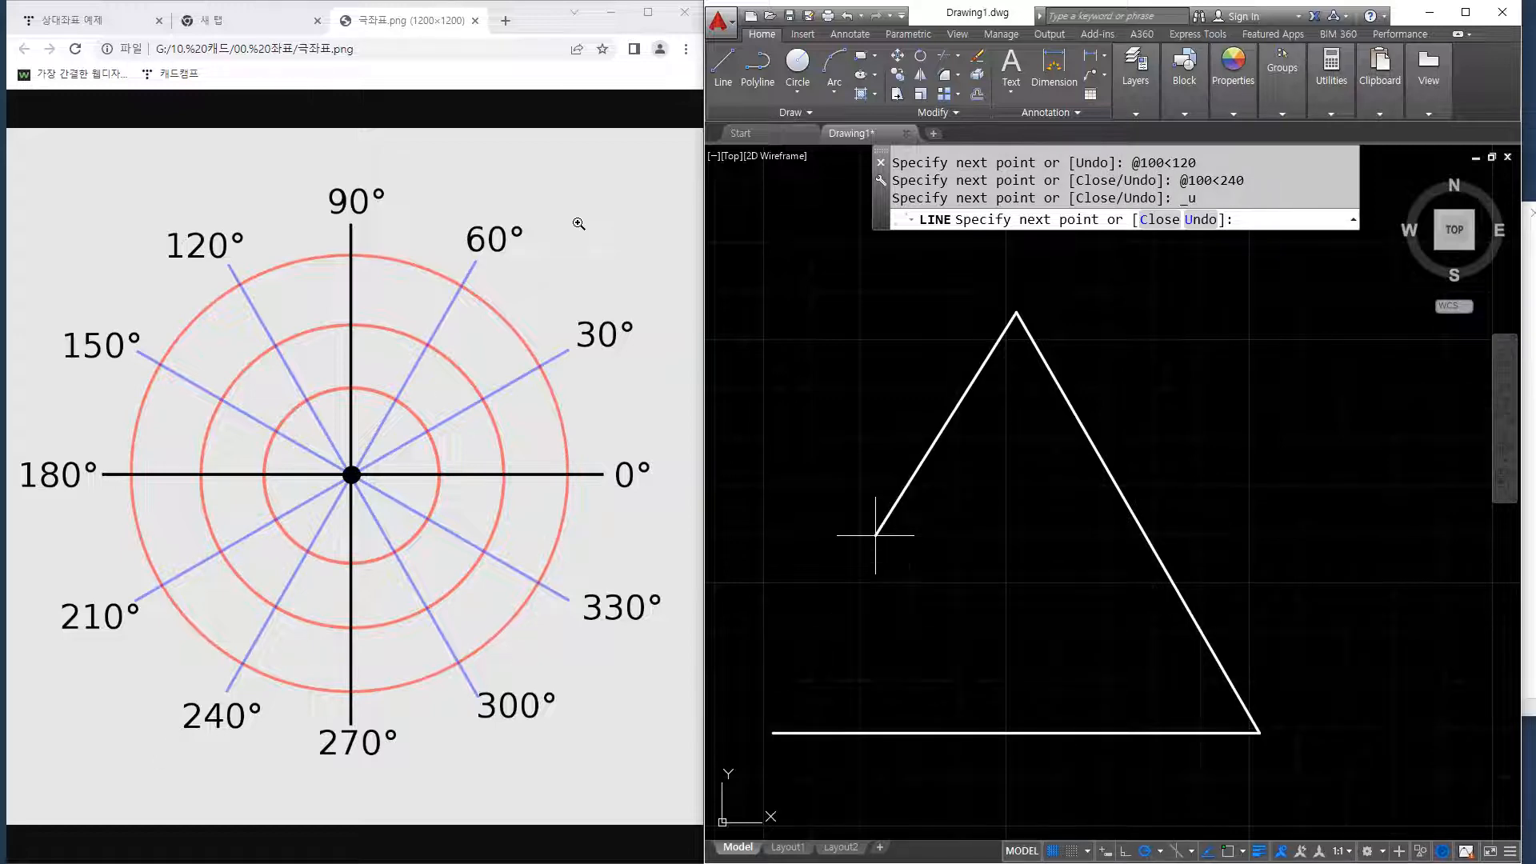
text(@100<-120)
key(Return)
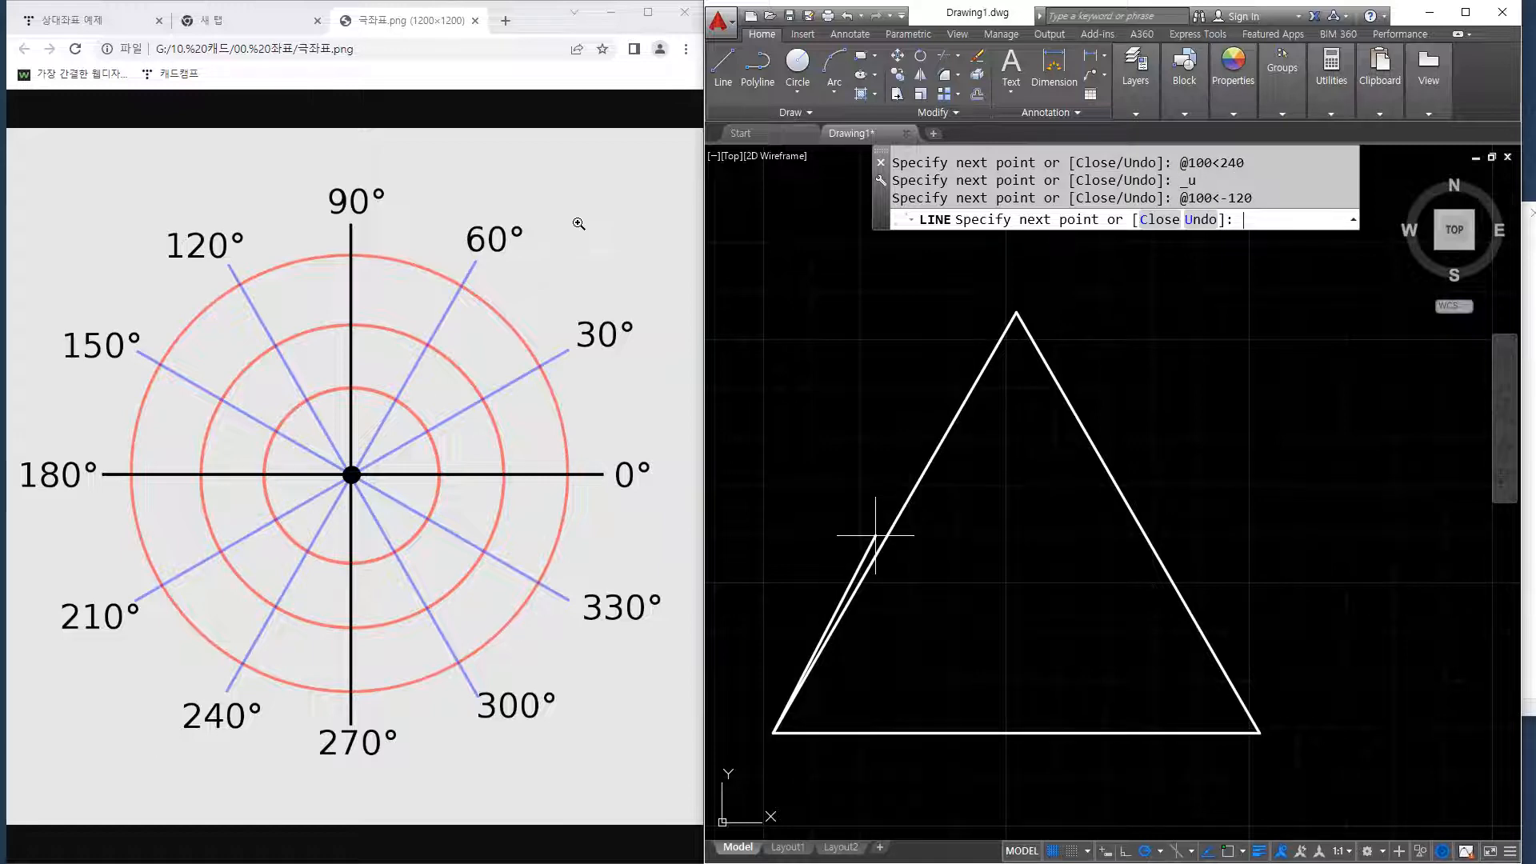
key(ctrl+z)
Close the triangle back to its starting point with the Line command's Close option.
text(c)
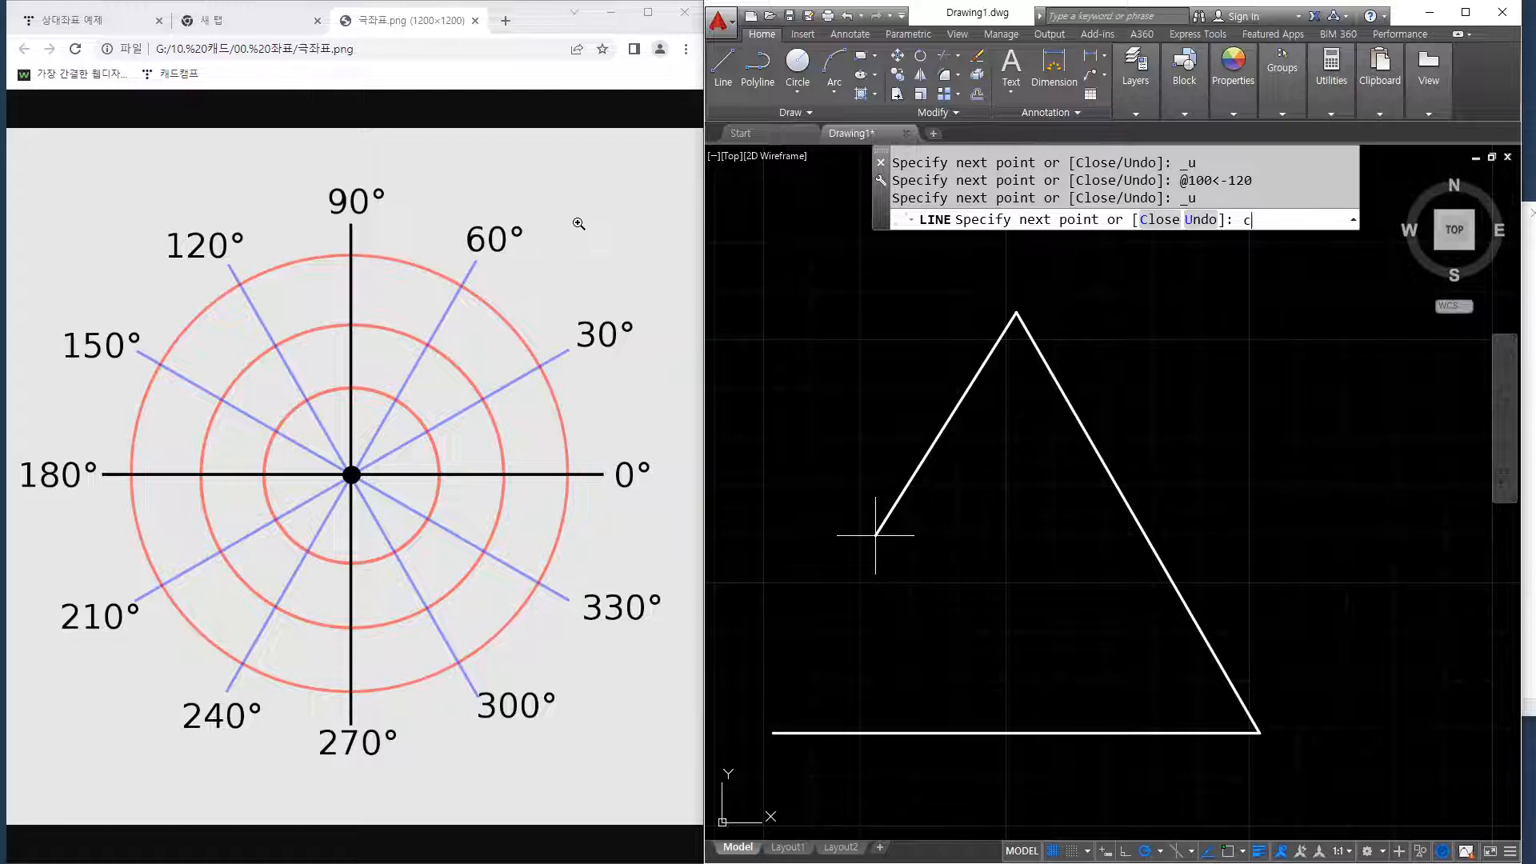
key(Return)
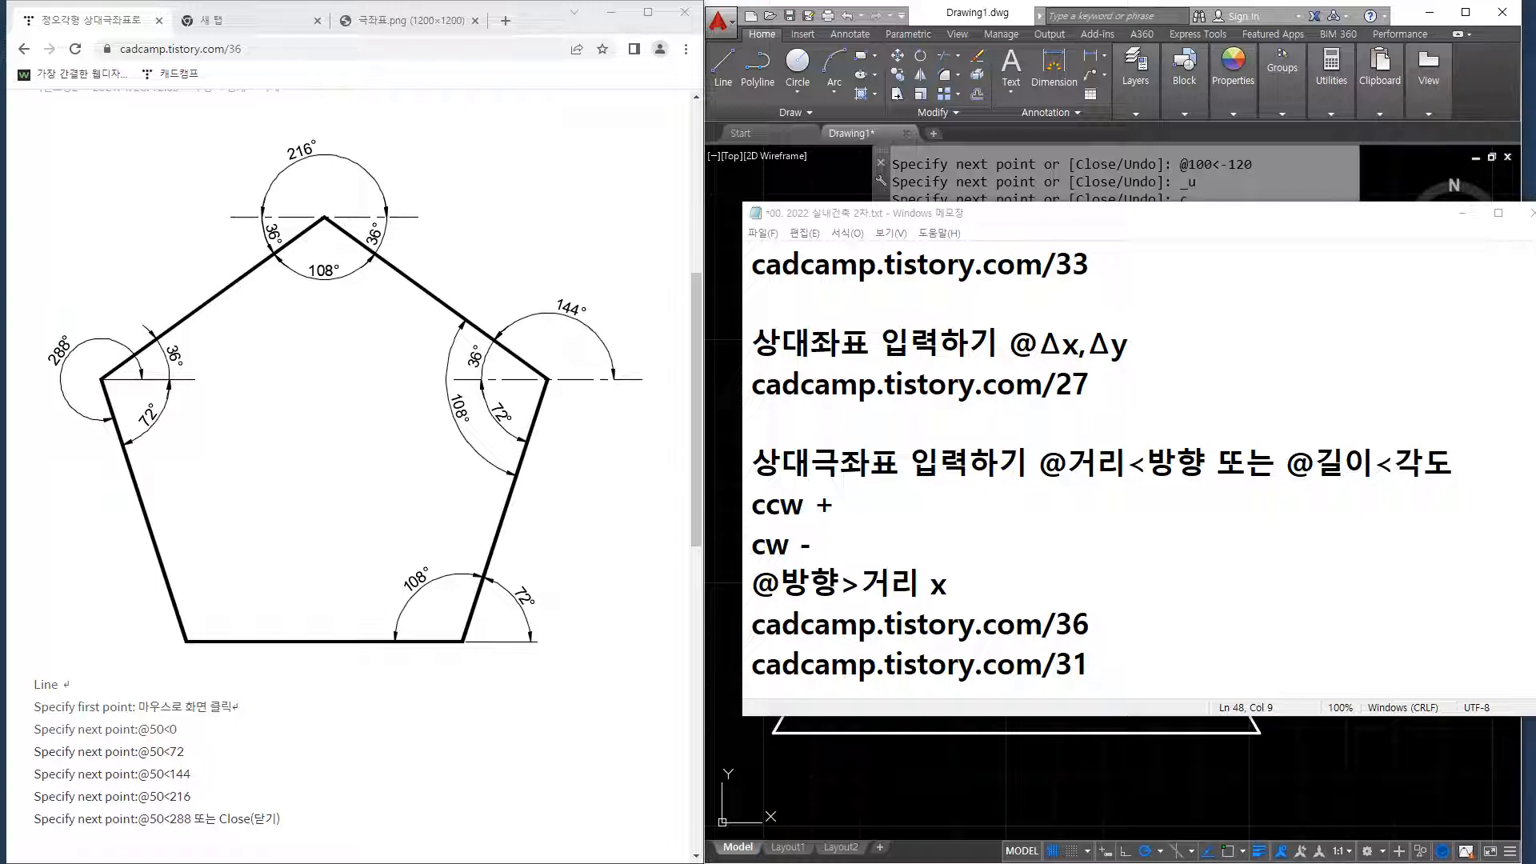
Open the blog's pentagon angle image in its own browser tab and enlarge its lower-right corner to 200%.
right_click(165, 329)
click(184, 347)
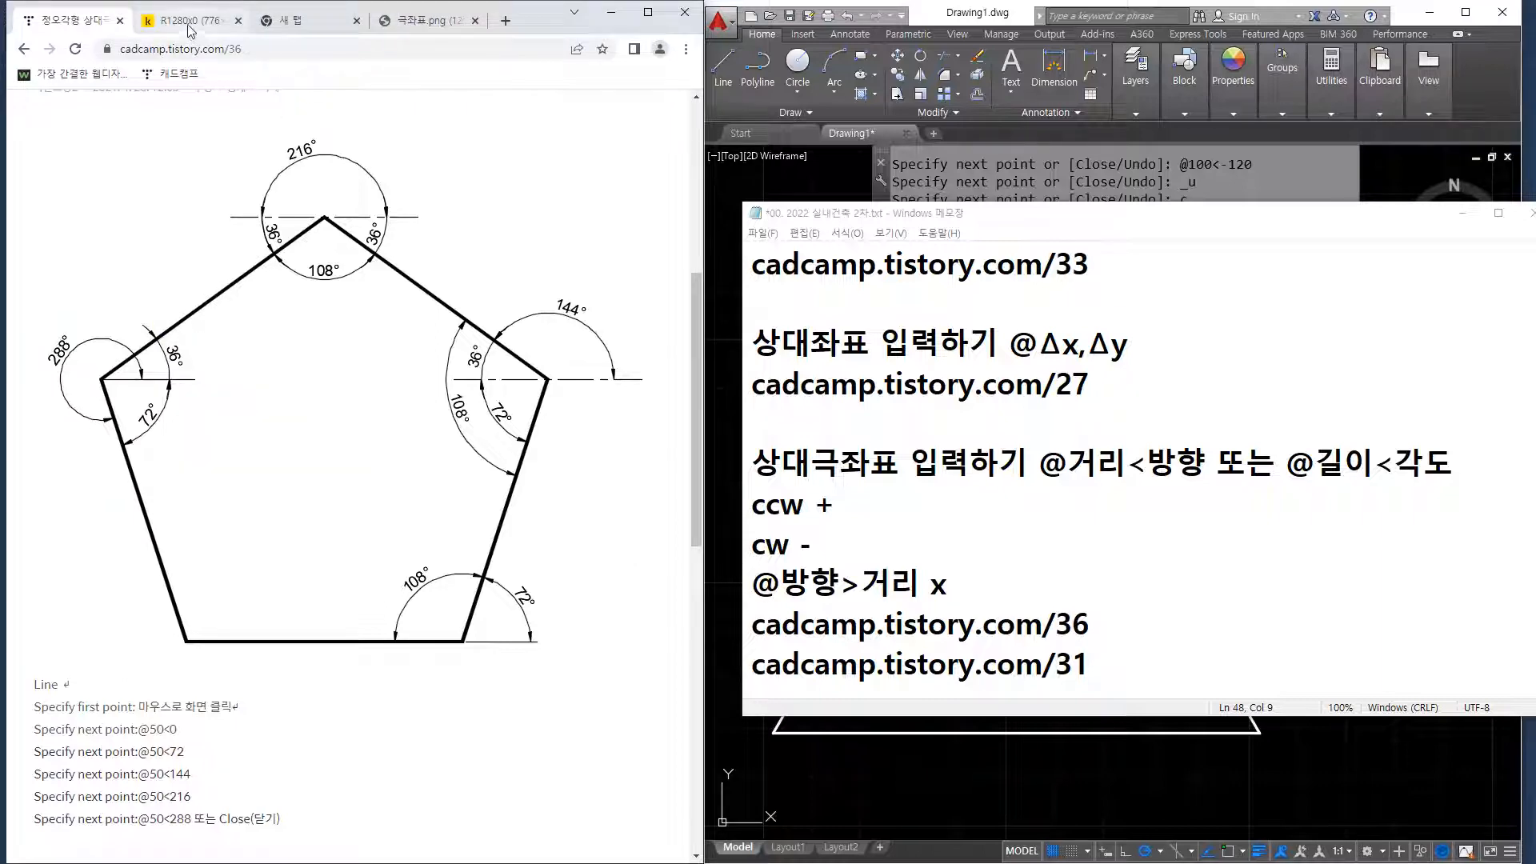
click(191, 26)
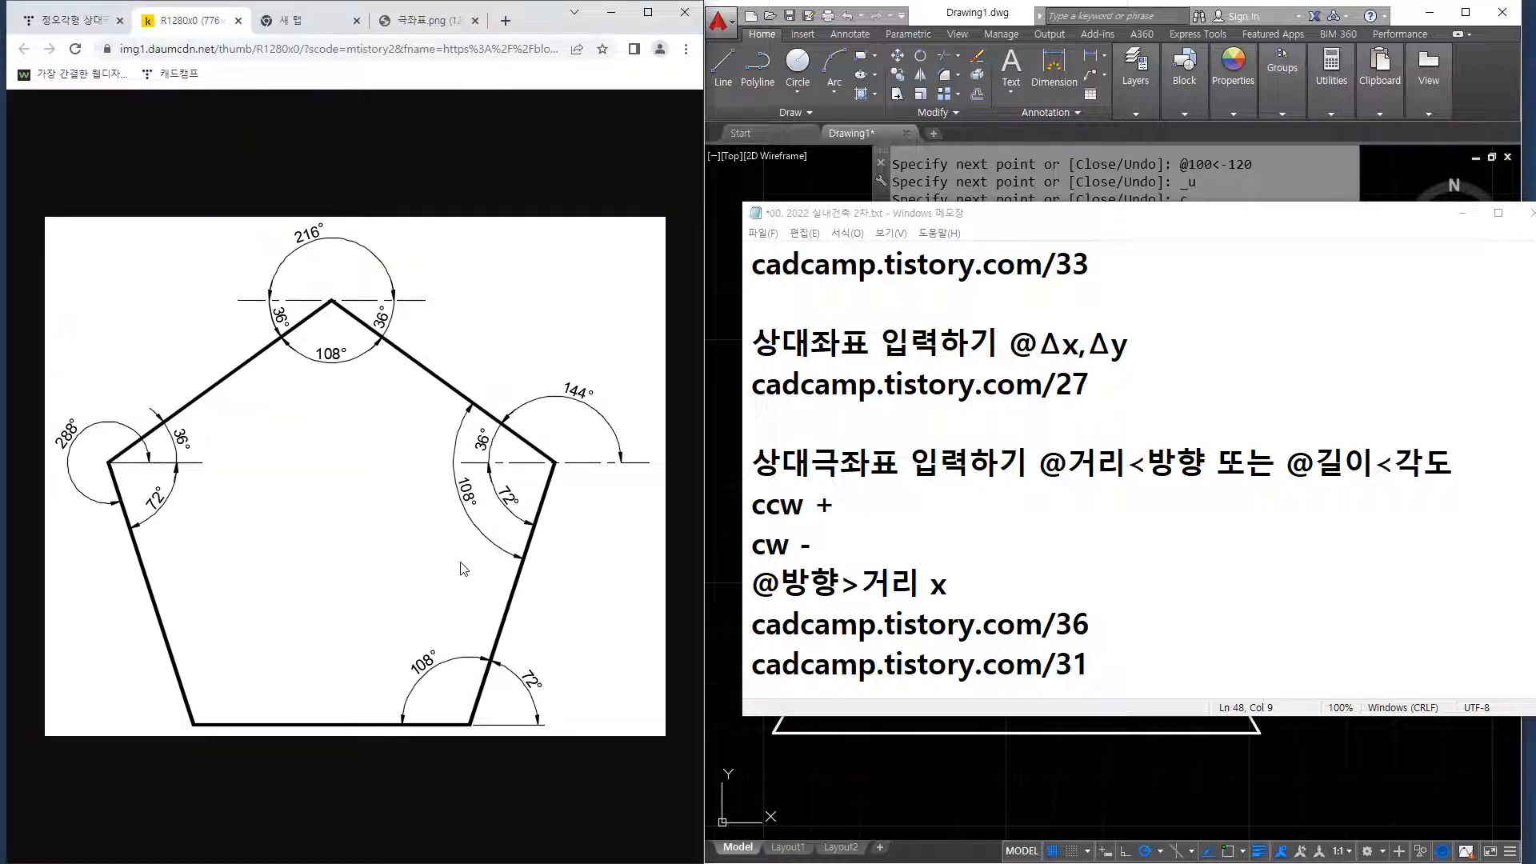
ctrl+scroll(461, 575, up, 3)
ctrl+scroll(460, 576, up, 2)
scroll(461, 575, down, 3)
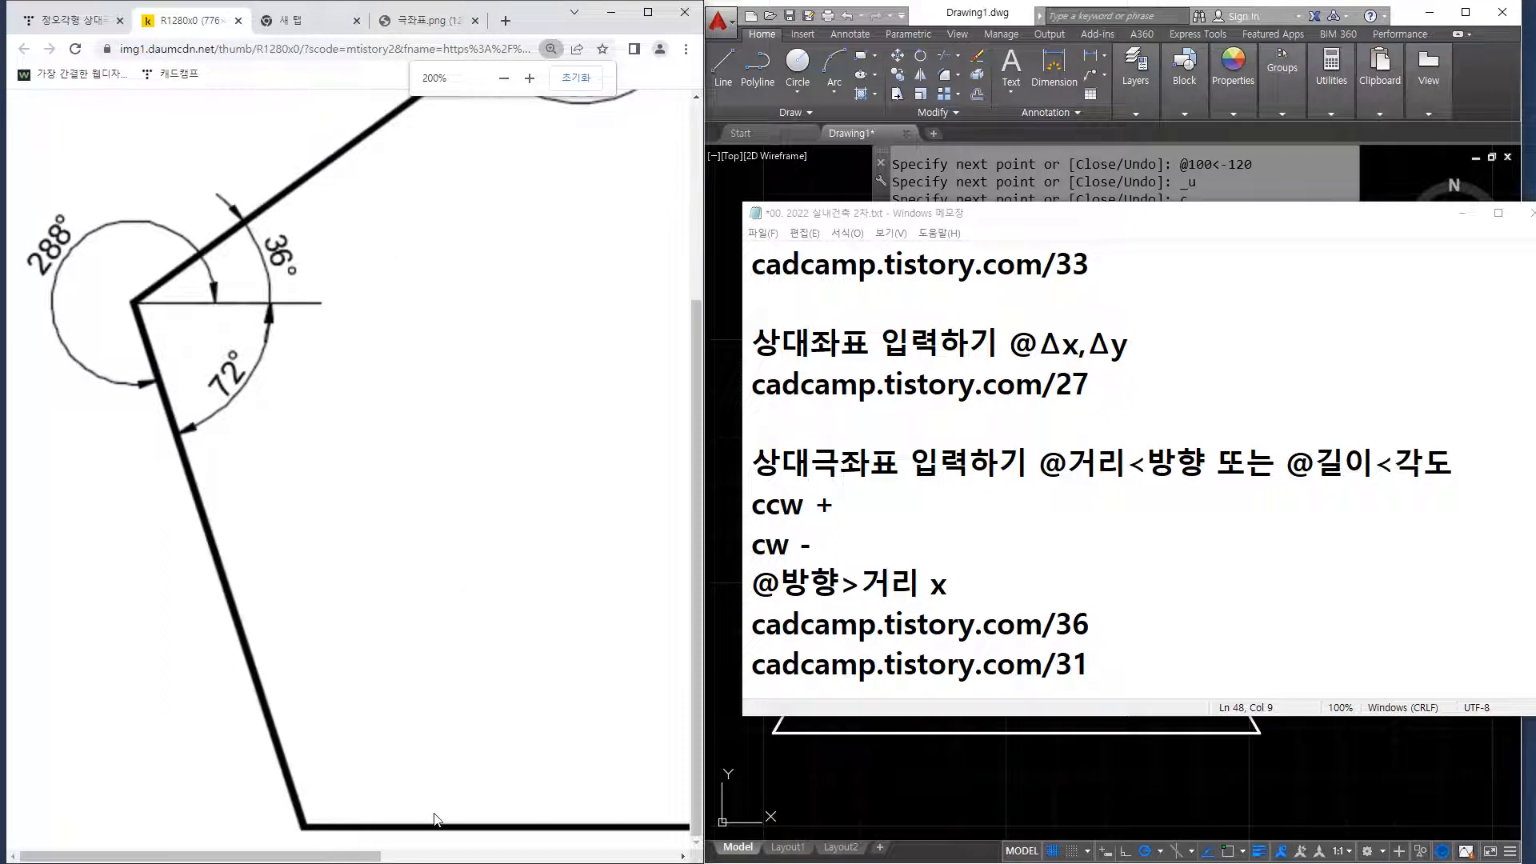
drag(337, 856, 571, 856)
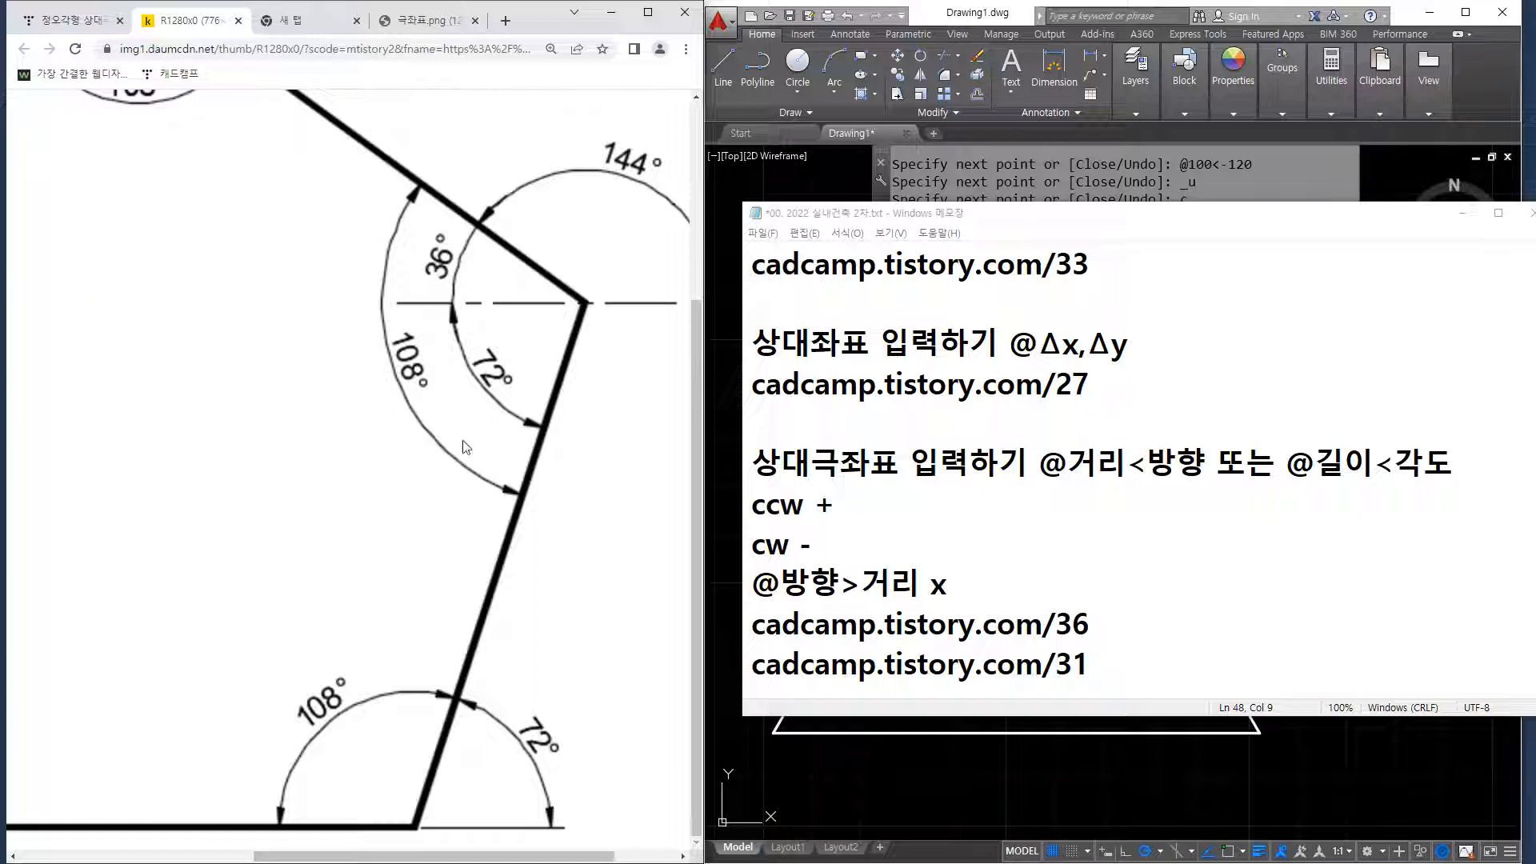
Circle the 72° exterior angle at the pentagon's lower-right corner twice and clear the circles.
mouse_move(541, 798)
mouse_down()
mouse_move(574, 716)
mouse_move(538, 794)
mouse_up()
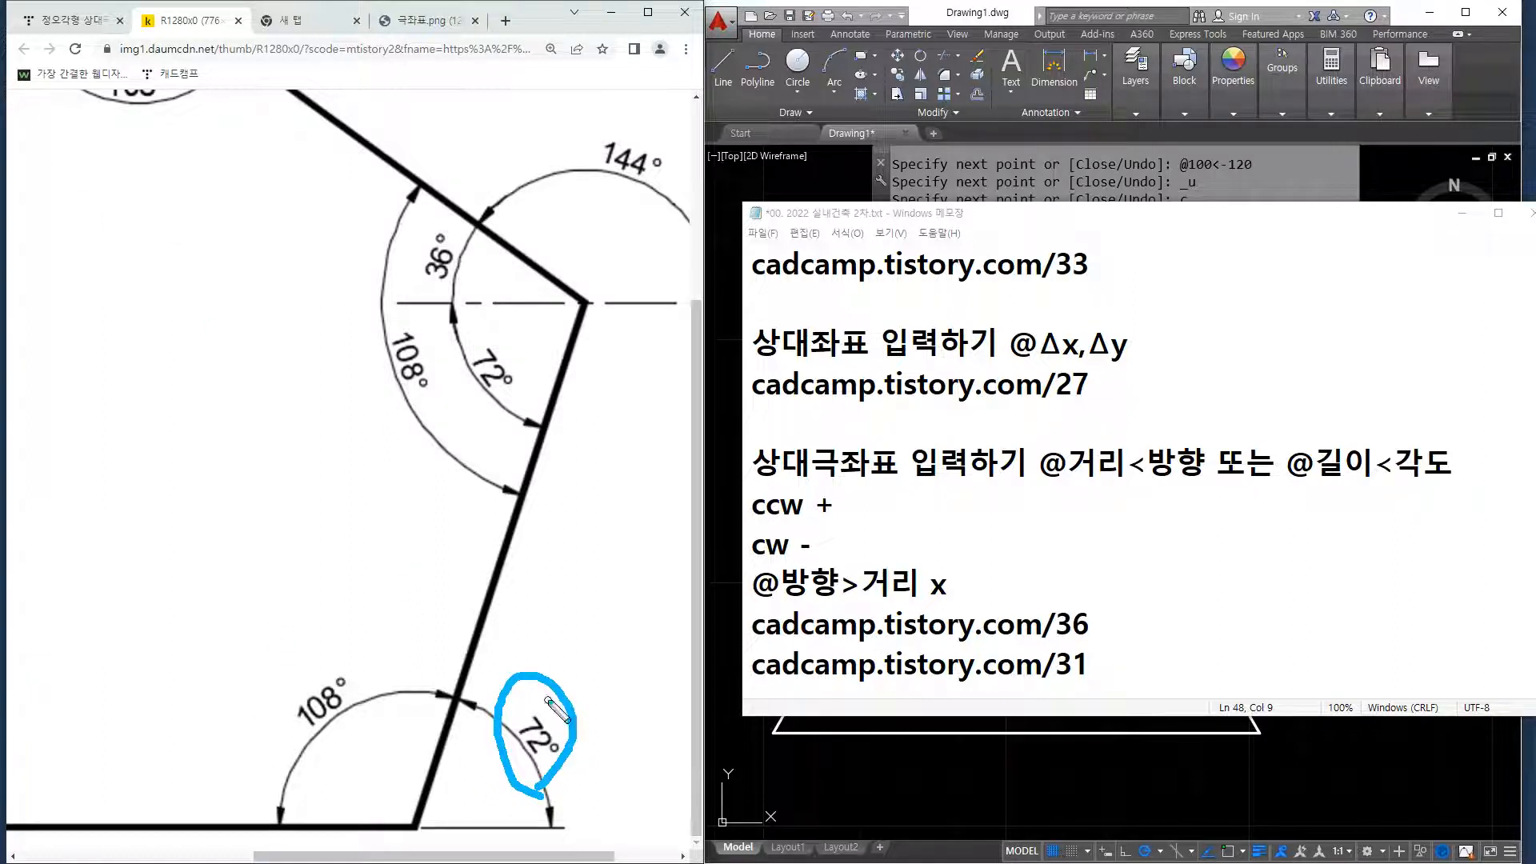
drag(526, 696, 567, 760)
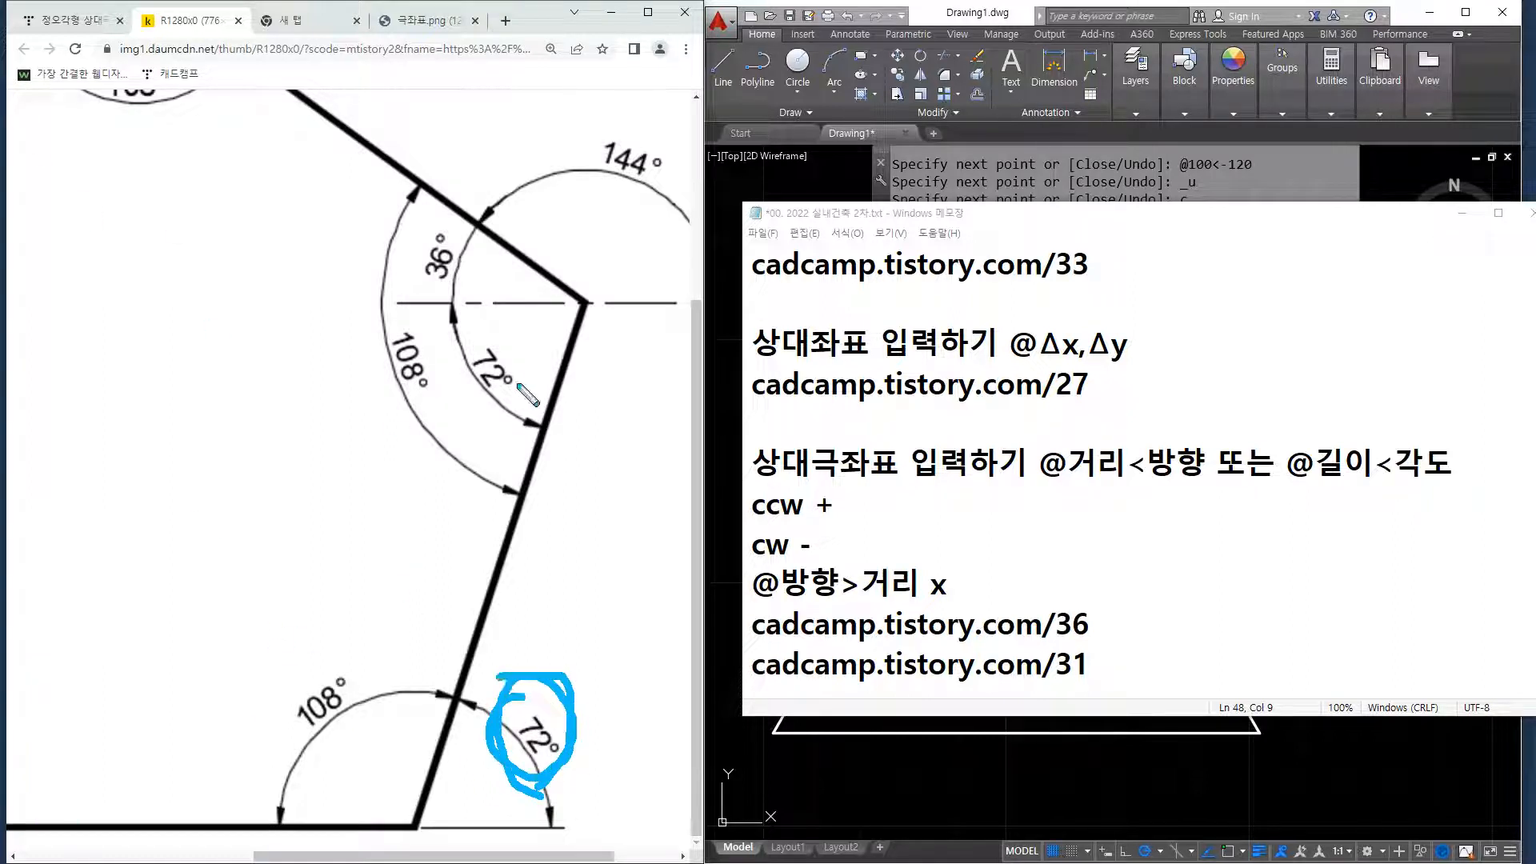
key(Delete)
Write the exterior angle formula 360/n beside the pentagon, mark the 108° interior angle, and clear the markings.
mouse_move(591, 547)
mouse_down()
mouse_move(617, 564)
mouse_move(594, 590)
mouse_up()
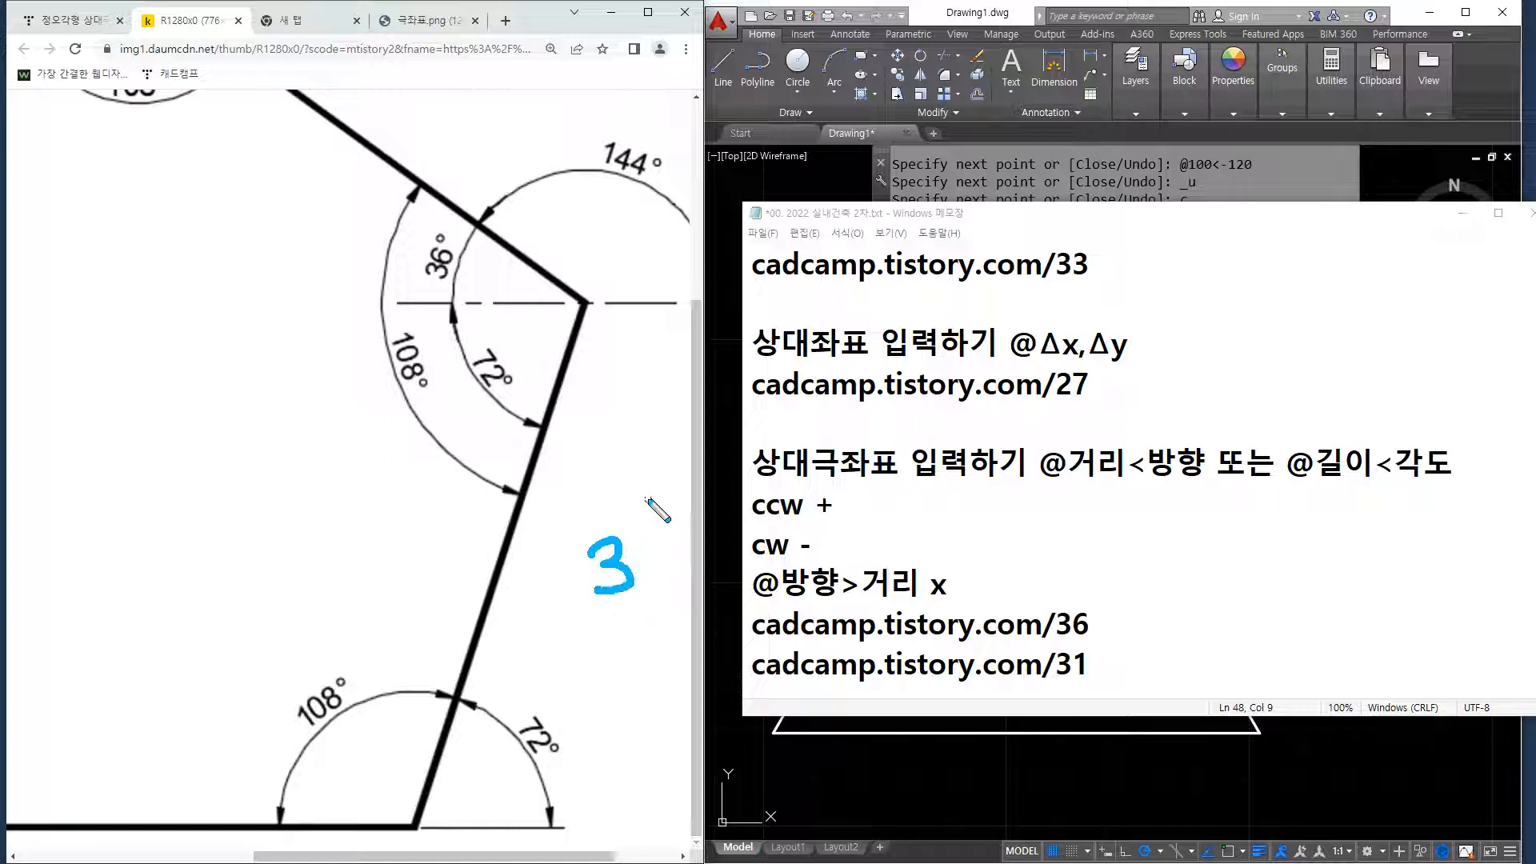
mouse_move(650, 498)
mouse_down()
mouse_move(680, 562)
mouse_move(716, 551)
mouse_up()
drag(791, 402, 670, 708)
mouse_move(788, 593)
mouse_down()
mouse_move(808, 534)
mouse_move(828, 593)
mouse_up()
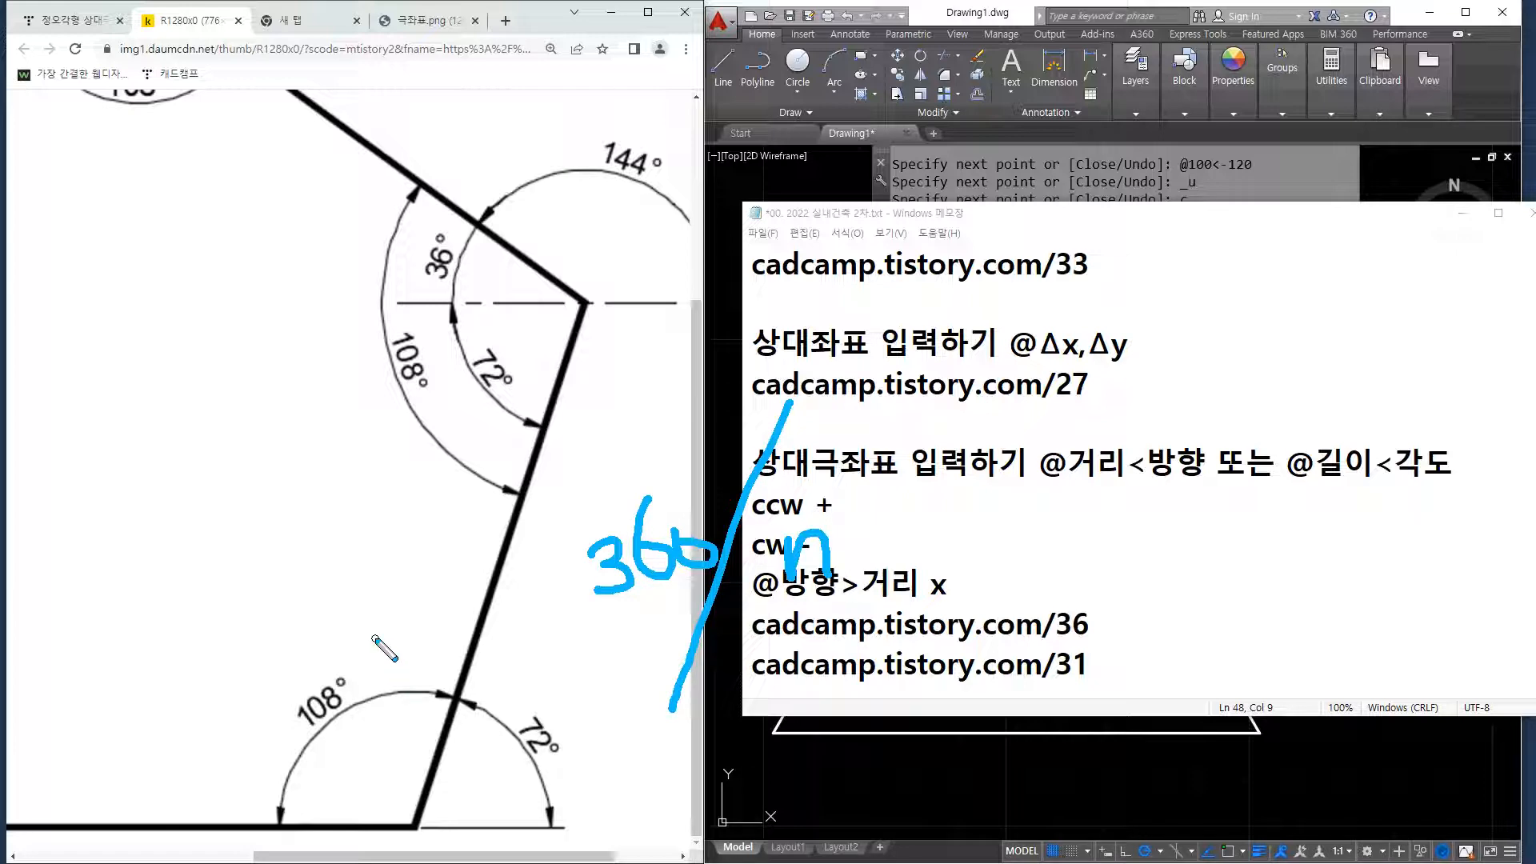
mouse_move(299, 763)
mouse_down()
mouse_move(334, 658)
mouse_move(292, 742)
mouse_up()
key(Escape)
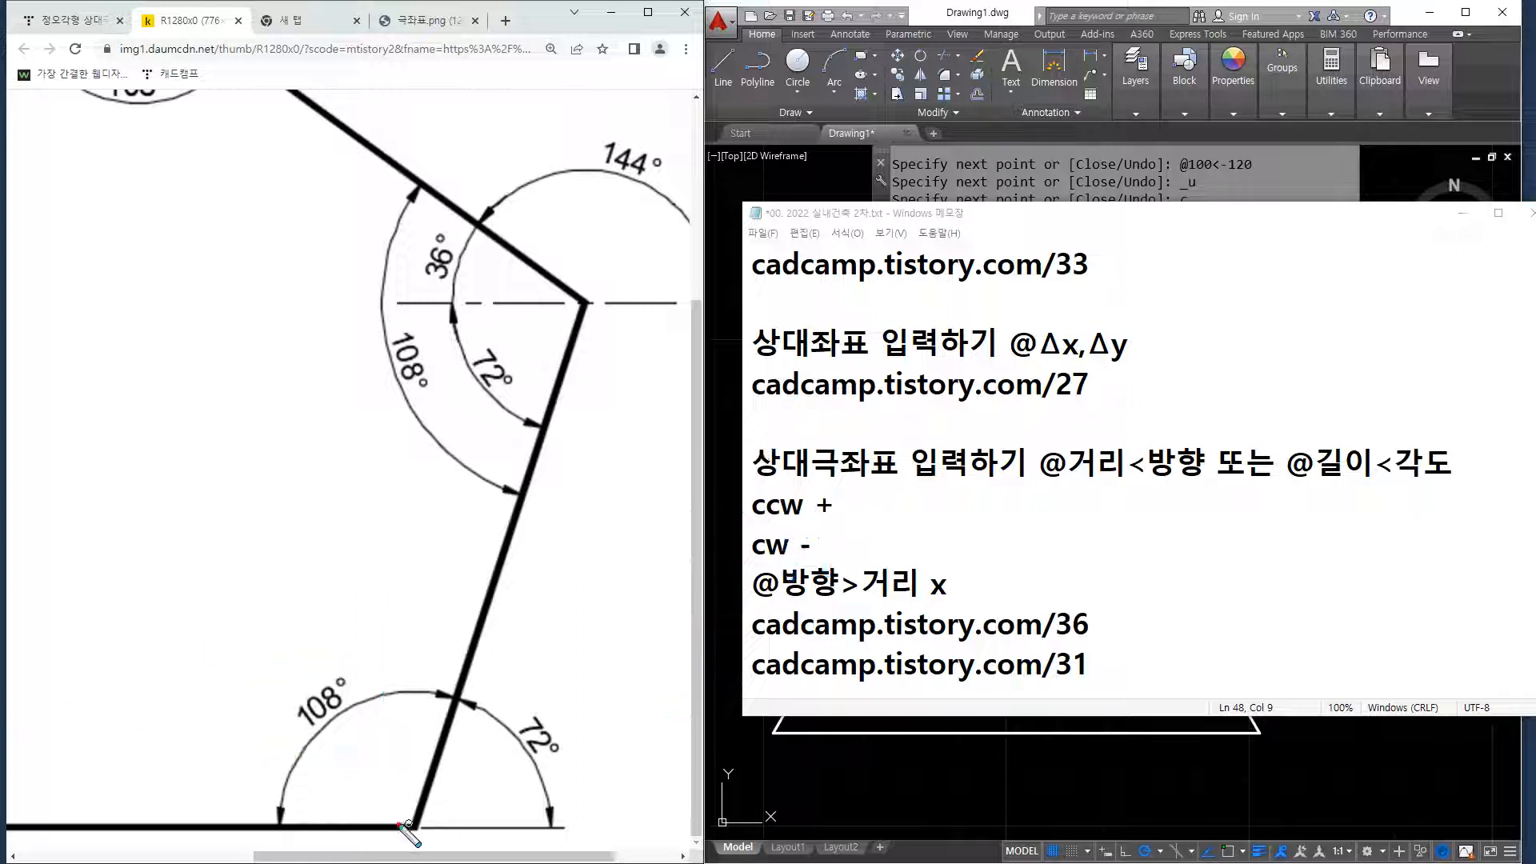
Draw horizontal guide lines through the pentagon's base and right vertex, and mark the corresponding 72° angles on both.
shift+drag(280, 823, 602, 823)
mouse_move(599, 304)
shift+mouse_down()
mouse_move(361, 315)
mouse_move(918, 282)
shift+mouse_up()
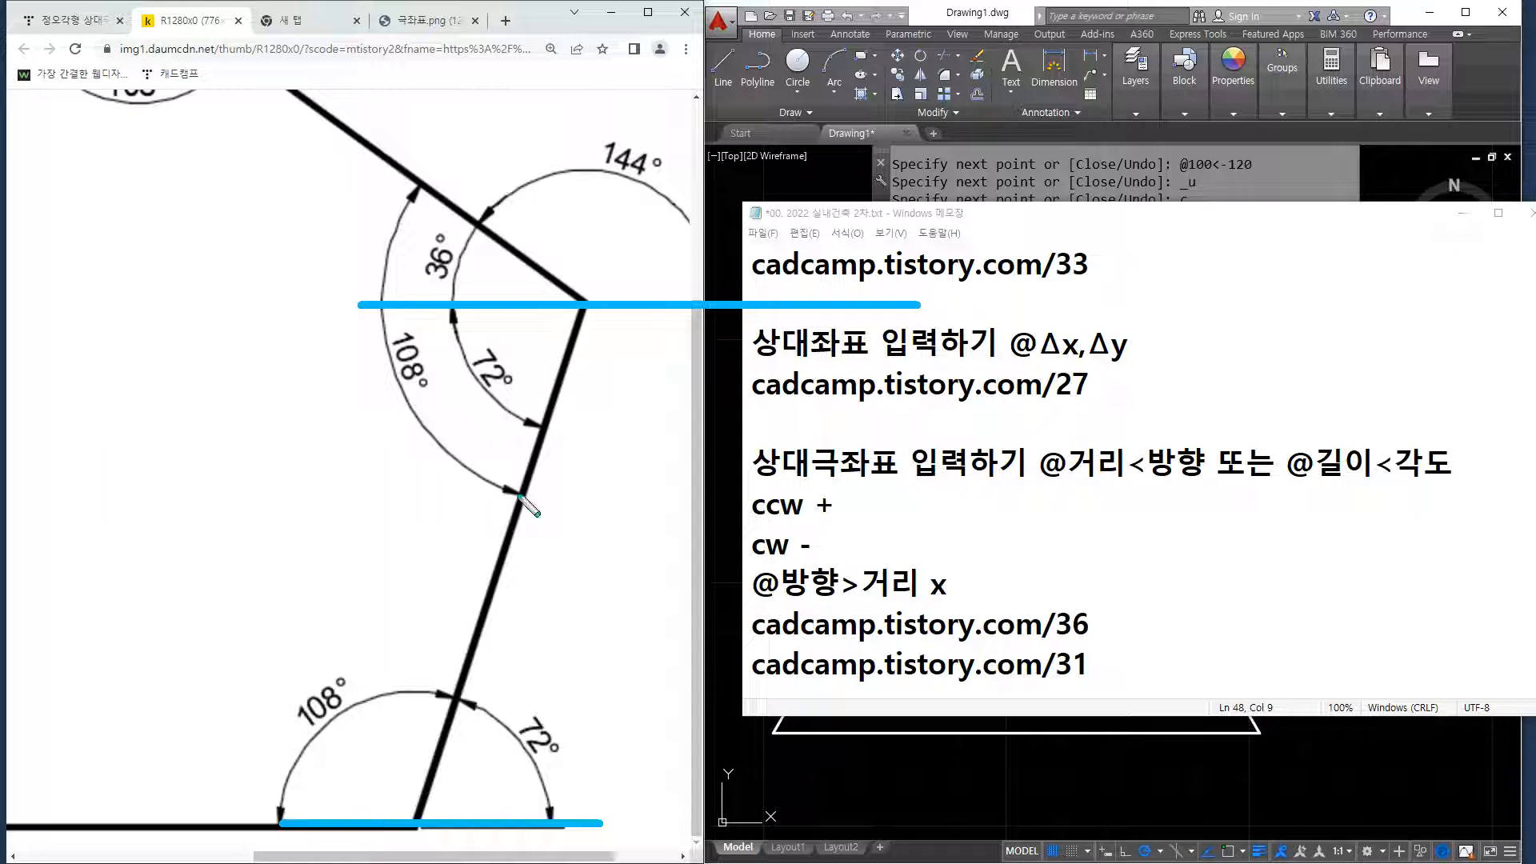
mouse_move(545, 764)
mouse_down()
mouse_move(572, 702)
mouse_move(526, 756)
mouse_up()
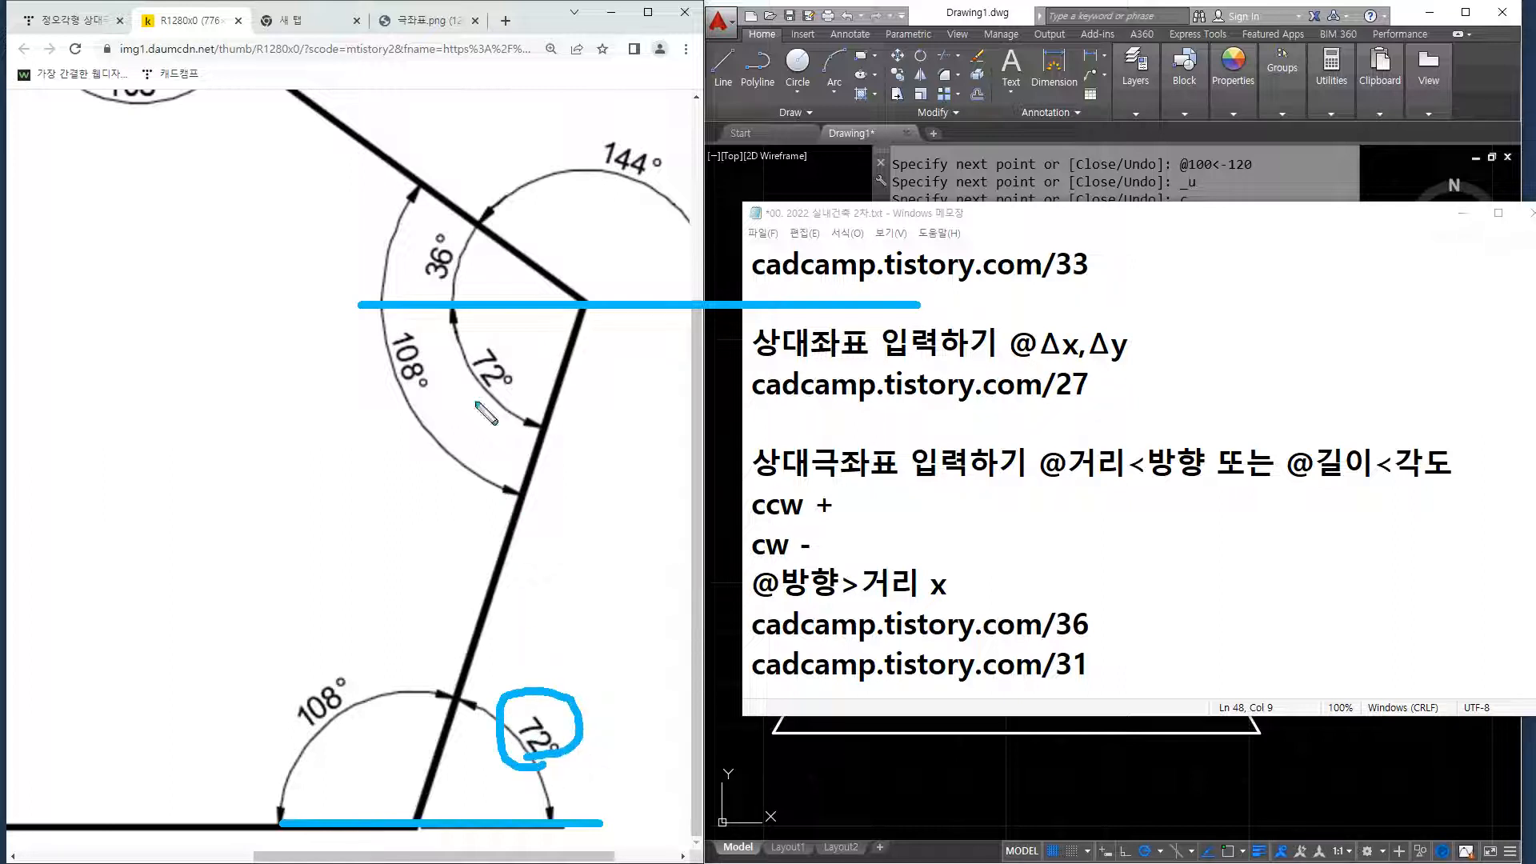
mouse_move(460, 310)
mouse_down()
mouse_move(456, 384)
mouse_move(518, 416)
mouse_move(464, 388)
mouse_move(500, 346)
mouse_move(492, 376)
mouse_up()
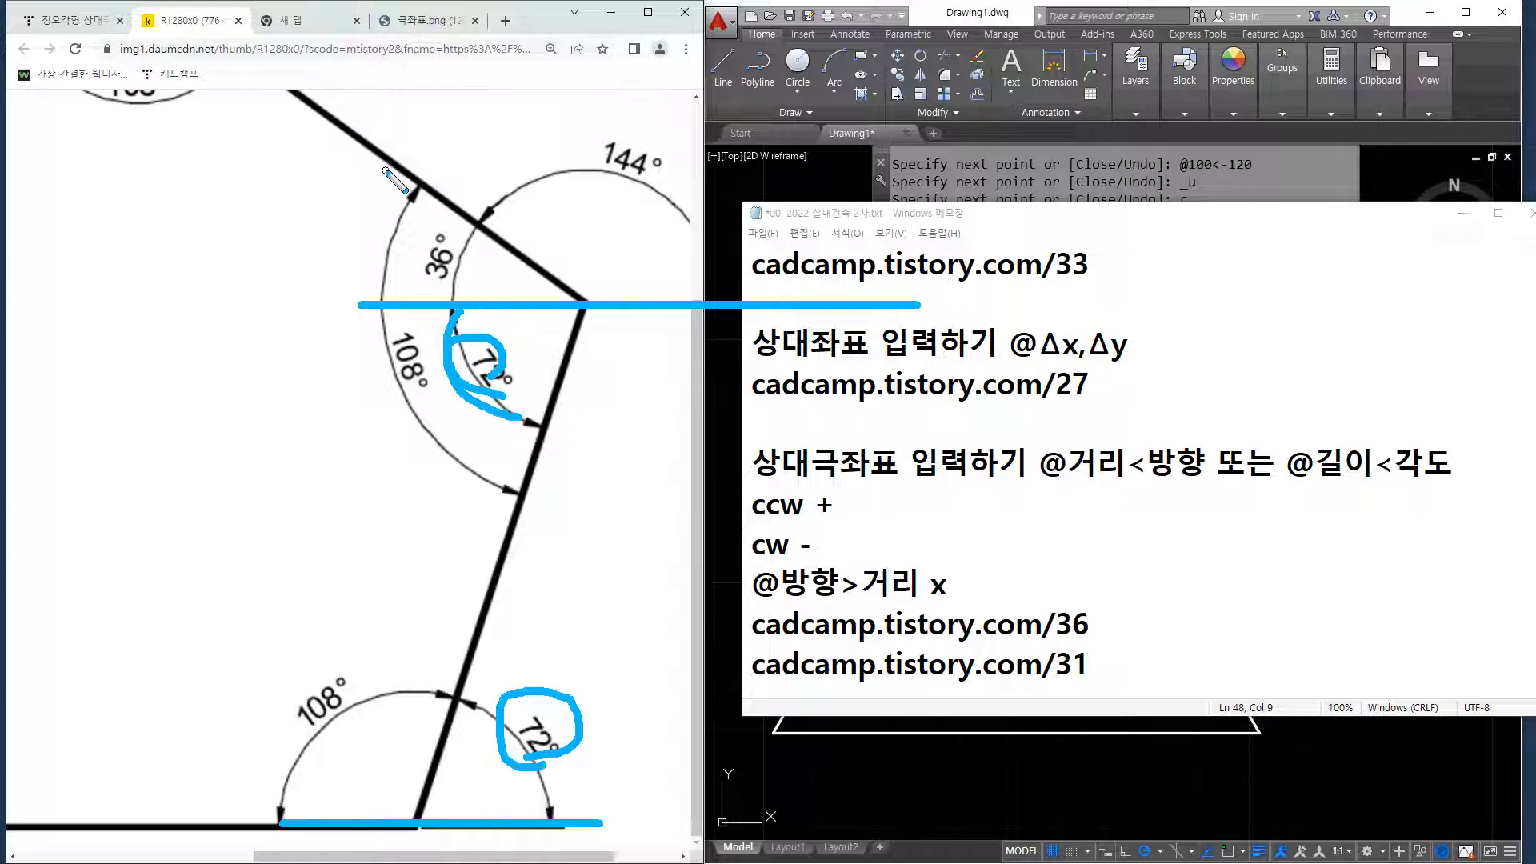
Trace the 108° arc at the pentagon's right vertex, circle the 36° angle, and clear all markings.
mouse_move(416, 178)
mouse_down()
mouse_move(390, 227)
mouse_move(422, 402)
mouse_move(509, 472)
mouse_up()
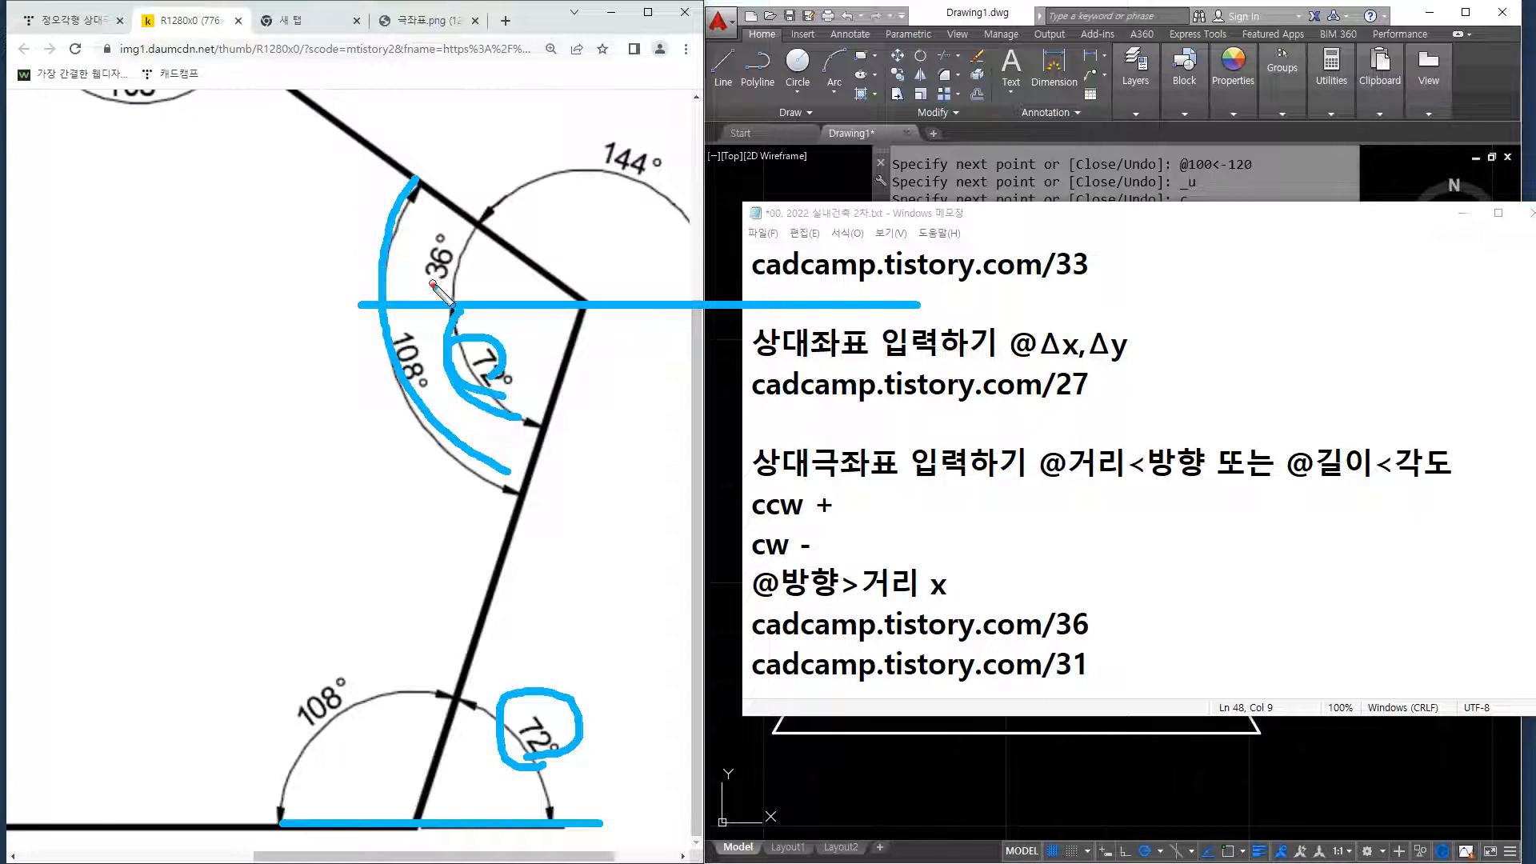
mouse_move(434, 289)
mouse_down()
mouse_move(420, 232)
mouse_move(454, 267)
mouse_up()
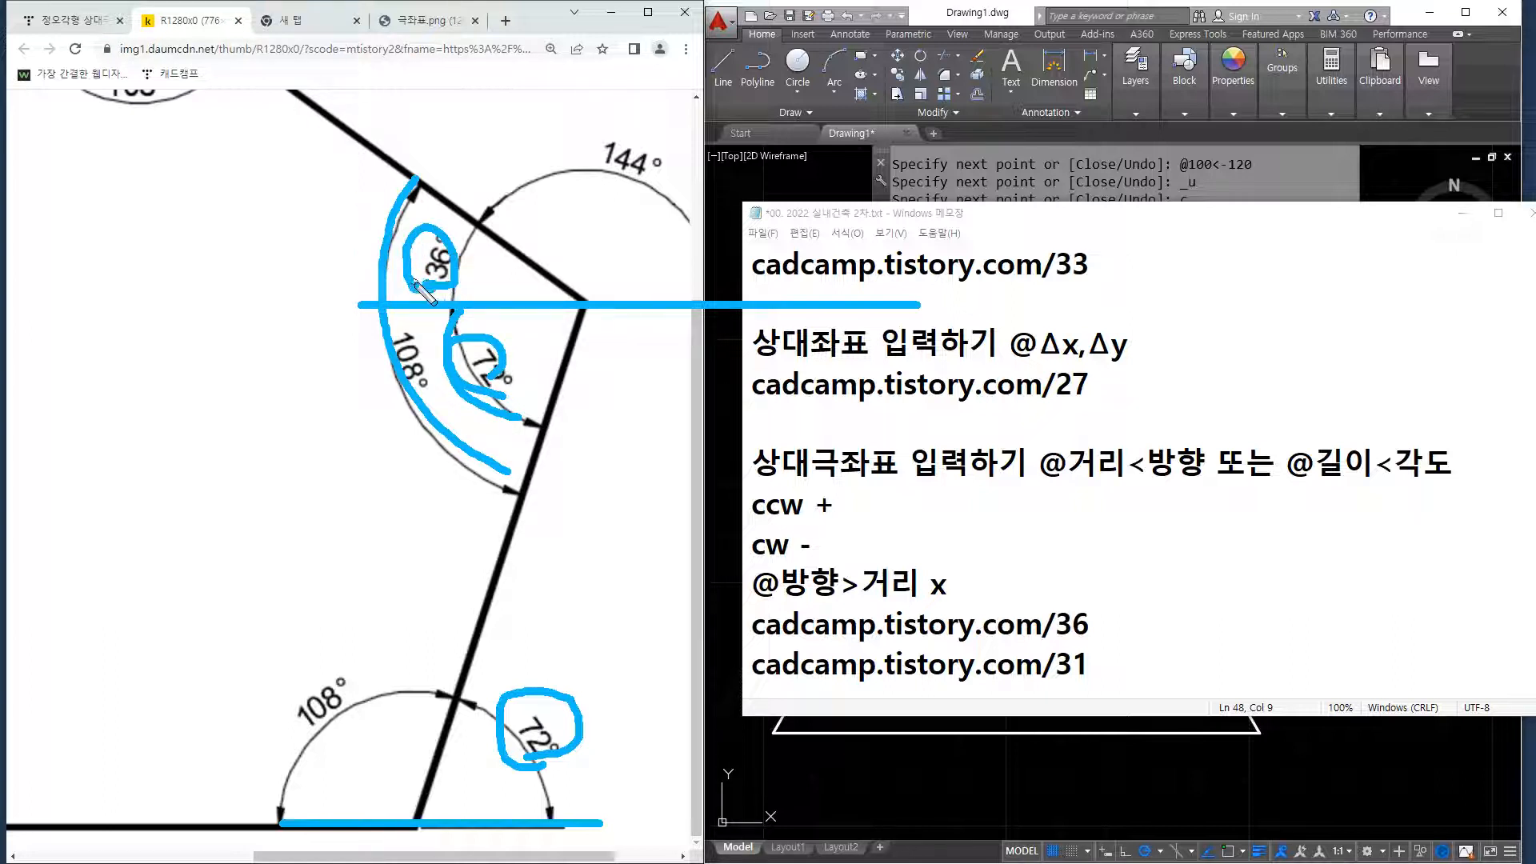
key(e)
Draw a horizontal line through the pentagon's right vertex, circle the 36° and 144° angles, and clear the markings.
mouse_move(449, 302)
shift+mouse_down()
mouse_move(243, 302)
mouse_move(893, 302)
shift+mouse_up()
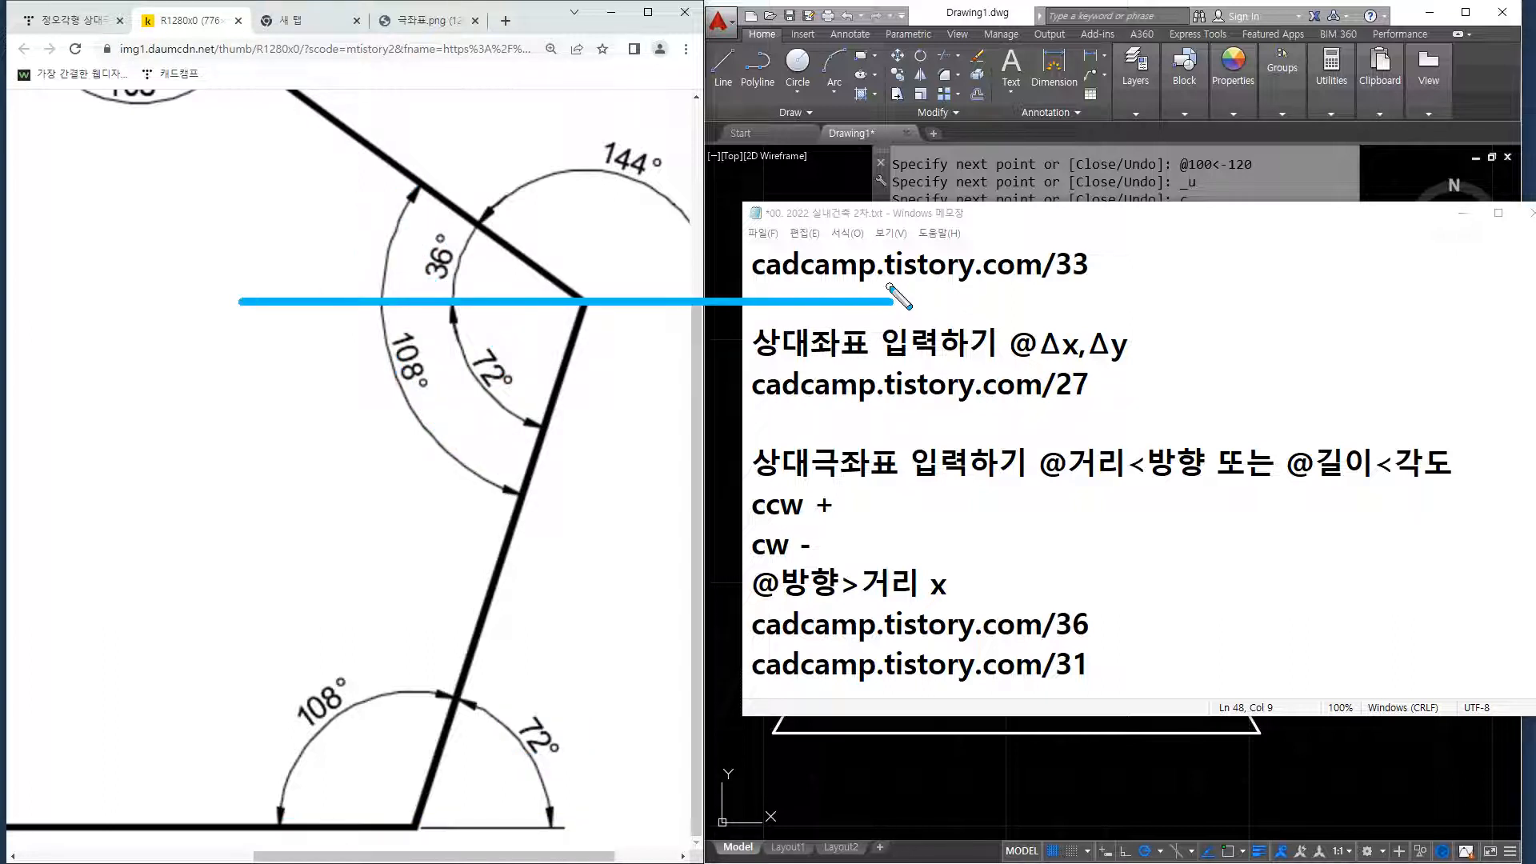
mouse_move(438, 290)
mouse_down()
mouse_move(403, 276)
mouse_move(467, 246)
mouse_move(432, 284)
mouse_up()
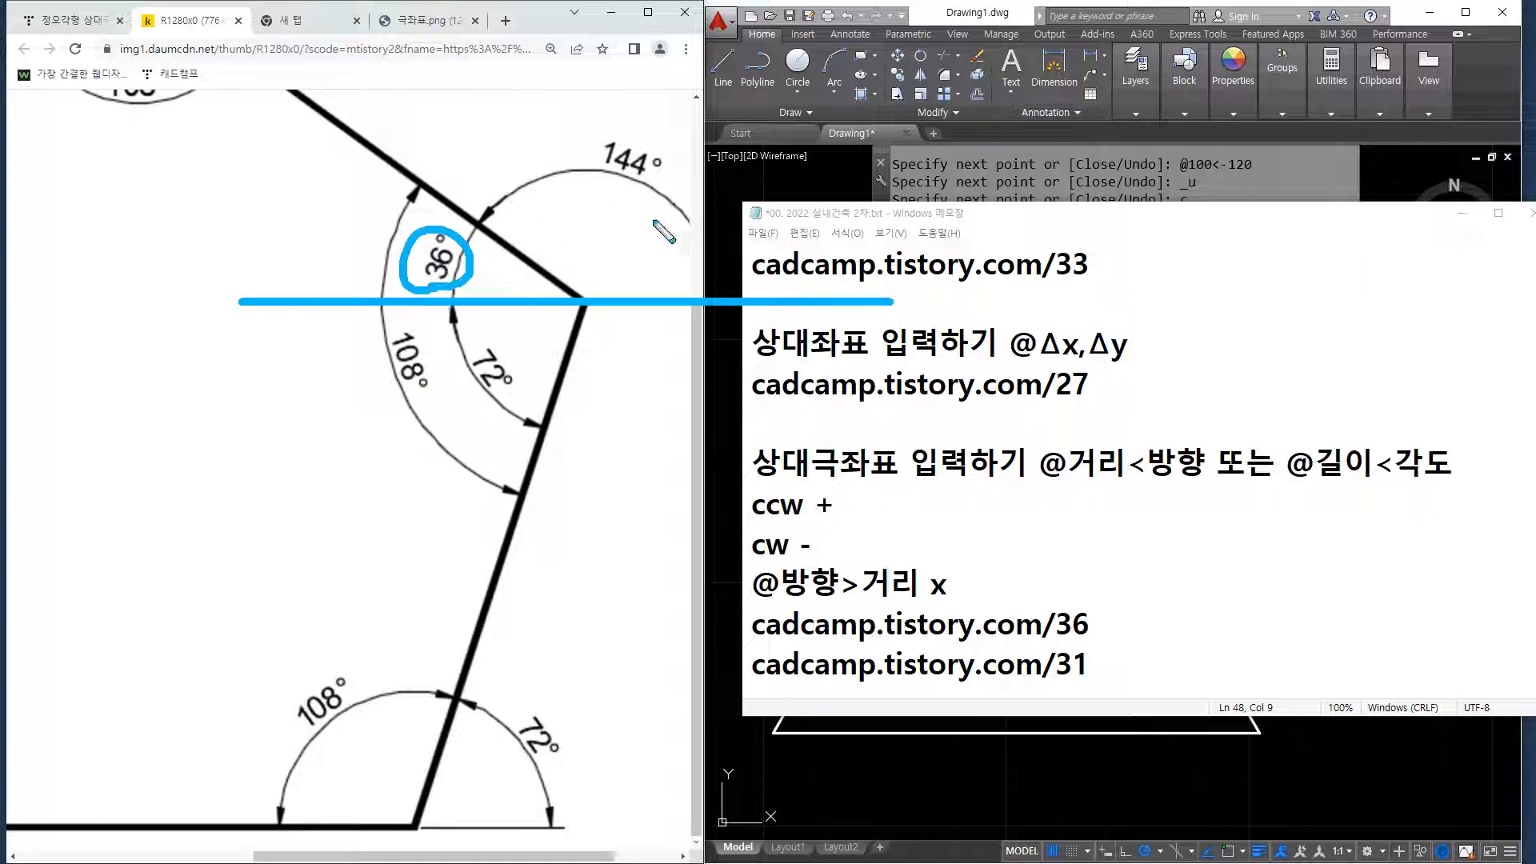
mouse_move(661, 217)
mouse_down()
mouse_move(592, 134)
mouse_move(654, 208)
mouse_move(610, 215)
mouse_up()
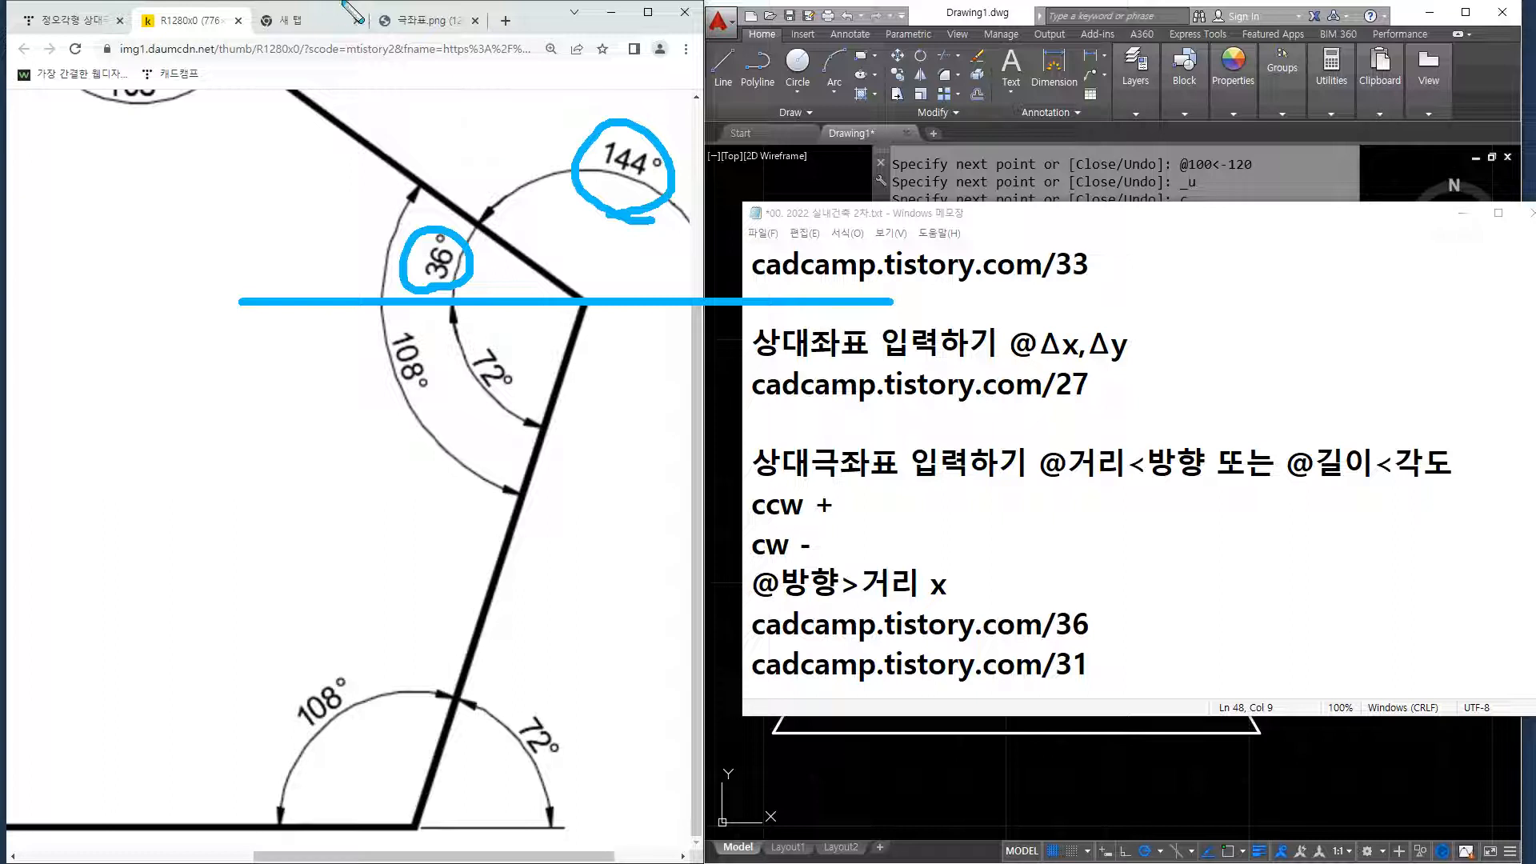
key(Escape)
Draw horizontal arrow lines through the pentagon's right vertex and lower-right base vertex, and label the end of each line 0.
drag(389, 860, 450, 860)
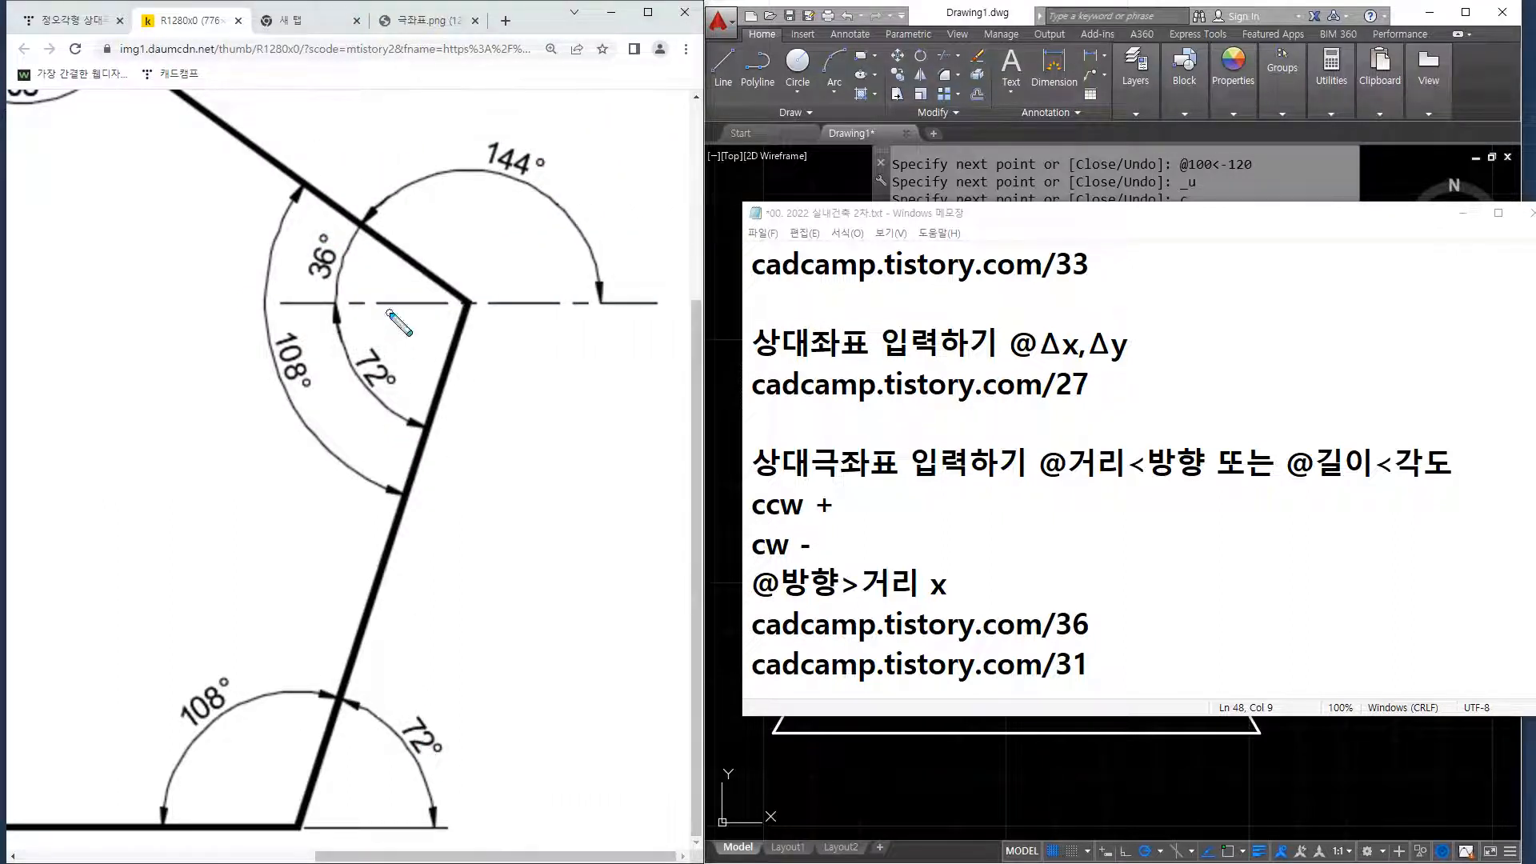
mouse_move(412, 301)
mouse_down()
mouse_move(260, 300)
mouse_move(737, 300)
mouse_up()
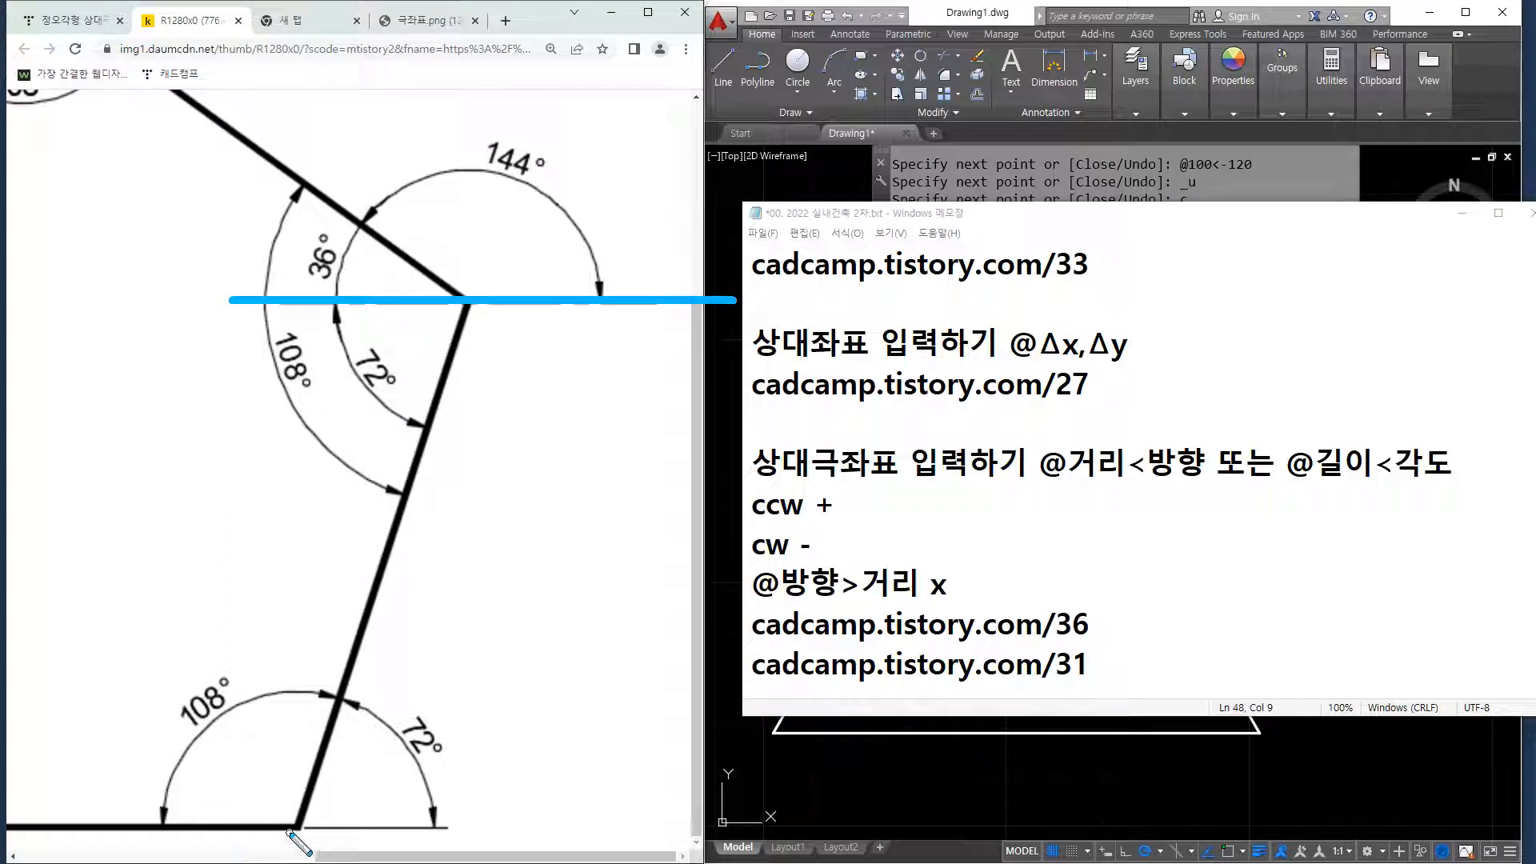
mouse_move(302, 825)
mouse_down()
mouse_move(732, 825)
mouse_move(697, 837)
mouse_up()
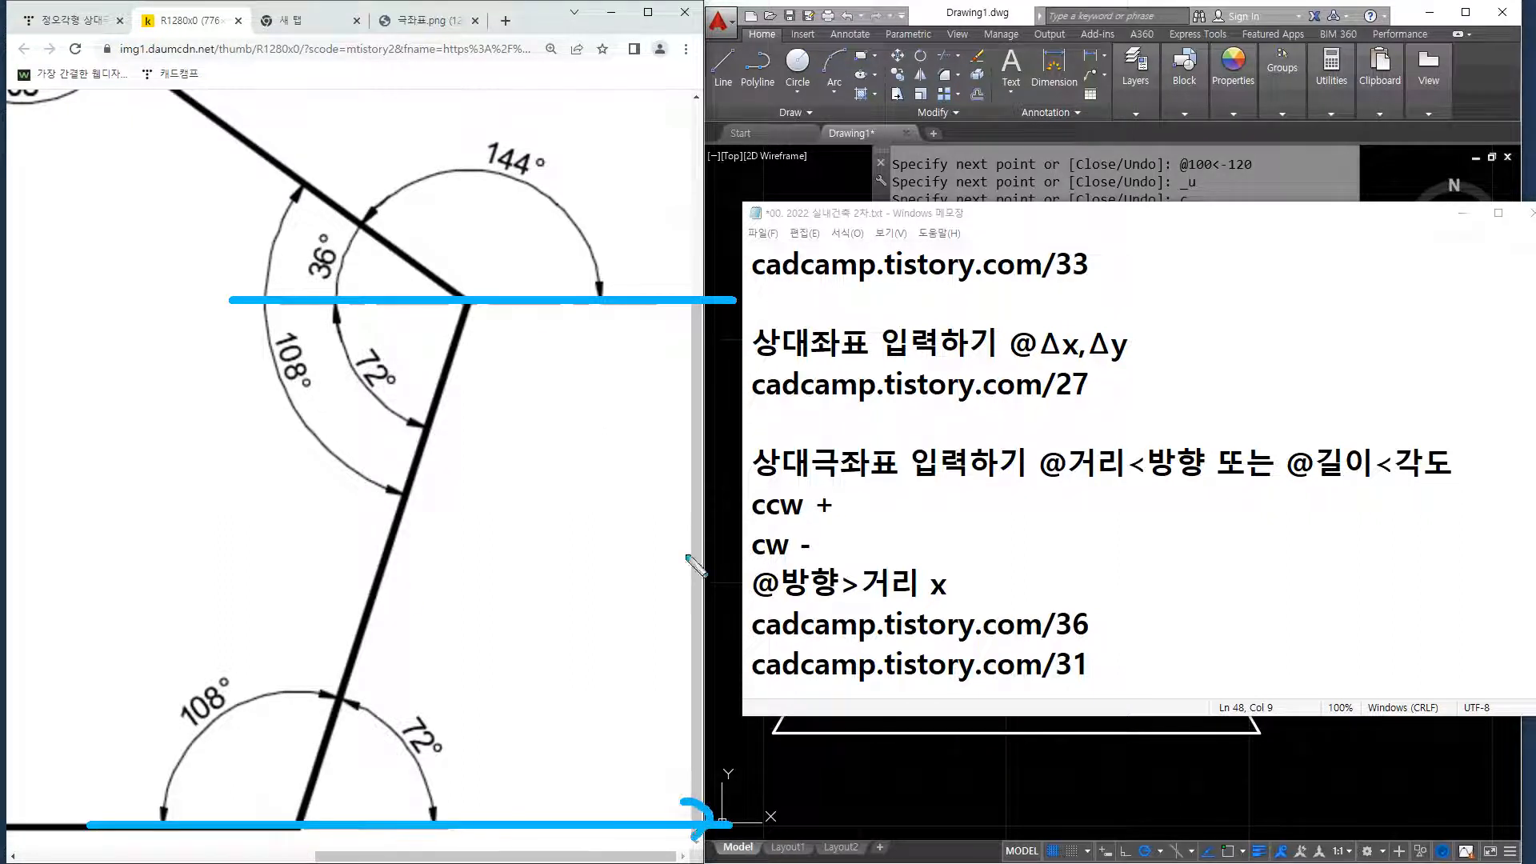
drag(661, 286, 677, 333)
drag(744, 294, 756, 317)
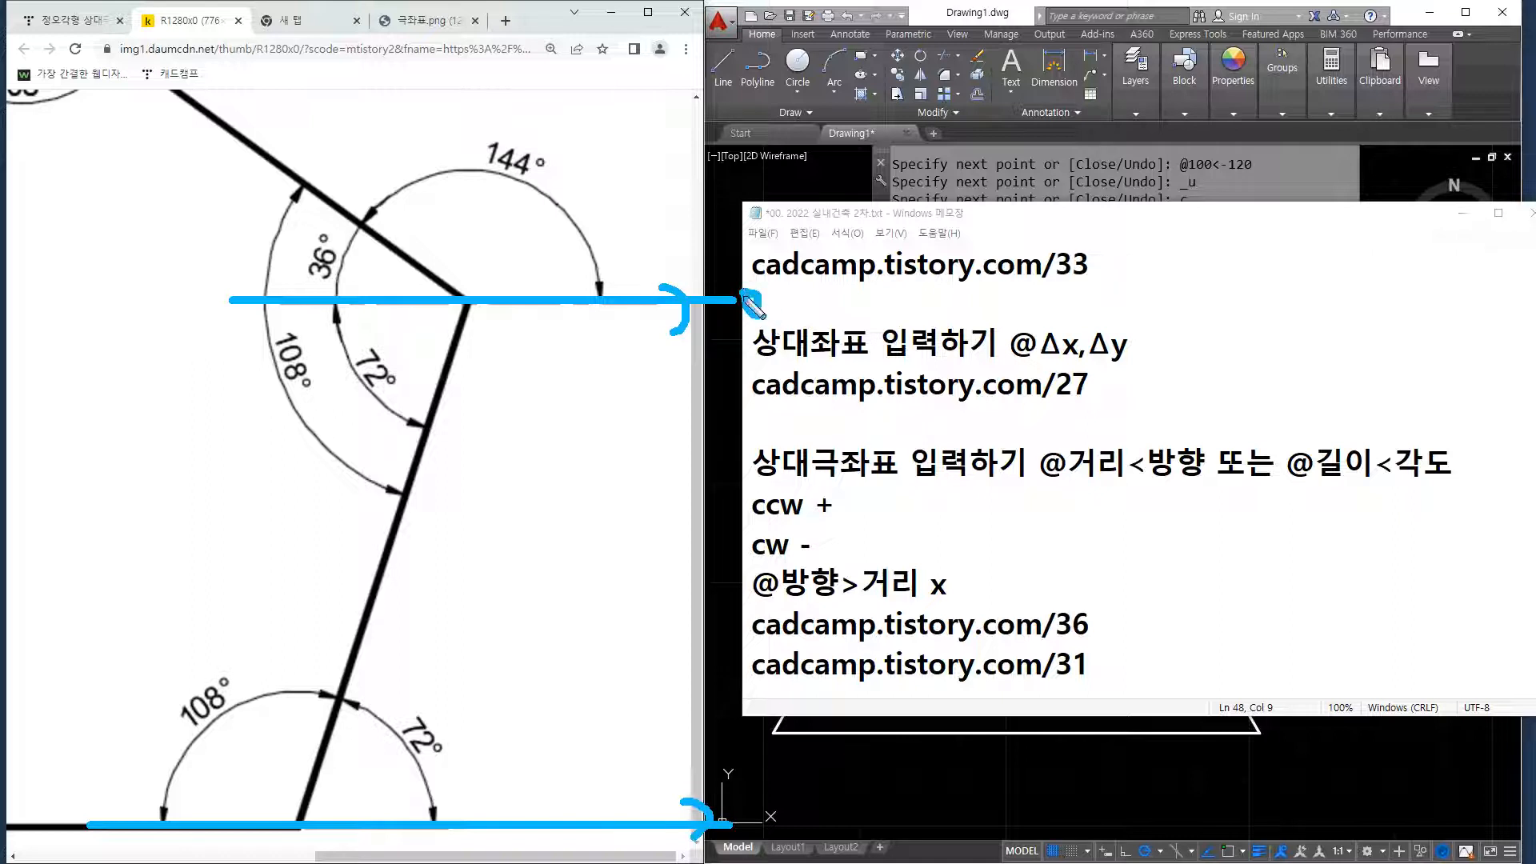
drag(750, 808, 770, 849)
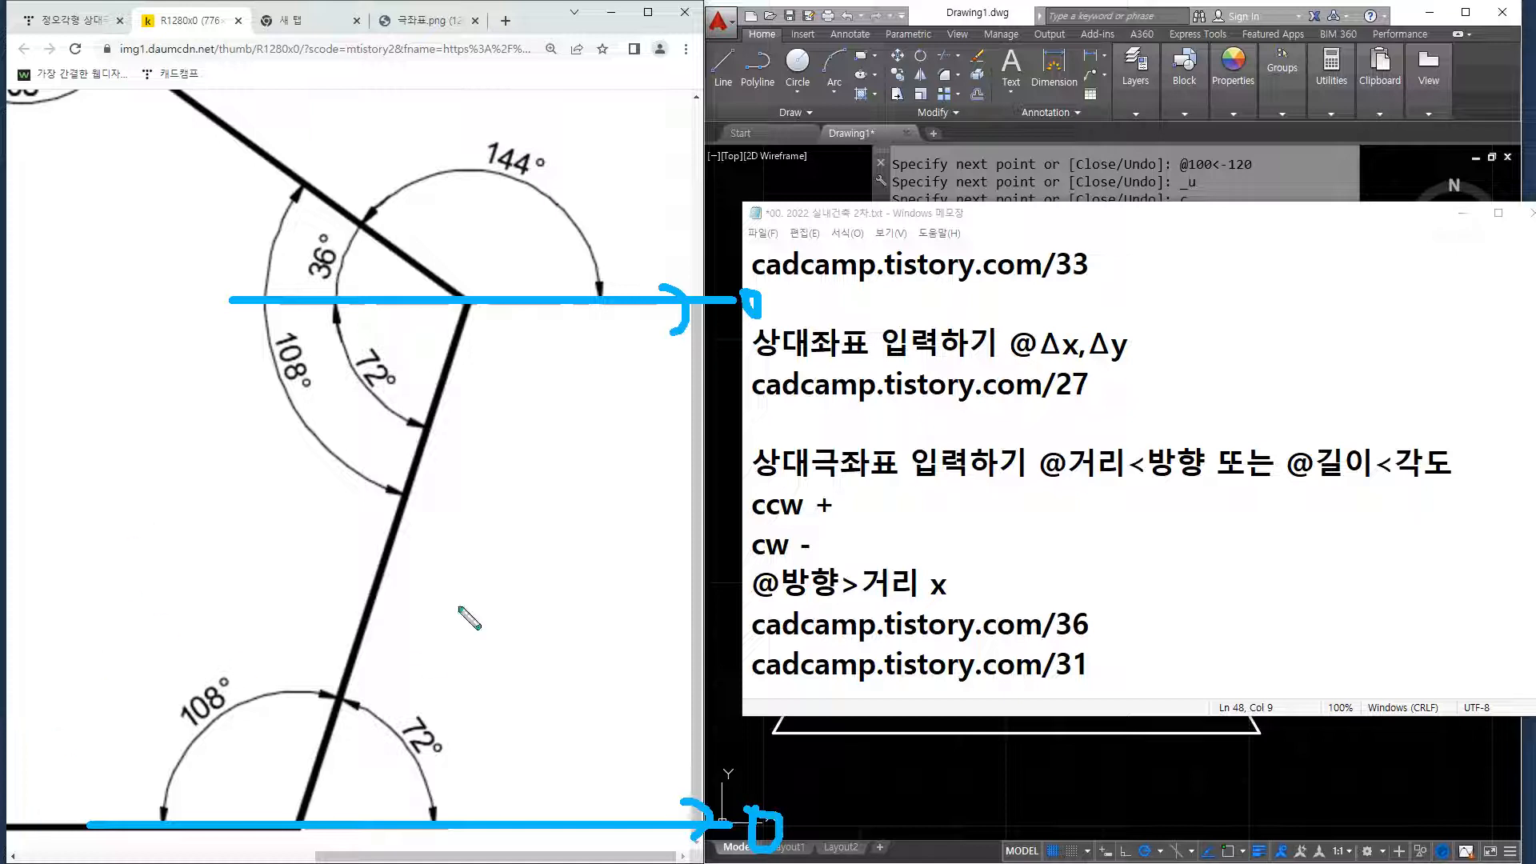
Circle the 72° angles at the right and base vertices, trace the right vertex's 108° arc, and clear all markings.
mouse_move(373, 386)
mouse_down()
mouse_move(356, 352)
mouse_move(376, 392)
mouse_up()
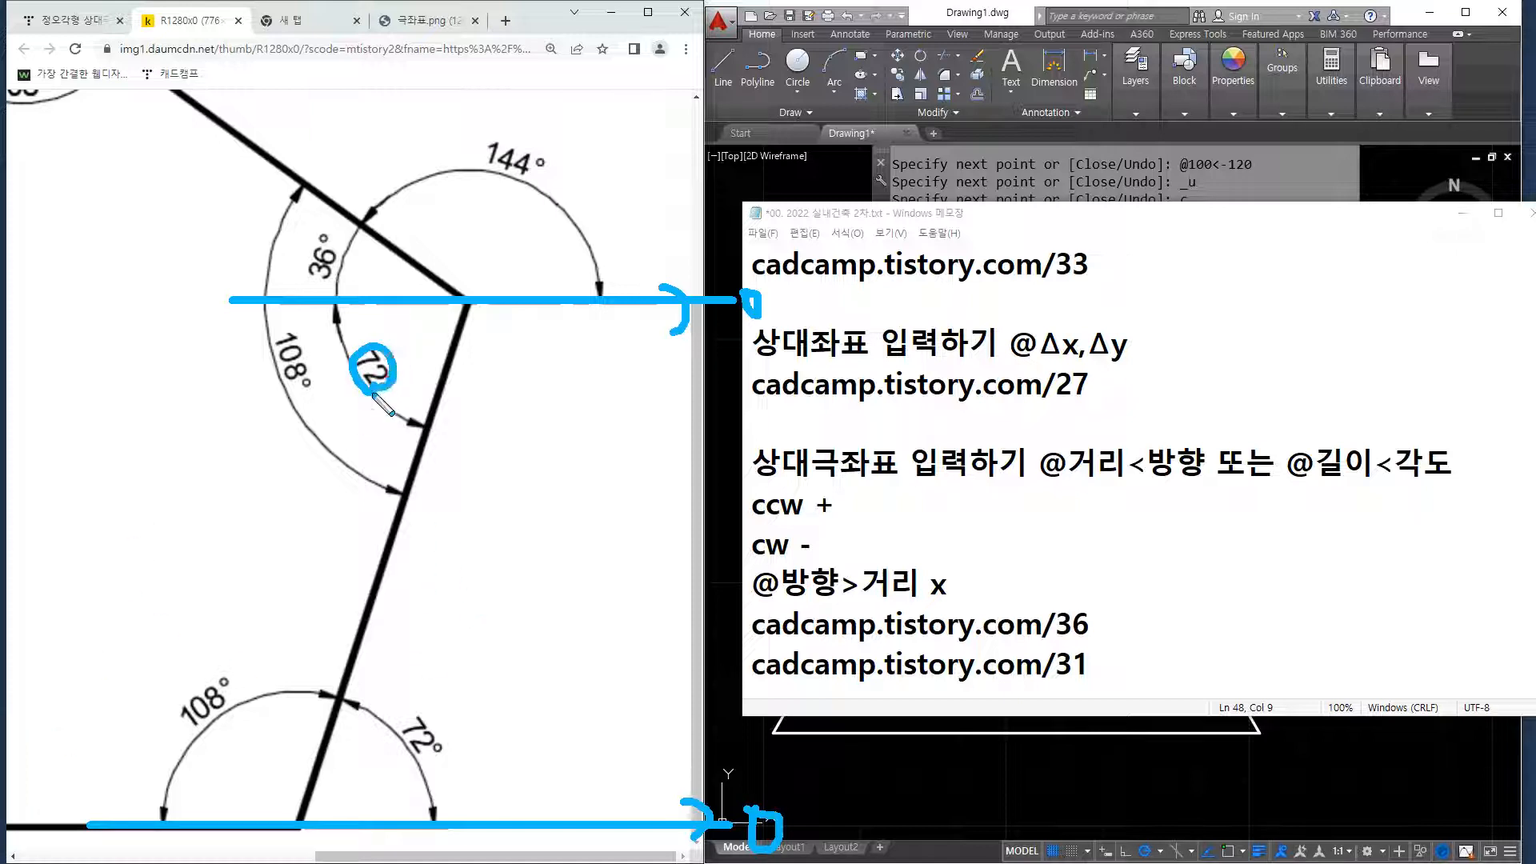
mouse_move(429, 769)
mouse_down()
mouse_move(427, 712)
mouse_move(436, 764)
mouse_up()
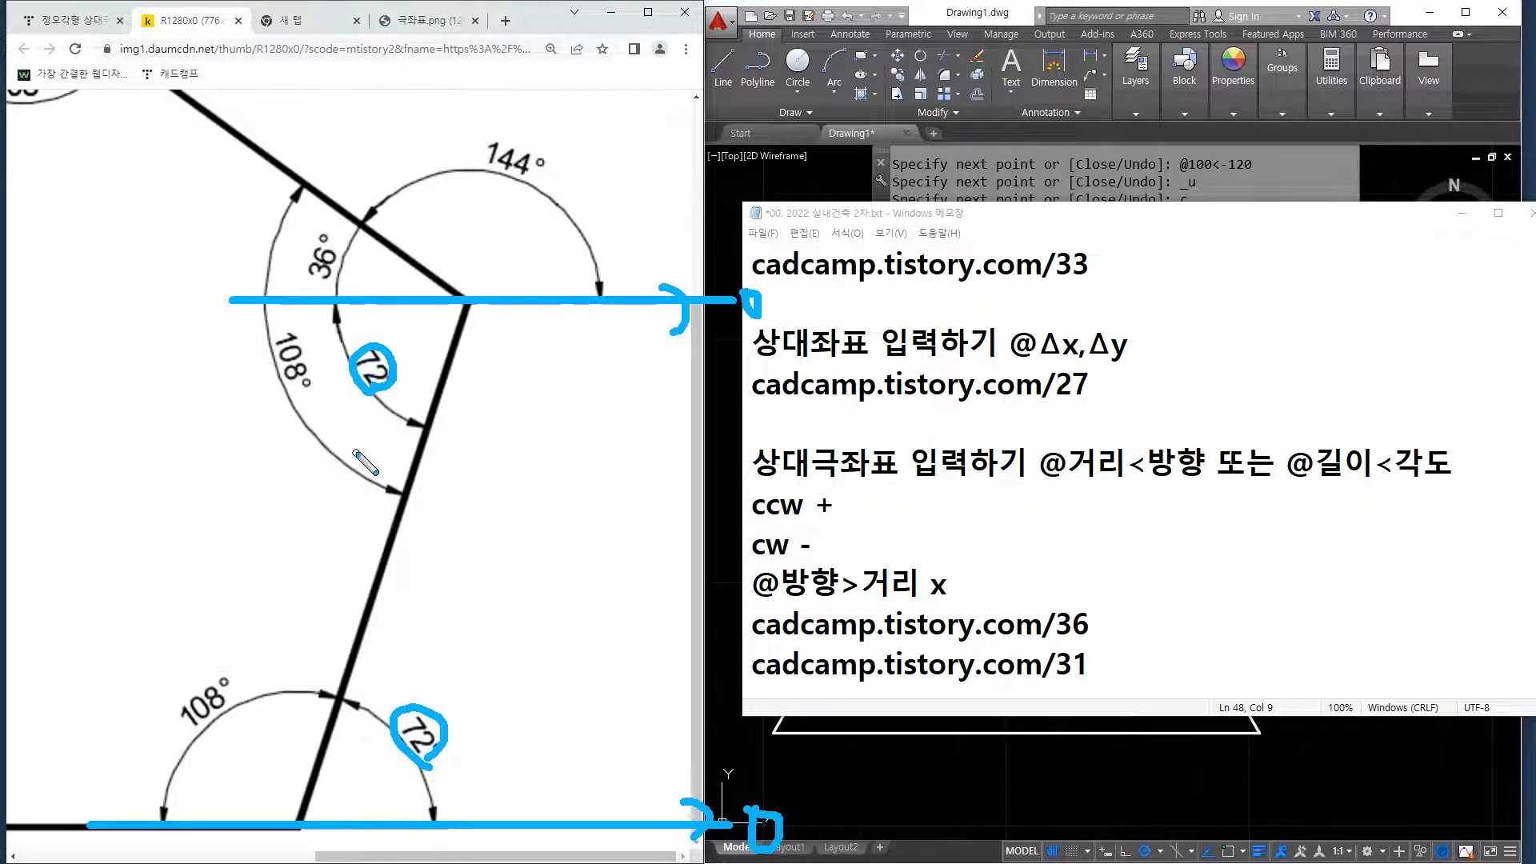
drag(297, 186, 353, 483)
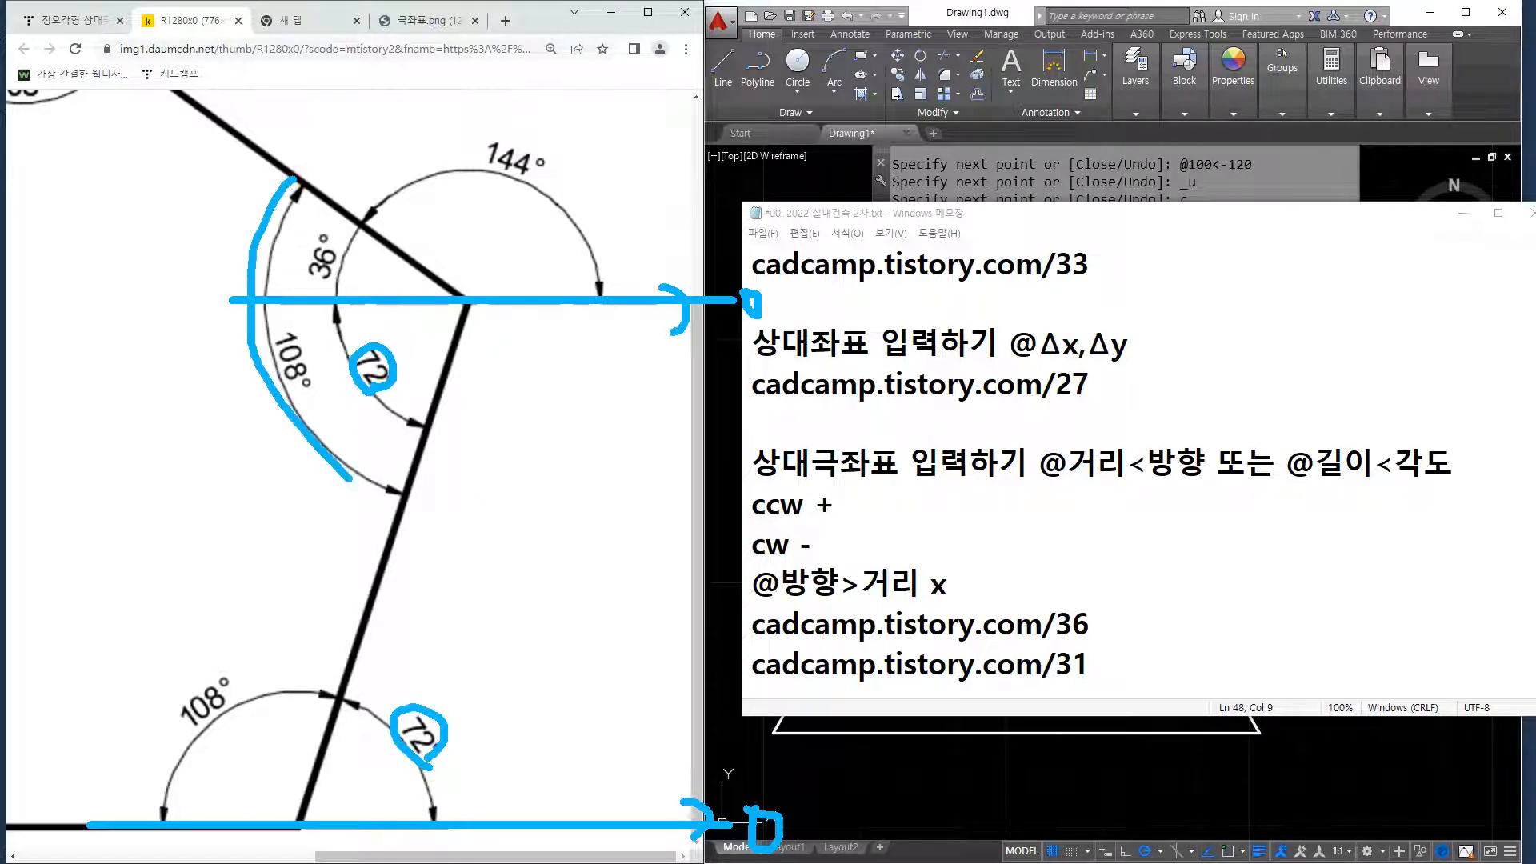
key(Escape)
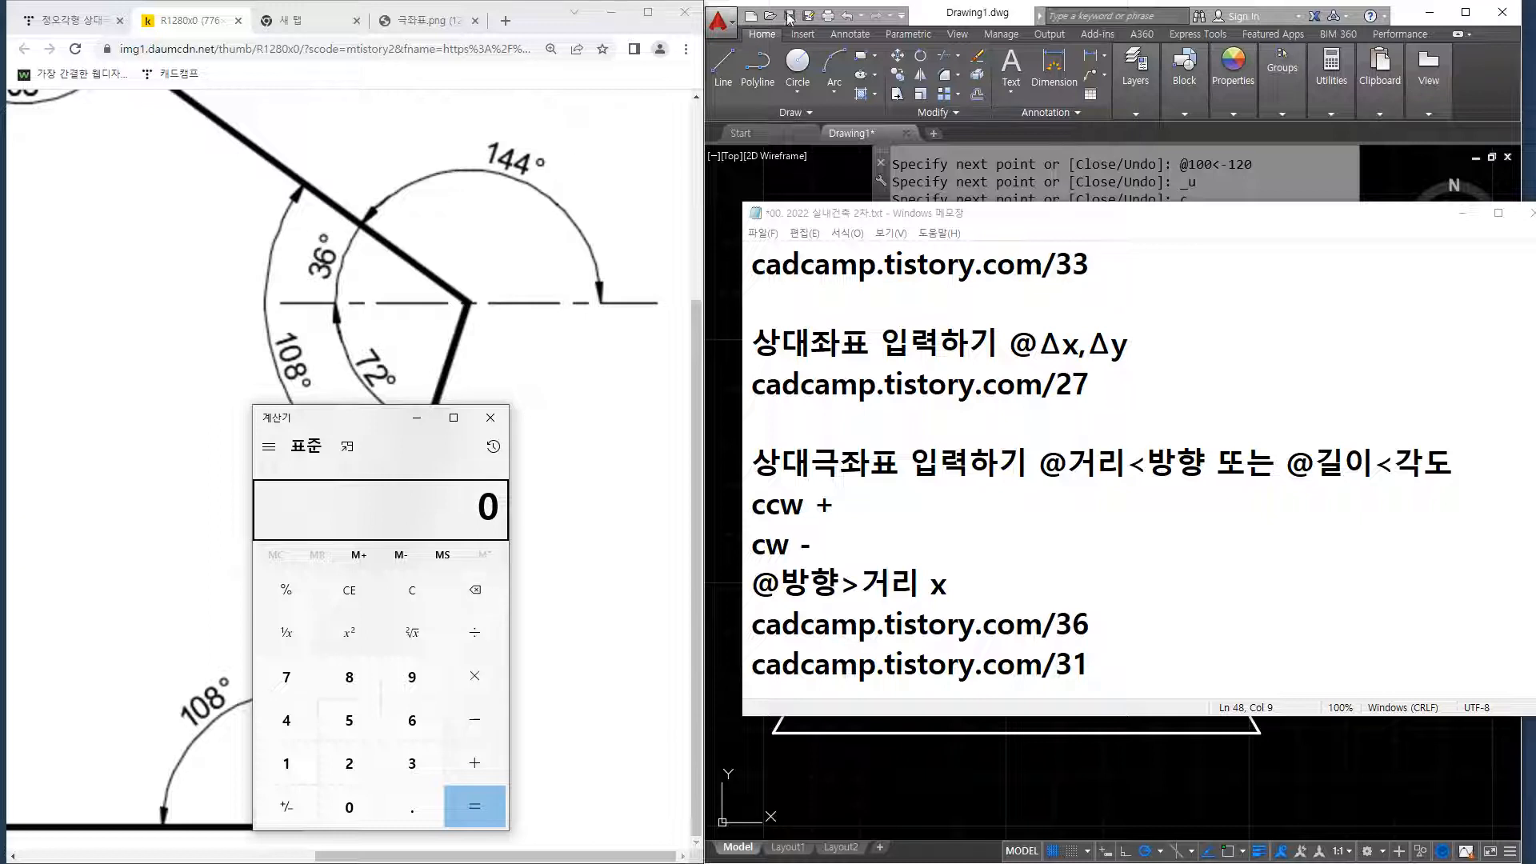
Switch to Calculator, place it beside the pentagon's right vertex, and calculate 108 − 72.
drag(329, 418, 571, 218)
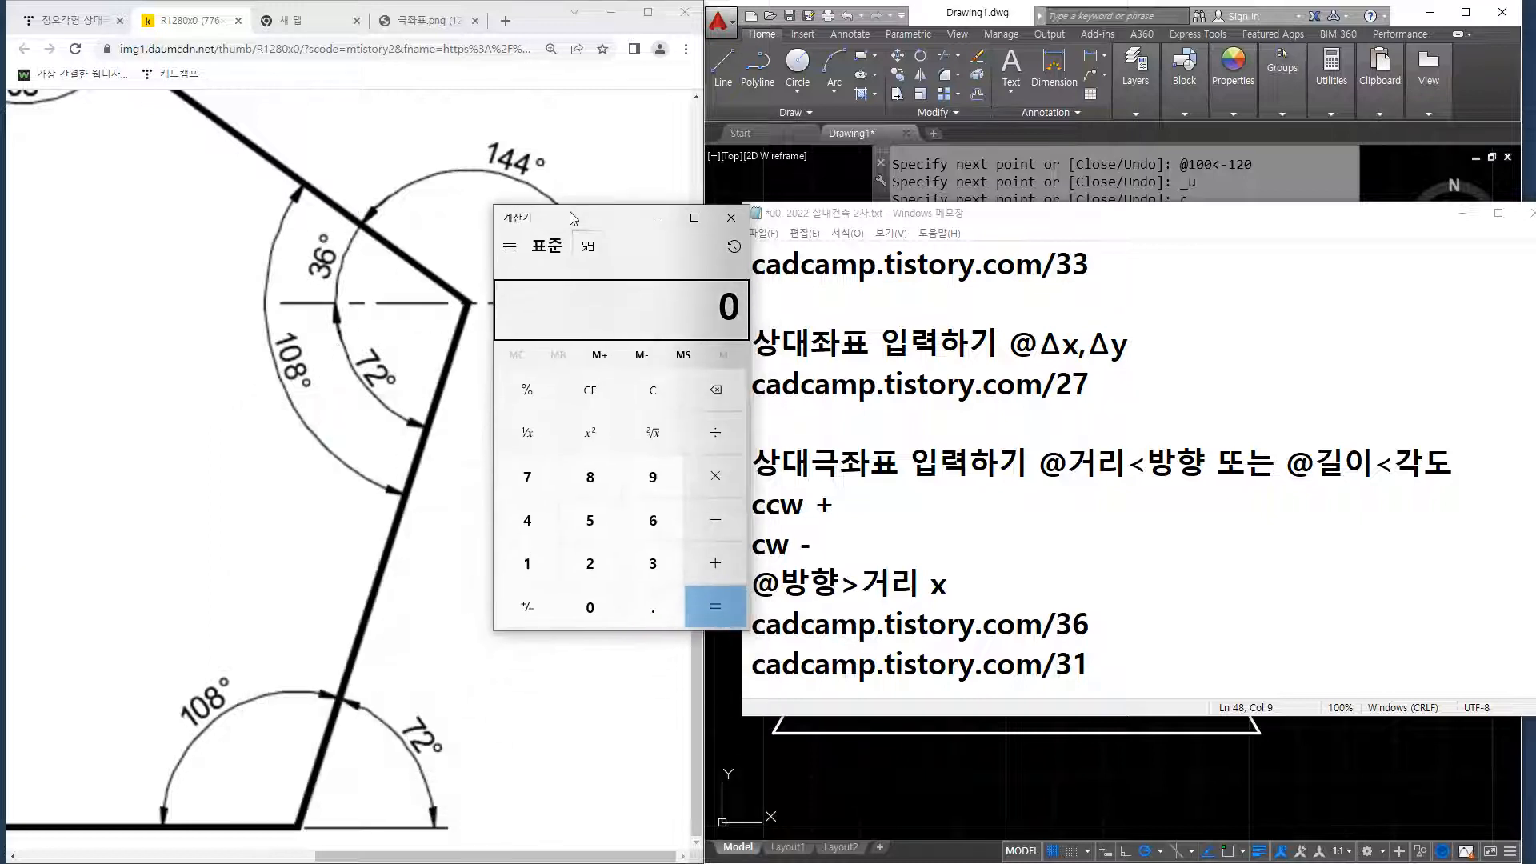
text(108)
key(minus)
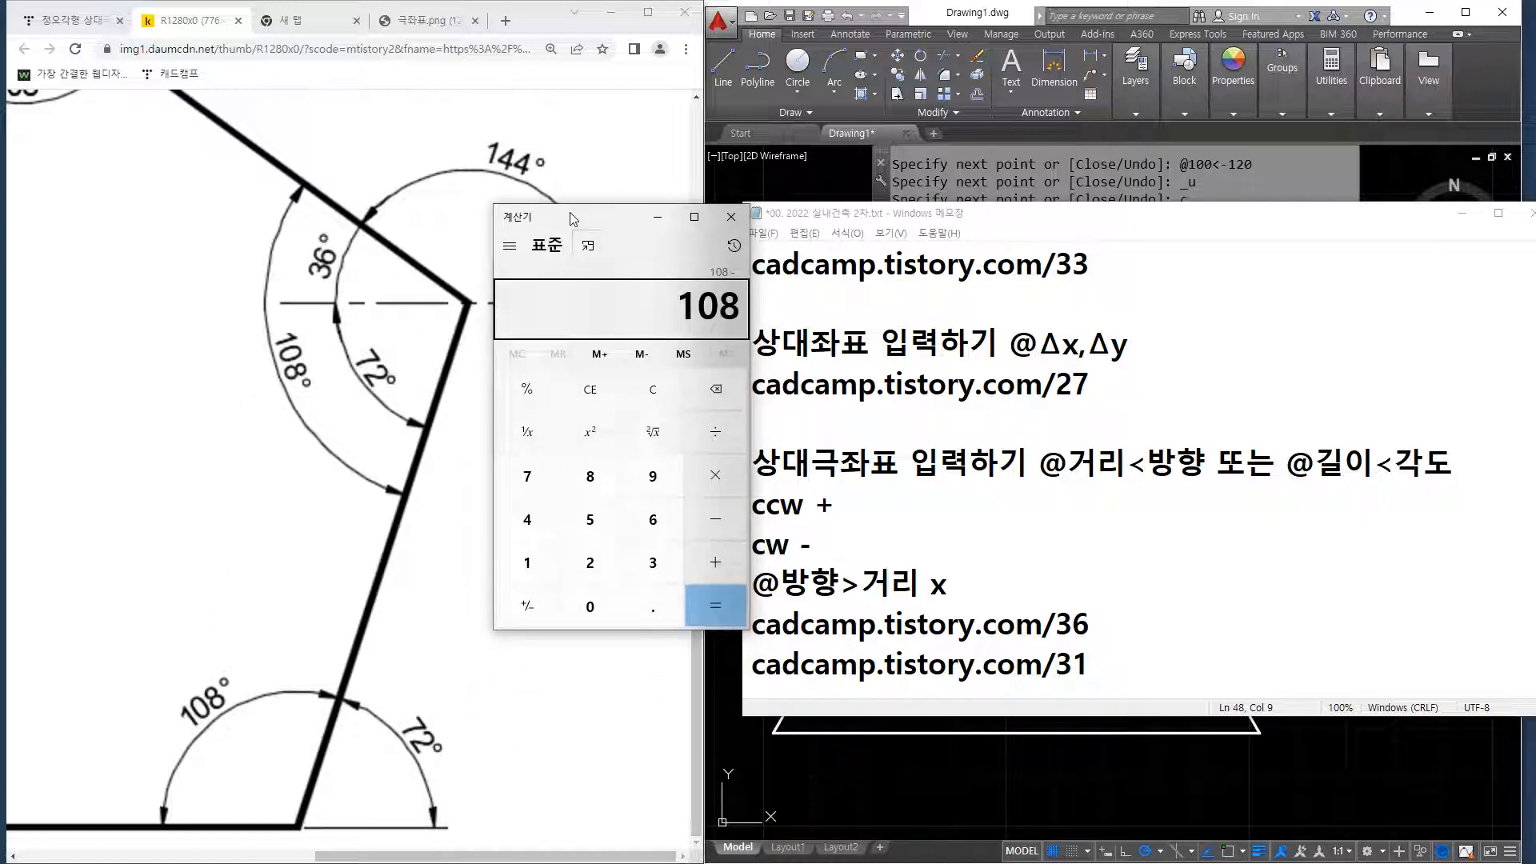
text(72)
key(Return)
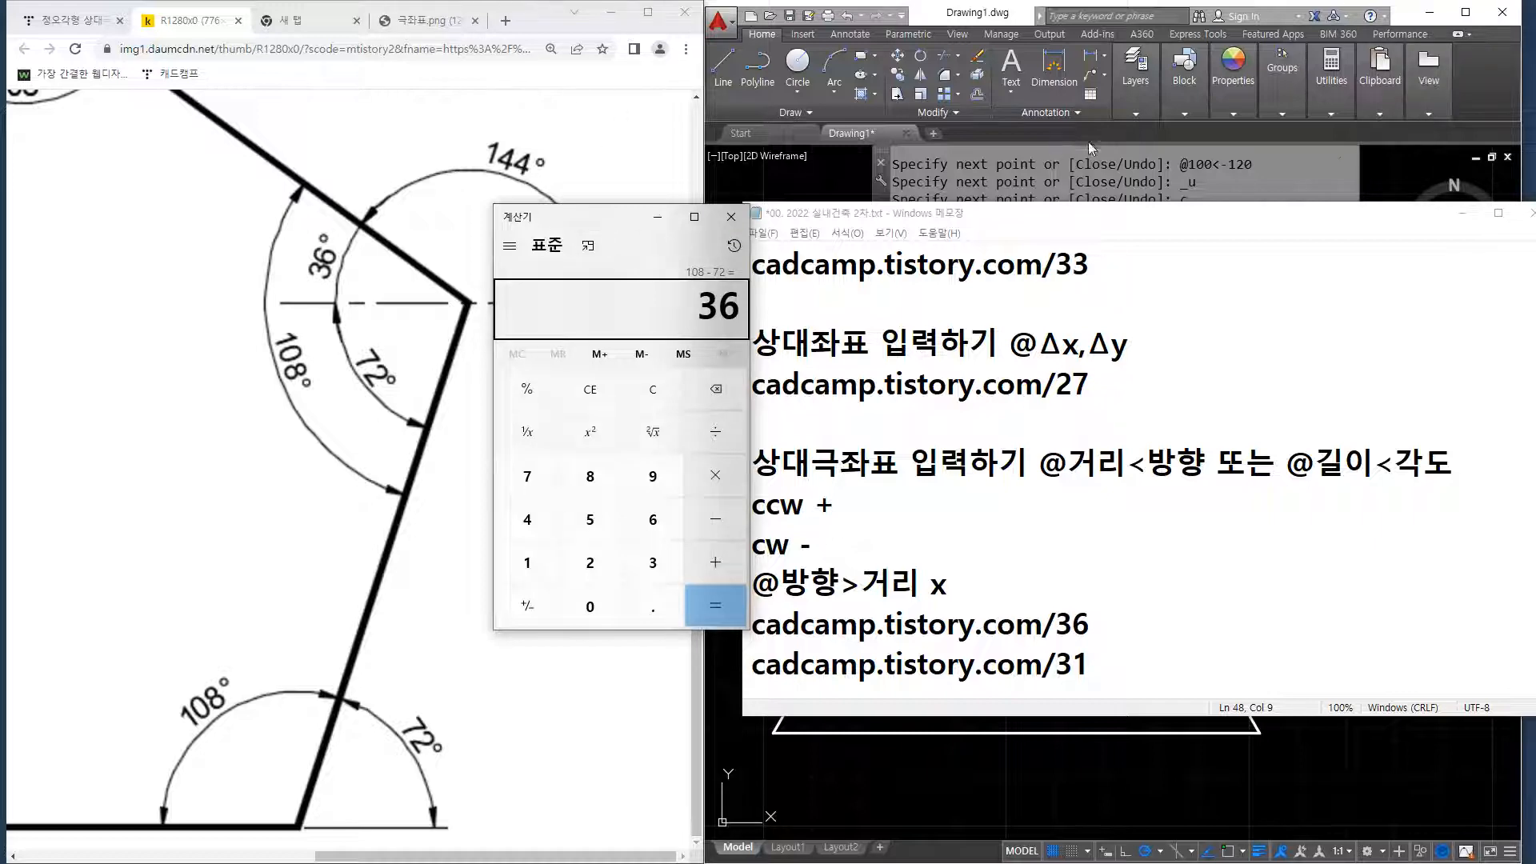
Mark the horizontal line and the 36° angle at the pentagon's right vertex, clear the markings, and calculate 180 − 36.
drag(615, 216, 1084, 208)
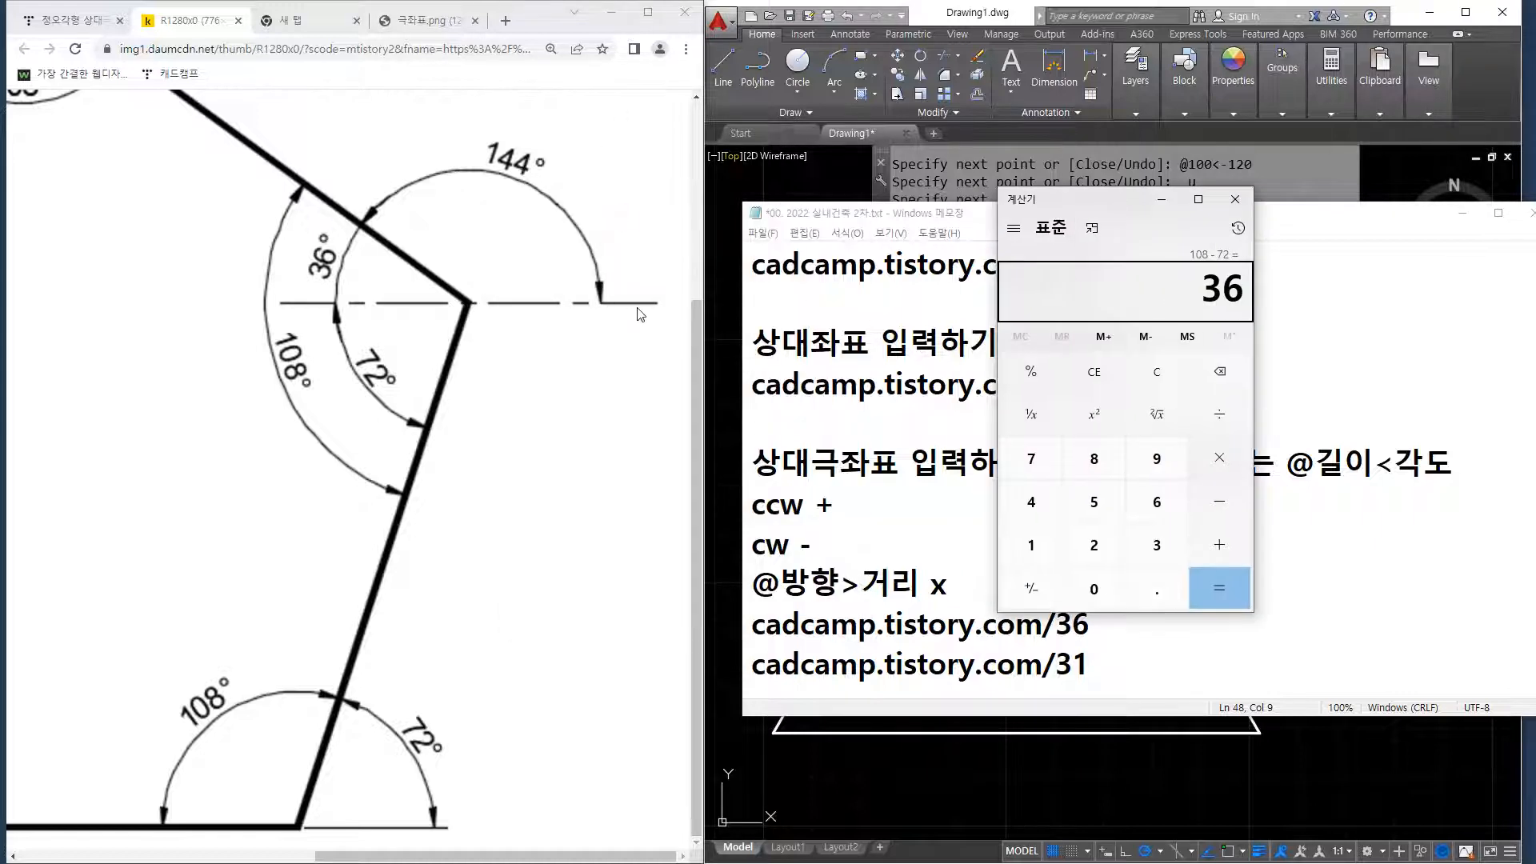
mouse_move(475, 307)
mouse_down()
mouse_move(217, 309)
mouse_move(837, 308)
mouse_up()
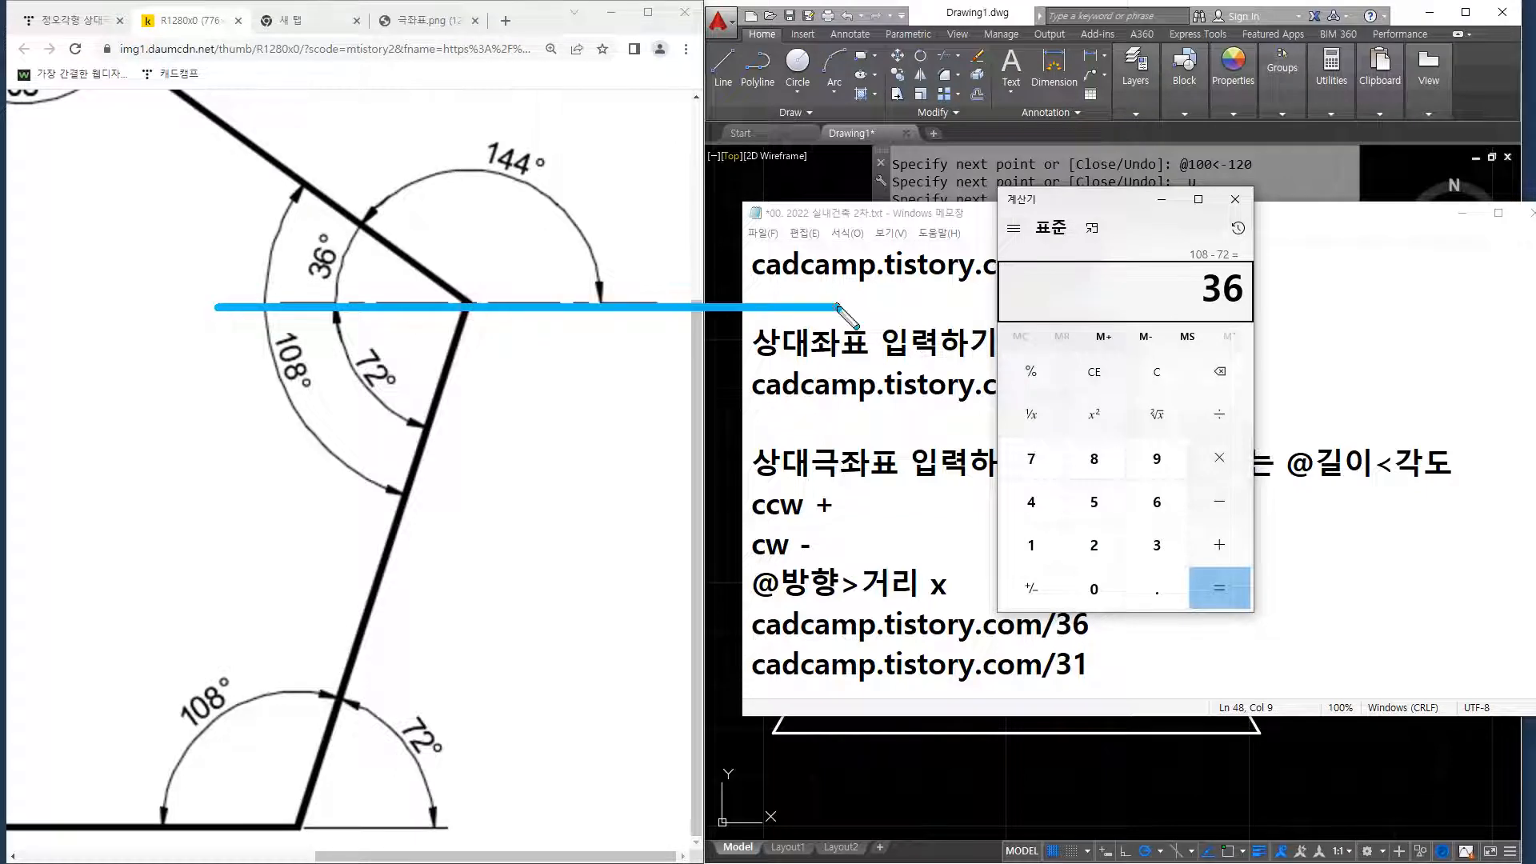
mouse_move(324, 291)
mouse_down()
mouse_move(303, 293)
mouse_move(349, 281)
mouse_move(332, 298)
mouse_up()
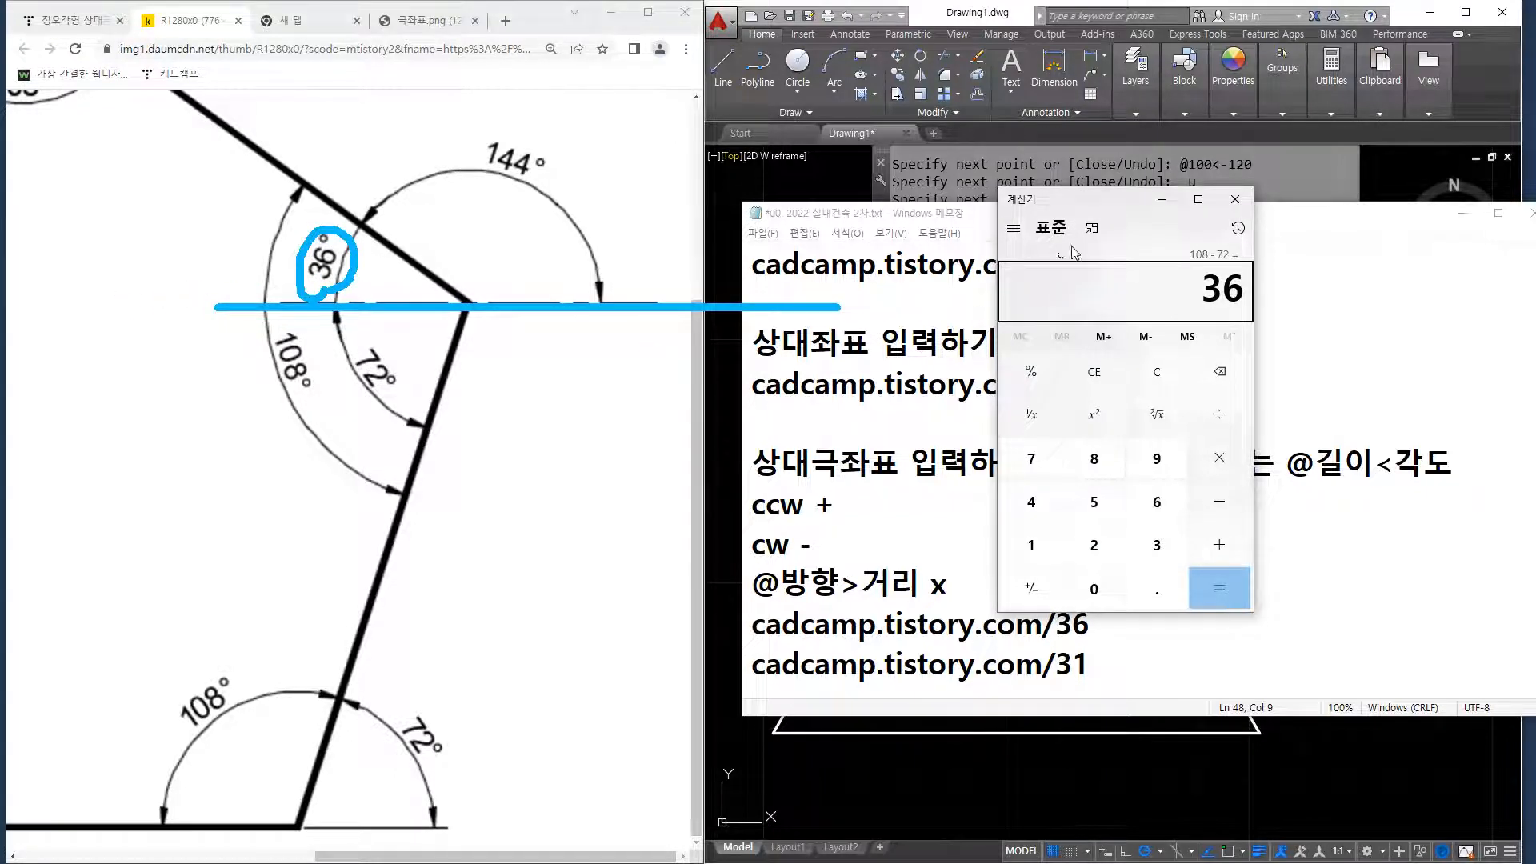
key(Escape)
text(180-36)
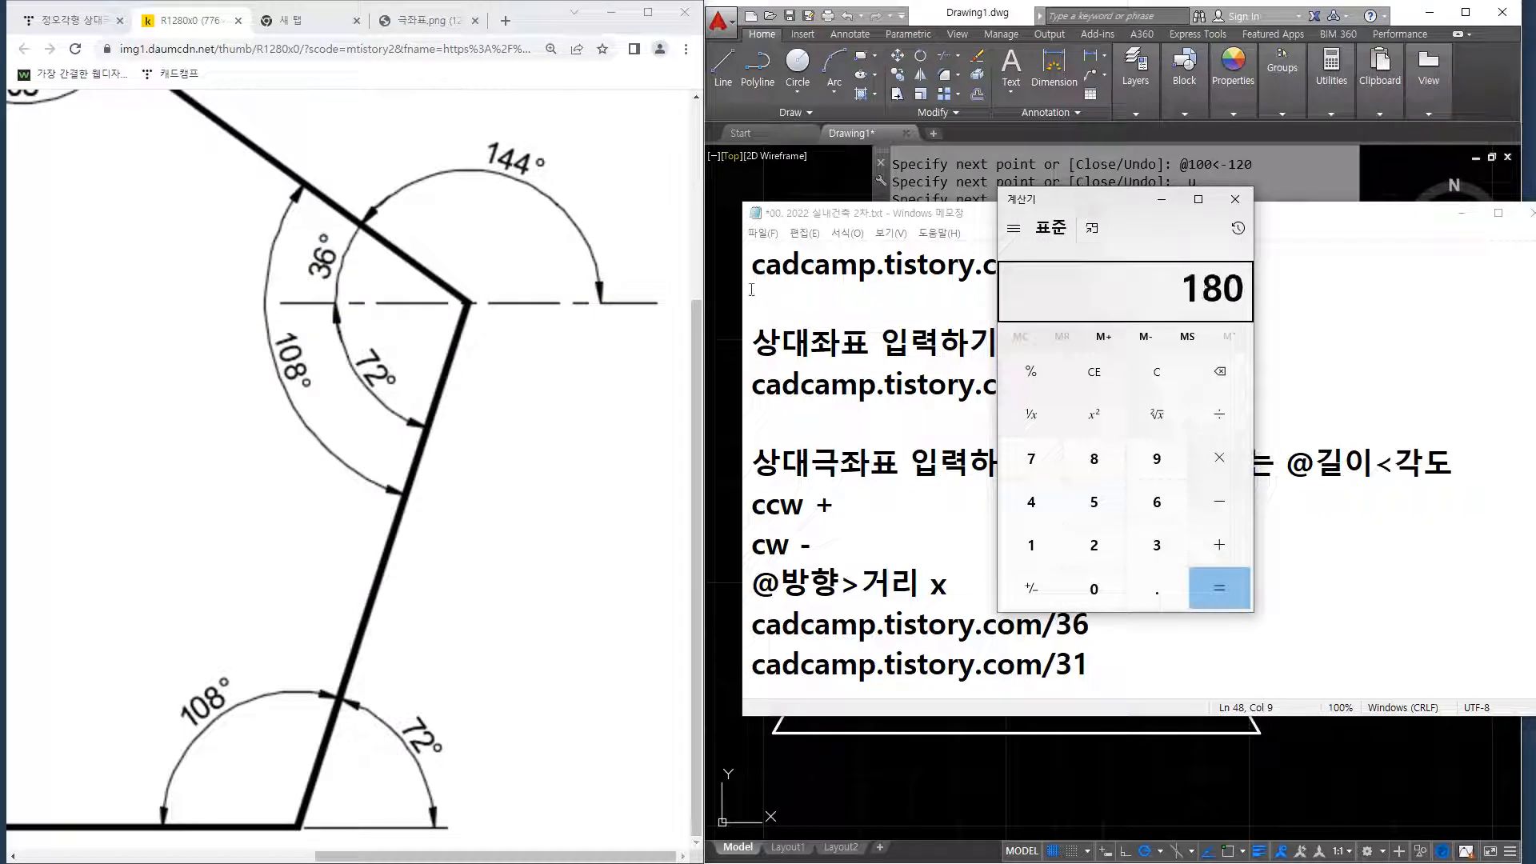
key(Return)
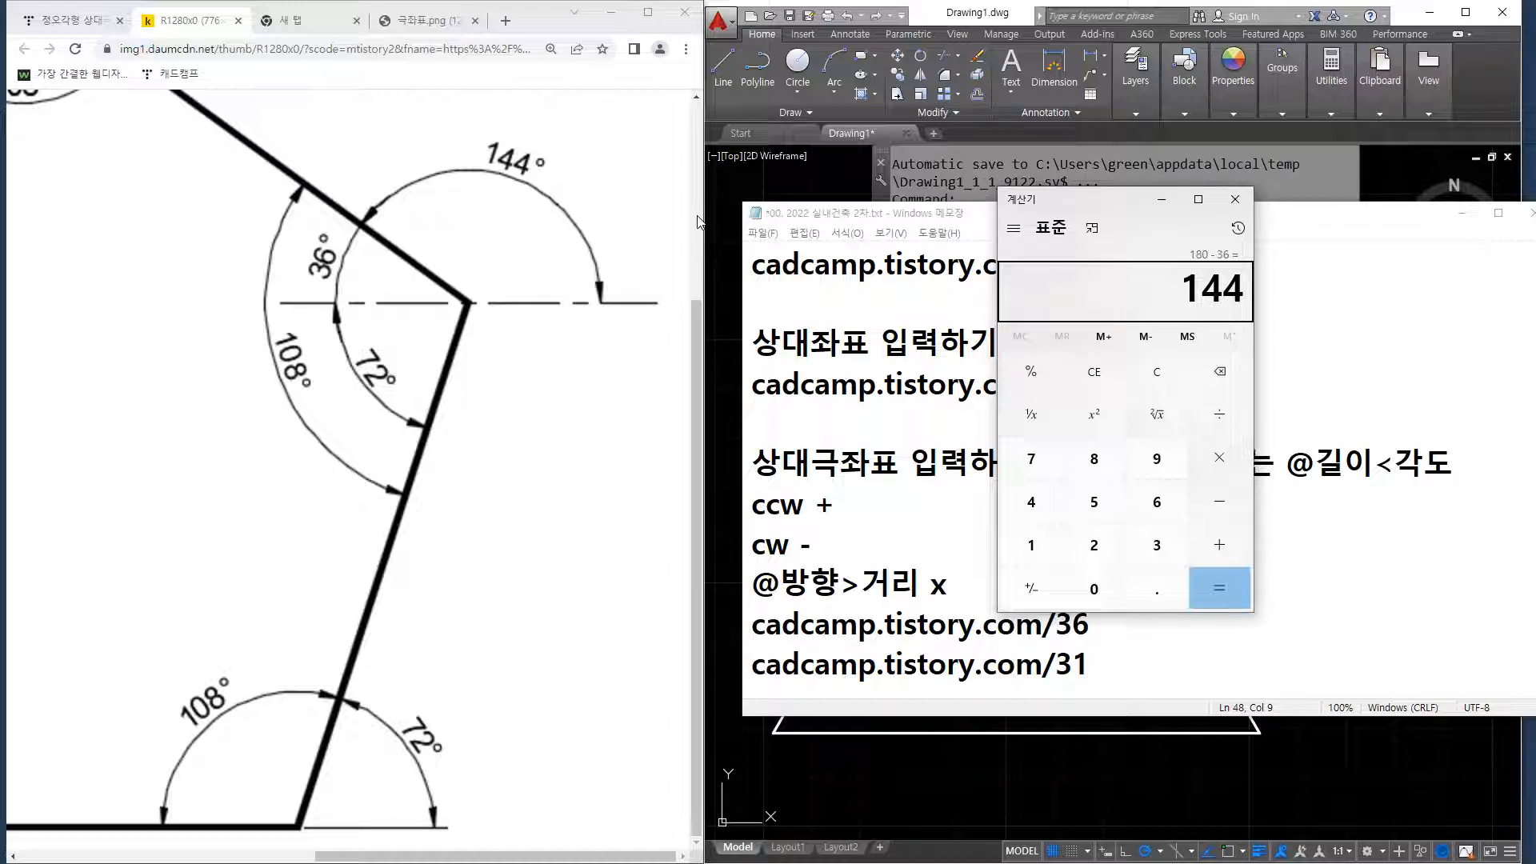
Draw horizontal lines through the pentagon's right and top vertices, and trace a counterclockwise direction arc around the top vertex to its left edge.
scroll(350, 708, up, 5)
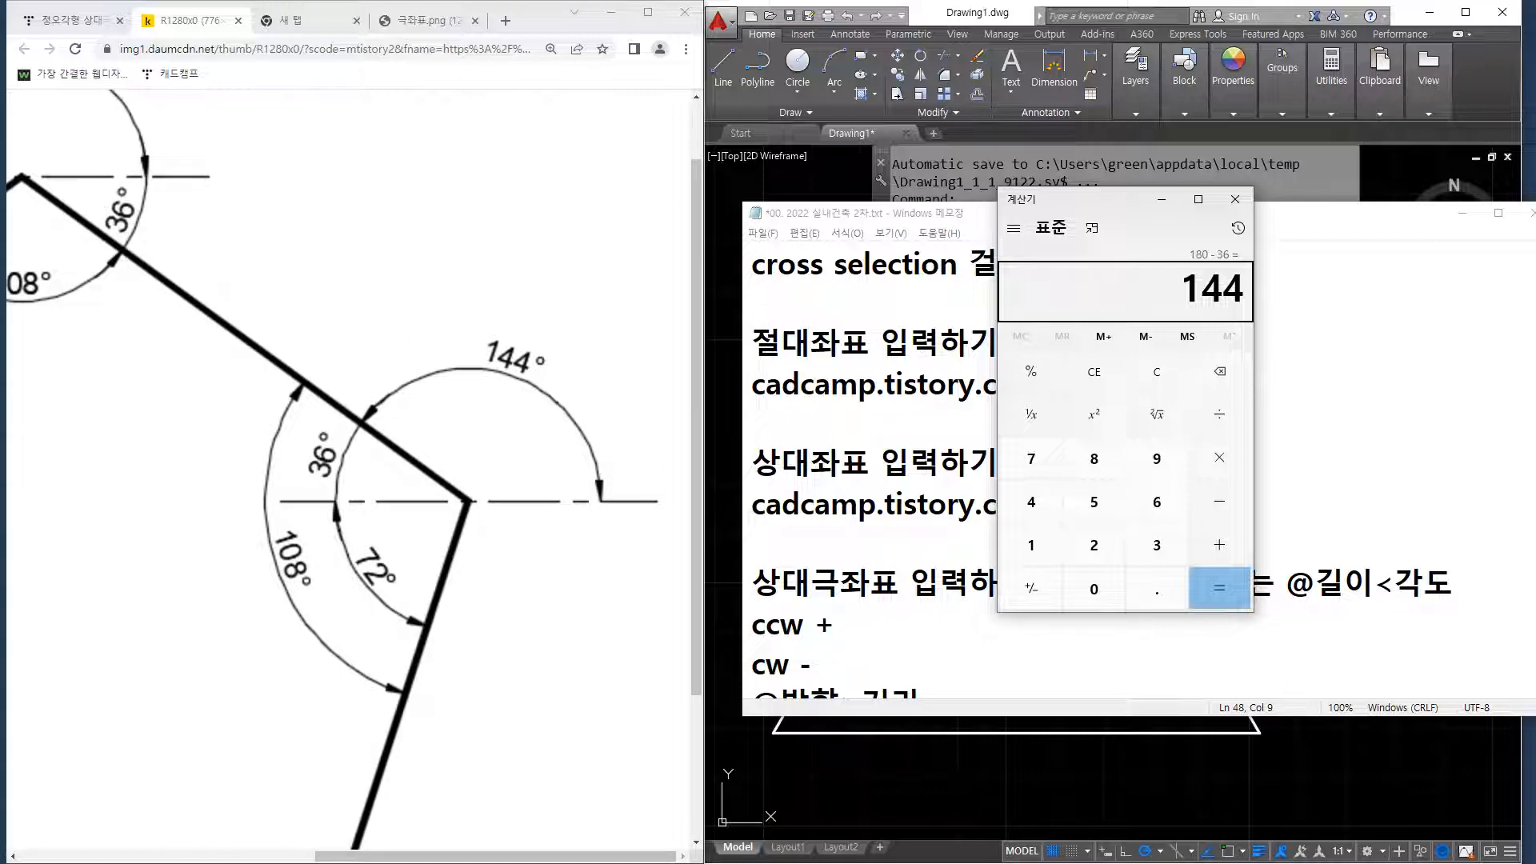
drag(437, 855, 339, 855)
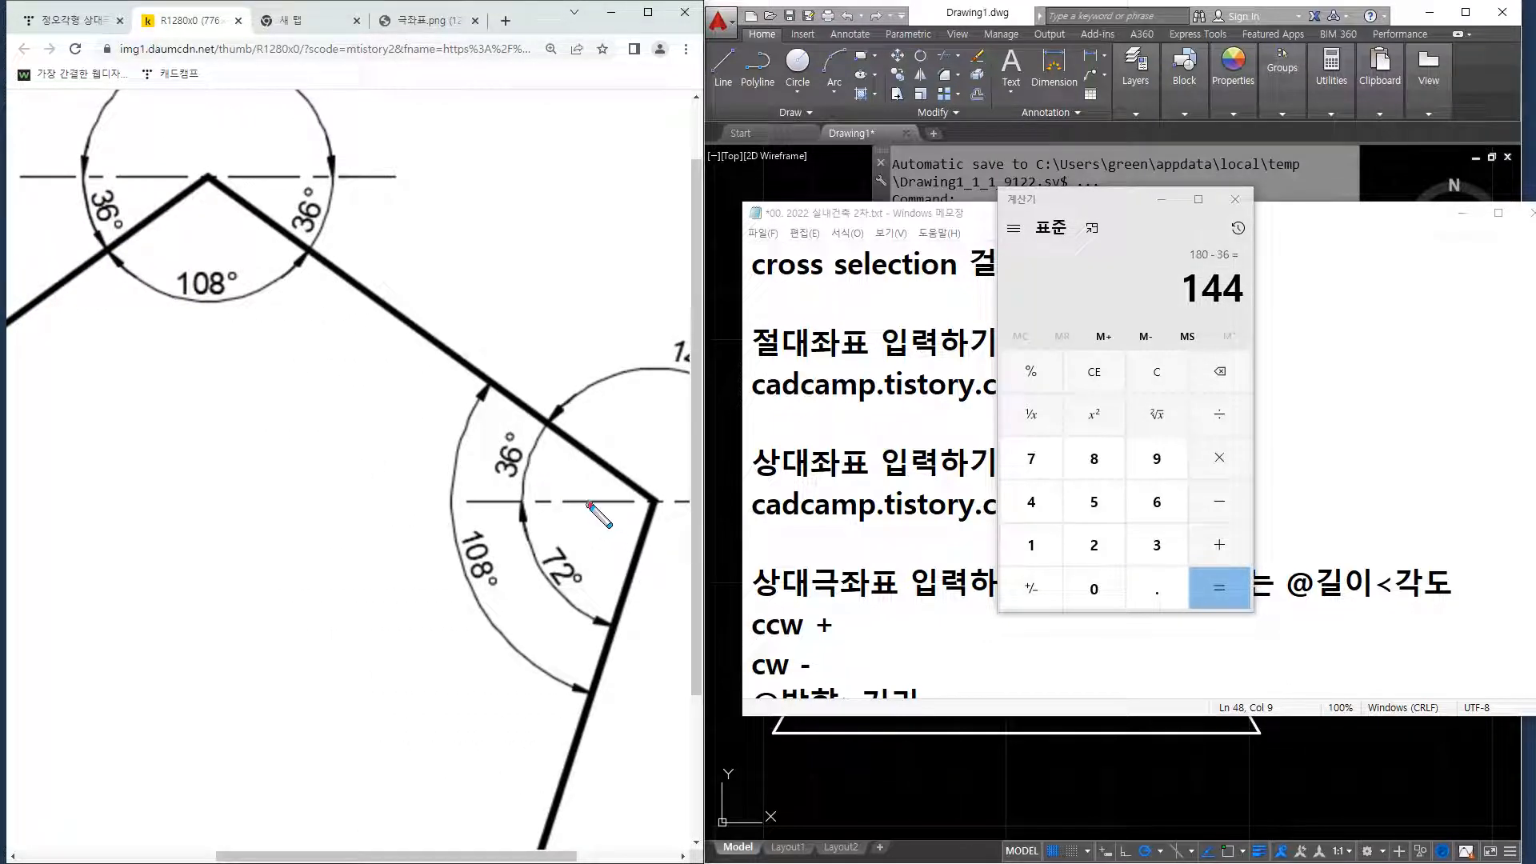
mouse_move(592, 504)
mouse_down()
mouse_move(430, 504)
mouse_move(773, 504)
mouse_up()
drag(156, 178, 480, 178)
mouse_move(328, 166)
mouse_down()
mouse_move(280, 74)
mouse_move(96, 120)
mouse_move(103, 238)
mouse_move(58, 236)
mouse_up()
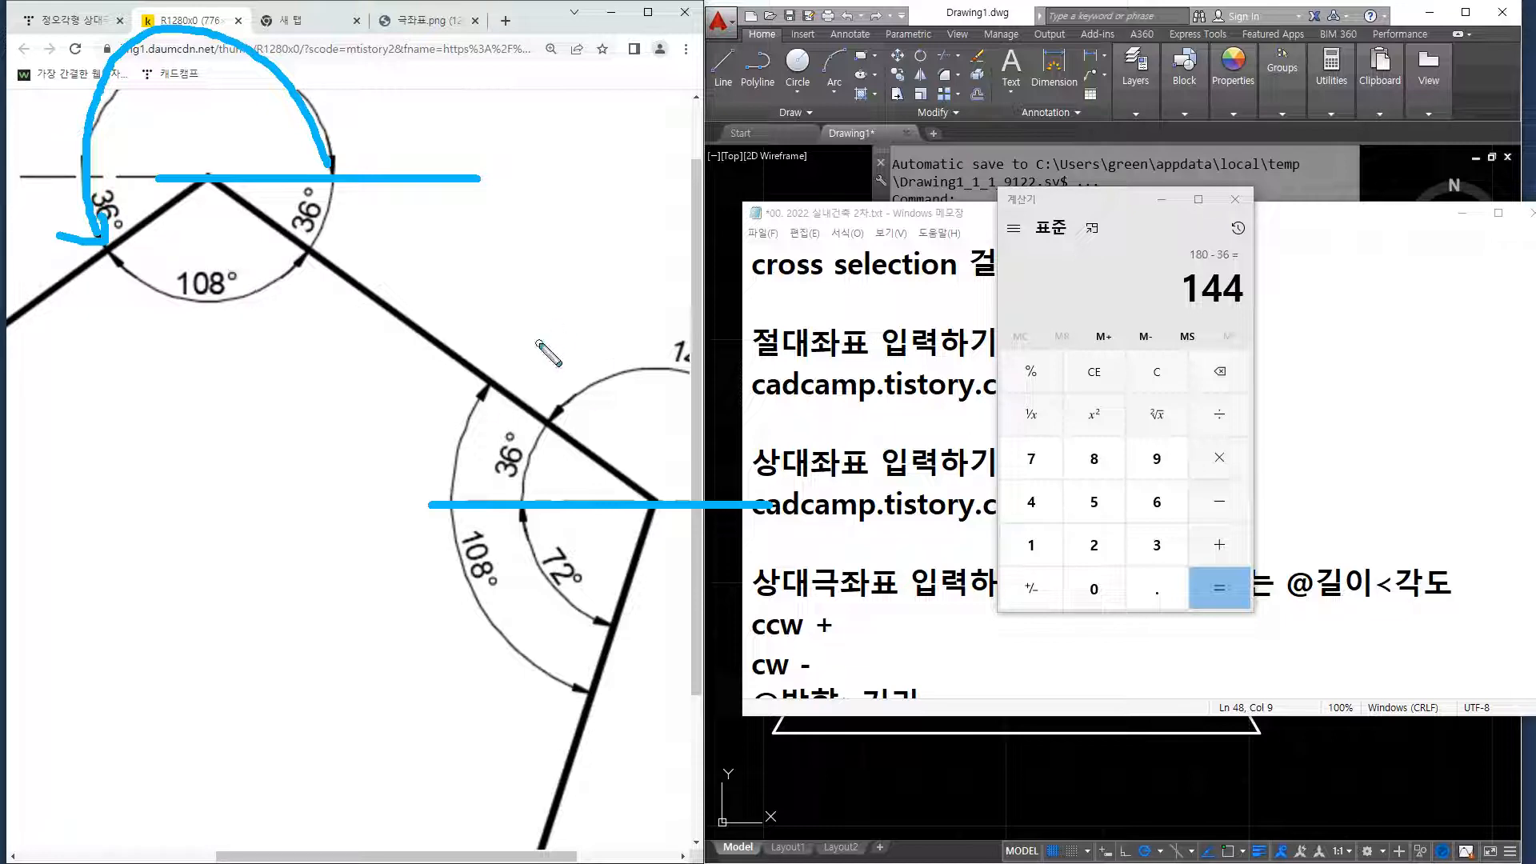
Circle the 36° angles on both ends of the upper-right edge and the top vertex's 108° angle, and clear all markings.
mouse_move(517, 480)
mouse_down()
mouse_move(490, 485)
mouse_move(524, 450)
mouse_move(497, 481)
mouse_up()
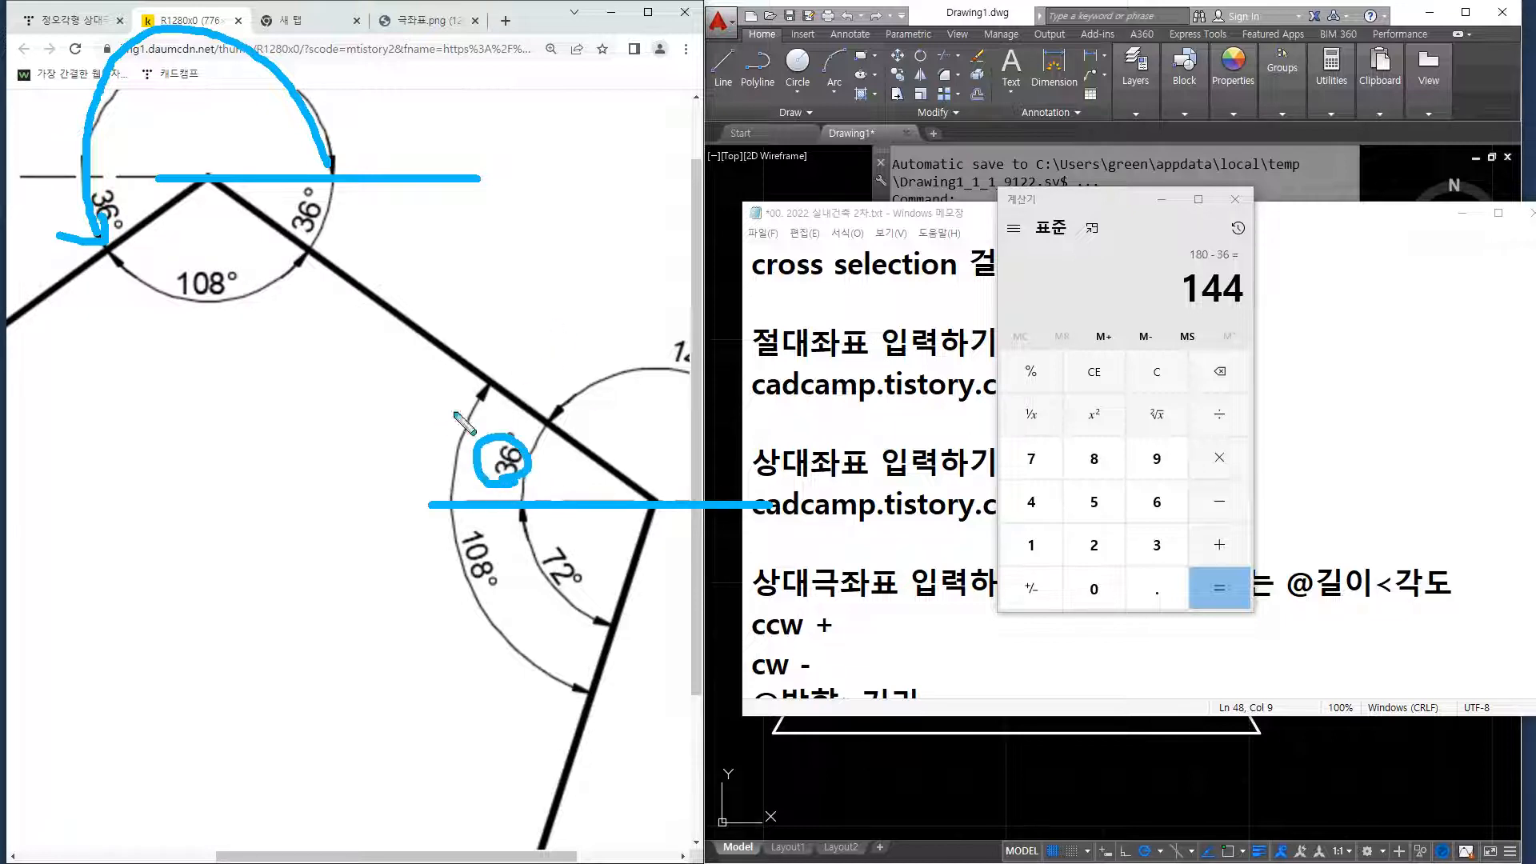
mouse_move(342, 234)
mouse_down()
mouse_move(333, 216)
mouse_move(344, 234)
mouse_up()
mouse_move(213, 315)
mouse_down()
mouse_move(192, 317)
mouse_move(170, 258)
mouse_move(214, 308)
mouse_up()
key(Escape)
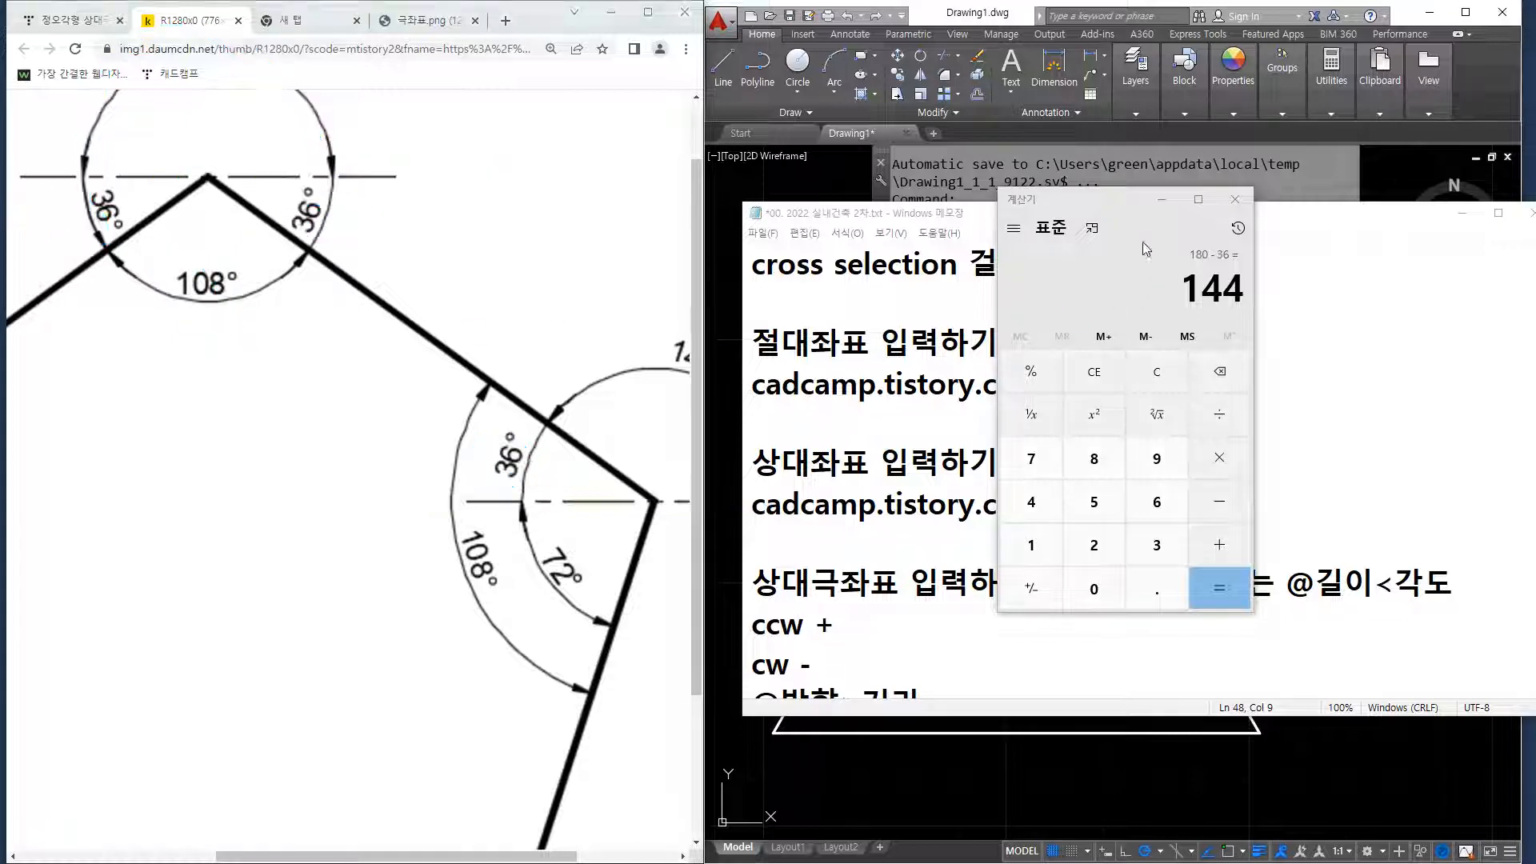
Calculate the top vertex's two direction angles as 360 − 108 − 36 and 108 + 36 in Calculator.
click(1099, 196)
drag(1100, 199, 758, 195)
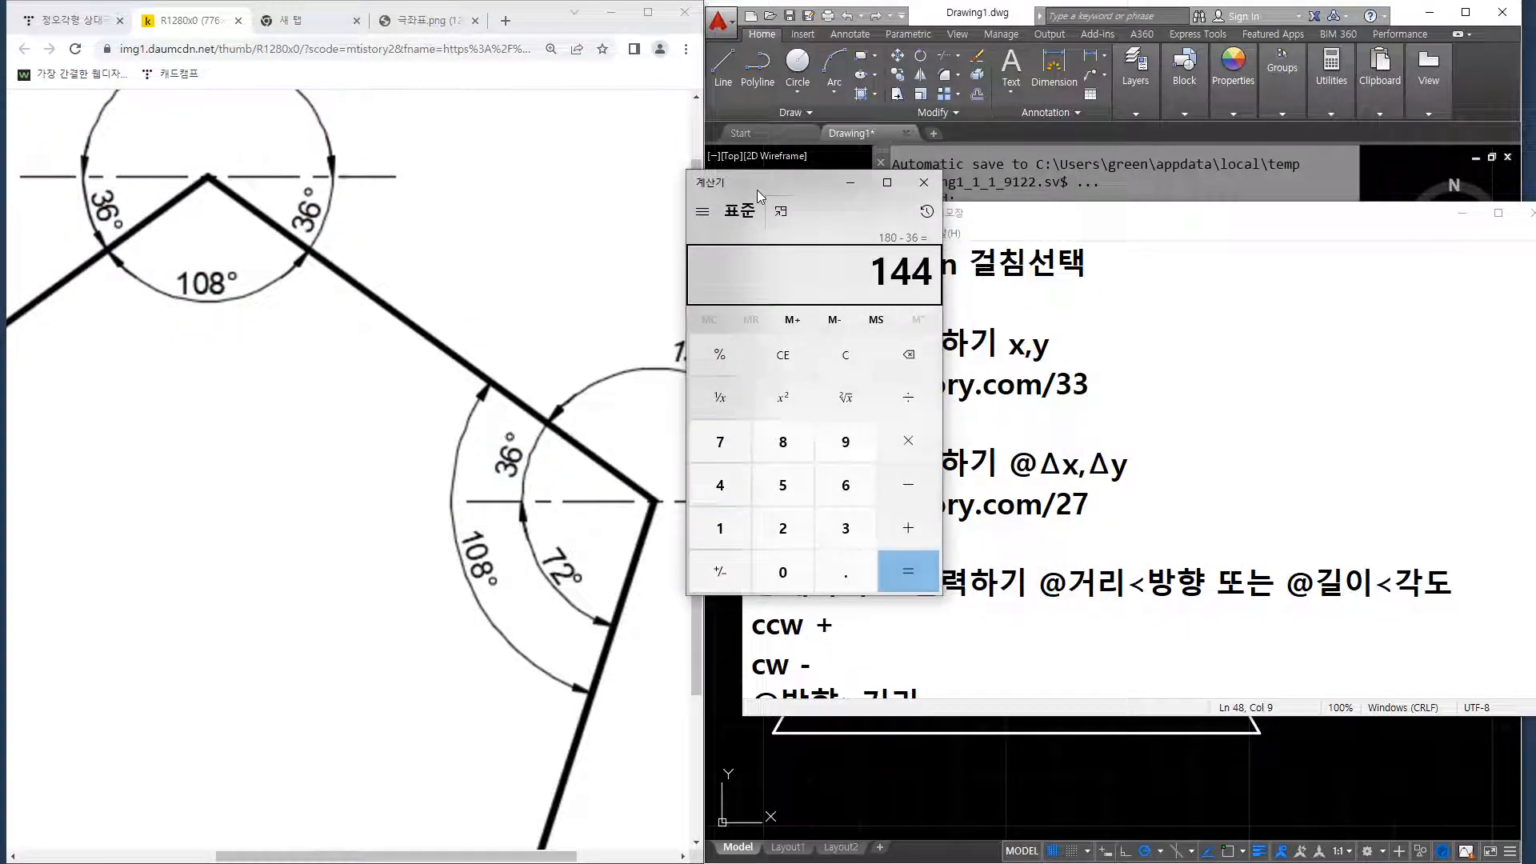
text(360)
key(minus)
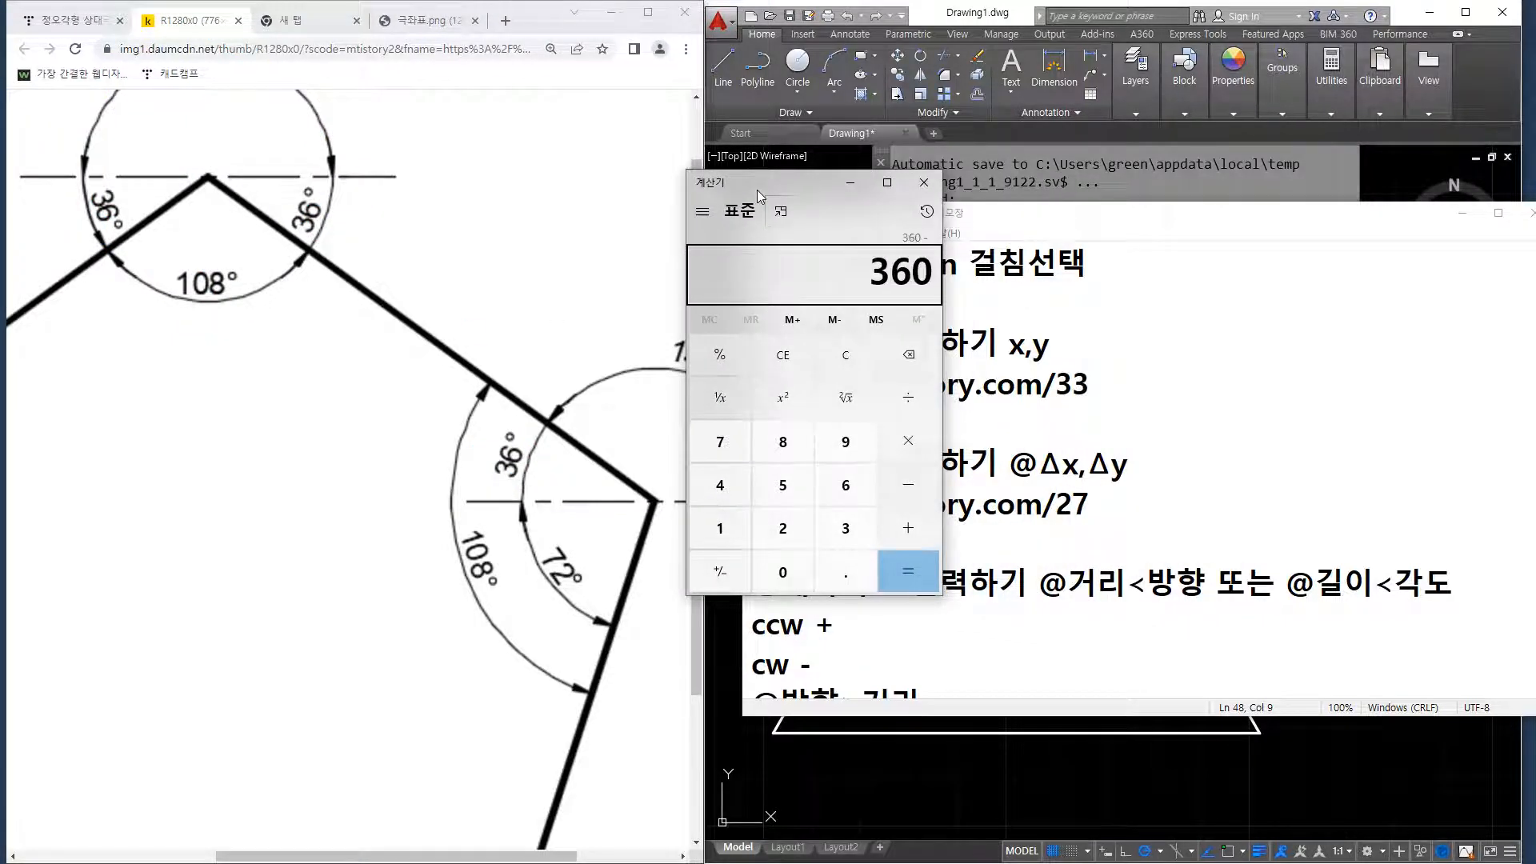
text(108)
key(minus)
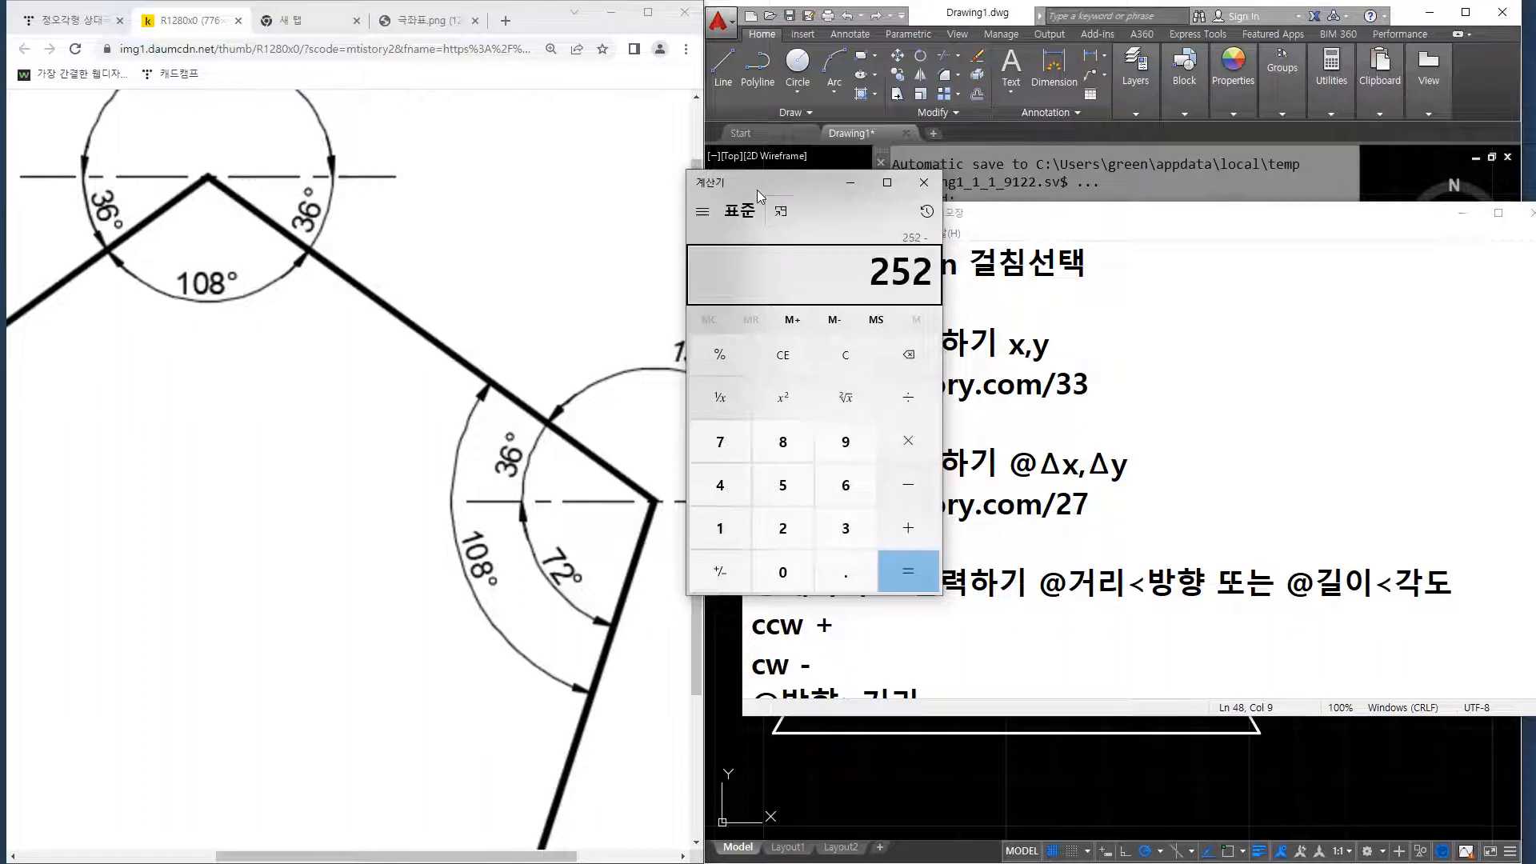
text(36)
key(Return)
scroll(314, 286, up, 1)
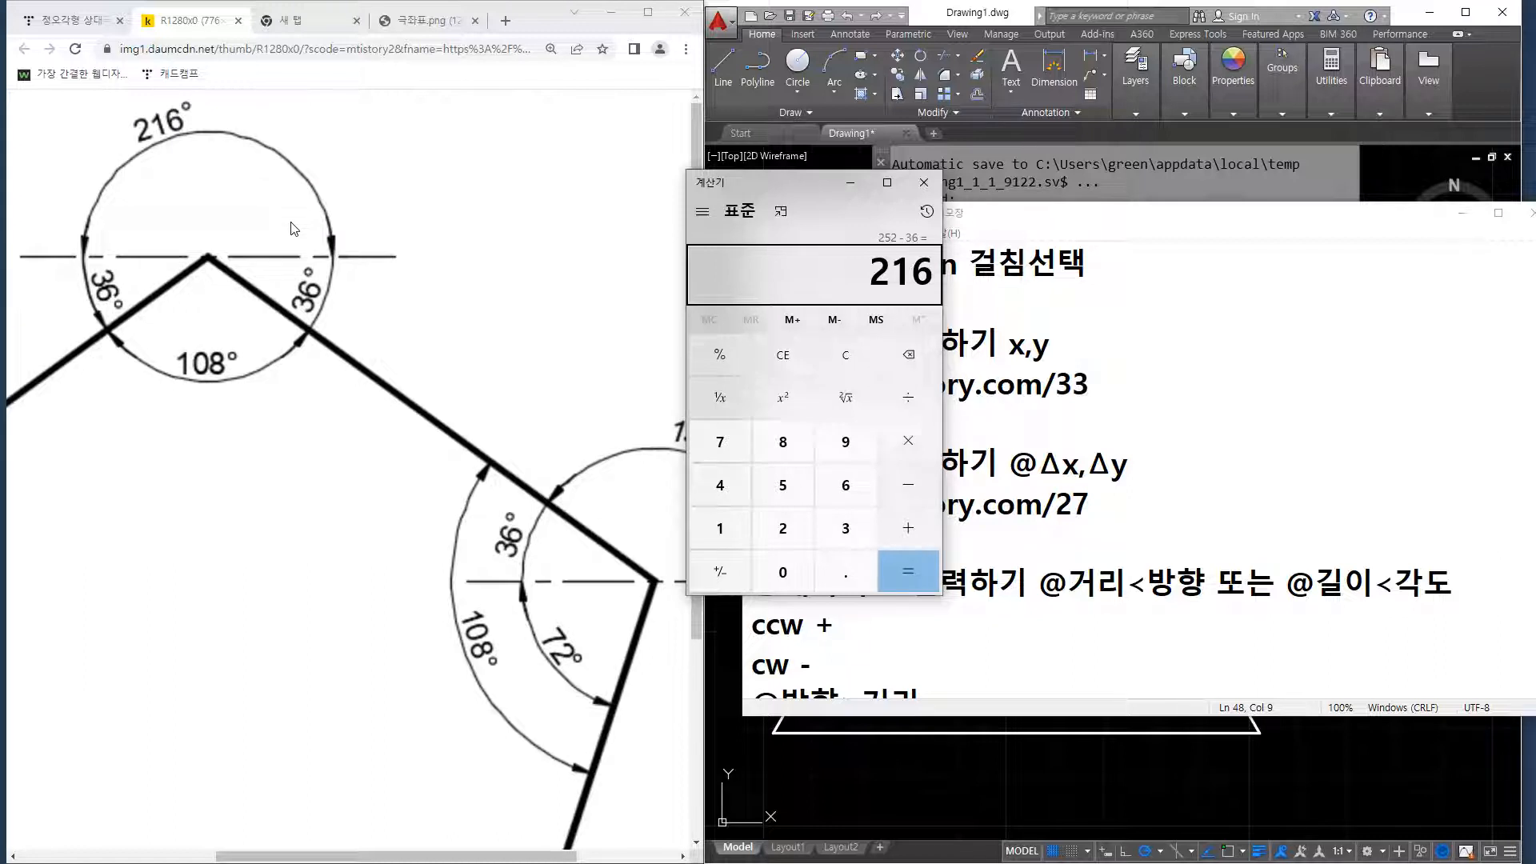
text(108 + 36)
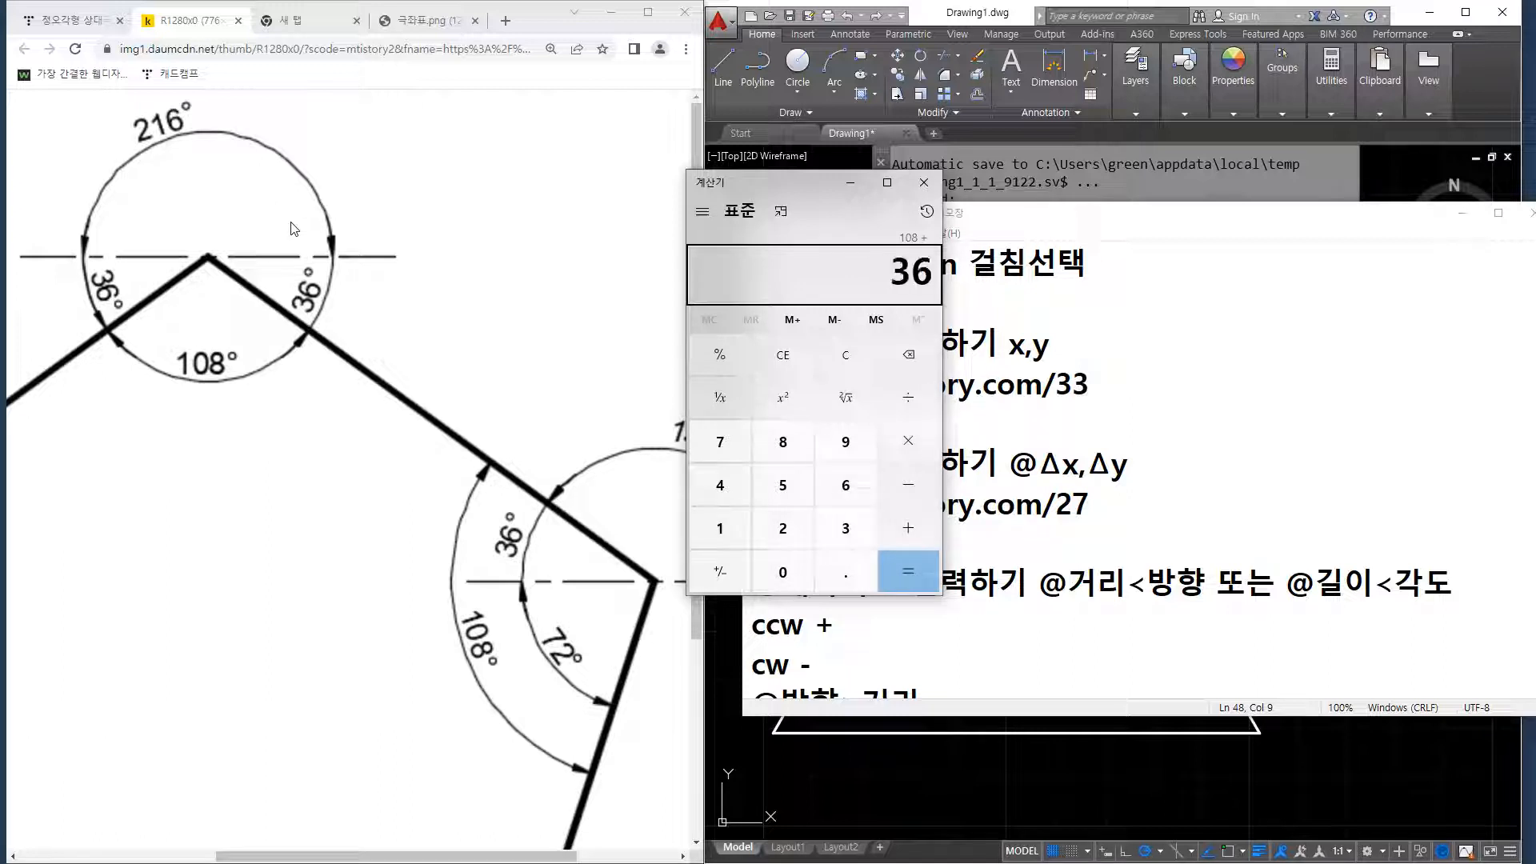
key(Return)
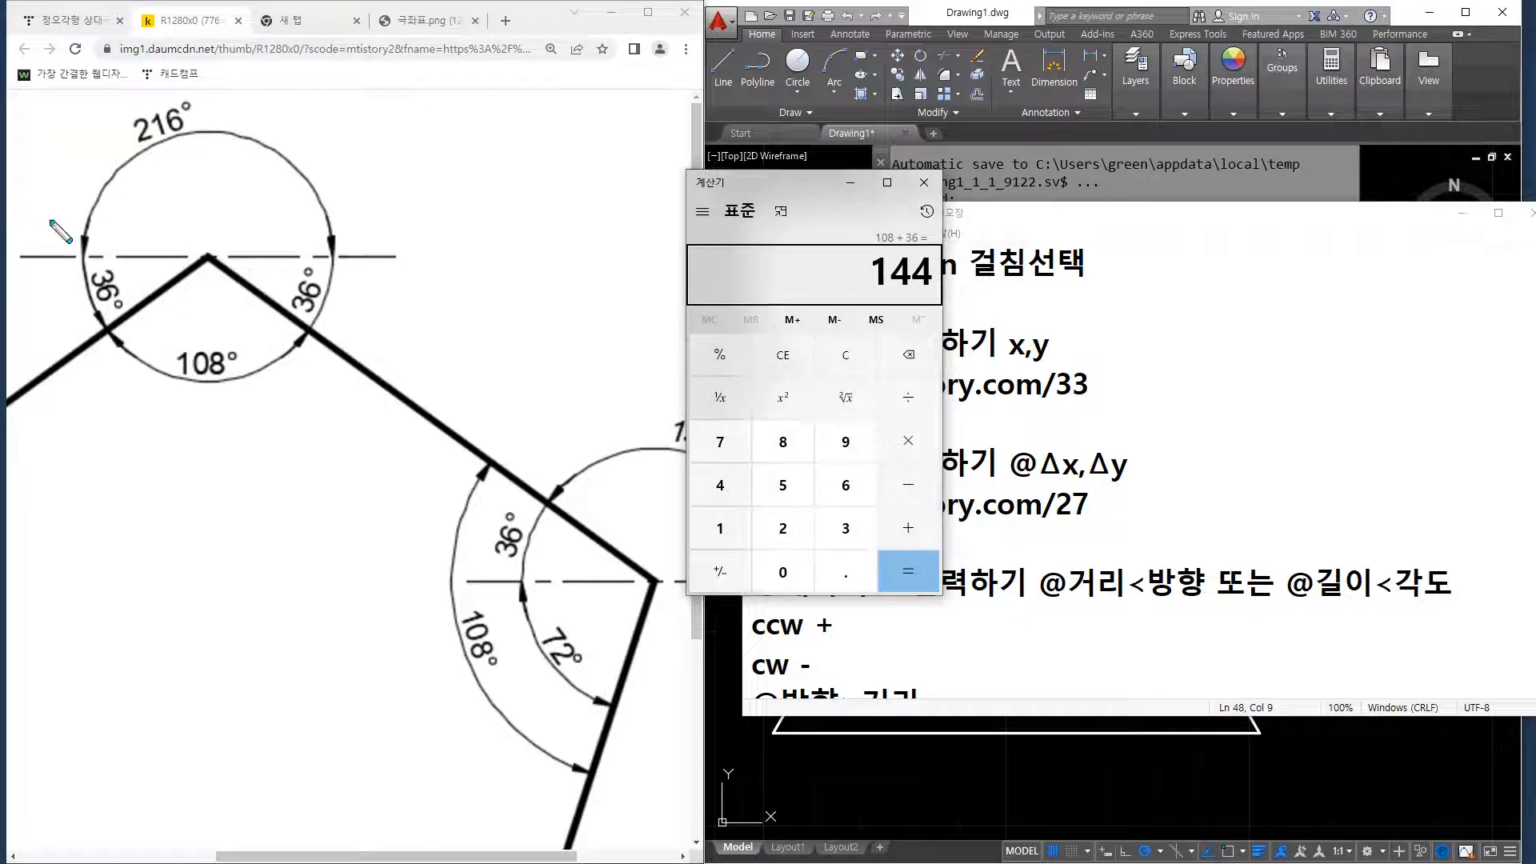
Draw a horizontal arrow from the top vertex with counterclockwise and clockwise direction arcs, and clear the markings.
mouse_move(214, 258)
mouse_down()
mouse_move(404, 258)
mouse_move(381, 297)
mouse_up()
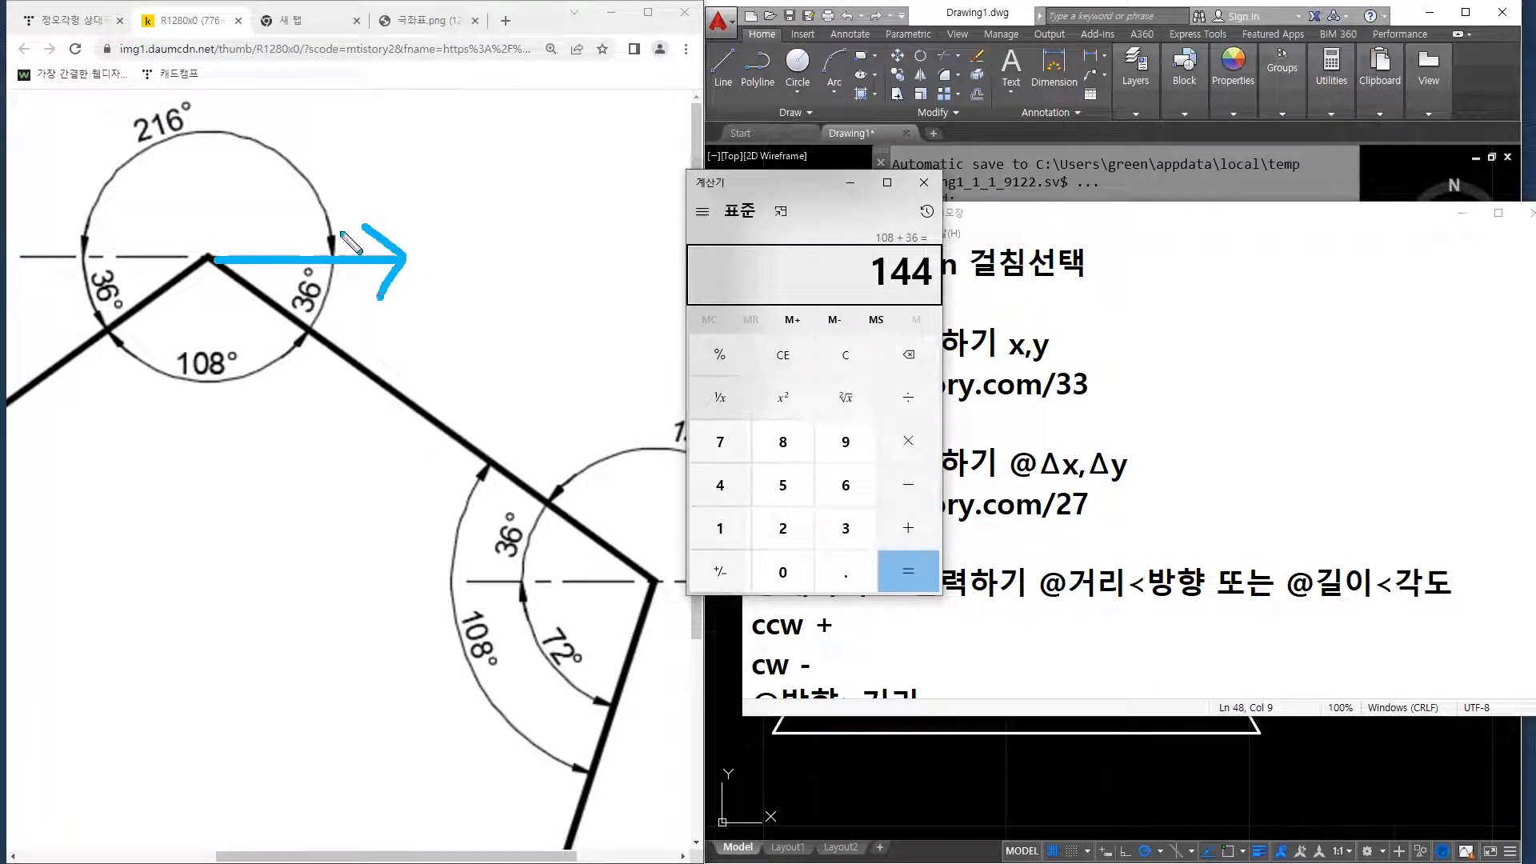
mouse_move(328, 248)
mouse_down()
mouse_move(119, 137)
mouse_move(115, 305)
mouse_up()
drag(330, 285, 163, 342)
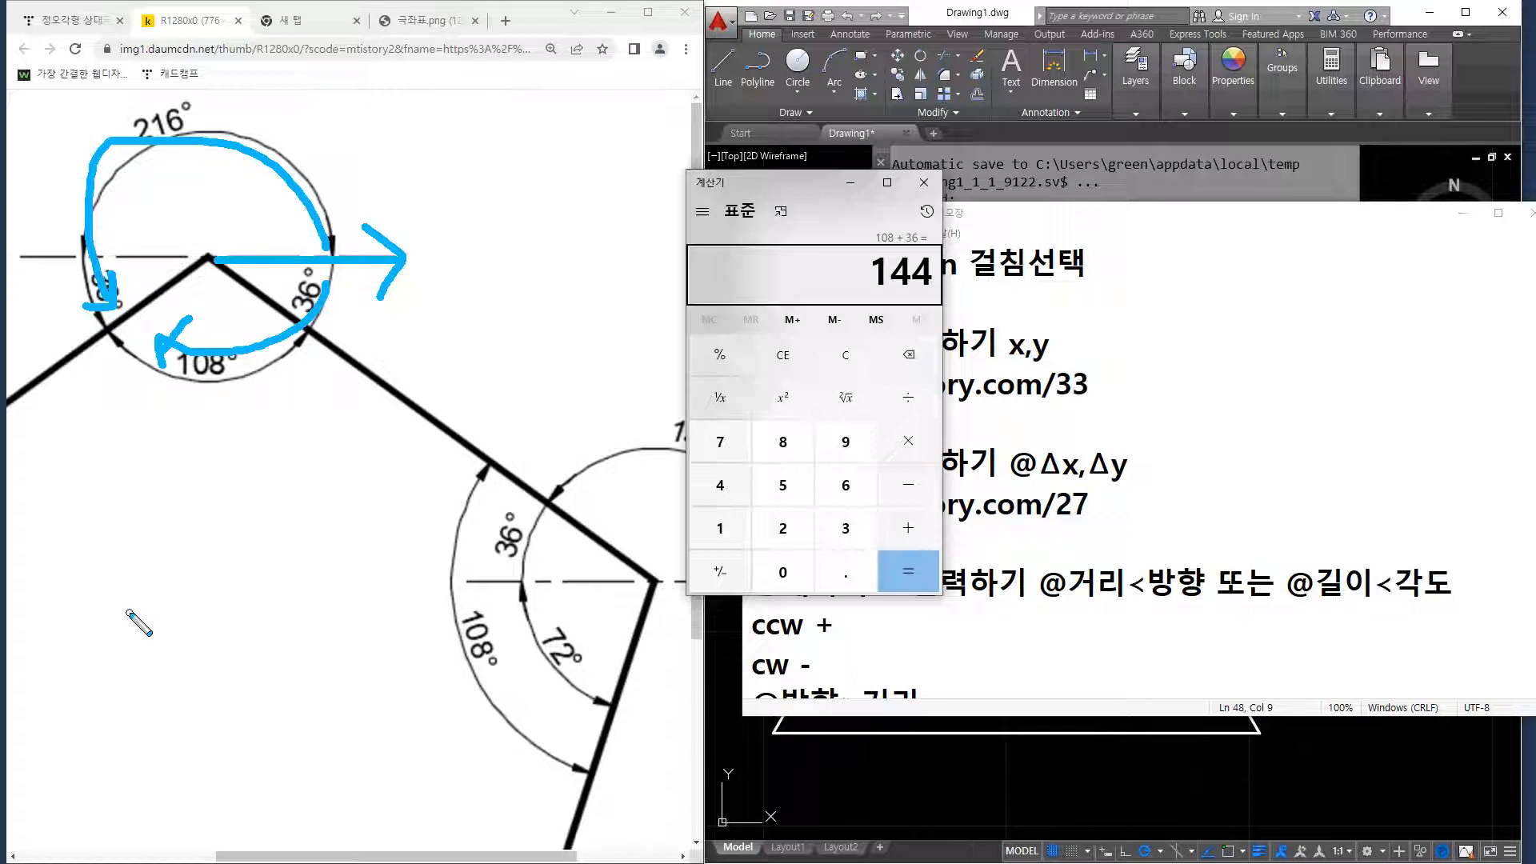
key(Escape)
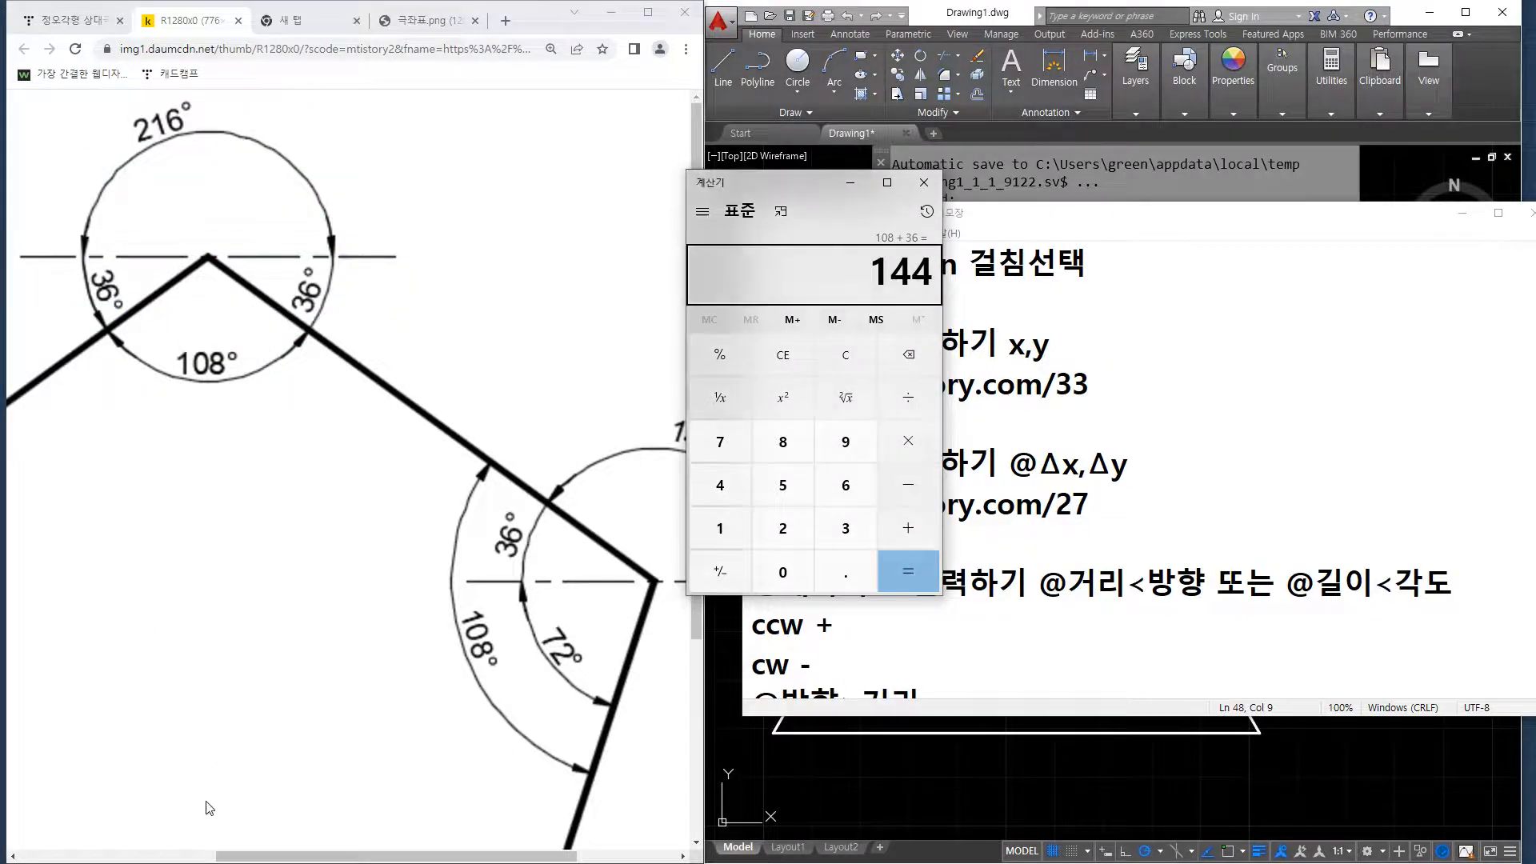
Draw horizontal lines through the pentagon's top and left vertices, and circle the matching 36° angles and the left vertex's 72° angle.
drag(295, 854, 98, 855)
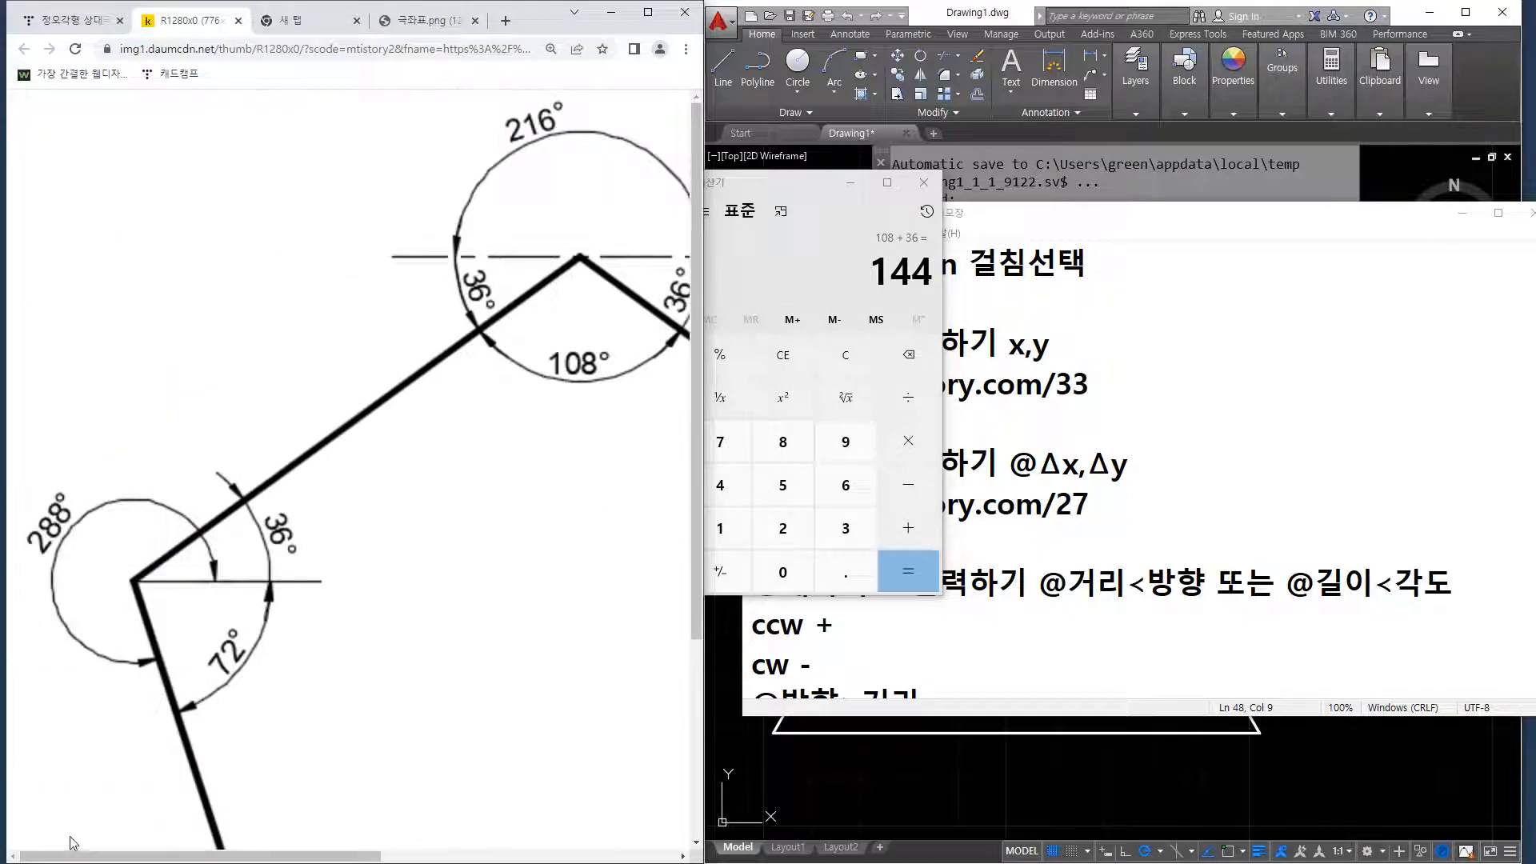
key(ctrl+alt+d)
mouse_move(579, 255)
shift+mouse_down()
mouse_move(390, 255)
mouse_move(819, 255)
shift+mouse_up()
shift+drag(148, 576, 624, 576)
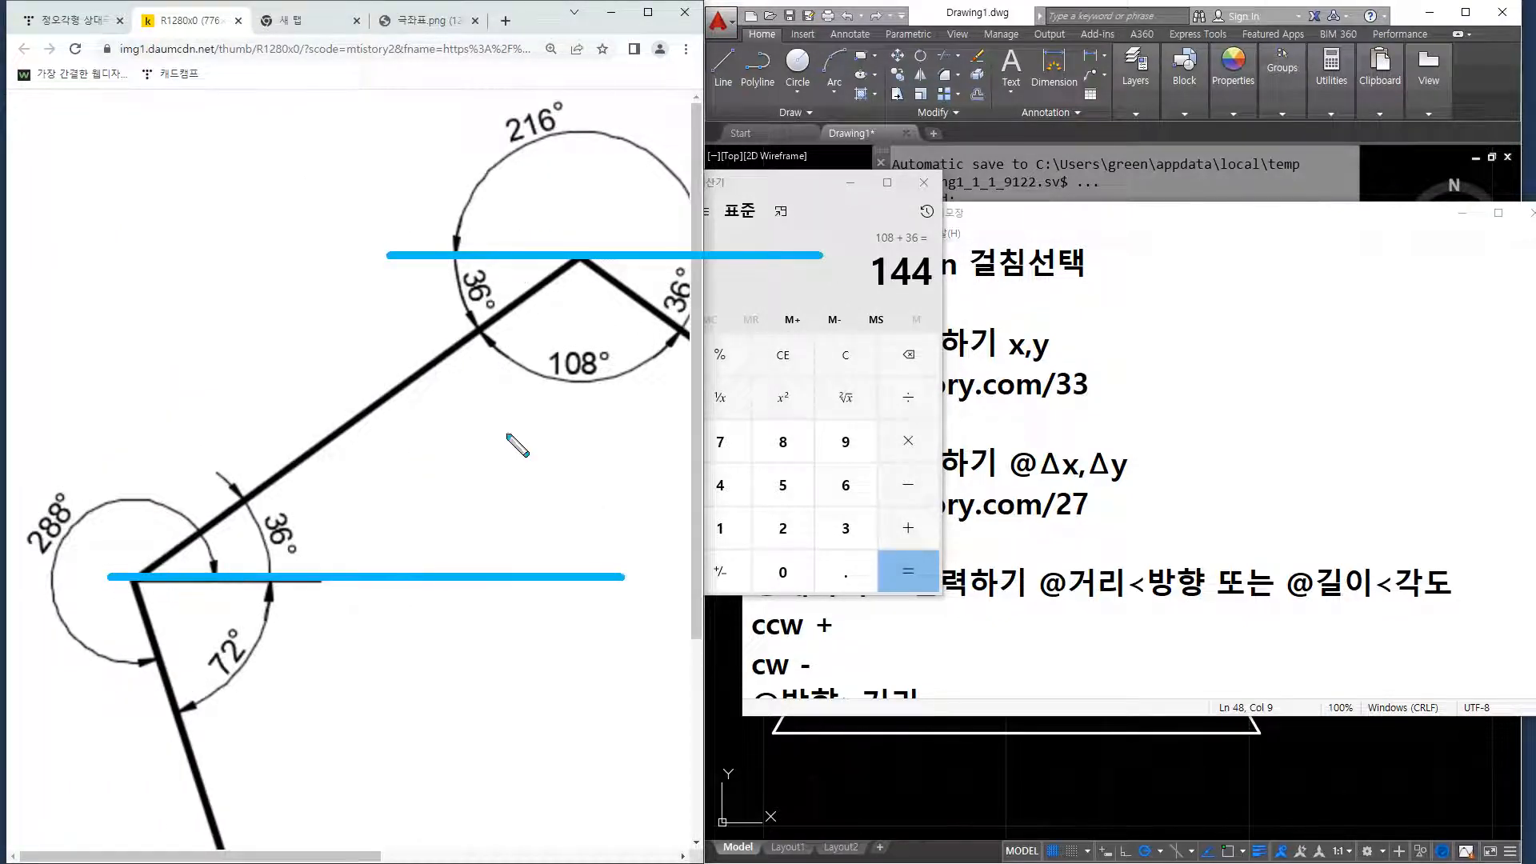
drag(468, 312, 484, 312)
mouse_move(303, 564)
mouse_down()
mouse_move(268, 532)
mouse_move(285, 548)
mouse_up()
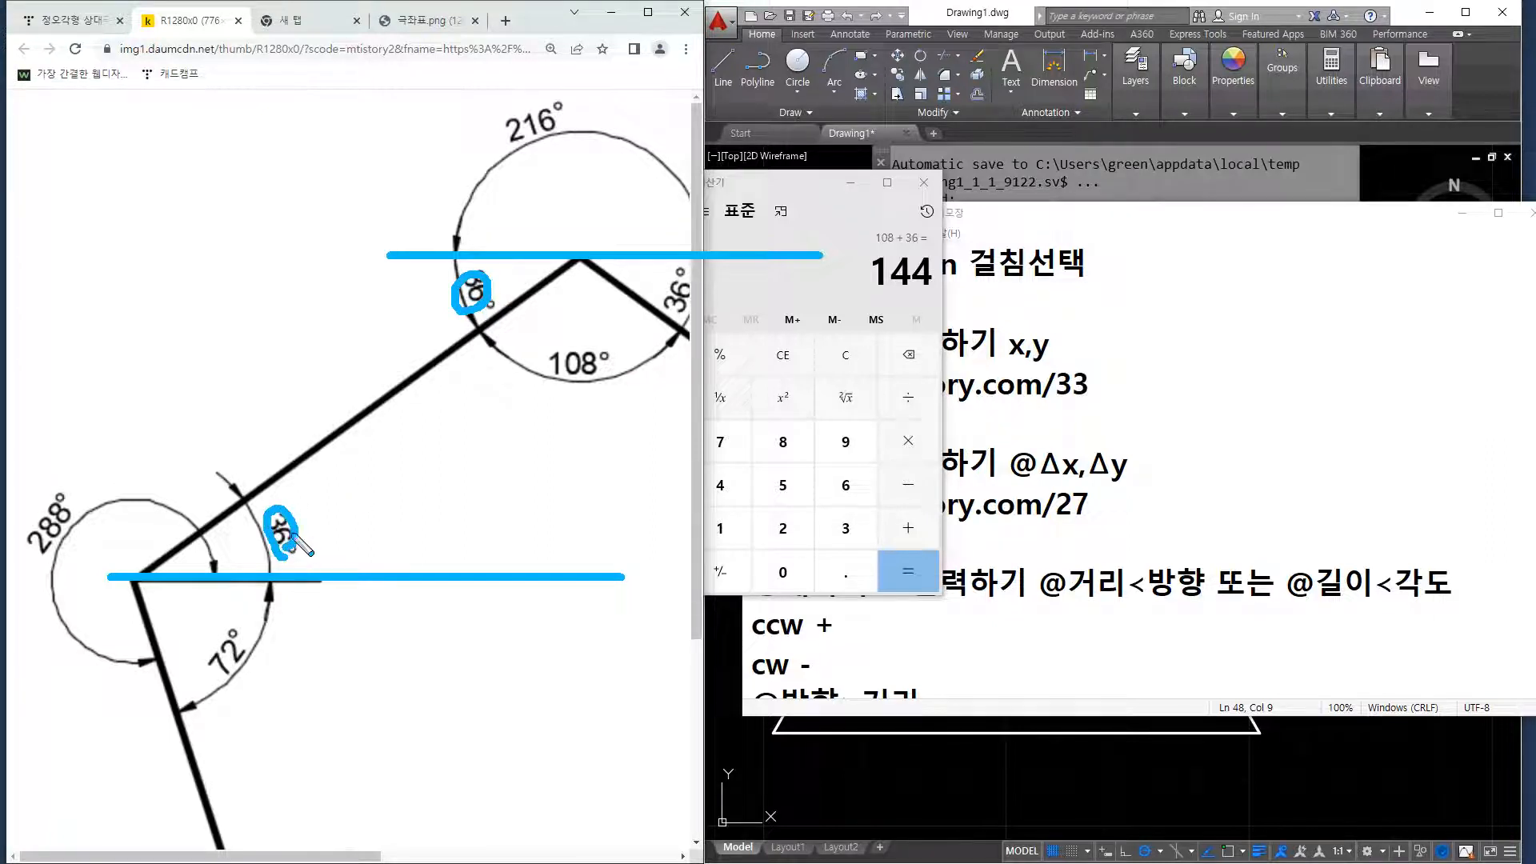
mouse_move(234, 687)
mouse_down()
mouse_move(176, 653)
mouse_move(245, 678)
mouse_up()
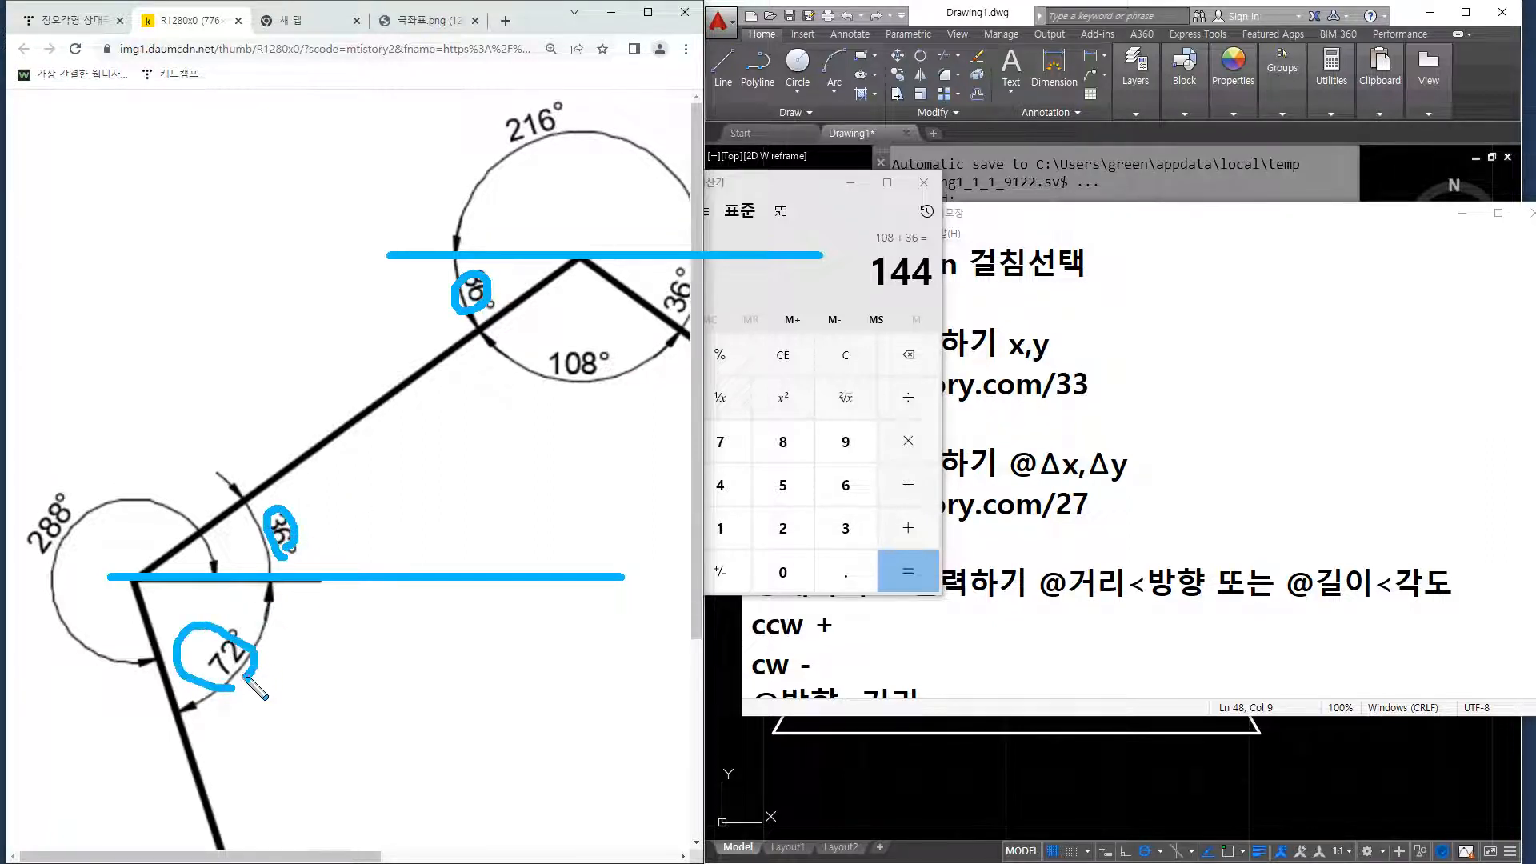
Clear the markings and calculate the left vertex's direction angle as 360 − 72 in Calculator.
key(Escape)
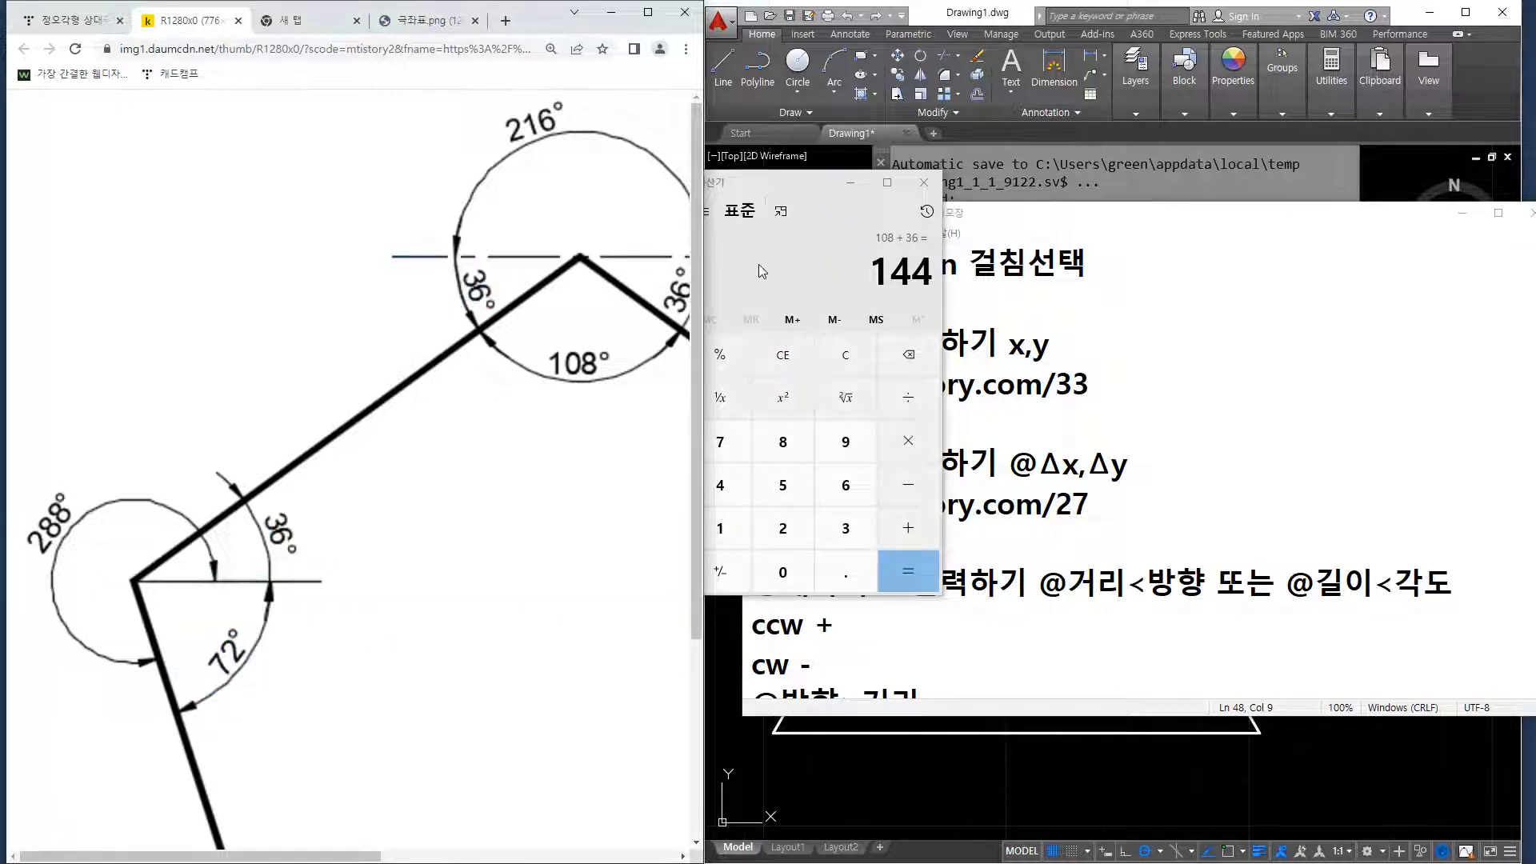
click(772, 190)
text(360-72)
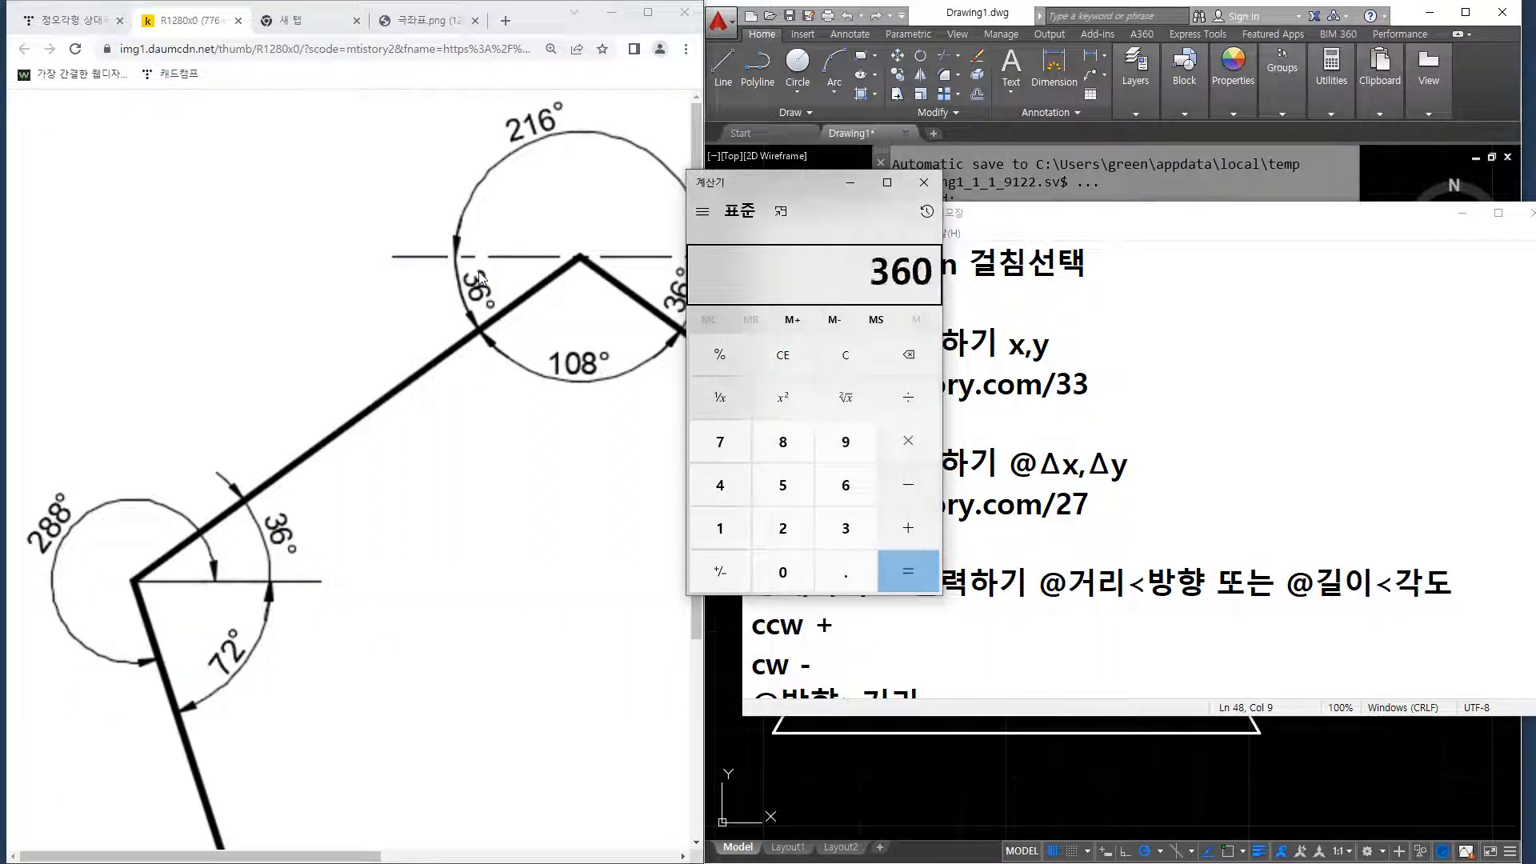
key(Return)
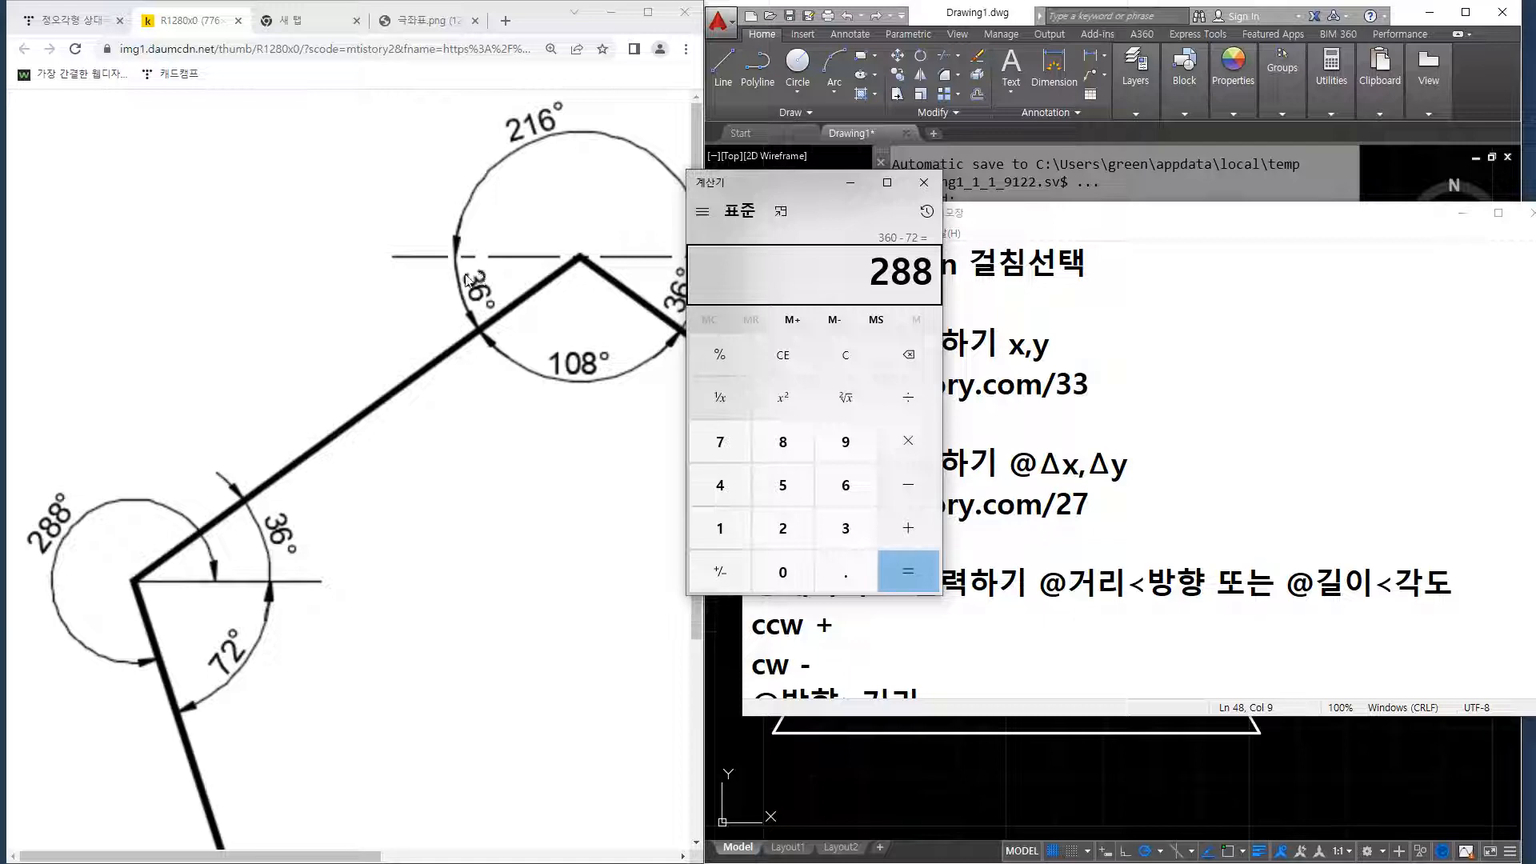
Review the lower part of the pentagon diagram and the blog post's list of Line coordinates for it.
scroll(296, 592, down, 3)
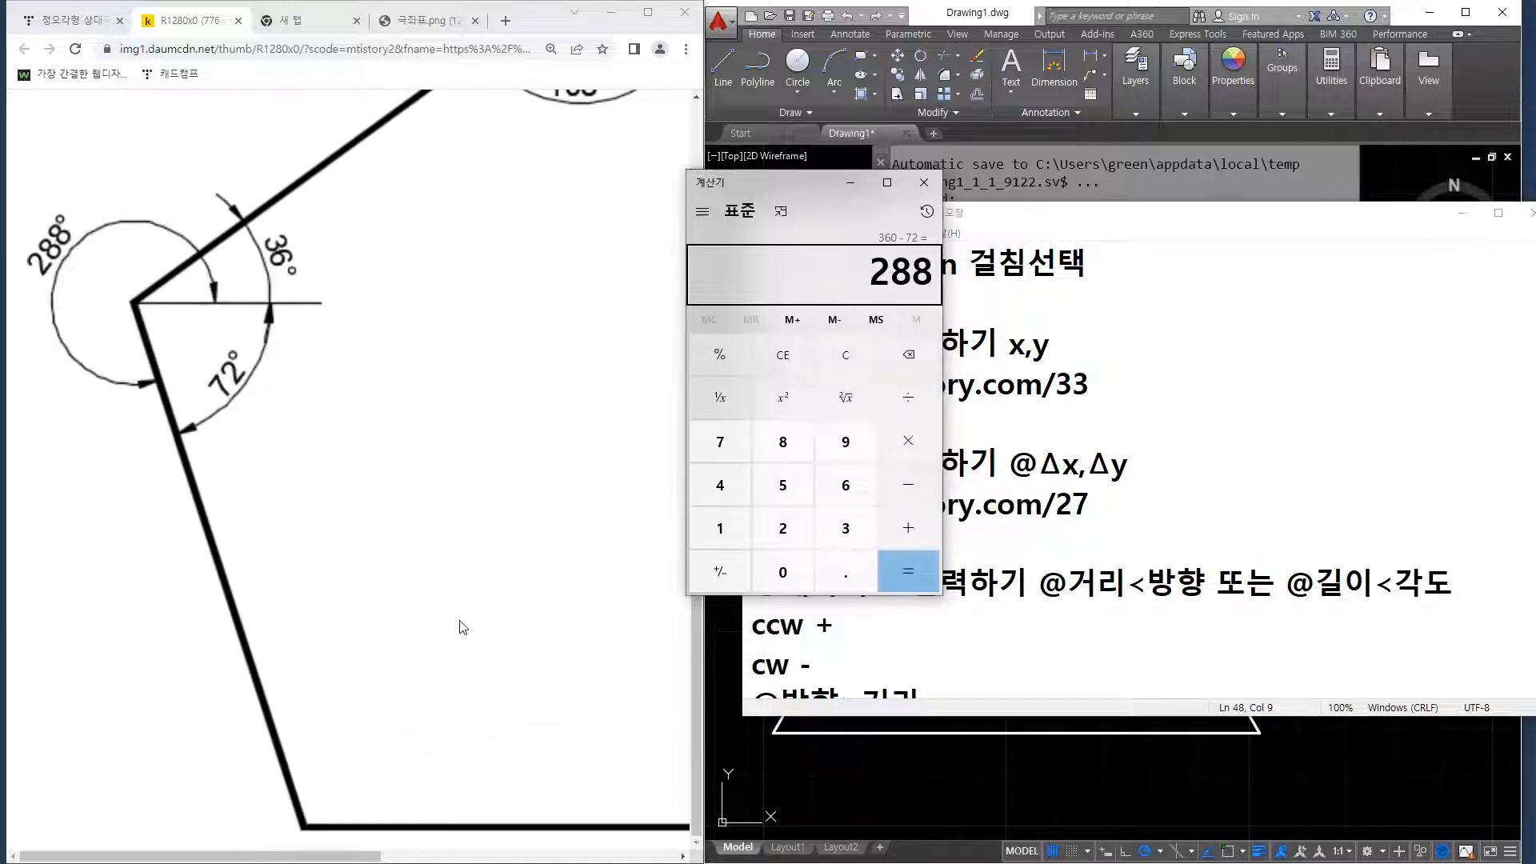
click(102, 16)
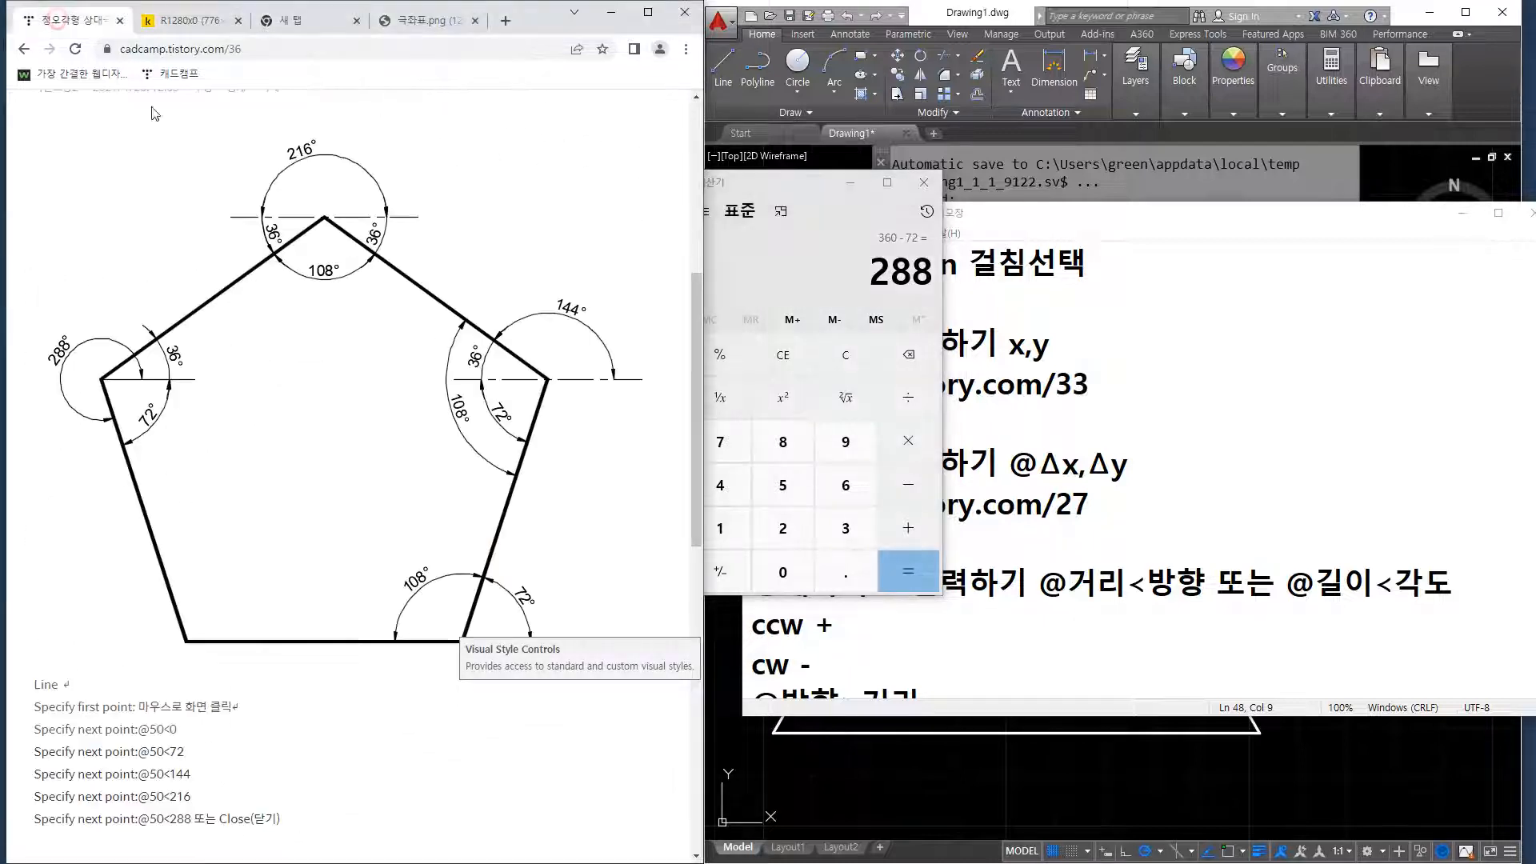
scroll(284, 528, down, 3)
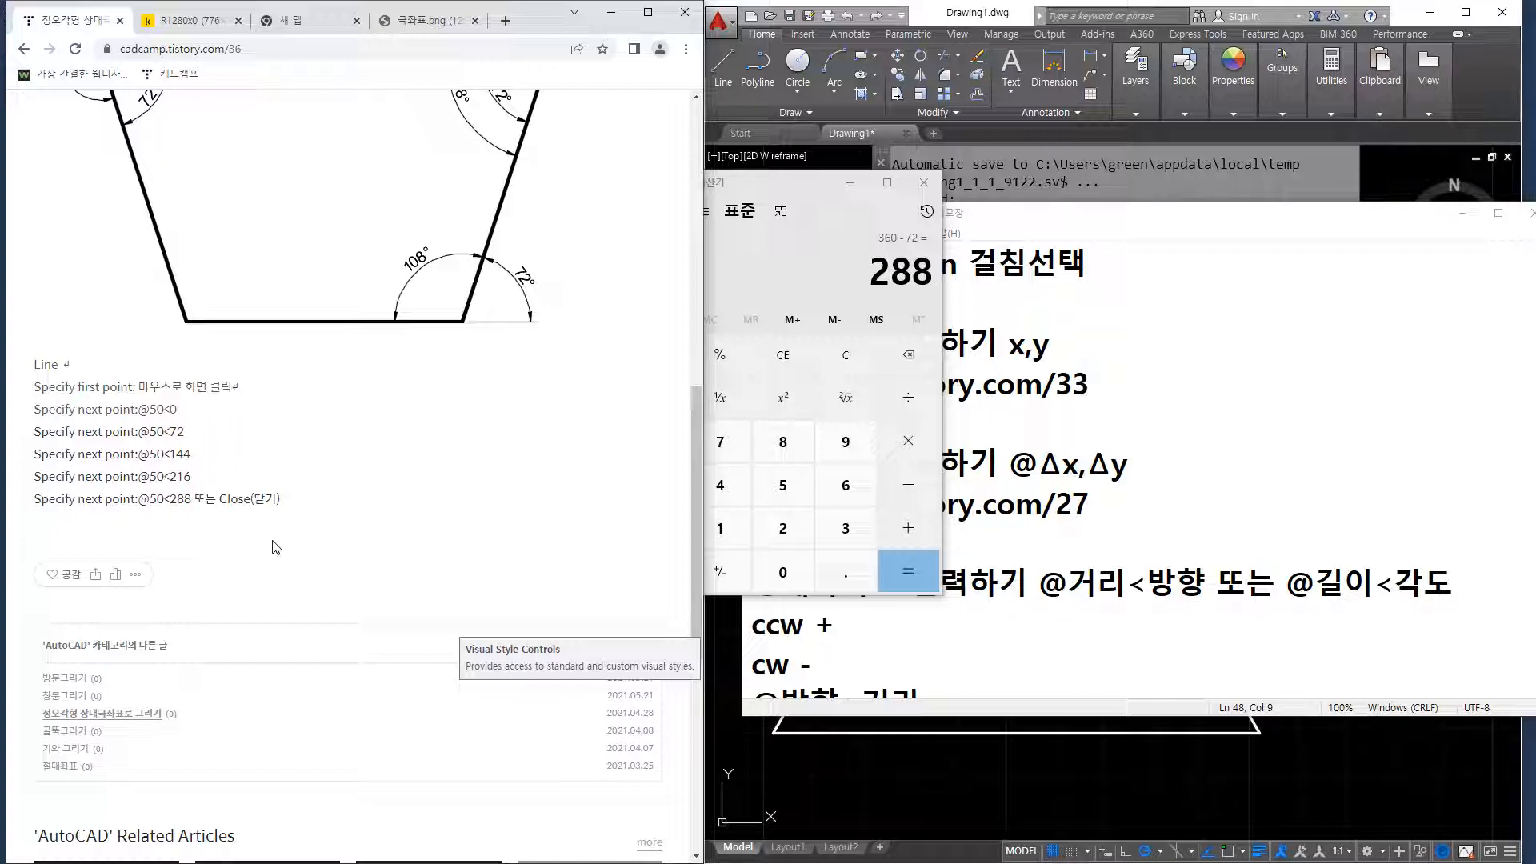
click(982, 10)
scroll(1171, 602, down, 4)
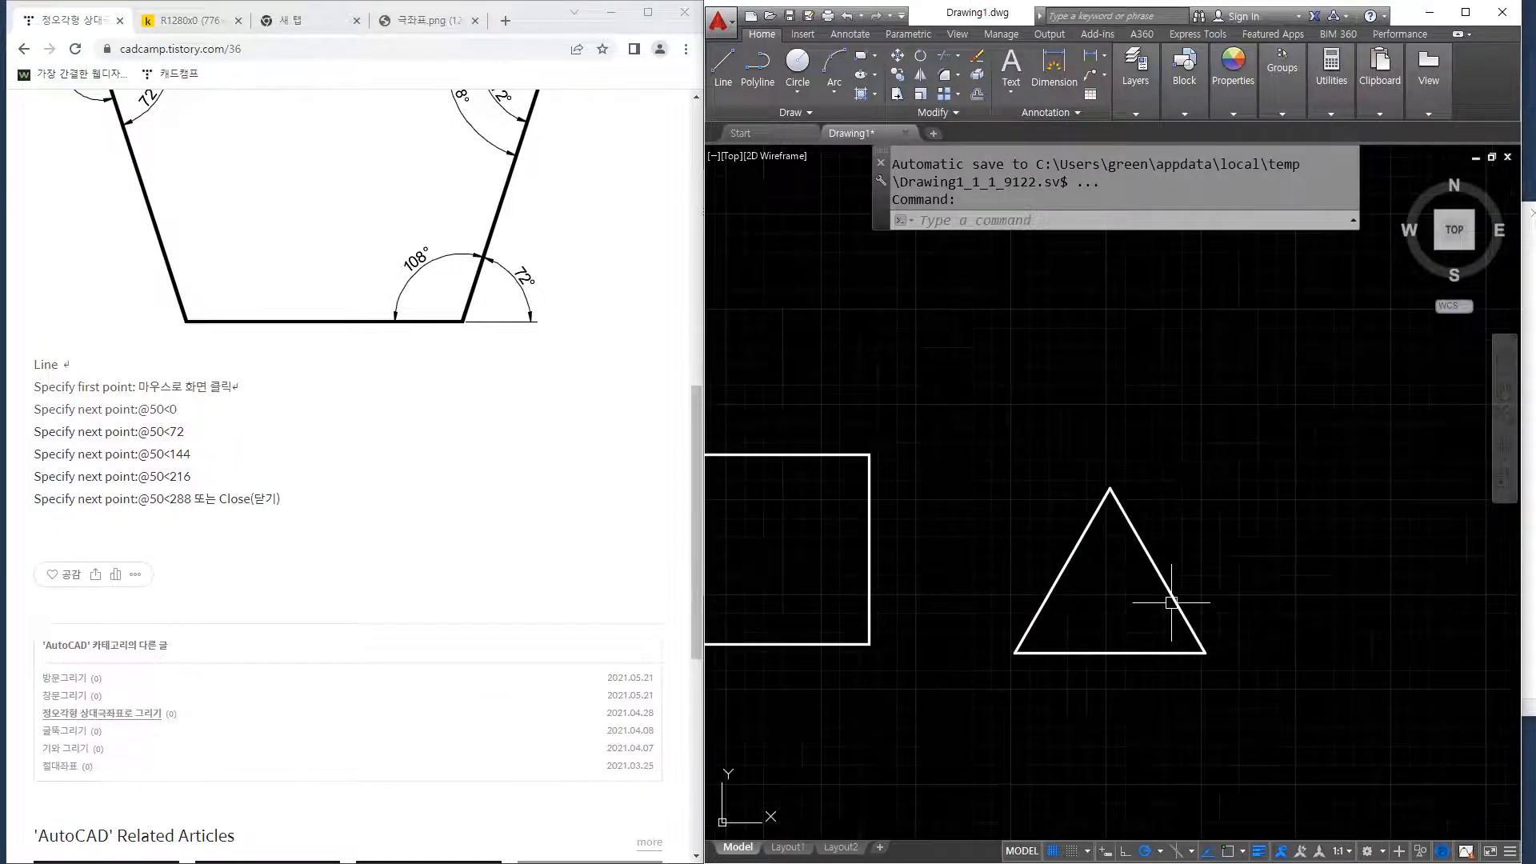
text(l)
key(Return)
middle_drag(1254, 615, 1074, 600)
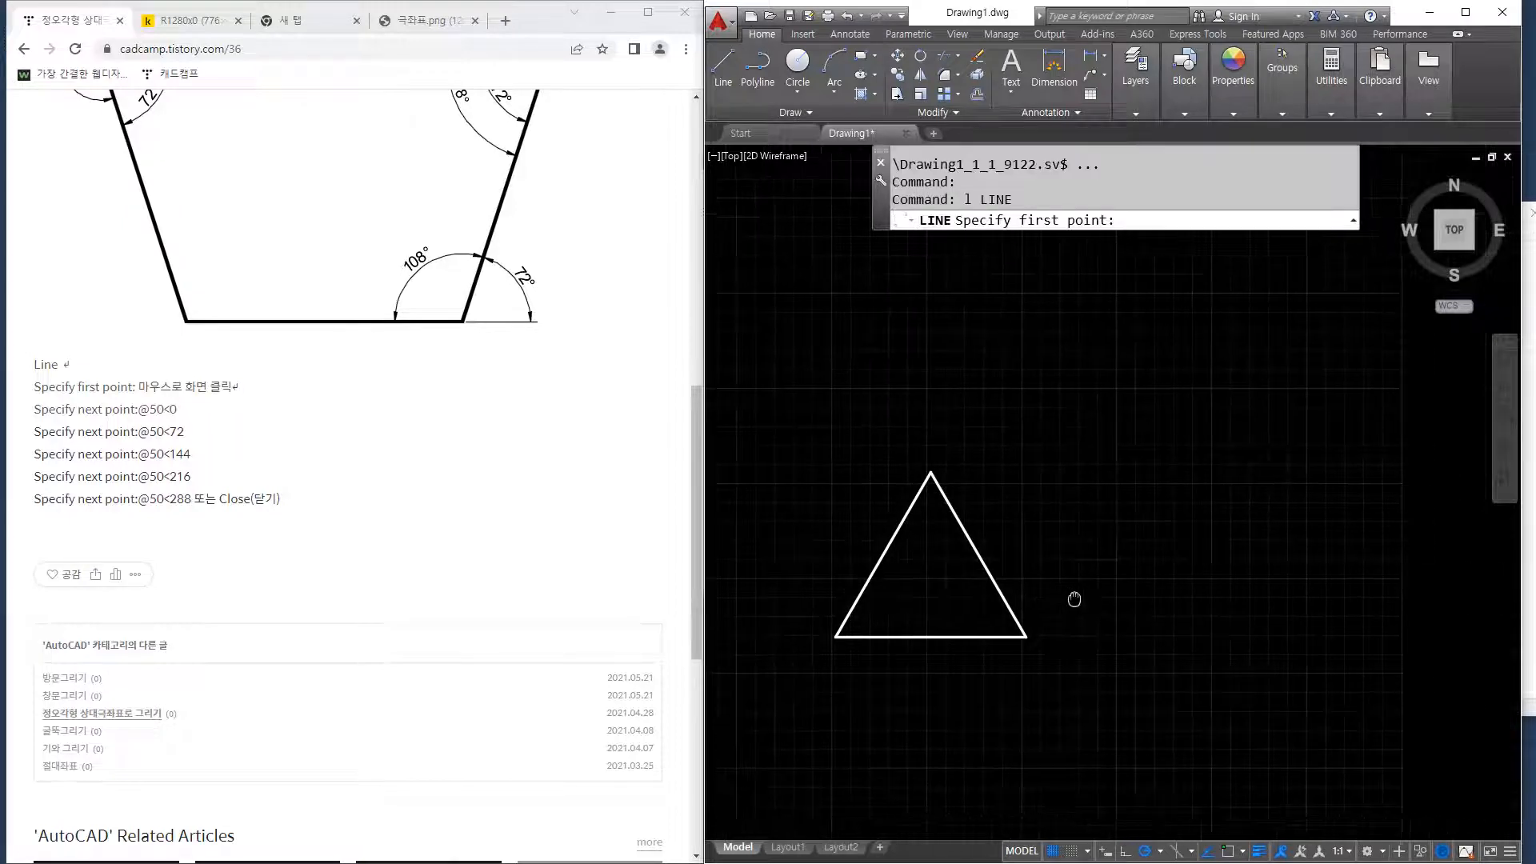
click(1198, 627)
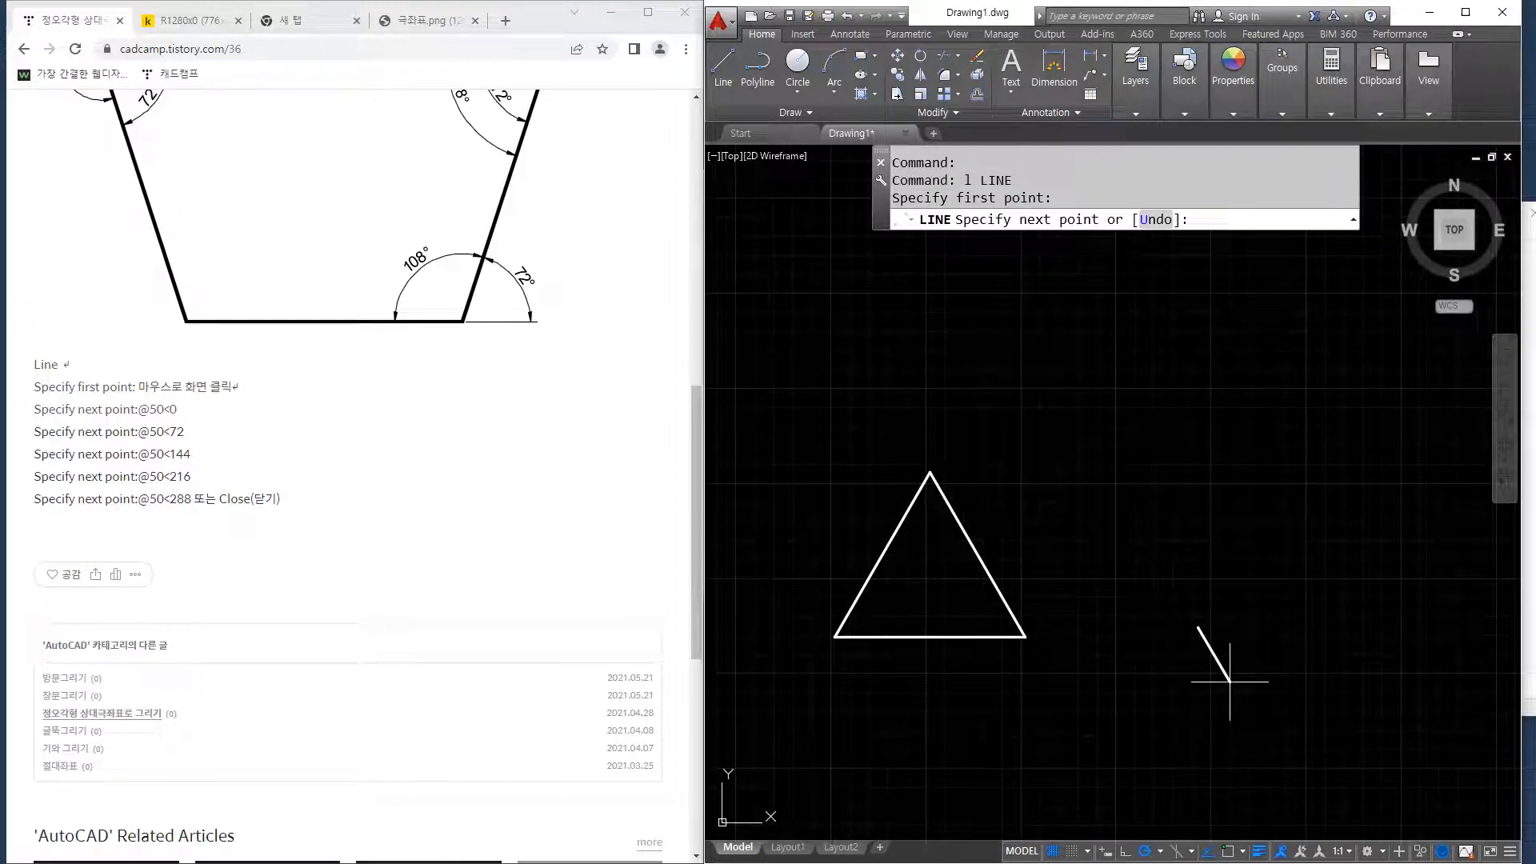
text(@100<0)
key(Return)
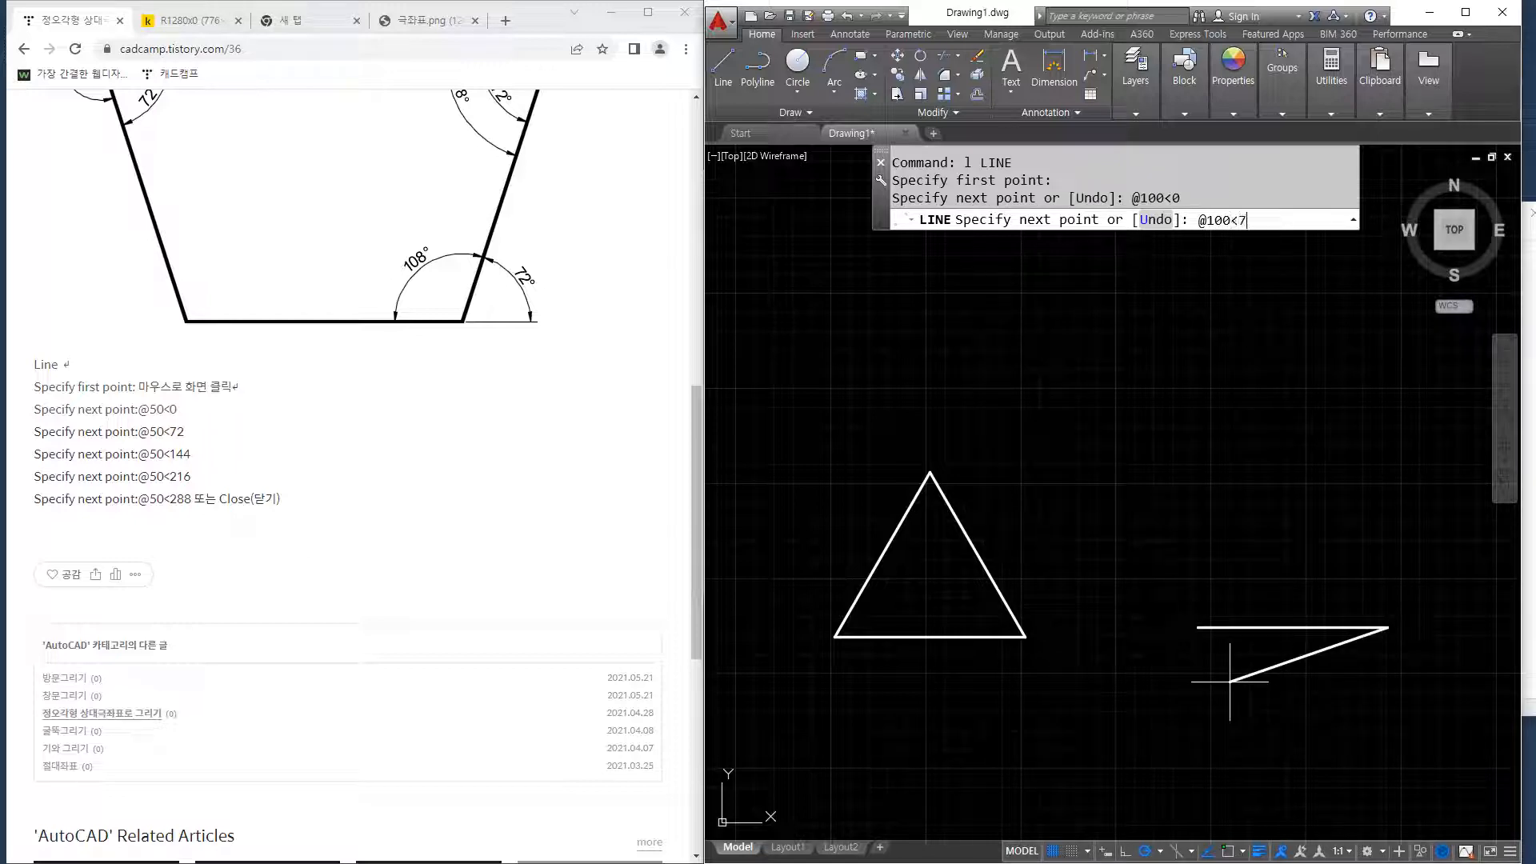
key(Return)
text(@100<)
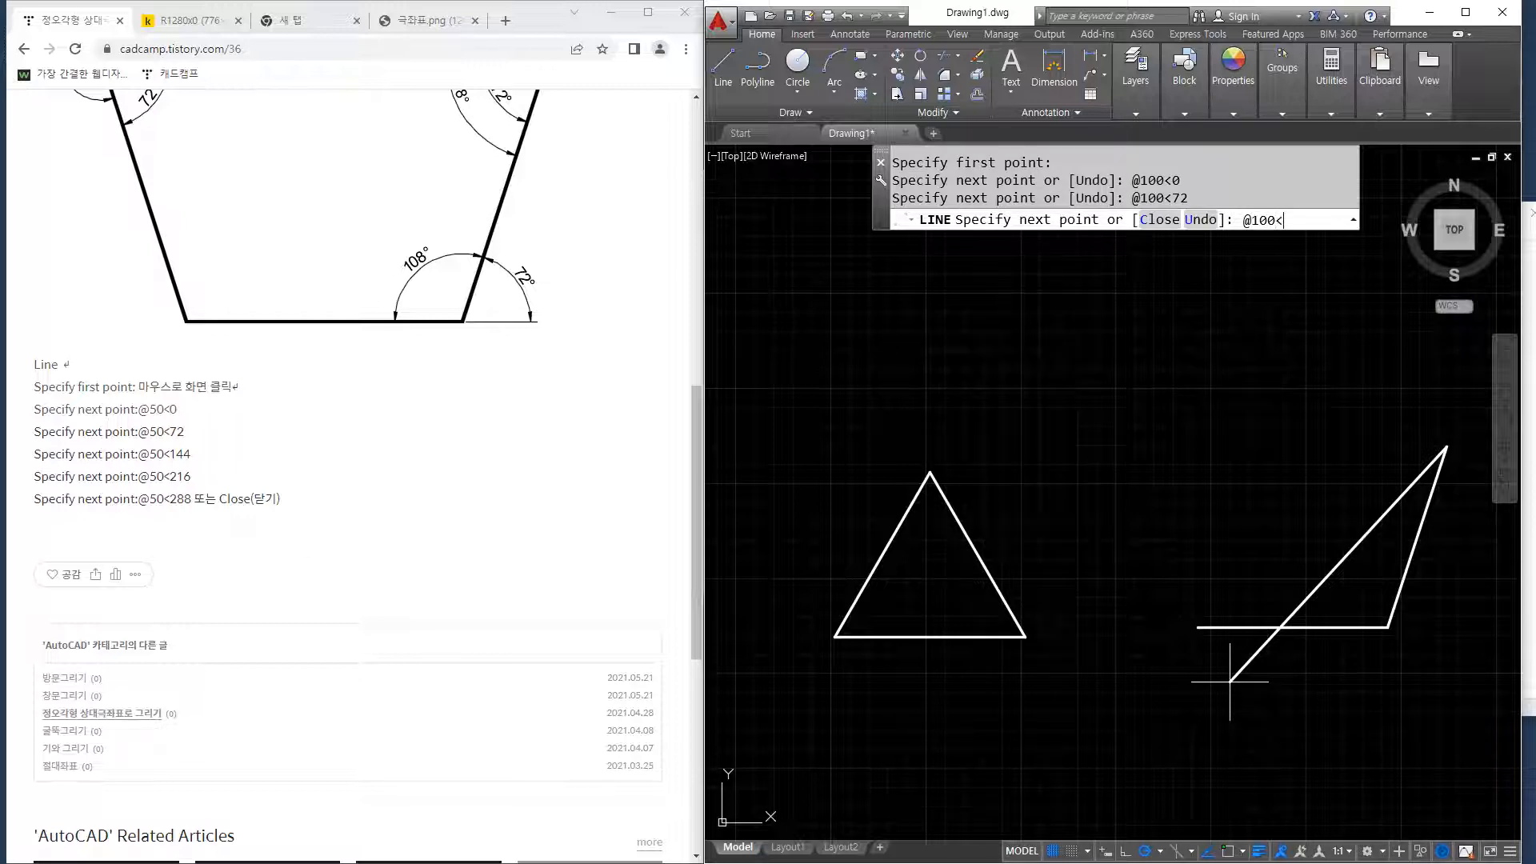
text(144)
key(Return)
text(@)
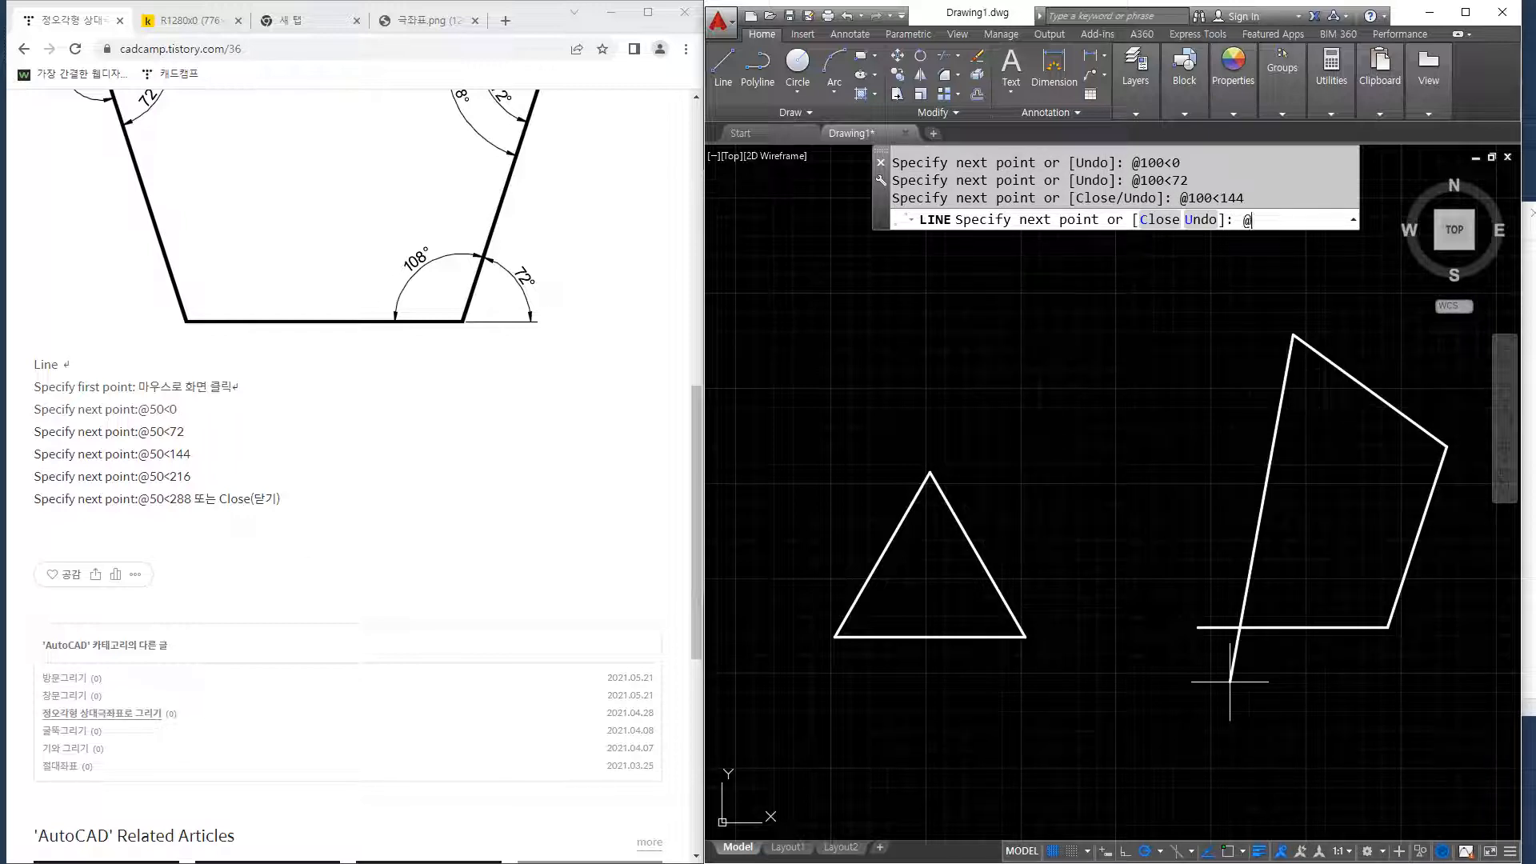
text(100<216)
key(Return)
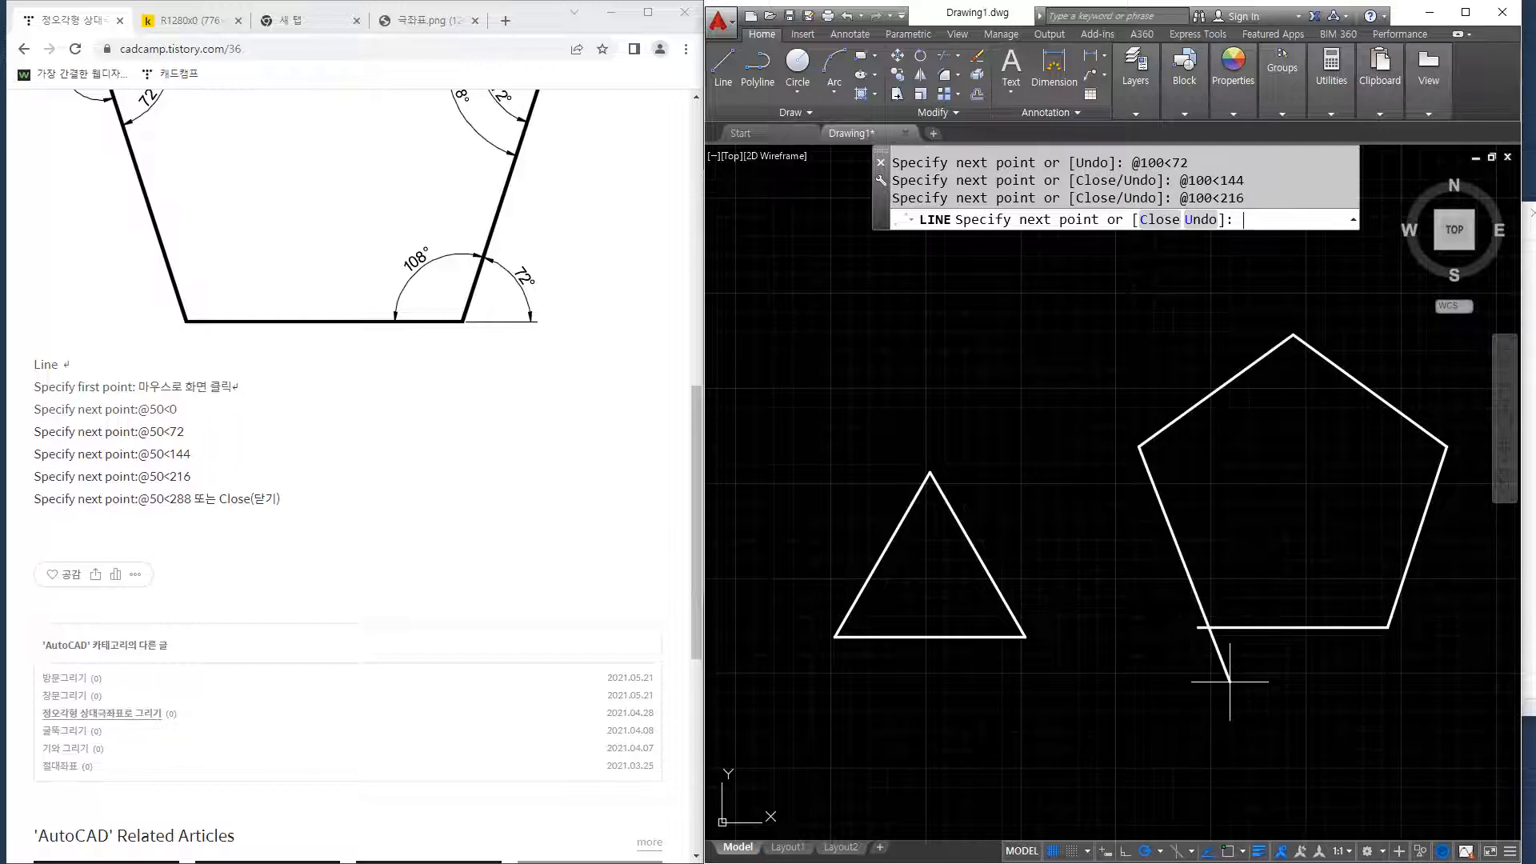
key(ctrl+z)
text(@100)
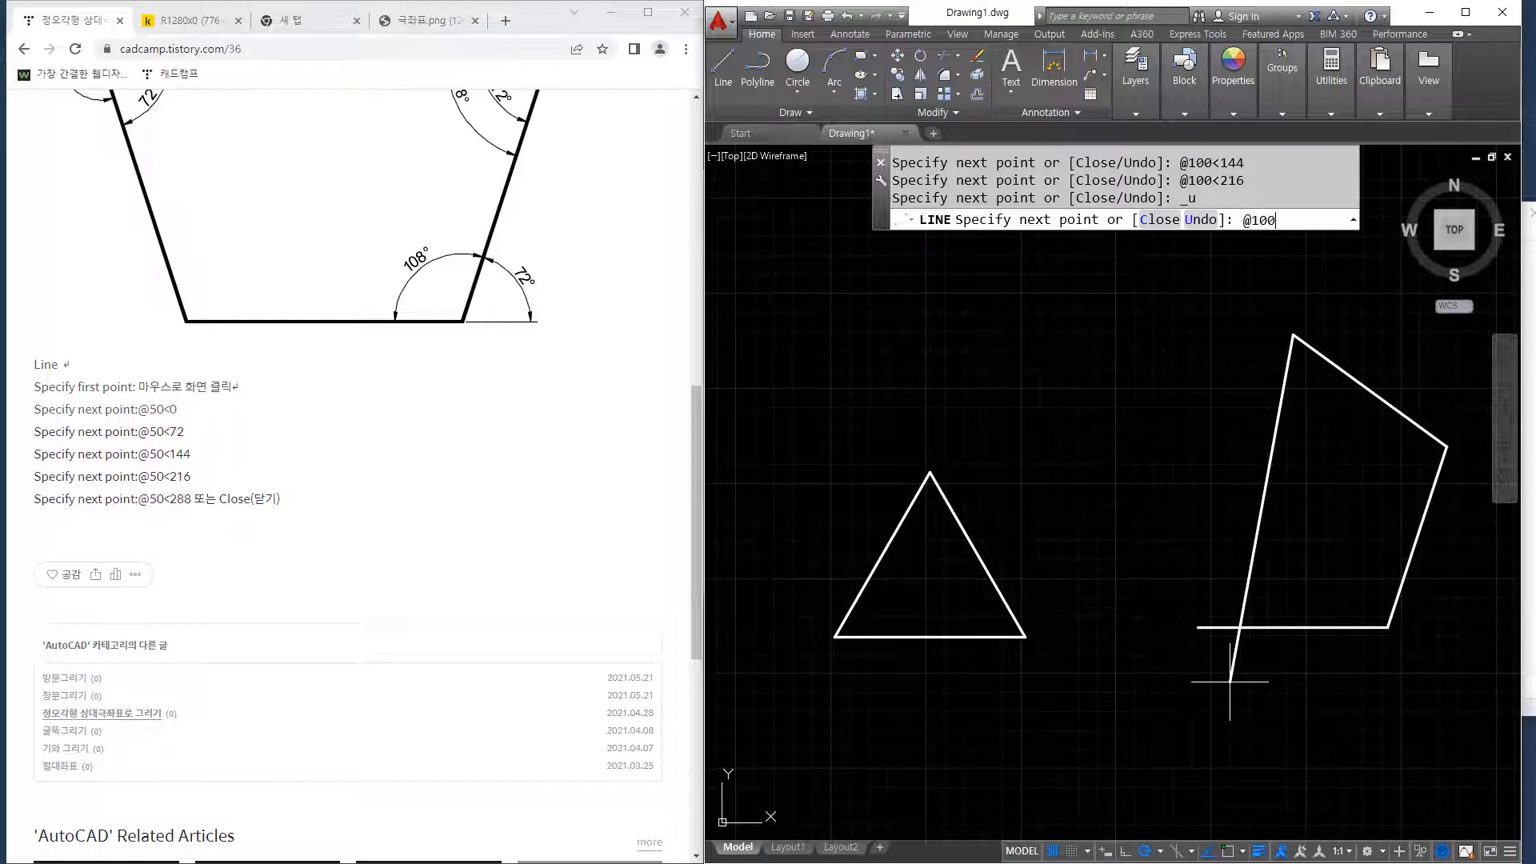
text(<-144)
key(Return)
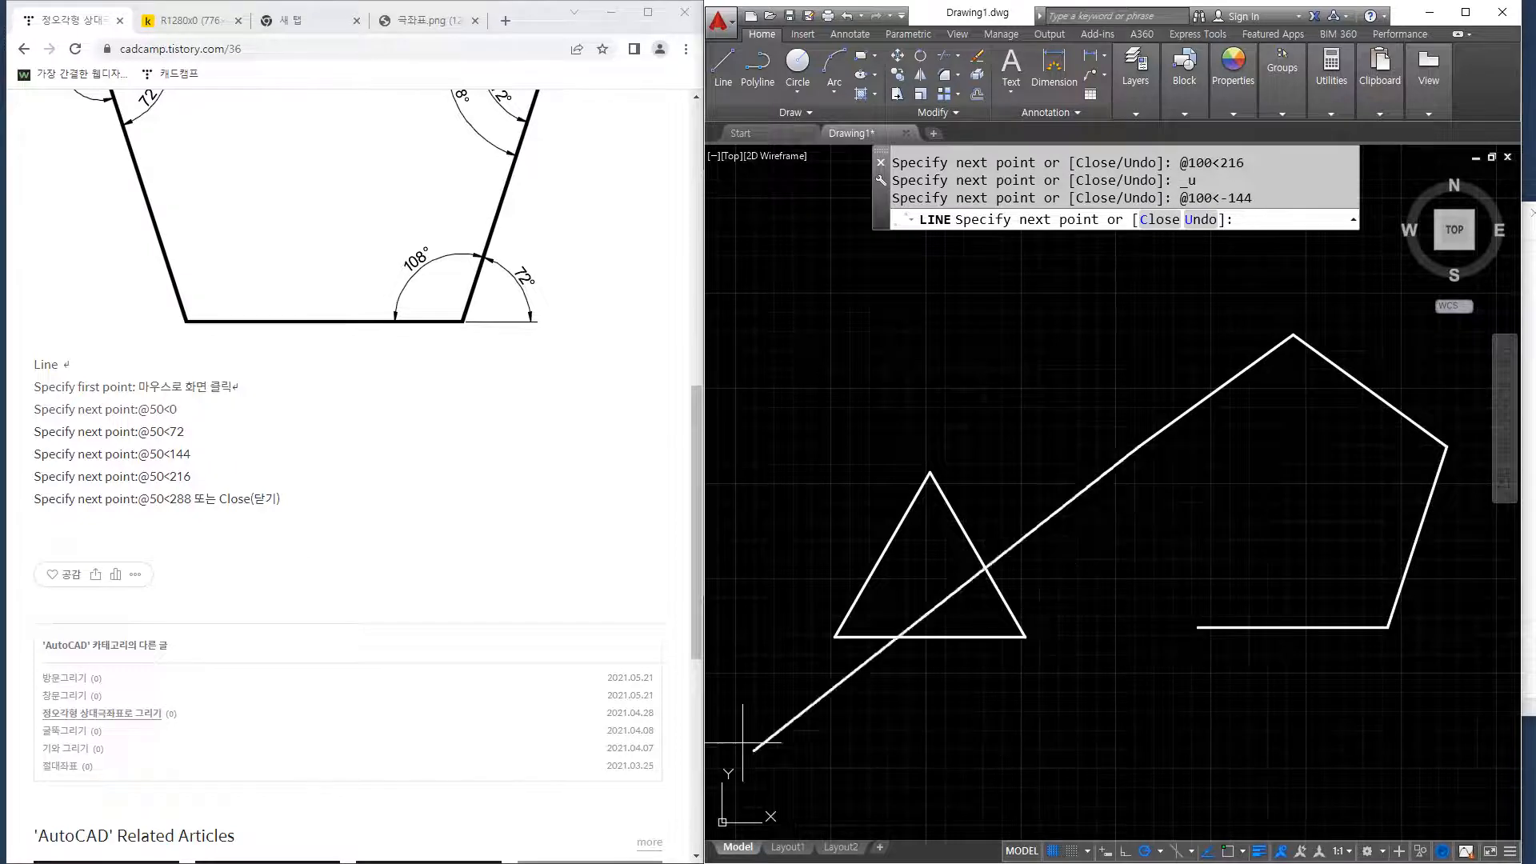
scroll(602, 500, up, 2)
text(@)
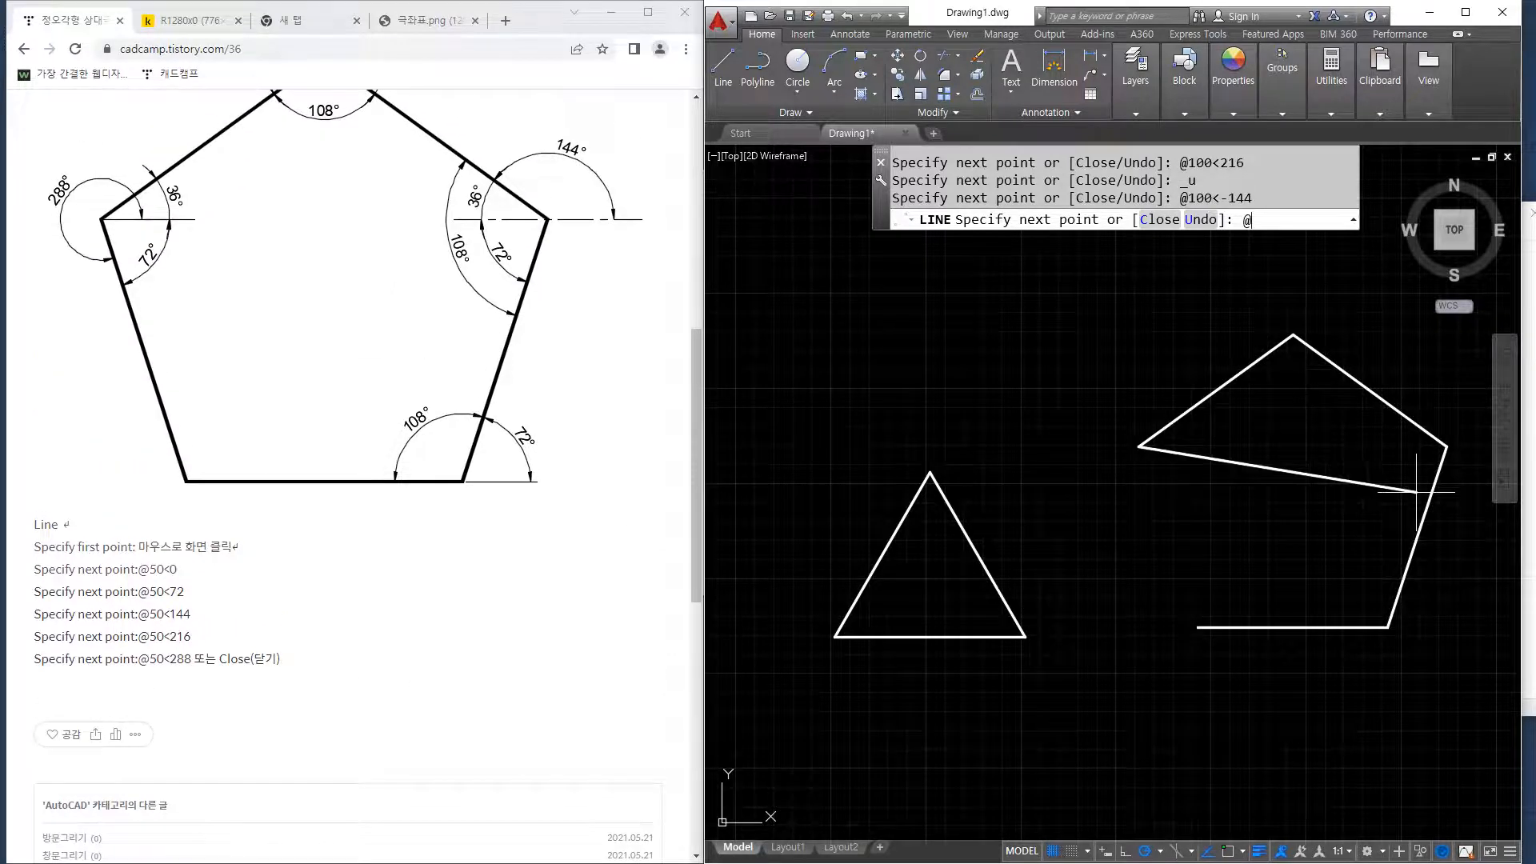
text(100<288)
key(Return)
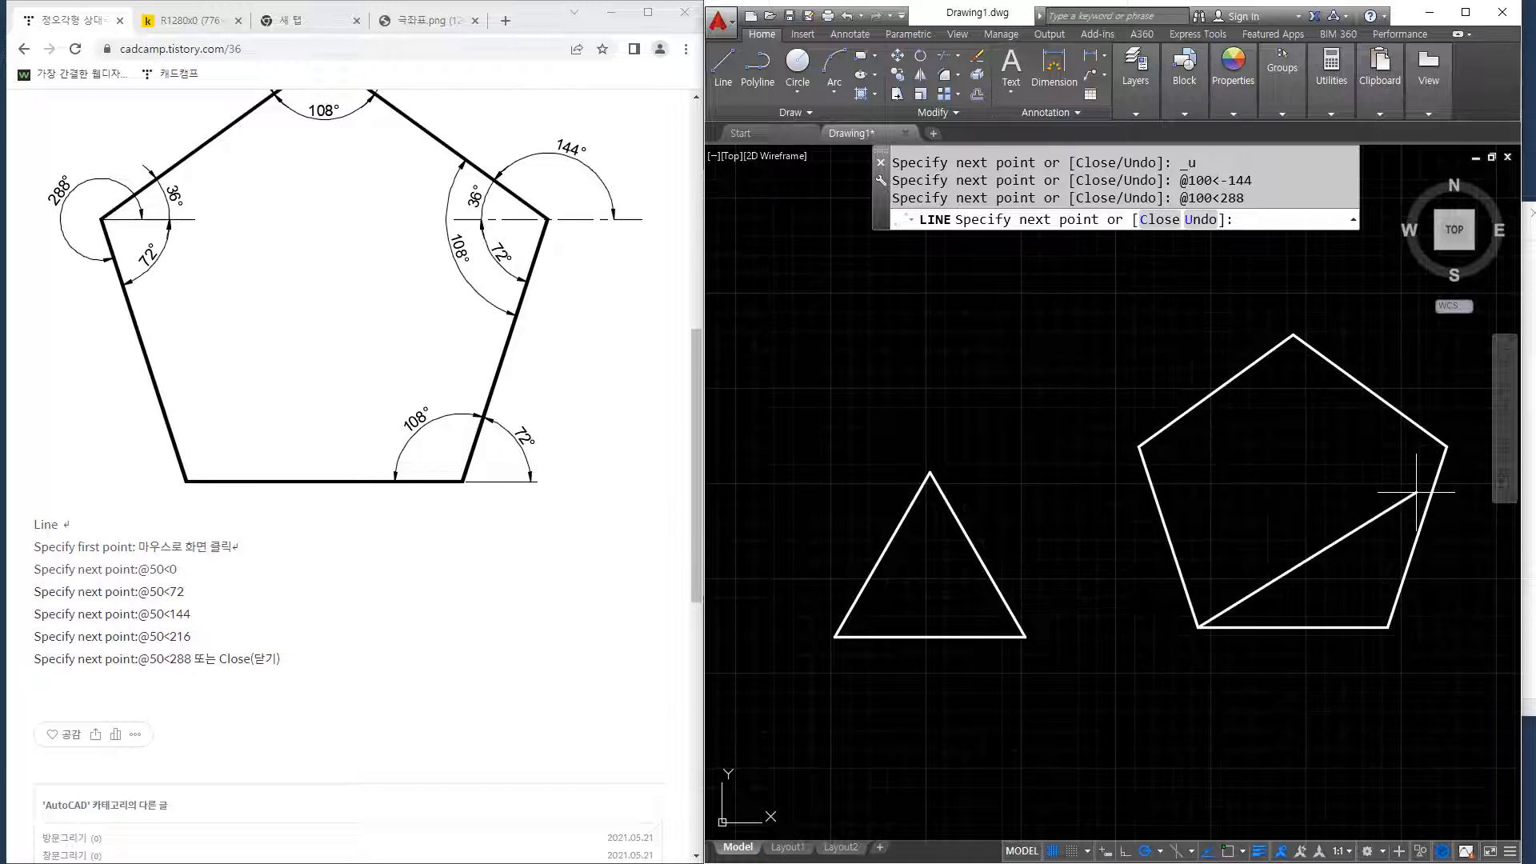
key(ctrl+z)
text(@100)
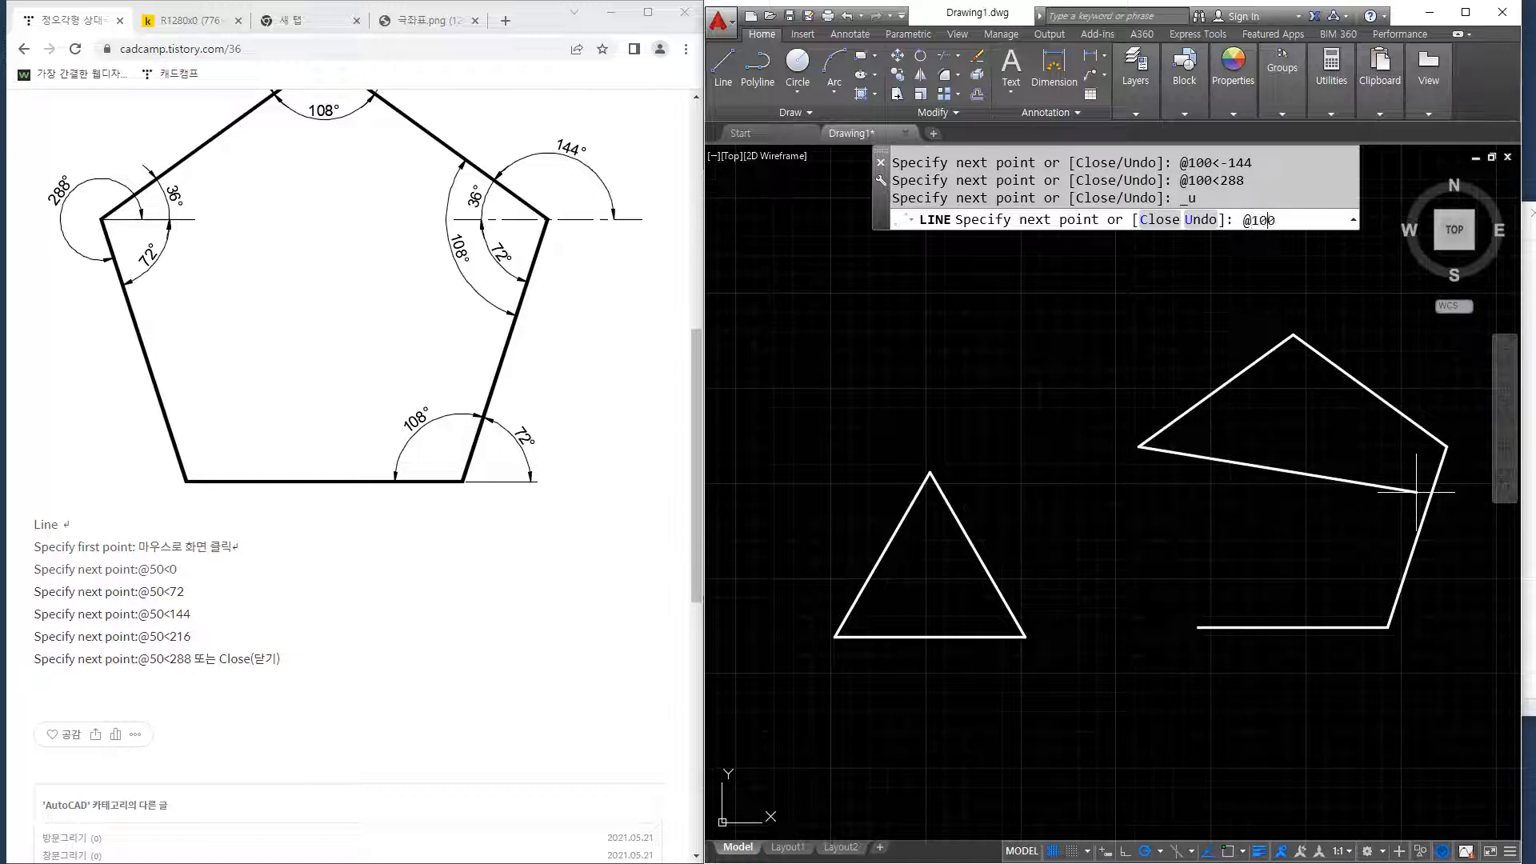
text(<-72)
key(Return)
key(ctrl+z)
Complete the pentagon with the Line command's Close option.
text(c)
key(Return)
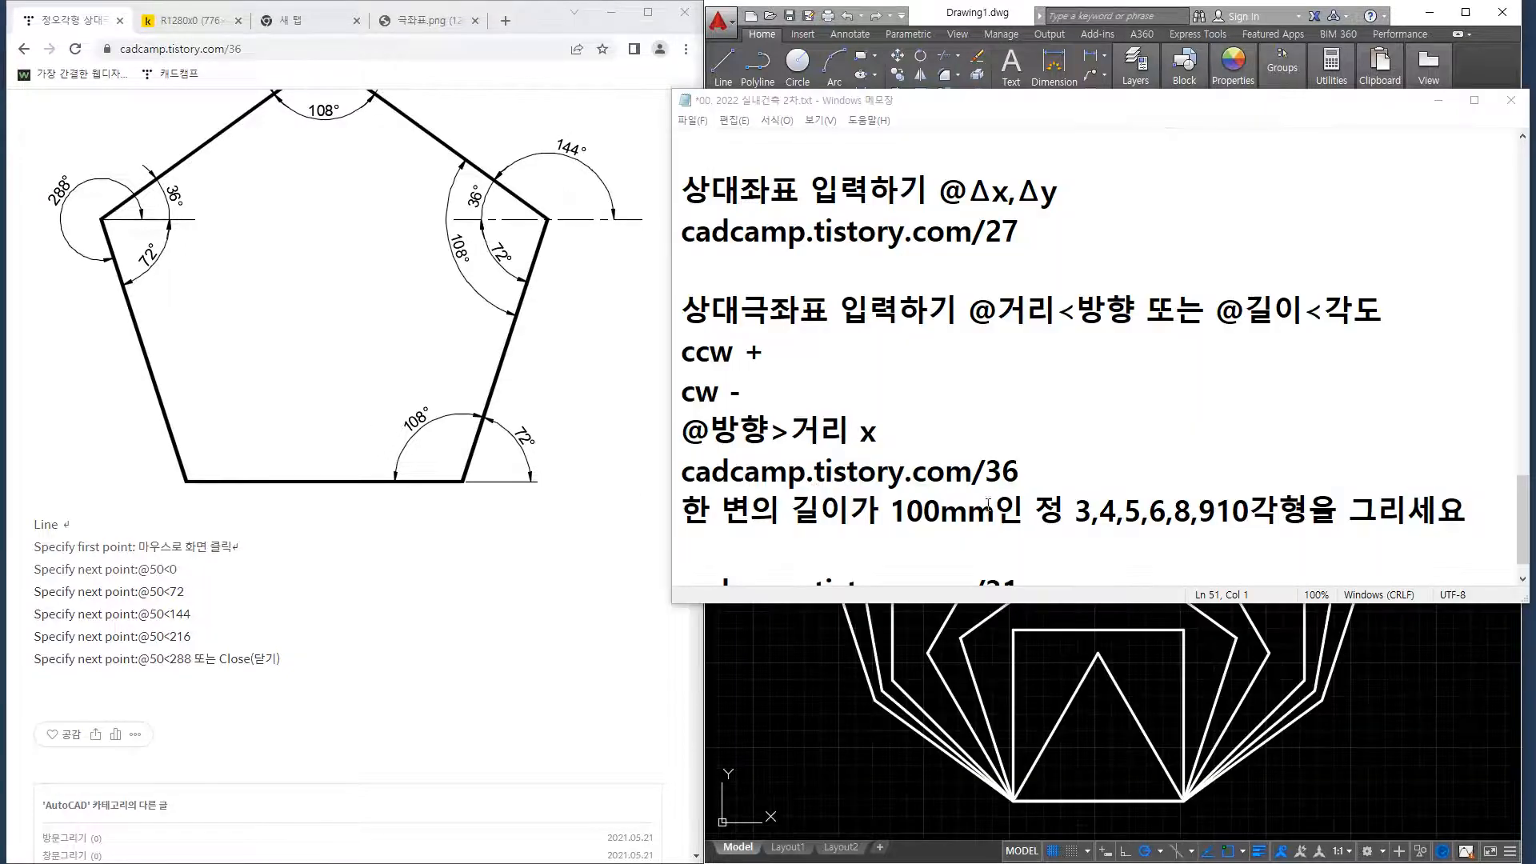
In Notepad, add the note "정다각형의 경우 각도를 더하면 됨" below the 100mm regular polygon exercise line.
click(951, 546)
scroll(950, 546, down, 1)
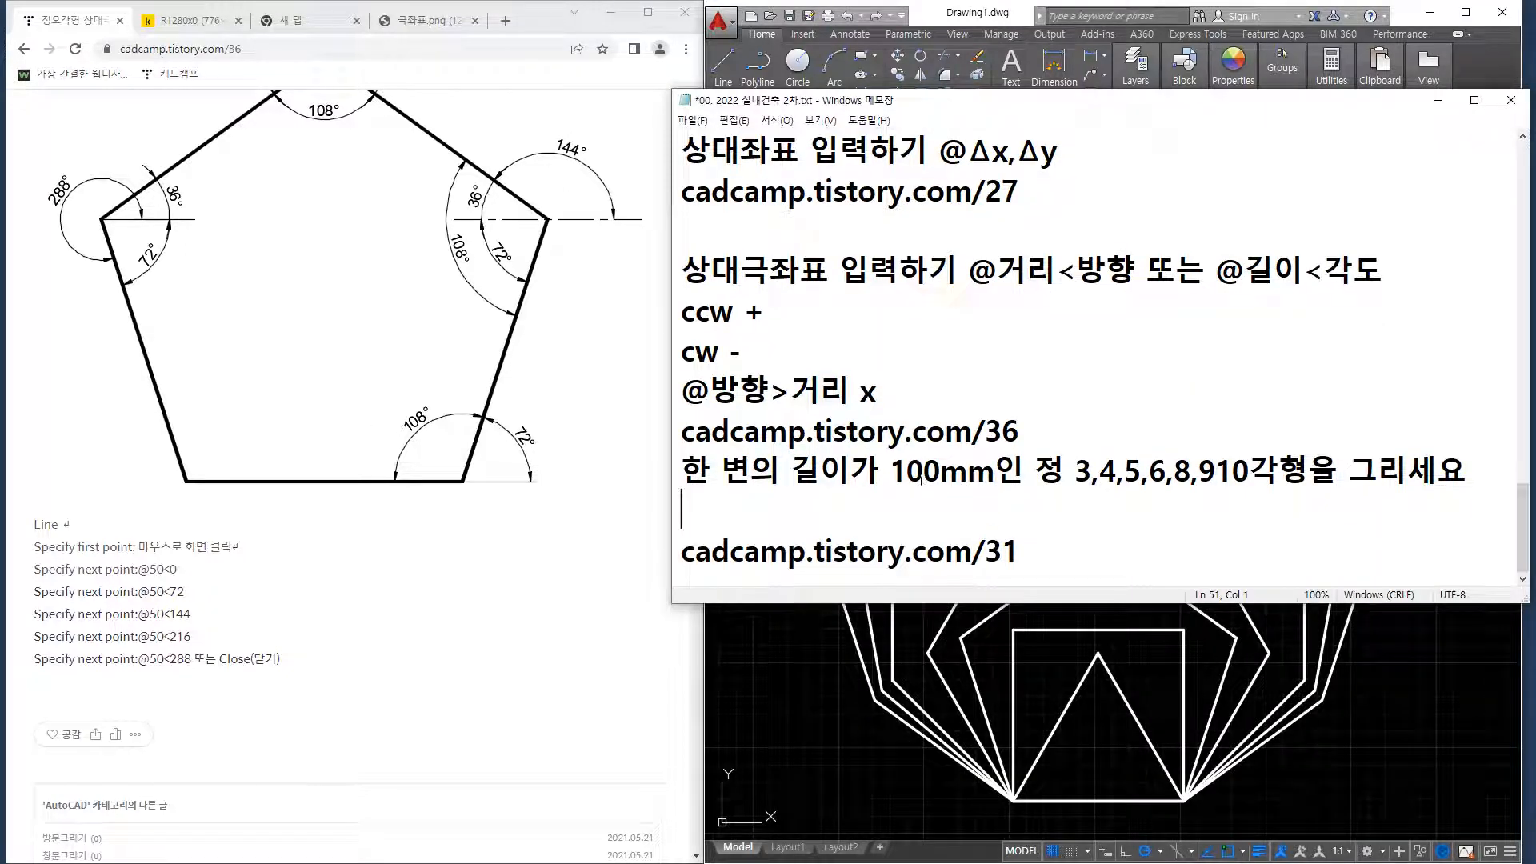
text(wj)
key(BackSpace)
key(BackSpace)
key(Hangul)
text(정다)
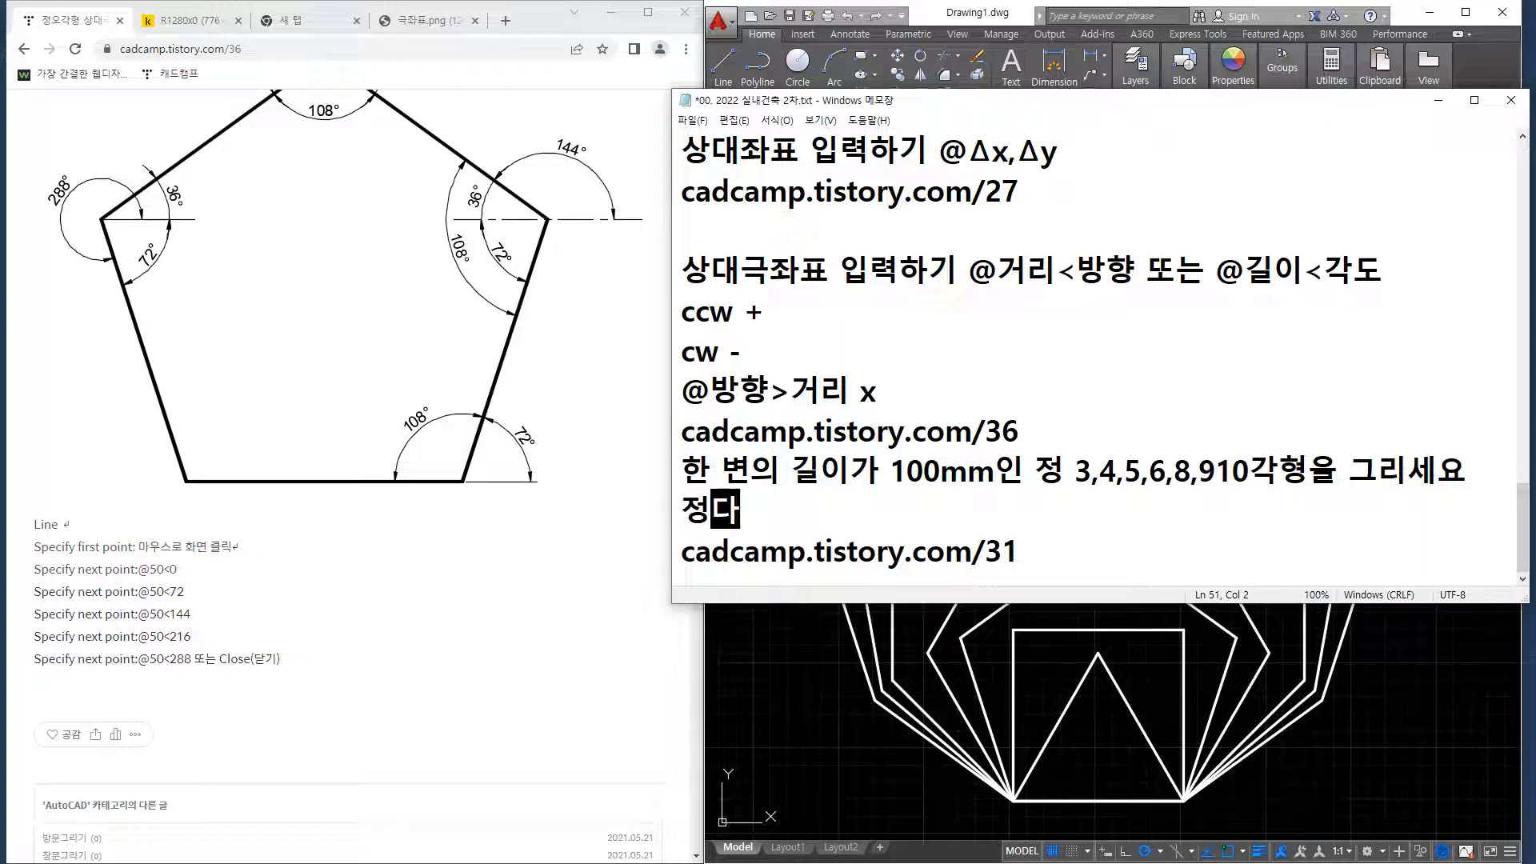
text(각형의 경우)
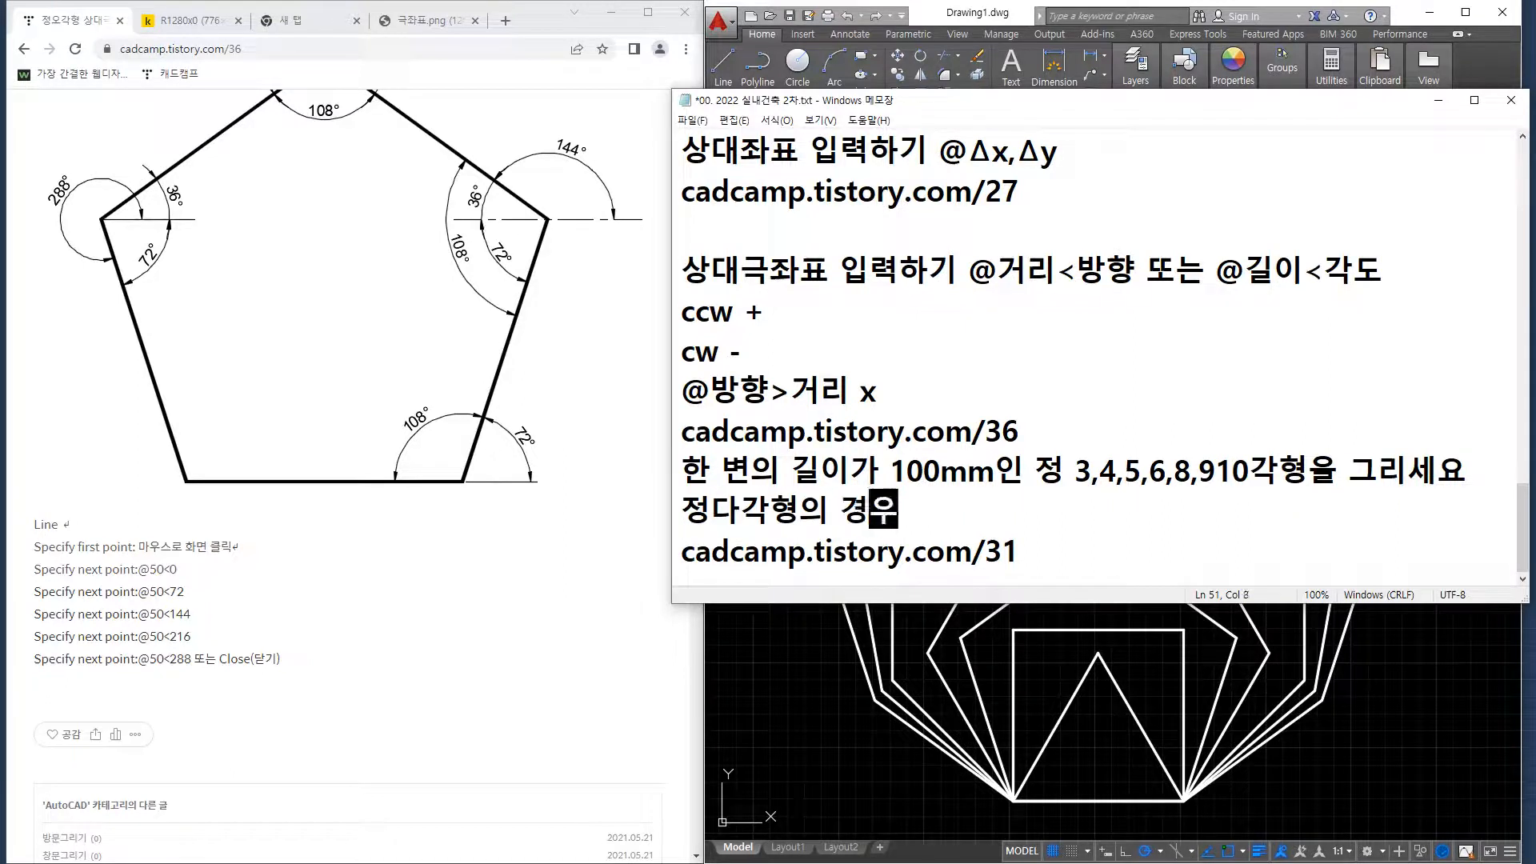
text( 가ㄱ도를 더하)
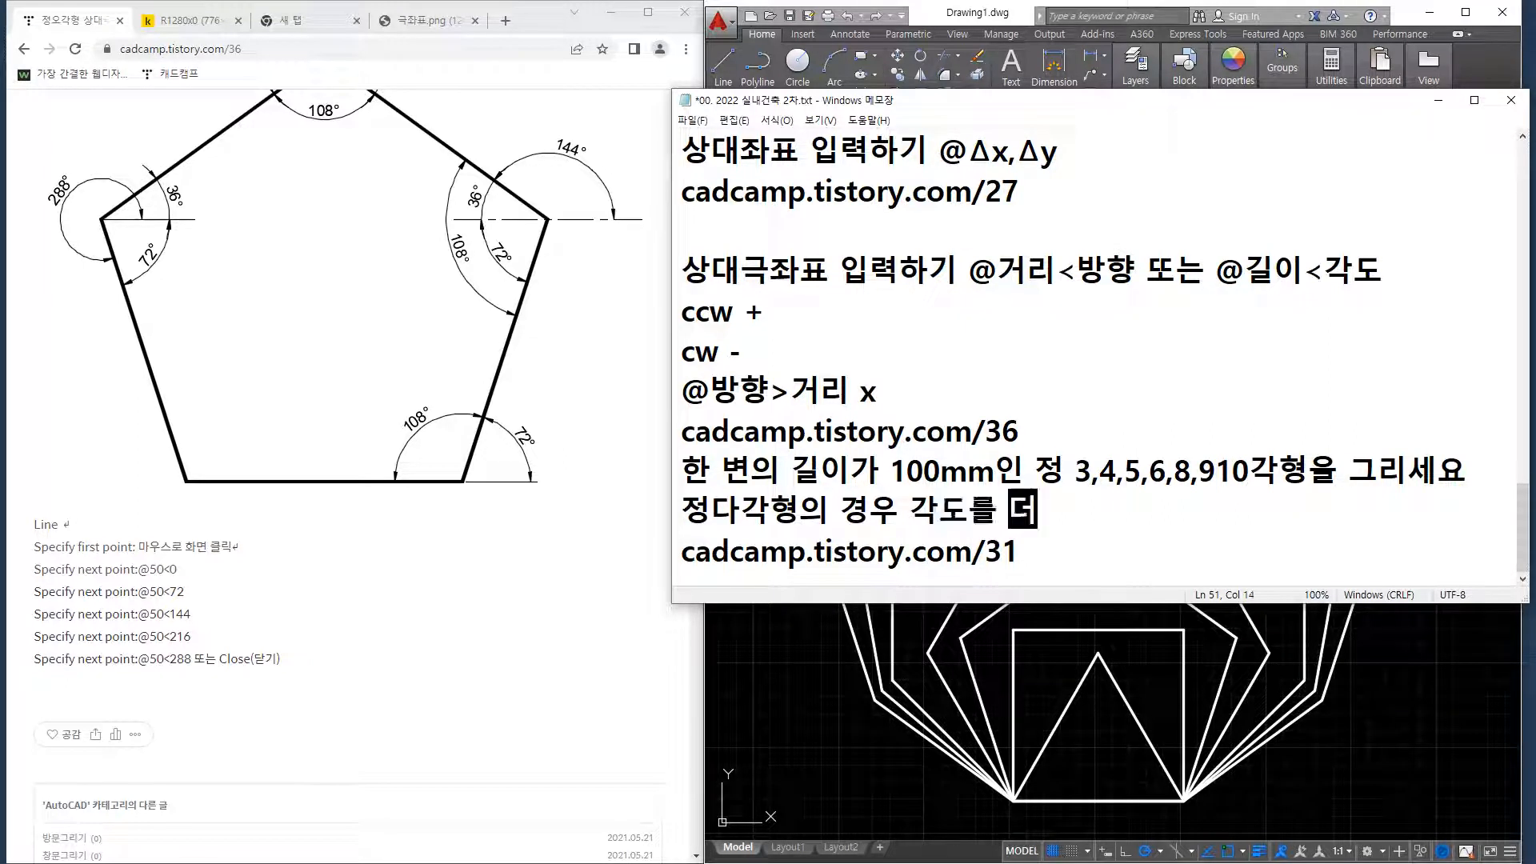
text(면 됨)
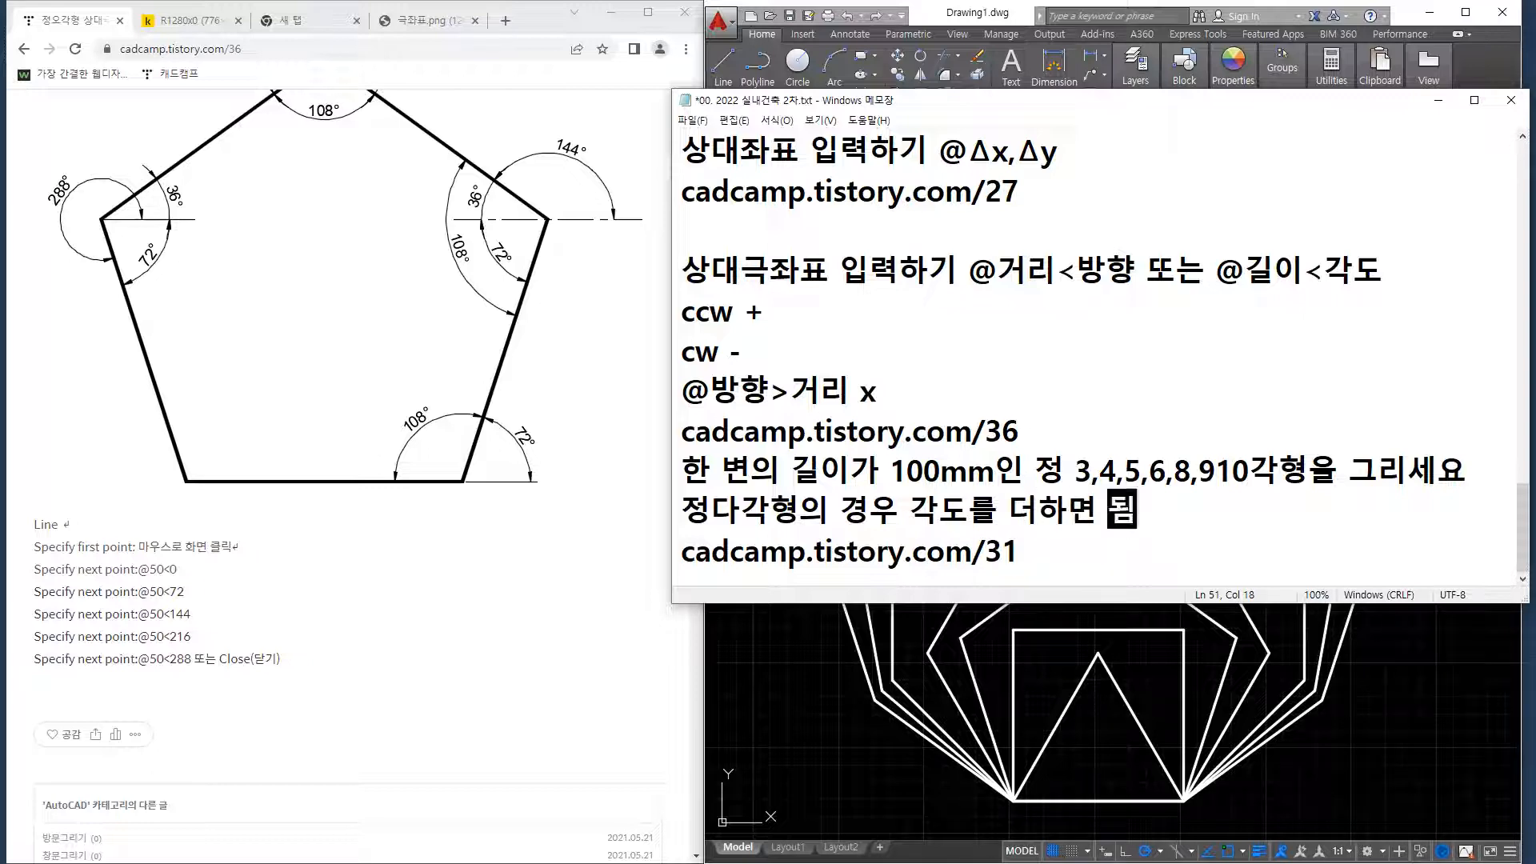
Bring the nested polygons into view and calculate the nonagon's angle step as 360 ÷ 9 in Calculator.
click(979, 783)
scroll(1080, 736, down, 5)
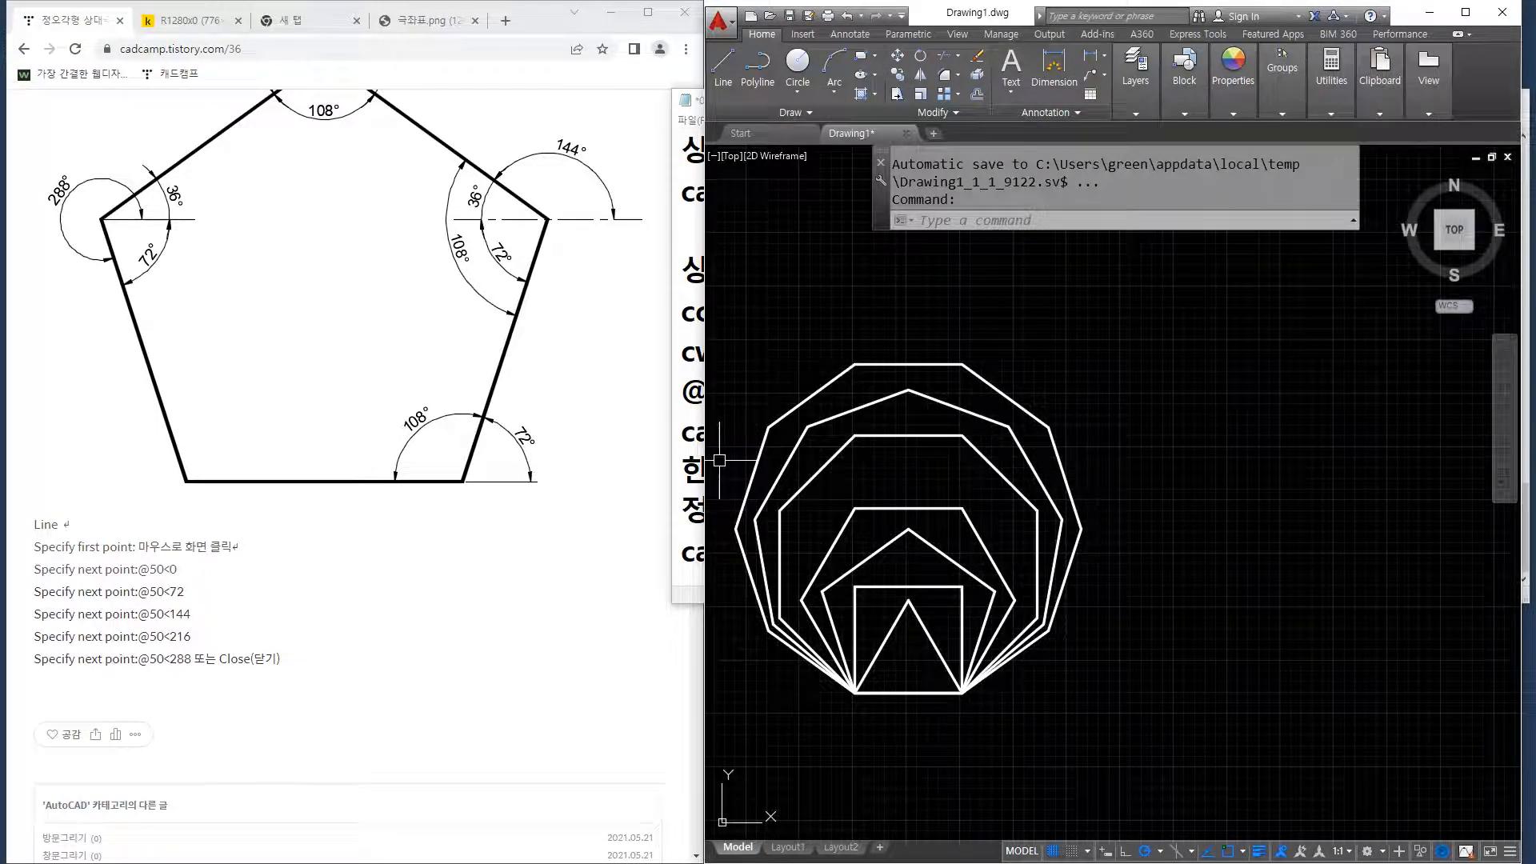
key(alt+Tab)
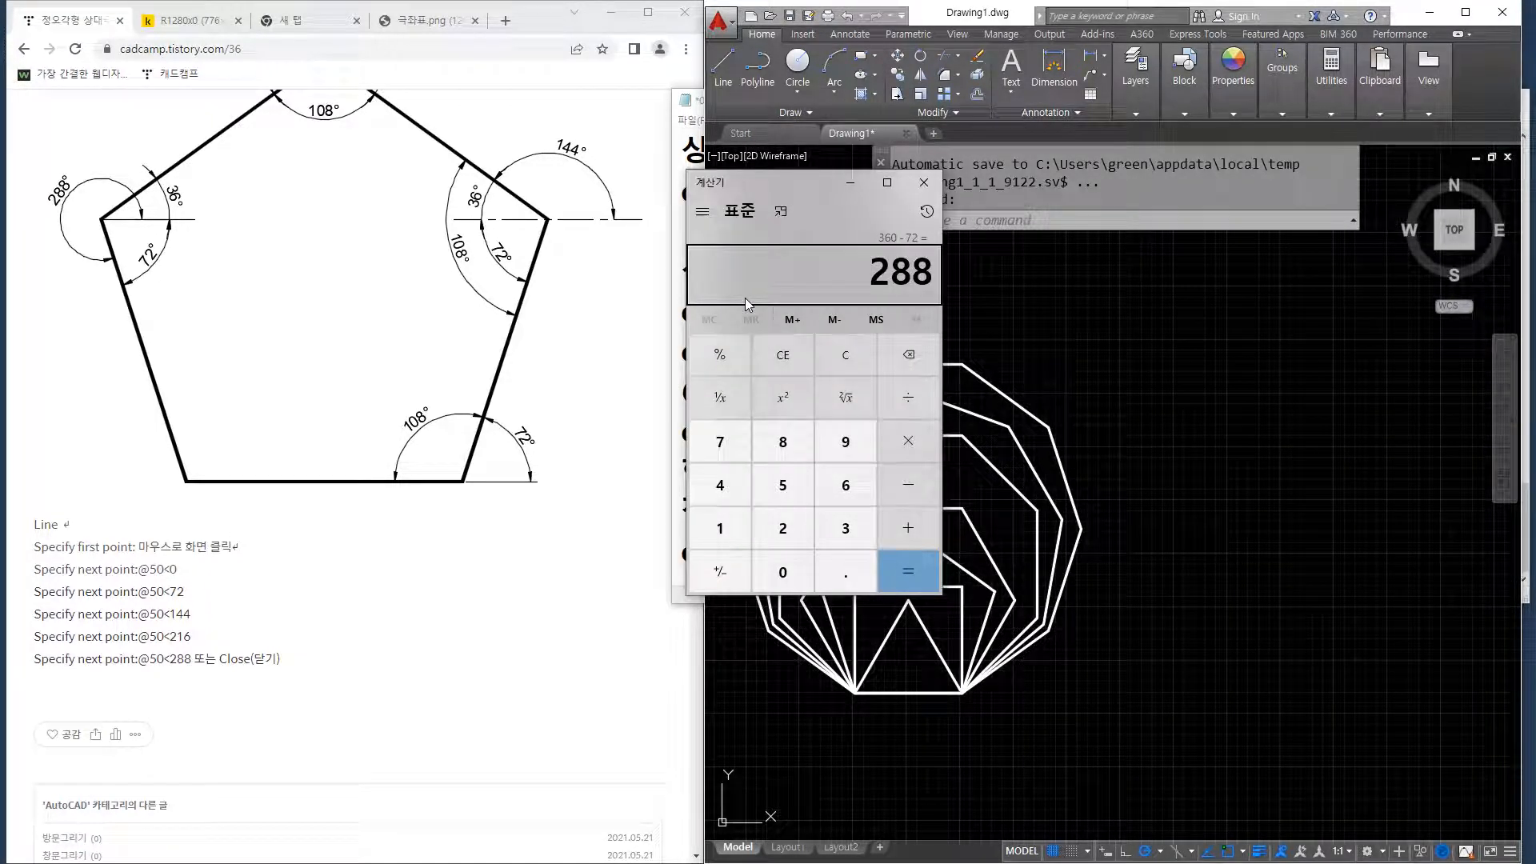
text(360)
key(slash)
text(9)
key(Return)
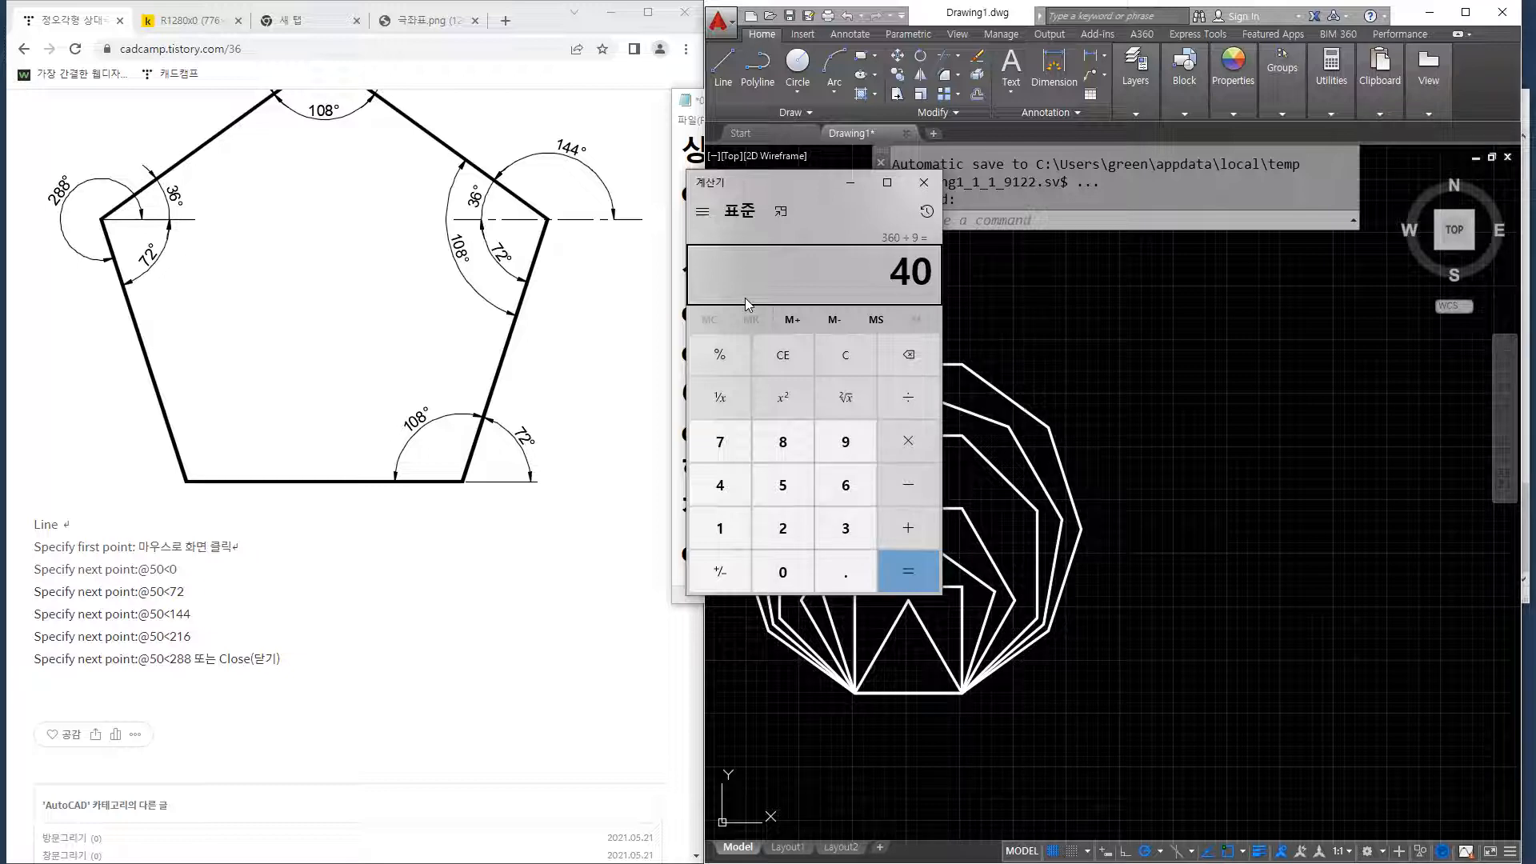
key(alt+Tab)
middle_drag(1260, 792, 1032, 711)
text(l)
key(Return)
click(1093, 633)
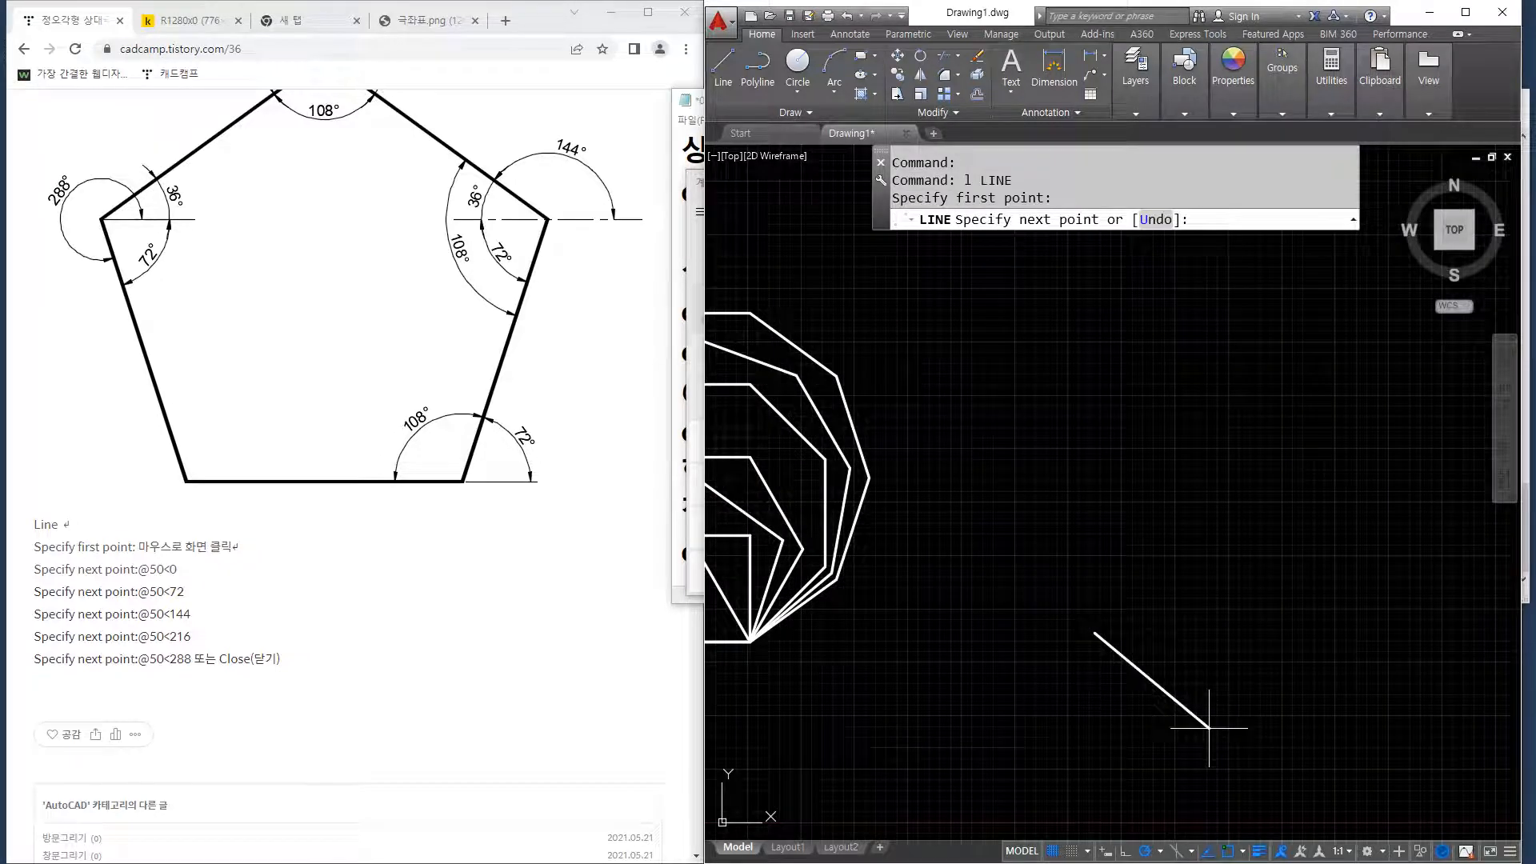
text(@100<0)
key(Return)
text(@100)
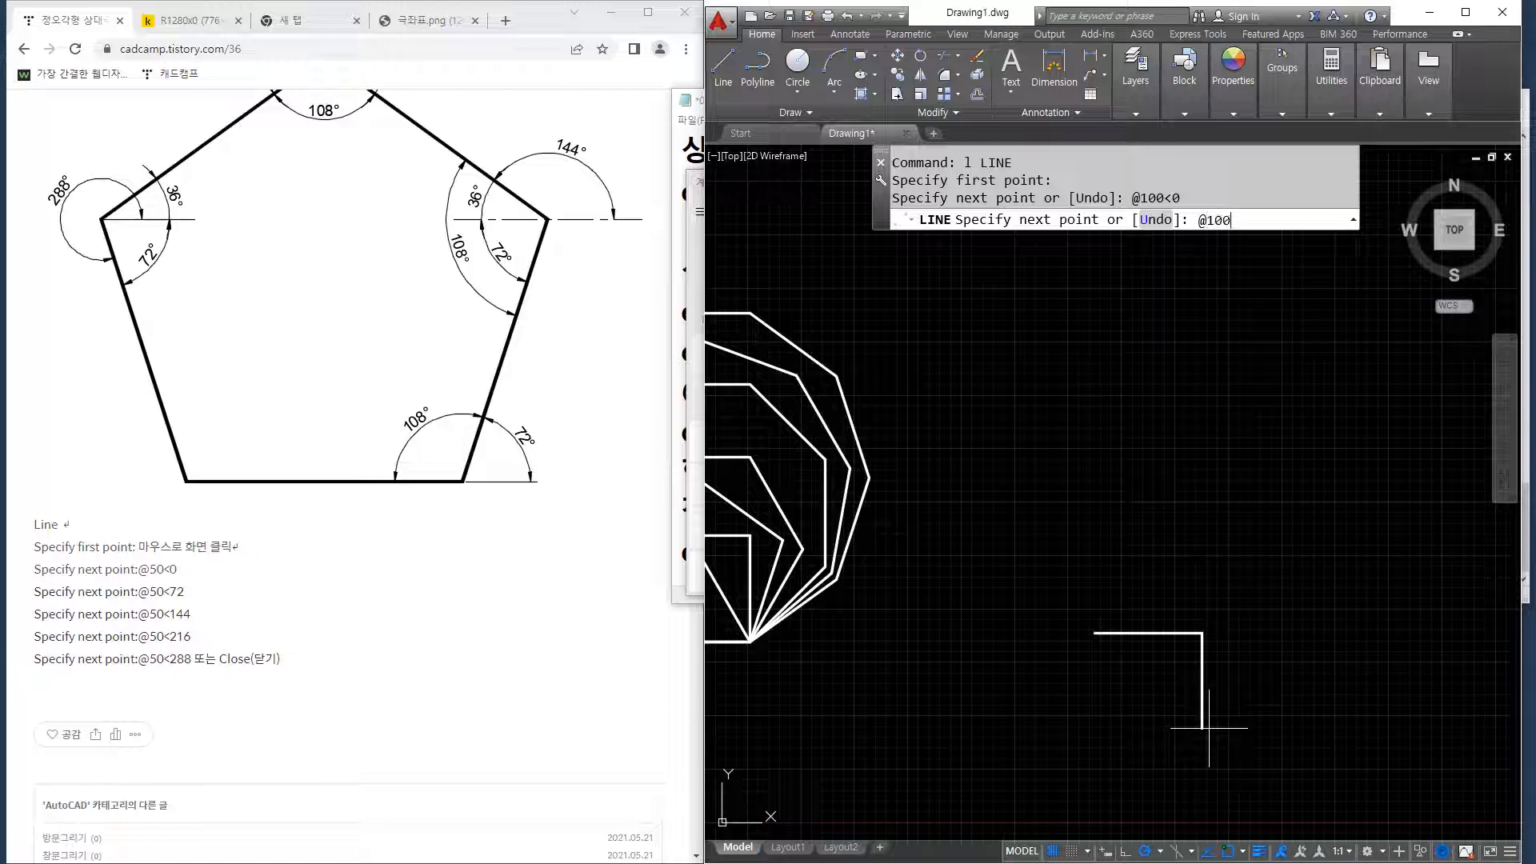
text(<40)
key(Return)
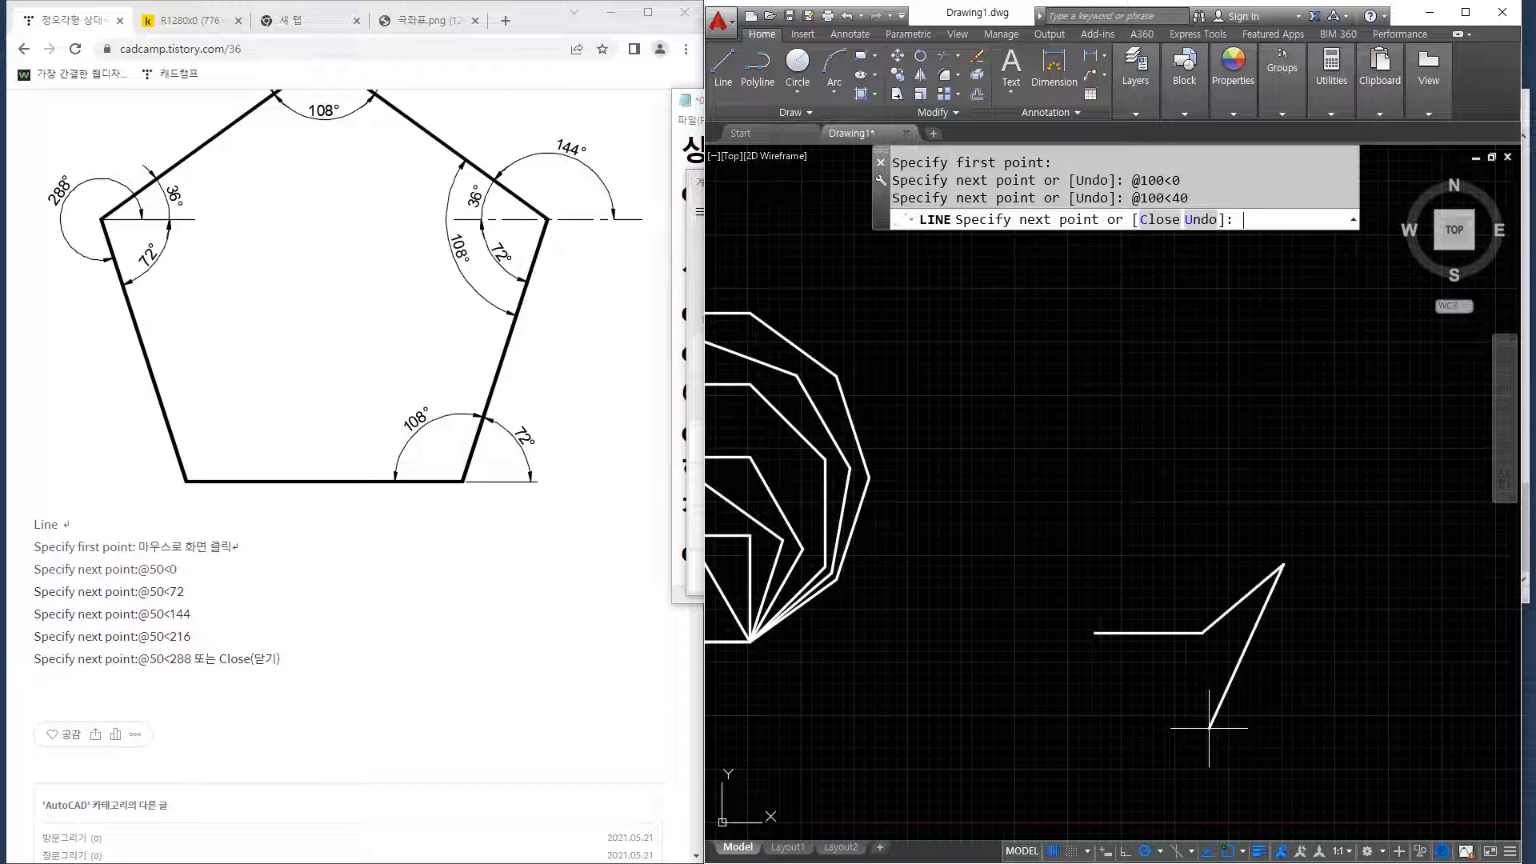
text(@100<80)
key(Return)
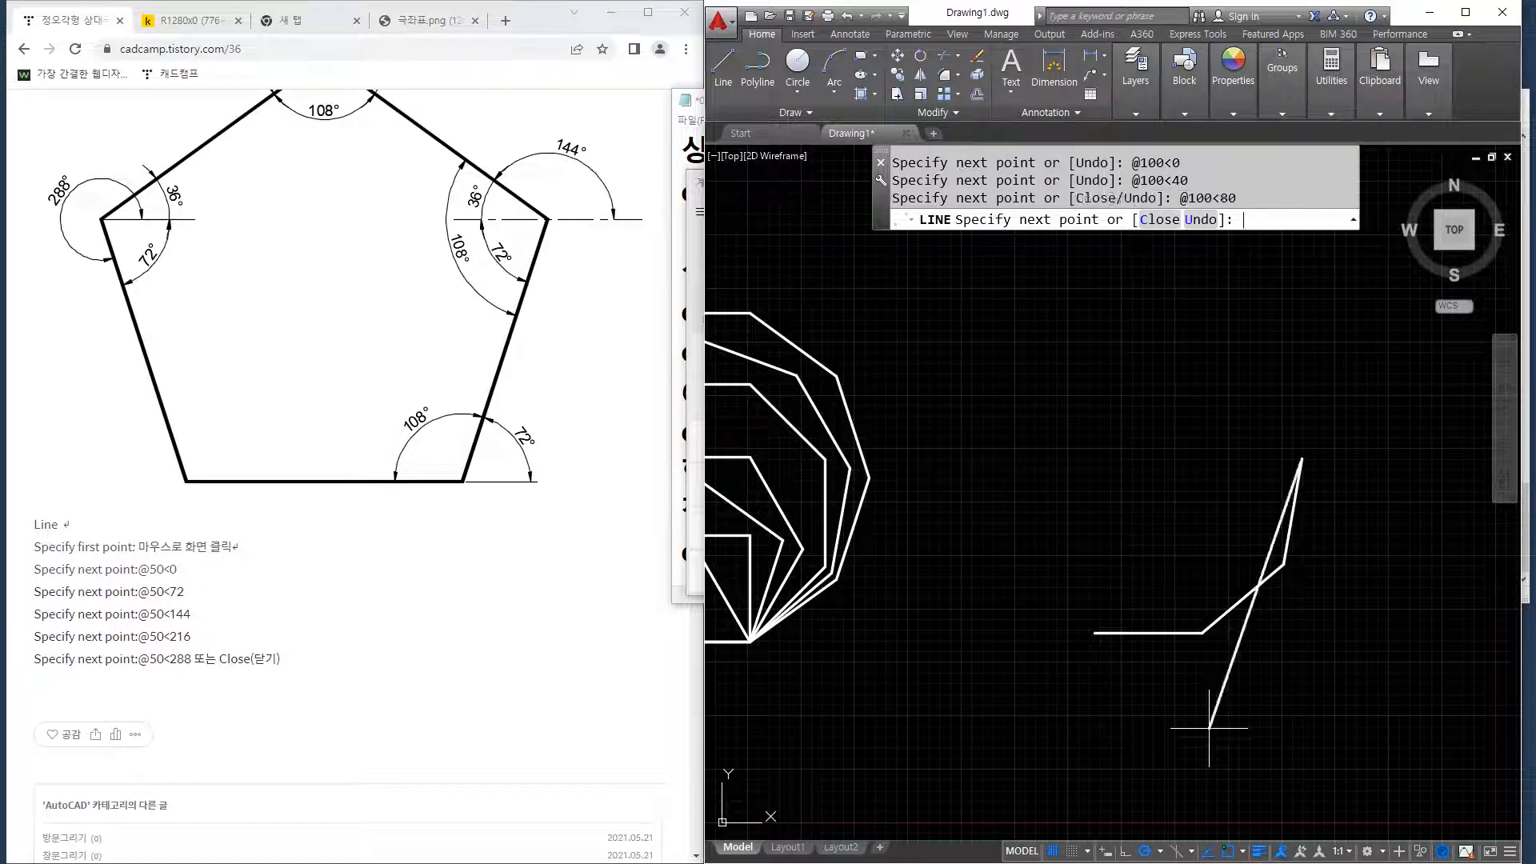
text(@100<120)
key(Return)
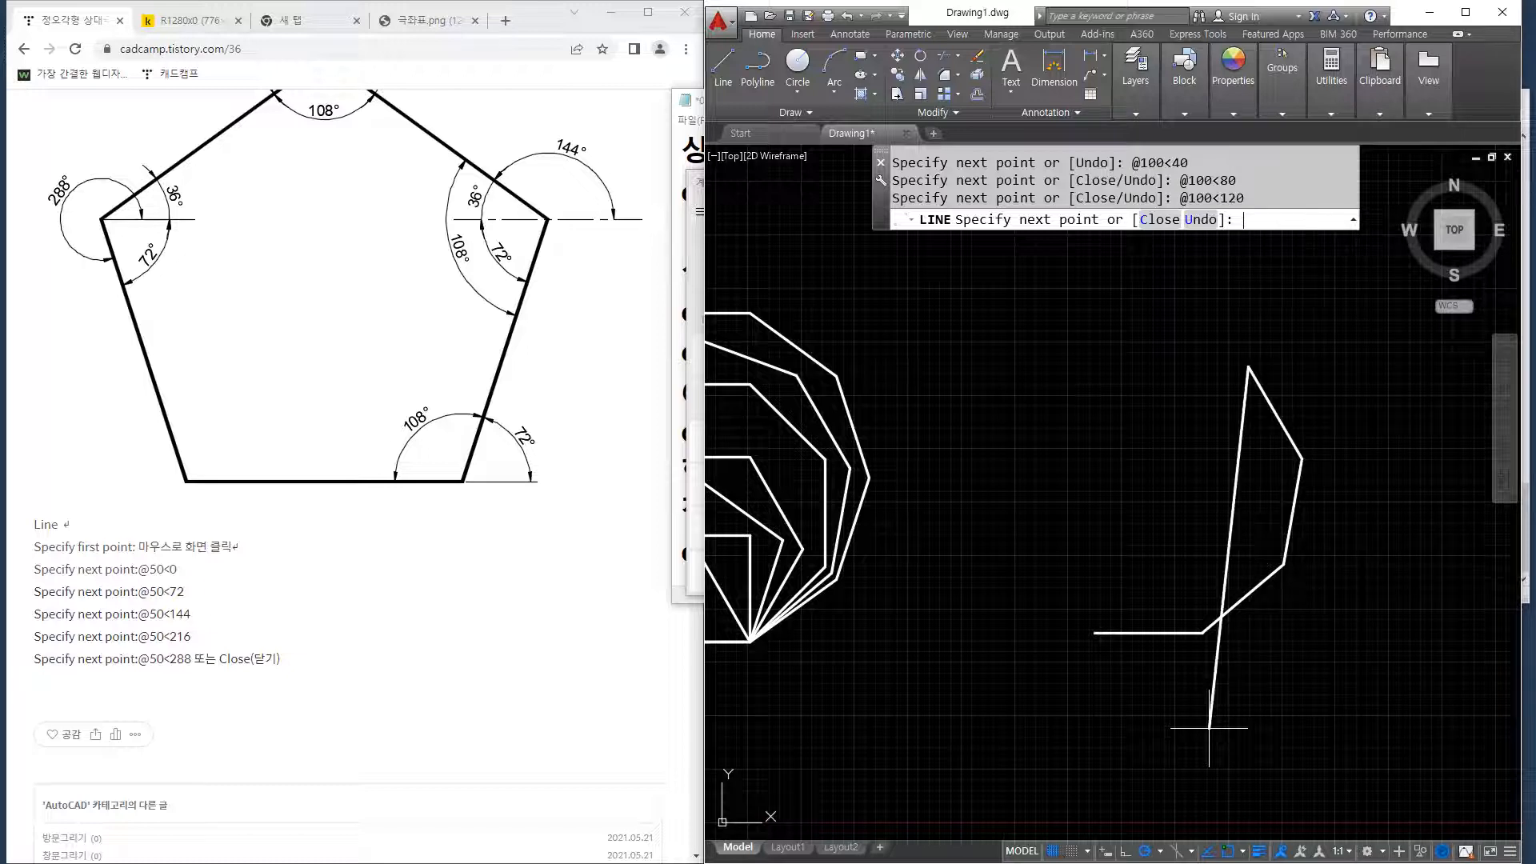
text(@100<160)
key(Return)
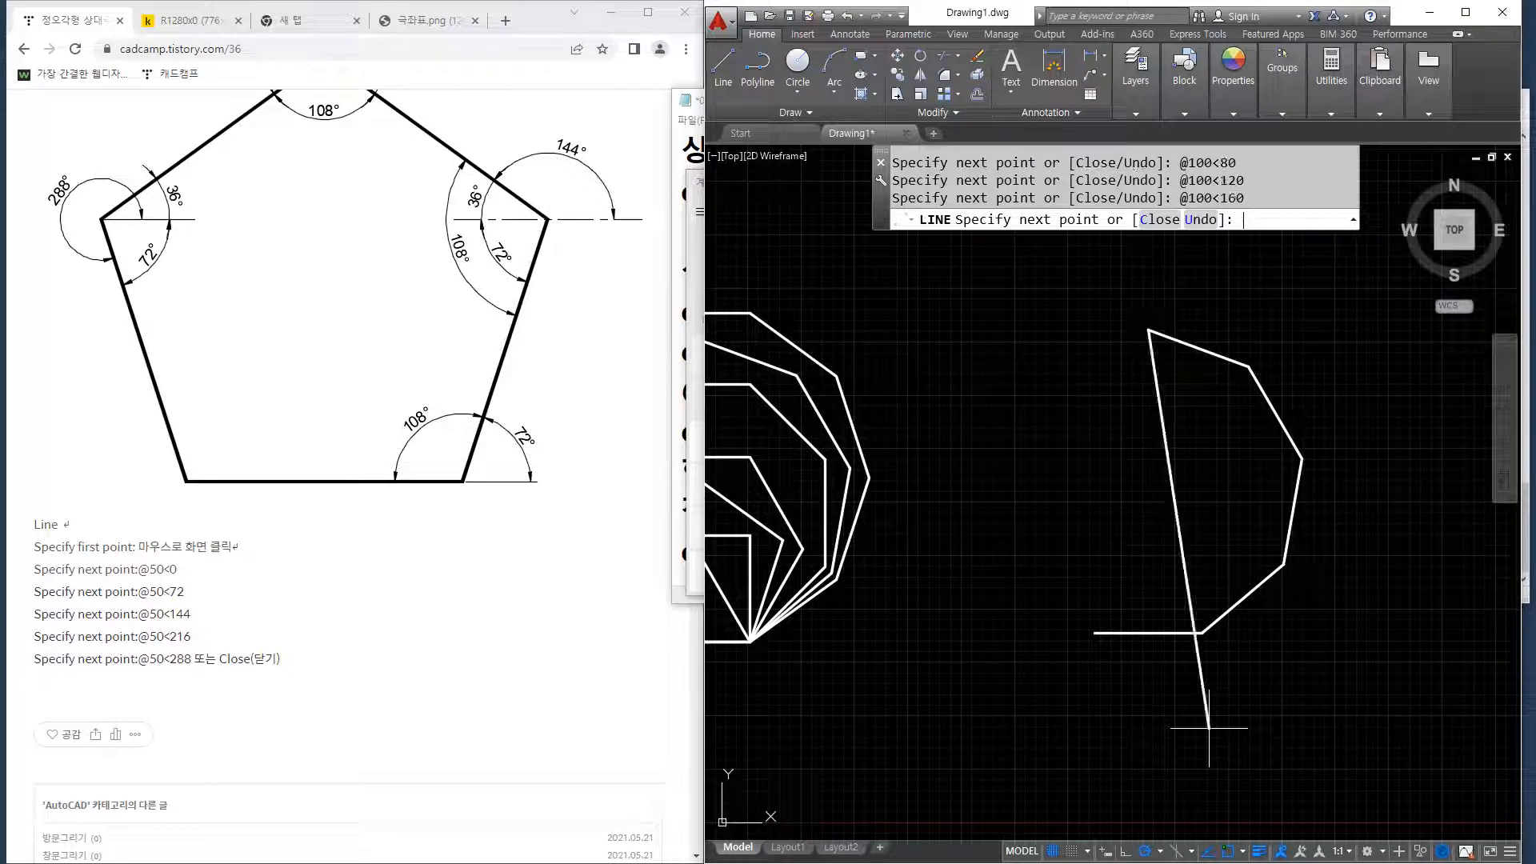
text(@100<200)
key(Return)
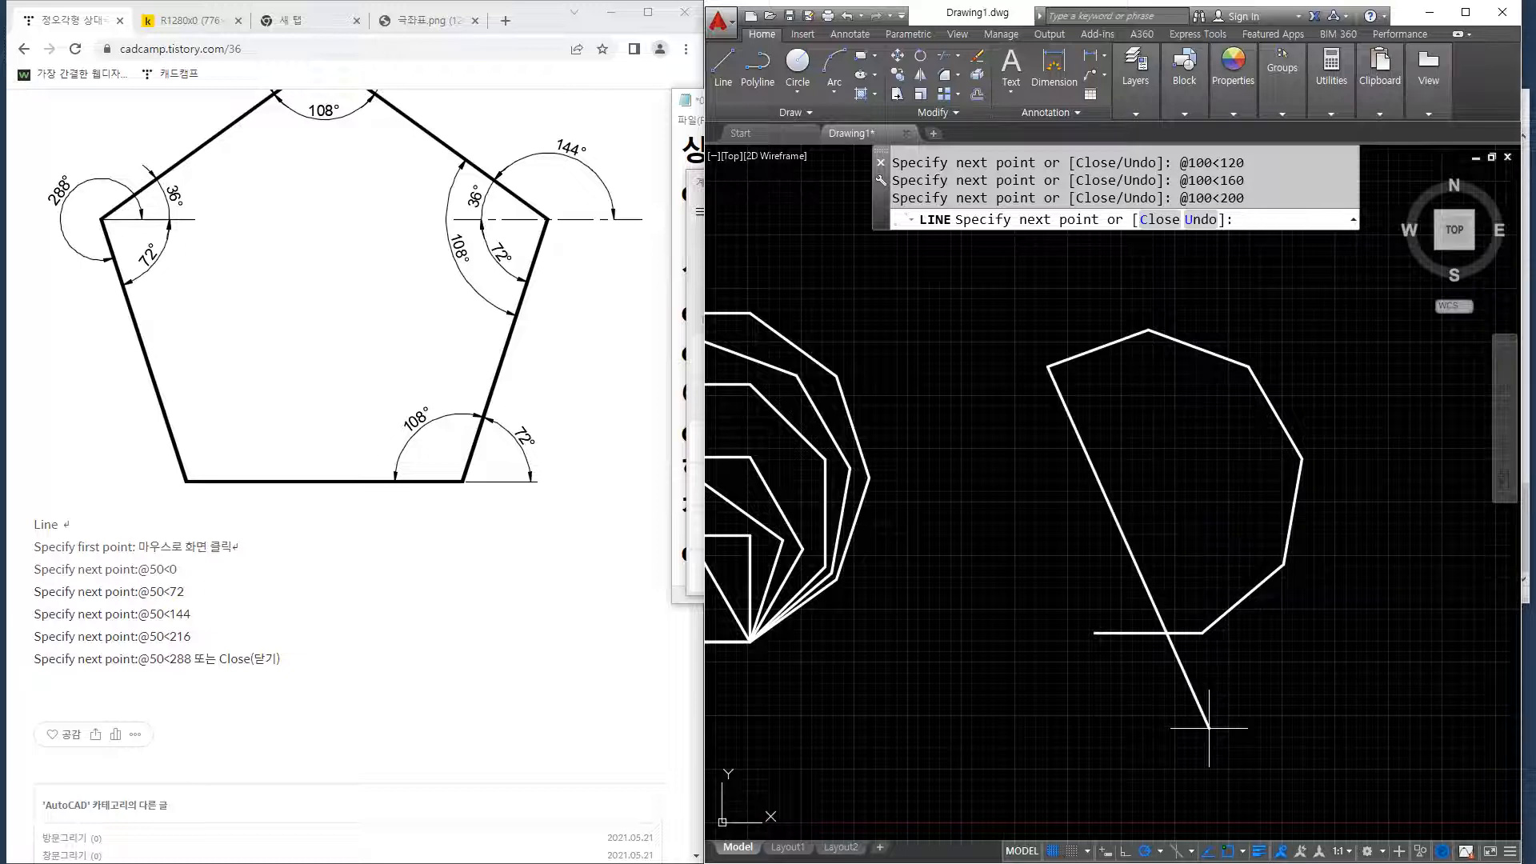
text(@100<240)
key(Return)
text(@)
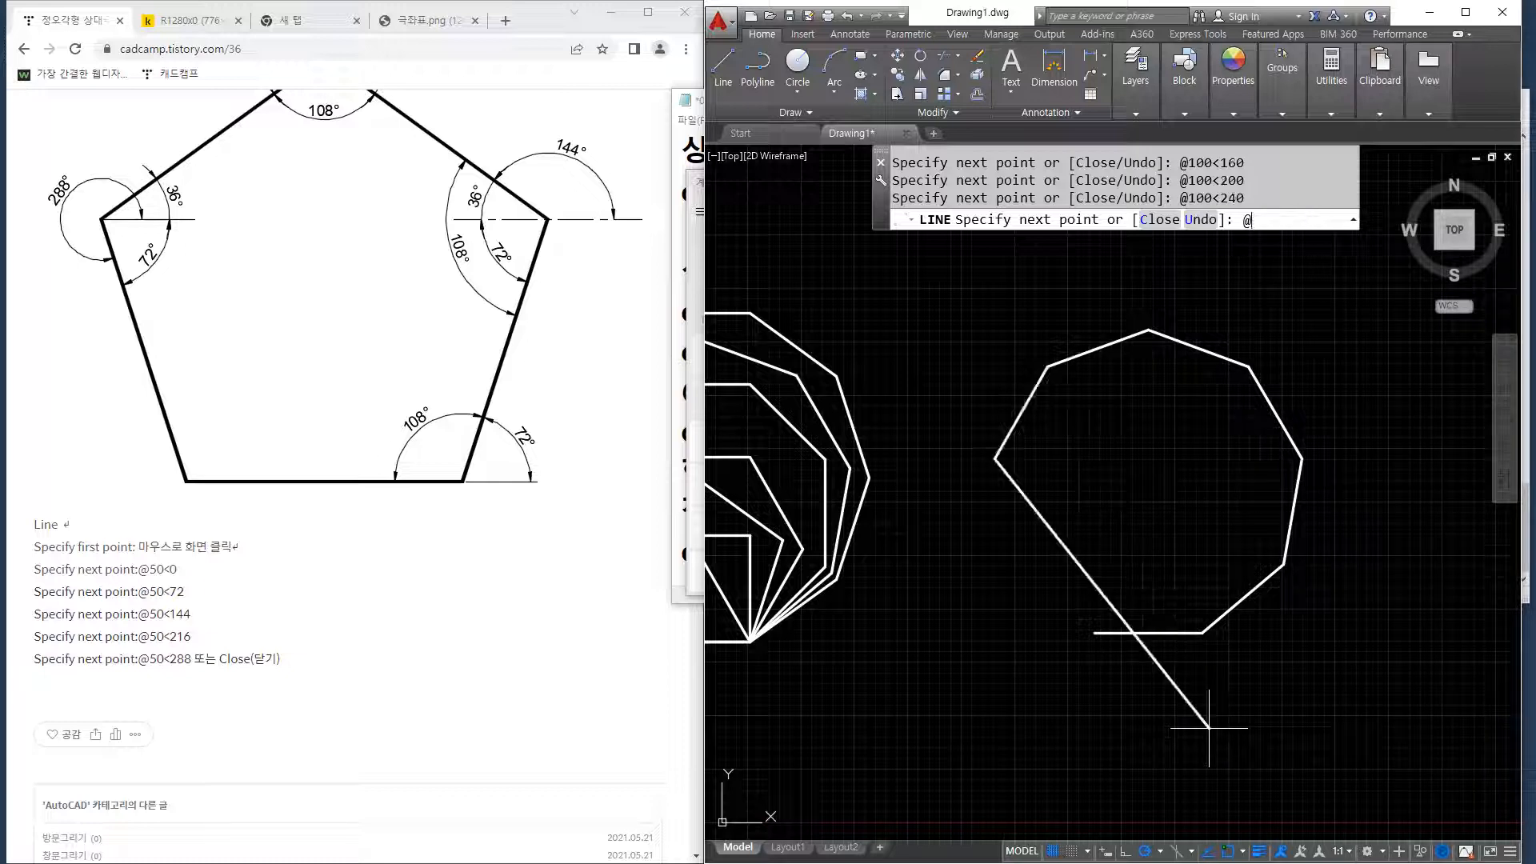
text(100<280)
key(Return)
text(@)
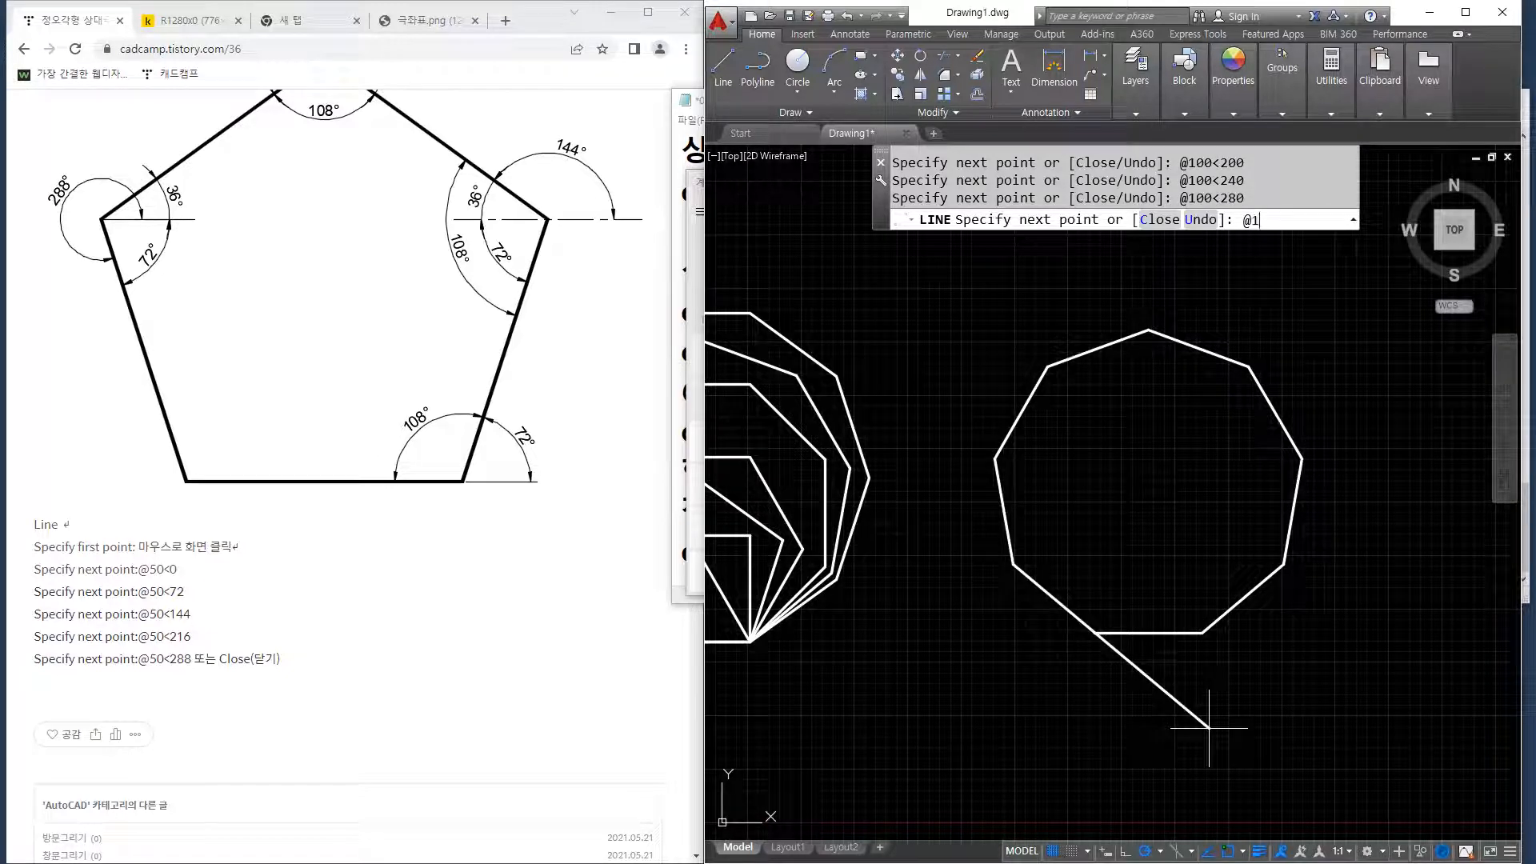
key(BackSpace)
text(c)
key(Return)
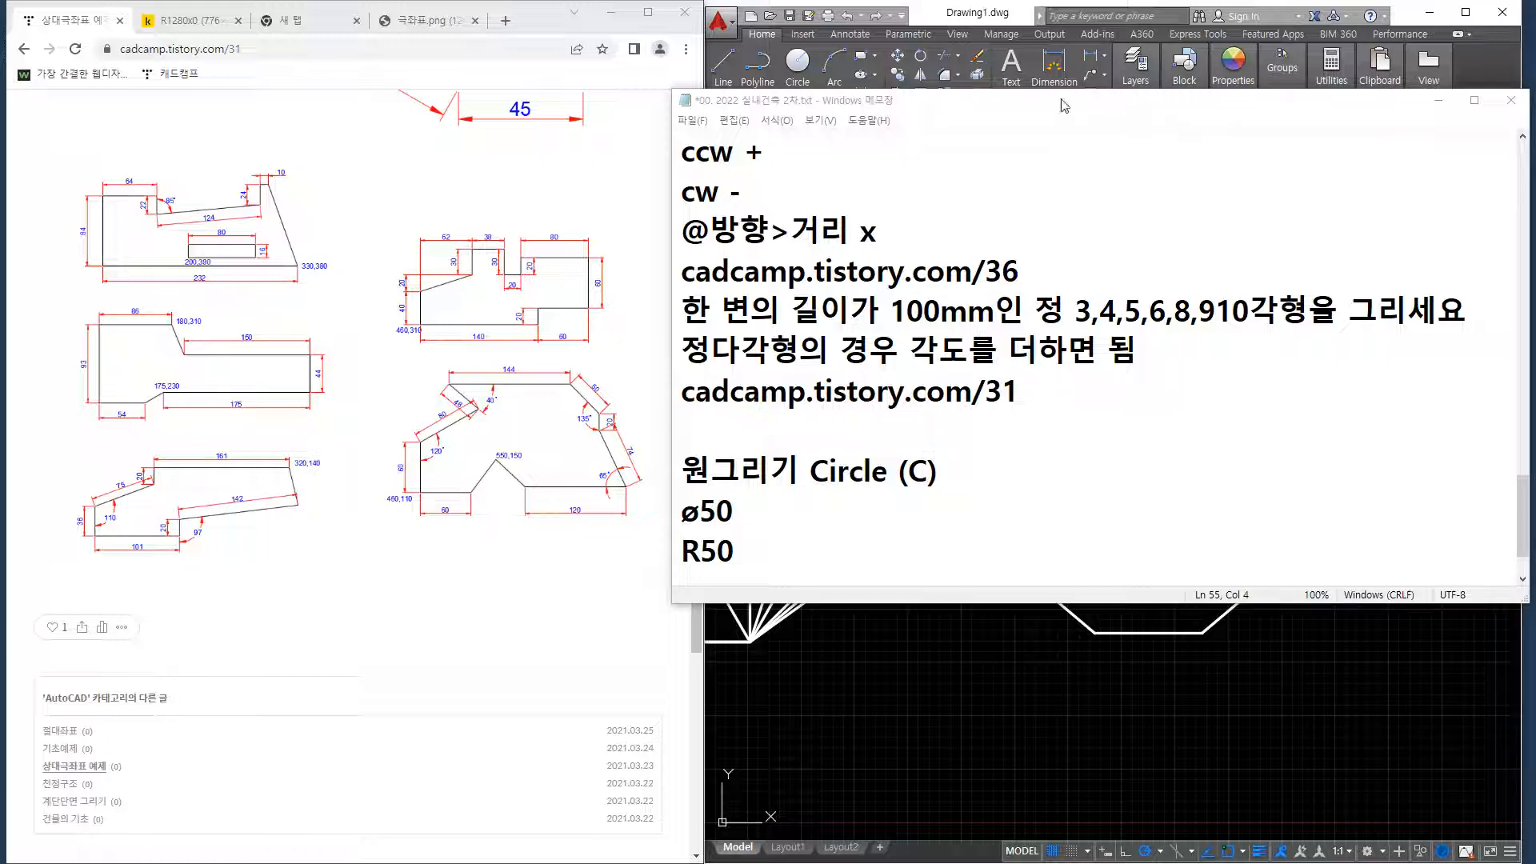
Switch to AutoCAD and examine the available methods of drawing a circle.
click(812, 72)
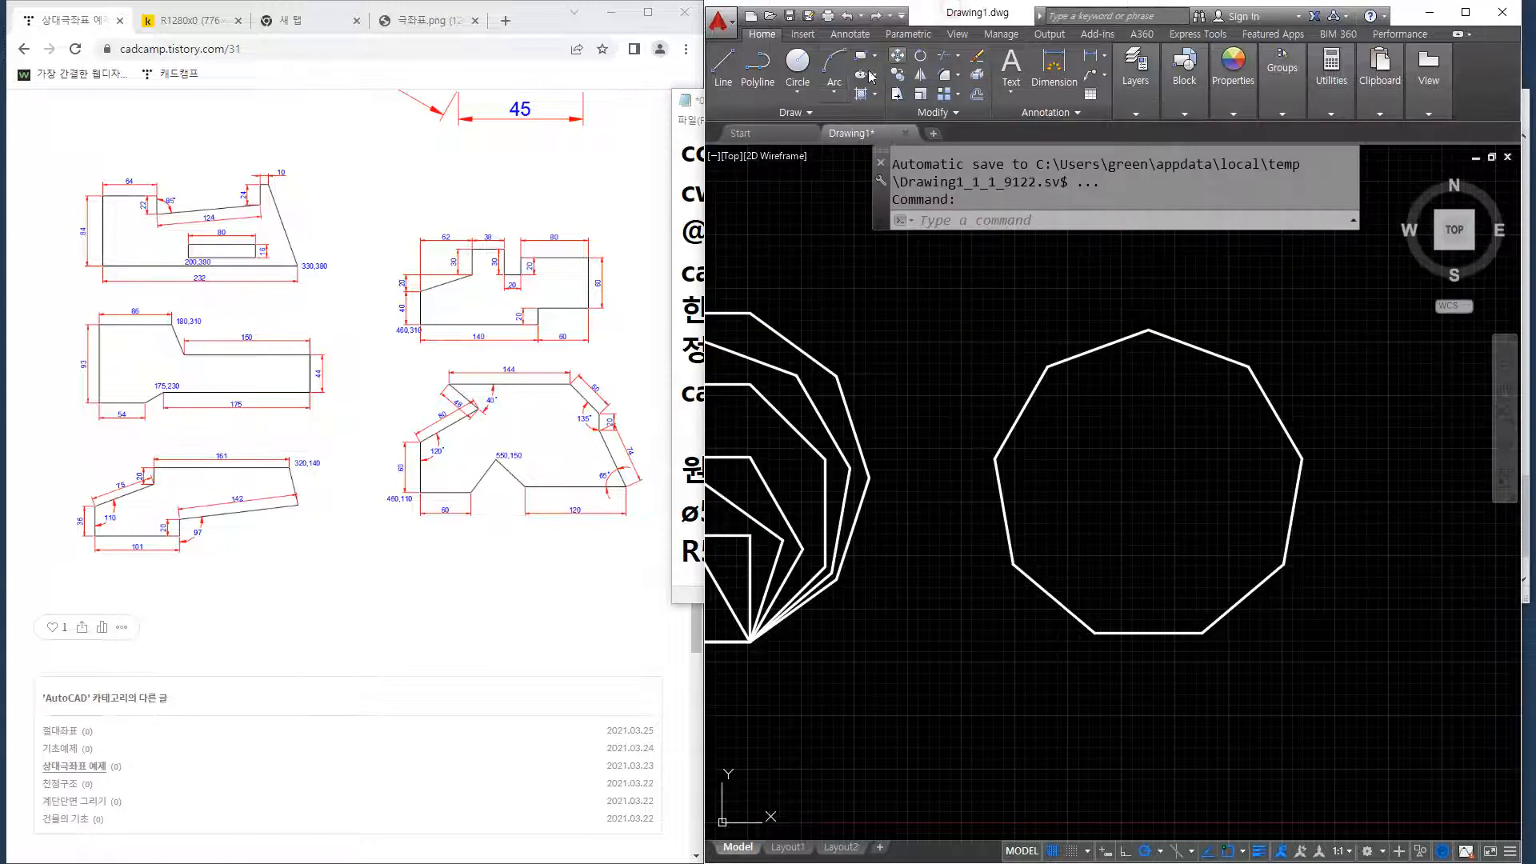
click(801, 95)
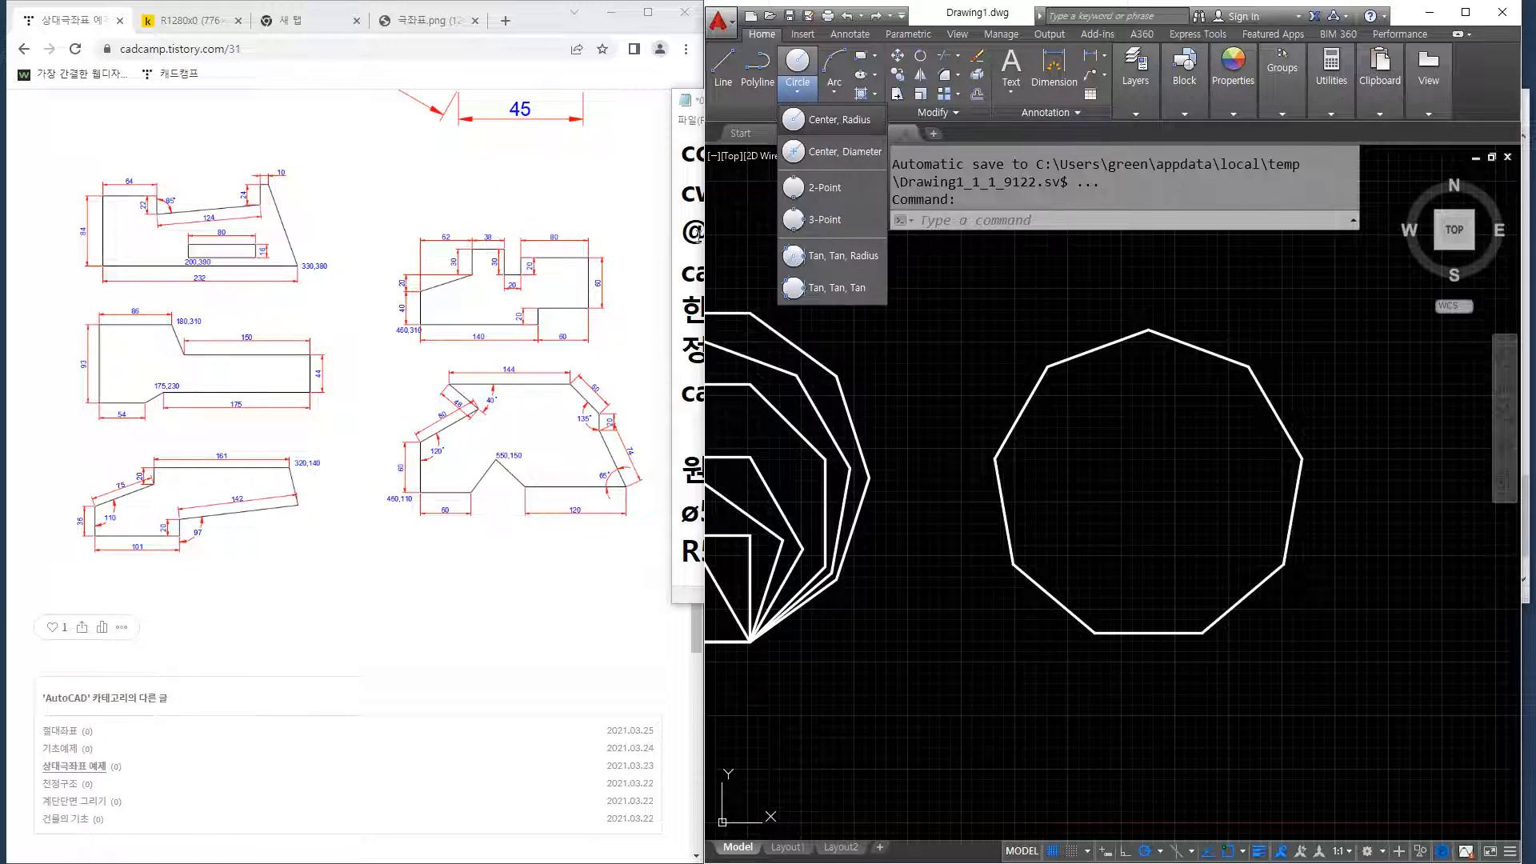
In Notepad, add the explanation "반지름 50mm" after R50 under the Circle heading.
click(693, 222)
scroll(807, 459, down, 1)
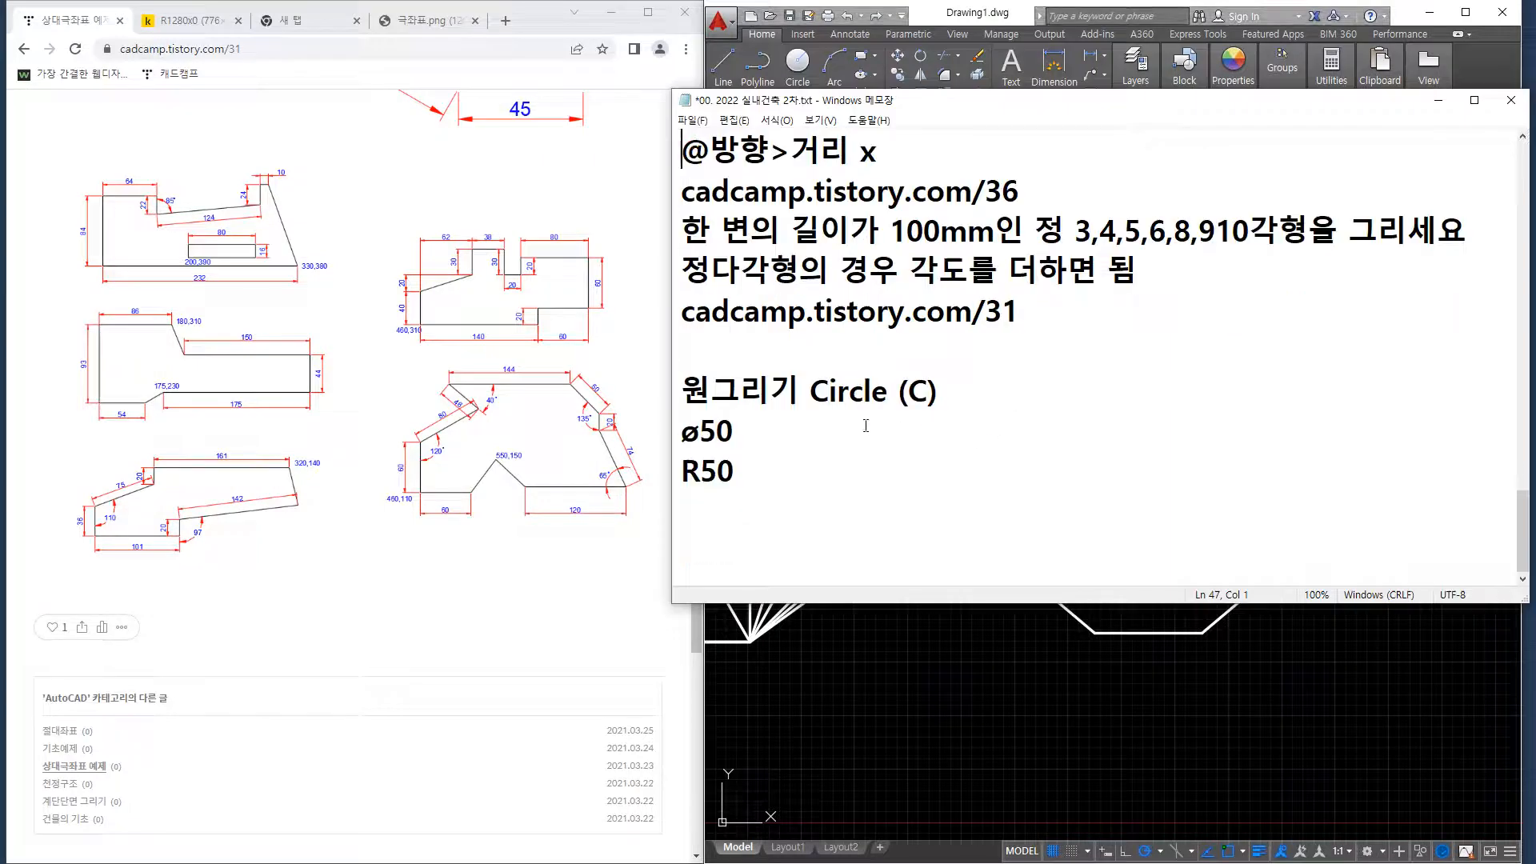
drag(740, 473, 682, 431)
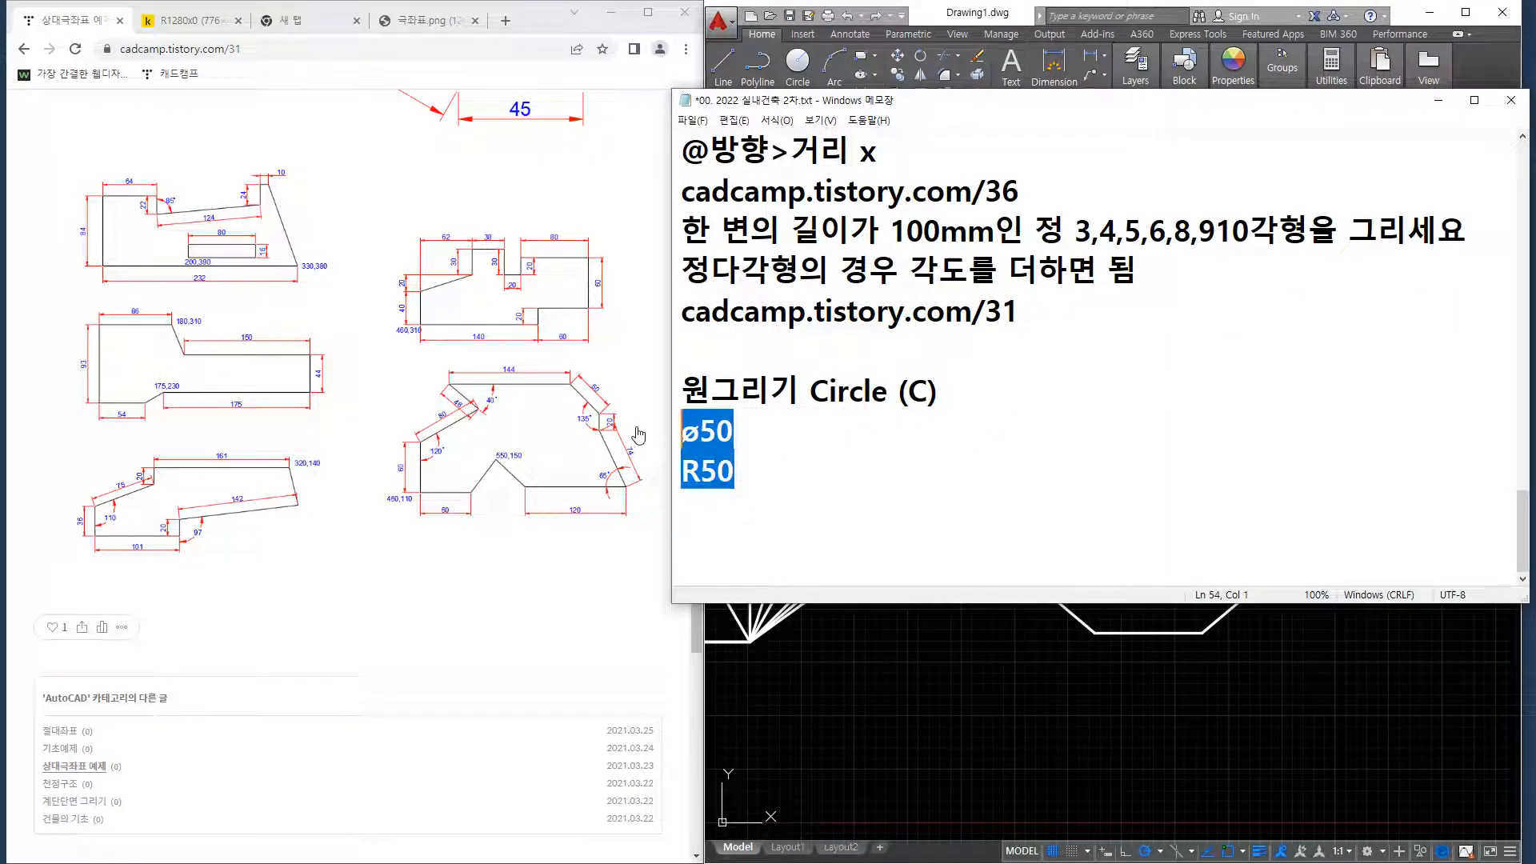
click(776, 510)
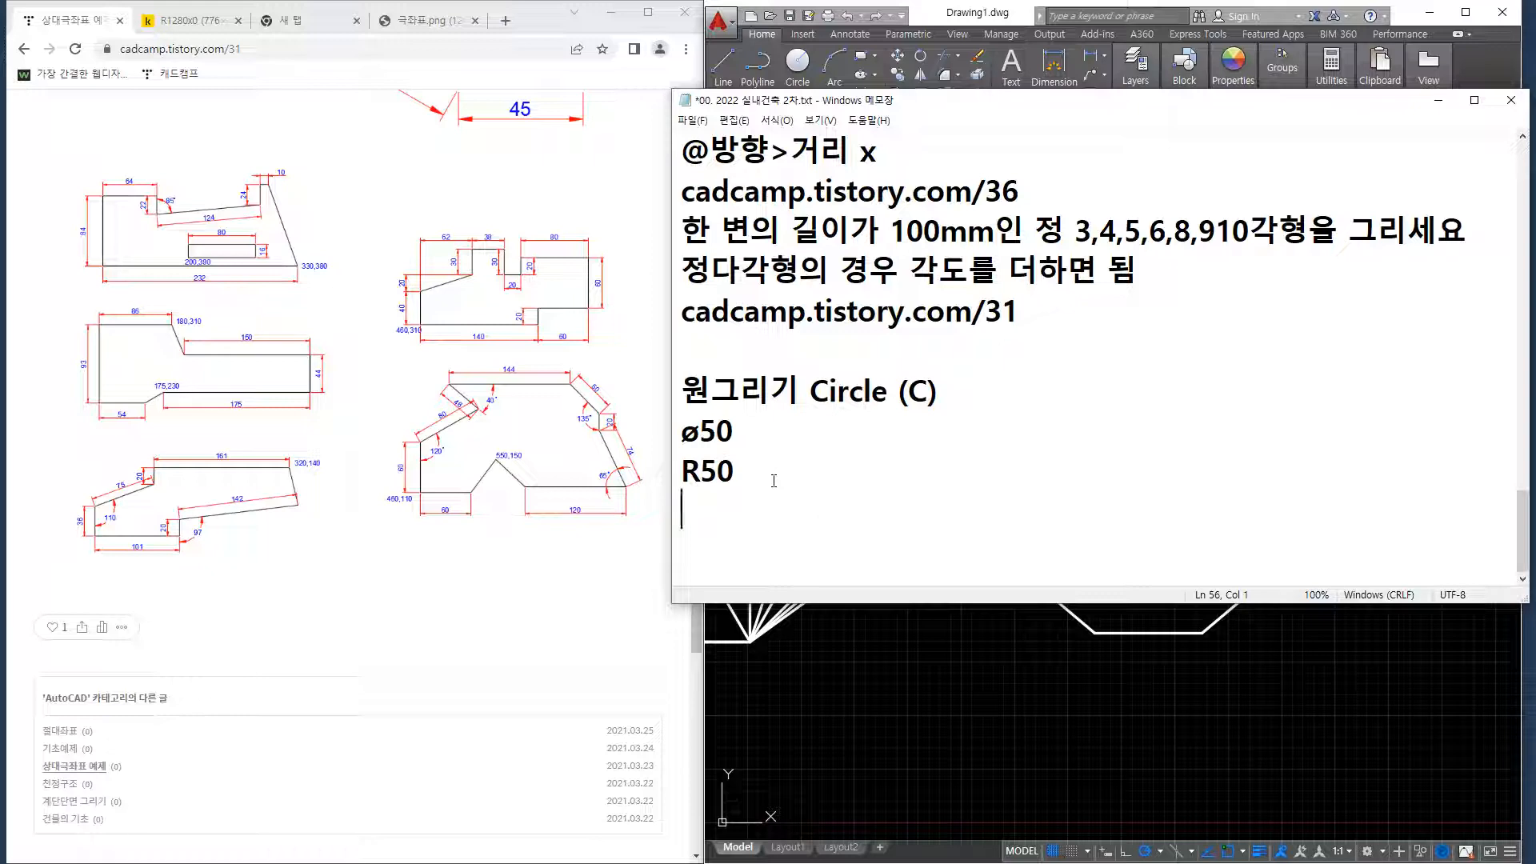
key(Up)
key(End)
text(반지름 )
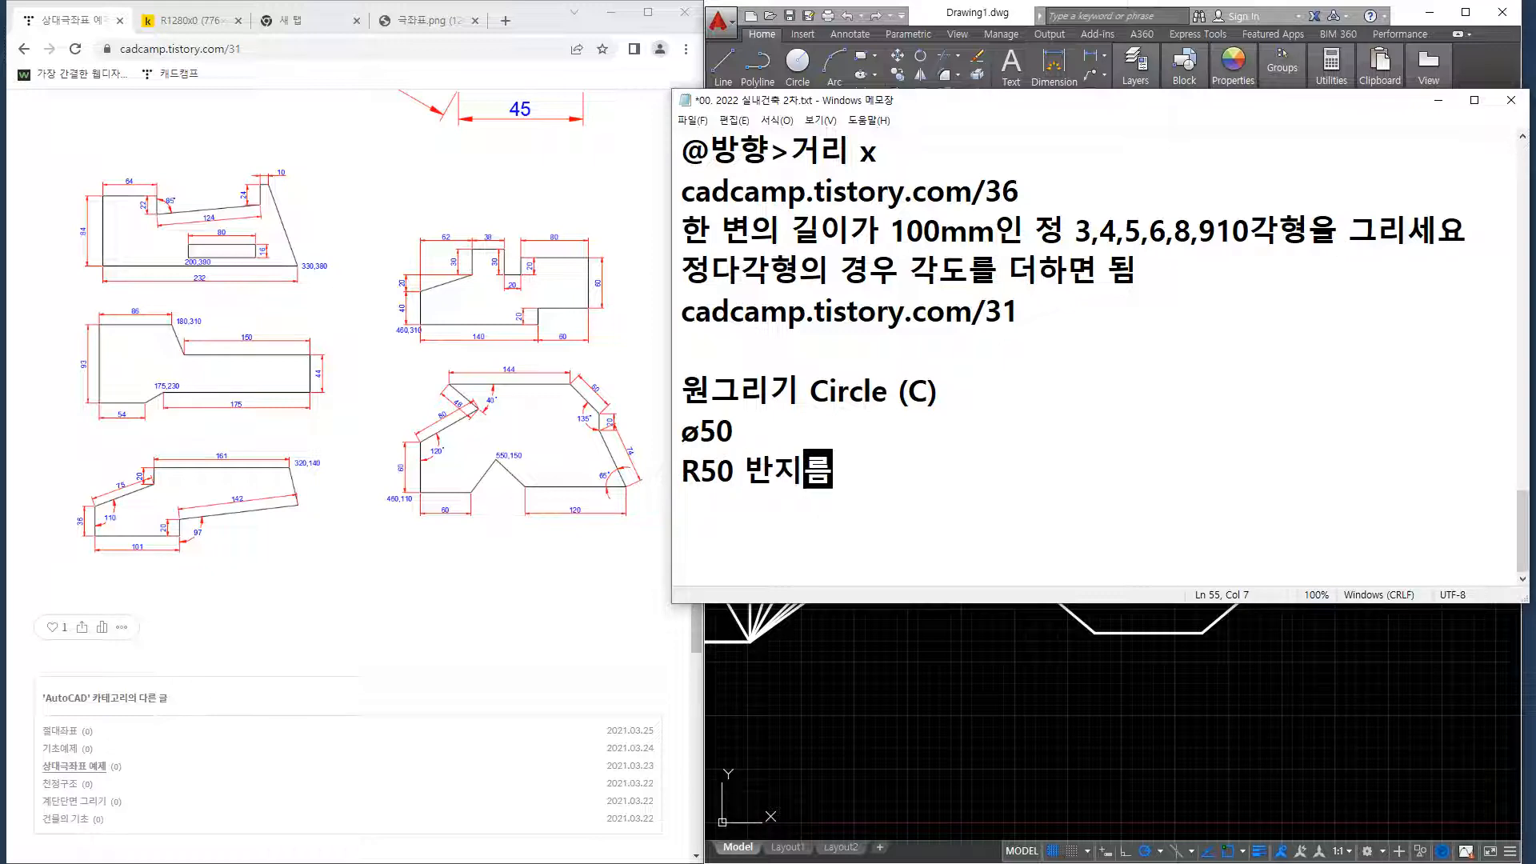
text(500)
key(BackSpace)
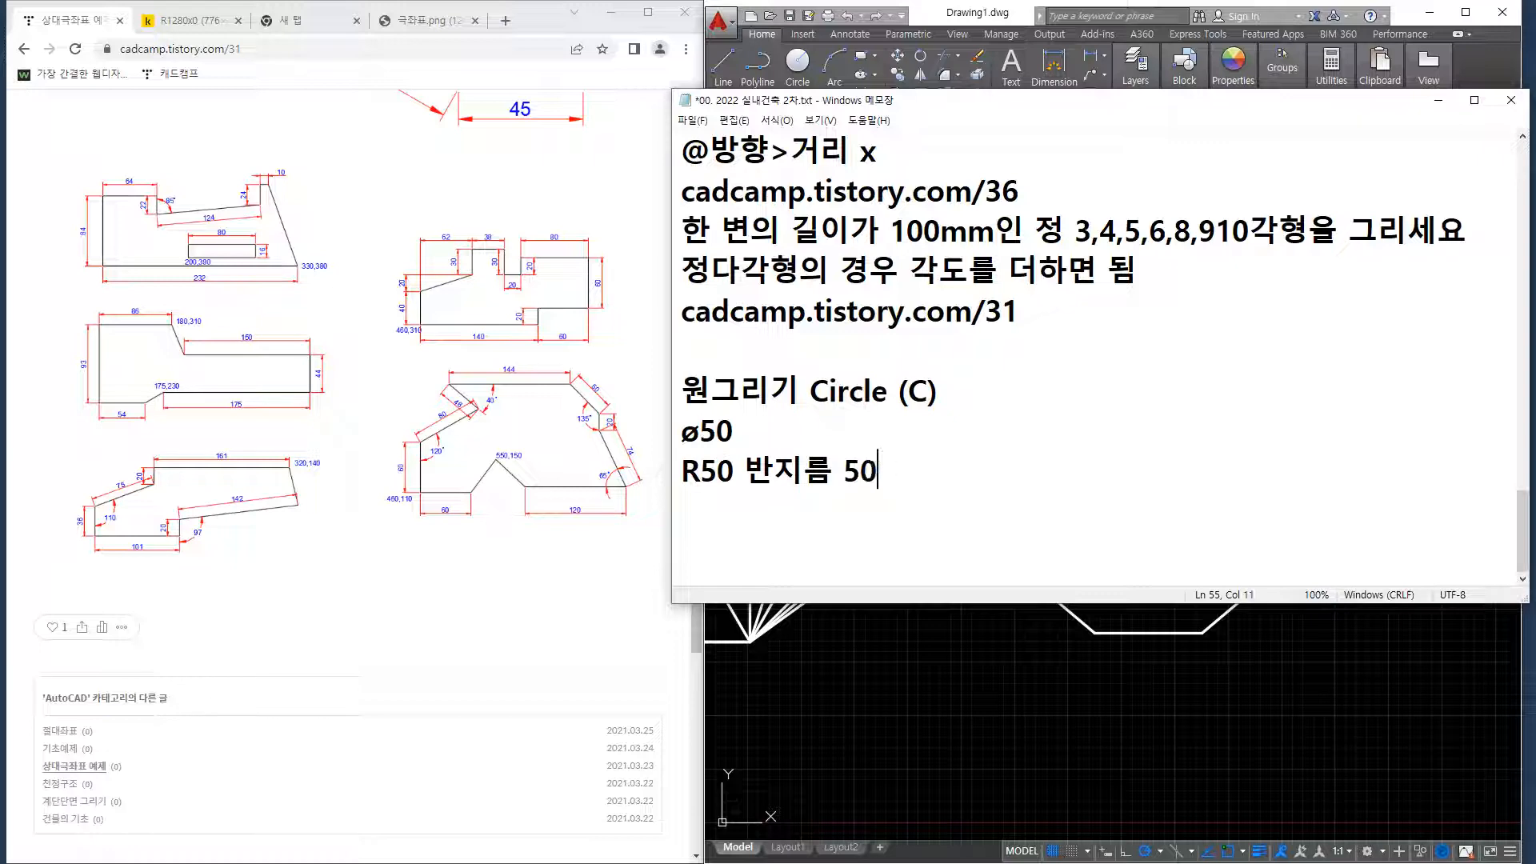
text(mm)
Add the explanation "파이50 지름 50mm" after ø50 in the Circle notes.
click(735, 430)
text(파이)
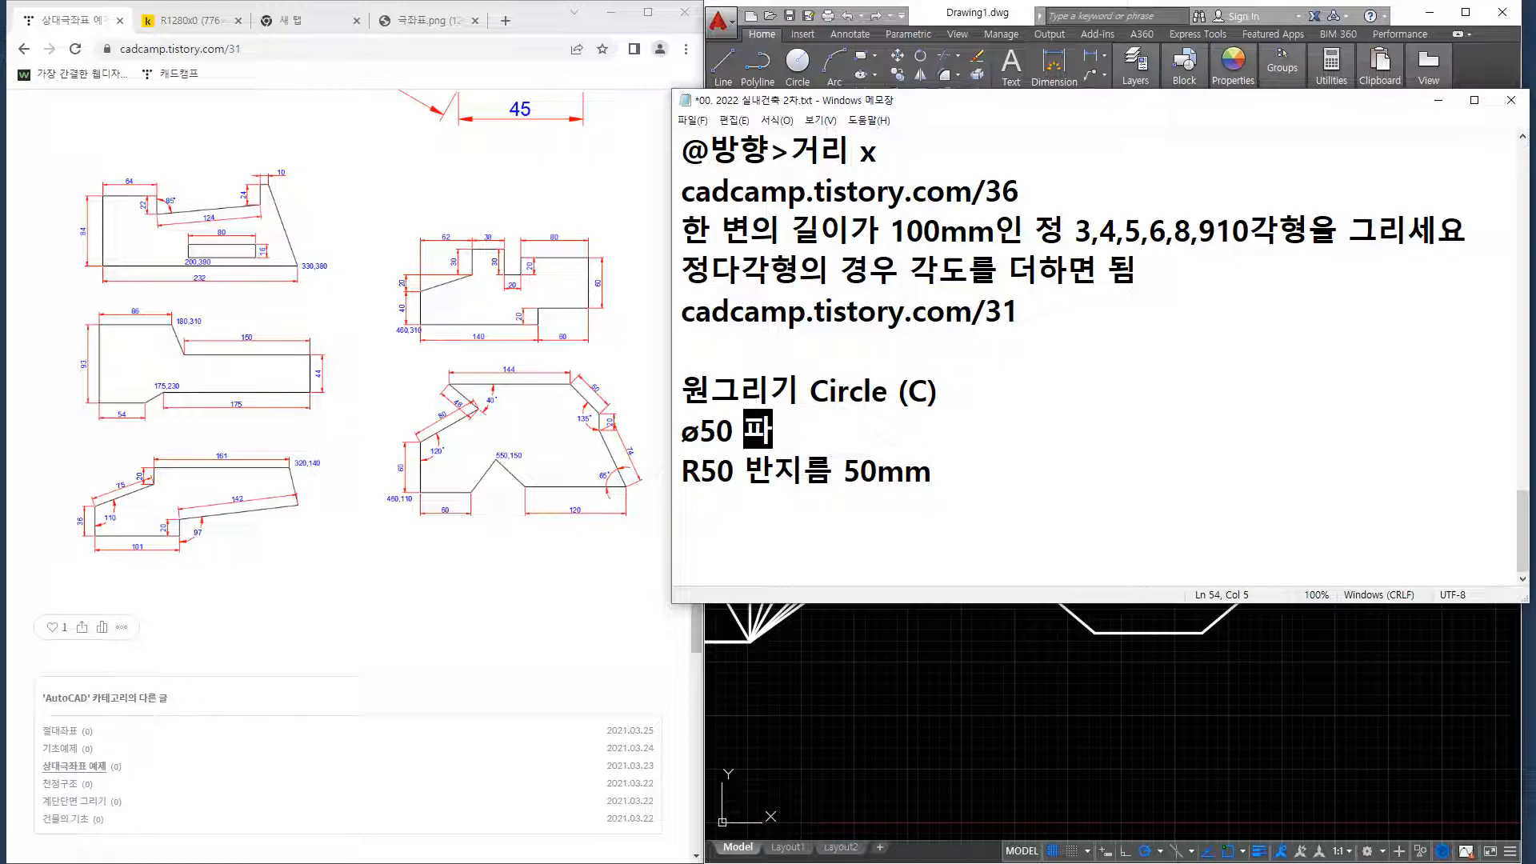
text(0)
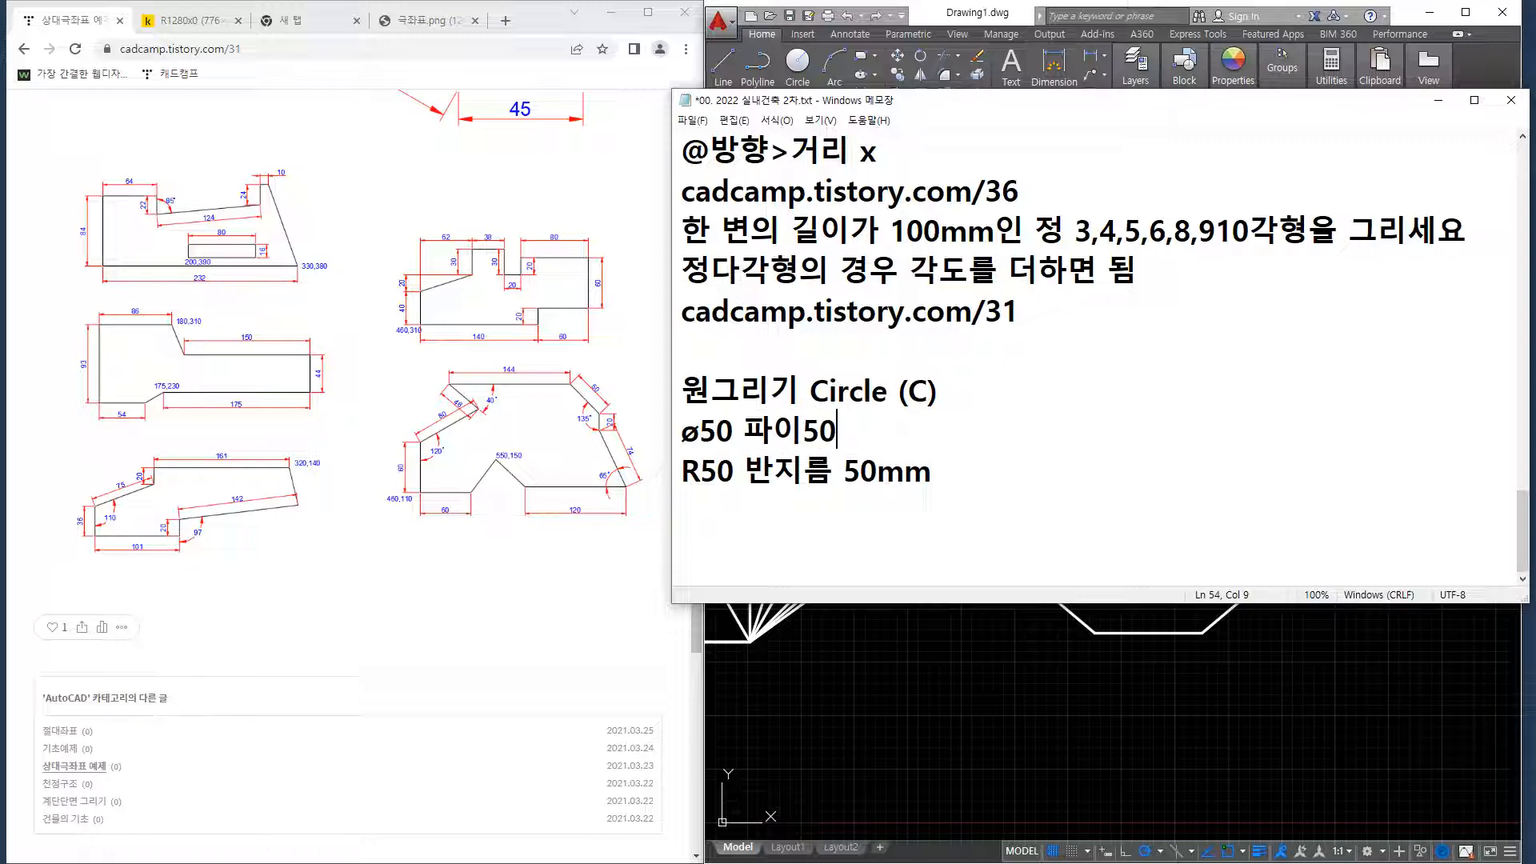
mouse_move(1135, 394)
mouse_down()
mouse_move(1160, 436)
mouse_move(1145, 394)
mouse_move(1132, 472)
mouse_up()
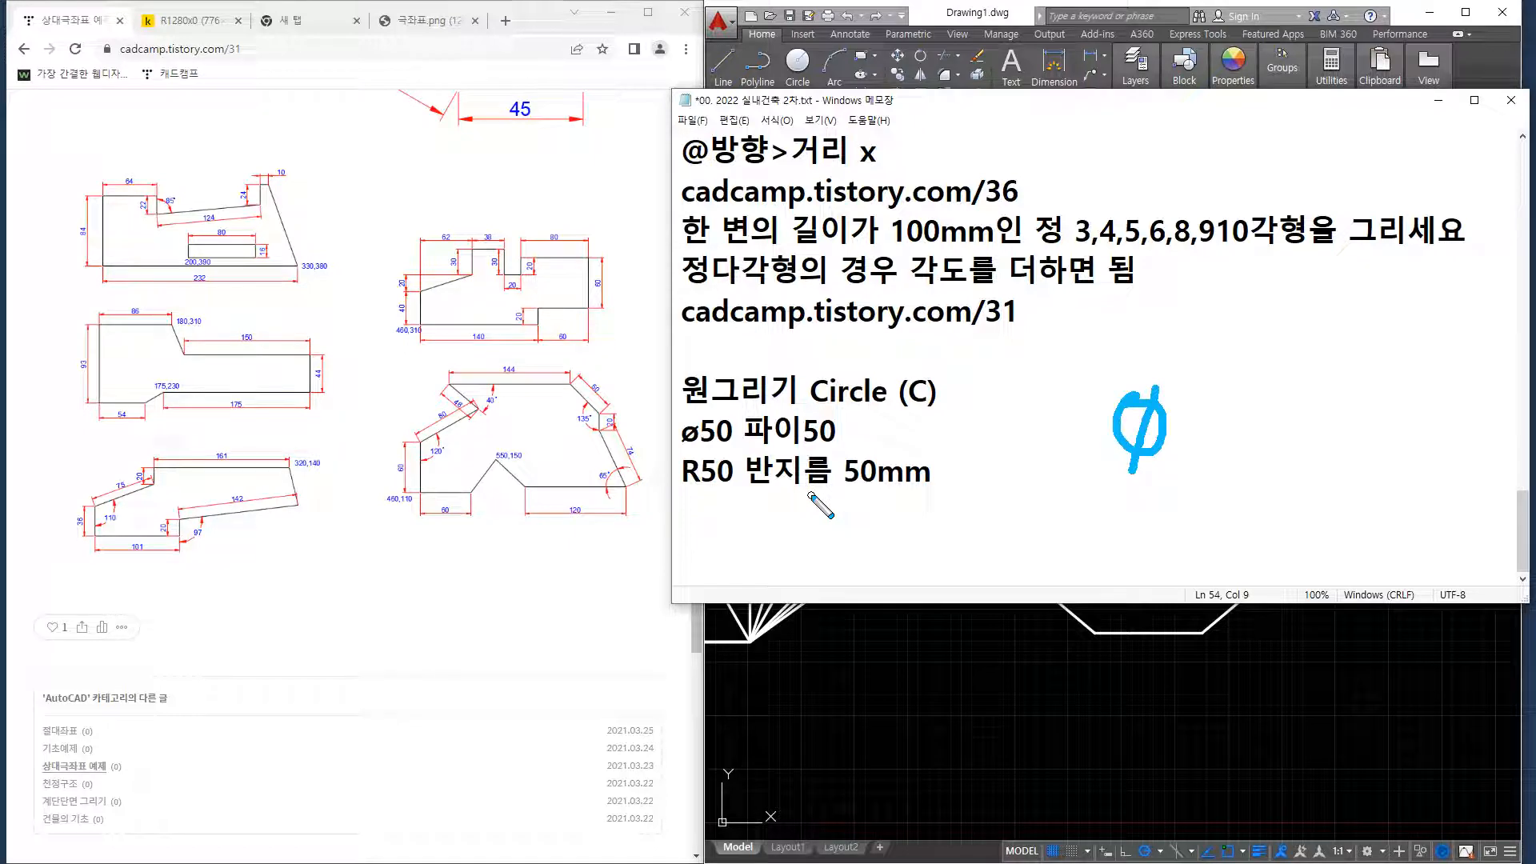
key(Escape)
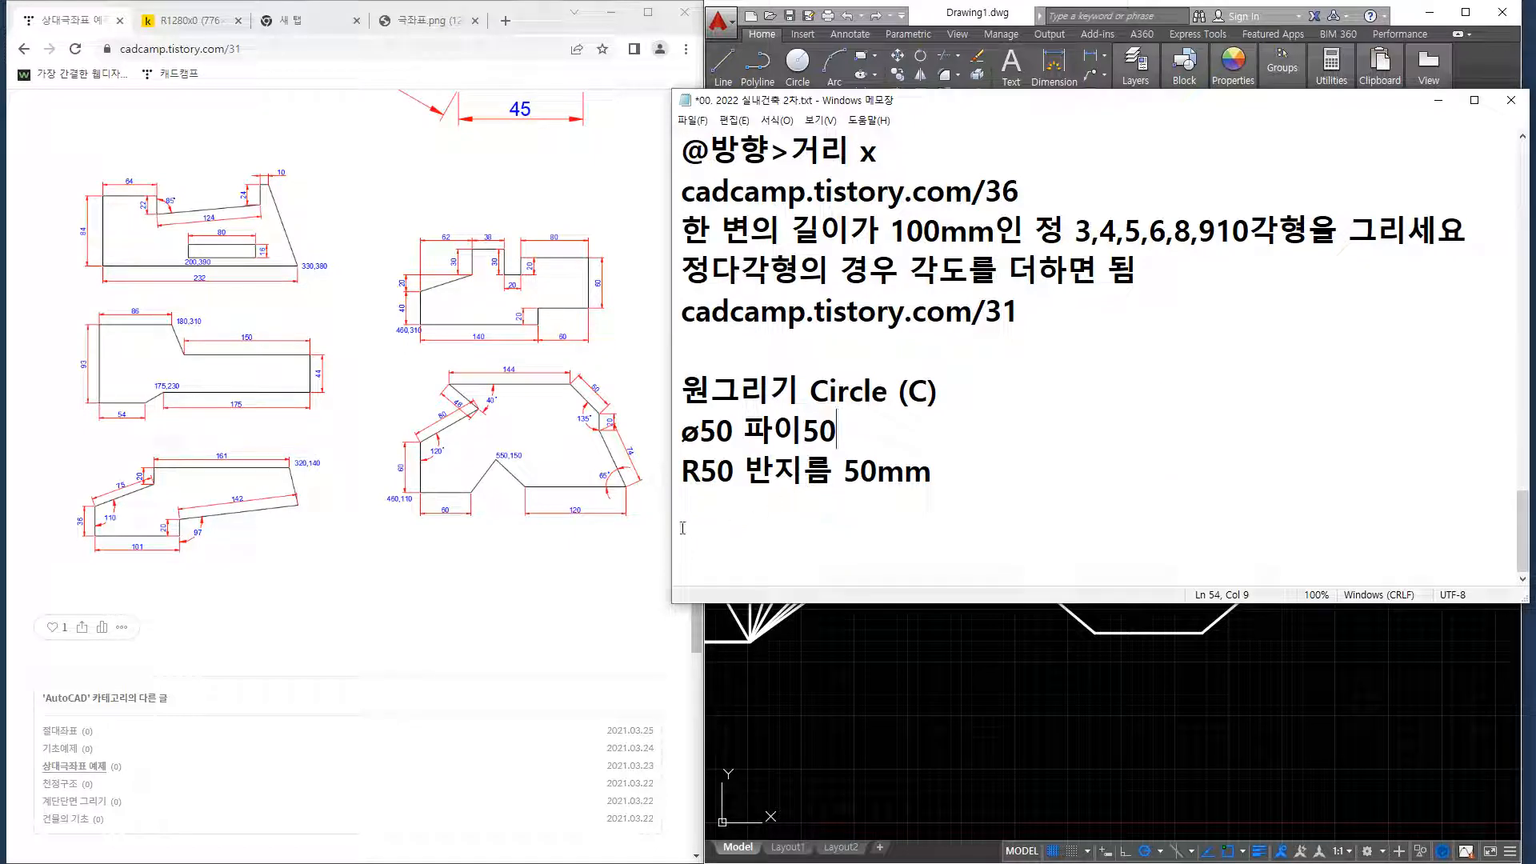
text(wlfma)
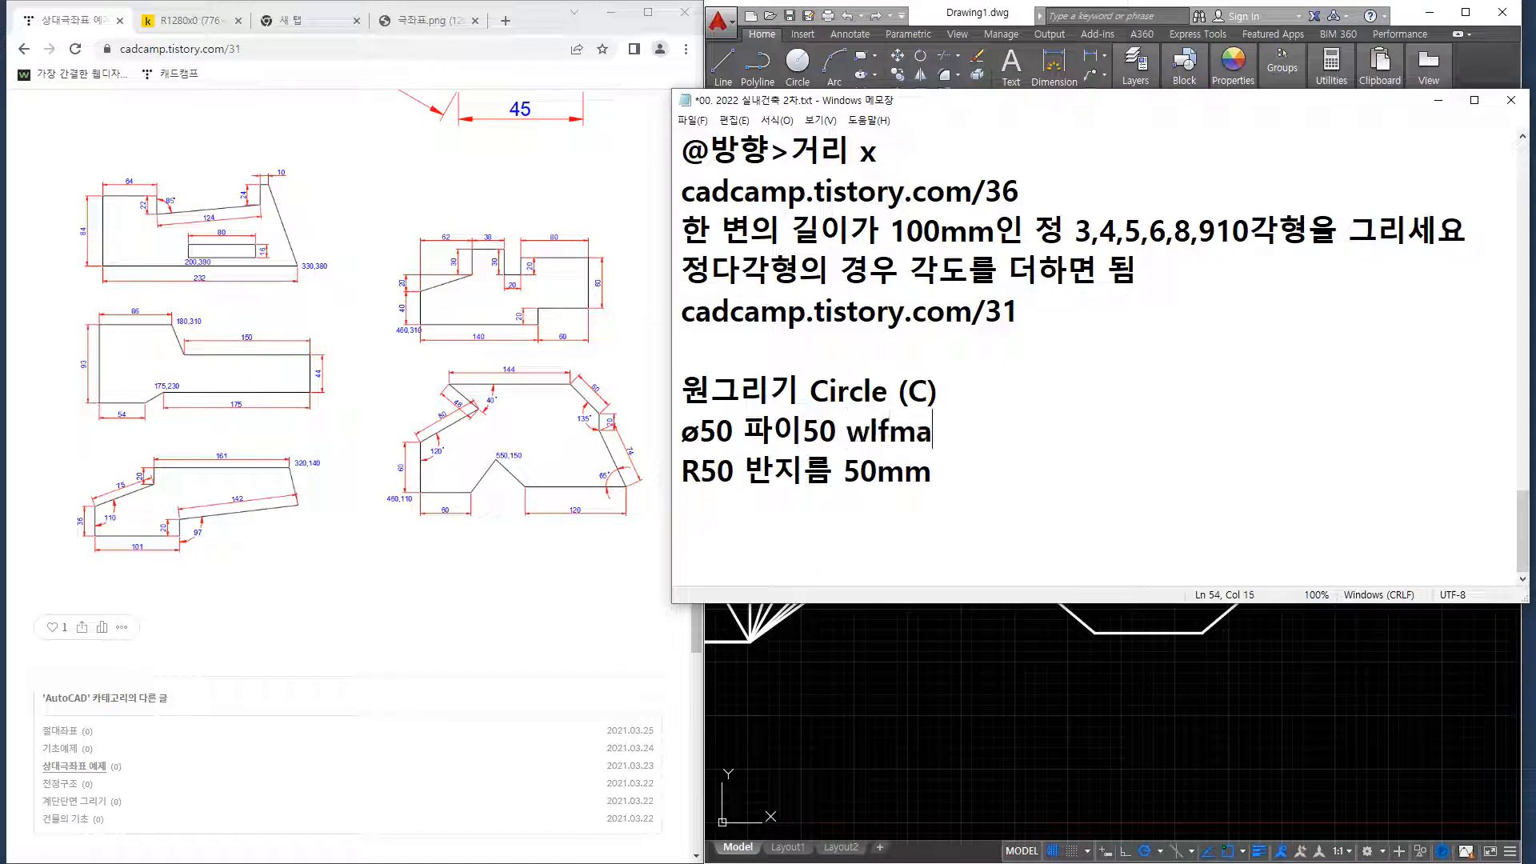
key(BackSpace)
key(BackSpace)
key(BackSpace)
key(BackSpace)
key(BackSpace)
key(Hangul)
text(지르ㅁ 50)
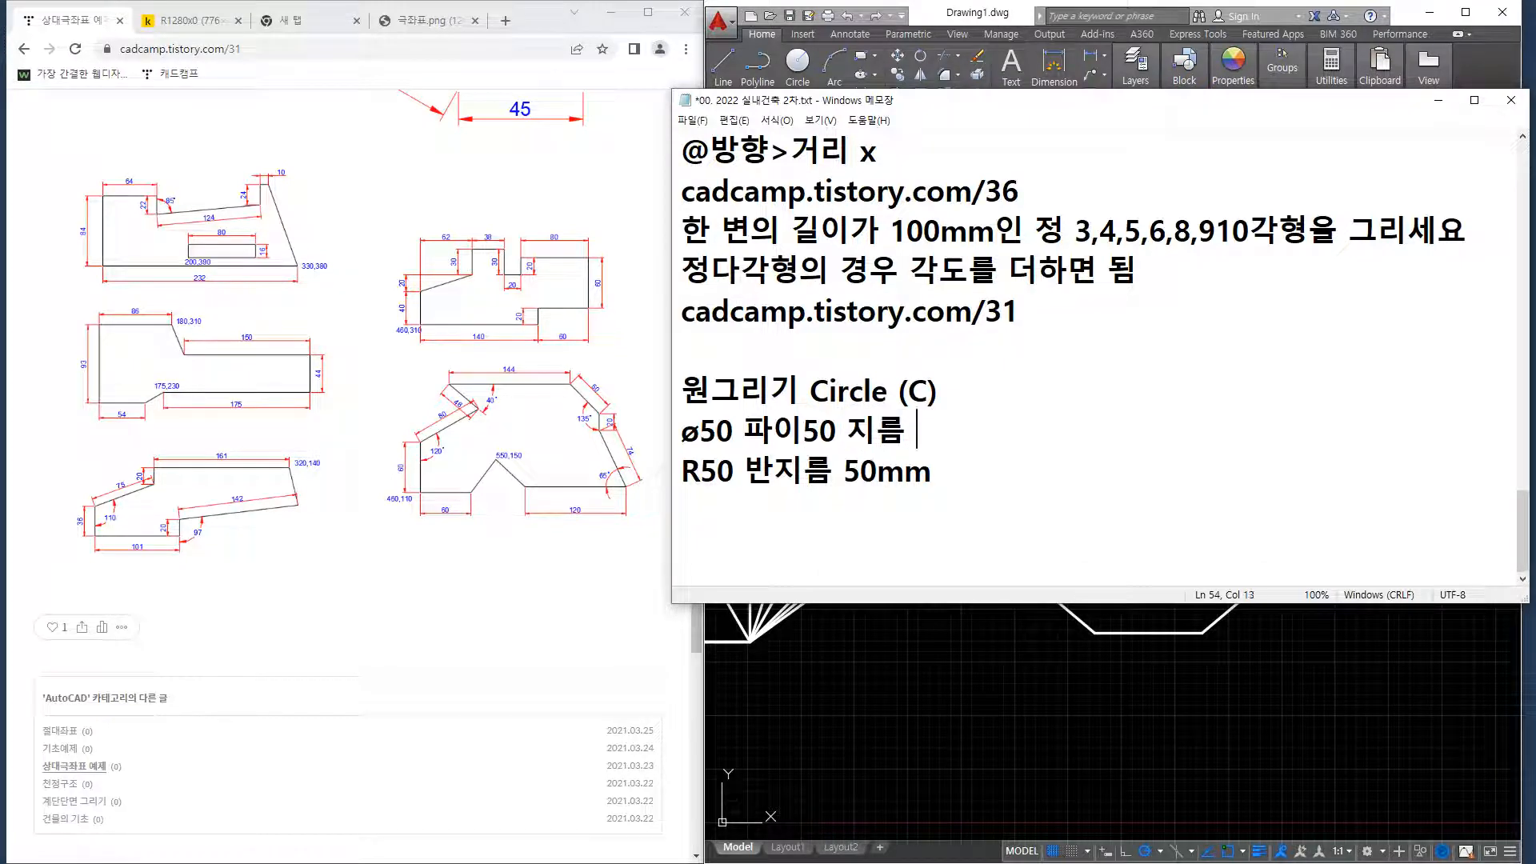
key(Hangul)
text(mm)
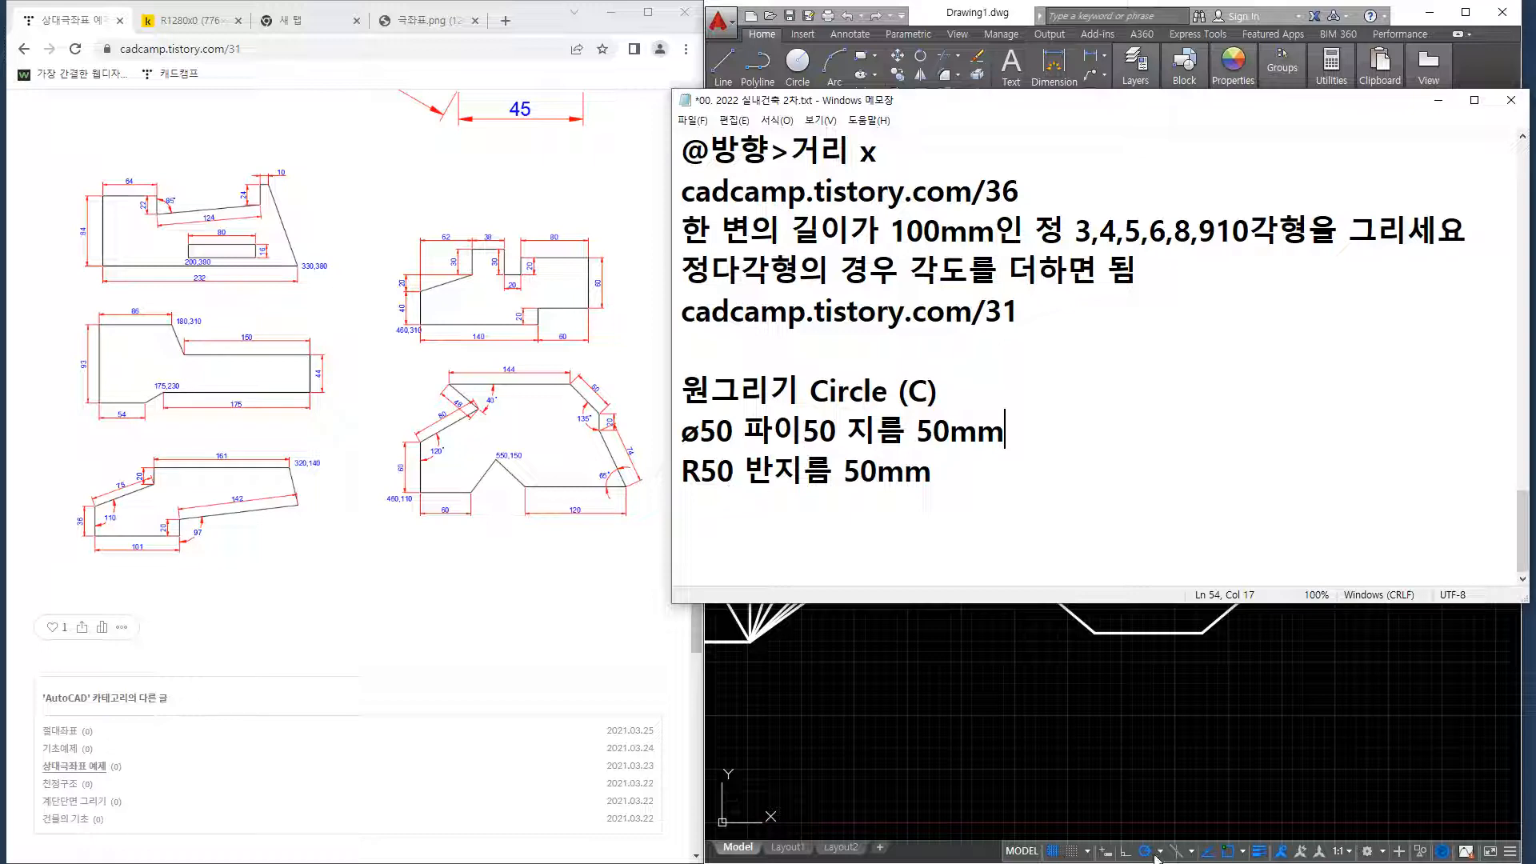
In AutoCAD, erase the nested polygons and the separate nonagon together.
click(1168, 760)
scroll(1296, 740, down, 3)
click(1325, 748)
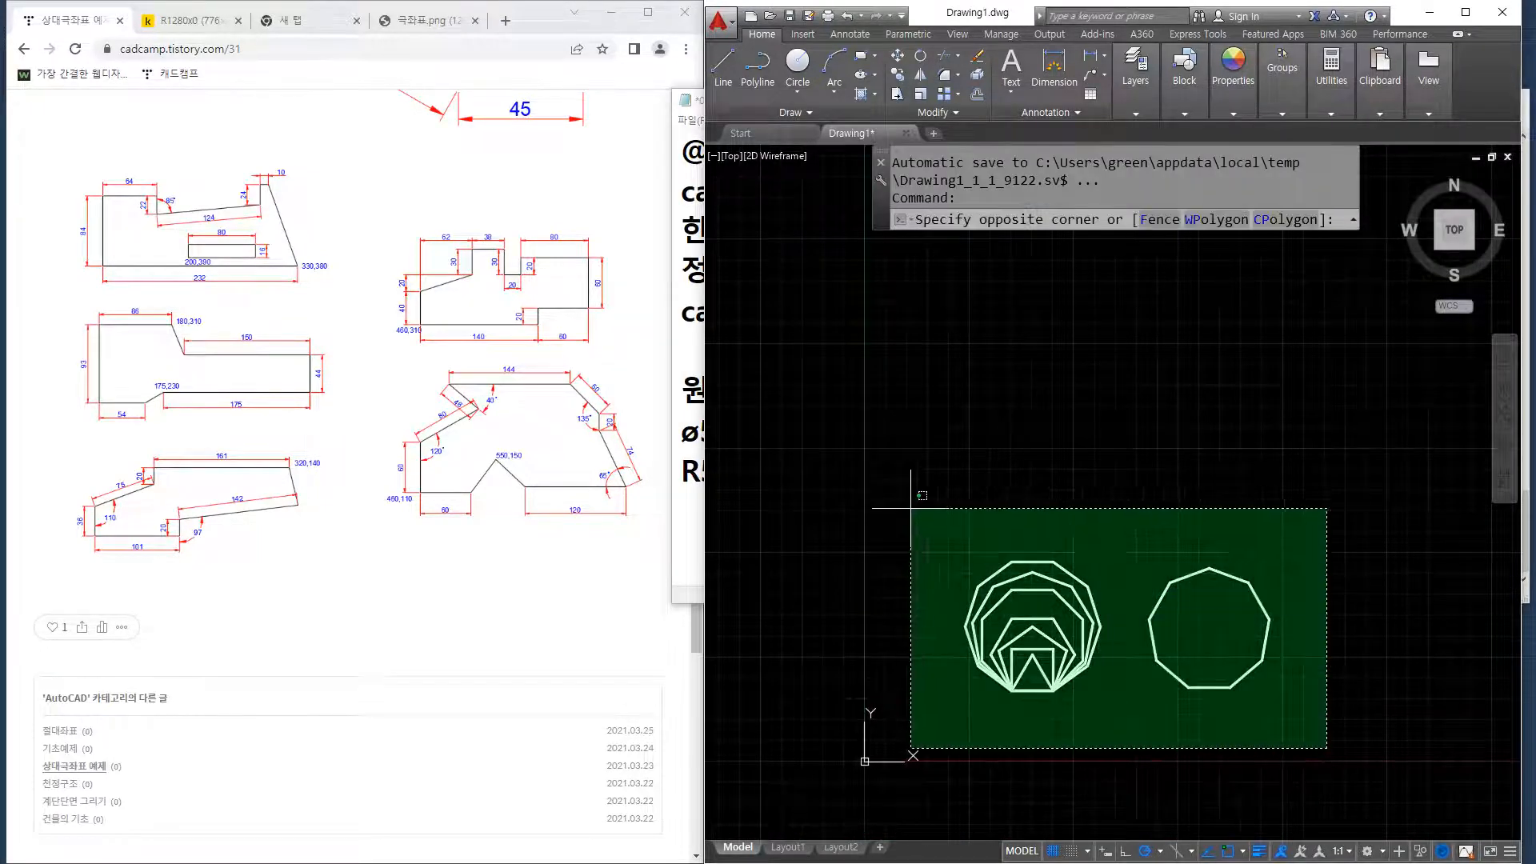
click(907, 492)
key(Delete)
Widen the AutoCAD window and draw a circle with a radius of 50 in the empty drawing.
text(c)
key(Return)
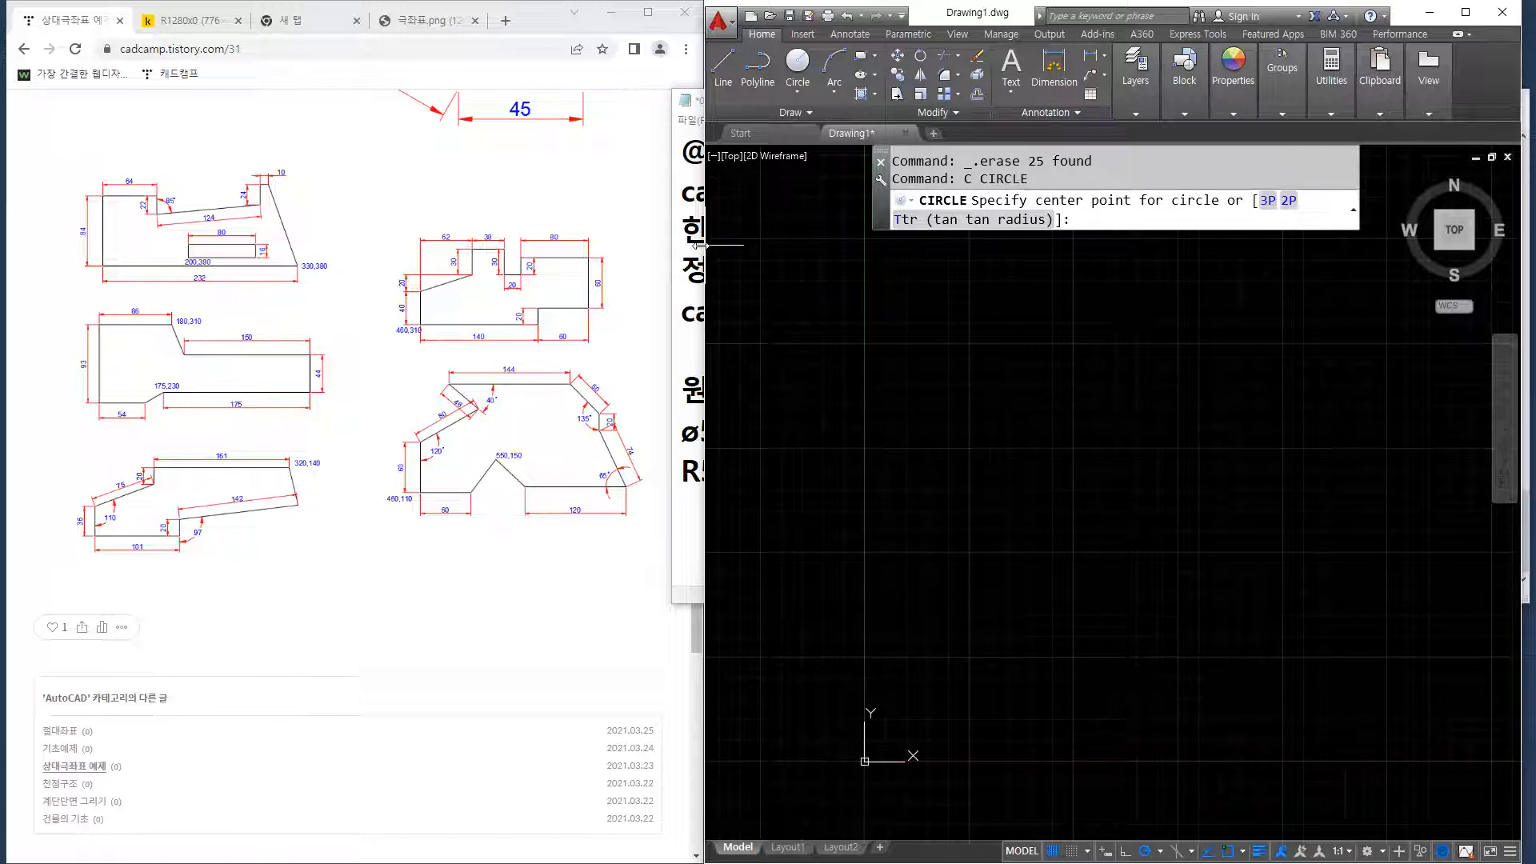
drag(705, 243, 308, 200)
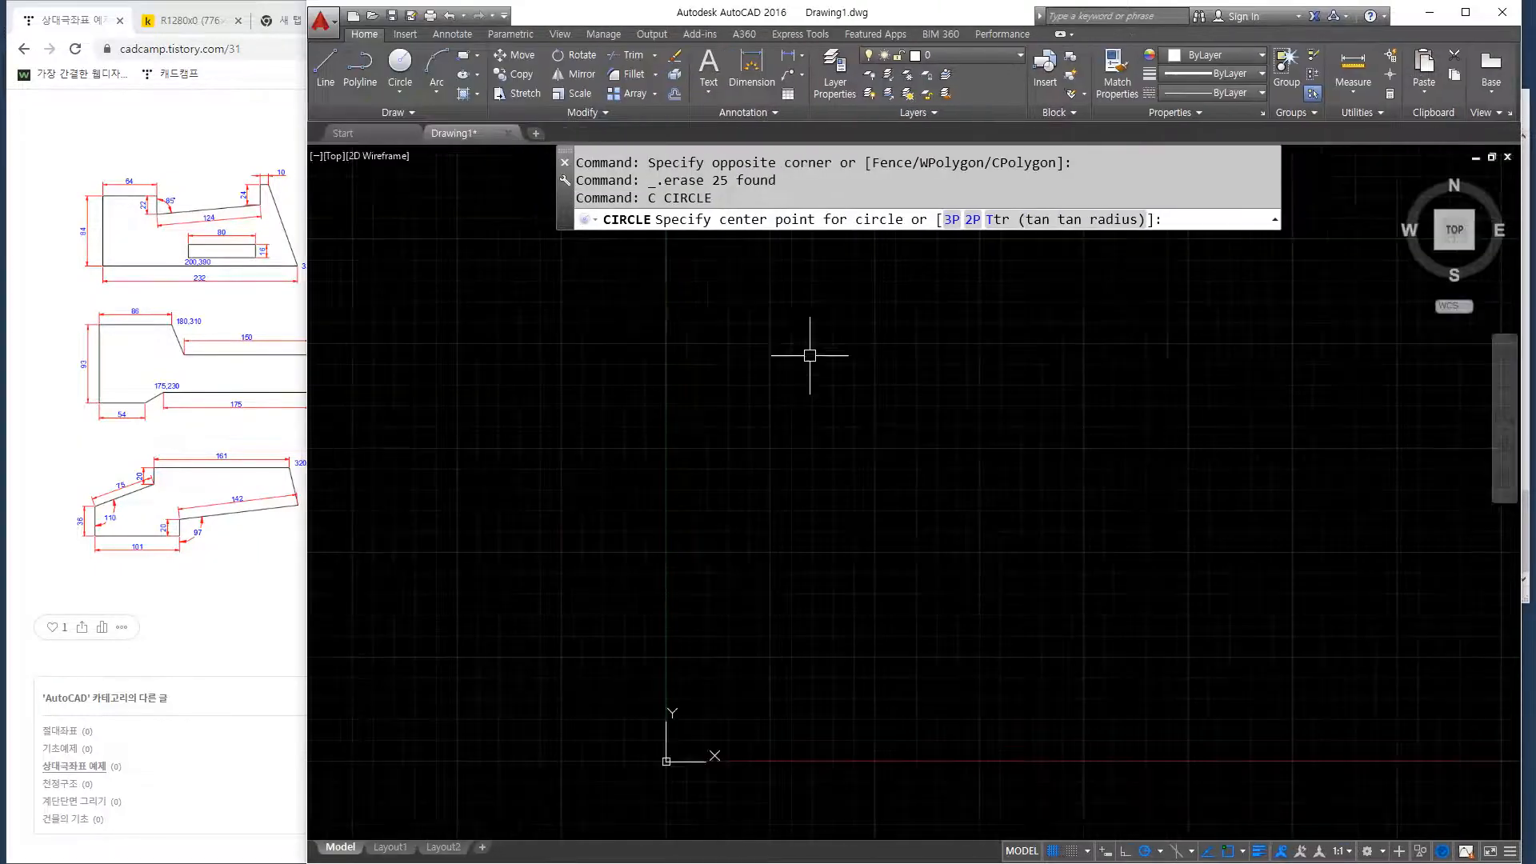
key(Escape)
key(Return)
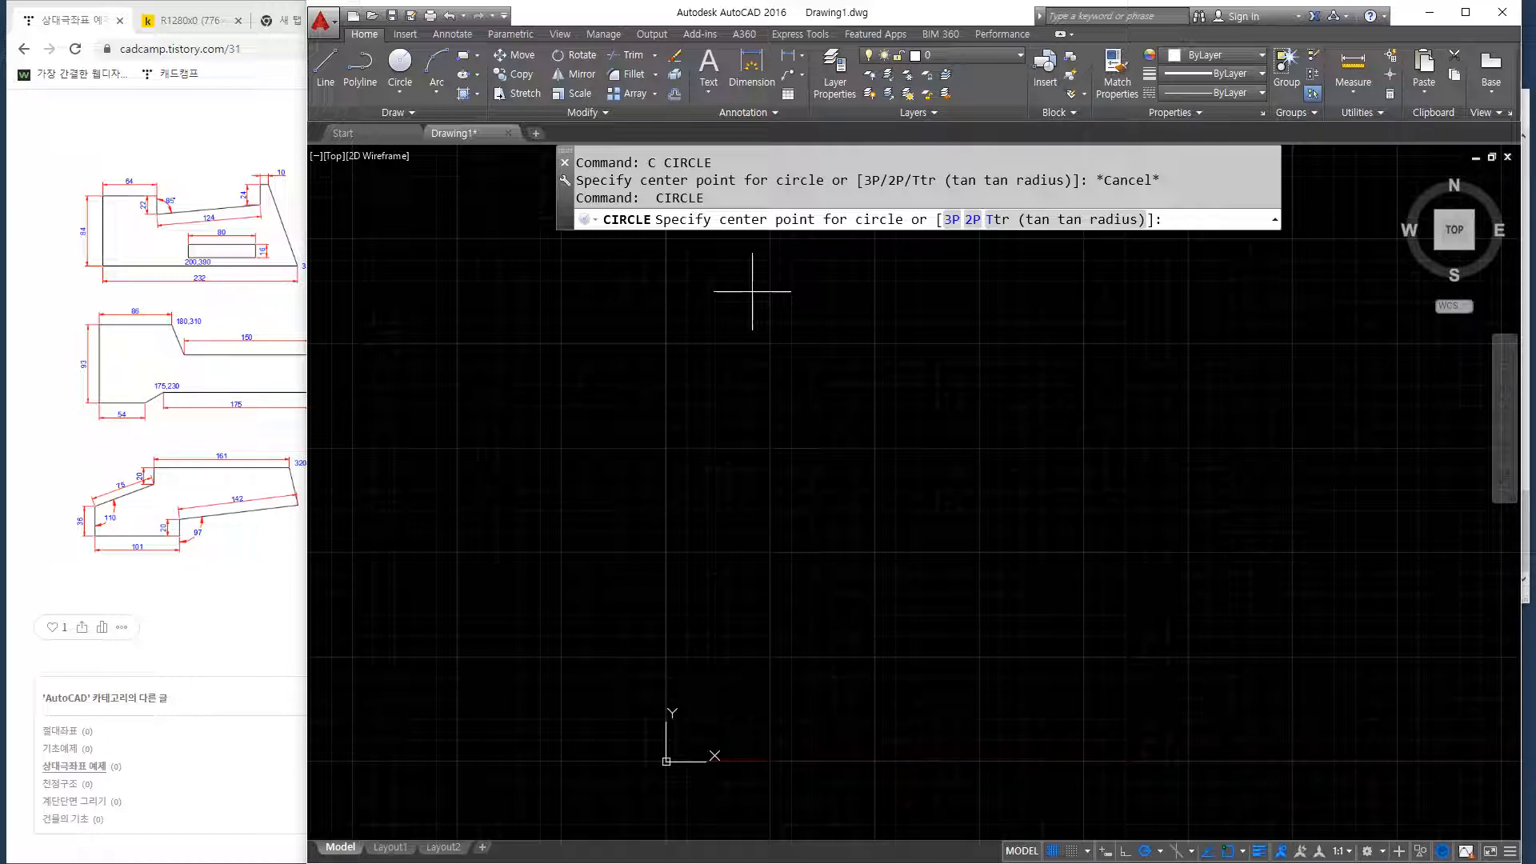
click(829, 424)
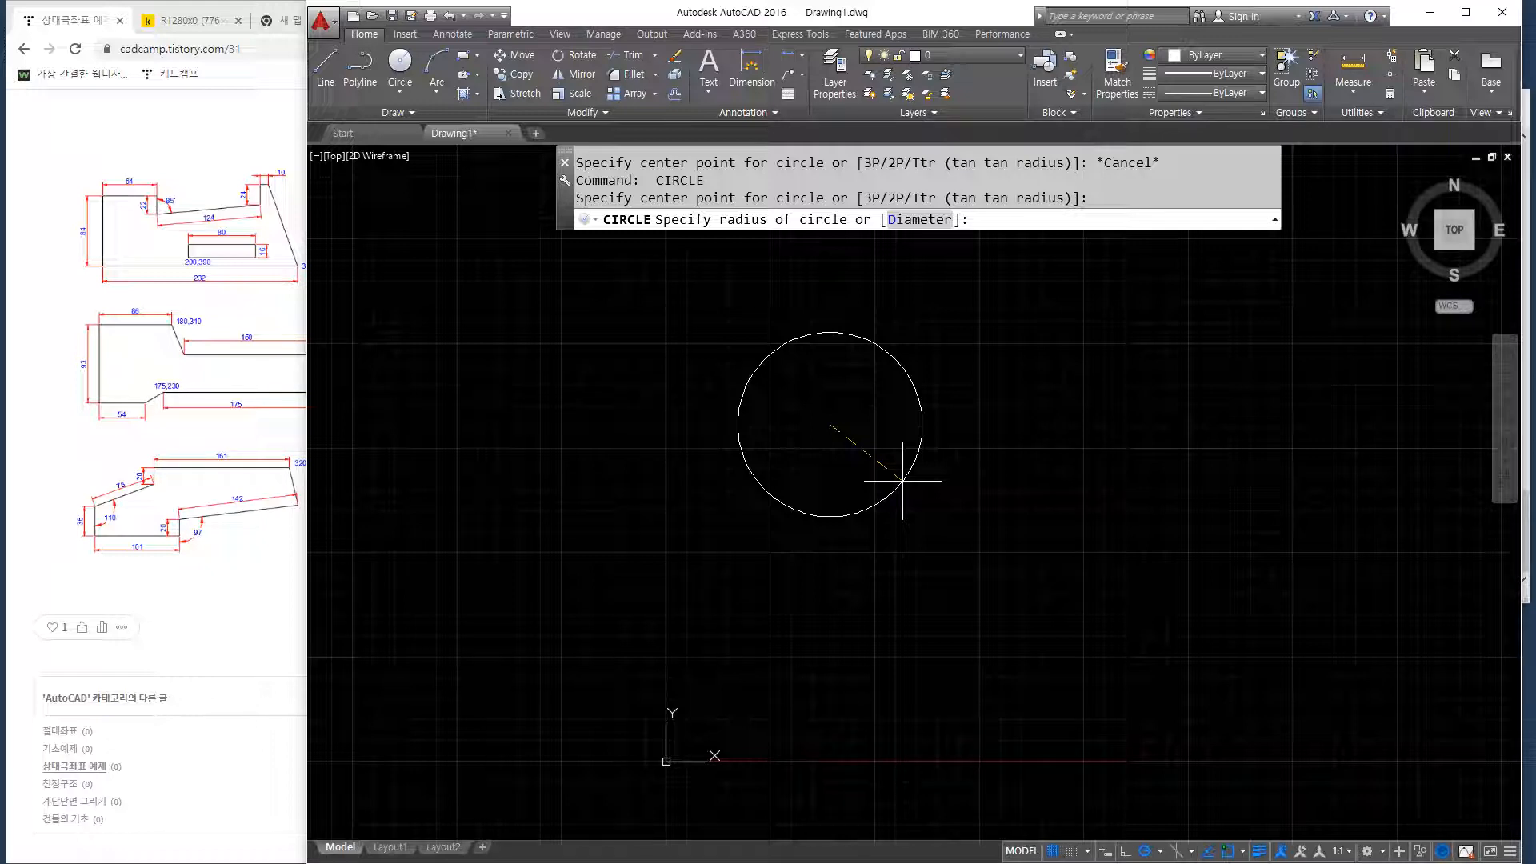
text(50)
key(Return)
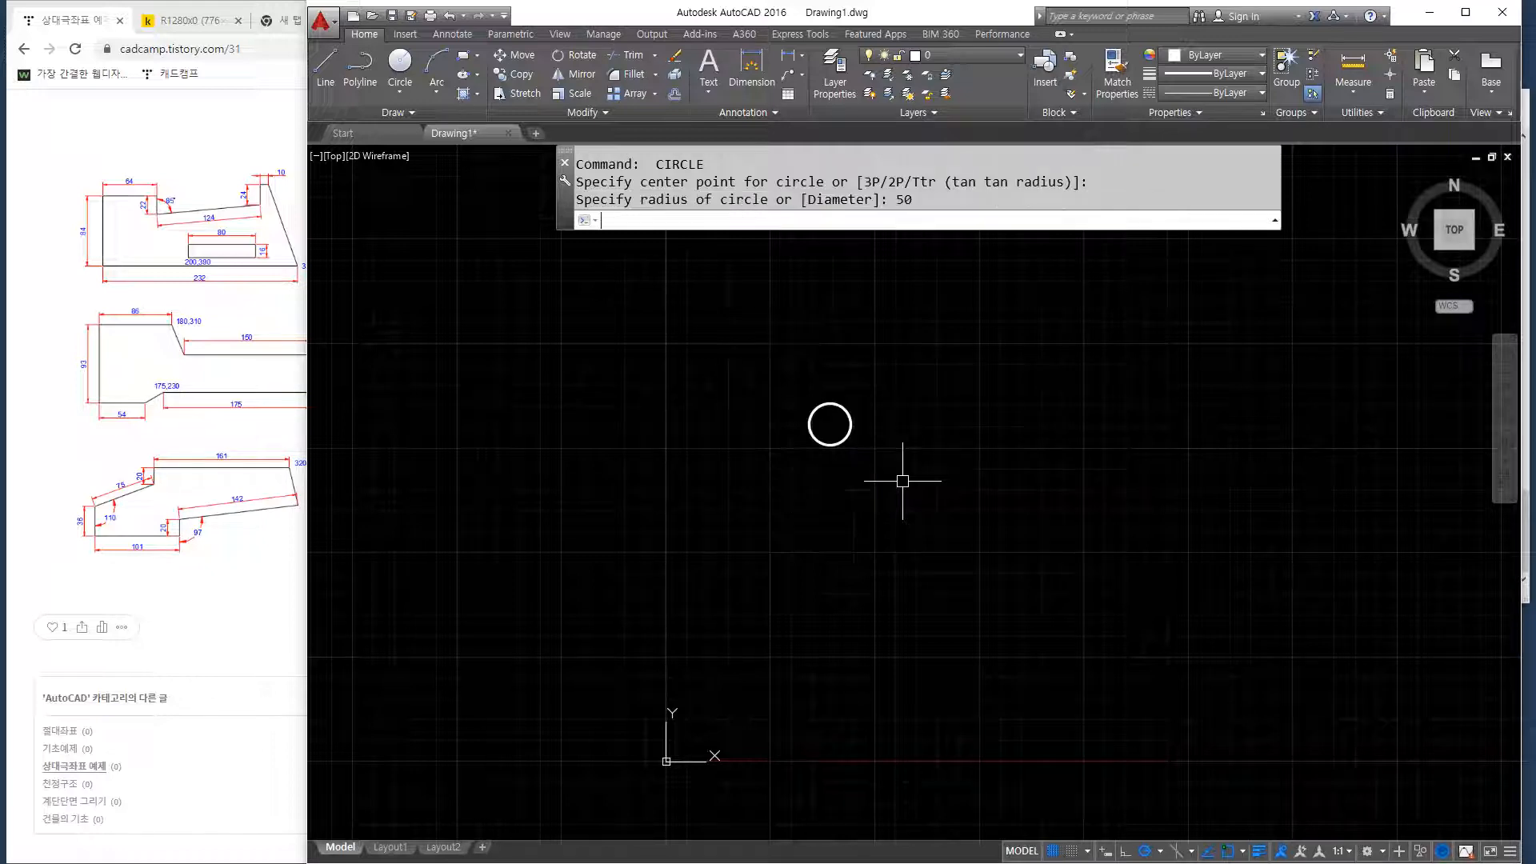
Draw a second circle beside the first one, using the Diameter option with a value of 50.
scroll(494, 454, up, 2)
scroll(961, 350, up, 6)
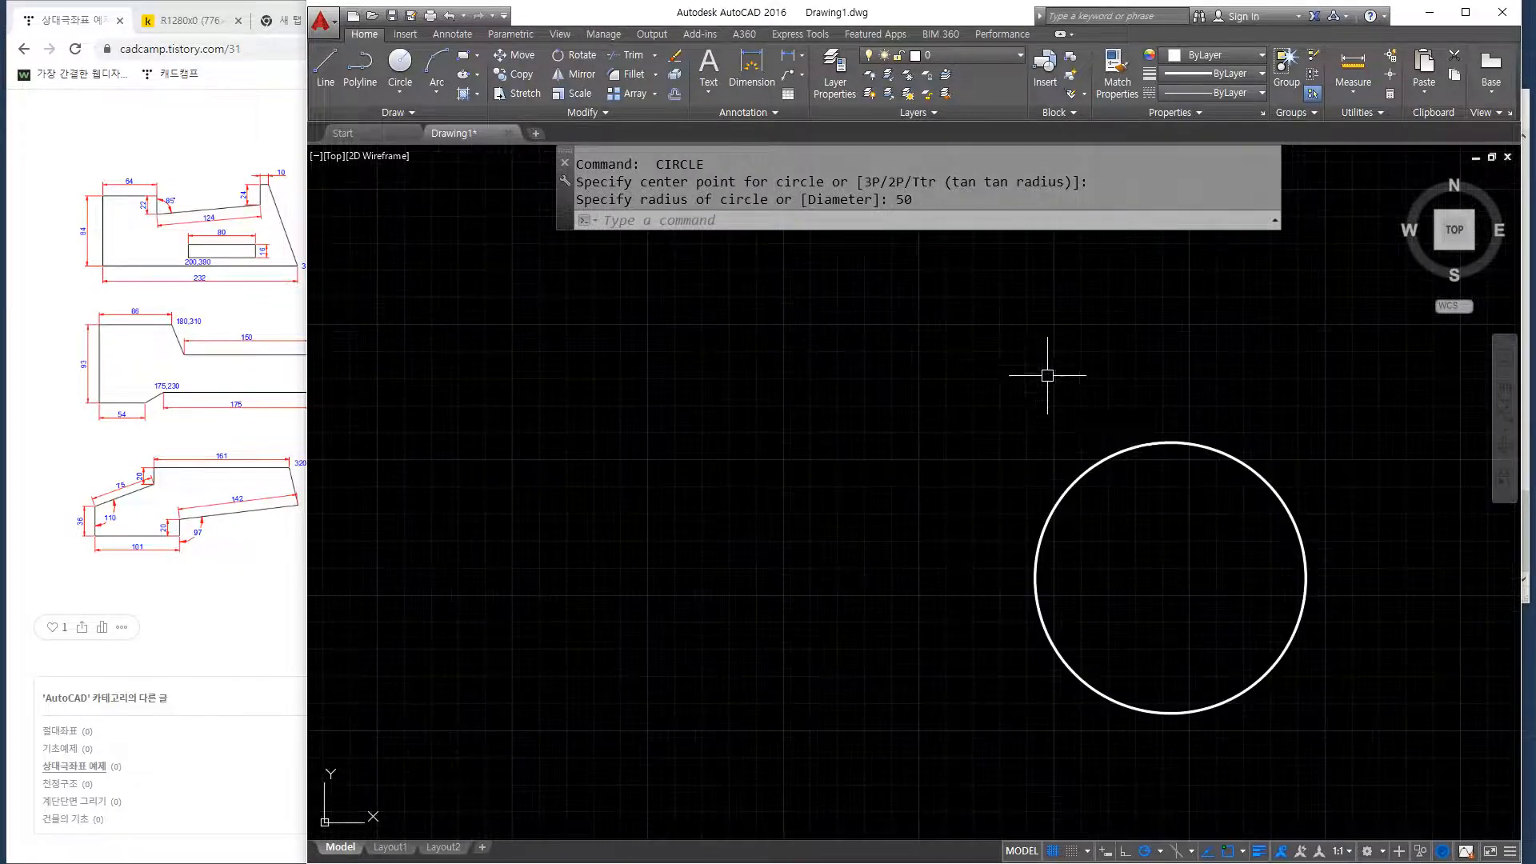
middle_drag(1135, 446, 587, 359)
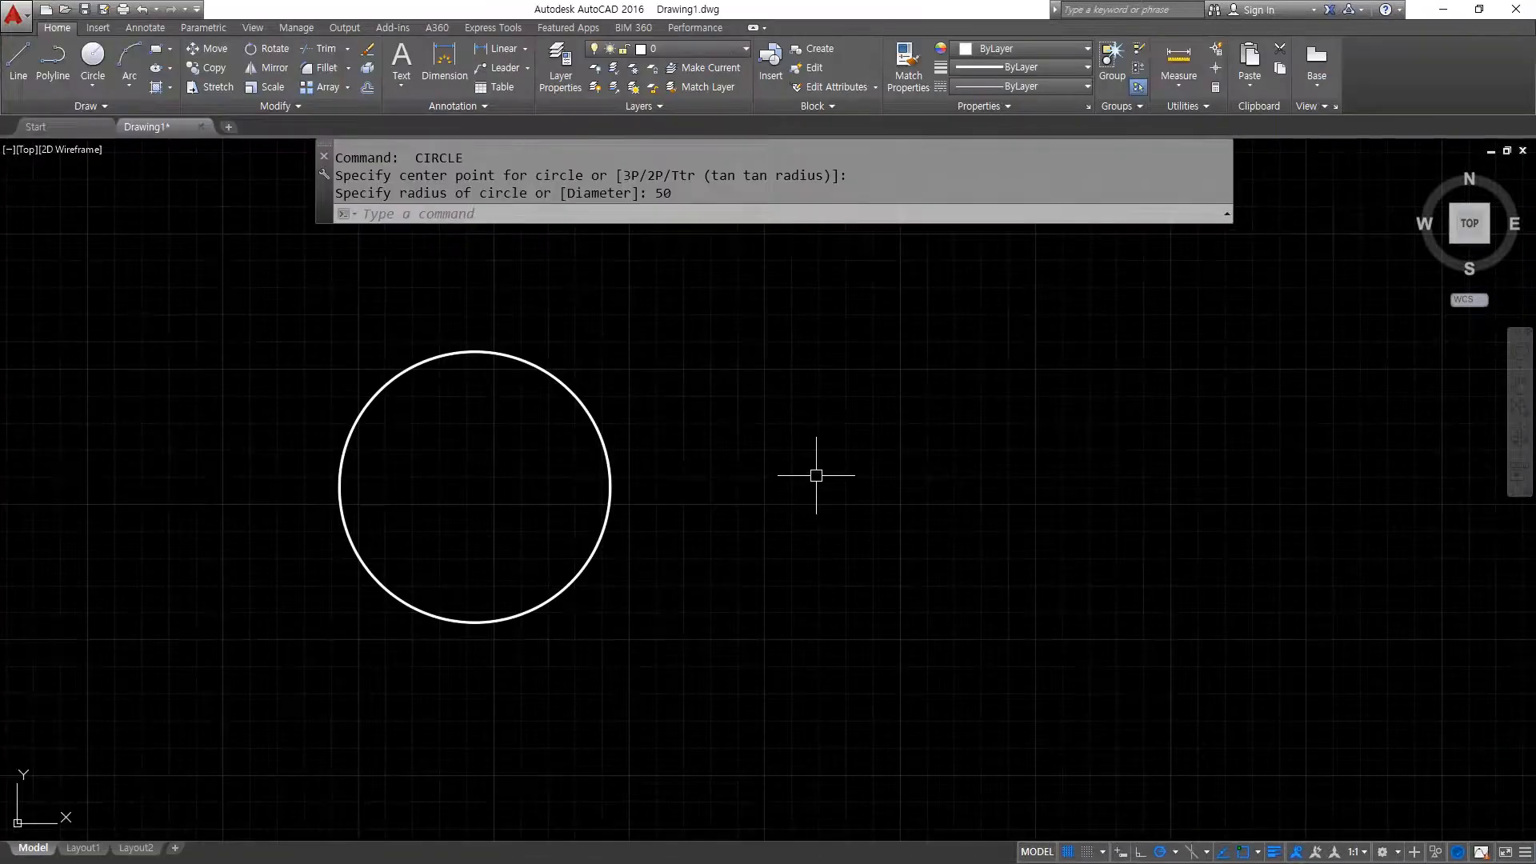
text(c)
key(Return)
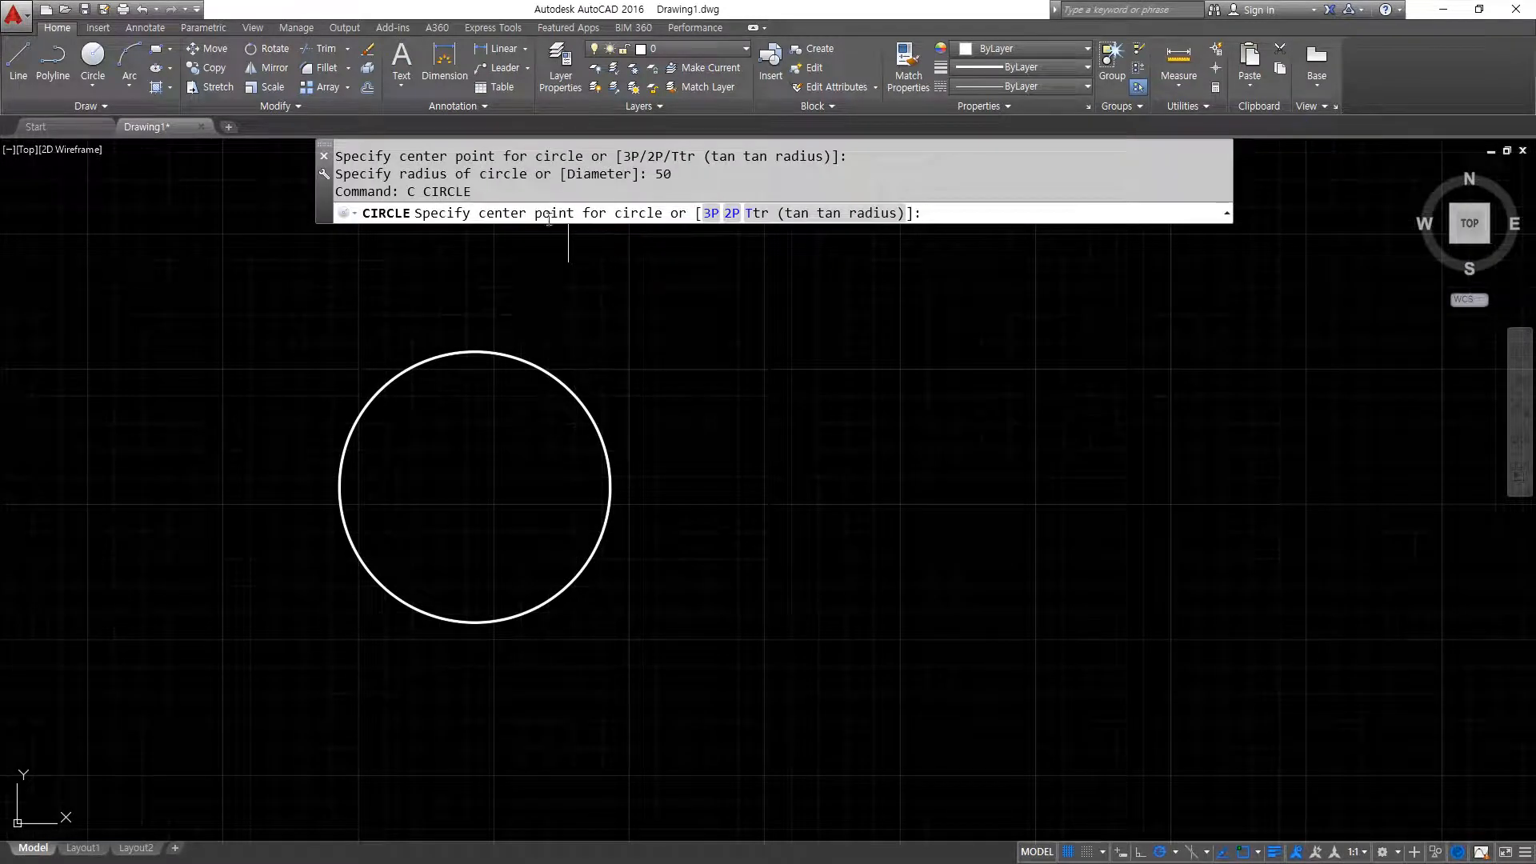
click(852, 476)
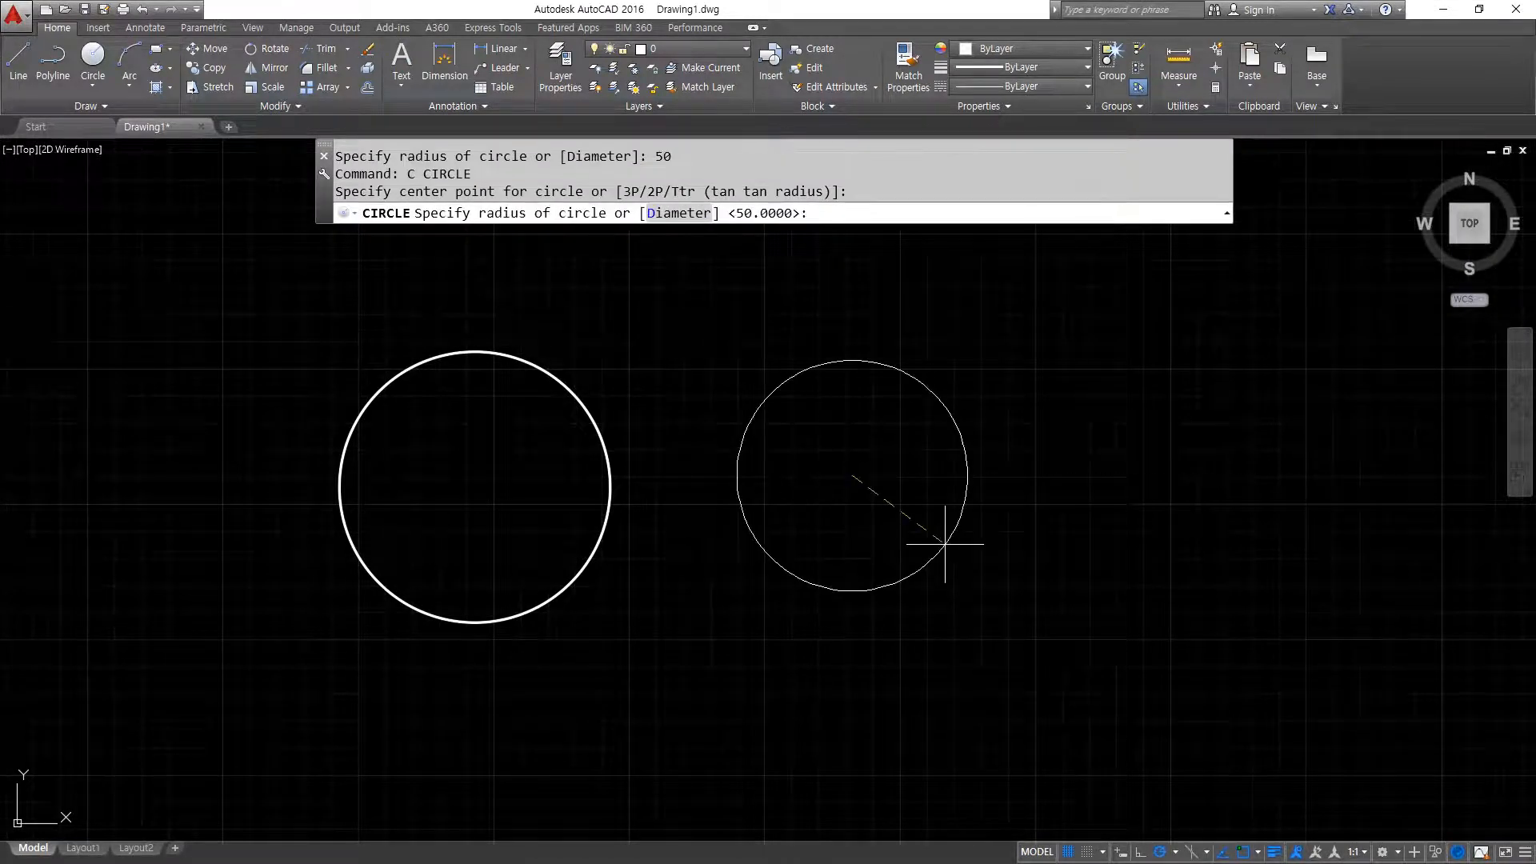
mouse_move(727, 250)
mouse_down()
mouse_move(666, 191)
mouse_move(702, 239)
mouse_up()
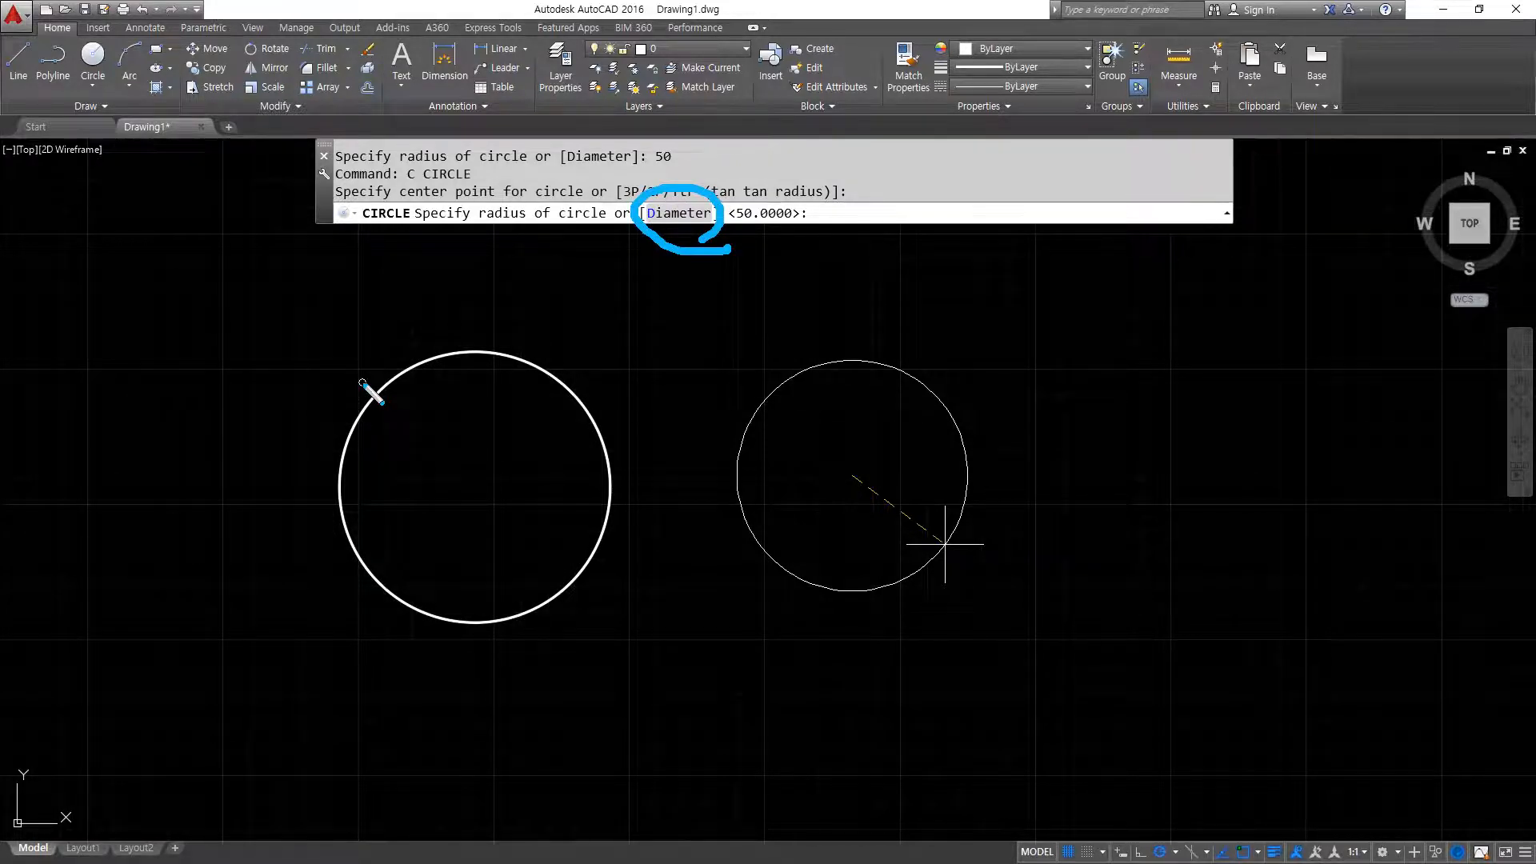
key(Escape)
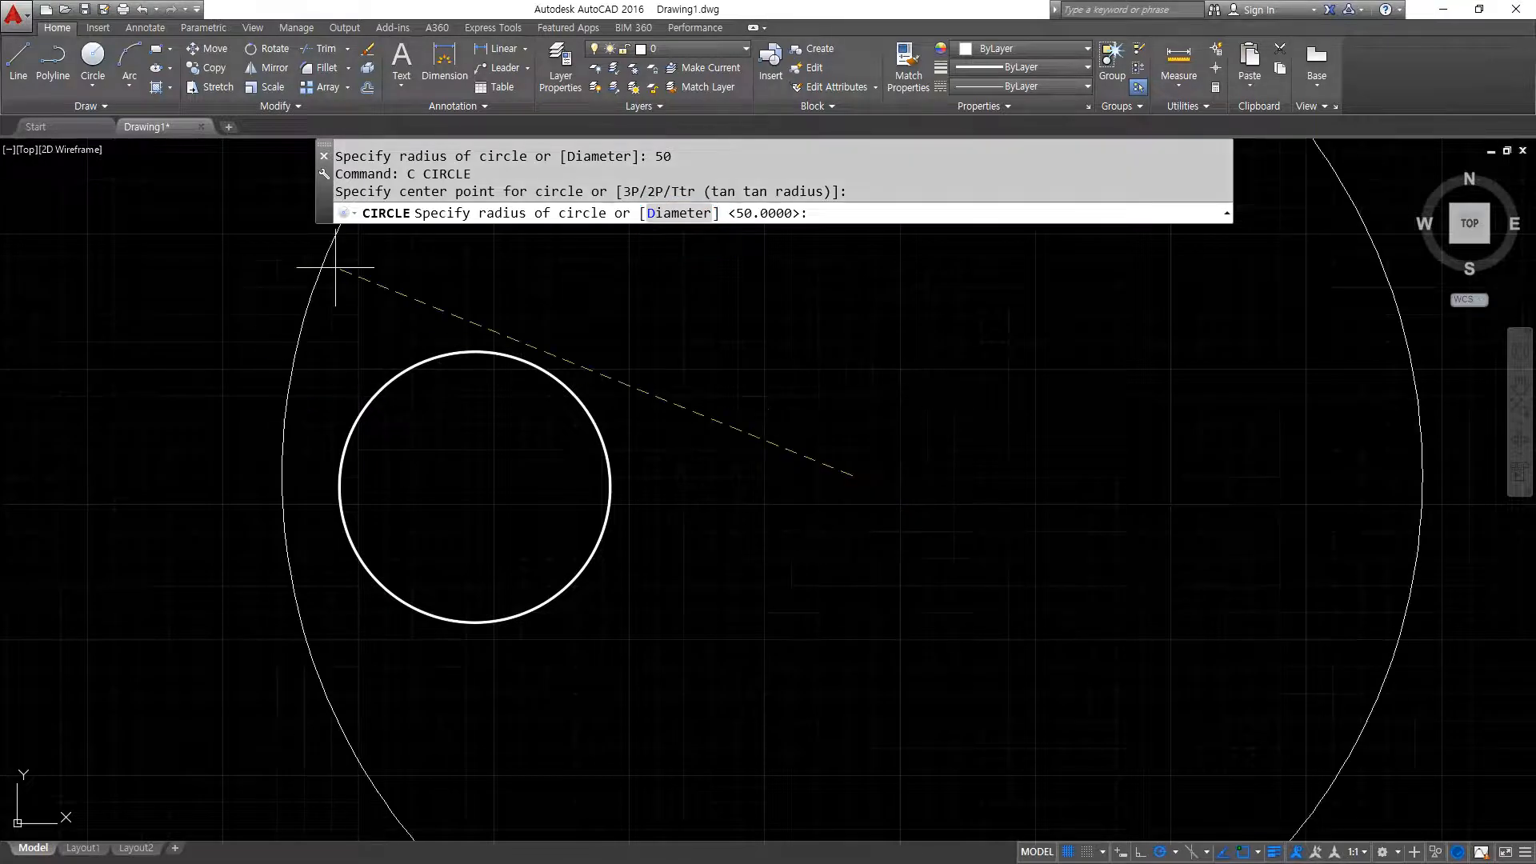
click(677, 213)
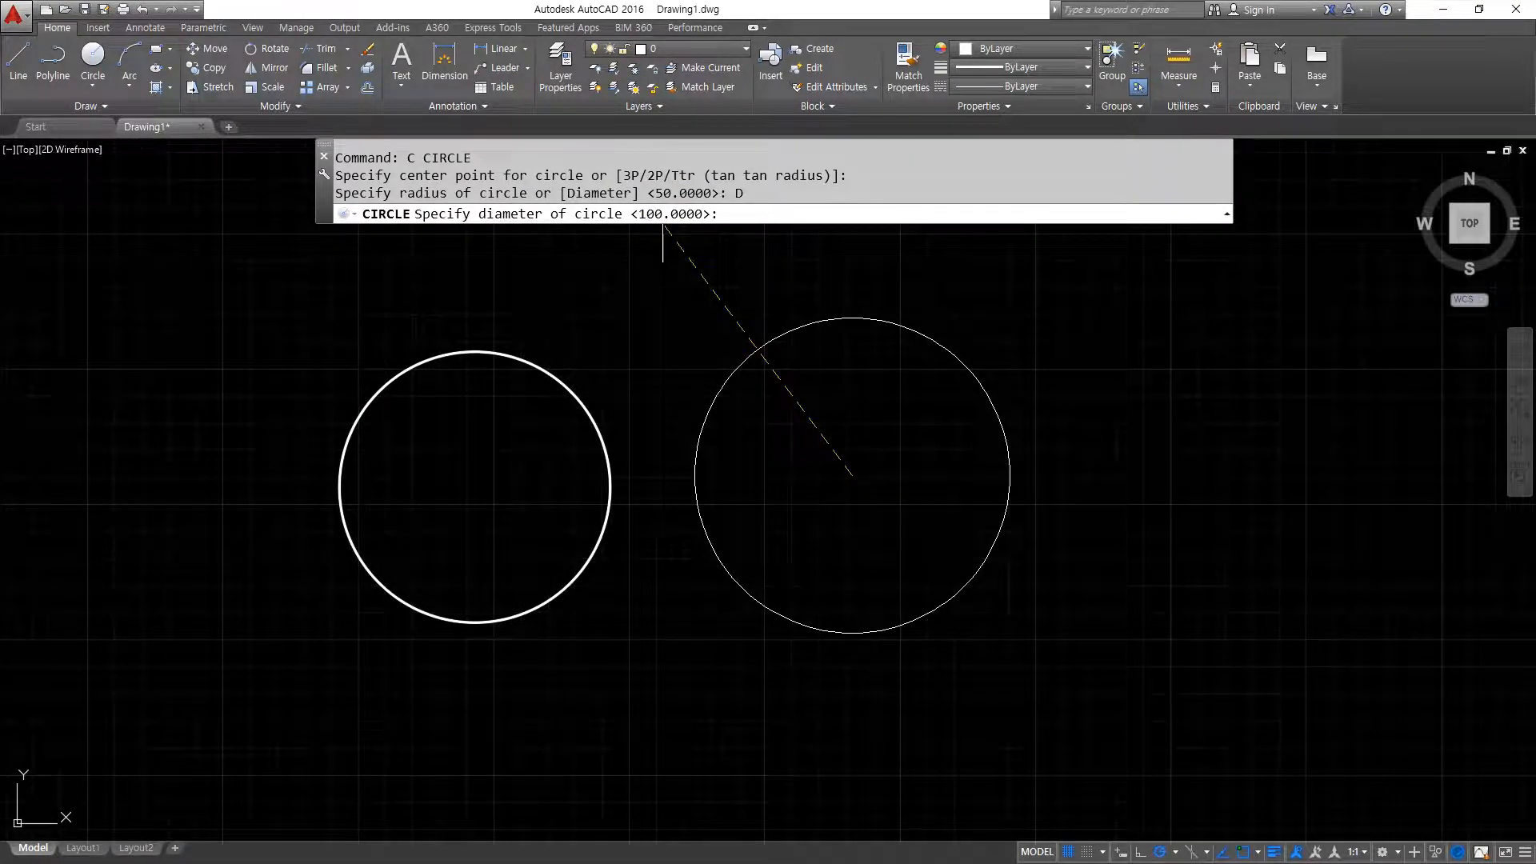
text(50)
key(Return)
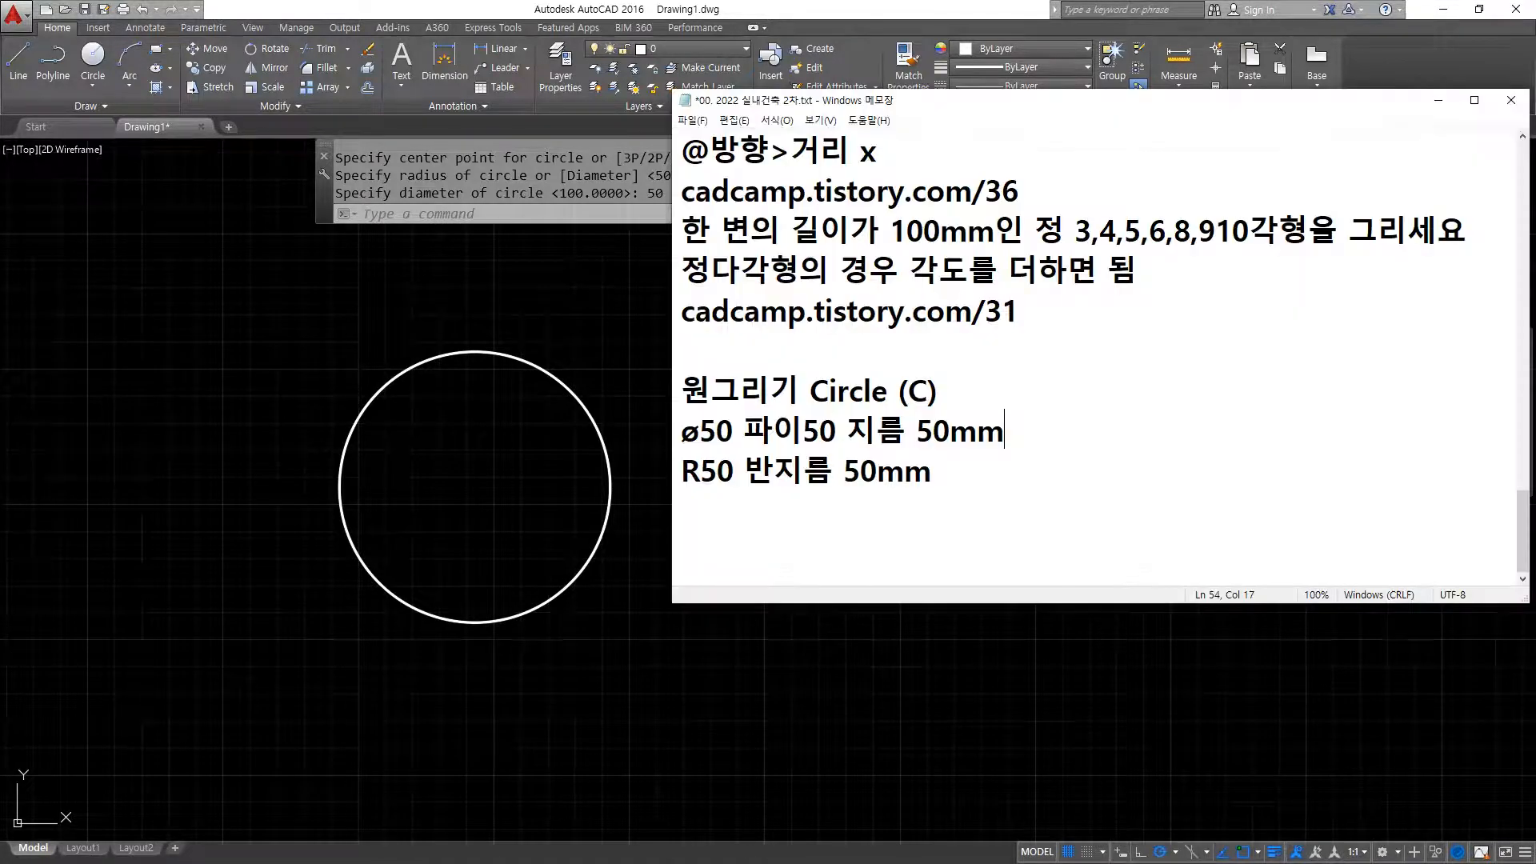
In the Notepad notes, add the lines "중심, 반지름" and "중심, 지름" below the R50 line.
key(alt+Tab)
click(1023, 494)
text(중심, ㅂ)
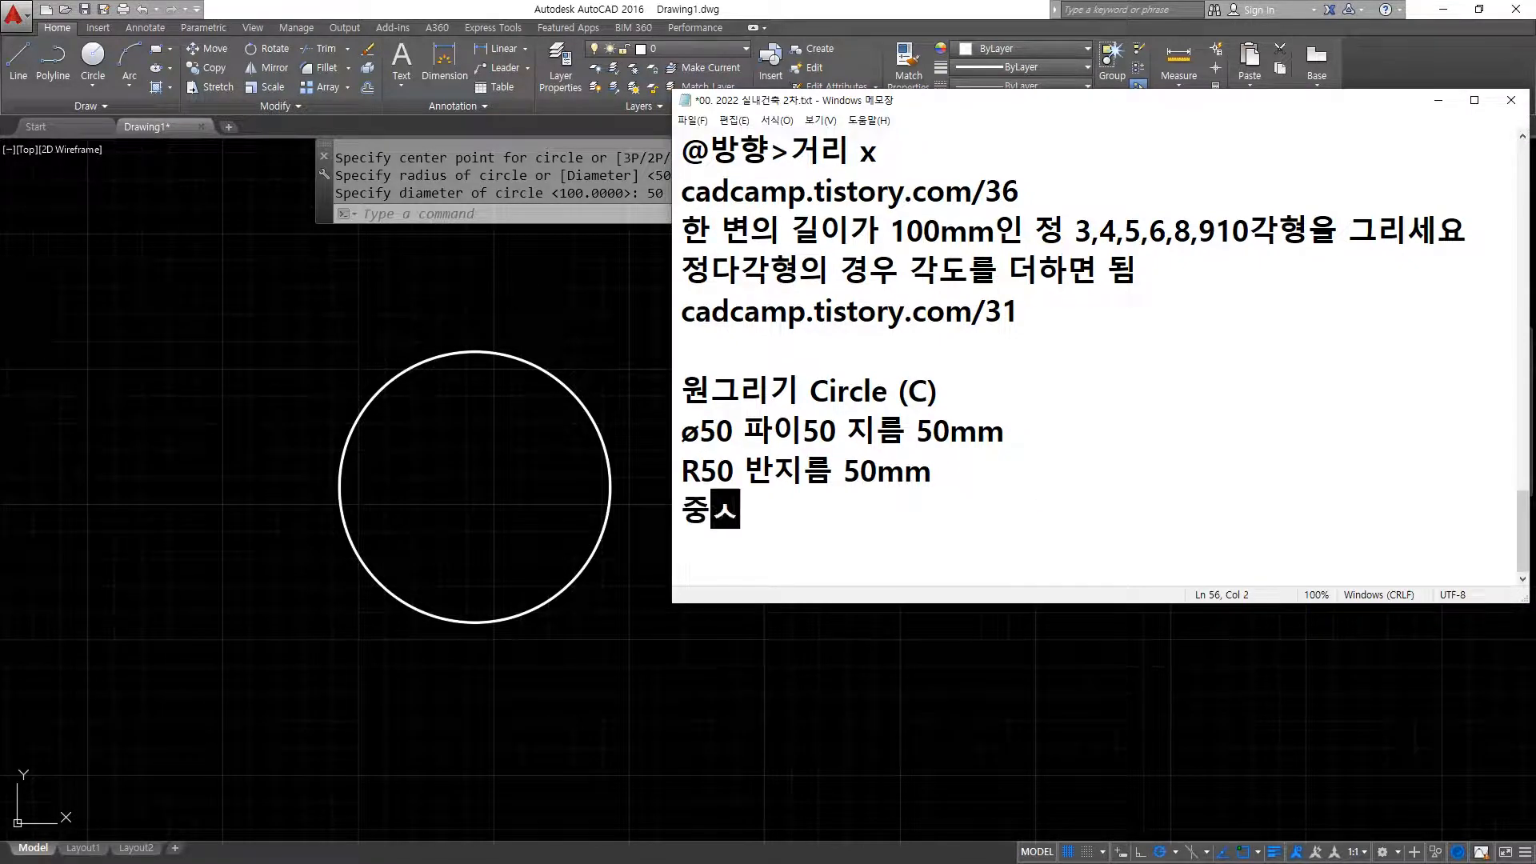
text(반지름)
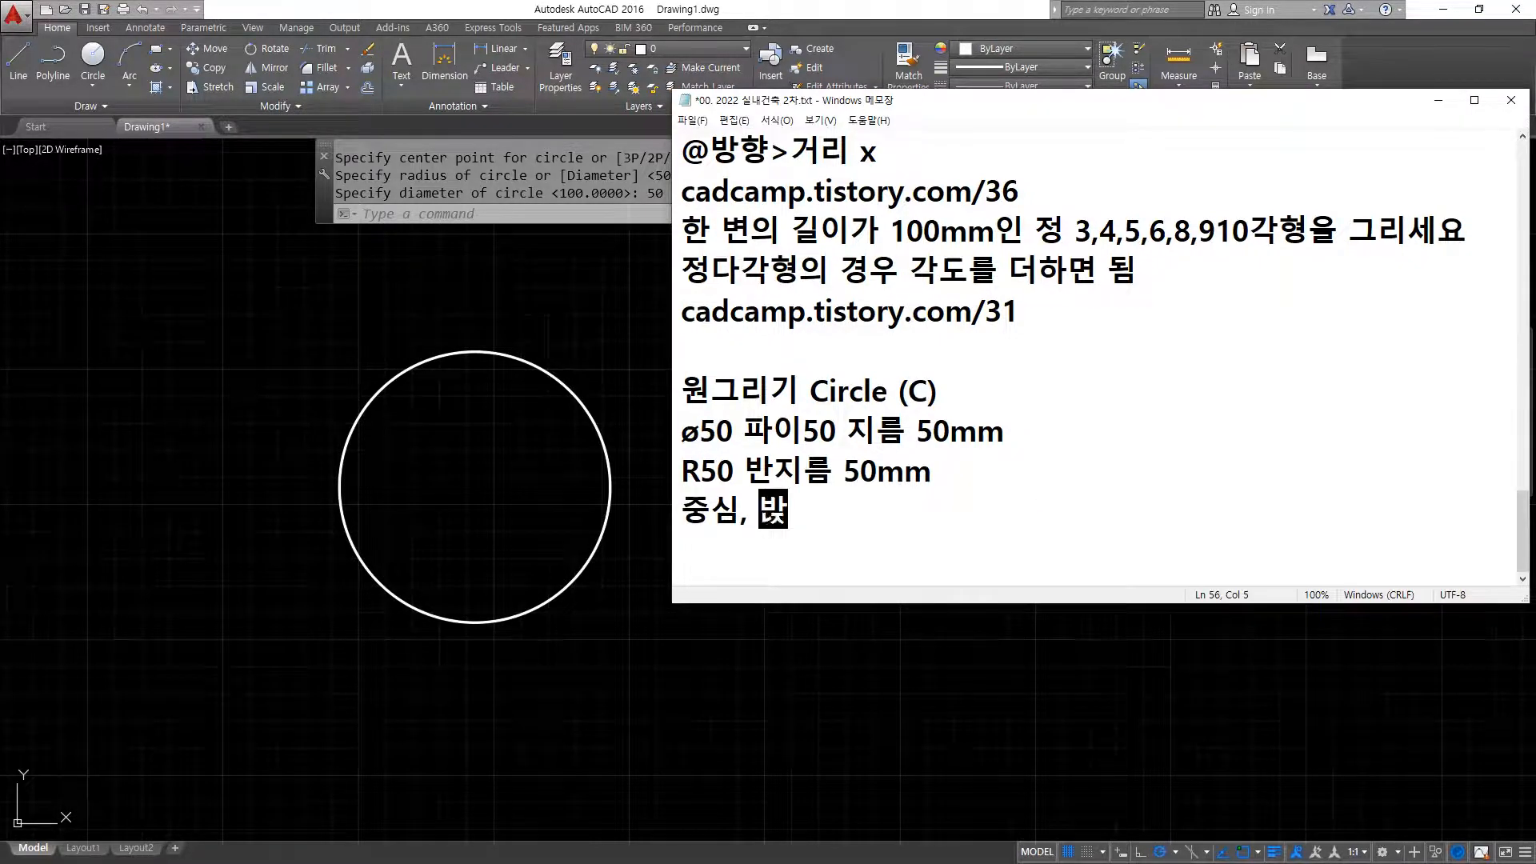
key(Return)
text(주중심, 지름)
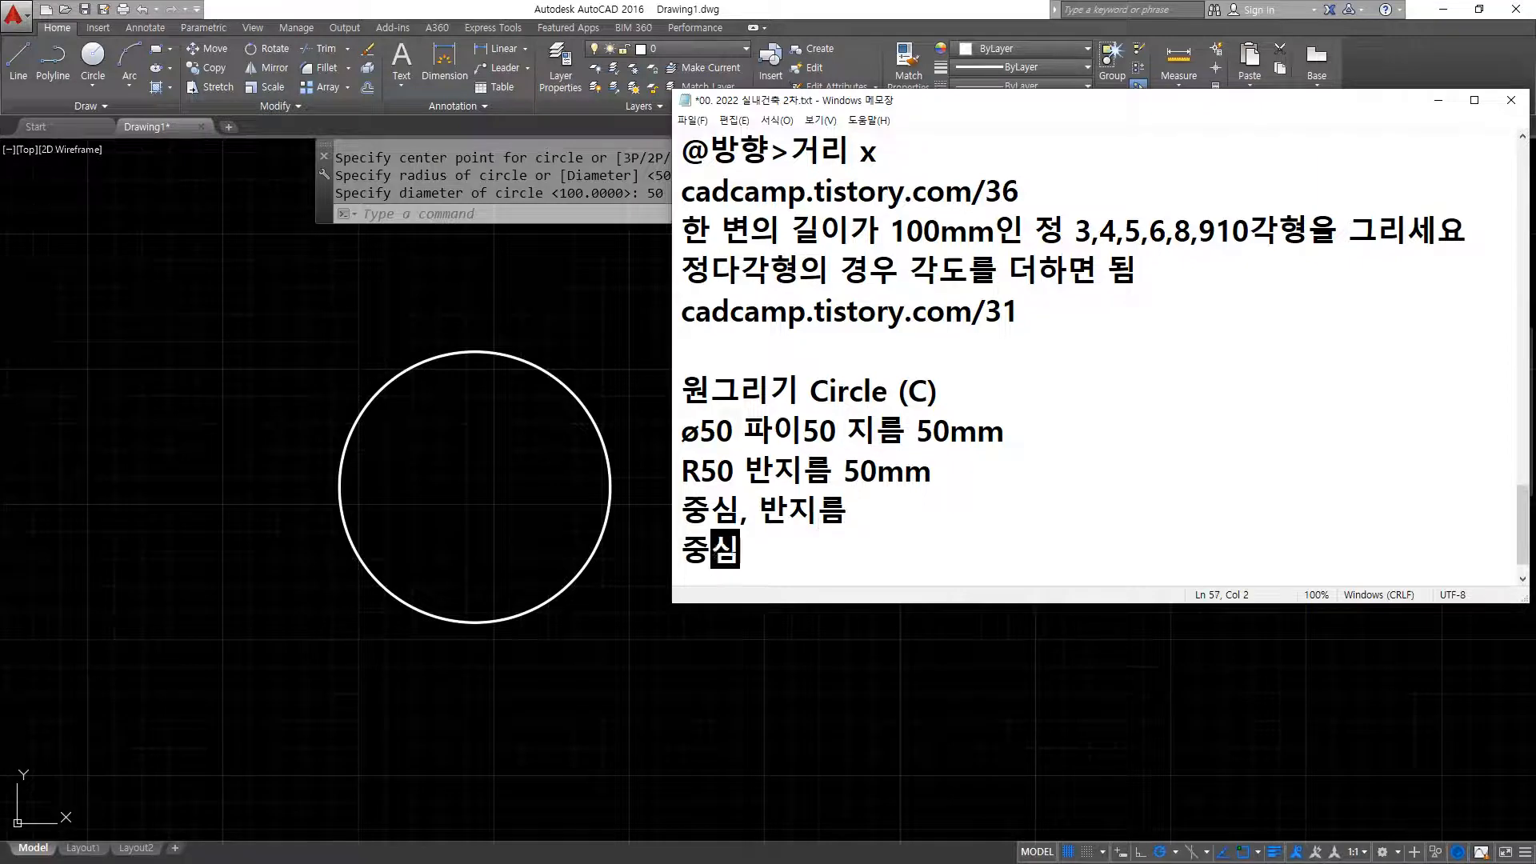
key(Return)
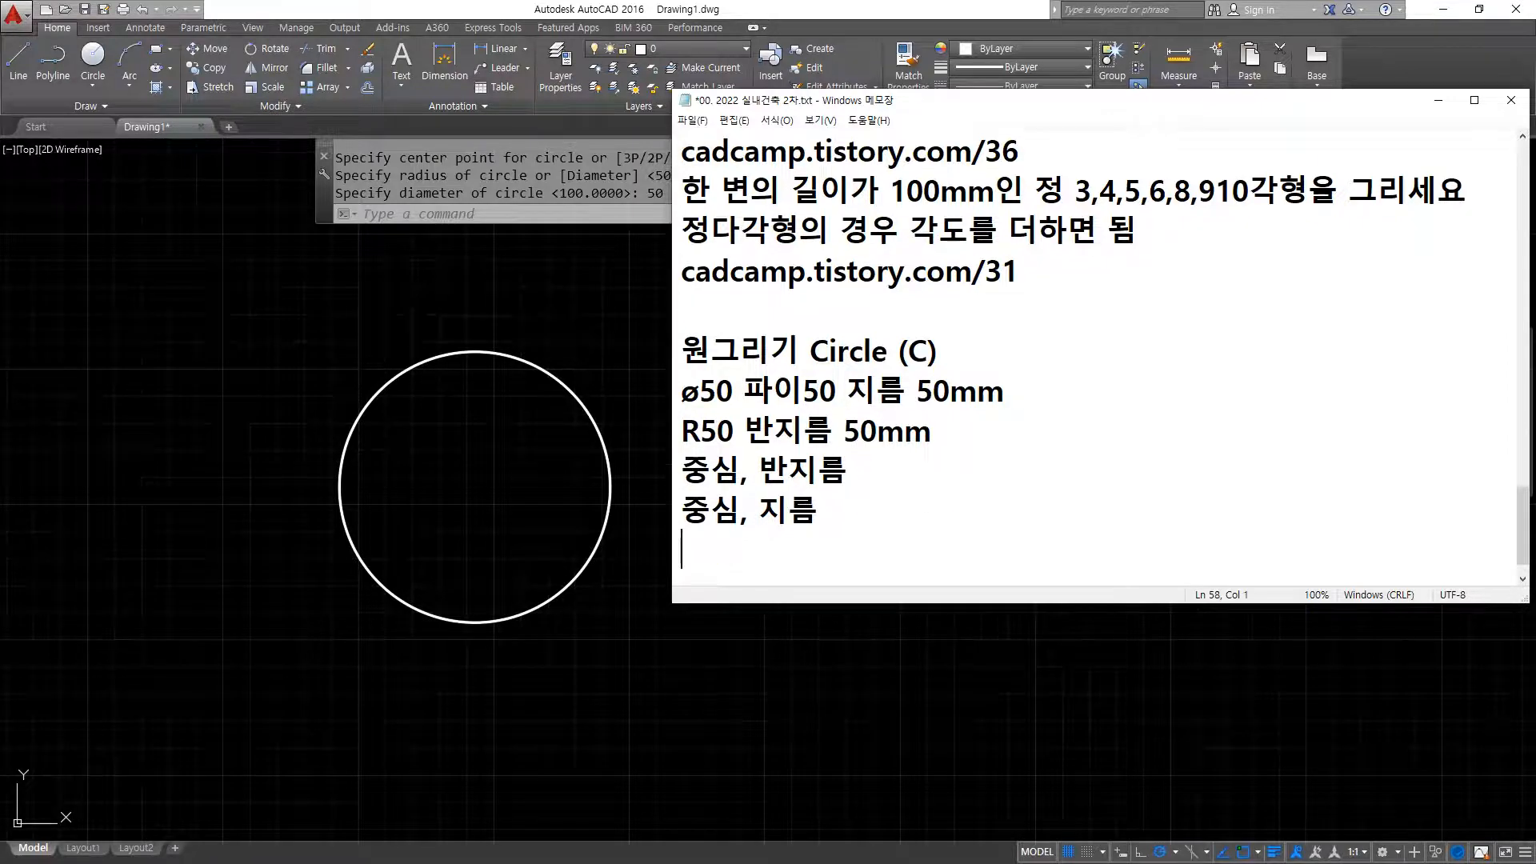
Add the lines "3P 3점을 통과하는 원" and "2P 2점을 통과하는 원" to the Circle notes.
text(3P 3점을 통)
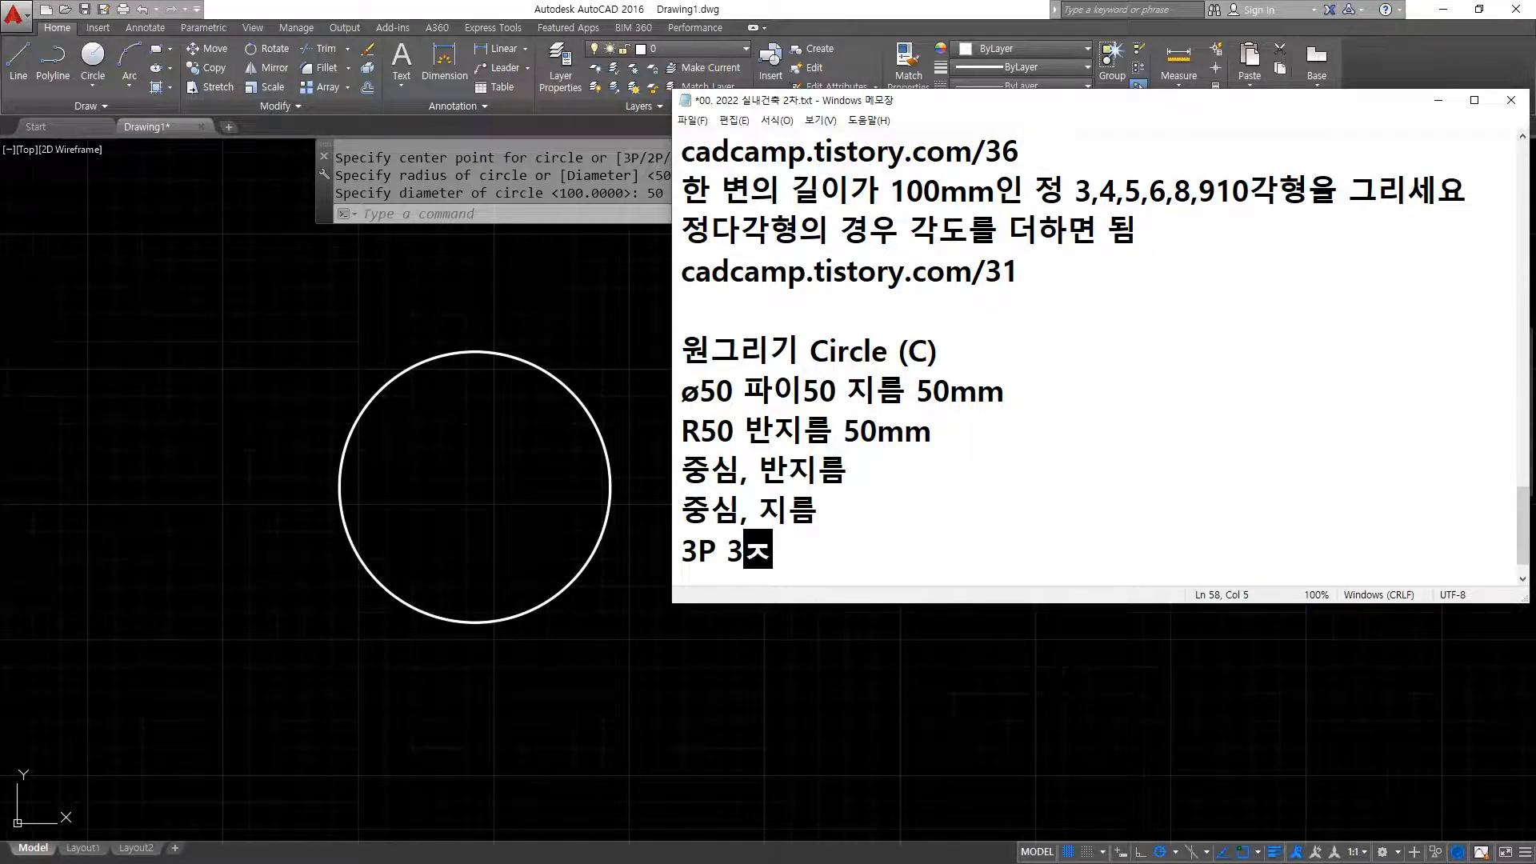
text(과하는 원)
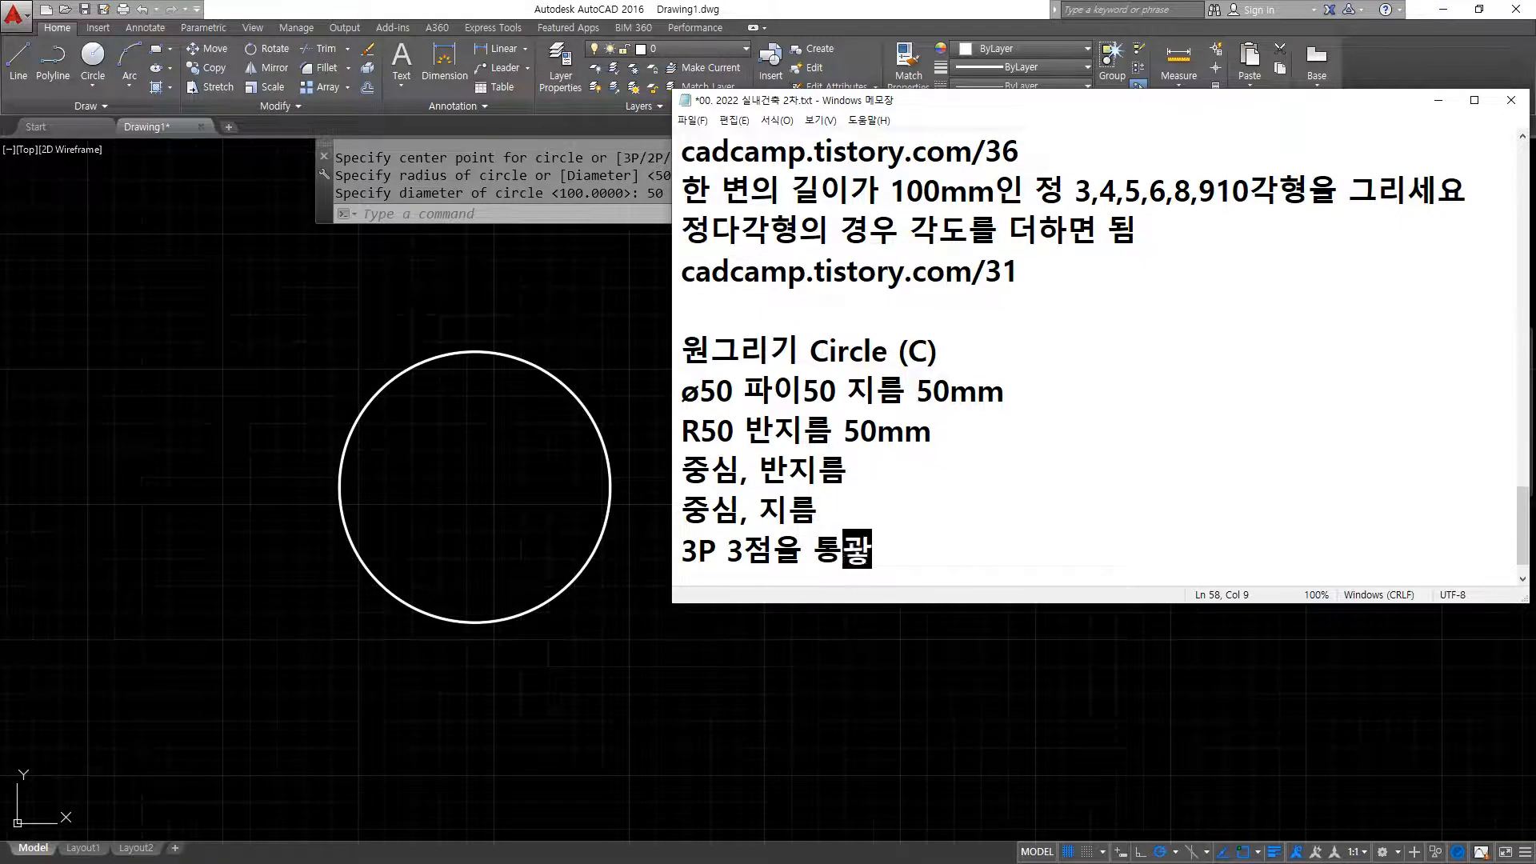
key(Return)
text(2p)
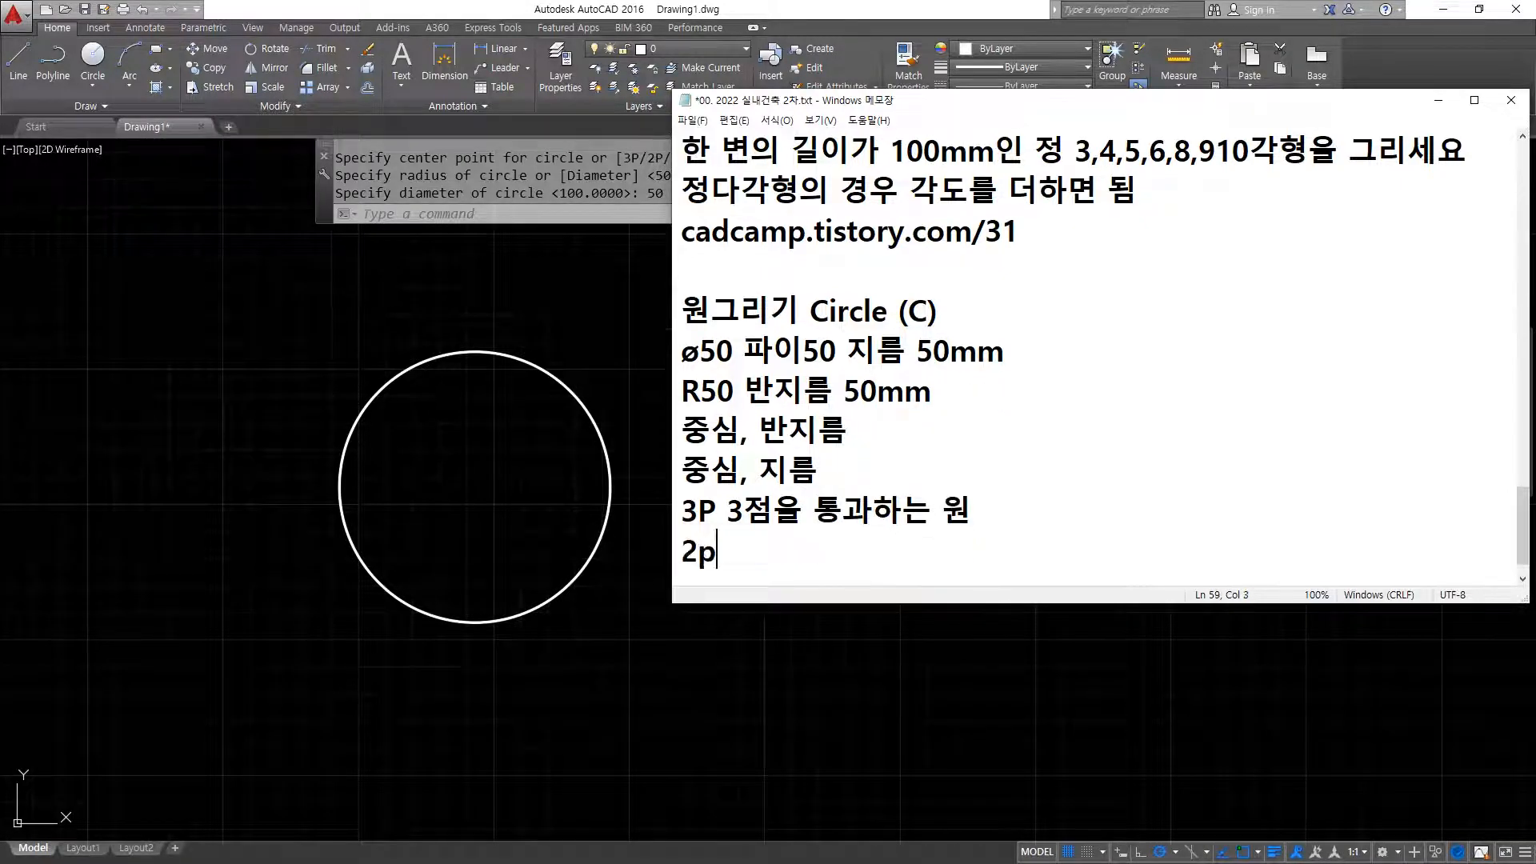
key(BackSpace)
text(P )
text(2저)
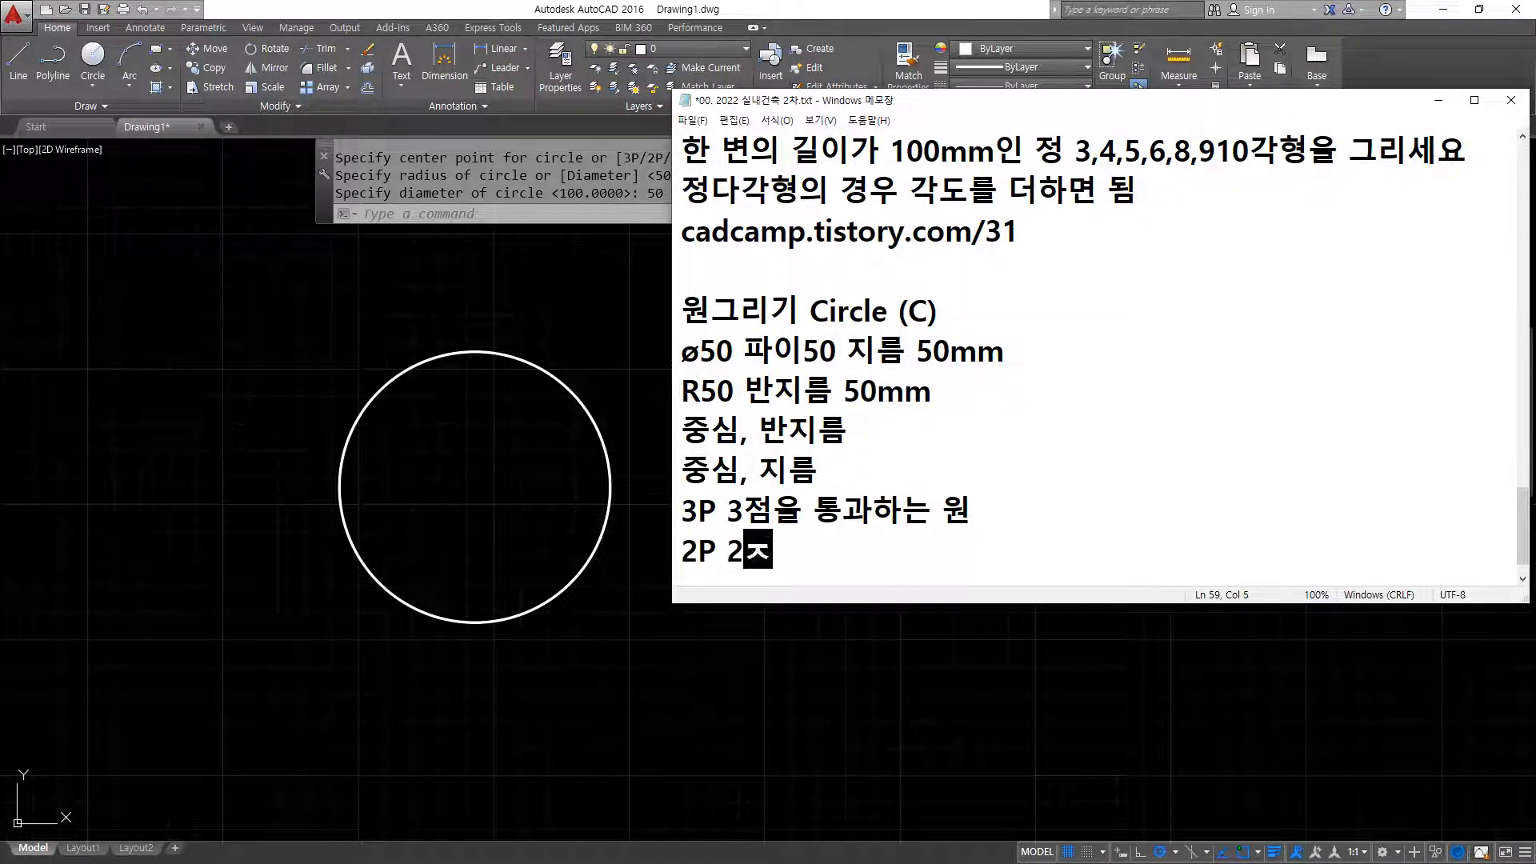
text(ㅁ을 토ㅇ과하는 원)
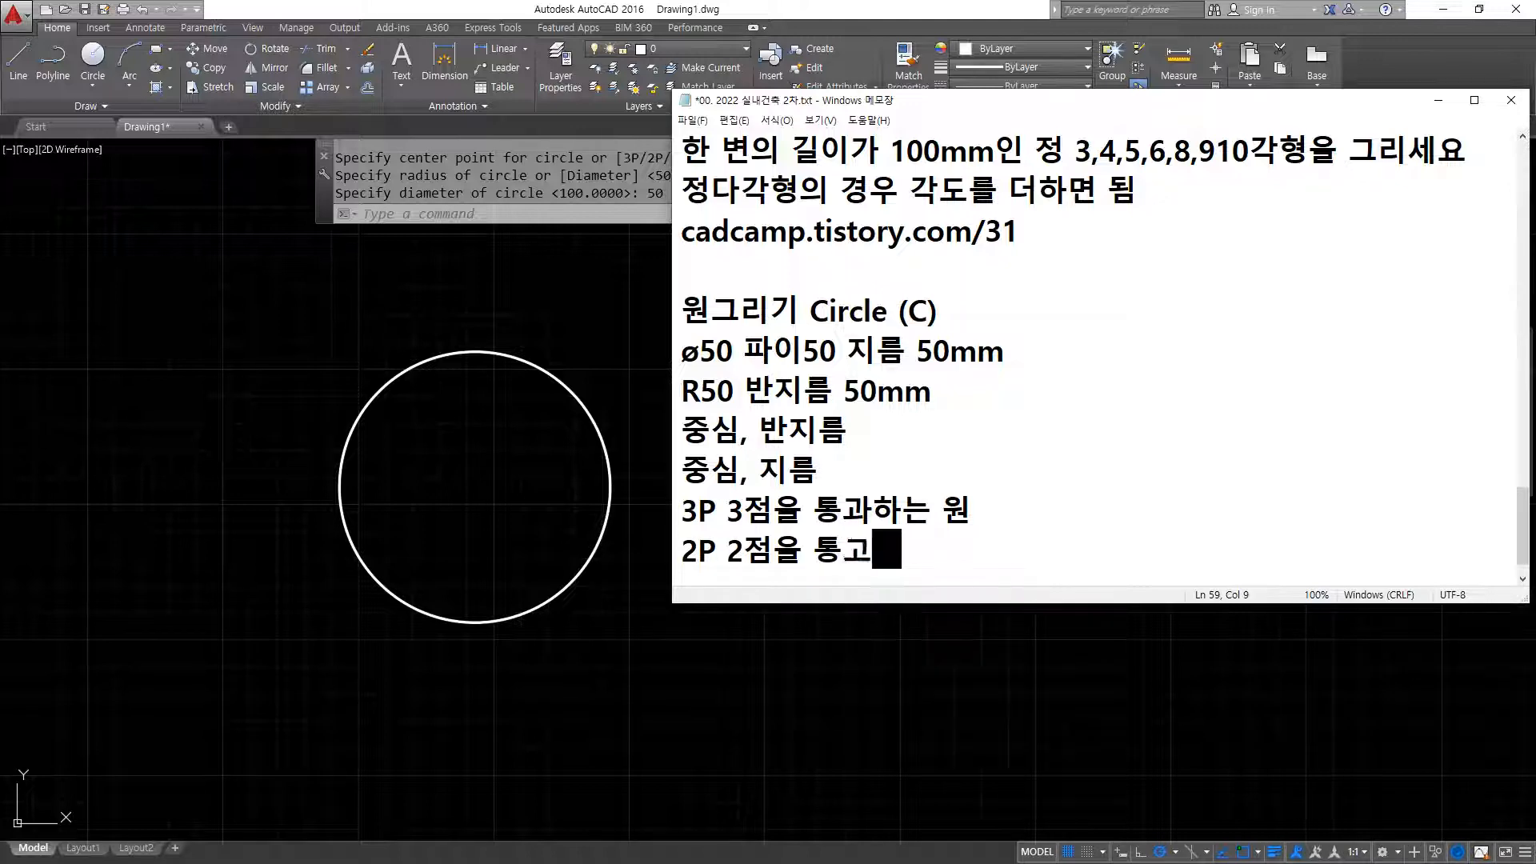
key(Return)
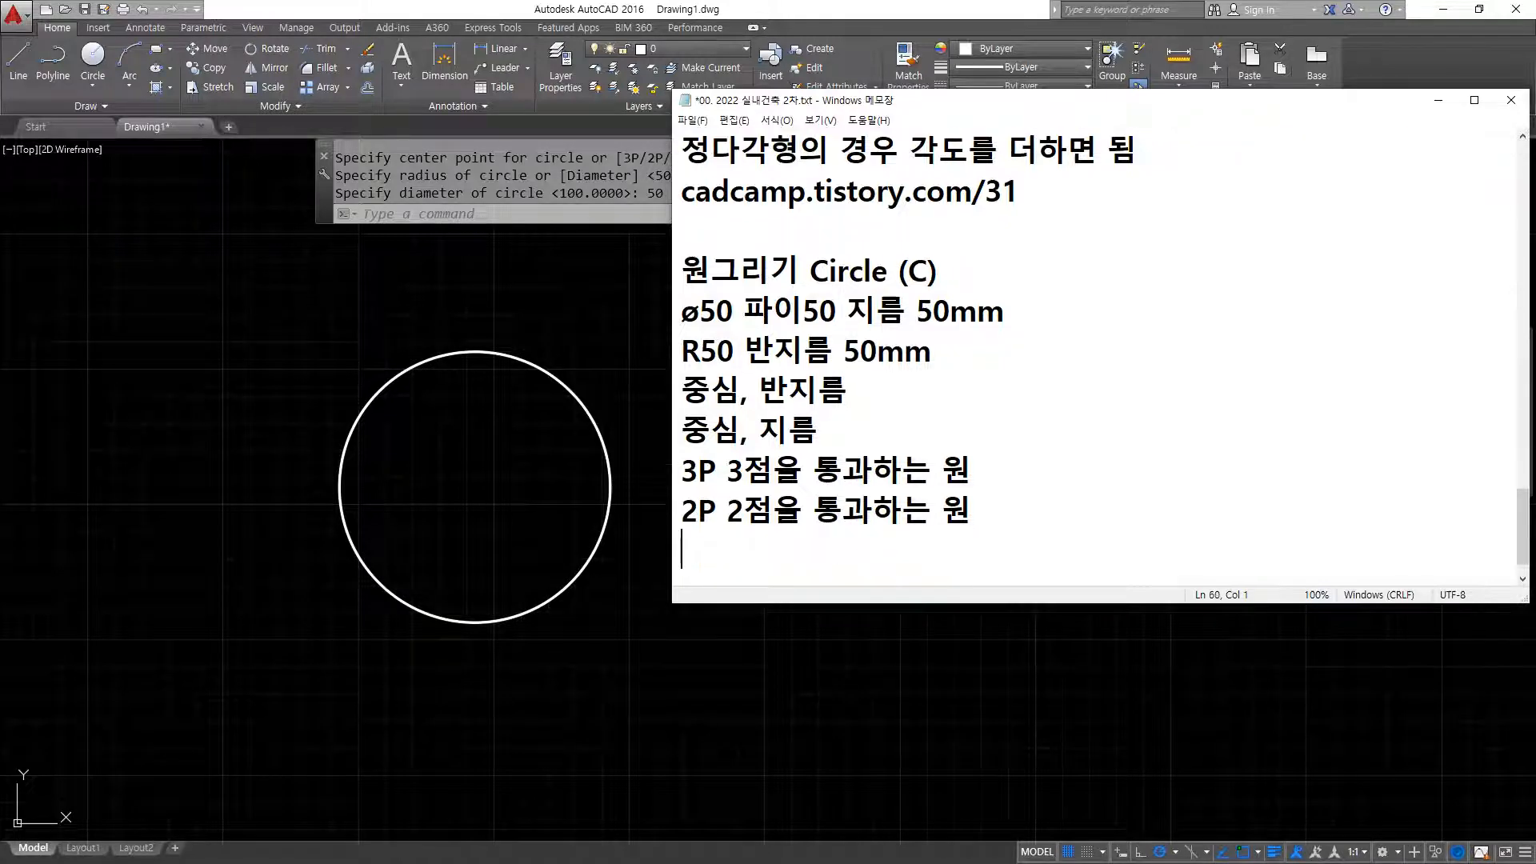
Add the line "TTR 접점, 접점, 반지름" to the Circle notes.
text(TTR 접선,)
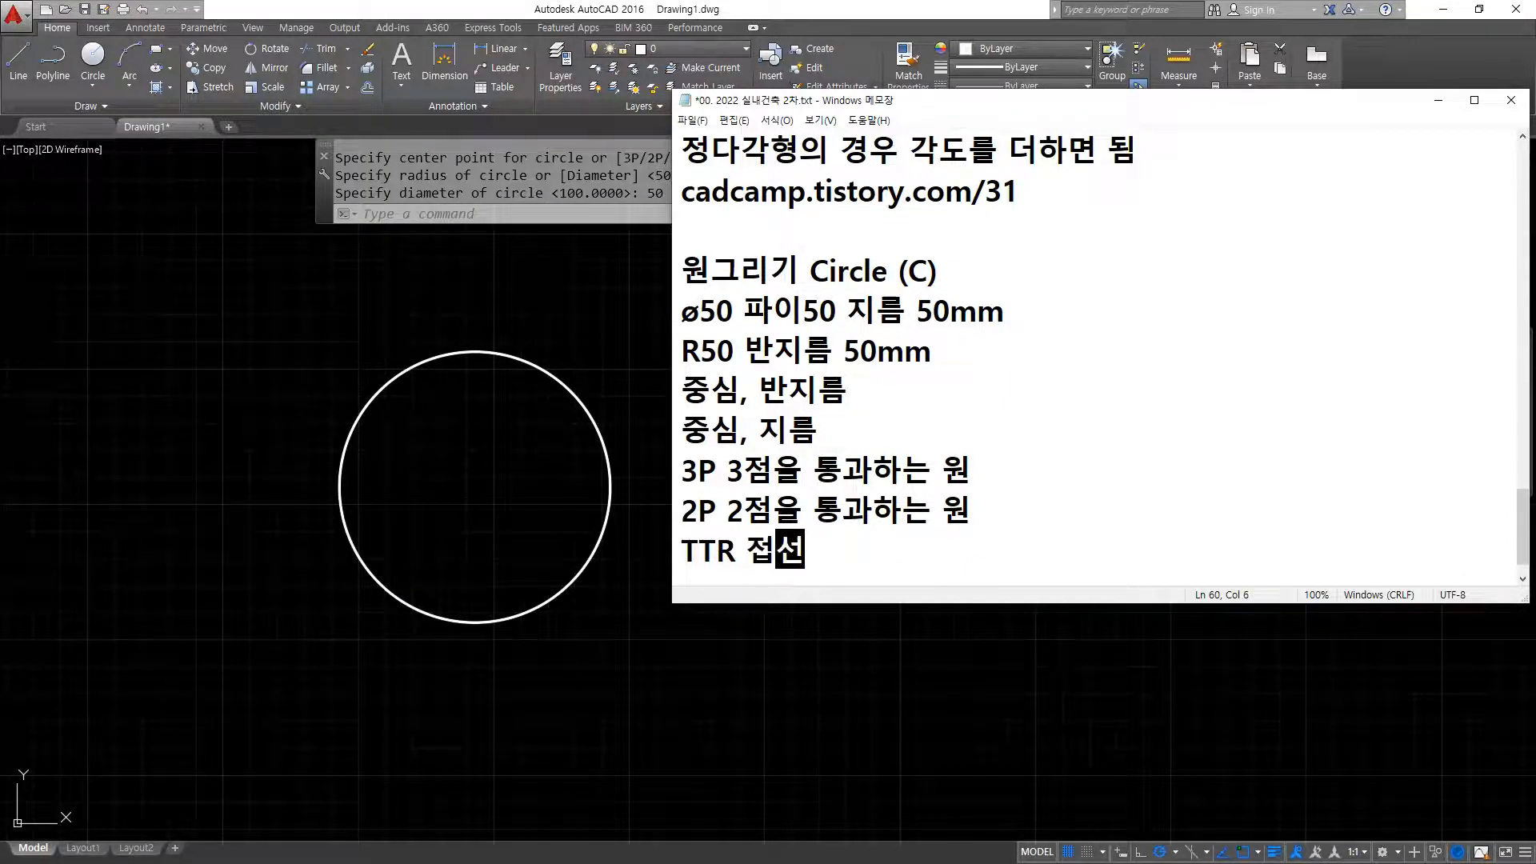
key(BackSpace)
key(BackSpace)
text(ㅈㅓㅁ, 접)
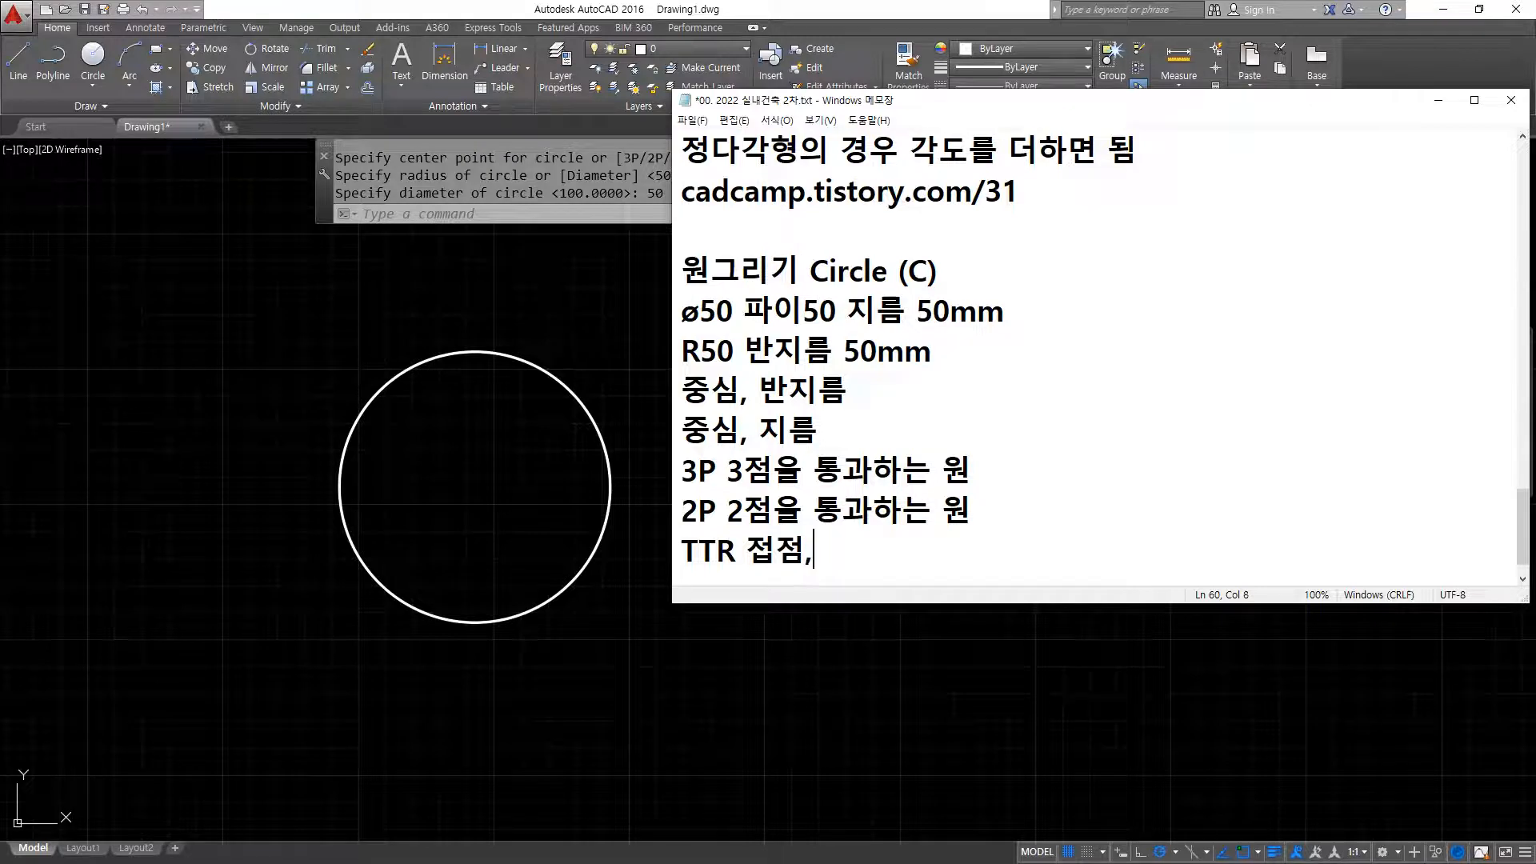
text(점)
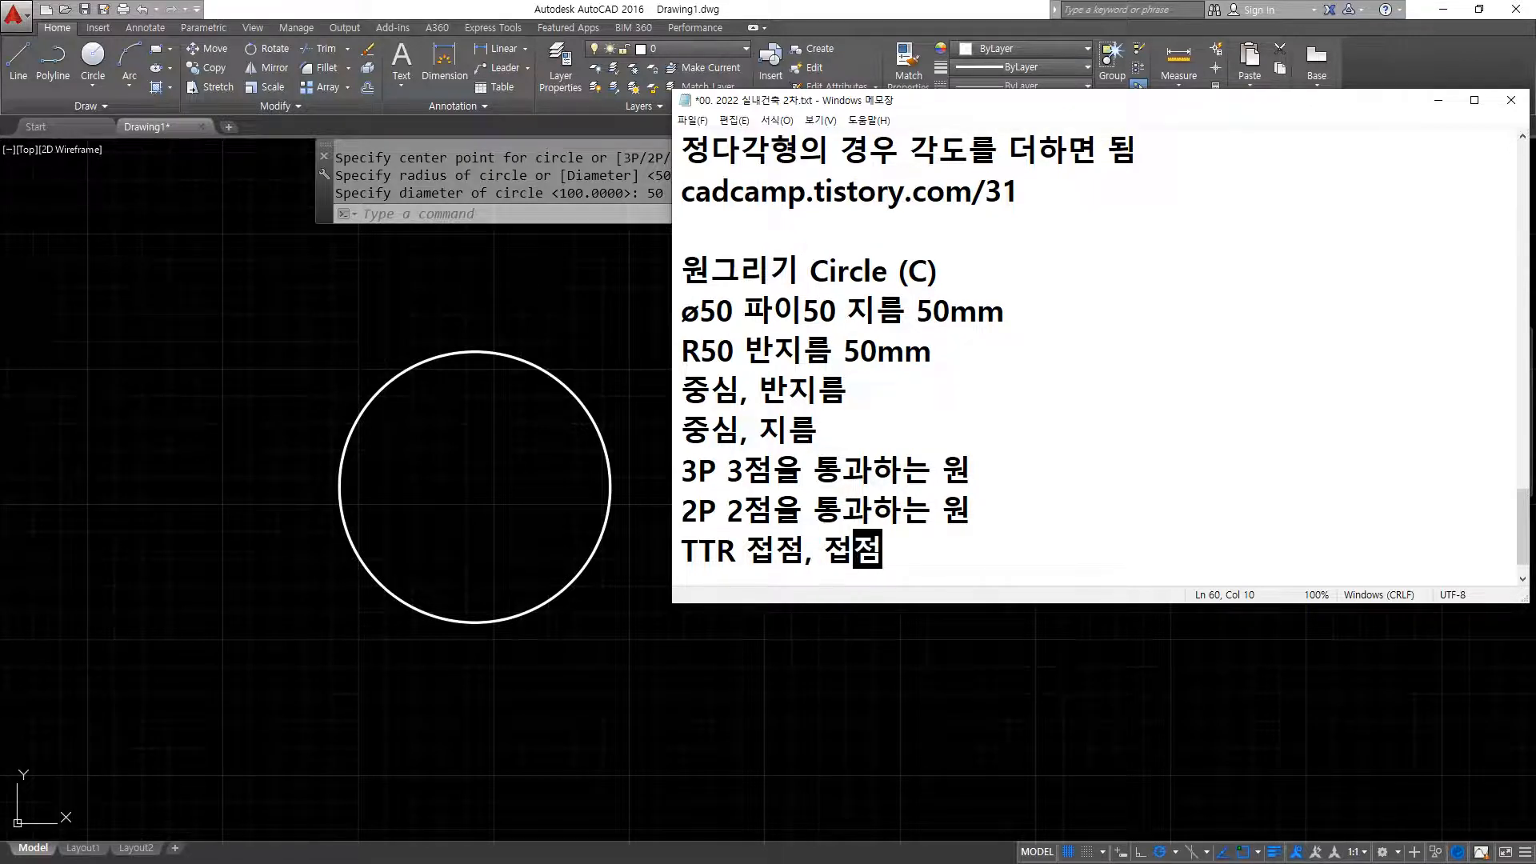
text(, 반지름)
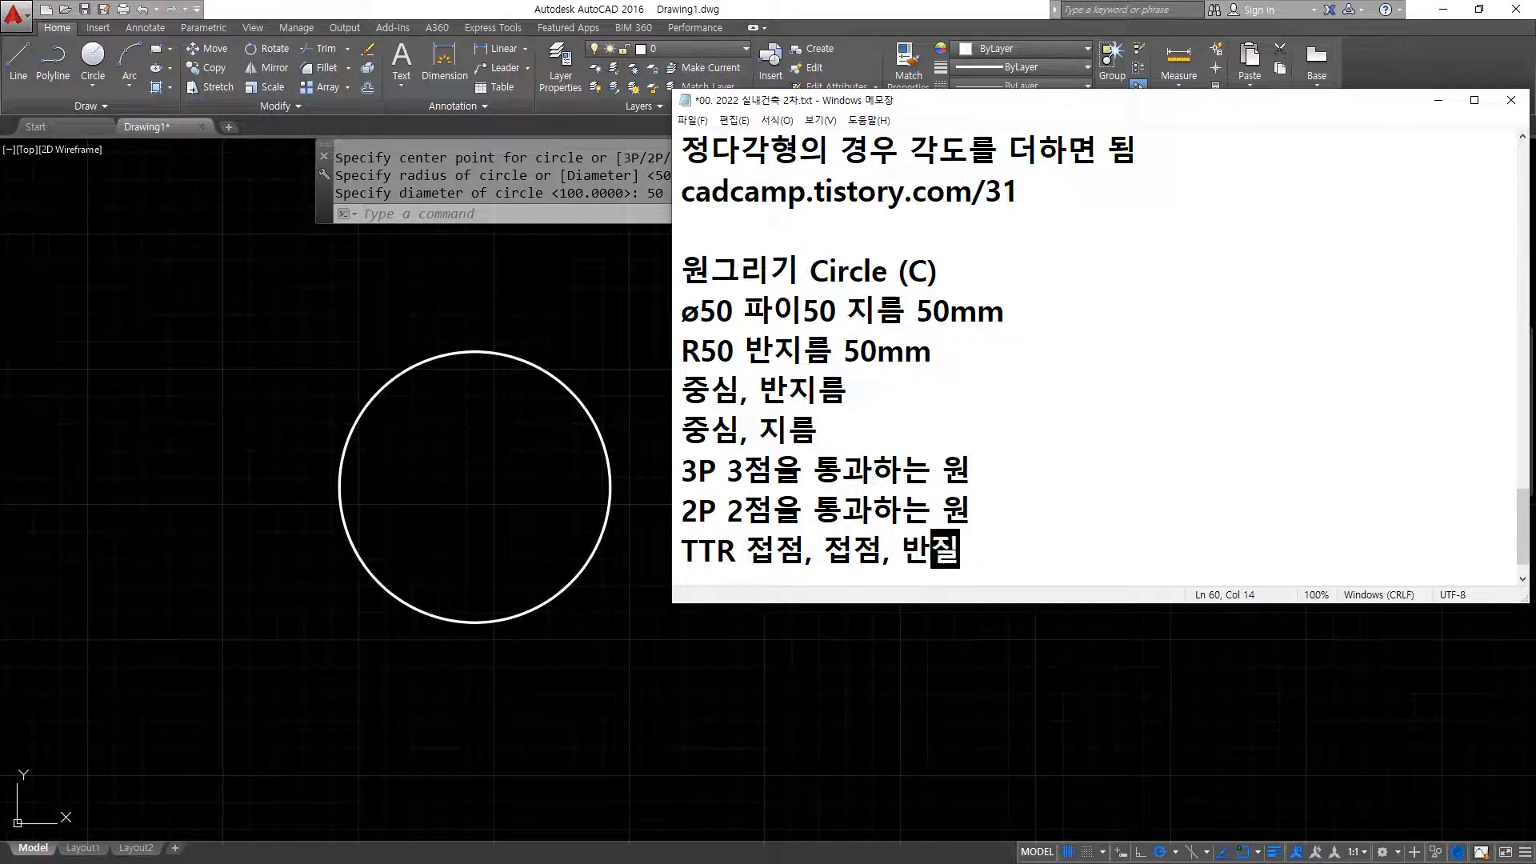
key(Return)
Add a final line "tan, tan, tan 접점,접점,접점" to the Circle notes, without a comma after the last "tan".
text(tna)
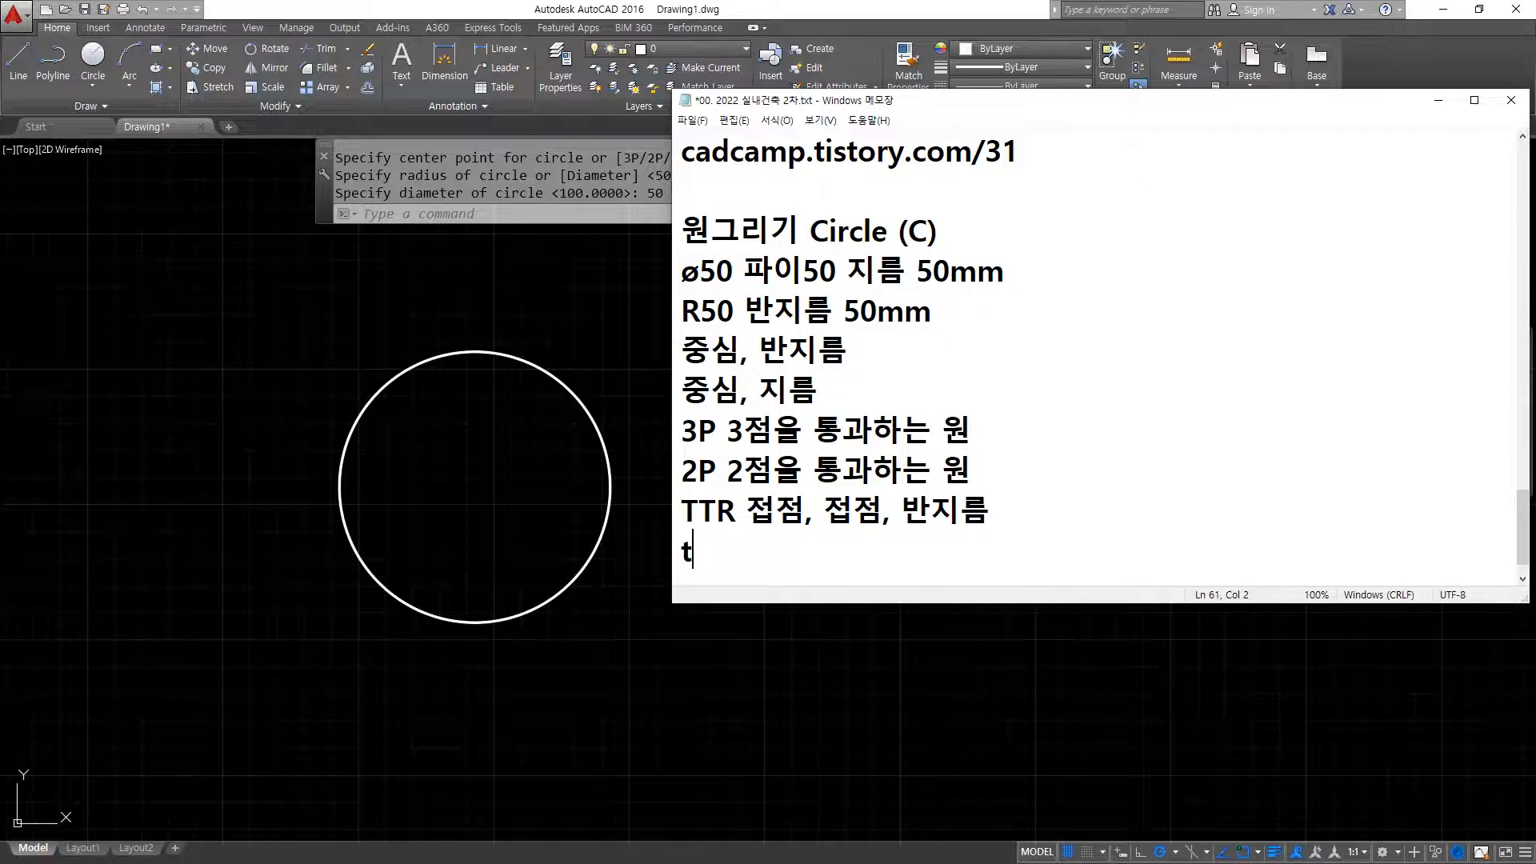
key(BackSpace)
key(BackSpace)
text(an, tan, tan, )
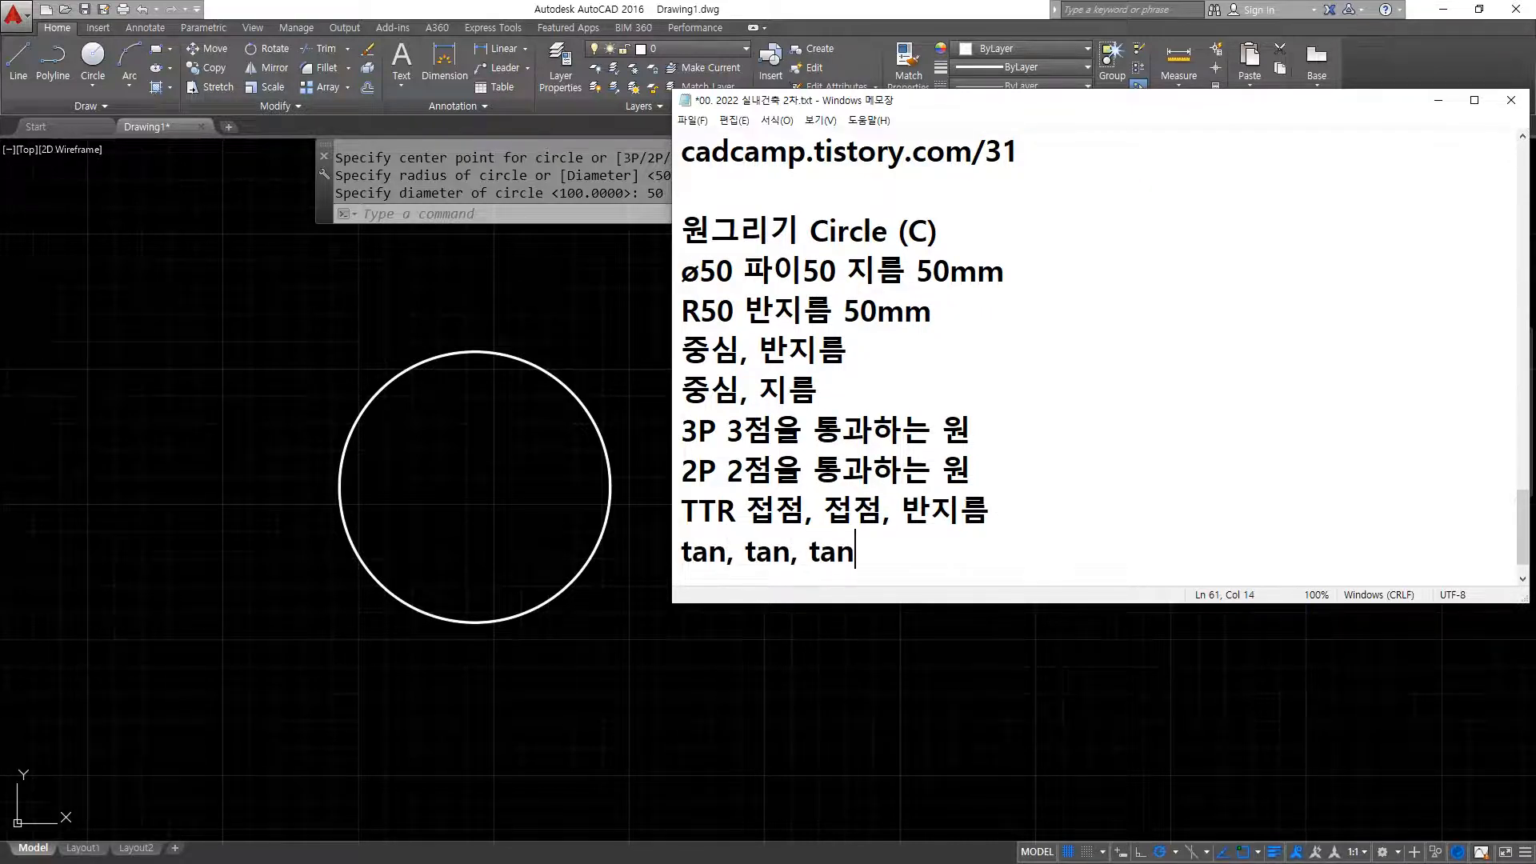
text(접)
text(점, 점)
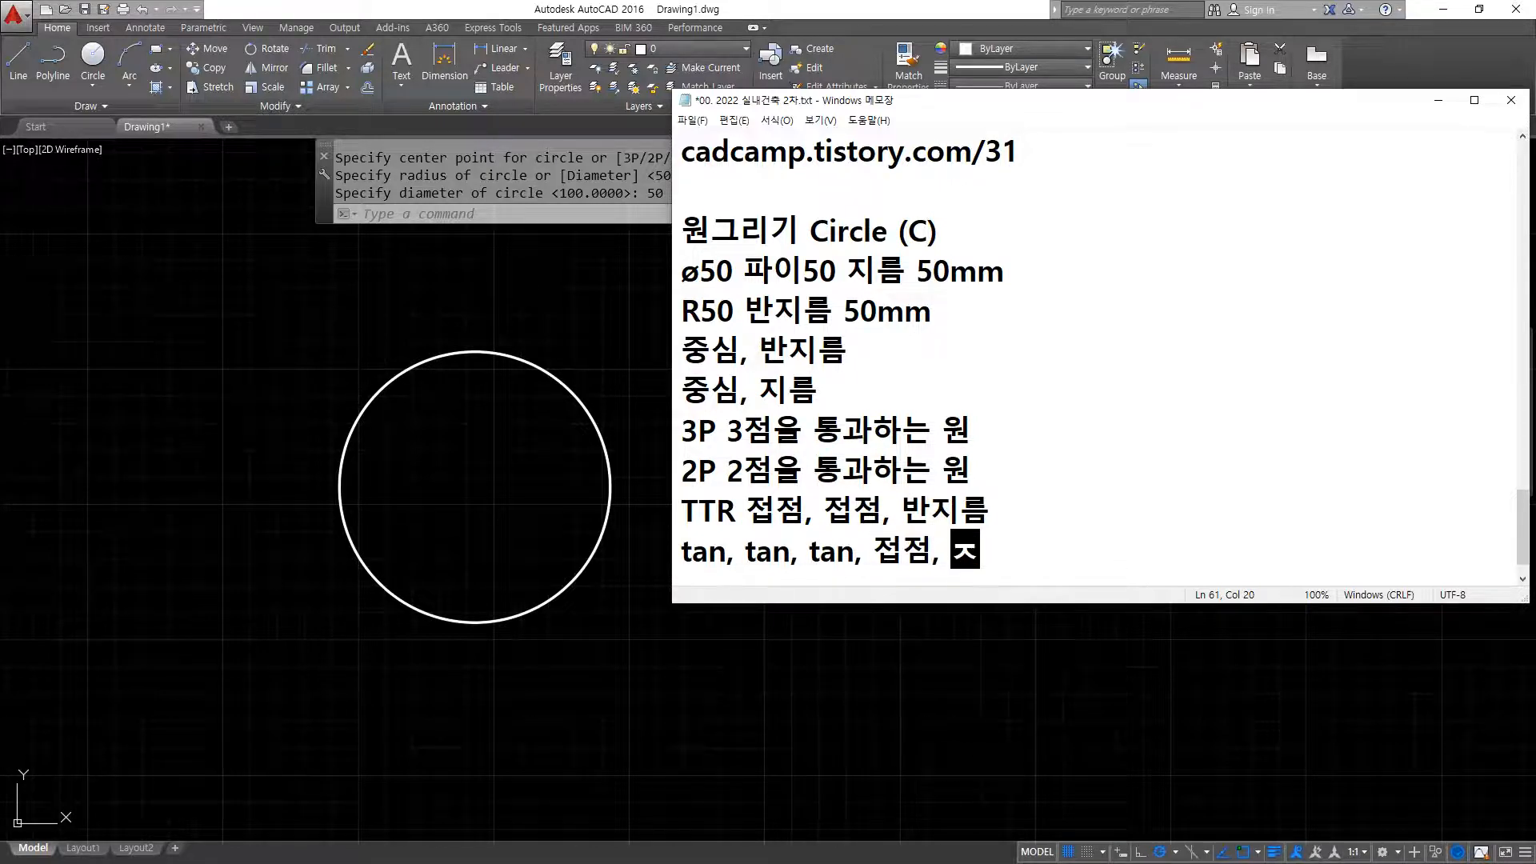
key(BackSpace)
key(BackSpace)
key(shift+Left)
key(shift+Left)
key(shift+Left)
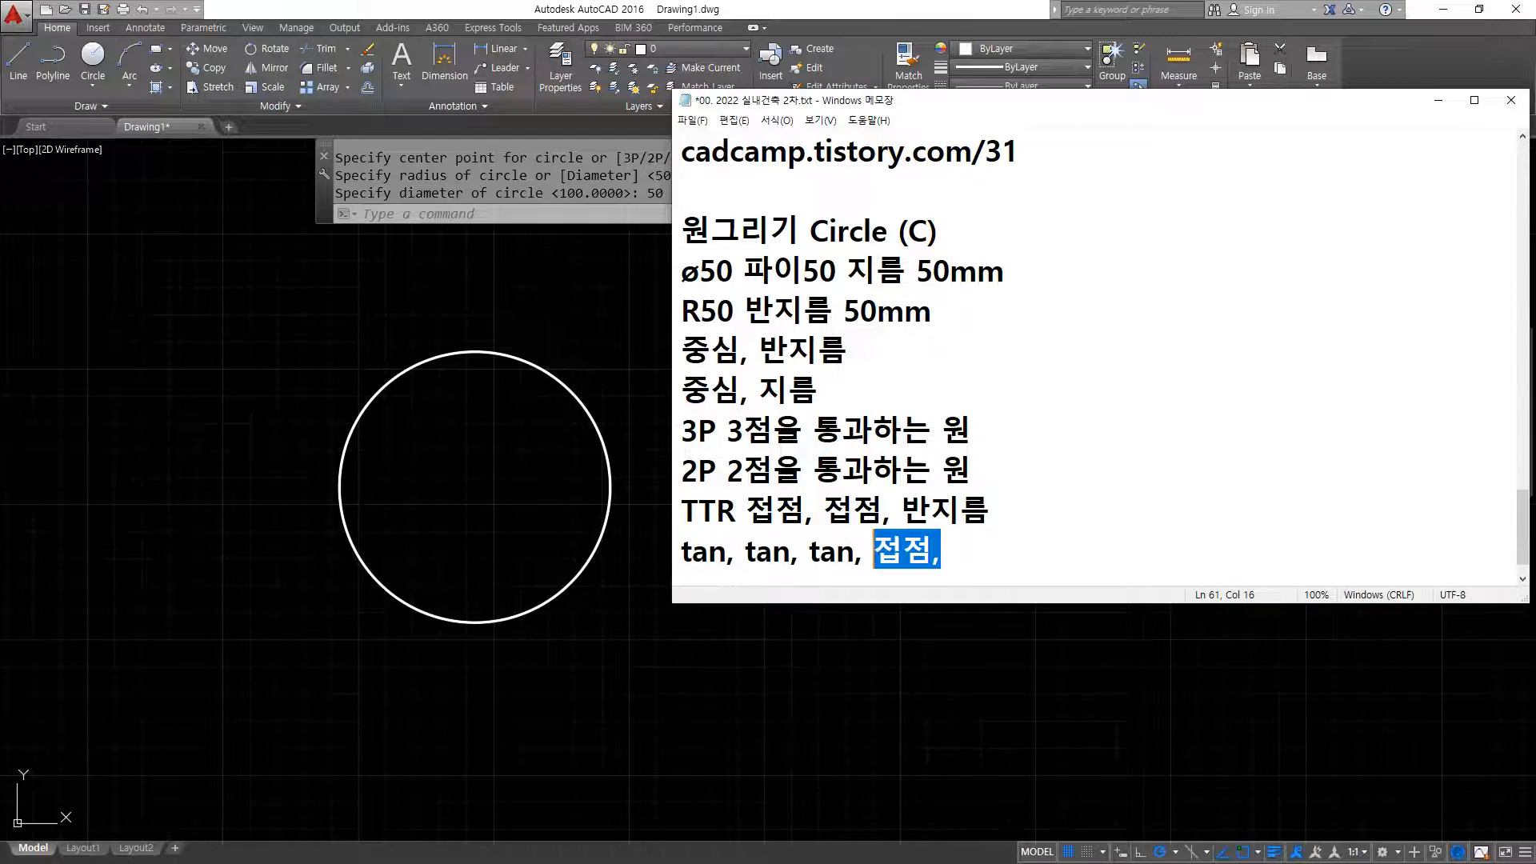
key(ctrl+c)
key(ctrl+v)
key(ctrl+v)
key(ctrl+v)
key(BackSpace)
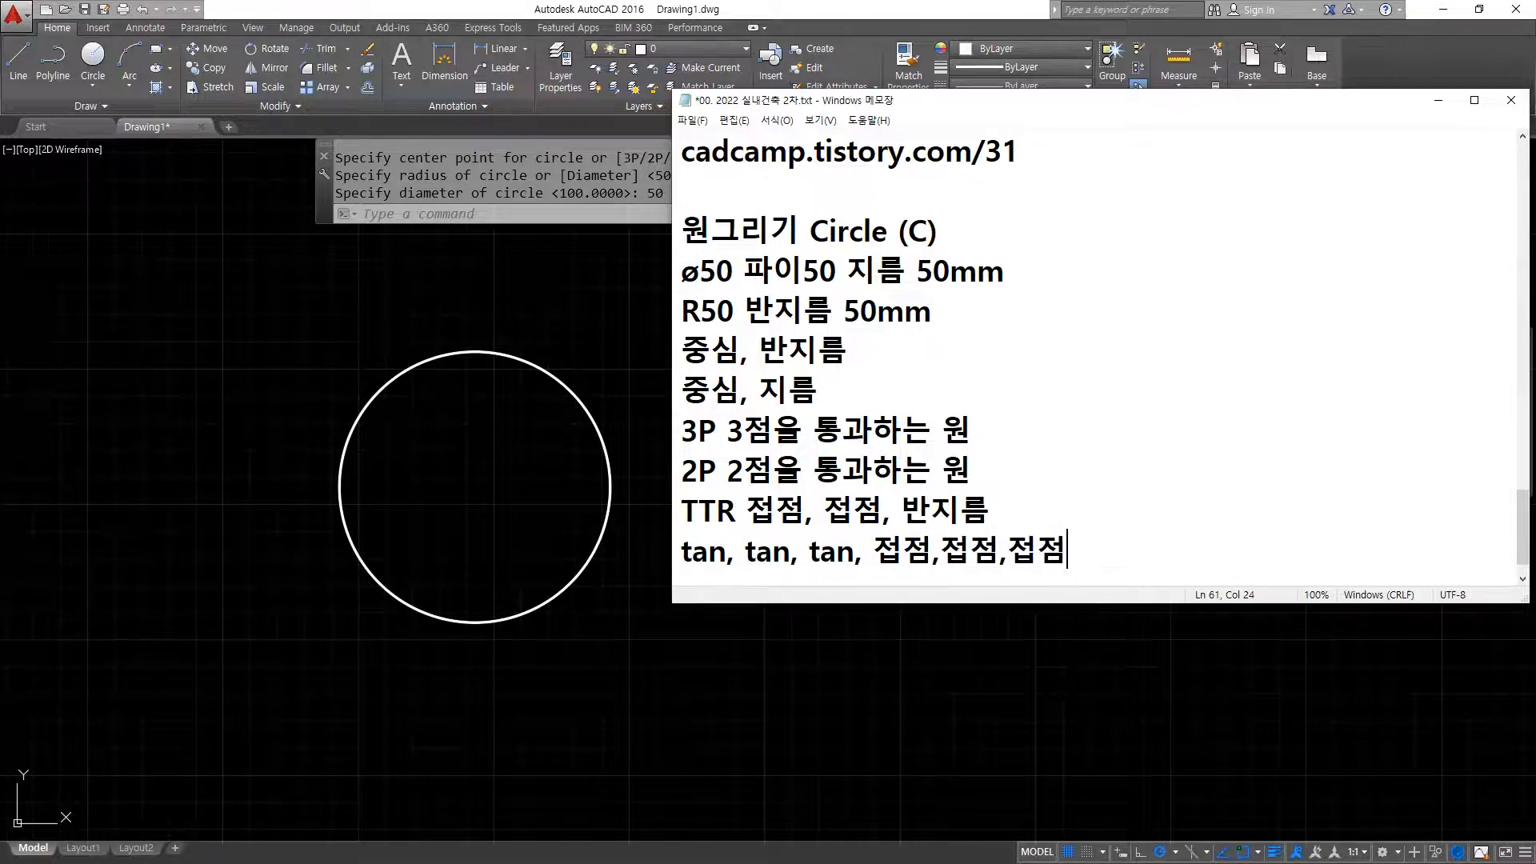
click(856, 550)
key(Delete)
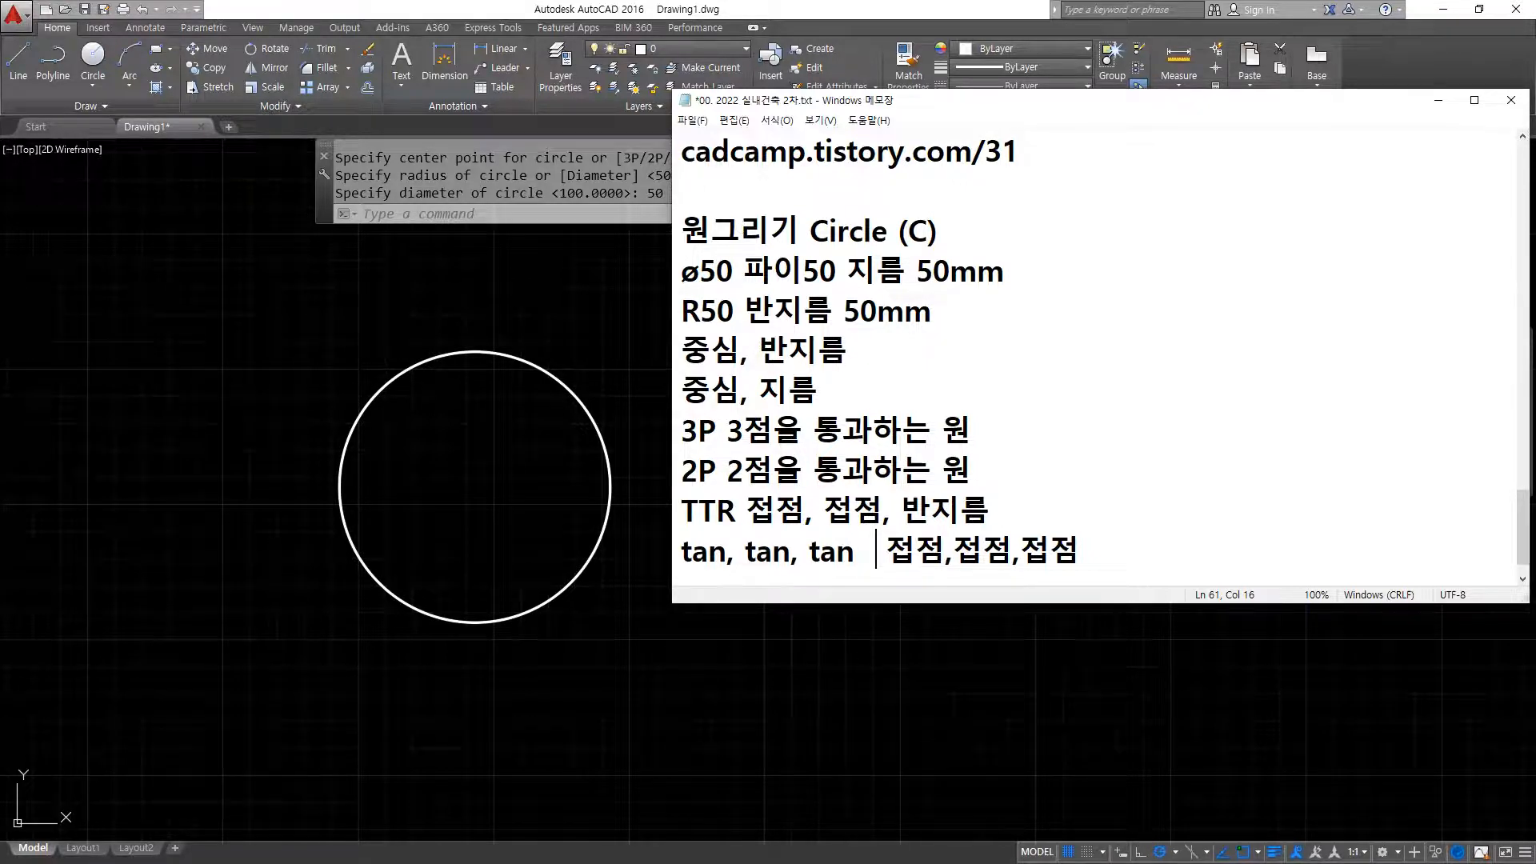
Switch to AutoCAD and erase both circles together.
click(336, 600)
click(918, 418)
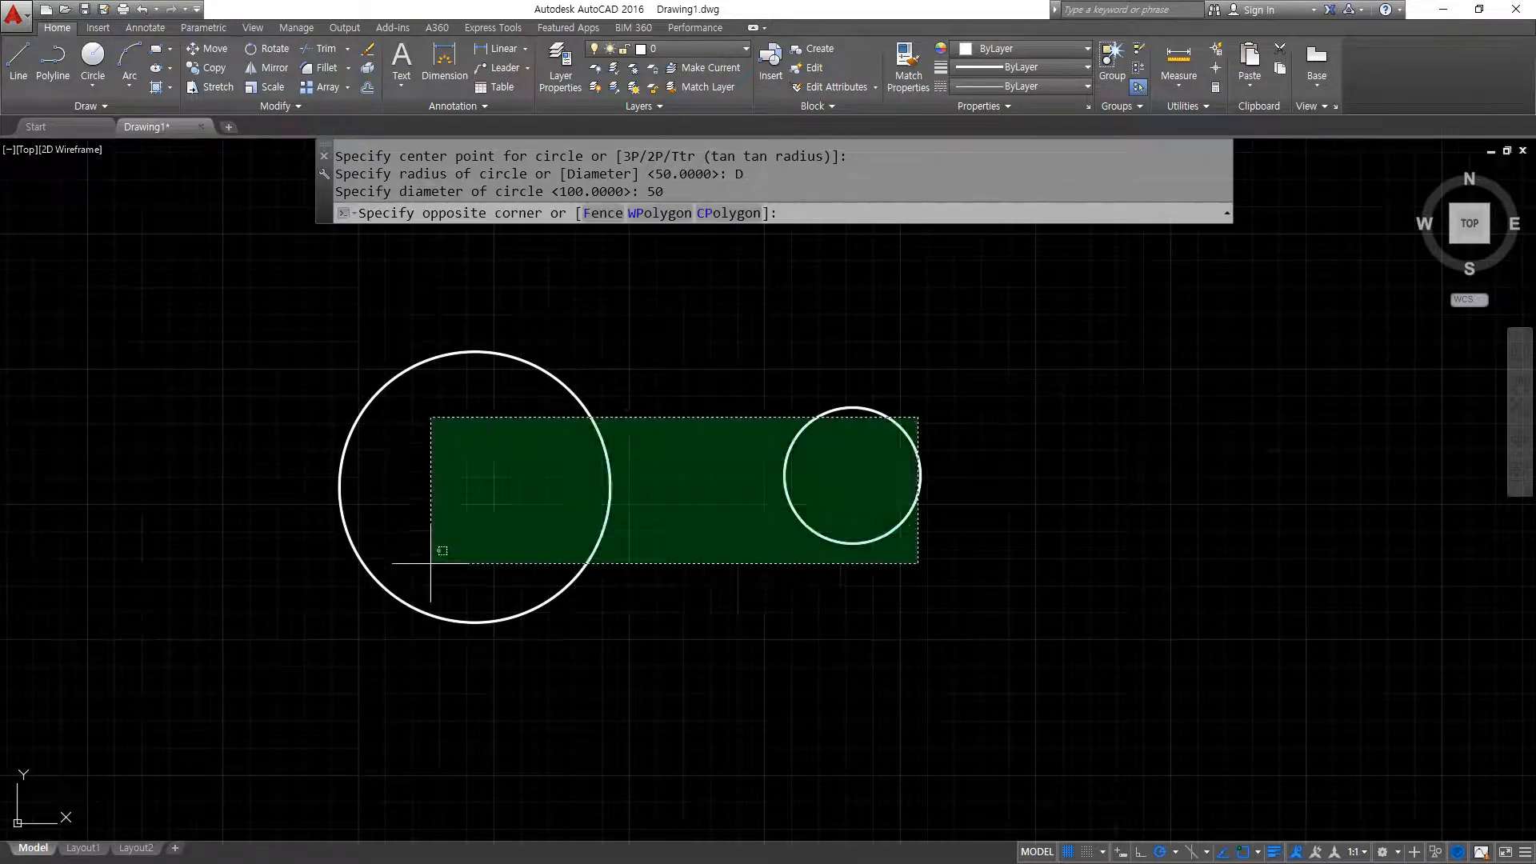
click(430, 563)
text(e)
key(Return)
Draw a closed, irregular triangle with three freely placed corners using the Line command.
text(l)
key(Return)
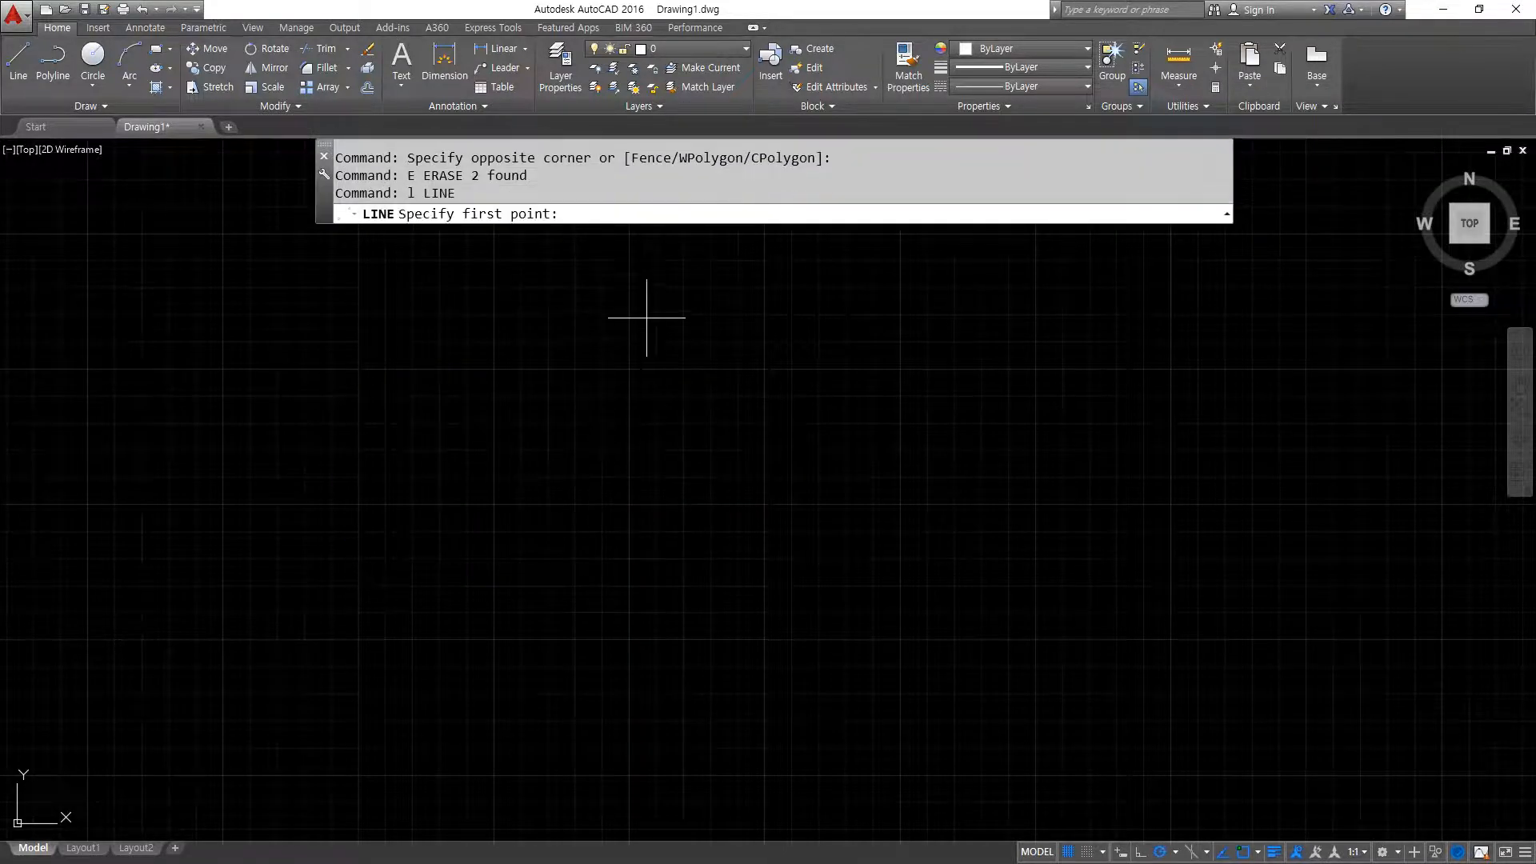
click(646, 317)
click(507, 633)
click(825, 552)
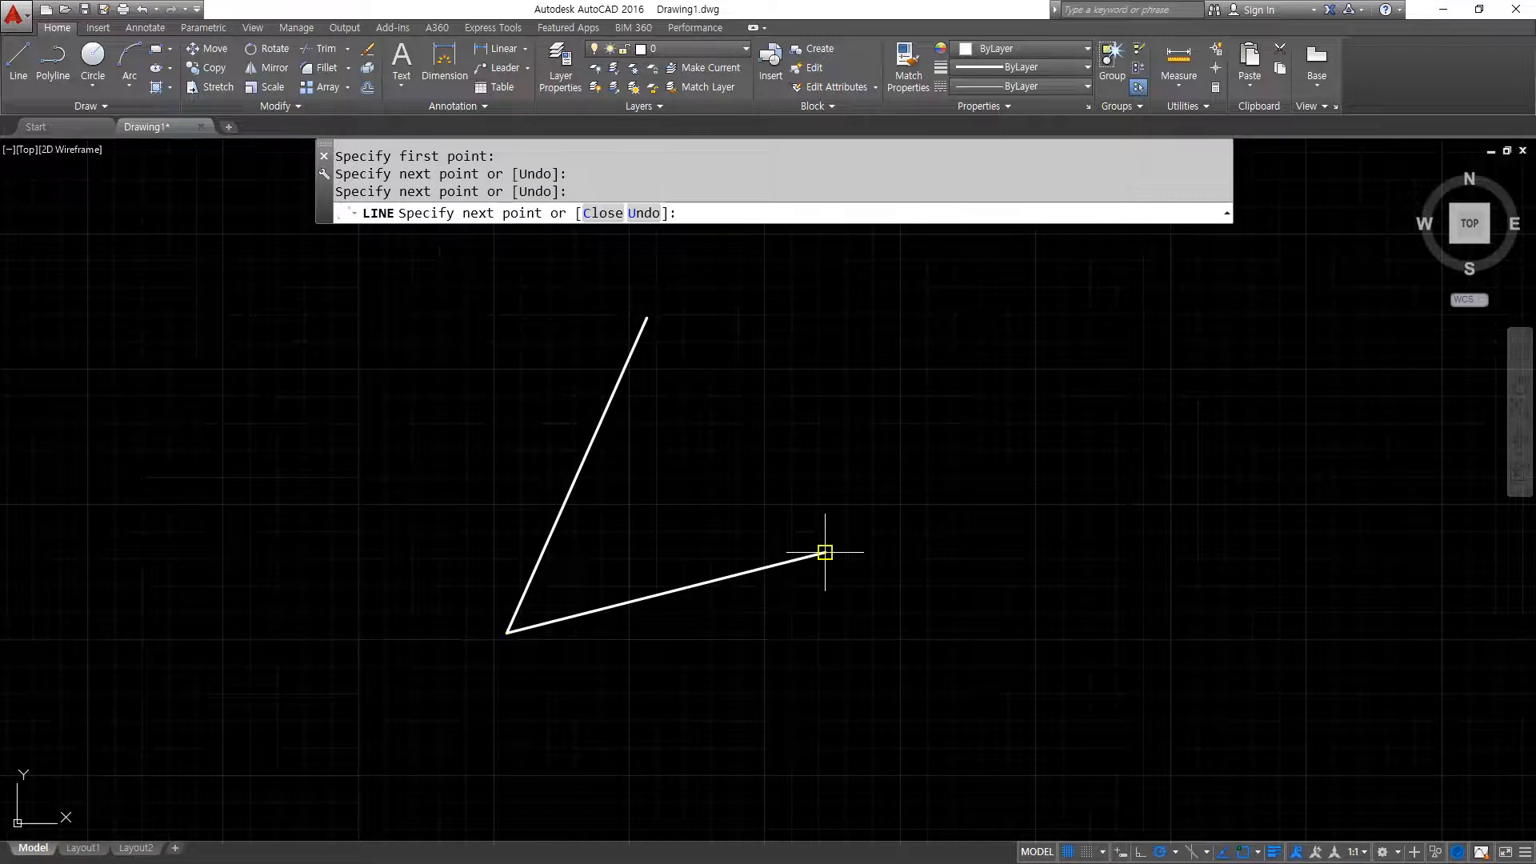
text(c)
key(Return)
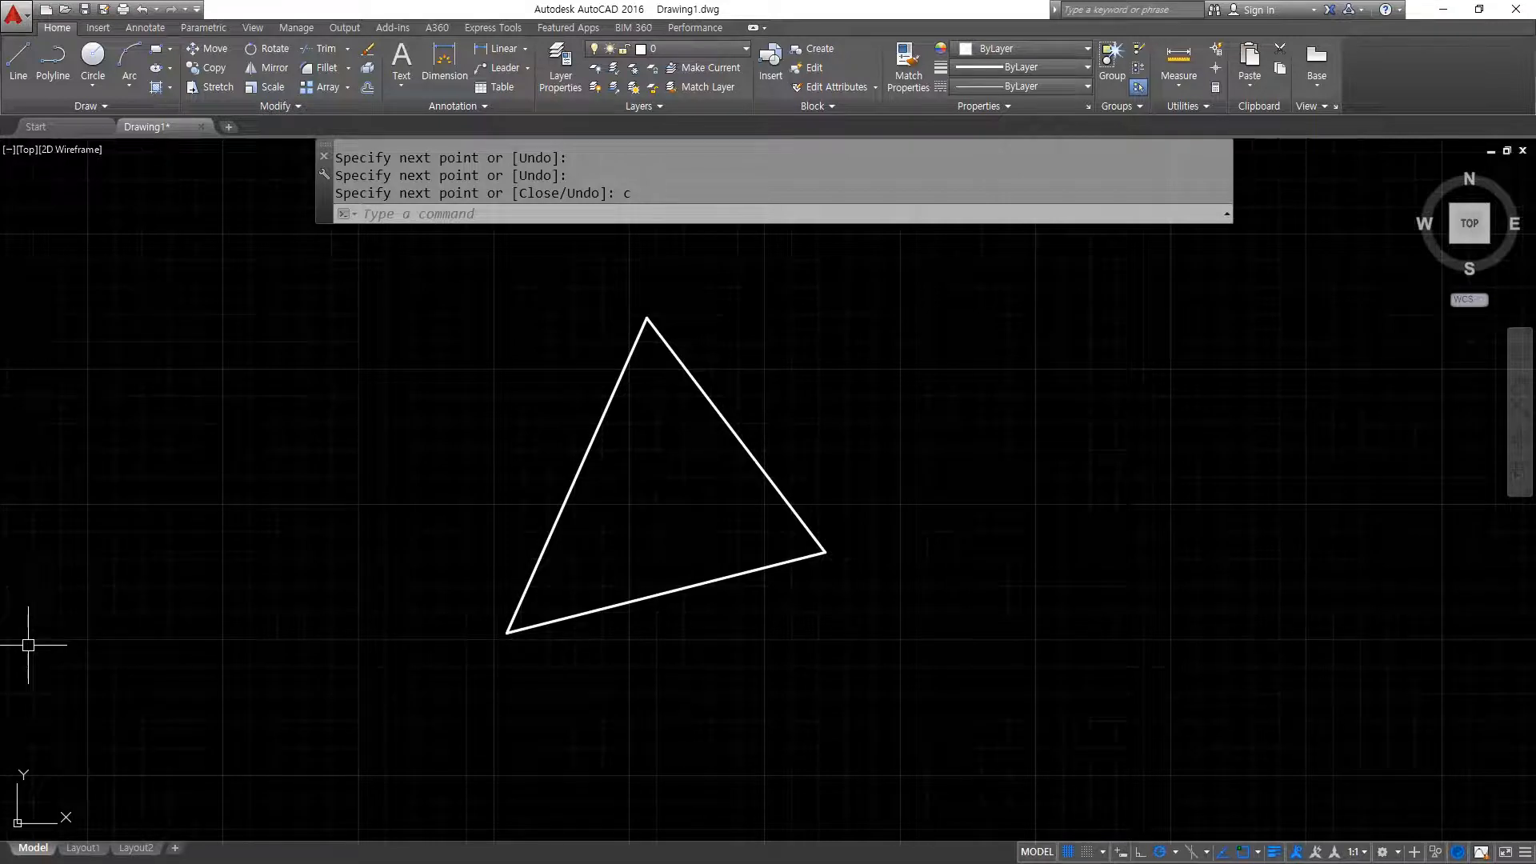
Draw a circle through the triangle's three corners using the 3P option.
text(c)
key(Return)
text(3p)
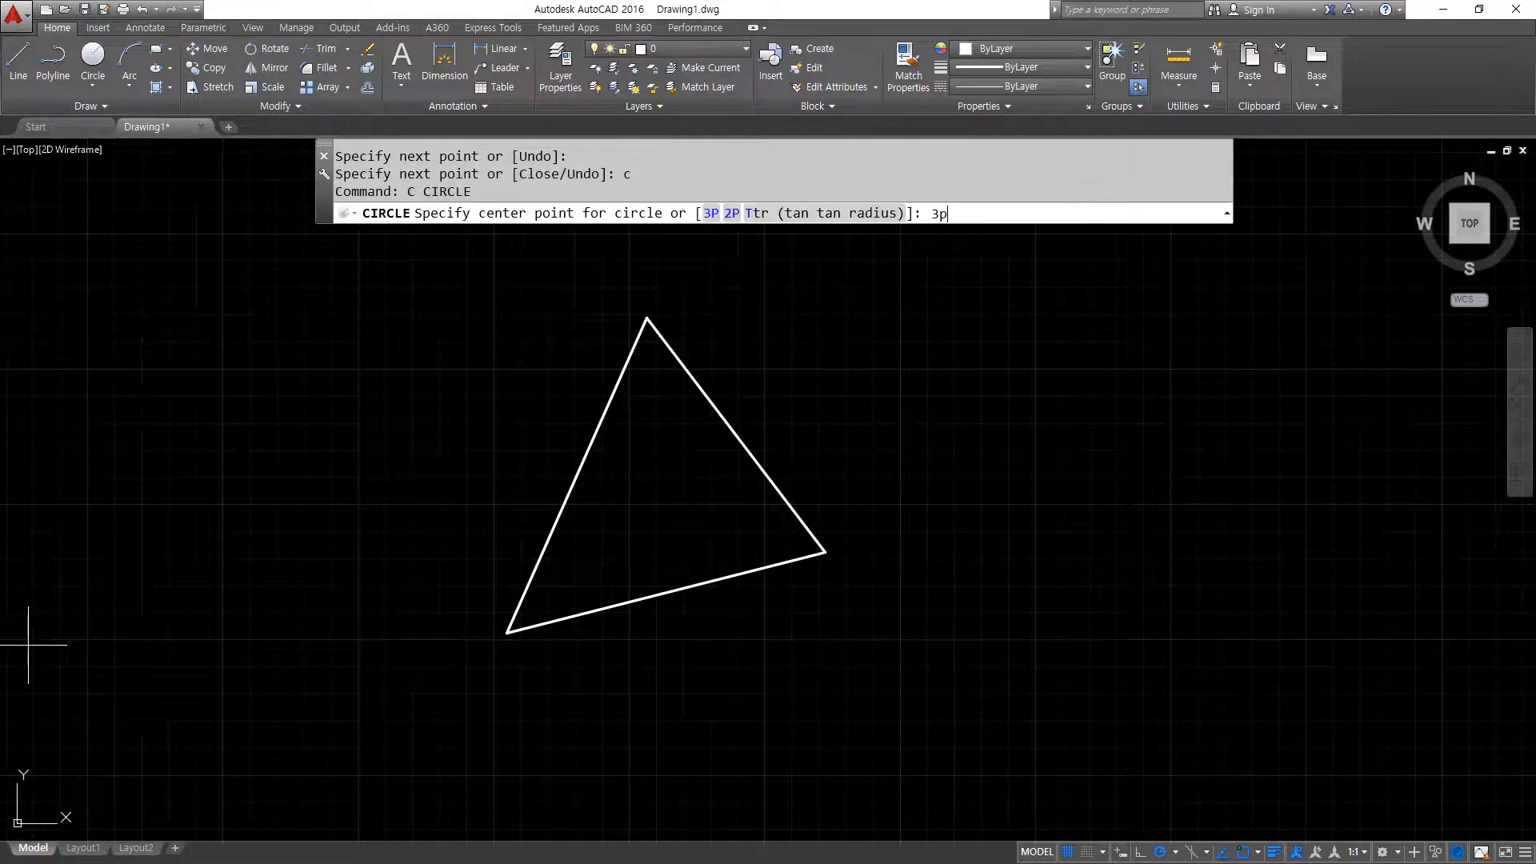
key(Return)
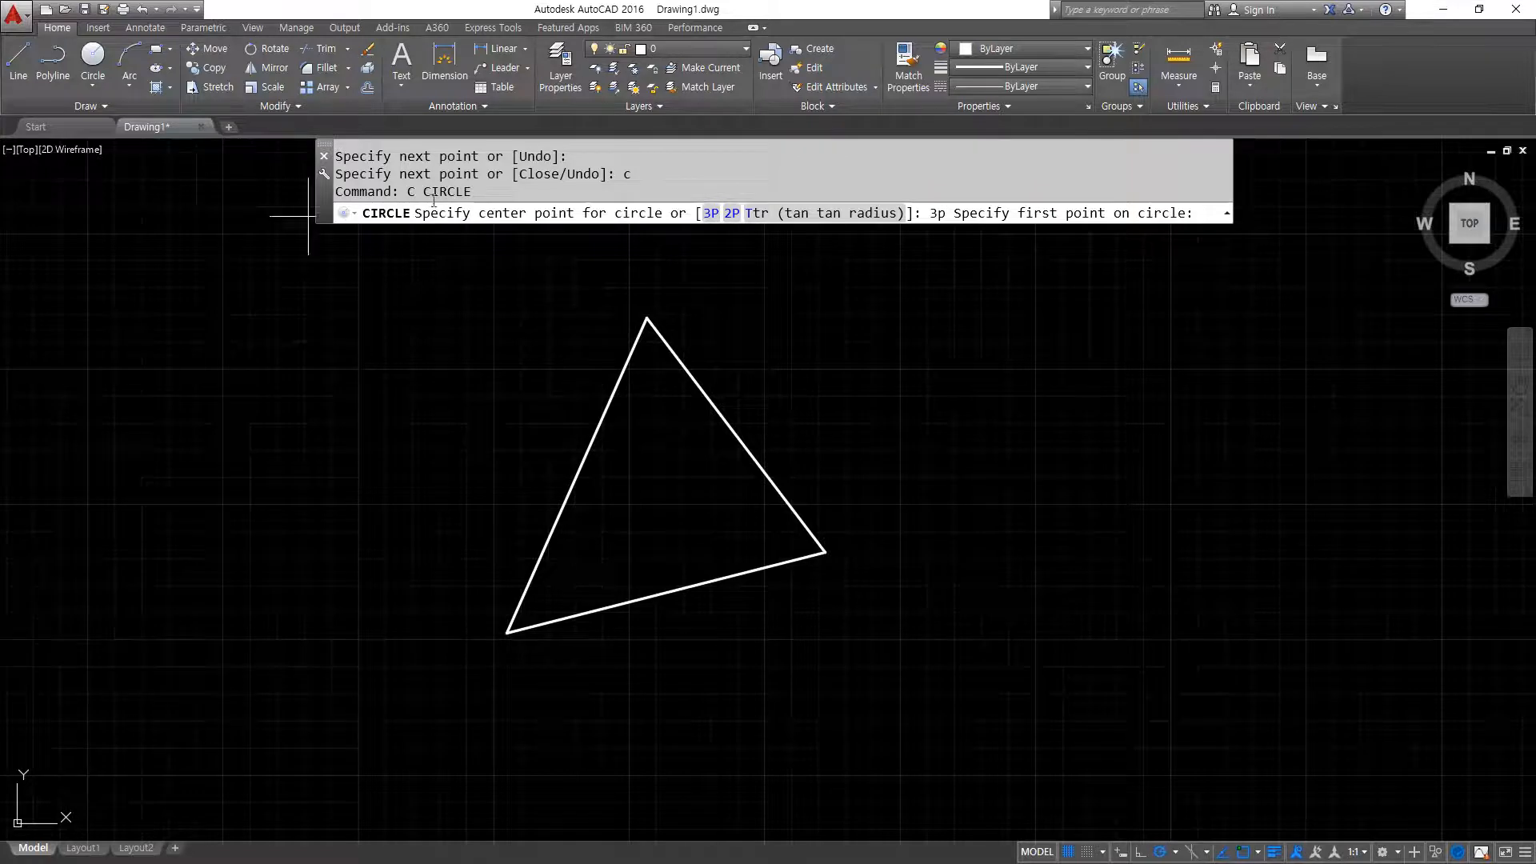
click(662, 334)
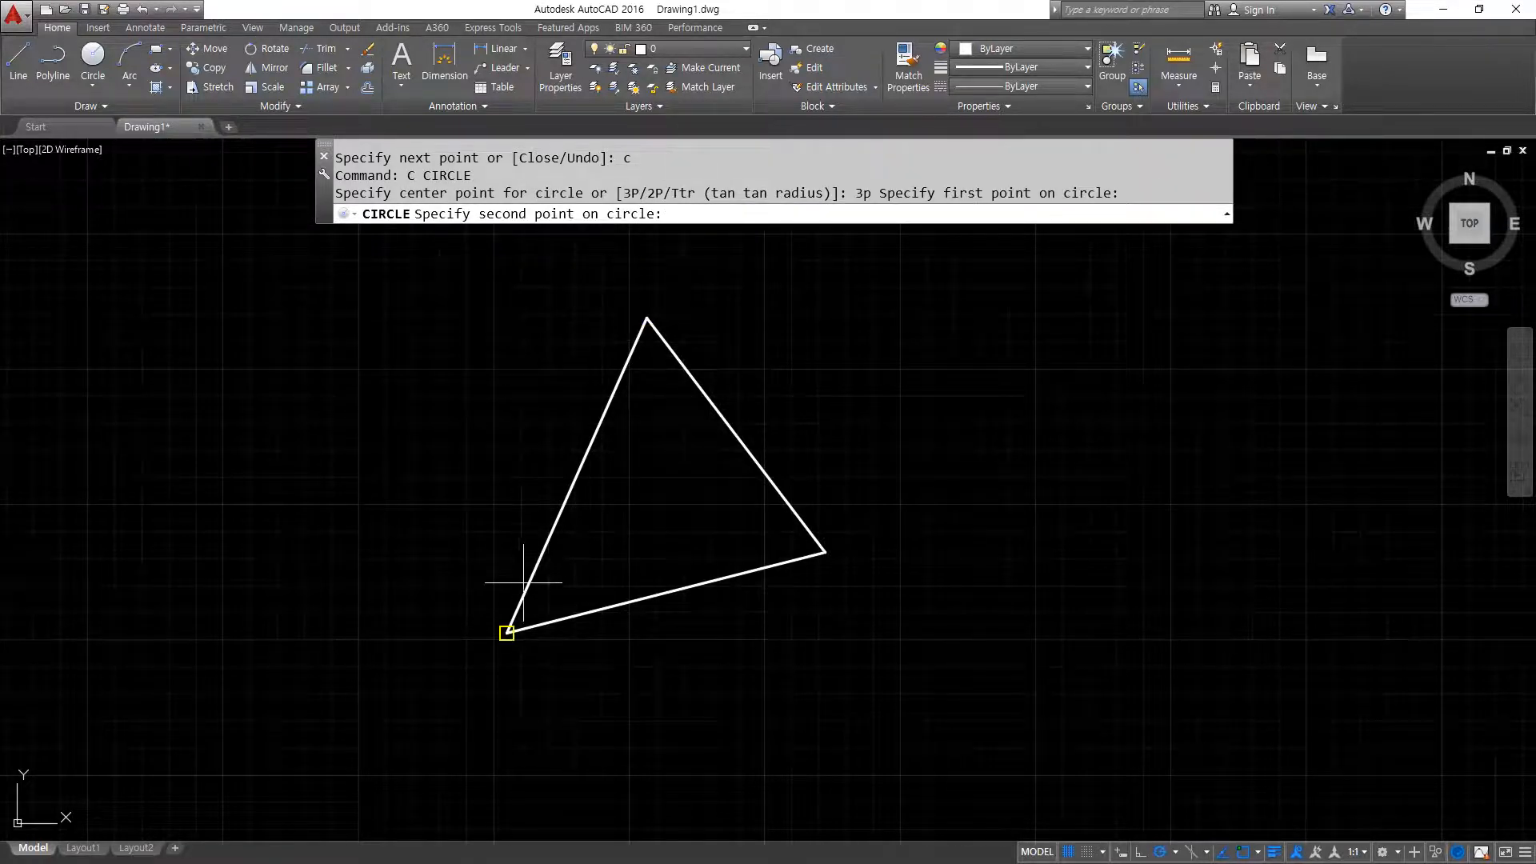
click(508, 630)
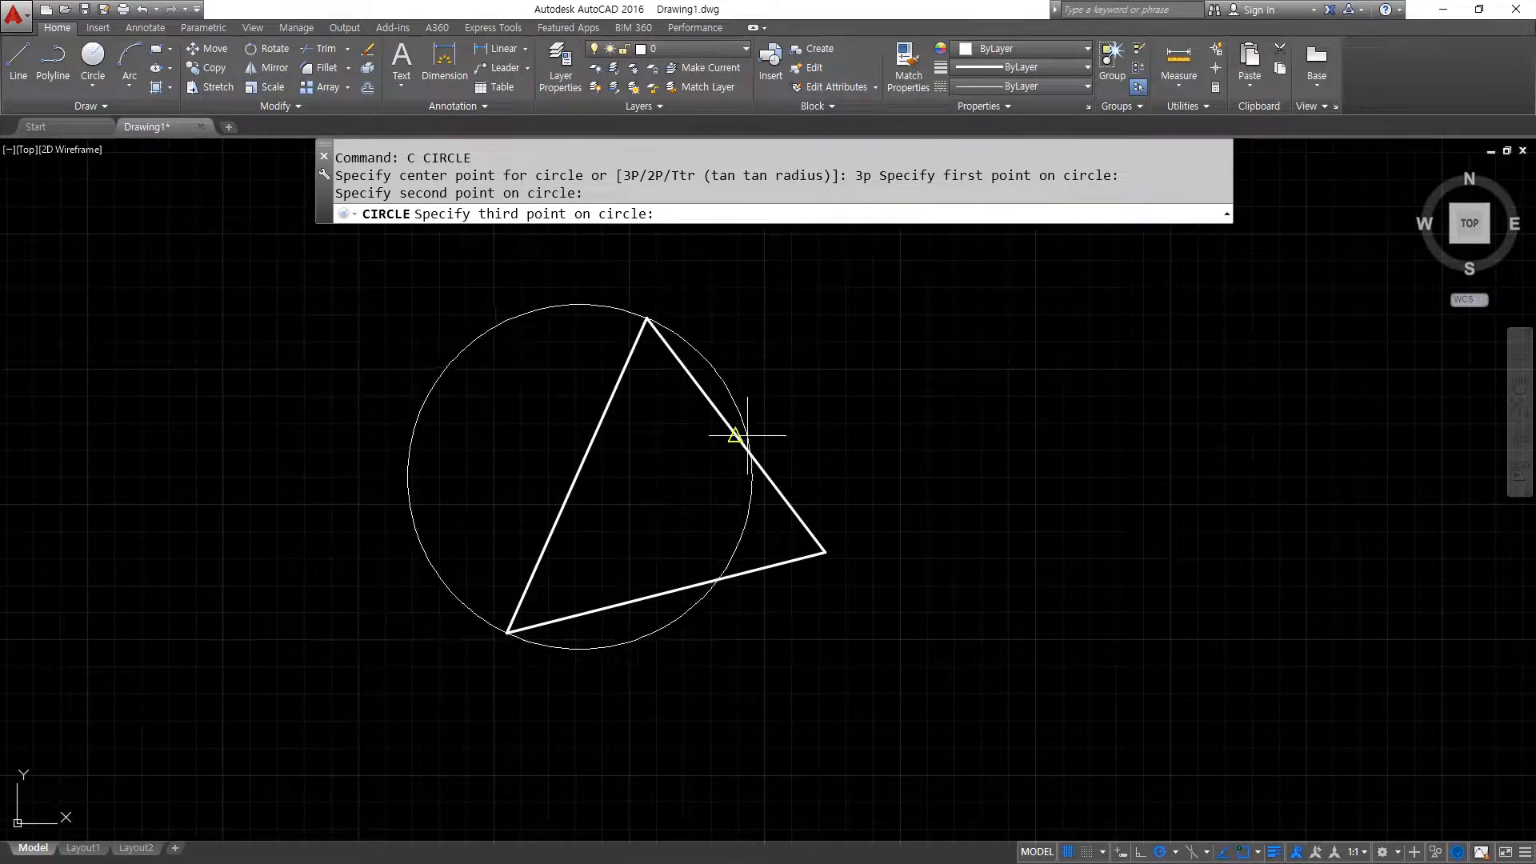
click(825, 552)
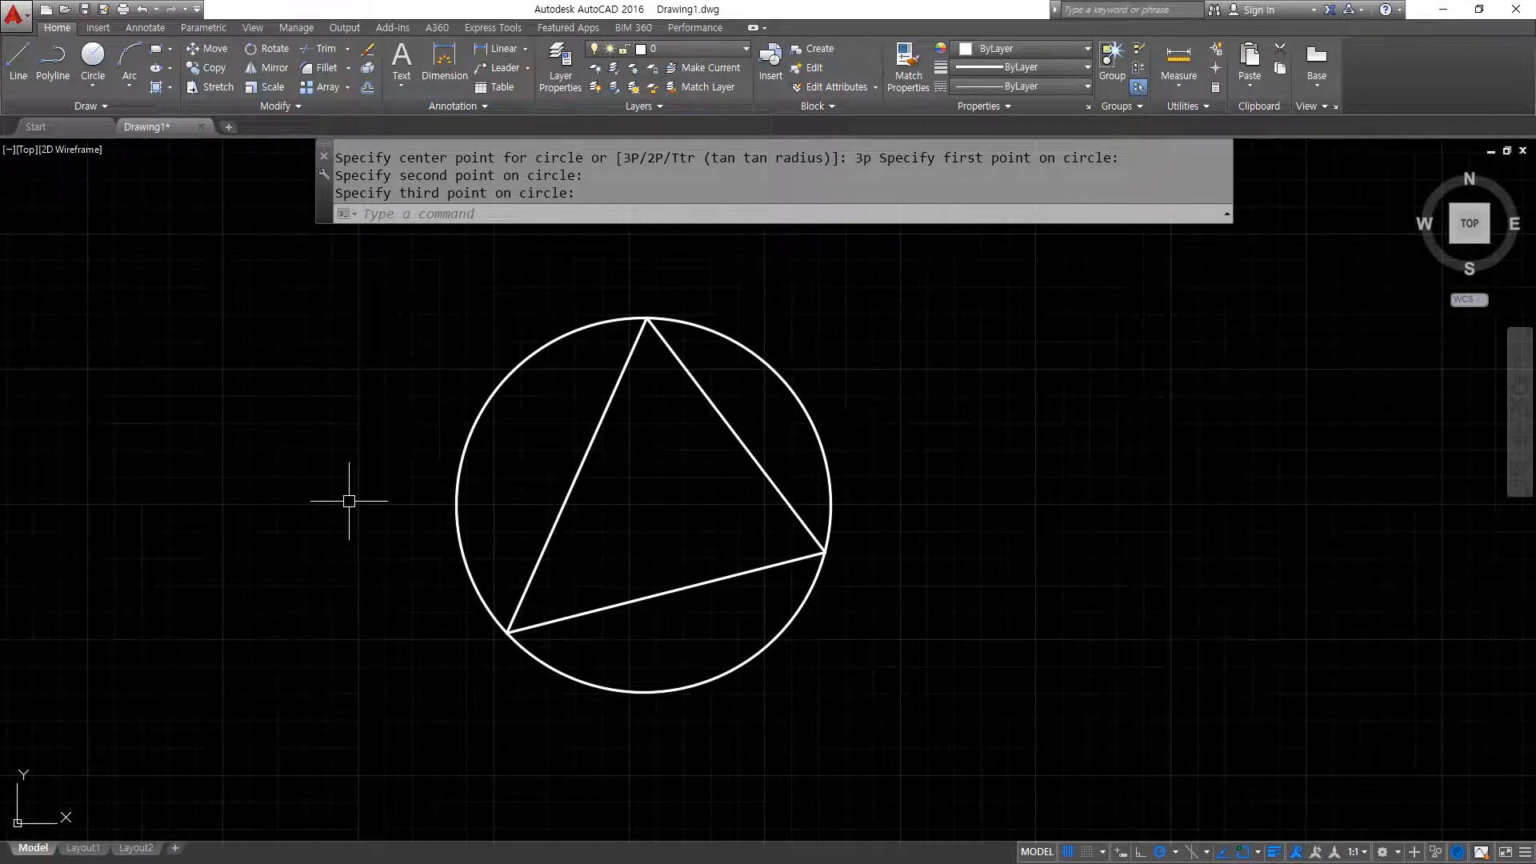
Draw another 3P circle through three free points in the empty area beside the circumscribed triangle.
text(c)
key(Return)
text(3p)
key(Return)
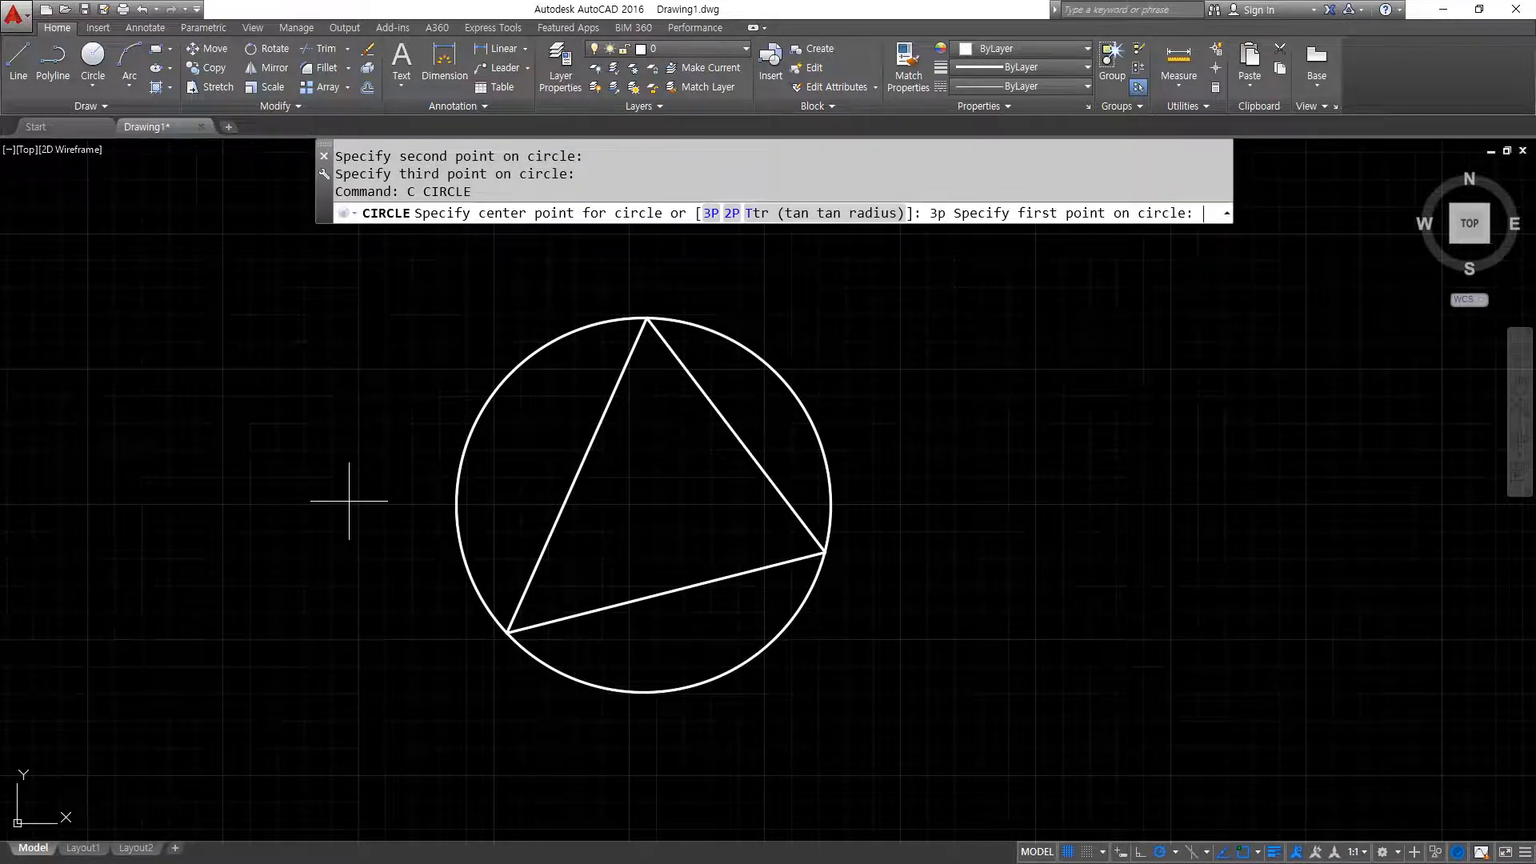
click(1340, 405)
click(1122, 353)
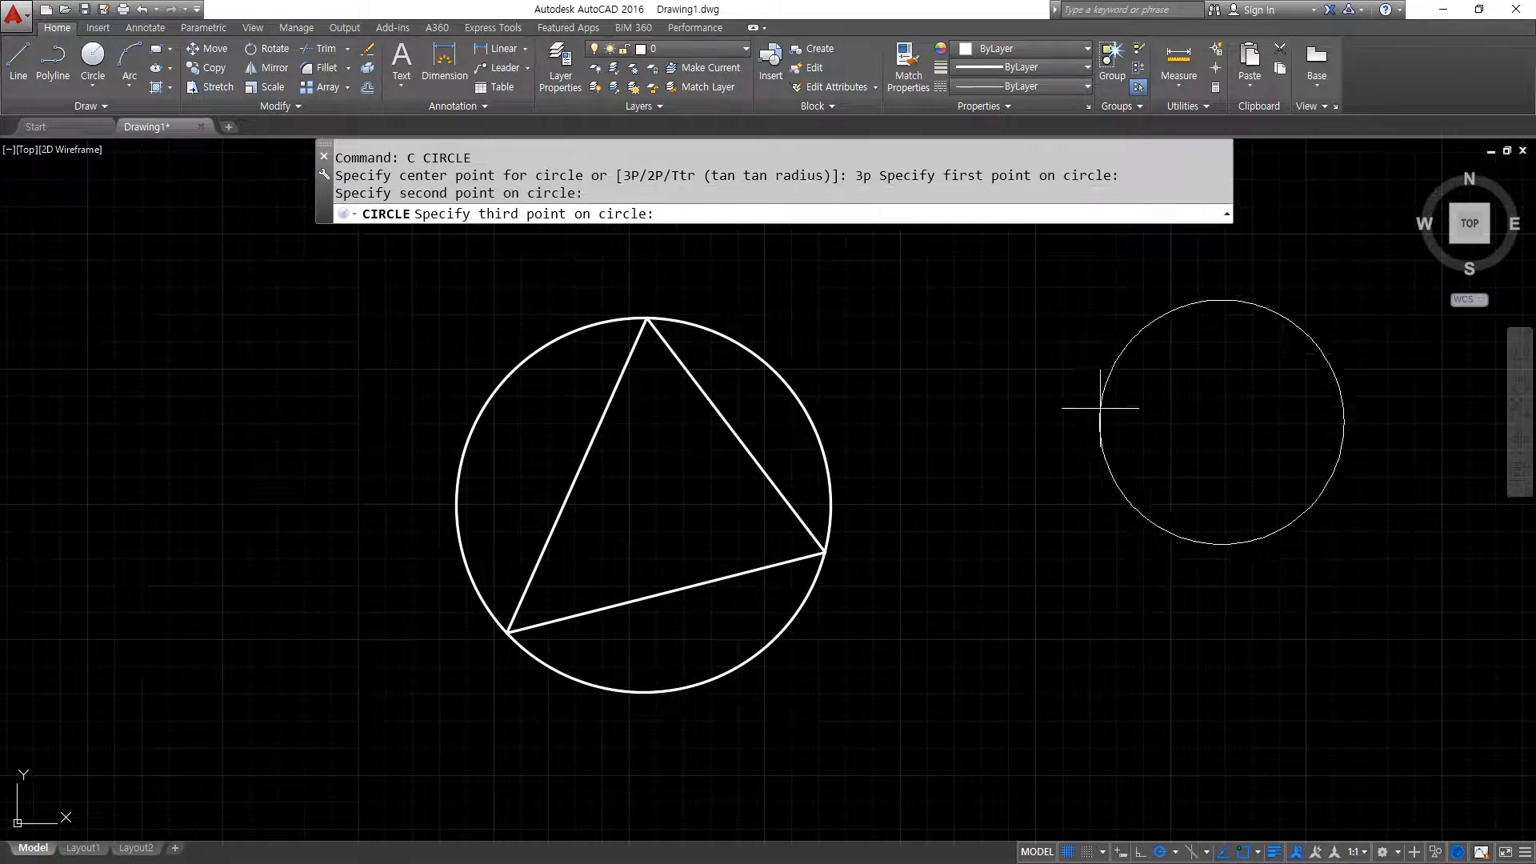
click(1122, 715)
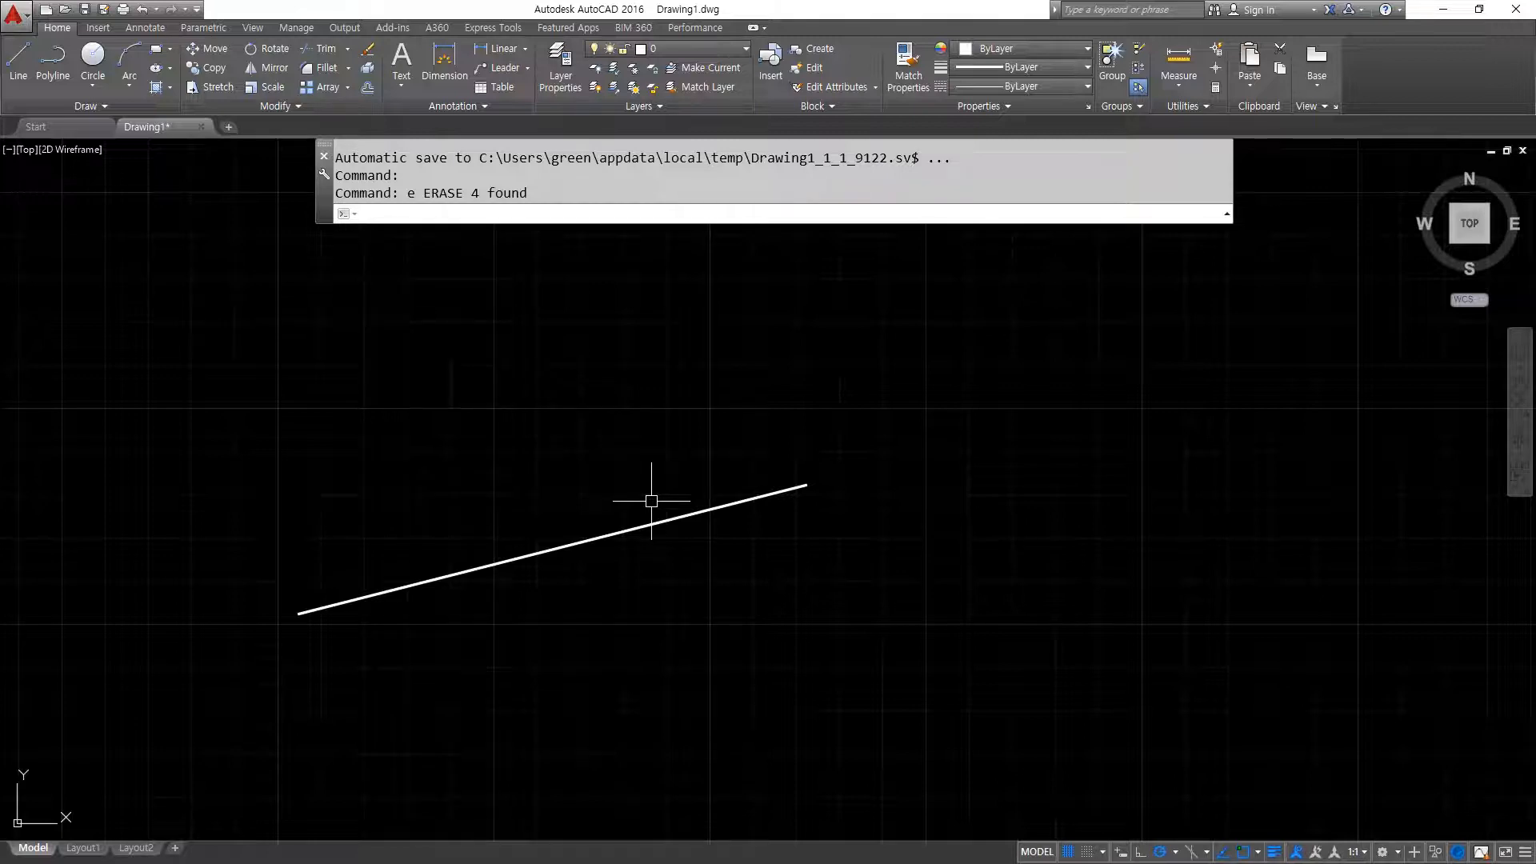
text(c)
key(Return)
text(2p)
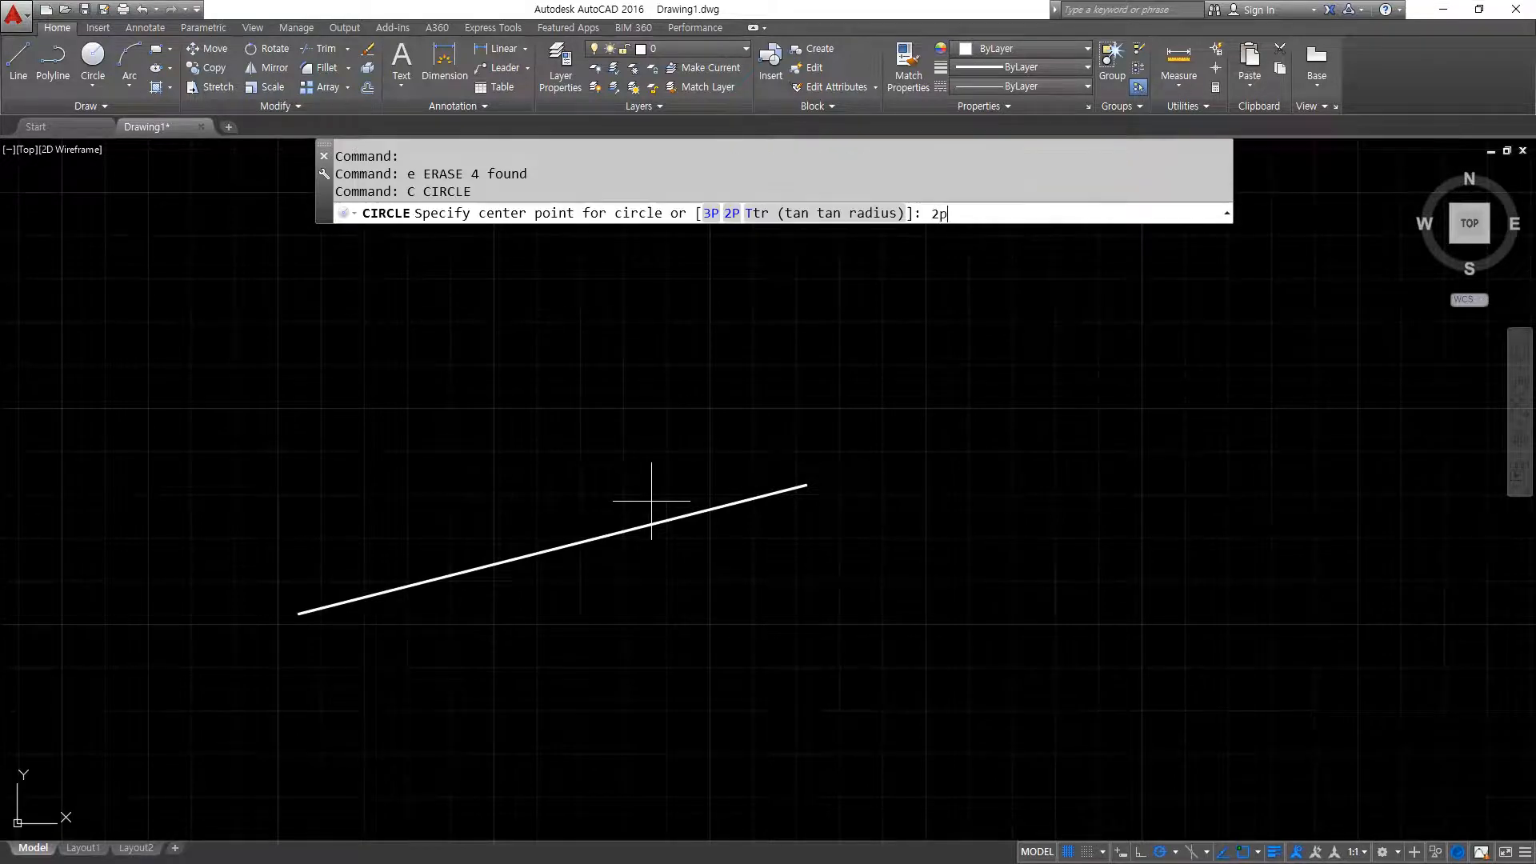
key(Return)
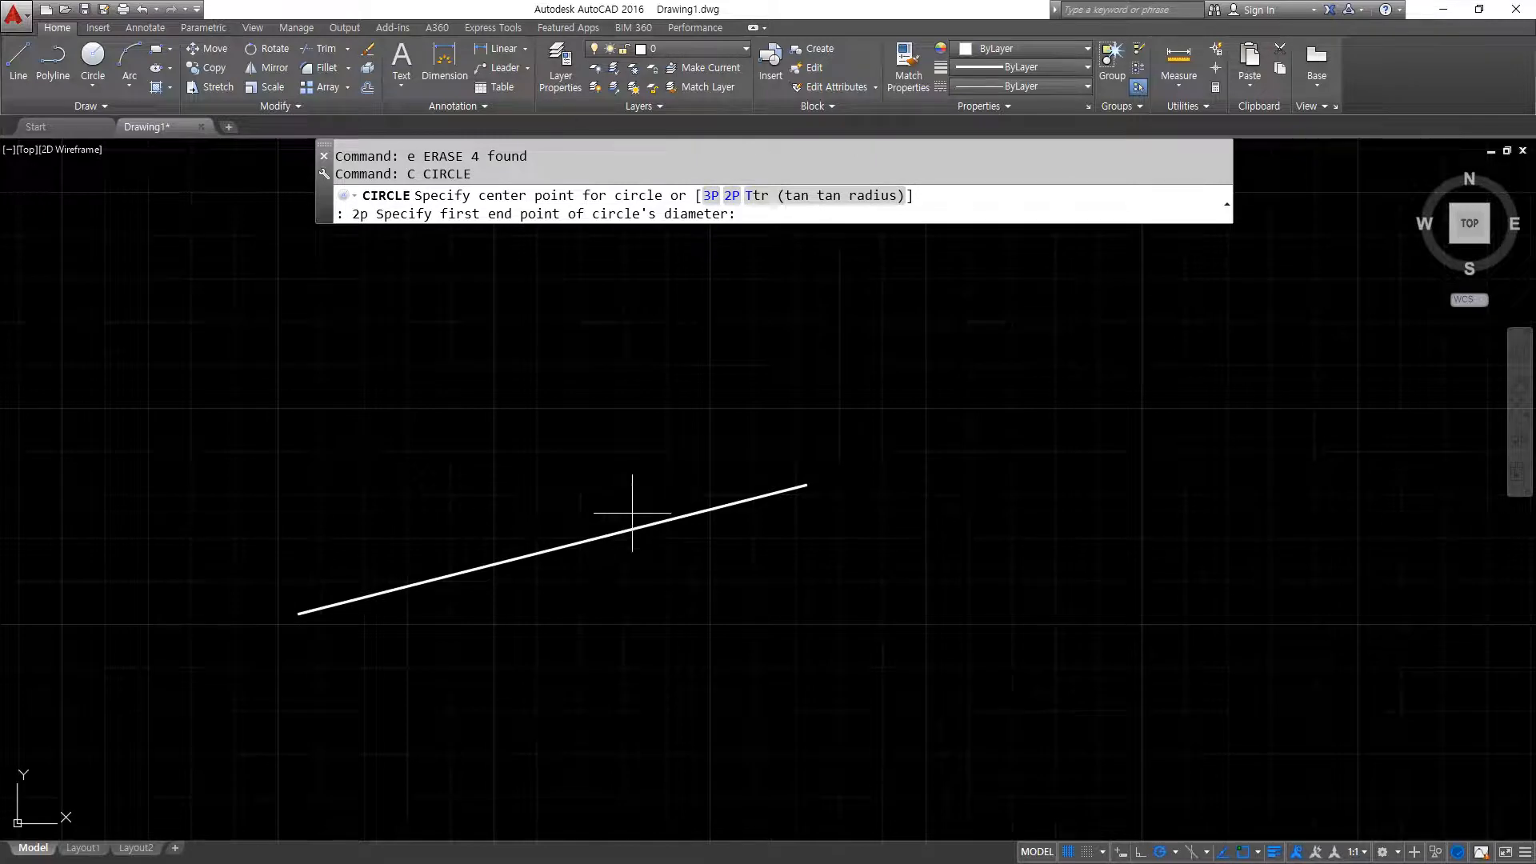
click(412, 593)
key(Escape)
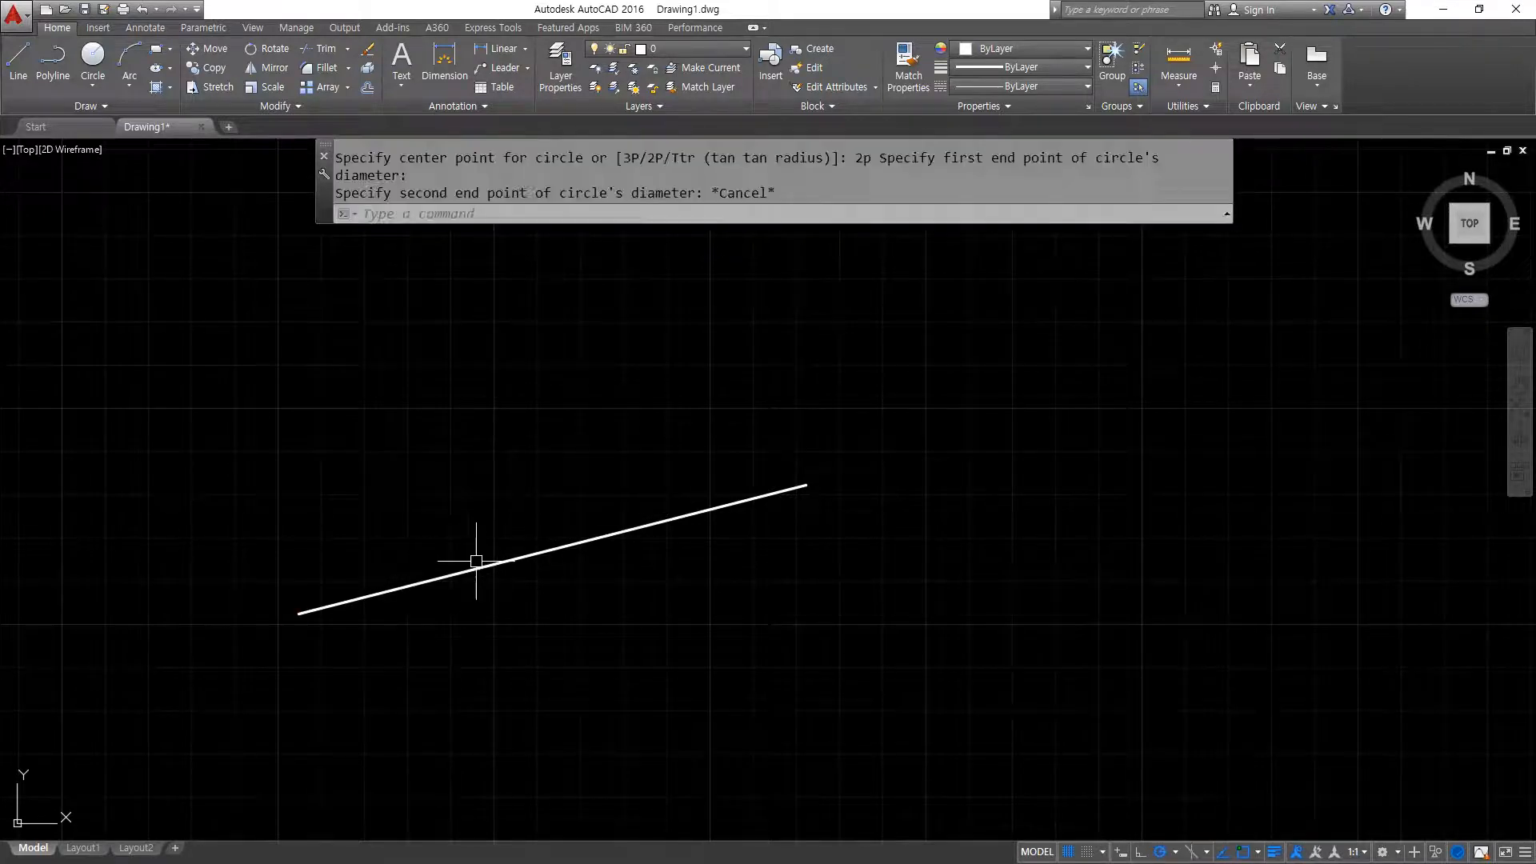
Draw a circle with the 2P option, using the slanted line's two endpoints as its diameter.
key(Return)
text(2p)
key(Return)
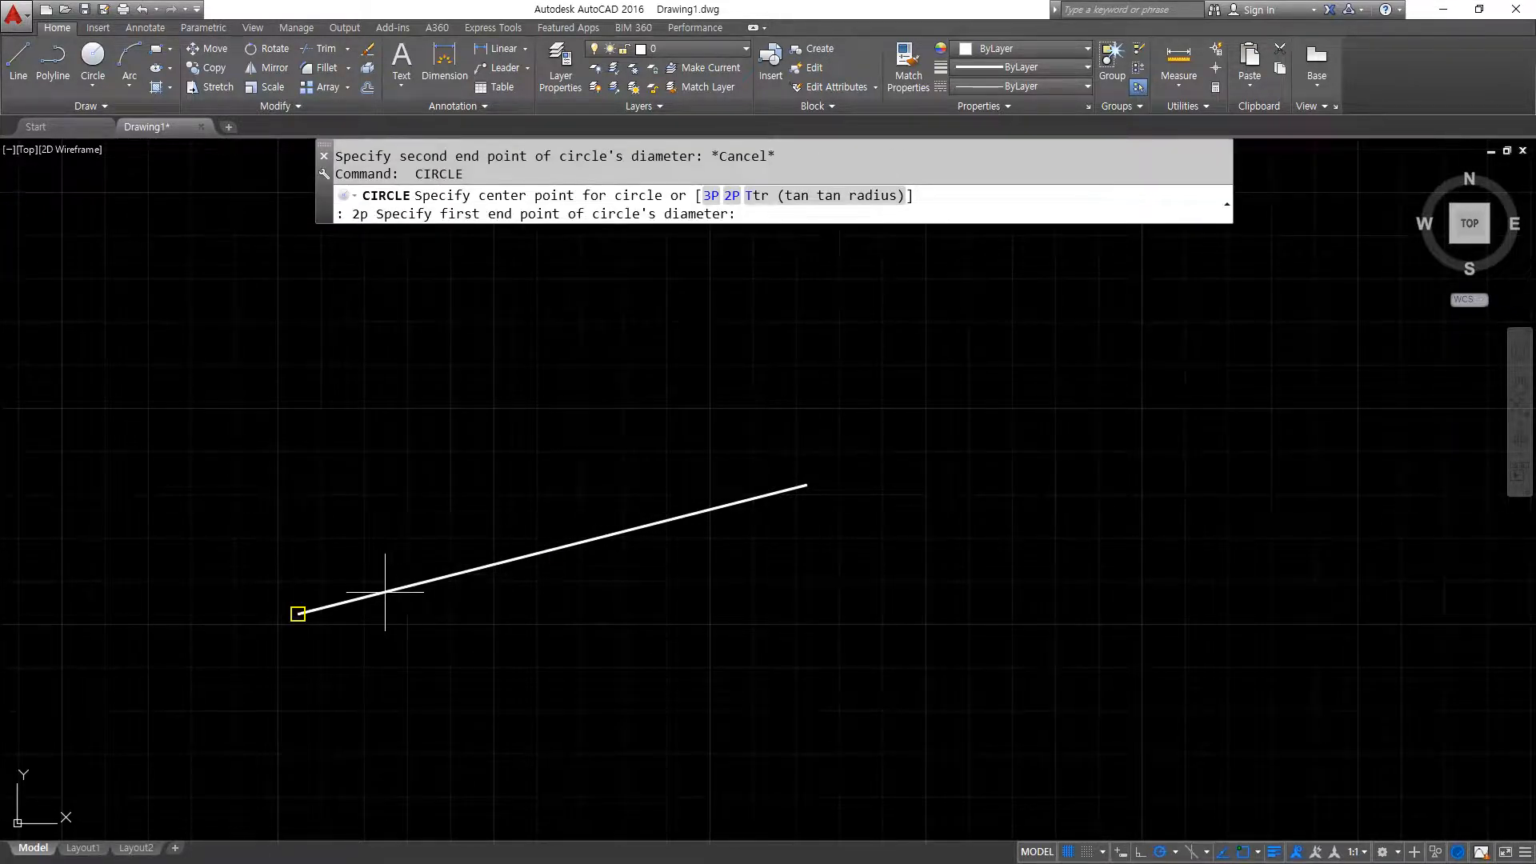
click(298, 613)
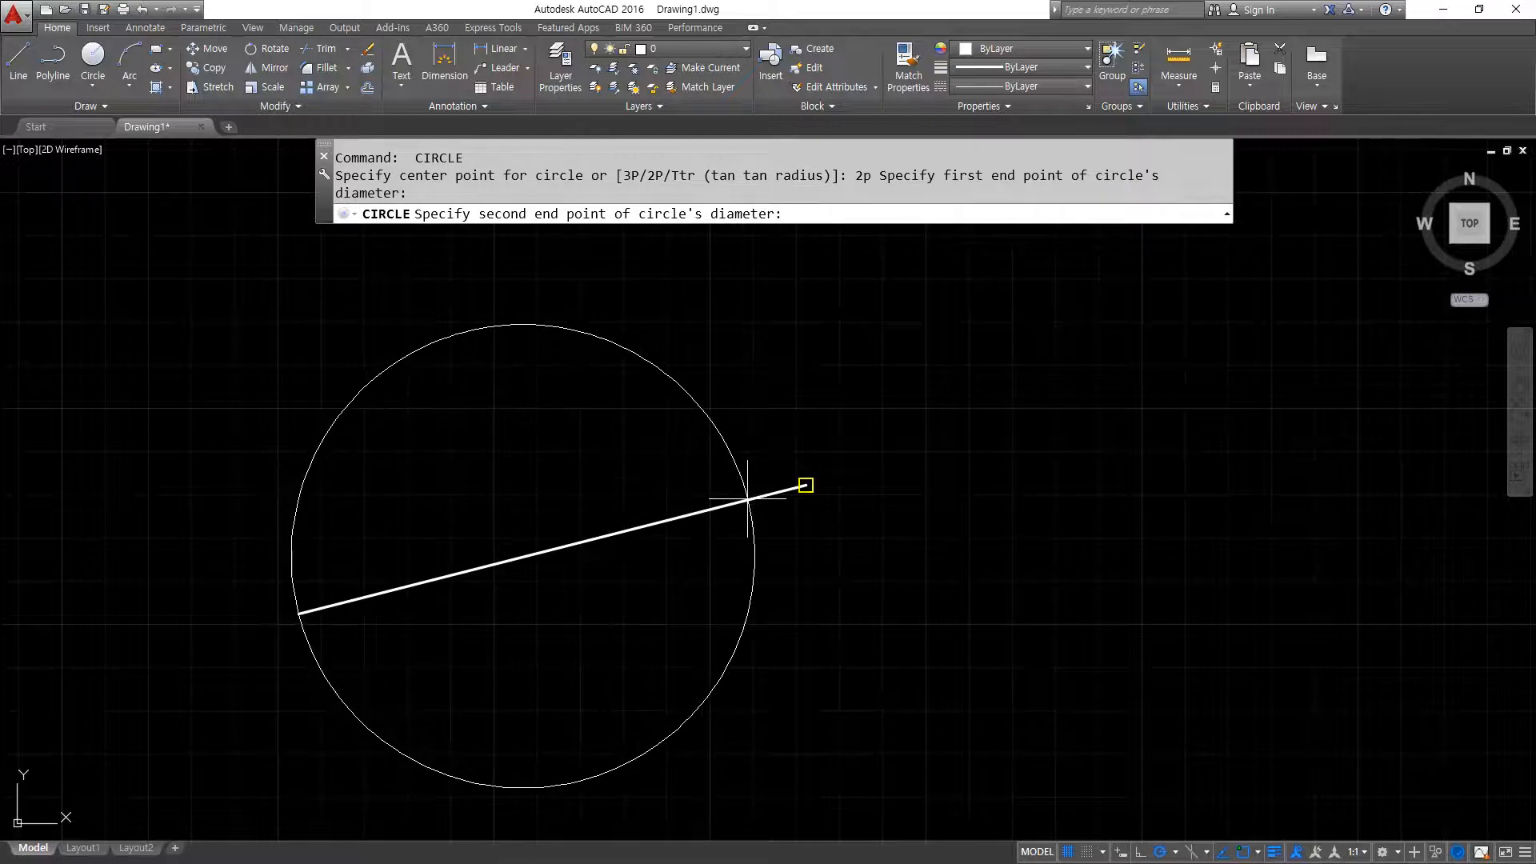
click(805, 485)
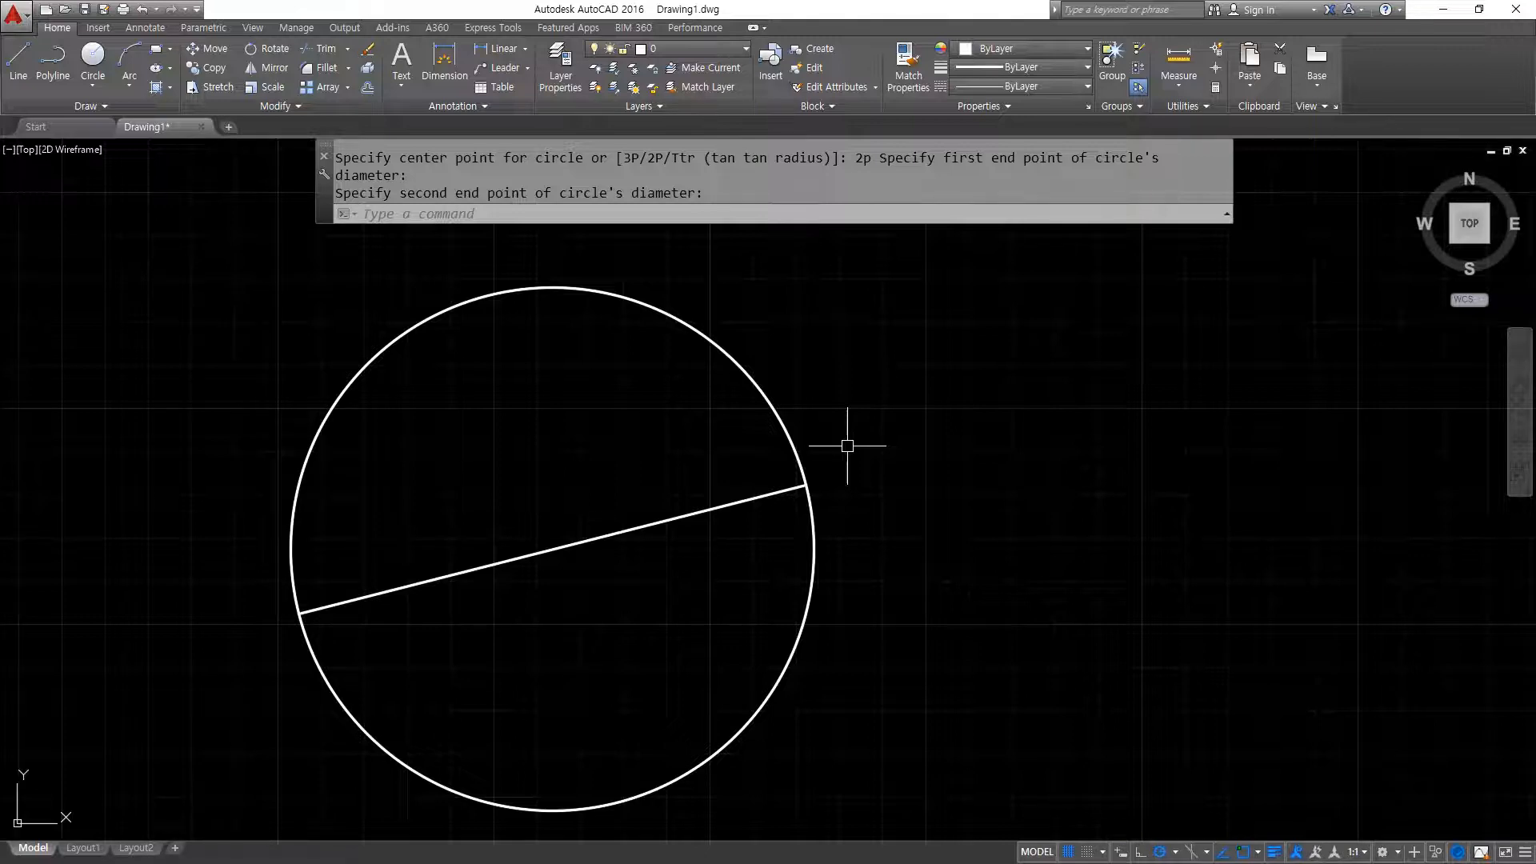
Draw another 2P circle through two free points in the empty area beside the first circle.
text(c)
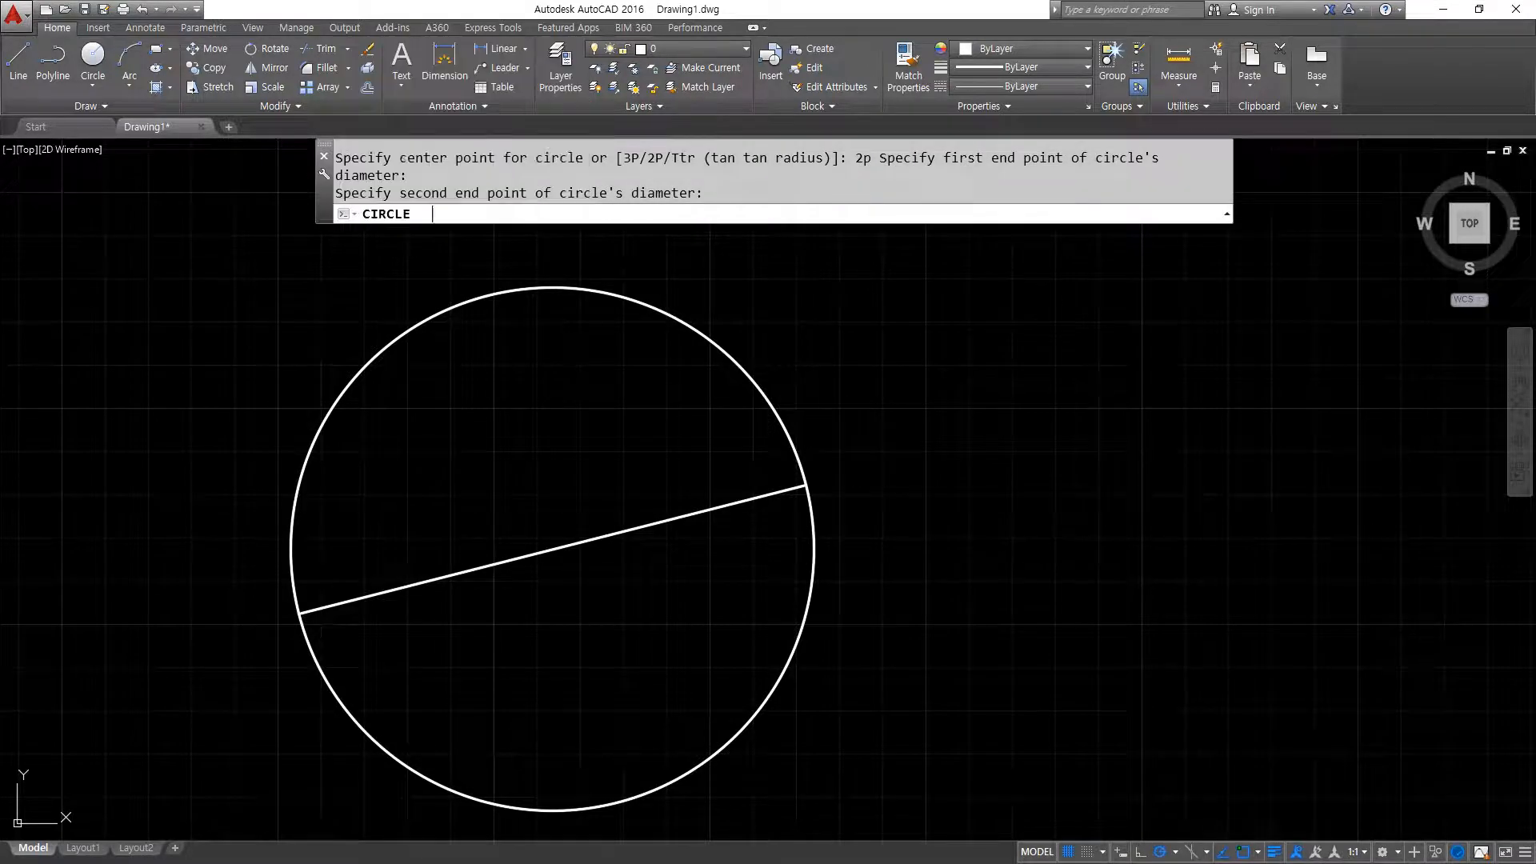
key(Return)
text(2p)
key(Return)
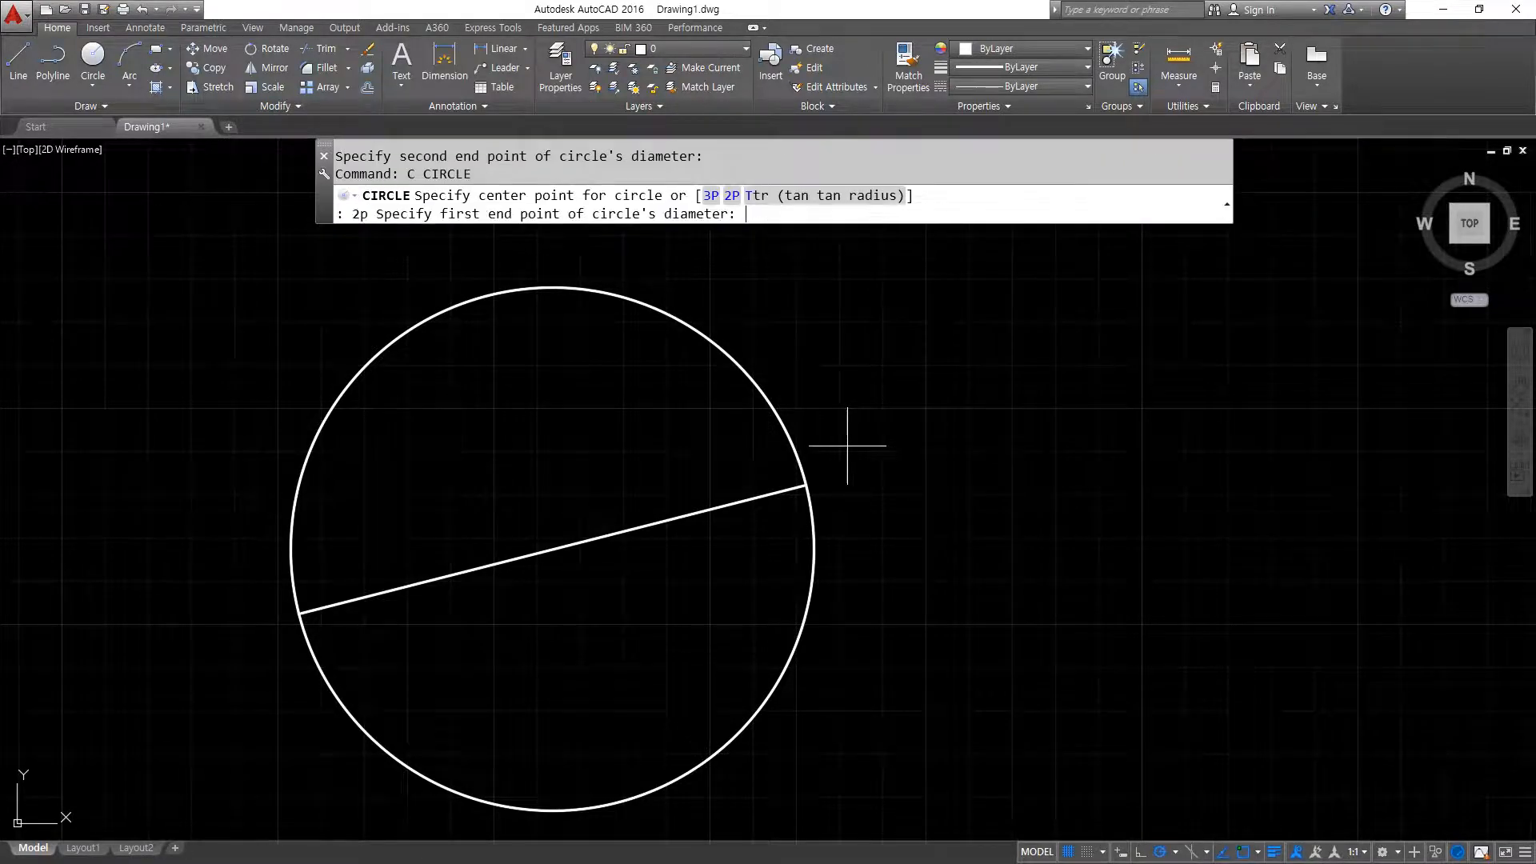
click(930, 466)
click(1193, 296)
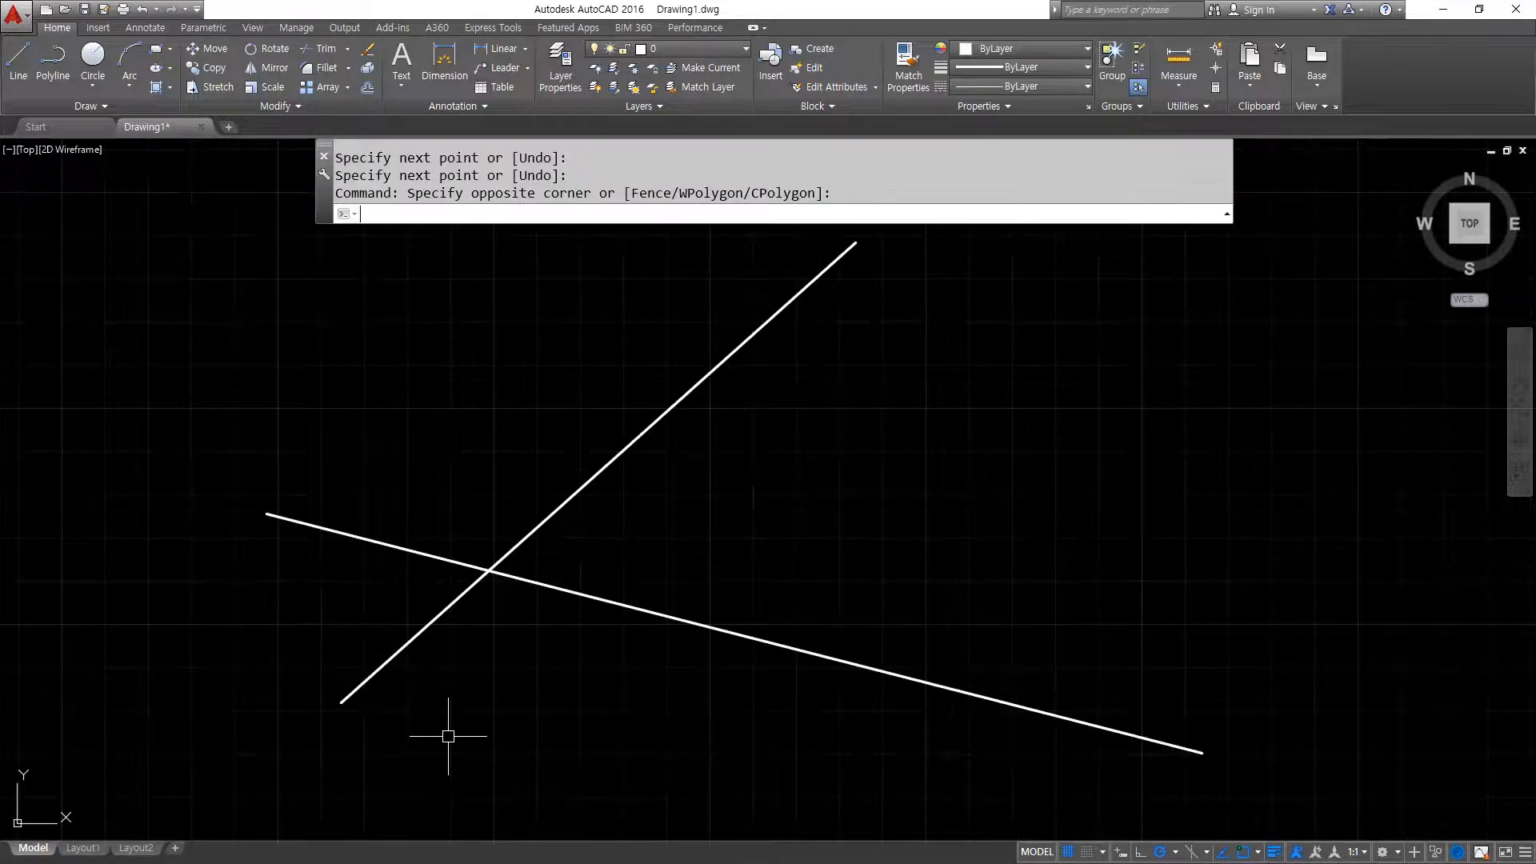
Switch to the Notepad notes, highlight the TTR line for review, and return to the AutoCAD drawing.
key(alt+Tab)
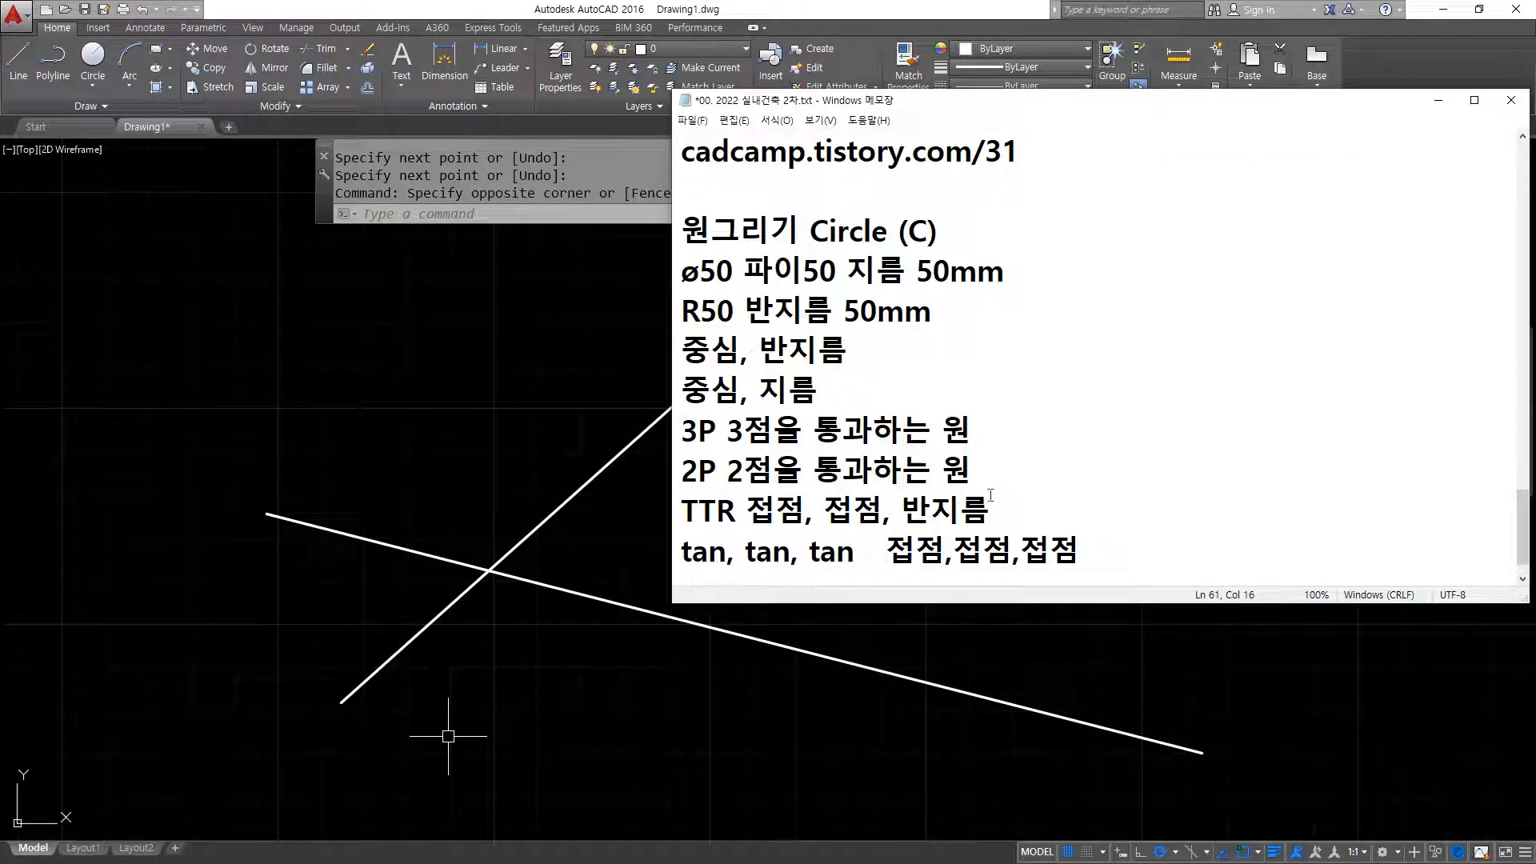
drag(840, 508, 681, 508)
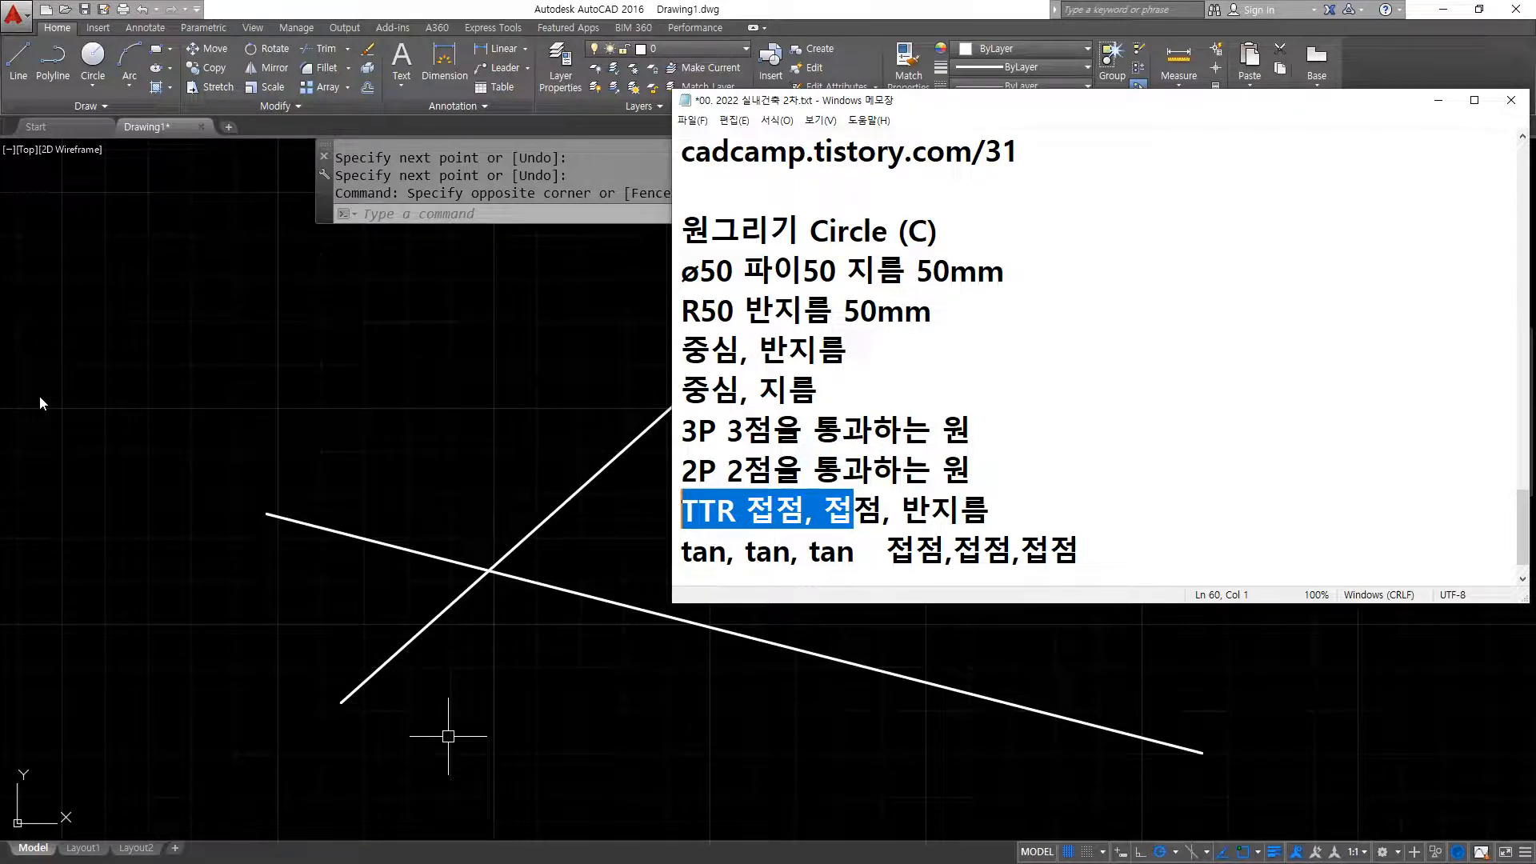
click(586, 402)
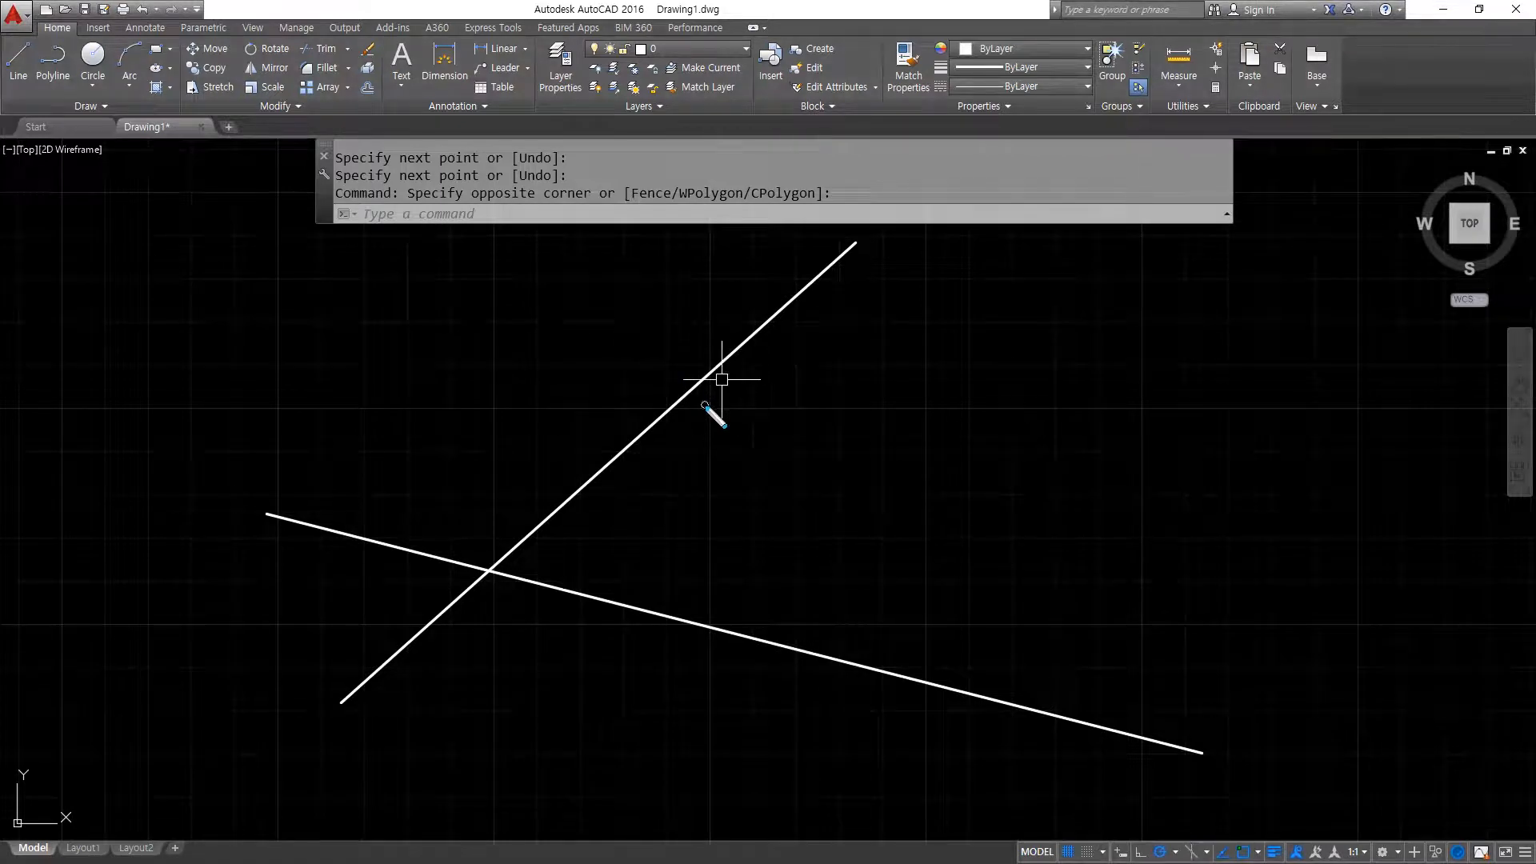
Mark a tangent spot on each crossing line and trace along both lines with freehand ink, and clear the marks.
mouse_move(685, 393)
mouse_down()
mouse_move(672, 404)
mouse_move(708, 407)
mouse_up()
drag(699, 629, 693, 620)
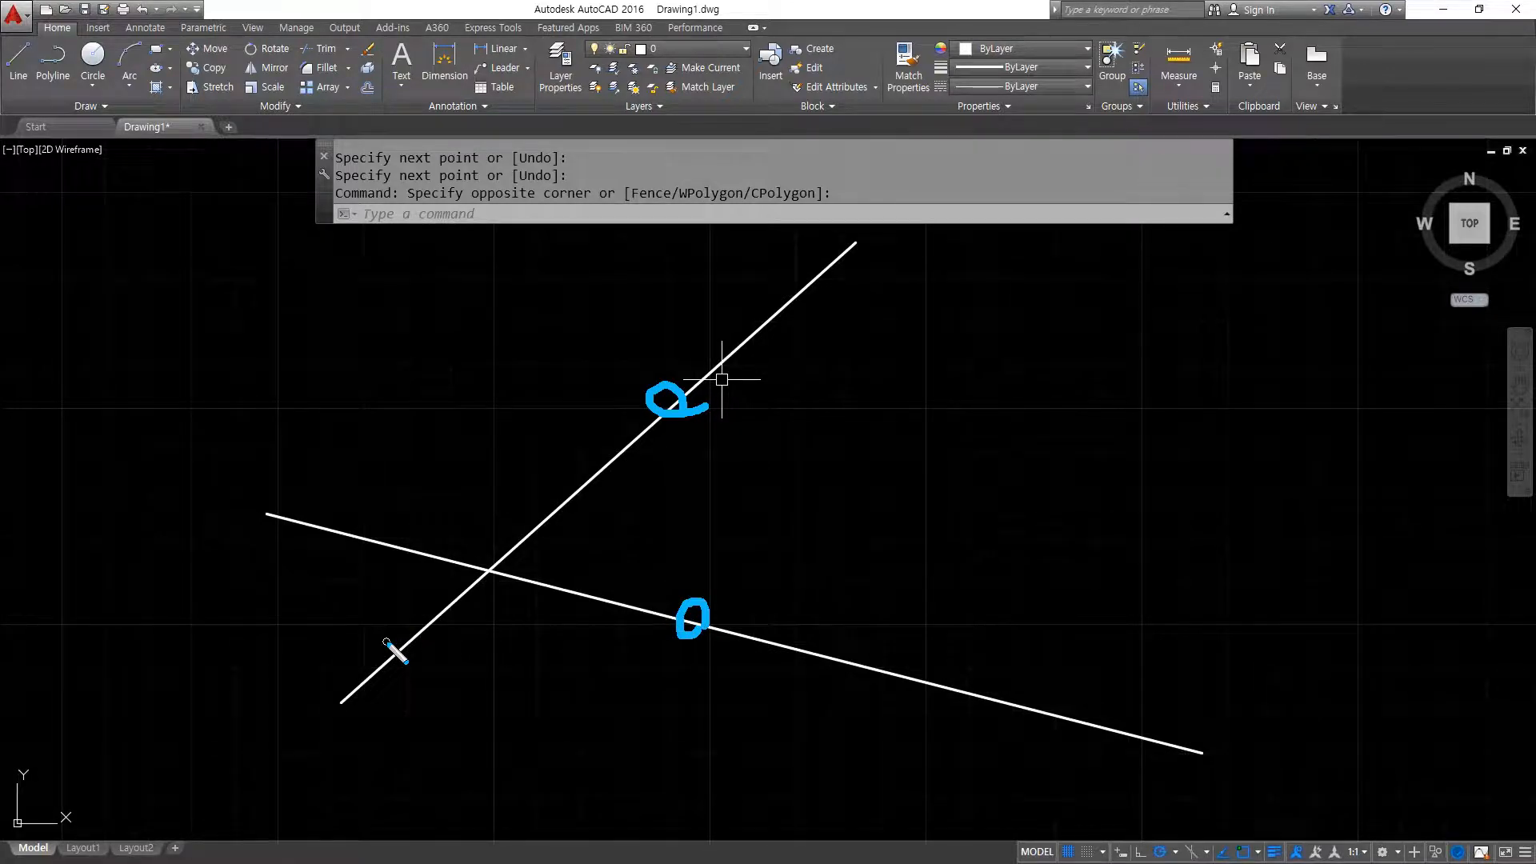
drag(800, 266, 527, 478)
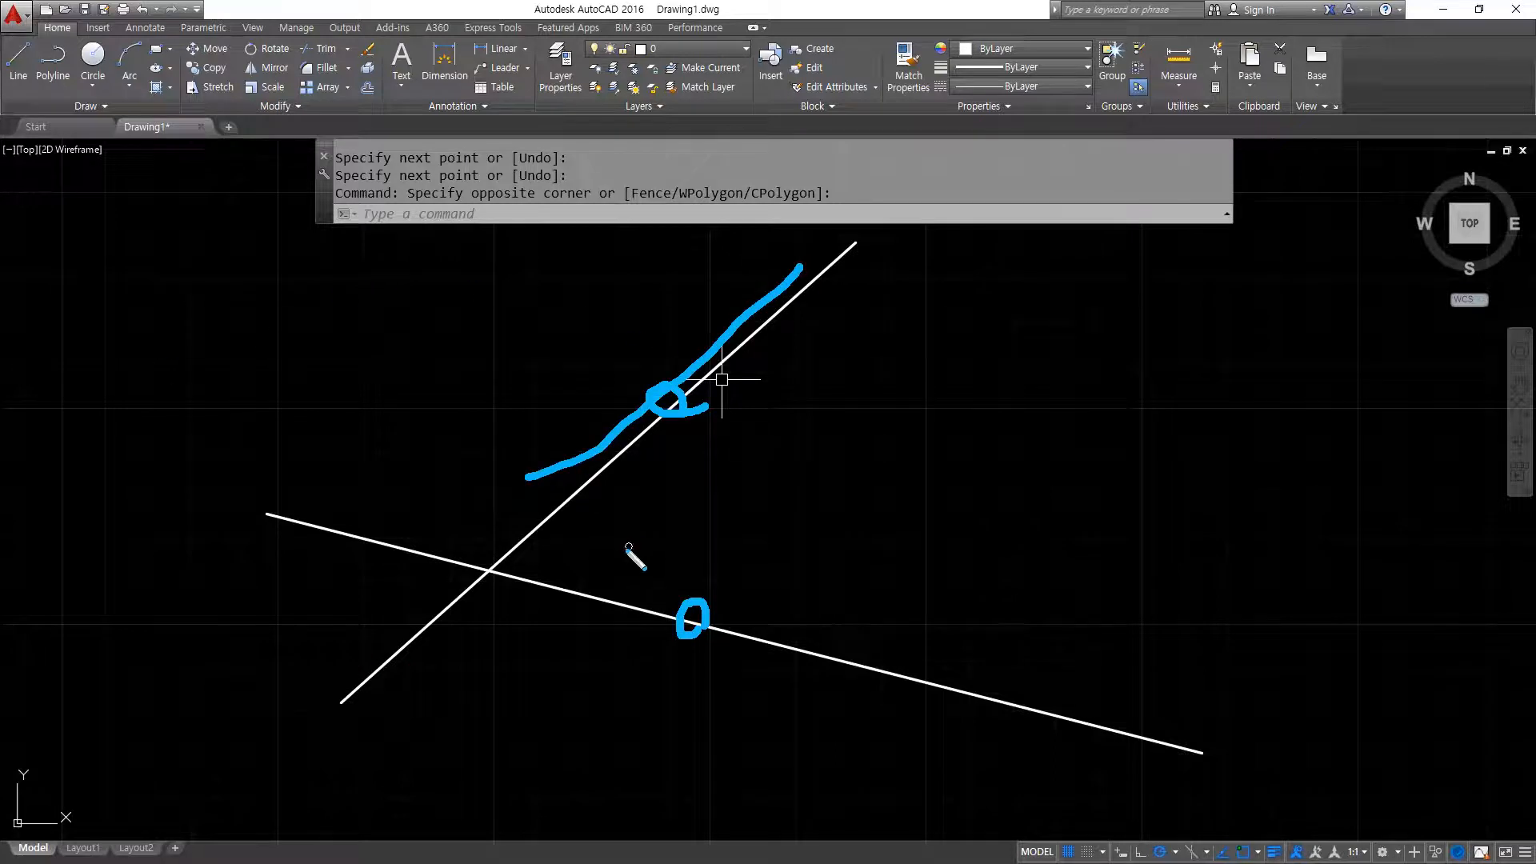
drag(622, 572, 774, 619)
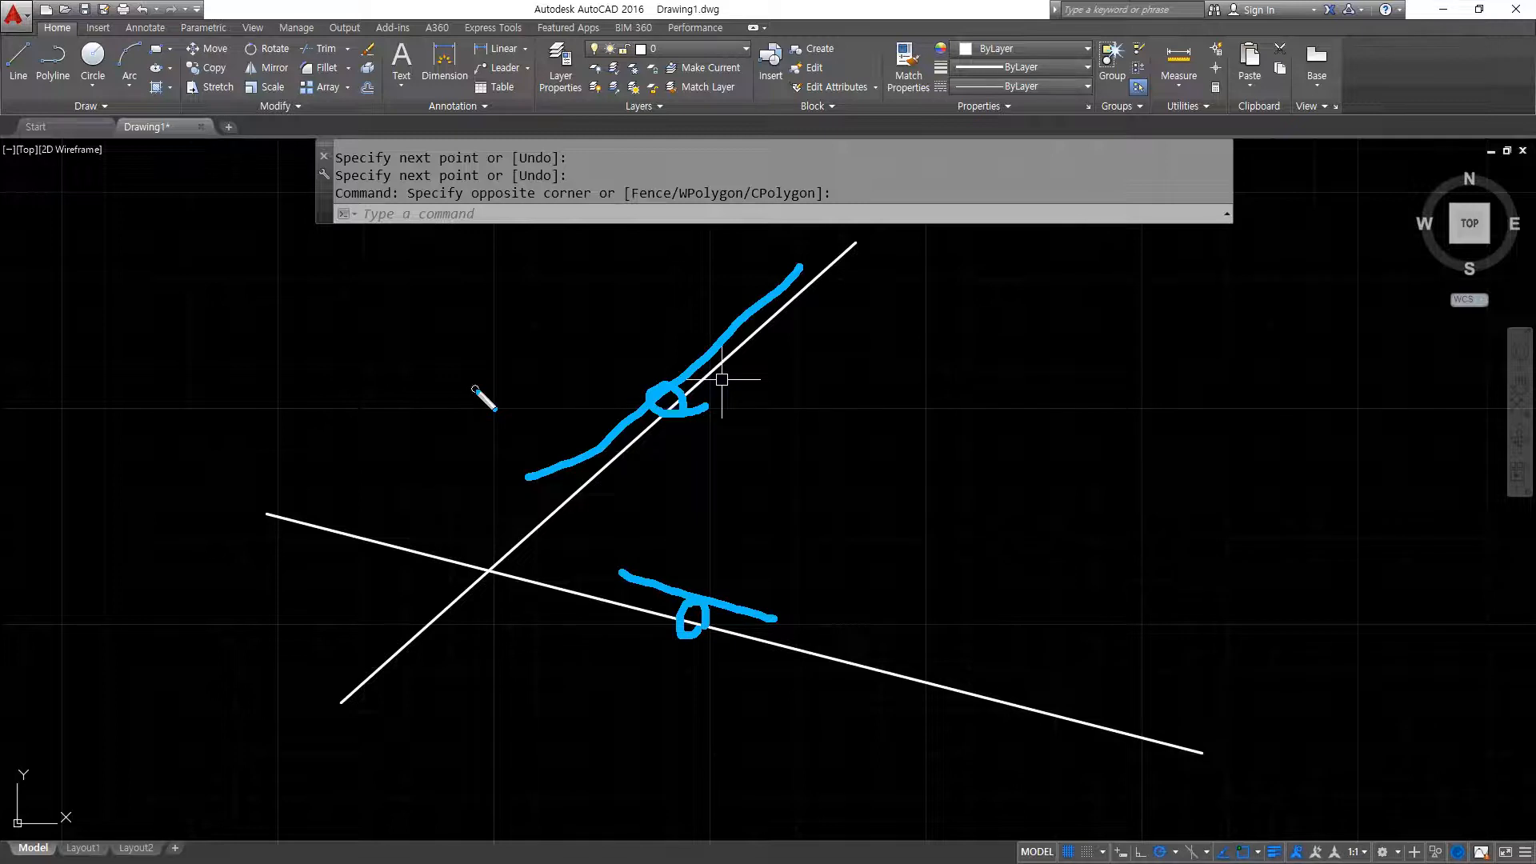
key(Escape)
Draw a Ttr circle with radius 30 tangent to both crossing lines, inside the angle that opens to the right.
text(c)
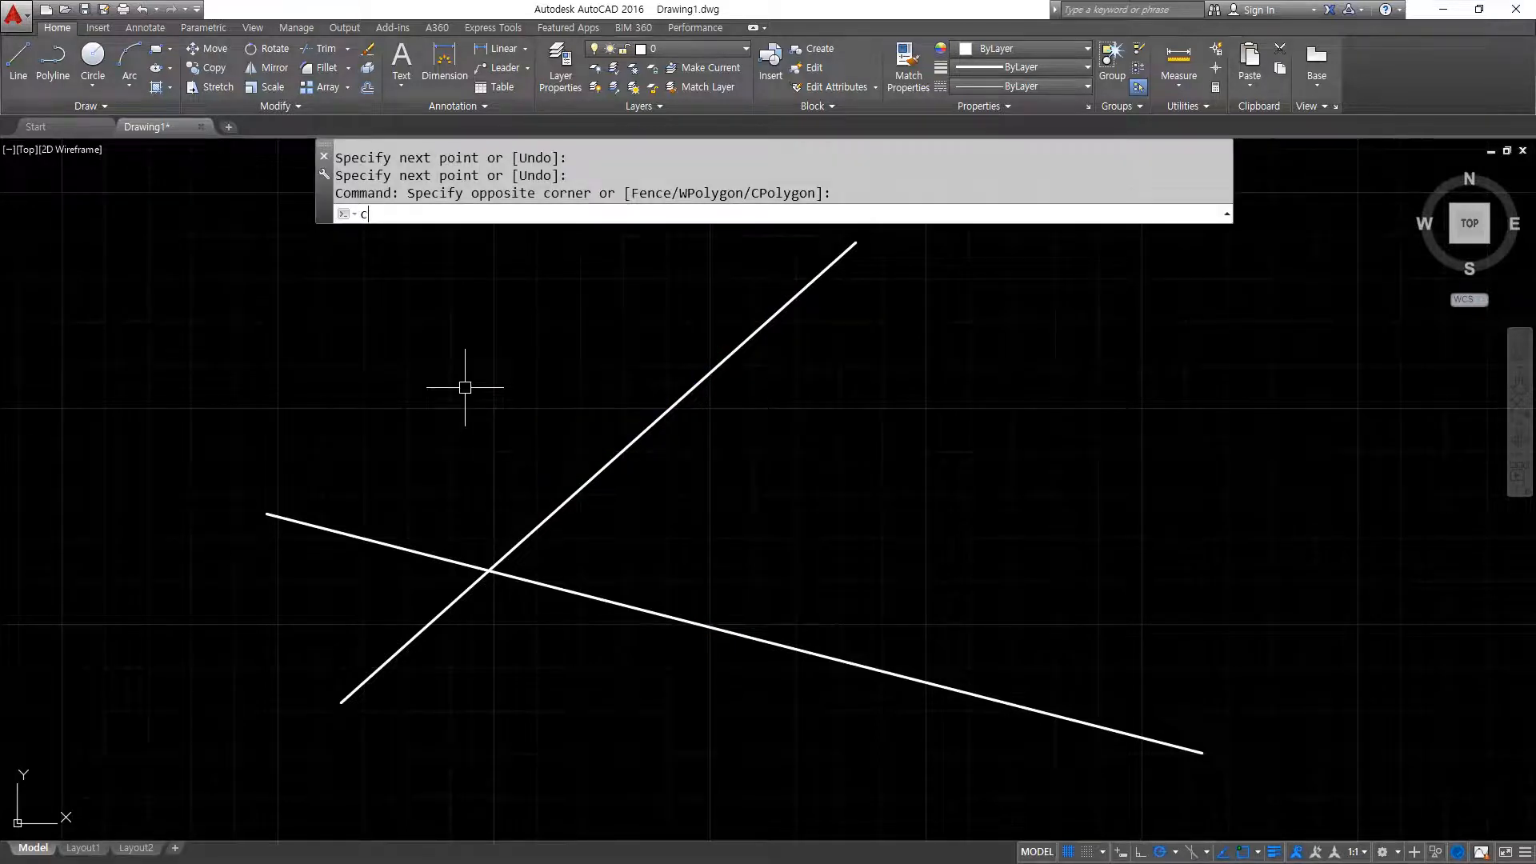
key(Return)
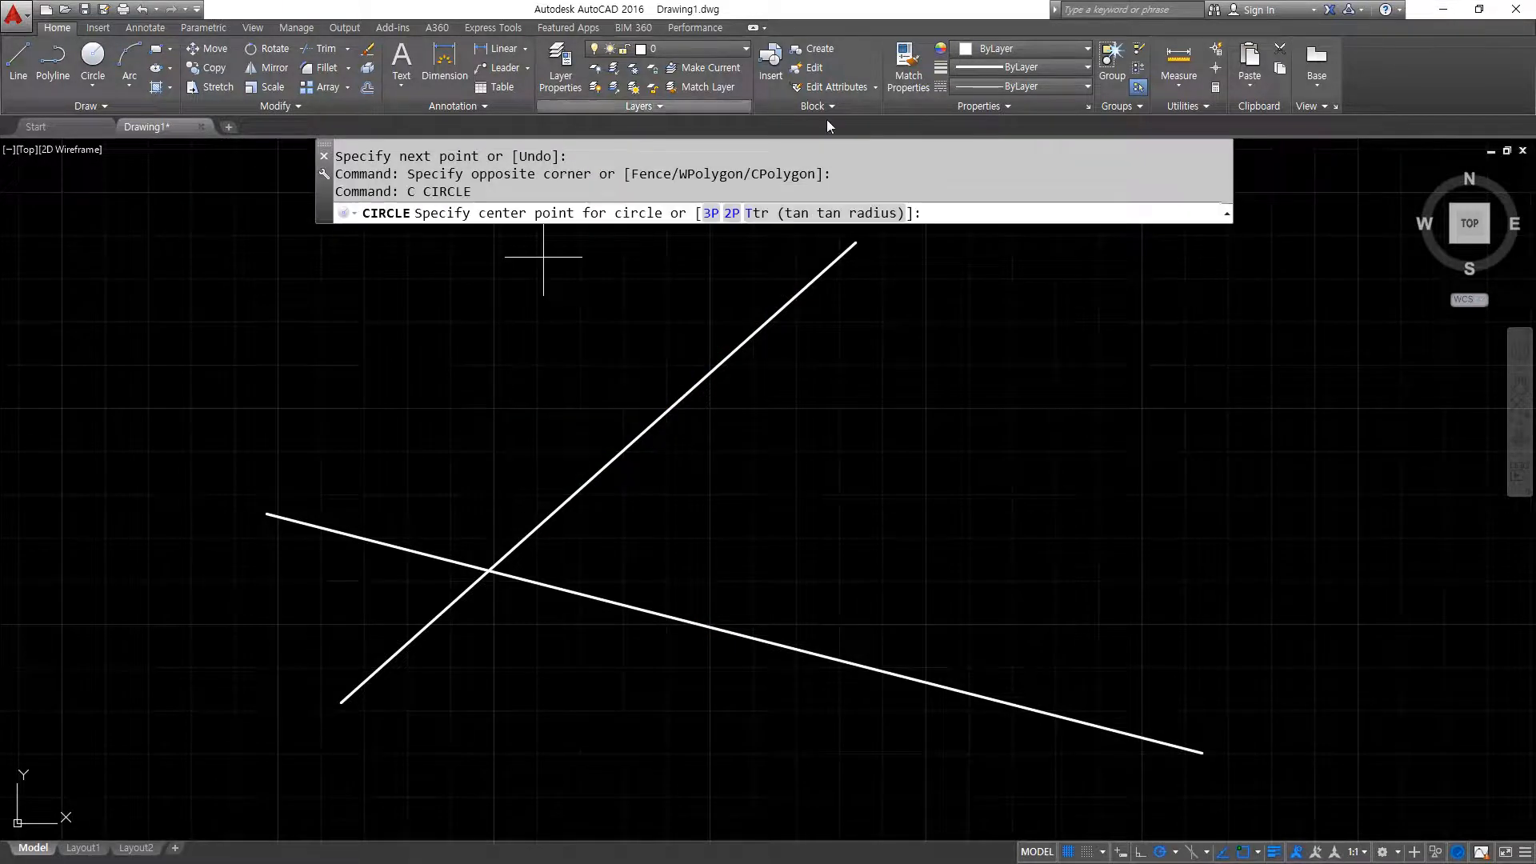
click(757, 214)
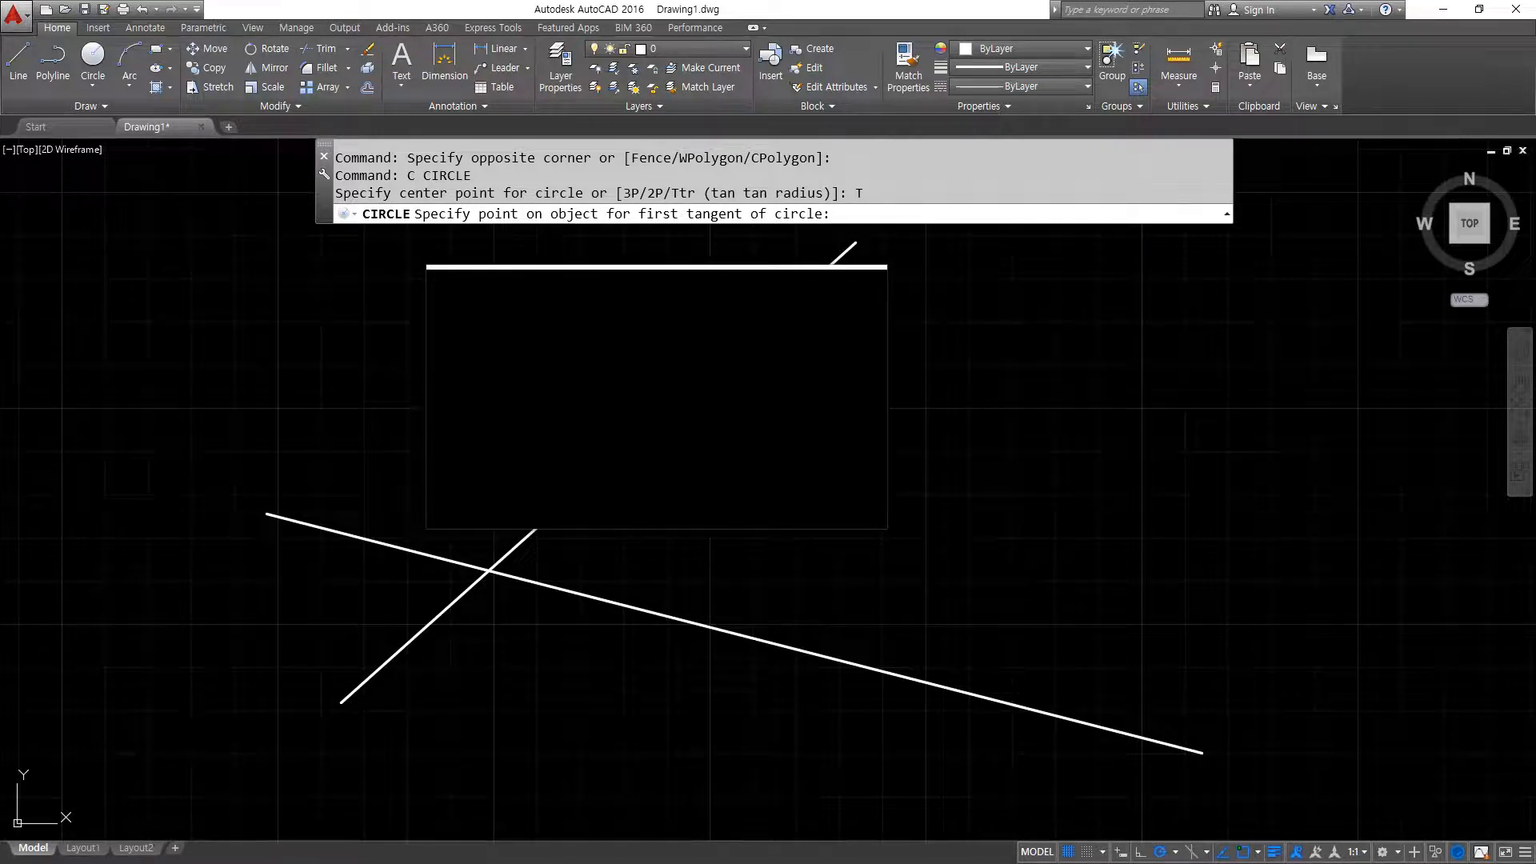
click(683, 397)
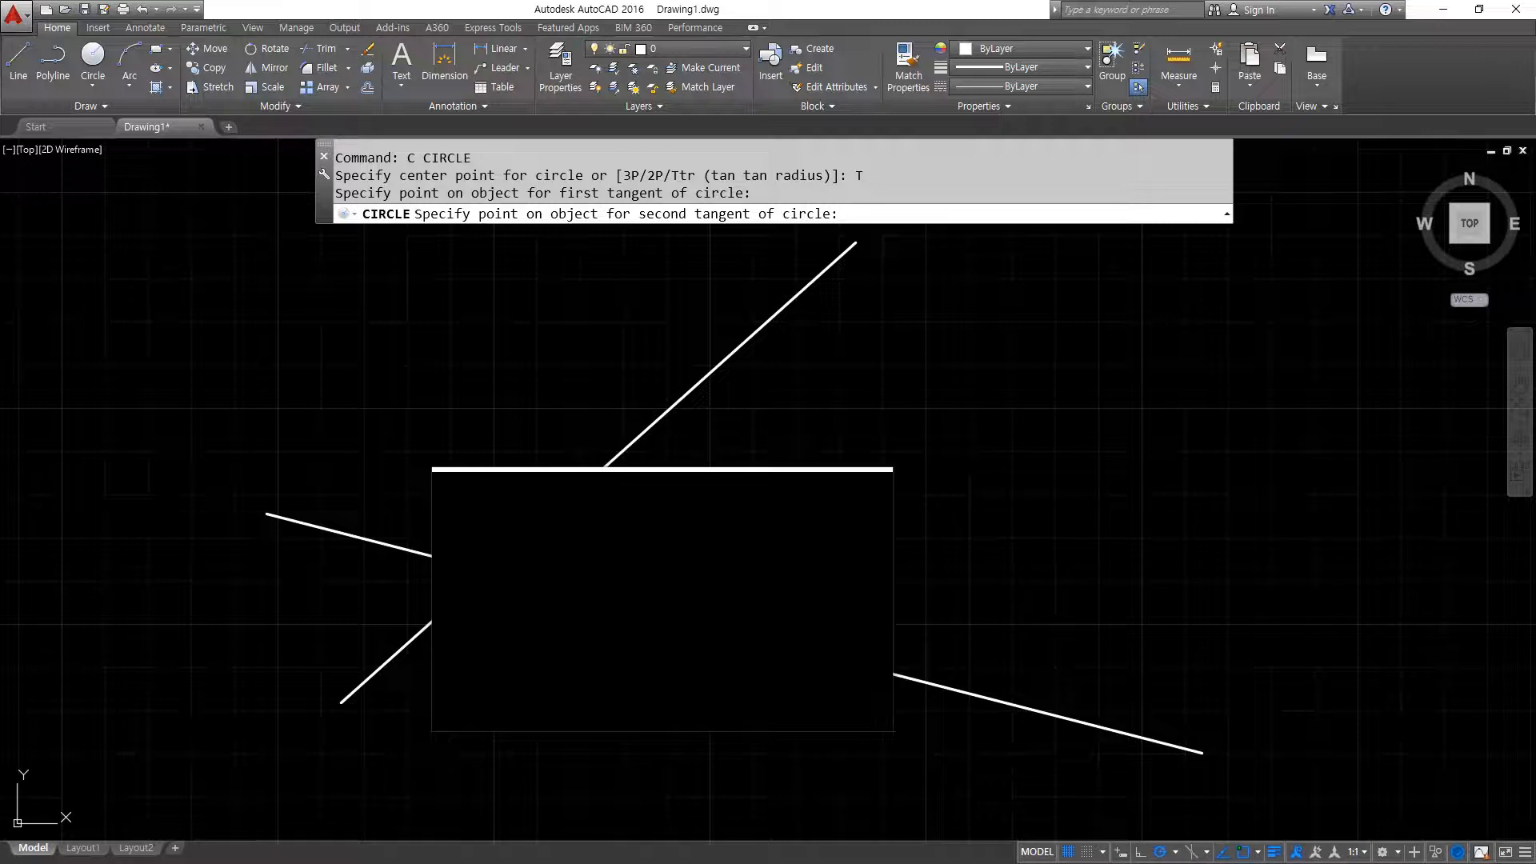
click(663, 613)
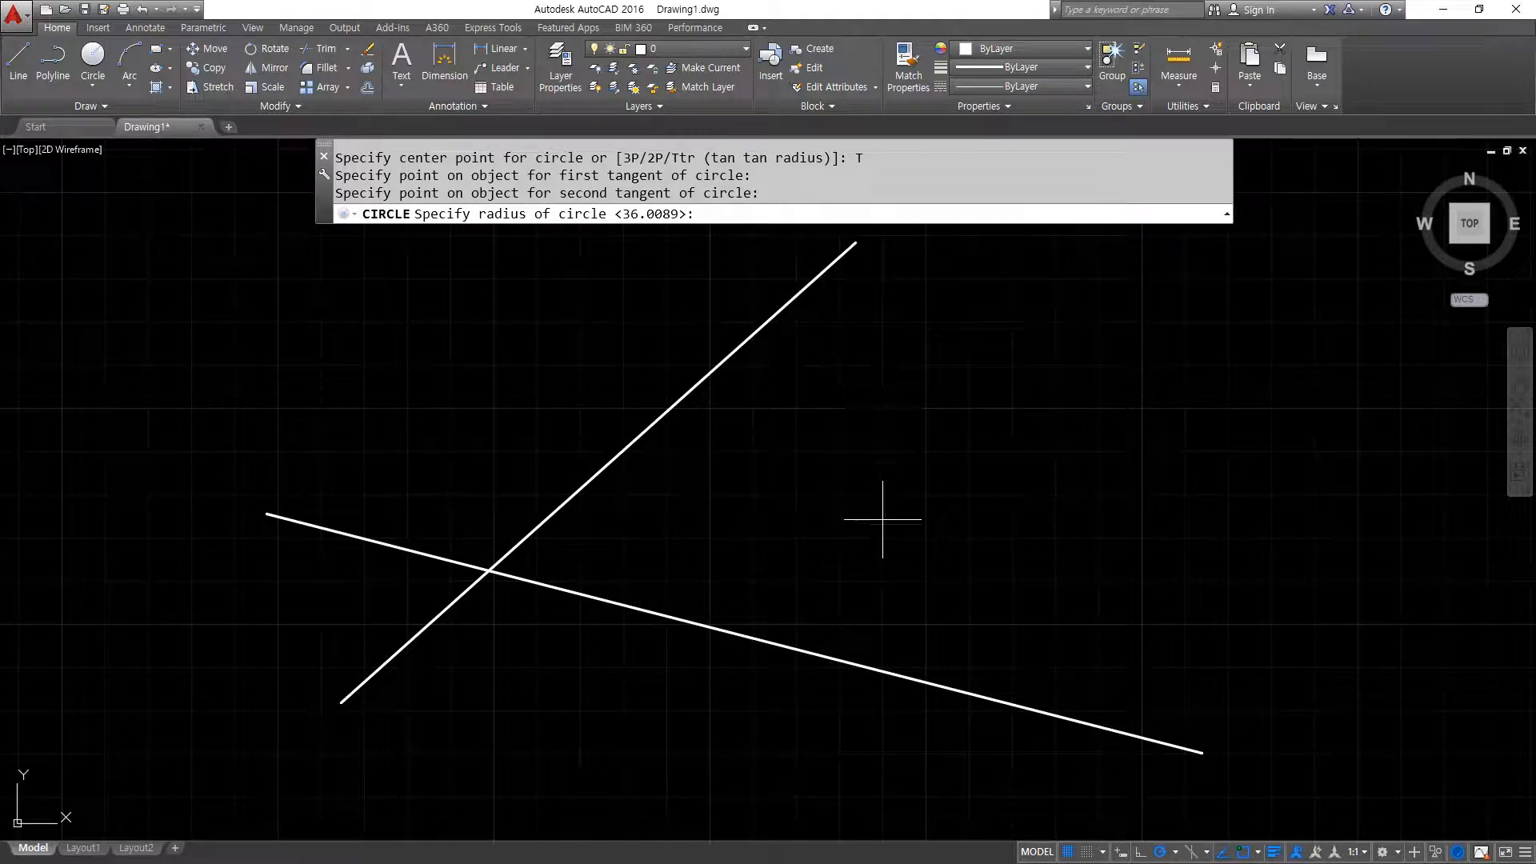
text(30)
key(Return)
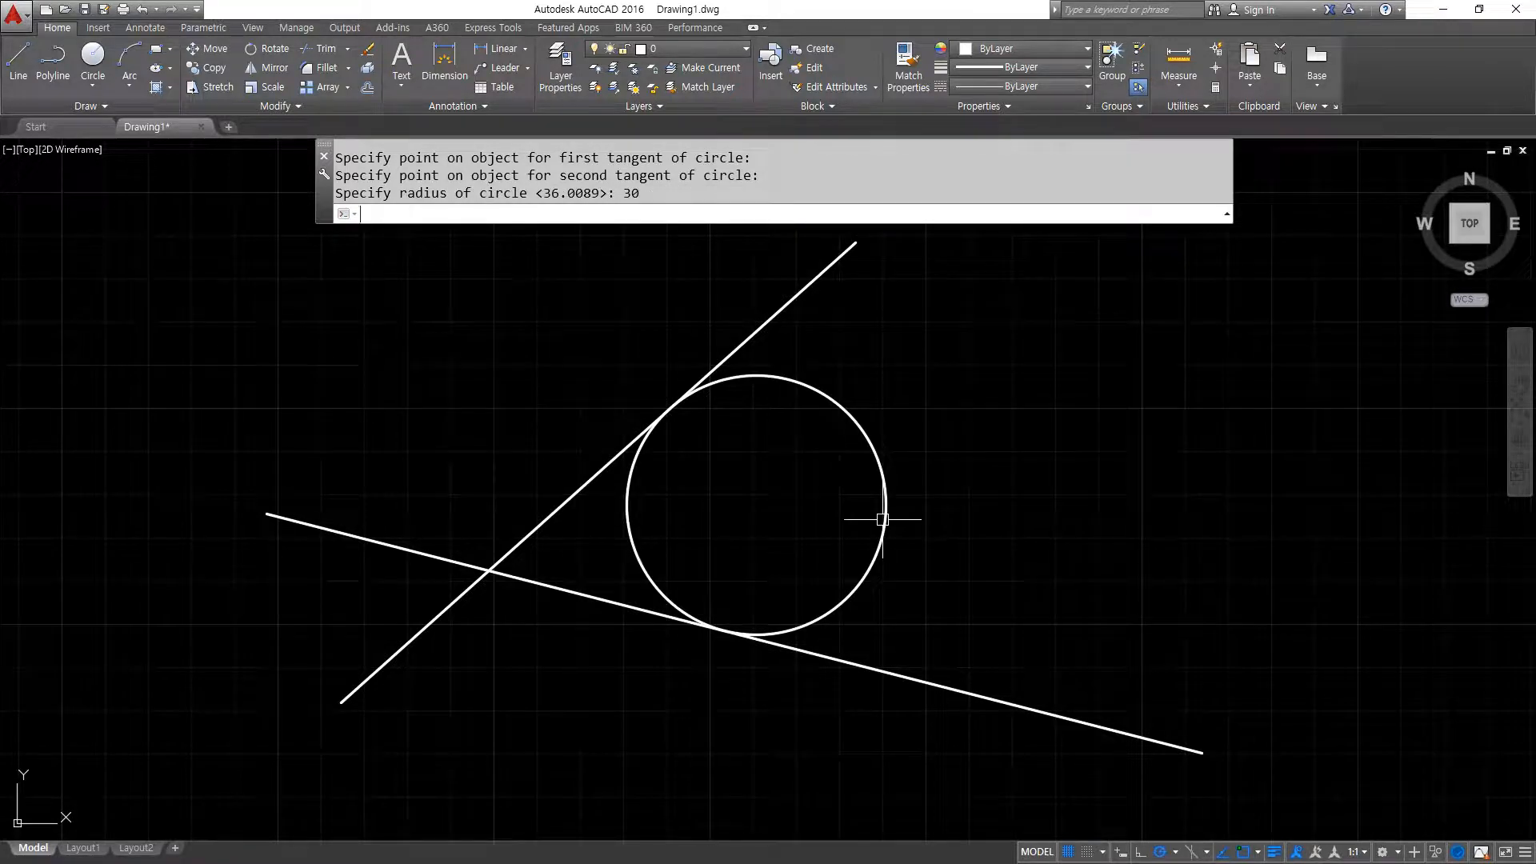
Draw a second Ttr circle with radius 30 tangent to both lines, in the angle above their intersection.
middle_drag(405, 381, 518, 402)
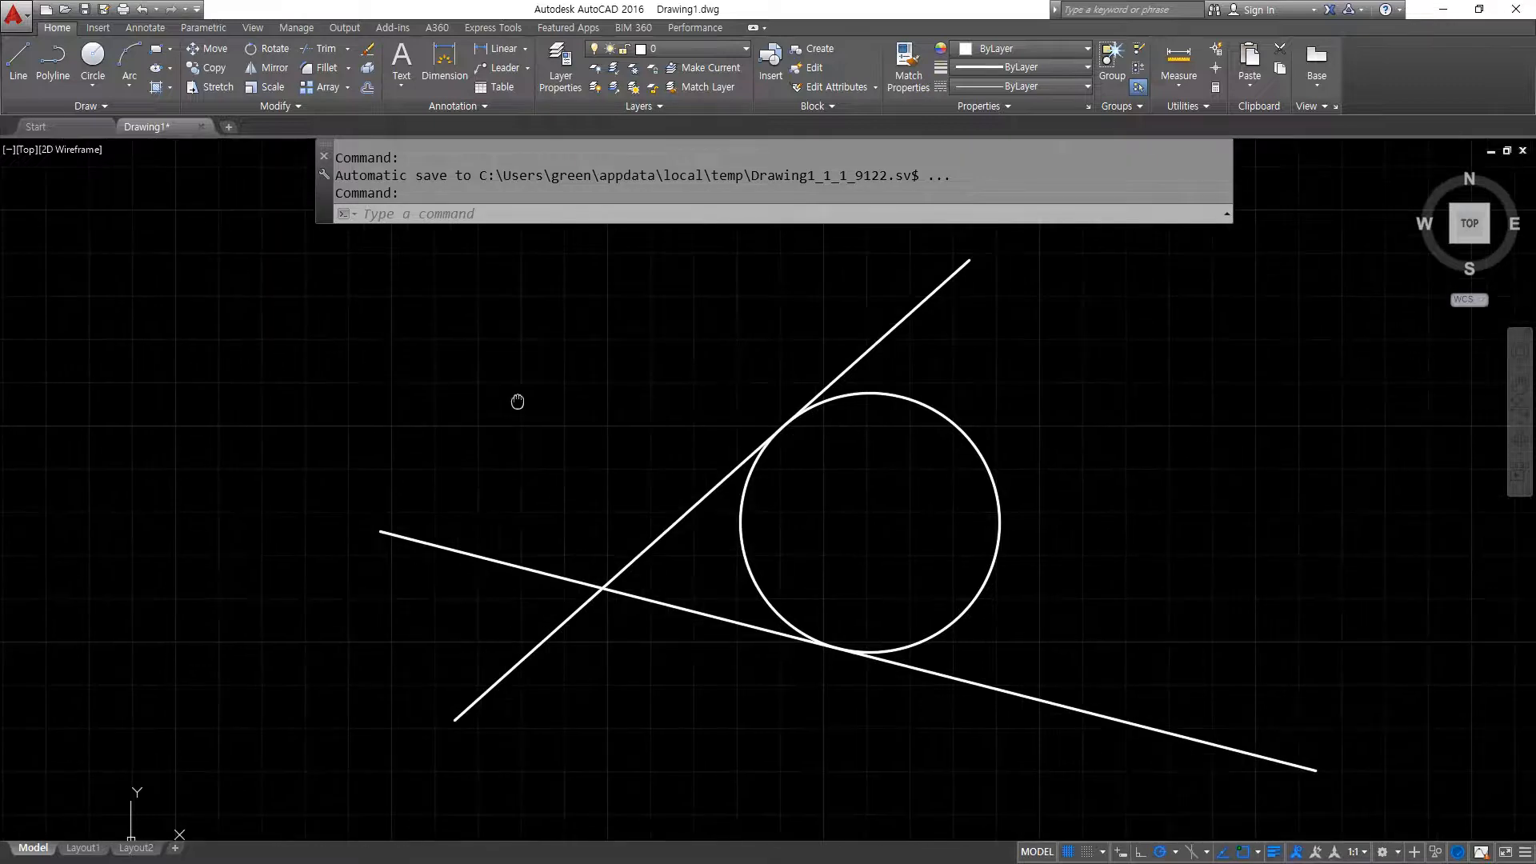
text(c)
key(Return)
text(t)
key(Return)
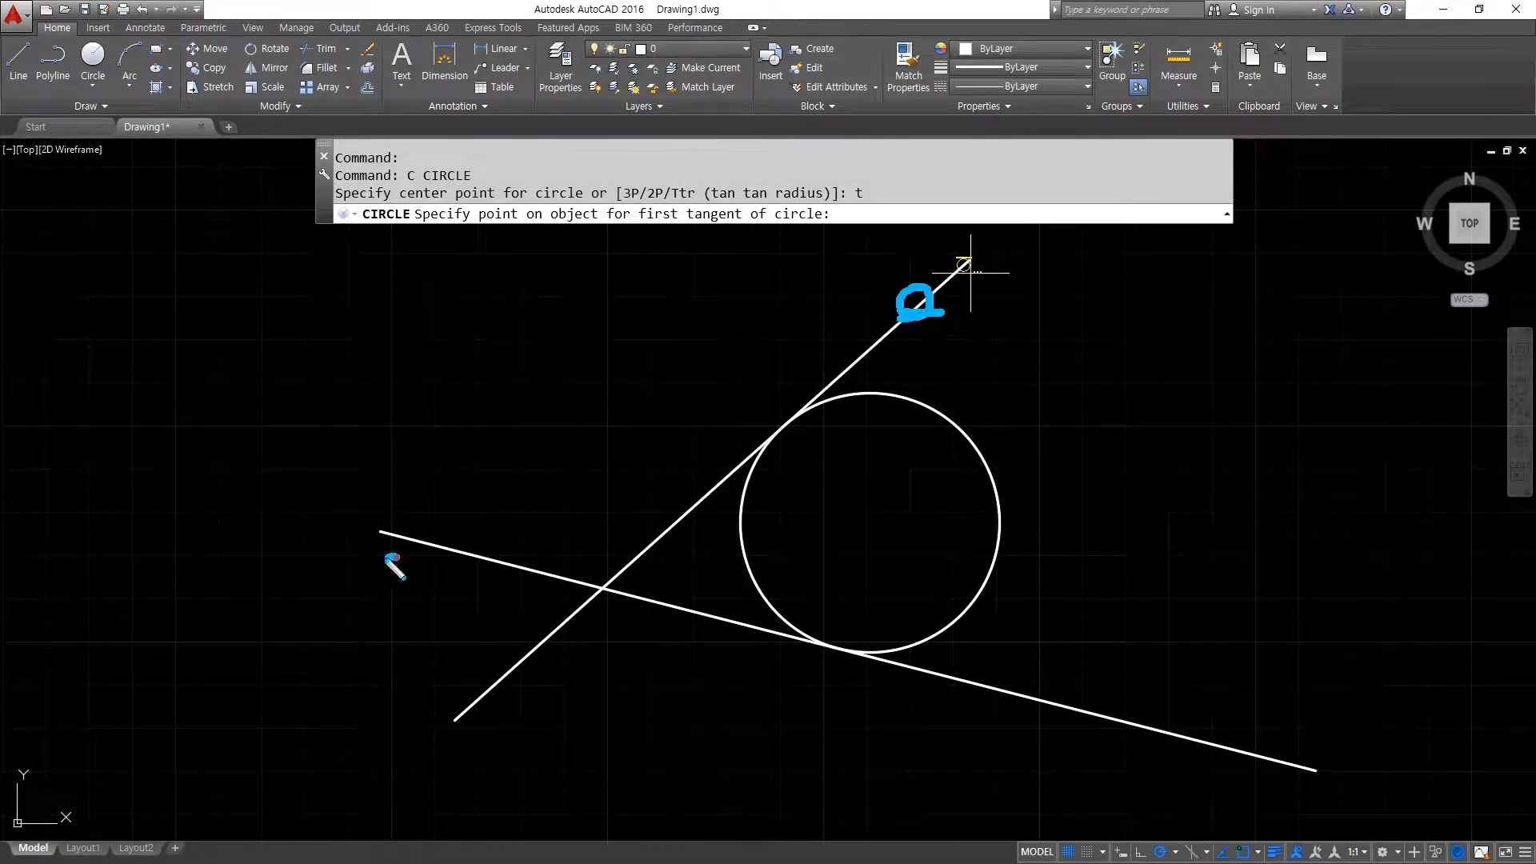
drag(375, 534, 373, 553)
click(404, 536)
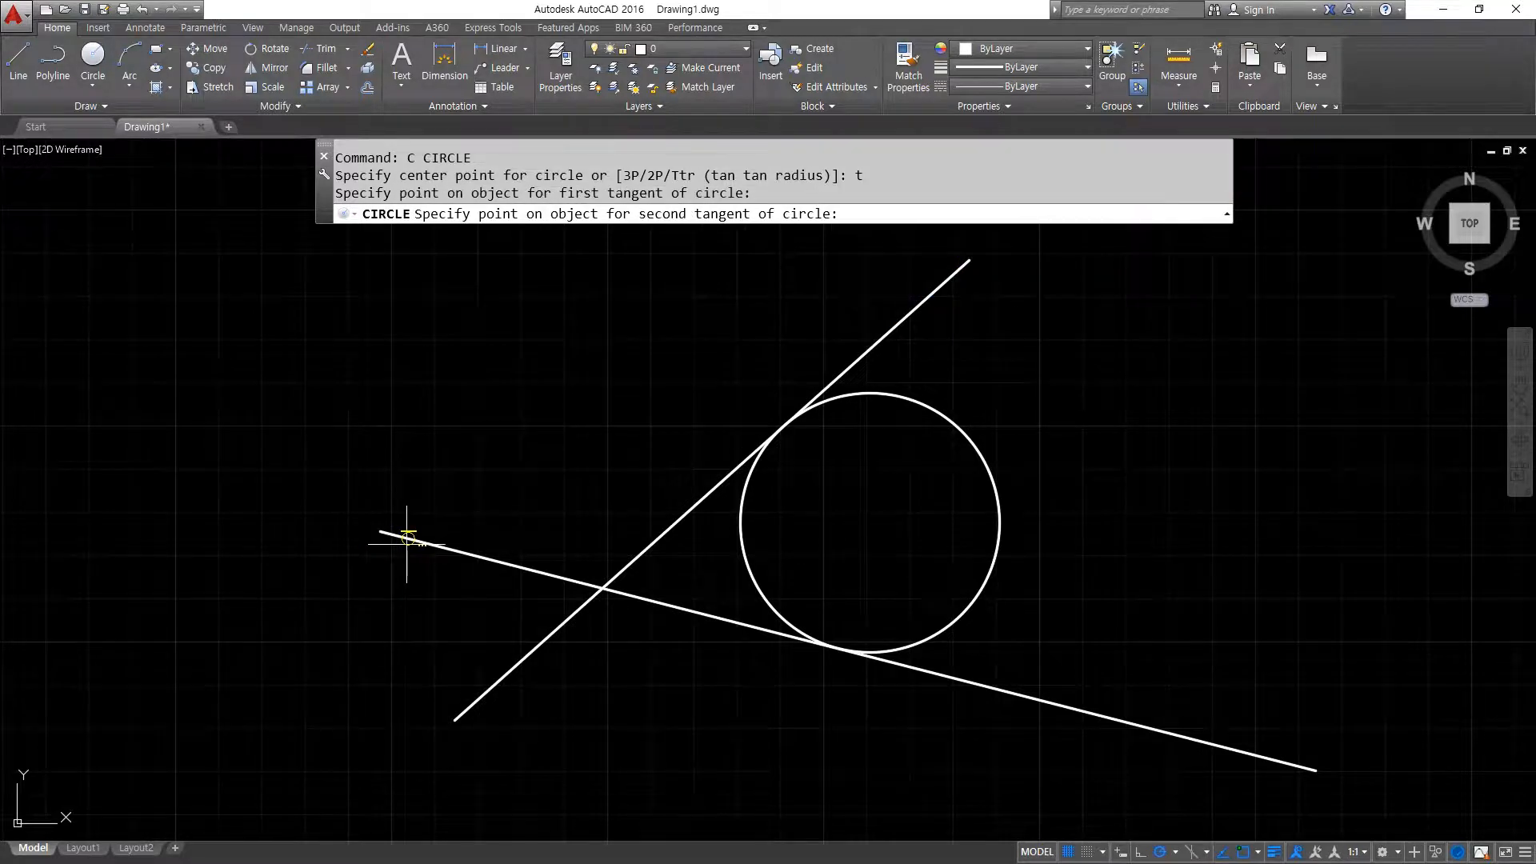
click(887, 324)
text(30)
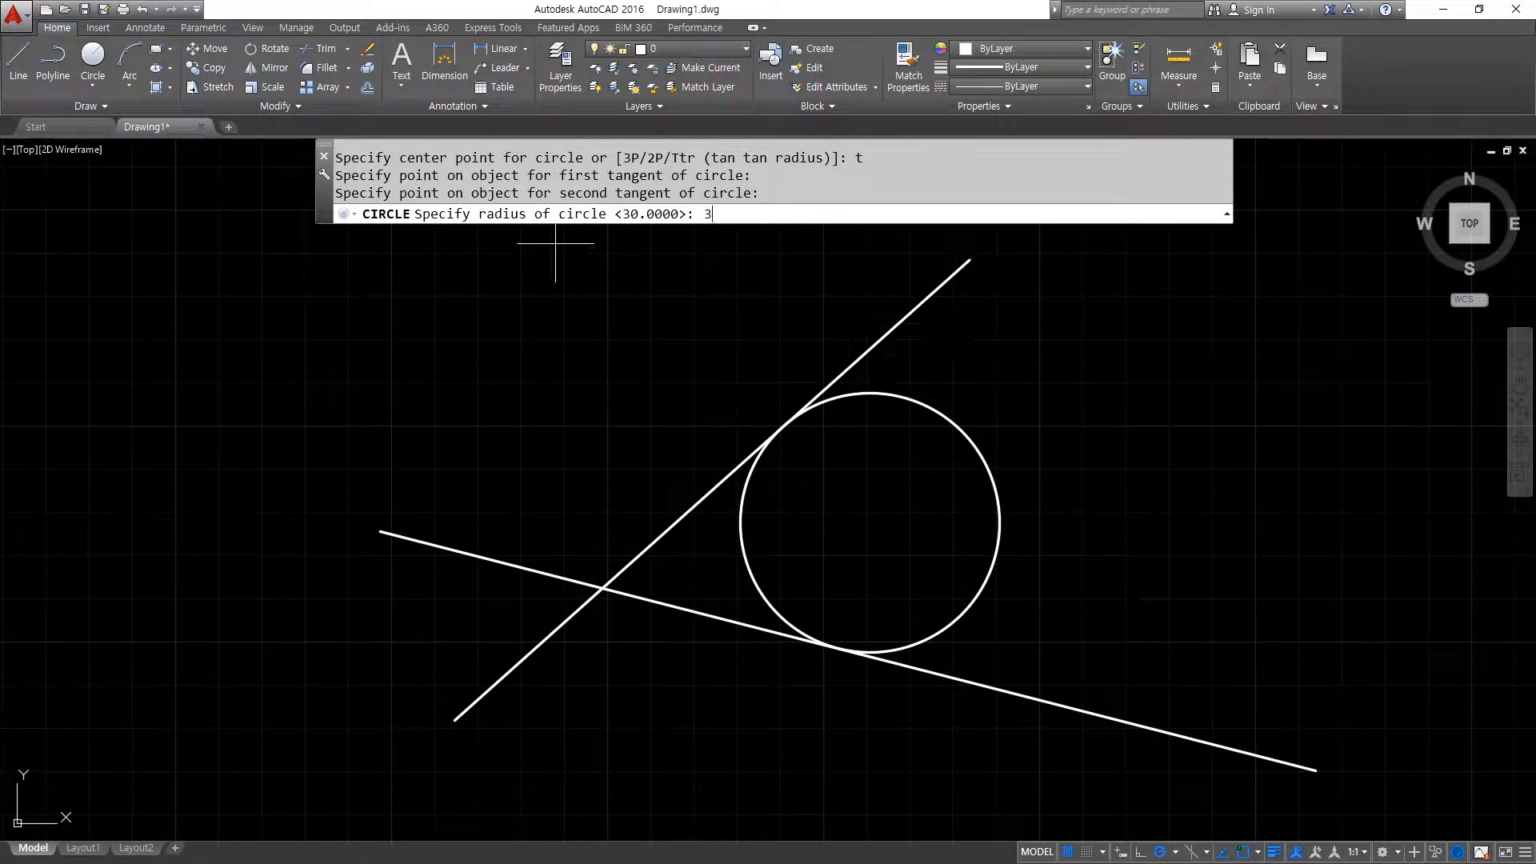
key(Return)
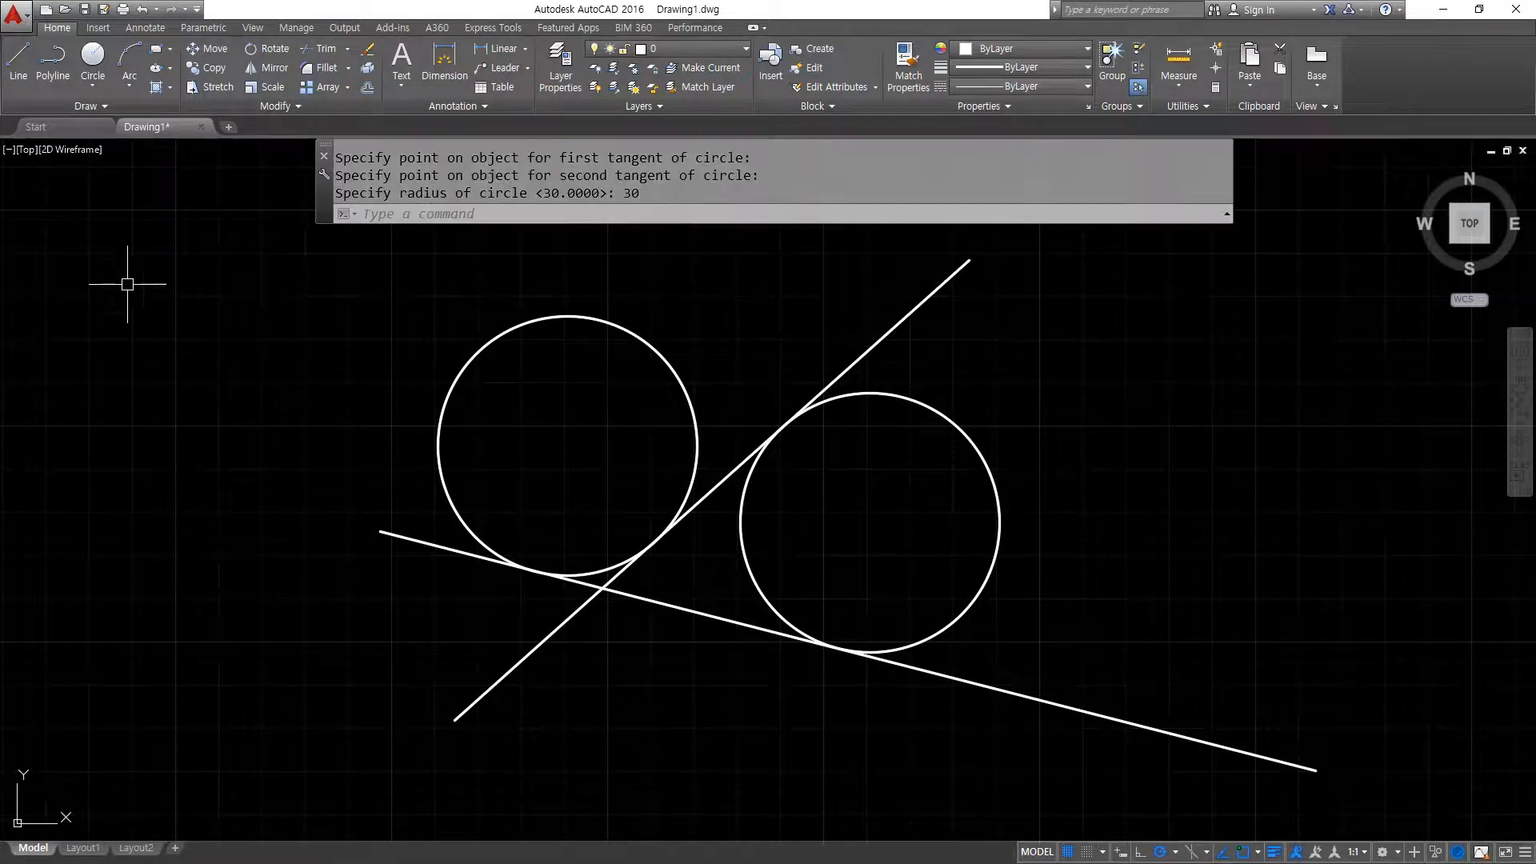
Draw a third Ttr circle in the angle left of the intersection, tangent to both lines, accepting the 30 radius.
text(c)
key(Return)
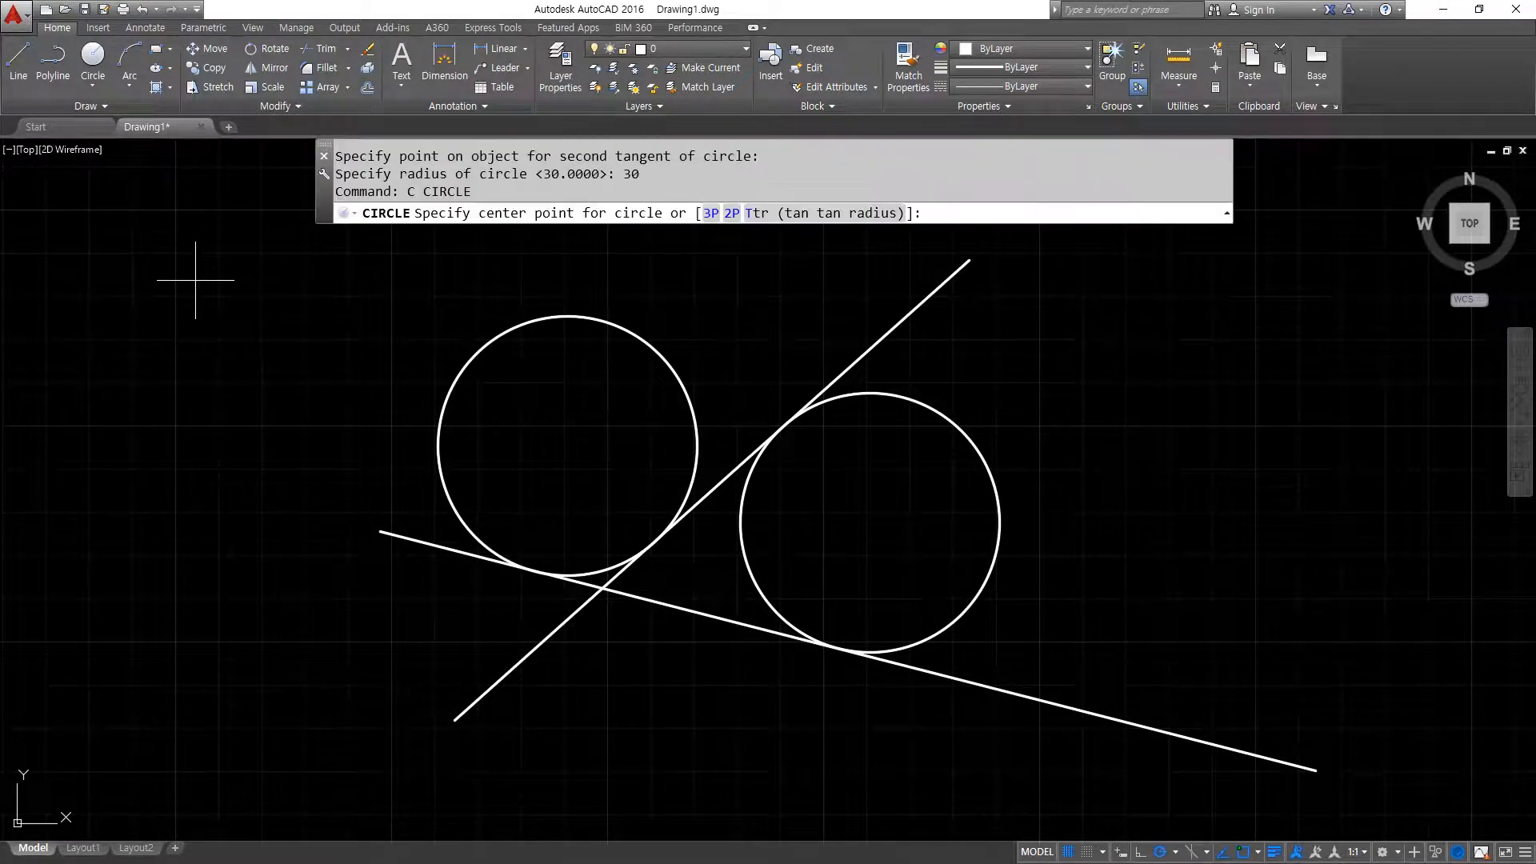
text(t)
key(Return)
click(390, 532)
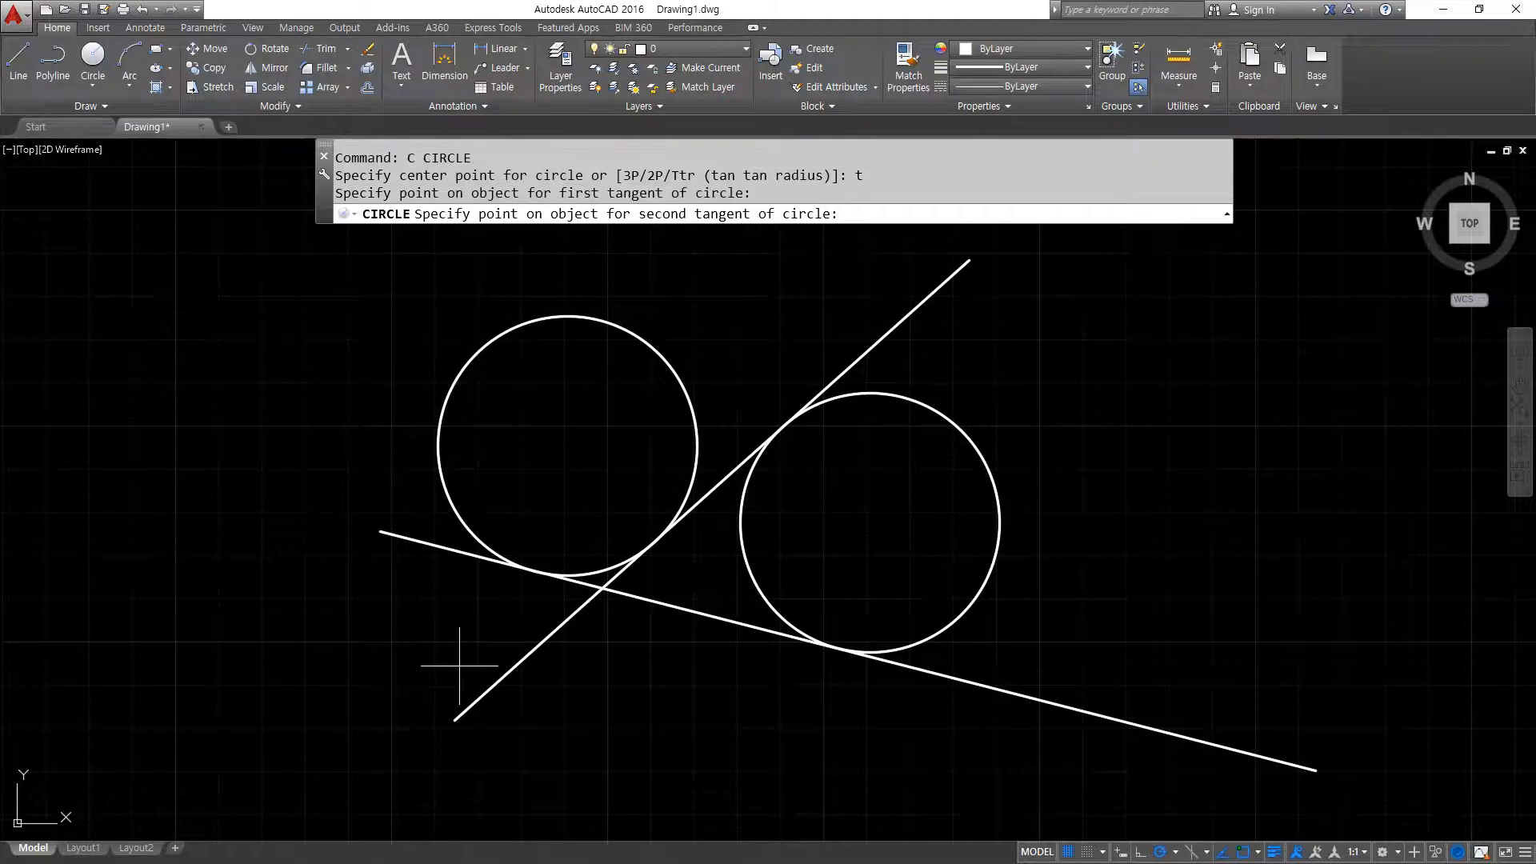
click(463, 707)
key(Return)
Draw a fourth Ttr circle in the angle below the intersection, tangent to both lines, accepting the 30 radius.
middle_drag(243, 545, 186, 426)
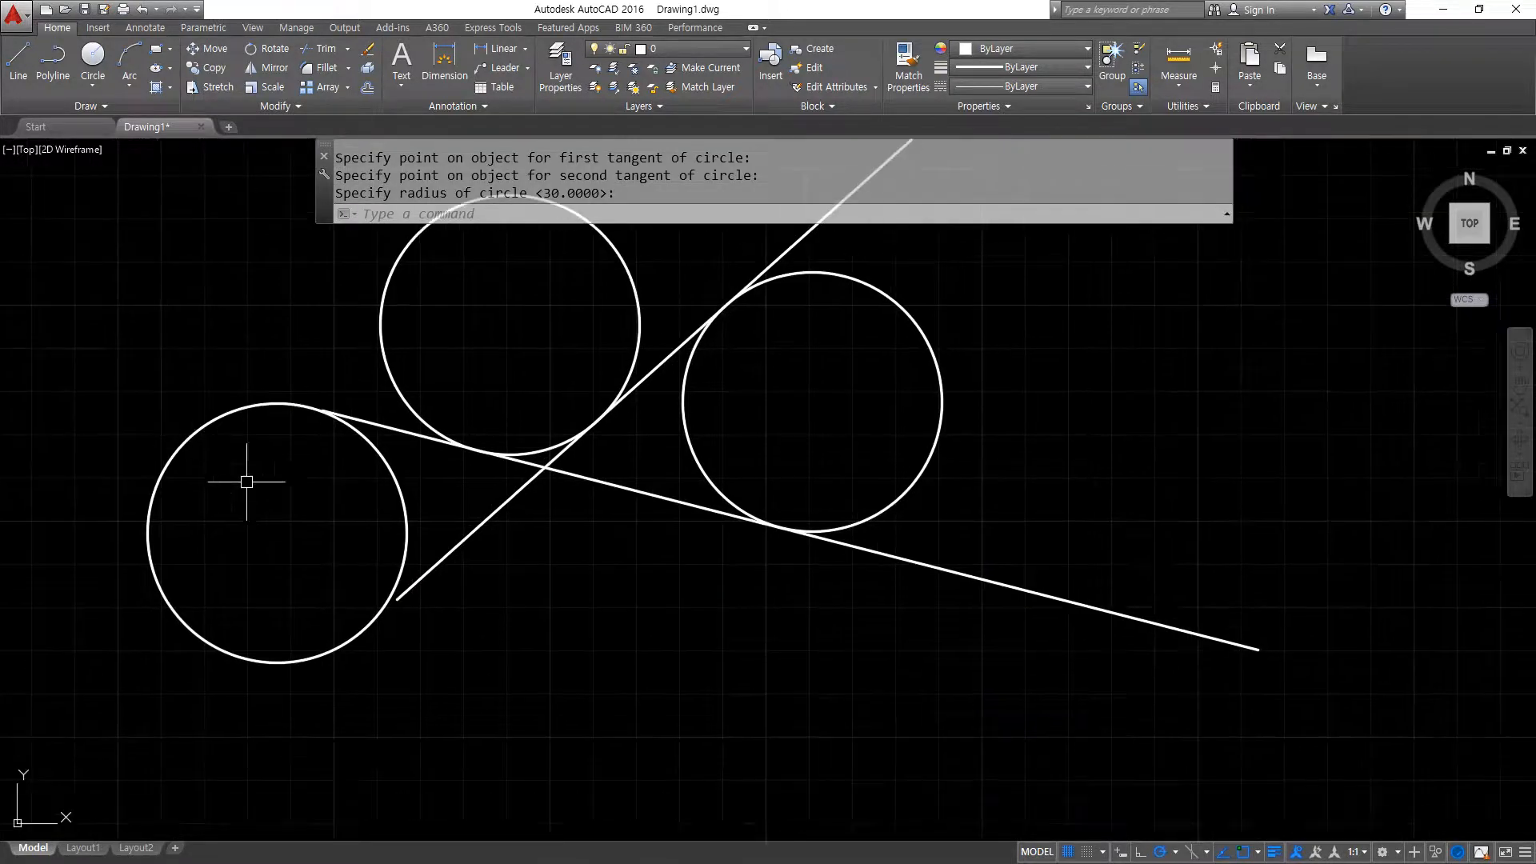
key(Return)
text(t)
key(Return)
click(472, 529)
click(616, 512)
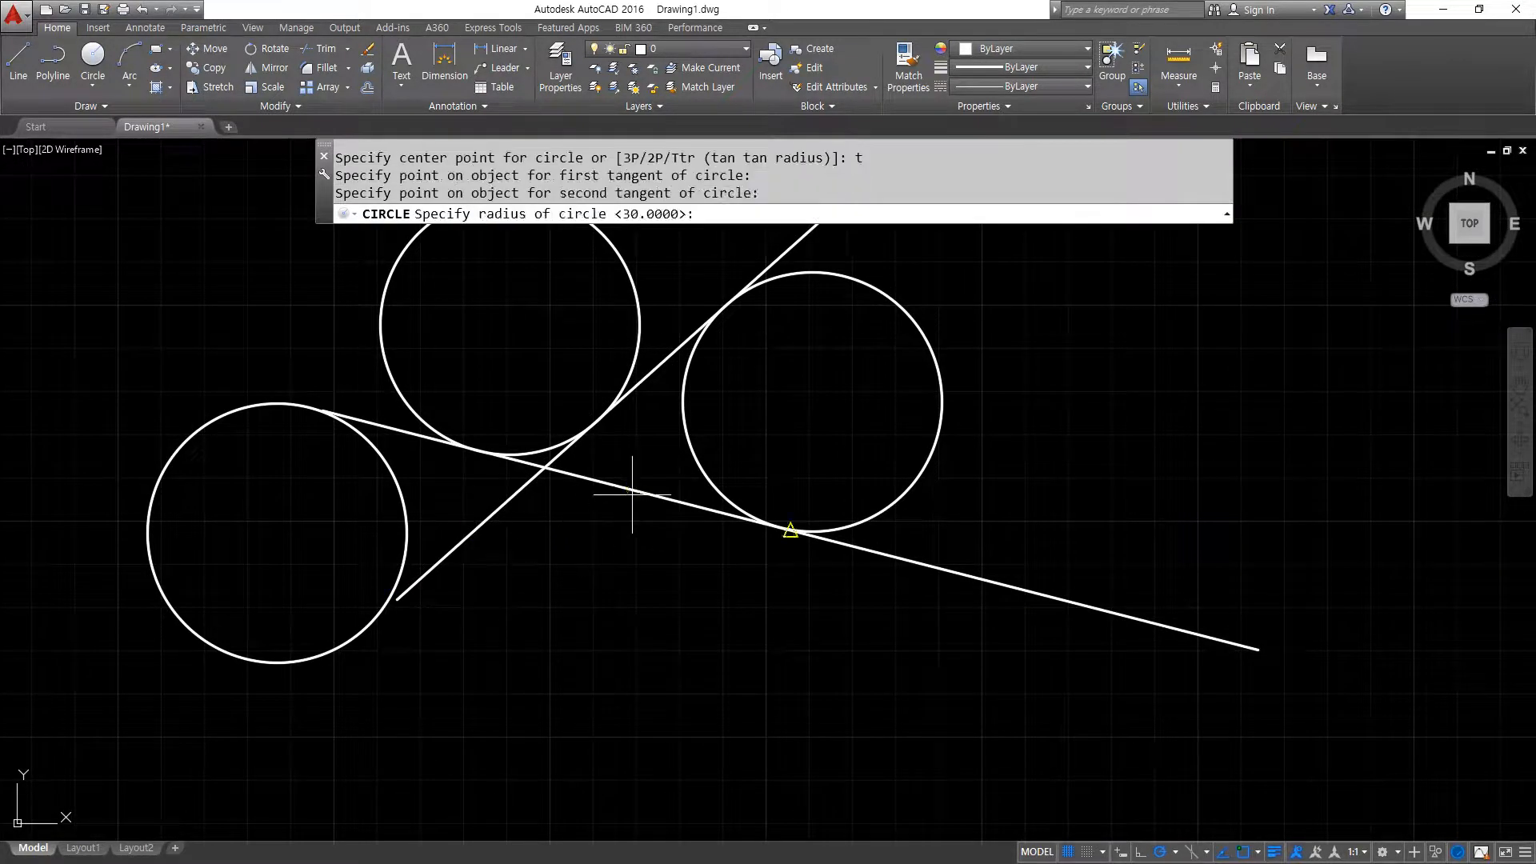
key(Return)
Examine up close where the lower and left circles meet the two lines and their short ends.
scroll(367, 515, up, 4)
middle_drag(880, 415, 582, 253)
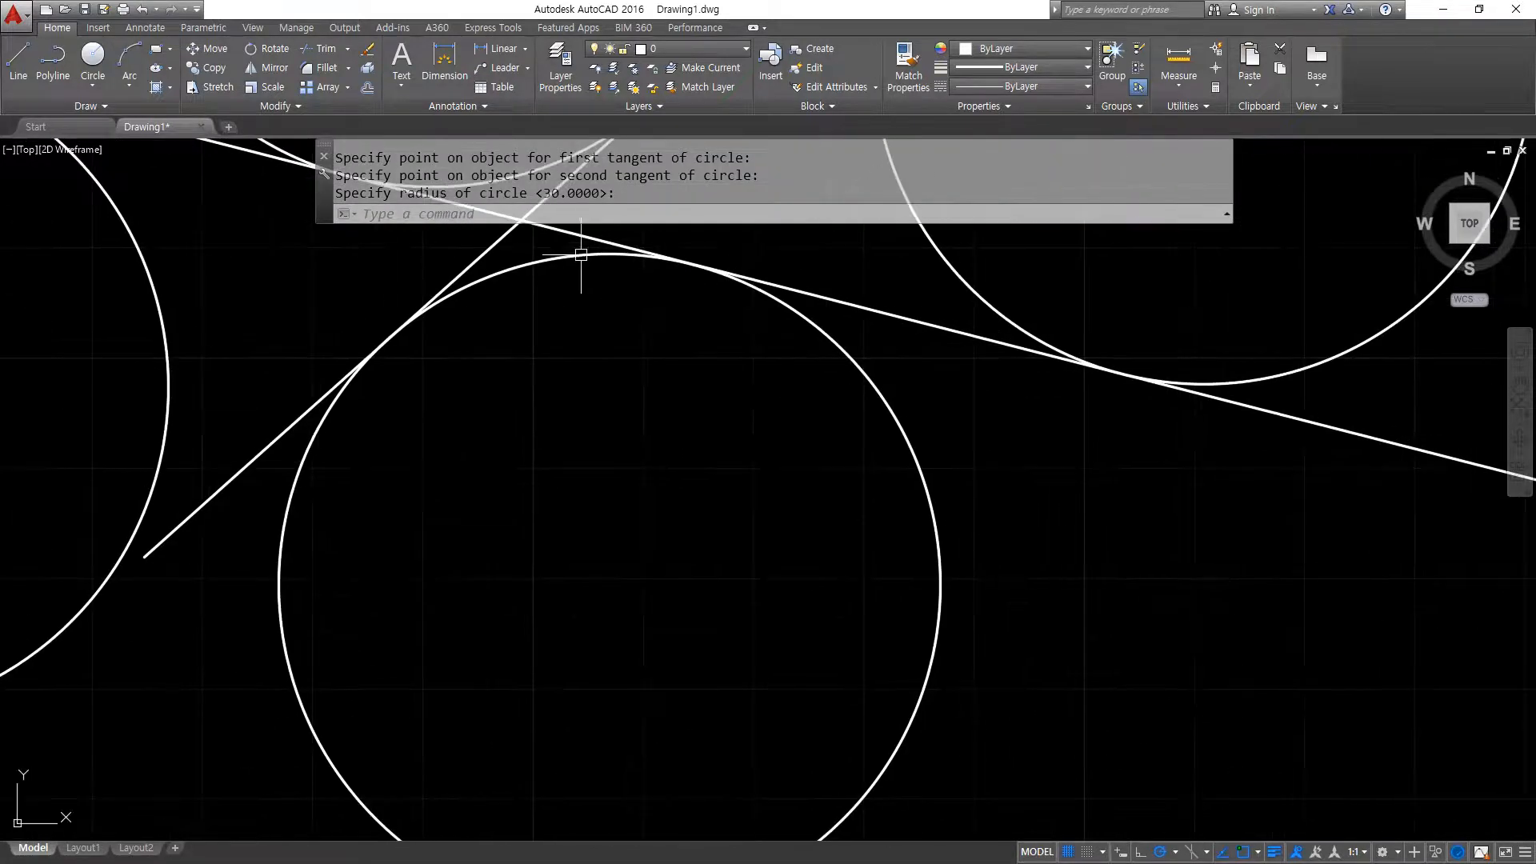
middle_drag(491, 337, 720, 615)
scroll(203, 371, up, 6)
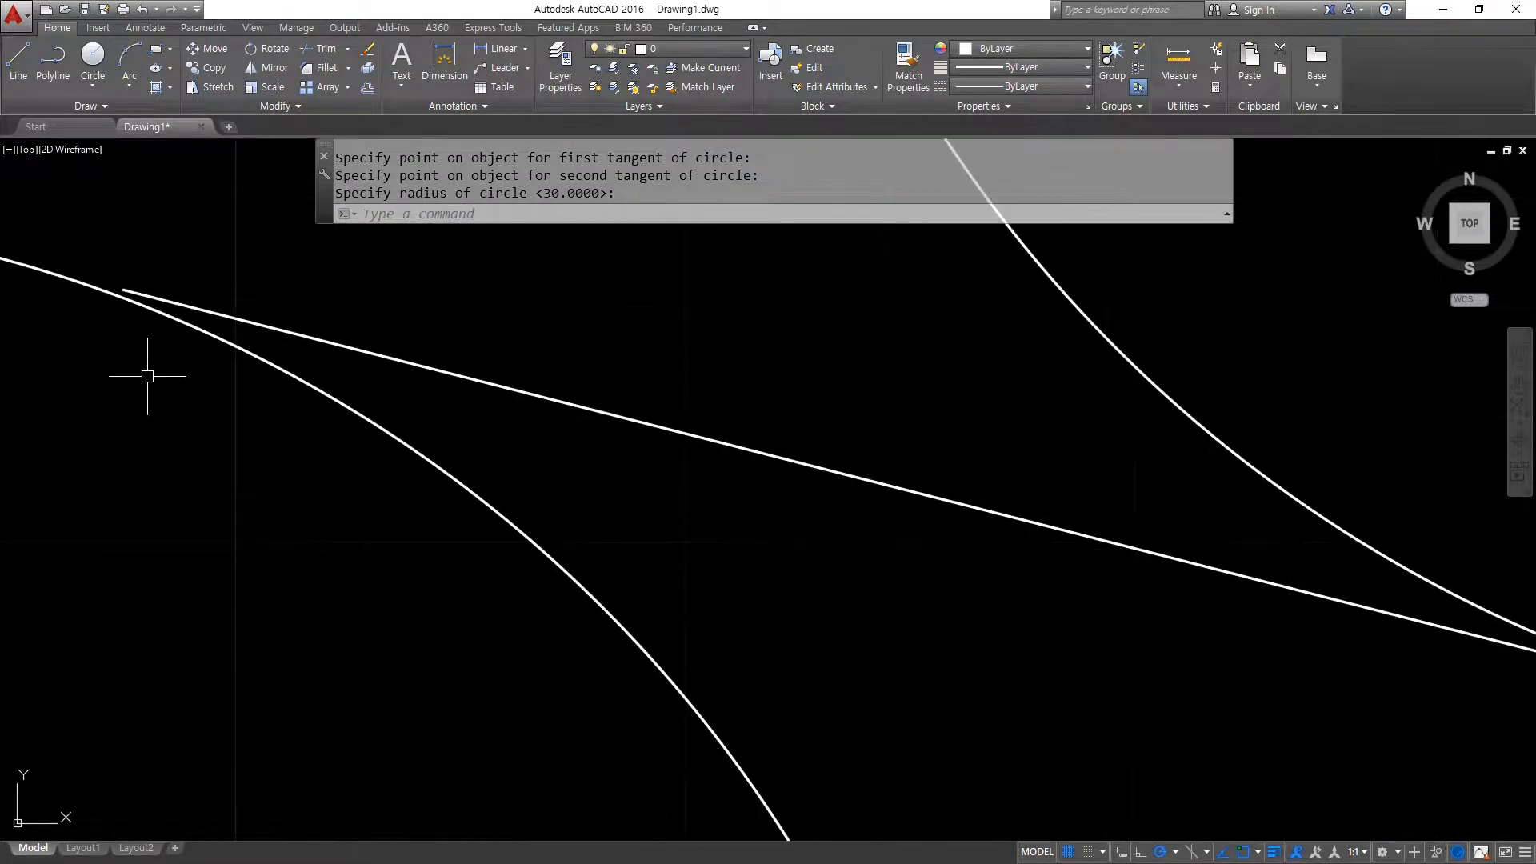
scroll(233, 491, down, 5)
scroll(320, 538, up, 6)
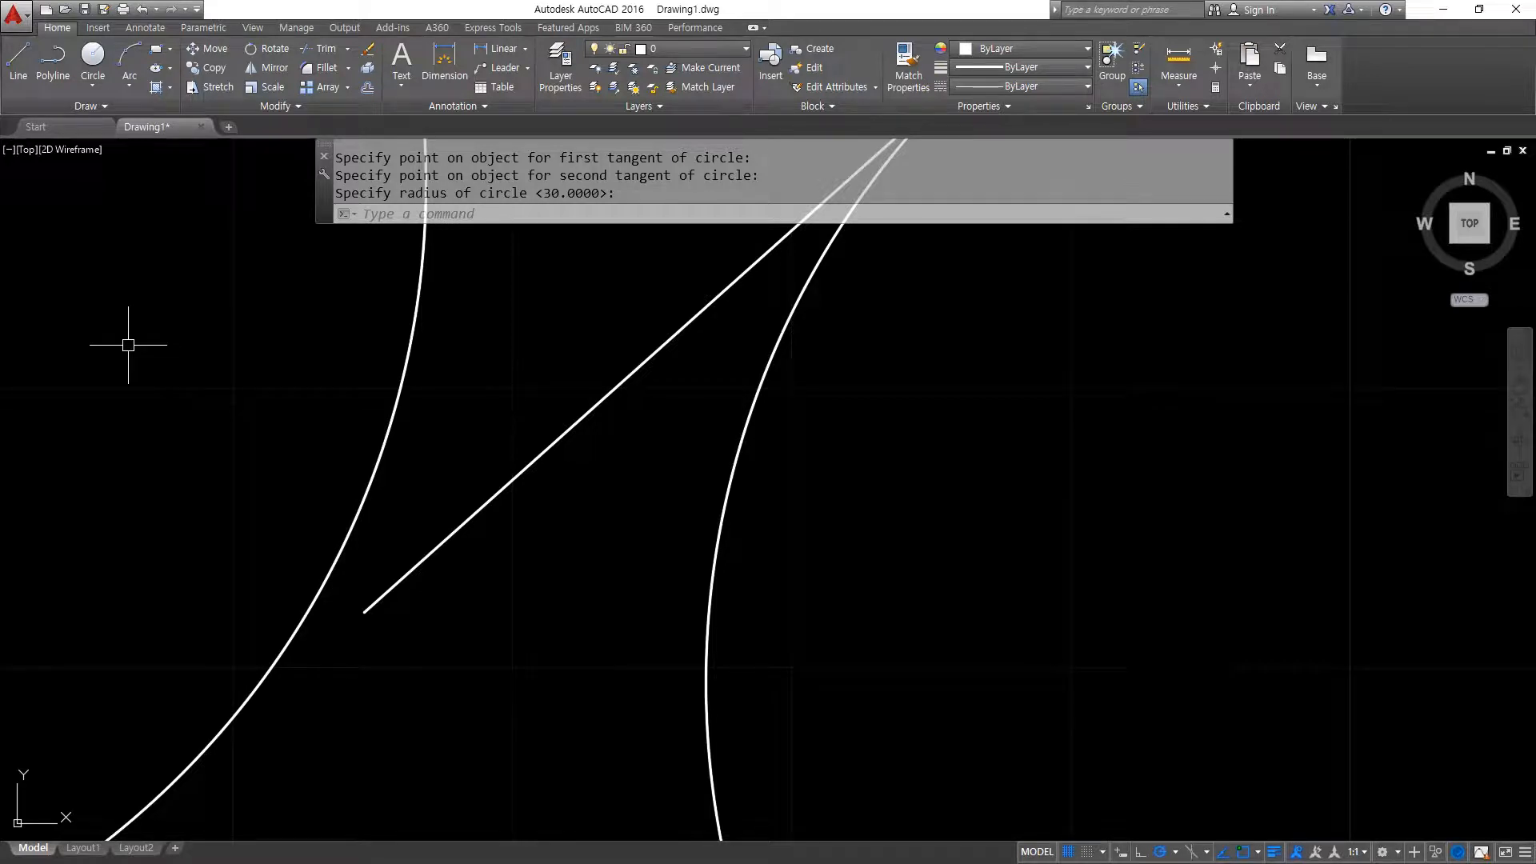
key(Escape)
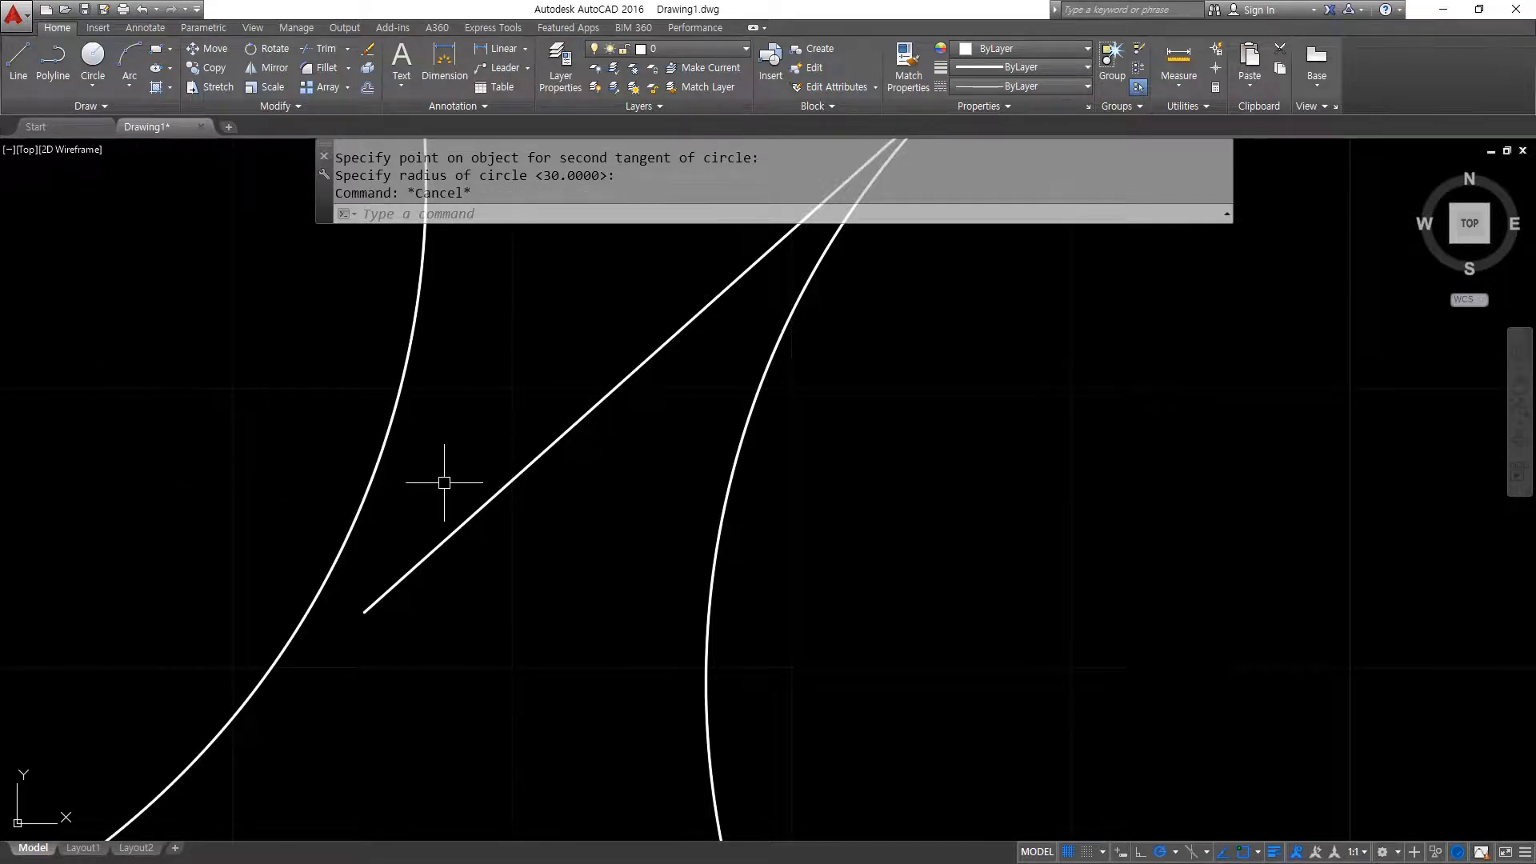
Extend the lower end of the steeper line to the left circle, using all objects as boundary edges.
scroll(480, 448, up, 1)
text(ex)
key(Return)
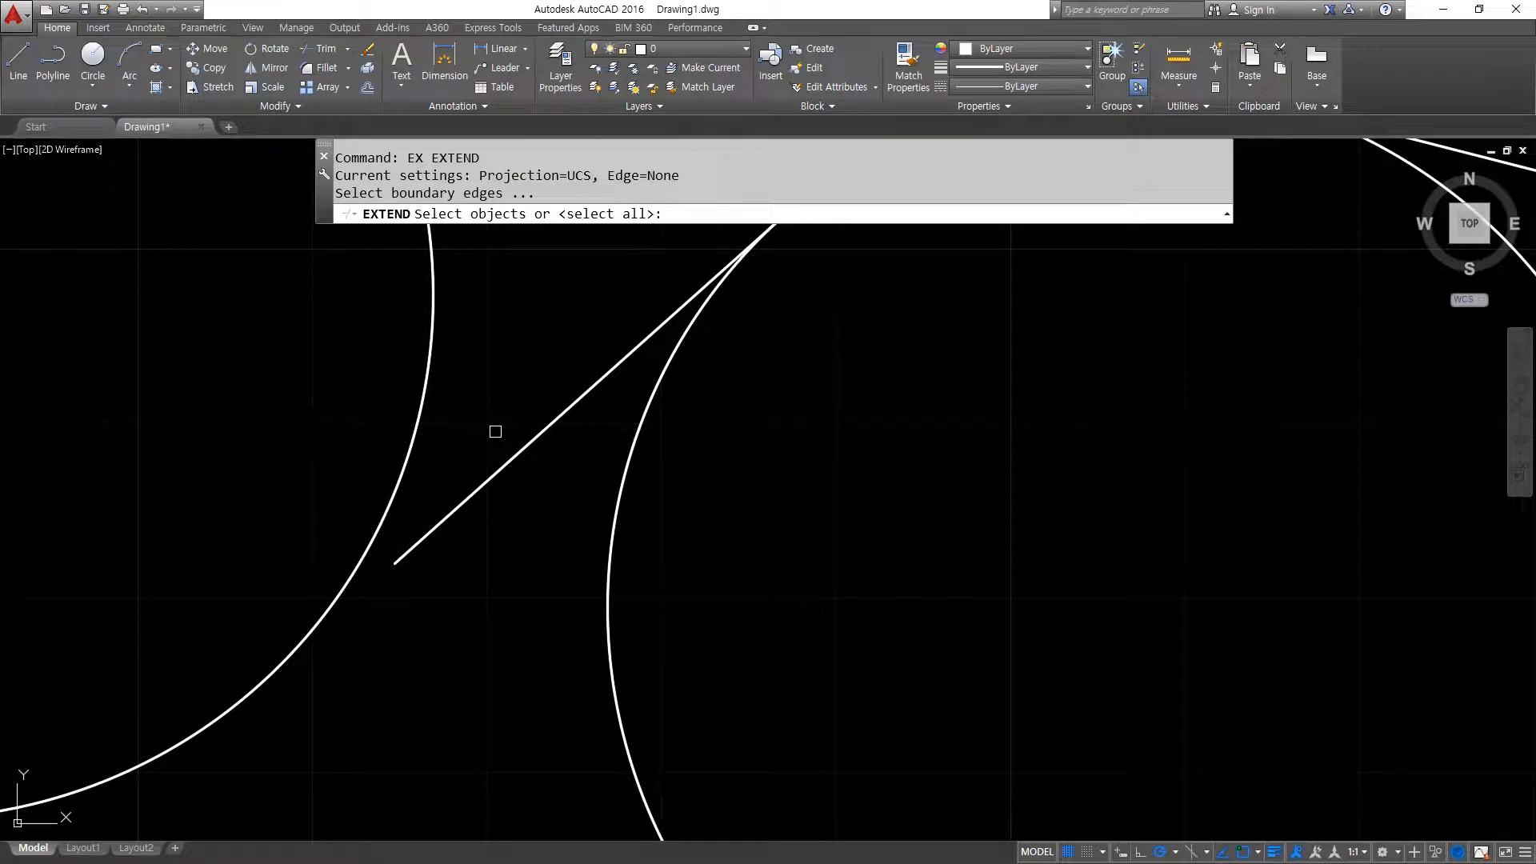
key(Escape)
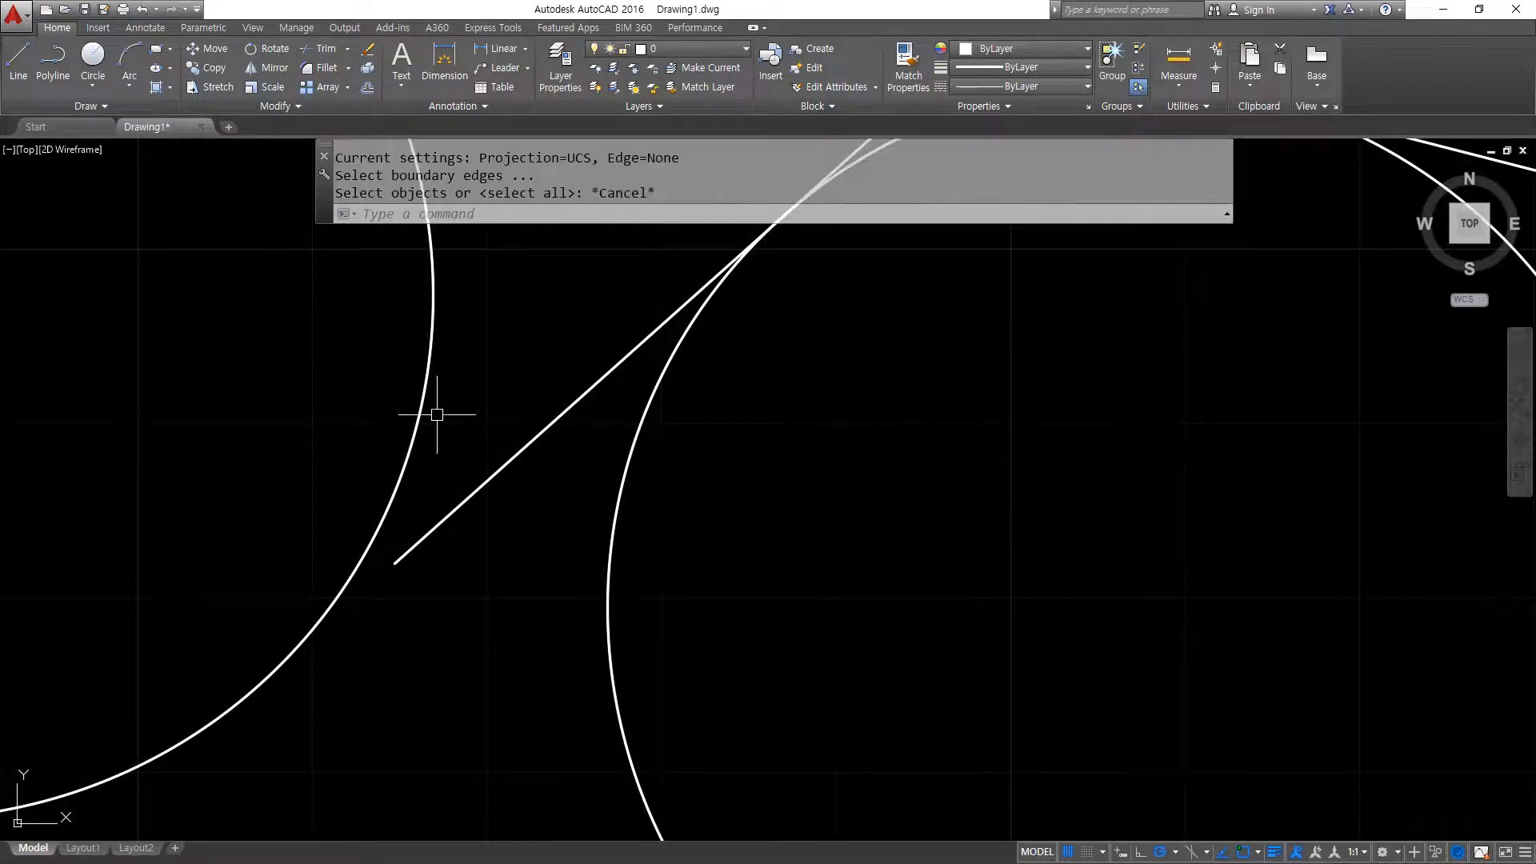
text(ex)
key(Return)
key(Return)
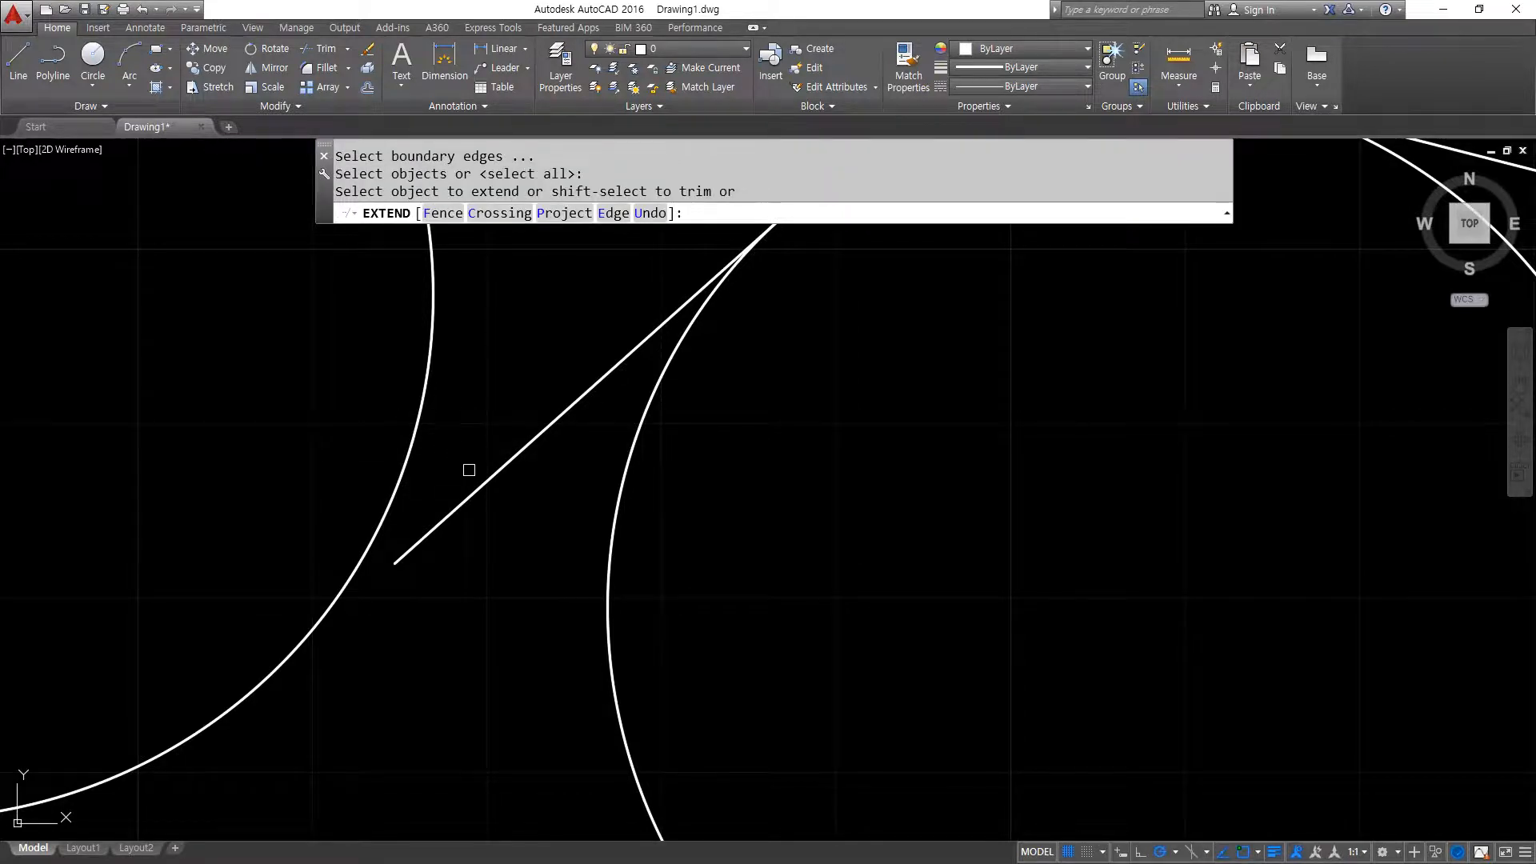
click(474, 487)
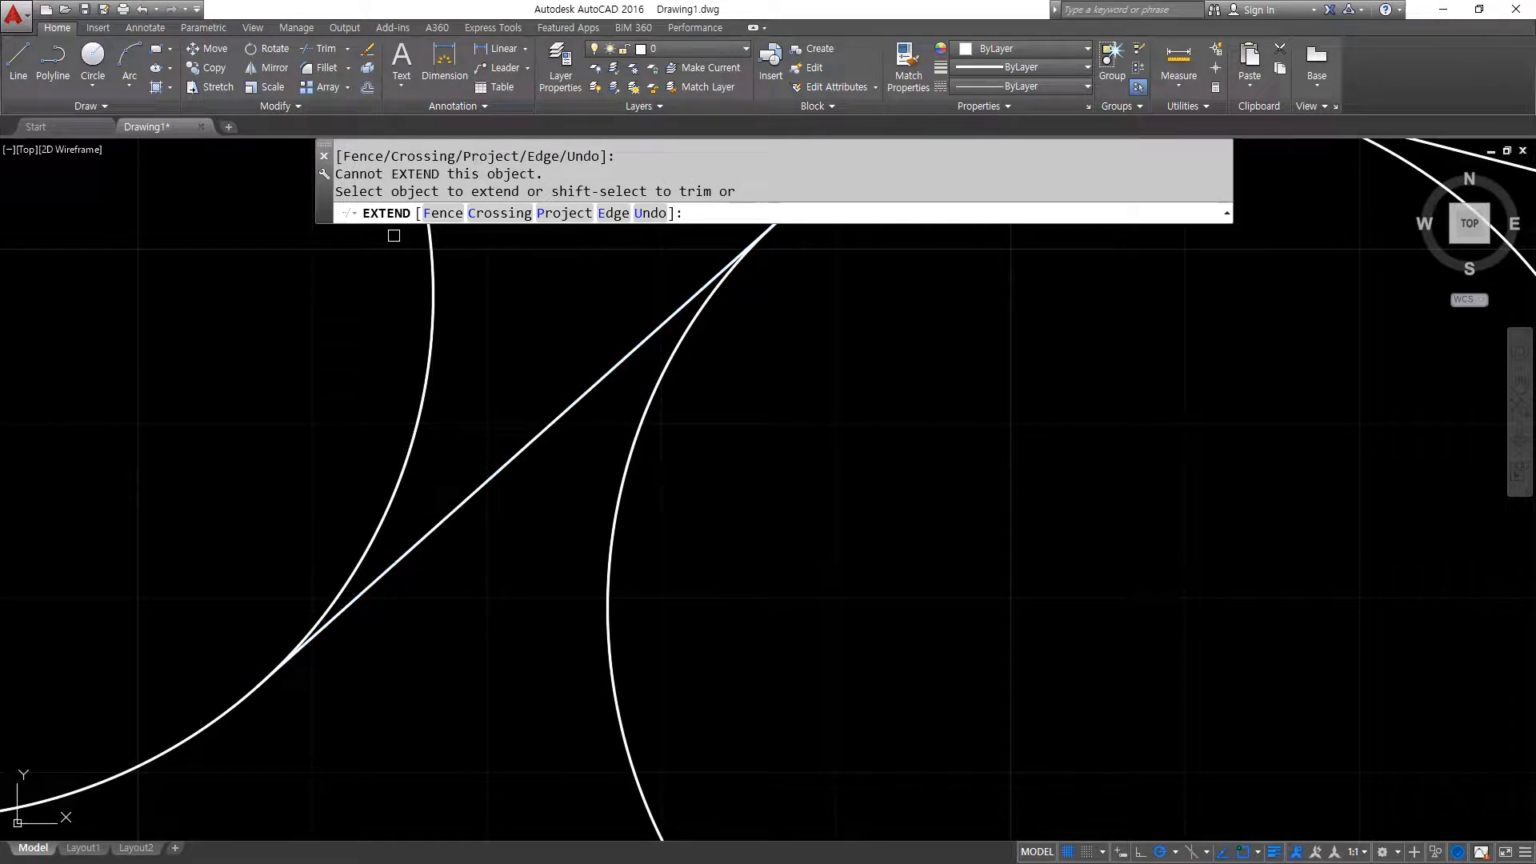
Exit the Extend command and undo the extension of the steeper line.
key(Escape)
key(ctrl+z)
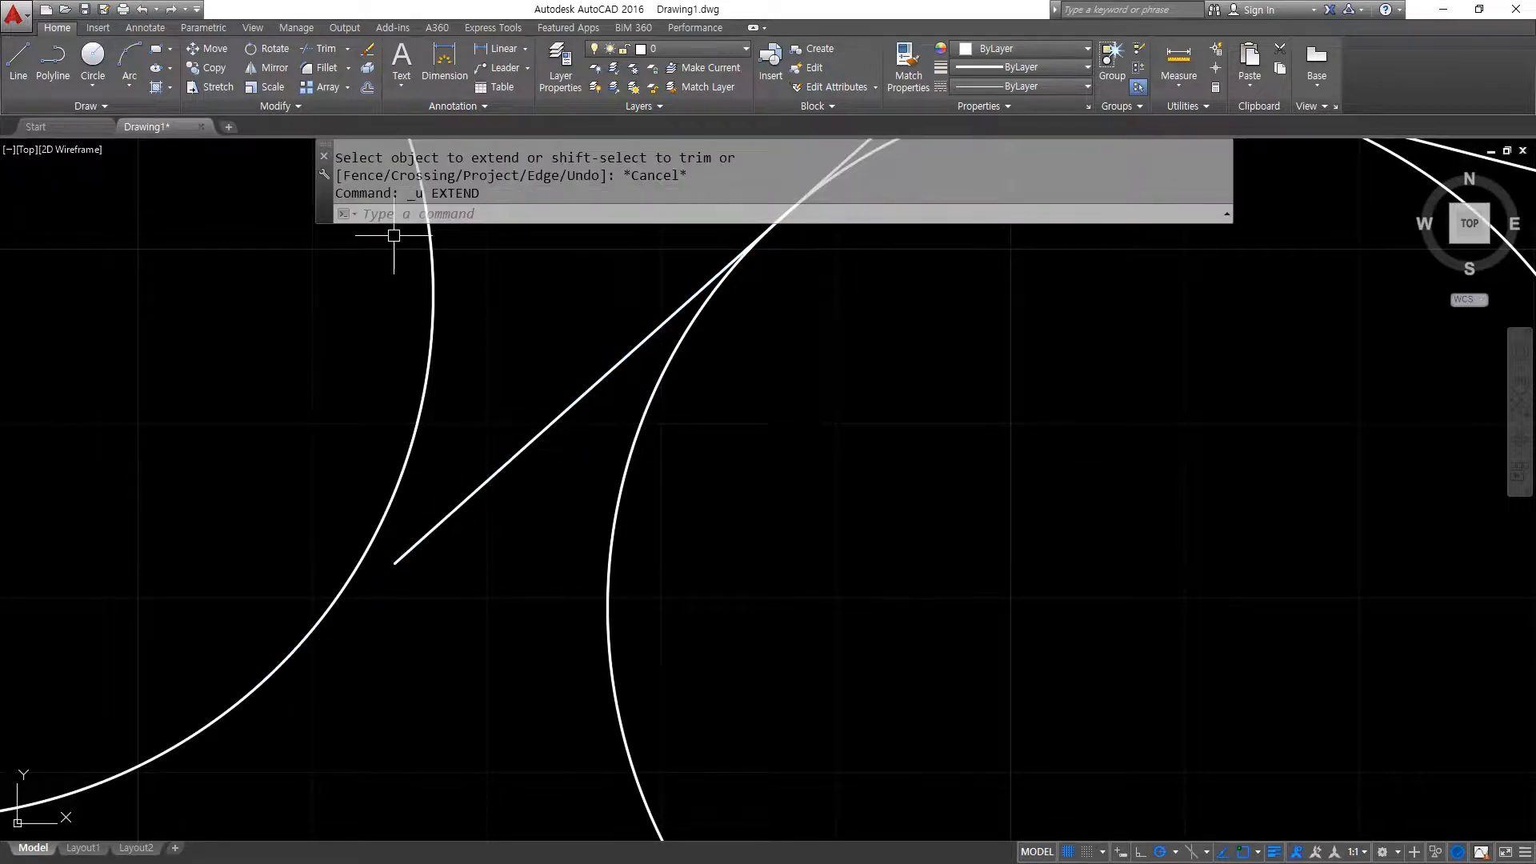
scroll(394, 235, down, 5)
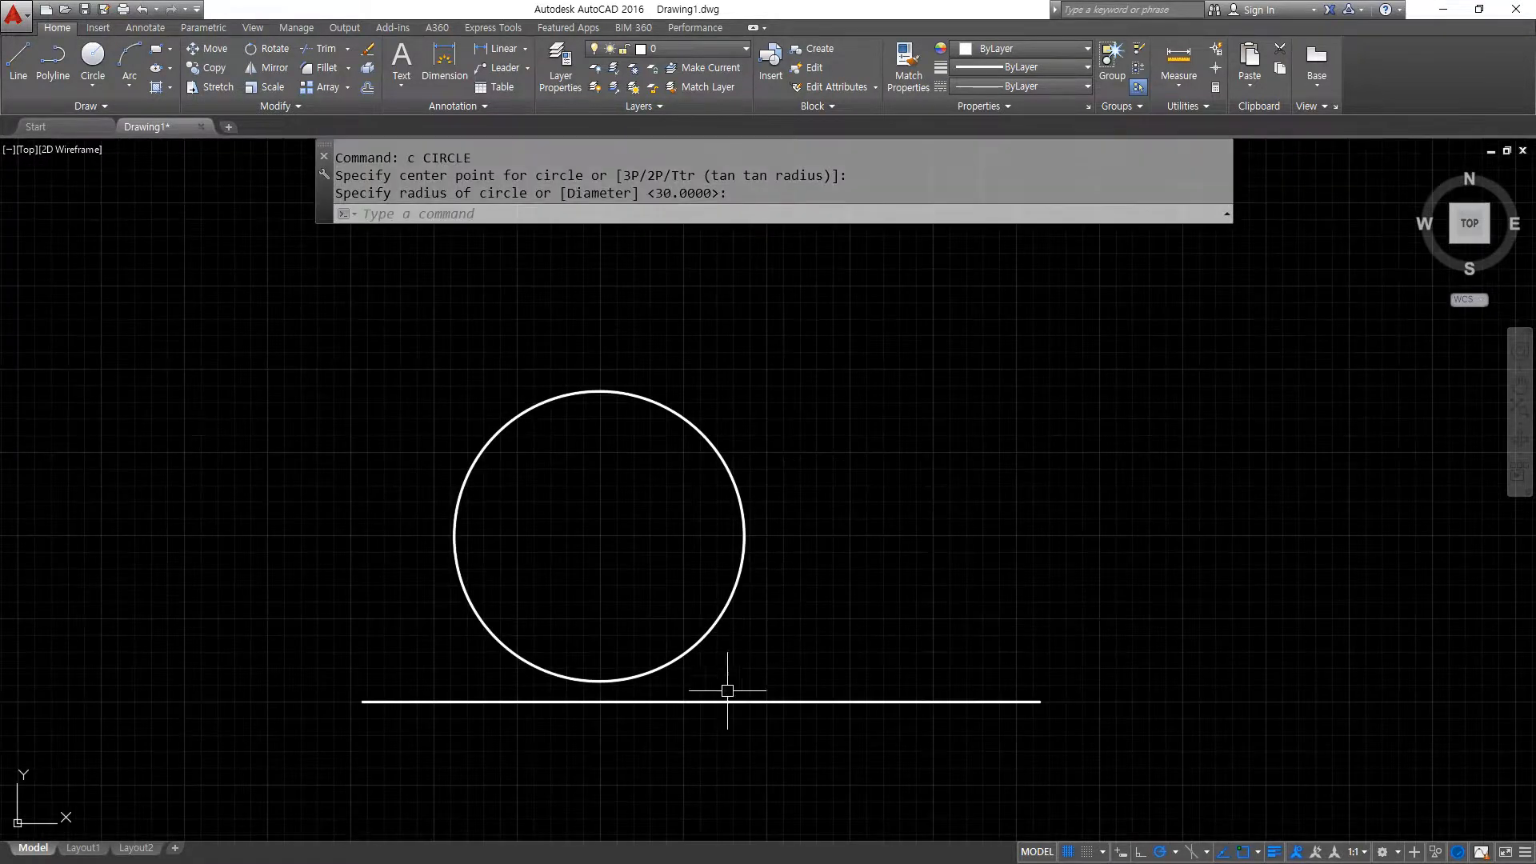
Draw a Ttr circle of radius 30 tangent to the large circle's lower right side and the horizontal line.
scroll(640, 681, up, 2)
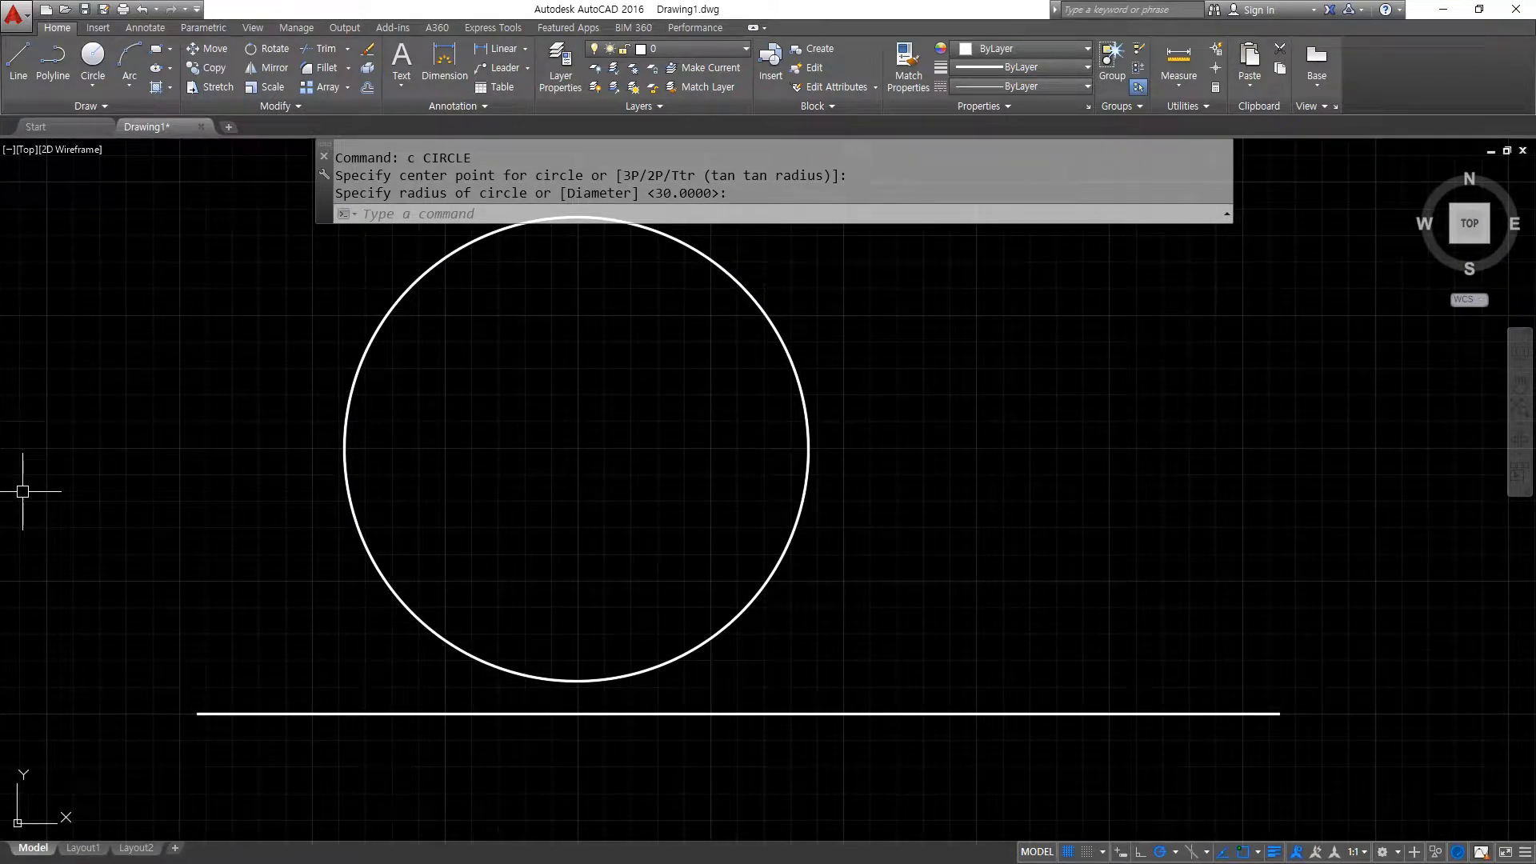
text(C)
key(Return)
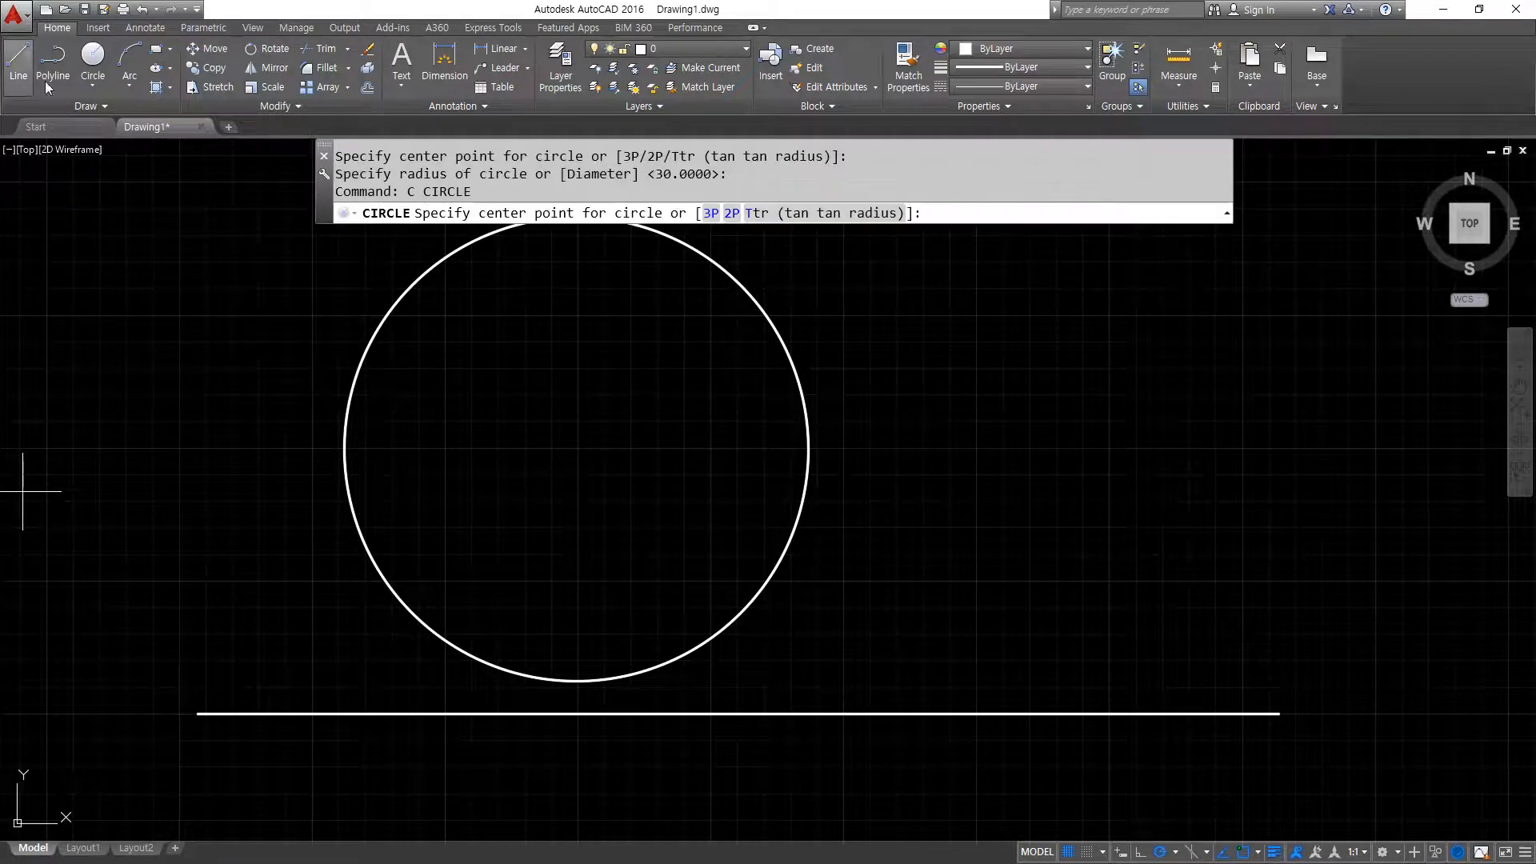
text(t)
key(Return)
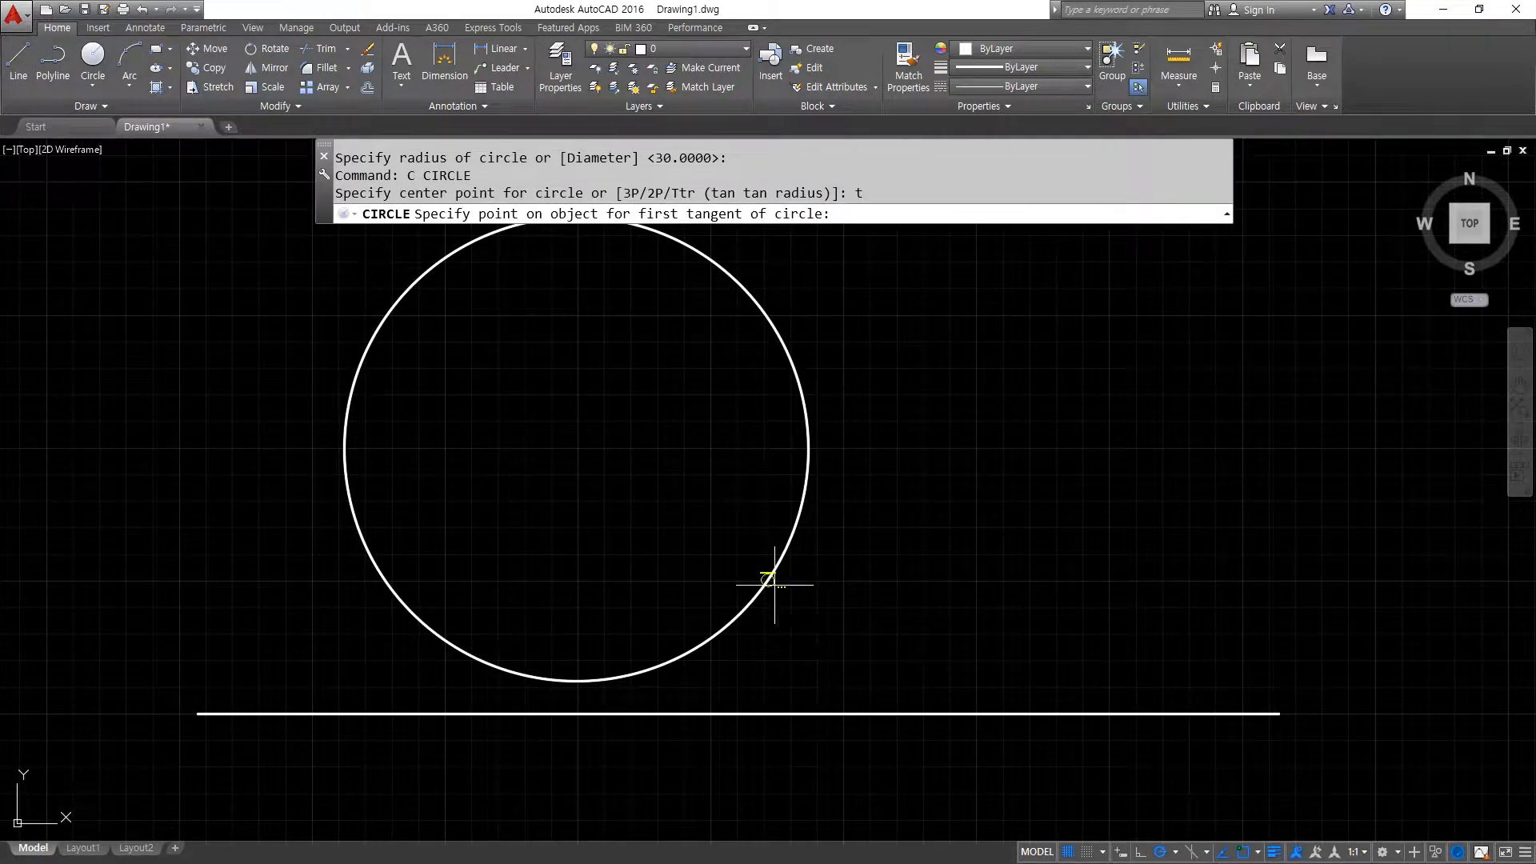
click(773, 583)
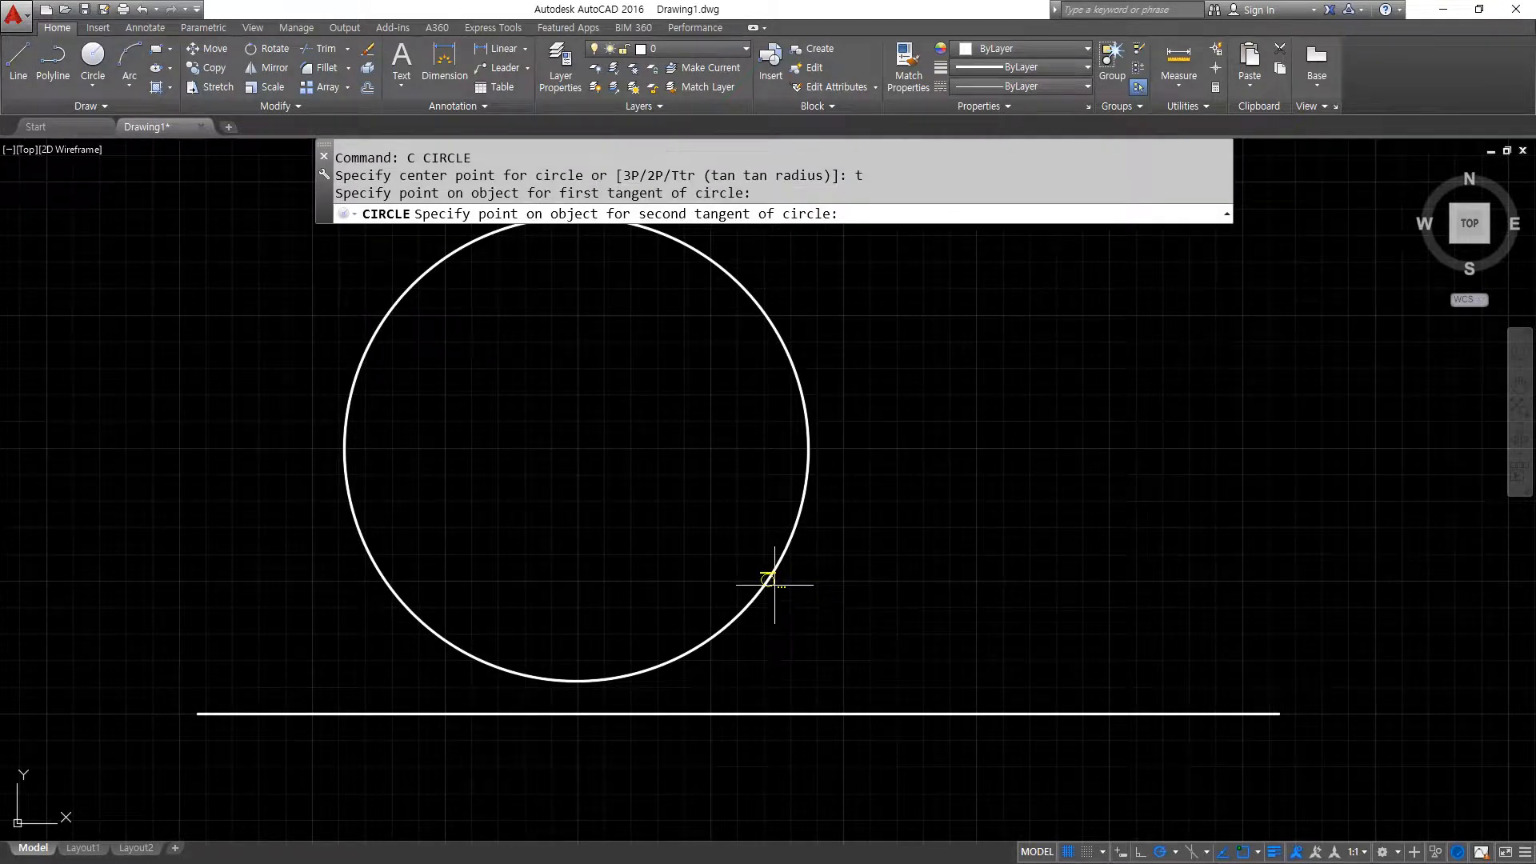
click(836, 711)
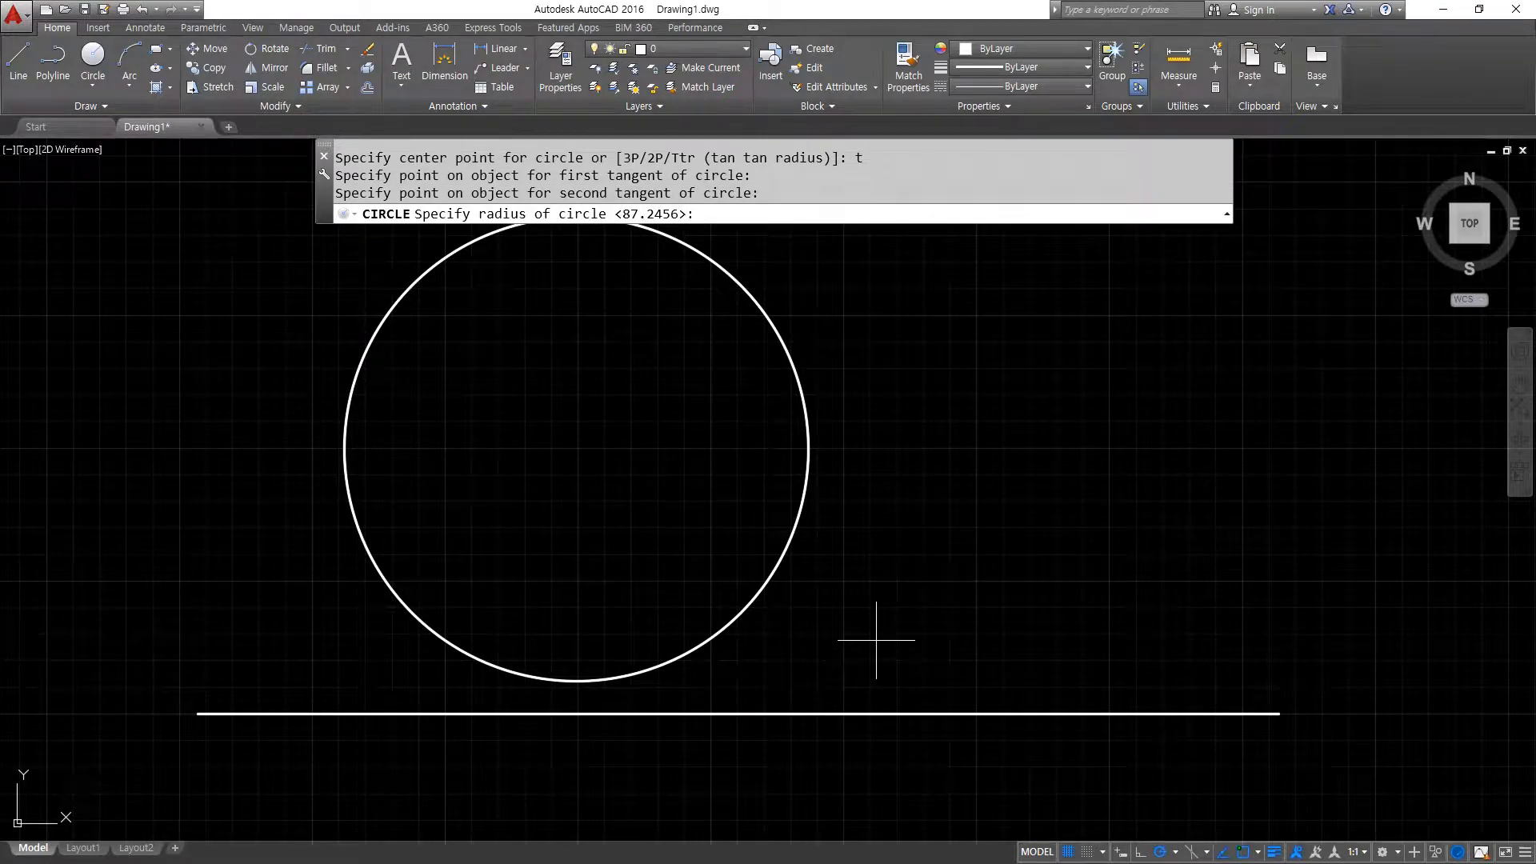
text(30)
key(Return)
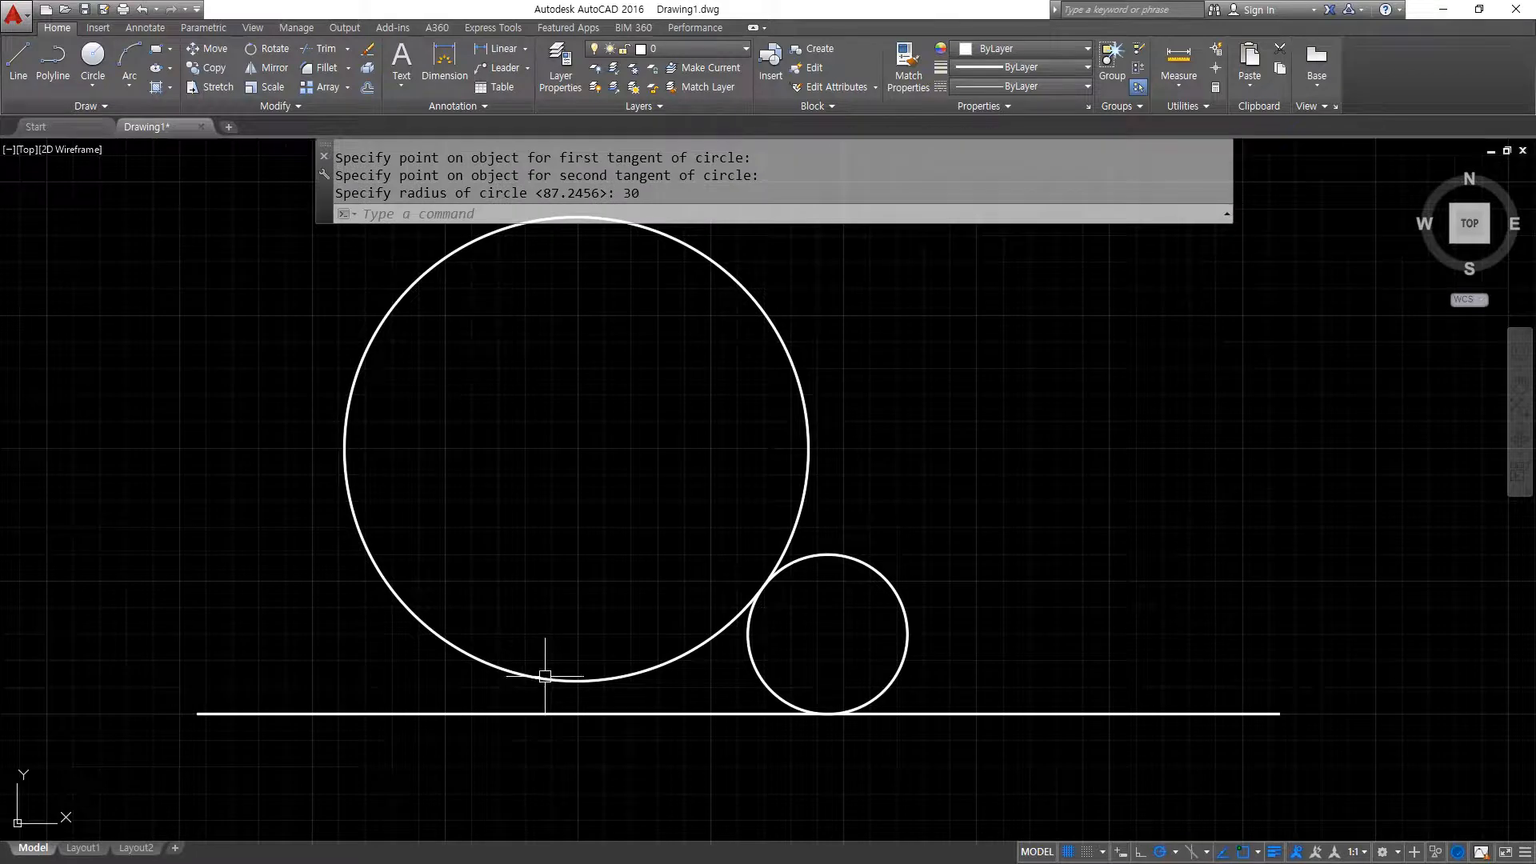
Draw a second Ttr circle of radius 30 tangent to the large circle's lower left side and the horizontal line.
text(c)
key(Return)
text(t)
key(Return)
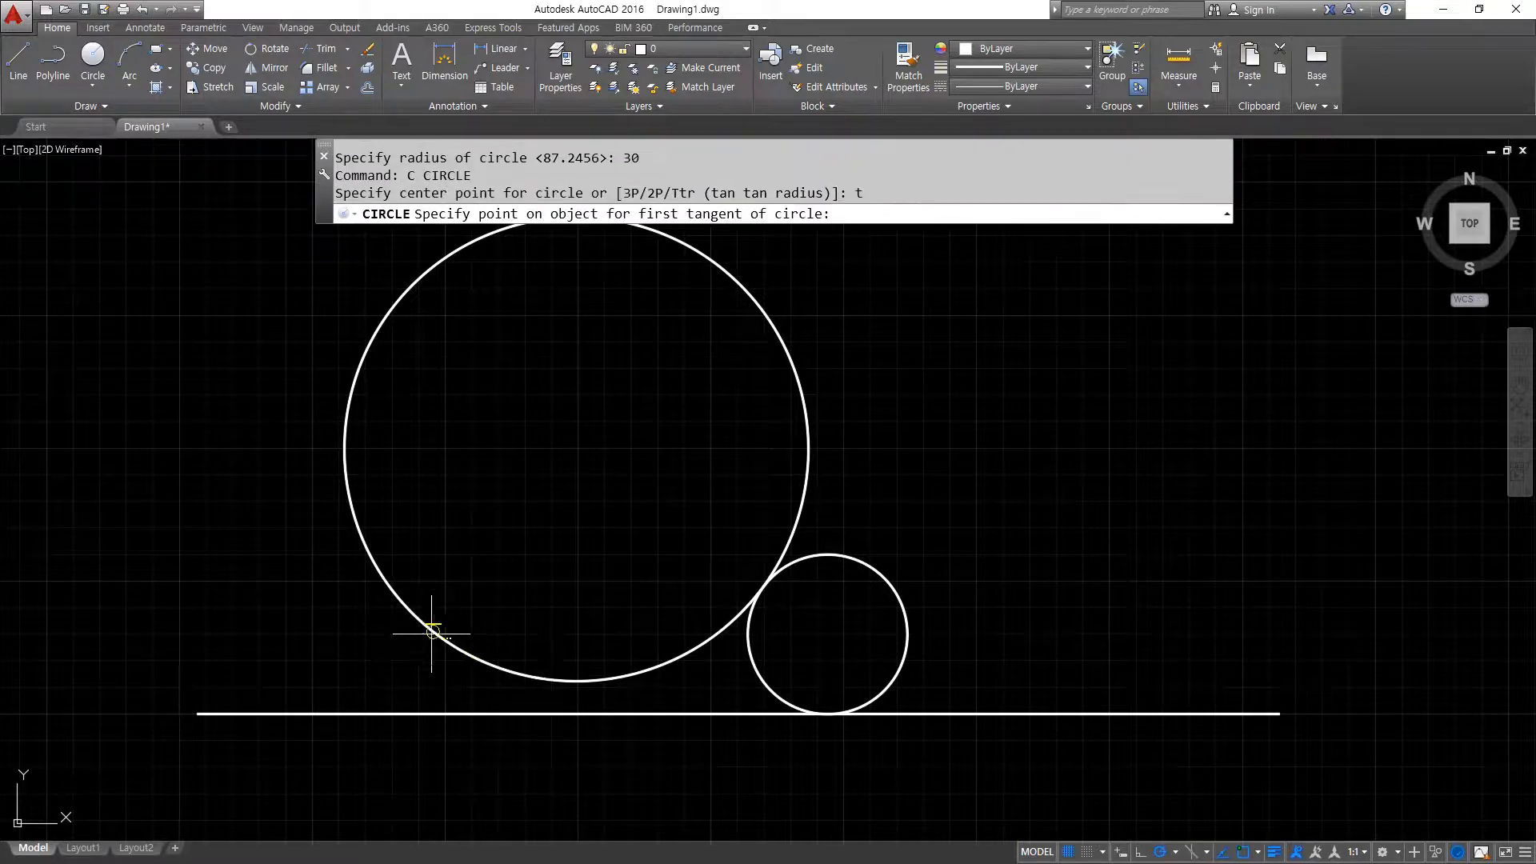
click(421, 628)
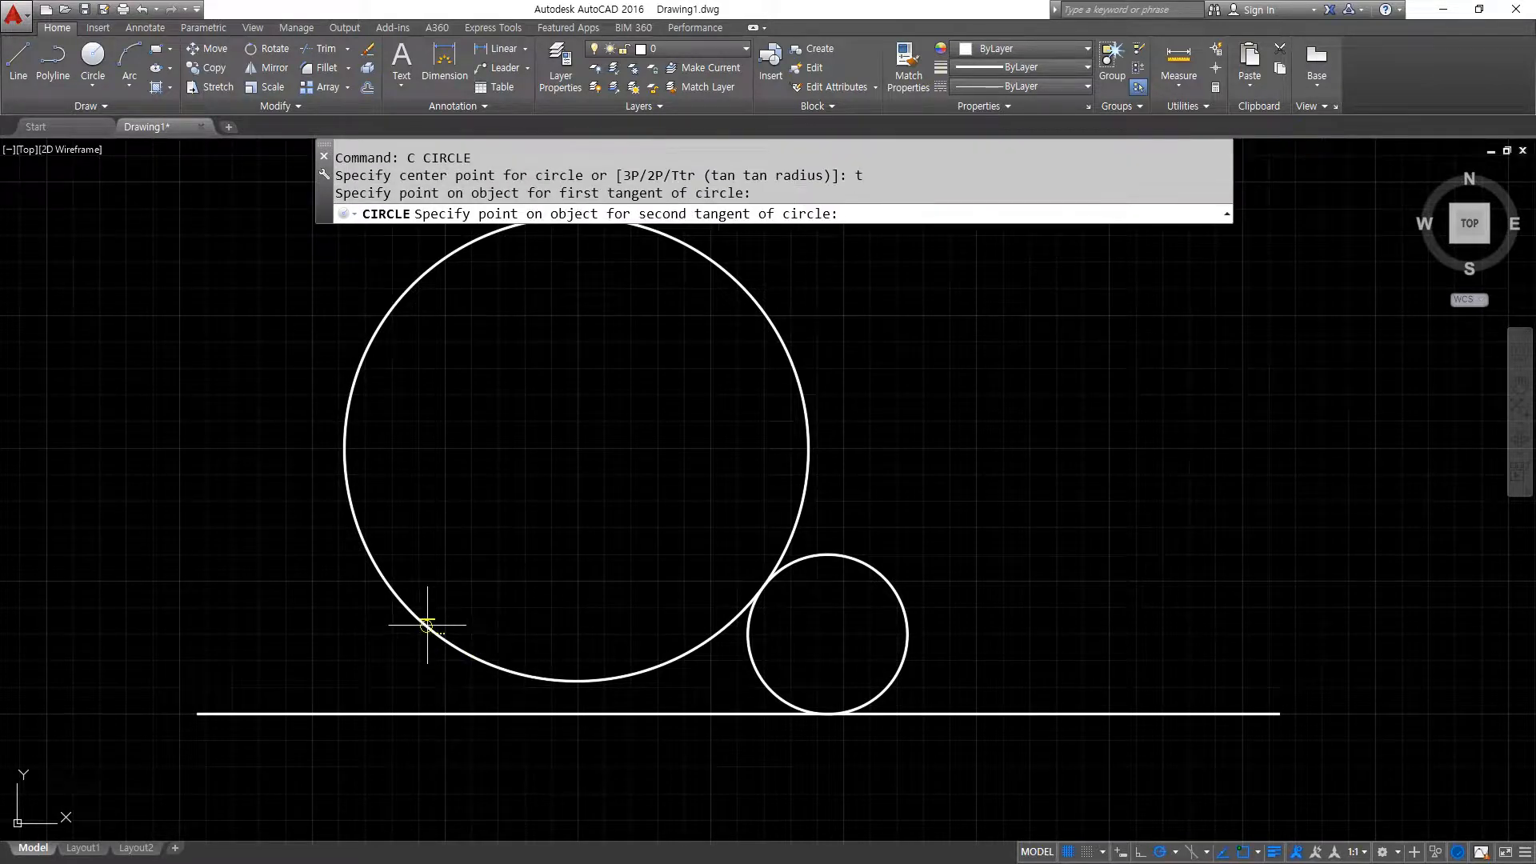
click(387, 718)
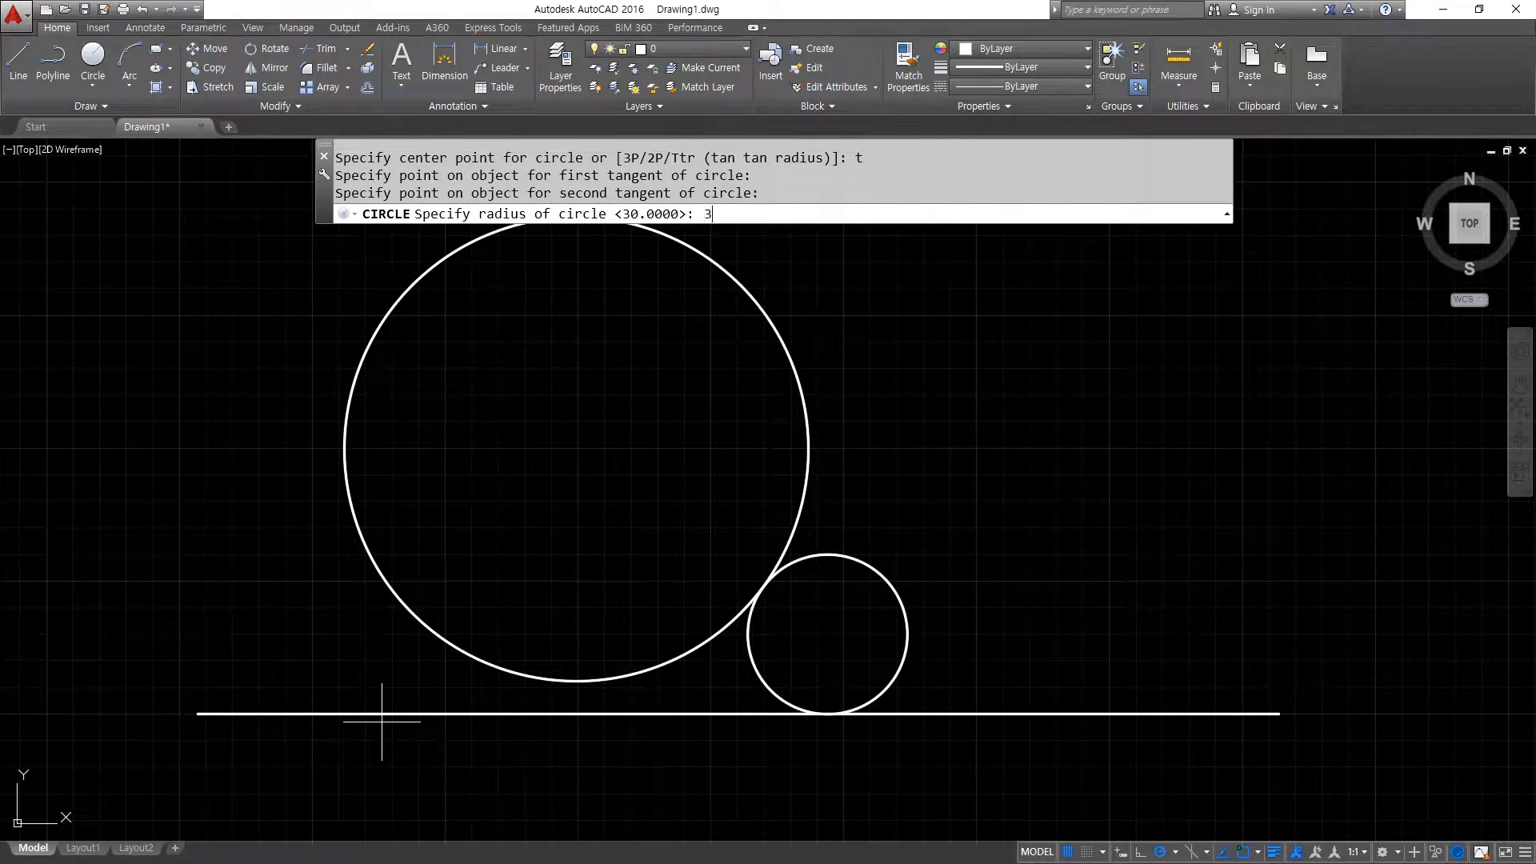
text(30)
key(Return)
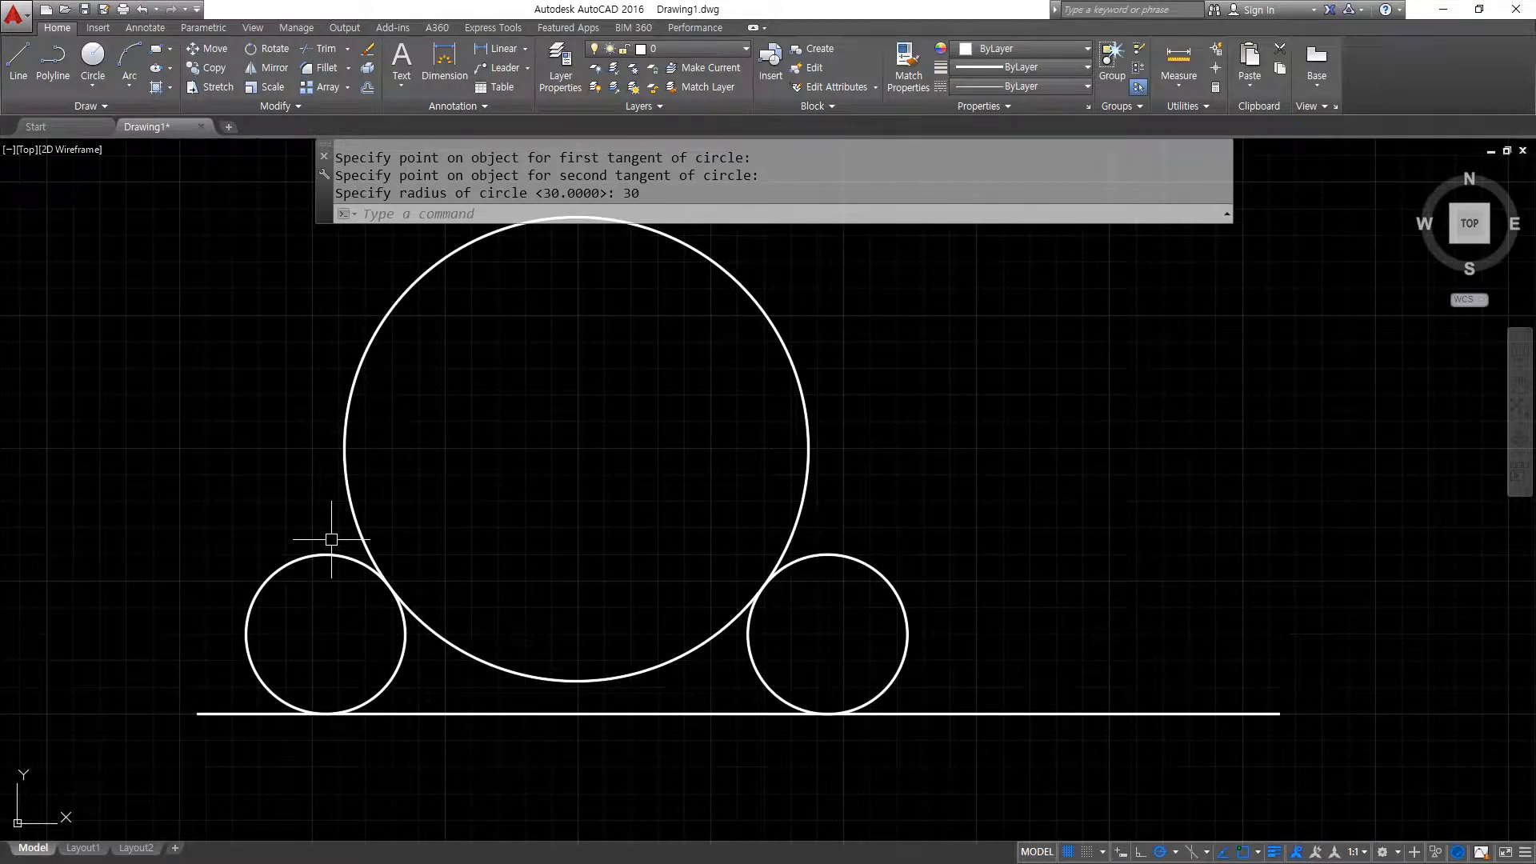
Erase the large circle between the two small tangent circles.
click(304, 557)
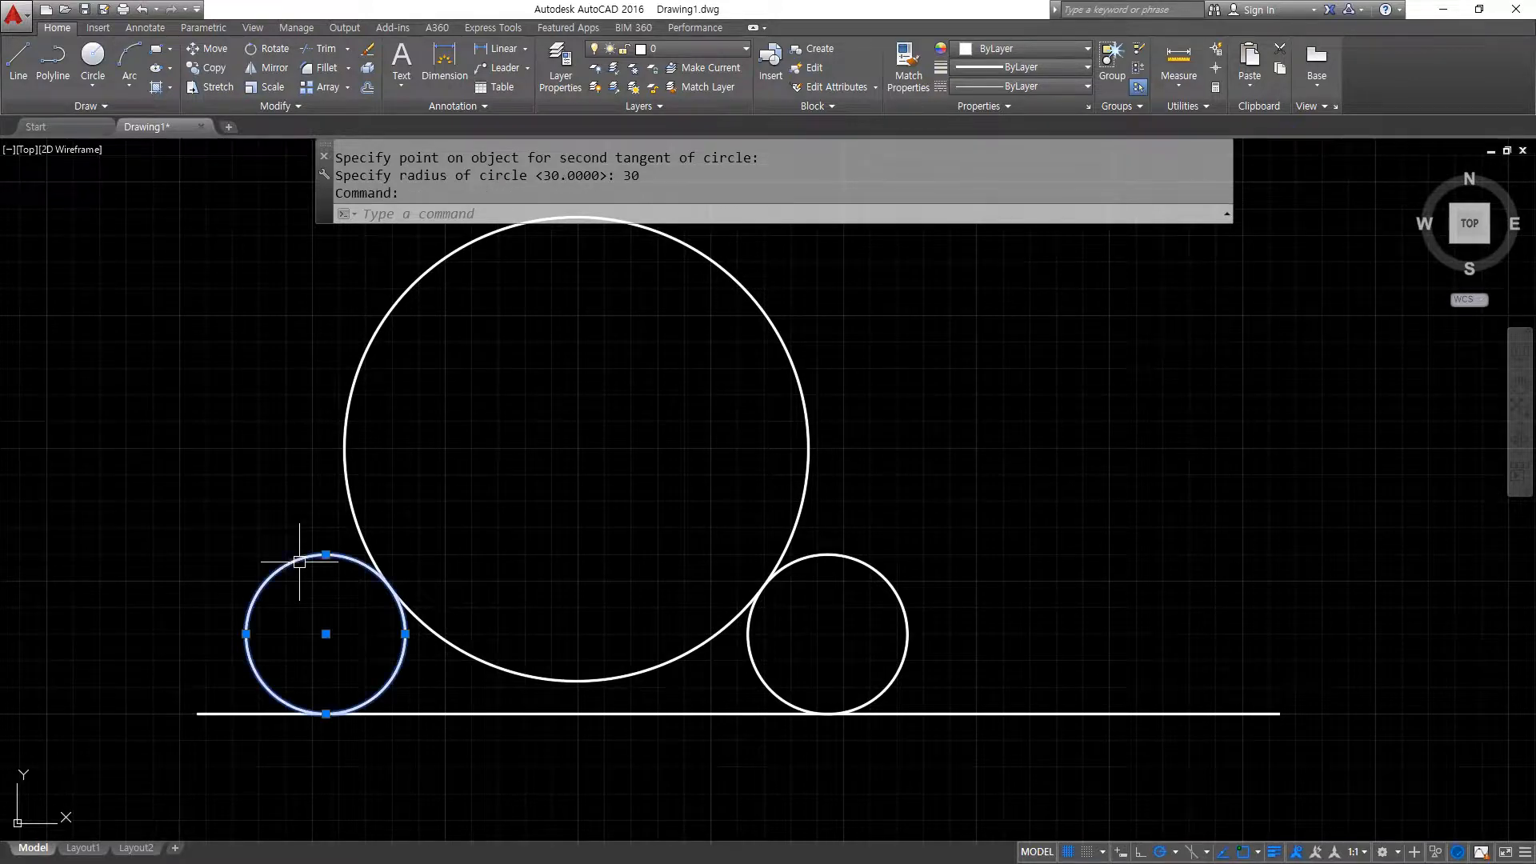
click(844, 563)
key(Escape)
key(Escape)
click(828, 473)
click(761, 426)
text(e)
key(Return)
Move the right small circle slightly straight up so that it sits clear of the horizontal line.
scroll(849, 658, up, 2)
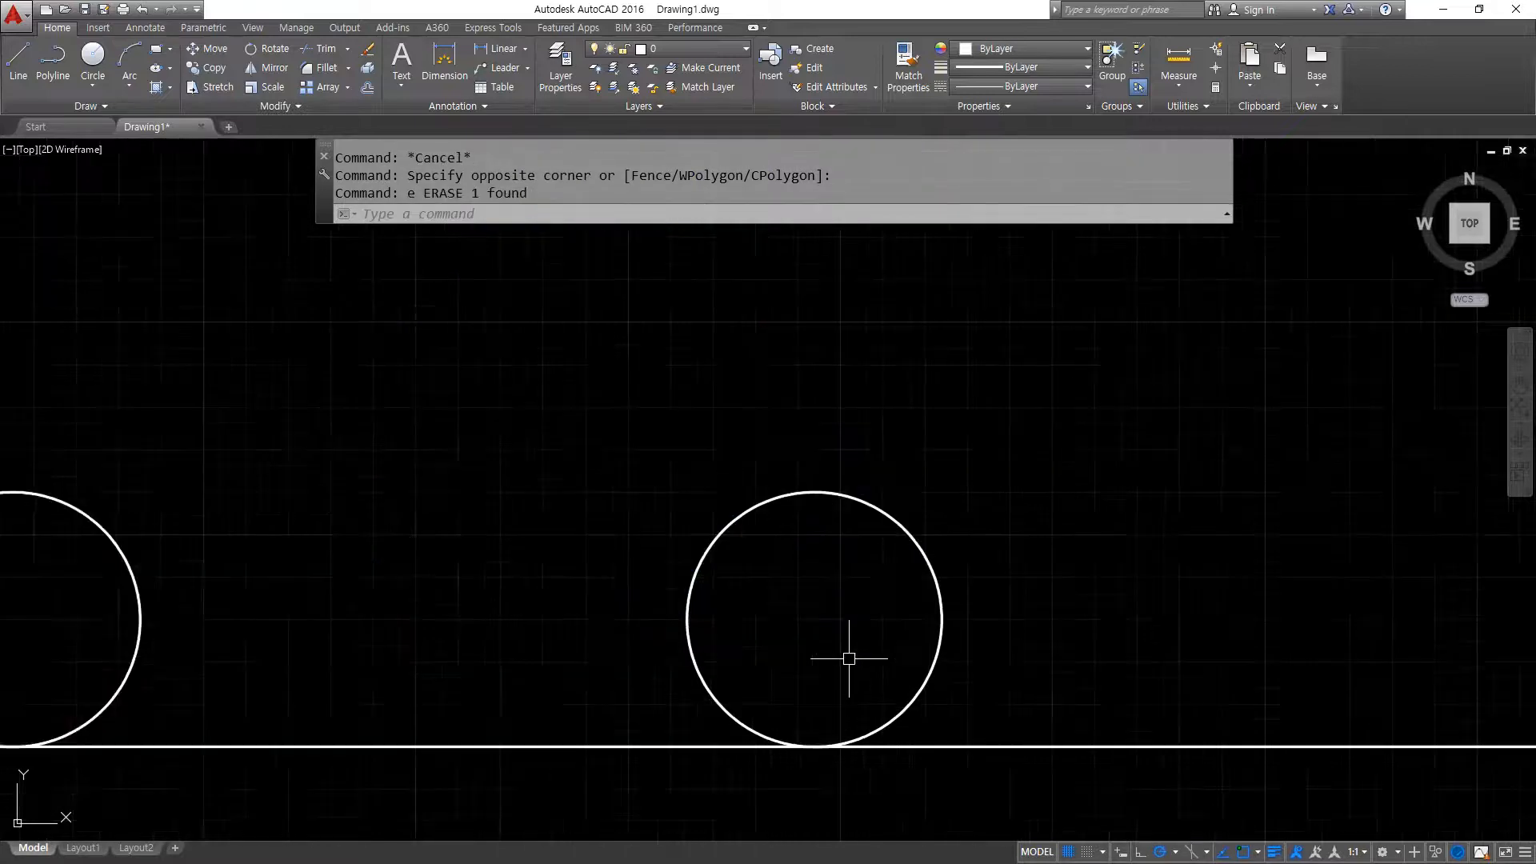
scroll(864, 662, up, 2)
middle_drag(864, 663, 730, 555)
text(m)
key(Return)
click(885, 577)
click(836, 541)
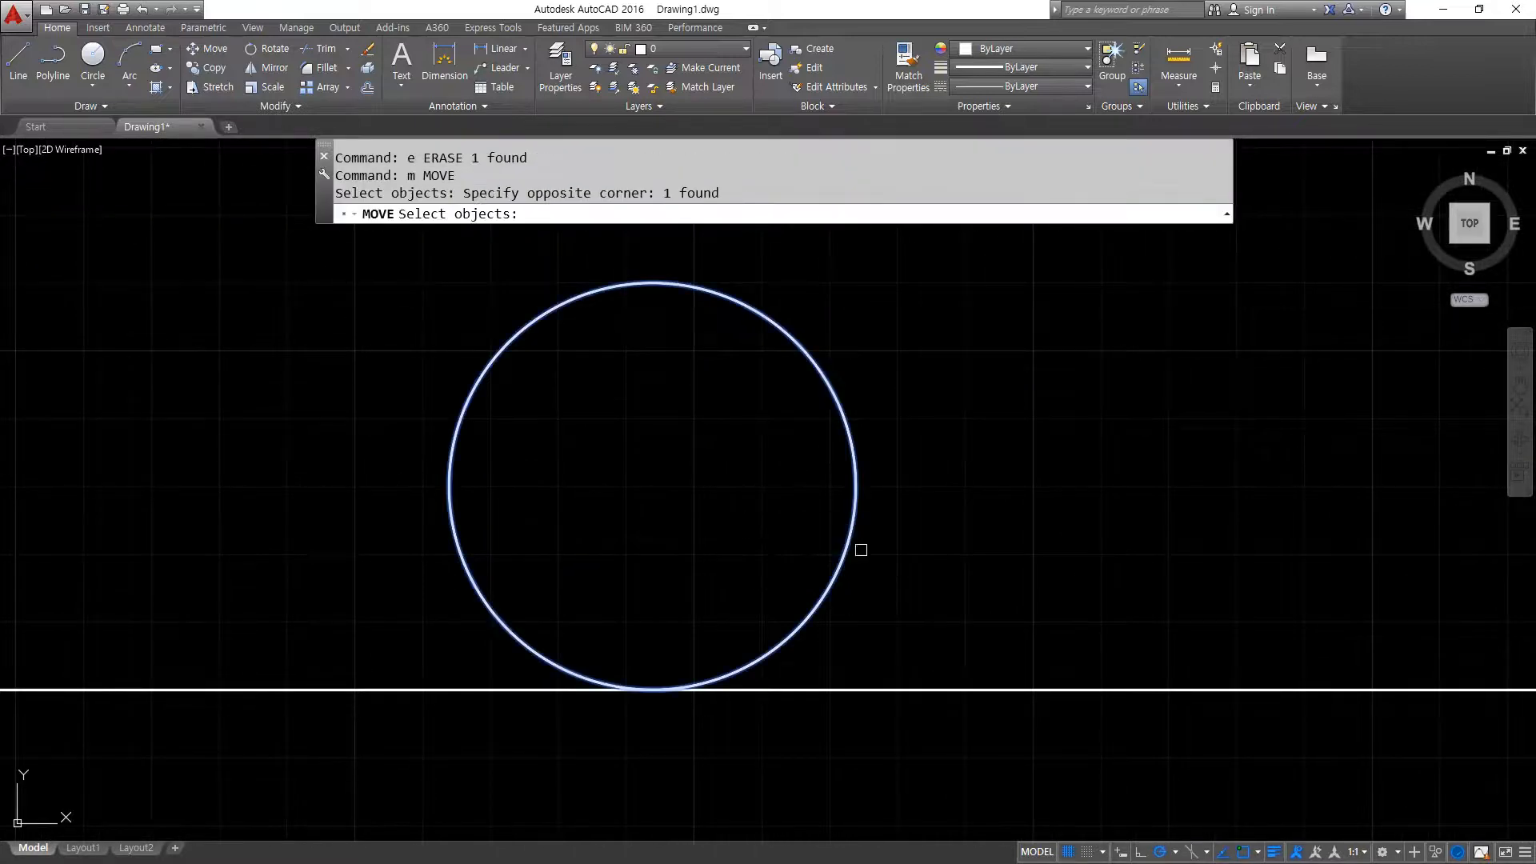
key(Return)
click(967, 570)
click(967, 541)
Draw a Ttr circle of radius 20, picking tangents on the raised circle's lower right and on the line left of it.
middle_drag(661, 552, 669, 590)
text(c)
key(Return)
text(t)
key(Return)
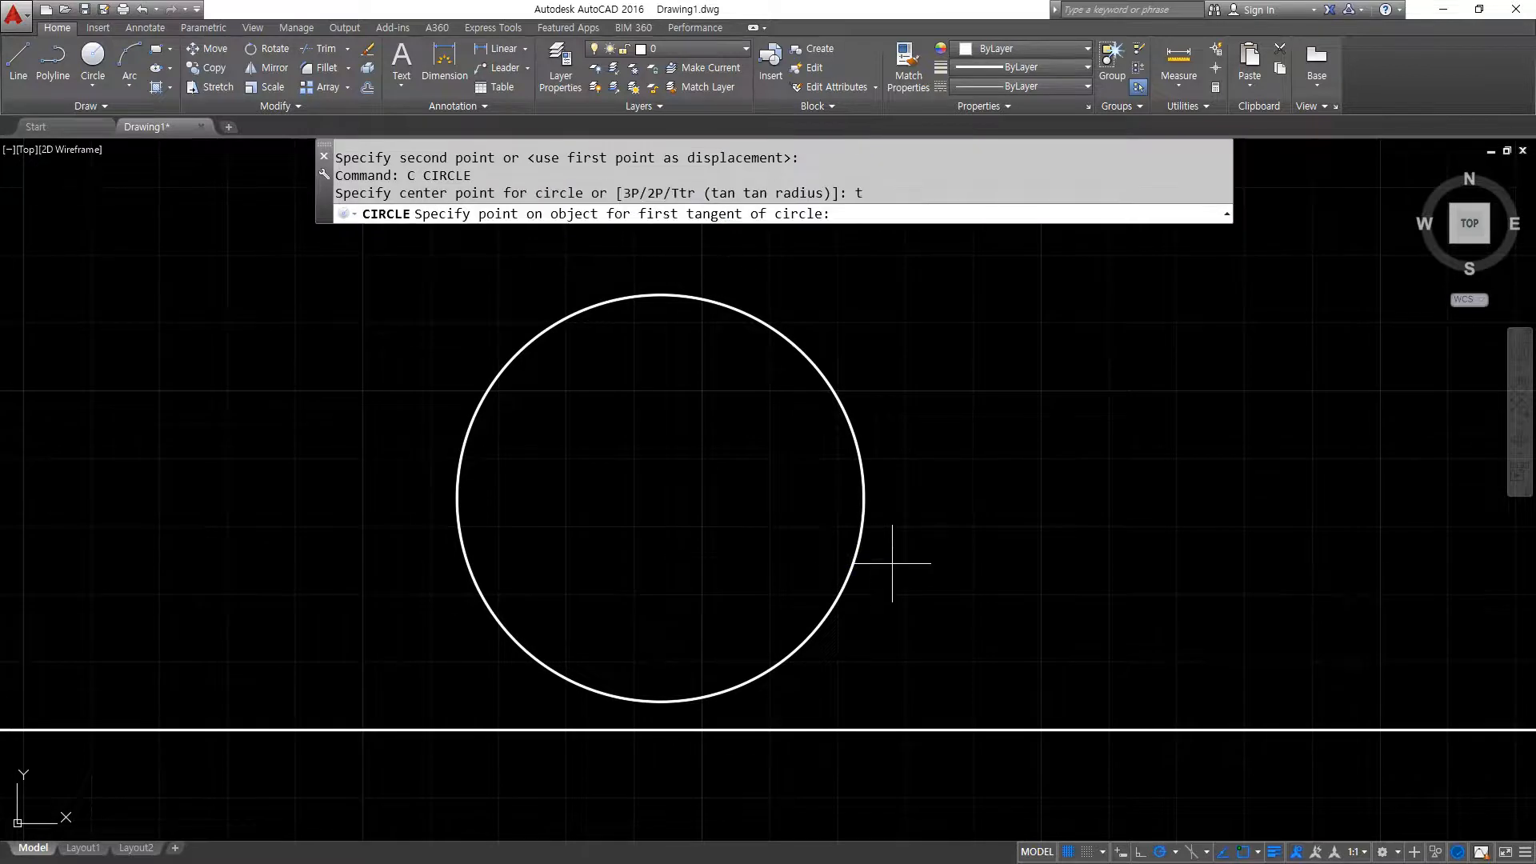
click(843, 576)
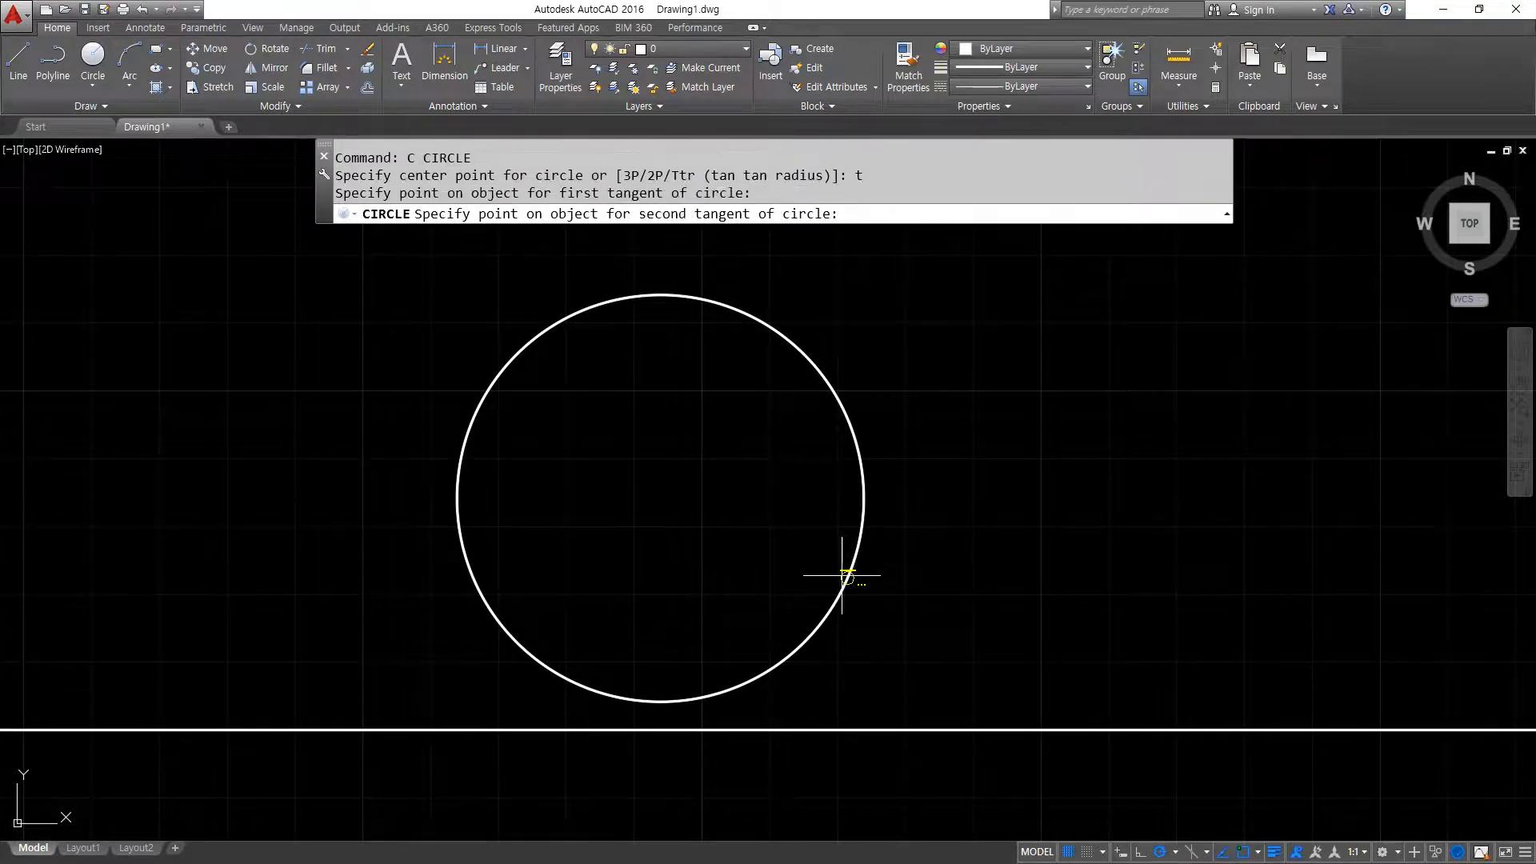
click(416, 730)
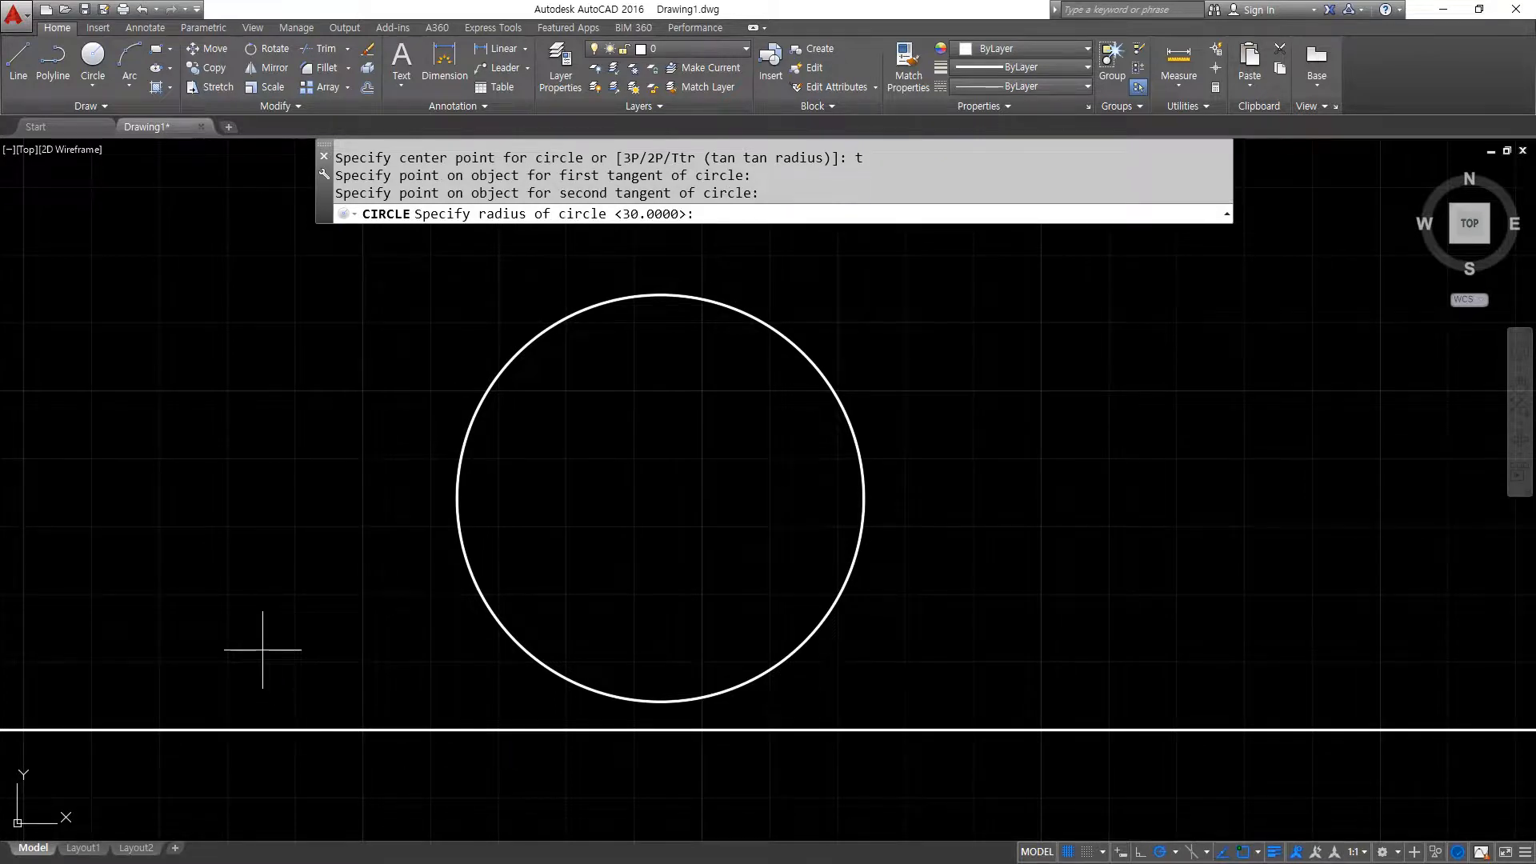
text(20)
key(Return)
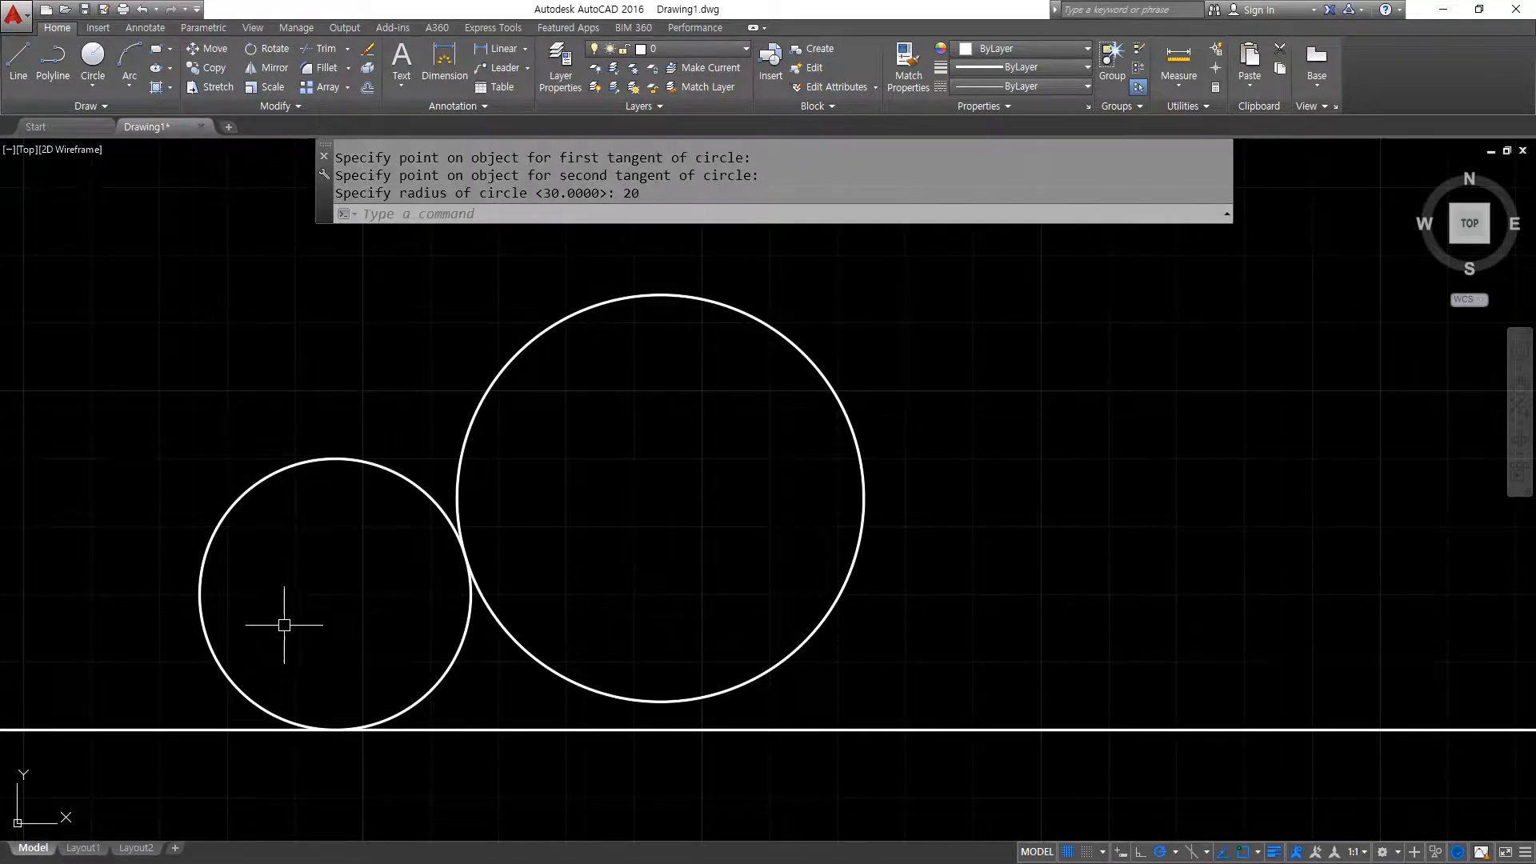
Erase the radius 20 circle left of the raised circle.
click(320, 564)
click(256, 463)
text(e)
key(Return)
Draw a Ttr circle of radius 20, picking tangents on the raised circle's lower left and on the line right of it.
text(c)
key(Return)
text(t)
key(Return)
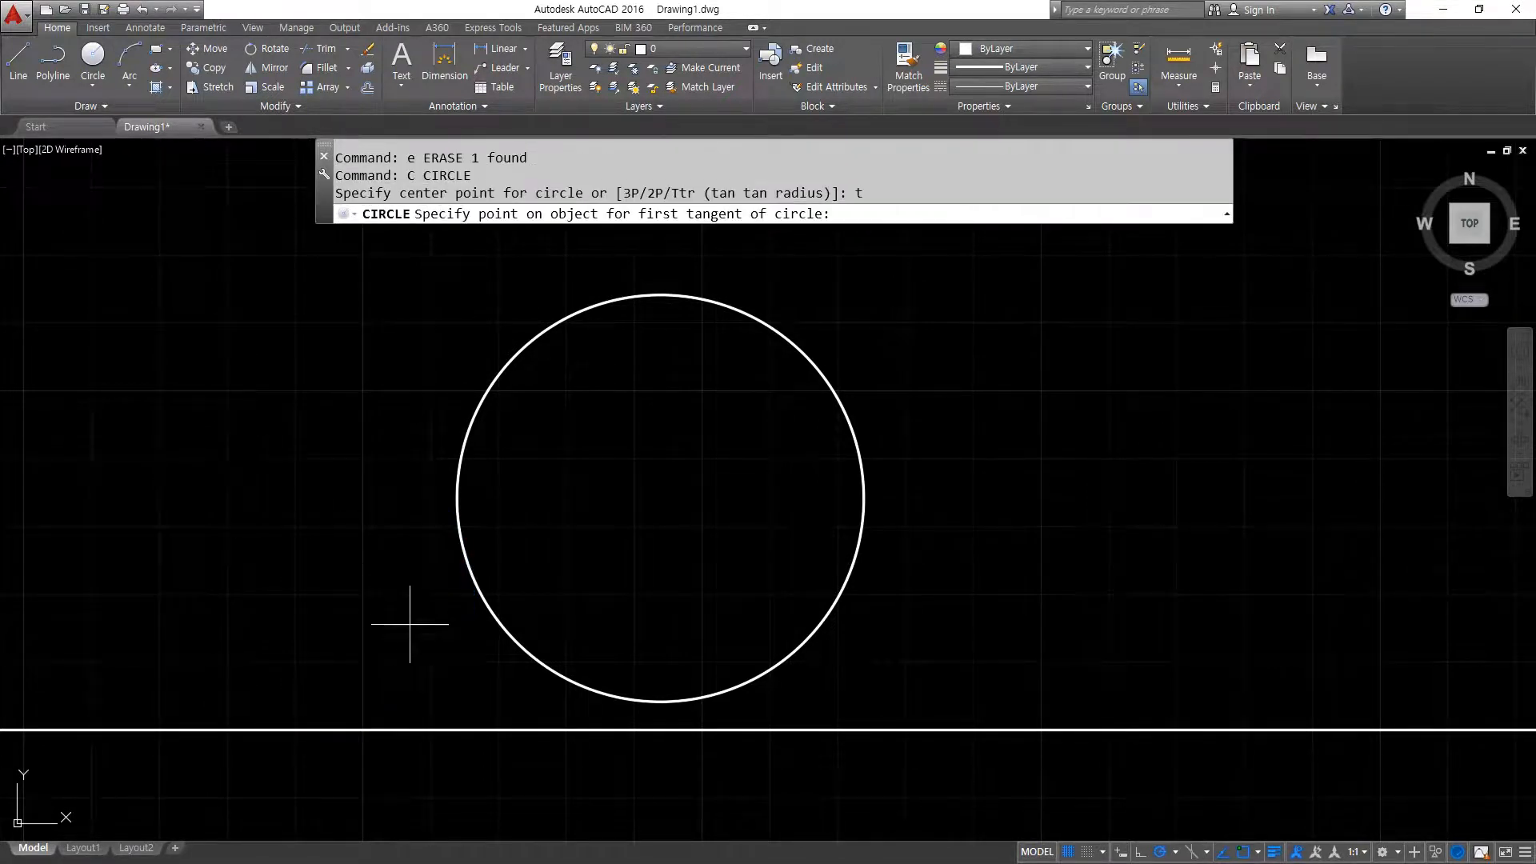
click(475, 579)
click(1041, 730)
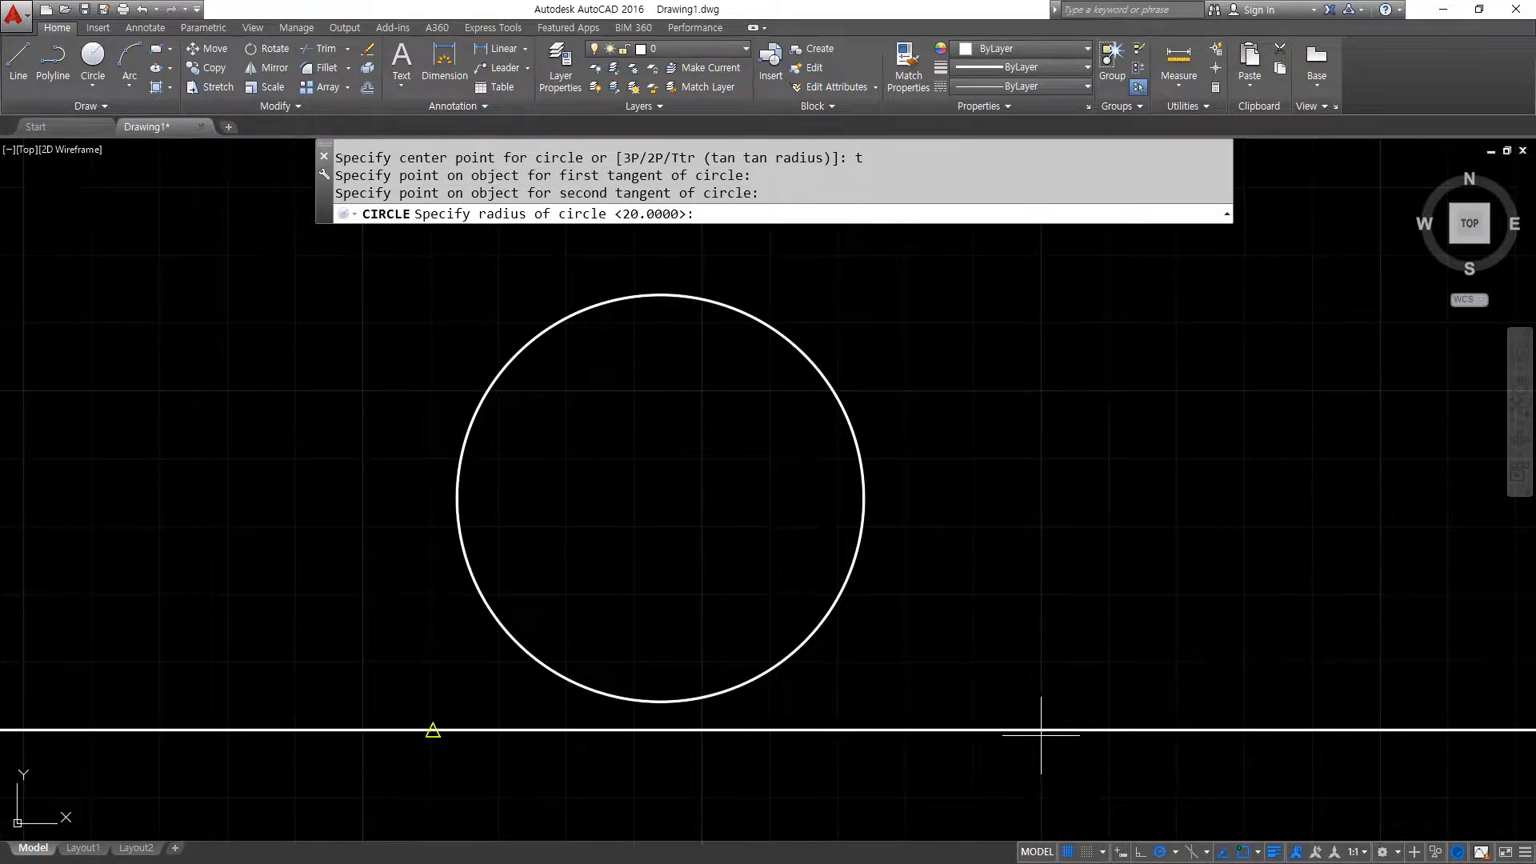
text(20)
key(Return)
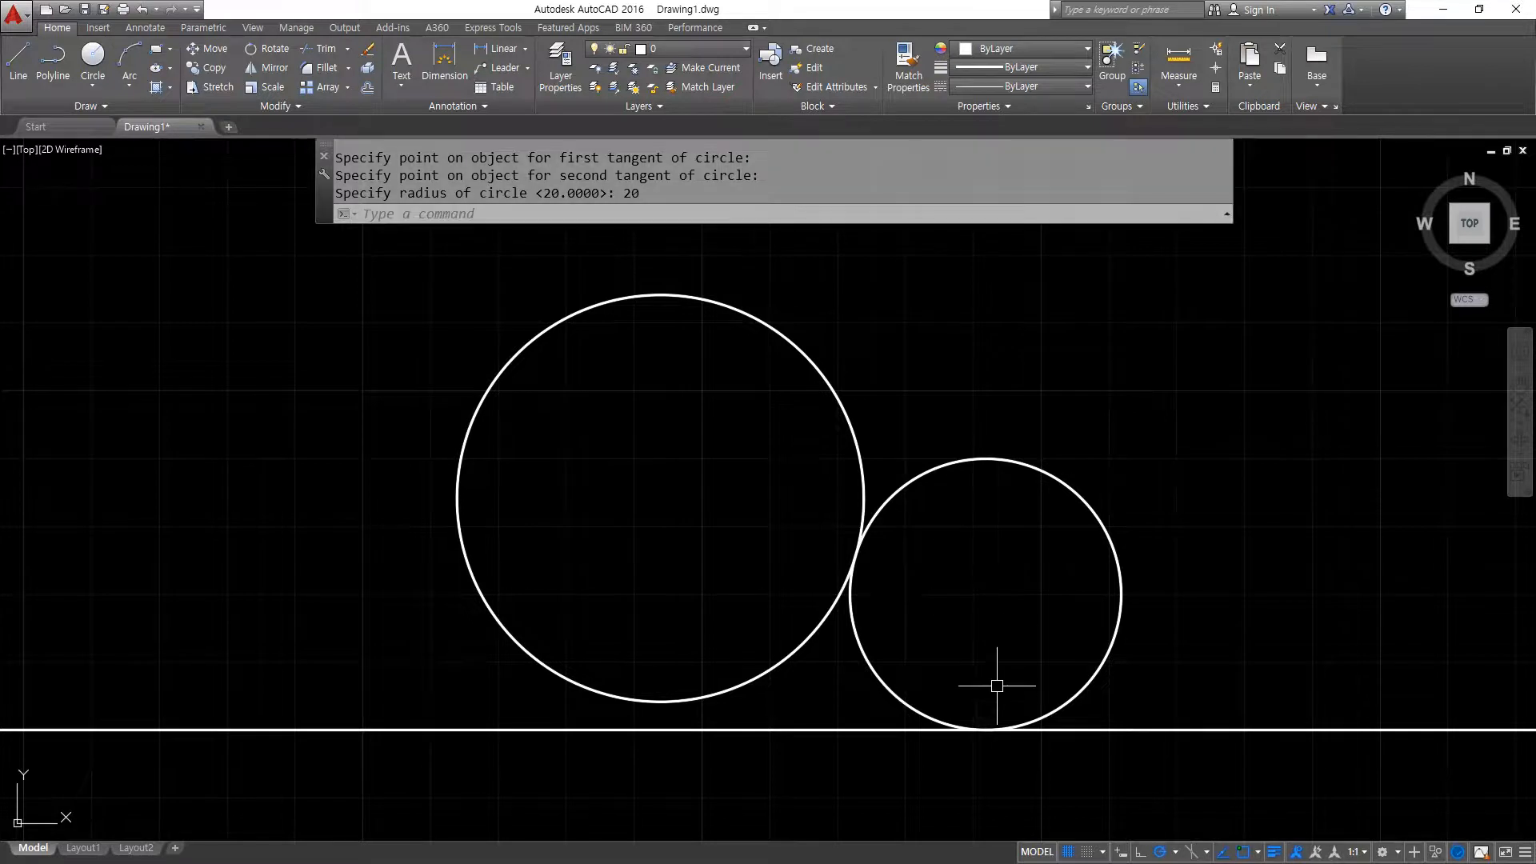
Erase the horizontal line together with the raised circle and the radius 20 circle.
click(995, 761)
click(637, 568)
text(e)
key(Return)
Draw a circle of radius 50 by centre point in the cleared area.
text(c)
key(Return)
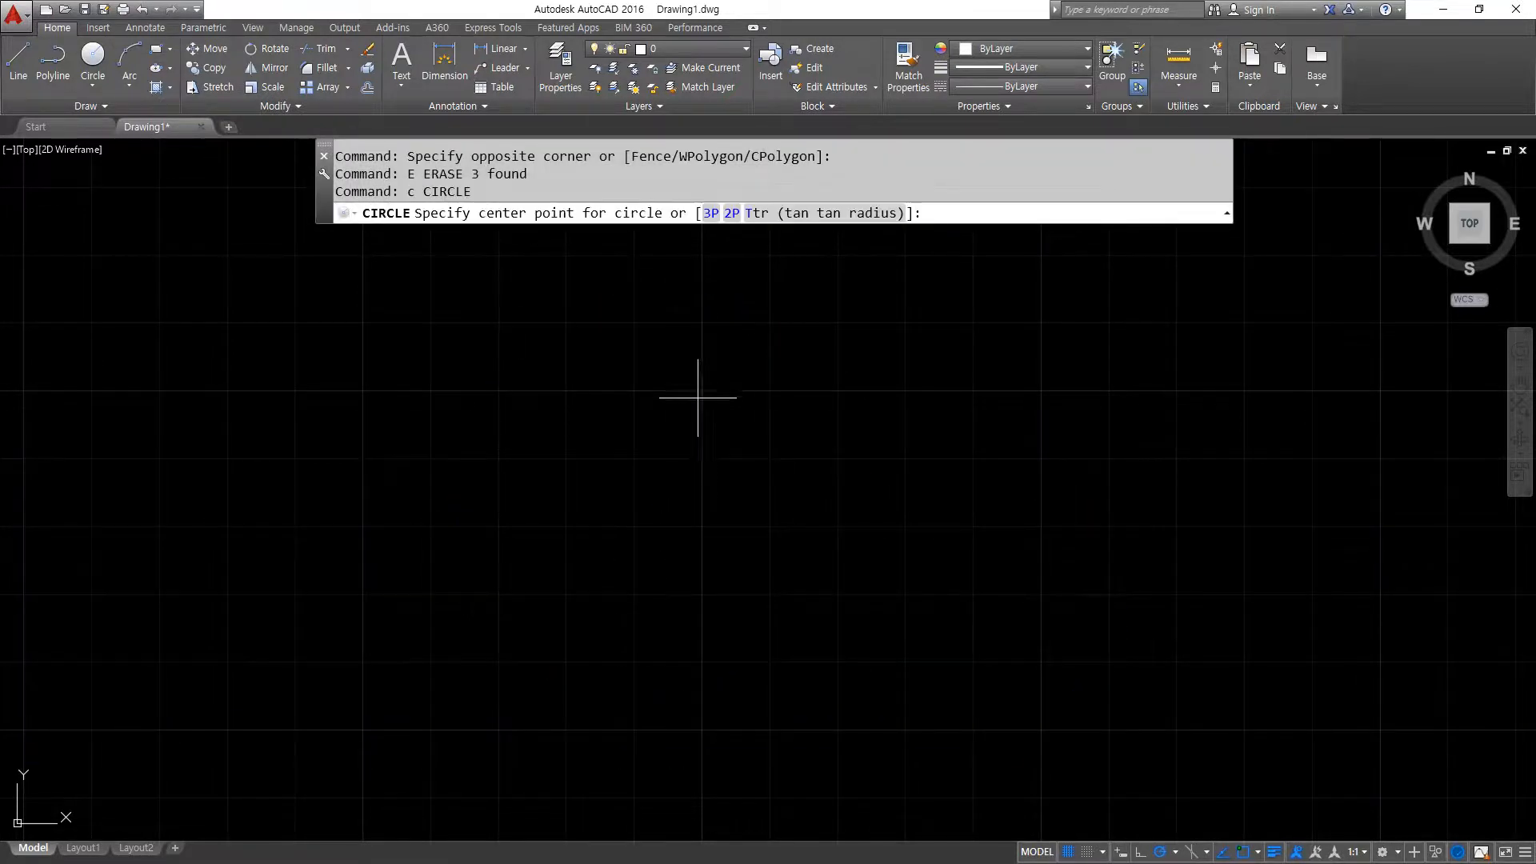
click(700, 390)
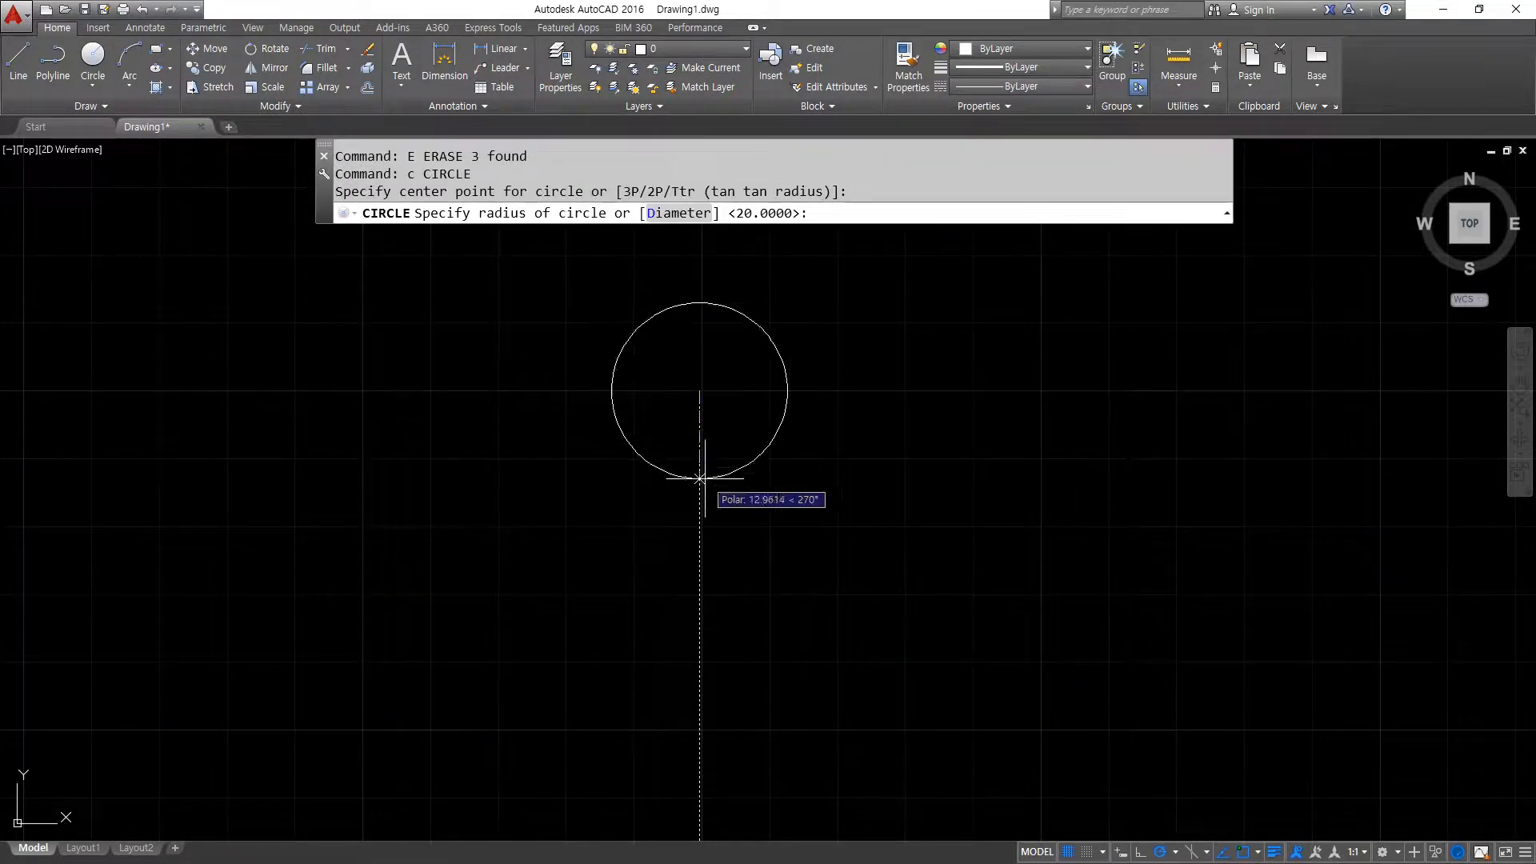
text(50)
key(Return)
scroll(696, 640, down, 4)
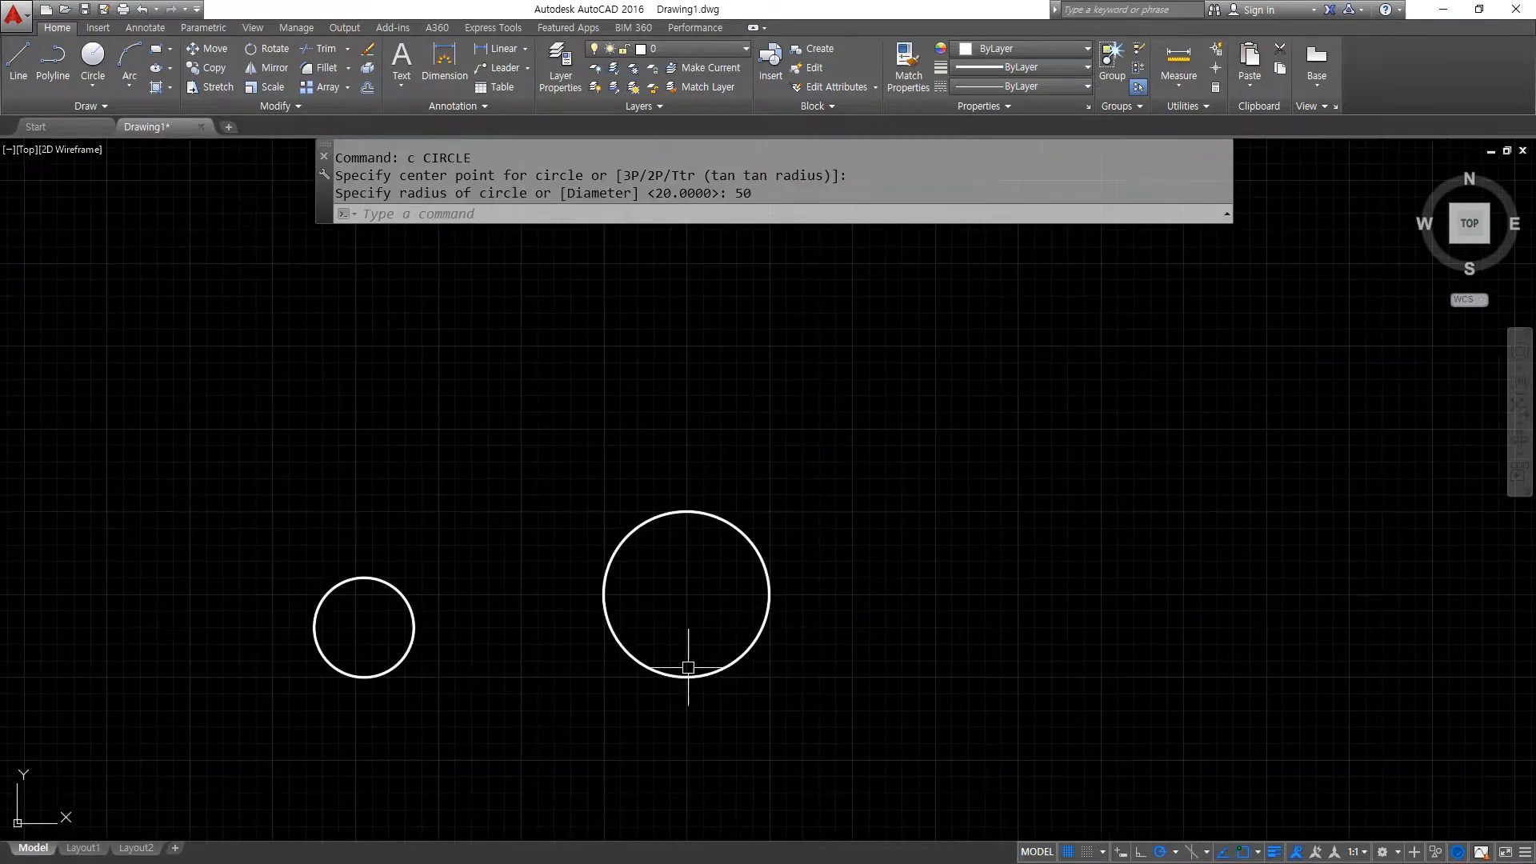
Draw a second circle just below the first, accepting the 50 radius.
scroll(684, 624, up, 2)
text(c)
key(Return)
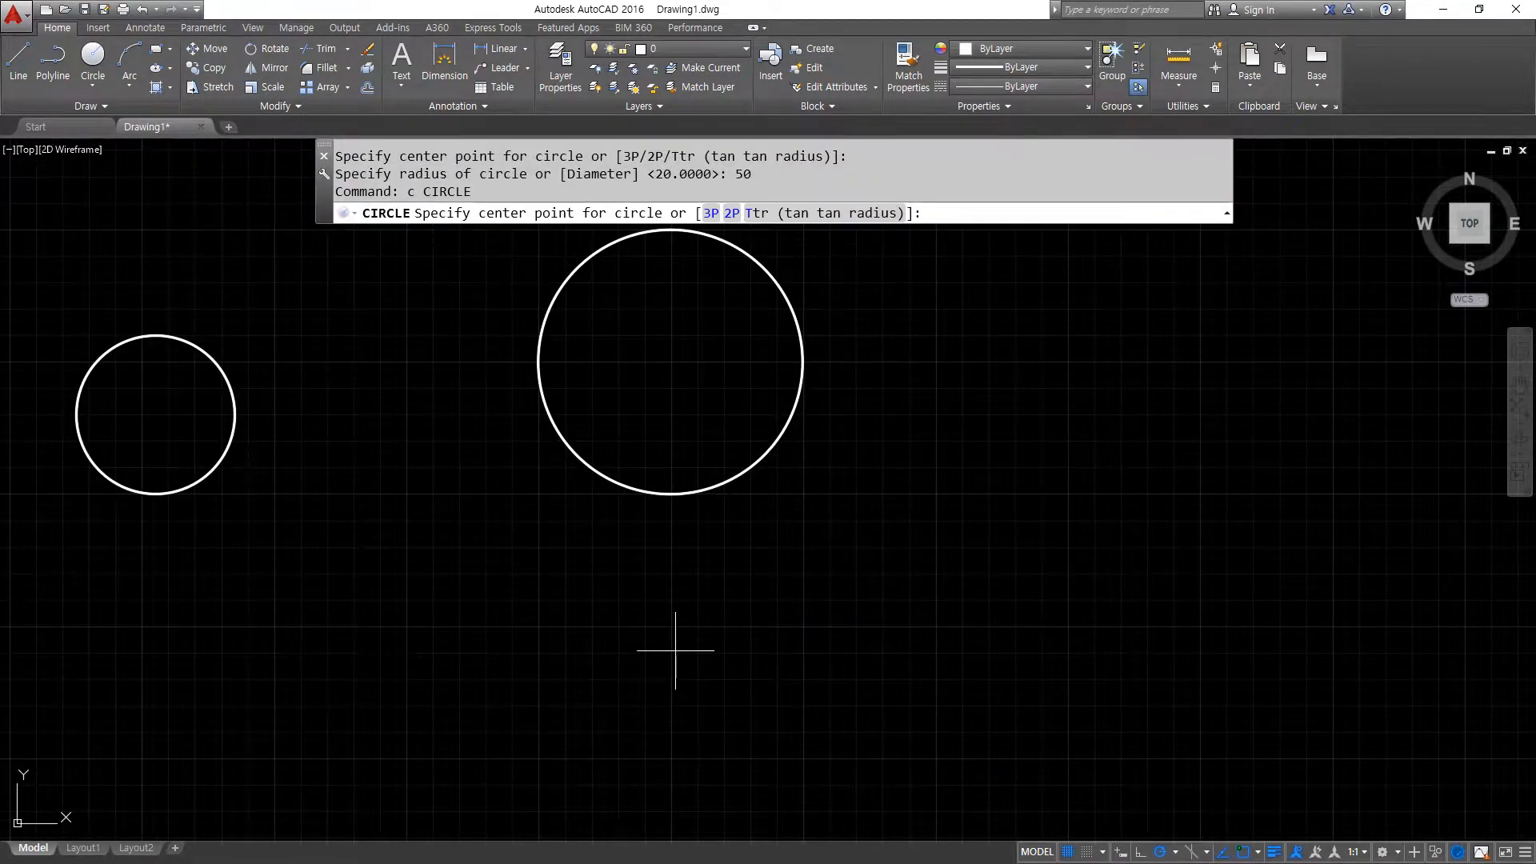
click(675, 652)
key(Return)
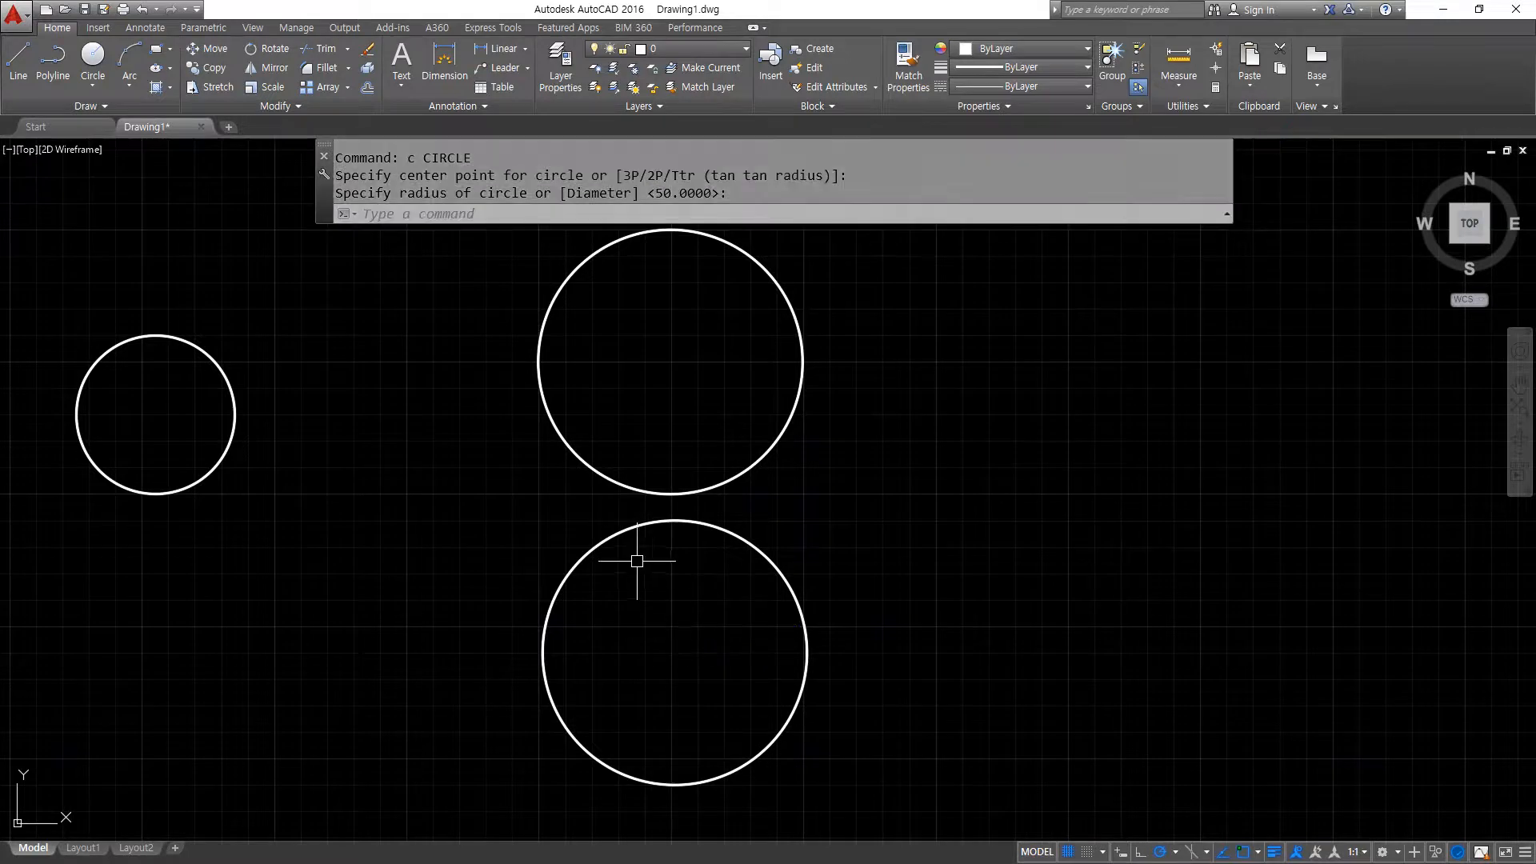
Erase the leftover small circle left of the two radius 50 circles.
click(205, 508)
click(75, 357)
text(e)
key(Return)
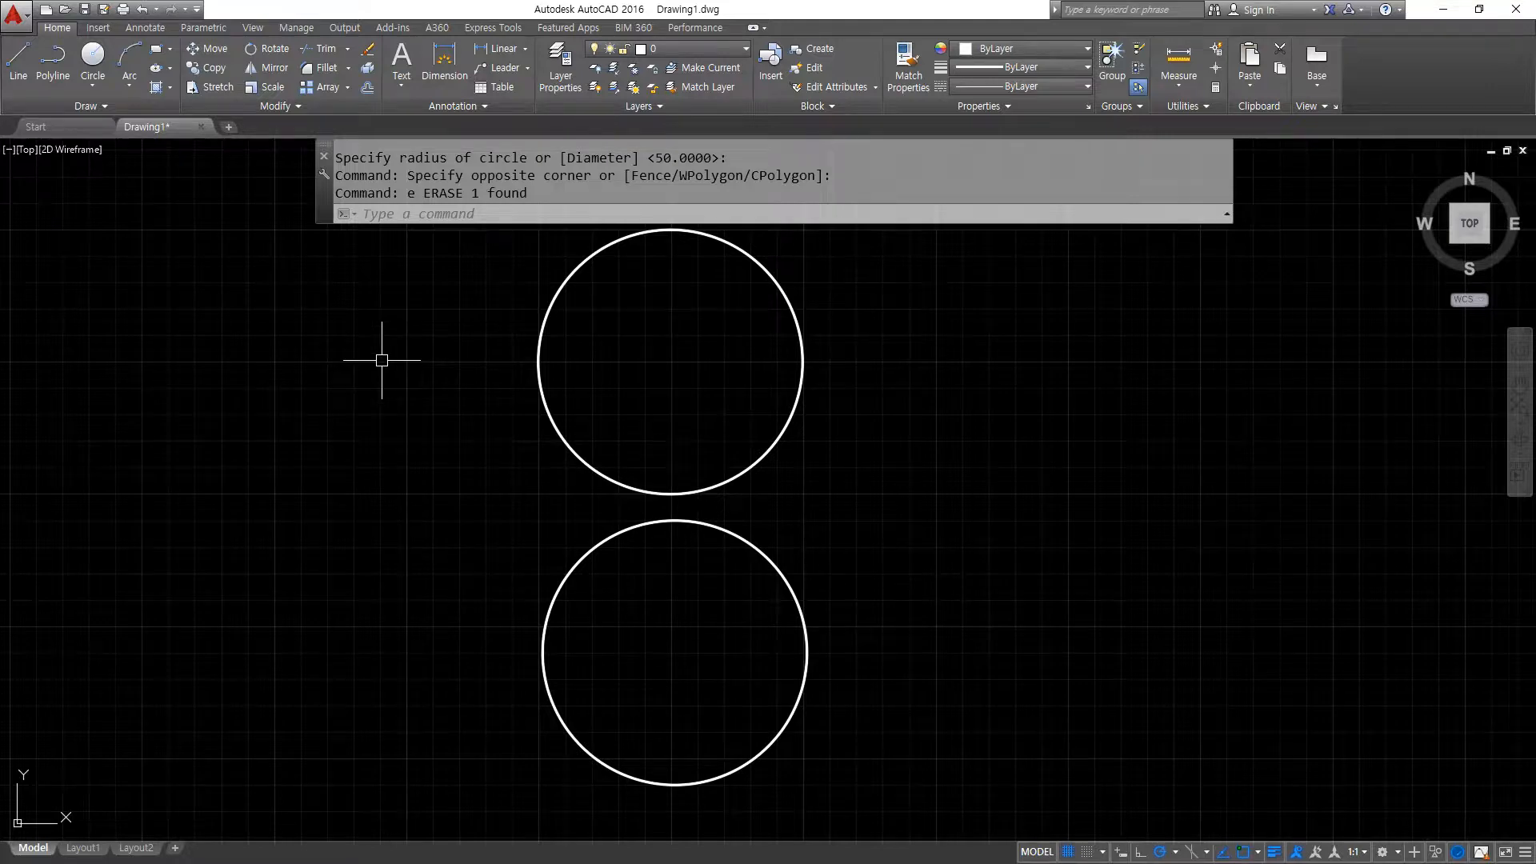
Draw a Ttr circle of radius 150 outside the two stacked circles, tangent to both on their right sides.
text(C)
key(Return)
text(t)
key(Return)
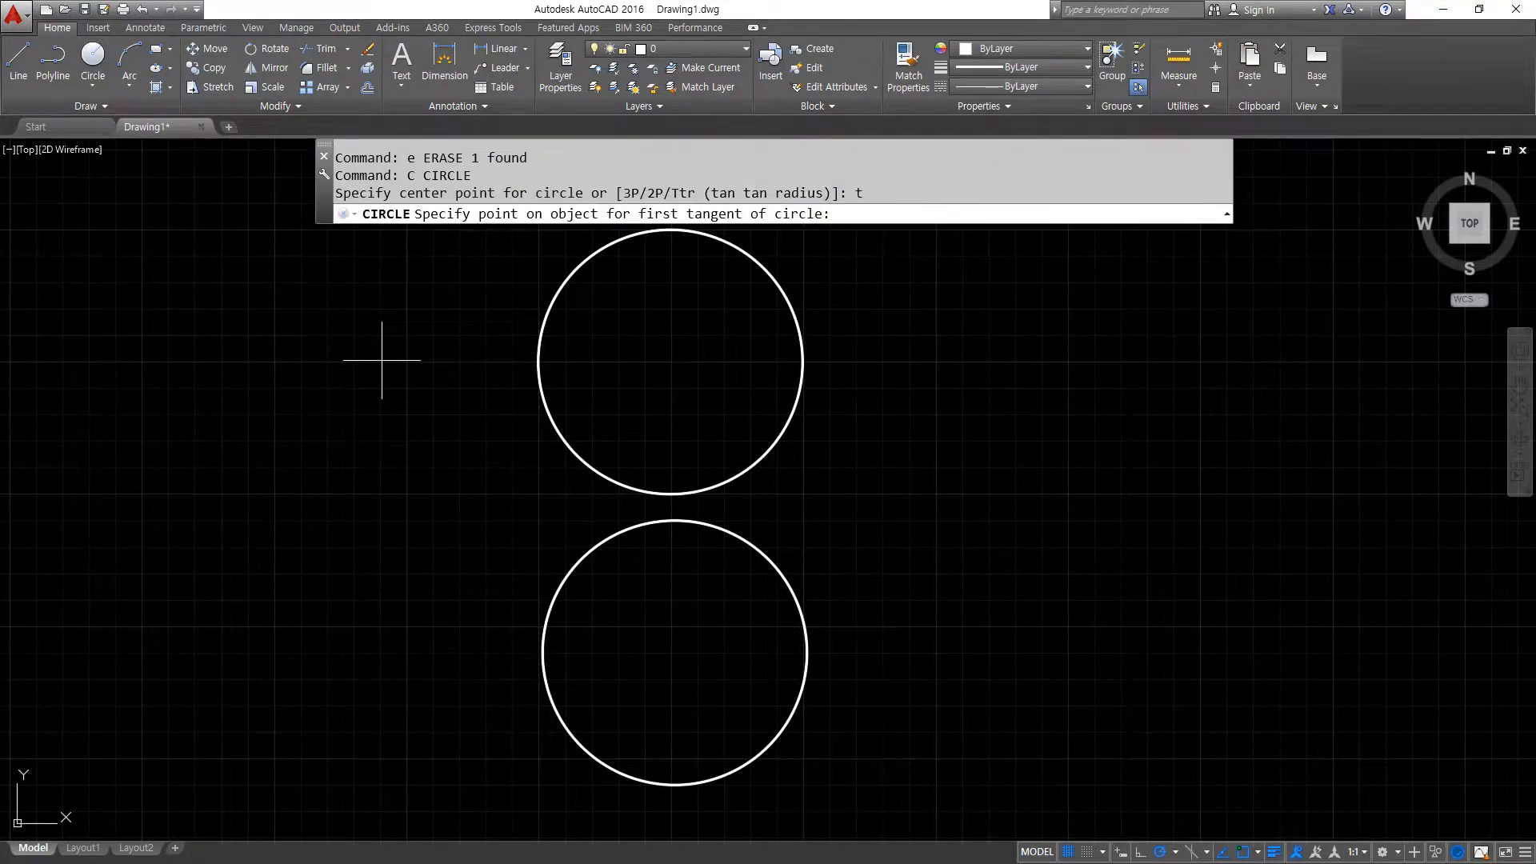
click(796, 400)
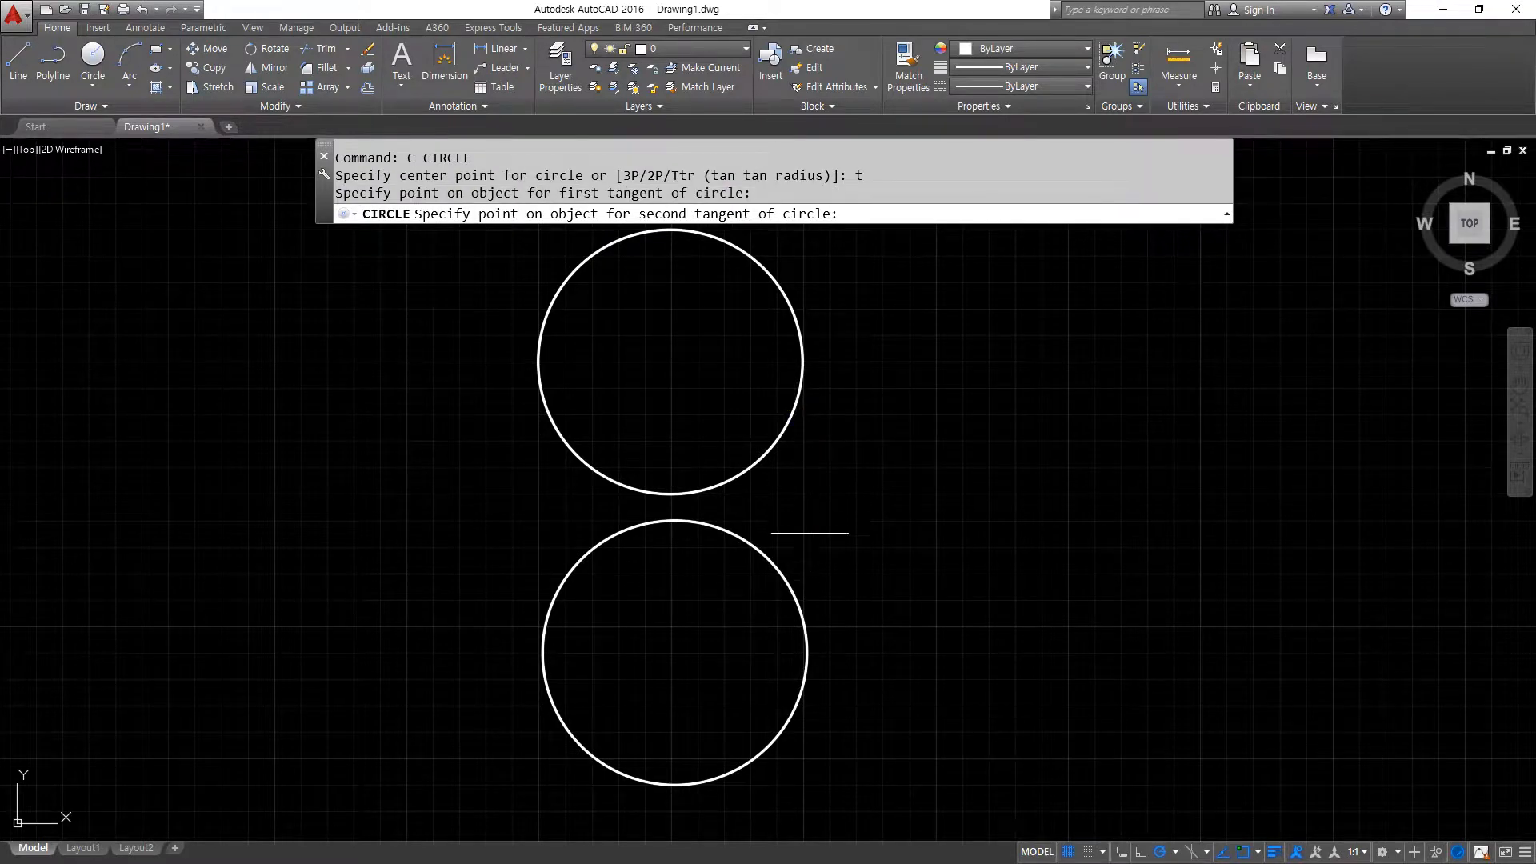
click(789, 560)
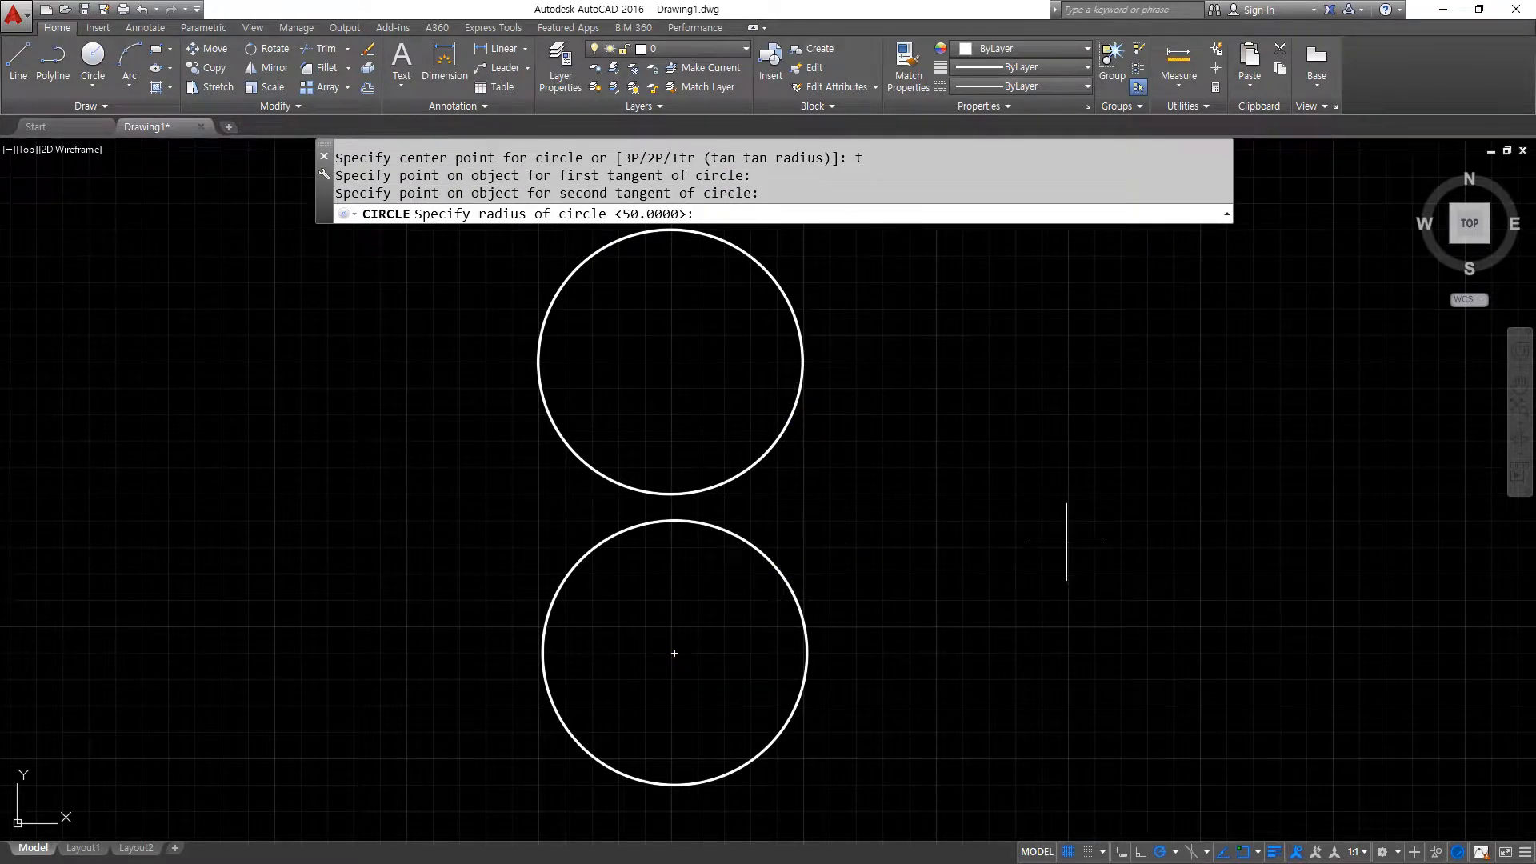
text(150)
key(Return)
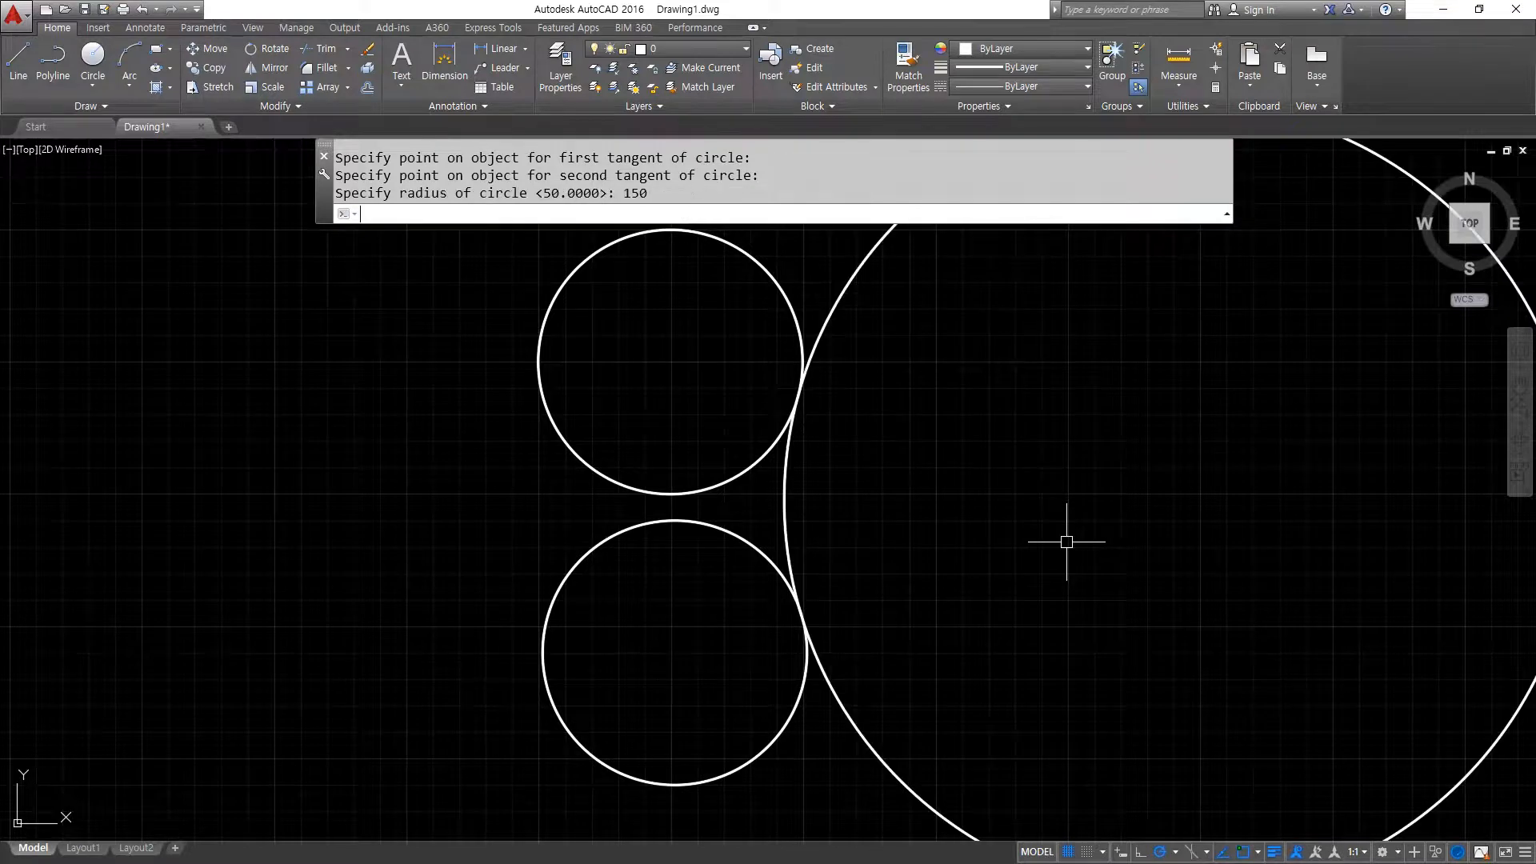
Draw a Ttr circle enclosing both stacked circles, picking tangents on their outer right sides and accepting the 150 radius.
text(c)
key(Return)
text(t)
key(Return)
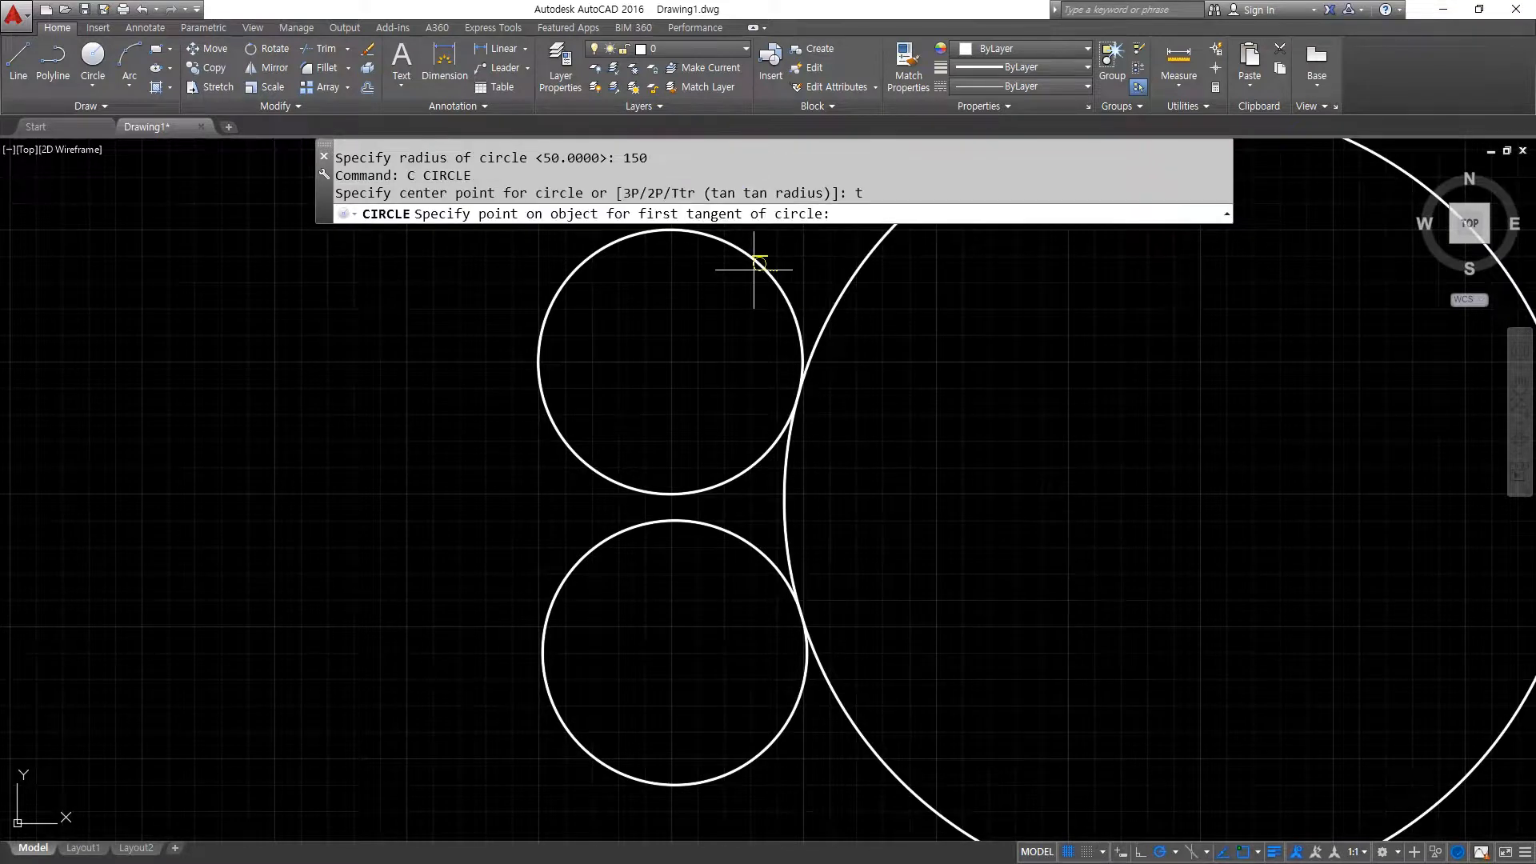
click(772, 358)
click(776, 740)
key(Return)
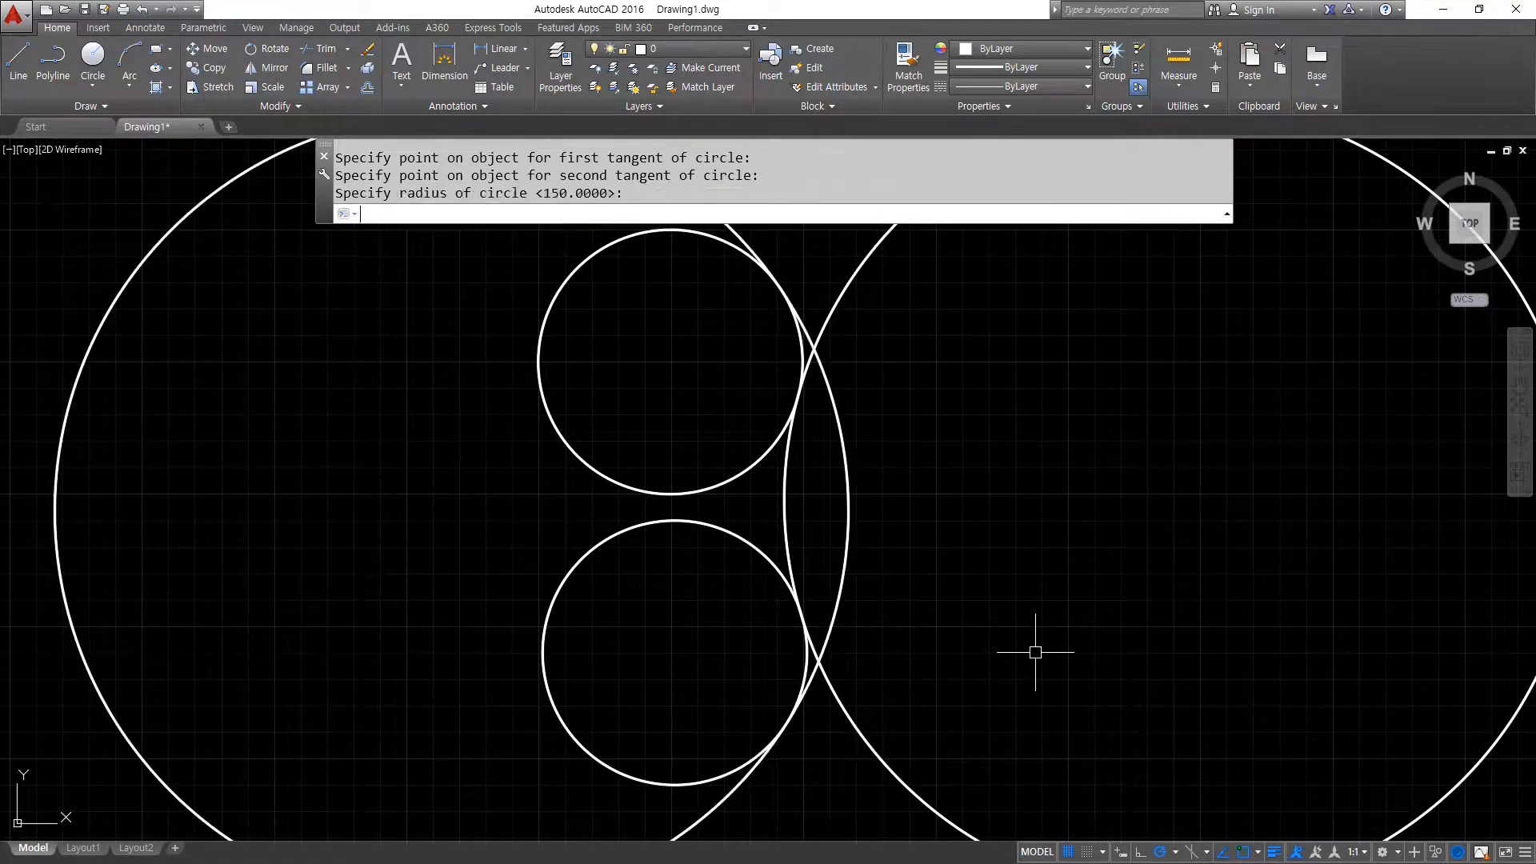
Draw a Ttr circle tangent to the upper circle's bottom and the lower circle's upper right, accepting the 150 radius.
text(c)
key(Return)
text(t)
key(Return)
click(686, 491)
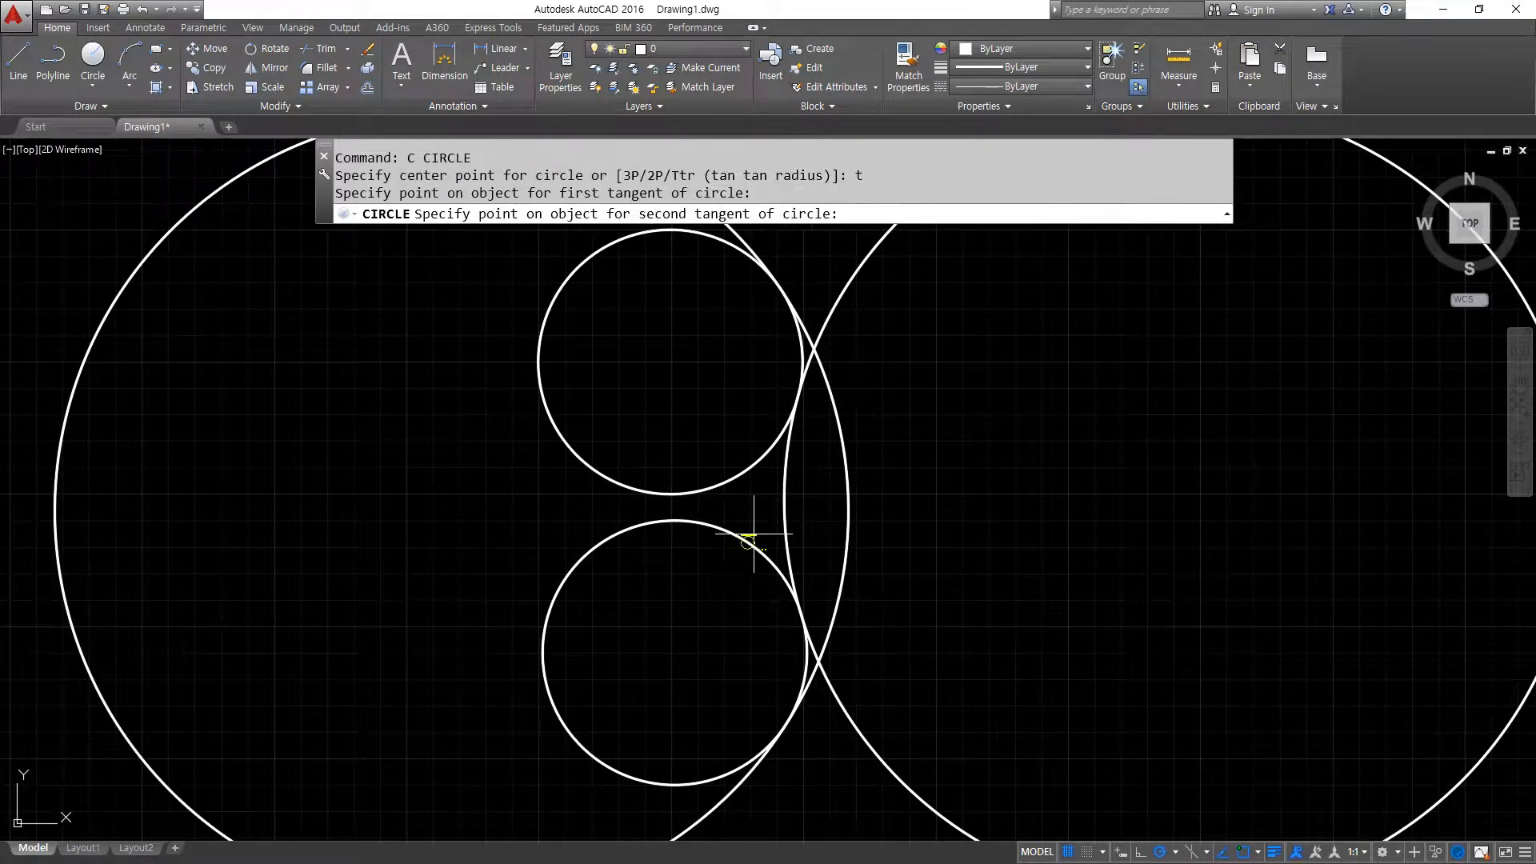
click(758, 544)
key(Return)
text(ct)
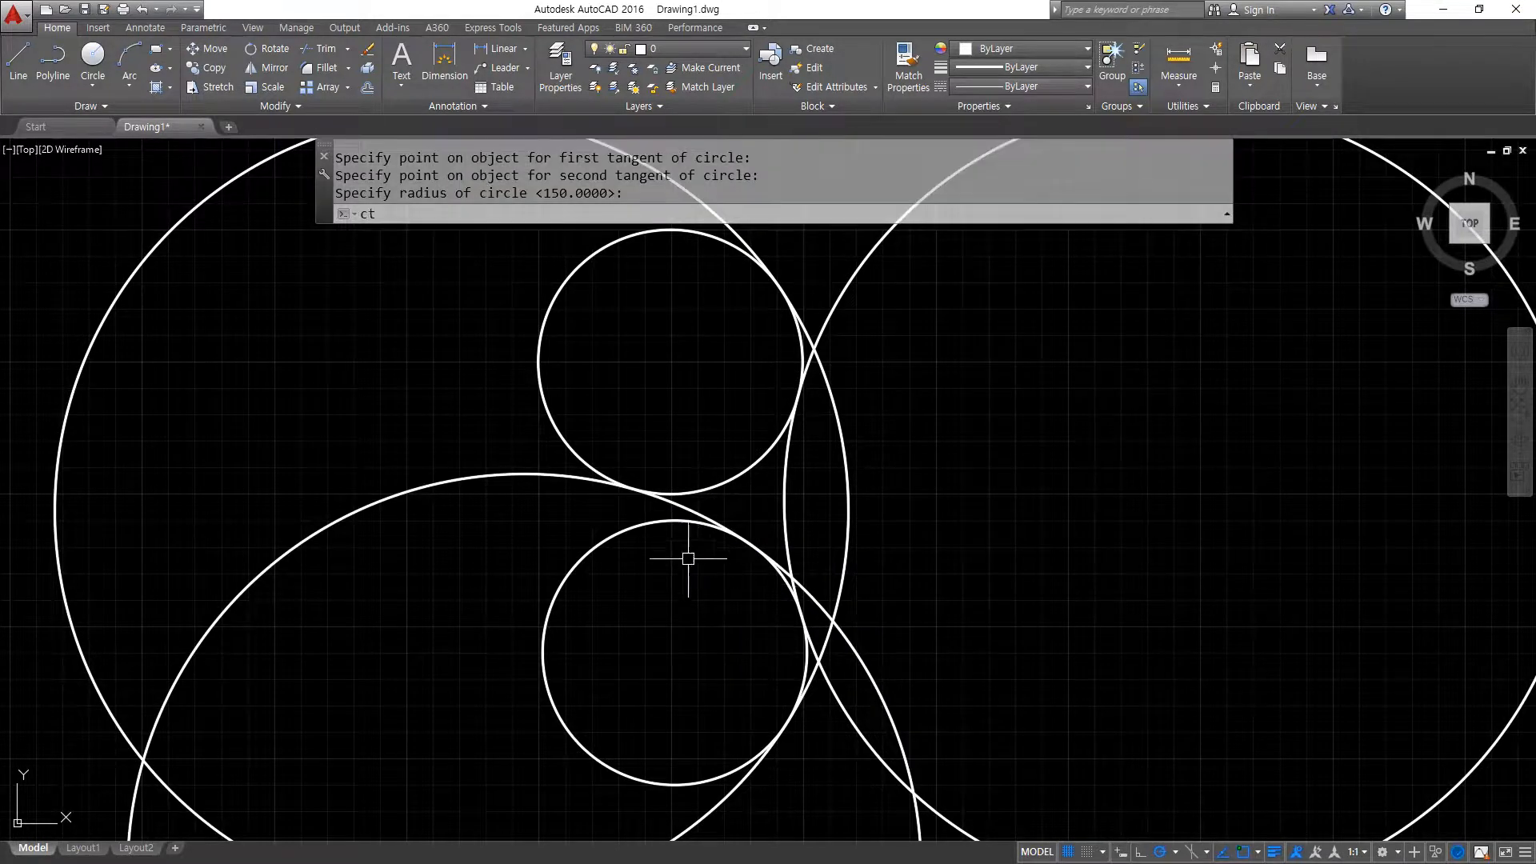
key(Return)
key(Escape)
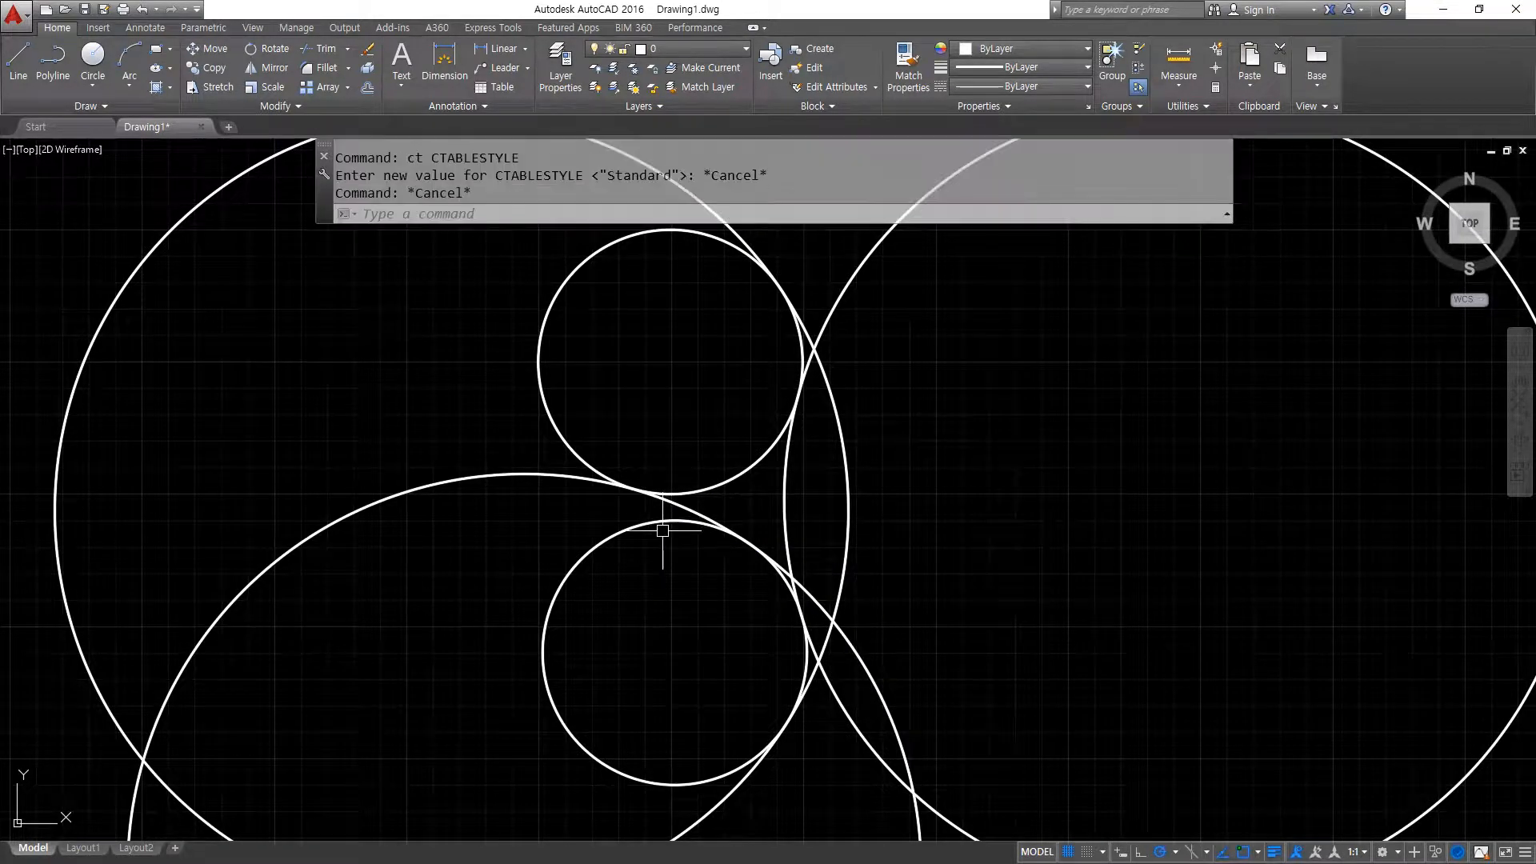
Draw a Ttr circle tangent to the lower circle's top and the upper circle's lower right, accepting the 150 radius.
text(c)
key(Return)
text(t)
key(Return)
click(660, 521)
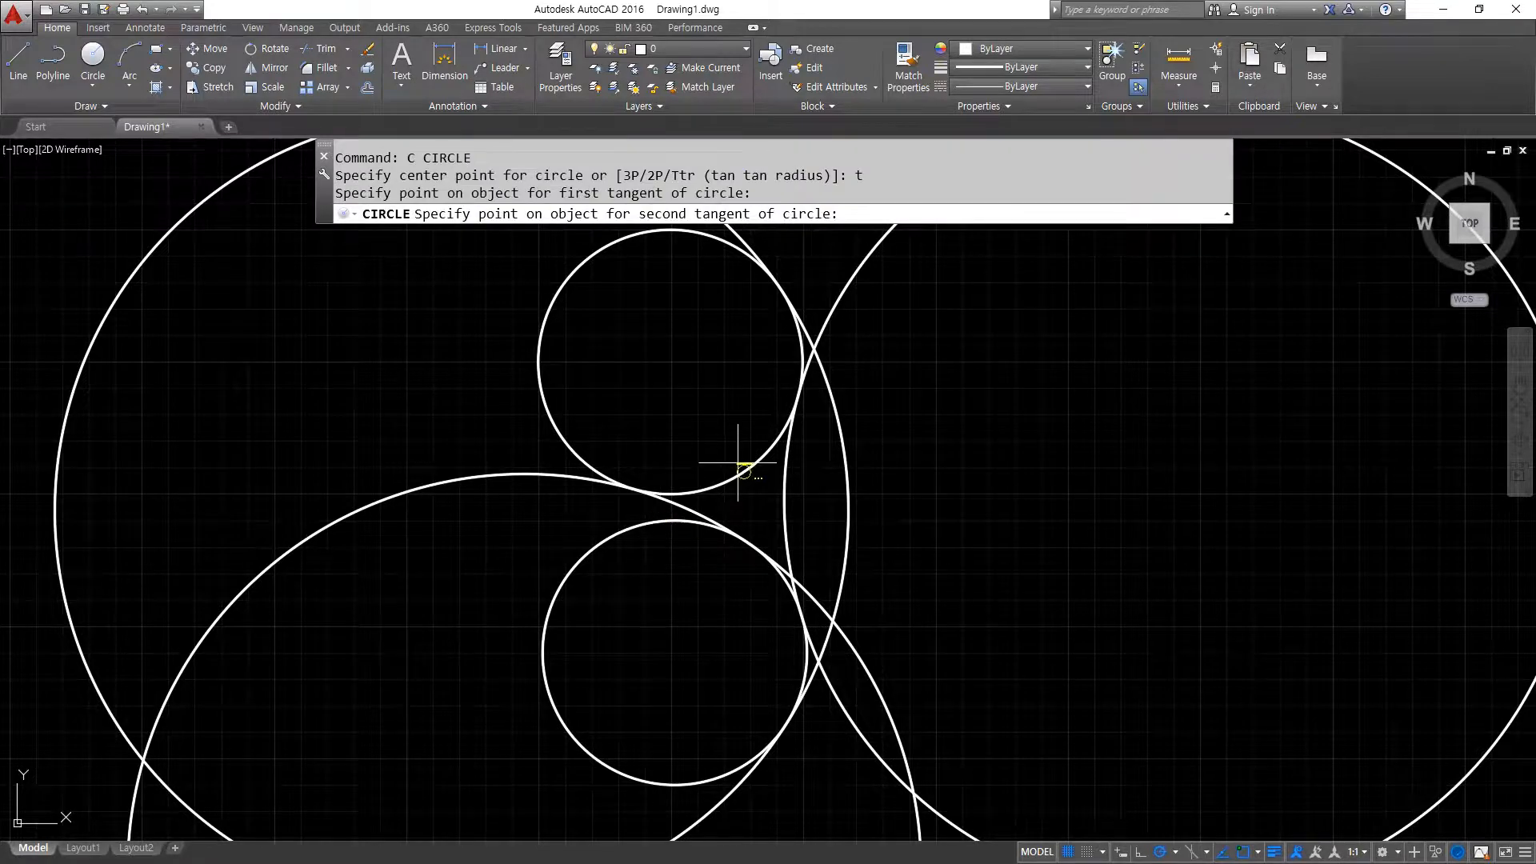
click(731, 455)
click(735, 490)
key(Return)
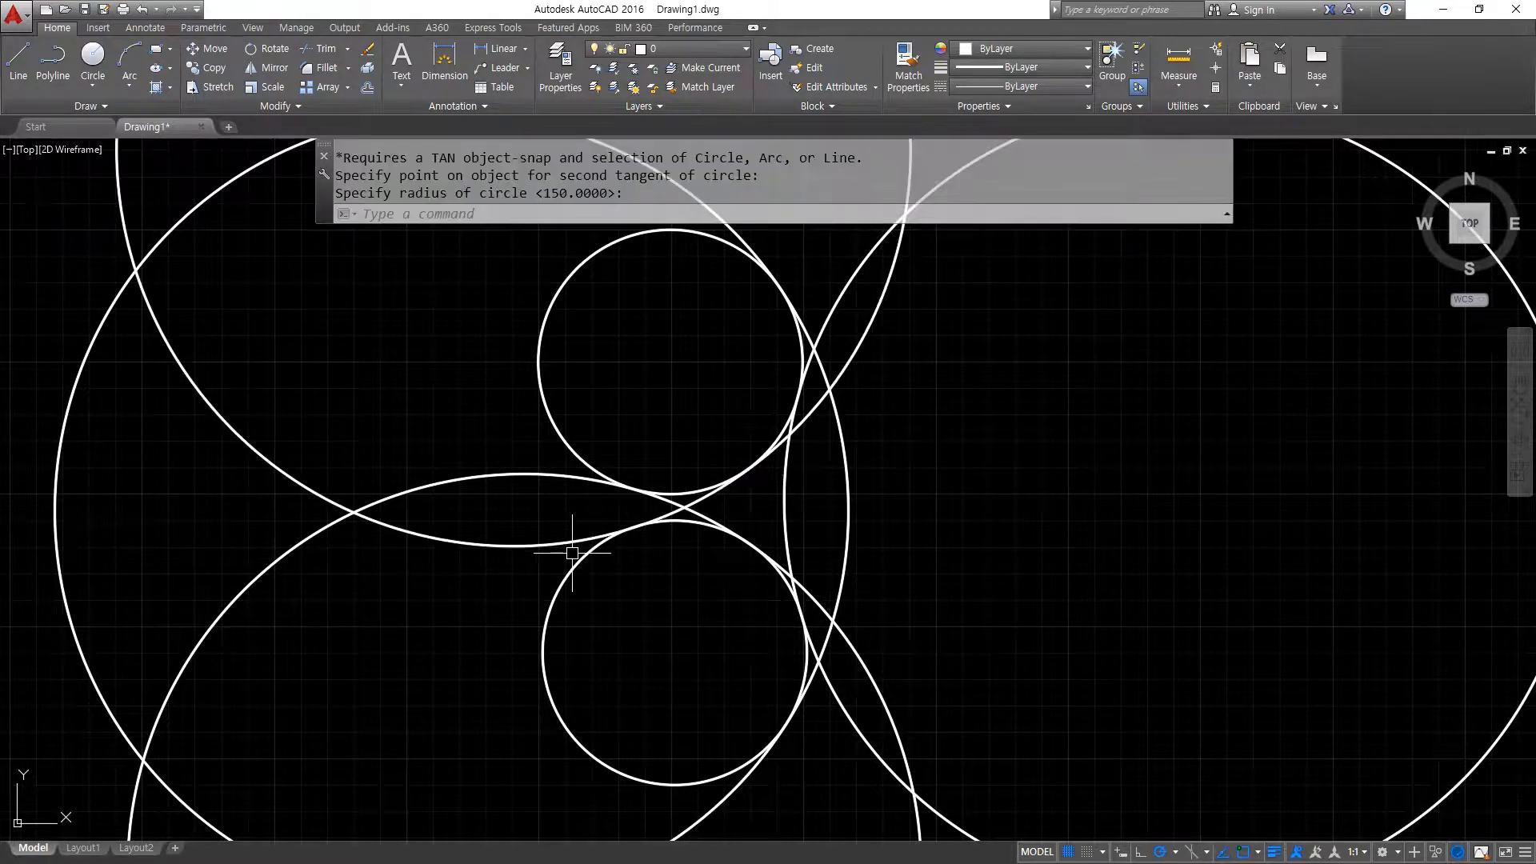
Draw a Ttr circle enclosing both stacked circles, picking tangents on their outer left sides and accepting the 150 radius.
text(c)
key(Return)
text(t)
key(Return)
click(589, 259)
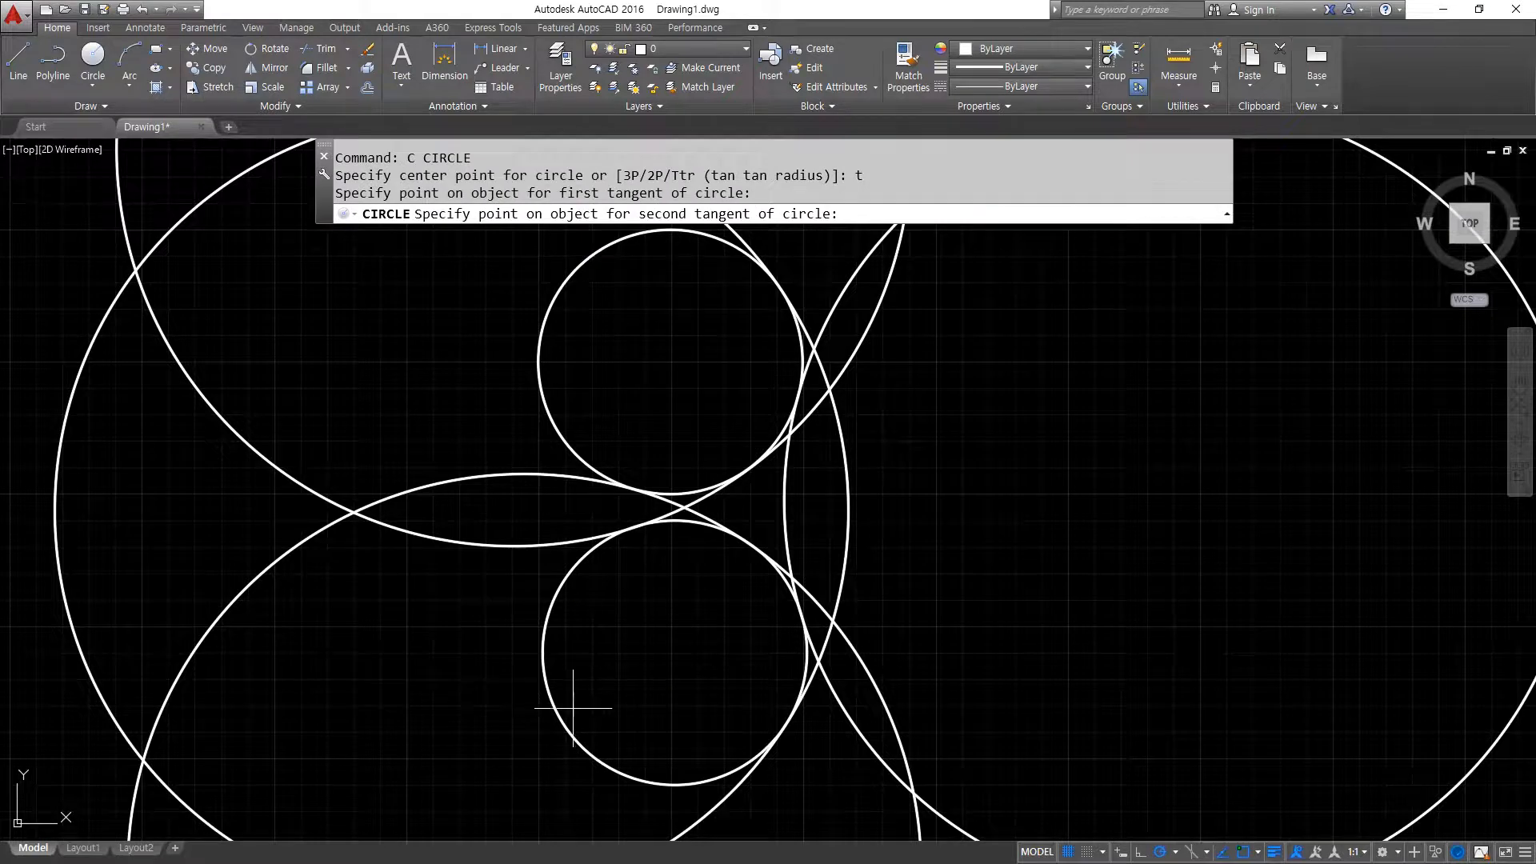
click(564, 724)
key(Return)
Draw a Ttr circle outside both stacked circles, picking tangents on their facing left sides and accepting the 150 radius.
text(c)
key(Return)
text(t)
key(Return)
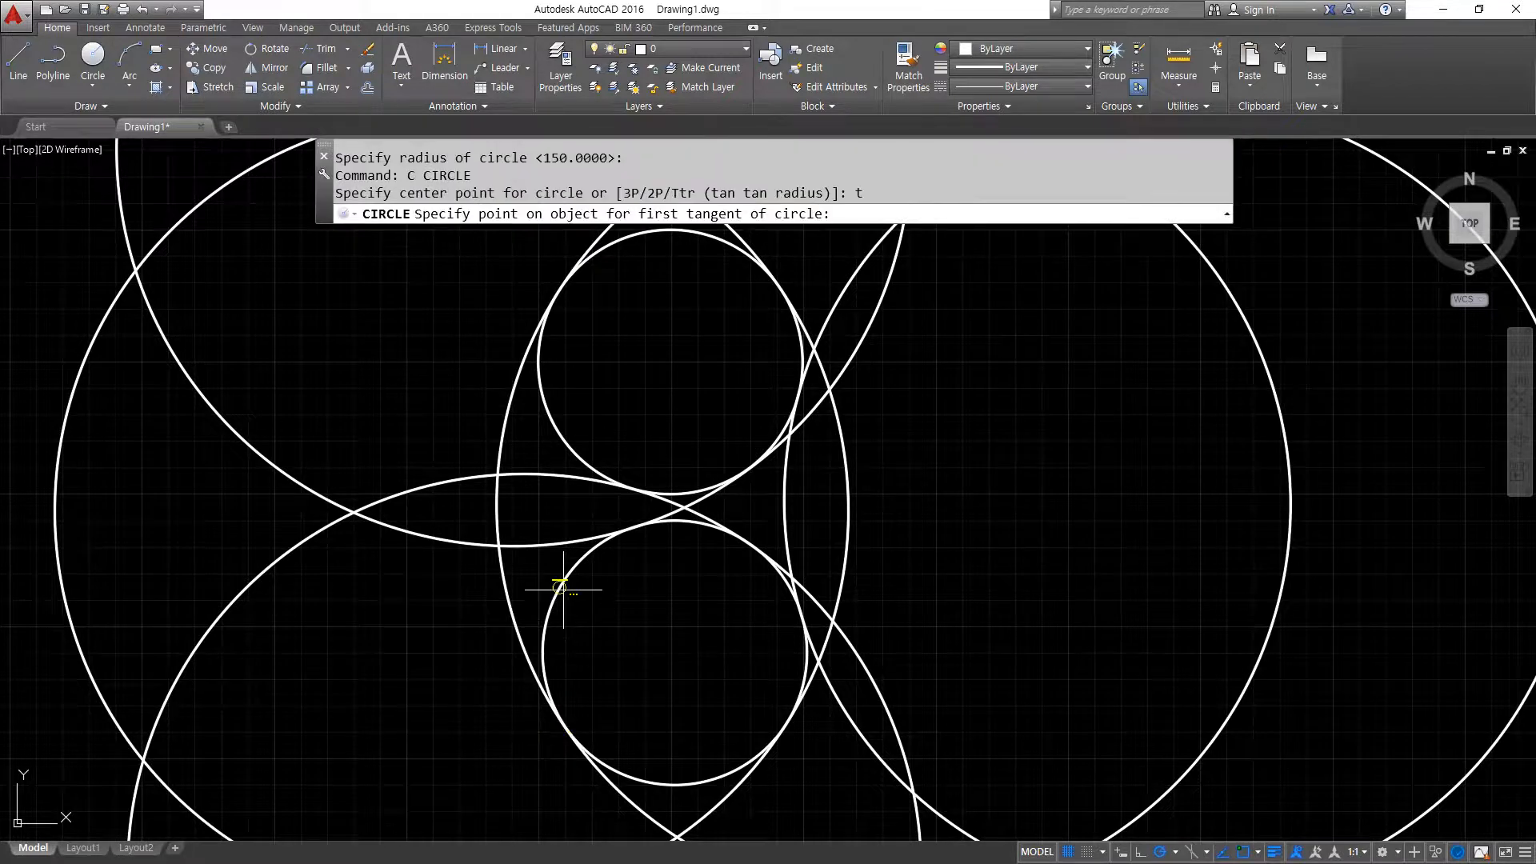
click(566, 576)
click(566, 440)
key(Return)
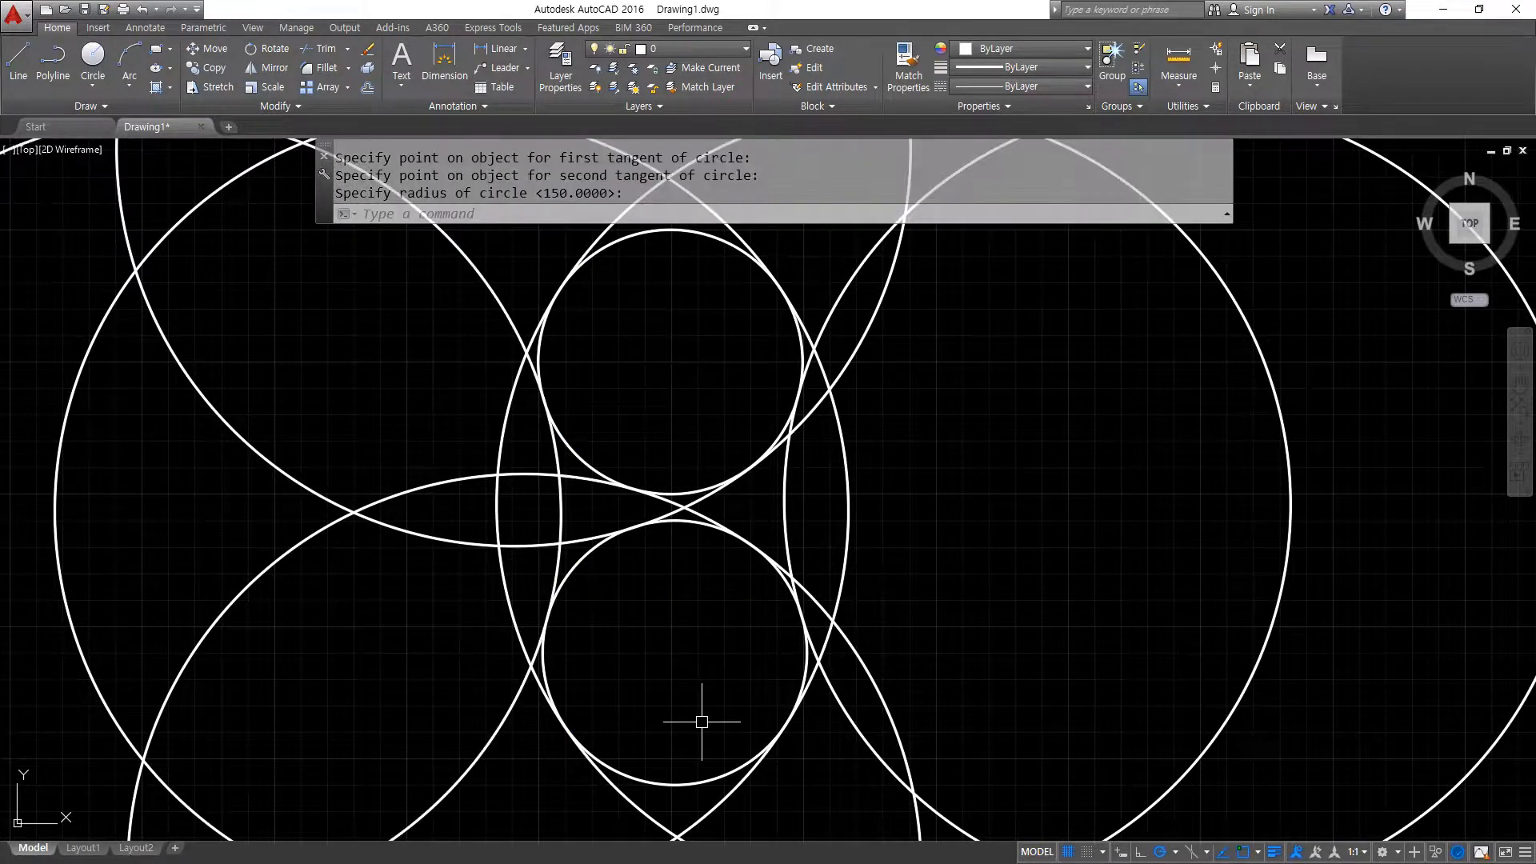
text(ct)
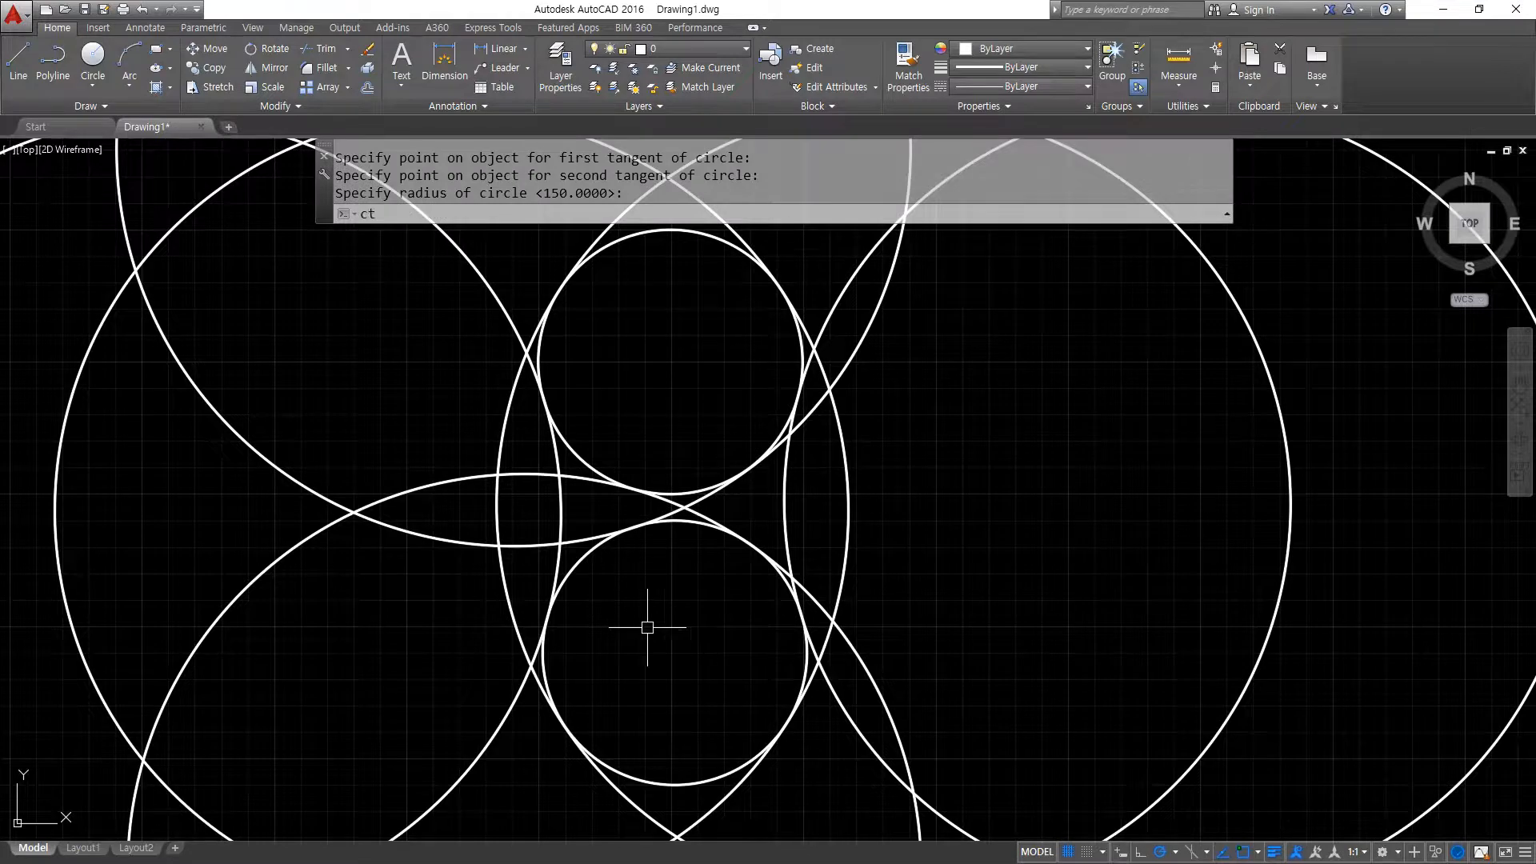
key(Return)
key(Escape)
key(Escape)
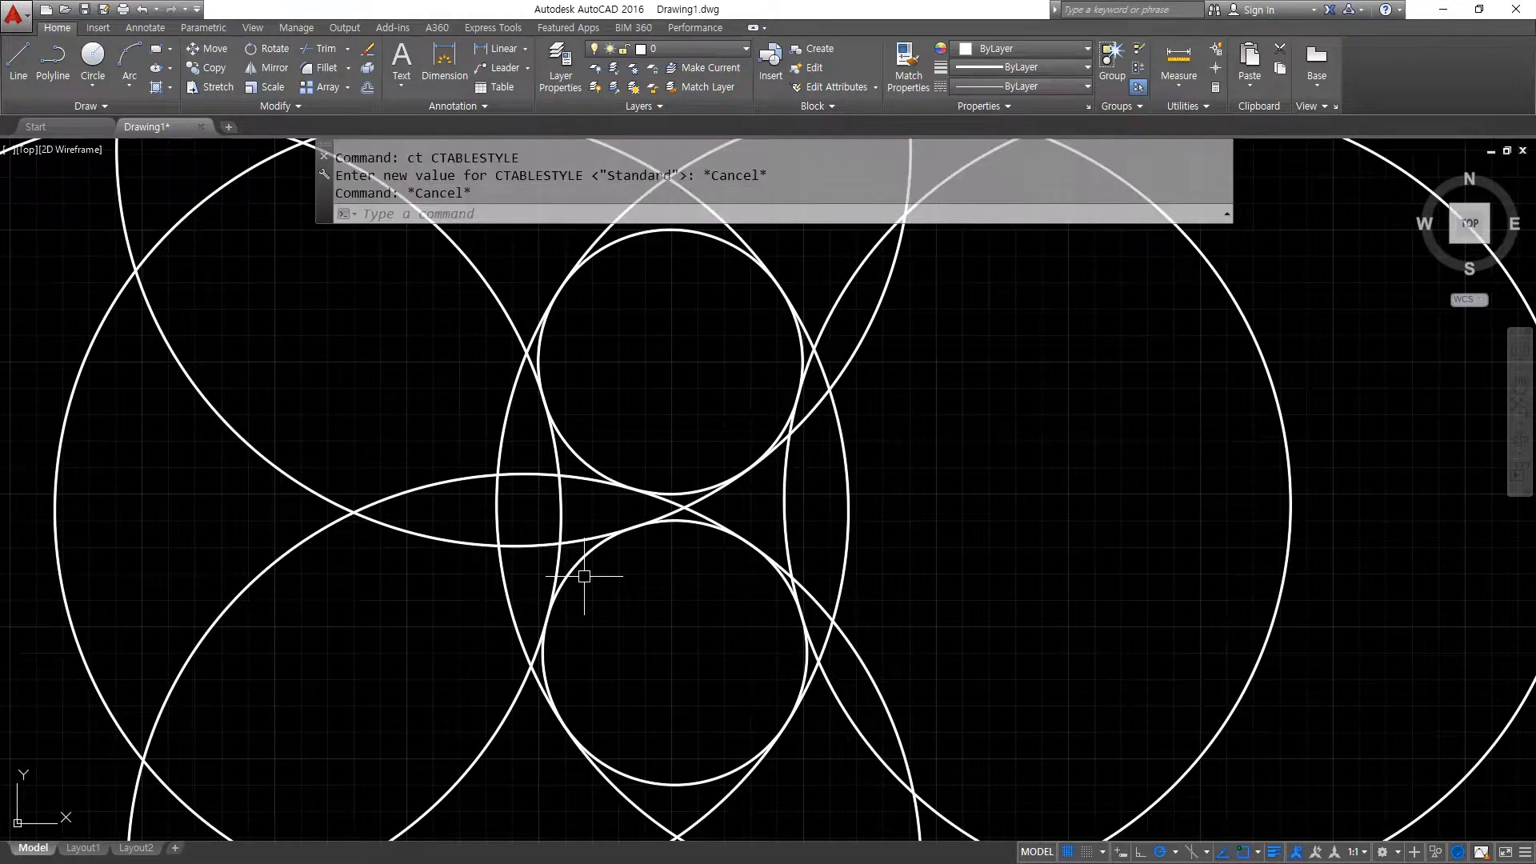
Draw a Ttr circle tangent to the lower circle's upper left and the upper circle's bottom, accepting the 150 radius.
text(c)
key(Return)
text(t)
key(Return)
click(586, 564)
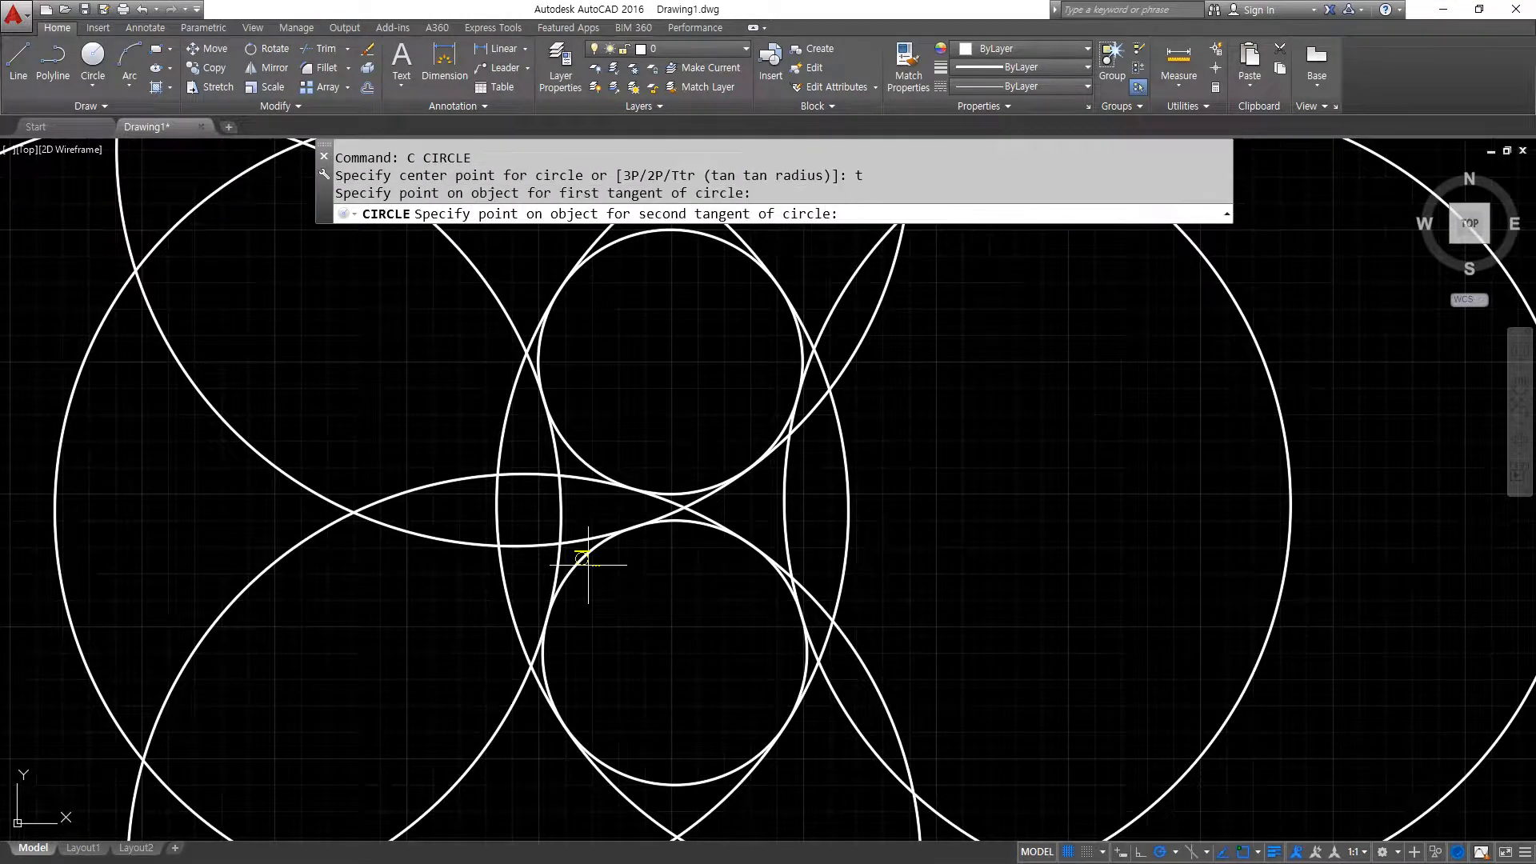
click(675, 488)
key(Return)
Draw a Ttr circle tangent to the upper circle's lower left and the lower circle's upper right, accepting the 150 radius.
text(c)
key(Return)
text(t)
key(Return)
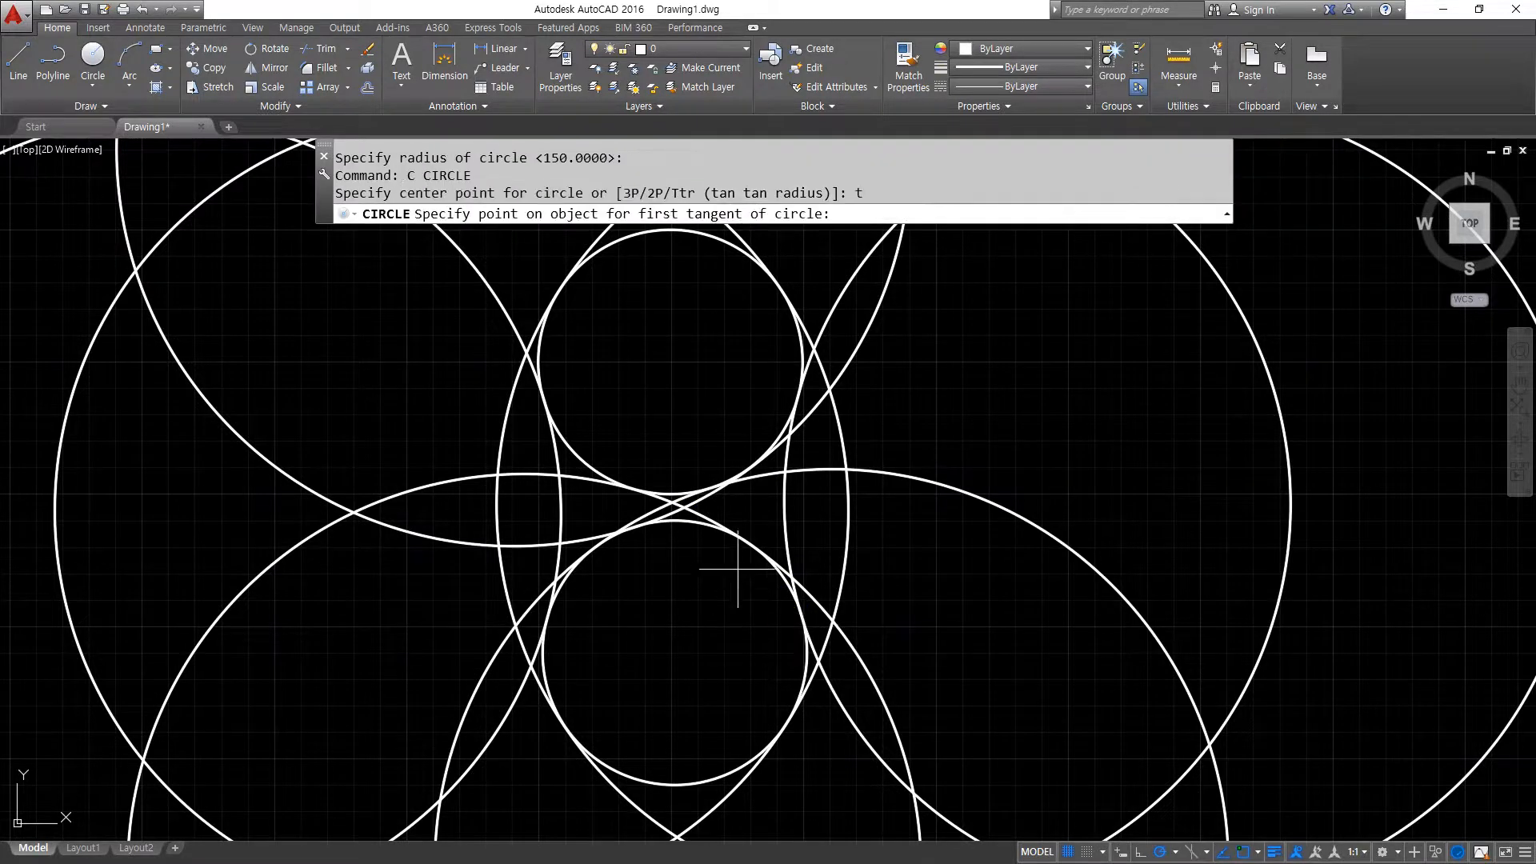
scroll(692, 506, up, 3)
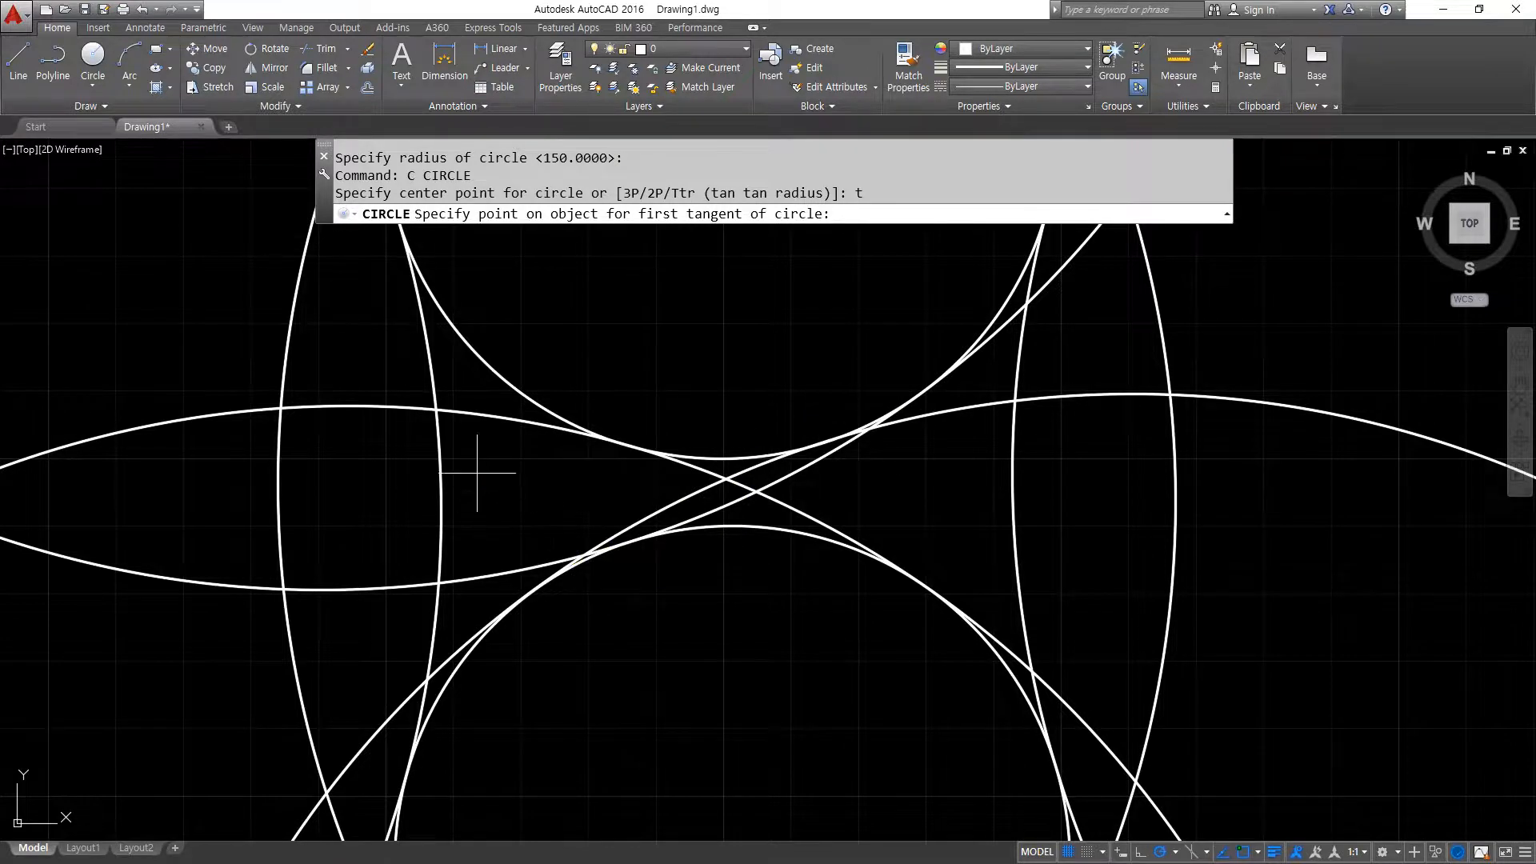
click(548, 411)
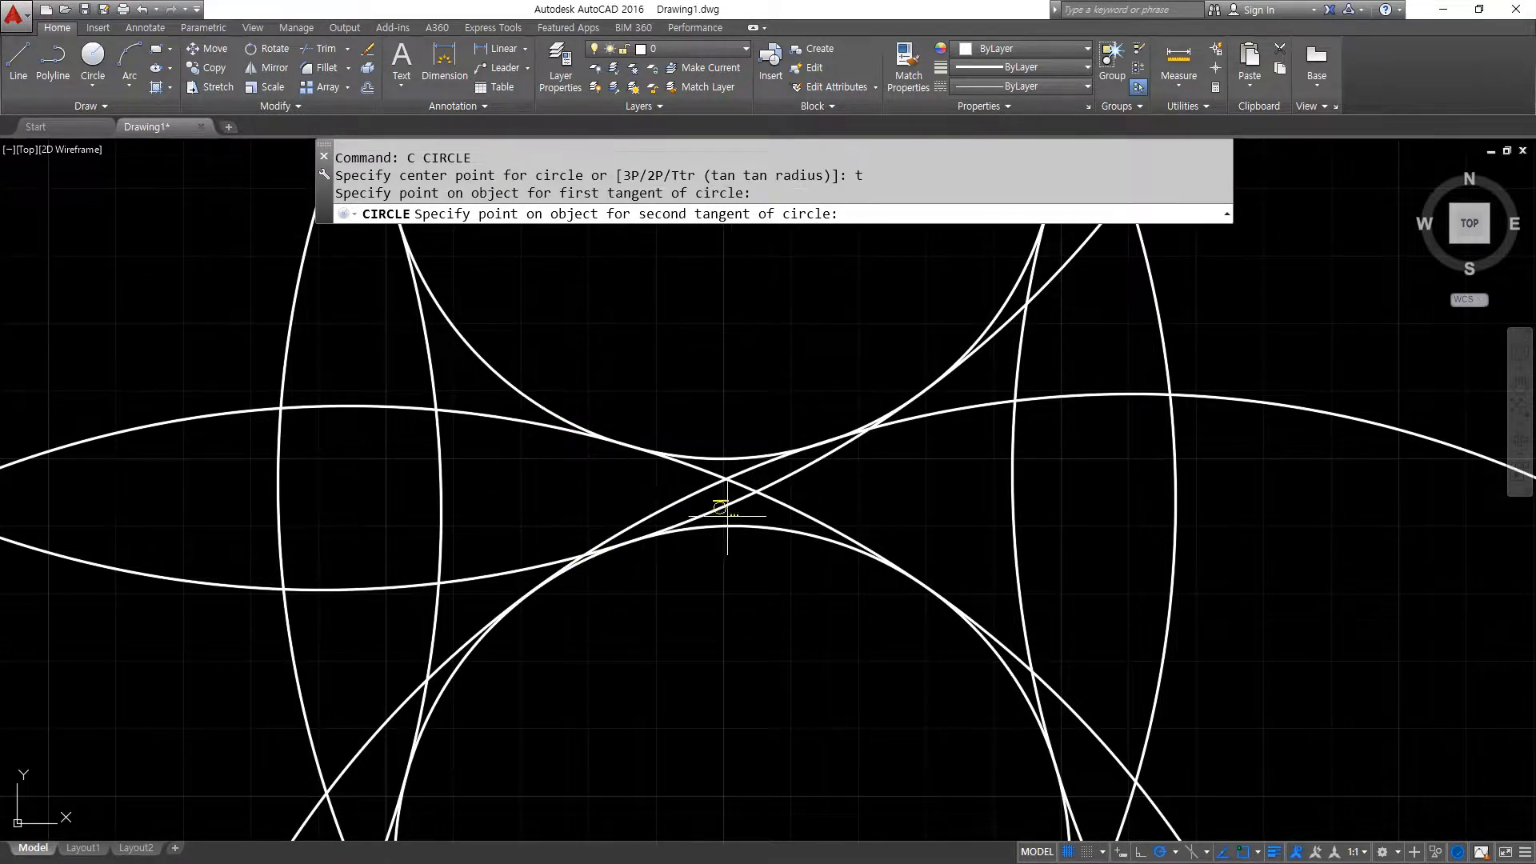
click(770, 531)
key(Return)
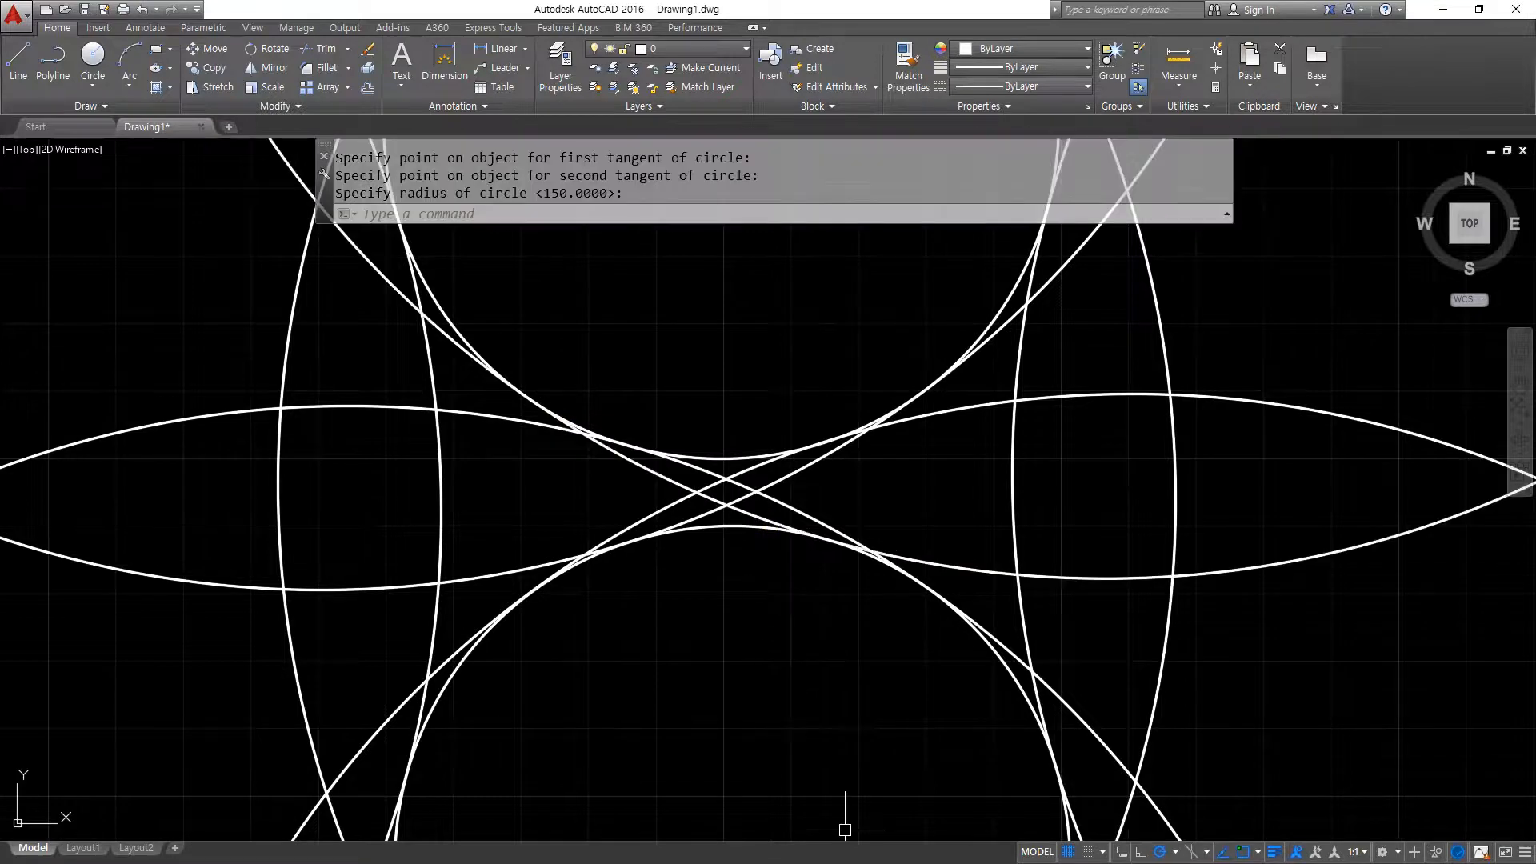
scroll(800, 832, down, 3)
middle_drag(701, 637, 628, 500)
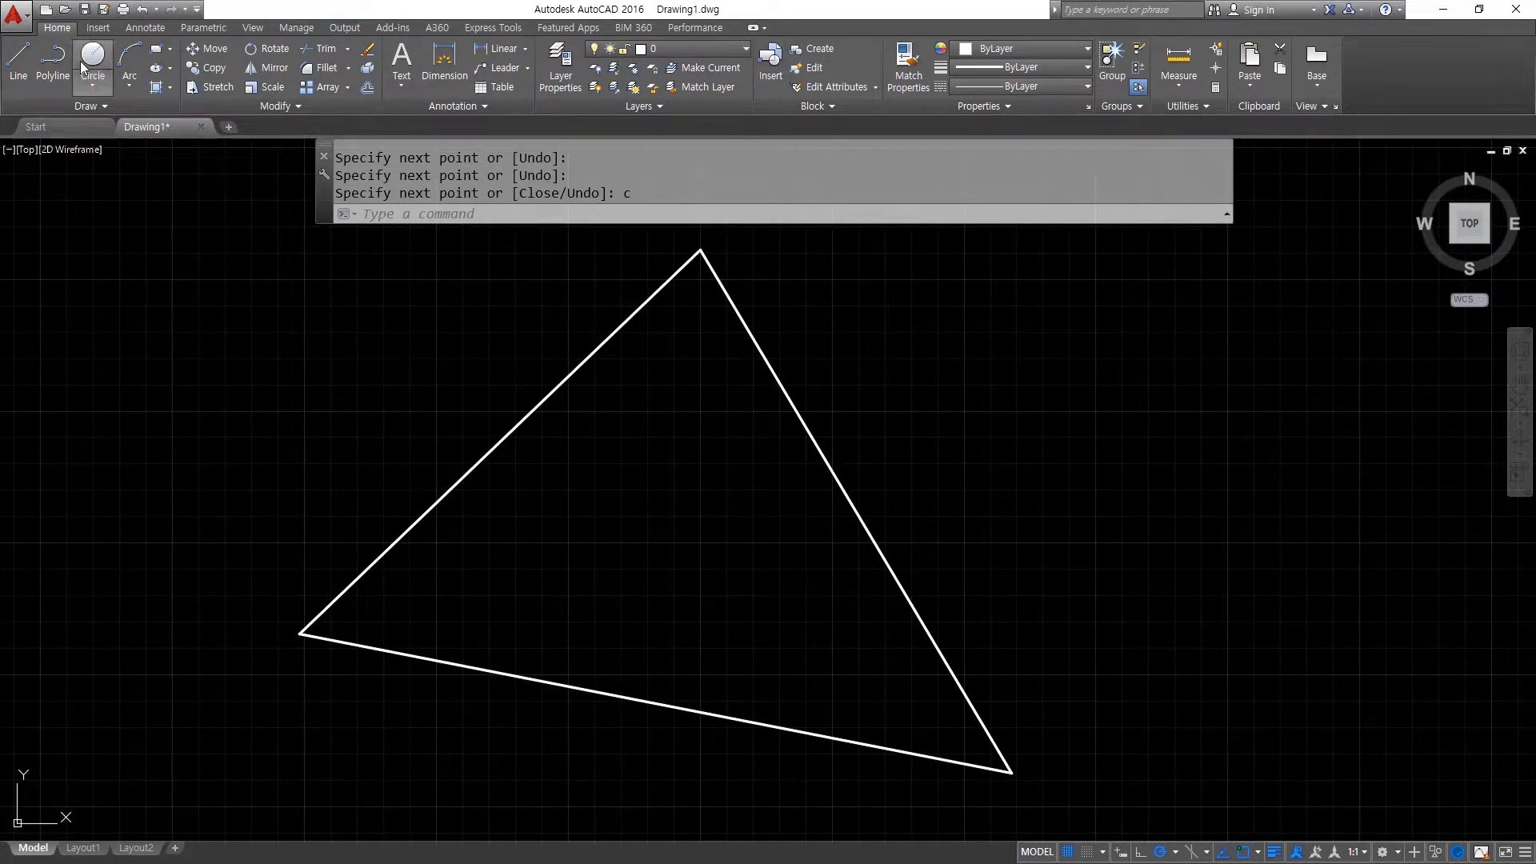
Inscribe a circle in the triangle with Tan, Tan, Tan, picking all three sides as tangents.
click(91, 85)
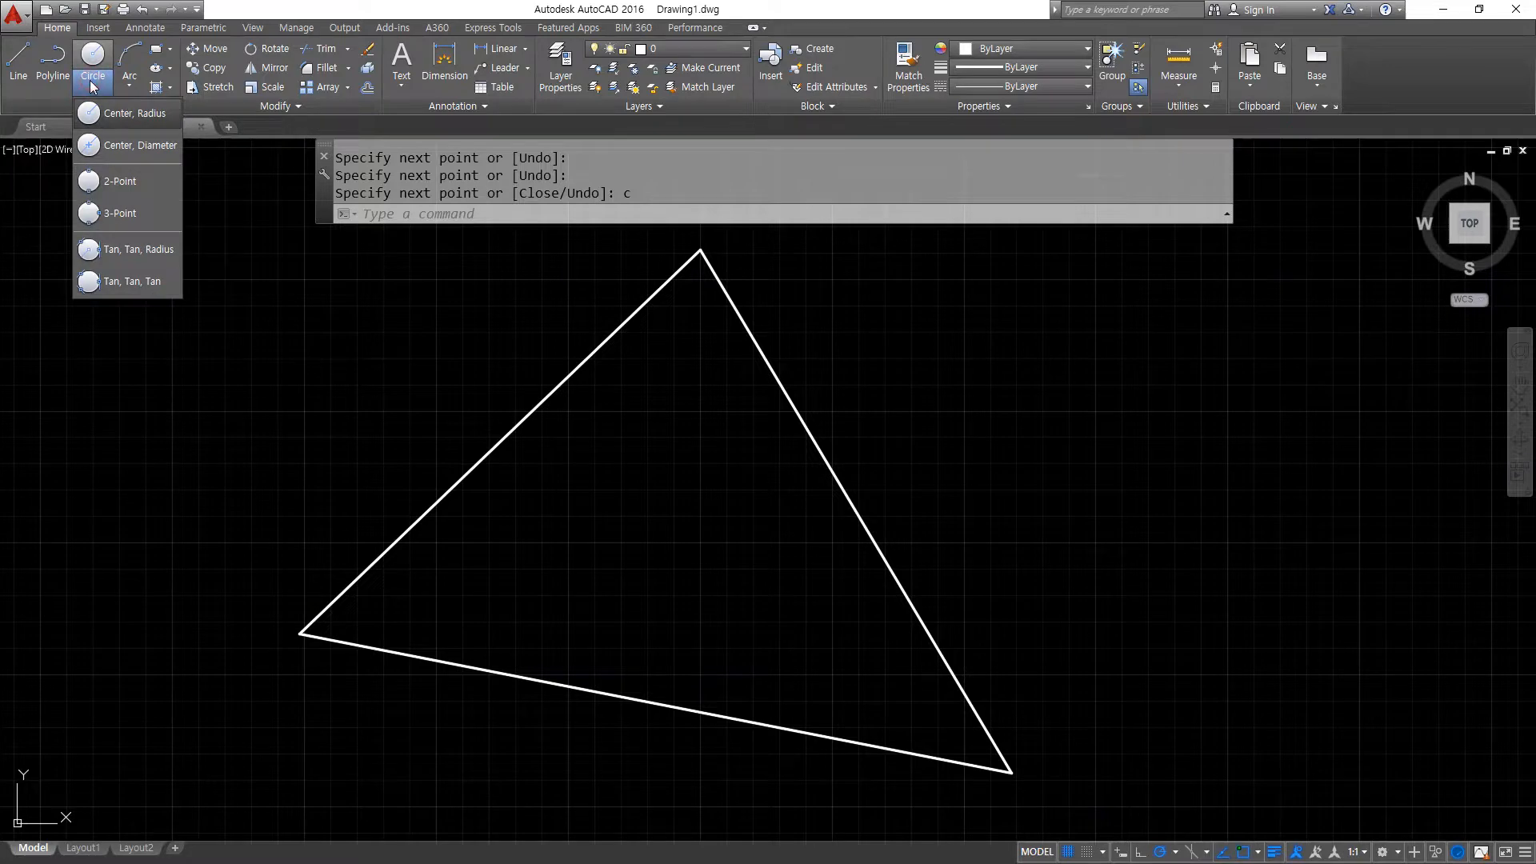
click(109, 290)
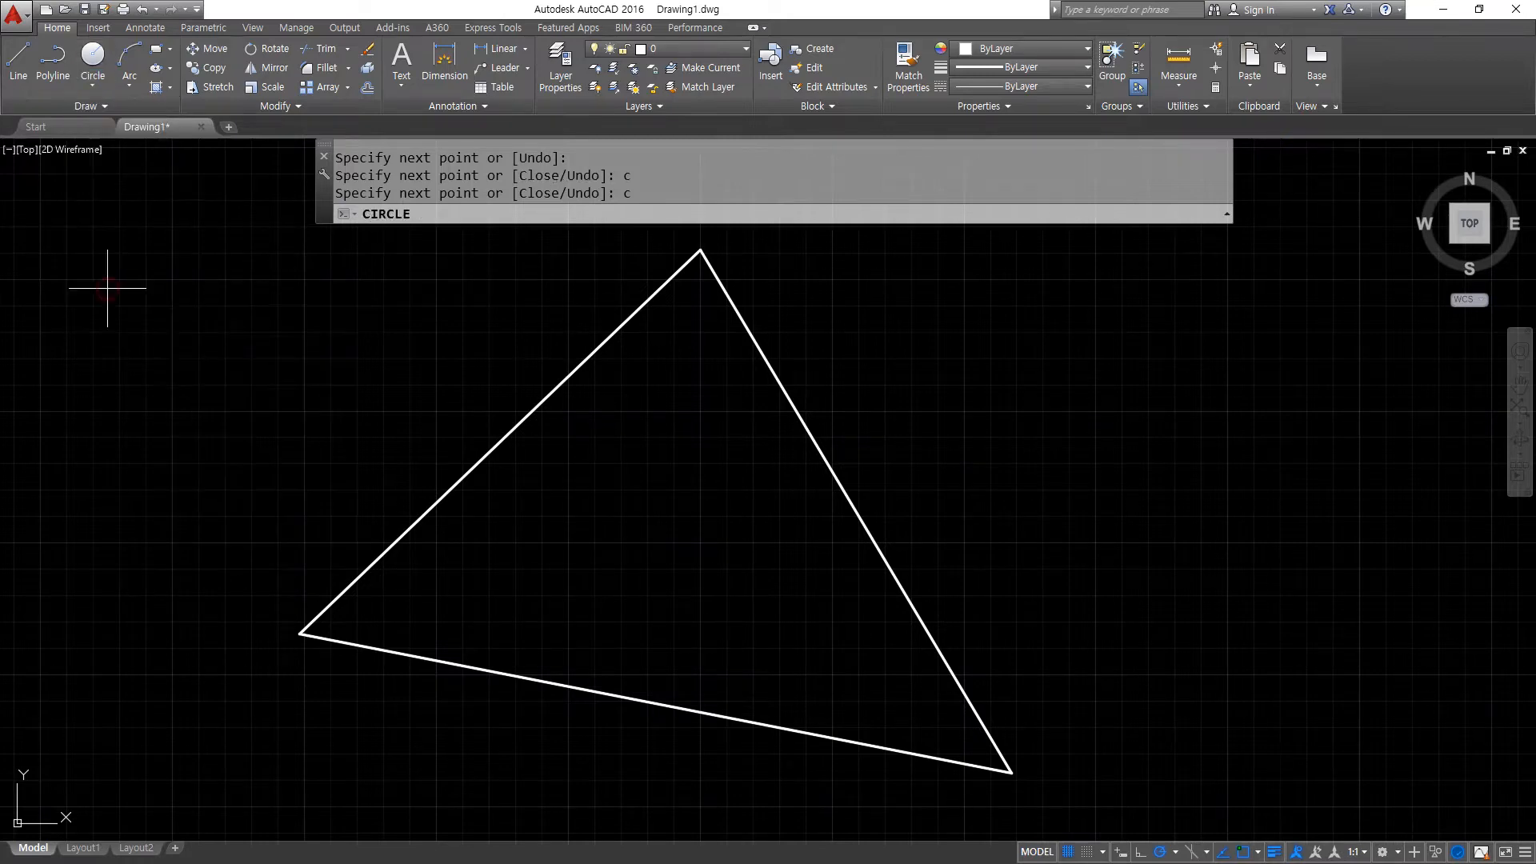
click(517, 433)
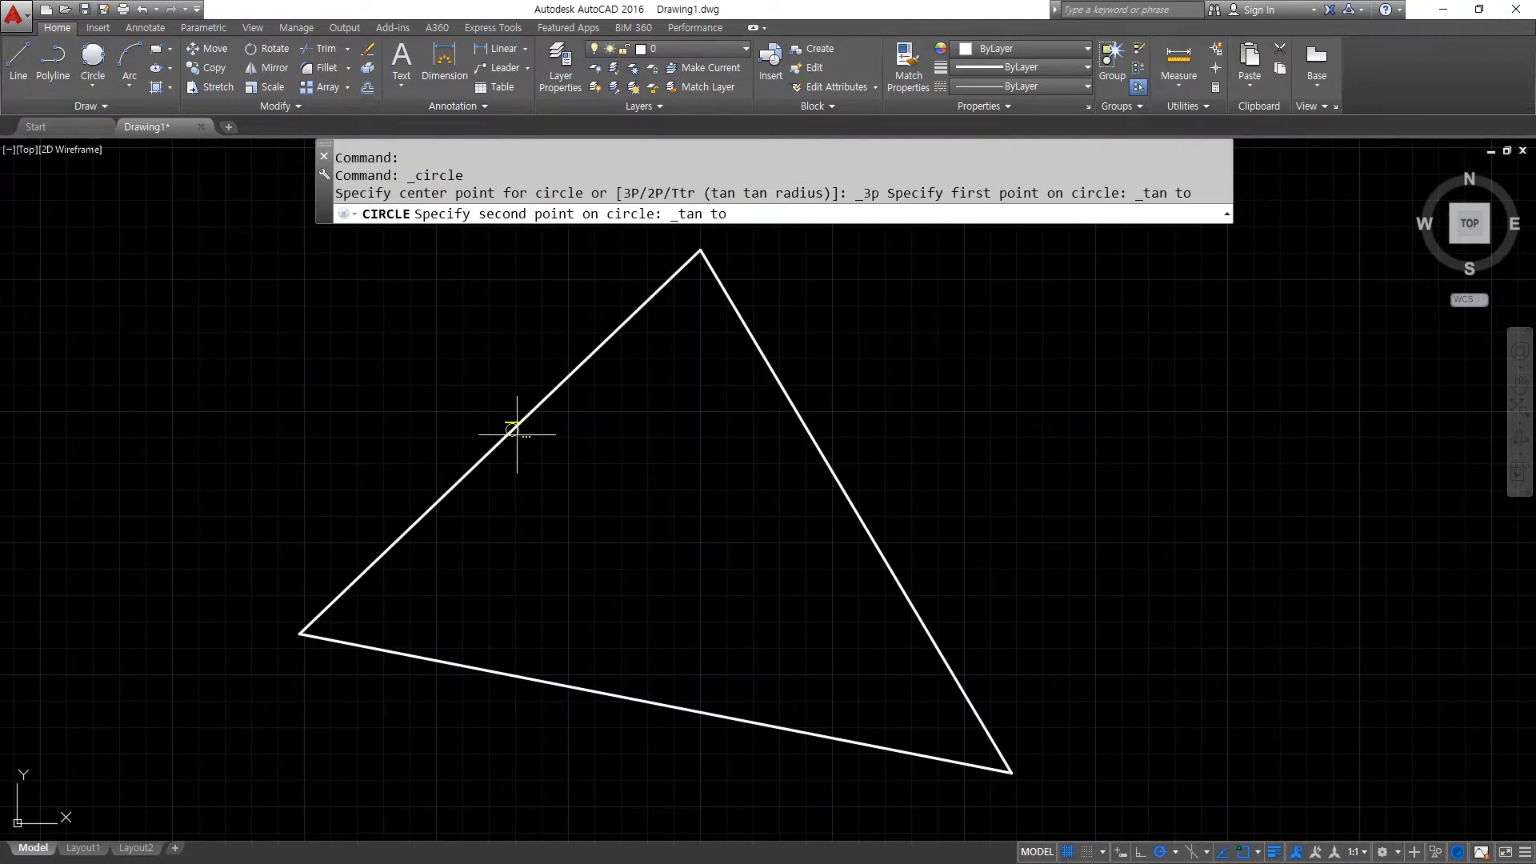
click(634, 699)
click(839, 495)
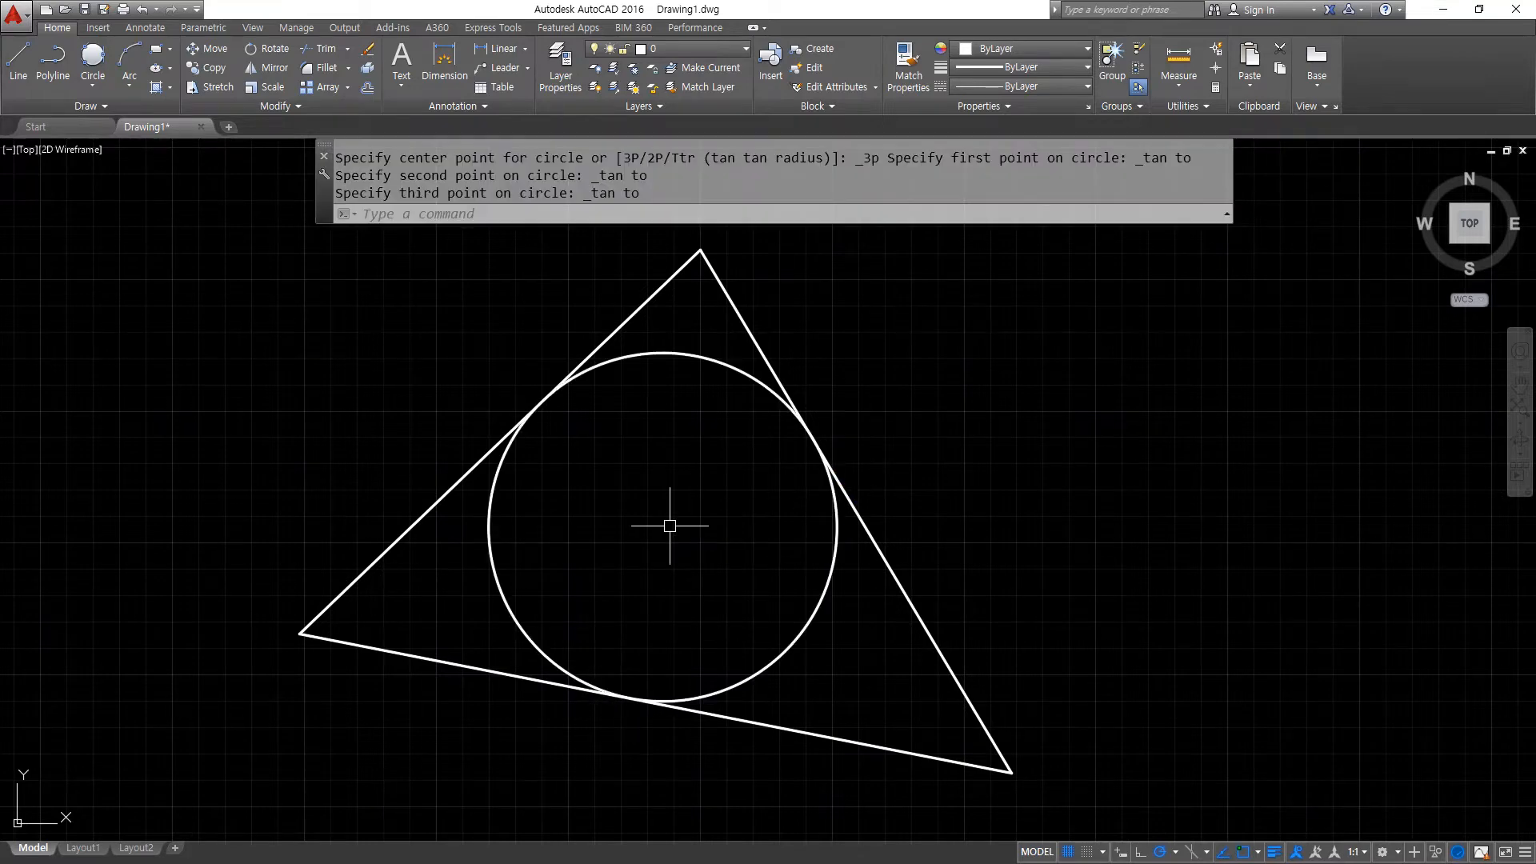
Draw a smaller center-radius circle outside the triangle, to the right of its apex.
middle_drag(796, 497, 667, 559)
text(c)
key(Return)
click(803, 350)
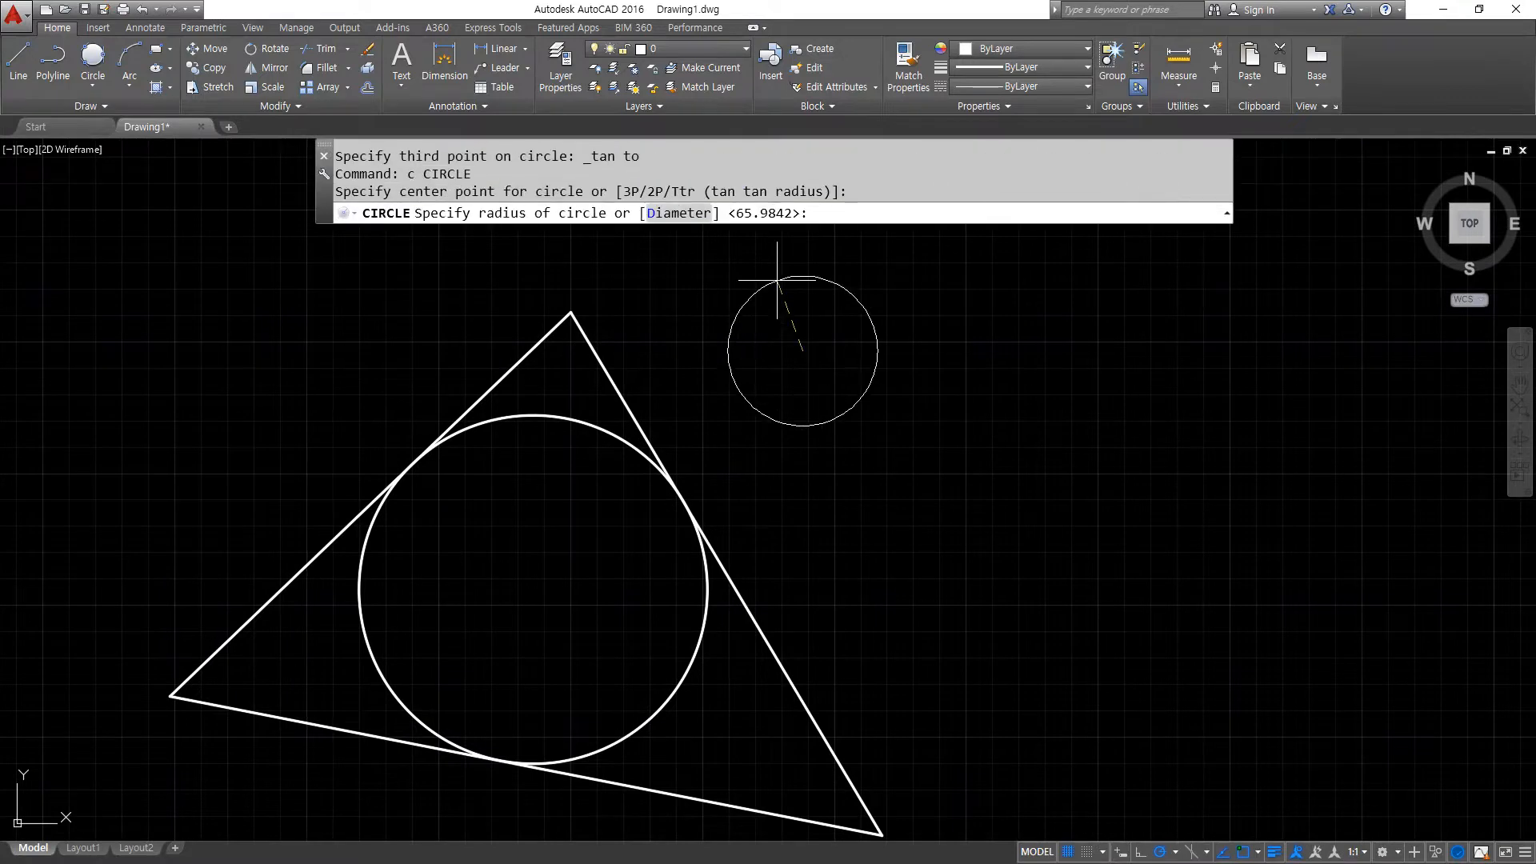
click(766, 267)
Draw a slanted line from a point right of the triangle to the bottom of the inscribed circle.
text(l)
key(Return)
click(1094, 448)
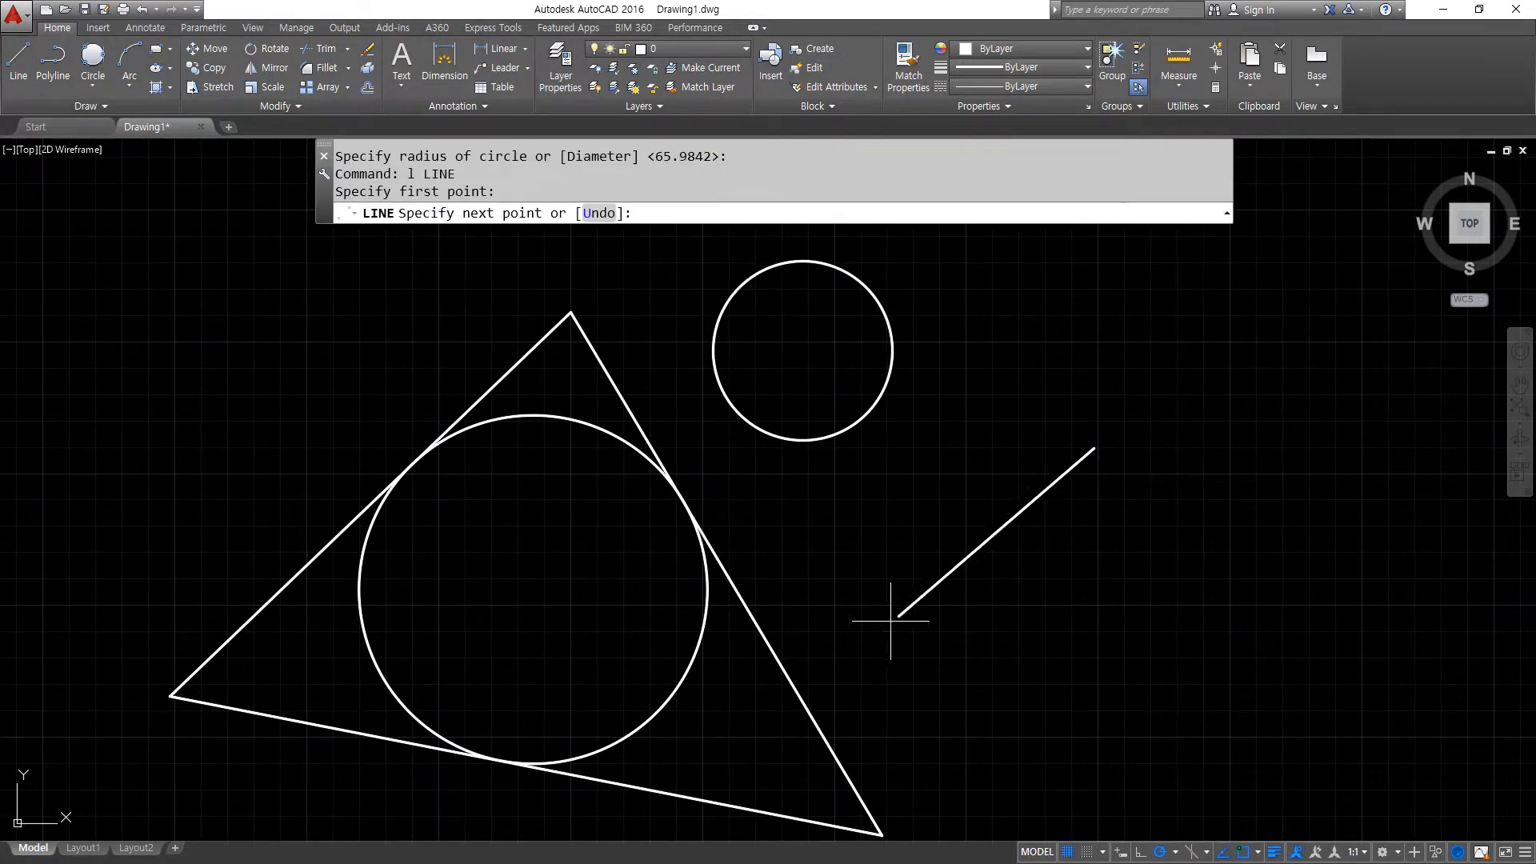
click(528, 764)
key(Return)
text(c)
key(Return)
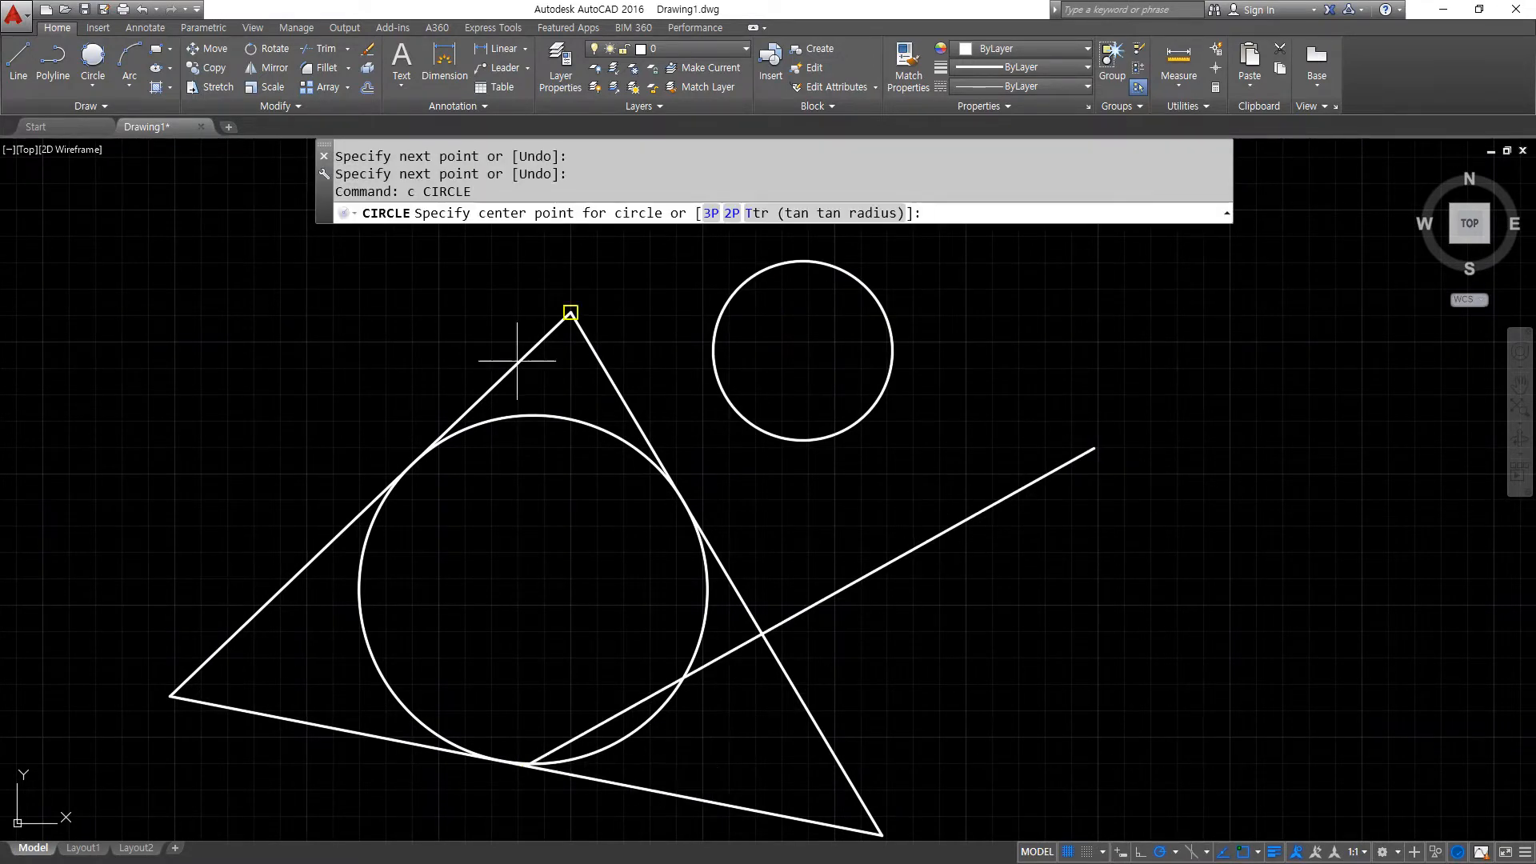
key(Escape)
key(Escape)
Draw a Tan, Tan, Tan circle touching the small upper circle, the large inscribed circle and the slanted line.
click(90, 58)
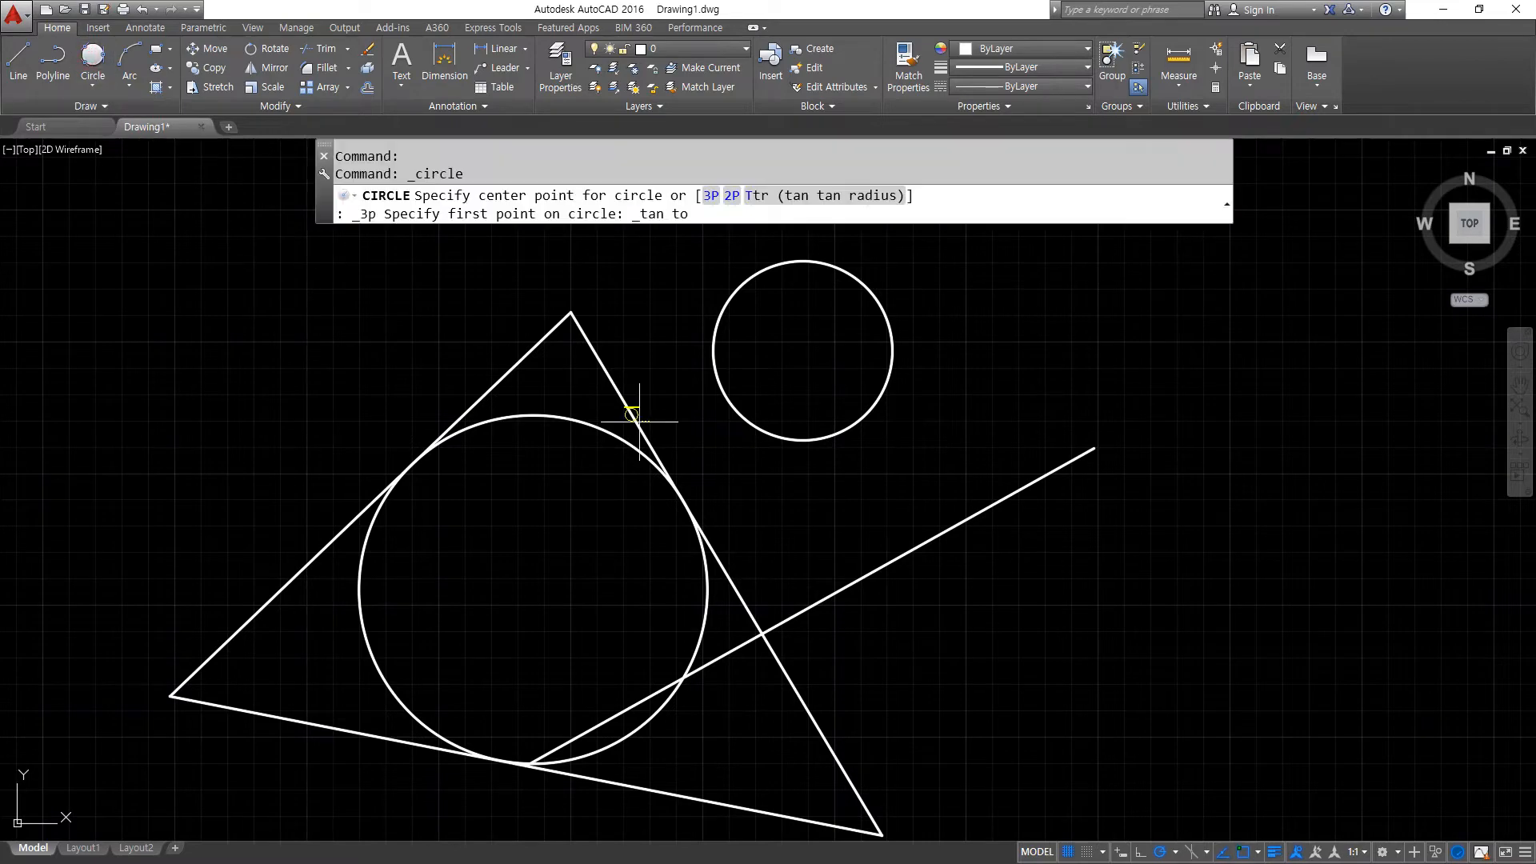
click(779, 434)
click(624, 434)
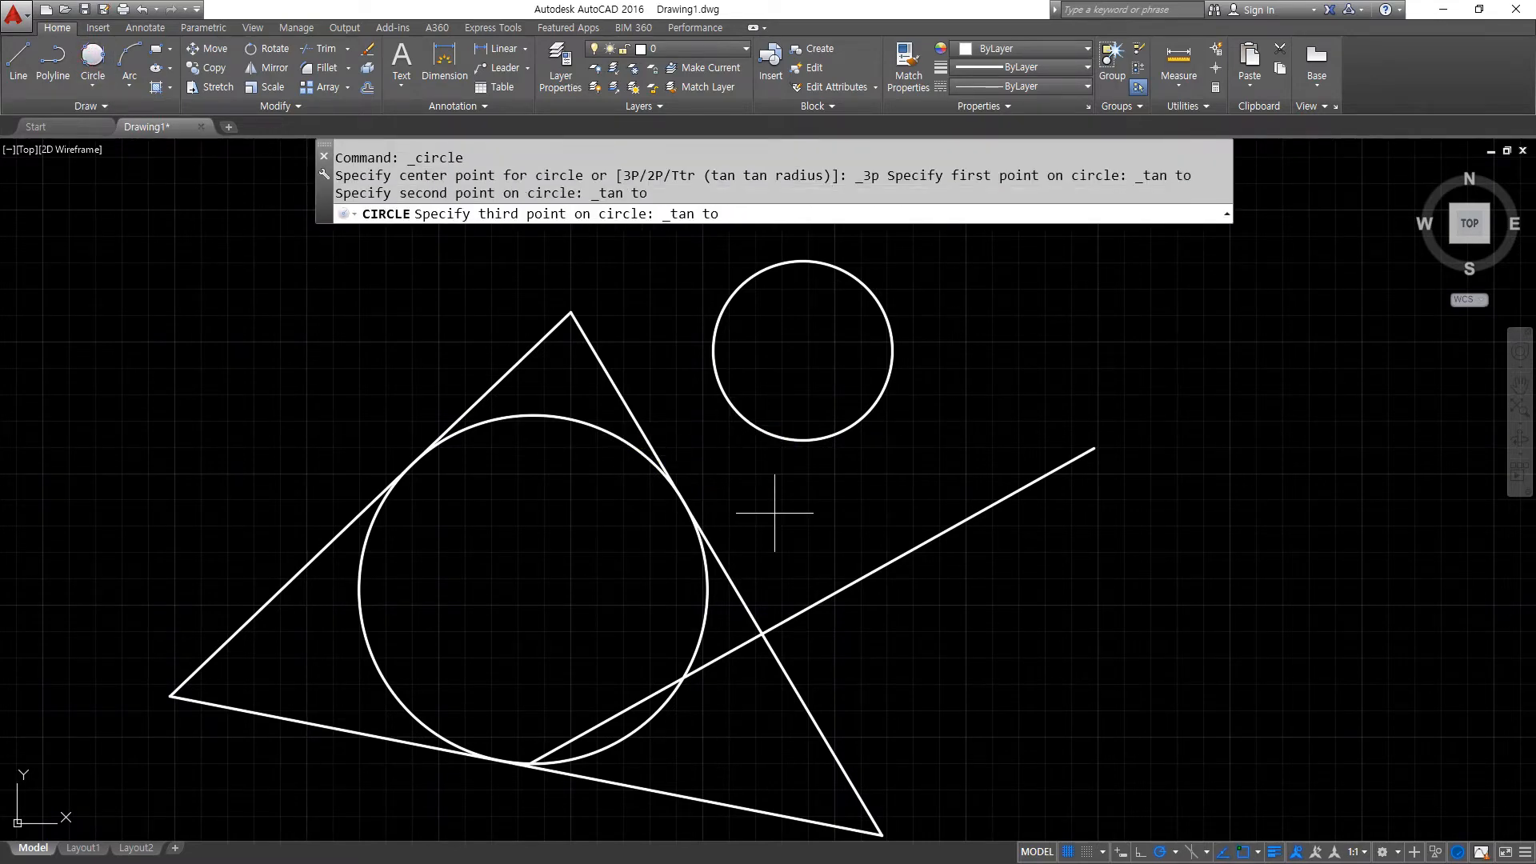
click(883, 565)
Erase the triangle's right side.
click(599, 359)
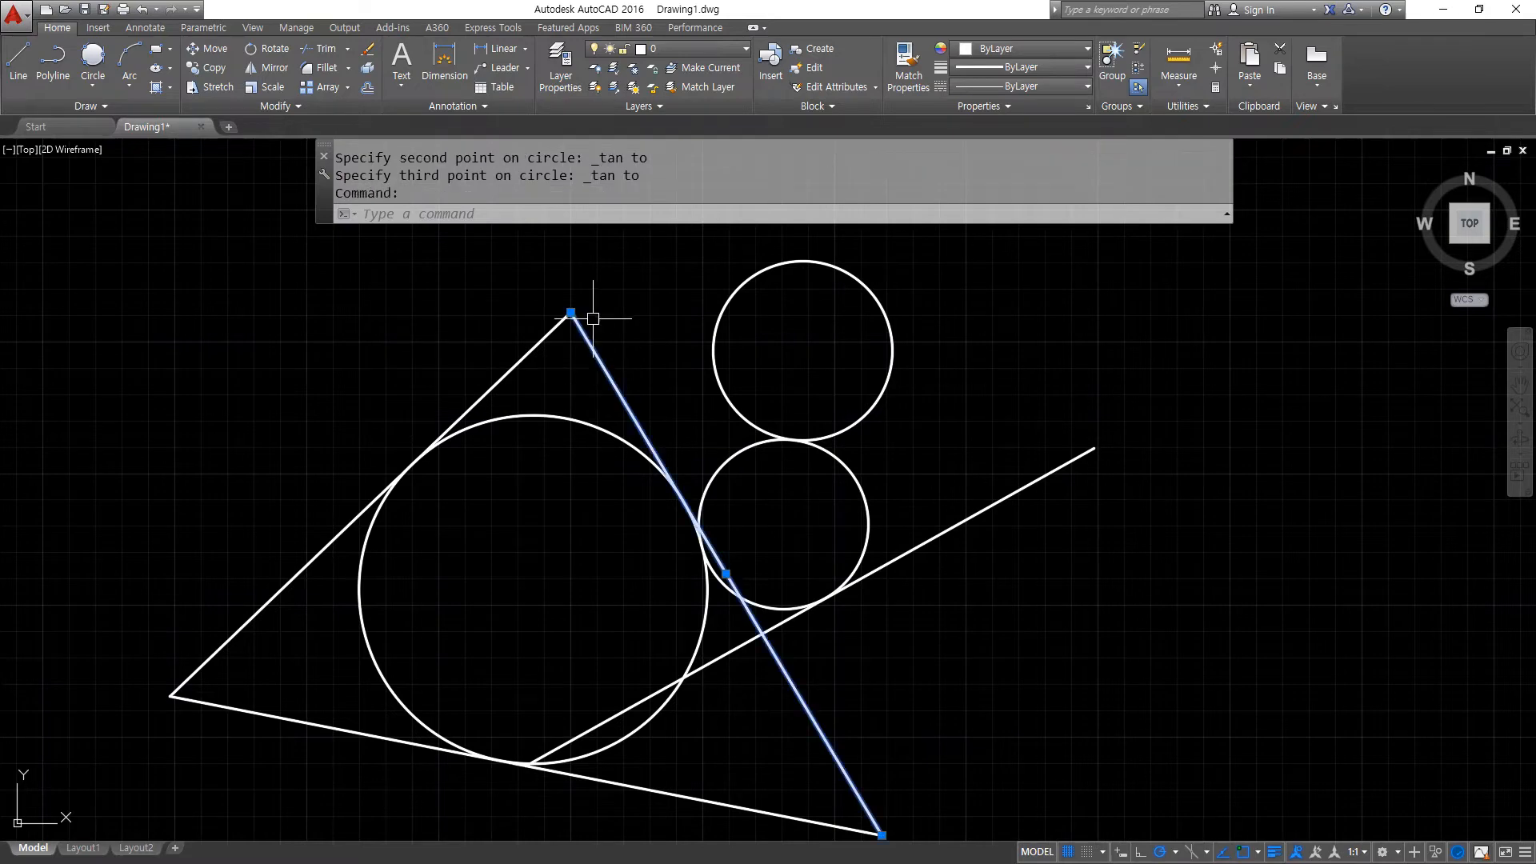
text(e)
key(Return)
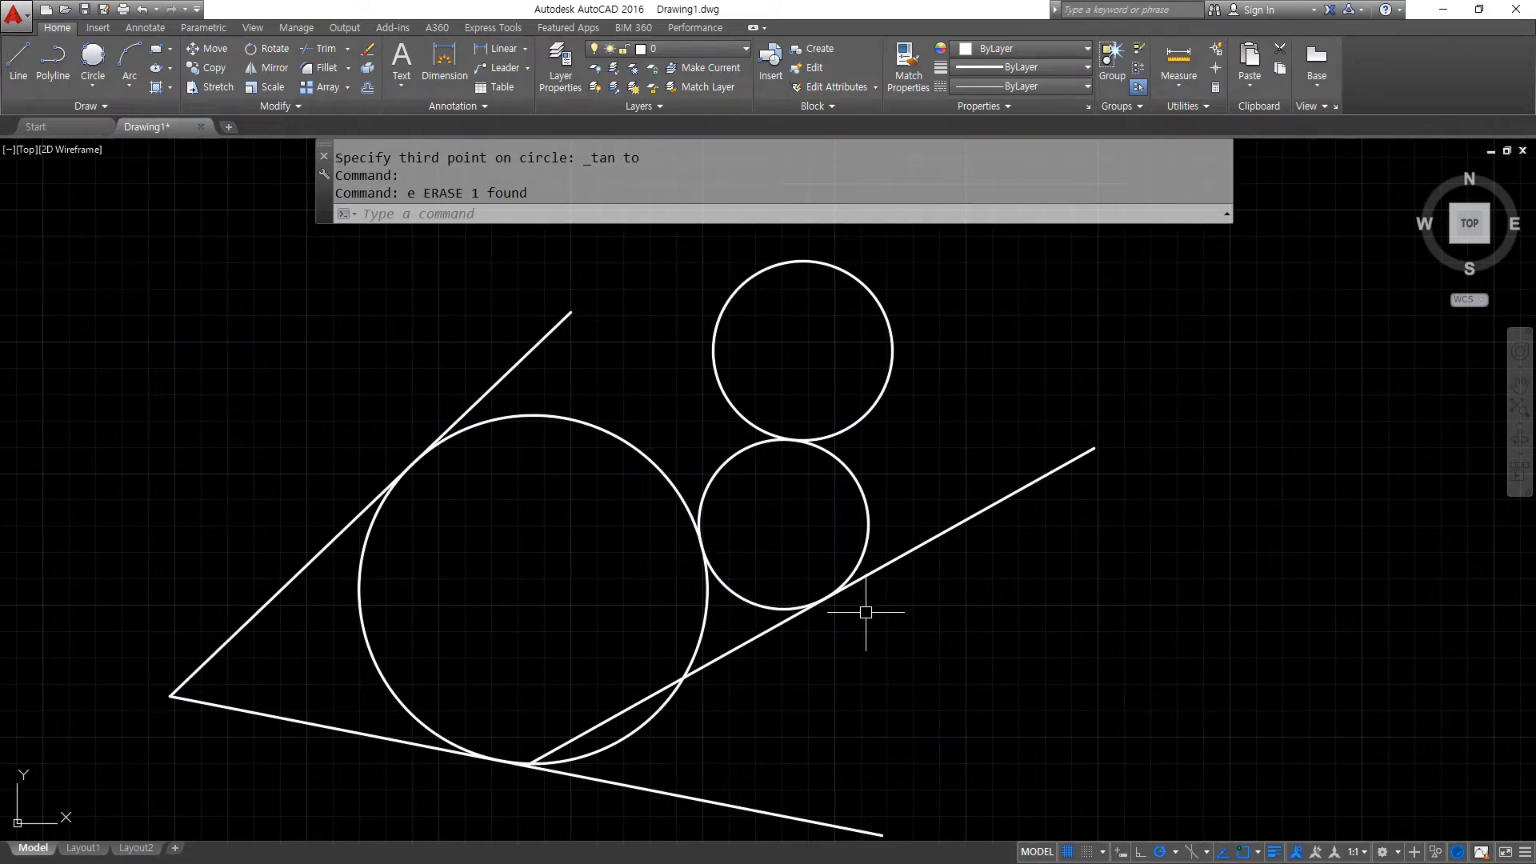
Draw a small Tan, Tan, Tan circle in the gap between the other three circles, tangent to each.
text(c)
key(Return)
click(95, 70)
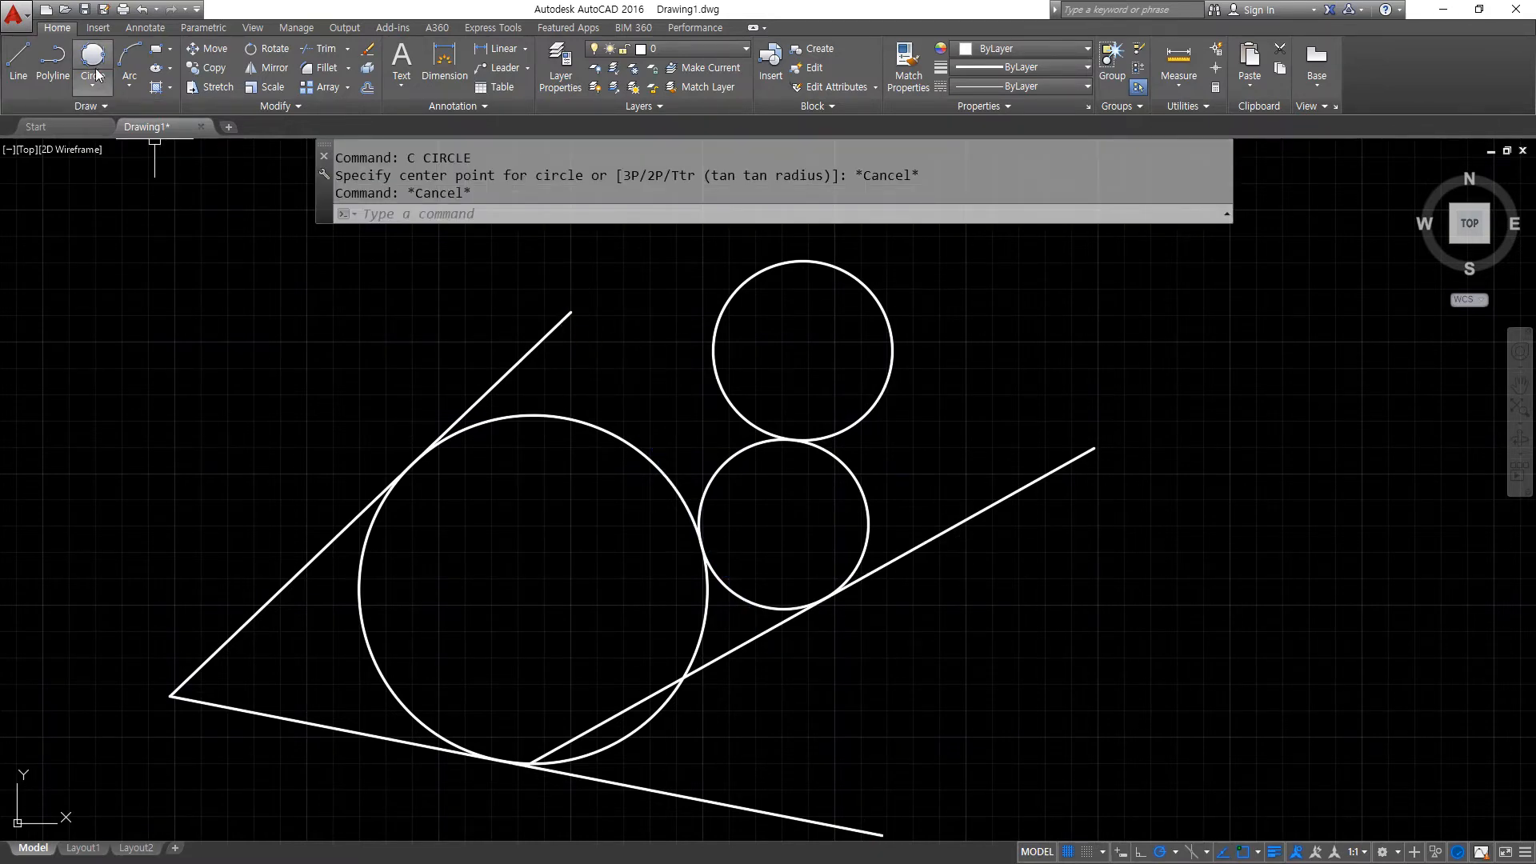
click(93, 82)
click(112, 165)
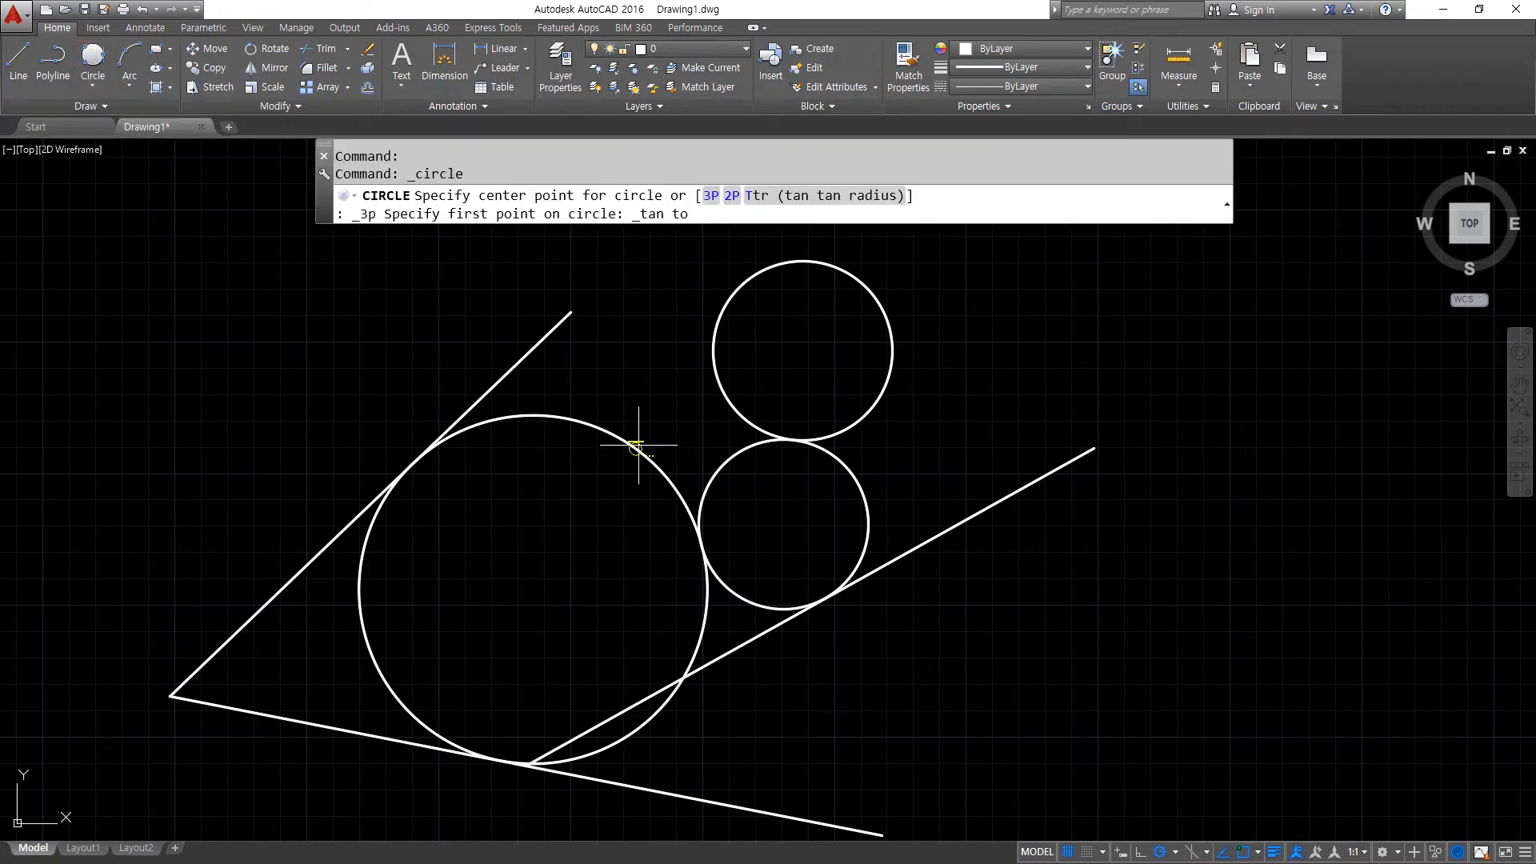
click(639, 445)
click(715, 468)
click(726, 394)
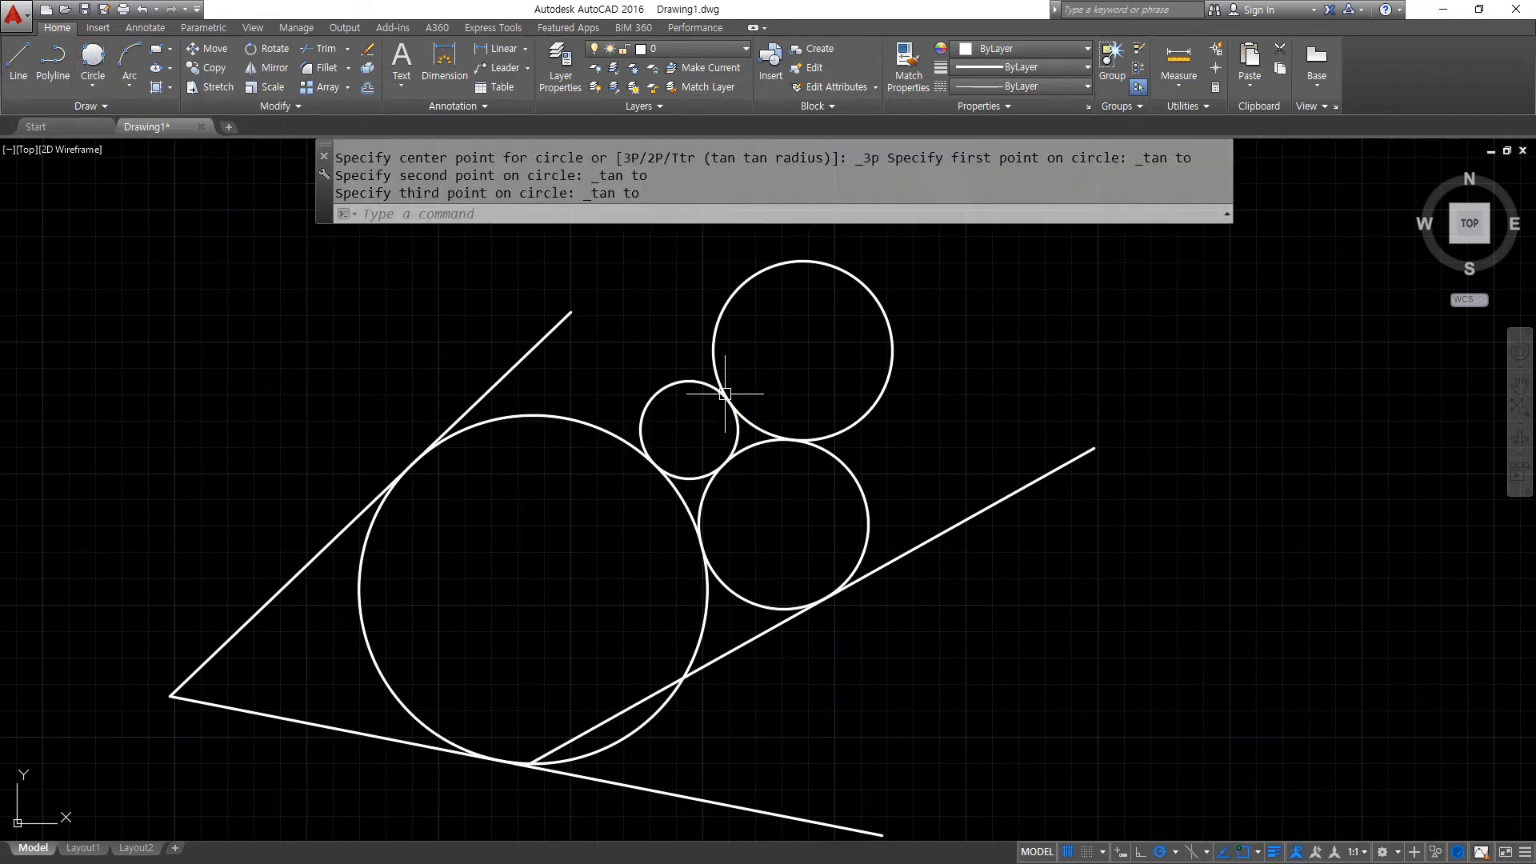
Erase the slanted line and the triangle's two remaining sides, leaving only the circles.
click(1007, 494)
click(937, 591)
click(969, 485)
key(Delete)
middle_drag(843, 630, 836, 519)
click(812, 646)
click(738, 740)
key(Delete)
click(532, 271)
click(471, 286)
key(Delete)
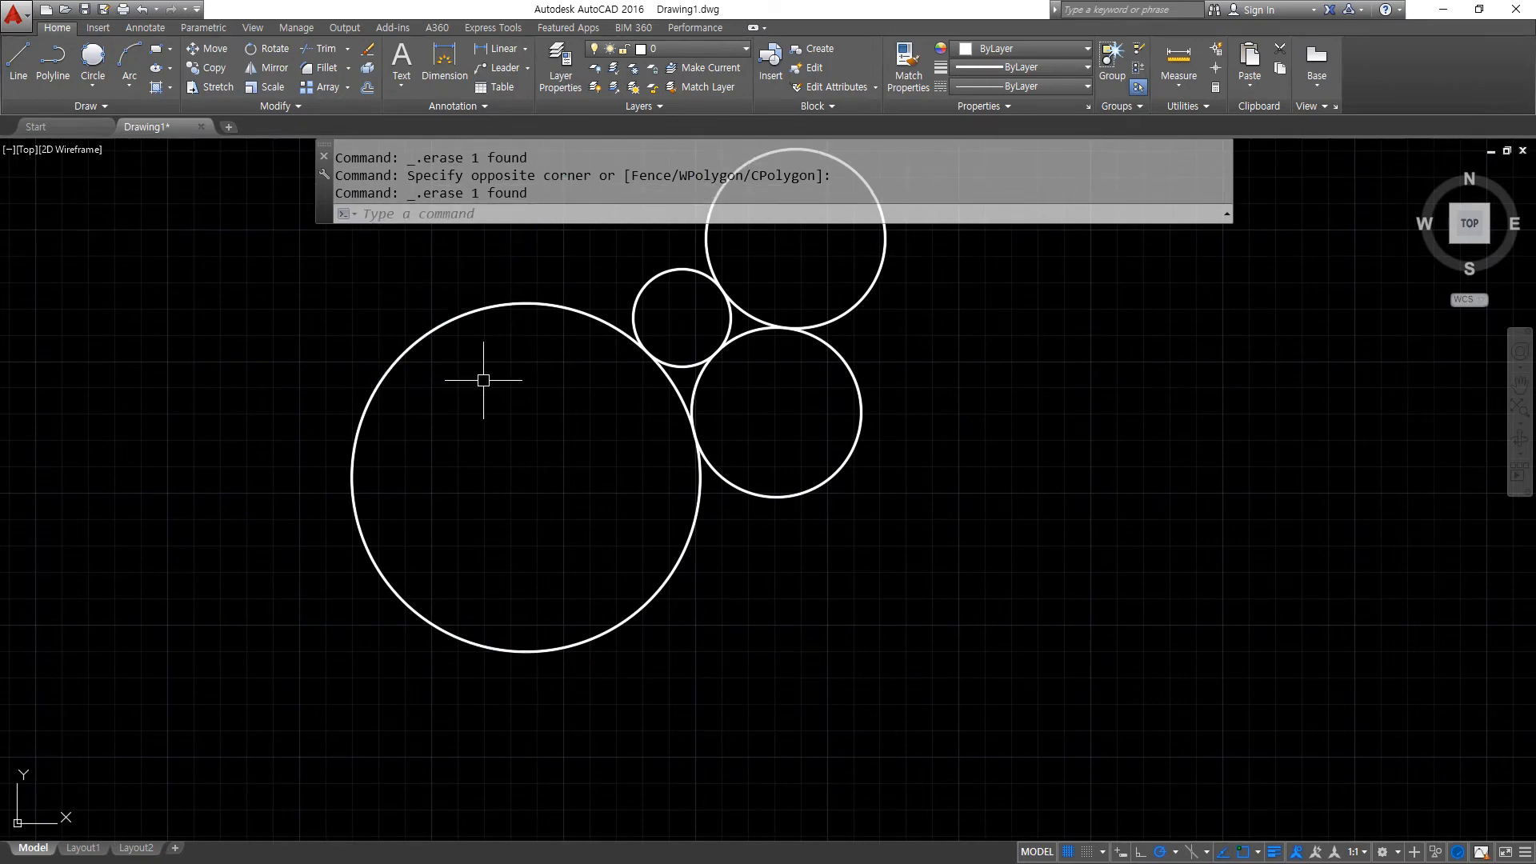
Draw a Tan, Tan, Tan circle enclosing the group, picking the outer sides of the three larger circles as tangents.
middle_drag(348, 350, 360, 469)
click(93, 58)
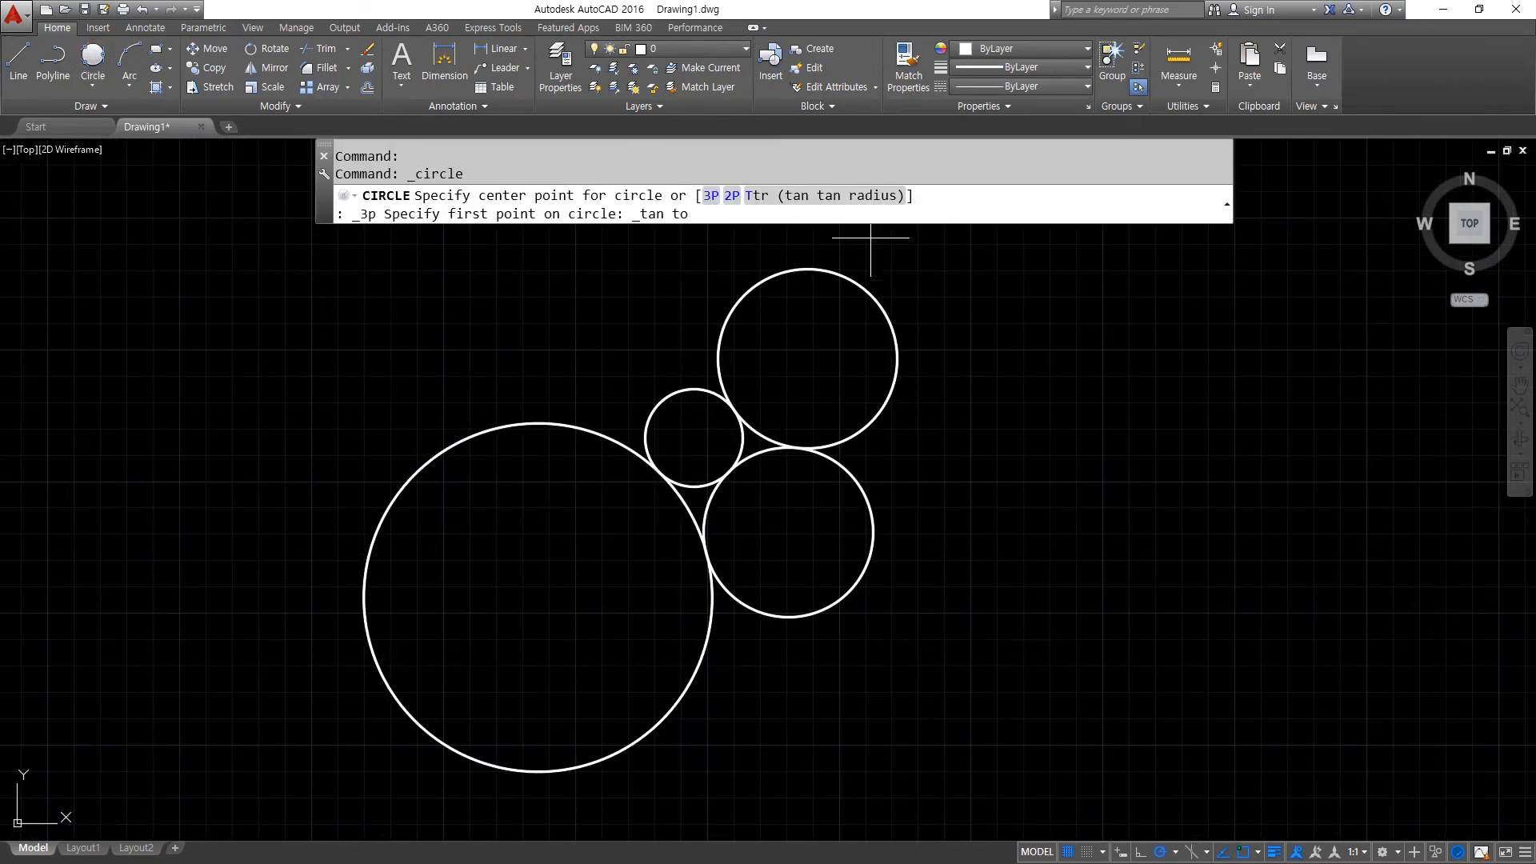
click(866, 288)
click(852, 585)
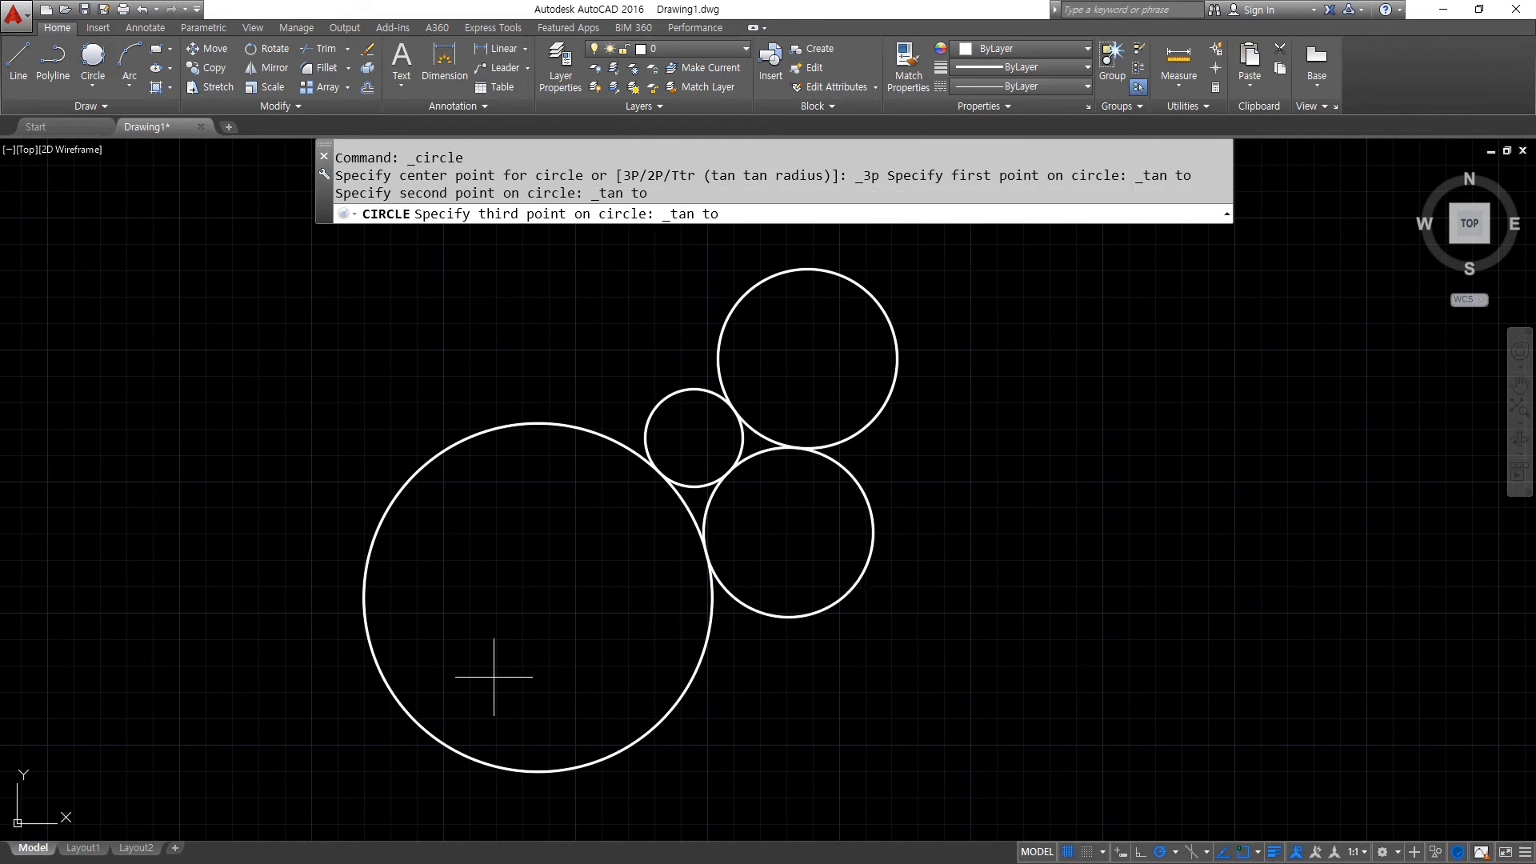
click(414, 716)
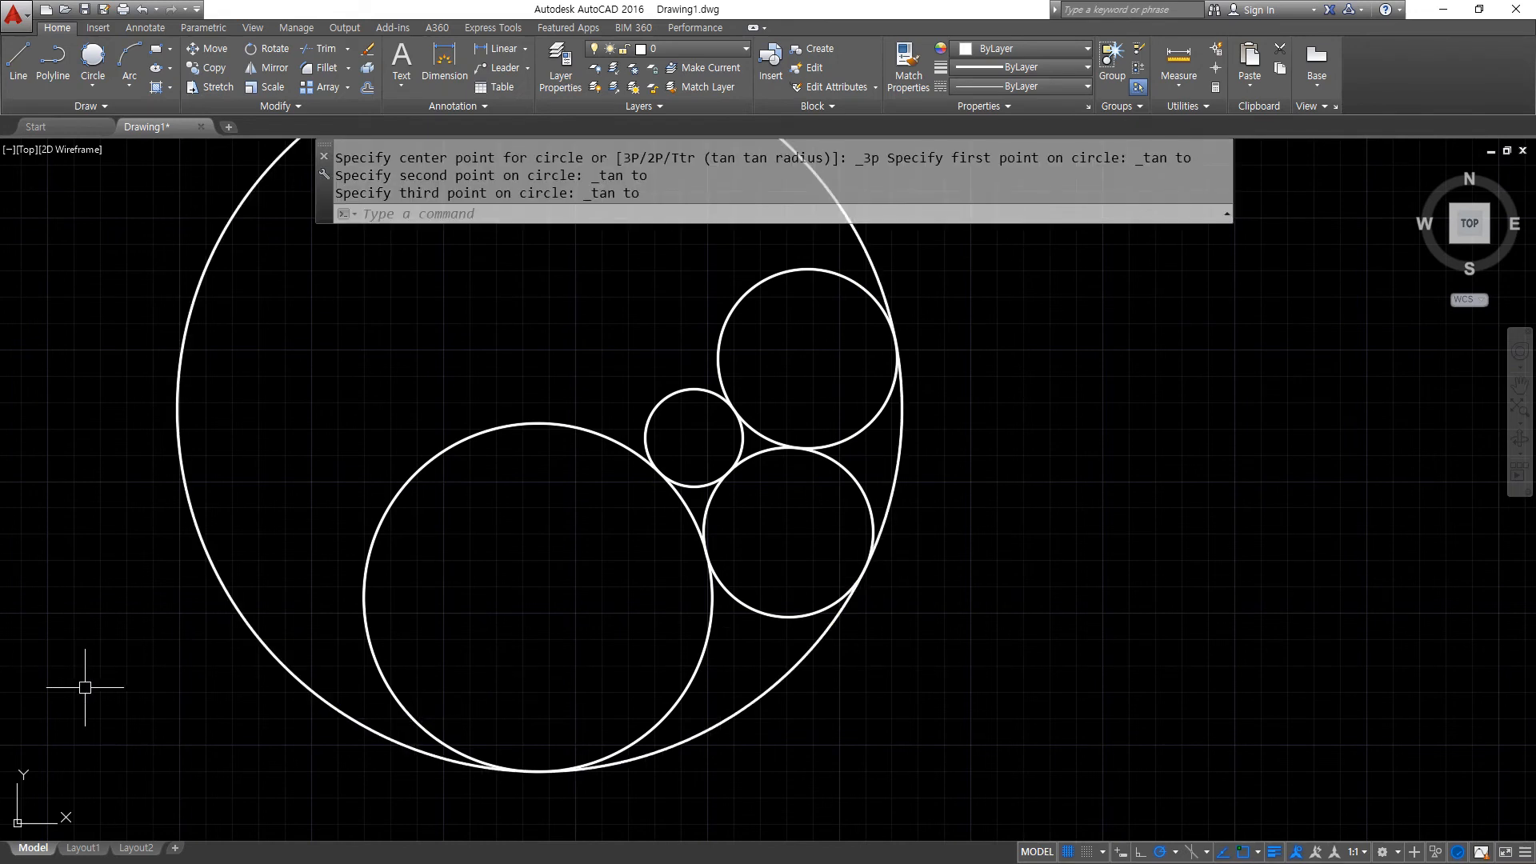